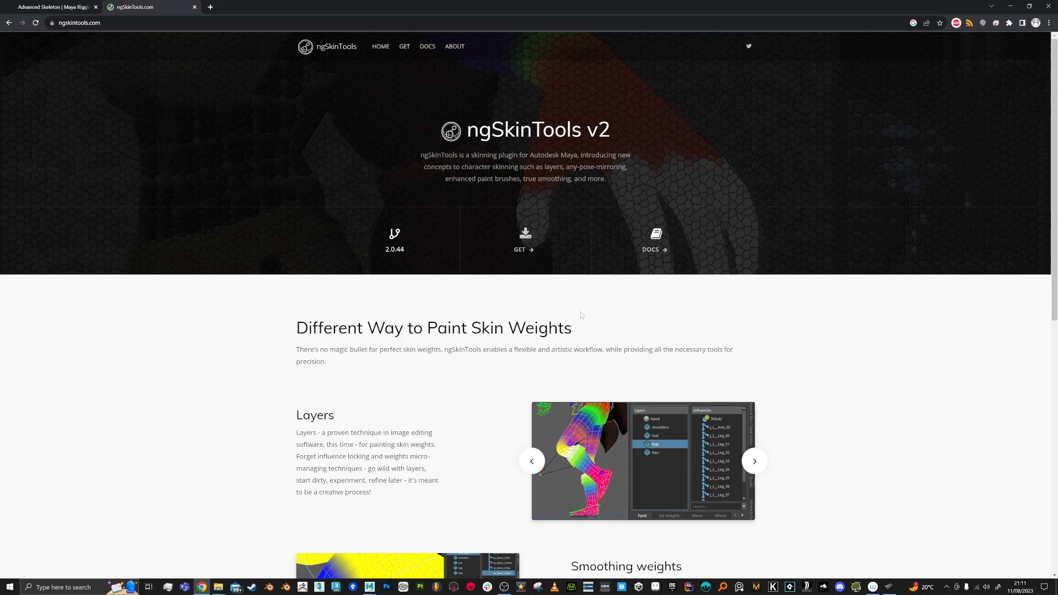
Step: Visit the Advanced Skeleton download page, return to the ngSkinTools page, and bring Maya forward
click(54, 6)
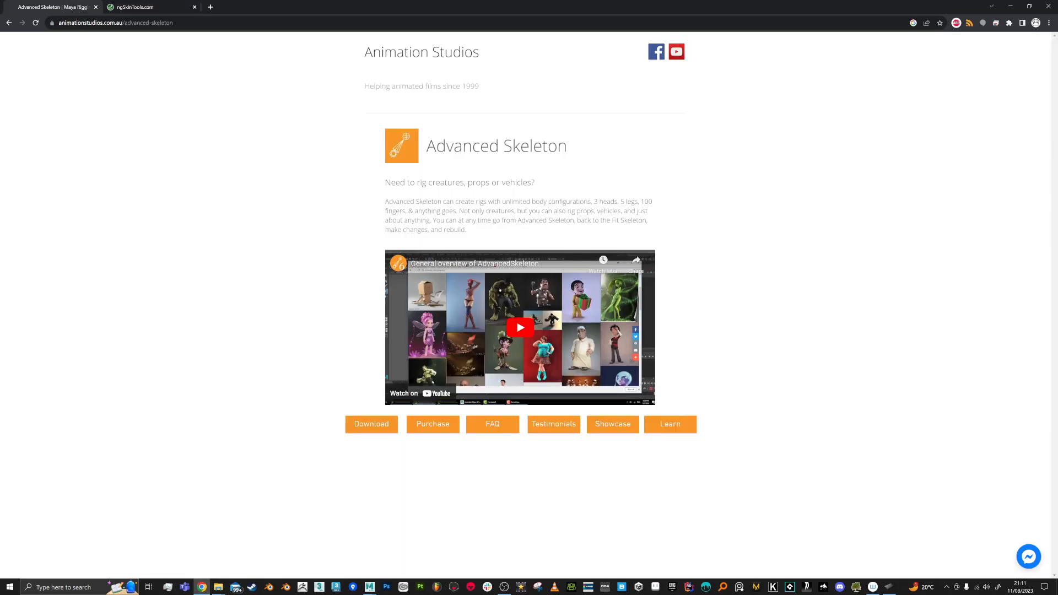
click(371, 427)
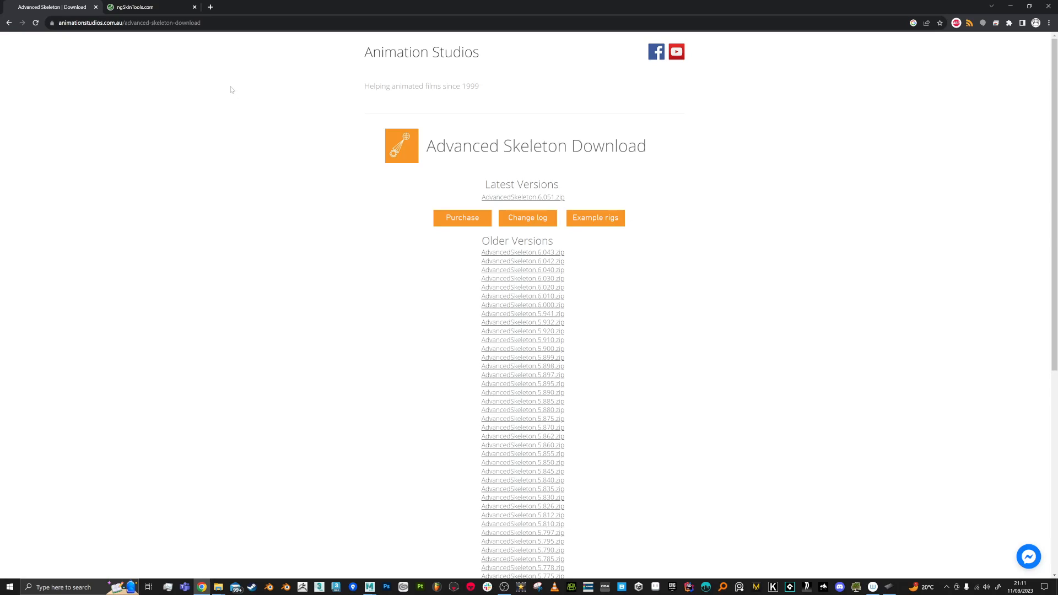
click(155, 7)
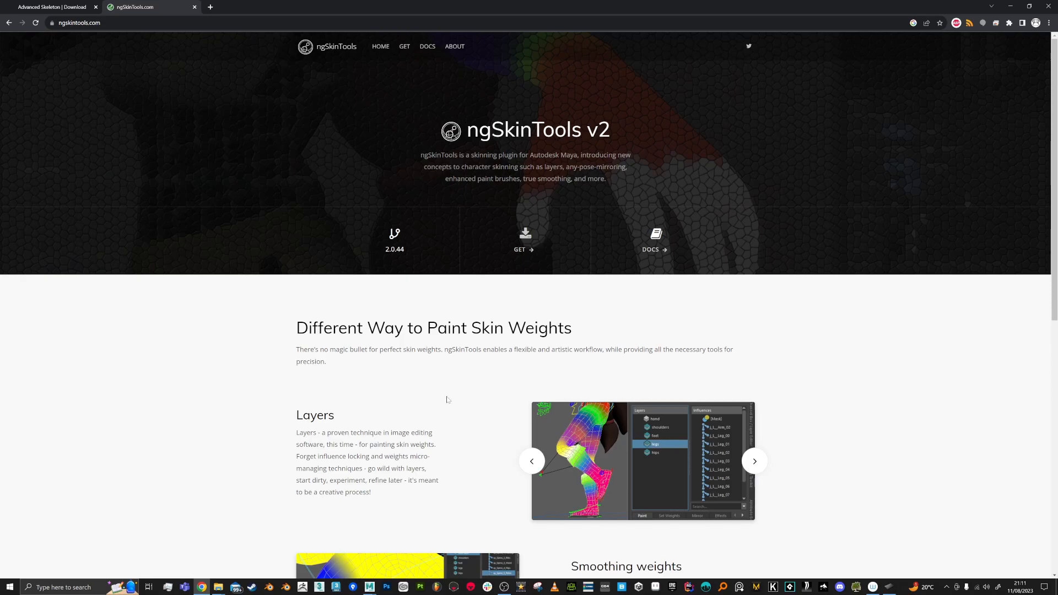
mouse_move(369, 587)
click(372, 546)
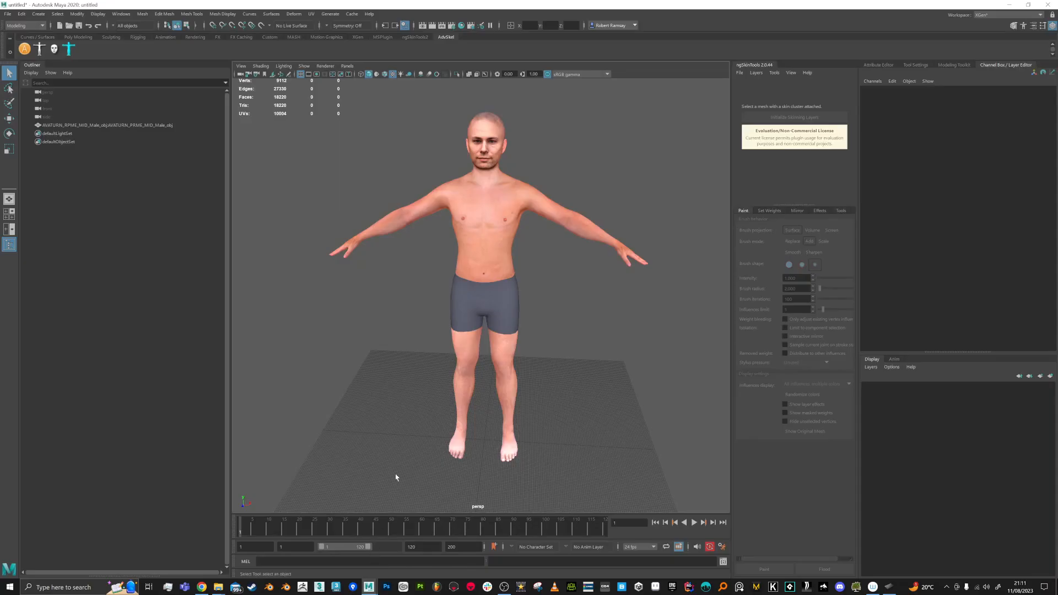
alt+drag(565, 304, 434, 281)
alt+middle_drag(434, 280, 438, 291)
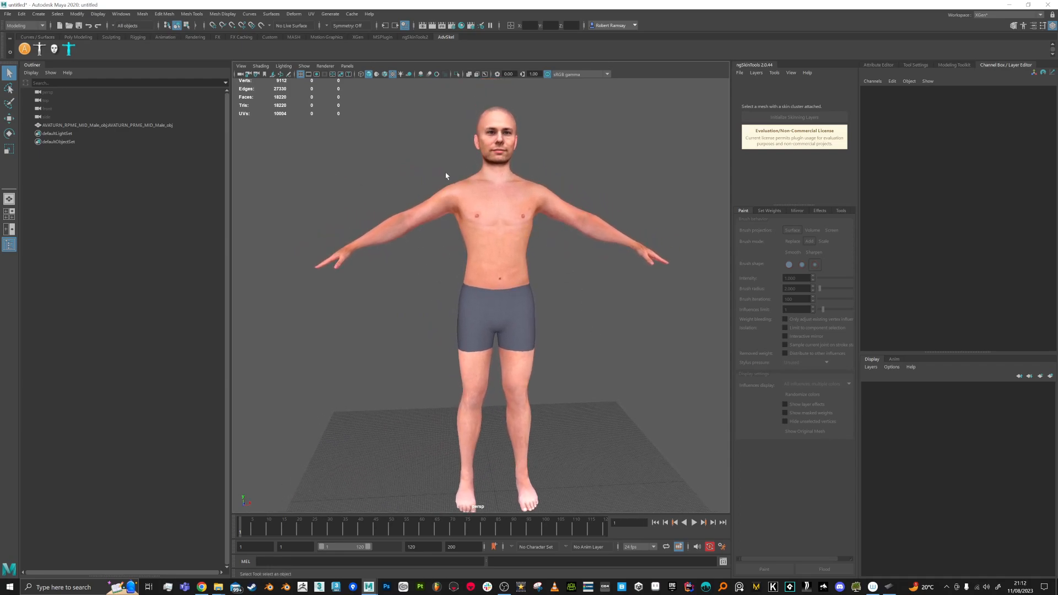
alt+drag(576, 277, 556, 270)
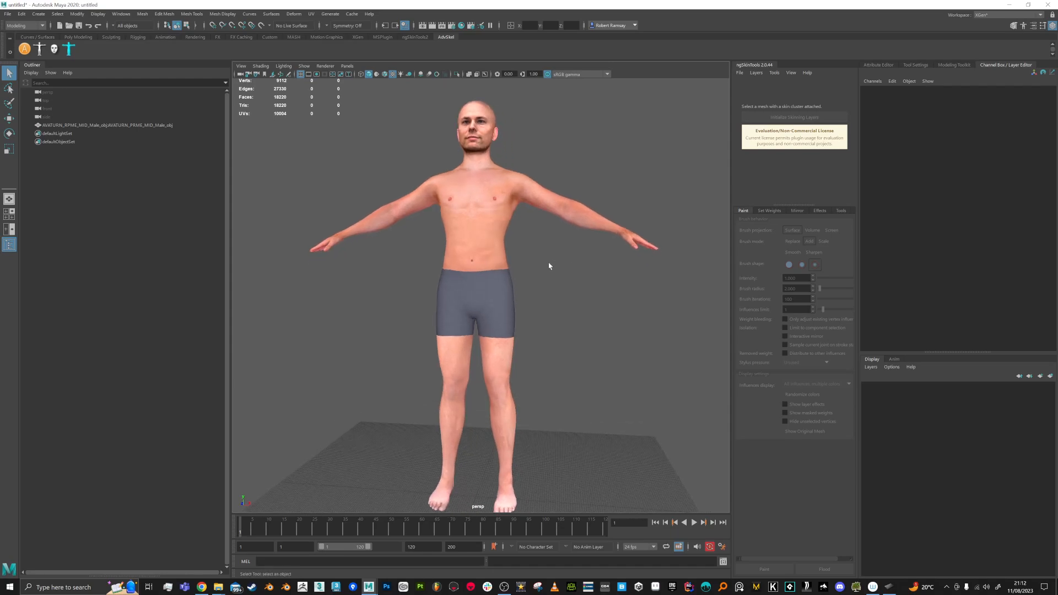
mouse_move(420, 236)
alt+mouse_down()
mouse_move(457, 237)
mouse_move(403, 237)
mouse_move(432, 243)
mouse_move(414, 247)
alt+mouse_up()
alt+drag(489, 240, 531, 229)
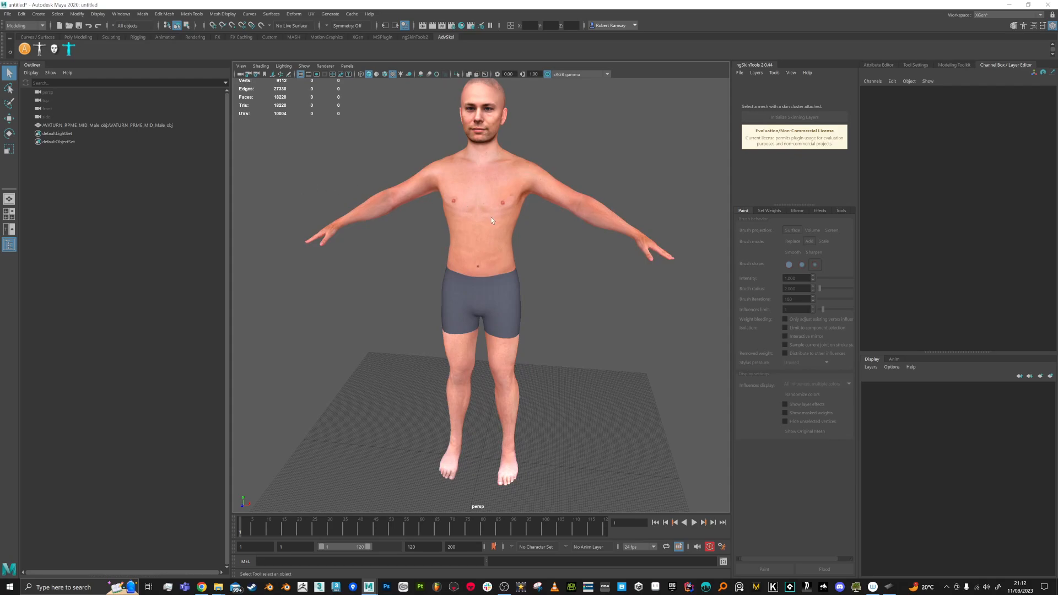
scroll(490, 217, down, 1)
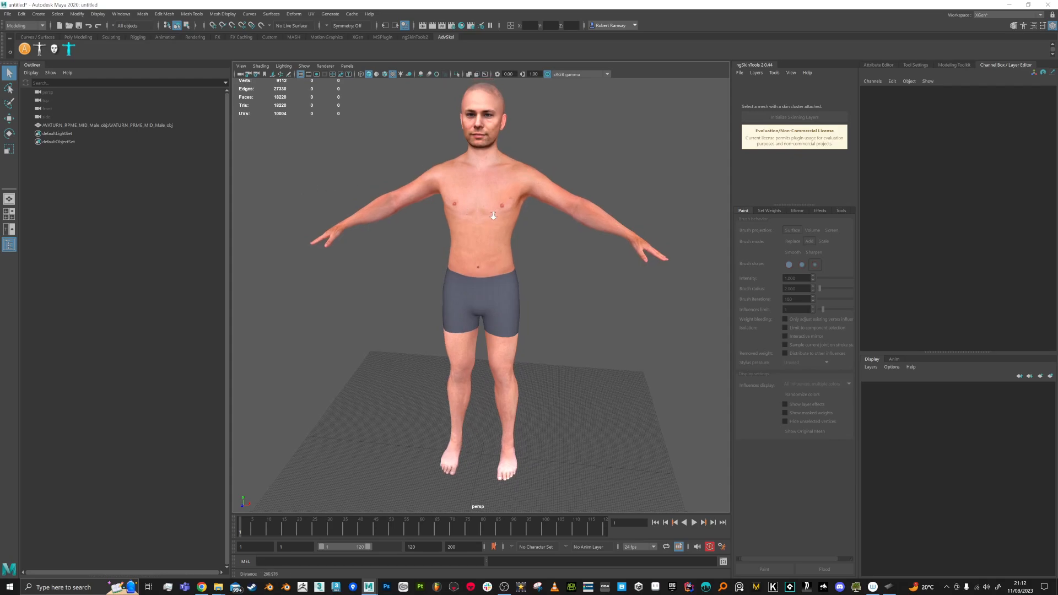
click(86, 38)
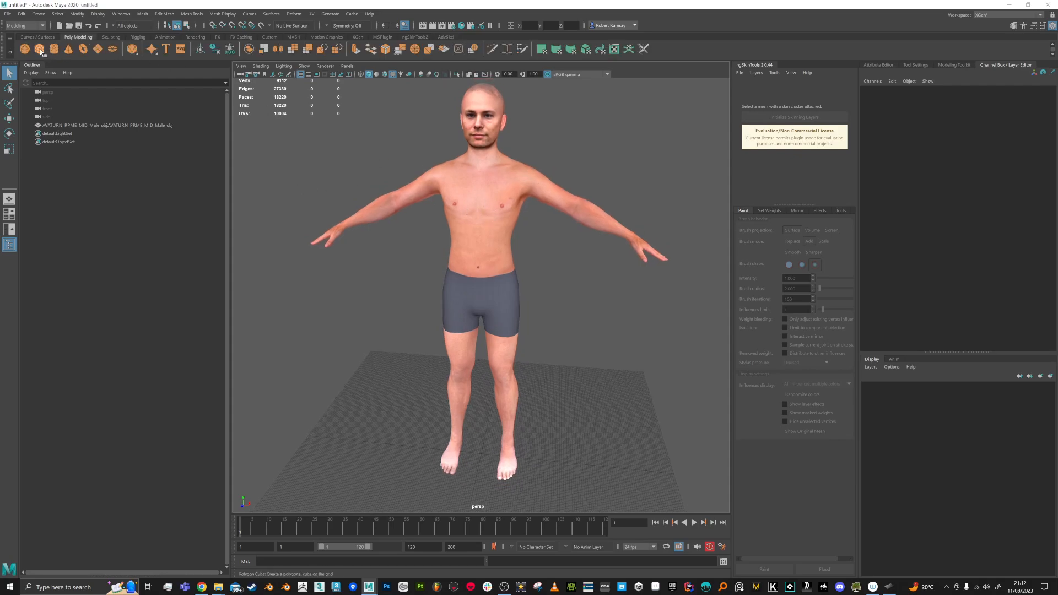
click(39, 48)
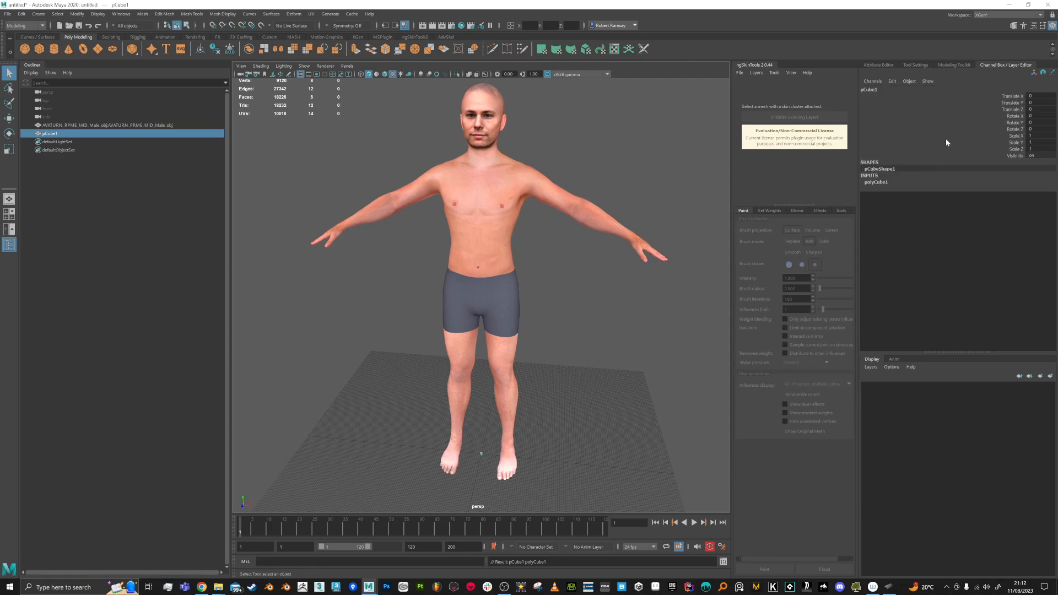
double_click(1036, 143)
key(Return)
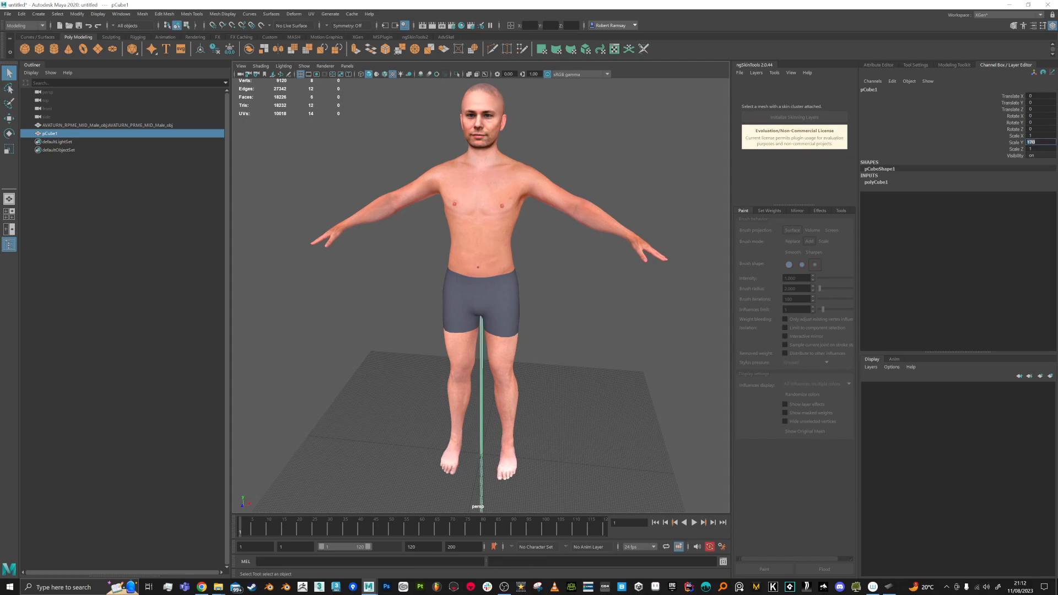
alt+middle_drag(507, 489, 512, 404)
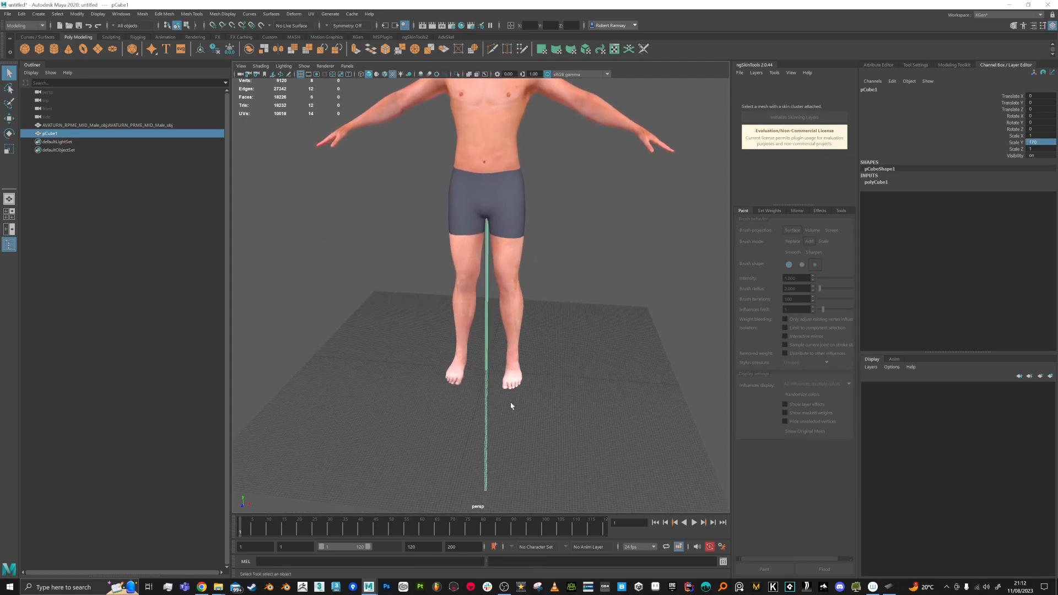
scroll(509, 400, down, 1)
key(w)
middle_drag(548, 325, 623, 283)
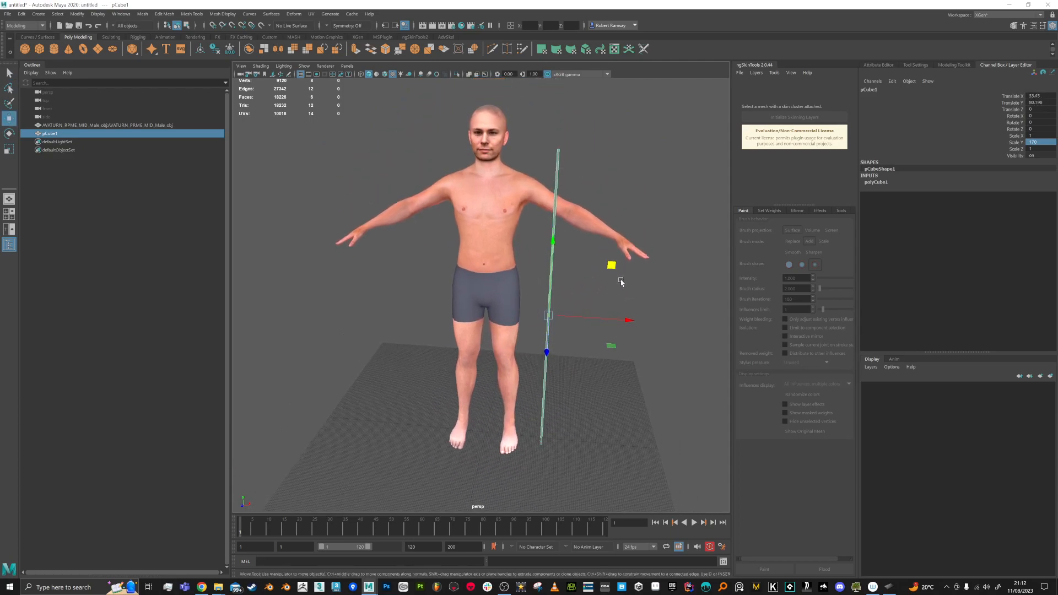
drag(612, 266, 612, 240)
key(Delete)
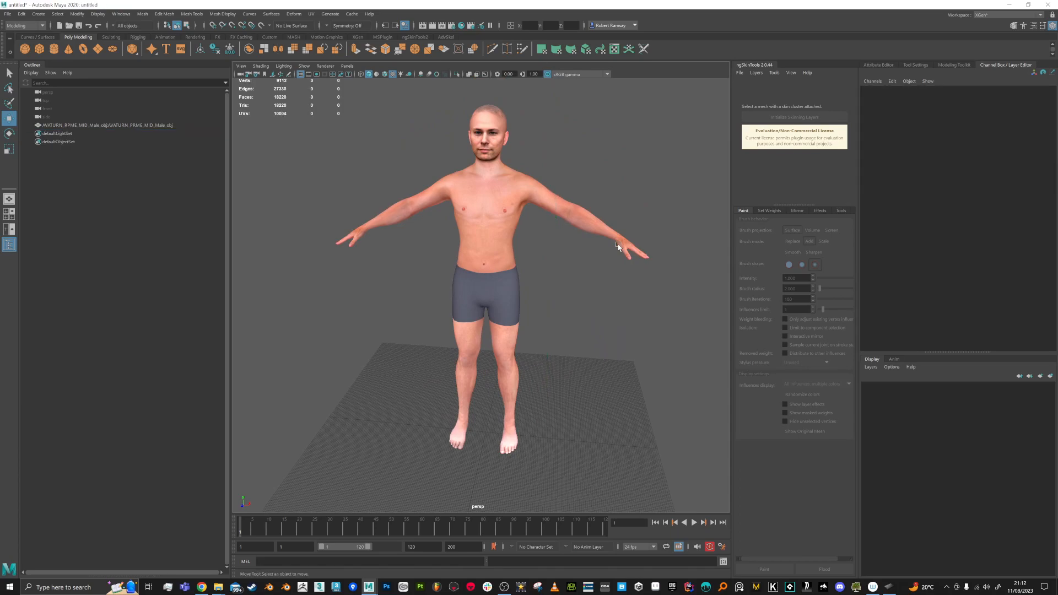
Step: Rename the AVATURN character mesh to 'Male' in the Outliner
click(135, 126)
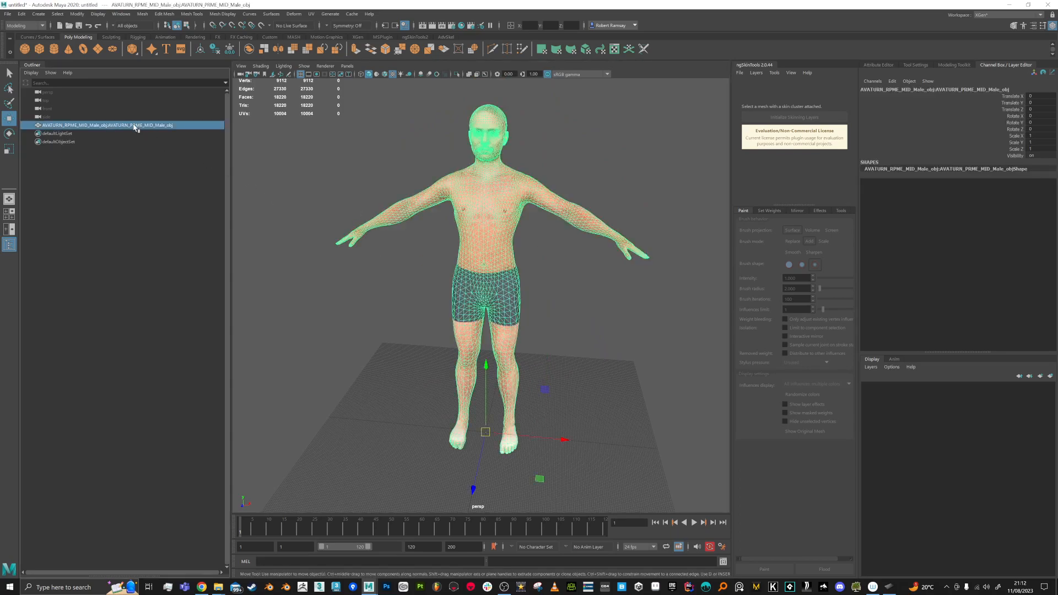
double_click(136, 126)
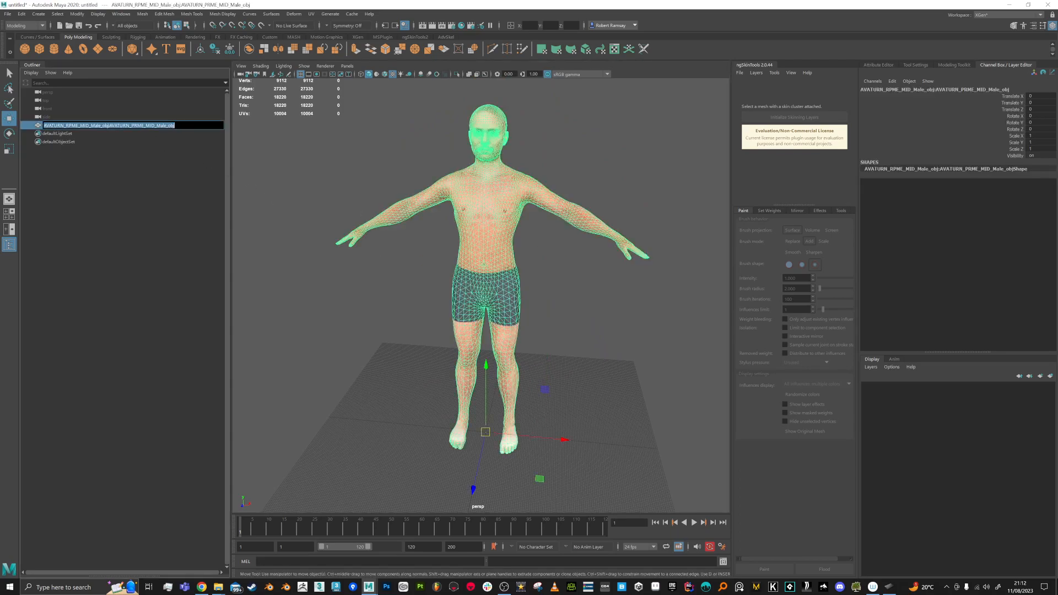
text(Male)
key(Return)
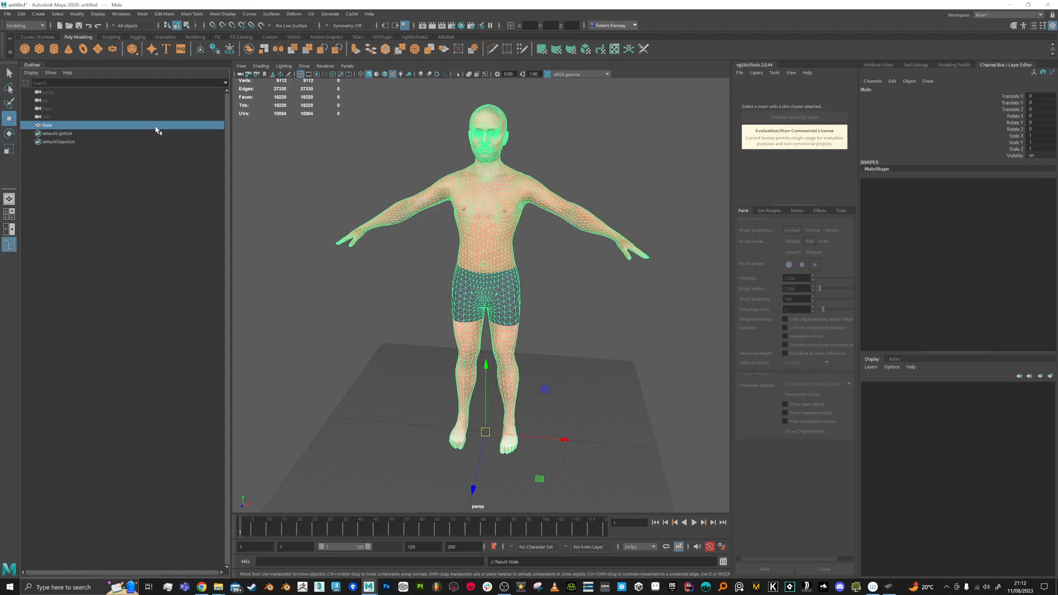
Step: Orbit to a frontal view of the Male mesh and leave it deselected
click(618, 327)
click(500, 291)
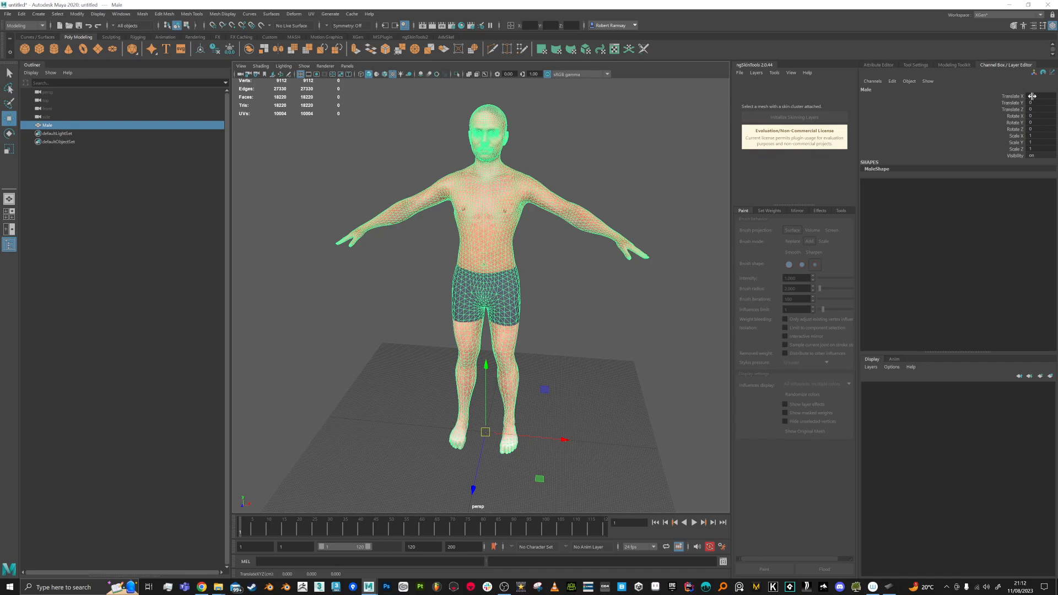
alt+drag(645, 276, 589, 325)
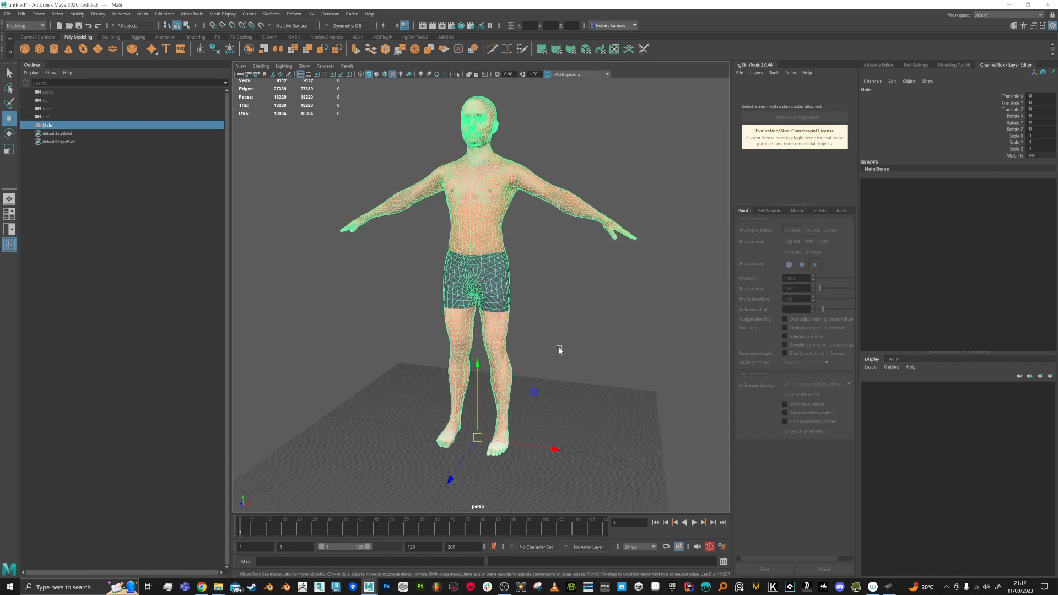
mouse_move(606, 404)
alt+mouse_down()
mouse_move(609, 413)
mouse_move(612, 404)
alt+mouse_up()
click(615, 389)
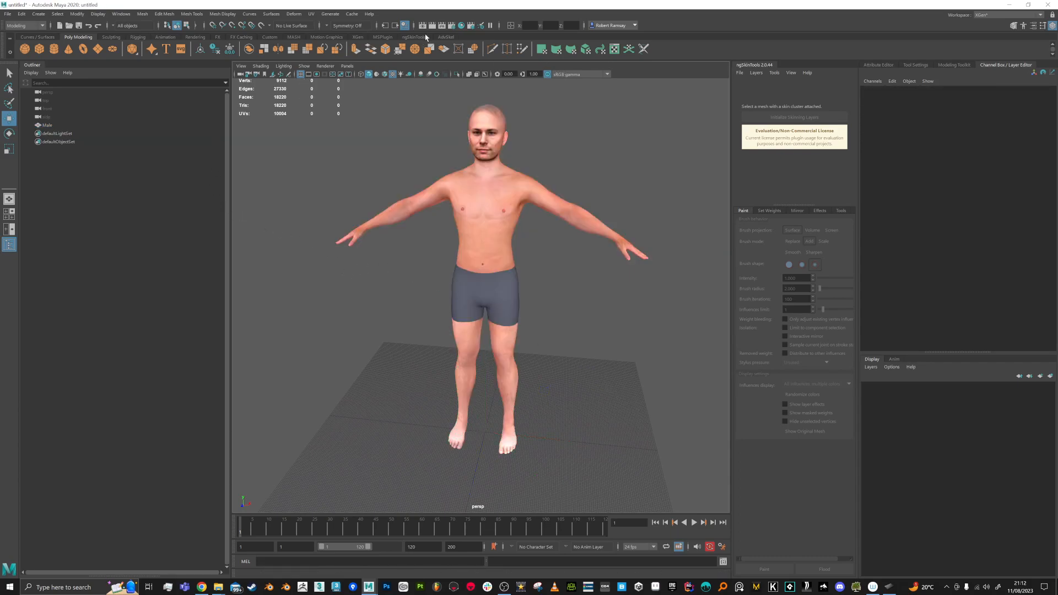
Step: Run AdvancedSkeleton's Model Clean to group the mesh under a top-level 'geo' group
click(446, 37)
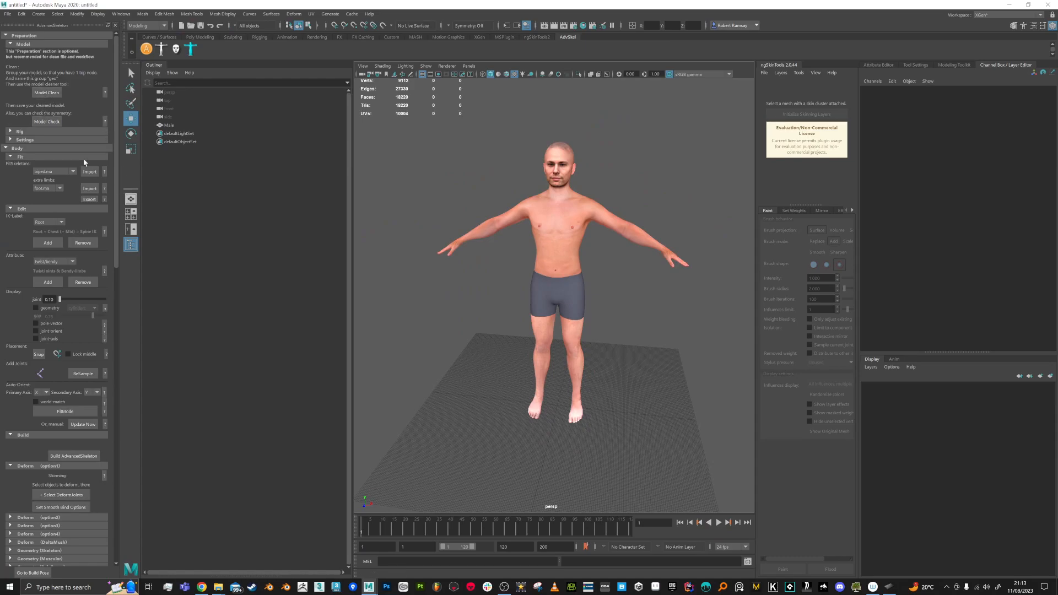
click(46, 93)
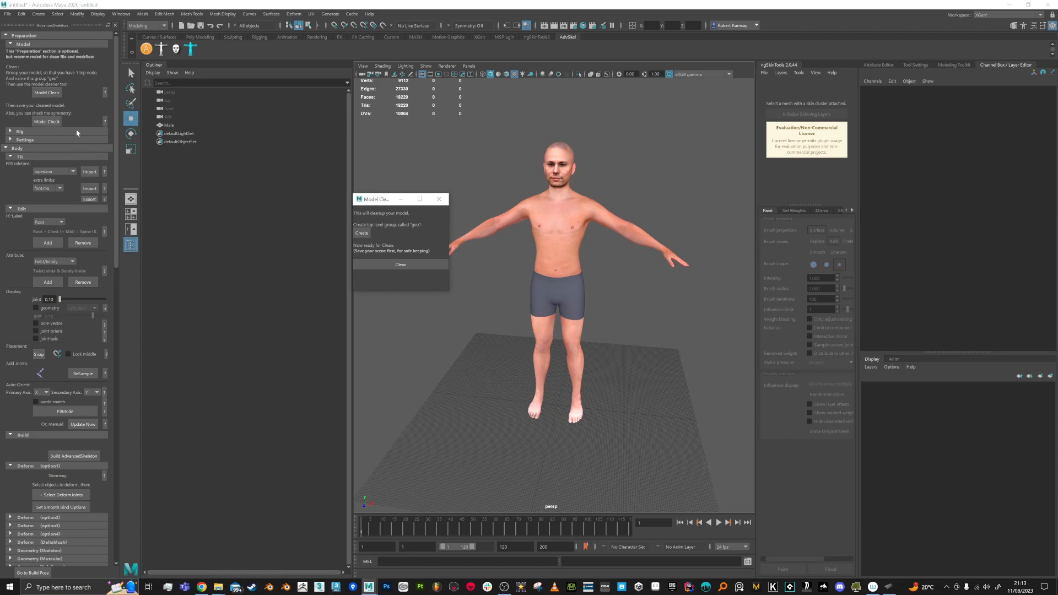
drag(400, 203, 449, 181)
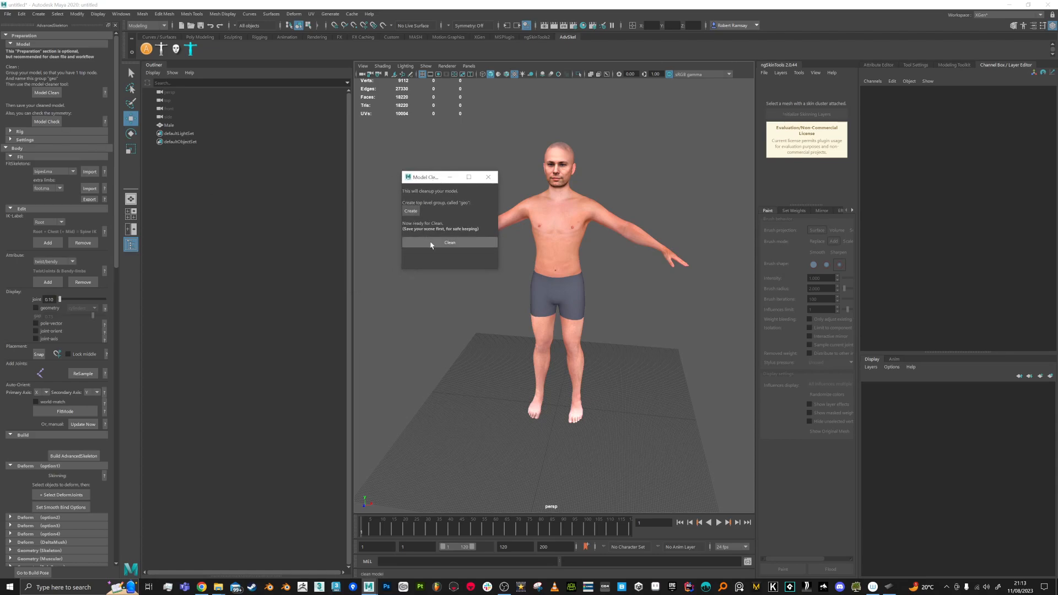
click(413, 213)
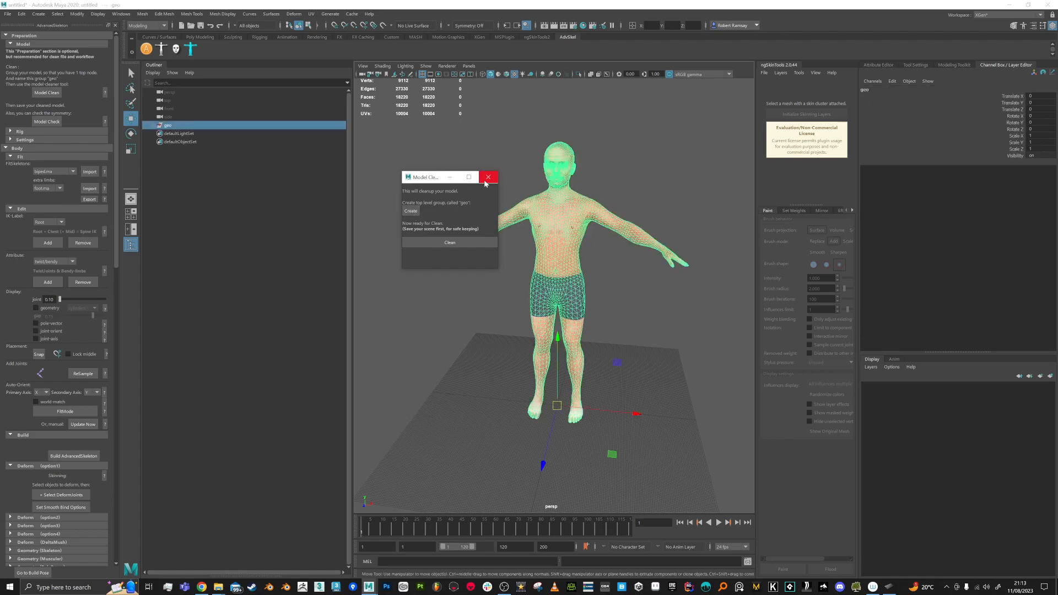
click(488, 177)
Step: Check the geo group's contents, collapse the Face section, and leave only Body expanded
click(155, 125)
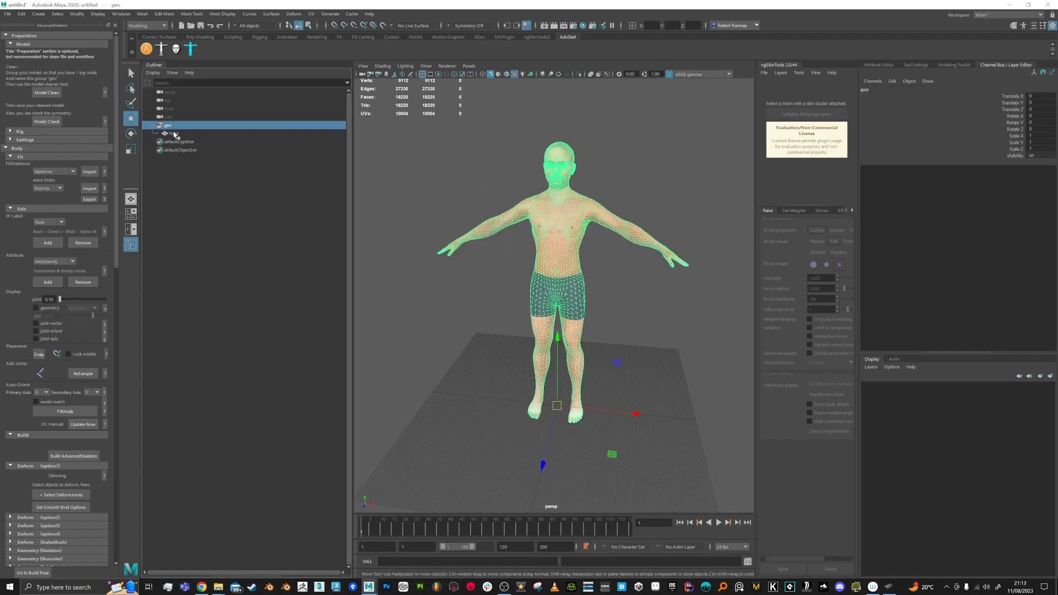
click(154, 126)
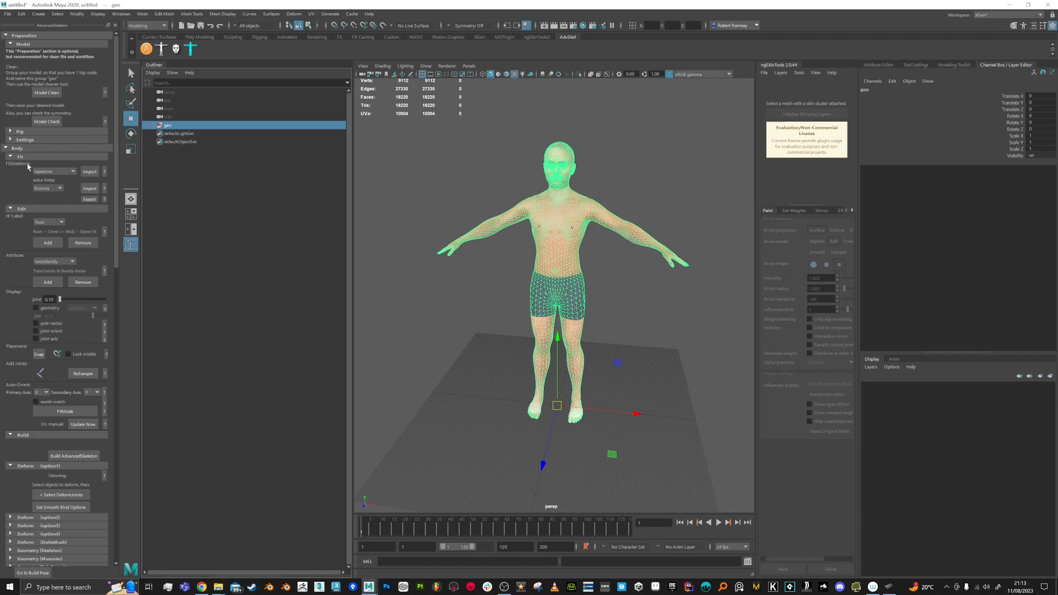
click(5, 148)
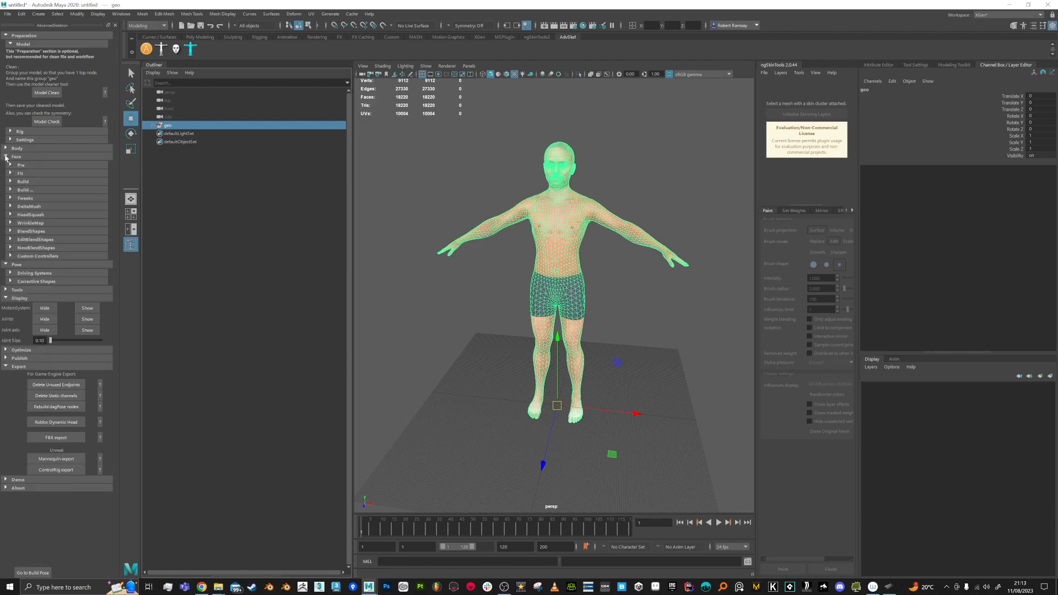
click(5, 157)
click(5, 148)
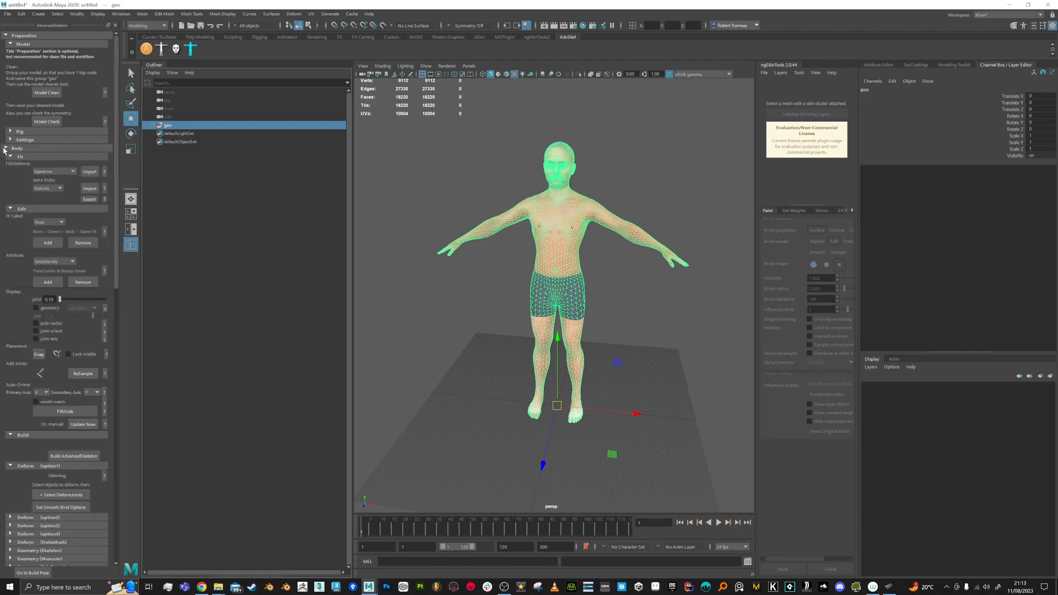
Step: Import the biped.ma fit skeleton and select it down by the feet
click(70, 173)
click(59, 180)
click(88, 172)
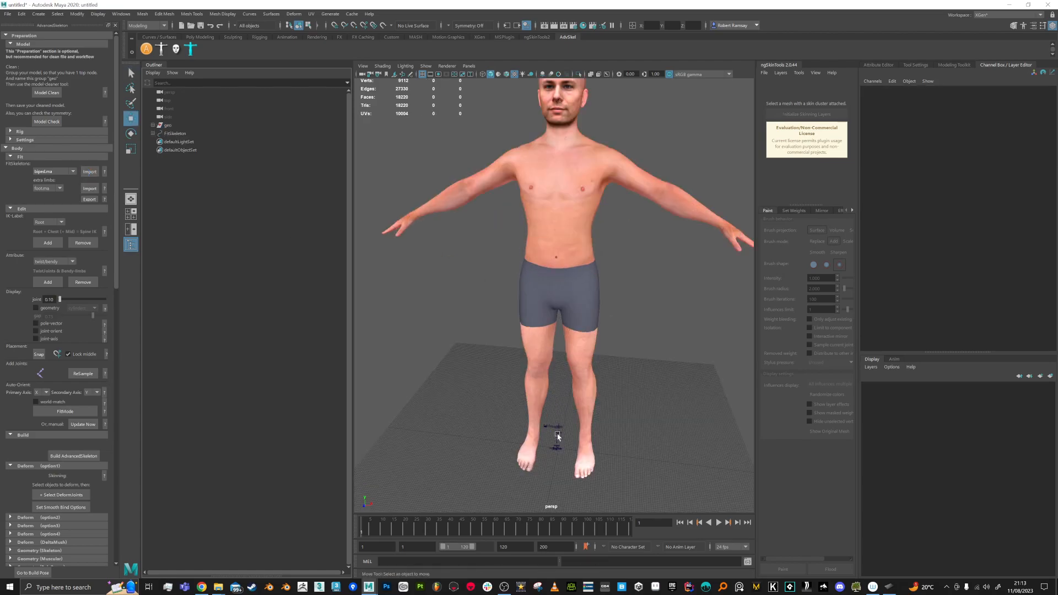
scroll(555, 403, up, 6)
alt+right_drag(566, 381, 576, 448)
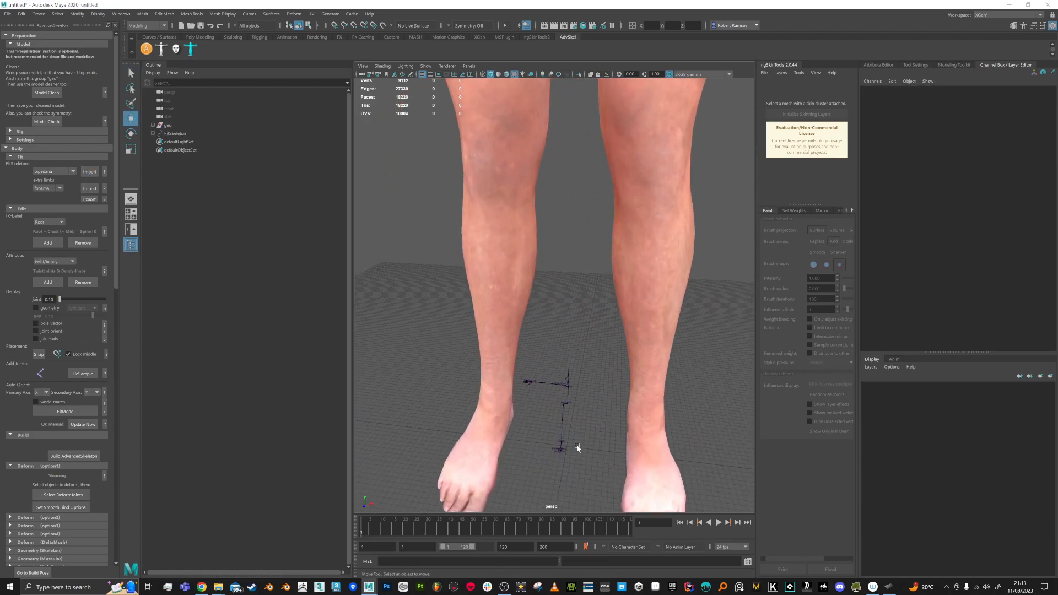
alt+middle_drag(576, 448, 566, 360)
alt+right_drag(567, 360, 572, 418)
click(566, 410)
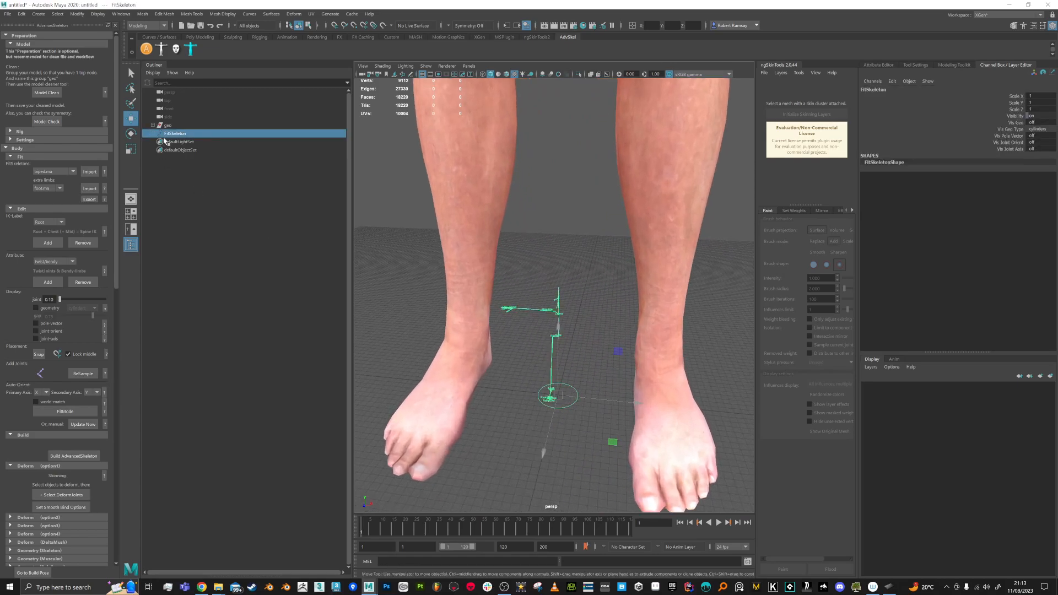
Step: Scale the FitSkeleton up uniformly to about 10.76 to match the Male's height
key(e)
key(r)
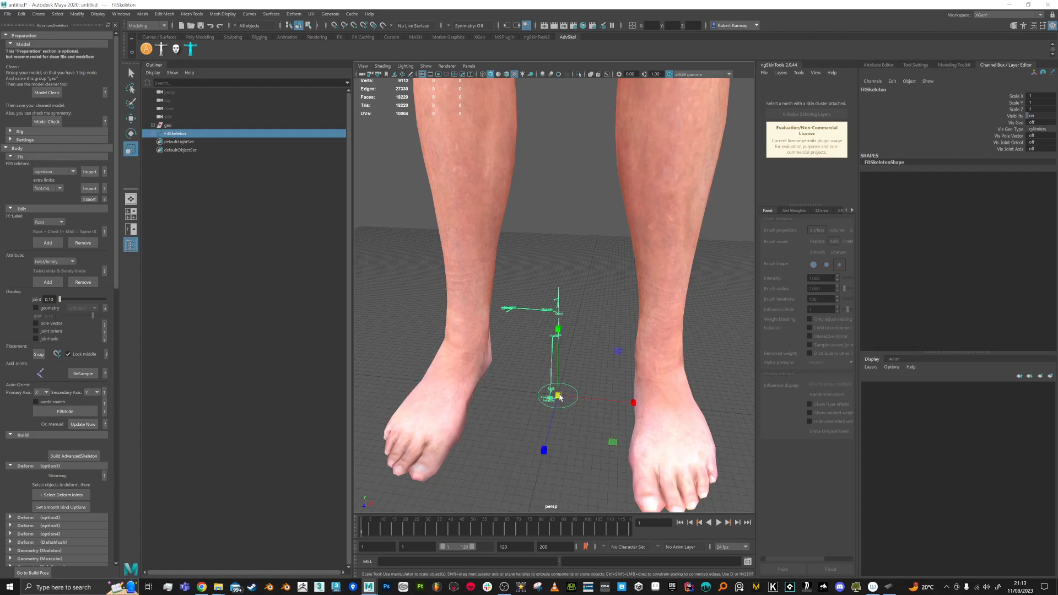
drag(558, 397, 609, 129)
alt+right_drag(584, 342, 564, 245)
alt+middle_drag(561, 278, 545, 388)
alt+right_drag(545, 389, 532, 278)
drag(546, 380, 672, 111)
alt+middle_drag(556, 257, 563, 319)
drag(553, 431, 656, 112)
drag(550, 435, 656, 160)
alt+middle_drag(568, 304, 576, 344)
alt+right_drag(576, 345, 566, 292)
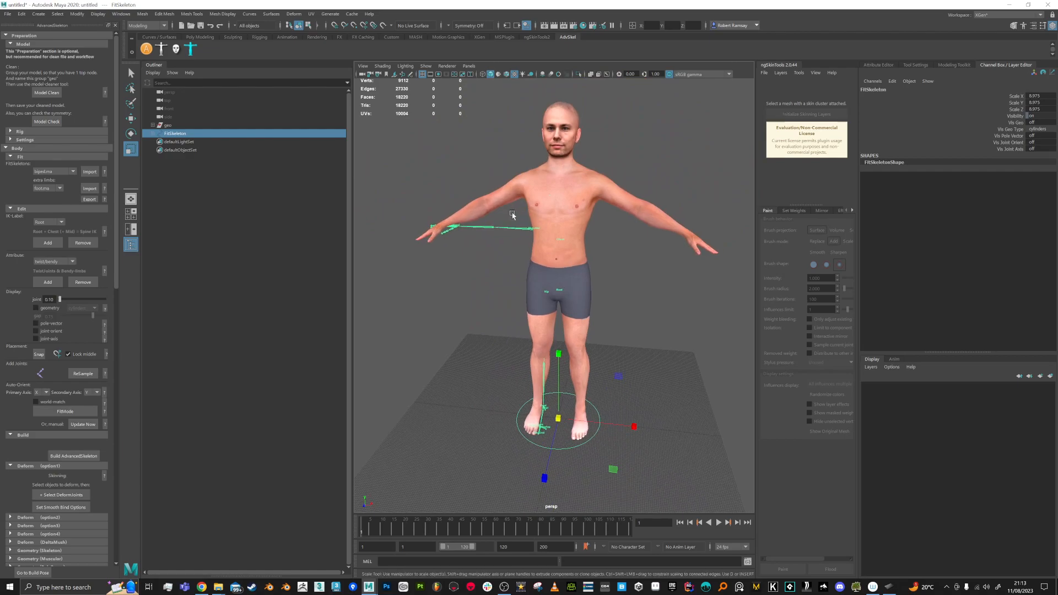
drag(558, 418, 616, 214)
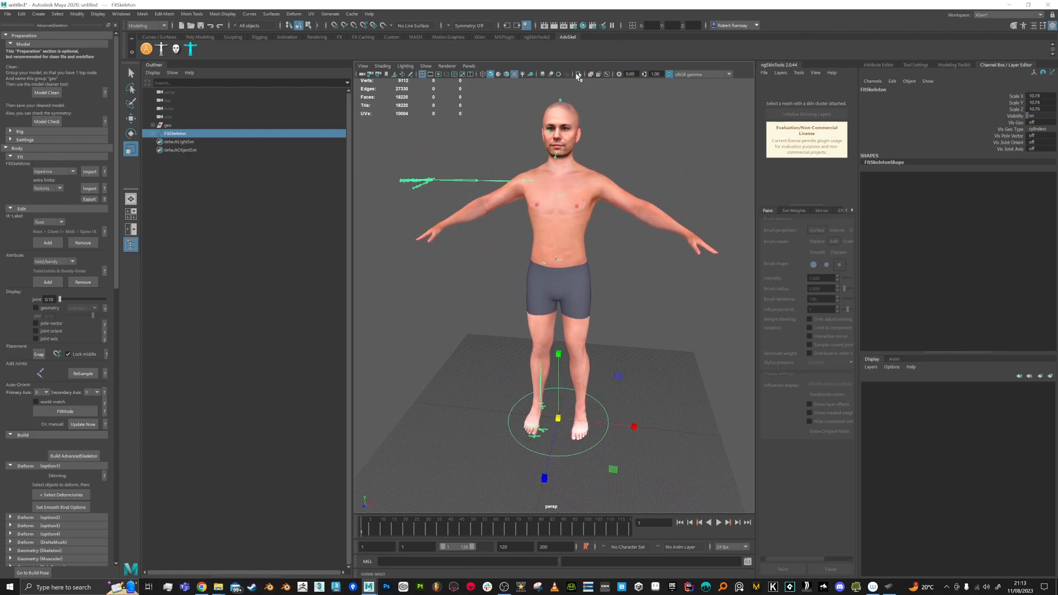
Step: Show joints through the mesh, nudge the scale to about 11.03, and select the Scapula
click(607, 74)
alt+drag(603, 172, 604, 194)
drag(559, 420, 569, 403)
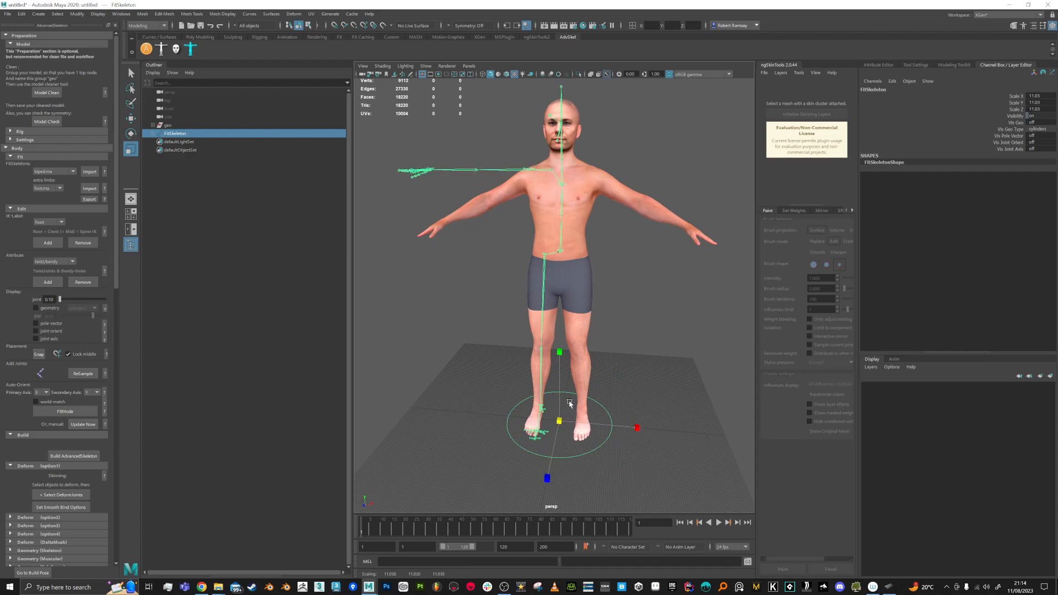
alt+drag(556, 186, 547, 213)
alt+middle_drag(546, 212, 541, 221)
alt+drag(541, 220, 552, 251)
mouse_move(552, 251)
alt+right_down()
mouse_move(539, 259)
mouse_move(547, 235)
mouse_move(546, 244)
alt+right_up()
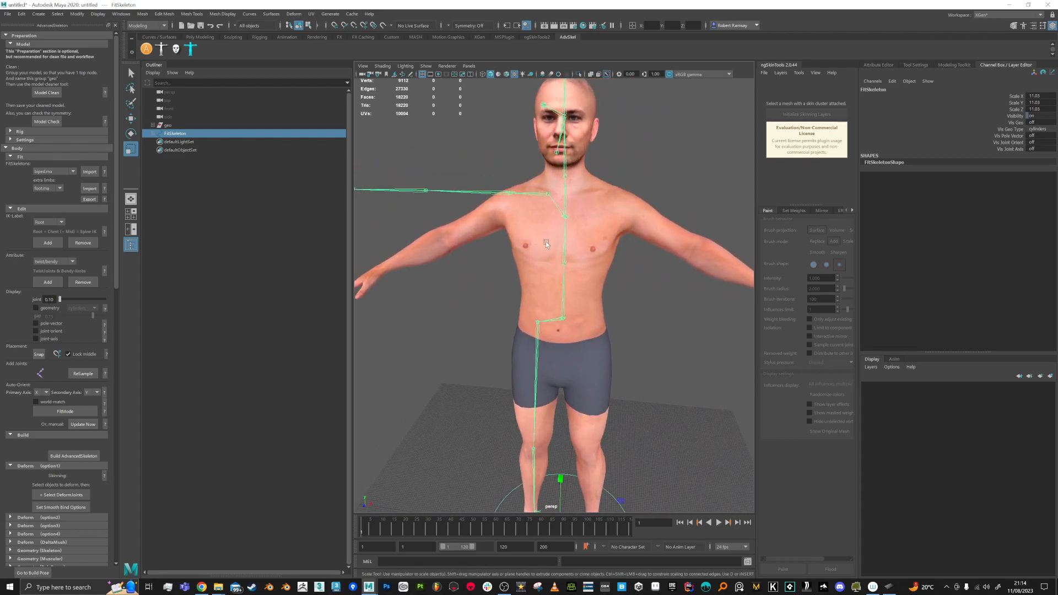
click(536, 193)
alt+drag(536, 194, 568, 226)
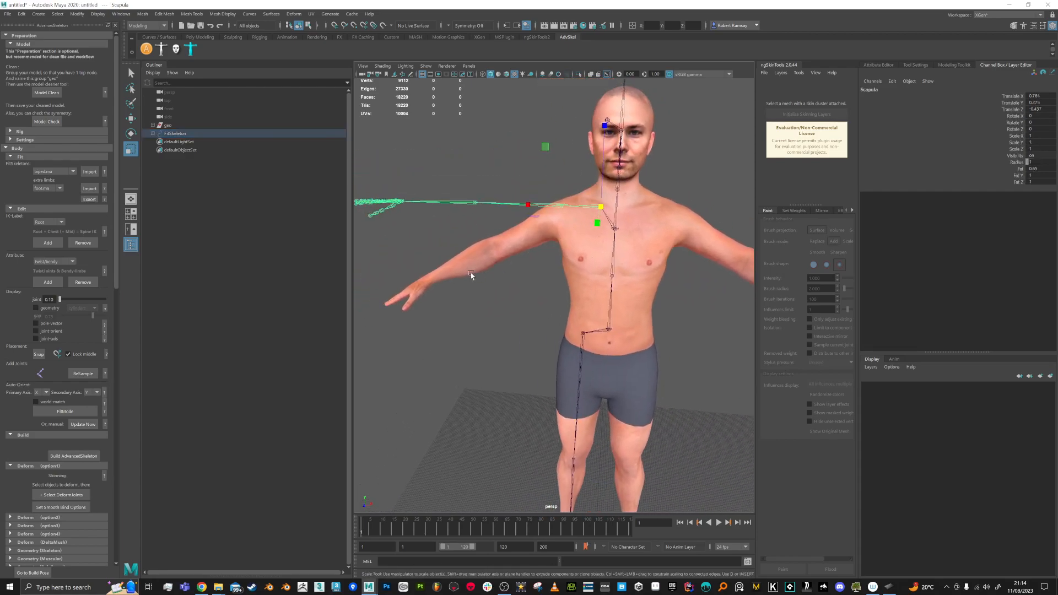
Step: Enter FitMode, set joint display size to 2.03, and move the Elbow to X 30.29, depth zero
click(80, 412)
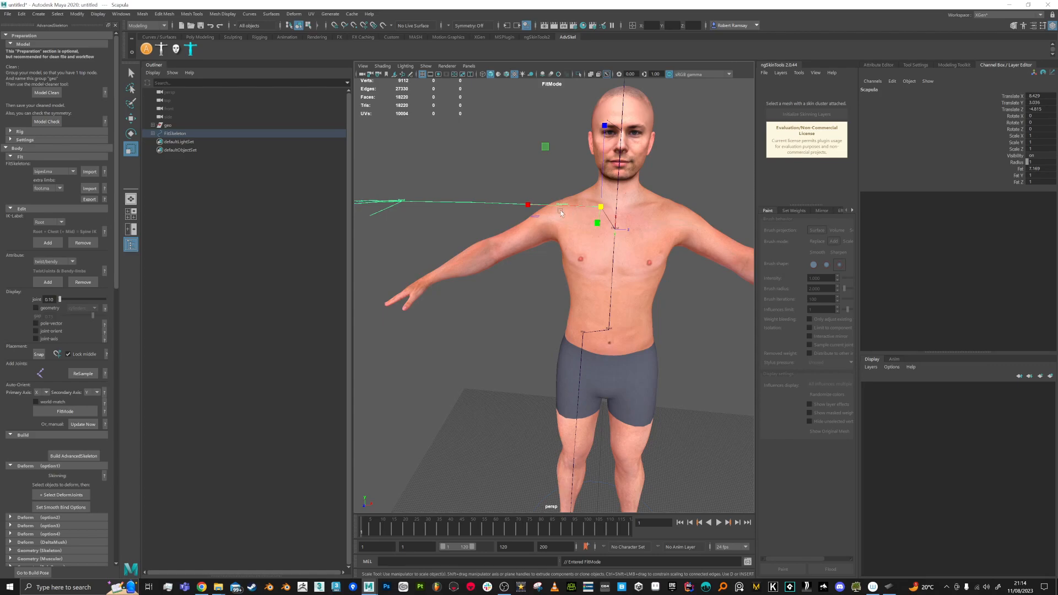
drag(59, 299, 69, 299)
click(473, 204)
key(w)
drag(472, 156, 474, 207)
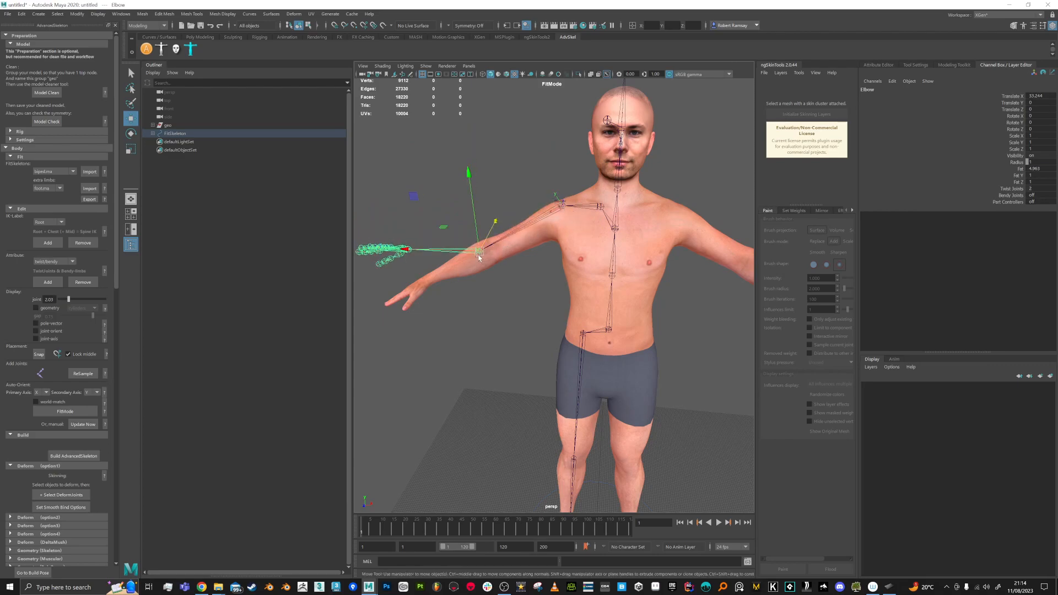
drag(448, 248, 605, 270)
drag(525, 270, 529, 272)
alt+drag(661, 278, 578, 264)
mouse_move(625, 218)
alt+mouse_down()
mouse_move(612, 224)
mouse_move(597, 189)
mouse_move(621, 237)
alt+mouse_up()
Step: Reposition the Shoulder joint without its children, then nudge the Elbow to X 29.81
key(d)
drag(588, 182, 582, 176)
alt+drag(601, 288, 531, 248)
click(518, 210)
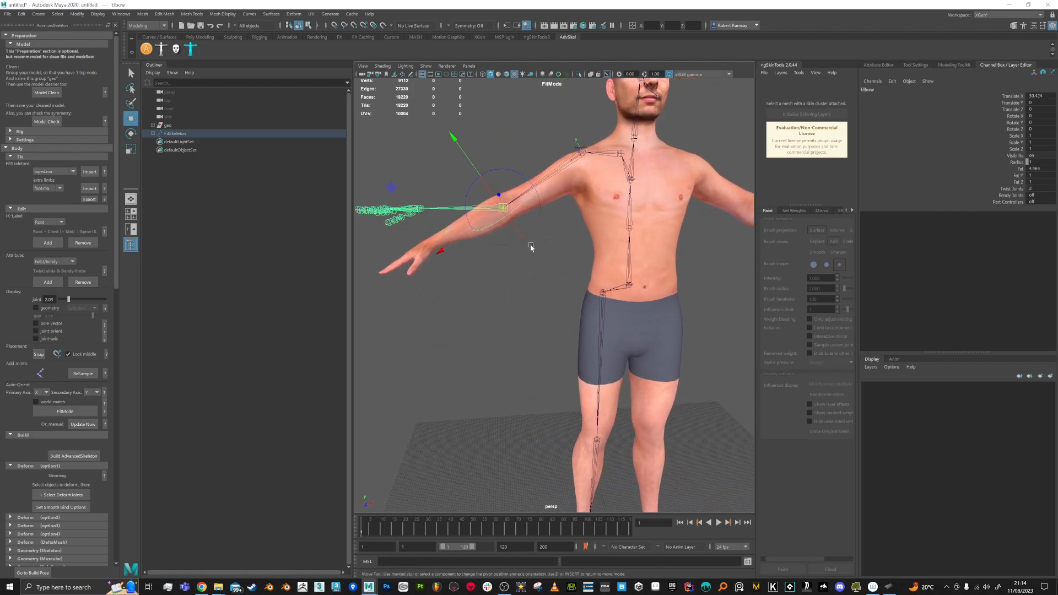
key(d)
alt+middle_drag(520, 229, 541, 245)
drag(455, 225, 458, 226)
Step: Rotate the Elbow in component space to swing the forearm and hand joints onto the hand
key(e)
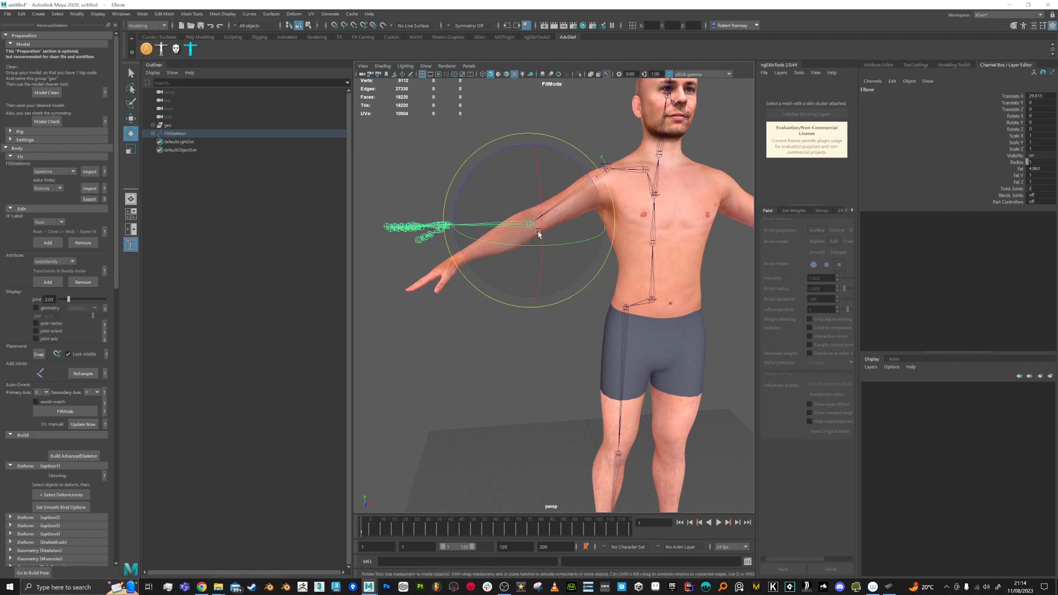
alt+drag(510, 183, 520, 194)
right_click(551, 246)
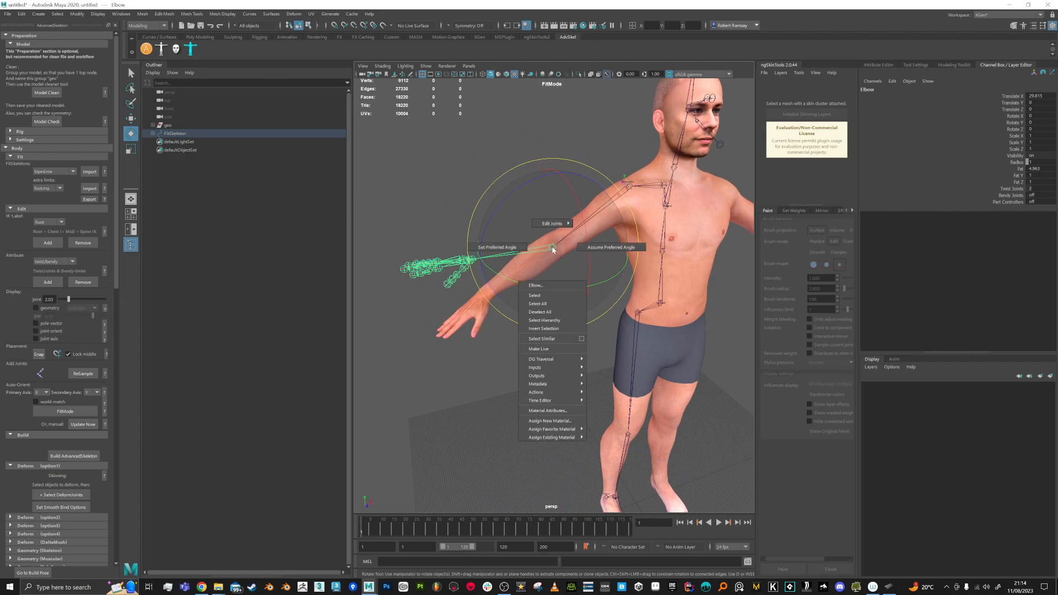
click(554, 248)
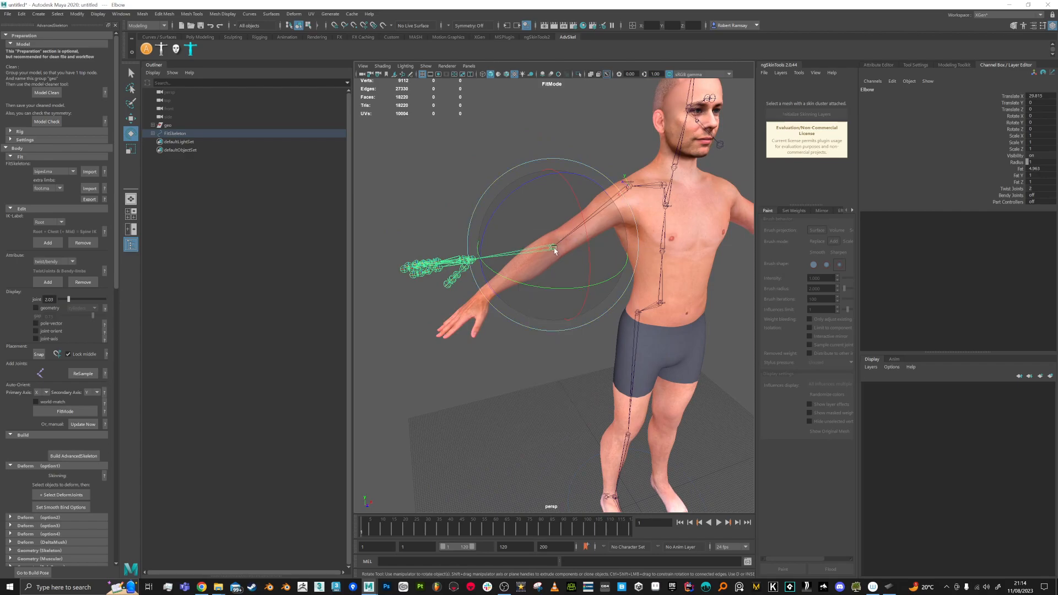
click(554, 248)
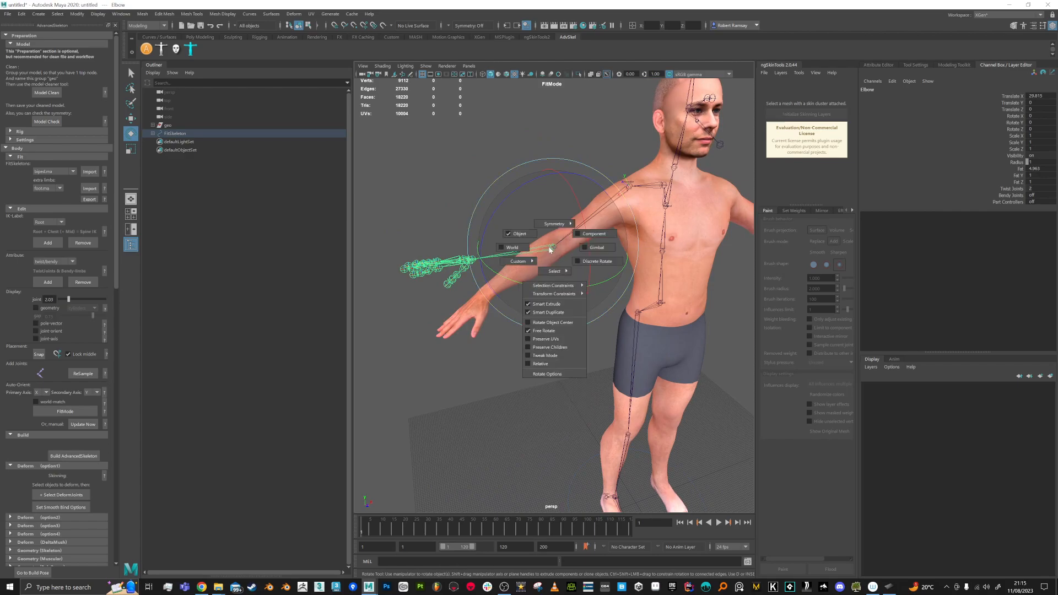
click(587, 234)
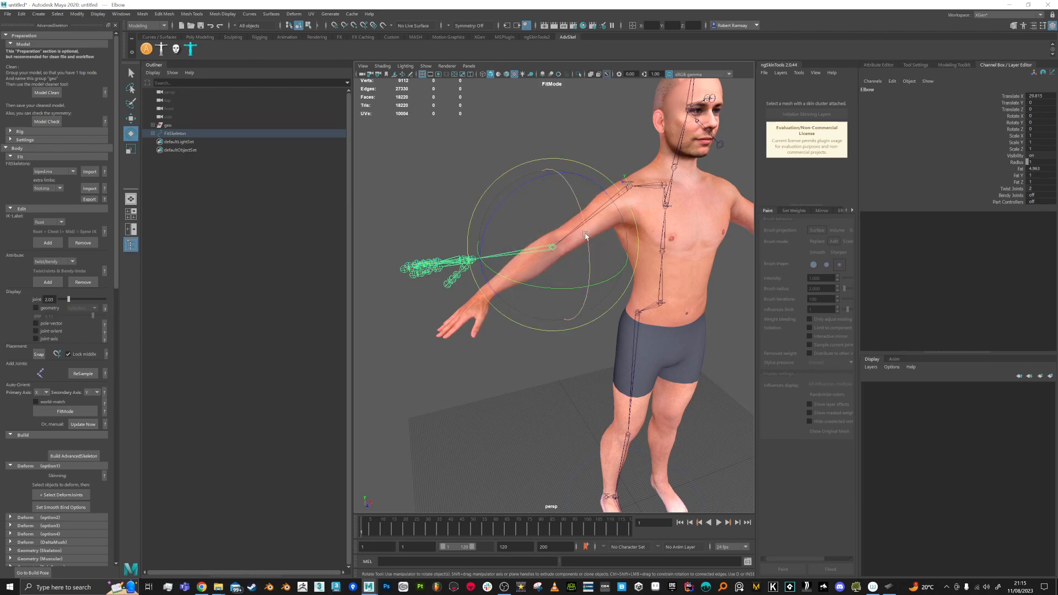
drag(509, 195, 572, 256)
Step: Try orienting rotation axes to the elbow, undo it, and rotate the forearm joints back to zero
click(575, 251)
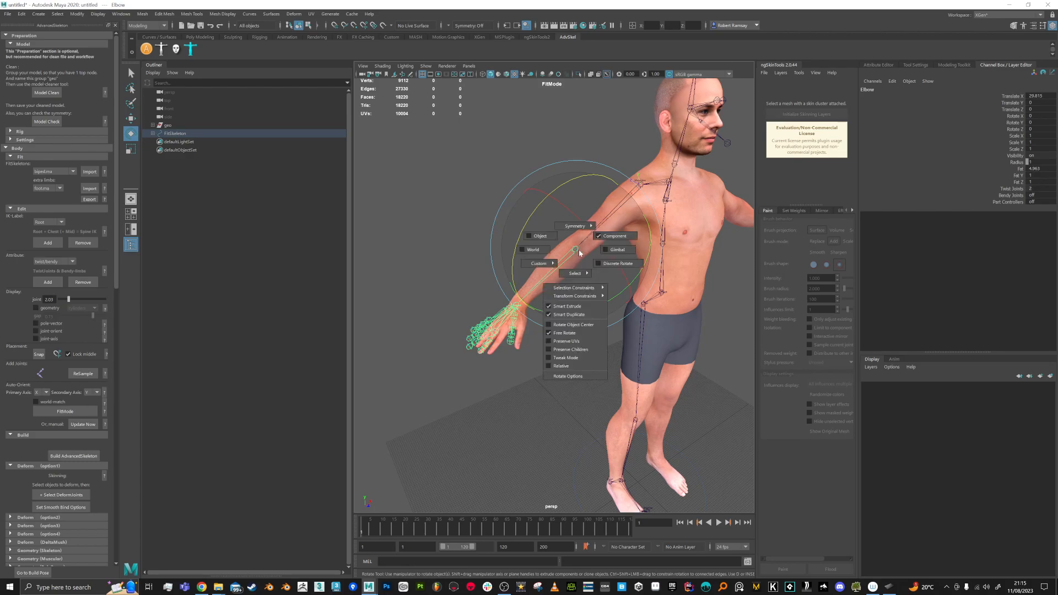
mouse_move(548, 265)
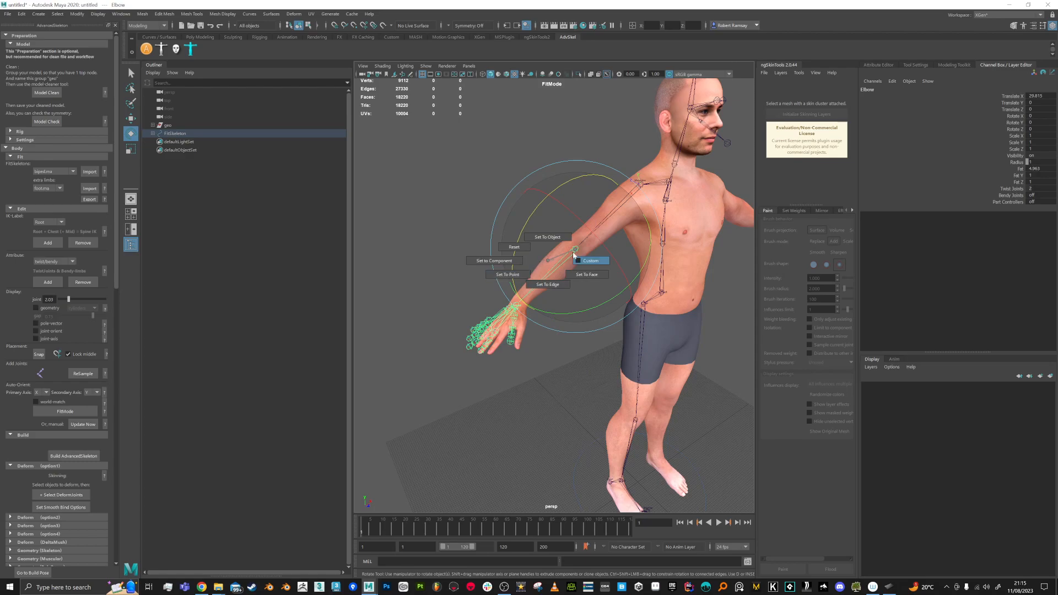
click(549, 256)
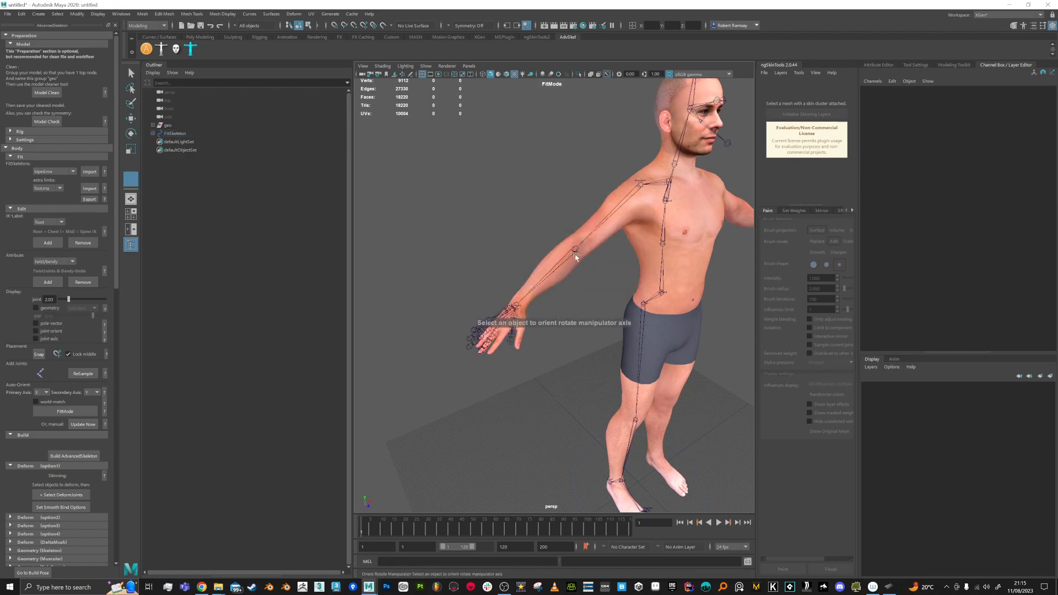
click(575, 251)
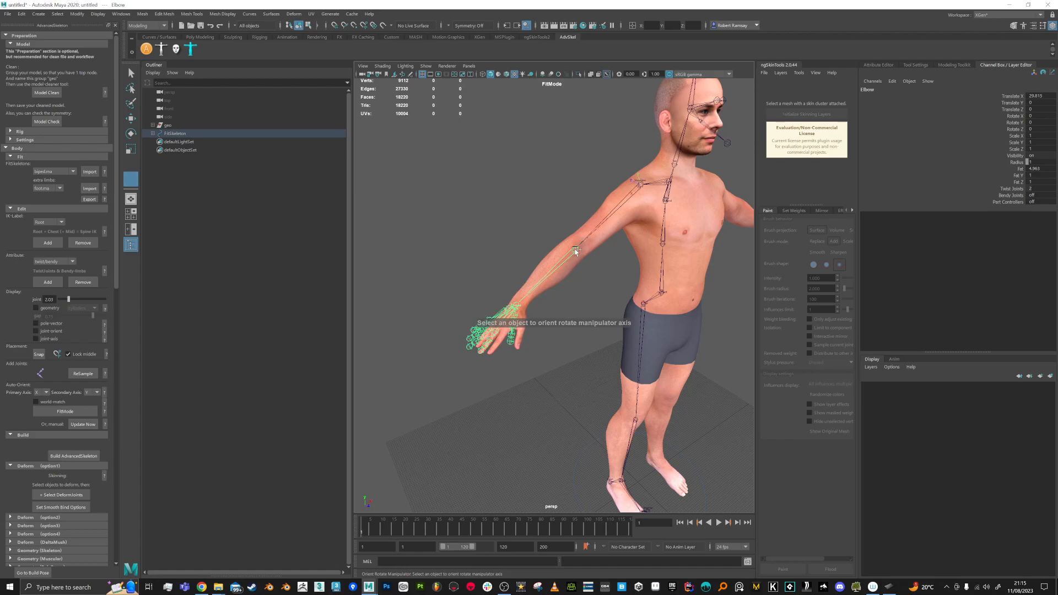
key(q)
key(ctrl+z)
key(ctrl+z)
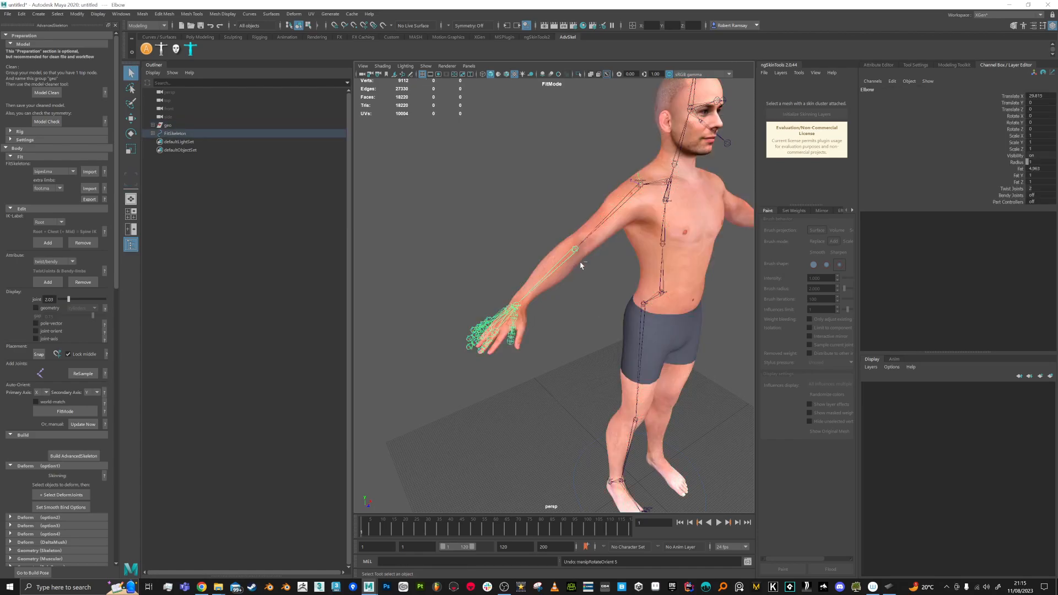
key(ctrl+z)
alt+drag(581, 264, 560, 244)
key(e)
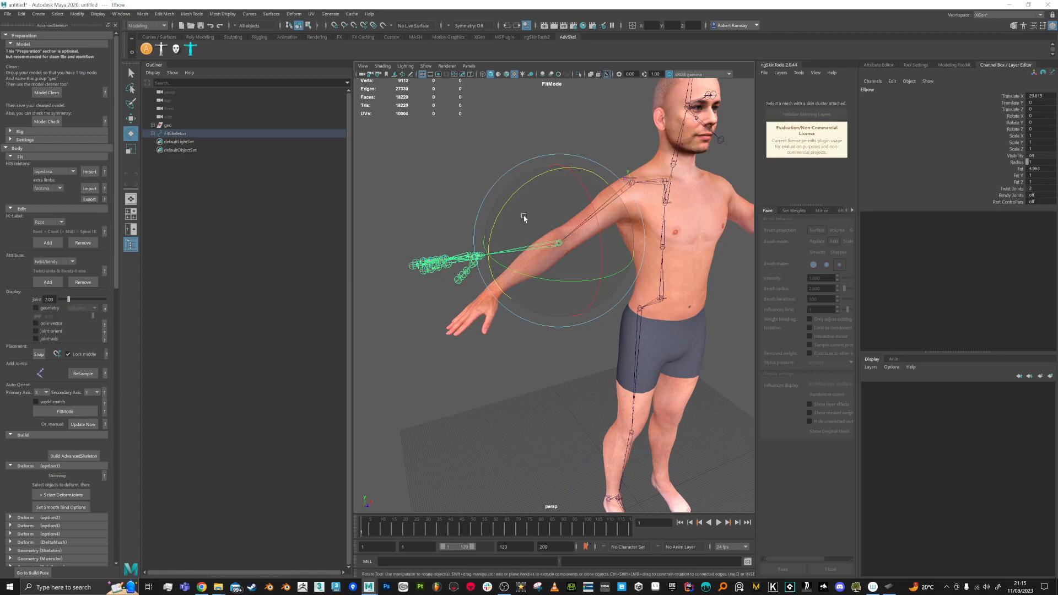
Step: Swing the forearm down along the arm and move the Shoulder joint to X 10.58
drag(511, 200, 505, 251)
alt+drag(595, 317, 595, 295)
alt+right_drag(565, 278, 583, 321)
alt+middle_drag(560, 243, 610, 277)
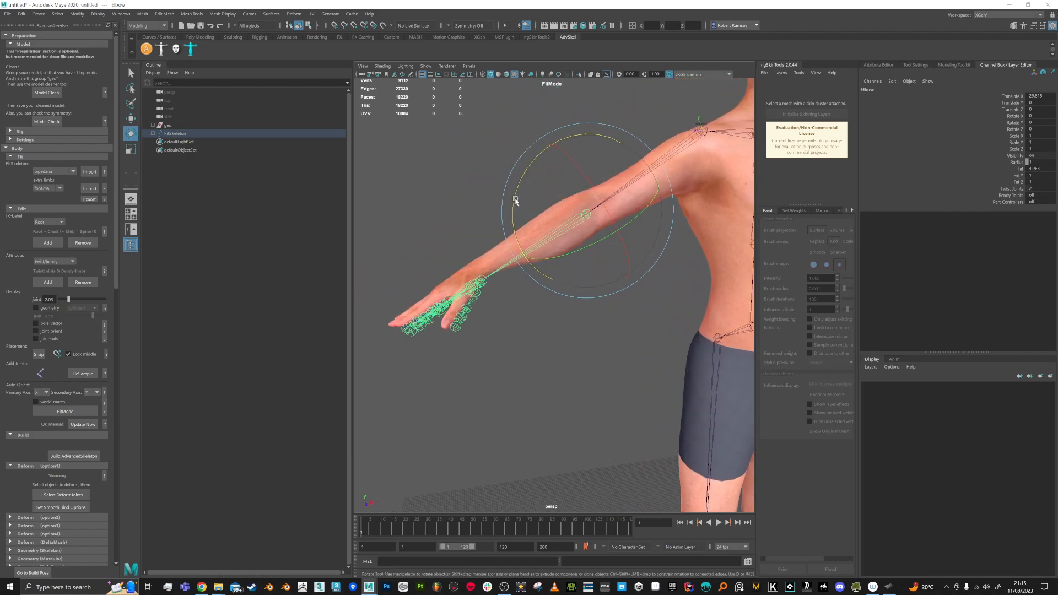
alt+drag(661, 200, 529, 221)
click(639, 141)
key(w)
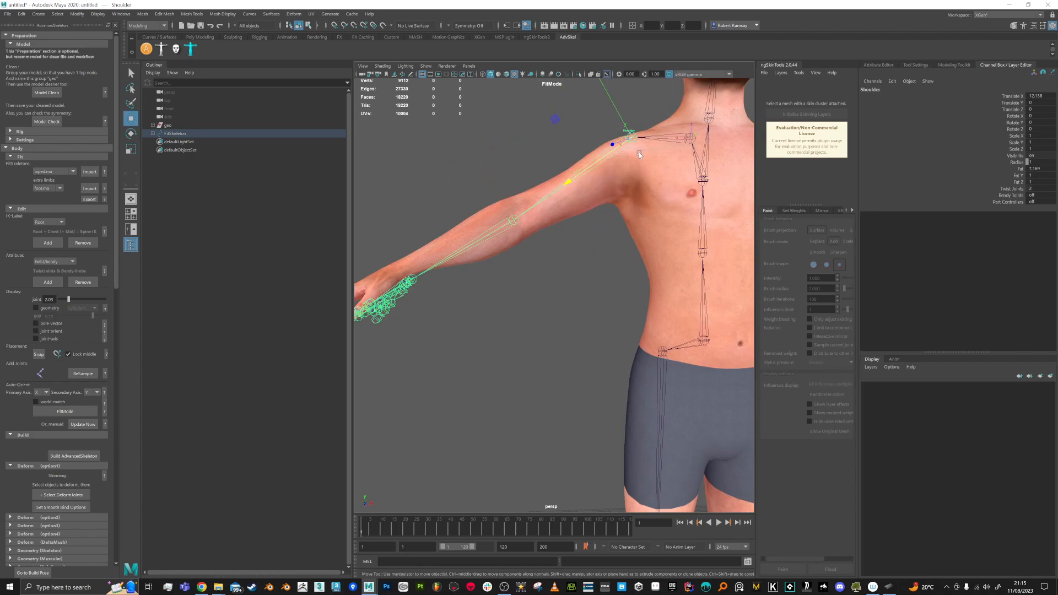
alt+middle_drag(639, 142, 631, 191)
drag(602, 146, 608, 158)
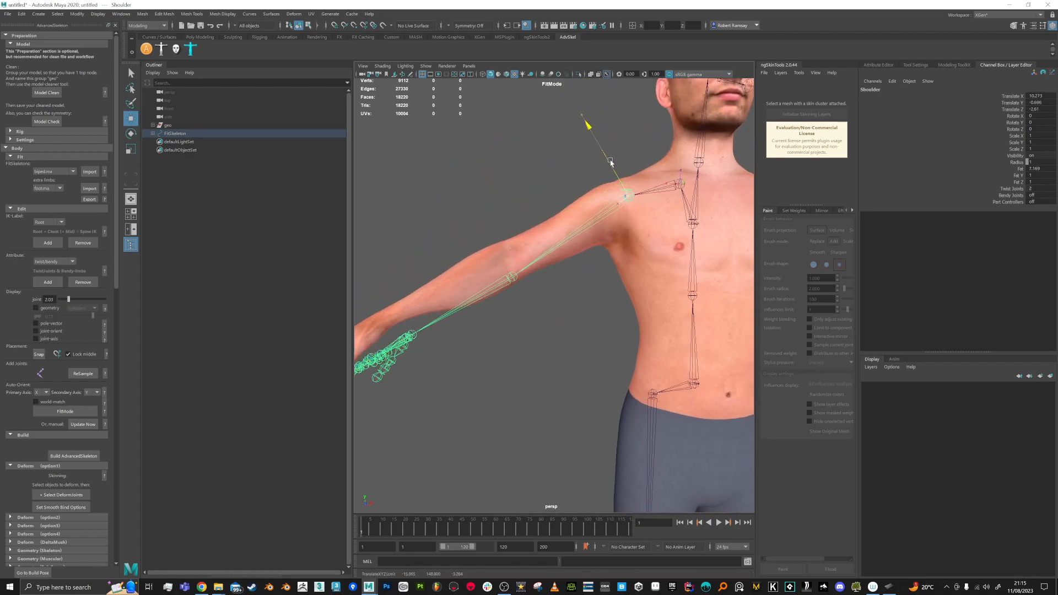
Step: Rotate the Elbow so the forearm and hand joints match the scanned arm
key(e)
alt+drag(553, 201, 468, 289)
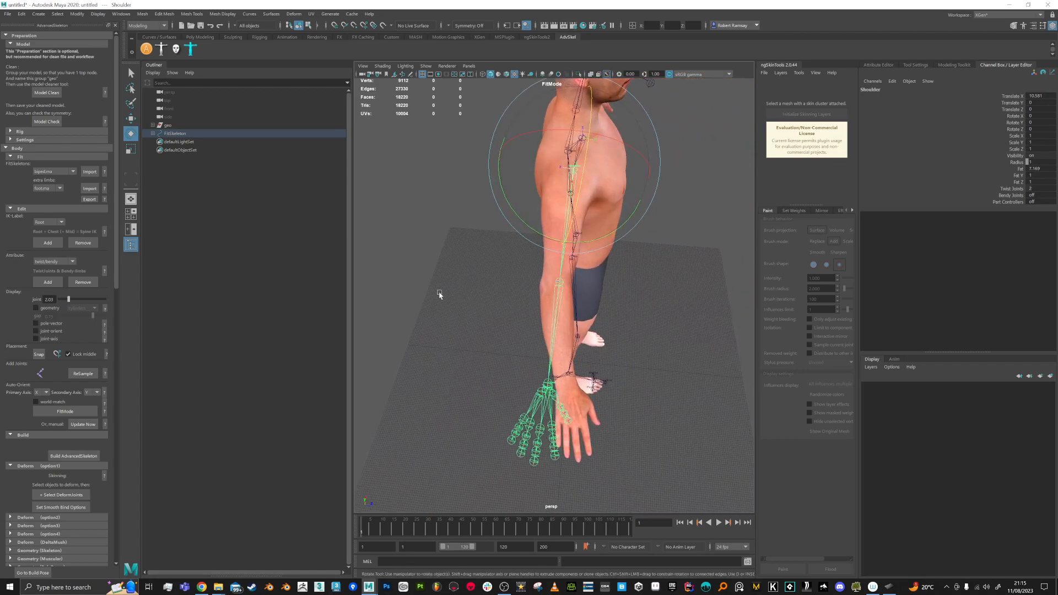
click(556, 307)
drag(597, 350, 524, 264)
alt+middle_drag(524, 264, 567, 278)
alt+right_drag(534, 298, 595, 288)
alt+middle_drag(595, 288, 564, 307)
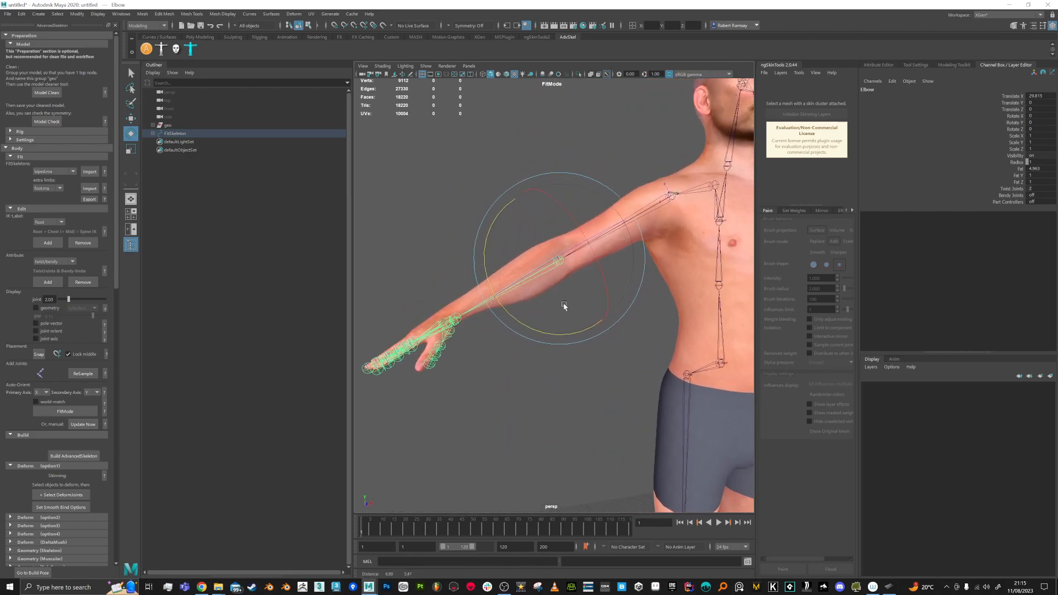
Step: Move the Scapula up and right and the Shoulder joint to X 12.42
click(675, 197)
alt+drag(682, 229, 666, 229)
alt+middle_drag(666, 229, 652, 239)
key(w)
mouse_move(667, 216)
alt+mouse_down()
mouse_move(656, 227)
mouse_move(652, 212)
alt+mouse_up()
key(ctrl+z)
alt+middle_drag(704, 197, 660, 198)
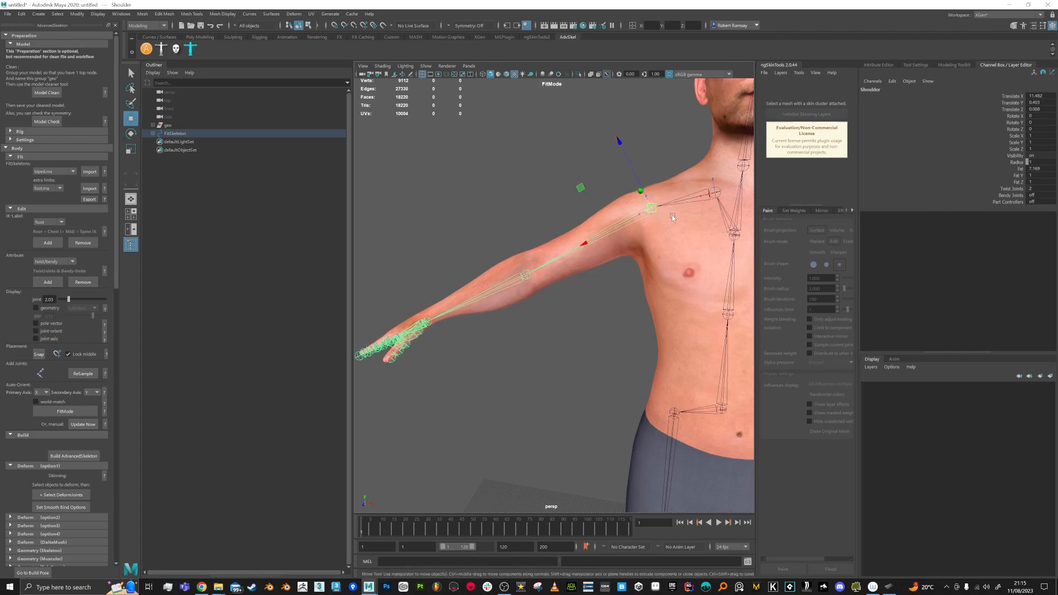
click(670, 195)
drag(673, 201, 679, 198)
click(619, 209)
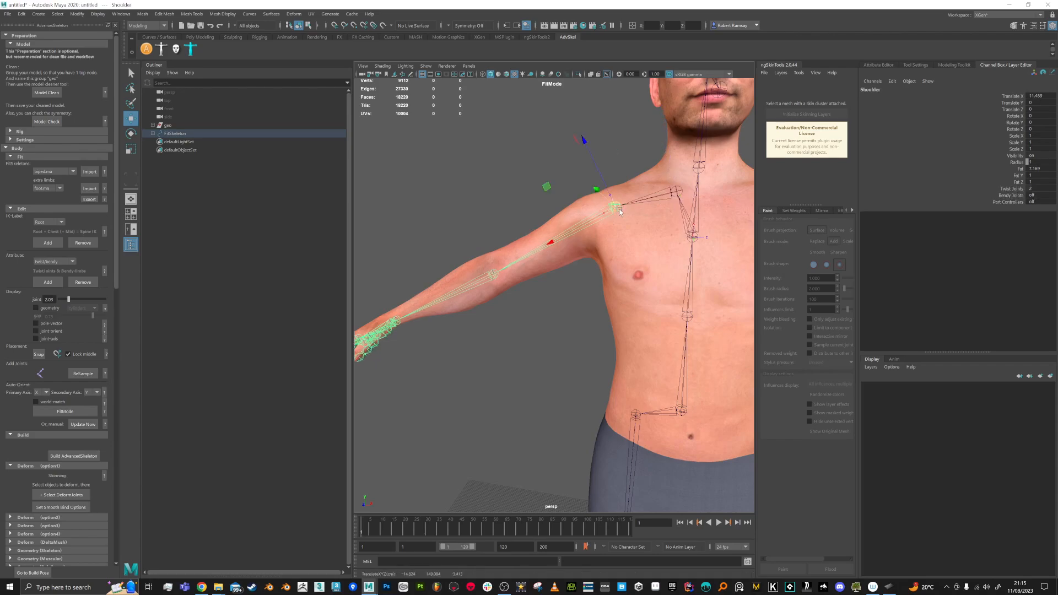
drag(618, 212, 611, 210)
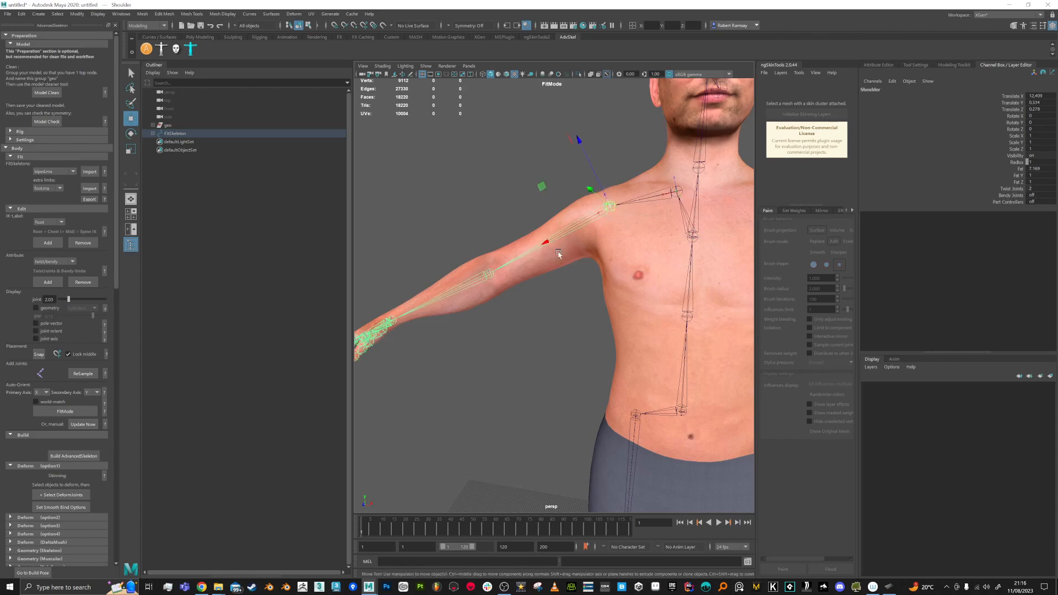
Step: Orbit to a front view of the arm and select the Male mesh
alt+middle_drag(479, 274, 496, 245)
alt+drag(496, 244, 573, 286)
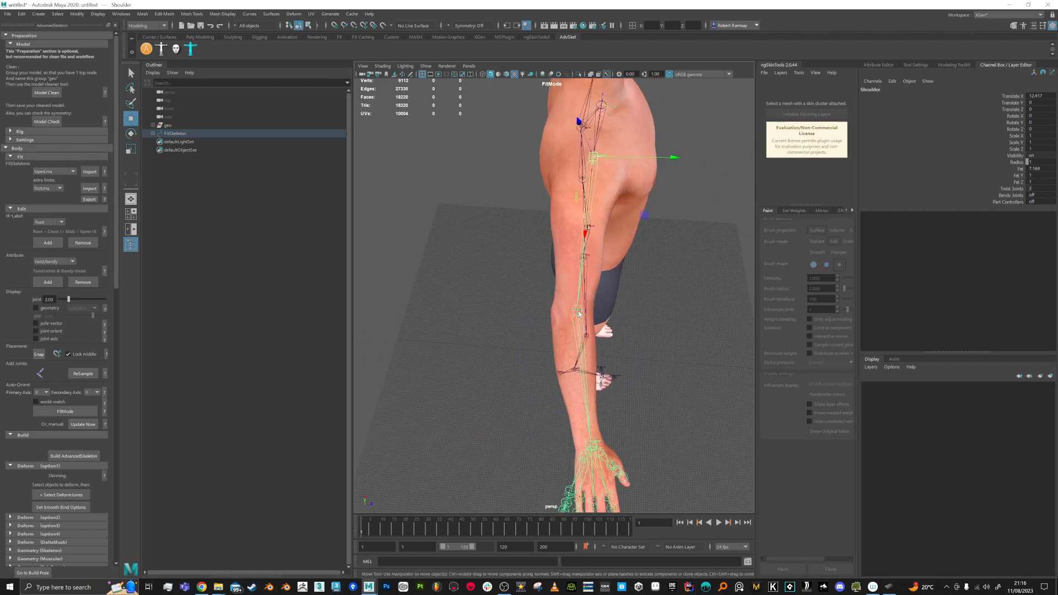
click(581, 314)
click(577, 311)
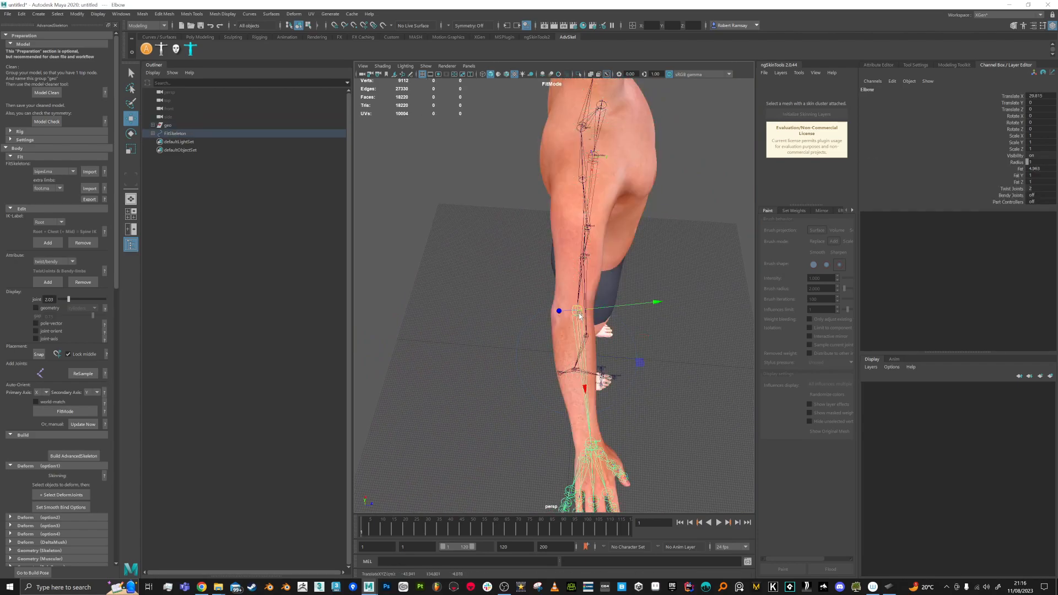
click(602, 193)
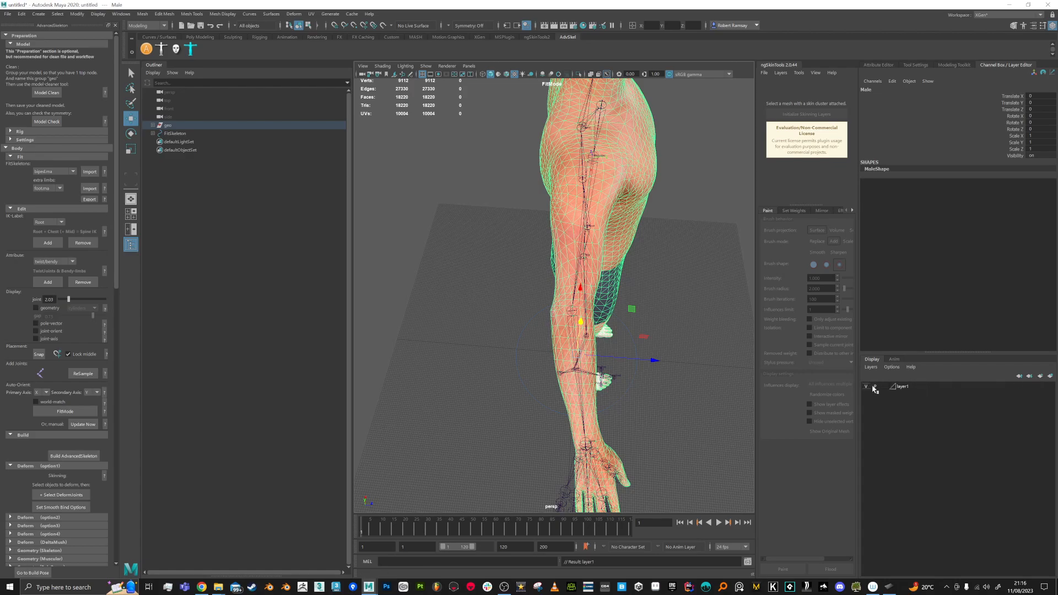
Step: Undo the layer visibility change, add a display layer, and test layer2's visibility
key(ctrl+z)
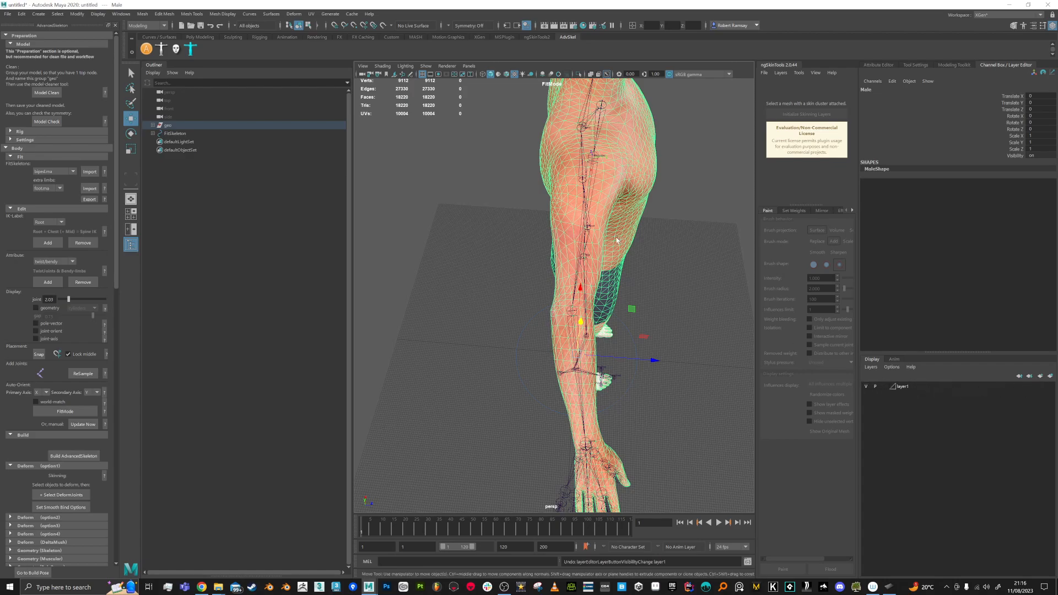
click(1050, 377)
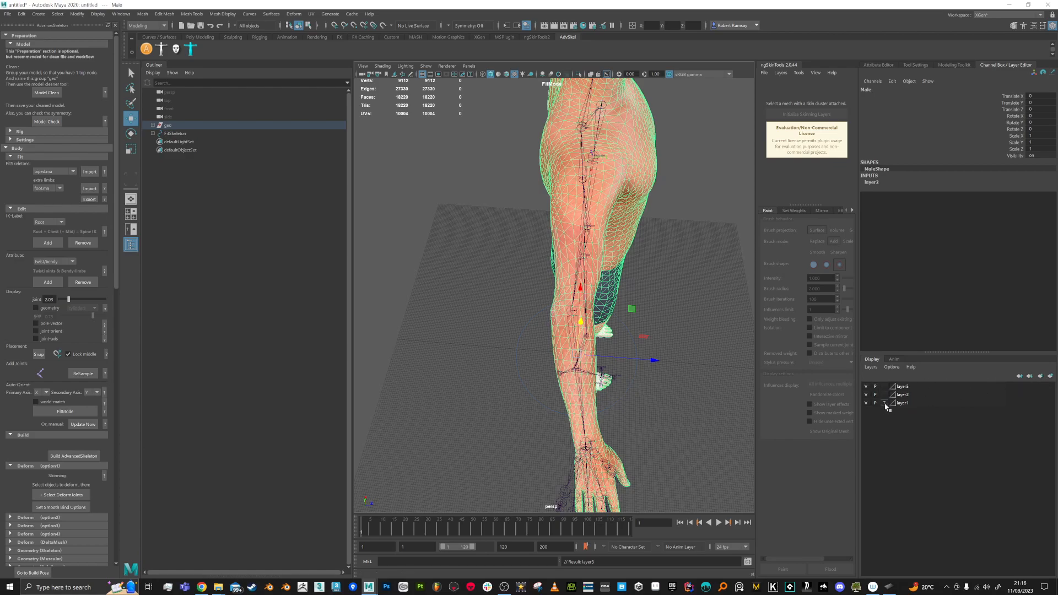
click(866, 395)
click(866, 395)
Step: Delete the leftover display layers: layer3, the extra layer, and layer2
right_click(906, 386)
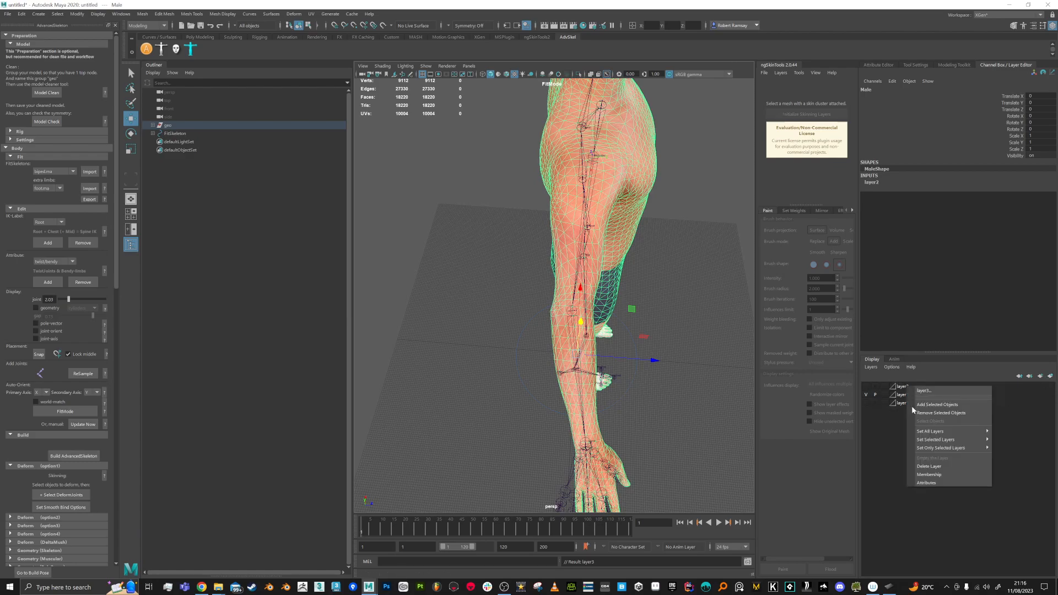
click(935, 470)
right_click(910, 396)
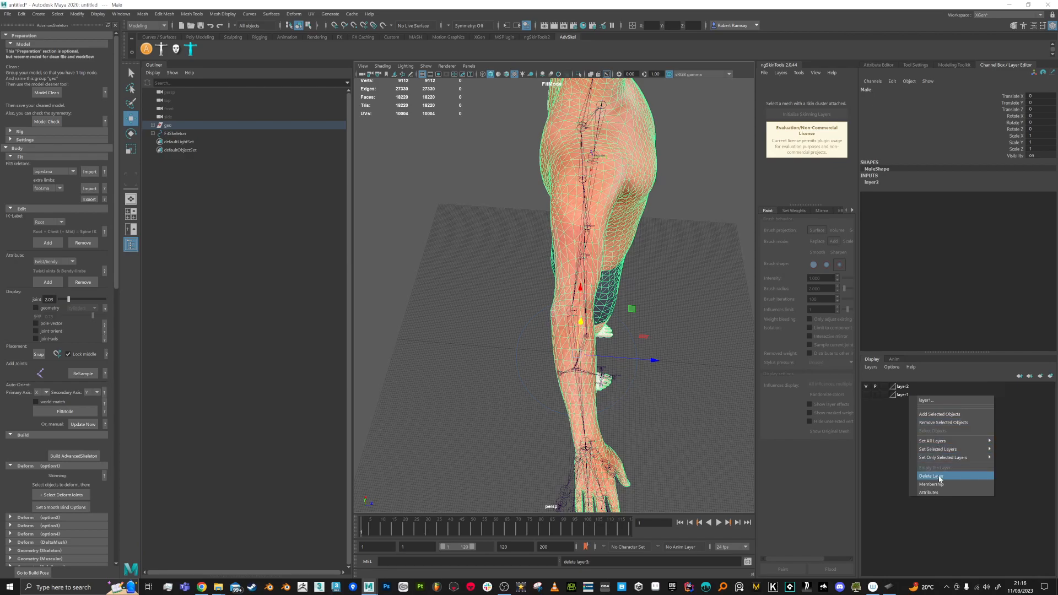
click(928, 478)
right_click(906, 389)
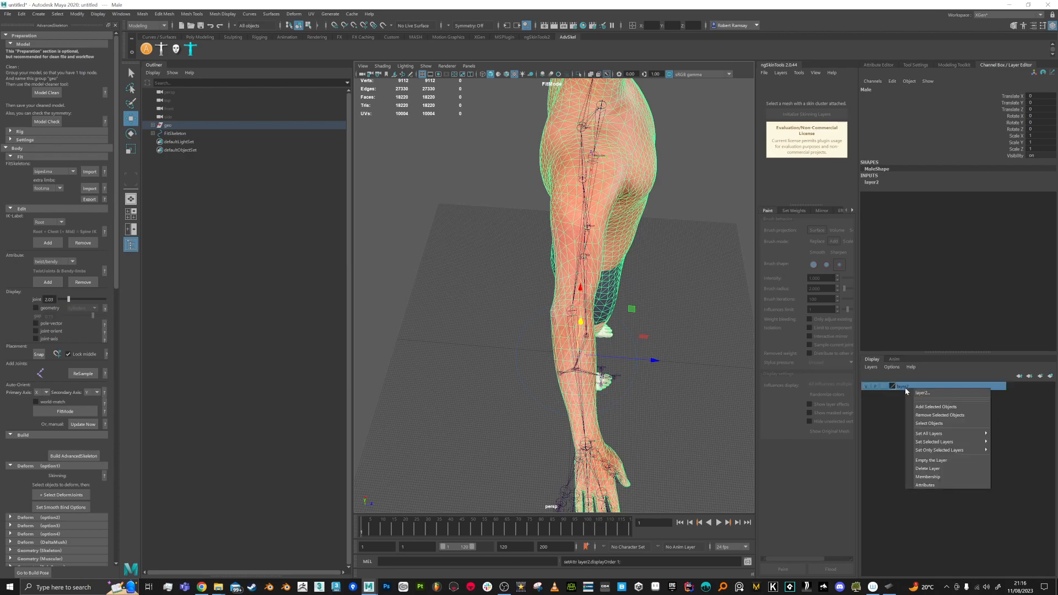
click(925, 469)
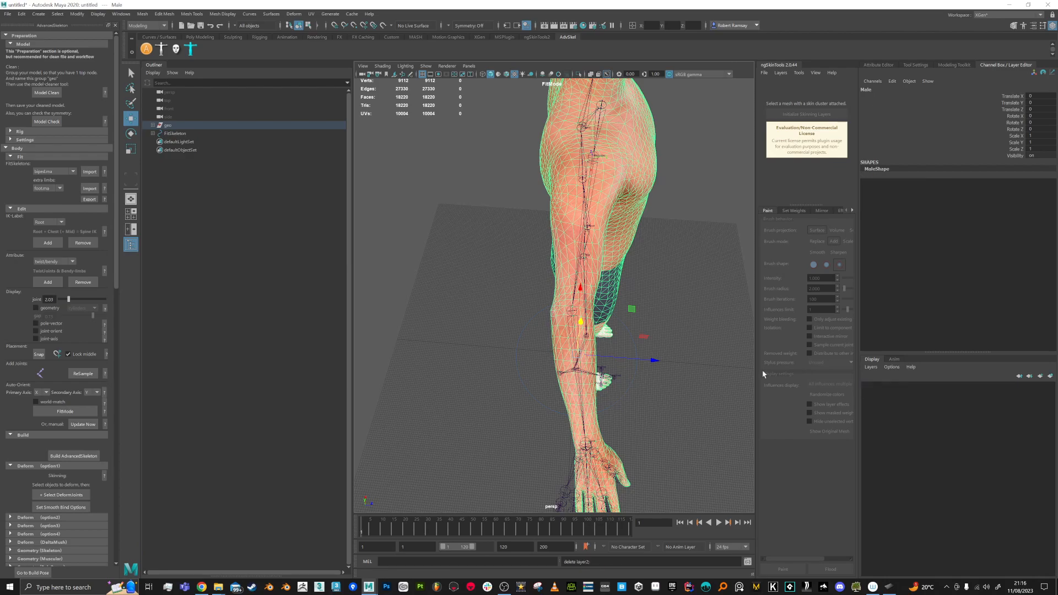
Step: Put the Male mesh in a new layer1 and set its display to Reference (R)
click(1051, 376)
click(868, 387)
click(868, 387)
click(885, 387)
click(885, 386)
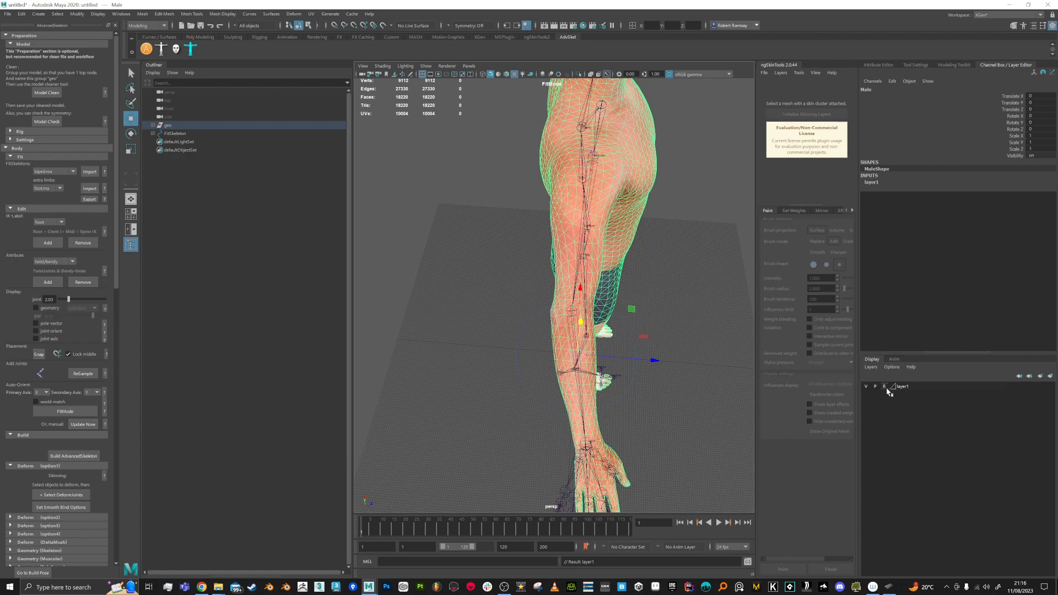
Step: Frame the hand and slide the Wrist joint back along X into the scanned wrist
alt+drag(753, 363, 737, 337)
click(736, 337)
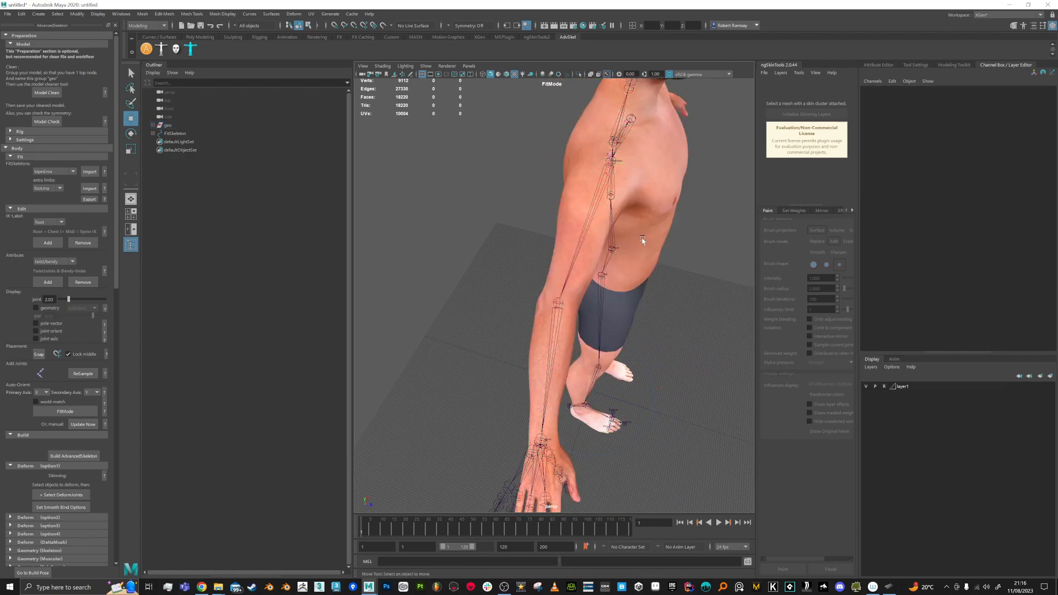
alt+drag(671, 281, 640, 281)
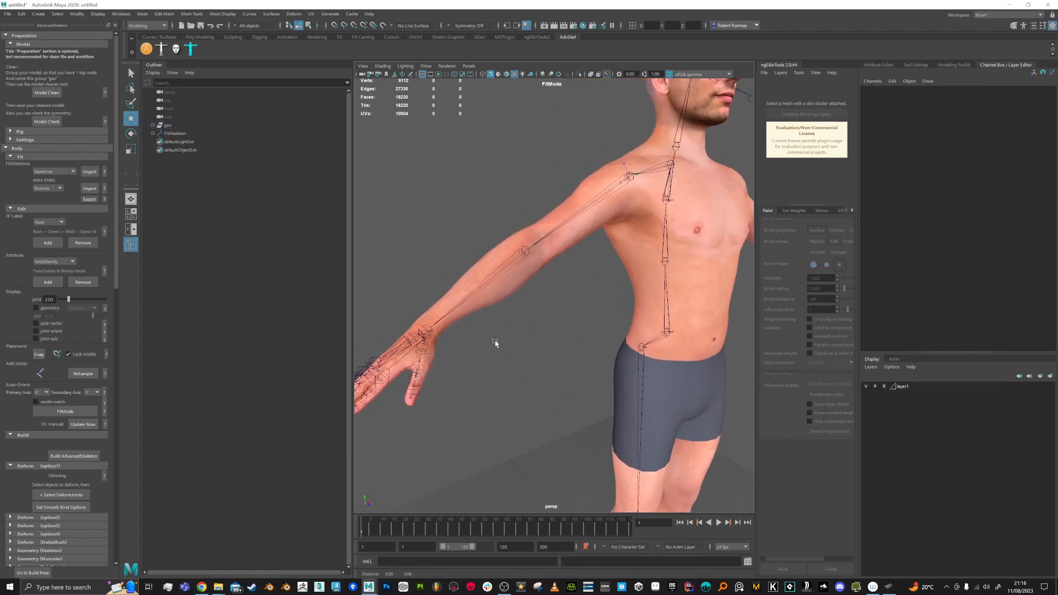
alt+middle_drag(494, 343, 564, 336)
alt+drag(564, 336, 549, 361)
click(532, 303)
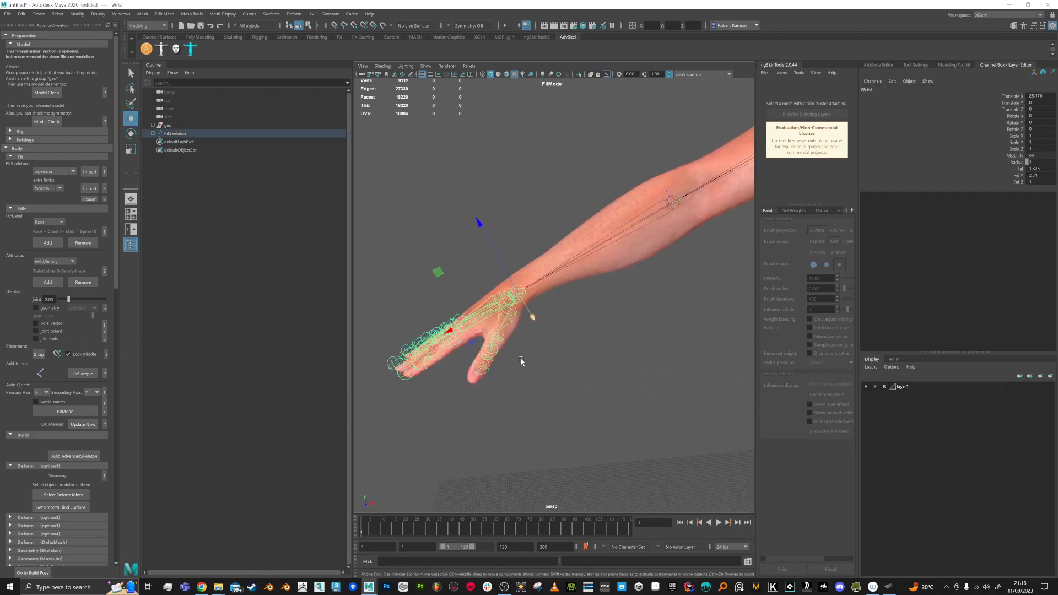
drag(450, 334, 623, 353)
key(e)
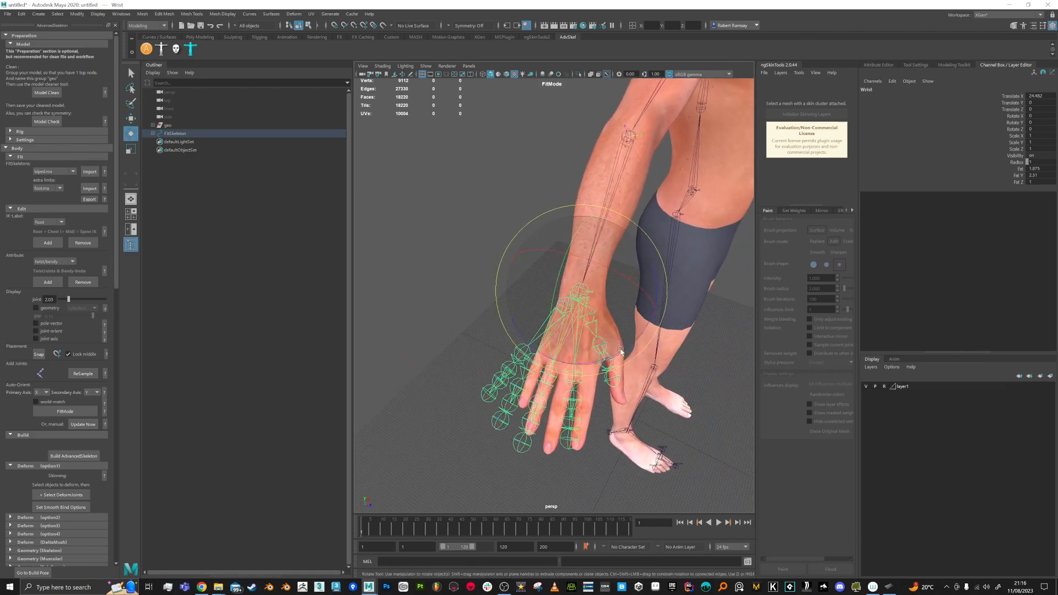
key(w)
drag(639, 301, 645, 302)
alt+middle_drag(622, 334, 614, 351)
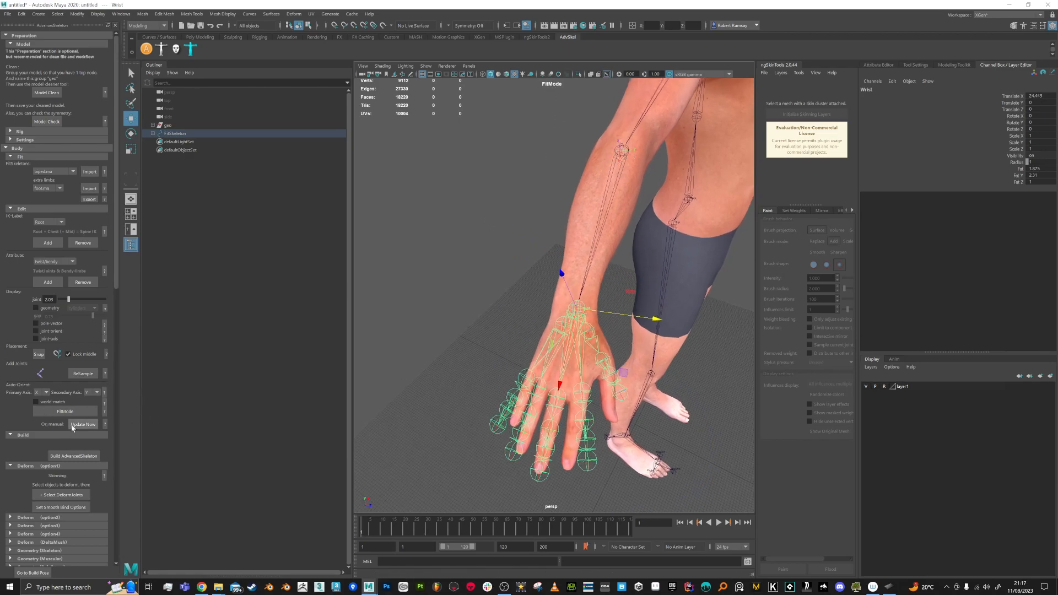
Step: Select ThumbFinger2, try a test rotation, then undo it
alt+drag(558, 247, 565, 216)
alt+drag(571, 255, 574, 273)
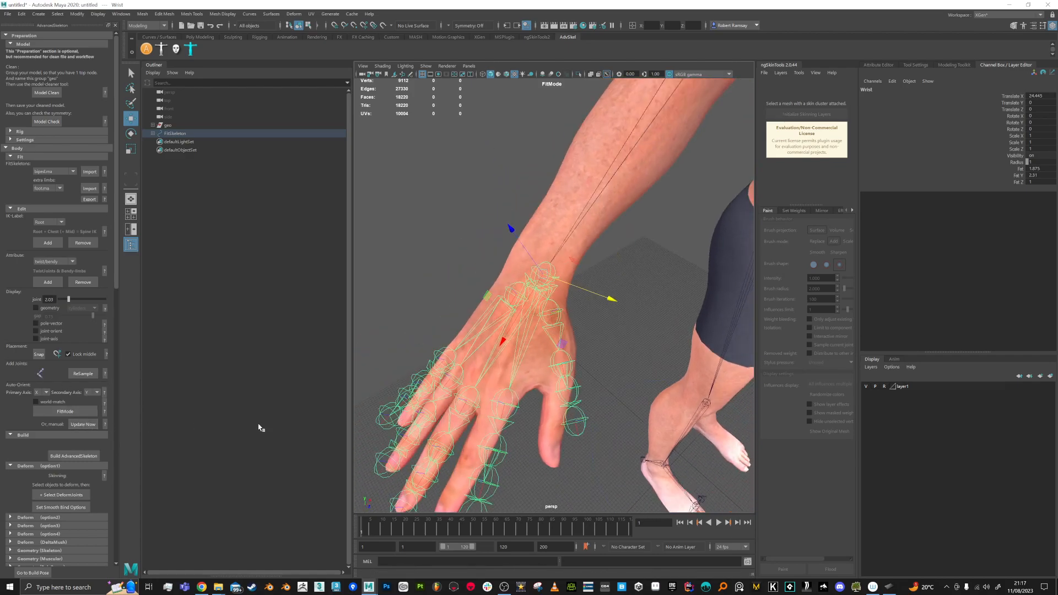
click(570, 366)
key(e)
alt+drag(570, 365, 488, 342)
key(ctrl+z)
Step: Rotate ThumbFinger1 and ThumbFinger2 so the thumb chain follows the scanned thumb
click(576, 273)
click(512, 281)
drag(512, 281, 522, 302)
key(Down)
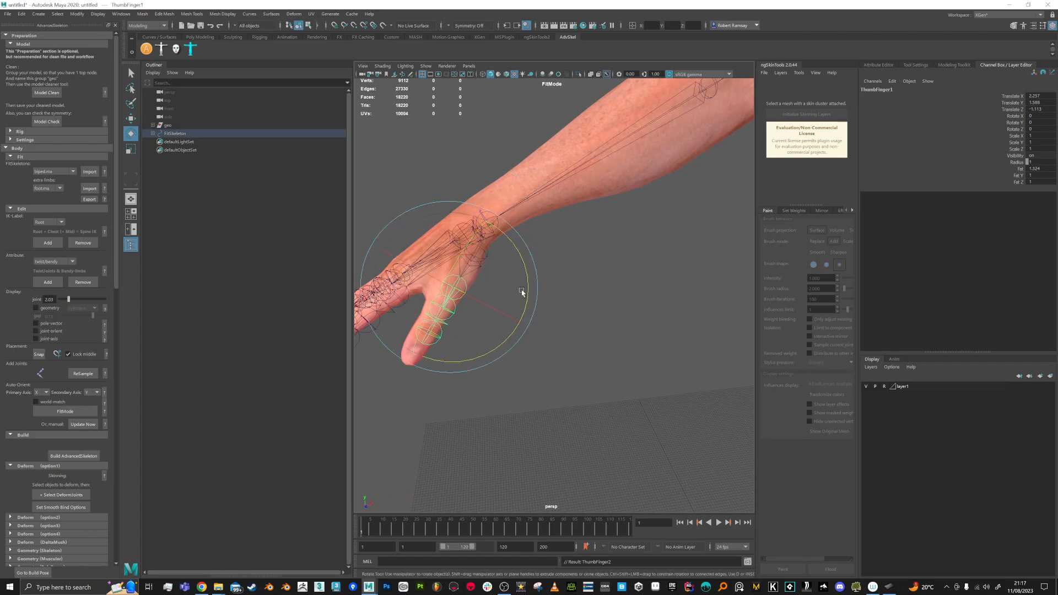
drag(521, 292, 577, 312)
Step: Move ThumbFinger3 down to the thumb knuckle
key(w)
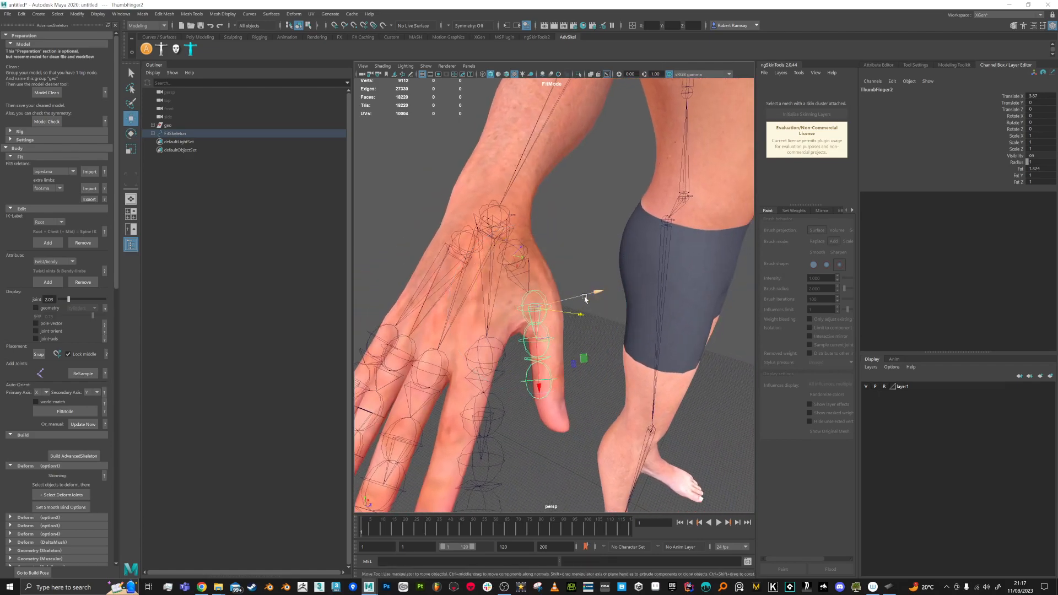
key(Down)
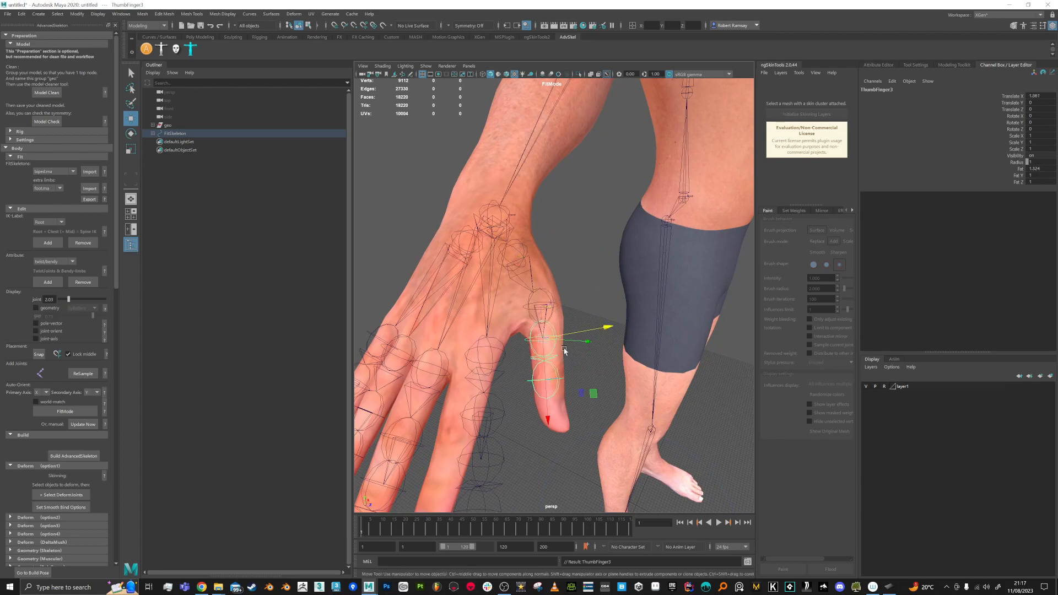
drag(550, 406, 558, 453)
drag(610, 369, 613, 370)
alt+drag(583, 424, 575, 420)
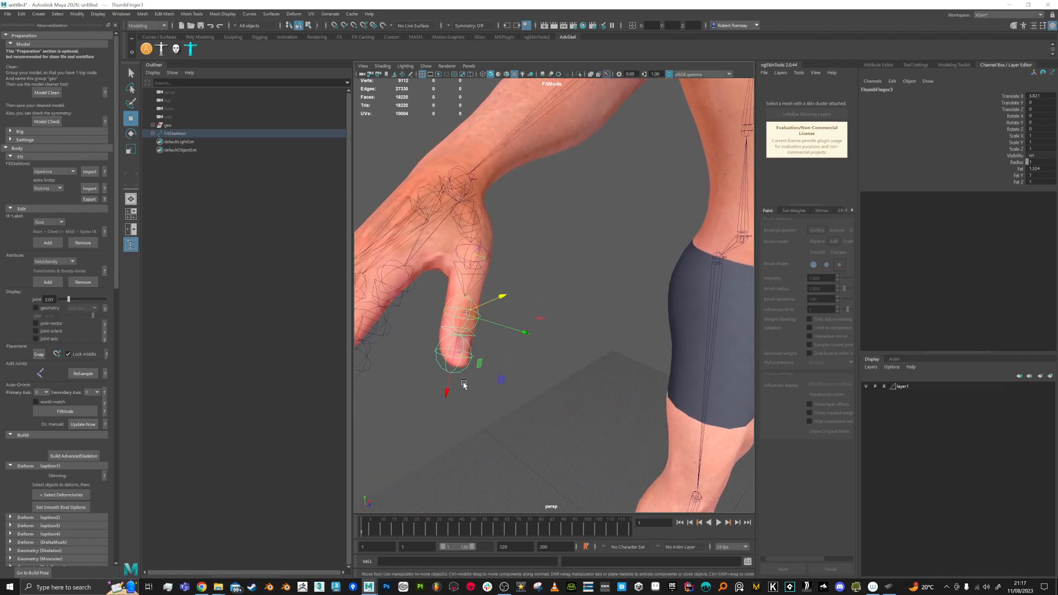
Step: Move ThumbFinger4 out to the thumb tip, then select IndexFinger1
click(477, 385)
click(453, 372)
alt+drag(453, 372, 594, 382)
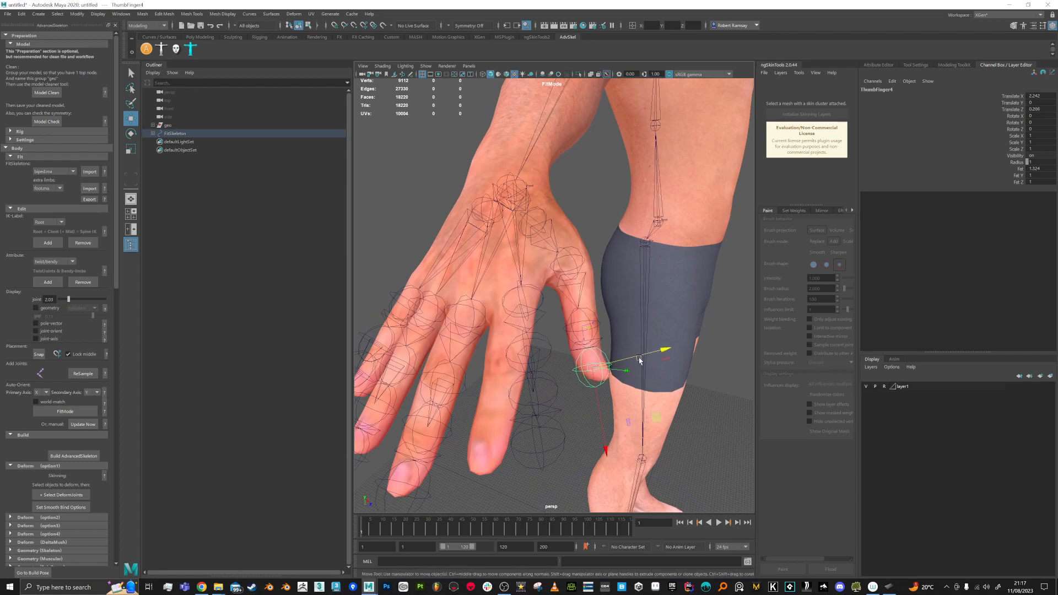
drag(605, 414, 606, 419)
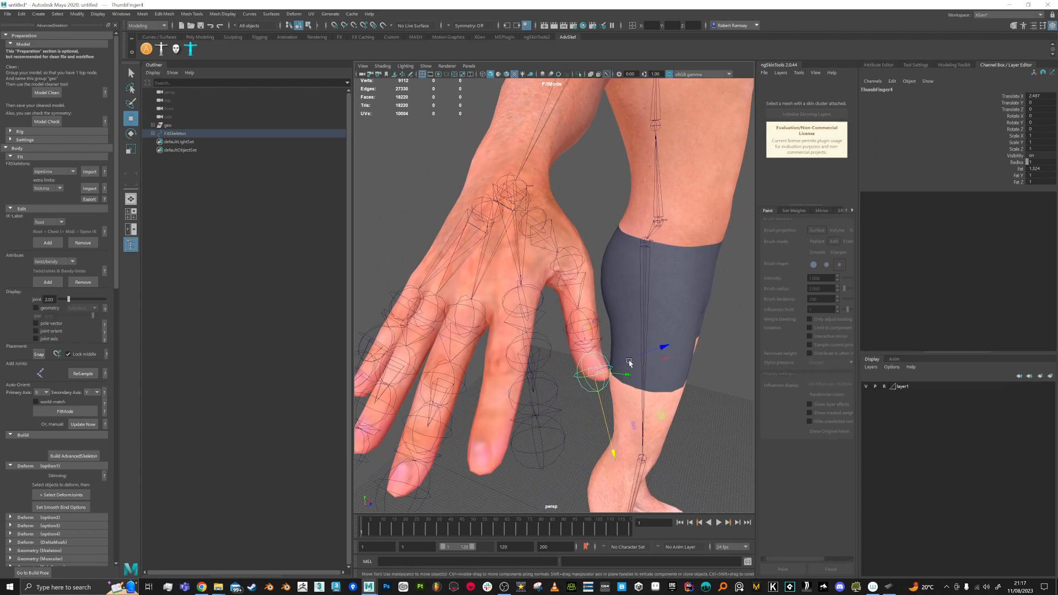
alt+drag(595, 375, 532, 360)
click(477, 302)
Step: Move IndexFinger1 and rotate the index chain to follow the scanned finger
alt+right_drag(531, 360, 555, 383)
alt+middle_drag(555, 383, 547, 364)
key(e)
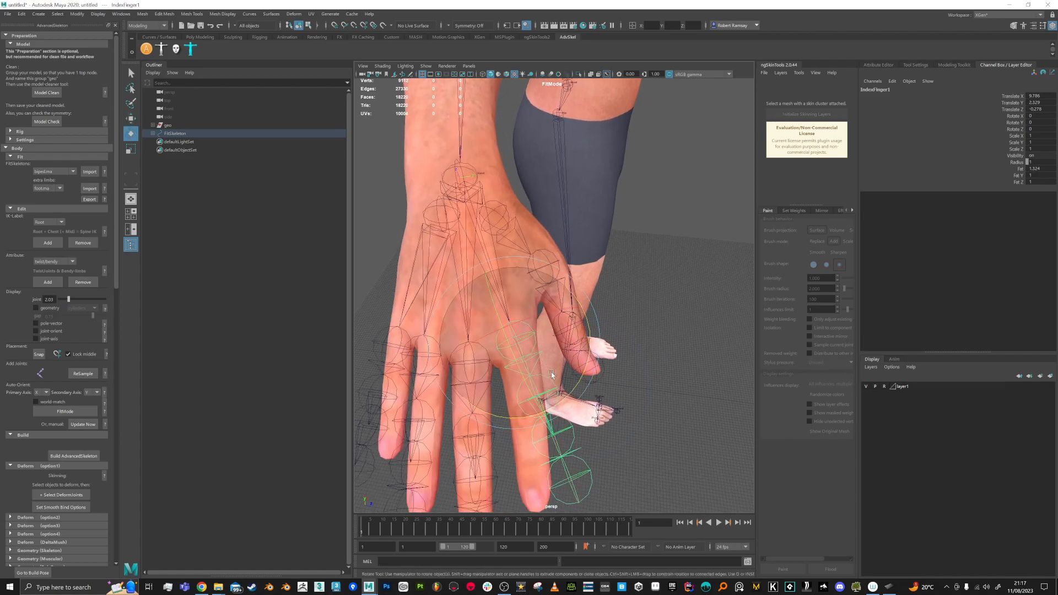
drag(561, 395, 443, 350)
scroll(597, 291, up, 8)
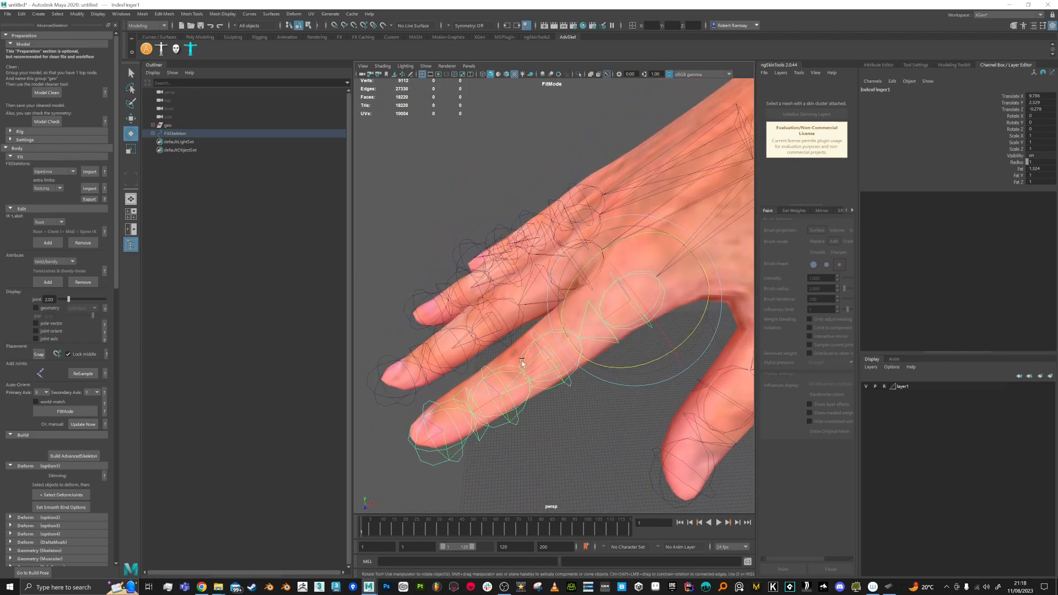
Step: Slide IndexFinger2 back to its knuckle and shift IndexFinger1 sideways into the finger
click(575, 379)
click(568, 374)
key(w)
drag(497, 398, 518, 369)
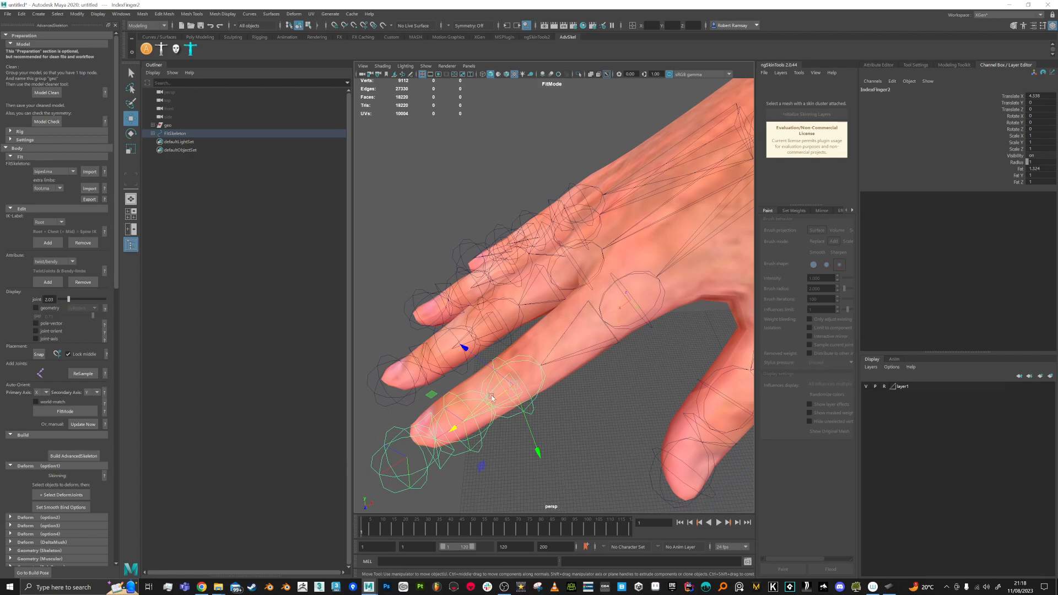
drag(456, 427, 476, 413)
alt+drag(586, 409, 521, 307)
click(628, 242)
drag(602, 209, 600, 205)
Step: Place IndexFinger3 and IndexFinger4 at the last knuckle and tip; nudge MiddleFinger1 along X
alt+drag(530, 342, 541, 340)
click(493, 359)
drag(427, 406, 374, 433)
alt+drag(536, 387, 591, 324)
click(578, 306)
drag(558, 372, 583, 329)
Step: Slide MiddleFinger2 back along the finger to its knuckle
alt+right_drag(583, 329, 599, 358)
alt+drag(598, 359, 636, 203)
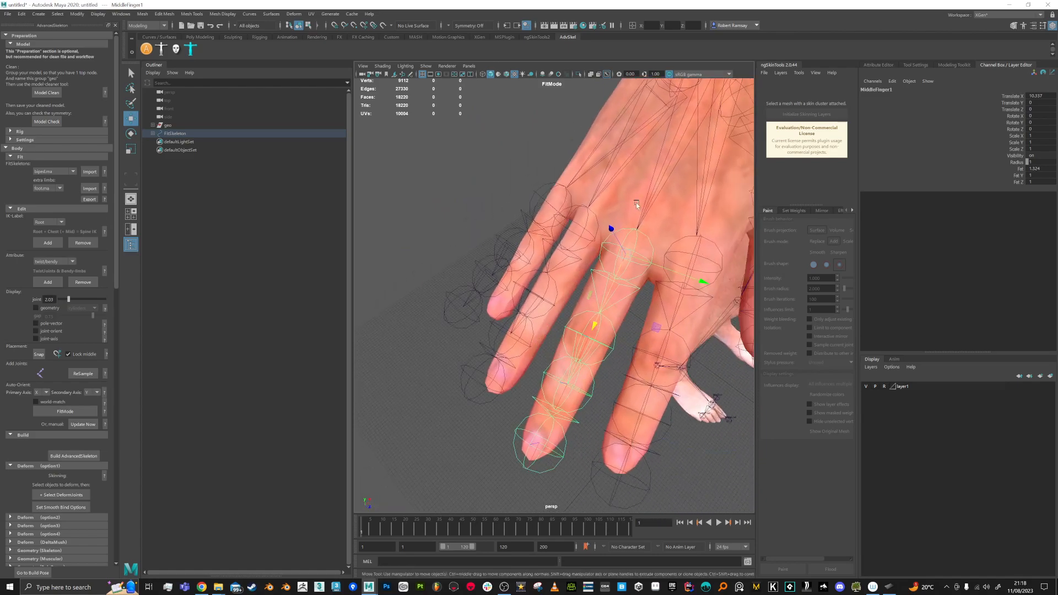
alt+drag(574, 367, 634, 241)
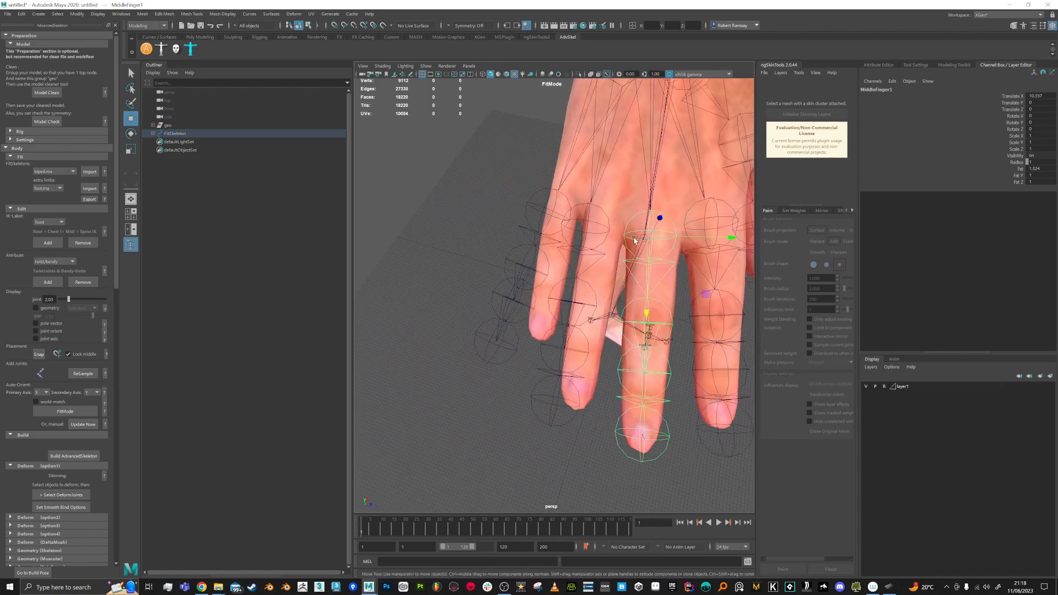
alt+drag(653, 324, 558, 318)
click(583, 357)
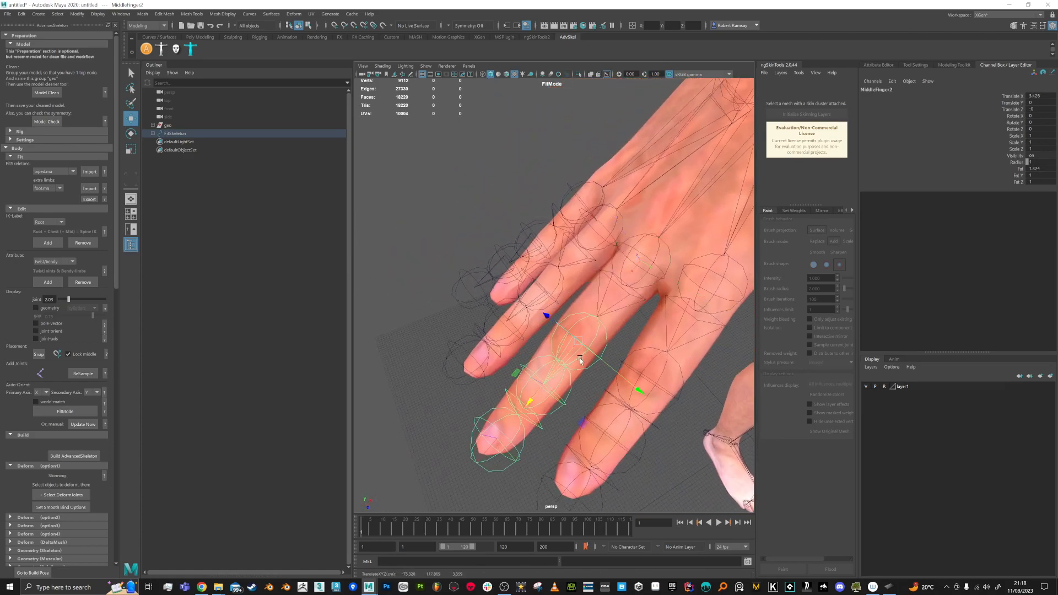
drag(537, 390, 605, 427)
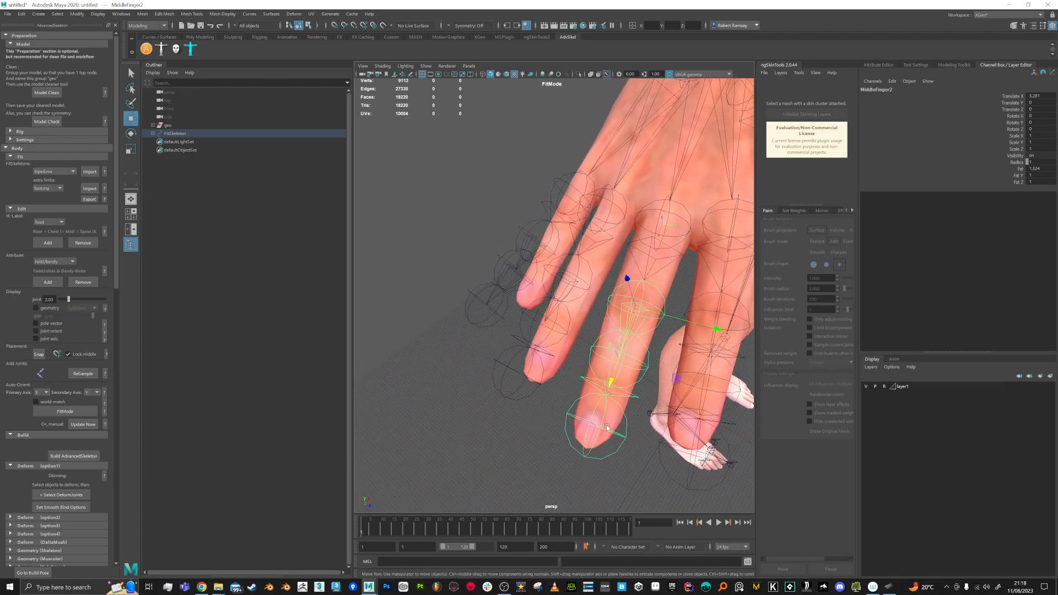
Step: Move MiddleFinger4 to the fingertip and MiddleFinger3 to the last knuckle
click(604, 426)
click(605, 429)
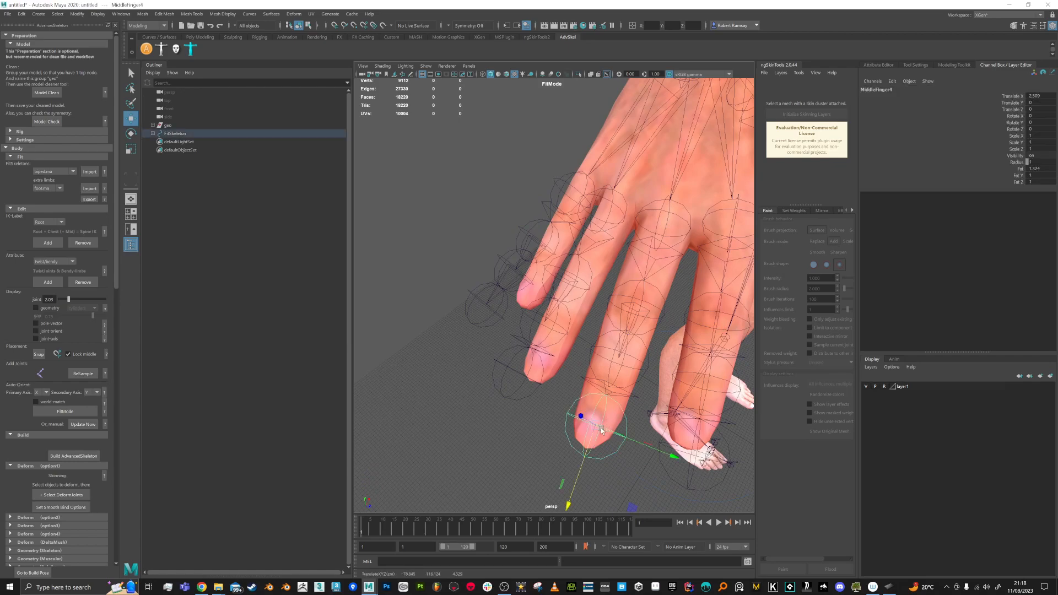
drag(581, 471, 623, 401)
drag(593, 451, 586, 464)
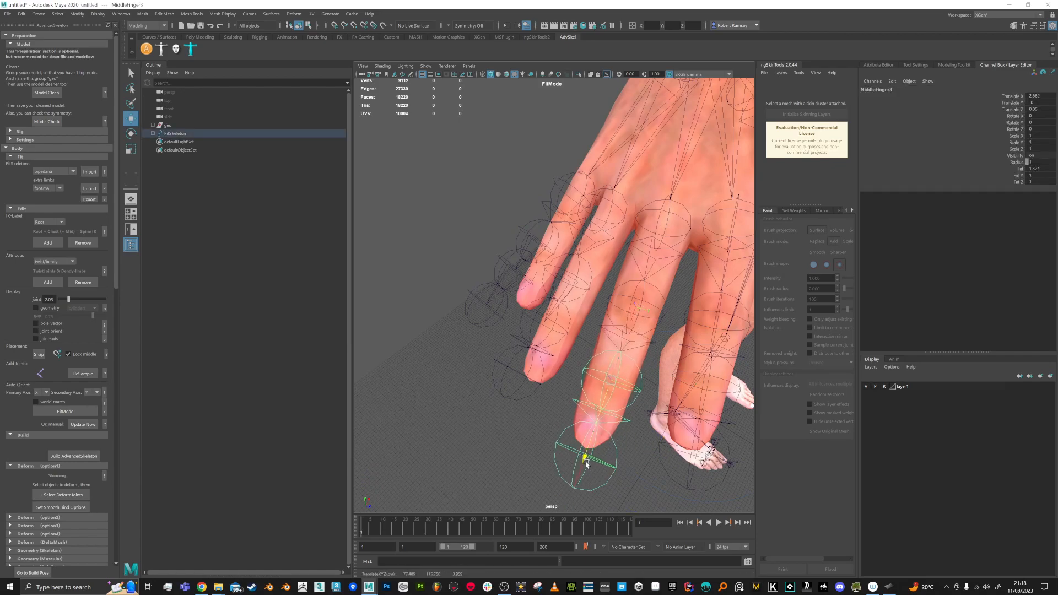
Step: Lower the AdvancedSkeleton joint display slider so joints are drawn smaller
click(594, 460)
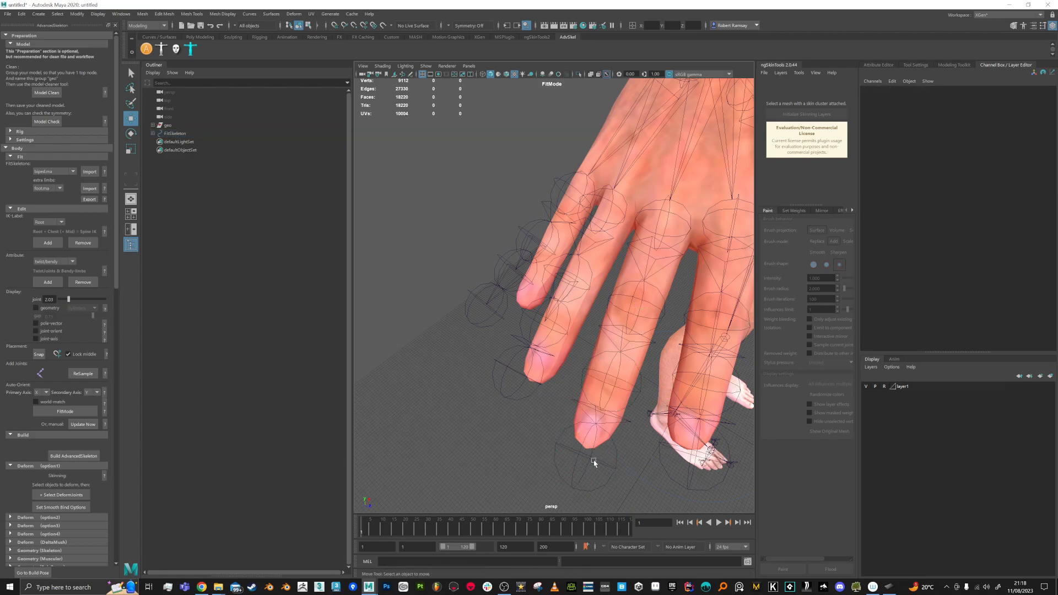
drag(69, 298, 63, 300)
alt+middle_drag(582, 377, 605, 389)
click(606, 380)
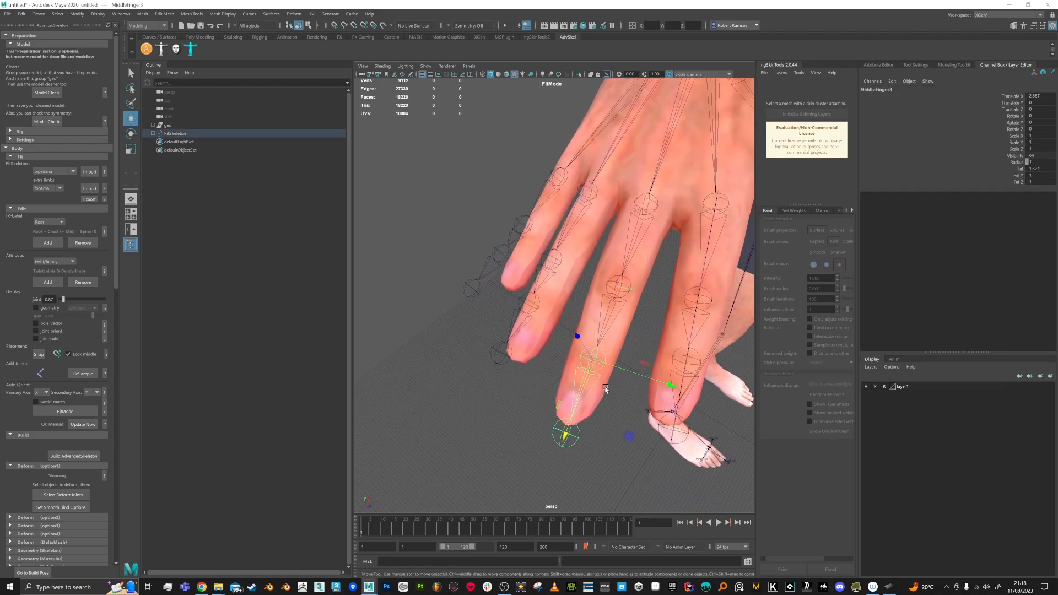
click(10, 157)
click(11, 157)
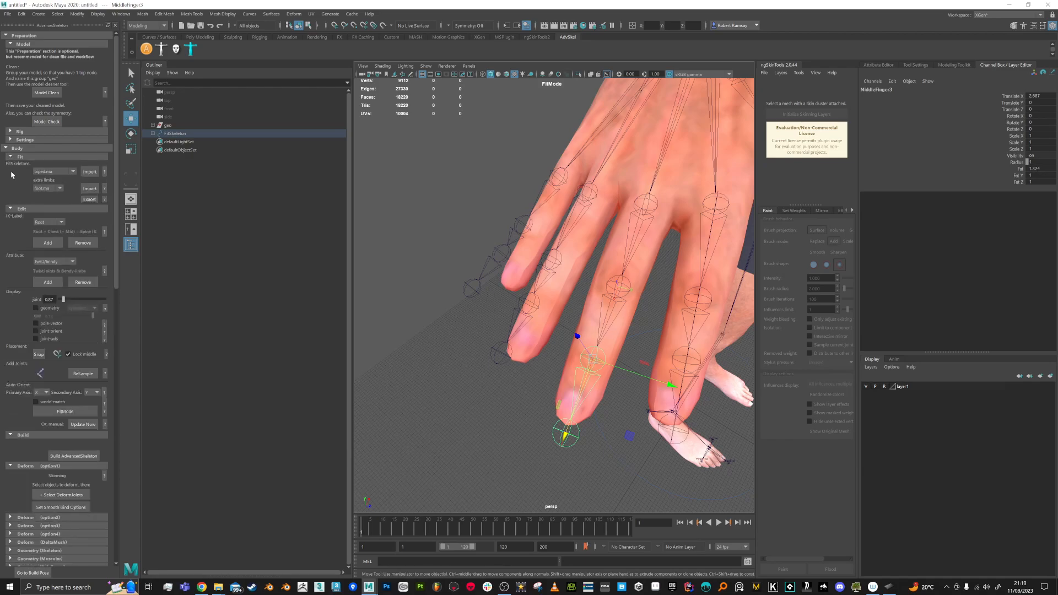
click(10, 208)
click(10, 209)
Step: Shift RingFinger1 sideways into the ring finger and nudge MiddleFinger1 slightly
alt+drag(617, 346, 615, 356)
click(583, 226)
alt+drag(582, 241, 548, 282)
drag(544, 178, 538, 166)
alt+drag(553, 236, 577, 197)
click(585, 180)
drag(576, 151, 577, 148)
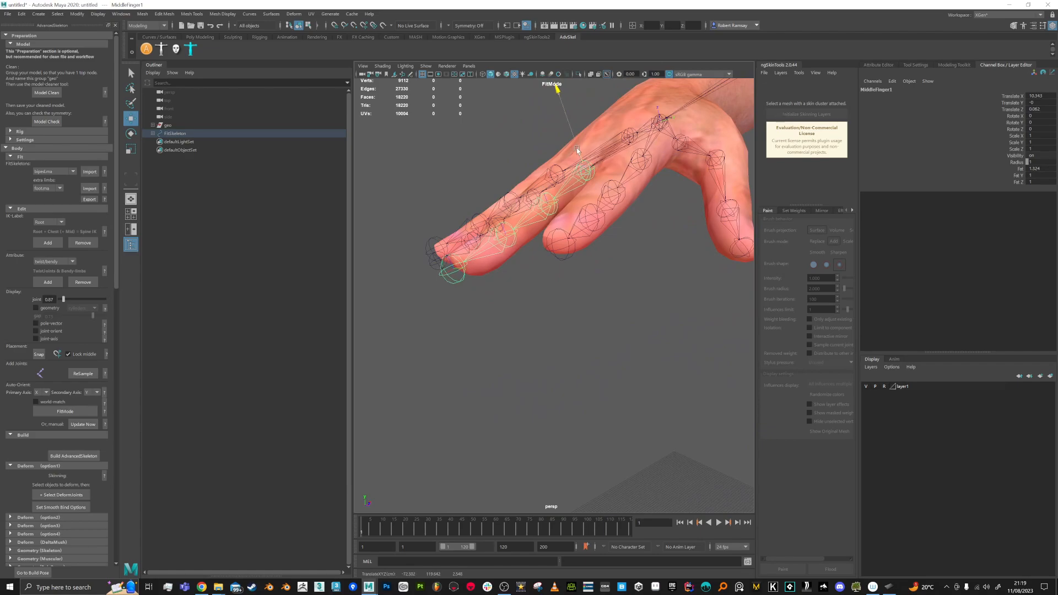
Step: With the rotate tool, check MiddleFinger2 and MiddleFinger3, then select RingFinger1
key(e)
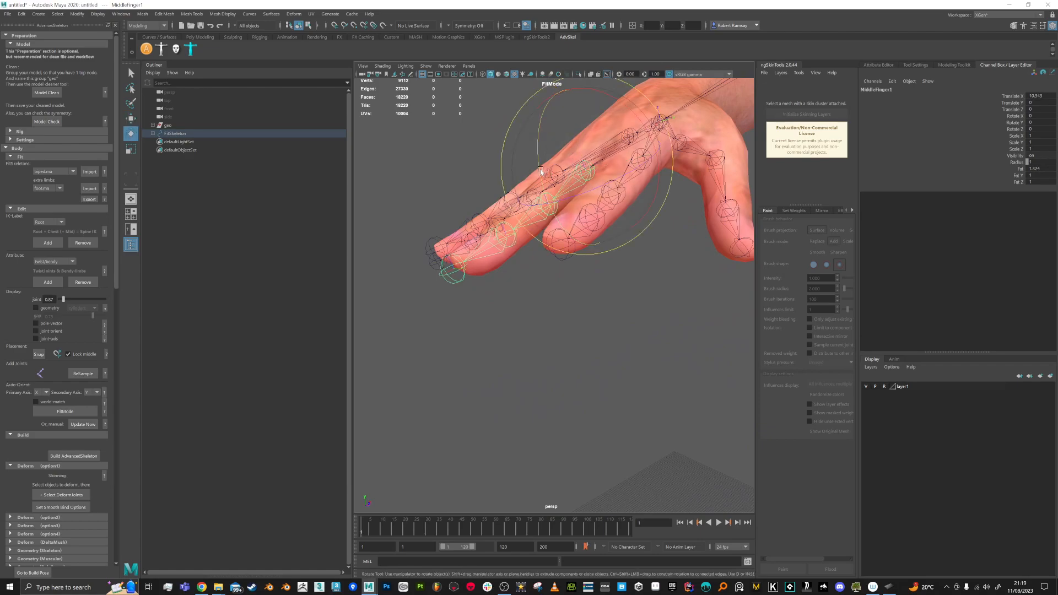
click(524, 232)
click(524, 219)
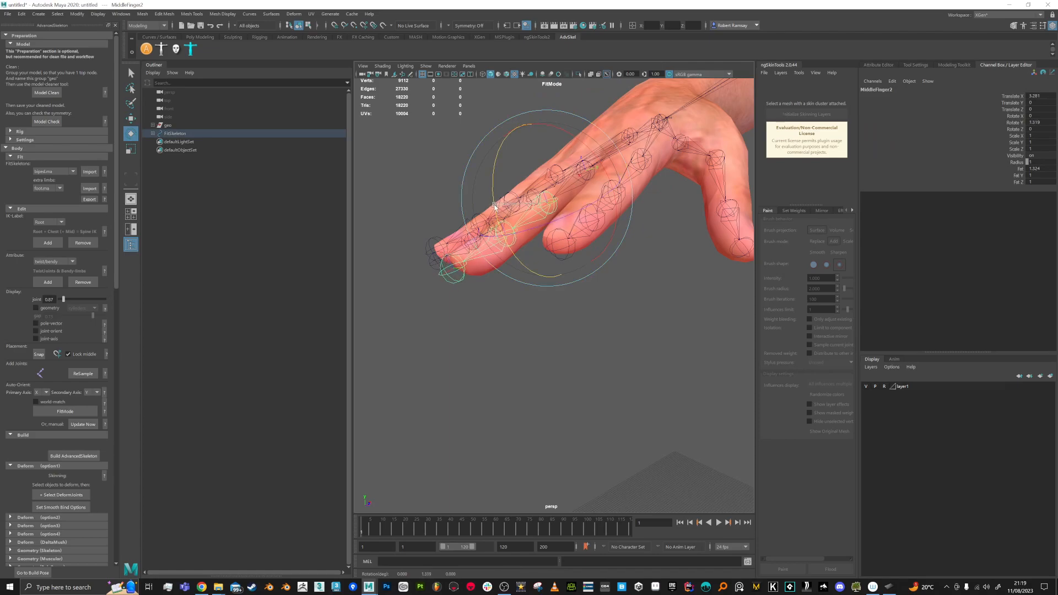
click(501, 319)
click(497, 250)
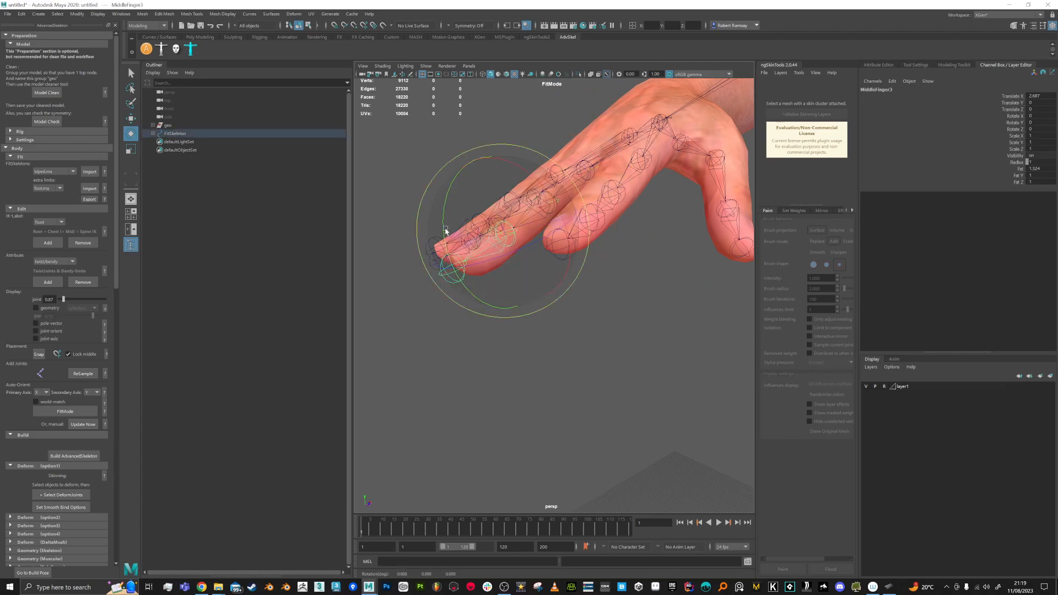
alt+drag(479, 298, 528, 377)
click(529, 377)
click(566, 197)
alt+drag(566, 197, 516, 251)
Step: Rotate RingFinger1 slightly, undoing a test rotation of RingFinger2
key(w)
key(e)
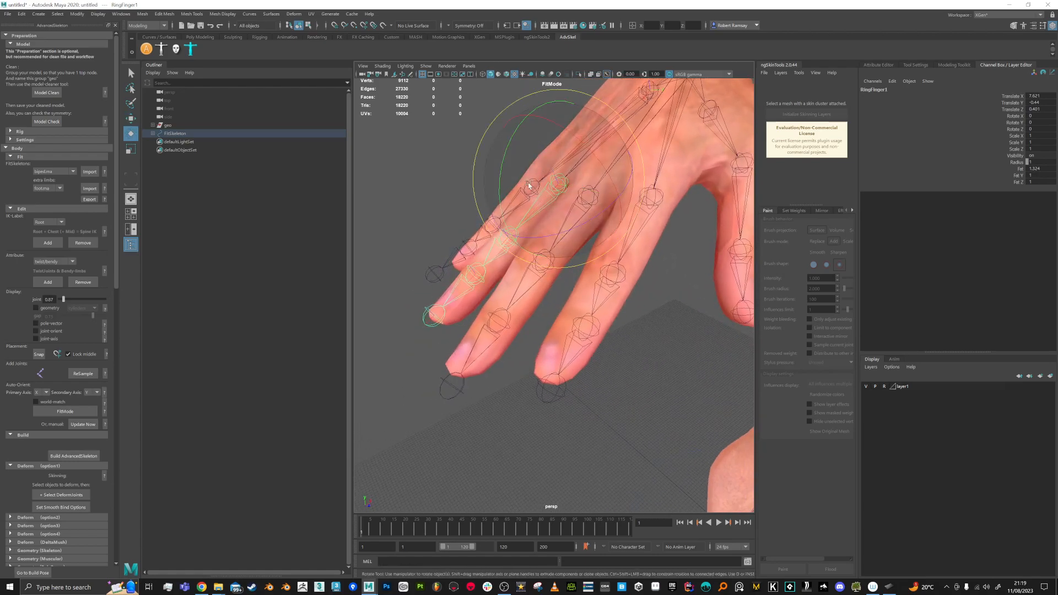
drag(501, 175, 501, 177)
click(499, 258)
alt+drag(500, 255, 443, 315)
key(ctrl+z)
Step: Move the RingFinger4 tip joint out along X to the fingertip
click(455, 349)
key(w)
drag(437, 374, 593, 247)
Step: Move PinkyFinger1 along X, Y and Z so the pinky chain sits in the little finger
click(503, 233)
alt+drag(593, 249, 610, 219)
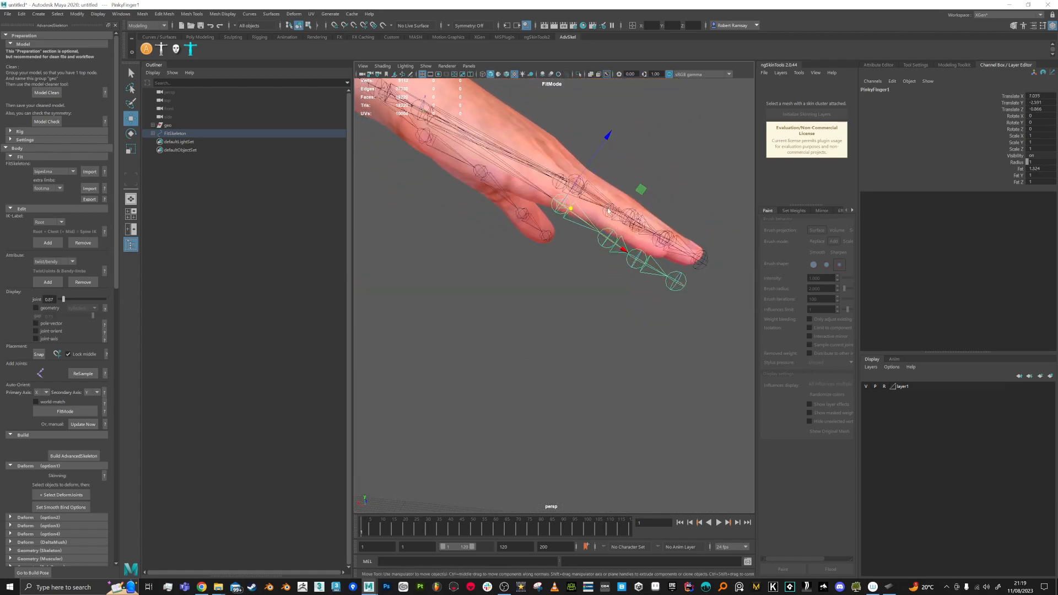
drag(590, 164, 590, 288)
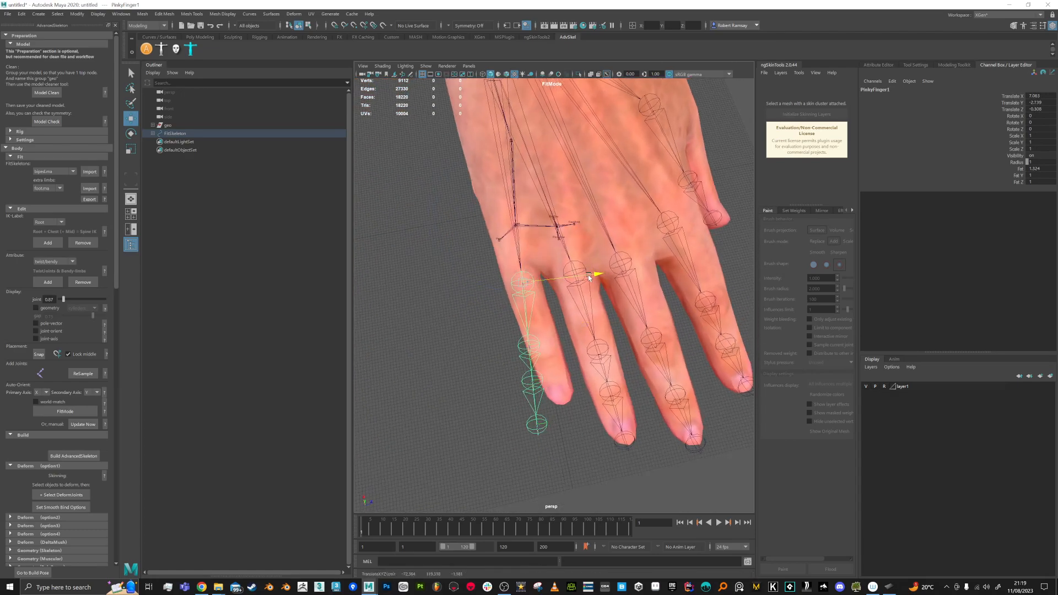
key(e)
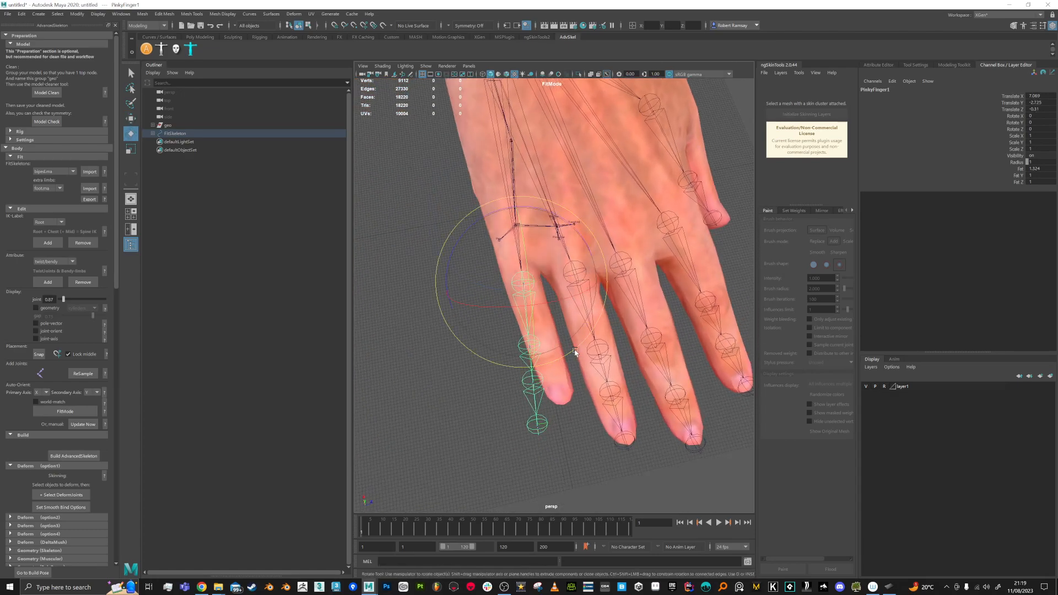
mouse_move(590, 346)
alt+mouse_down()
mouse_move(649, 320)
mouse_move(574, 337)
alt+mouse_up()
key(w)
drag(578, 286, 563, 314)
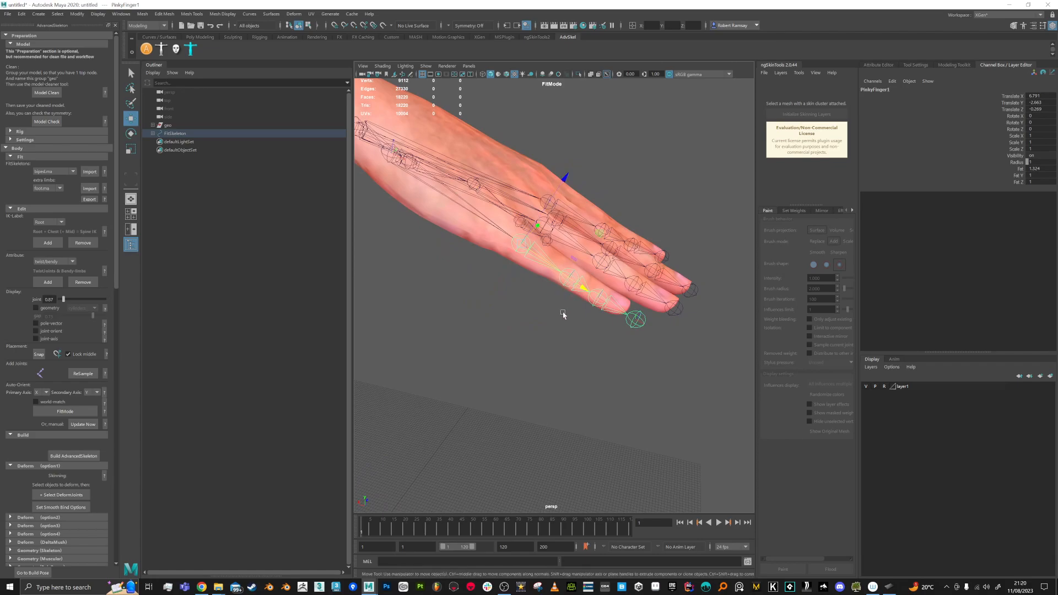
Step: Check that PinkyFinger2 and PinkyFinger3 lie along the pinky
click(598, 298)
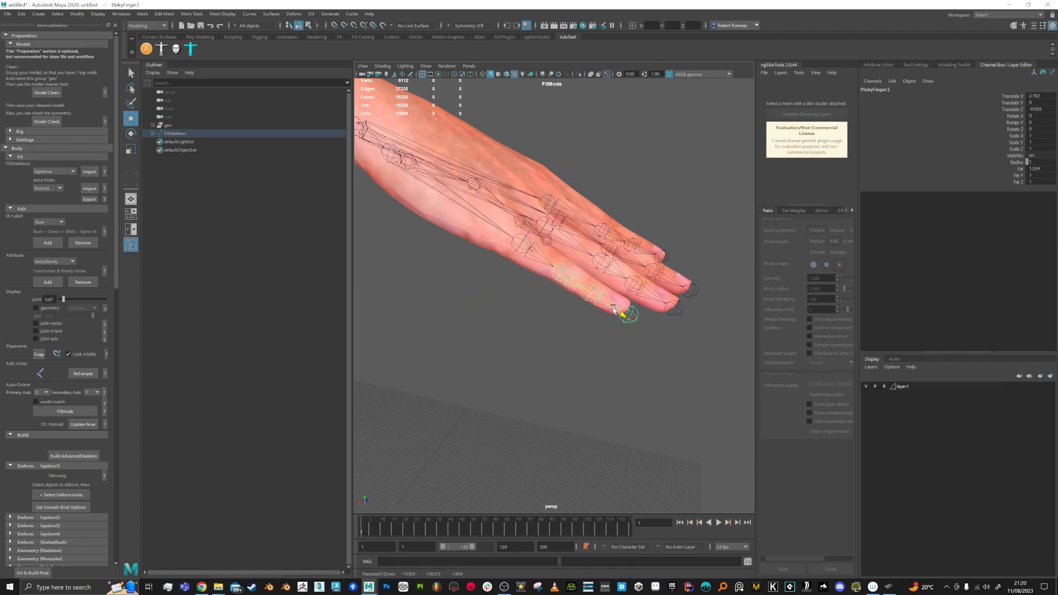
click(587, 329)
click(562, 277)
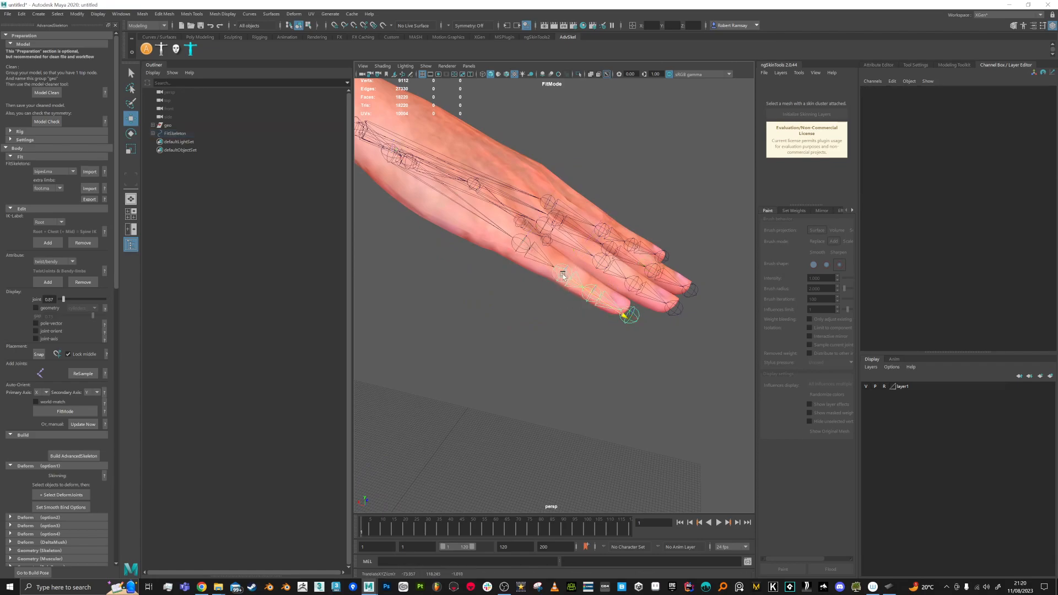
click(586, 313)
click(608, 314)
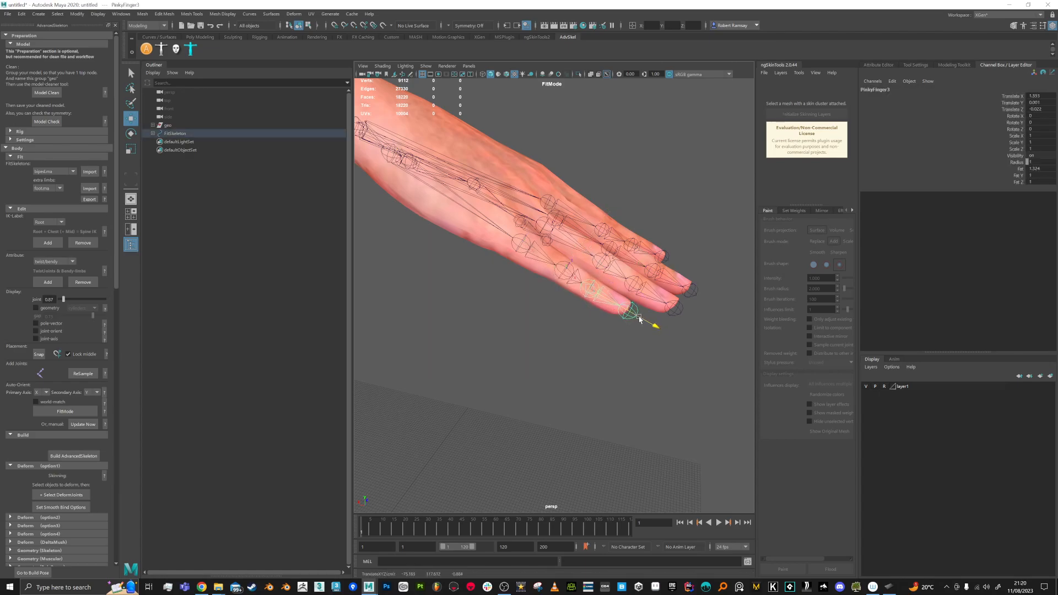
click(626, 330)
alt+drag(626, 331, 493, 283)
Step: Frame the torso, then shift the Root joint so the skeleton is centred in the torso
scroll(494, 283, up, 2)
alt+right_drag(493, 283, 506, 200)
alt+middle_drag(644, 348, 487, 333)
alt+right_drag(487, 332, 491, 278)
alt+right_drag(593, 309, 616, 264)
alt+middle_drag(616, 264, 507, 285)
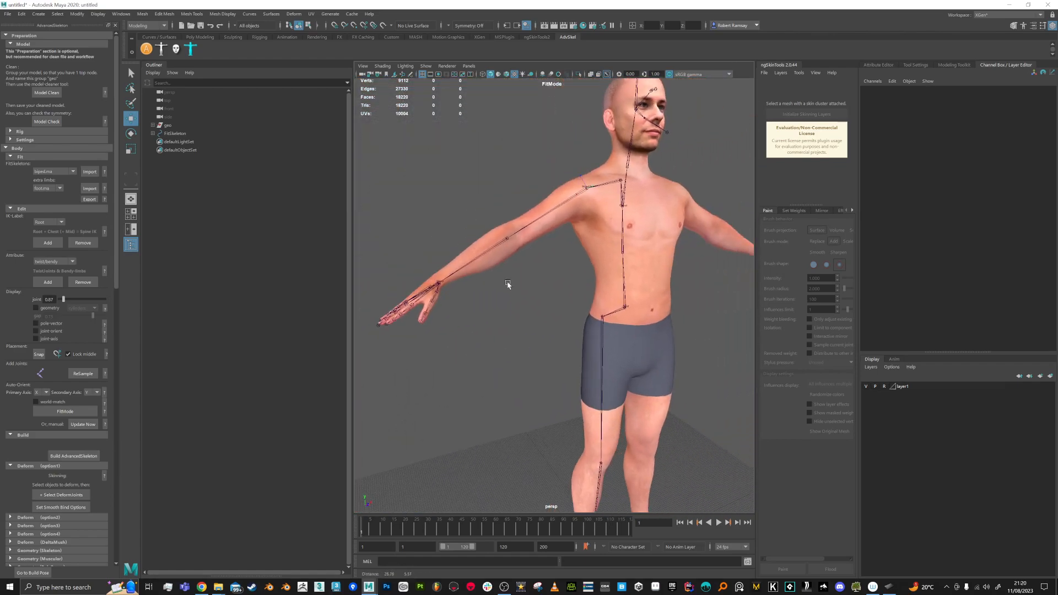
alt+drag(584, 292, 545, 300)
alt+middle_drag(592, 278, 543, 301)
alt+right_drag(551, 304, 600, 309)
alt+middle_drag(599, 256, 582, 288)
mouse_move(596, 260)
alt+mouse_down()
mouse_move(563, 262)
mouse_move(609, 246)
alt+mouse_up()
alt+middle_drag(609, 246, 582, 288)
alt+right_drag(572, 308, 601, 317)
alt+drag(590, 320, 651, 319)
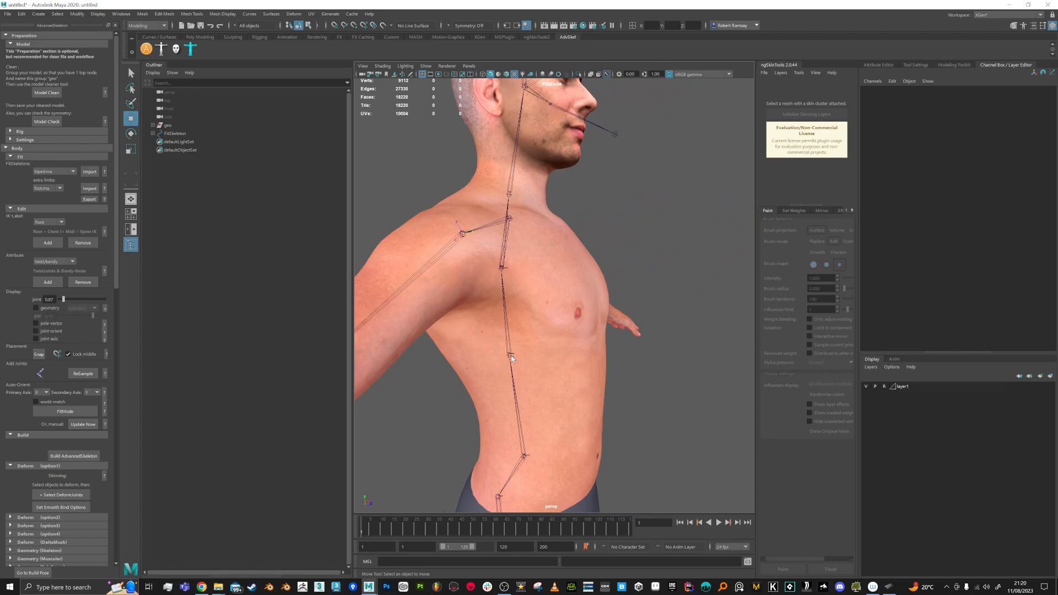
alt+middle_drag(541, 345, 553, 273)
alt+drag(553, 273, 590, 274)
alt+middle_drag(513, 394, 514, 363)
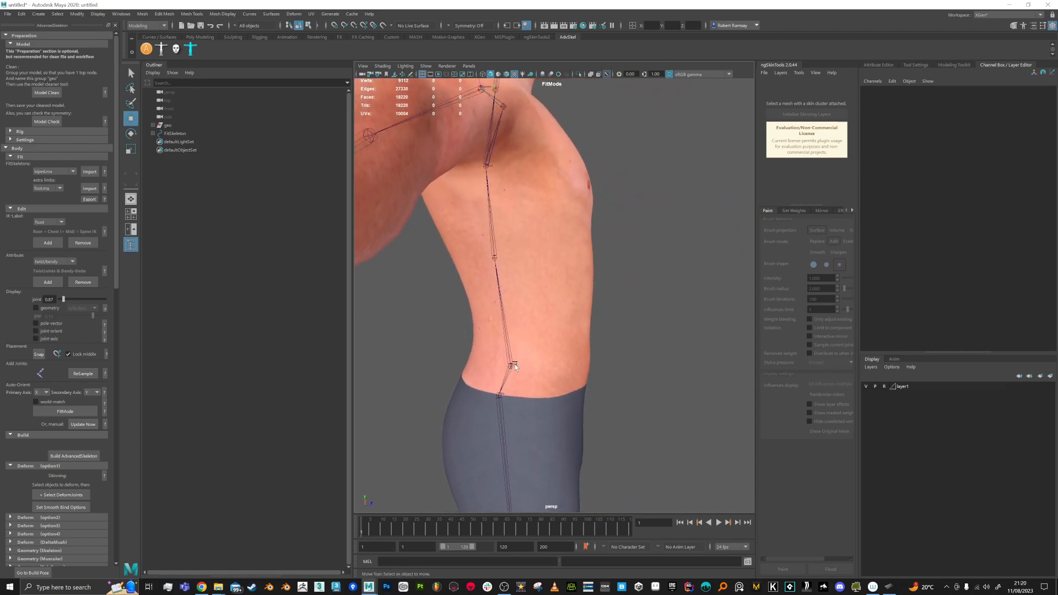
click(514, 364)
alt+drag(545, 383, 498, 326)
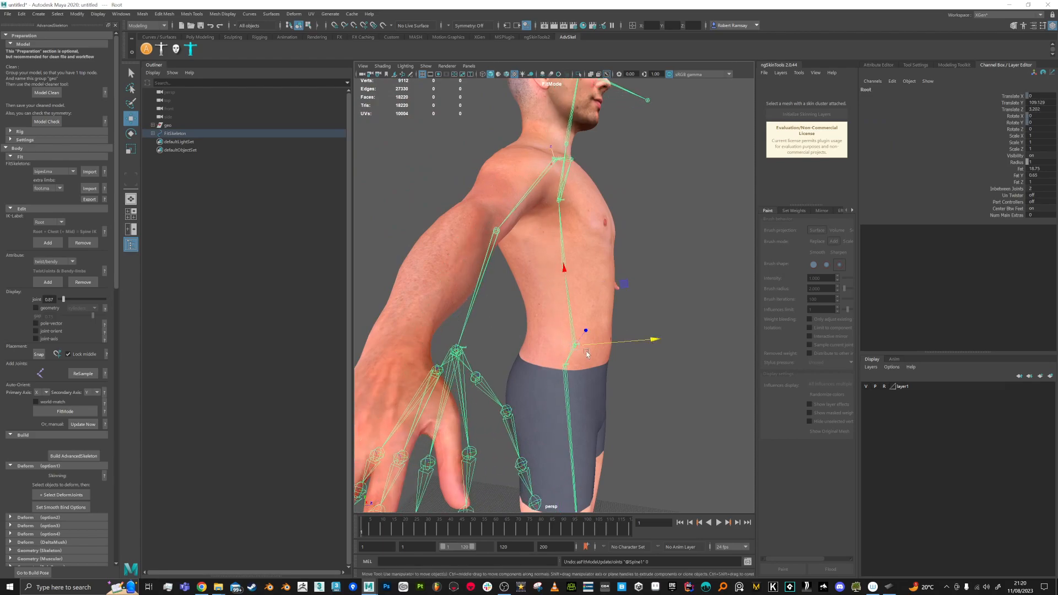
key(ctrl+z)
key(ctrl+z)
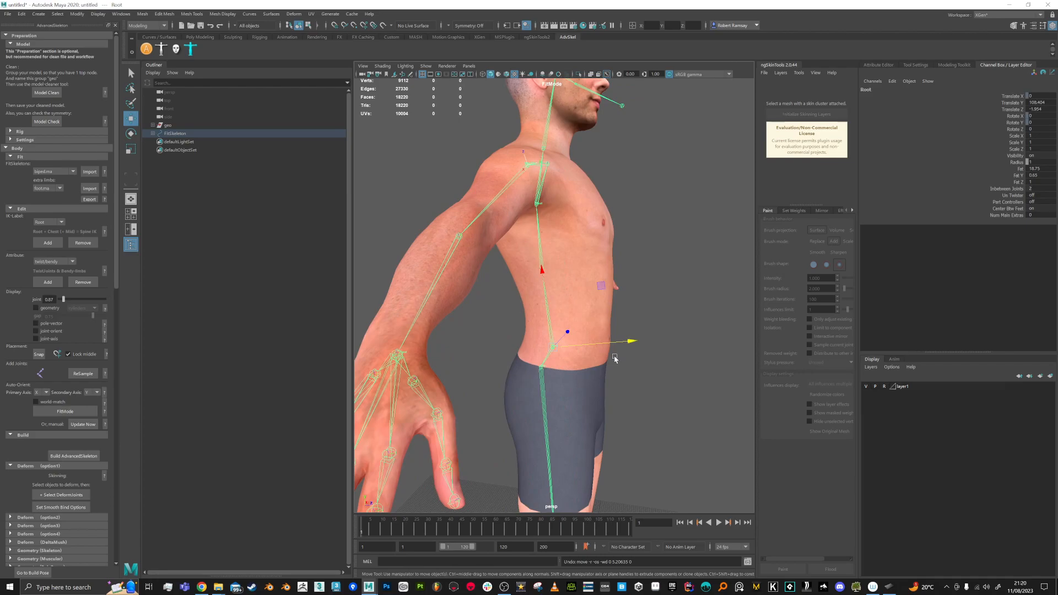
drag(622, 343, 633, 342)
Step: Move Spine1 and Chest alone along X into the middle of the torso
click(567, 270)
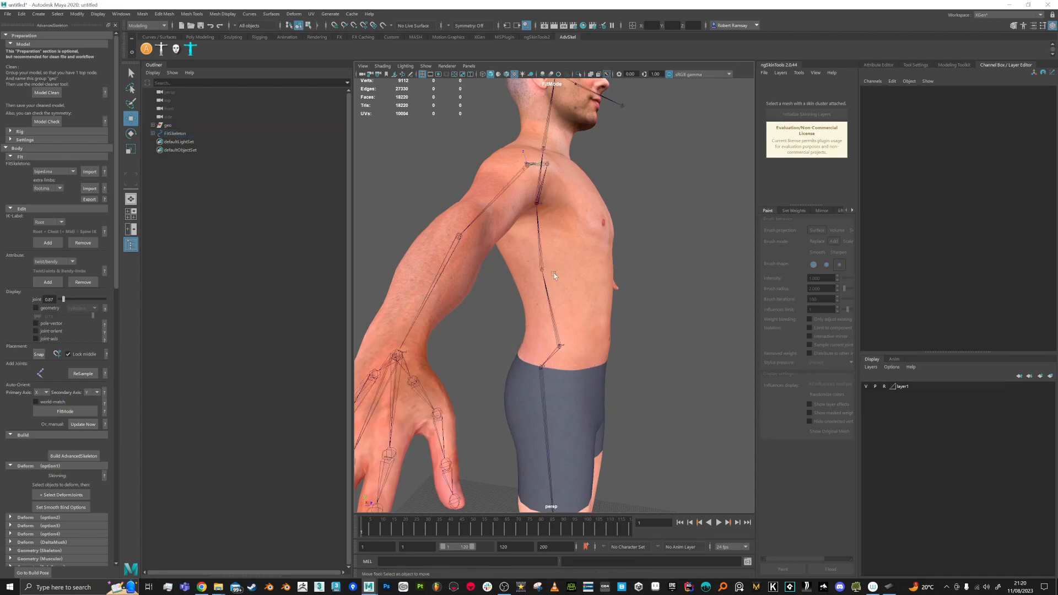
click(543, 272)
key(Insert)
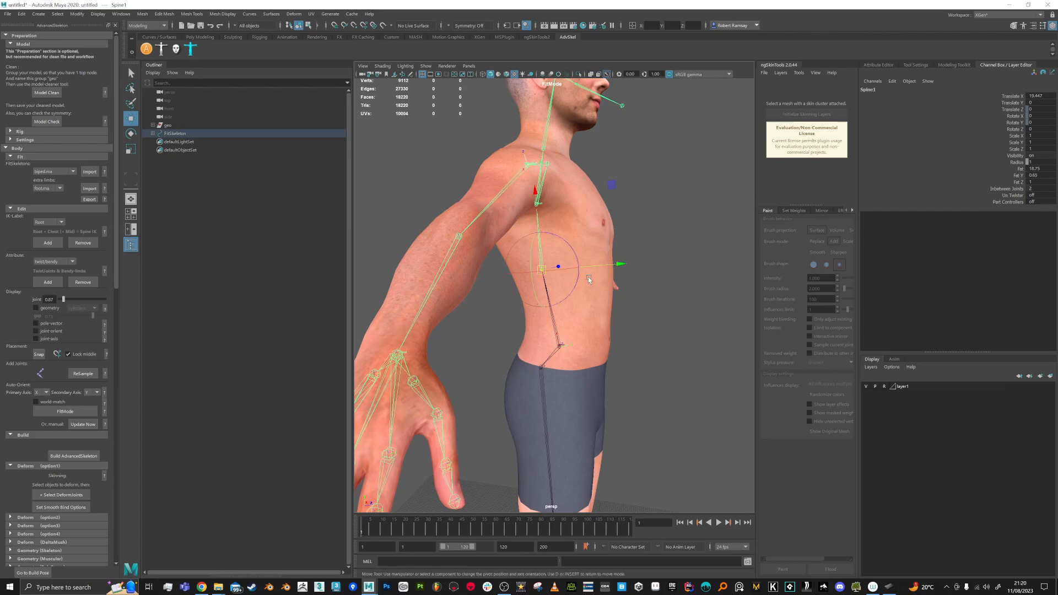
mouse_move(614, 268)
mouse_down()
mouse_move(624, 268)
mouse_move(603, 275)
mouse_up()
click(571, 212)
click(547, 199)
key(d)
drag(617, 211, 641, 214)
click(571, 264)
click(564, 262)
key(d)
drag(631, 281, 561, 338)
Step: Frame the head and neck in profile and select the Head joint
alt+right_drag(561, 338, 548, 317)
alt+middle_drag(548, 316, 518, 408)
alt+right_drag(517, 407, 587, 284)
alt+drag(586, 284, 482, 285)
alt+middle_drag(482, 285, 495, 325)
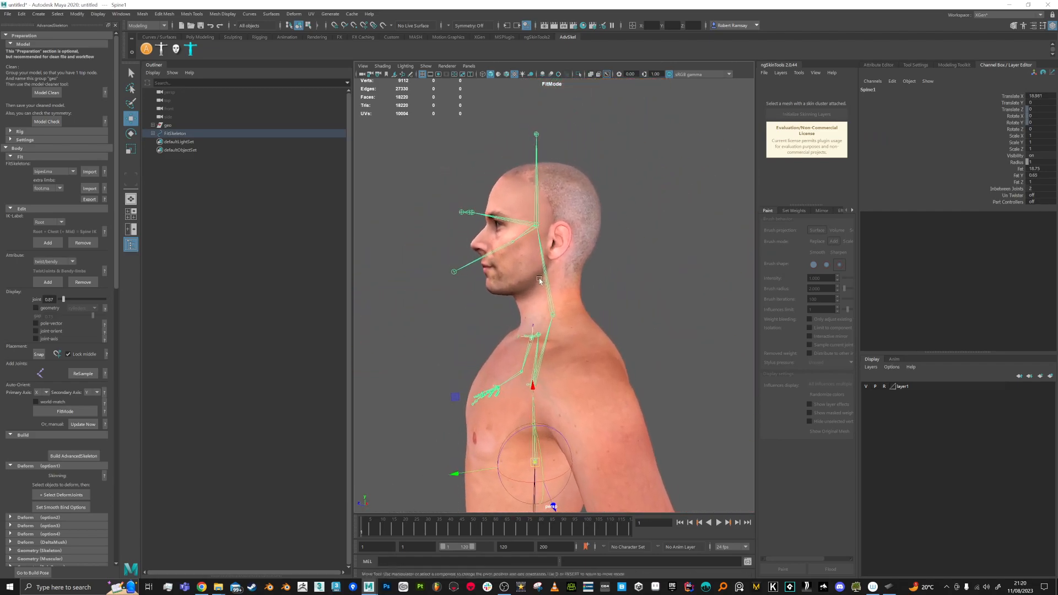
alt+right_drag(496, 325, 552, 342)
click(528, 197)
Step: Lower the Head joint to jaw level and slide it slightly back
drag(529, 148, 540, 176)
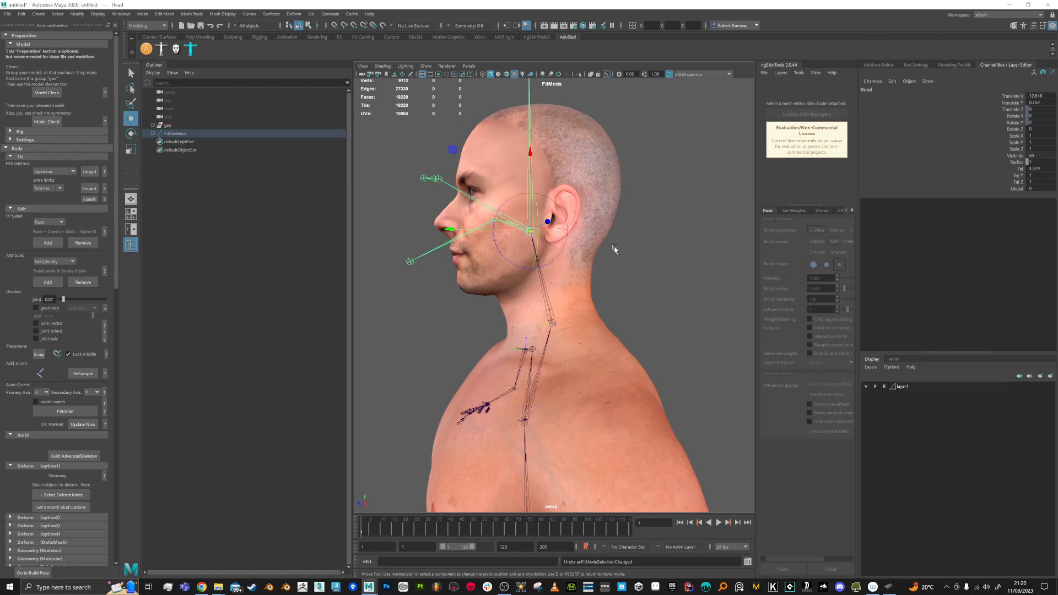
key(ctrl+z)
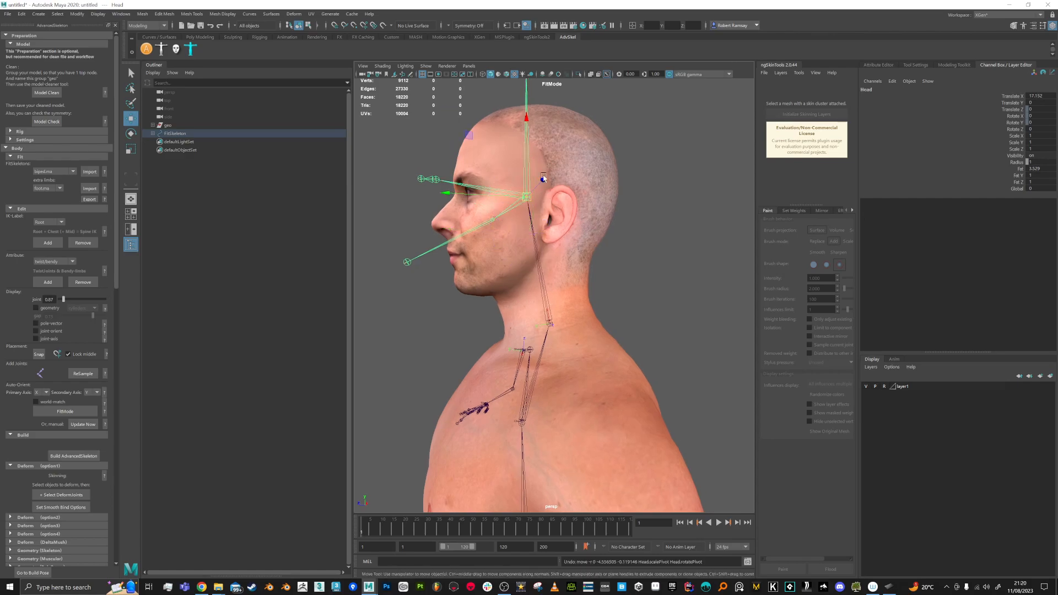
drag(528, 134, 539, 210)
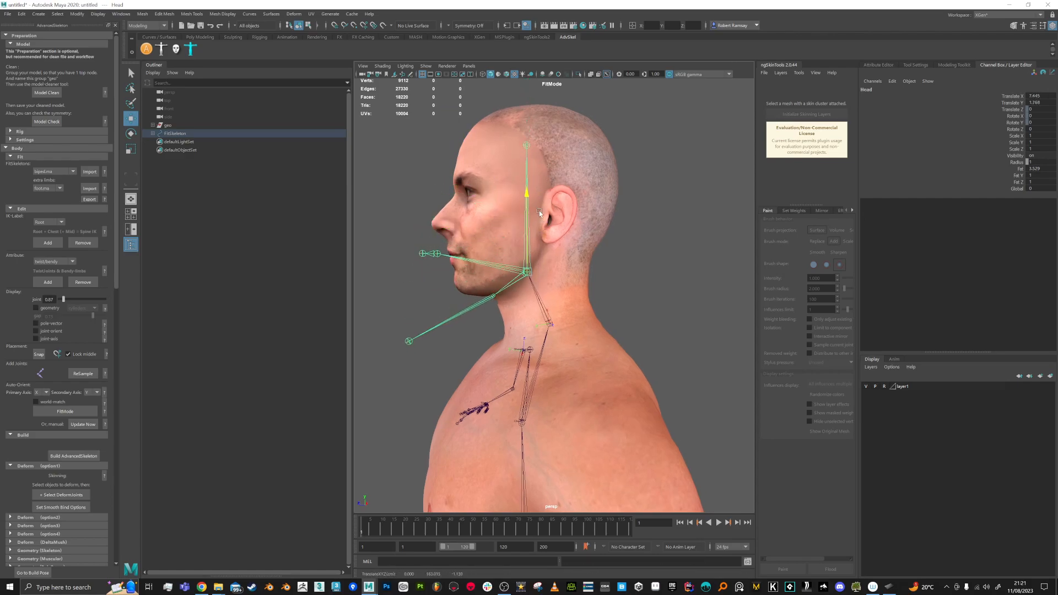
drag(452, 273, 464, 274)
Step: From a front view, move the Eye joint up onto the eye
alt+drag(460, 291, 500, 300)
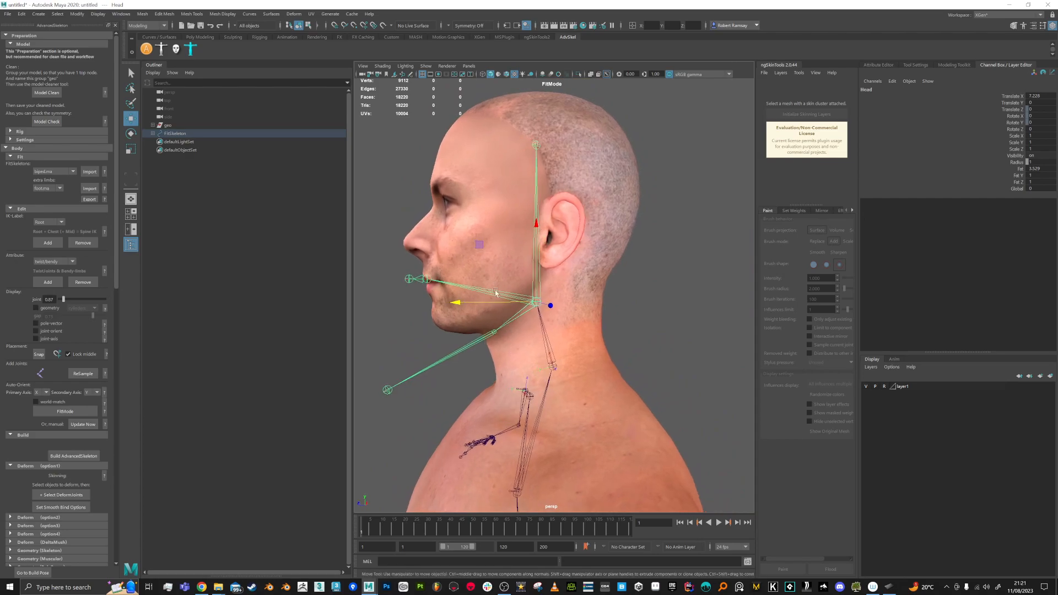
click(427, 279)
alt+drag(432, 319, 420, 261)
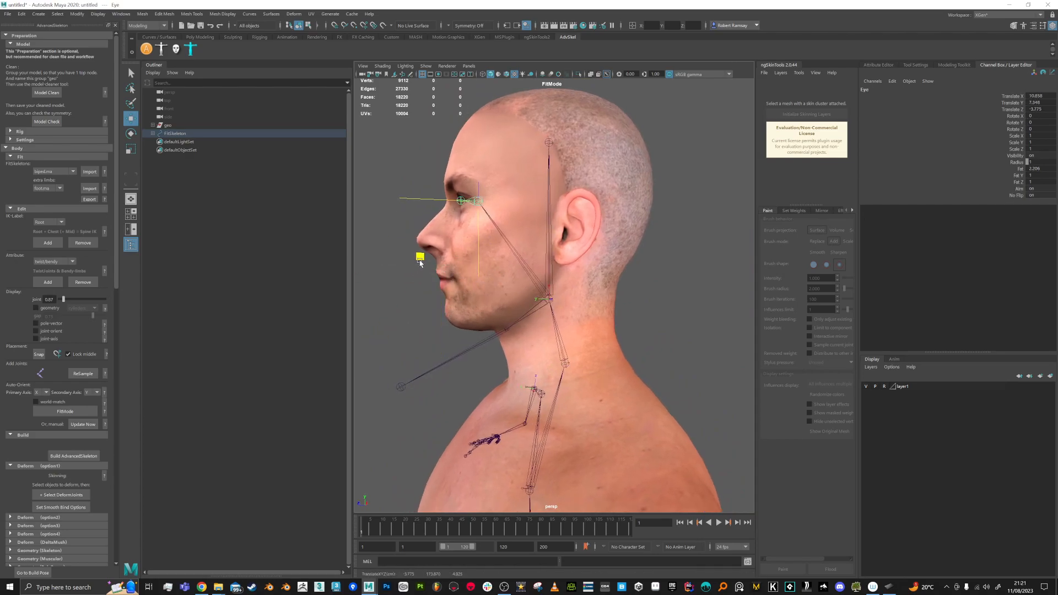
Step: Adjust the Jaw joint so the jaw chain's end sits under the chin
click(401, 389)
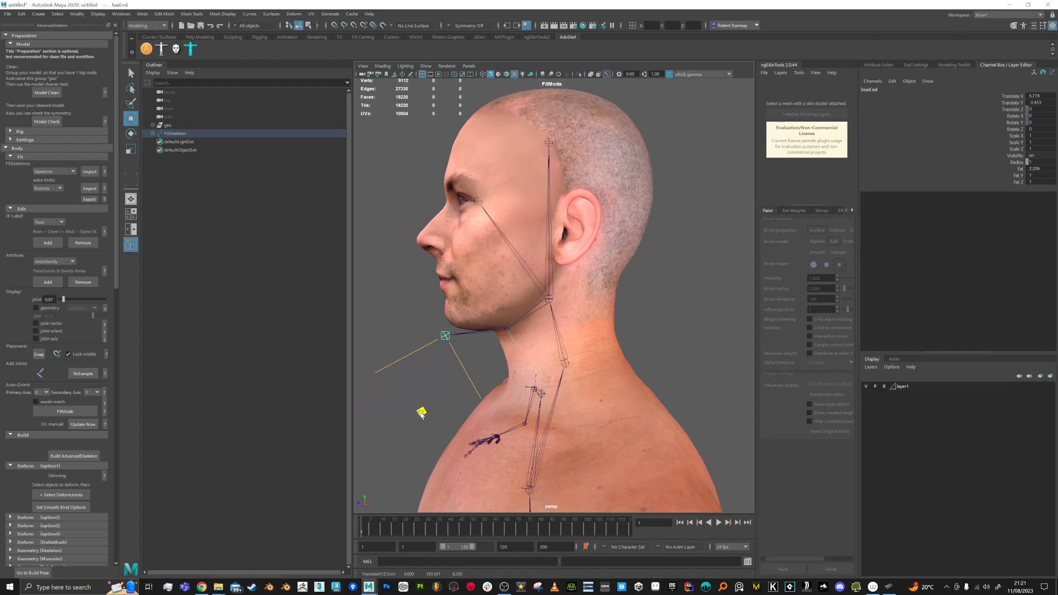
key(Up)
middle_drag(440, 381, 422, 380)
key(w)
alt+drag(507, 358, 483, 355)
drag(394, 328, 453, 335)
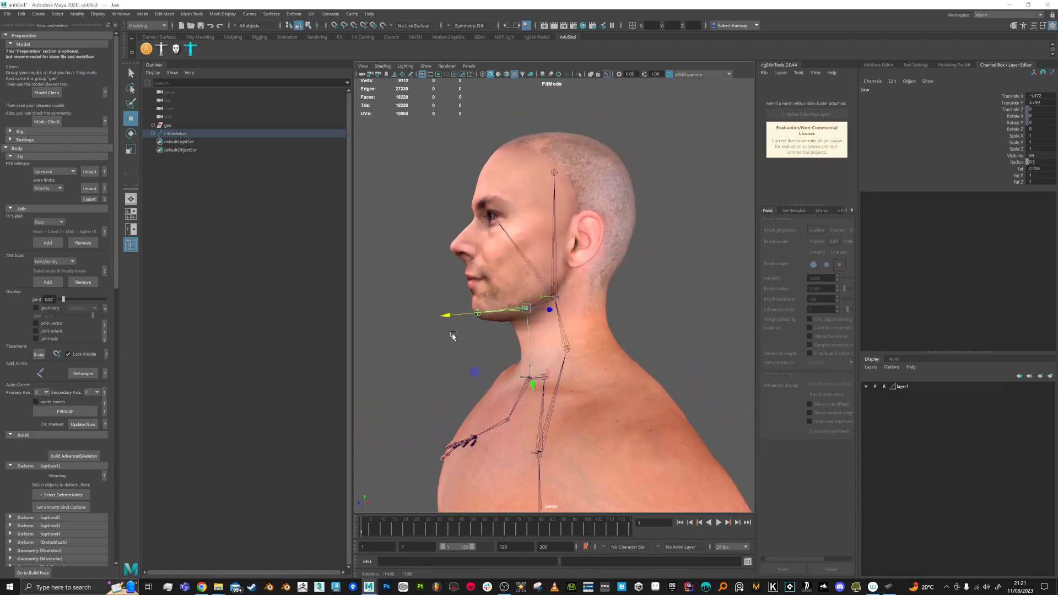
Step: Select the Hip joint and rotate it slightly on Y so the leg follows the thigh
alt+right_drag(458, 335, 451, 282)
alt+middle_drag(498, 353, 492, 217)
alt+right_drag(492, 286, 477, 253)
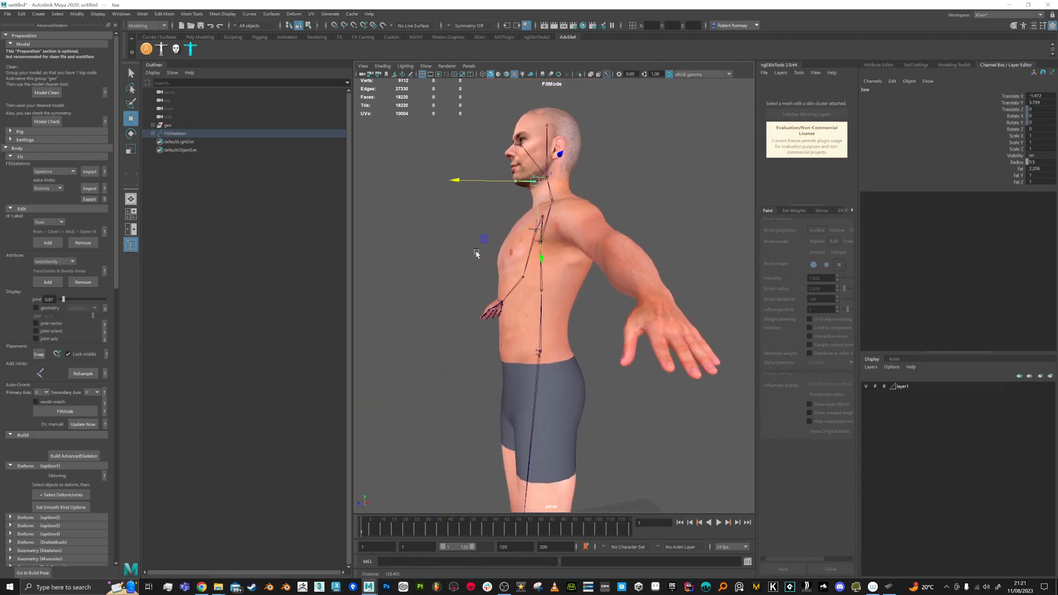
alt+right_drag(500, 385, 495, 349)
alt+drag(496, 349, 561, 309)
alt+right_drag(556, 331, 534, 309)
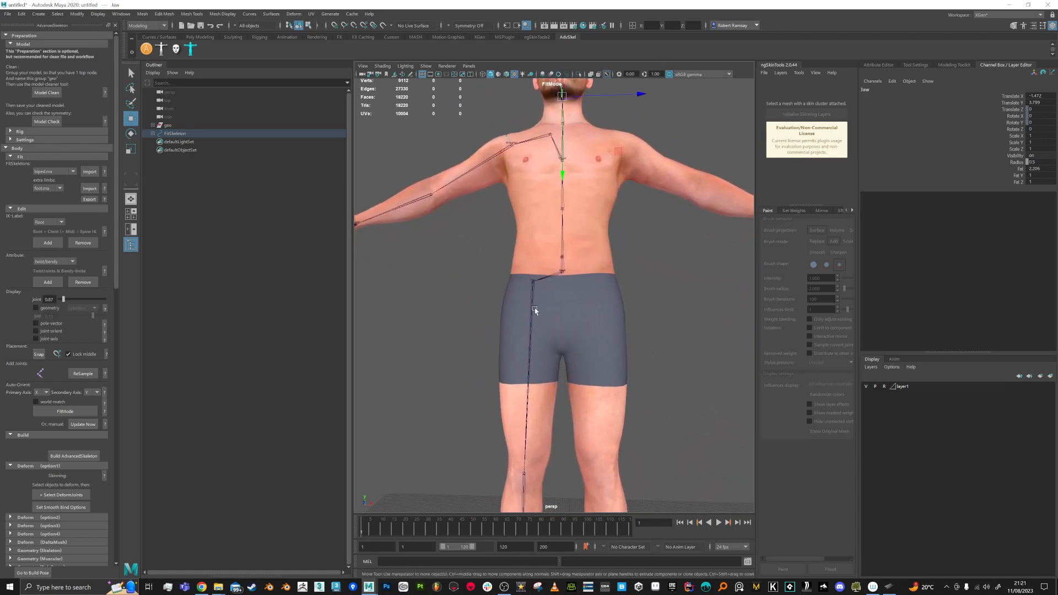
click(534, 310)
alt+drag(534, 309, 583, 303)
alt+drag(591, 376, 529, 339)
key(e)
alt+right_drag(546, 323, 533, 248)
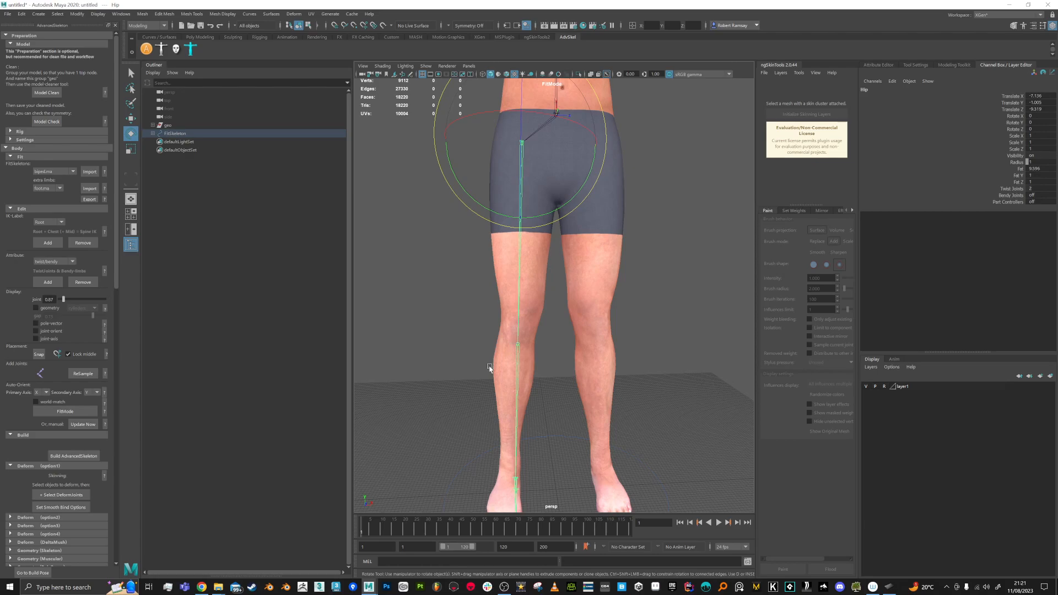
drag(550, 214, 552, 361)
Step: Move the Knee joint up the leg to the character's knee (Translate X 50.719)
click(553, 360)
key(w)
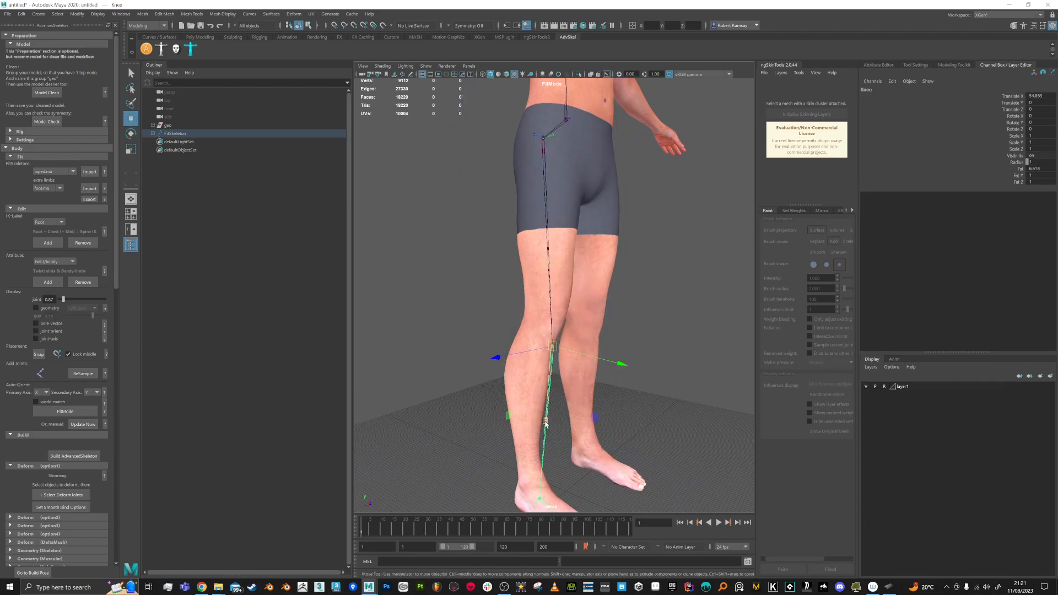
drag(547, 424, 547, 410)
alt+drag(557, 428, 602, 385)
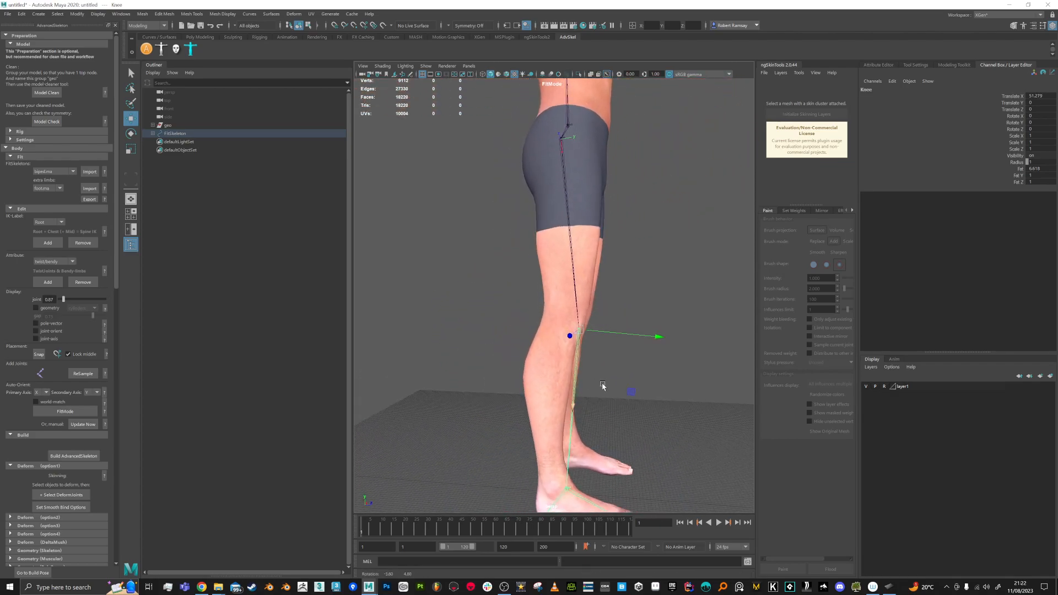
drag(656, 336, 644, 338)
alt+drag(640, 393, 563, 398)
drag(441, 334, 401, 335)
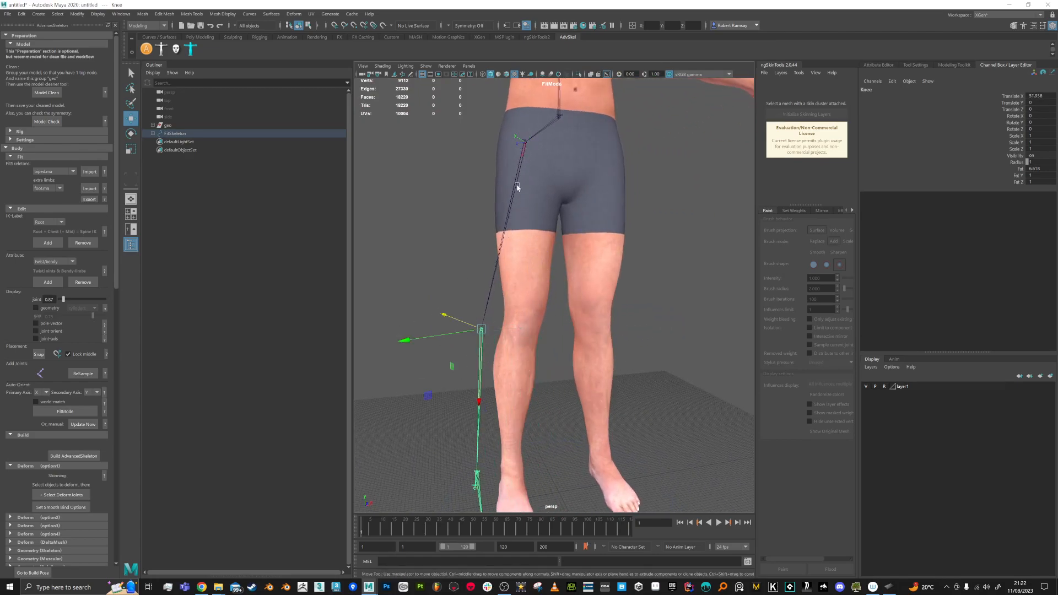
key(ctrl+z)
key(ctrl+z)
key(ctrl+z)
key(ctrl+z)
key(ctrl+z)
mouse_move(529, 404)
alt+mouse_down()
mouse_move(496, 409)
mouse_move(485, 430)
mouse_move(529, 444)
mouse_move(526, 433)
mouse_move(537, 439)
mouse_move(500, 404)
mouse_move(544, 404)
alt+mouse_up()
drag(445, 276, 522, 420)
alt+right_drag(522, 420, 538, 480)
alt+middle_drag(538, 479, 540, 378)
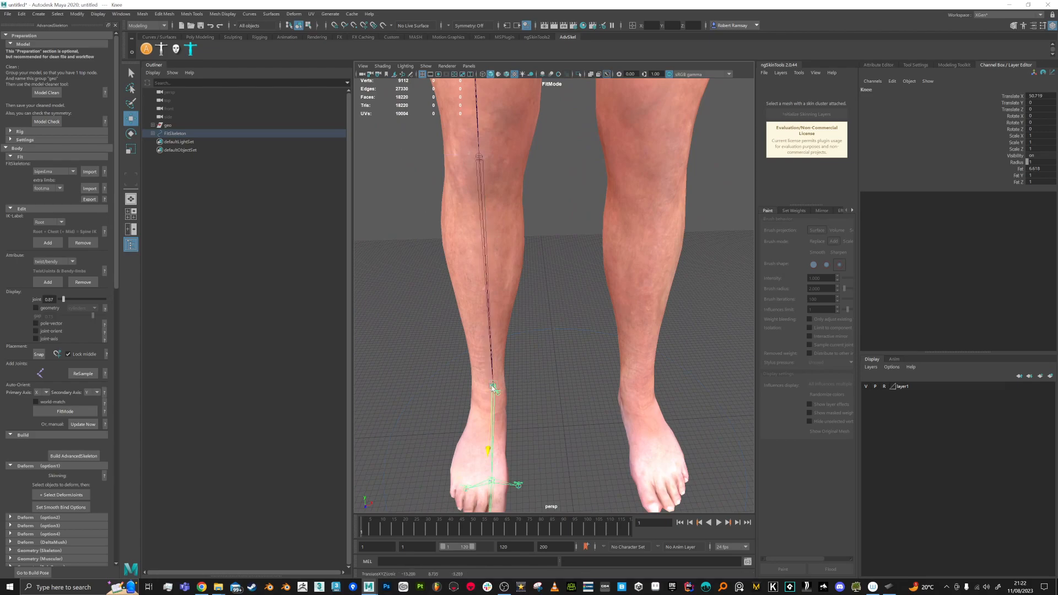
Step: Select the Ankle joint and frame the thighs and shorts
click(492, 388)
alt+drag(520, 416, 514, 395)
alt+right_drag(515, 395, 500, 314)
alt+middle_drag(500, 314, 510, 377)
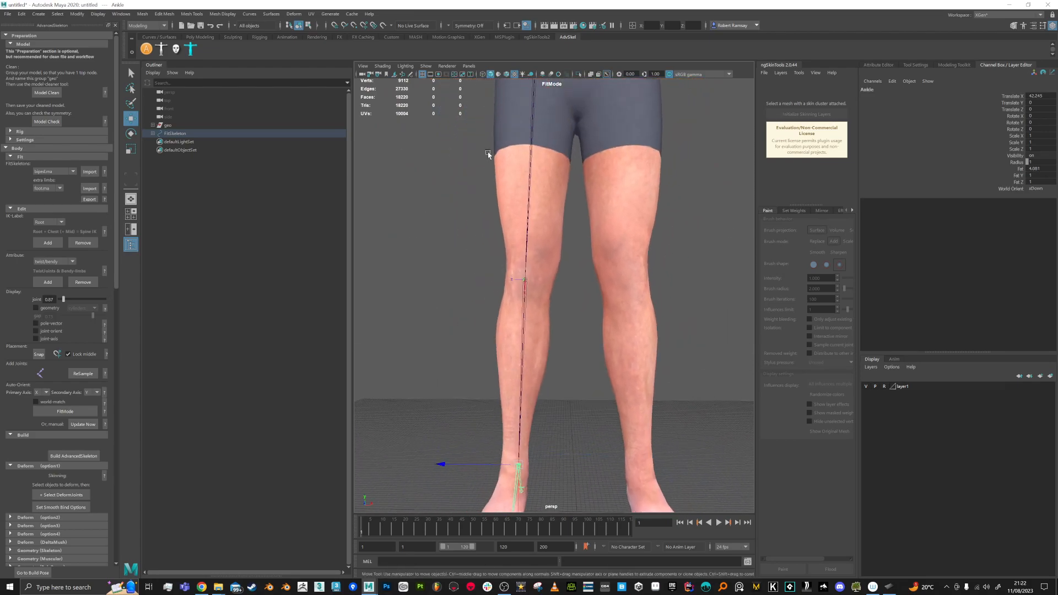
alt+middle_drag(503, 120, 507, 156)
Step: Try rotating the Hip joint to swing the leg, then undo it
alt+right_drag(507, 156, 518, 136)
click(545, 123)
key(e)
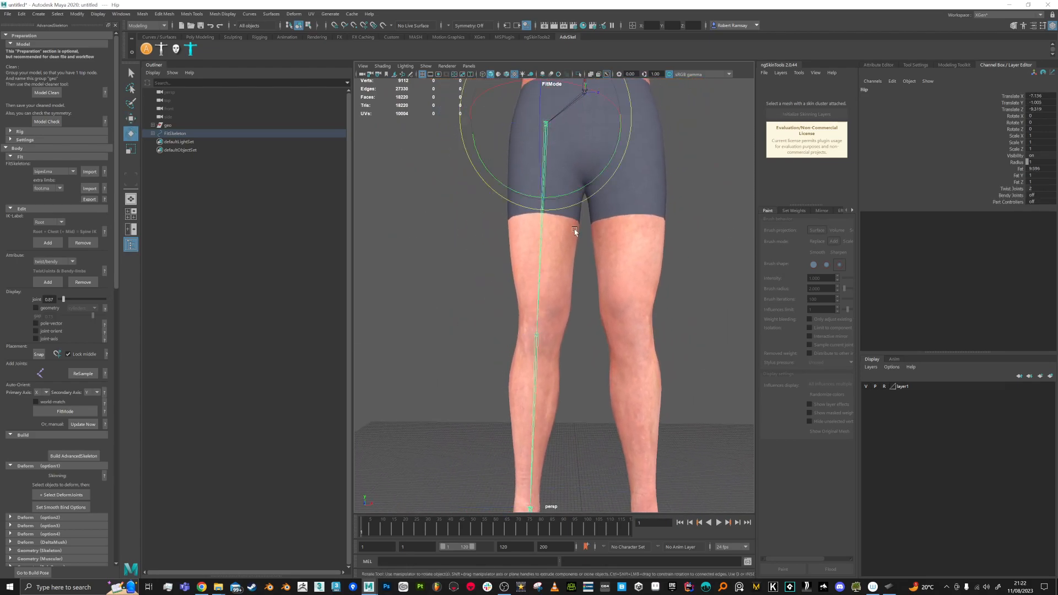
drag(569, 195, 605, 267)
key(ctrl+z)
Step: Zoom in on the foot joints and select the Ankle joint
alt+middle_drag(609, 316, 601, 216)
alt+drag(601, 217, 609, 279)
scroll(601, 285, up, 3)
scroll(601, 285, up, 1)
mouse_move(494, 387)
alt+mouse_down()
mouse_move(540, 370)
mouse_move(497, 391)
alt+mouse_up()
click(488, 370)
key(w)
Step: Test a rotation of the Ankle joint to turn the foot, then undo it
alt+drag(487, 349, 551, 367)
alt+drag(618, 373, 527, 395)
scroll(527, 385, up, 3)
key(e)
drag(522, 358, 561, 274)
key(ctrl+z)
alt+drag(522, 380, 569, 366)
key(w)
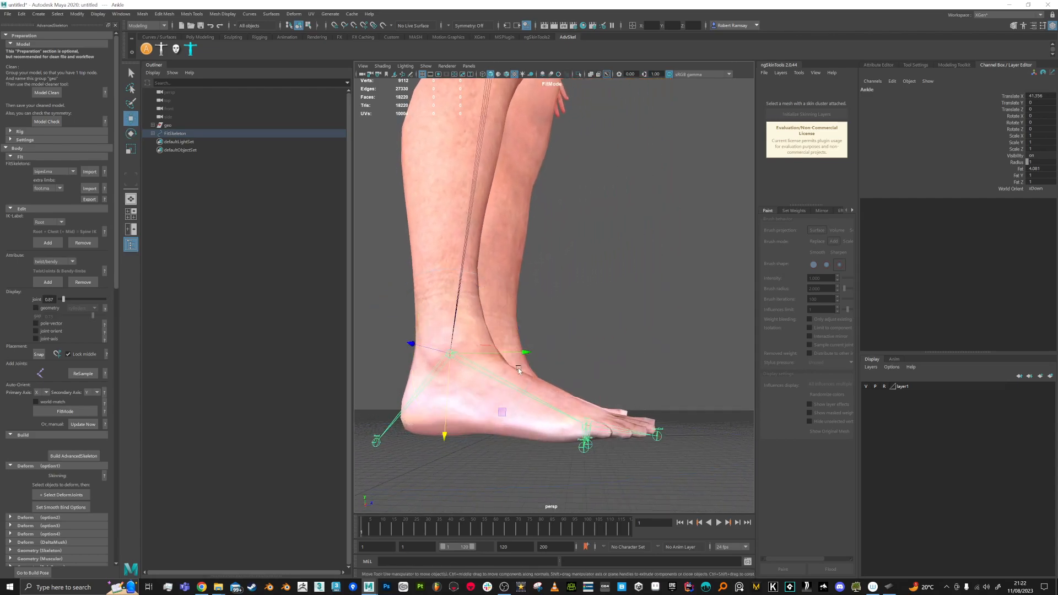
key(e)
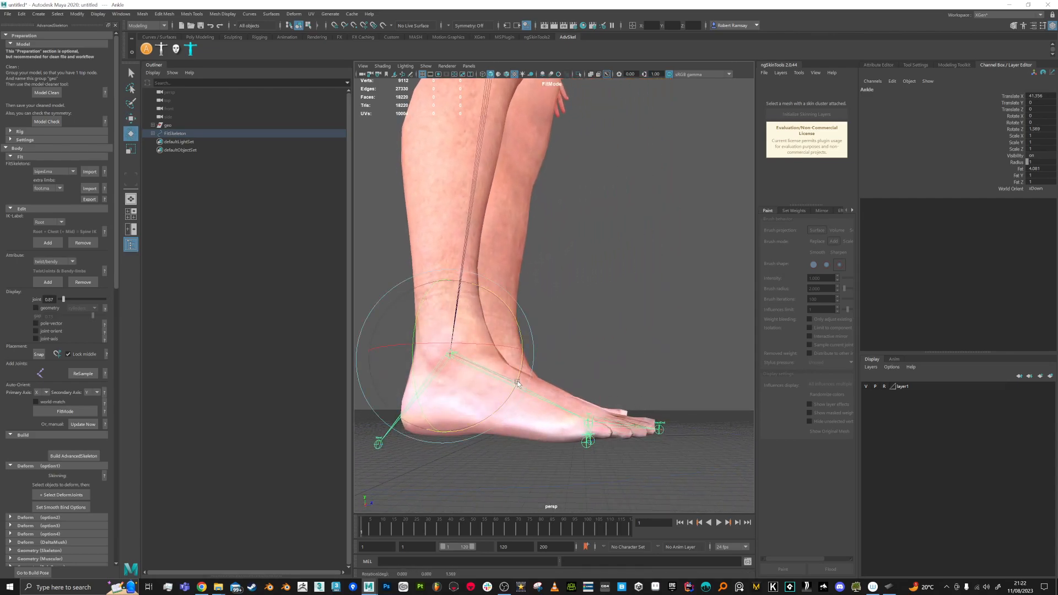
Step: Place the heel joint under the foot and nudge FootSideInner to the foot's inner edge
click(377, 445)
key(w)
alt+middle_drag(406, 429, 448, 420)
drag(475, 378, 561, 435)
click(540, 433)
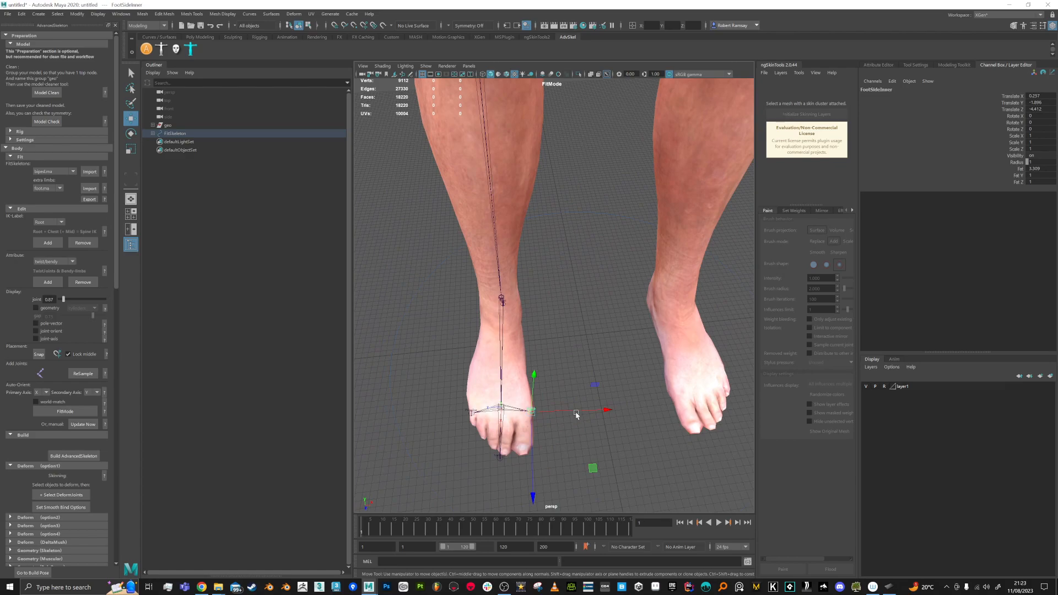
click(577, 413)
click(533, 413)
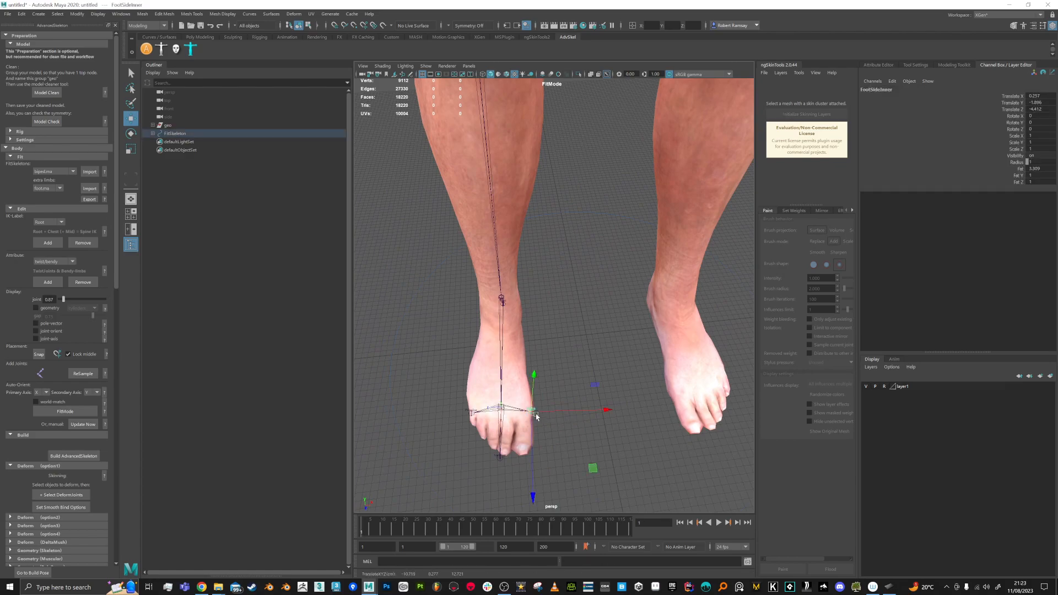
drag(569, 412, 572, 412)
Step: Orbit back out from the feet to view the character up to the head
alt+drag(532, 475, 532, 428)
scroll(530, 408, down, 6)
alt+middle_drag(512, 300, 497, 455)
scroll(494, 364, down, 5)
alt+middle_drag(494, 355, 495, 471)
alt+drag(496, 307, 493, 361)
alt+middle_drag(491, 282, 492, 330)
Step: In the Save As window, create an AdvSkelRigDemo folder on the Desktop
key(q)
key(ctrl+s)
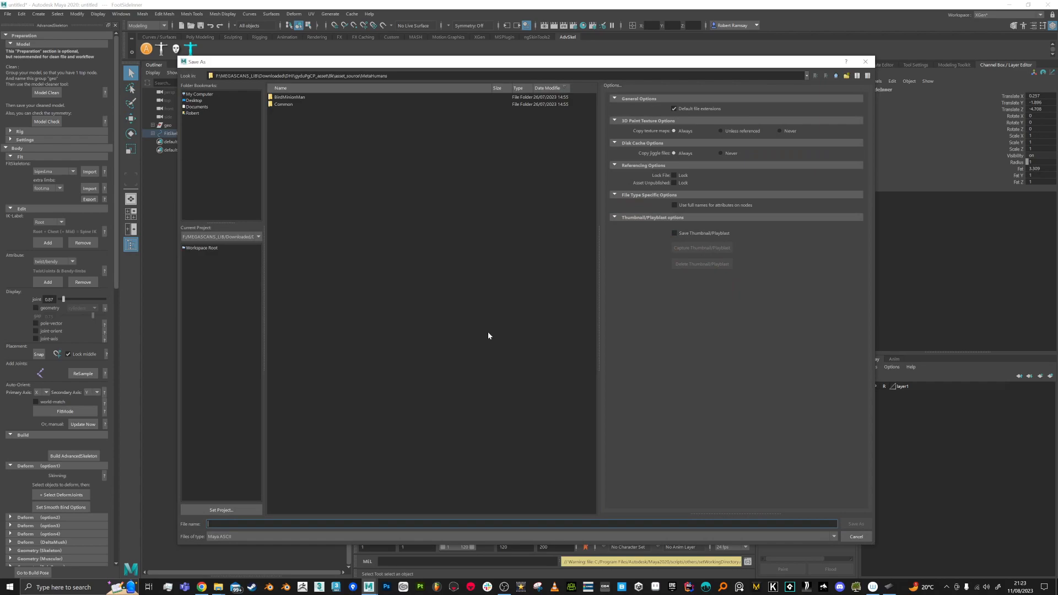
click(208, 101)
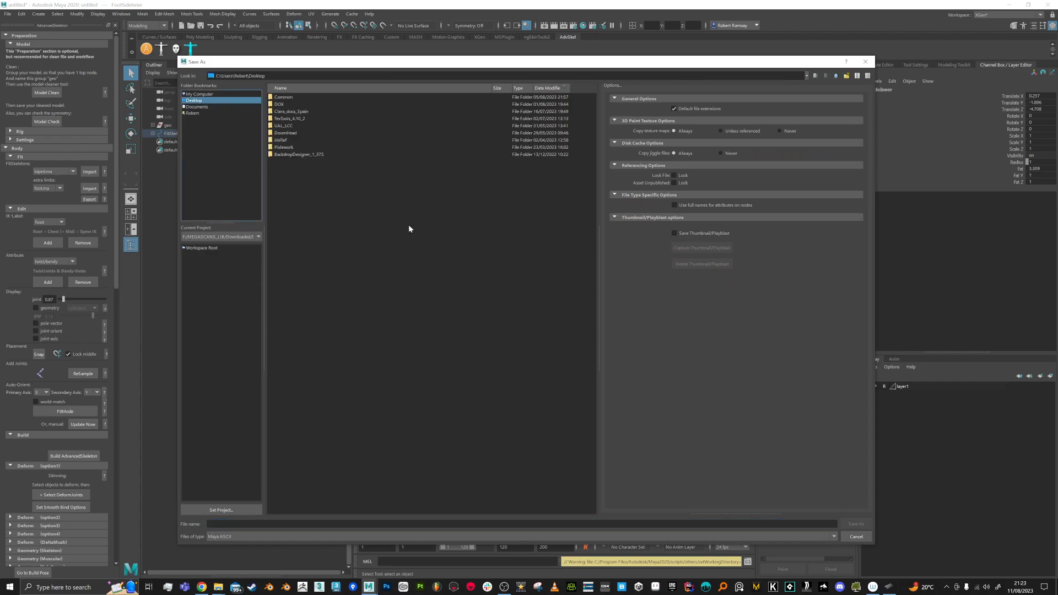
click(846, 75)
text(AdvSkelR)
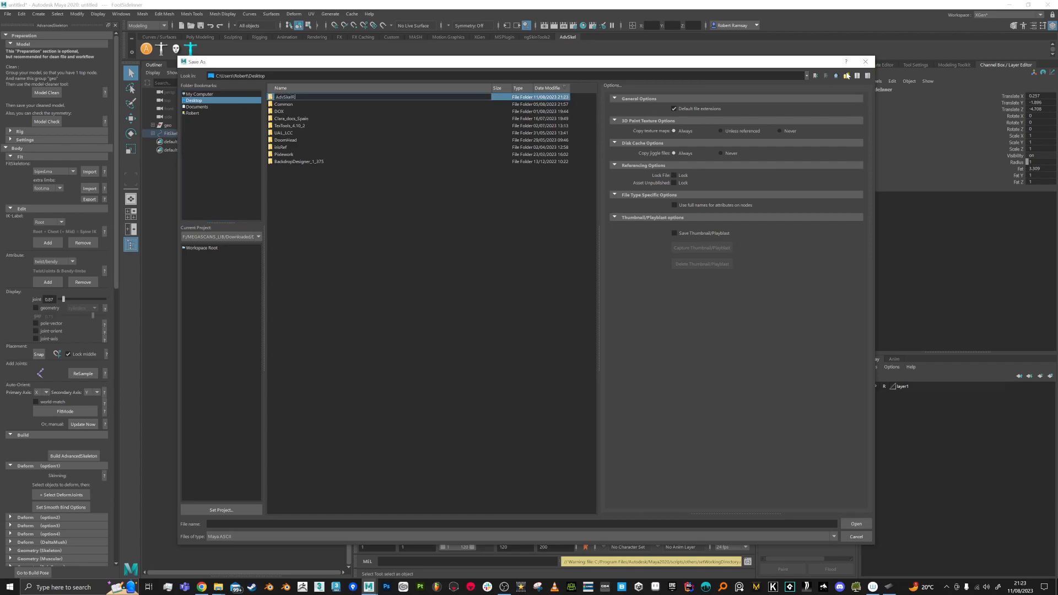
text(igDemo)
key(Return)
key(Return)
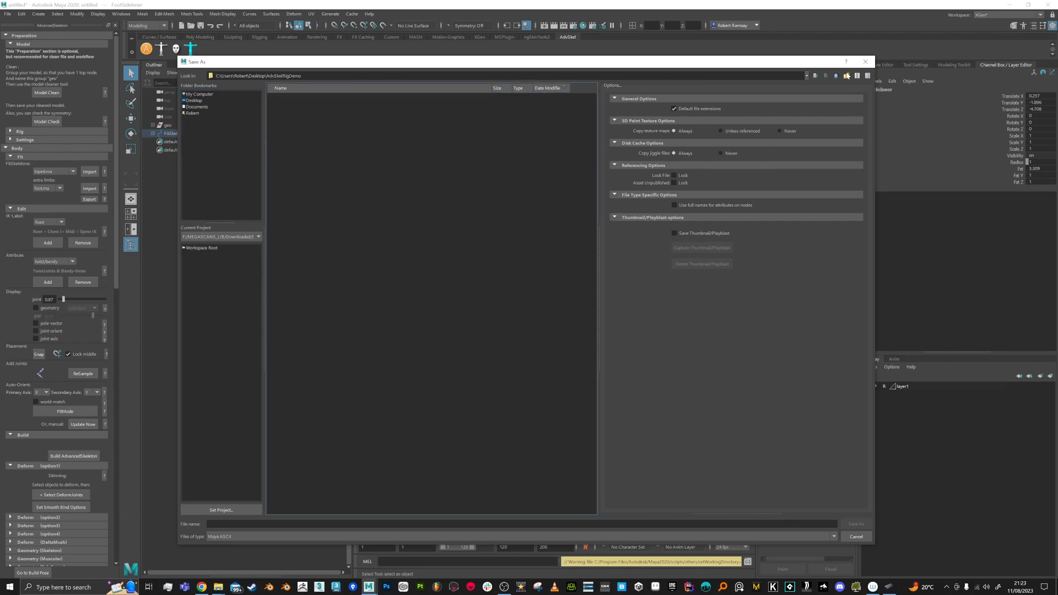
Step: Create a Maya subfolder inside it and save the scene there as RigDemo.ma
click(846, 75)
text(Maya)
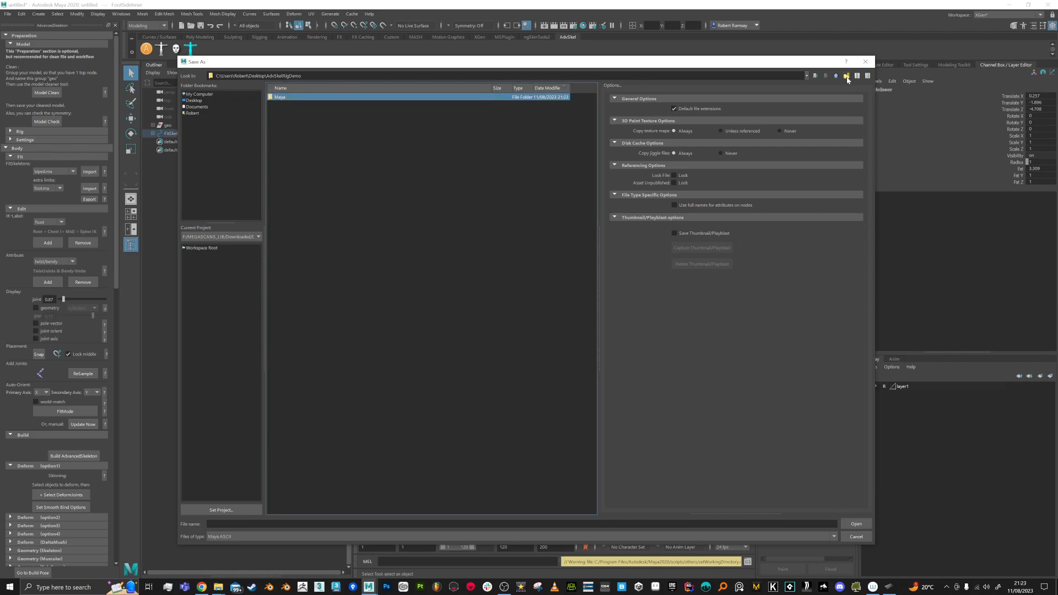
key(Return)
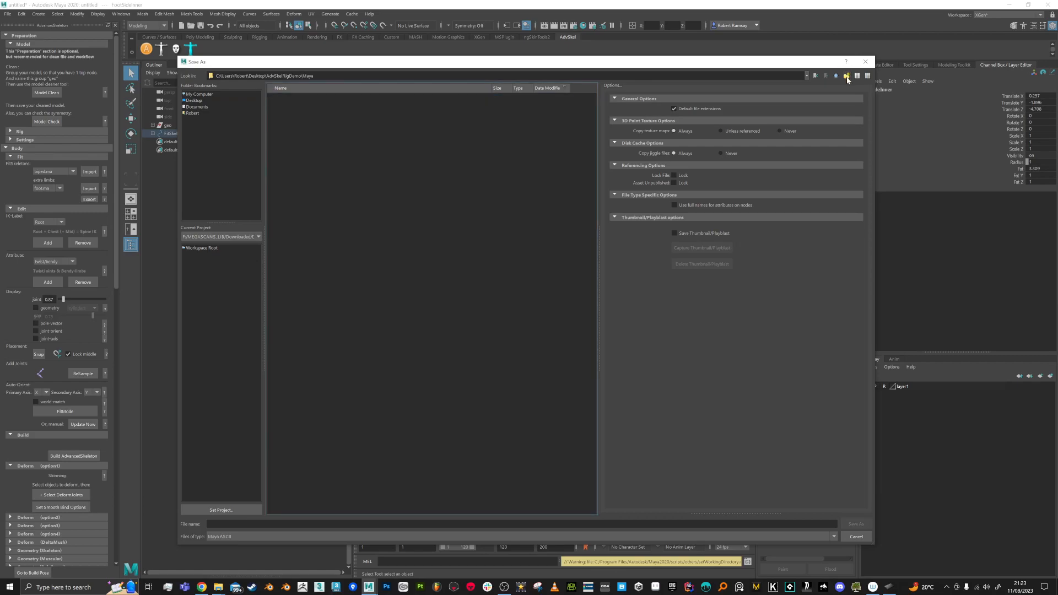
click(522, 524)
text(RigDemo)
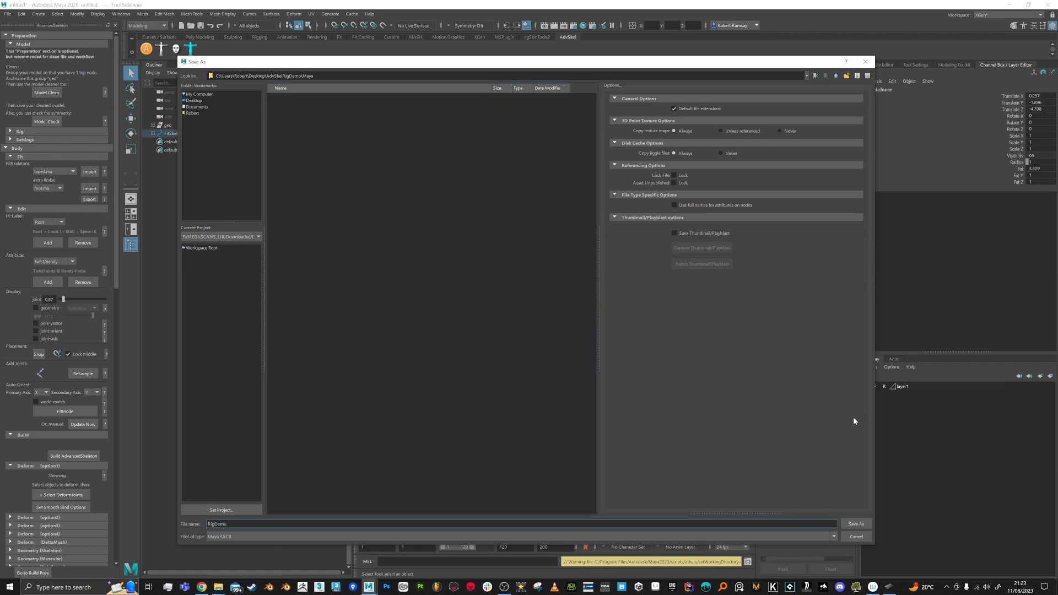
click(855, 524)
alt+drag(634, 270, 629, 256)
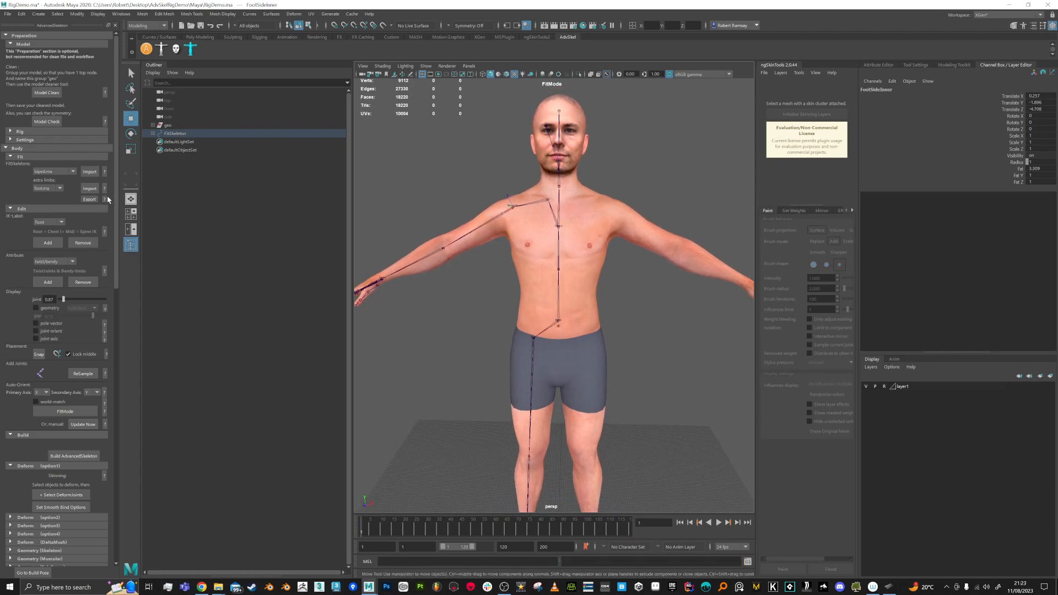
Step: Run Build AdvancedSkeleton from the Build section and orbit to inspect the controllers
scroll(66, 303, down, 3)
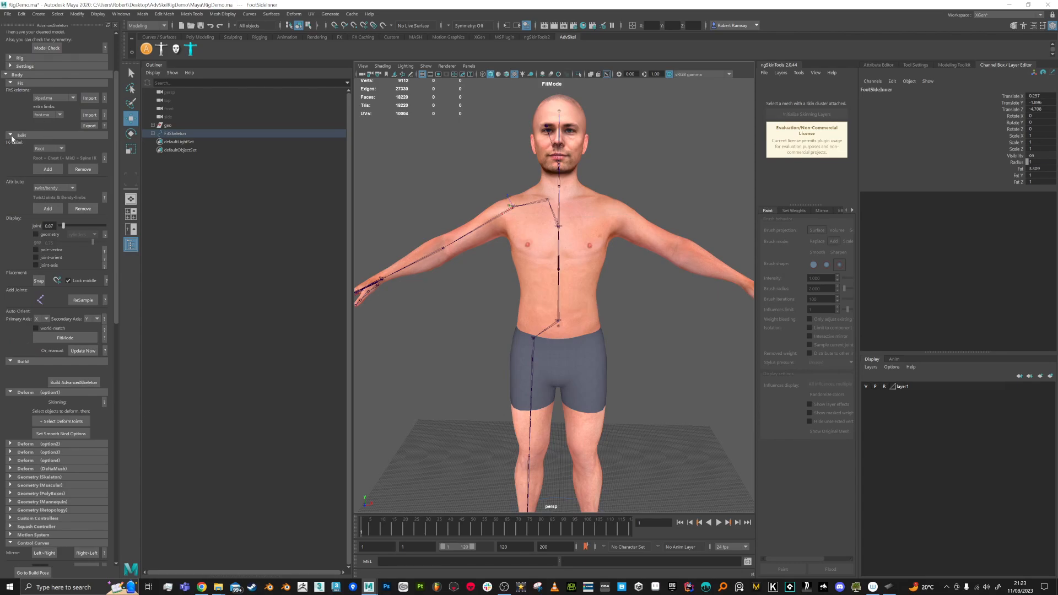
click(12, 363)
click(12, 364)
click(10, 135)
click(10, 135)
click(74, 384)
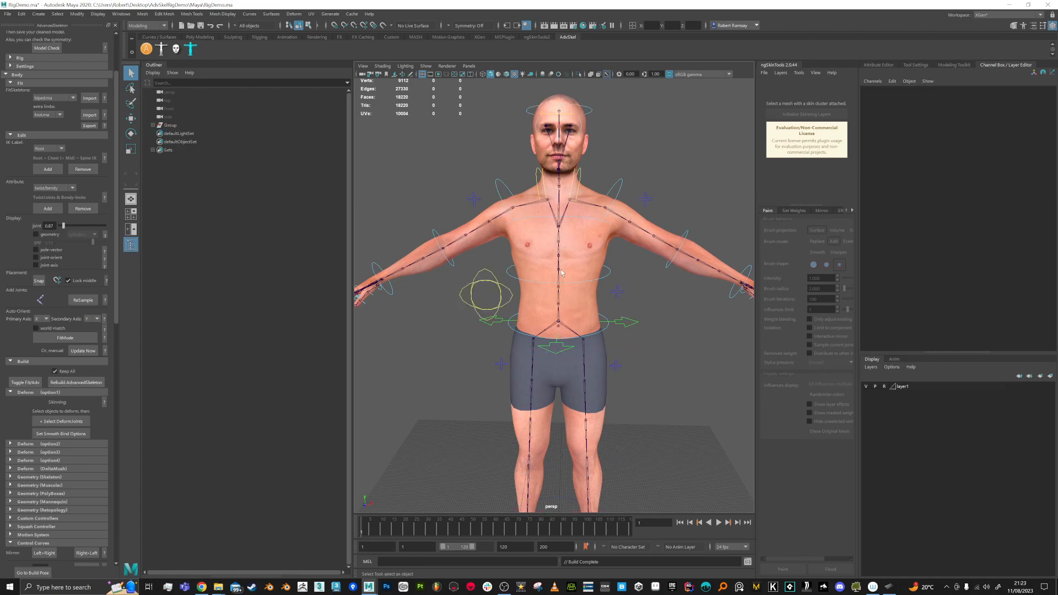
alt+drag(576, 276, 619, 307)
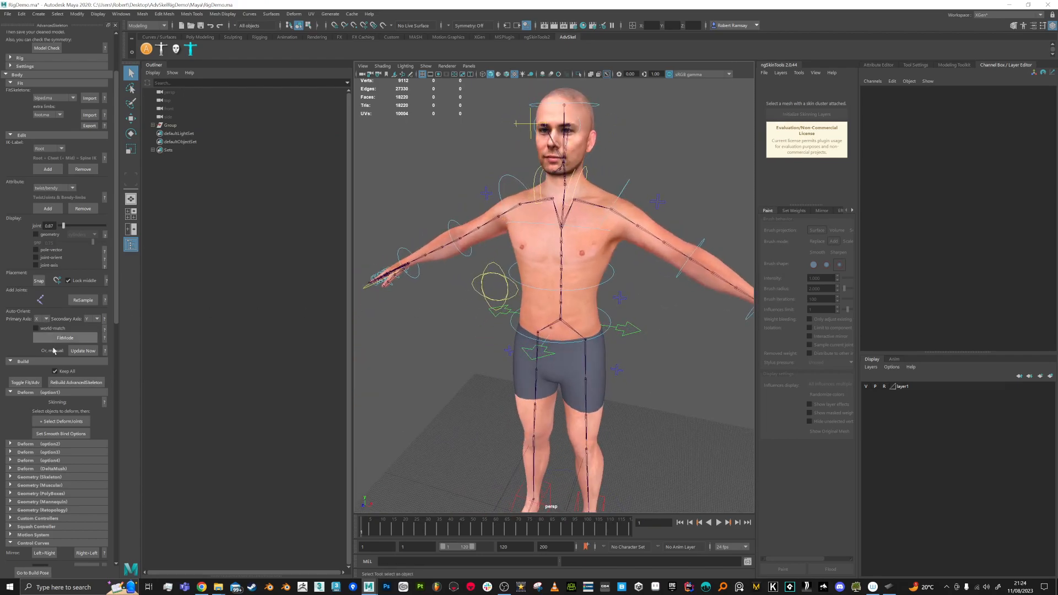
Step: Remove the control rig and edit the inbetween joint counts for Root, Spine1 and Neck
click(26, 383)
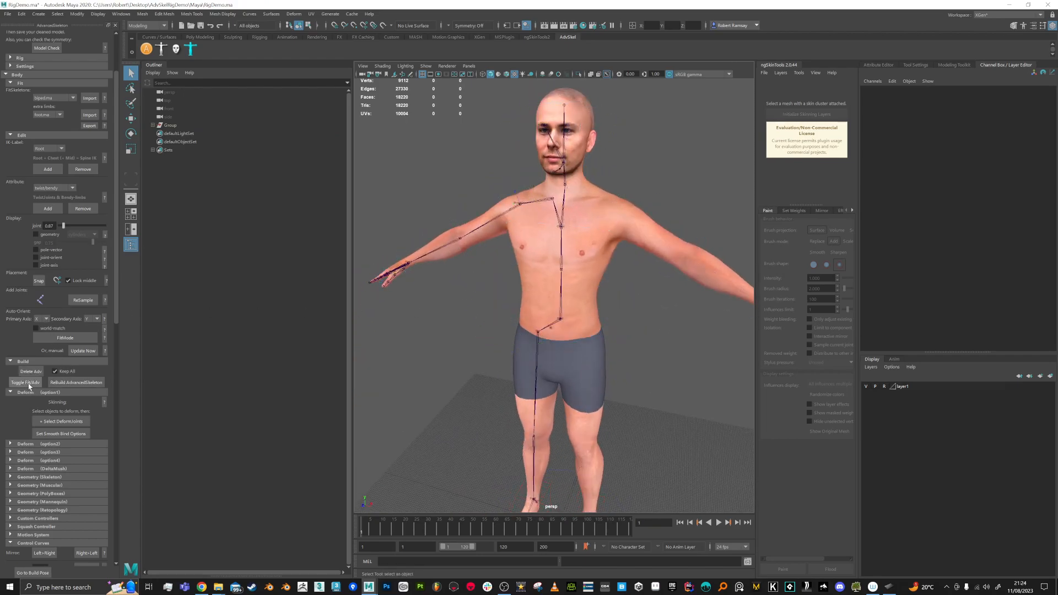
click(561, 307)
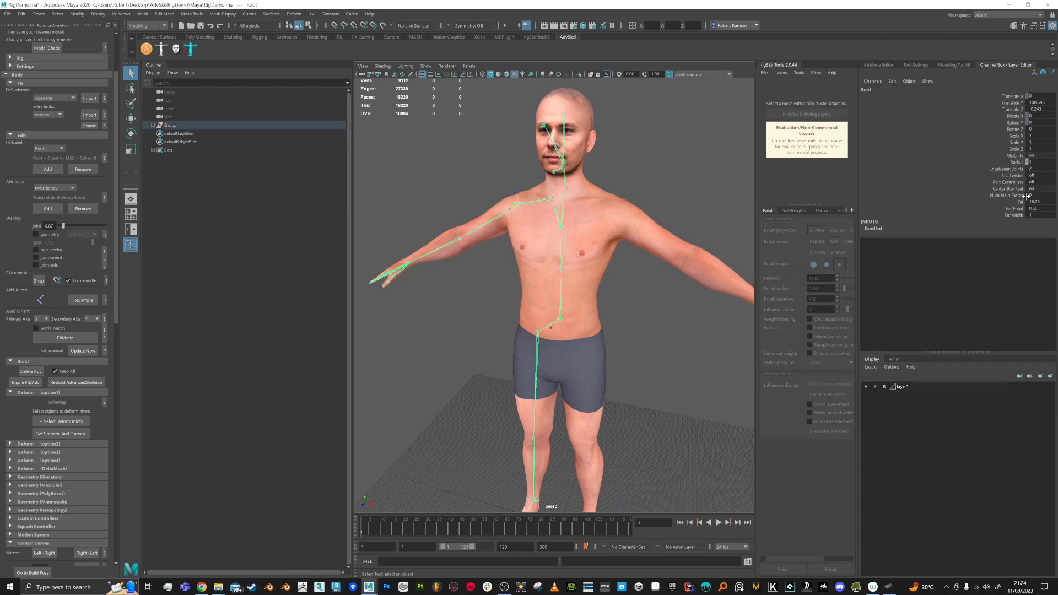
double_click(1029, 169)
click(570, 298)
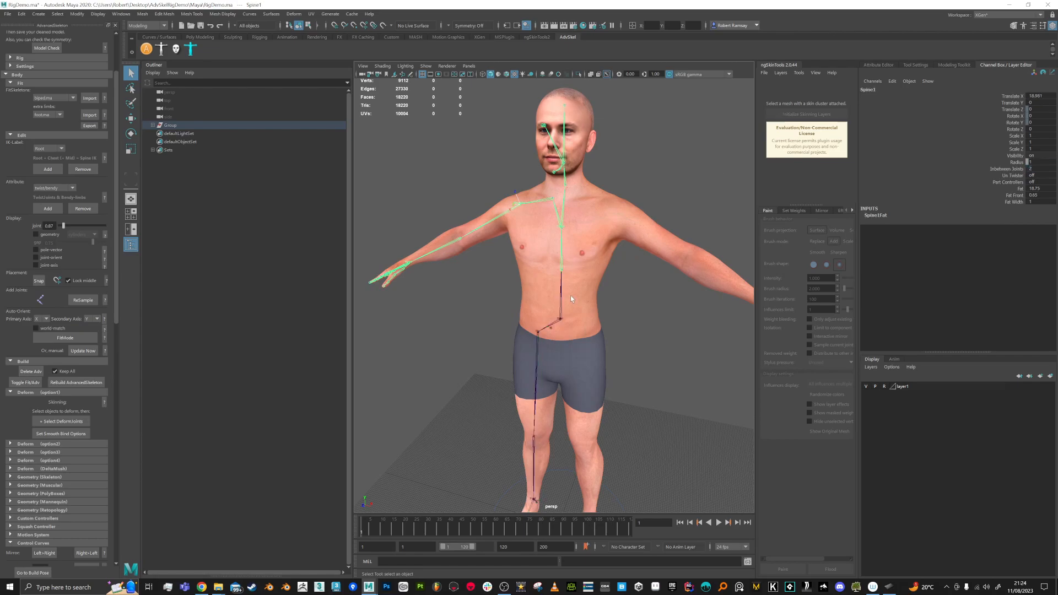
double_click(1032, 169)
click(563, 215)
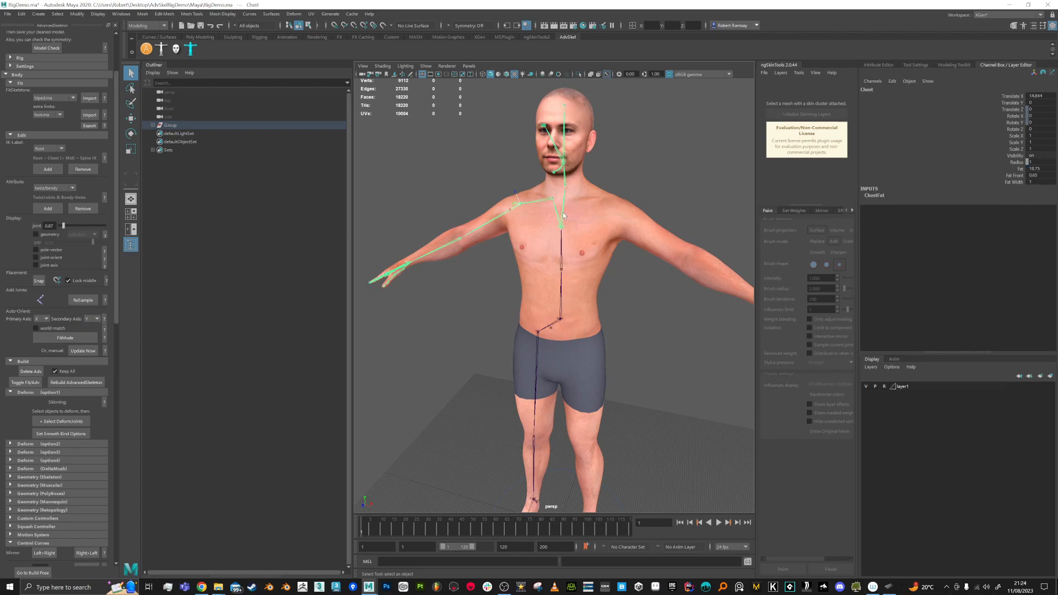
click(565, 182)
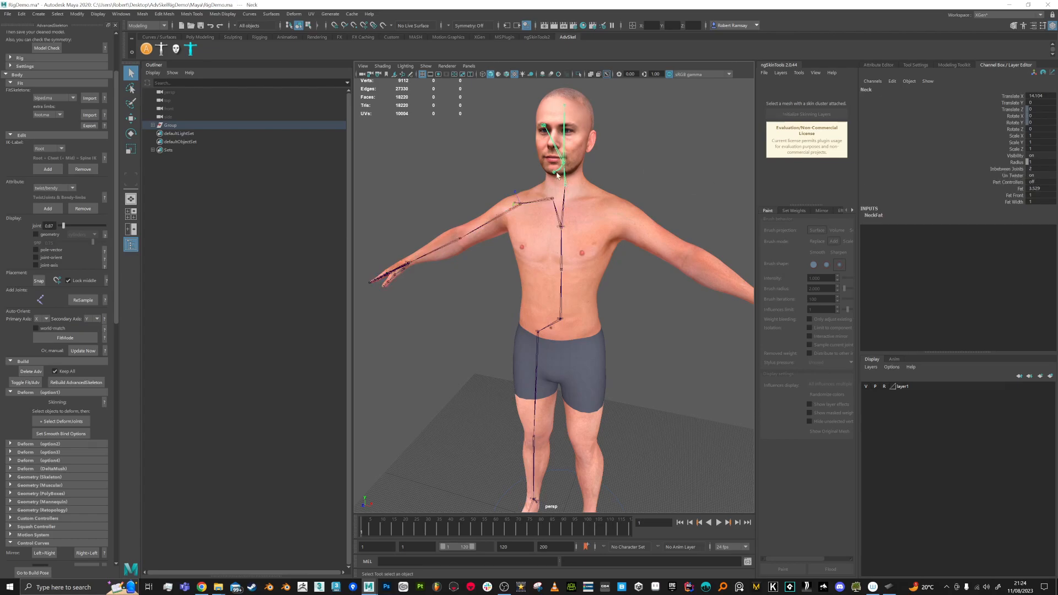
double_click(1032, 169)
Step: Edit the twist joint counts on the Shoulder and Elbow fit joints
click(564, 146)
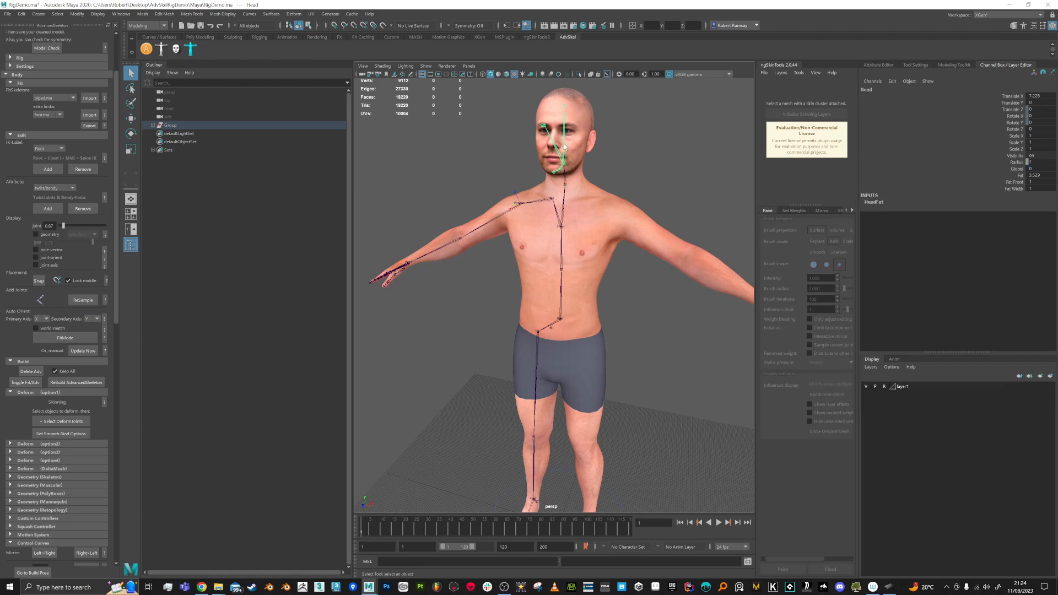
click(533, 205)
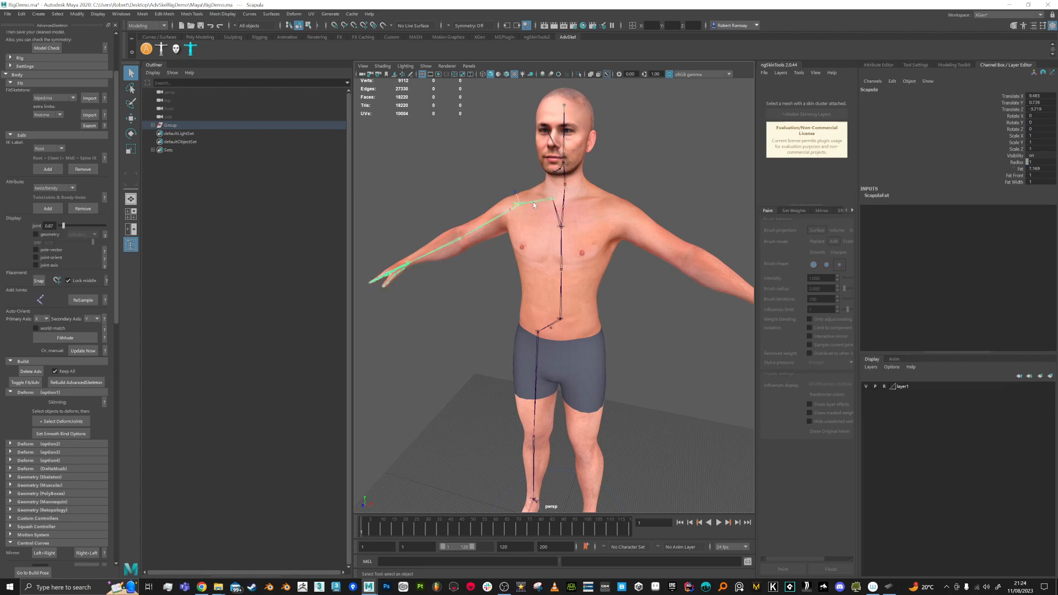
click(501, 218)
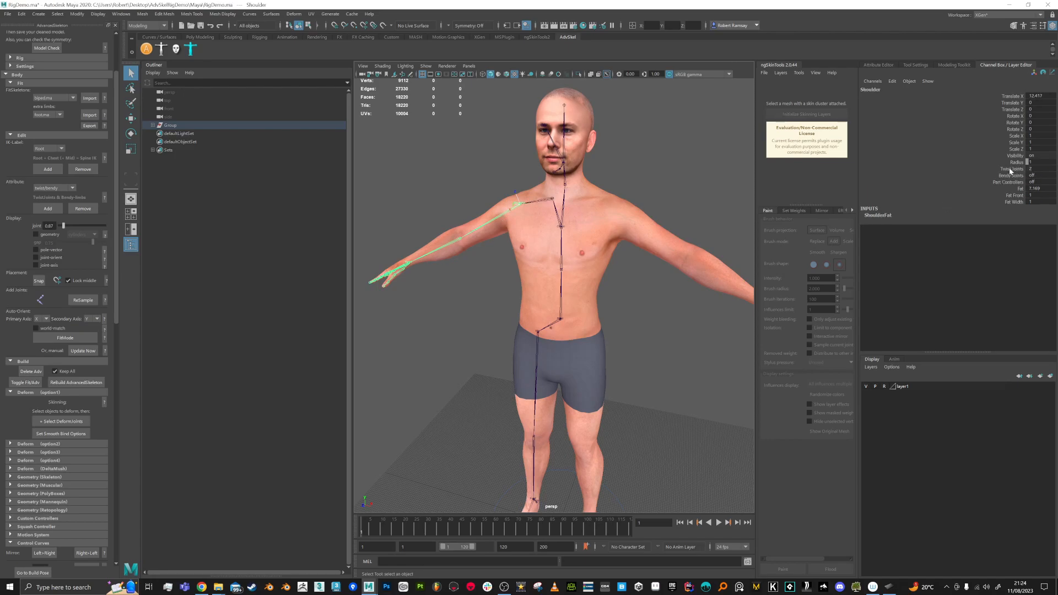
click(1033, 168)
click(439, 247)
double_click(1036, 168)
Step: Set the Hip joint's Twist Joints to 0 and face the character squarely
click(537, 359)
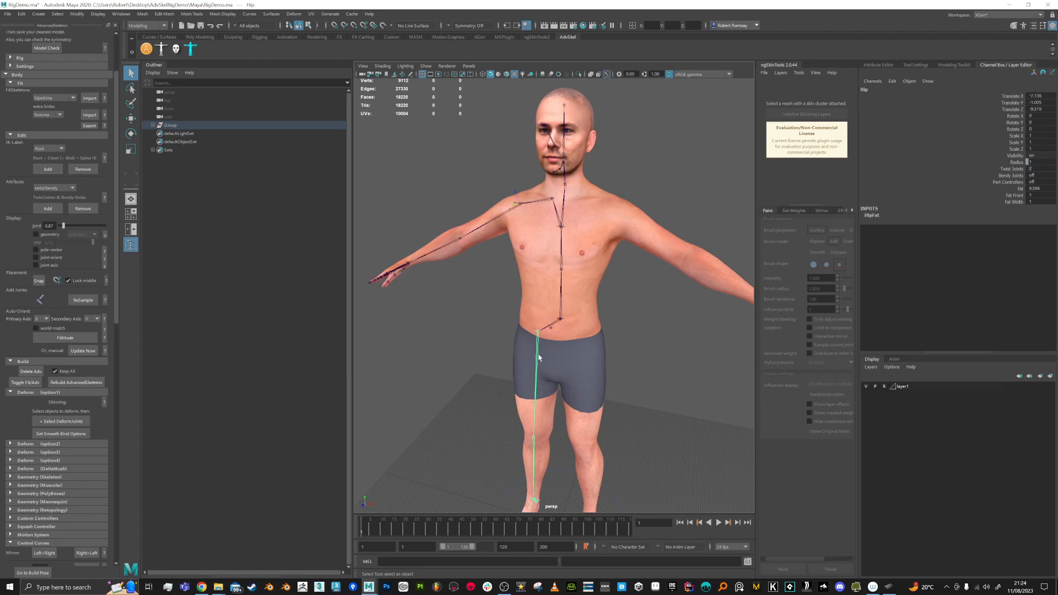
double_click(1030, 169)
text(0)
key(Return)
click(533, 450)
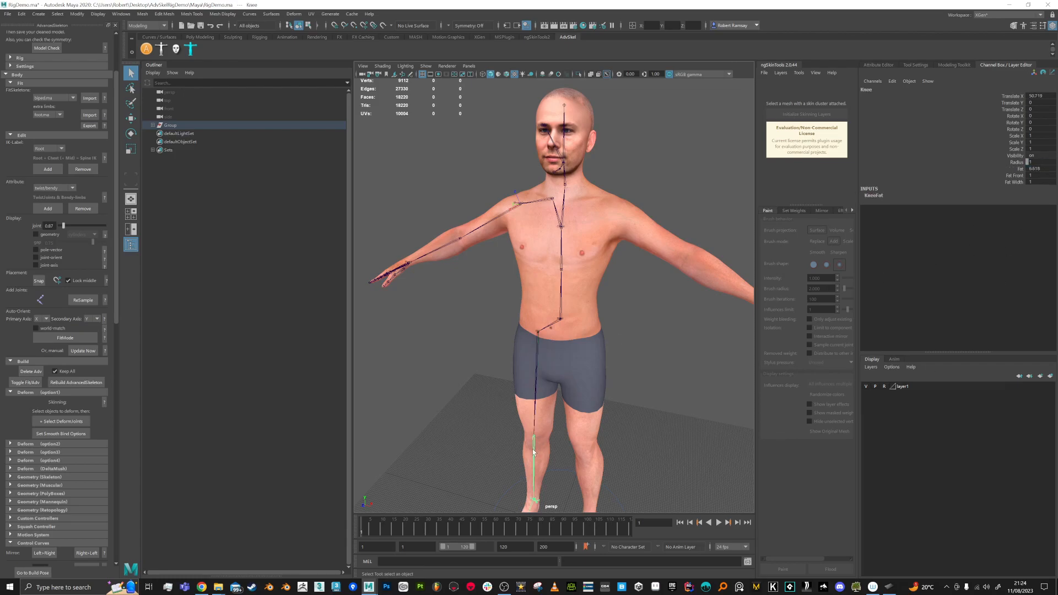
click(567, 281)
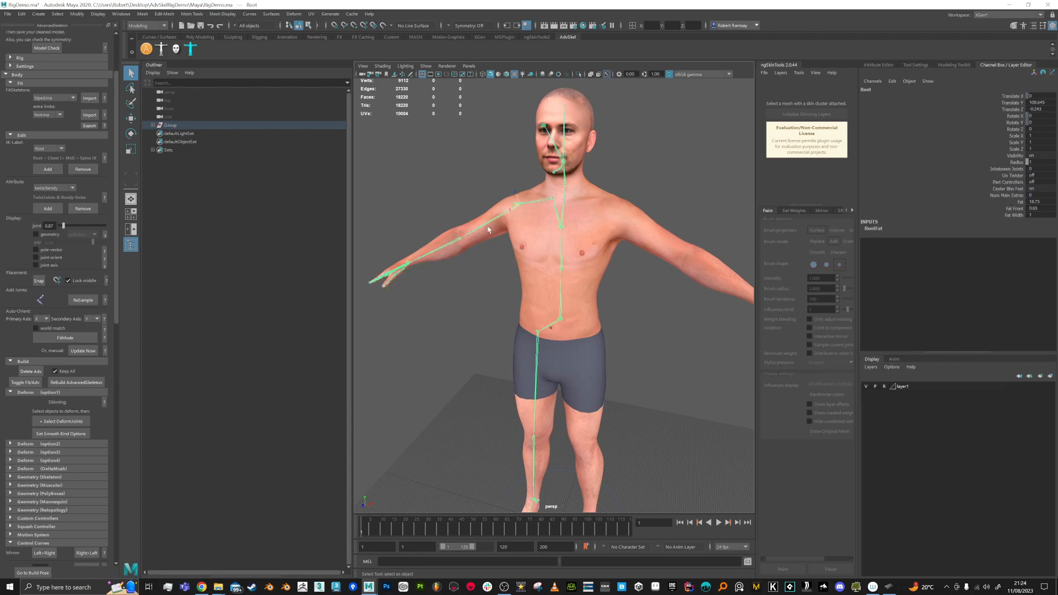
alt+drag(582, 302, 613, 307)
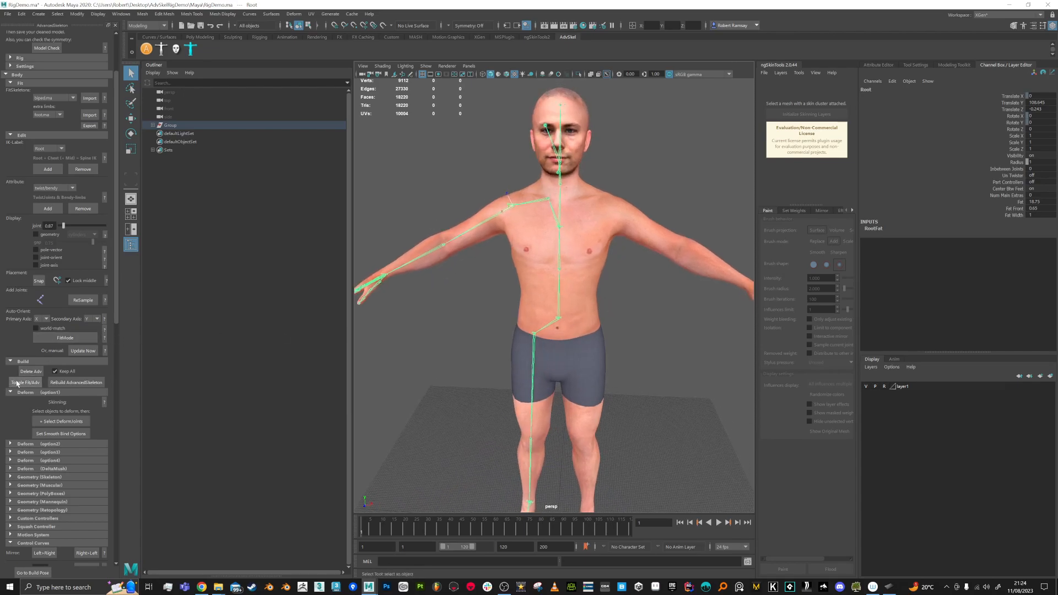
Step: Rebuild the AdvancedSkeleton rig, save as RigDemo.0001.ma, and select the RootX_M control
click(55, 383)
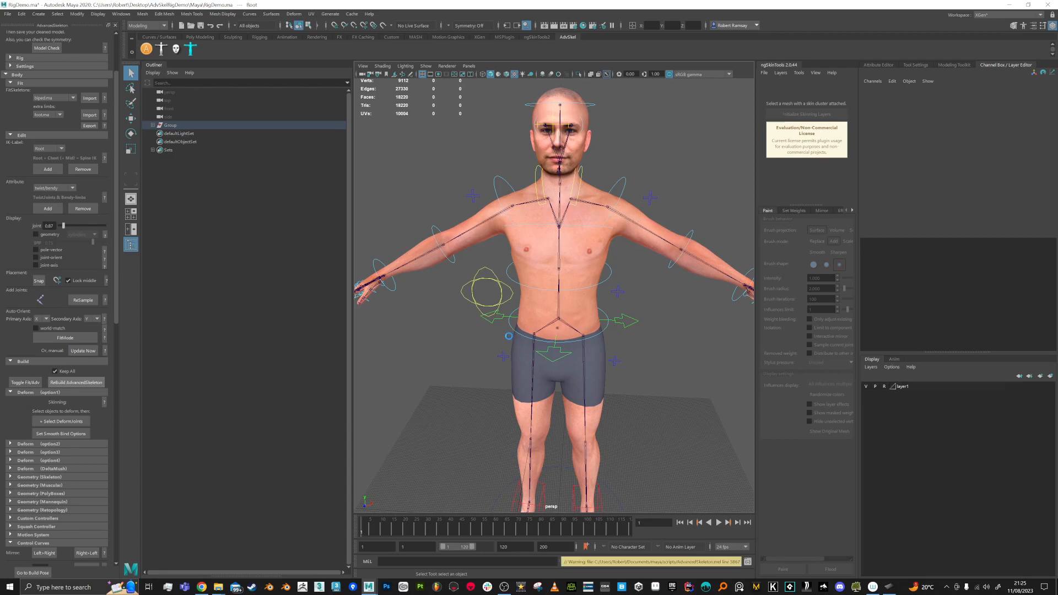
key(ctrl+s)
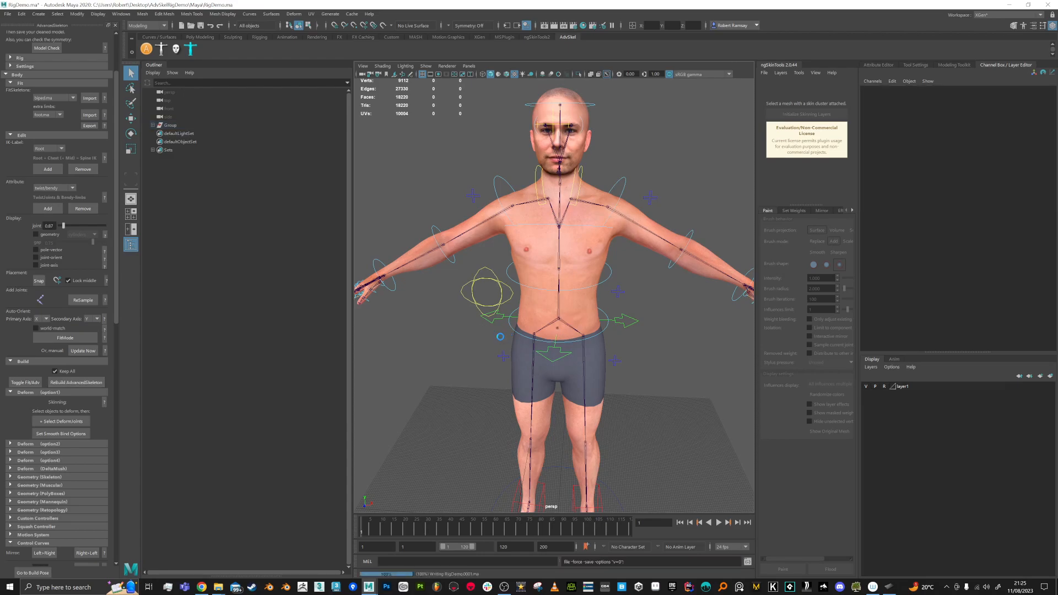
alt+drag(624, 330, 596, 265)
click(613, 287)
Step: Undo the RootX_M test move and frame the character from the front
key(w)
key(ctrl+z)
key(ctrl+z)
key(ctrl+z)
key(ctrl+z)
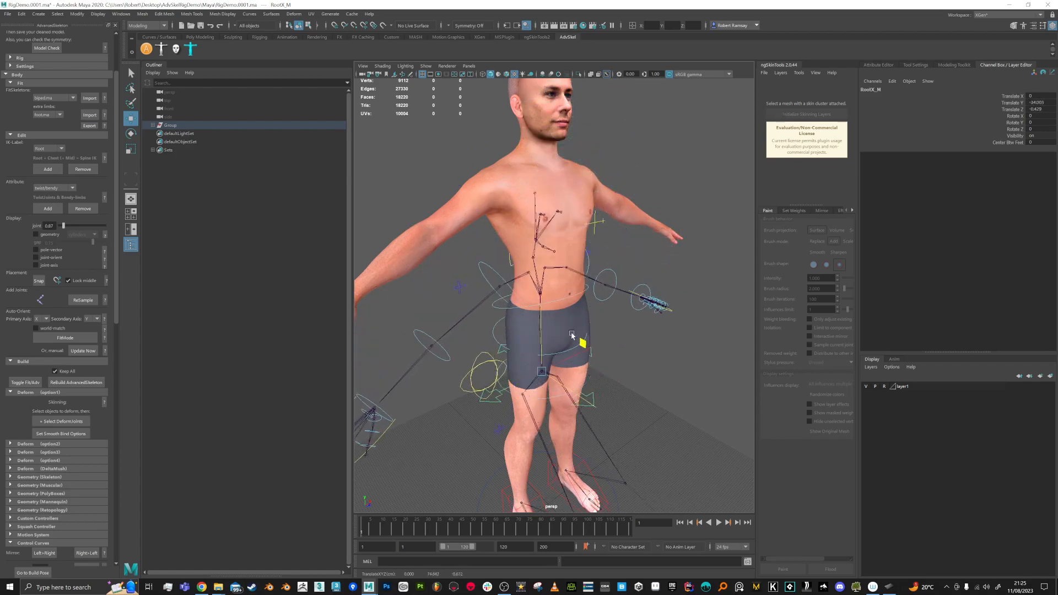
alt+drag(644, 353, 621, 363)
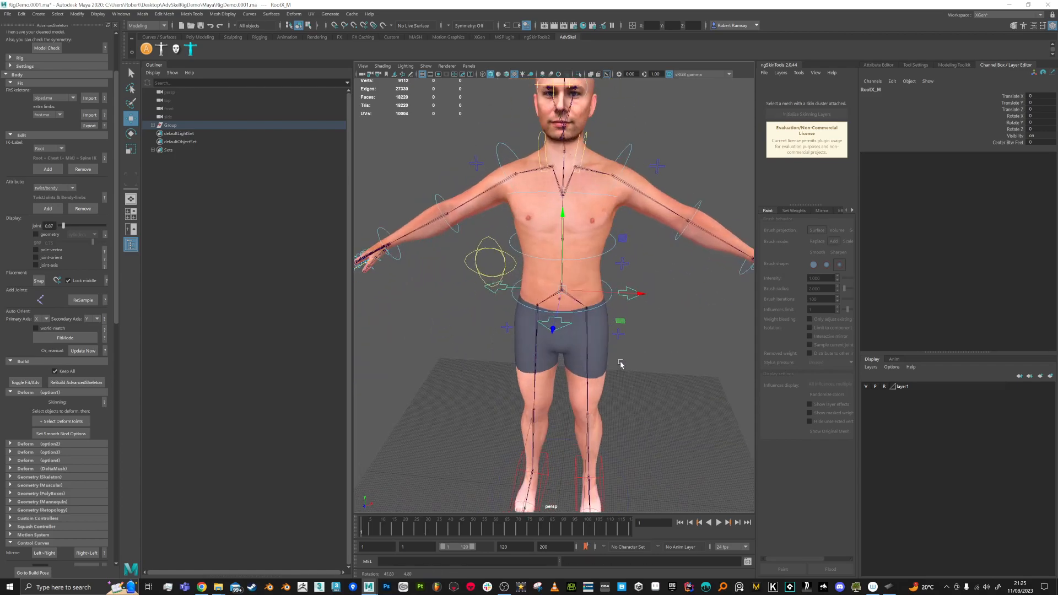
alt+middle_drag(468, 325, 555, 333)
scroll(486, 281, up, 1)
alt+drag(469, 278, 480, 288)
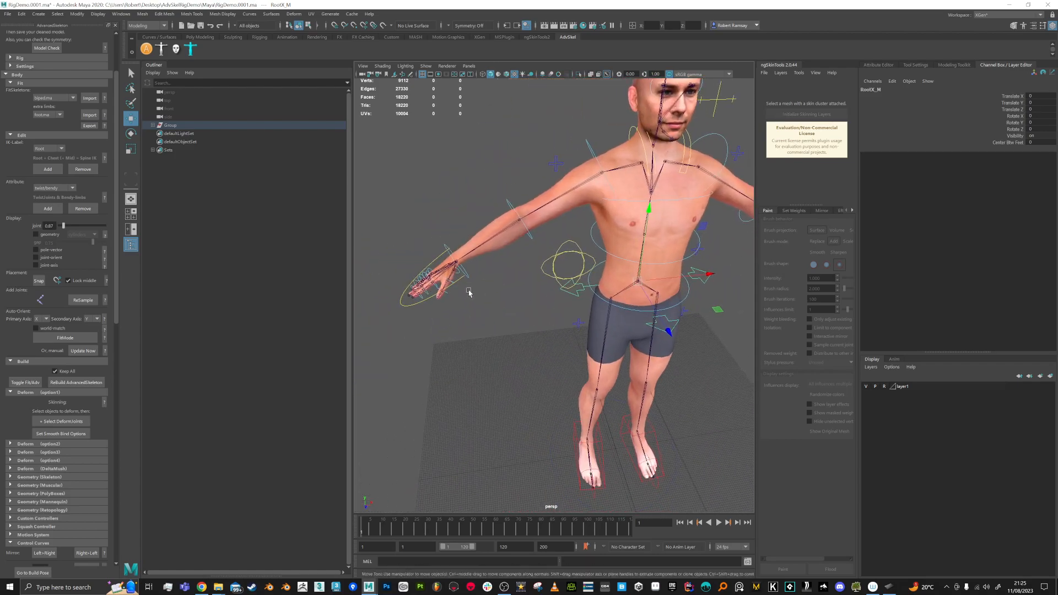
Step: Test-curl all five right-hand fingers with Fingers_R, then undo the curl
click(430, 302)
scroll(461, 354, up, 2)
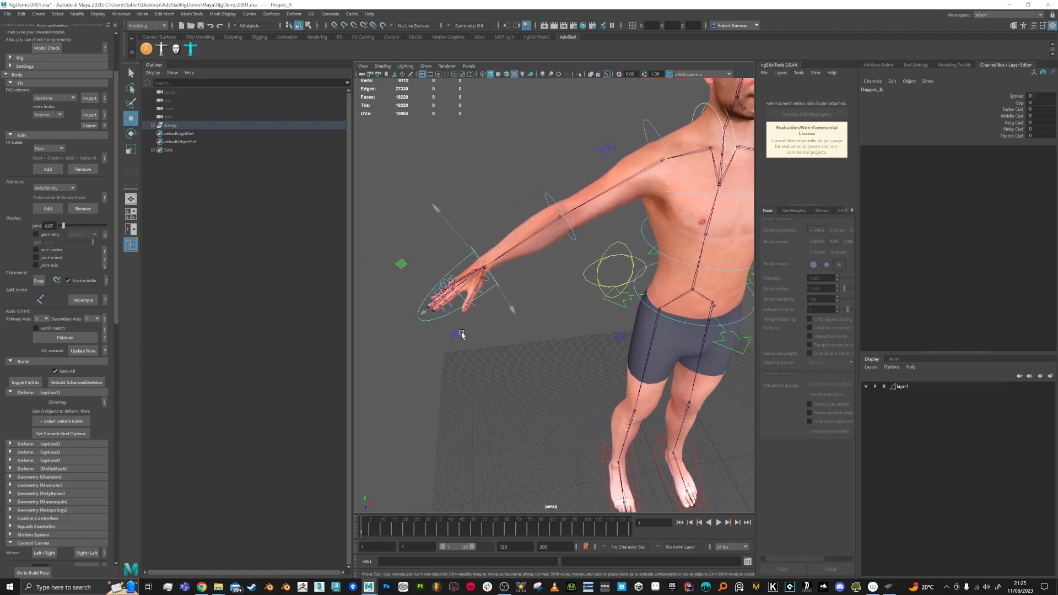
drag(1019, 112, 1010, 138)
middle_drag(540, 138, 552, 134)
key(ctrl+z)
Step: Set FKIKBlend on FKIKArm_R to 10 to put the right arm in IK
alt+drag(556, 147, 557, 145)
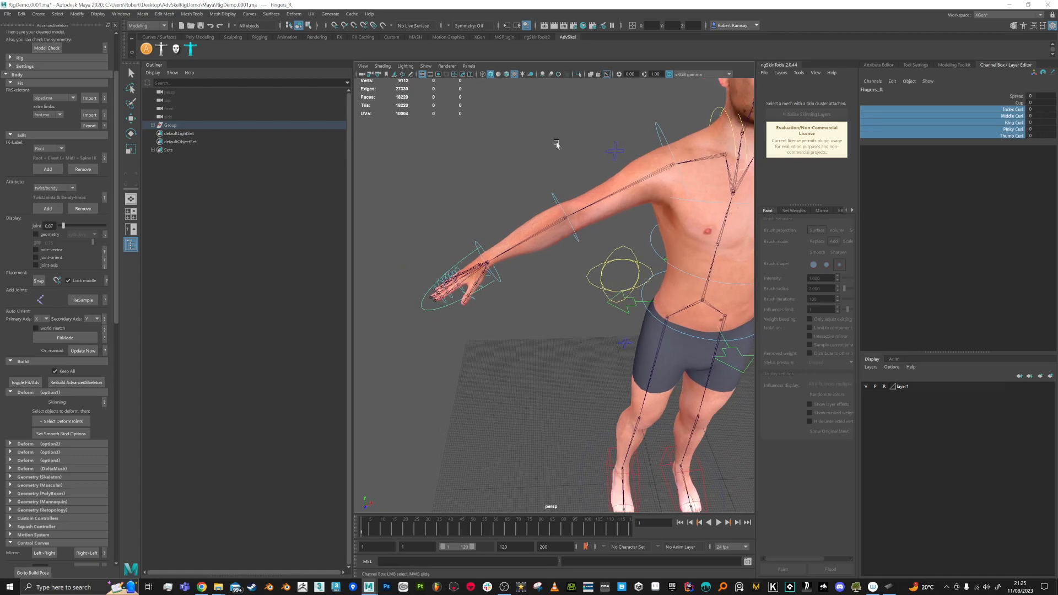
alt+middle_drag(557, 145, 524, 154)
key(q)
click(586, 161)
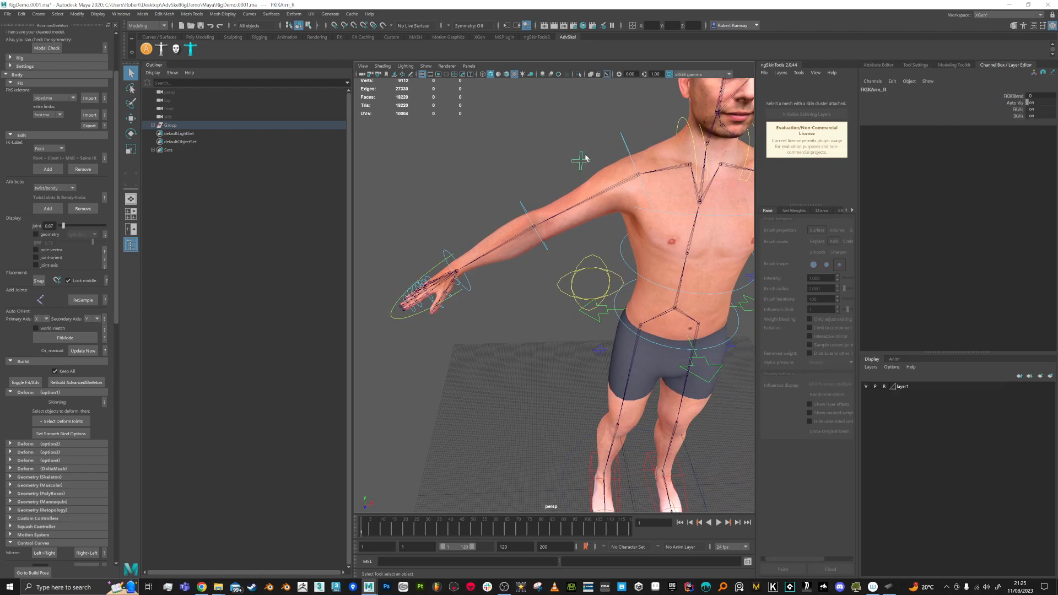
click(1037, 98)
text(10)
key(Return)
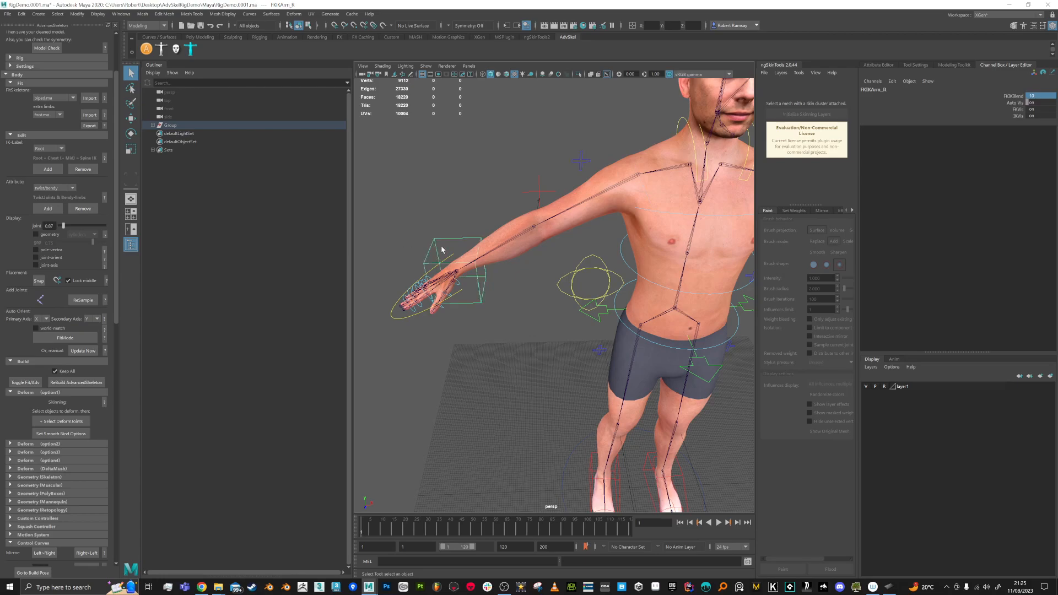
Step: Test-move the IKArm_R hand and PoleArm_R elbow controls, undoing each move
click(441, 246)
key(w)
drag(515, 303, 544, 220)
key(ctrl+z)
alt+drag(506, 191, 440, 201)
click(432, 243)
key(ctrl+z)
alt+drag(545, 320, 517, 308)
click(543, 268)
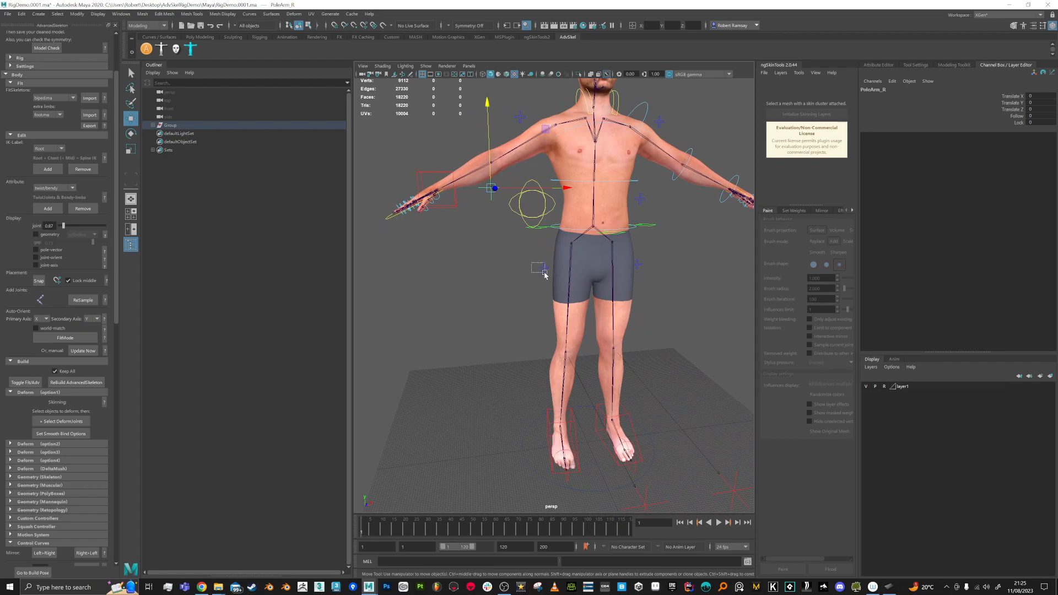
alt+drag(669, 305, 651, 340)
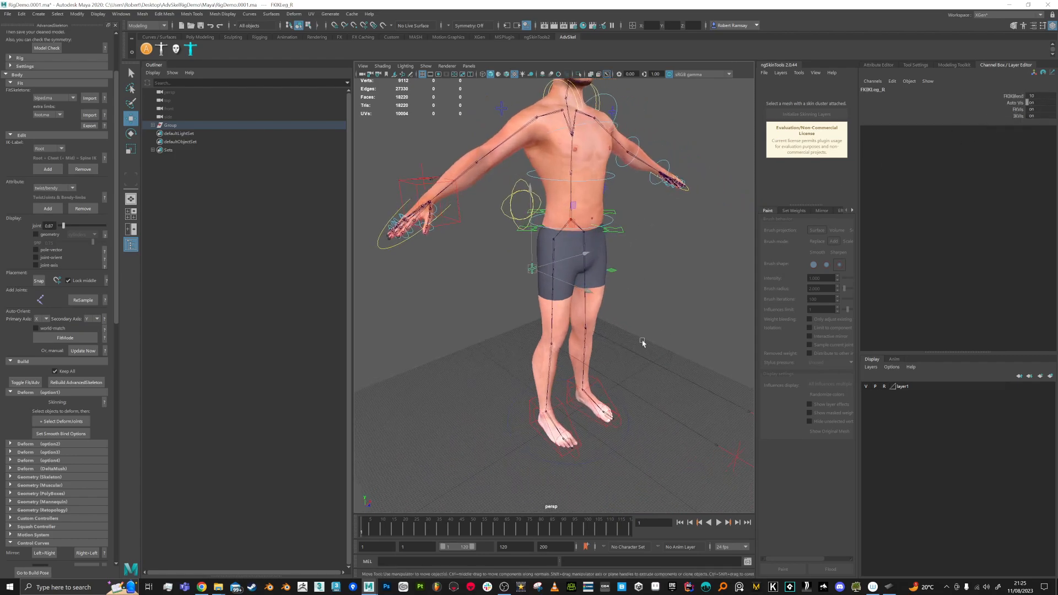
alt+middle_drag(598, 326, 602, 286)
alt+right_drag(602, 286, 613, 329)
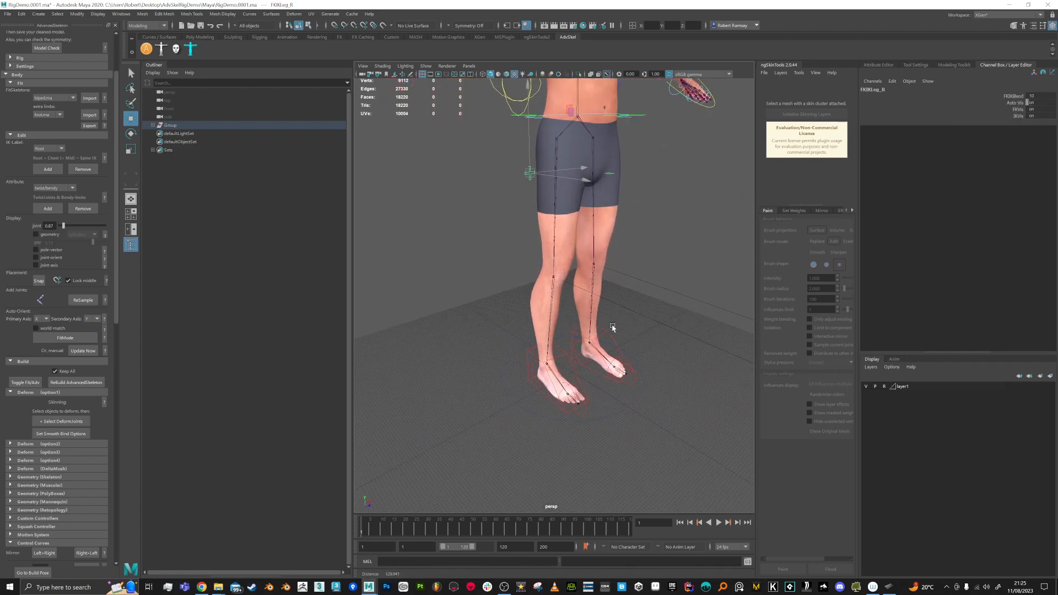
click(579, 379)
alt+right_drag(620, 380, 576, 361)
alt+drag(571, 352, 589, 318)
key(ctrl+z)
alt+drag(686, 320, 615, 334)
alt+middle_drag(614, 334, 607, 290)
click(545, 355)
drag(606, 358, 496, 368)
key(ctrl+z)
key(ctrl+z)
alt+middle_drag(601, 247, 588, 272)
alt+drag(587, 272, 569, 269)
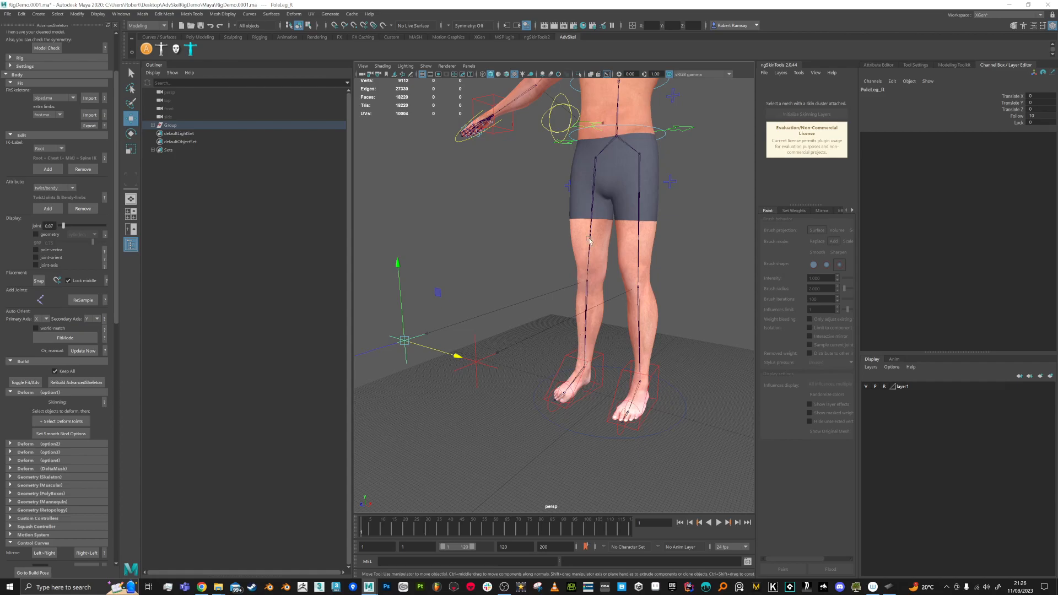
alt+drag(595, 275, 575, 156)
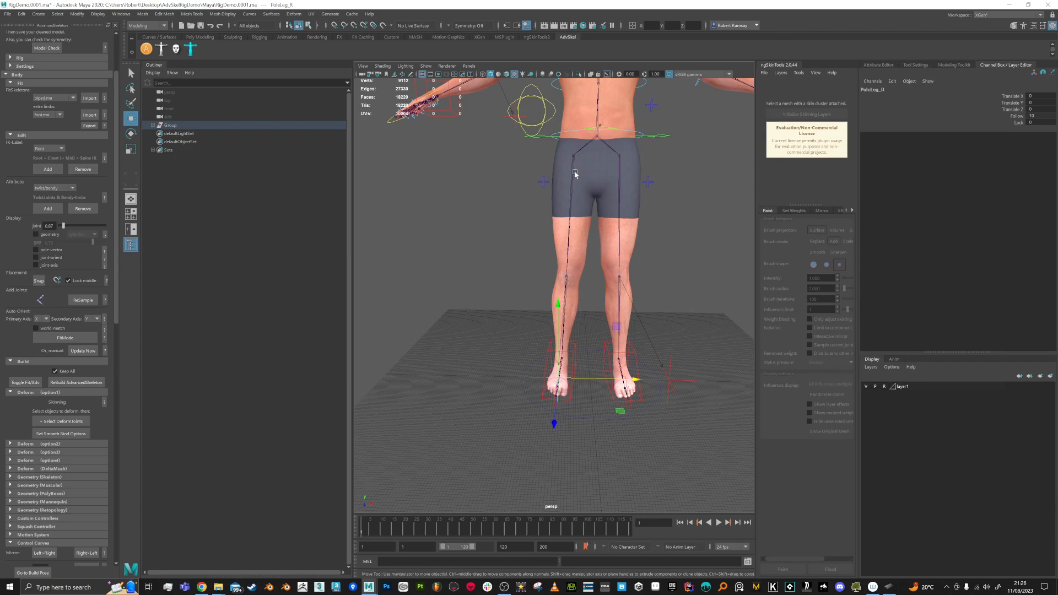
alt+drag(587, 234, 679, 293)
alt+drag(632, 169, 489, 183)
alt+middle_drag(555, 326, 536, 299)
alt+drag(536, 300, 523, 309)
alt+right_drag(524, 309, 512, 330)
drag(538, 459, 623, 477)
key(ctrl+z)
alt+middle_drag(562, 345, 569, 355)
alt+drag(569, 355, 598, 325)
alt+middle_drag(576, 237, 558, 259)
alt+drag(559, 259, 550, 270)
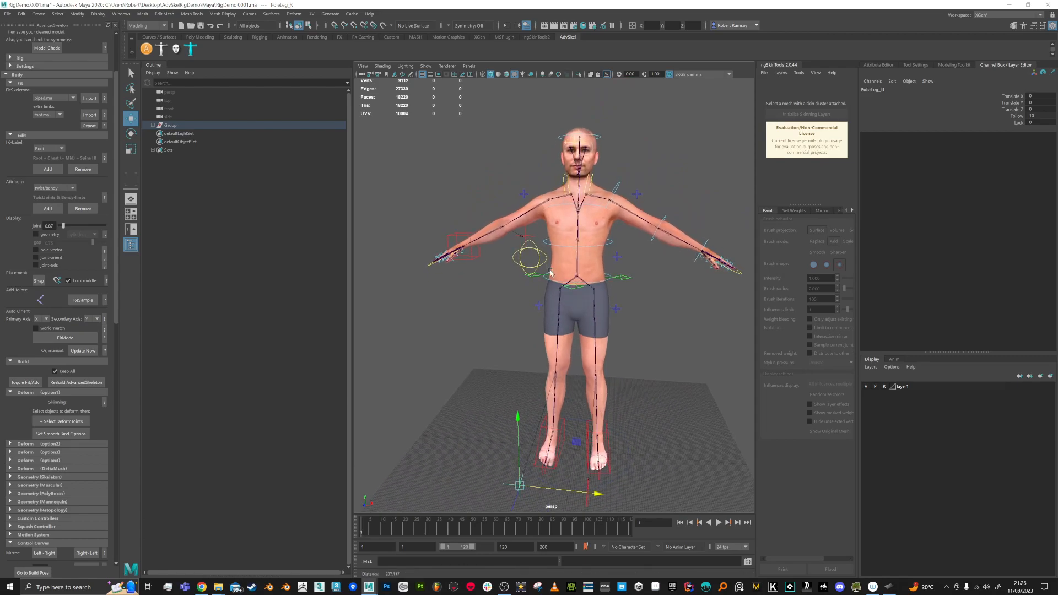
alt+right_drag(550, 271, 554, 295)
alt+middle_drag(529, 324, 521, 332)
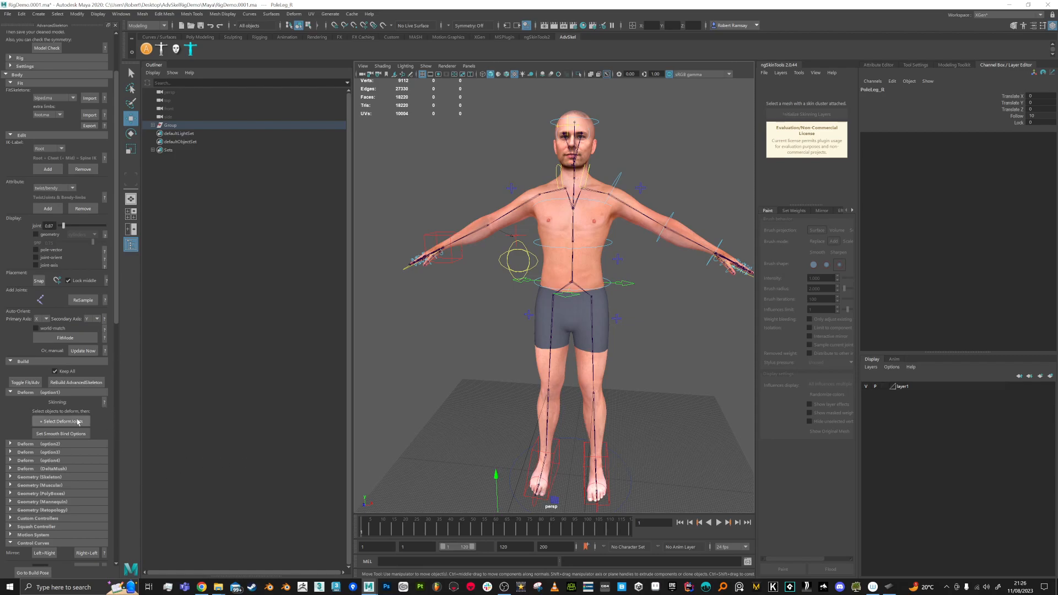
Step: Select all skeleton joints plus the Male mesh, then open Rigging's Bind Skin options
click(55, 423)
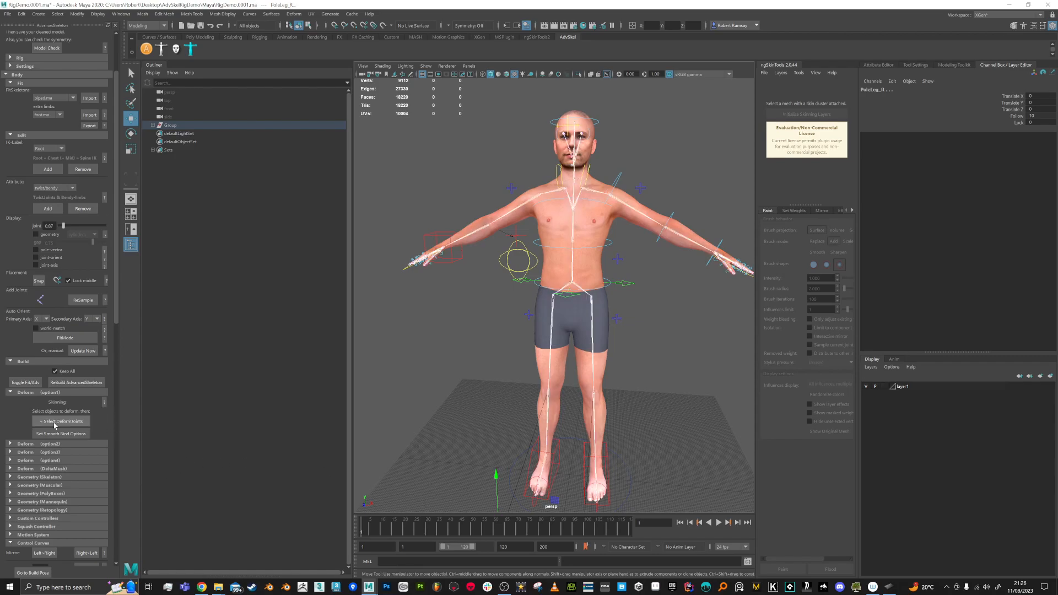
shift+click(588, 279)
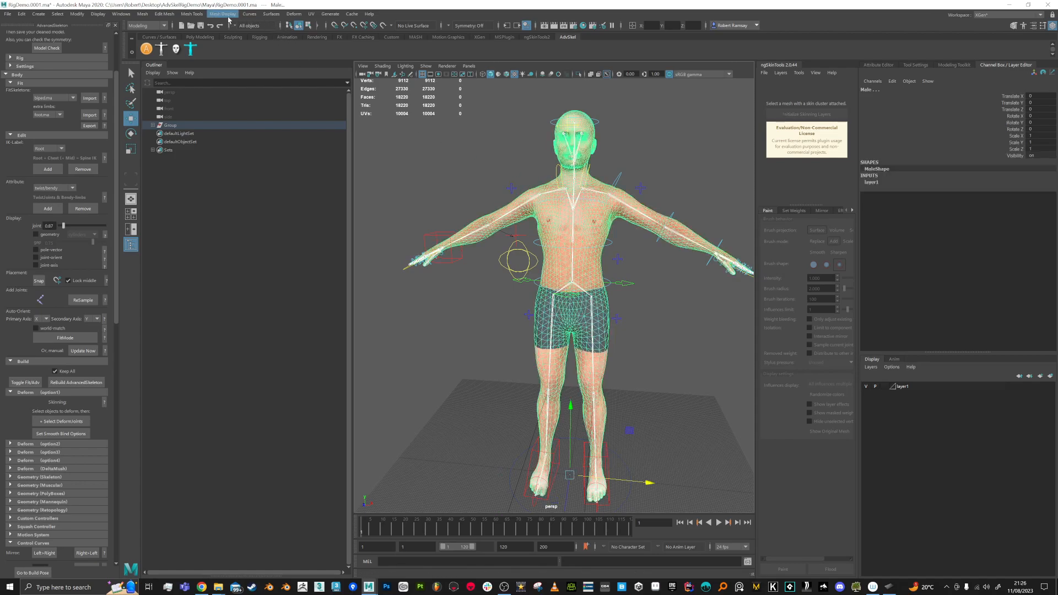
click(144, 26)
click(136, 44)
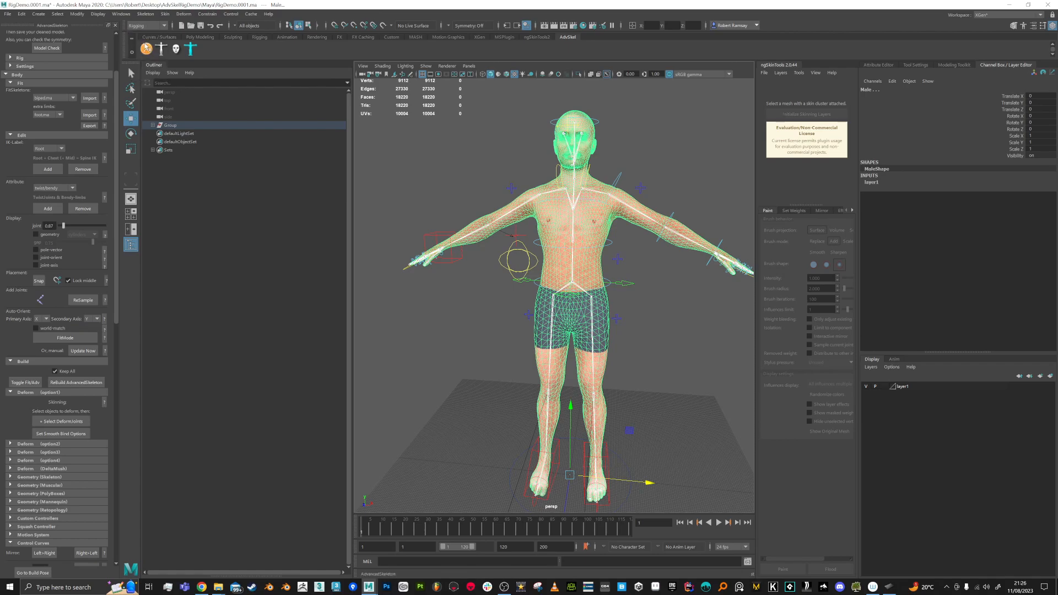
click(167, 14)
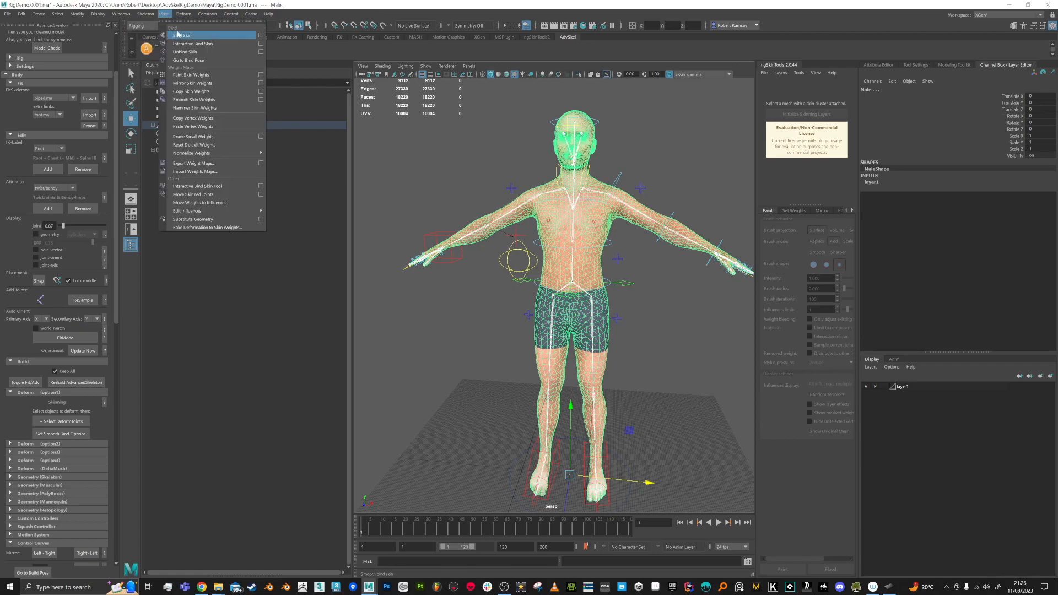
click(261, 35)
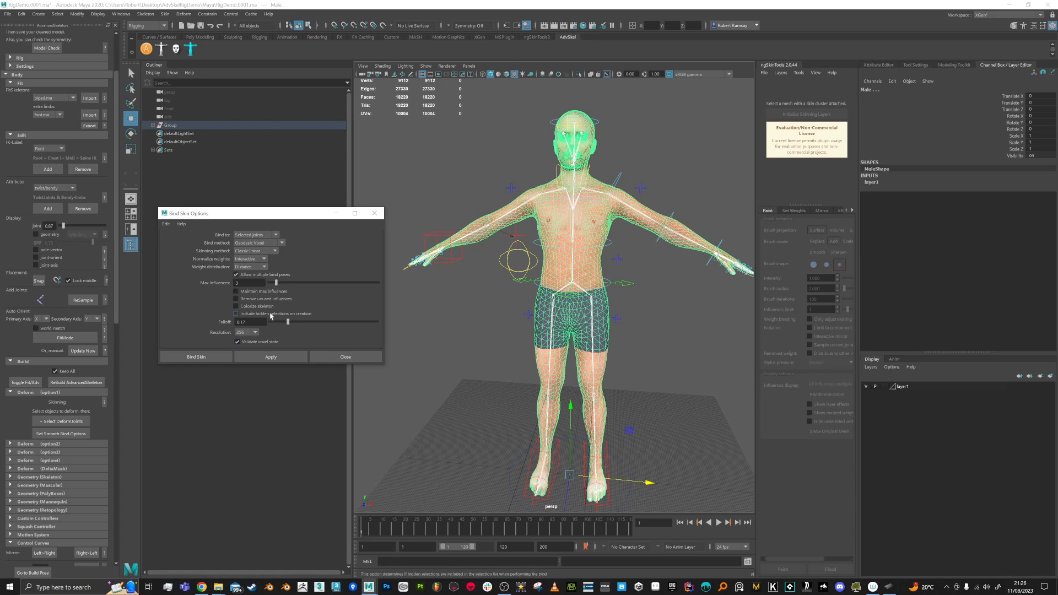
Step: Bind the Male mesh to the skeleton, then test-bend FKSpine1_M and undo
click(269, 358)
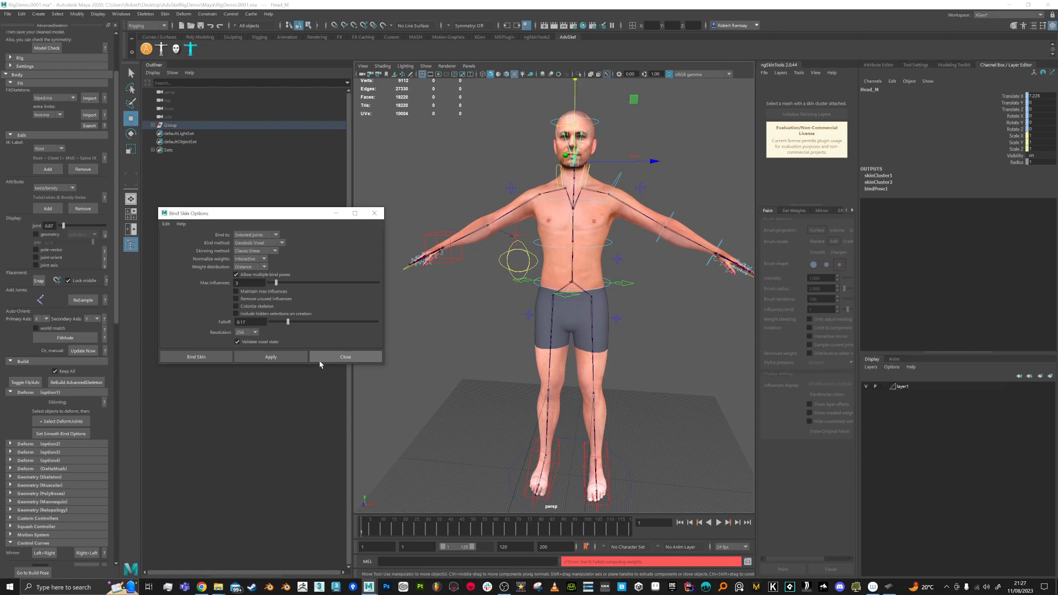
click(319, 358)
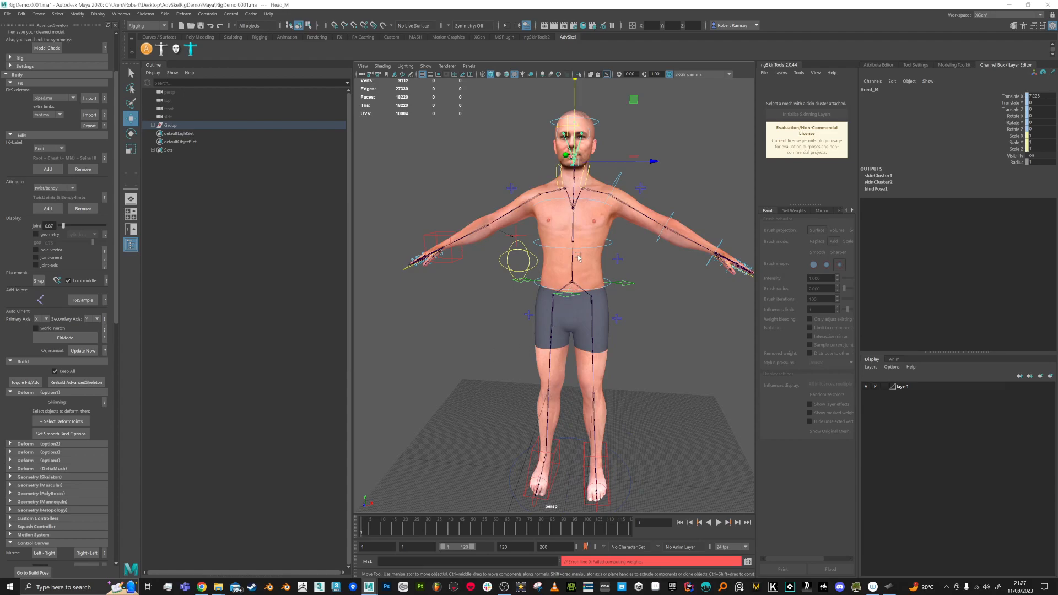
click(574, 274)
key(e)
mouse_move(611, 223)
mouse_down()
mouse_move(650, 216)
mouse_move(664, 232)
mouse_move(632, 244)
mouse_move(625, 227)
mouse_move(628, 276)
mouse_move(618, 232)
mouse_up()
key(ctrl+z)
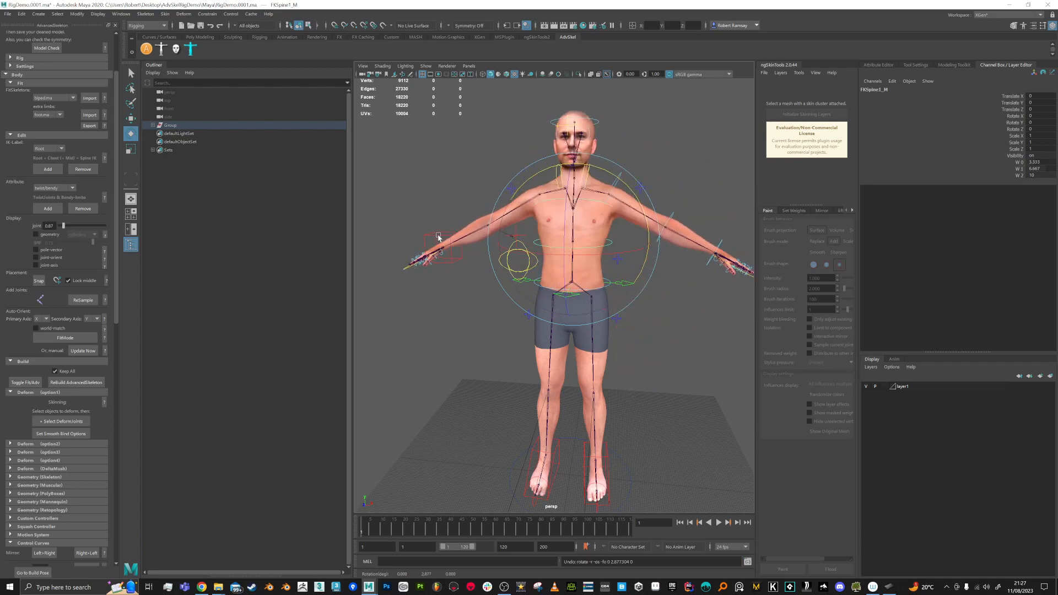
Step: Test-raise the right arm with FKShoulder_R to horizontal, then undo the rotation
click(479, 186)
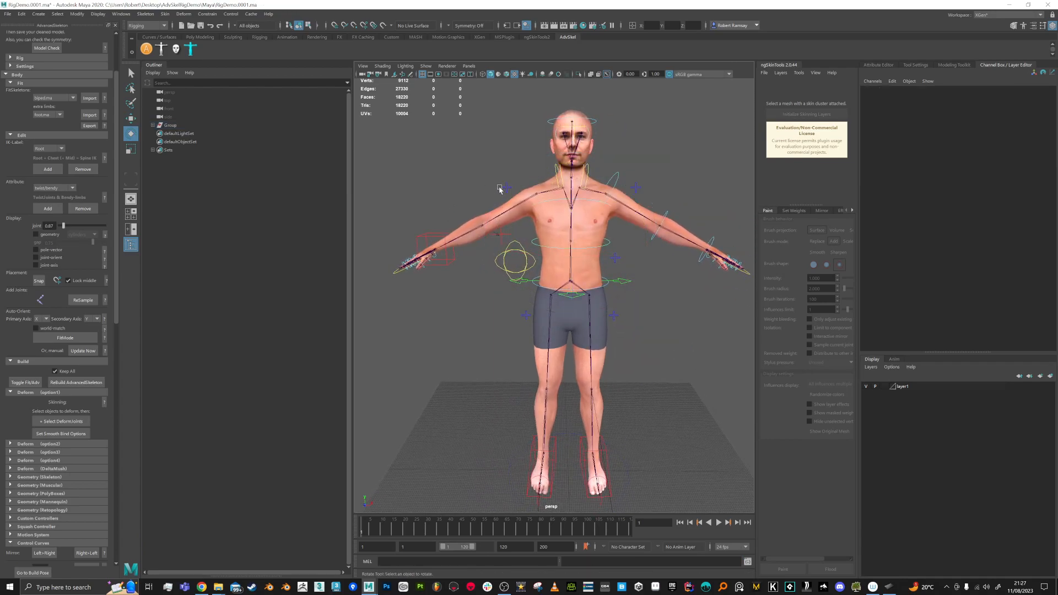
click(504, 188)
click(1031, 96)
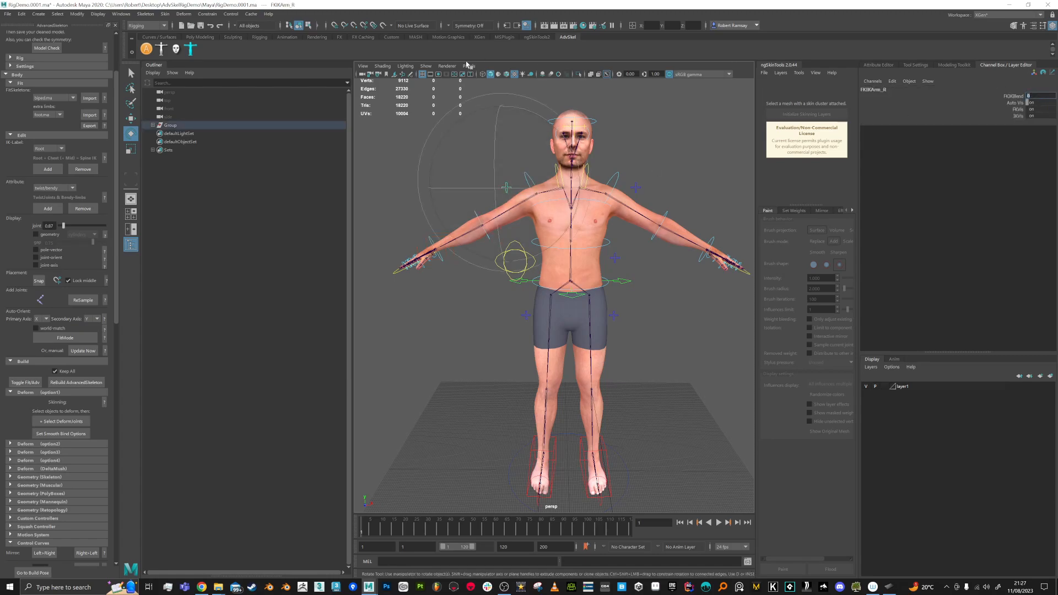
click(386, 153)
click(534, 178)
drag(540, 175, 454, 222)
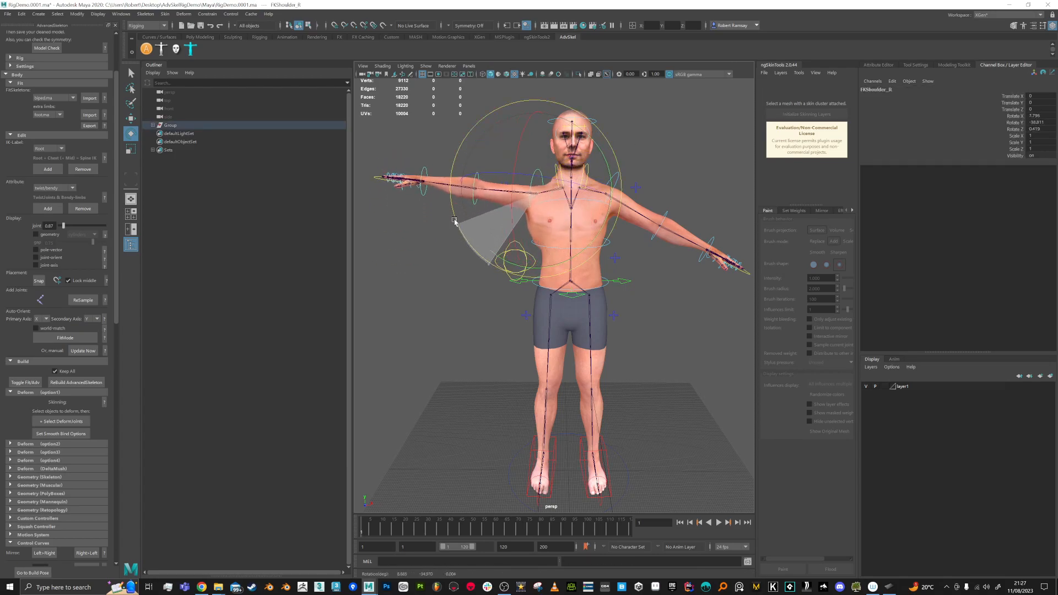
key(ctrl+z)
key(ctrl+z)
Step: Save the scene as the new version RigDemo.0002.ma
alt+middle_drag(637, 262, 625, 262)
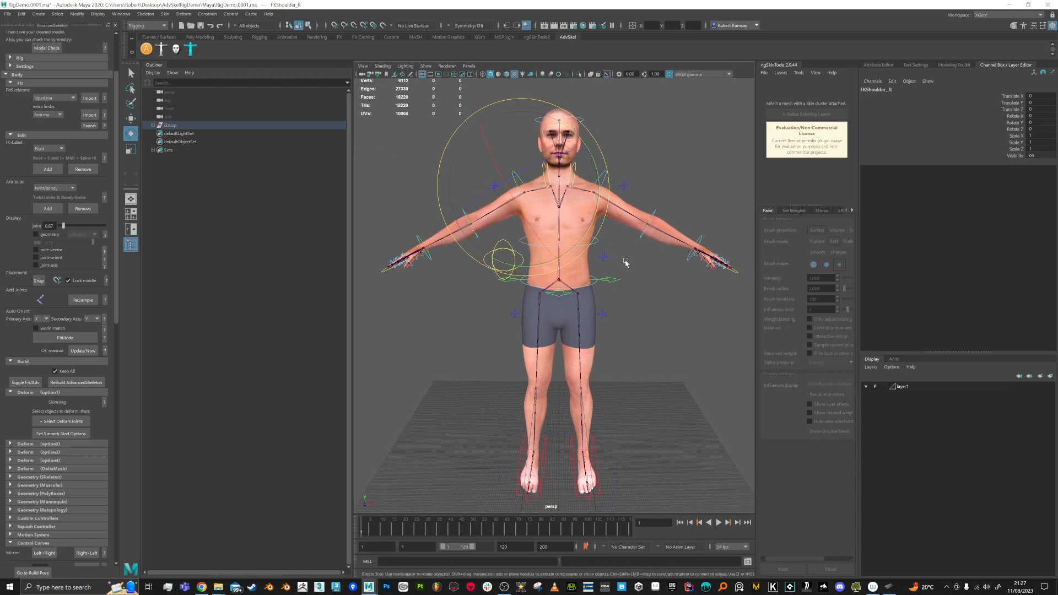
key(ctrl+alt+s)
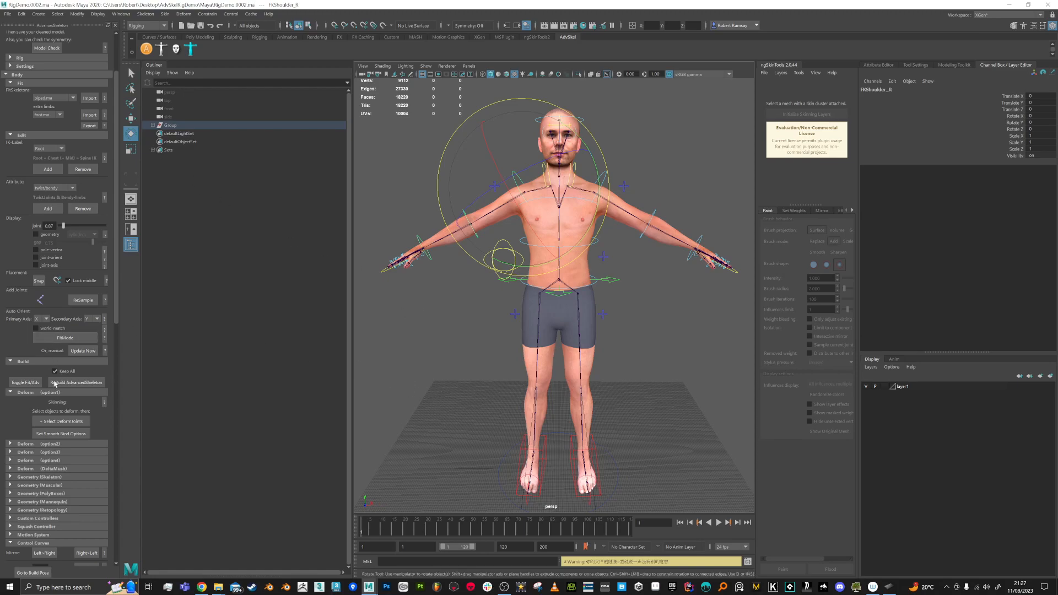
drag(115, 320, 135, 545)
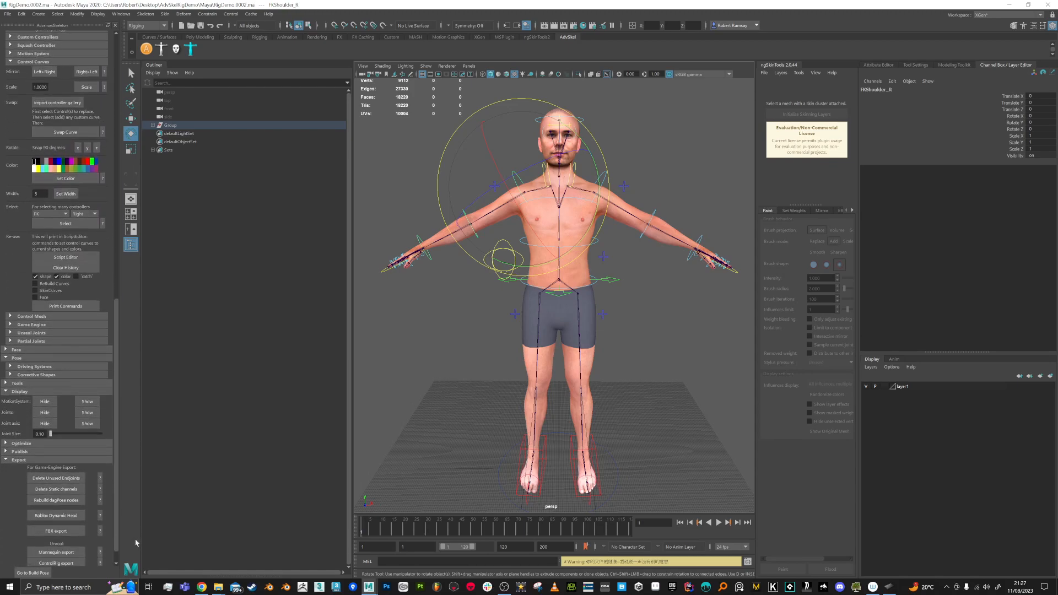
Step: Toggle the MotionSystem control curves and the skeleton joints off and back on
click(50, 403)
click(87, 401)
click(44, 412)
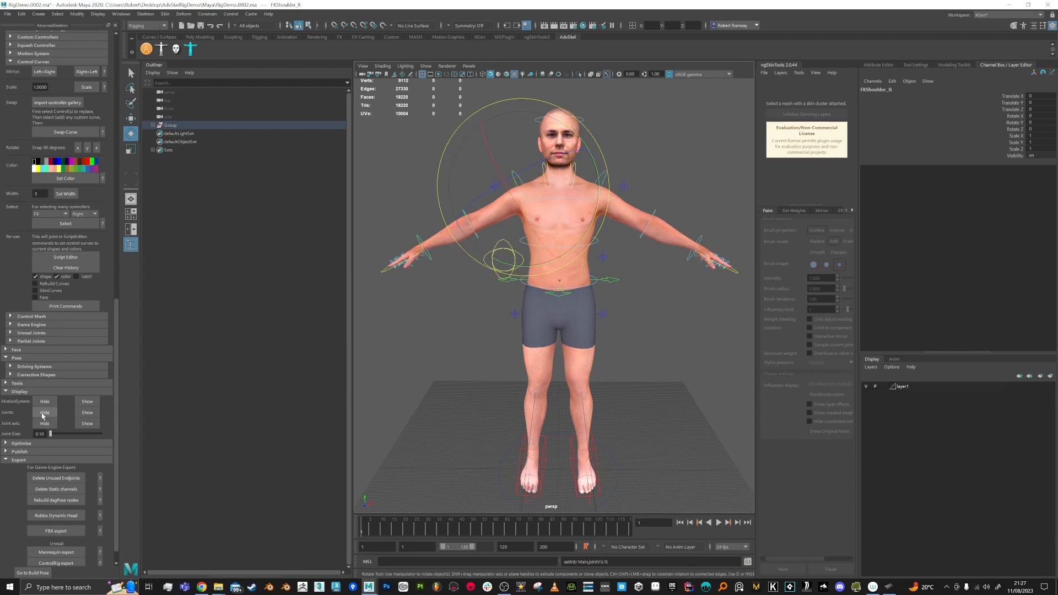
click(87, 413)
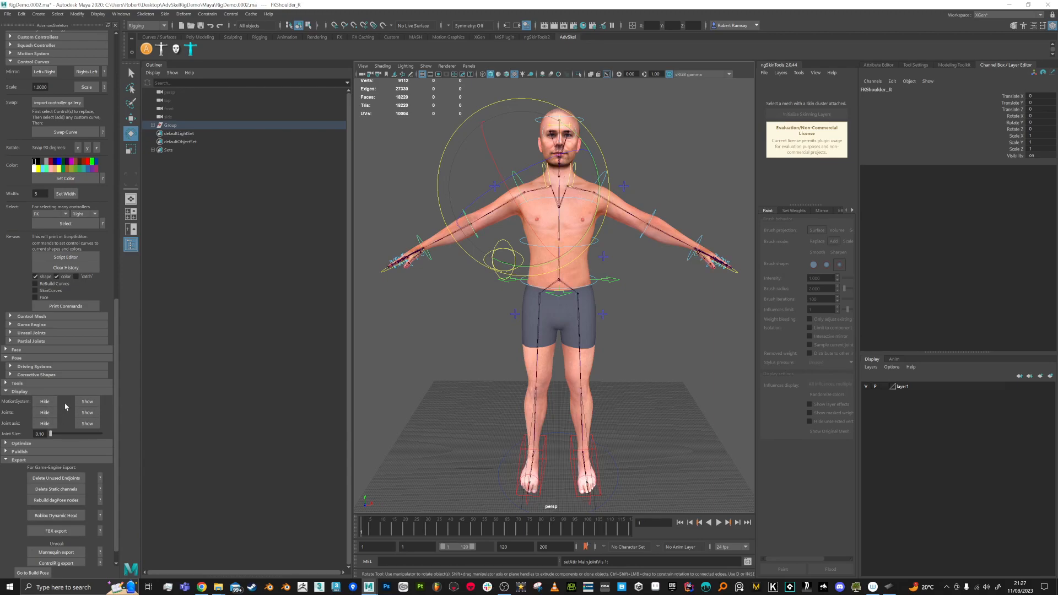
Step: Set layer1 to Reference display and hide the skeleton joints
click(885, 386)
click(884, 386)
alt+middle_drag(672, 308, 675, 313)
alt+right_drag(675, 315, 681, 316)
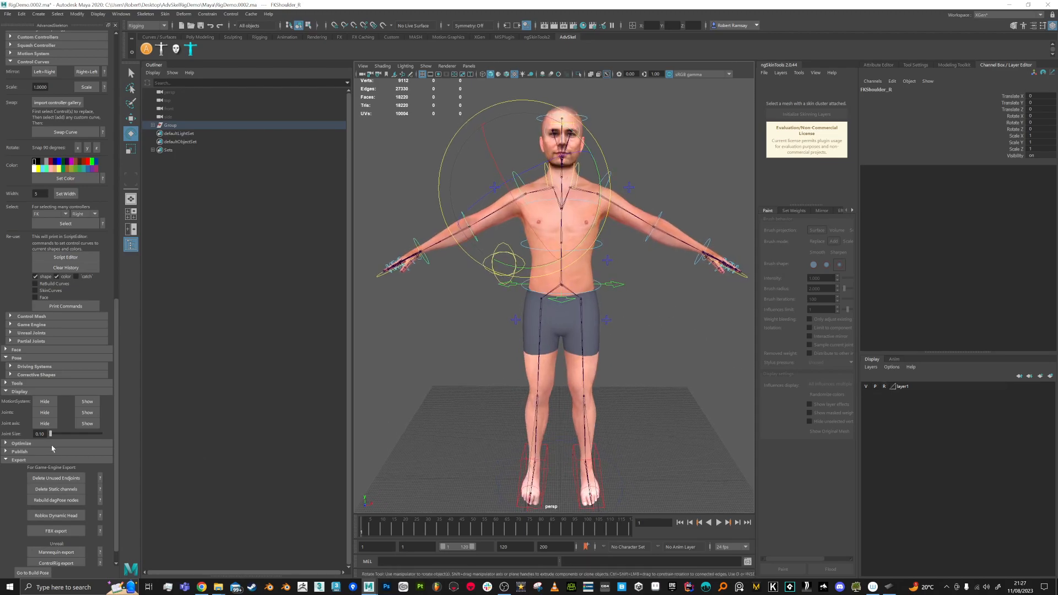
click(45, 413)
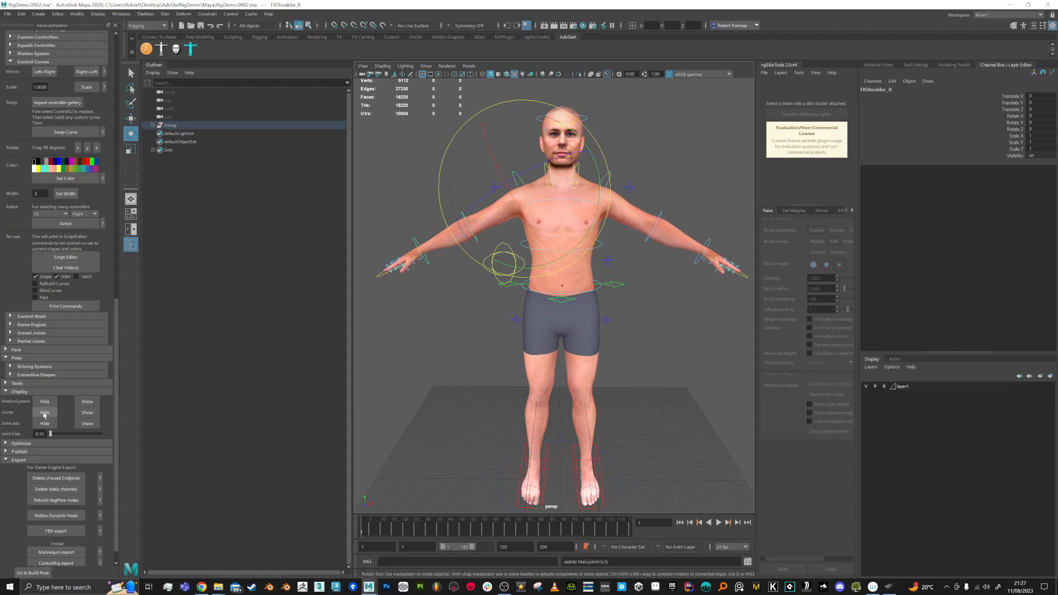
Step: Key all rig controls at frame 1, then move to frame 20
alt+drag(594, 317, 661, 265)
scroll(389, 226, down, 3)
mouse_move(402, 152)
mouse_down()
mouse_move(747, 480)
mouse_move(716, 468)
mouse_up()
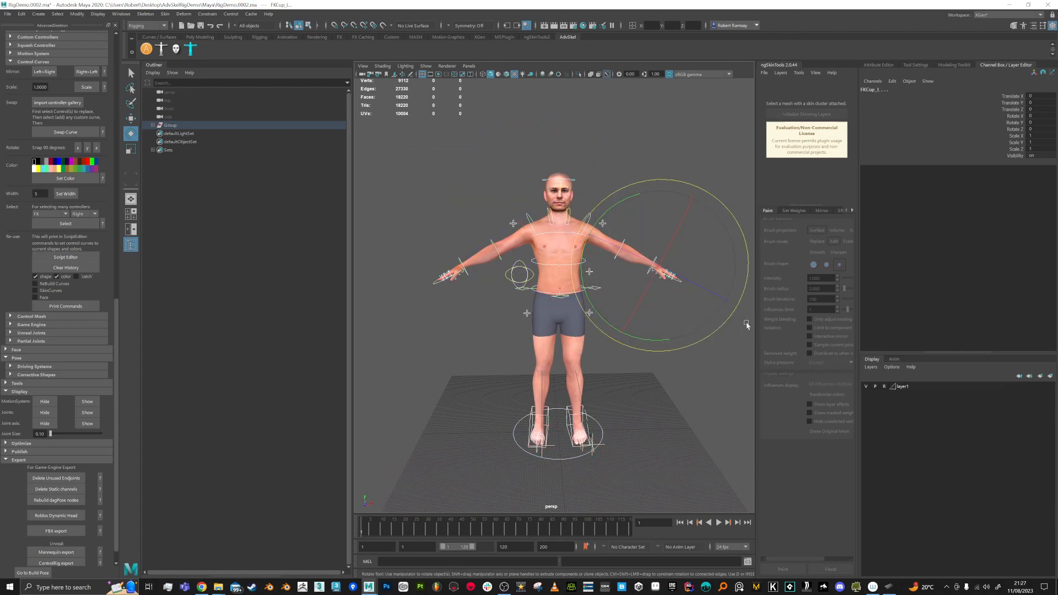
click(884, 386)
key(s)
drag(363, 532, 404, 530)
Step: Raise the right arm using FKShoulder_R, then rotate FKScapula_R upward
scroll(455, 340, up, 2)
scroll(465, 332, up, 2)
click(469, 328)
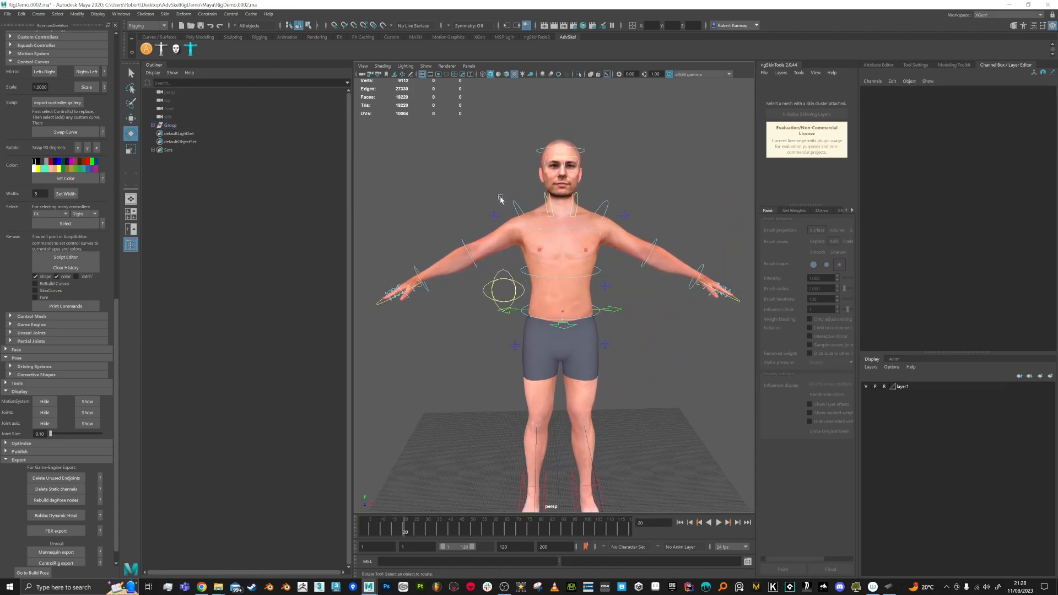
click(517, 207)
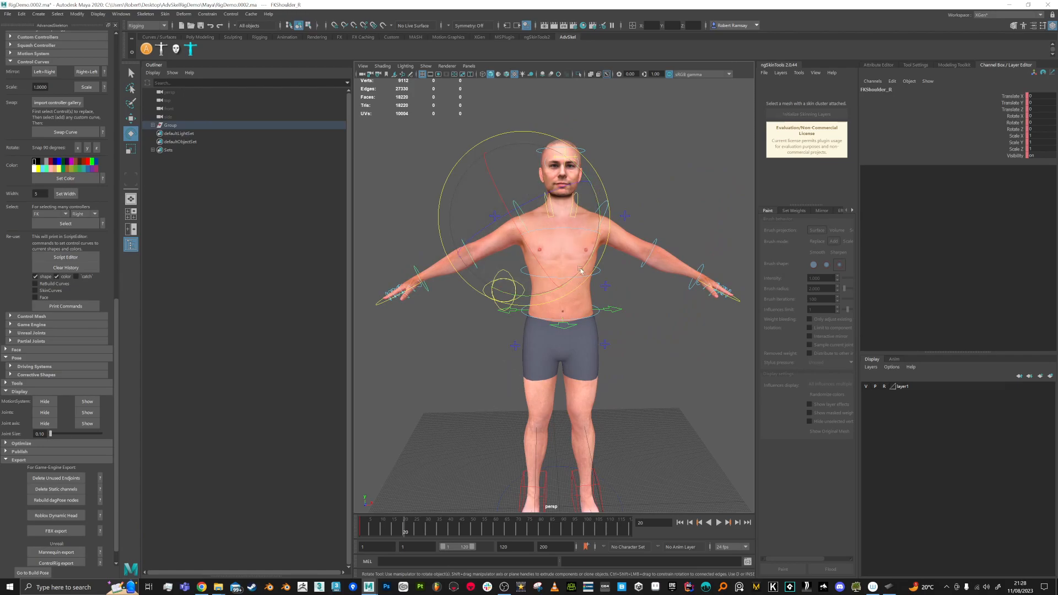
drag(589, 258, 583, 334)
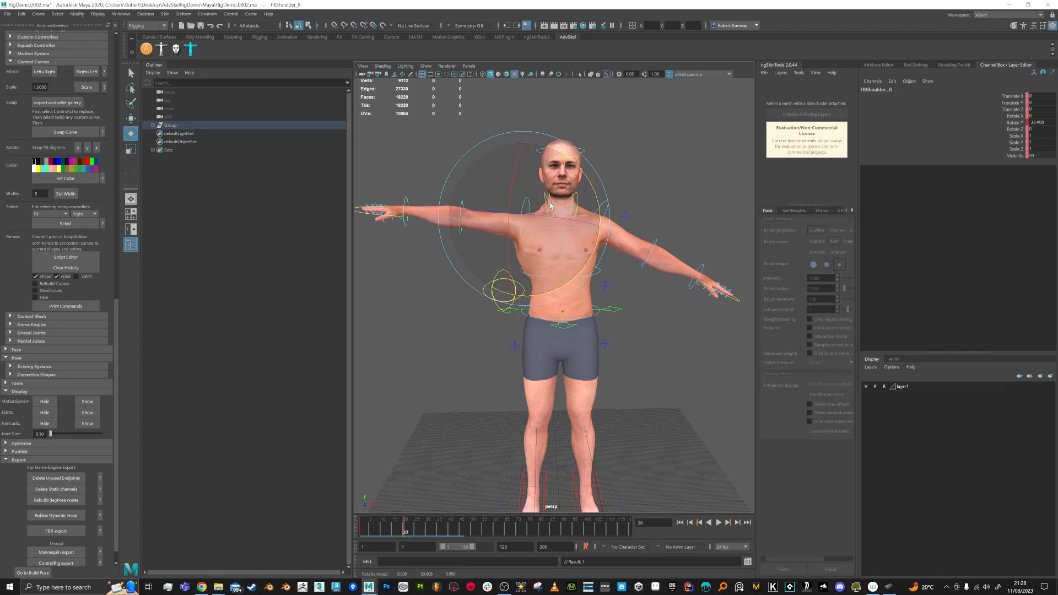
click(580, 183)
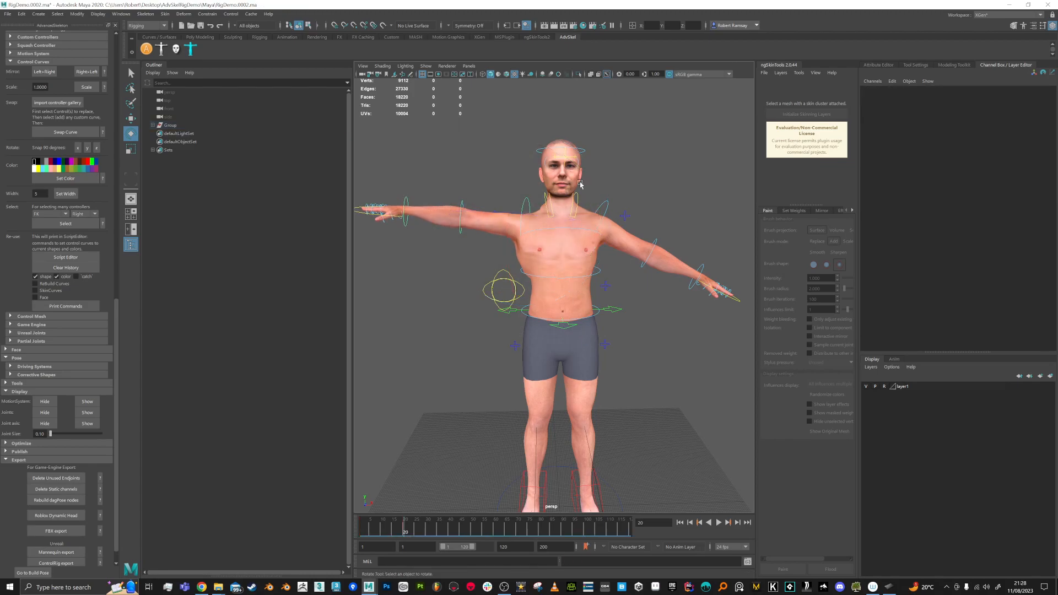
click(549, 198)
drag(624, 231, 622, 246)
Step: Clear the selection, return to frame 1, and turn off layer1's reference mode
alt+drag(655, 314, 661, 313)
key(q)
click(443, 286)
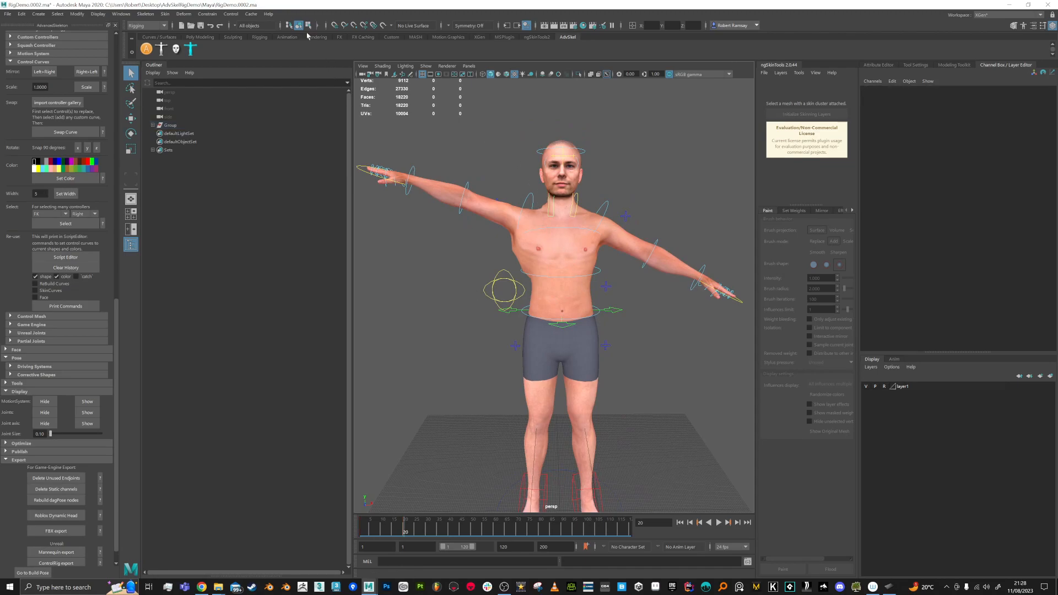
mouse_move(405, 532)
mouse_down()
mouse_move(362, 533)
mouse_move(405, 533)
mouse_up()
click(883, 386)
Step: Select the Male mesh and initialize ngSkinTools skinning layers, creating the Base weights layer
click(552, 250)
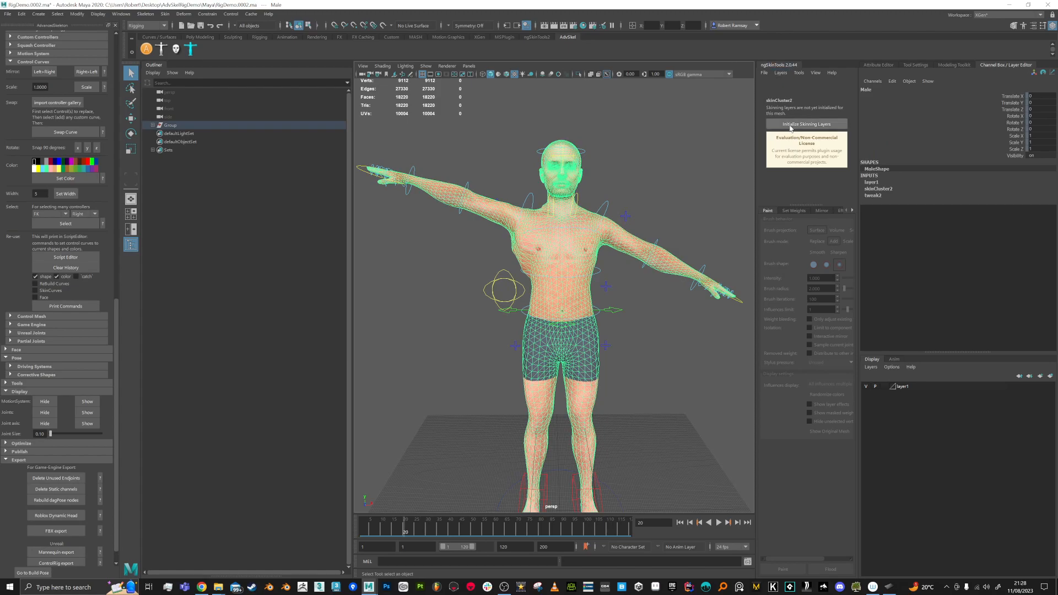
click(536, 37)
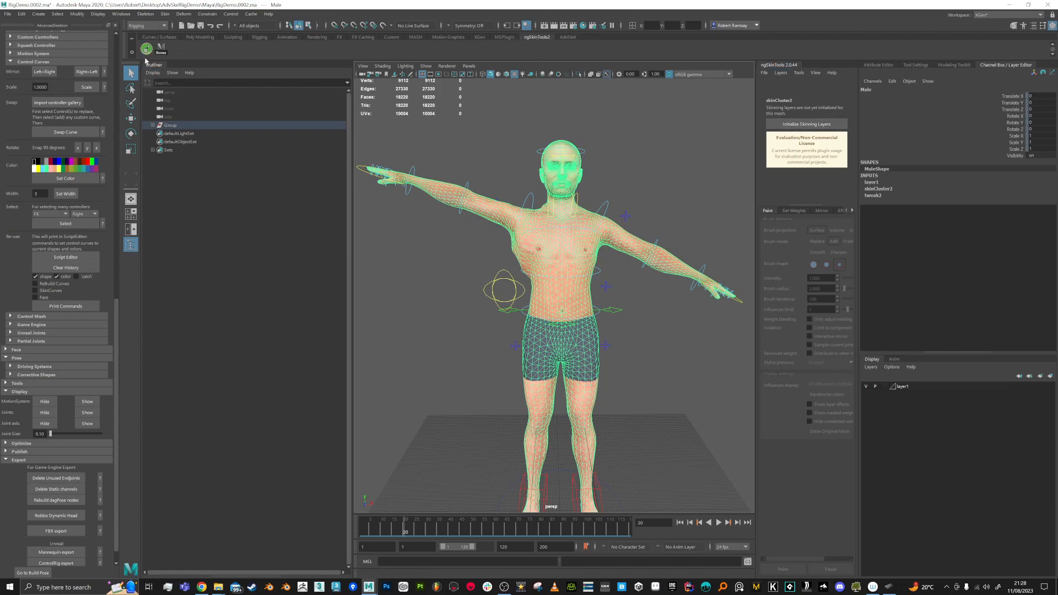
click(568, 37)
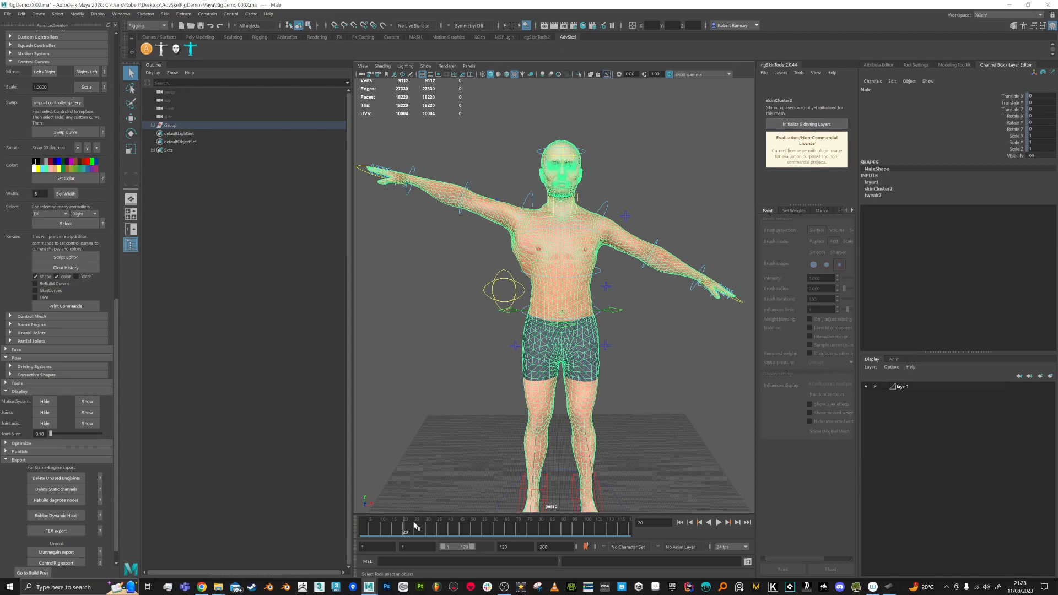
drag(407, 528, 358, 529)
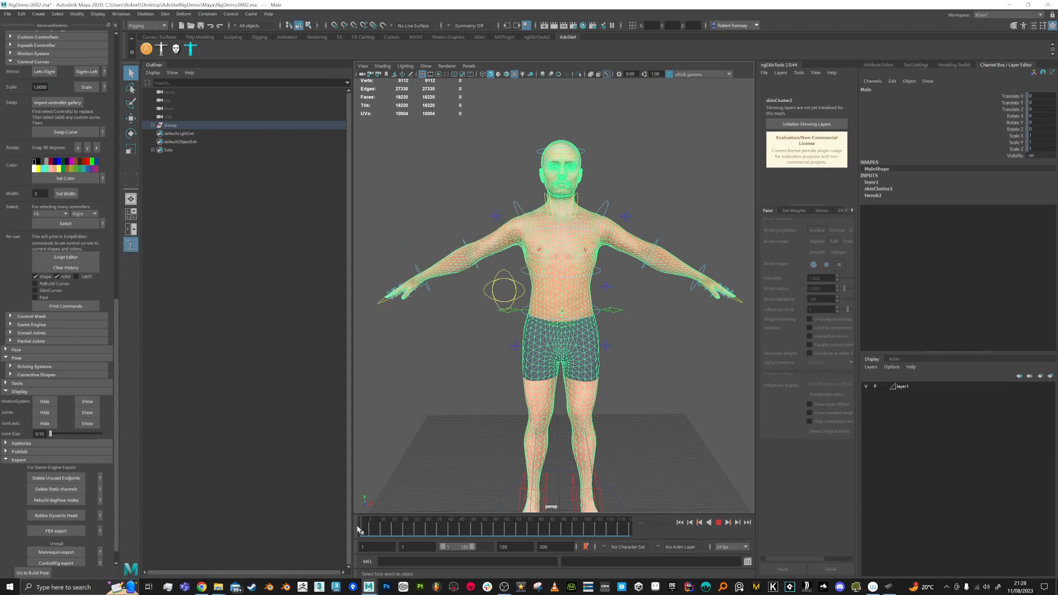
click(796, 125)
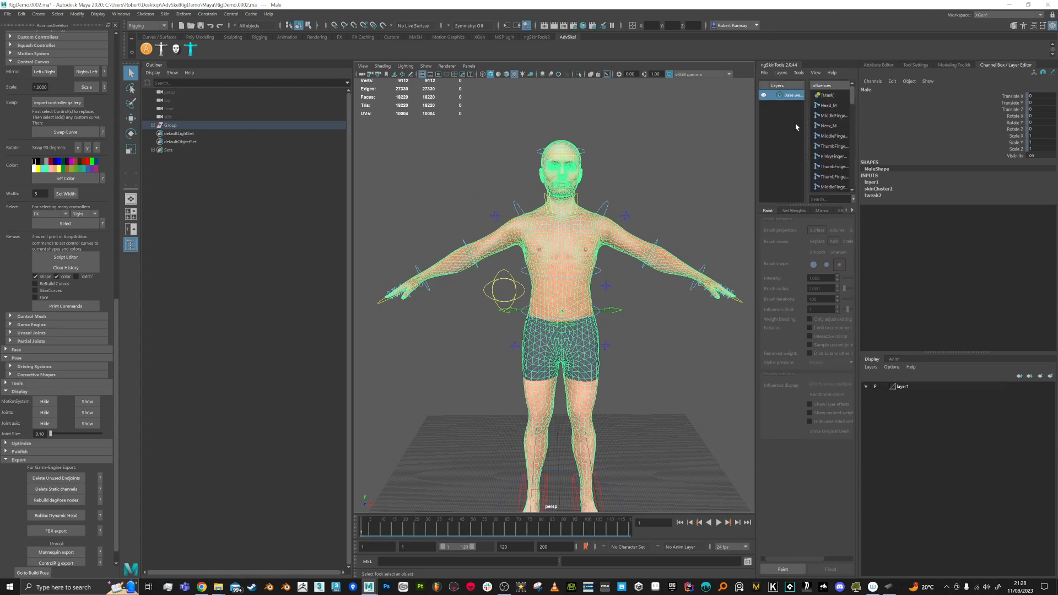
Step: Go to frame 20 for the T-pose and enlarge the ngSkinTools influences panel
drag(373, 524, 406, 527)
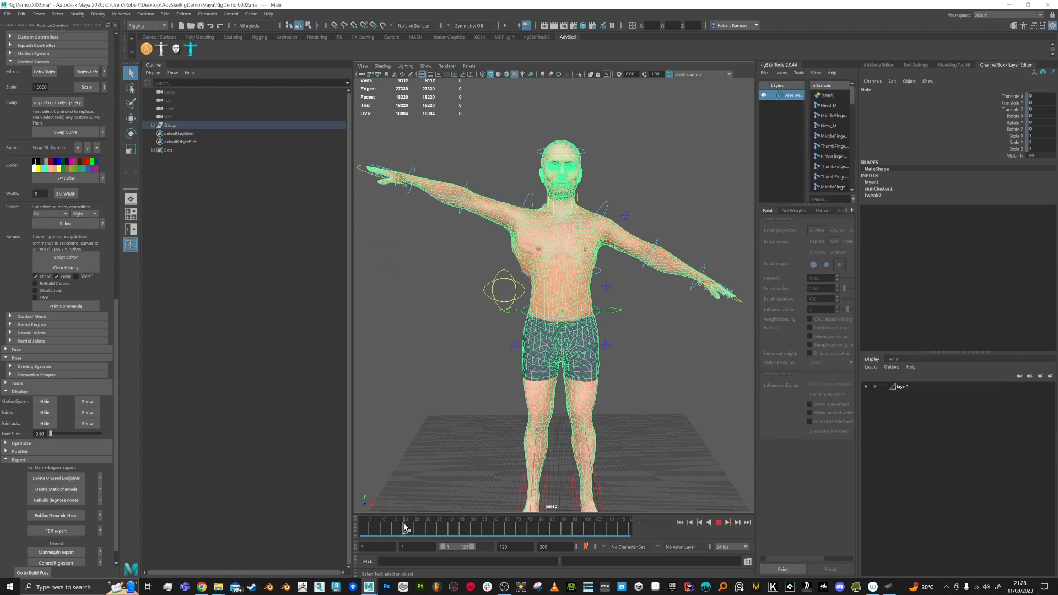
alt+drag(444, 352, 481, 165)
alt+right_drag(481, 166, 489, 179)
alt+middle_drag(489, 179, 492, 190)
alt+drag(492, 193, 578, 213)
drag(829, 204, 837, 313)
drag(858, 278, 986, 279)
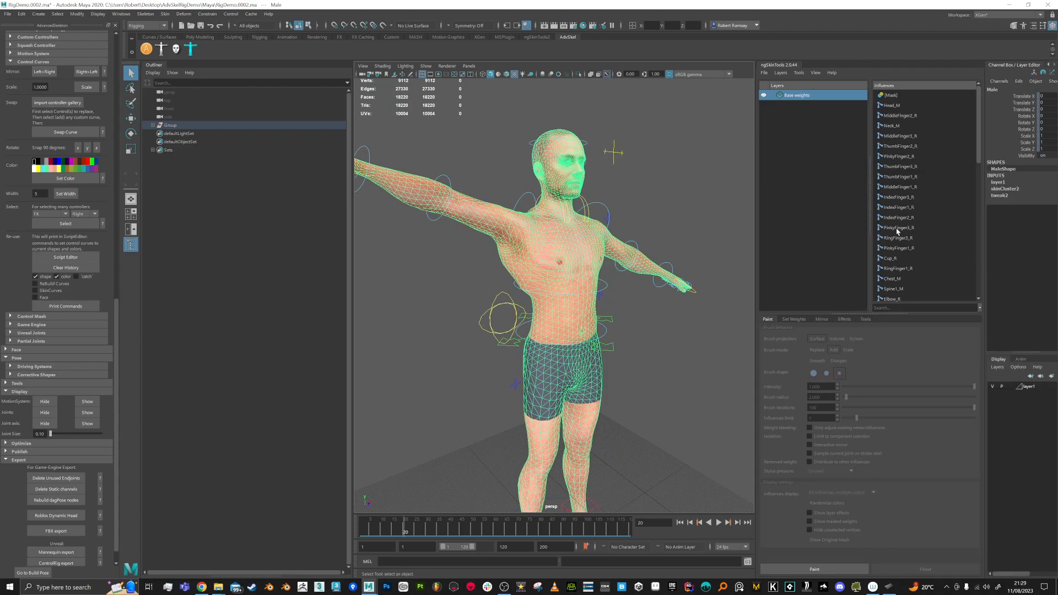
alt+drag(668, 241, 711, 248)
Step: Filter the influences by 'should', choose Shoulder_R, and enter Paint mode
click(903, 308)
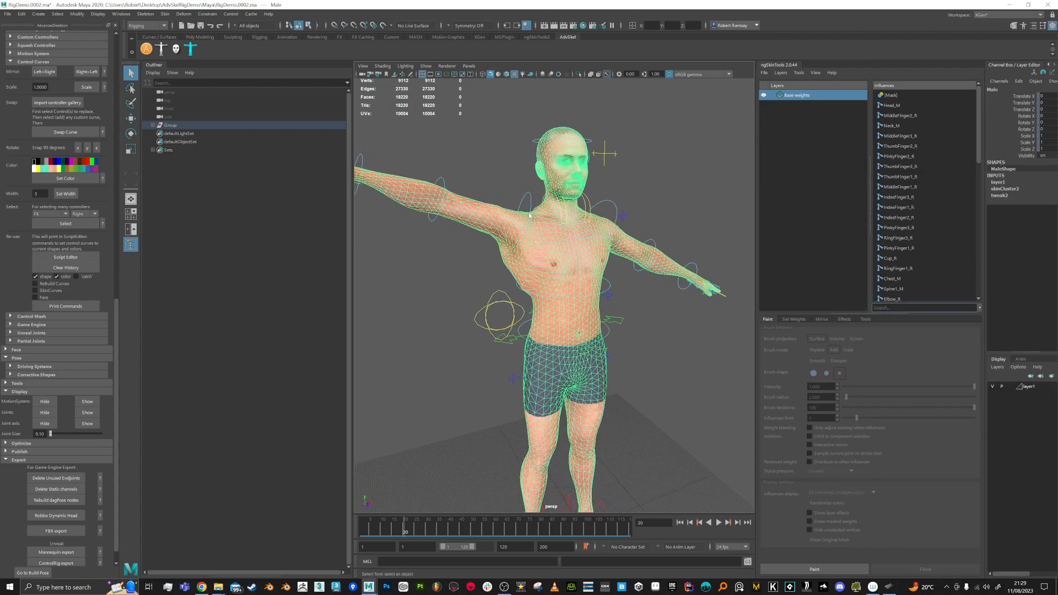
mouse_move(524, 218)
alt+mouse_down()
mouse_move(539, 211)
mouse_move(531, 225)
alt+mouse_up()
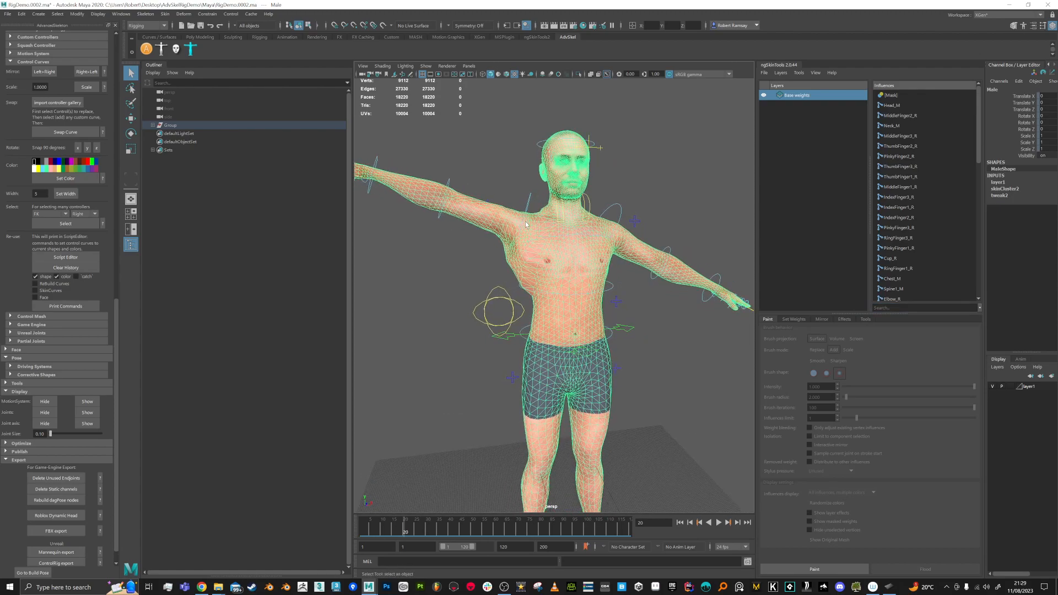
alt+drag(445, 200, 484, 220)
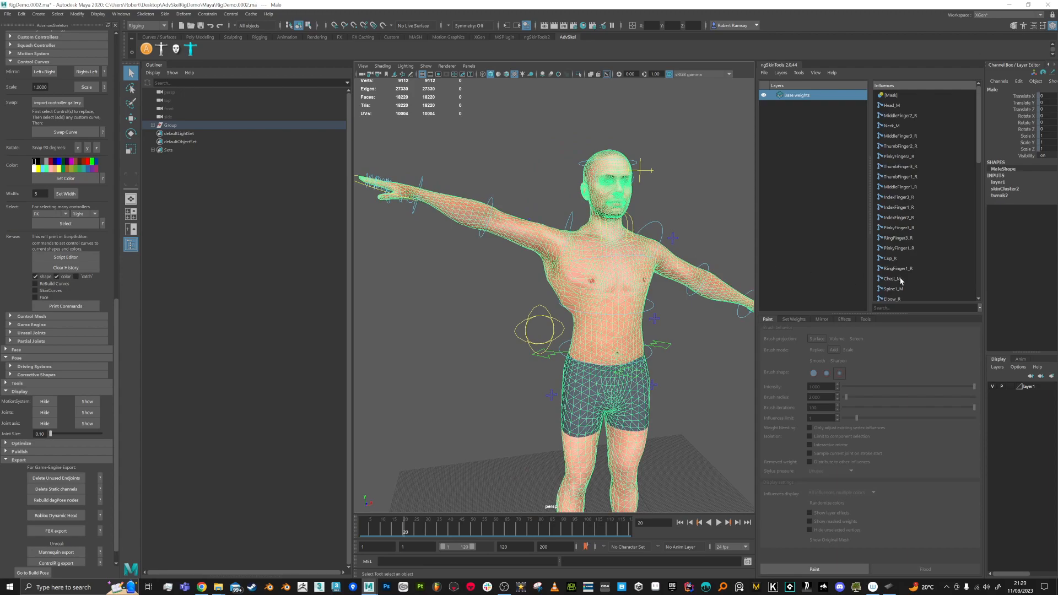
click(914, 308)
text(shou)
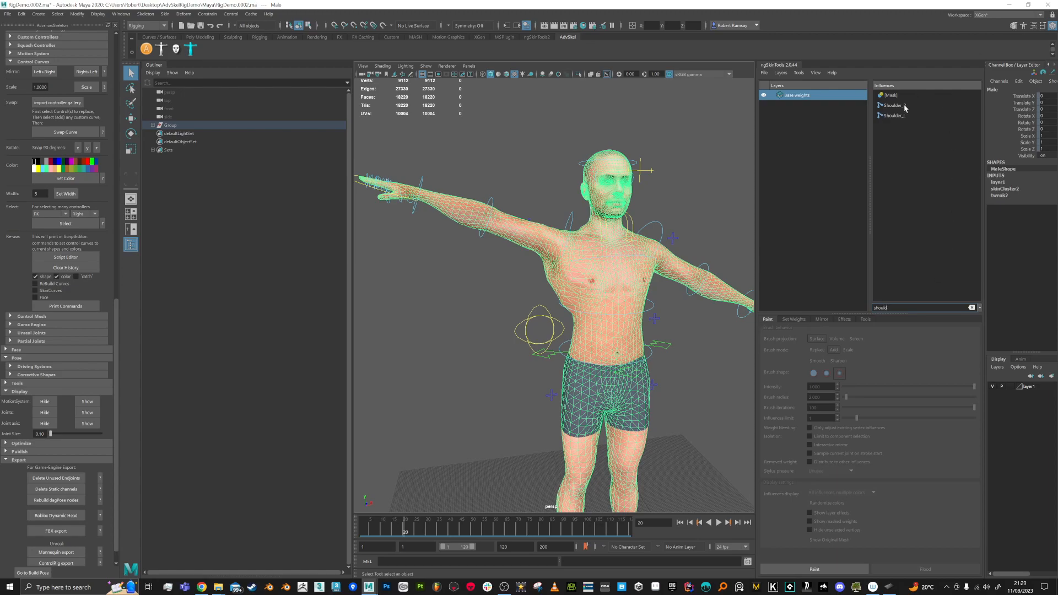
text(ld)
click(893, 105)
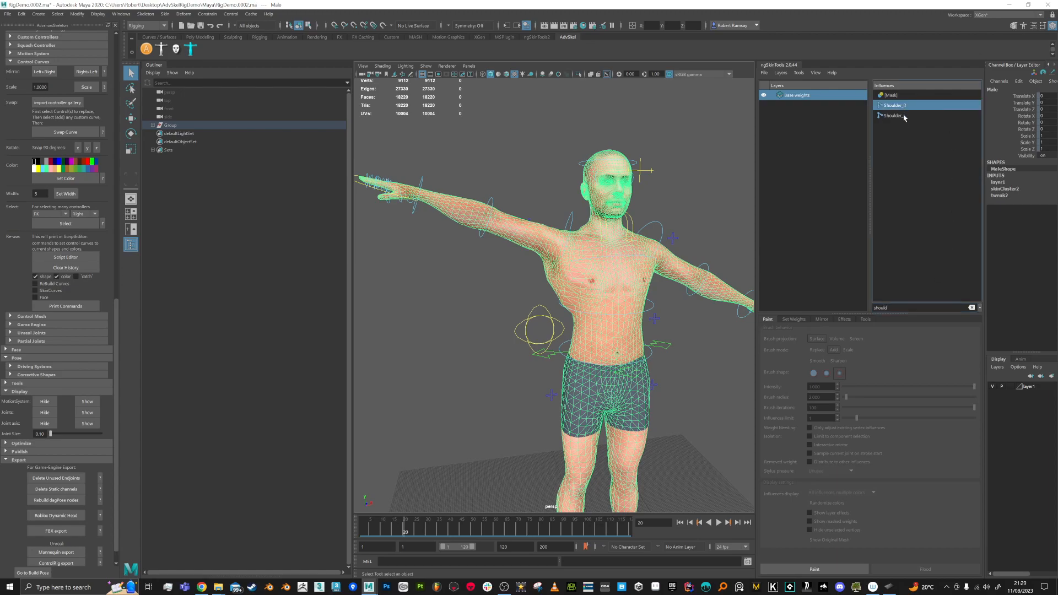
click(824, 571)
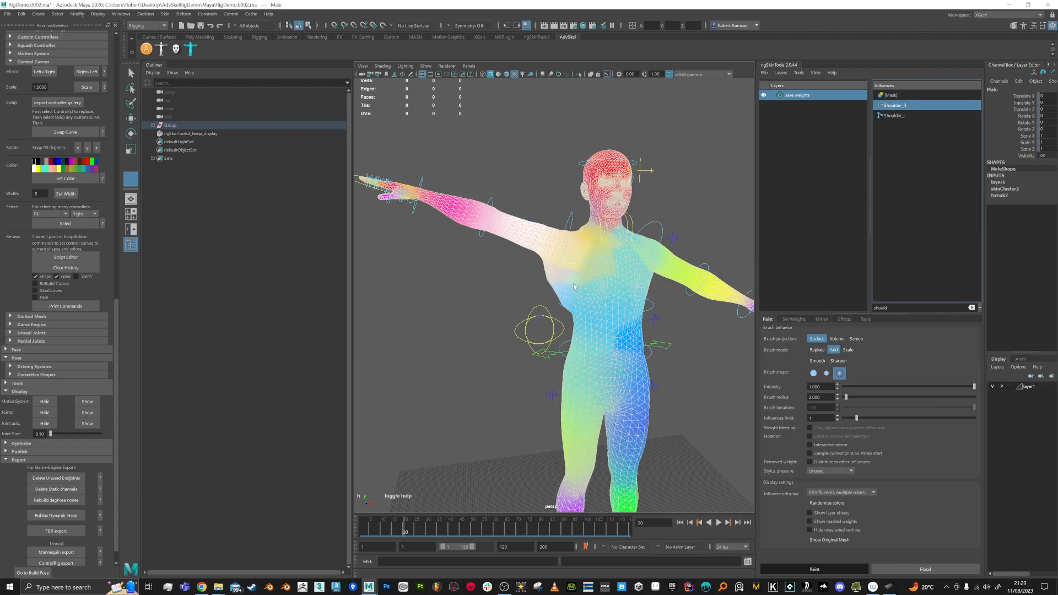
Step: Display only the current influence's weights in greyscale on the mesh
click(871, 493)
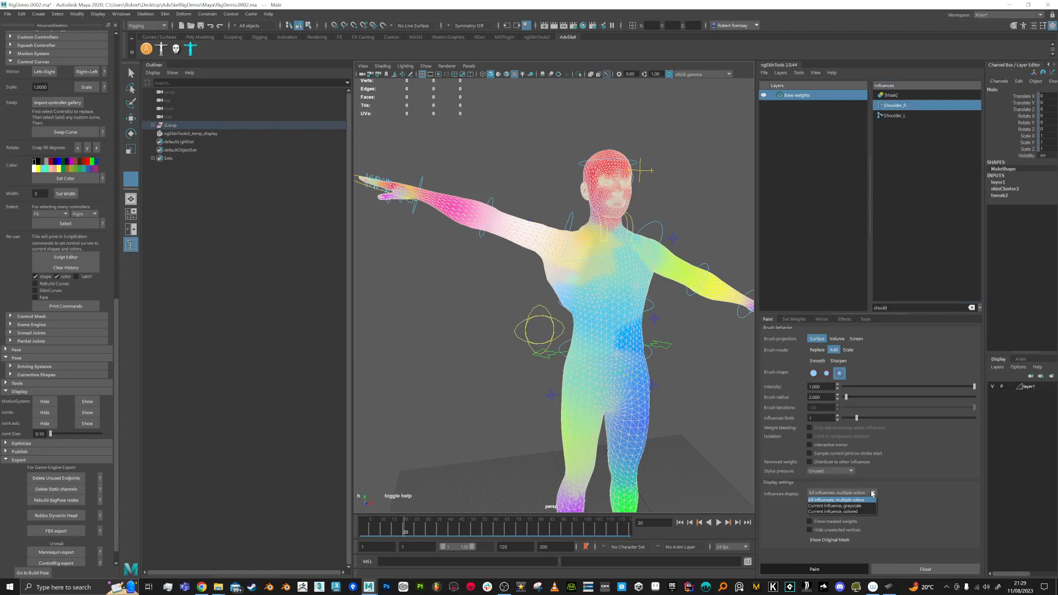
click(849, 506)
mouse_move(486, 268)
alt+mouse_down()
mouse_move(478, 256)
mouse_move(508, 274)
mouse_move(487, 267)
alt+mouse_up()
alt+right_drag(486, 267, 495, 292)
alt+drag(496, 292, 537, 279)
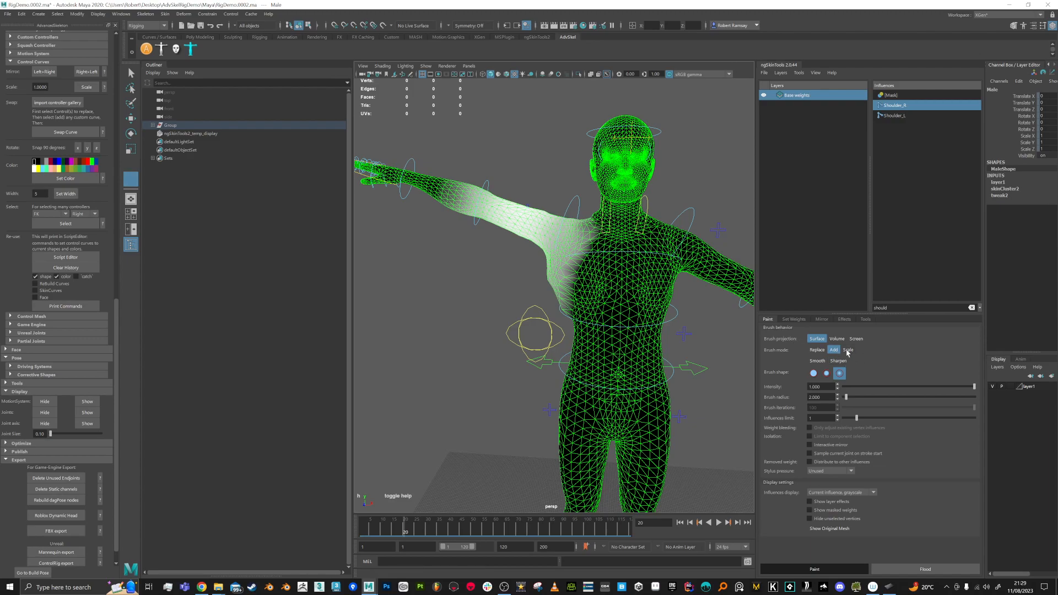
Step: Try whole-mesh Smooth and Sharpen floods on Shoulder_R, undoing each
click(818, 362)
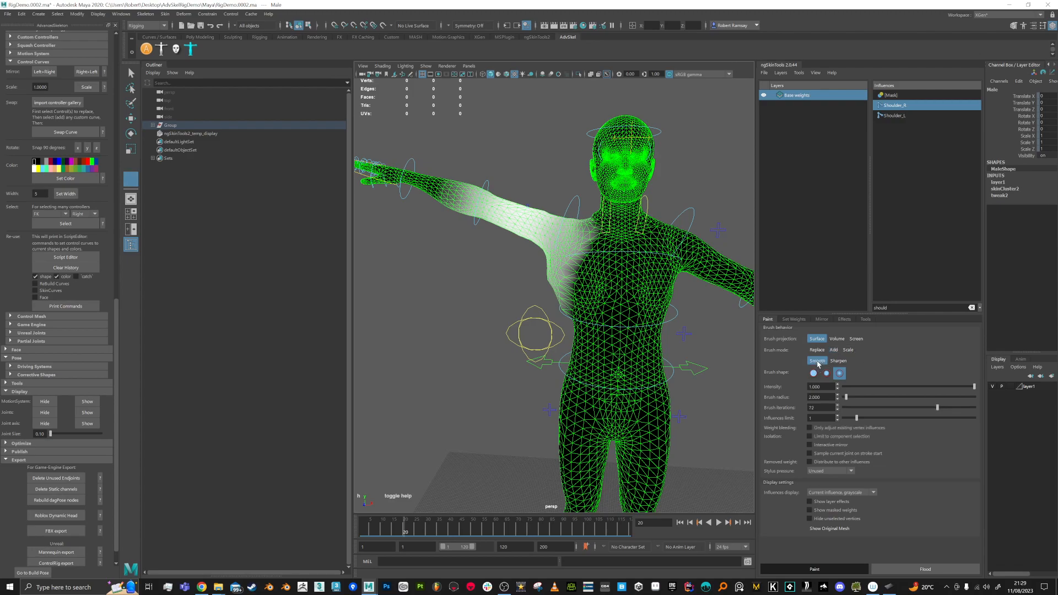
click(925, 570)
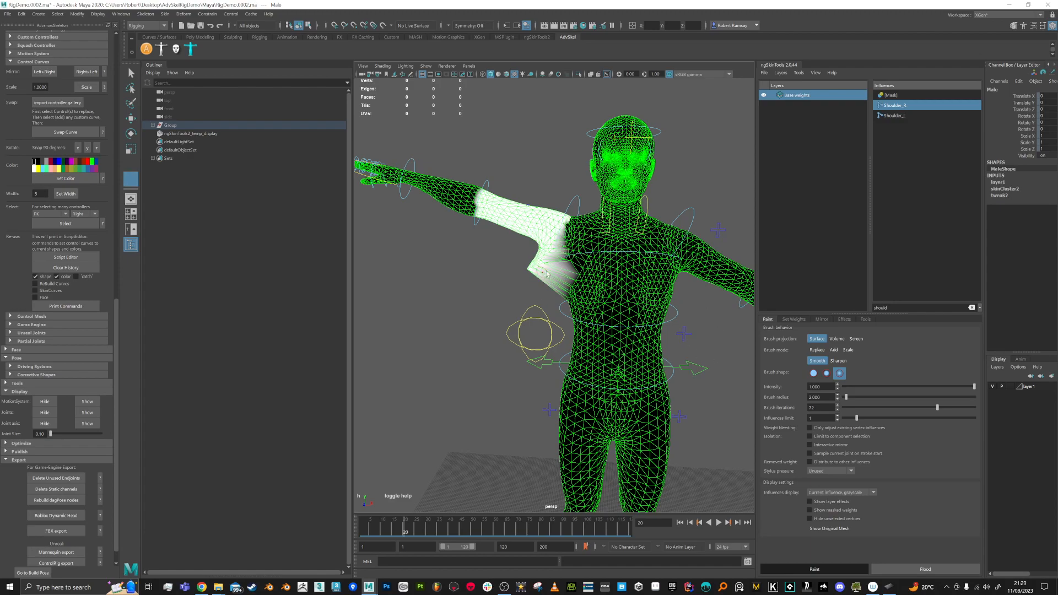
key(ctrl+z)
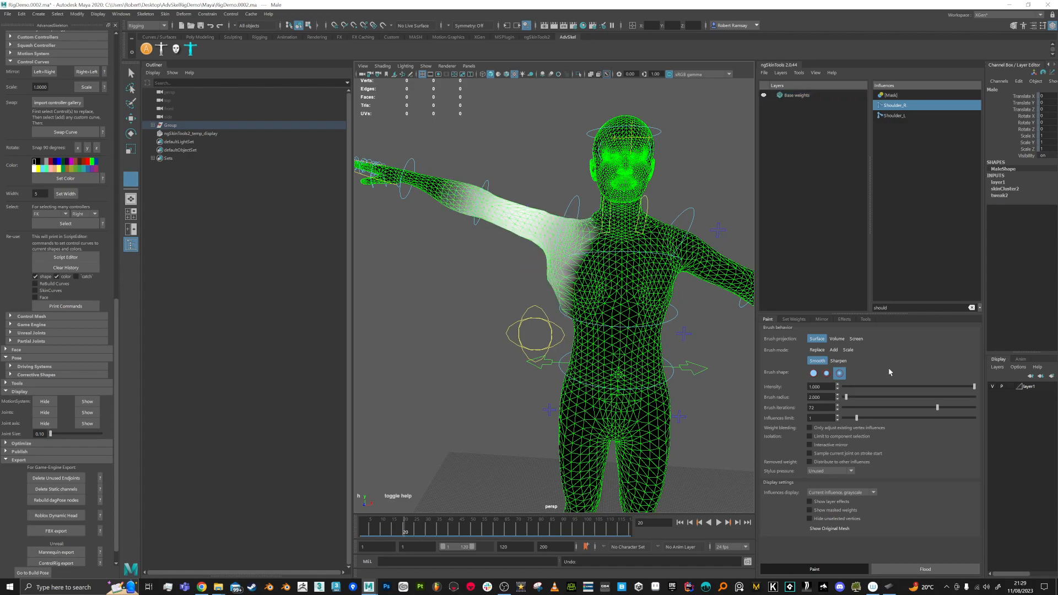
click(838, 361)
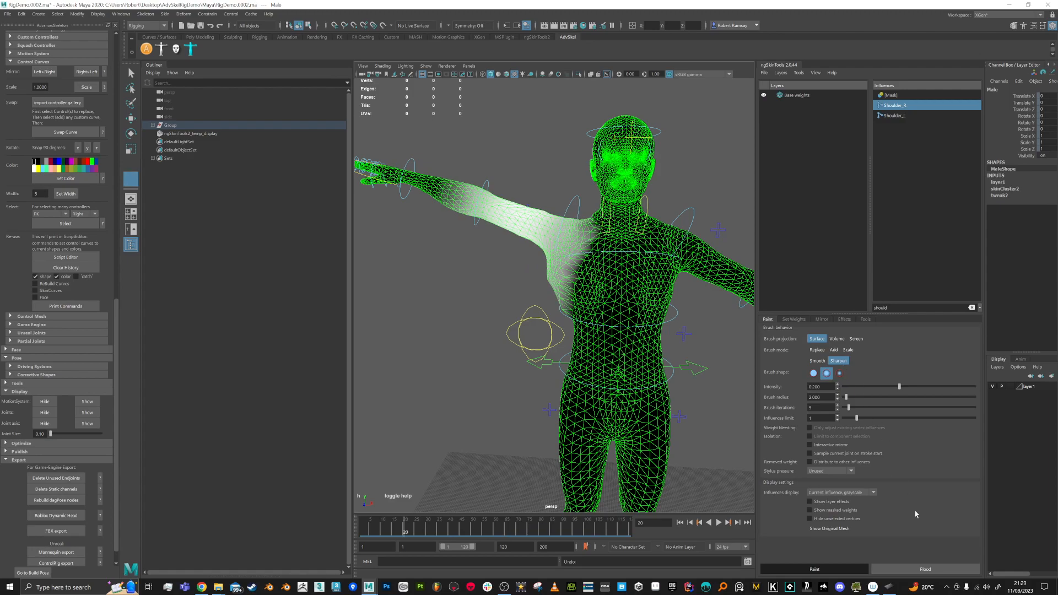
click(923, 569)
key(ctrl+z)
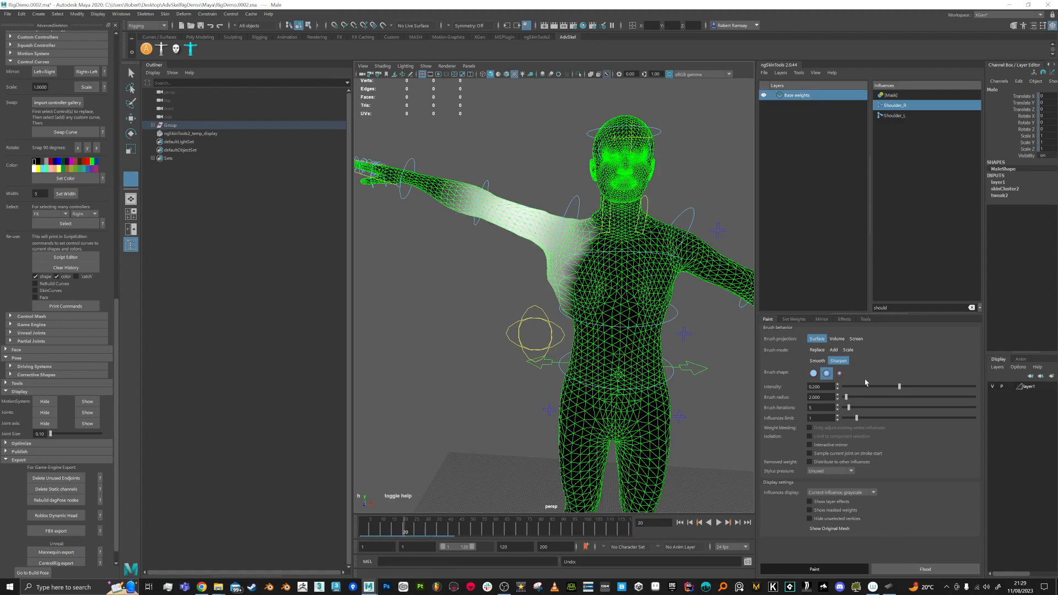
Step: Try an Add flood and undo it, then set the brush to Smooth mode
click(834, 349)
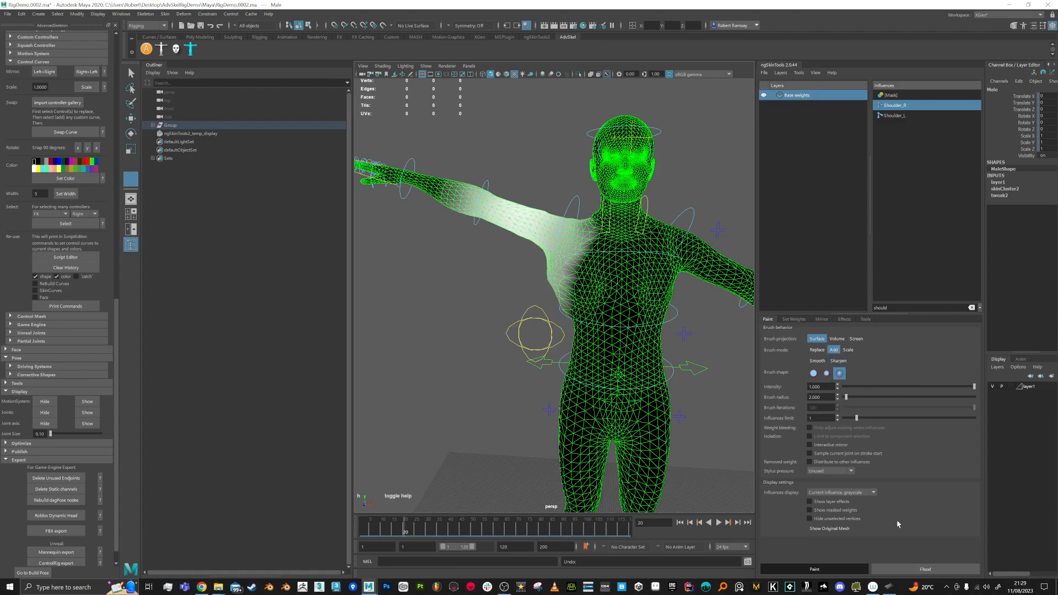
click(906, 569)
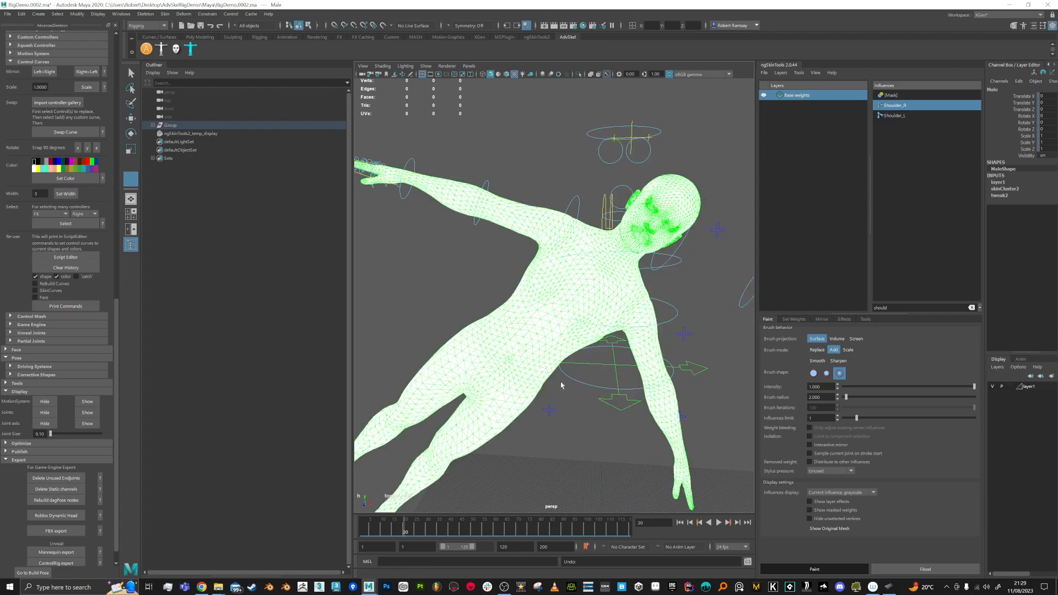
key(ctrl+z)
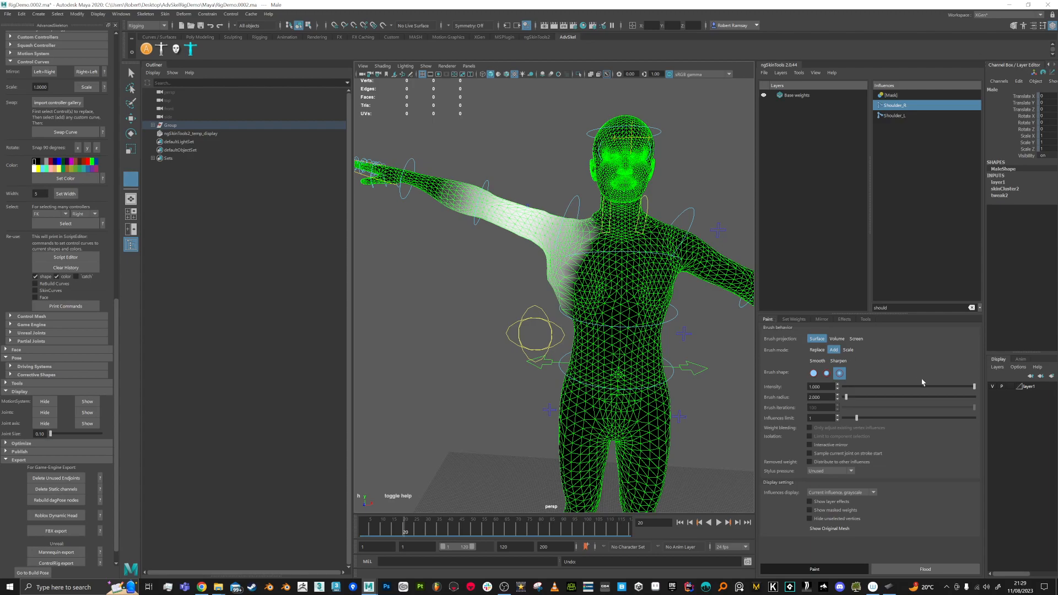
scroll(528, 272, up, 2)
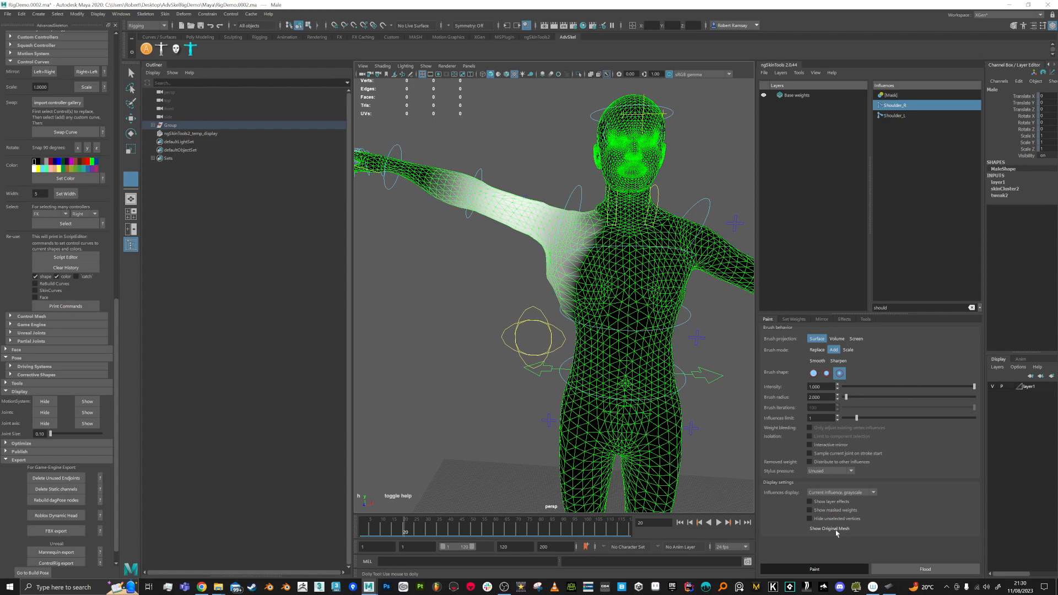
click(818, 360)
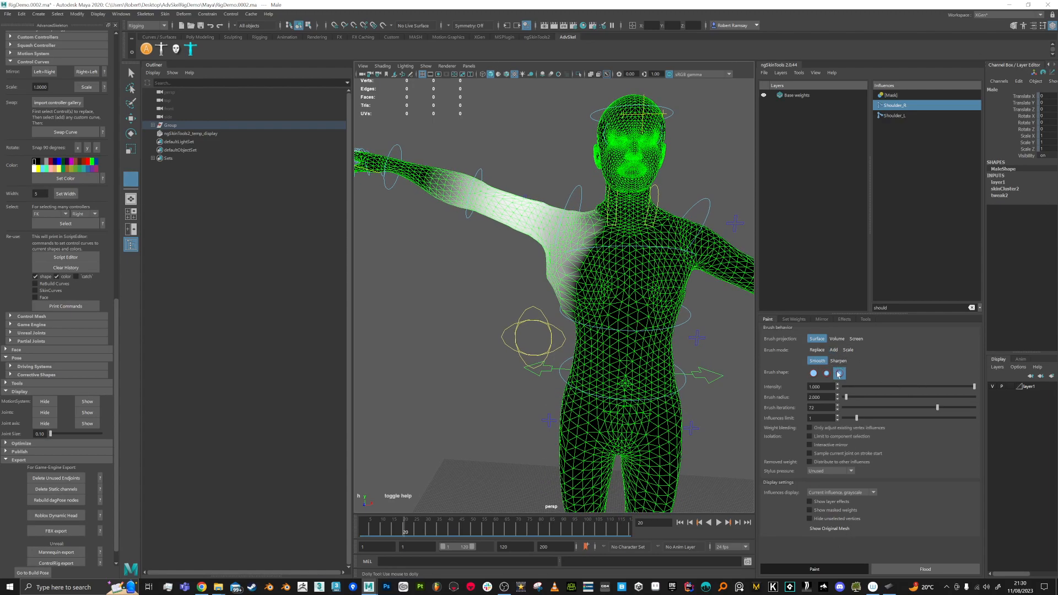
click(892, 308)
Step: Filter the influences to 'should che', pick Chest_M, and view its chest weights
text(chest)
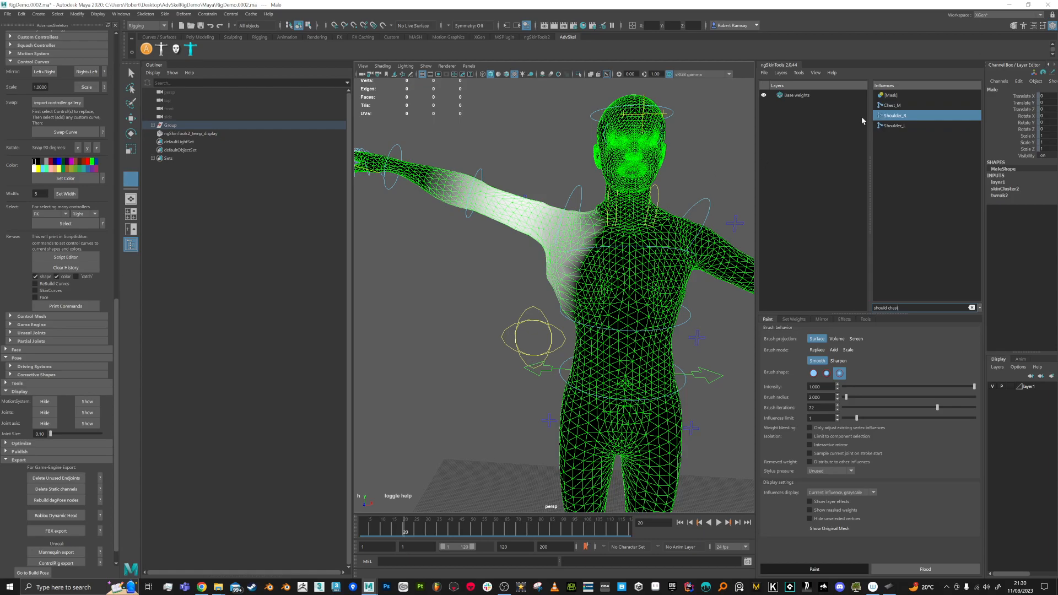
click(894, 106)
alt+drag(556, 282, 577, 284)
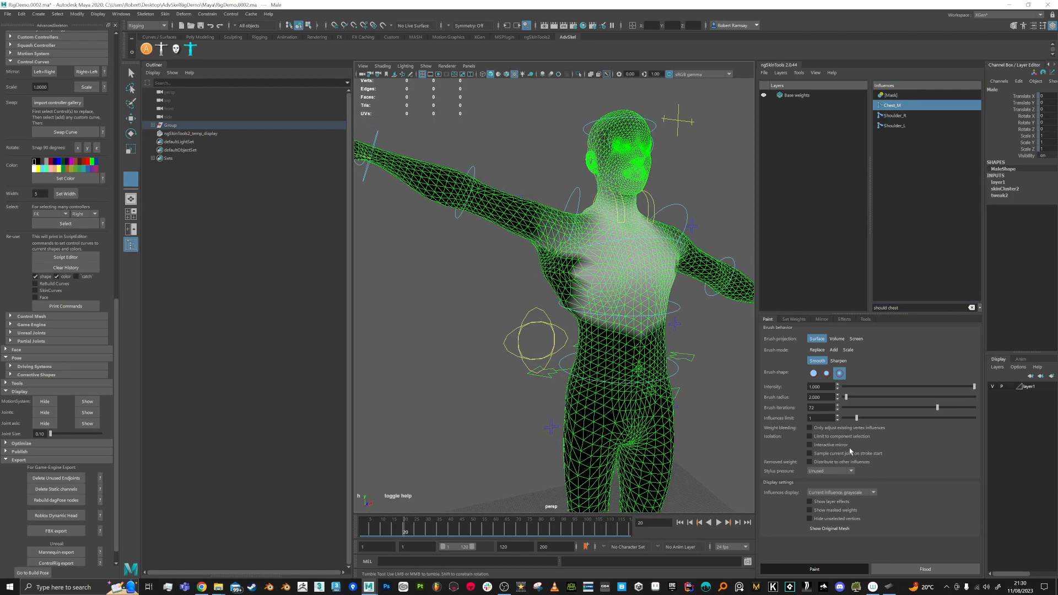
Step: Set the brush to Add at intensity 0.036, testing one armpit stroke and undoing it
click(833, 350)
drag(859, 388, 857, 389)
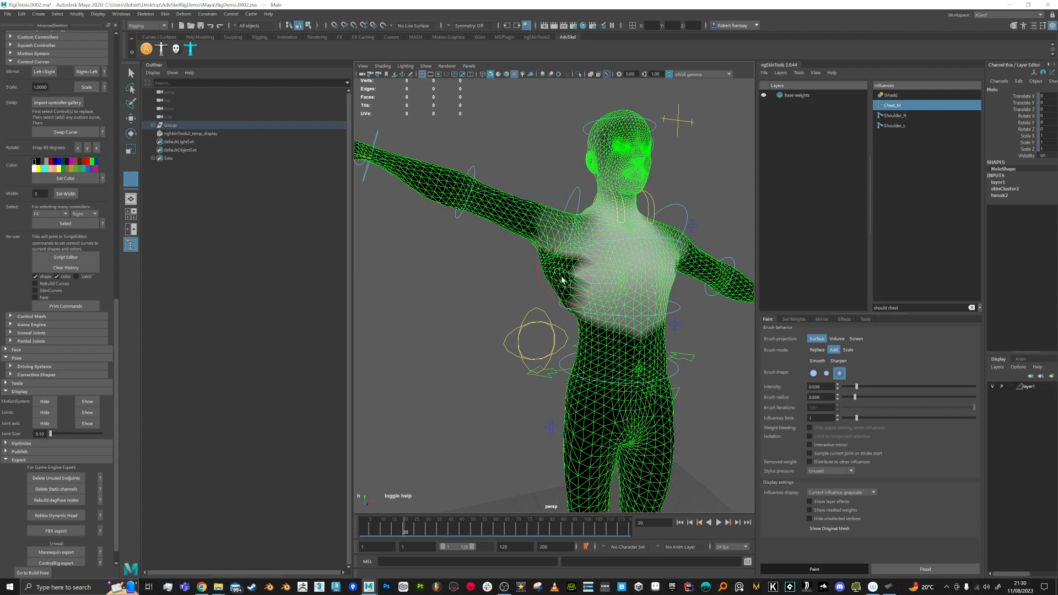
drag(562, 278, 570, 286)
key(ctrl+z)
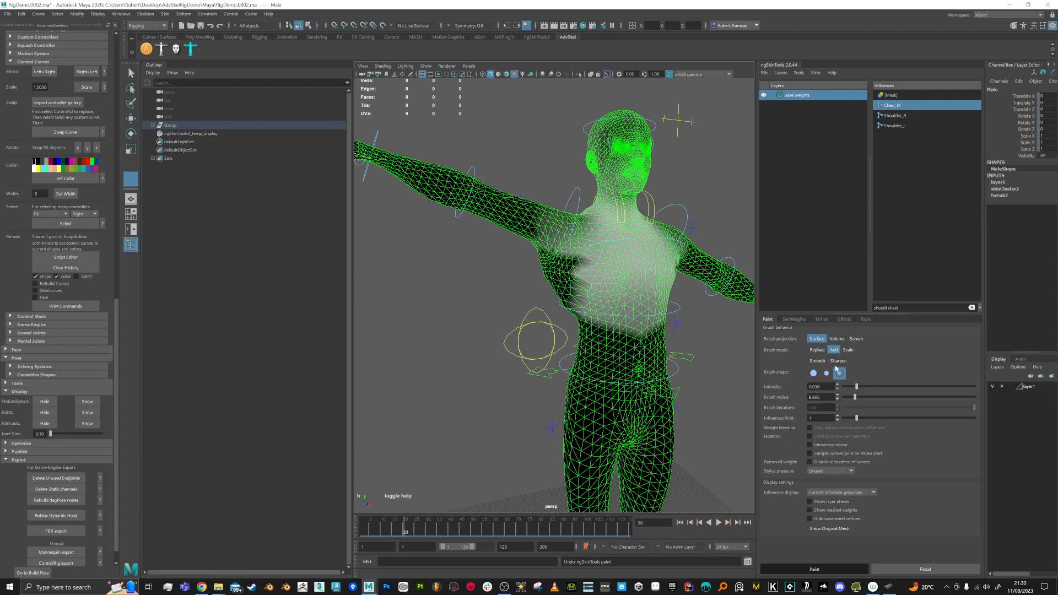
Step: Paint a test stroke off the left chest and undo it
mouse_move(560, 287)
alt+mouse_down()
mouse_move(570, 298)
mouse_move(548, 298)
alt+mouse_up()
mouse_move(634, 280)
mouse_down()
mouse_move(654, 269)
mouse_move(574, 308)
mouse_move(582, 298)
mouse_move(710, 278)
mouse_up()
key(ctrl+z)
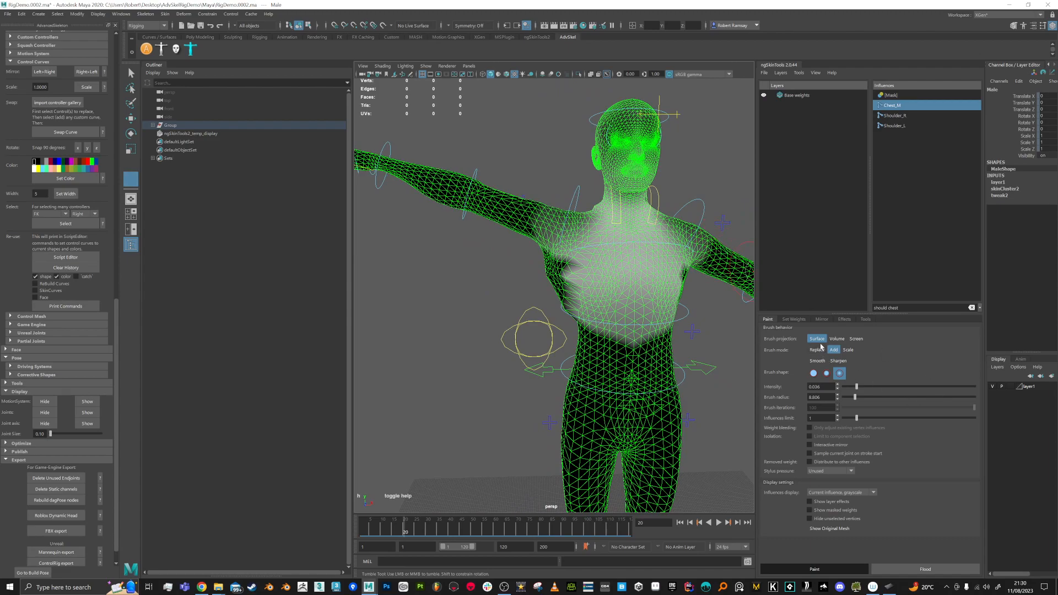
Step: Keep the brush on Add, raise the influences limit to 3, and paint extra Chest_M weight
click(847, 353)
click(835, 353)
drag(857, 420, 891, 424)
mouse_move(569, 277)
mouse_down()
mouse_move(570, 261)
mouse_move(583, 309)
mouse_move(578, 270)
mouse_move(560, 278)
mouse_up()
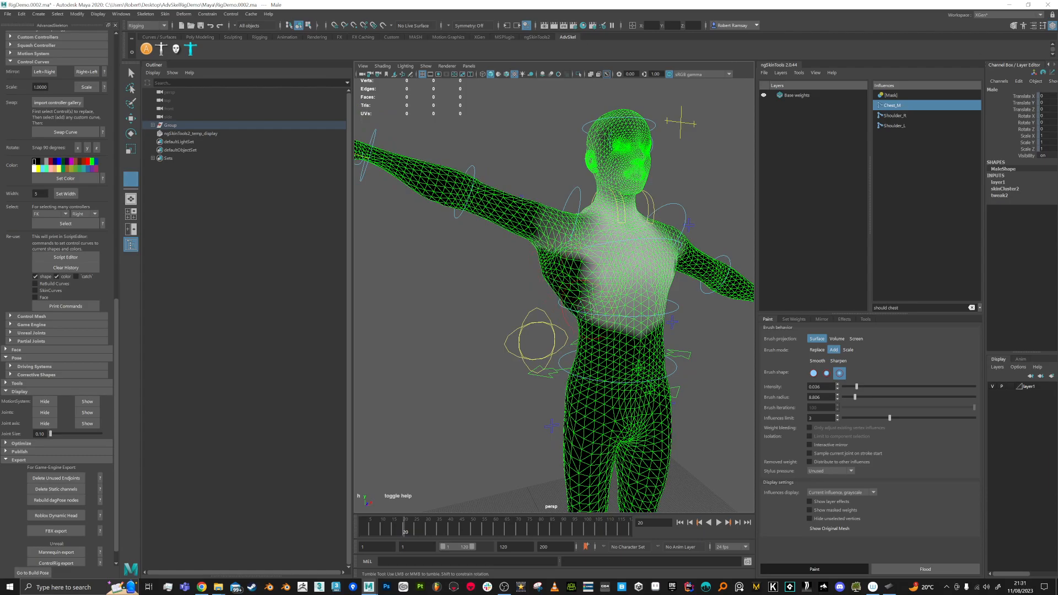
Step: Switch the brush to Replace at intensity 1.0 and paint Chest_M across chest and armpit, softening the edge
alt+drag(570, 259, 616, 289)
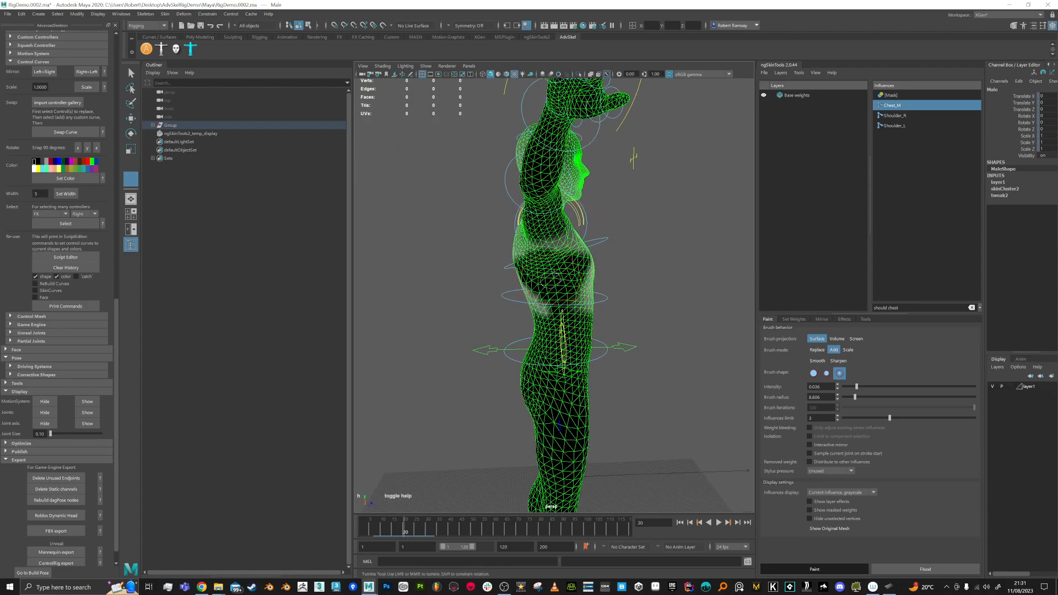
mouse_move(542, 300)
alt+mouse_down()
mouse_move(556, 283)
mouse_move(586, 278)
alt+mouse_up()
click(818, 350)
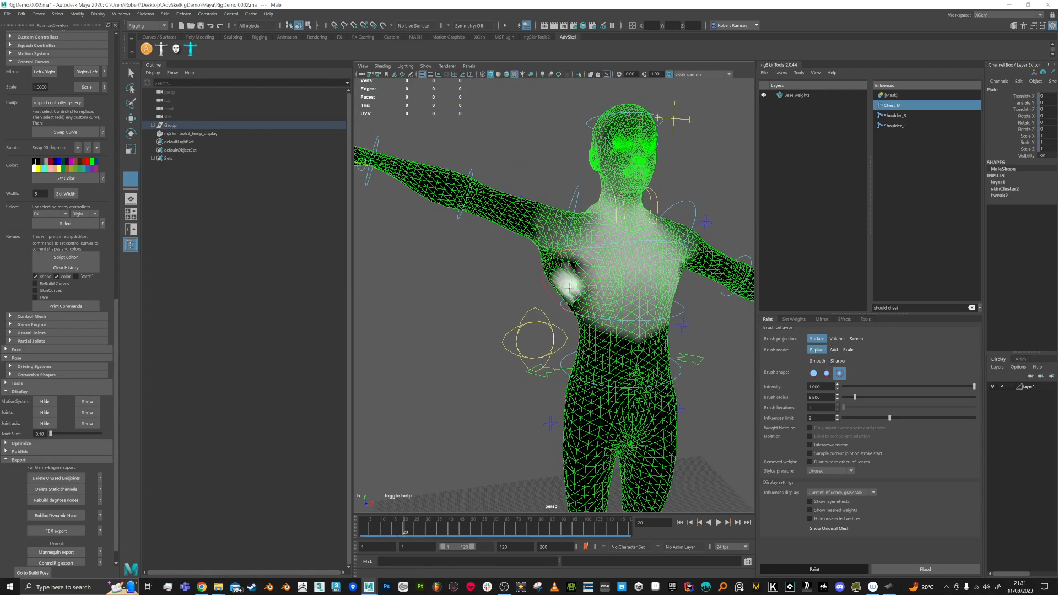
mouse_move(570, 294)
alt+mouse_down()
mouse_move(576, 285)
mouse_move(556, 270)
mouse_move(556, 280)
mouse_move(585, 280)
mouse_move(547, 271)
mouse_move(569, 302)
mouse_move(593, 300)
alt+mouse_up()
mouse_move(595, 285)
mouse_down()
mouse_move(557, 265)
mouse_move(596, 289)
mouse_up()
mouse_move(614, 286)
alt+mouse_down()
mouse_move(496, 295)
mouse_move(642, 301)
mouse_move(639, 275)
mouse_move(611, 264)
mouse_move(647, 296)
mouse_move(605, 284)
mouse_move(700, 295)
alt+mouse_up()
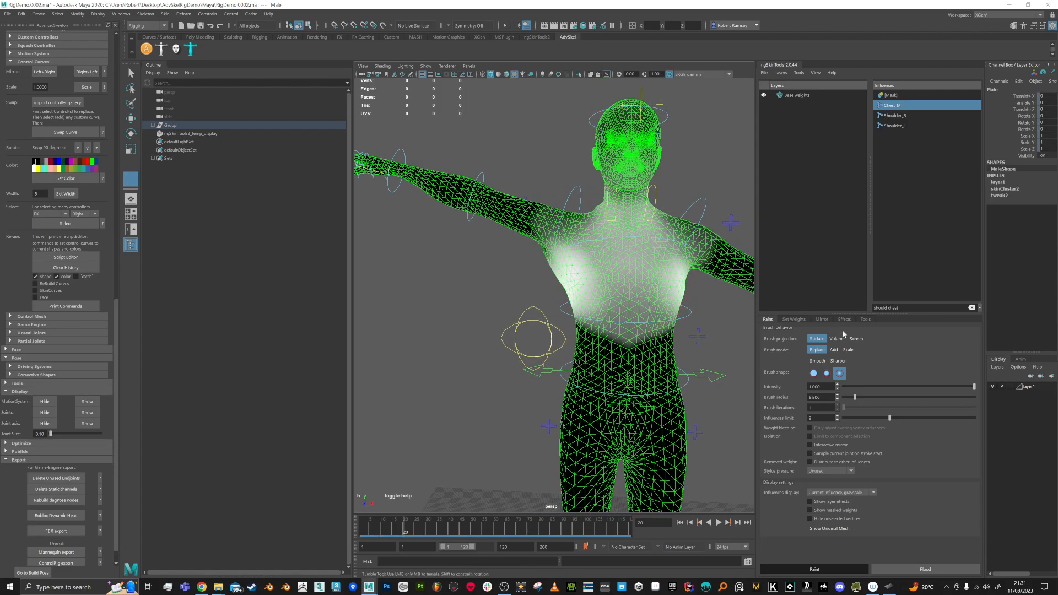
Step: Mirror the Chest_M weights across the body and orbit front and back to check both sides
click(820, 320)
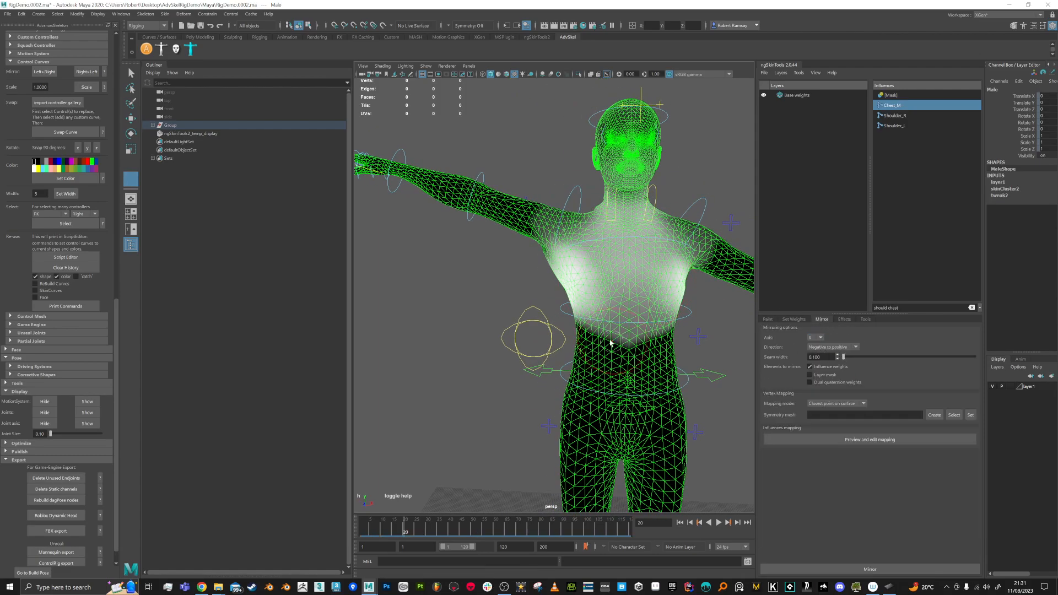
alt+middle_drag(612, 344, 600, 338)
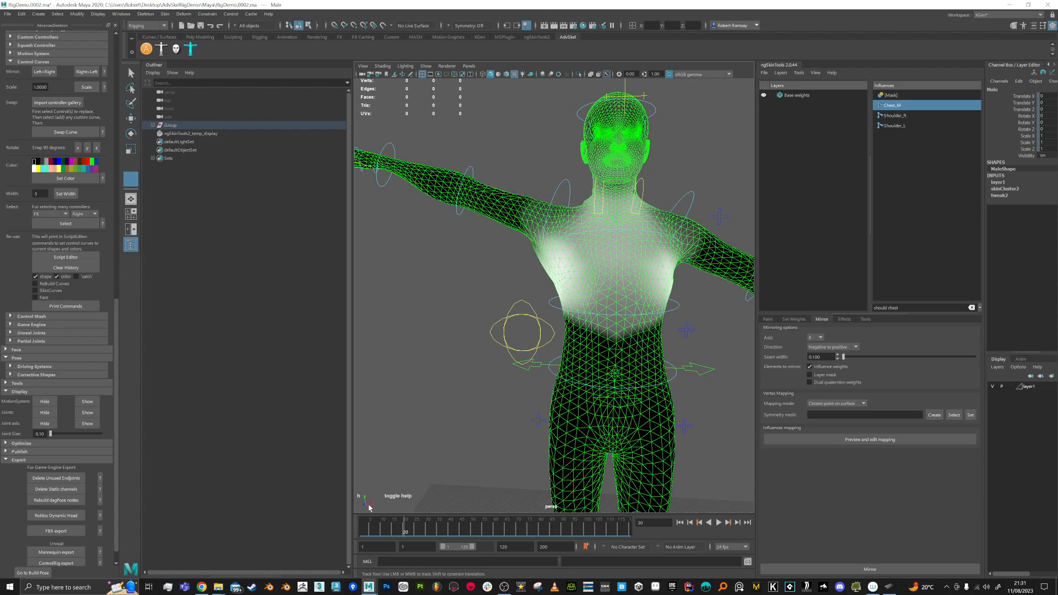
alt+drag(390, 506, 356, 509)
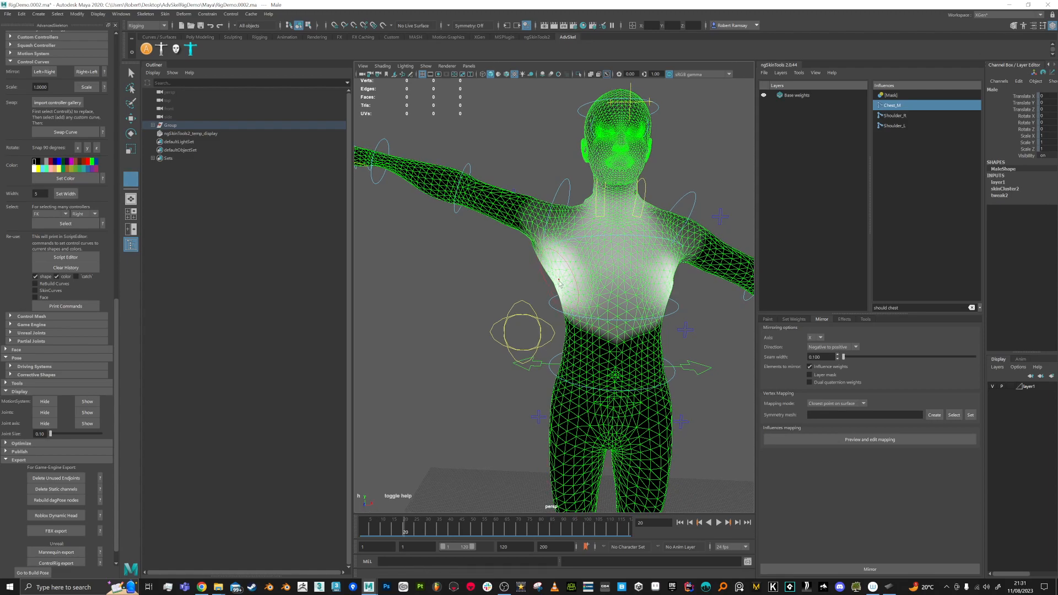
alt+middle_drag(594, 291, 572, 296)
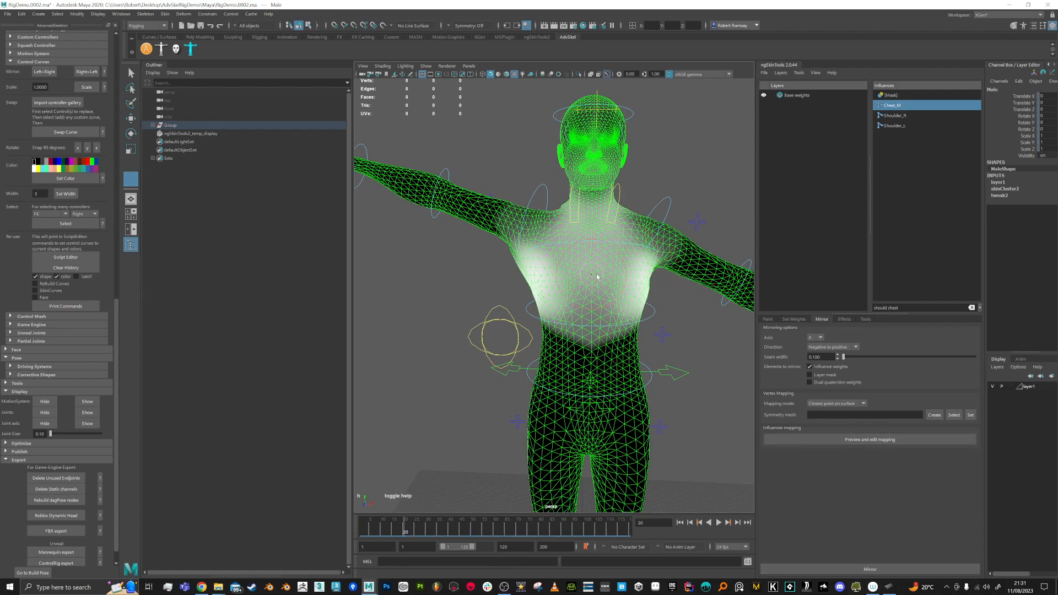
alt+drag(584, 332, 561, 279)
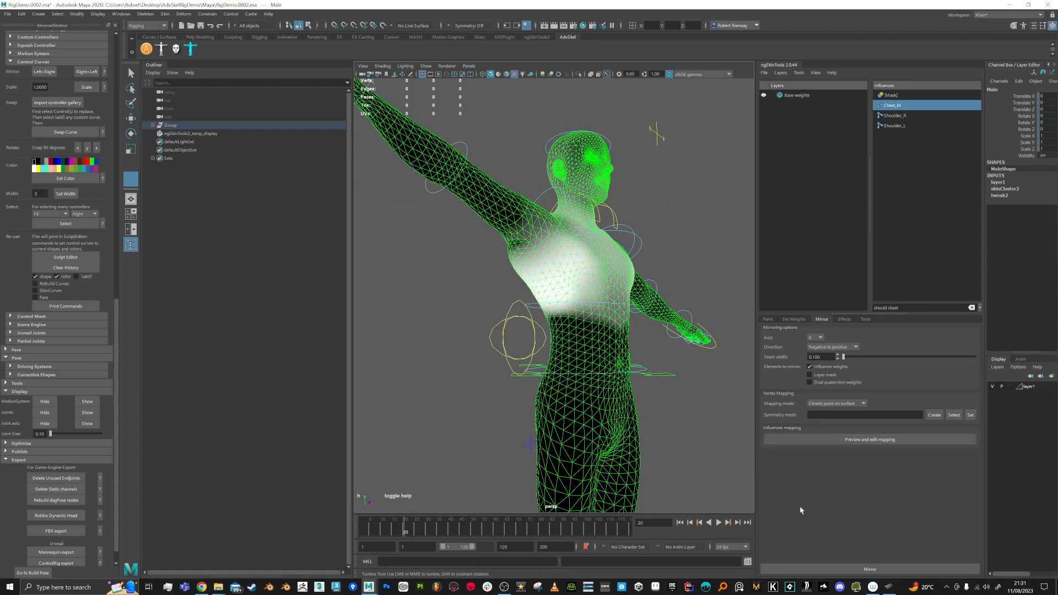
alt+drag(716, 351, 632, 371)
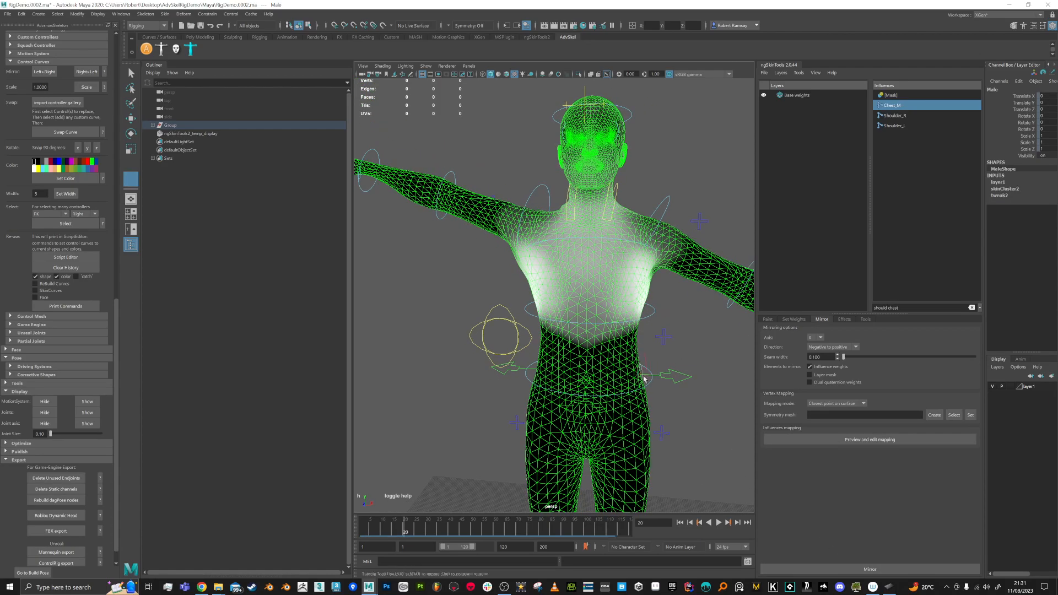
click(888, 571)
mouse_move(693, 333)
alt+mouse_down()
mouse_move(485, 283)
mouse_move(545, 253)
mouse_move(506, 273)
mouse_move(540, 269)
mouse_move(552, 280)
mouse_move(563, 254)
alt+mouse_up()
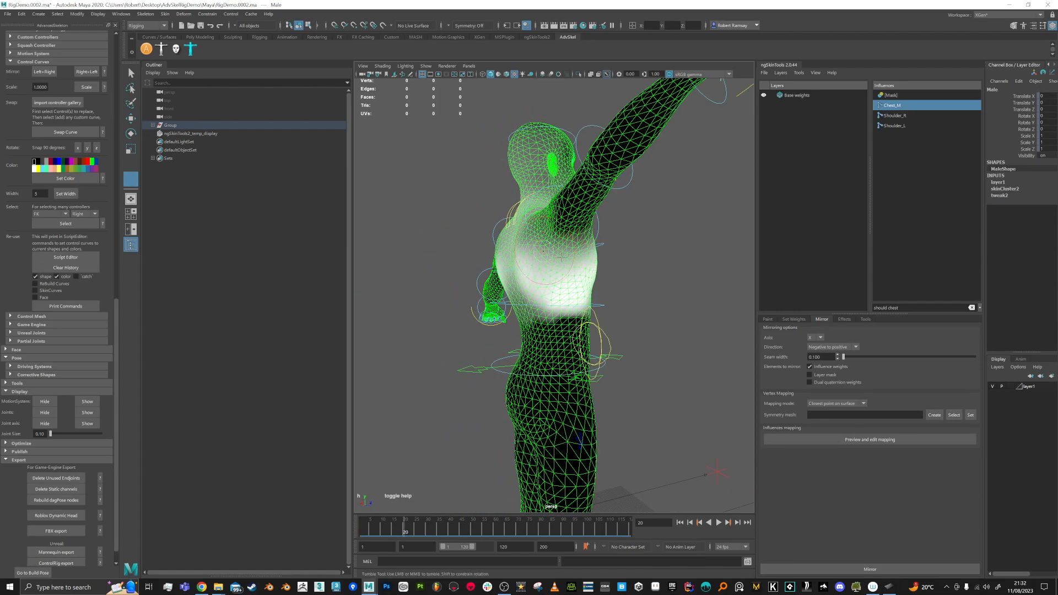
alt+drag(574, 255, 553, 286)
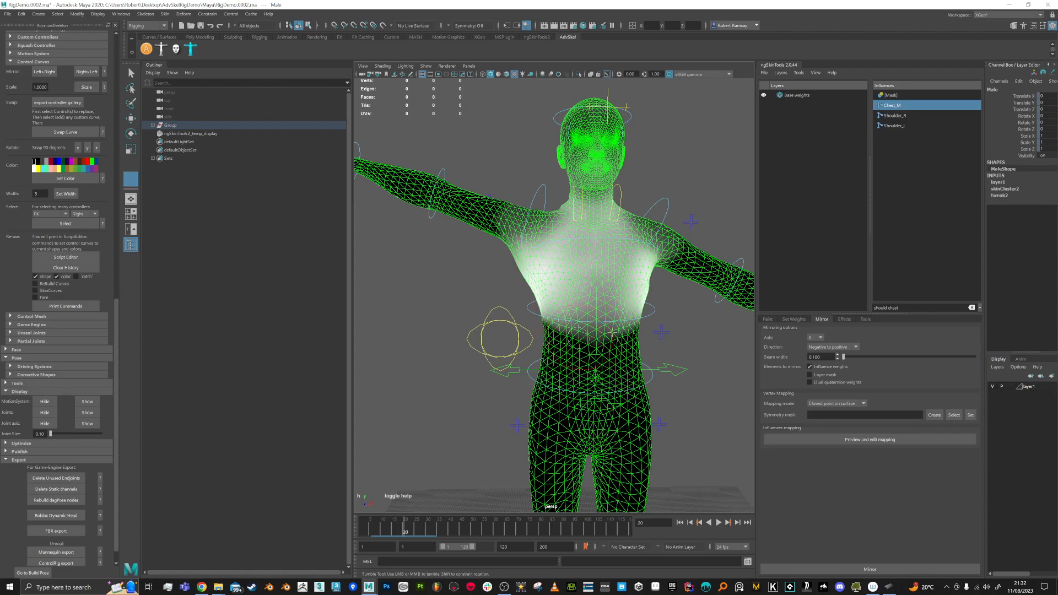
alt+drag(566, 331, 761, 254)
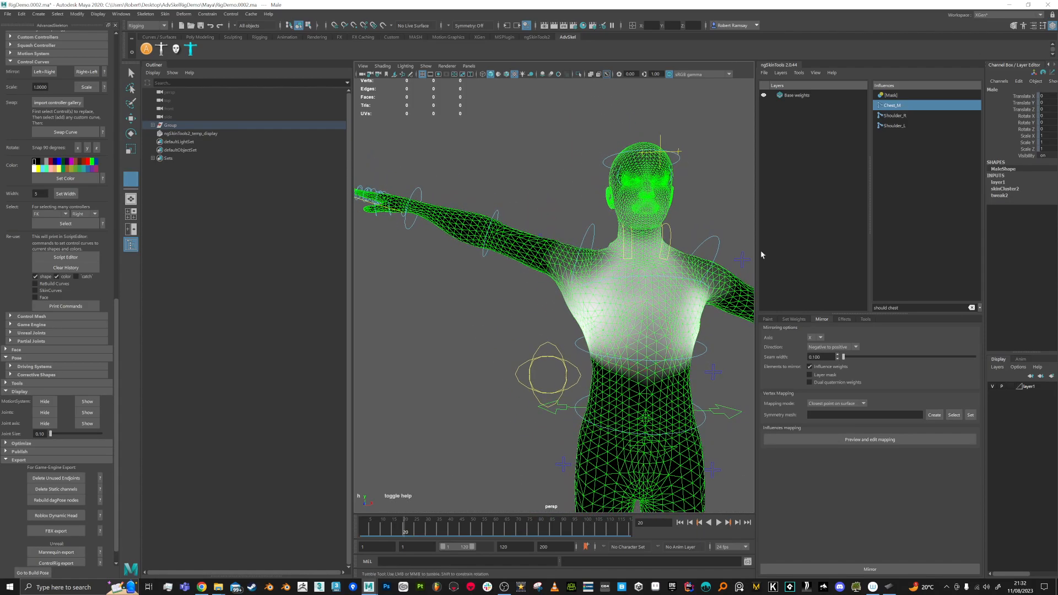
Step: Display the Shoulder_R weights on the mesh and orbit around the shoulder
click(893, 119)
alt+drag(562, 303, 607, 313)
alt+right_drag(606, 314, 602, 326)
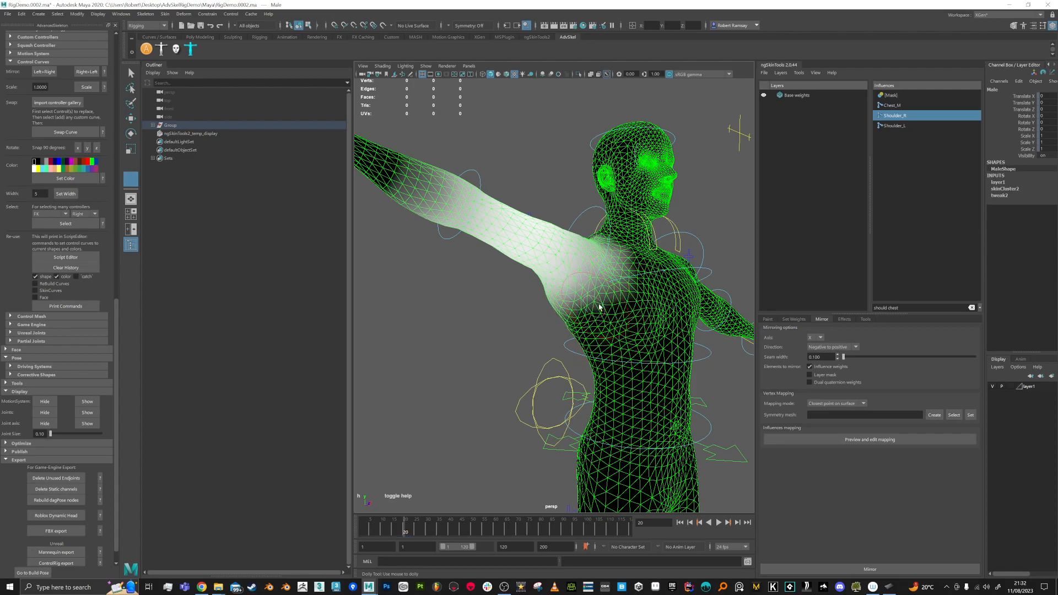
alt+drag(617, 272, 507, 325)
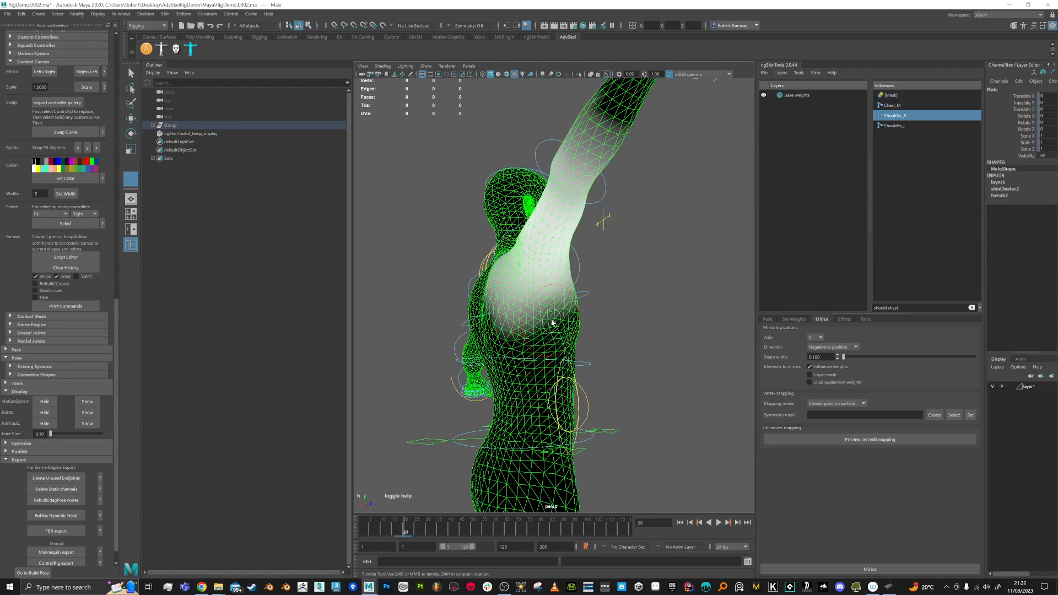
alt+drag(506, 326, 505, 328)
mouse_move(505, 329)
alt+right_down()
mouse_move(524, 361)
mouse_move(514, 317)
mouse_move(523, 334)
alt+right_up()
Step: Scrub to frame 17 with the arm raised and close in on the shoulder
alt+middle_drag(522, 334, 469, 313)
mouse_move(405, 529)
mouse_down()
mouse_move(353, 531)
mouse_move(398, 529)
mouse_up()
alt+drag(559, 171, 605, 220)
alt+right_drag(604, 220, 673, 369)
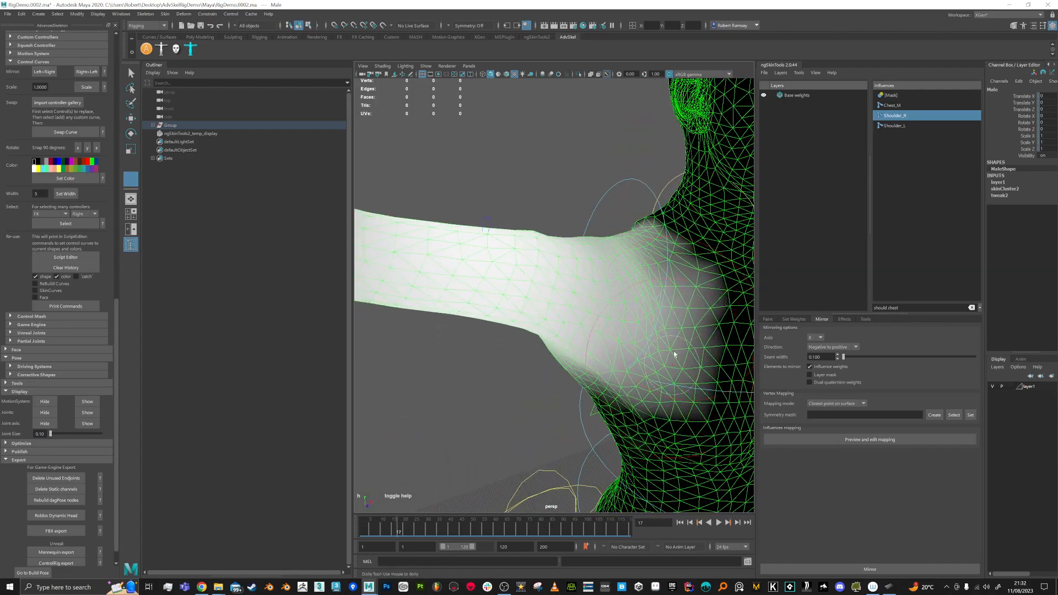
alt+middle_drag(669, 265, 639, 318)
alt+drag(641, 292, 606, 248)
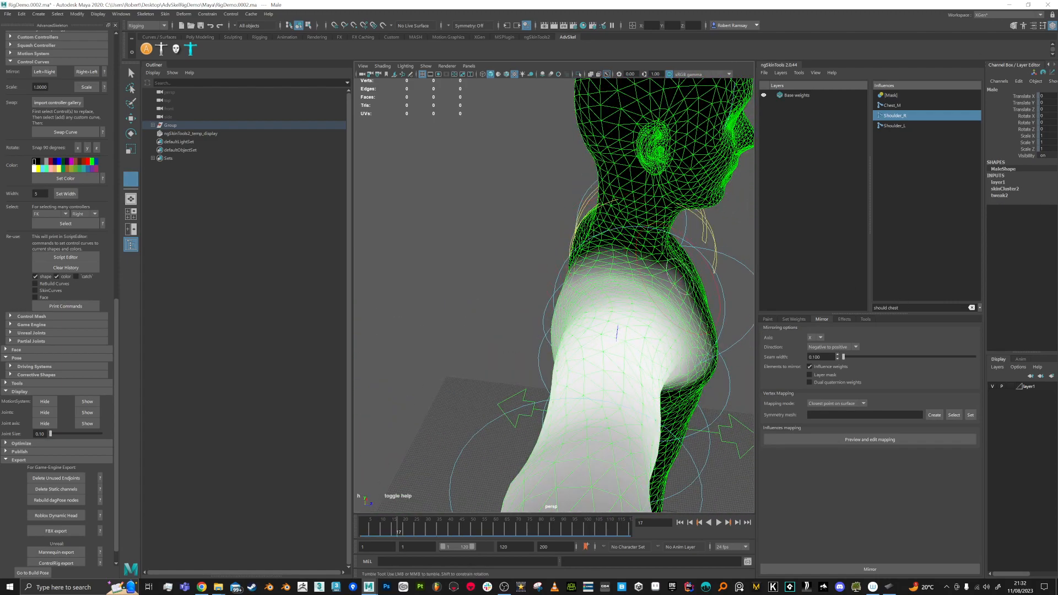
Step: Filter influences by 'nec', select Neck_M, and mirror its weights to the other side
text(neck)
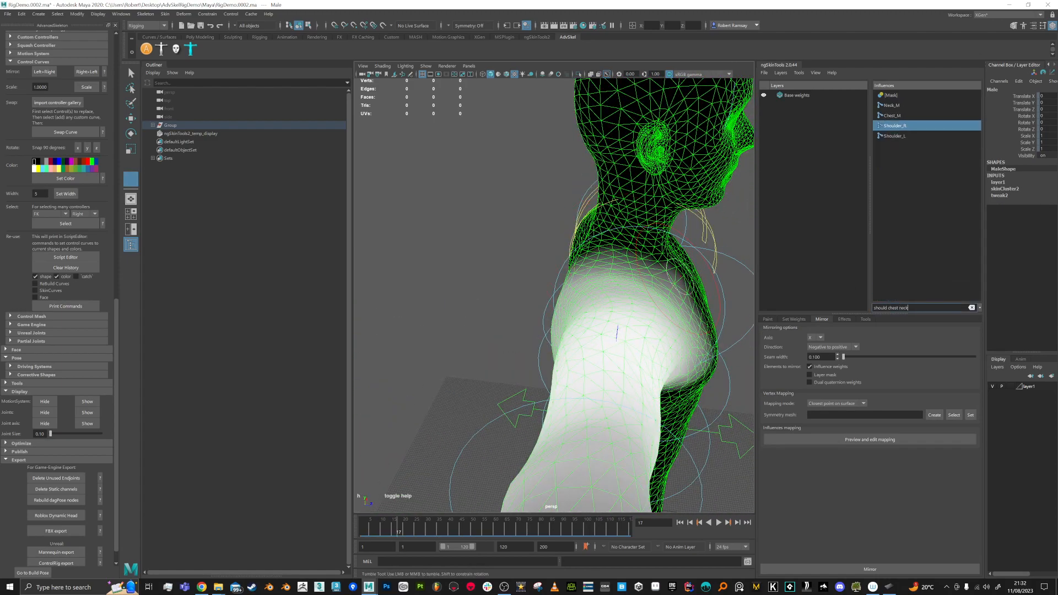
click(892, 105)
mouse_move(579, 182)
alt+mouse_down()
mouse_move(627, 281)
mouse_move(601, 272)
alt+mouse_up()
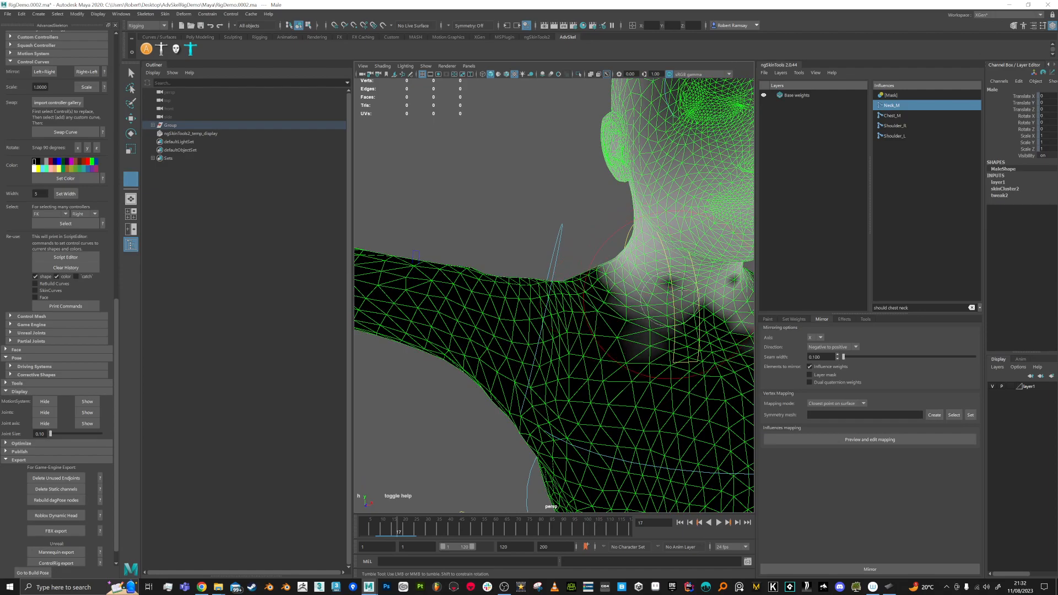
mouse_move(716, 325)
alt+mouse_down()
mouse_move(528, 247)
mouse_move(533, 267)
mouse_move(460, 286)
mouse_move(512, 295)
mouse_move(527, 275)
alt+mouse_up()
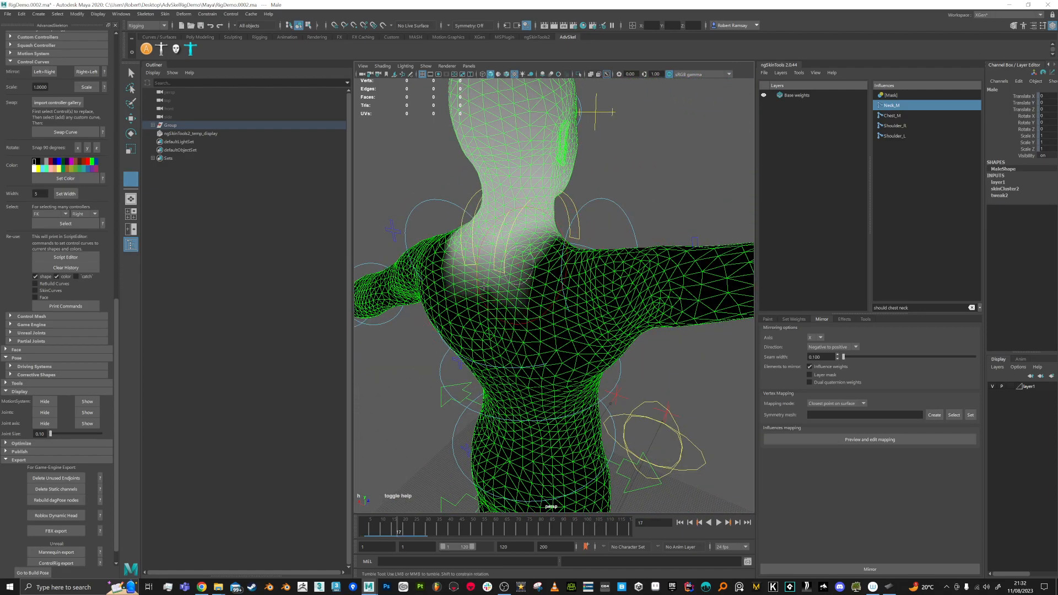
click(883, 571)
alt+drag(545, 303, 408, 331)
alt+middle_drag(540, 349, 527, 348)
alt+drag(527, 348, 505, 336)
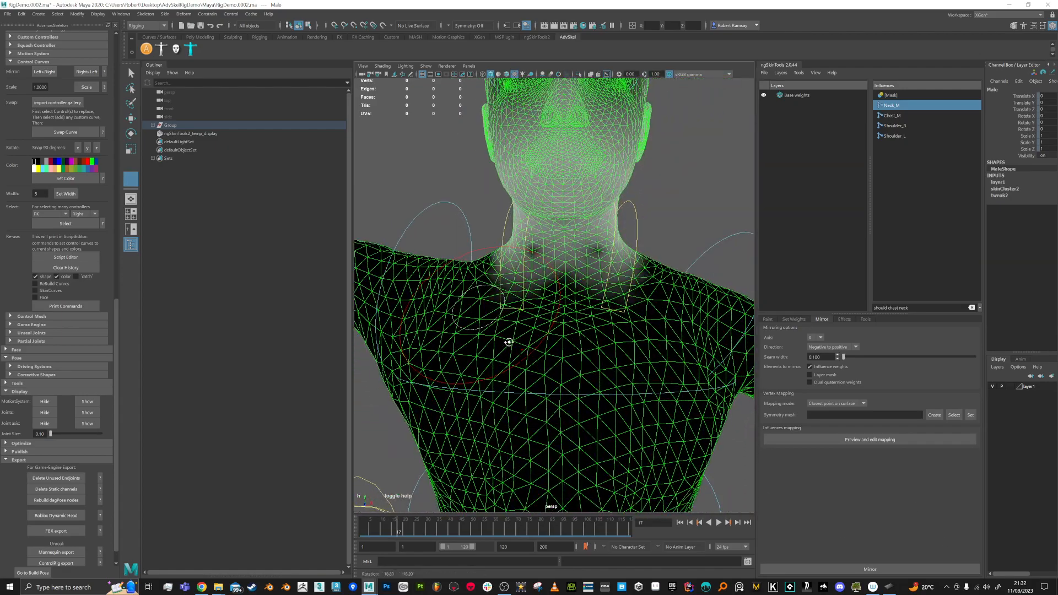
Step: Expand the FitSkeleton hierarchy in the Outliner down to the Head and Shoulder joints
text(cla)
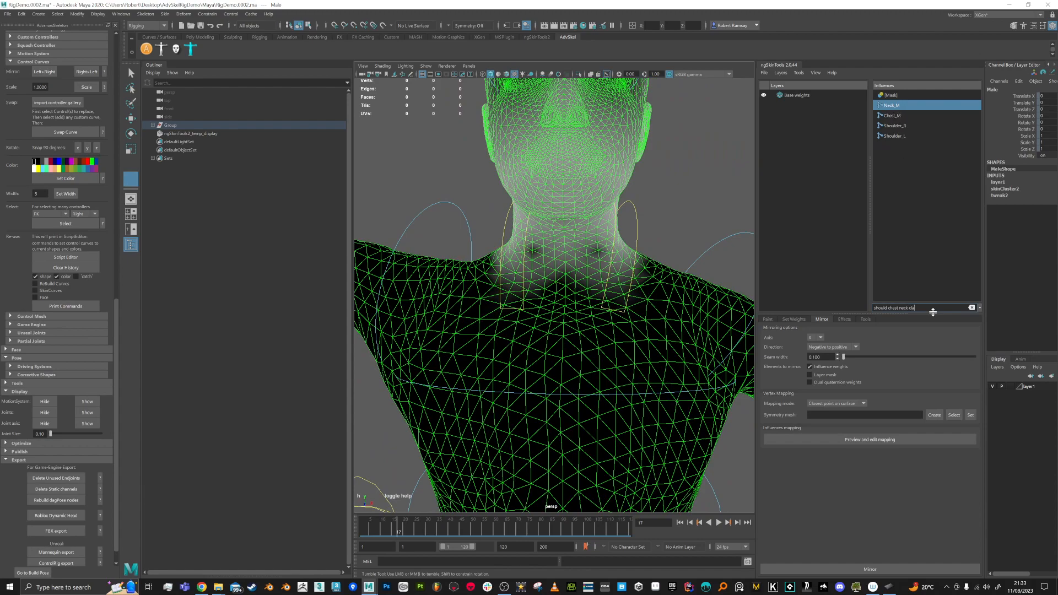
text(ol)
key(BackSpace)
key(BackSpace)
key(BackSpace)
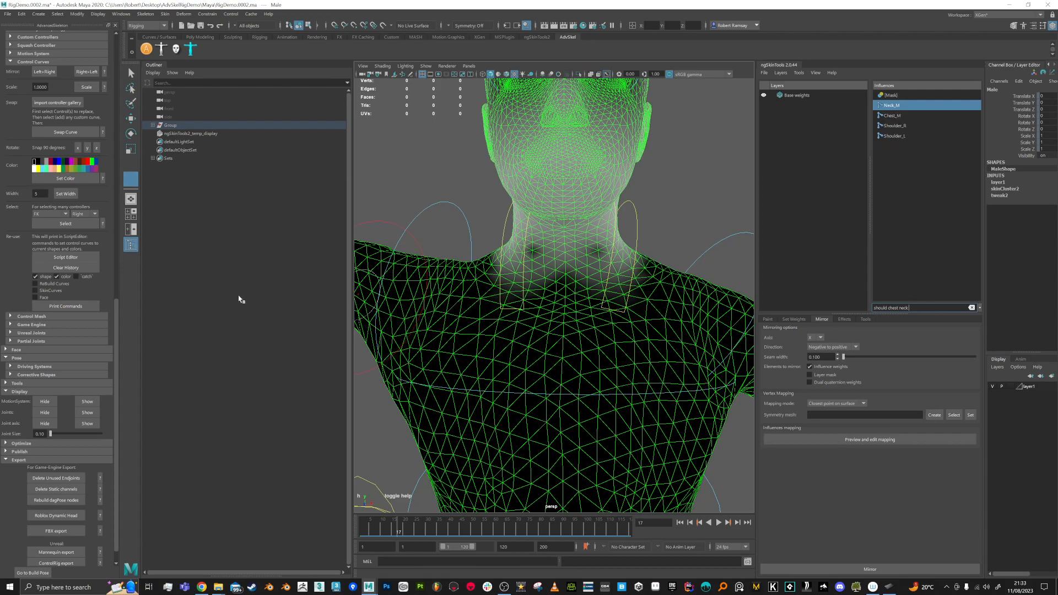
click(152, 126)
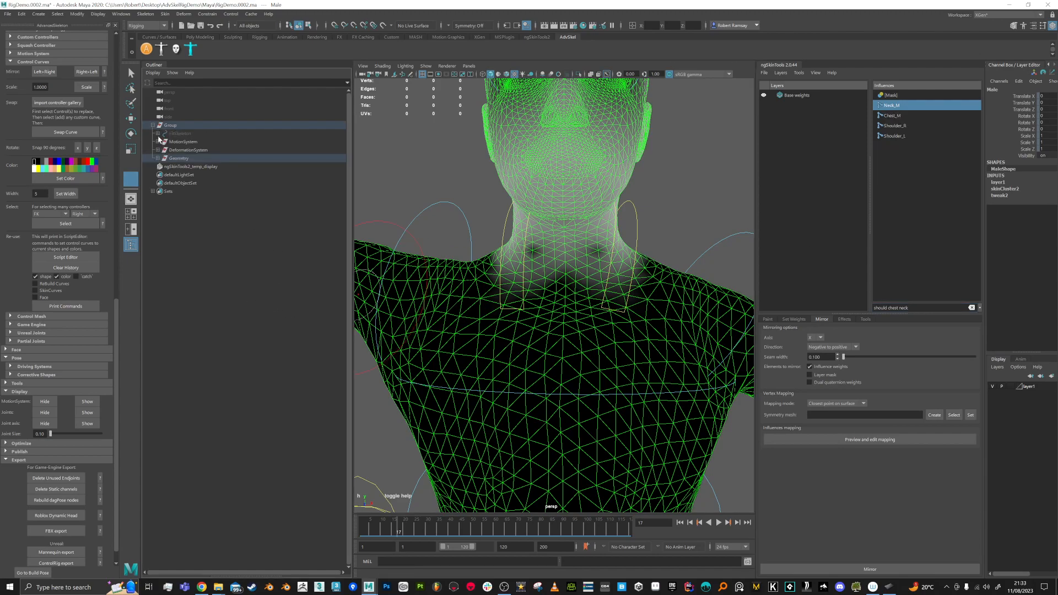
click(158, 133)
click(162, 142)
click(167, 150)
click(173, 158)
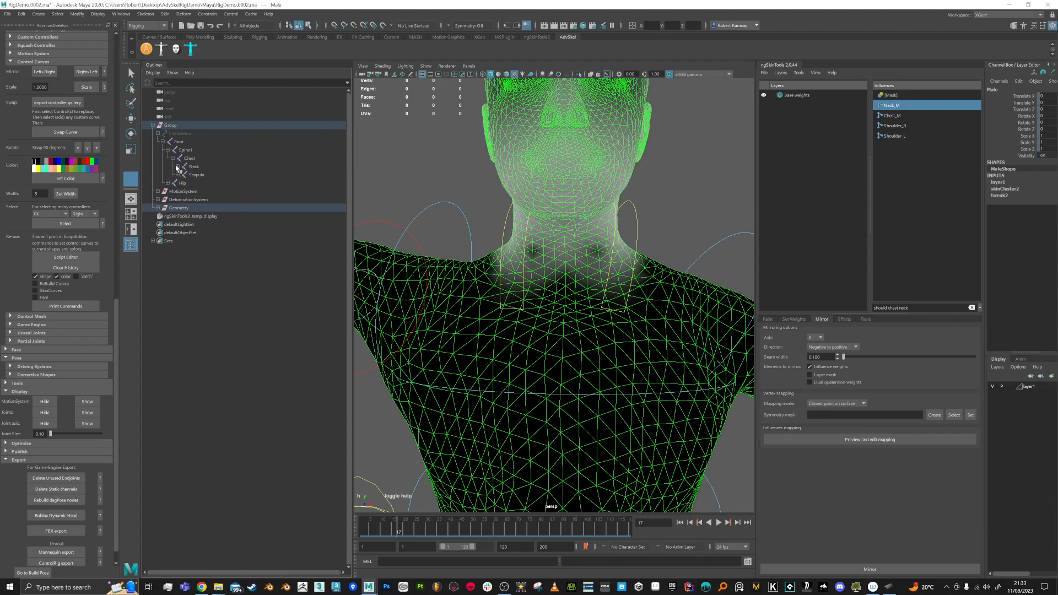
click(177, 166)
click(177, 183)
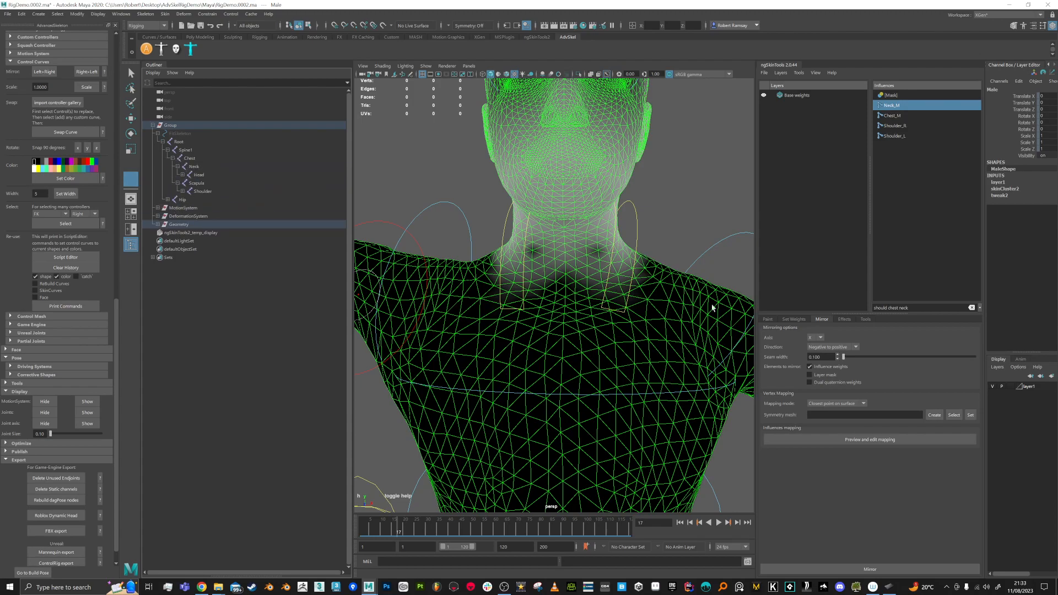
click(936, 307)
Step: Filter influences by 'sc', display Scapula_R weights, and inspect them around the shoulder
text(scap)
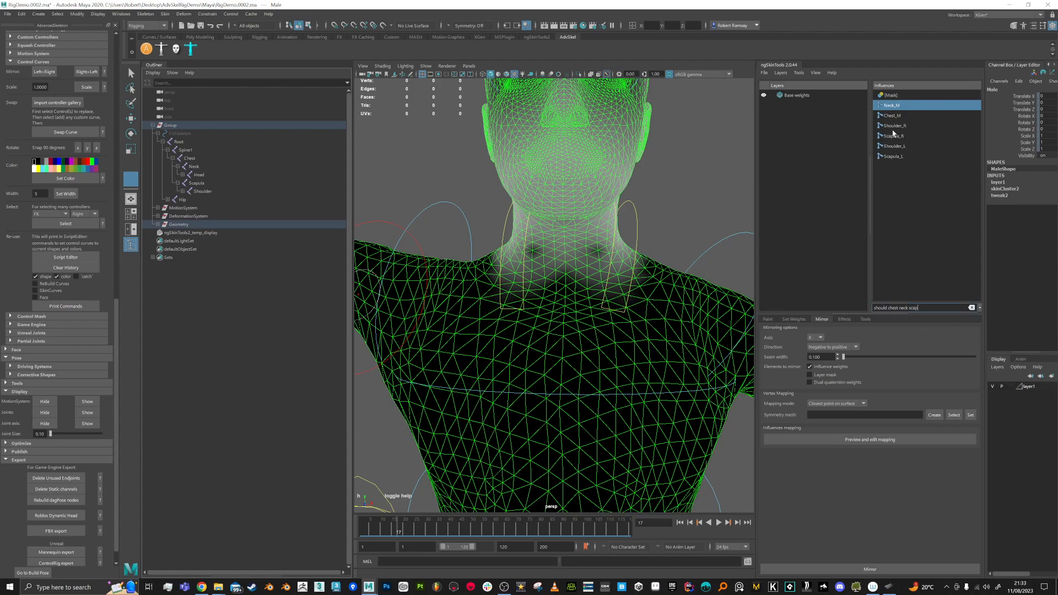
click(893, 136)
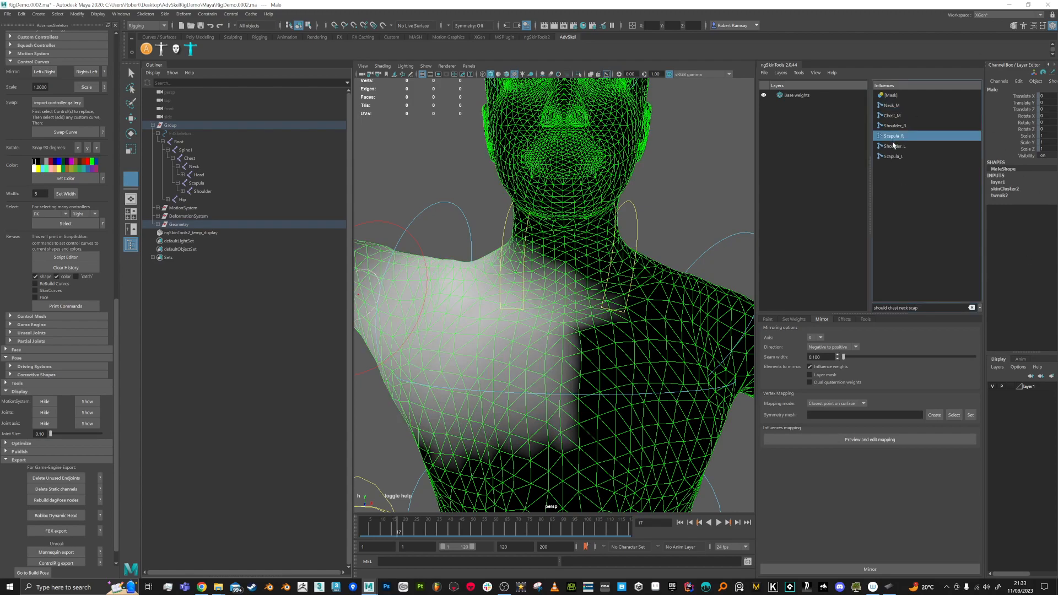
mouse_move(536, 256)
alt+mouse_down()
mouse_move(584, 237)
mouse_move(583, 255)
mouse_move(563, 233)
mouse_move(604, 260)
mouse_move(596, 254)
alt+mouse_up()
alt+drag(524, 232, 595, 242)
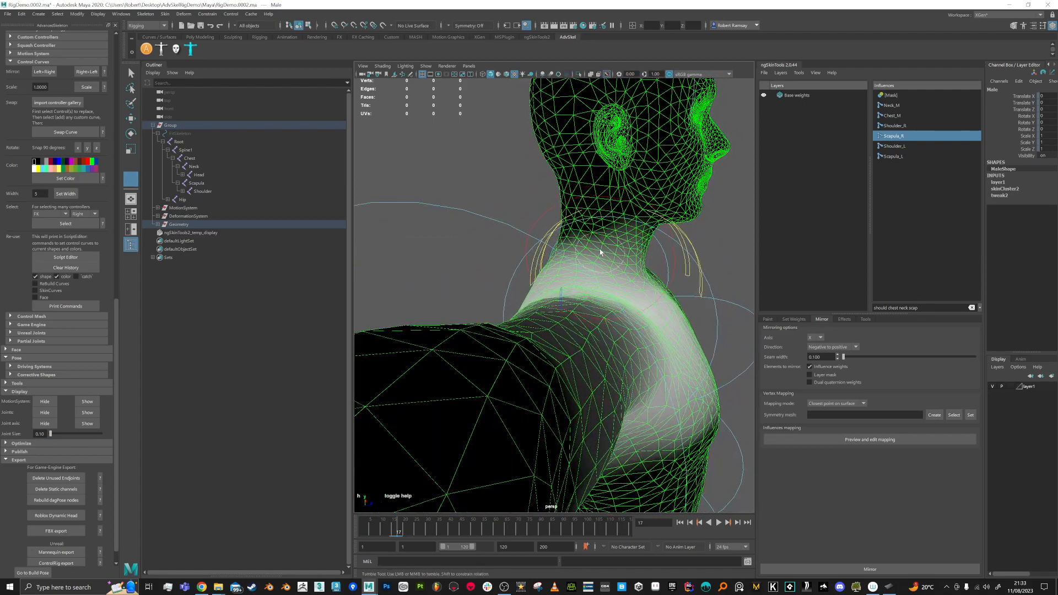
click(767, 319)
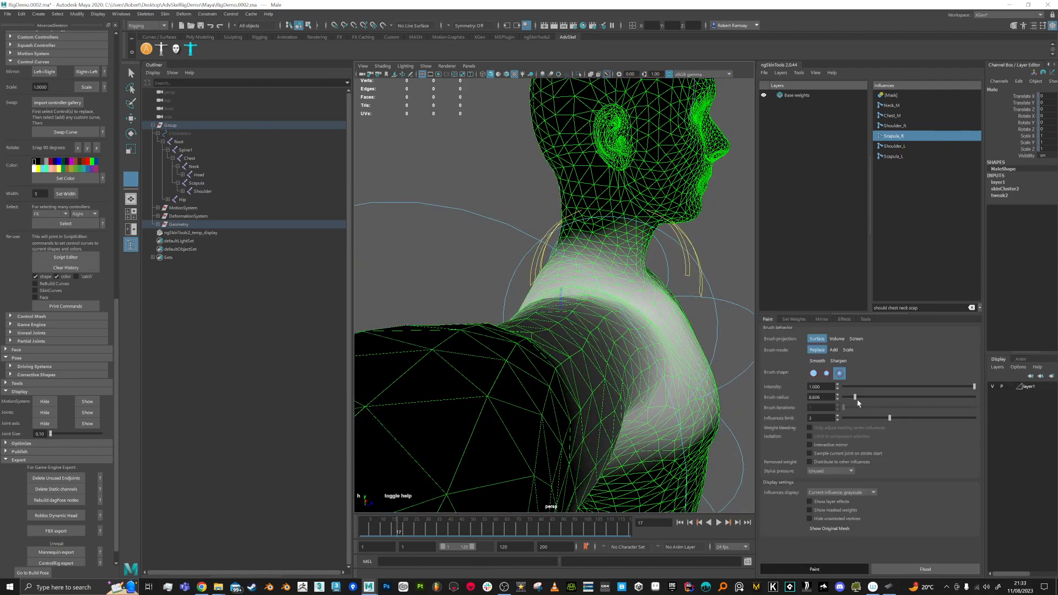
alt+drag(683, 411, 474, 431)
alt+drag(562, 416, 749, 401)
alt+drag(520, 223, 579, 245)
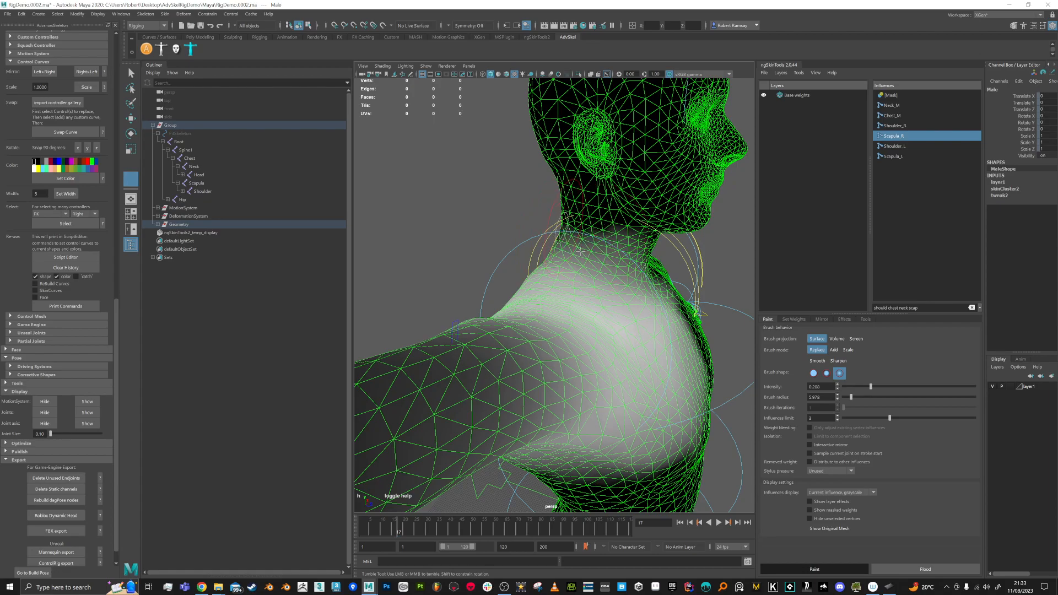
alt+drag(564, 244, 543, 323)
scroll(542, 323, down, 3)
alt+middle_drag(542, 323, 557, 310)
Step: Scrub to frame 20 with the arm raised and mirror the shoulder weights to the other side
mouse_move(397, 532)
mouse_down()
mouse_move(358, 526)
mouse_move(406, 525)
mouse_up()
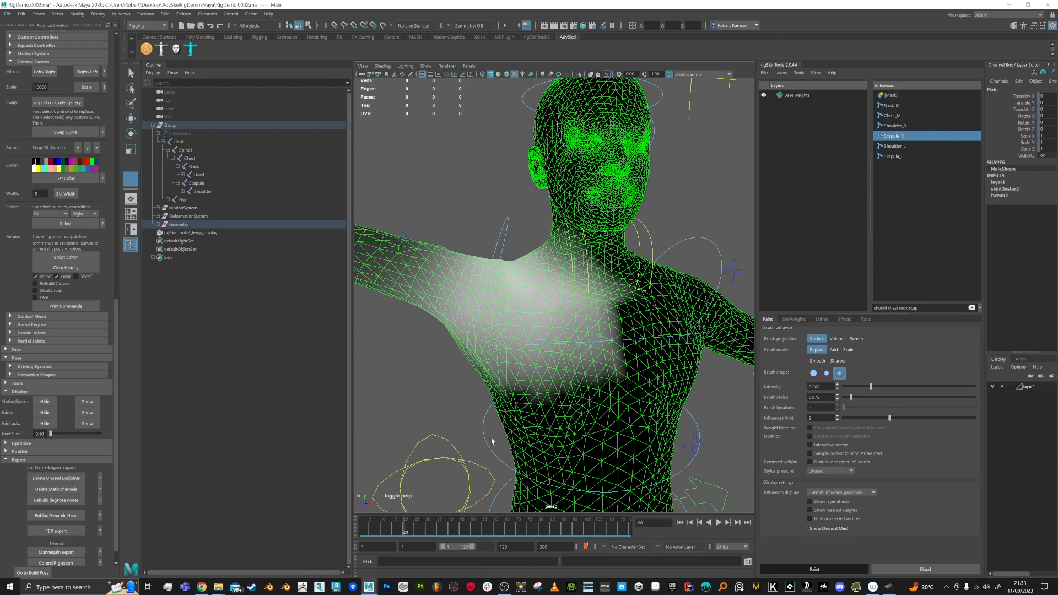
alt+drag(623, 356, 593, 371)
alt+right_drag(593, 371, 606, 339)
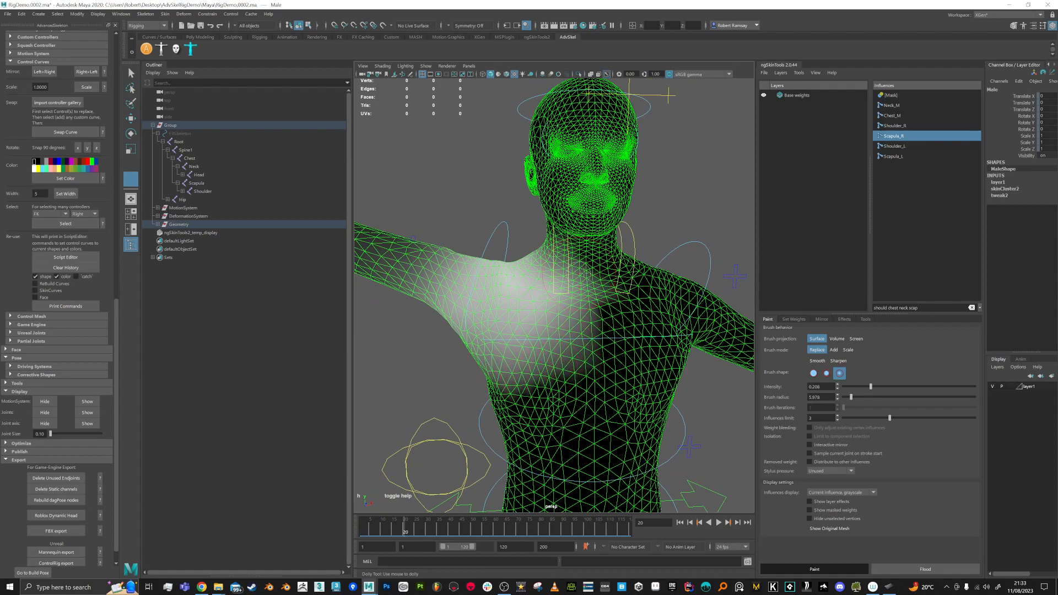
click(822, 319)
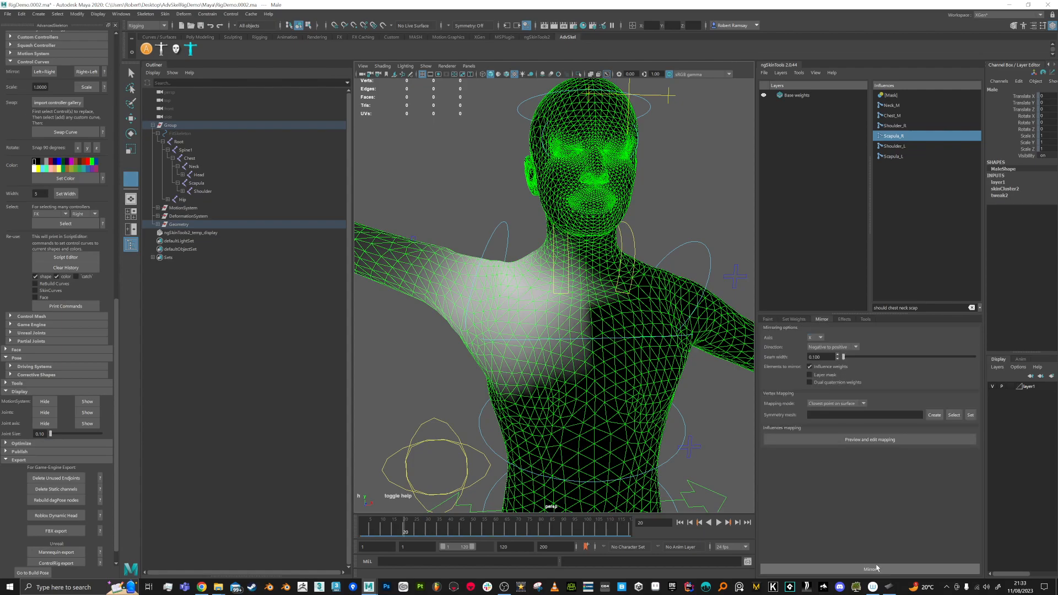
click(852, 567)
alt+drag(642, 425, 617, 369)
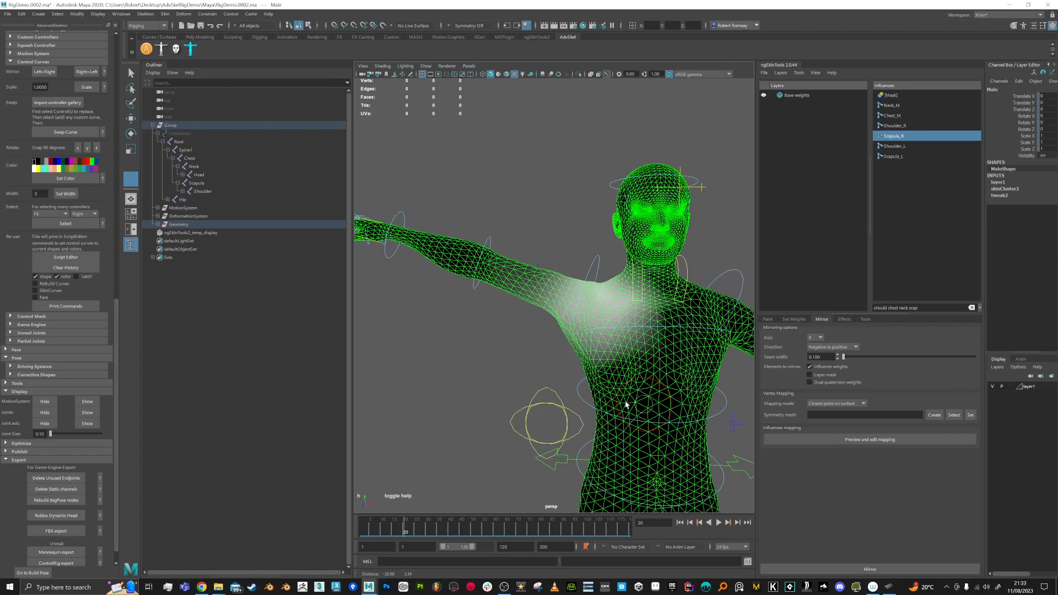
Step: Refilter influences with 'elb', select Elbow_R, and scrub back to frame 1
drag(931, 308, 810, 306)
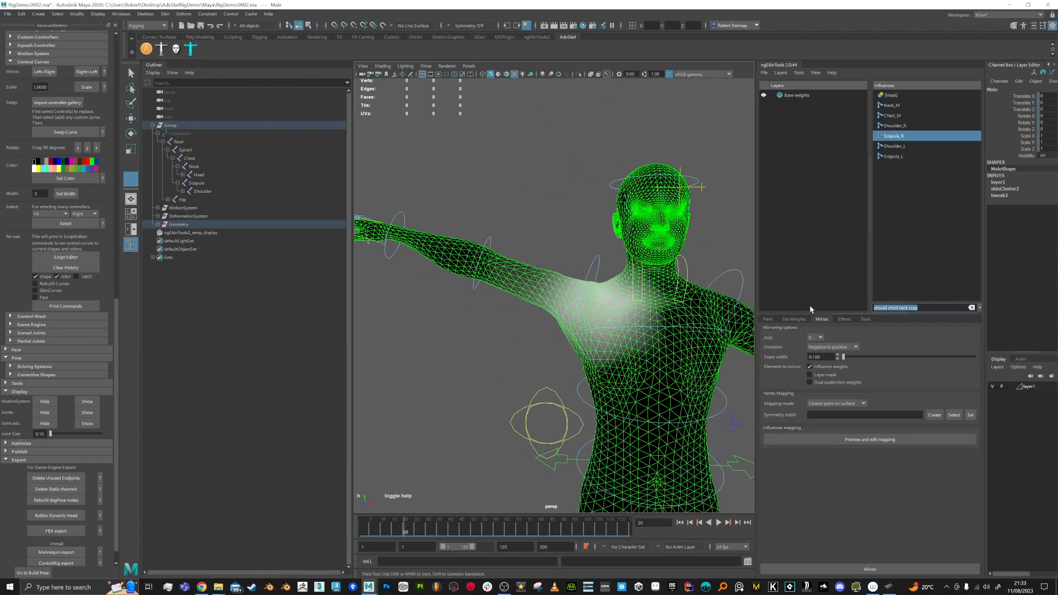
text(elbo)
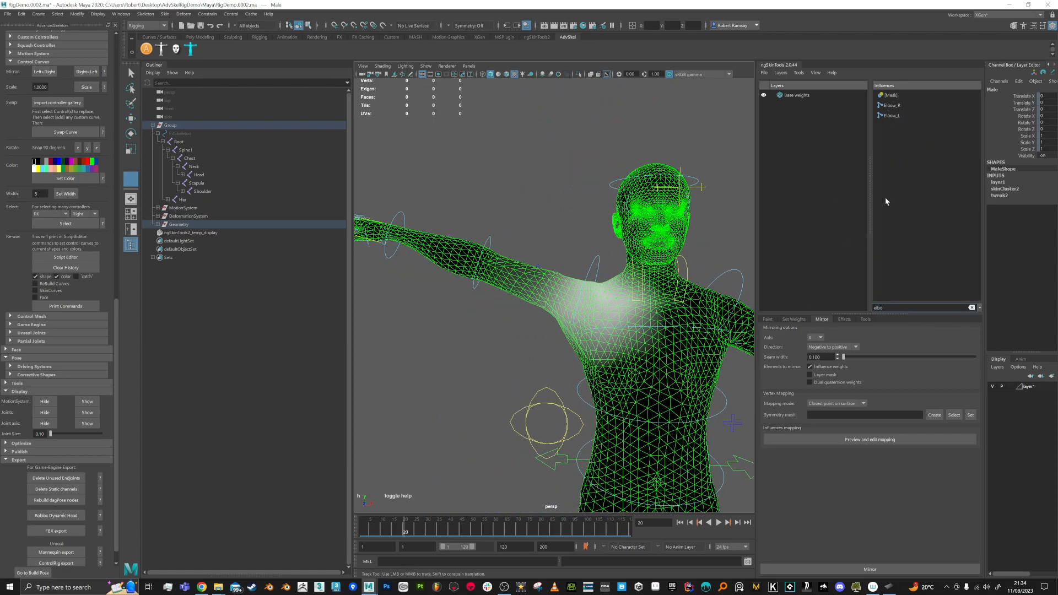
click(891, 105)
alt+middle_drag(562, 300, 605, 318)
alt+right_drag(534, 320, 549, 327)
drag(408, 530, 357, 528)
mouse_move(427, 440)
alt+mouse_down()
mouse_move(521, 350)
mouse_move(523, 328)
alt+mouse_up()
Step: Leave paint mode, set the mesh layer to Reference, and marquee-select all the rig controls
key(q)
alt+middle_drag(532, 326, 505, 293)
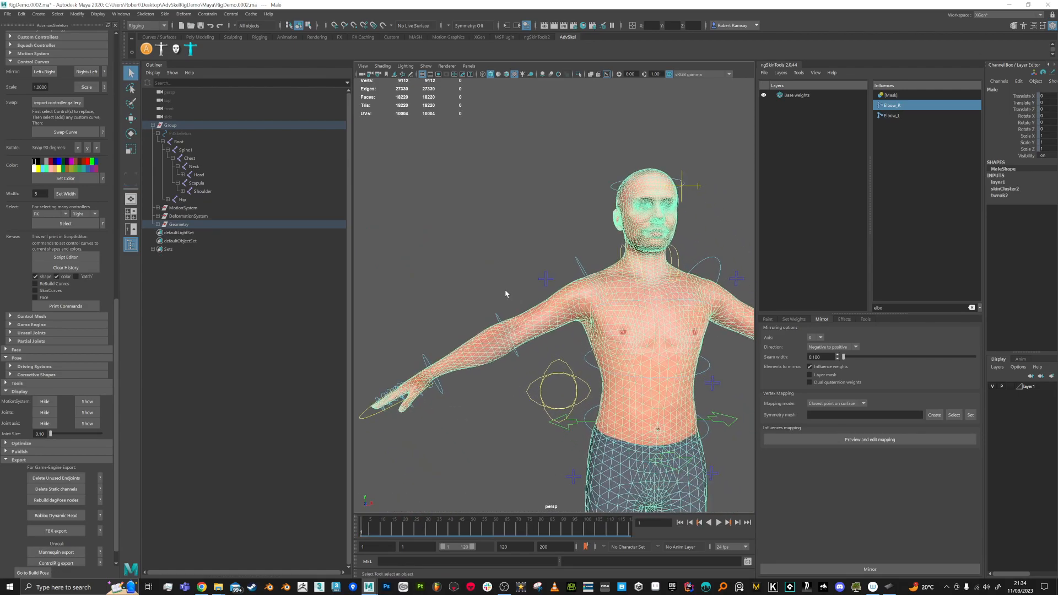
click(505, 293)
alt+right_drag(529, 306, 462, 223)
alt+middle_drag(510, 243, 484, 193)
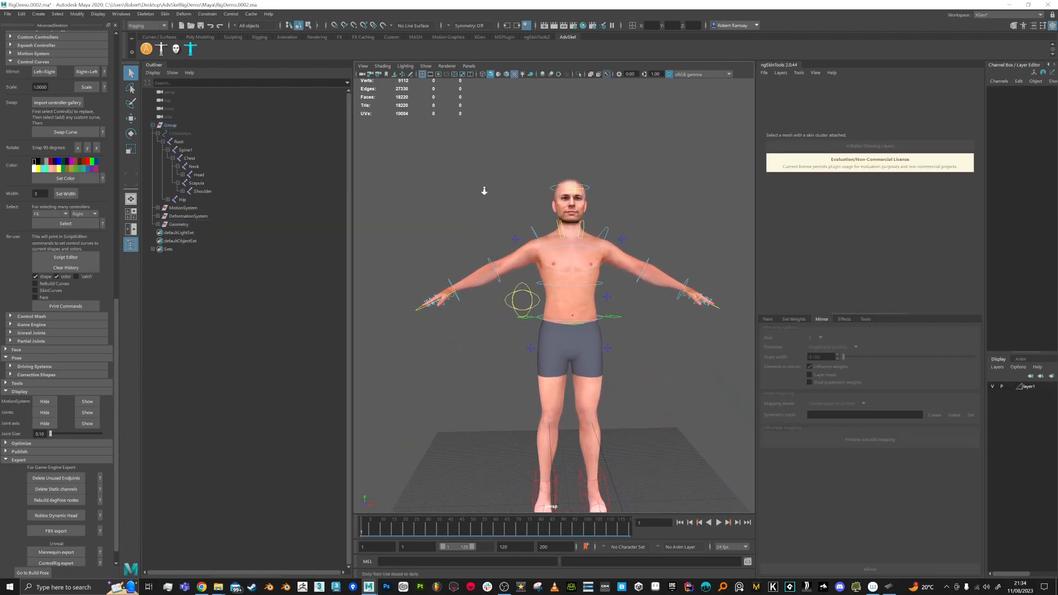
alt+right_drag(484, 194, 479, 165)
click(1011, 386)
click(1010, 386)
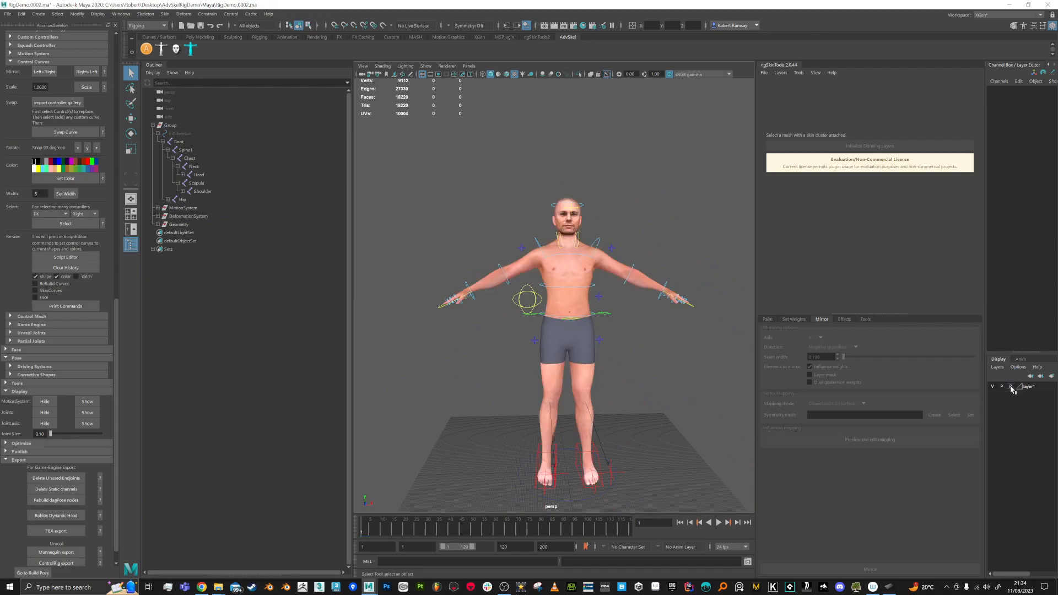
alt+middle_drag(633, 328, 619, 332)
drag(394, 175, 723, 510)
Step: Delete the keys from frames 14 to 25 and save the scene as RigDemo.0003.ma
drag(368, 528, 389, 532)
right_click(415, 527)
click(424, 397)
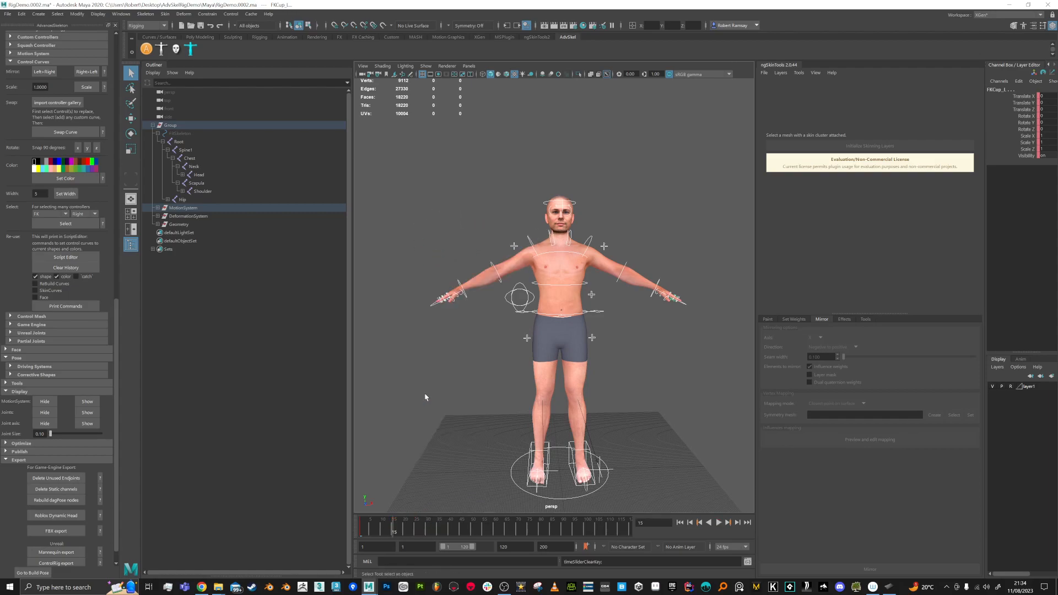
scroll(512, 321, up, 3)
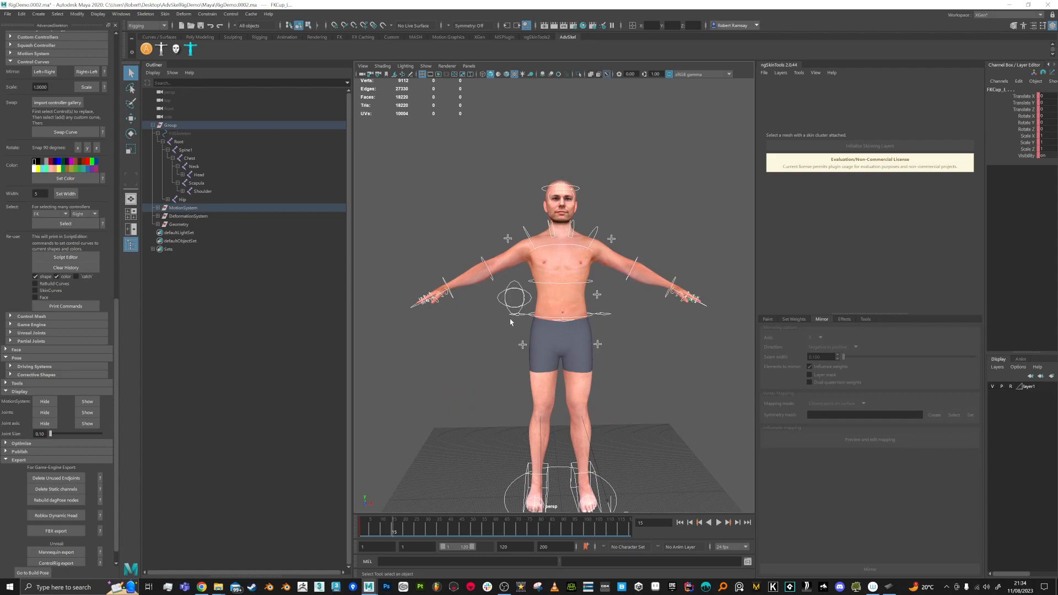
key(ctrl+alt+s)
scroll(507, 242, up, 3)
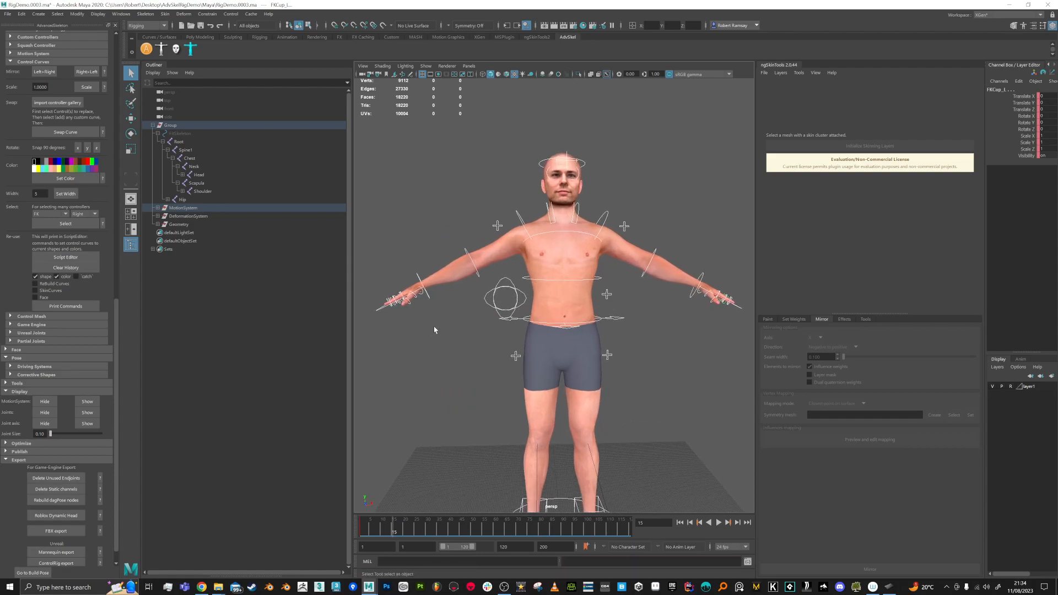
alt+drag(507, 243, 567, 297)
scroll(568, 297, up, 4)
click(568, 282)
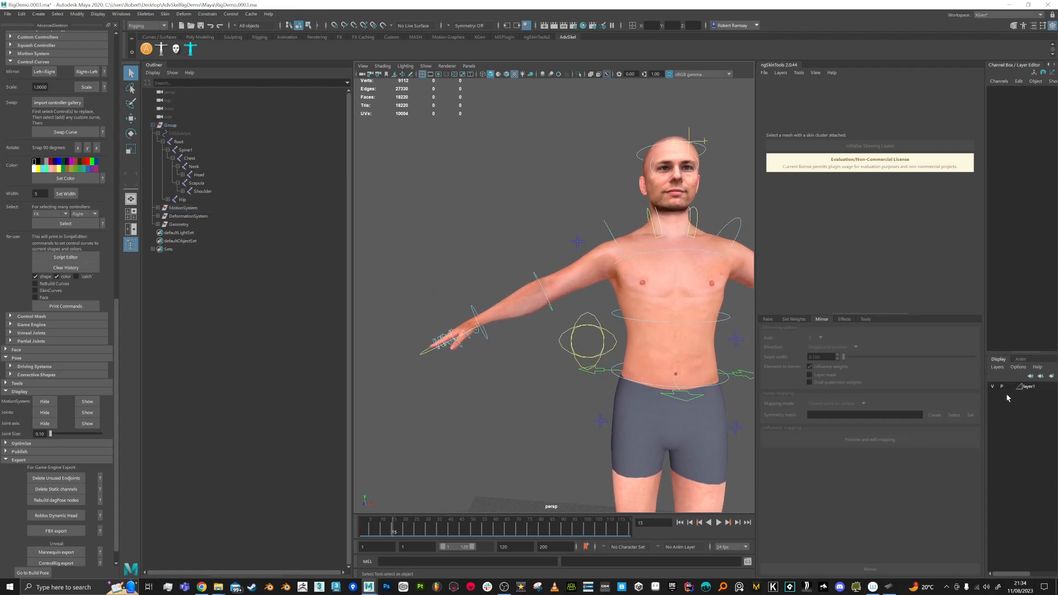
Step: Unlock the mesh layer, select FKElbow_R, and bend the forearm about 77° forward, checking playback
click(720, 328)
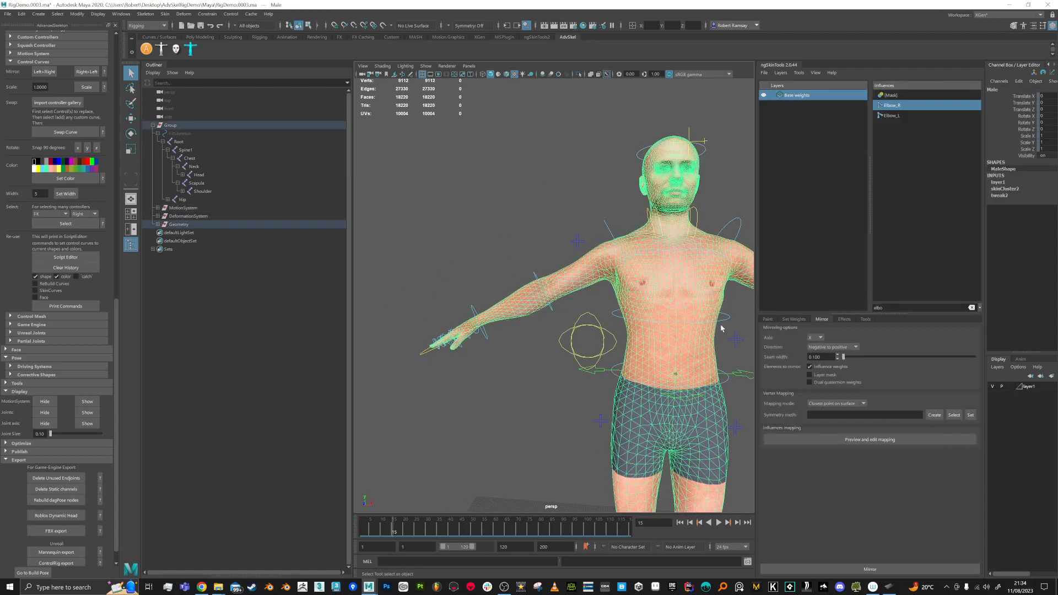
click(1011, 386)
alt+drag(564, 316, 560, 321)
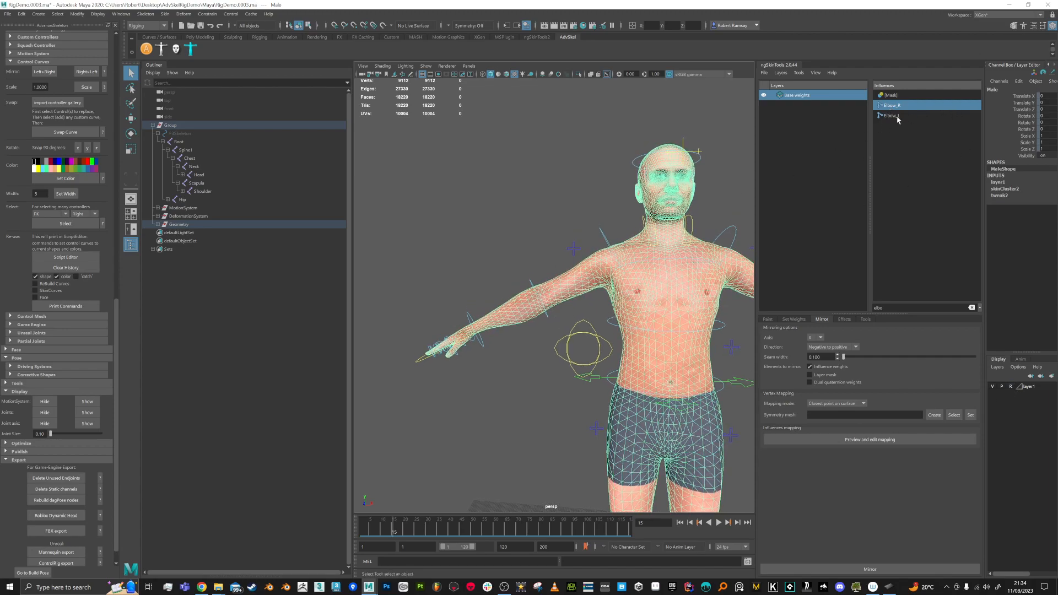
click(538, 292)
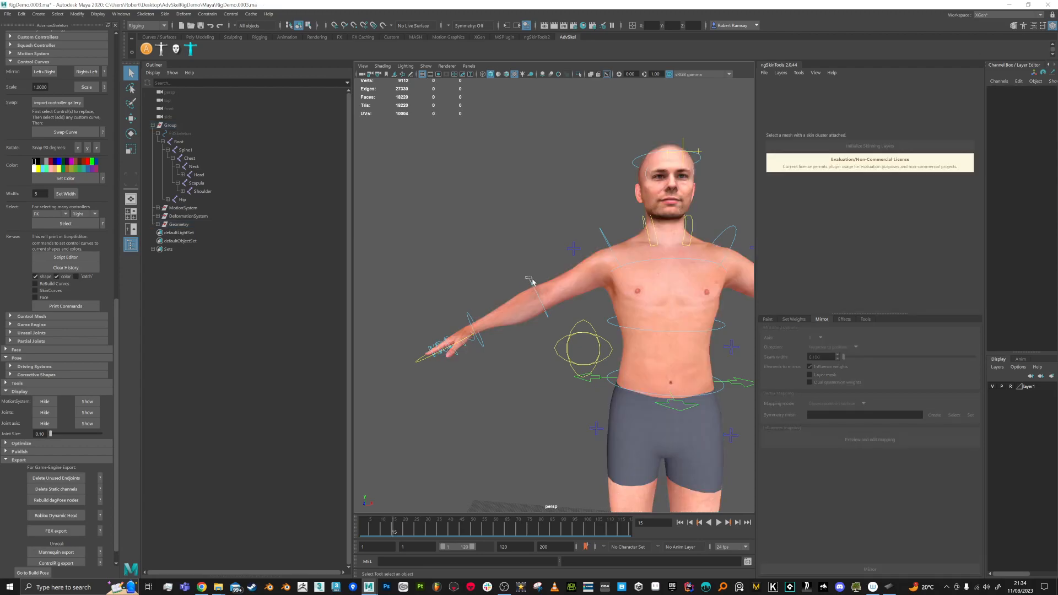
click(531, 284)
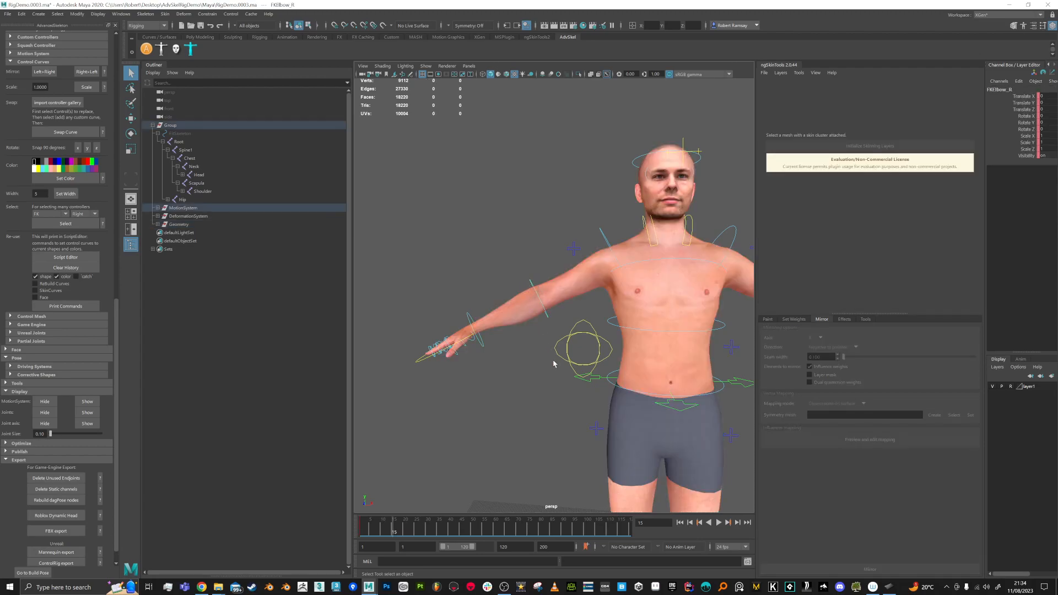
key(alt+v)
key(alt+v)
key(e)
drag(551, 277, 584, 337)
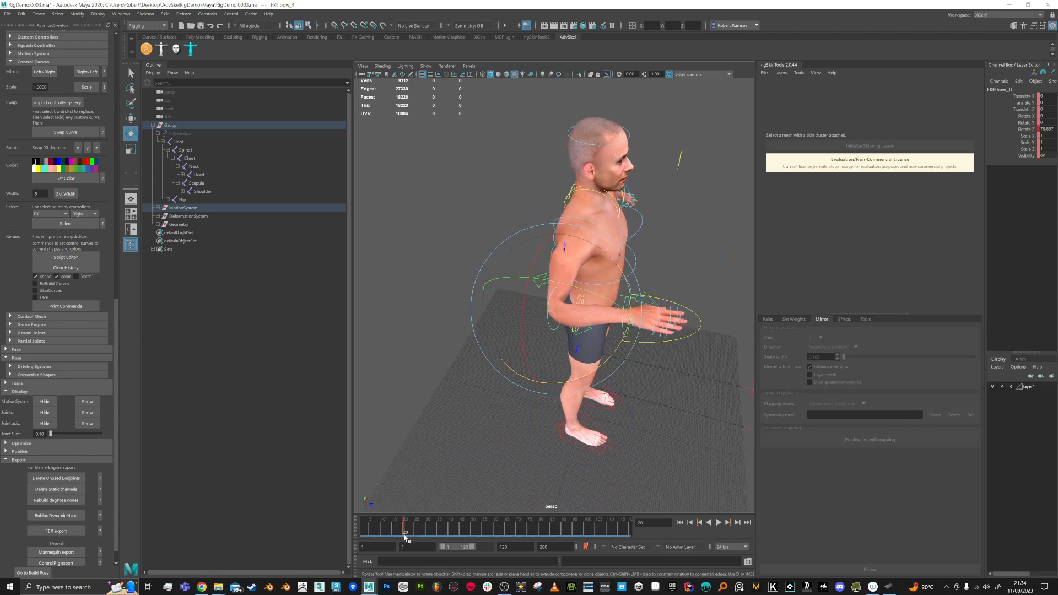
key(alt+v)
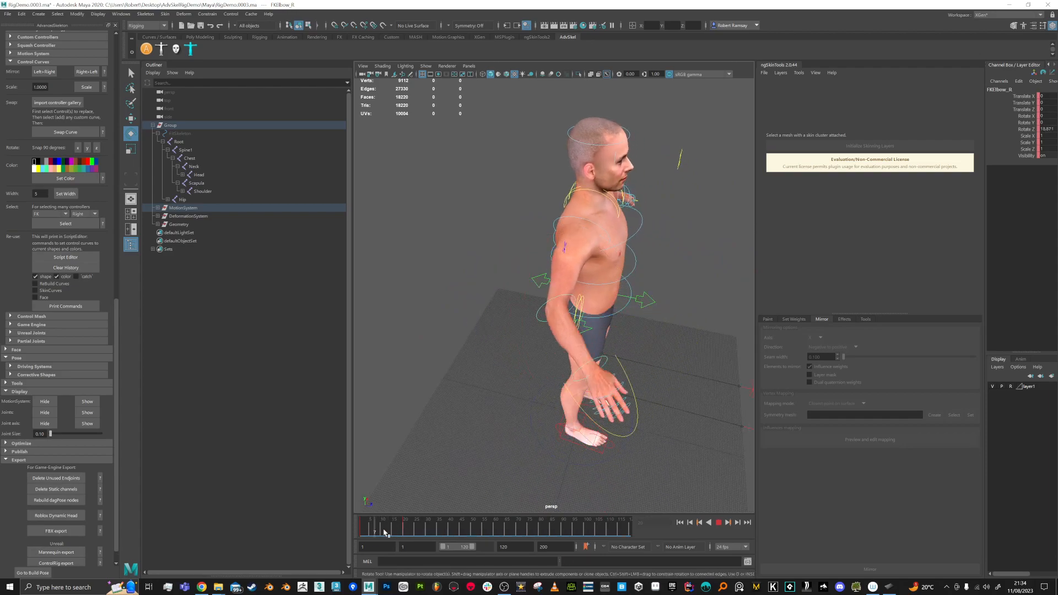
key(alt+v)
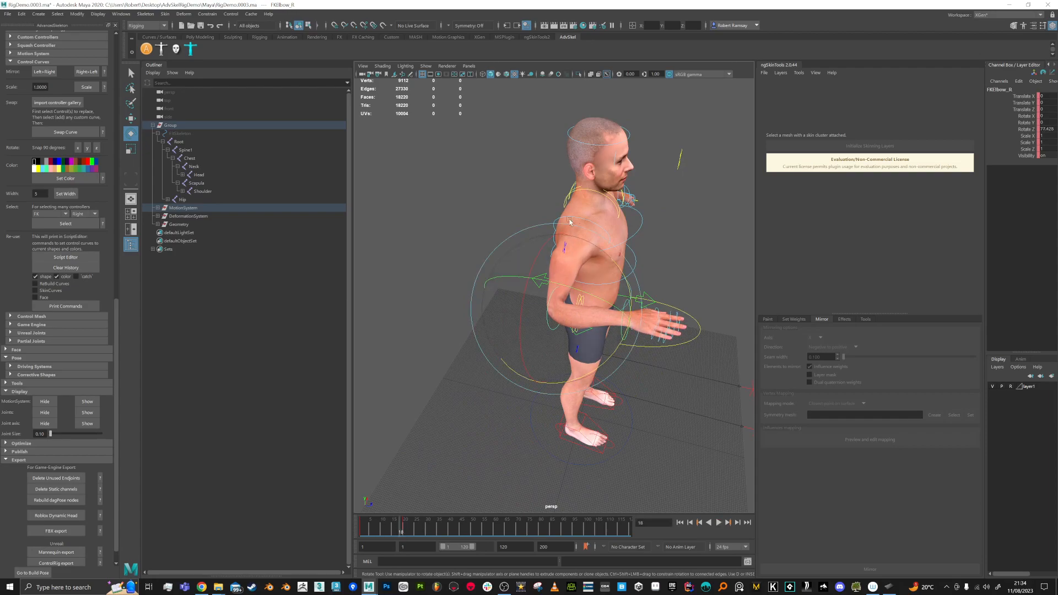
Step: Reselect the body mesh, pick the Elbow_R influence, and show the paint settings
alt+drag(572, 222, 511, 259)
key(q)
click(526, 456)
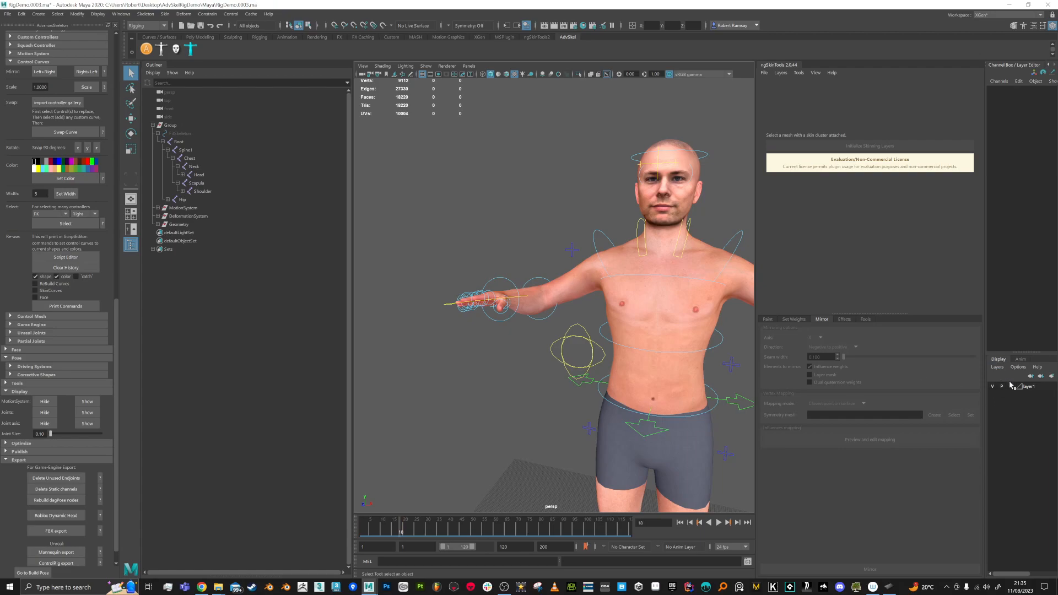
click(579, 283)
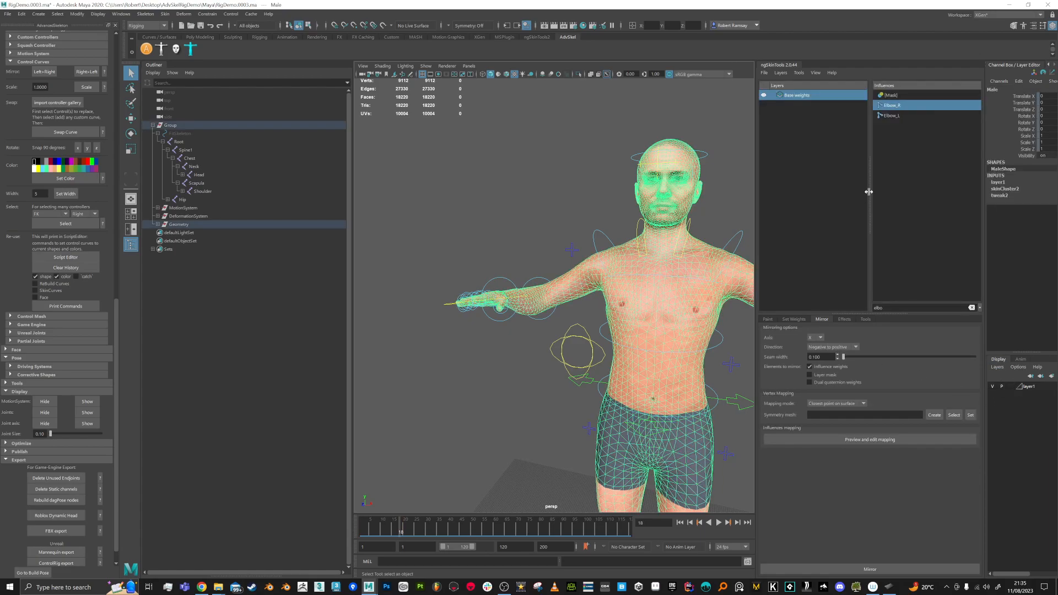
click(890, 116)
click(892, 106)
click(767, 319)
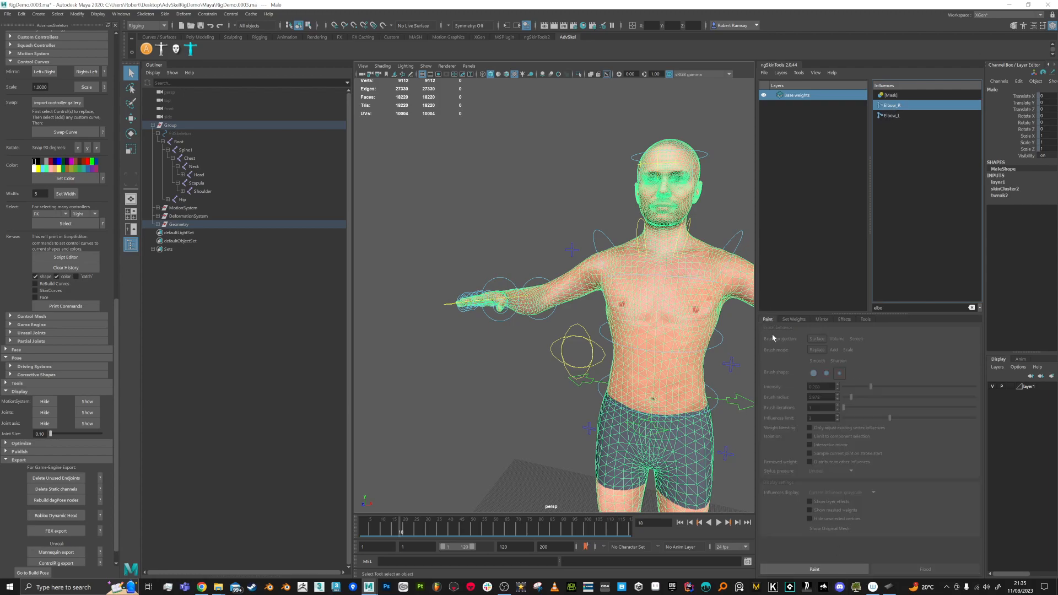
Step: Enter paint mode, inspect the Elbow_R weights, return to frame 1, and paint a stroke on the forearm
click(815, 569)
mouse_move(551, 347)
alt+mouse_down()
mouse_move(651, 403)
mouse_move(626, 347)
mouse_move(532, 309)
mouse_move(537, 289)
mouse_move(543, 313)
mouse_move(587, 333)
alt+mouse_up()
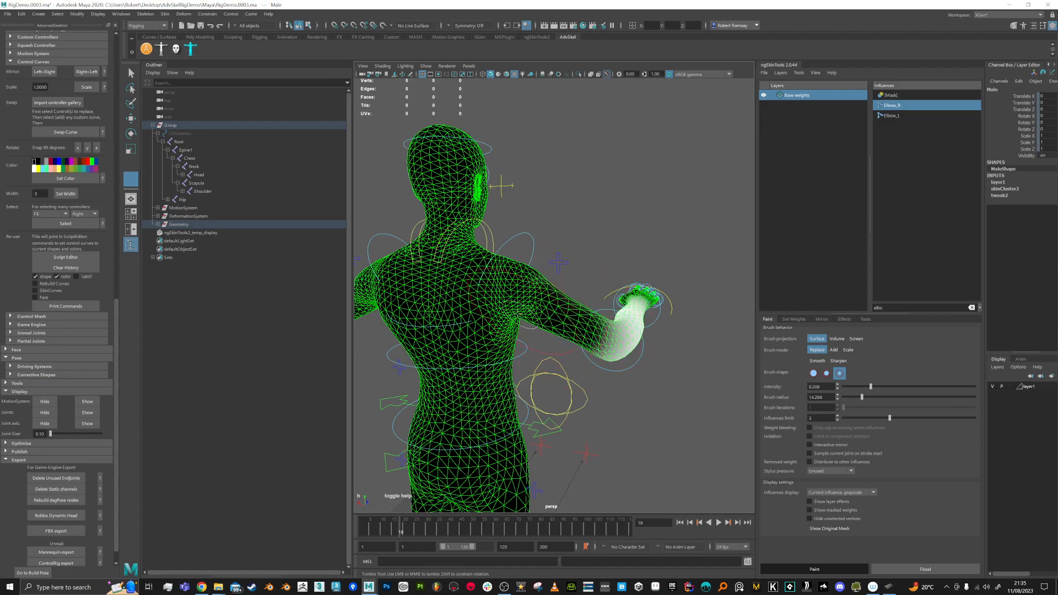
alt+drag(532, 287, 529, 246)
mouse_move(556, 325)
alt+mouse_down()
mouse_move(556, 367)
mouse_move(529, 330)
mouse_move(535, 321)
alt+mouse_up()
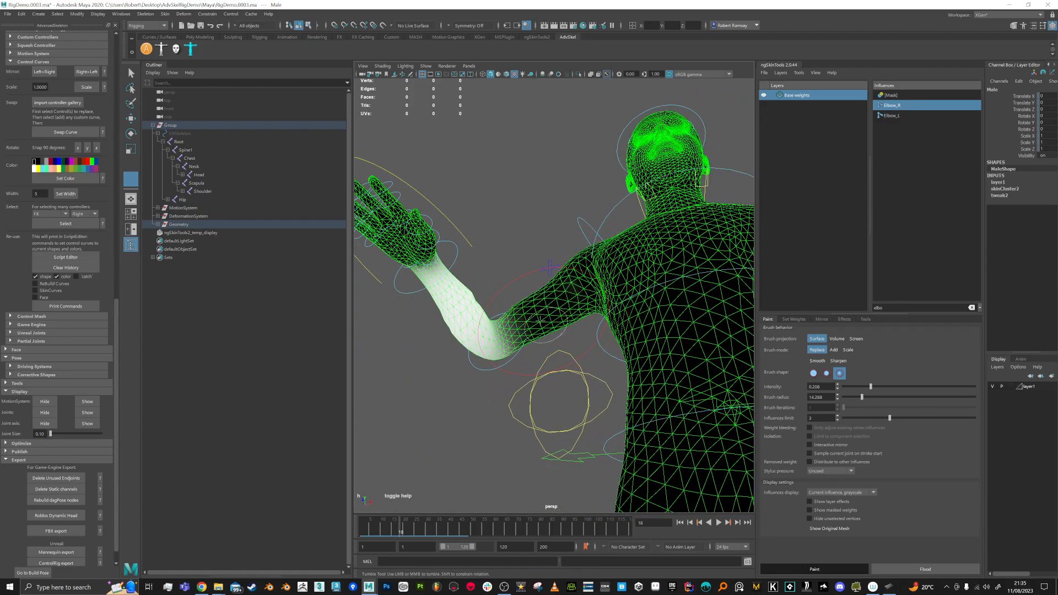
alt+drag(604, 273, 548, 331)
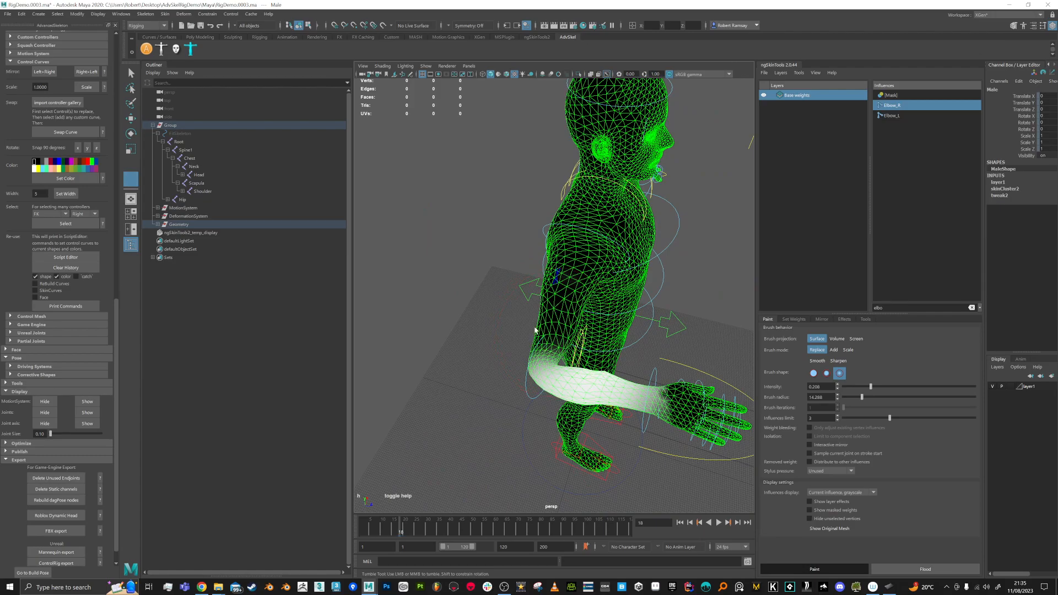
alt+drag(573, 297, 511, 284)
drag(403, 525, 361, 525)
alt+right_drag(512, 346, 544, 392)
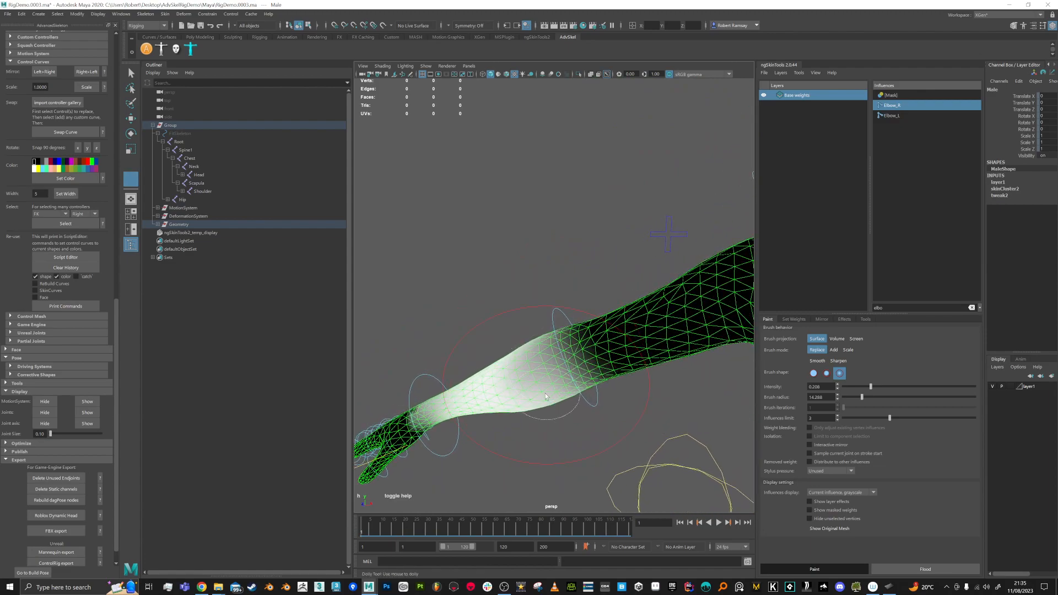
click(519, 368)
Step: Undo the stroke, spread Elbow_R weight across the forearm, and check the bend at frame 16
key(ctrl+z)
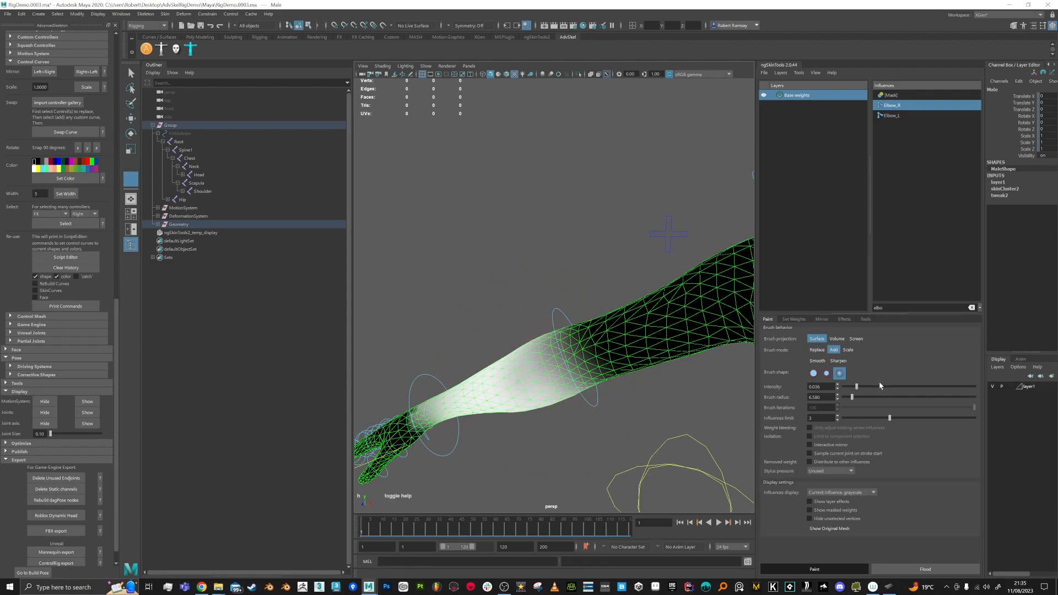
mouse_move(527, 367)
mouse_down()
mouse_move(543, 365)
mouse_move(529, 352)
mouse_move(509, 395)
mouse_move(543, 372)
mouse_up()
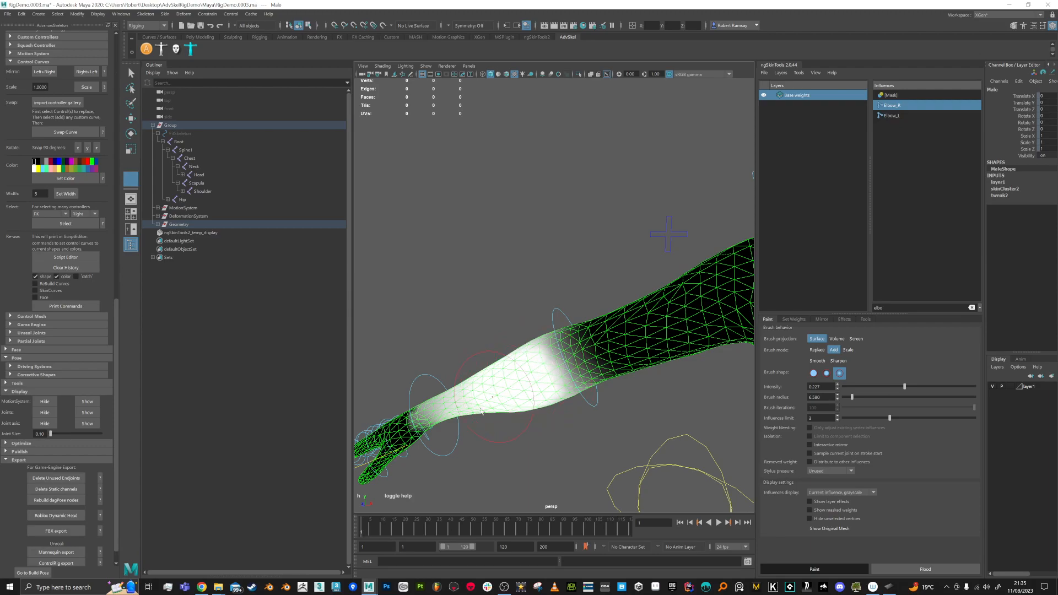
drag(368, 529, 395, 529)
mouse_move(568, 401)
alt+mouse_down()
mouse_move(599, 436)
mouse_move(581, 432)
mouse_move(581, 406)
alt+mouse_up()
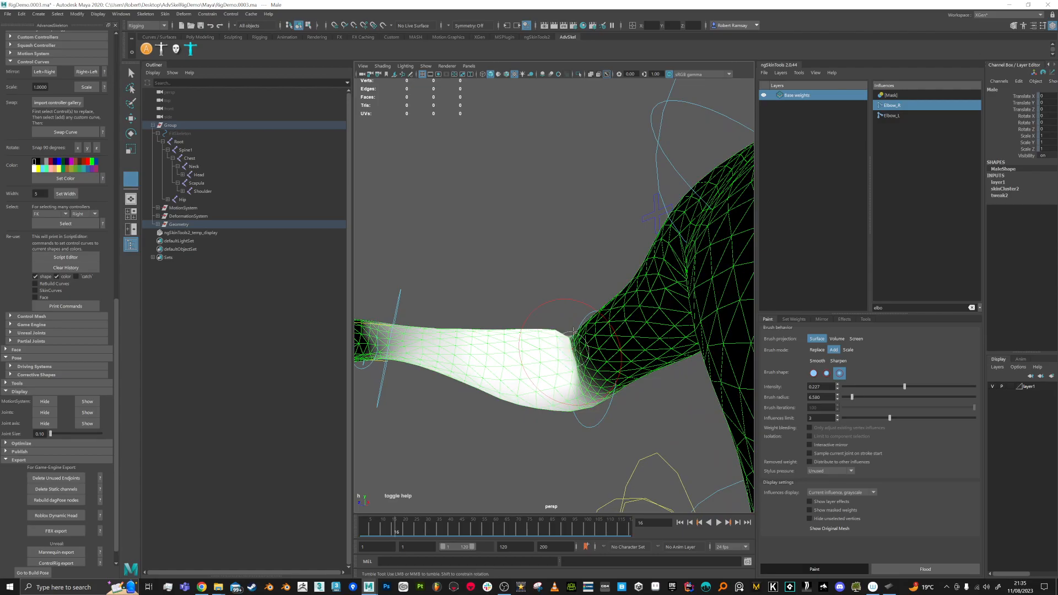
alt+drag(573, 332, 578, 389)
mouse_move(562, 348)
alt+mouse_down()
mouse_move(584, 357)
mouse_move(590, 344)
mouse_move(580, 384)
mouse_move(545, 386)
alt+mouse_up()
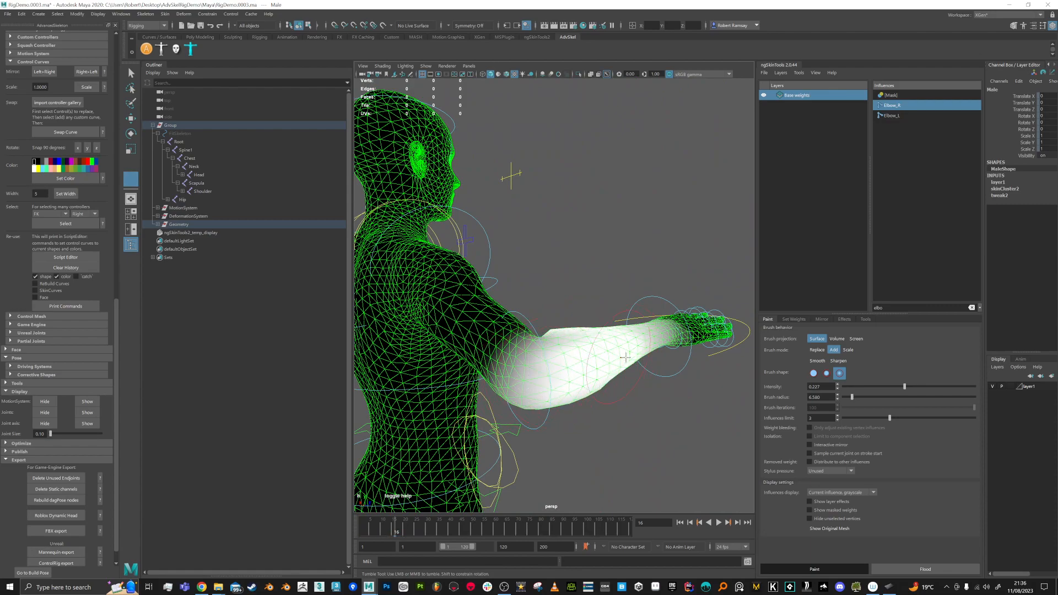
alt+drag(582, 376, 528, 370)
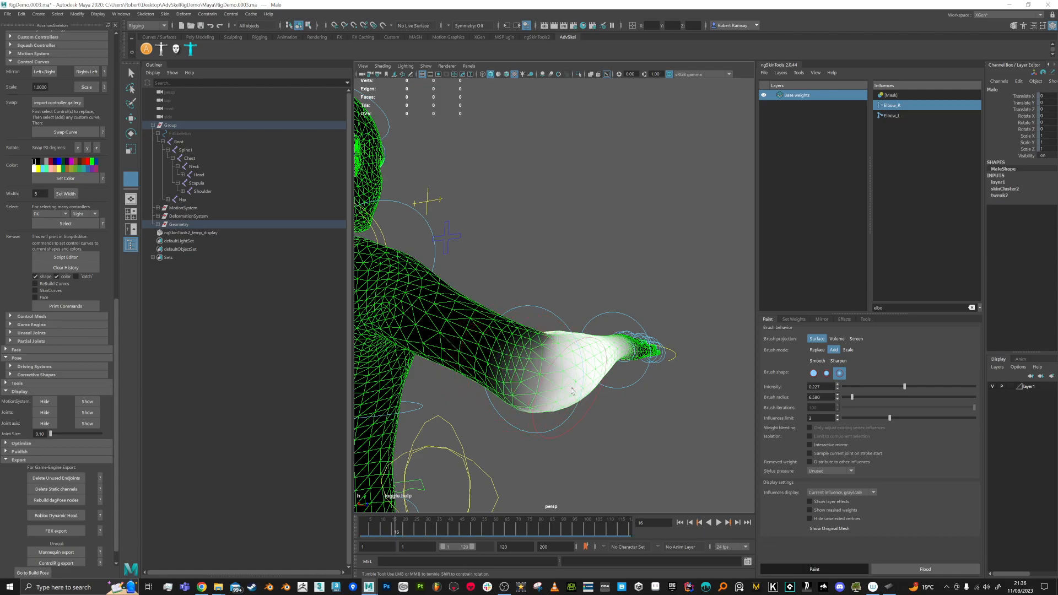
Step: Inspect the painted forearm from several angles and scrub the elbow bend, settling on frame 5
mouse_move(563, 368)
alt+mouse_down()
mouse_move(537, 341)
mouse_move(569, 280)
mouse_move(531, 318)
mouse_move(551, 380)
mouse_move(462, 371)
mouse_move(448, 354)
mouse_move(556, 378)
alt+mouse_up()
scroll(518, 351, up, 3)
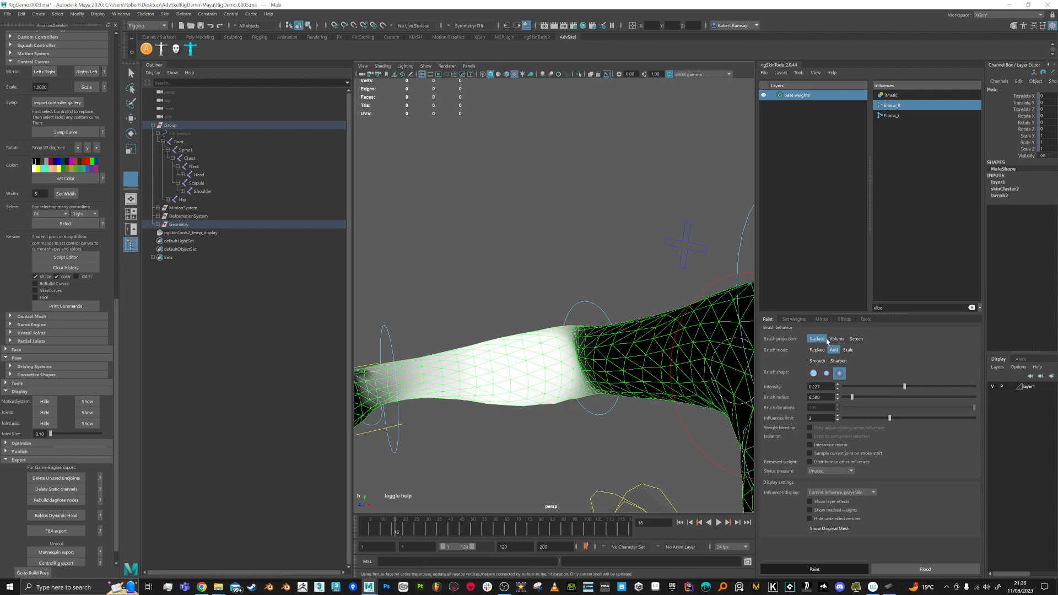
alt+drag(552, 375, 570, 373)
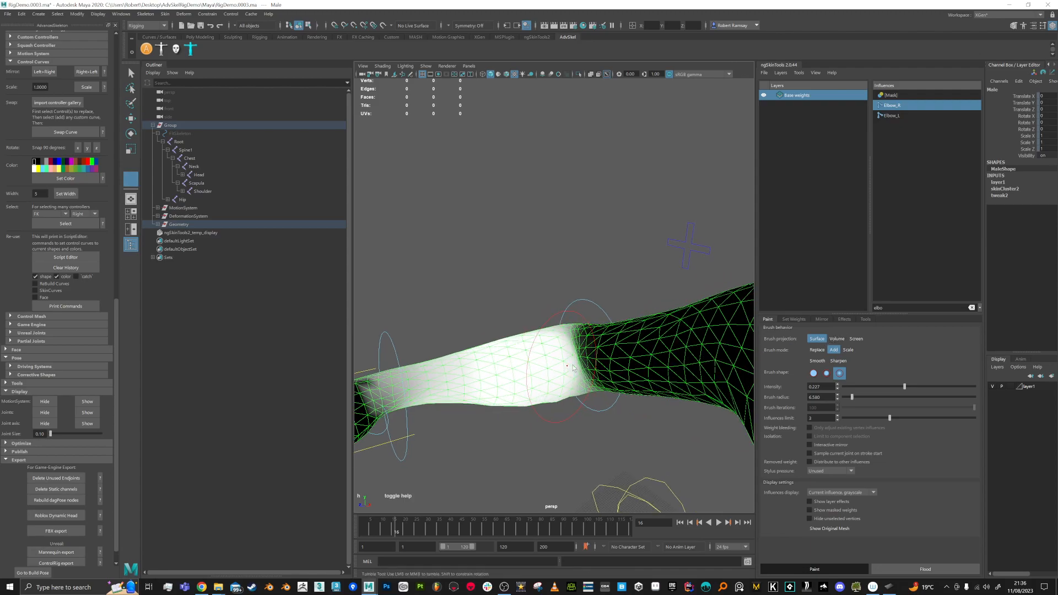
alt+drag(566, 366, 595, 435)
alt+drag(551, 281, 571, 199)
alt+middle_drag(600, 308, 610, 283)
alt+drag(610, 284, 587, 292)
alt+drag(614, 351, 558, 325)
drag(396, 528, 371, 530)
alt+middle_drag(553, 389, 451, 394)
alt+right_drag(452, 395, 386, 392)
Step: Leave painting and key the elbow control bent up (Rotate Z 88.554) at frame 20
alt+drag(622, 373, 612, 352)
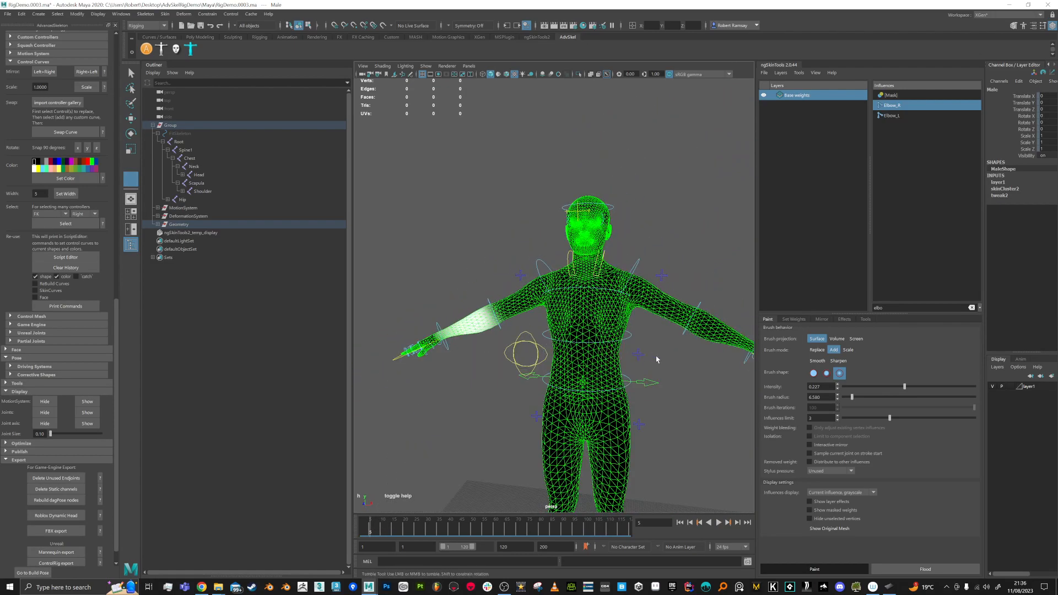
key(q)
mouse_move(673, 362)
alt+mouse_down()
mouse_move(672, 303)
mouse_move(687, 313)
alt+mouse_up()
key(e)
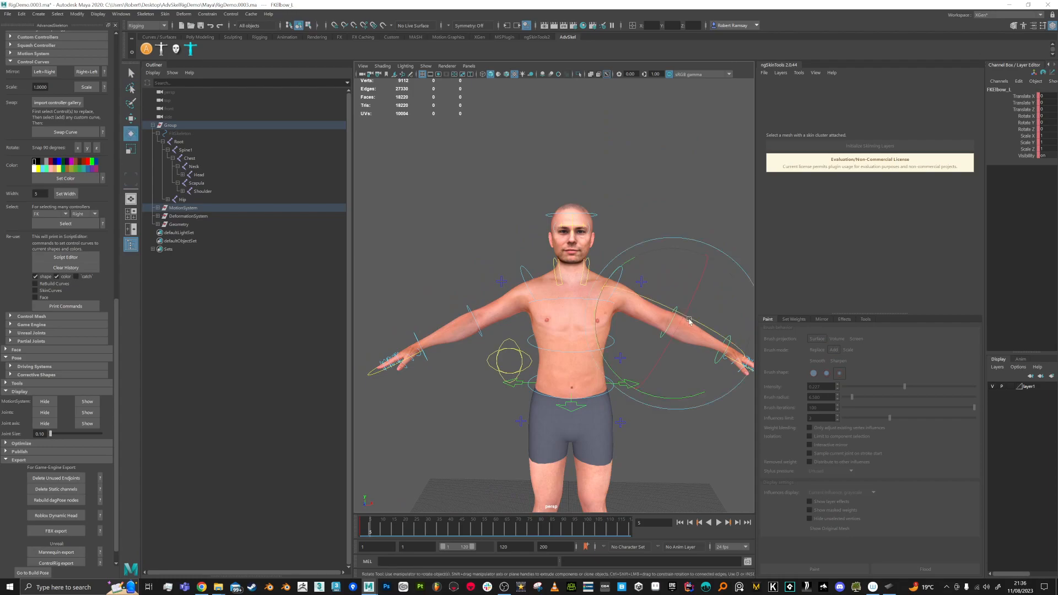
drag(366, 537, 405, 538)
drag(691, 342, 586, 323)
key(s)
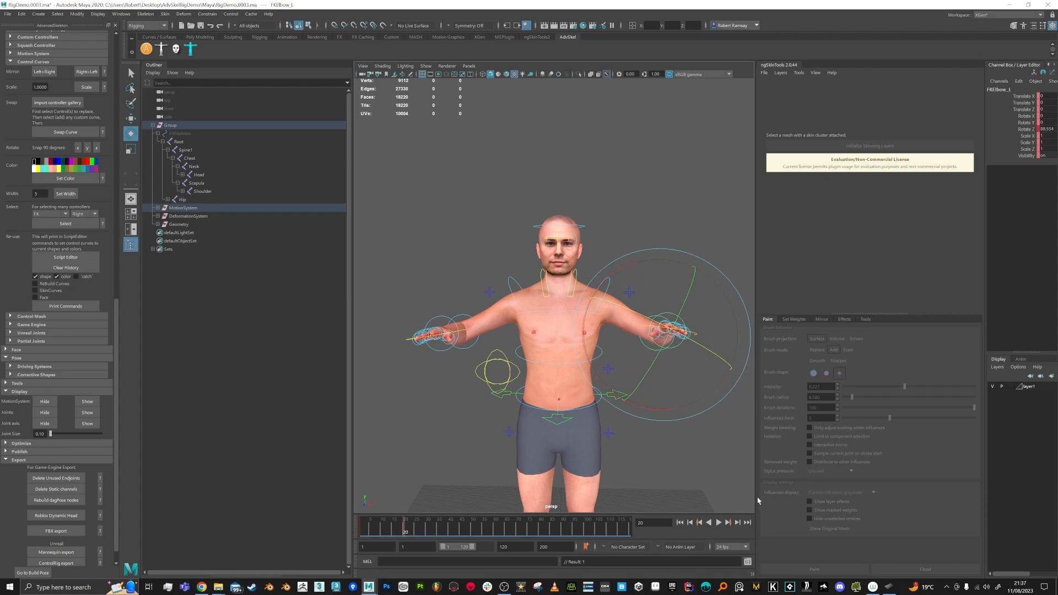
Step: Scrub back to frame 17 to check the bend, then reselect the Male body mesh
drag(755, 269, 897, 269)
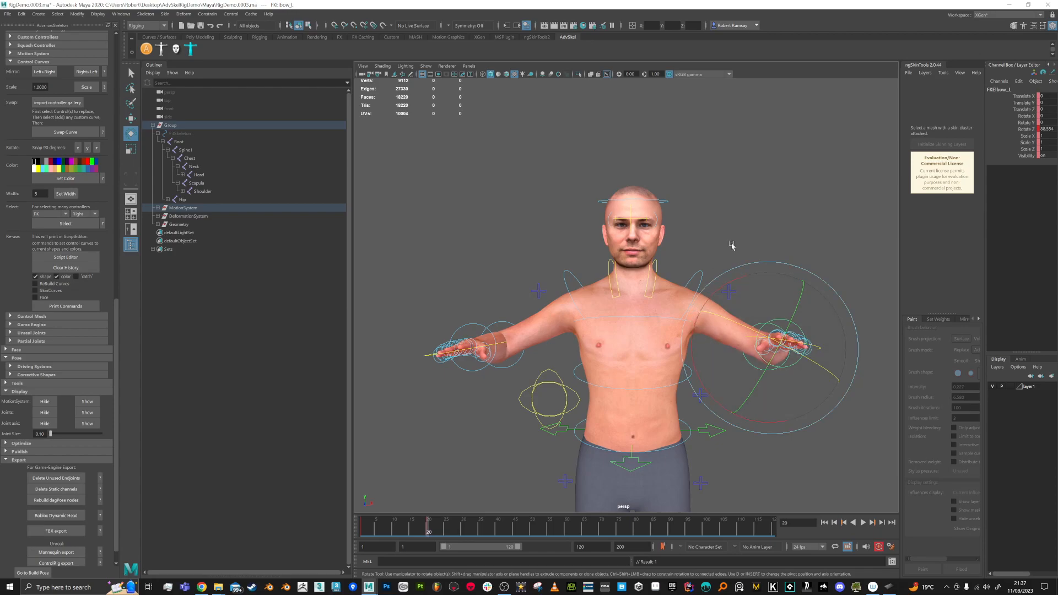
alt+drag(735, 235, 659, 274)
mouse_move(430, 531)
mouse_down()
mouse_move(364, 530)
mouse_move(420, 530)
mouse_up()
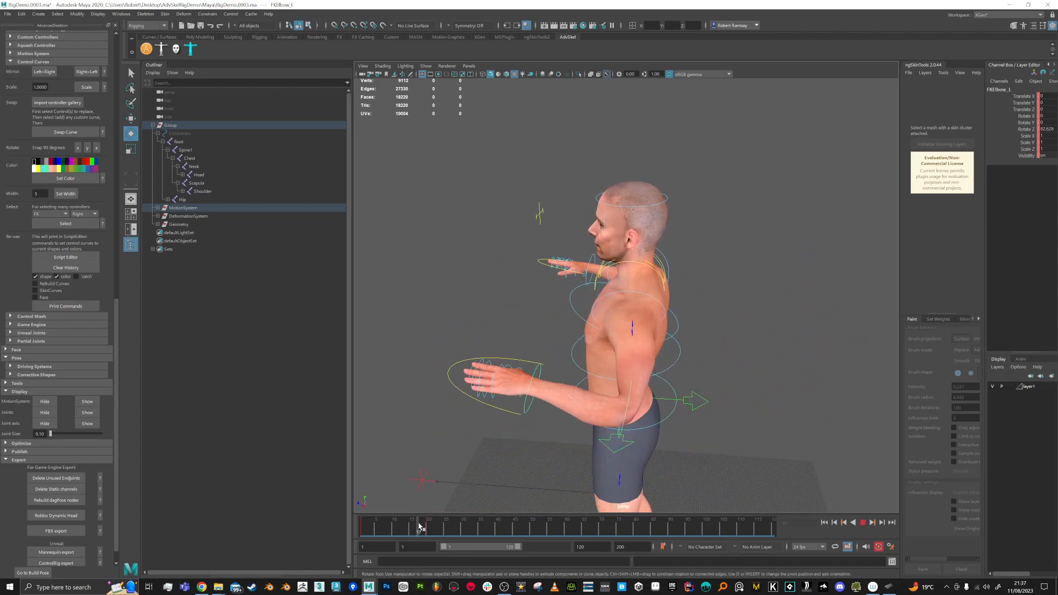
alt+drag(650, 376, 559, 325)
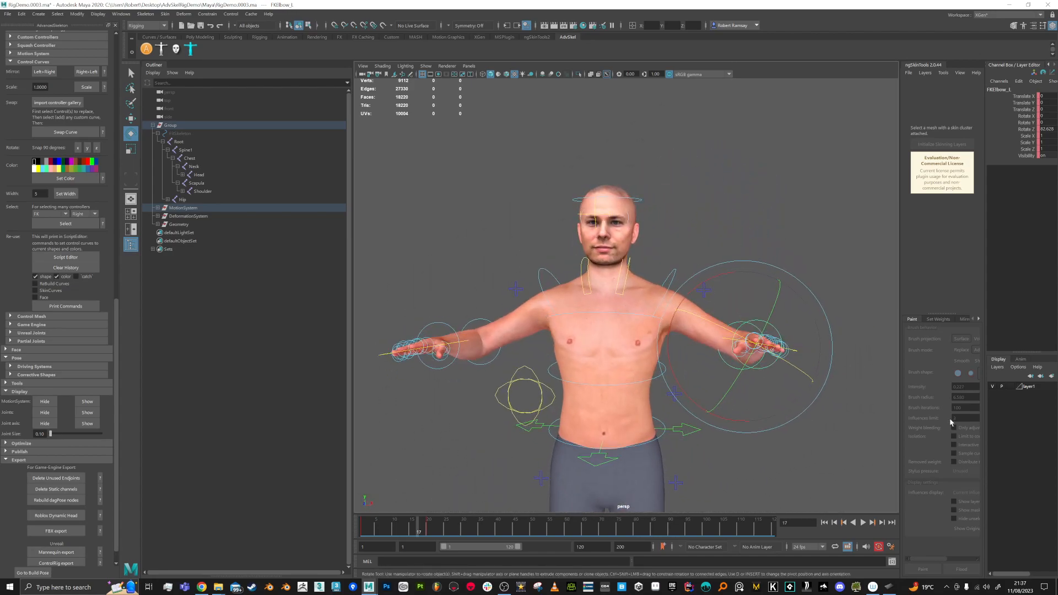
drag(899, 377, 838, 378)
key(q)
click(593, 336)
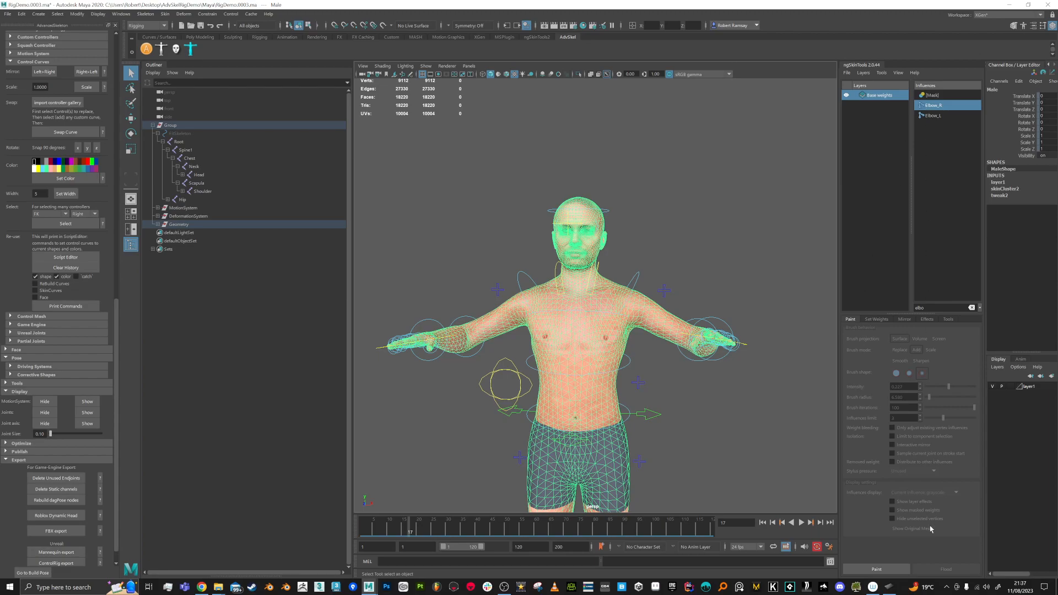
Step: Mirror the painted elbow weights onto the other arm from the ngSkinTools Mirror tab
click(904, 320)
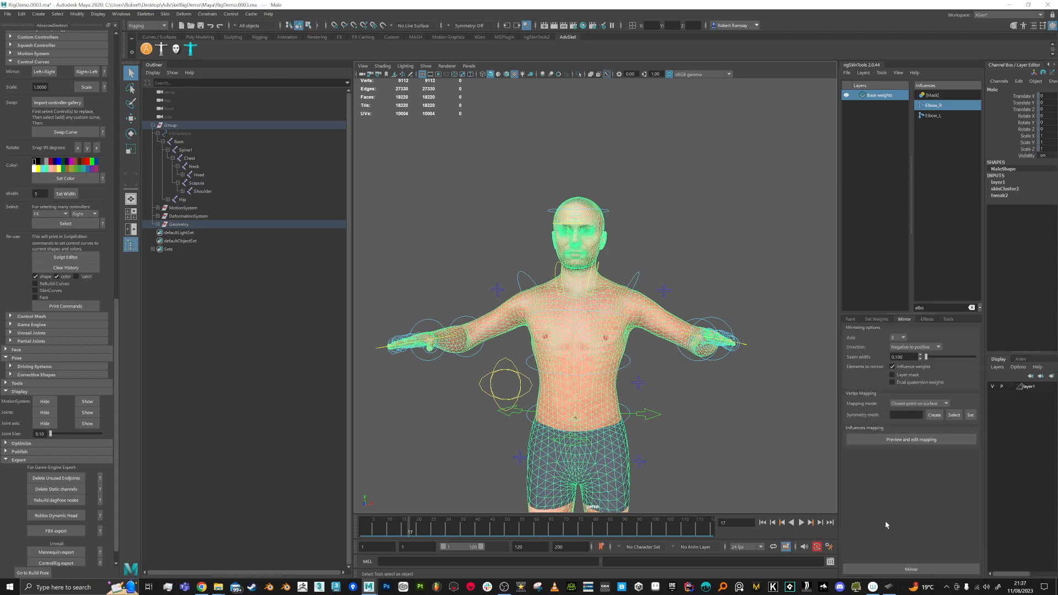
click(911, 571)
alt+drag(765, 352, 692, 411)
alt+right_drag(692, 411, 736, 396)
alt+middle_drag(735, 397, 688, 353)
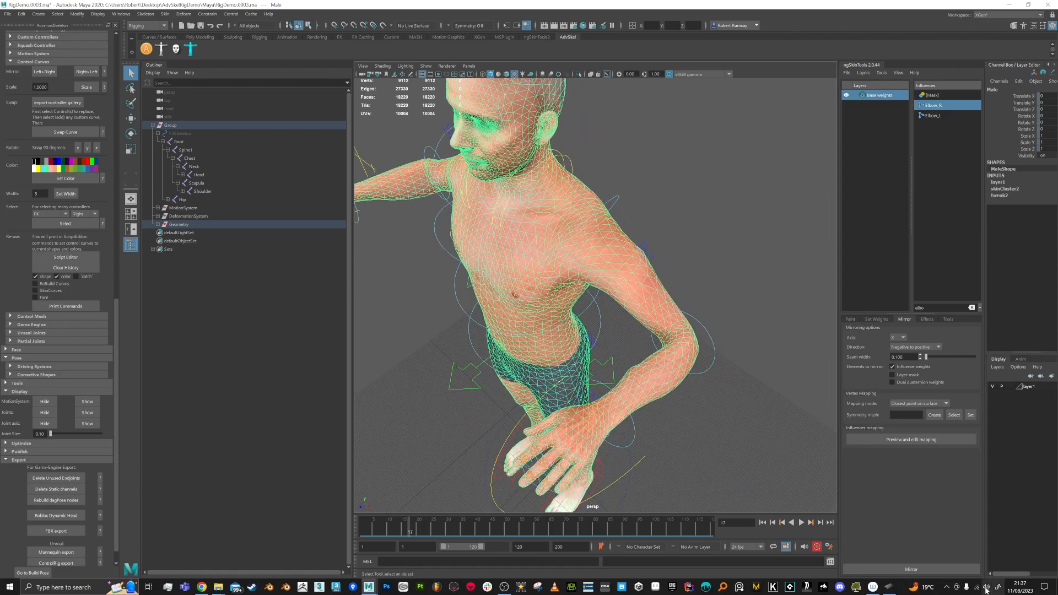
click(911, 569)
Step: Scrub back to frame 1 to straighten the arms and frame the whole upper body
alt+drag(662, 312, 696, 380)
alt+right_drag(696, 380, 674, 330)
drag(406, 535, 342, 532)
alt+right_drag(594, 414, 556, 380)
alt+middle_drag(656, 487, 686, 416)
alt+right_drag(685, 416, 681, 411)
mouse_move(682, 410)
alt+mouse_down()
mouse_move(706, 397)
mouse_move(699, 347)
mouse_move(686, 396)
alt+mouse_up()
alt+right_drag(700, 364, 663, 342)
Step: Set the body's display layer to Reference and marquee-select all the rig's control curves
click(1011, 386)
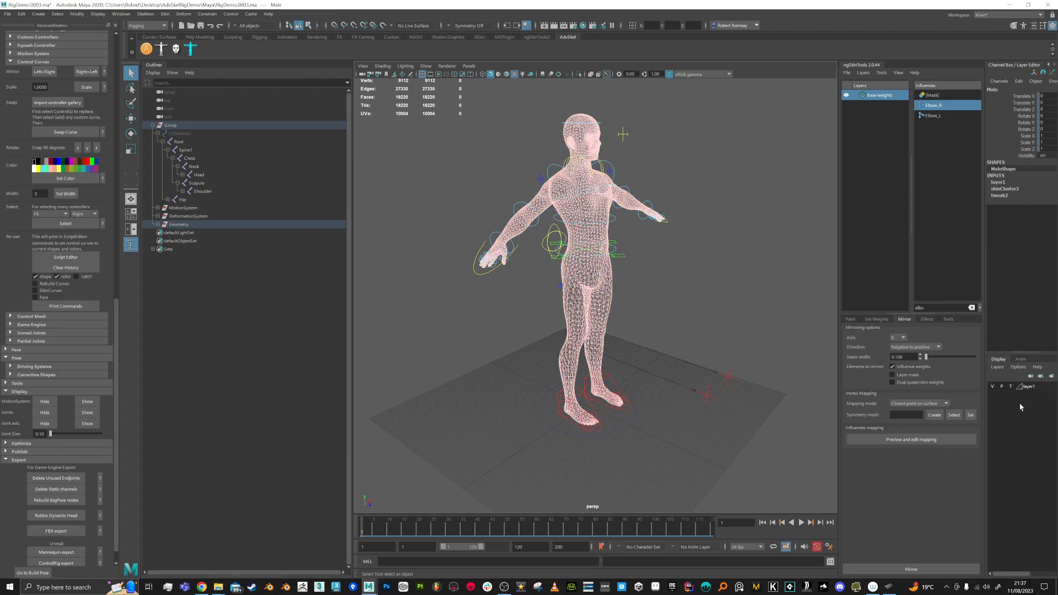
click(1011, 386)
click(507, 115)
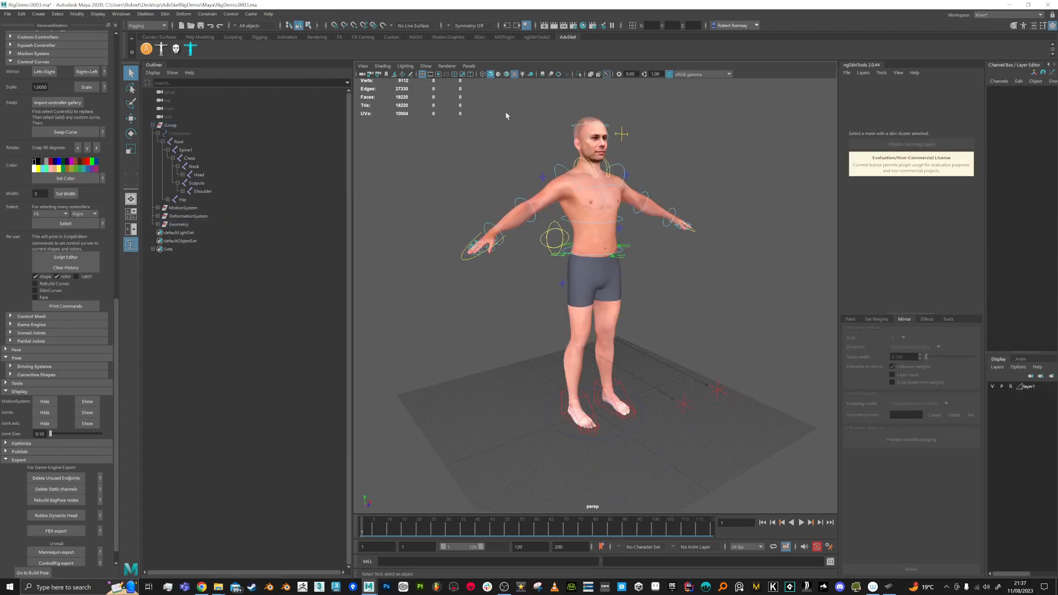
alt+middle_drag(483, 156, 515, 176)
drag(798, 408, 810, 490)
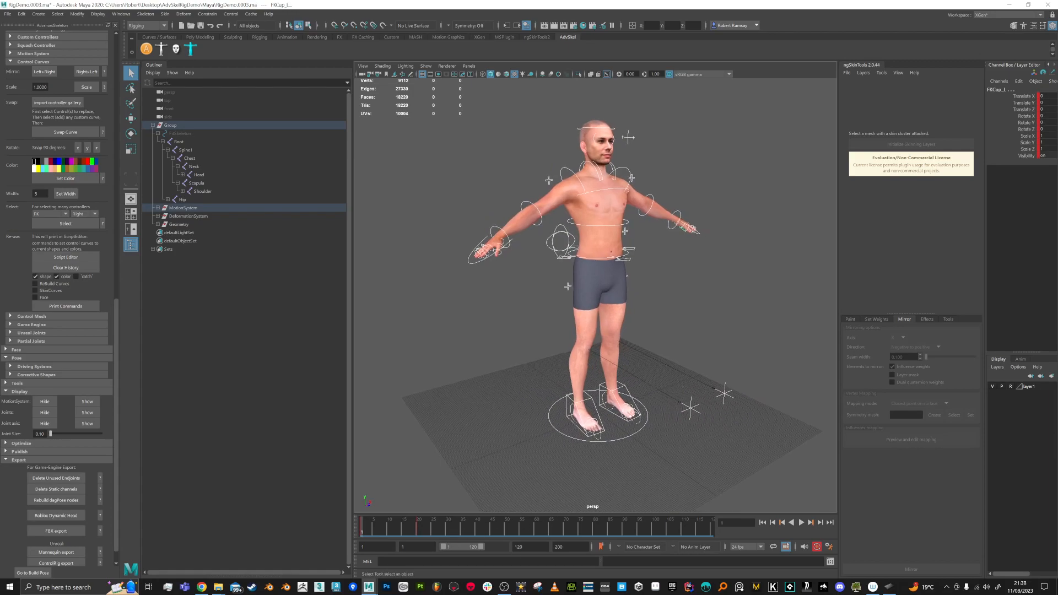
Step: Delete the keys in frames 14–32 and save the scene as RigDemo.0004.ma
shift+drag(402, 530, 453, 531)
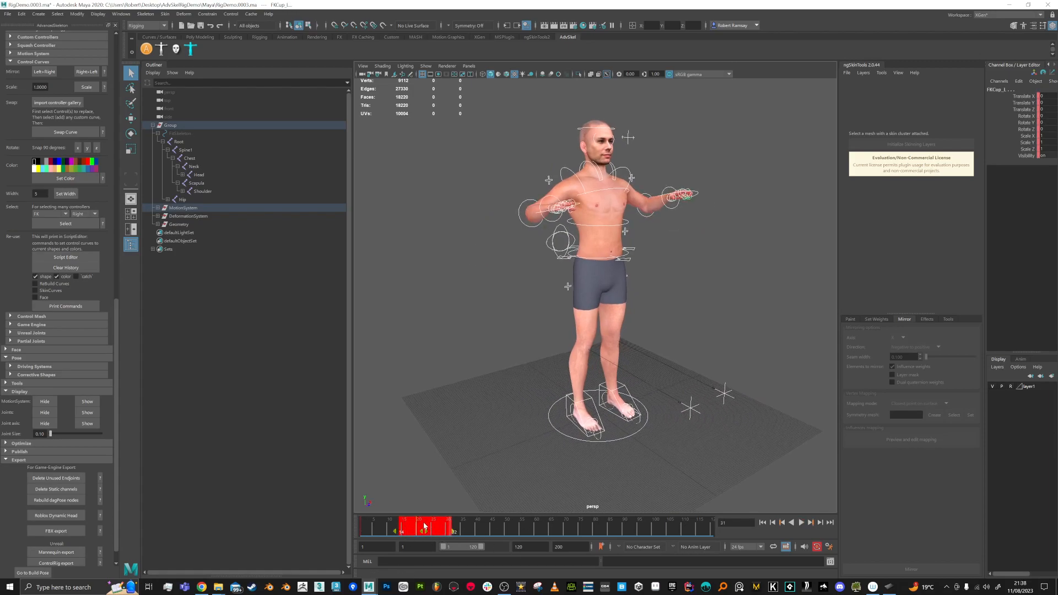
right_click(425, 528)
click(440, 392)
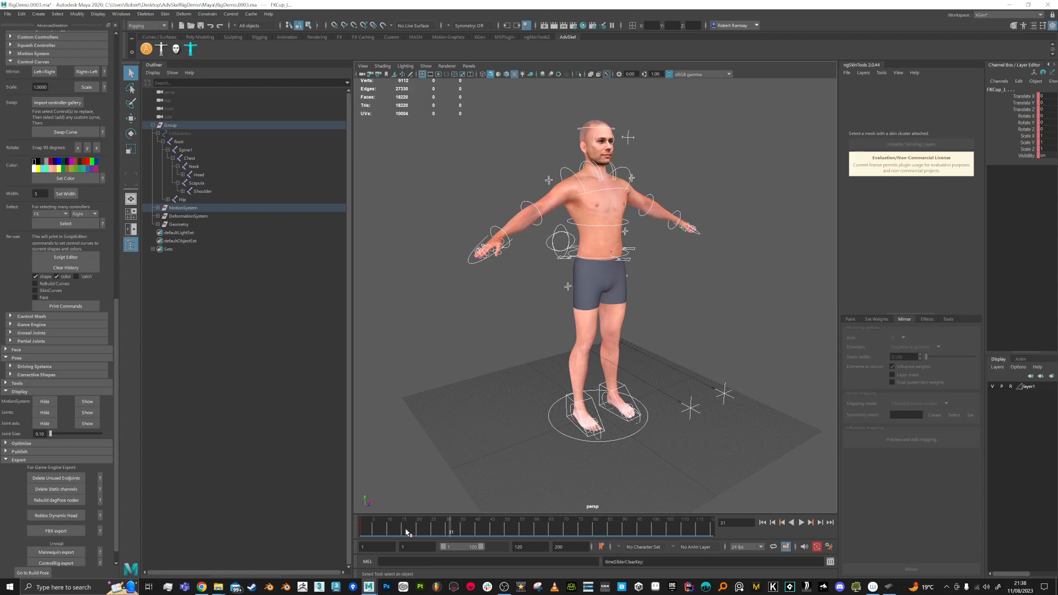
key(ctrl+s)
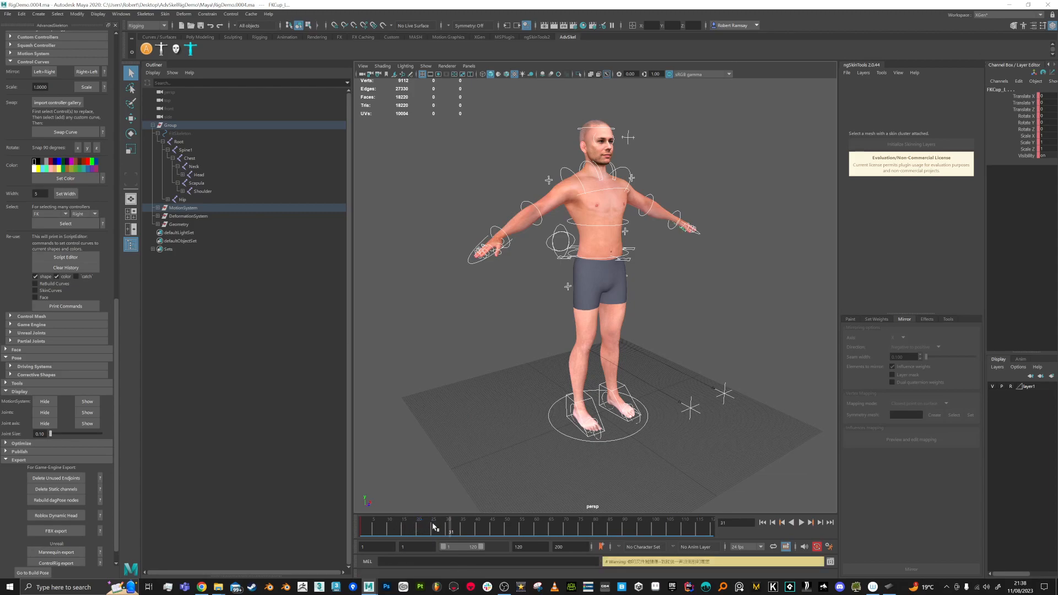
Step: Play back to confirm the arms stay at rest, then select the right foot IK control
drag(449, 530, 390, 533)
alt+drag(810, 315, 786, 315)
alt+right_drag(786, 314, 774, 364)
alt+middle_drag(774, 365, 714, 370)
key(alt+v)
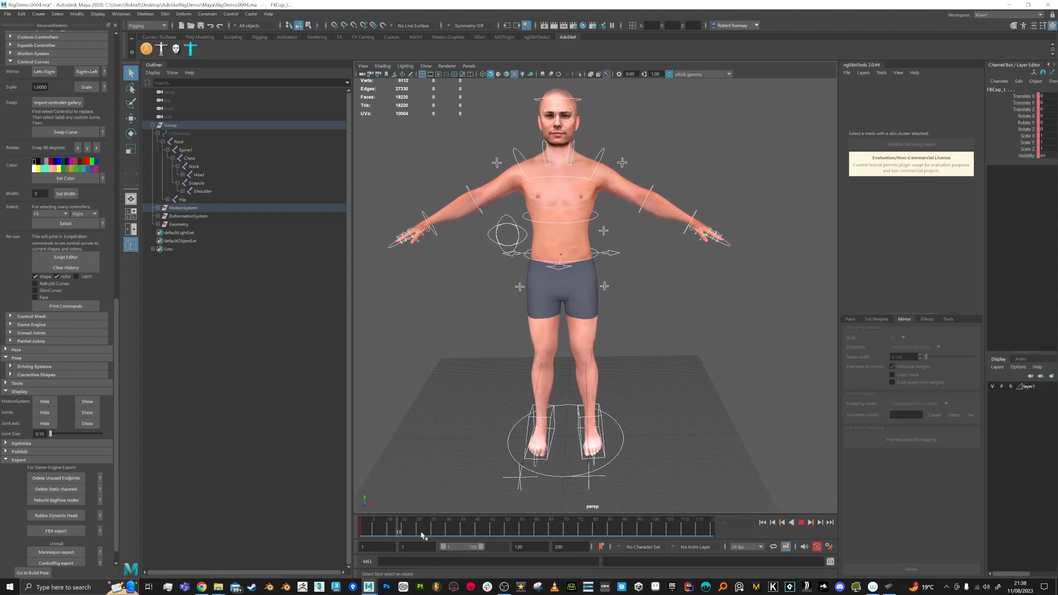
key(alt+v)
key(alt+v)
key(alt+v)
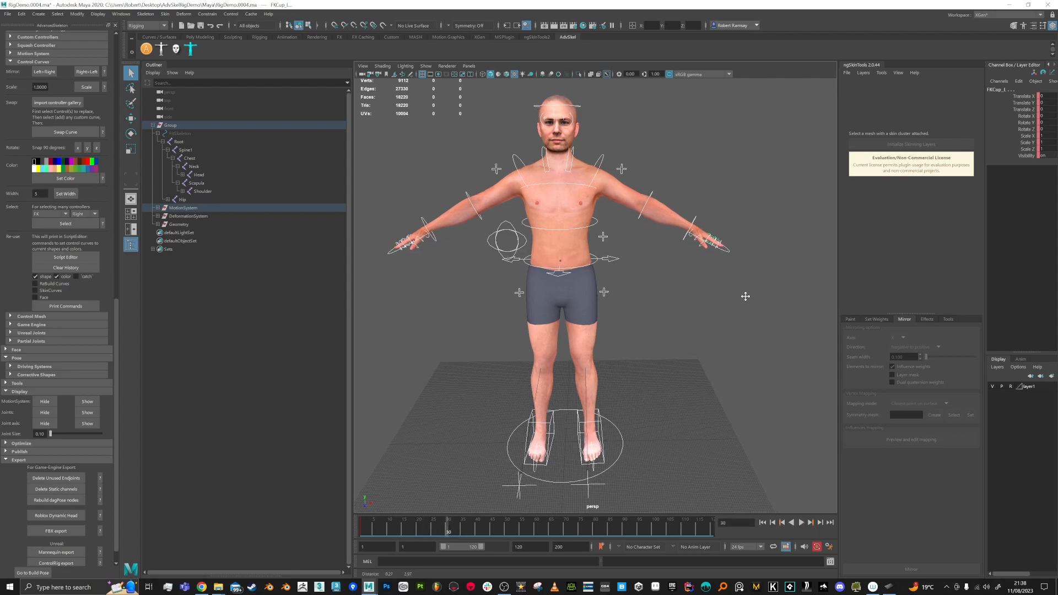
alt+drag(738, 310, 645, 368)
click(614, 423)
key(w)
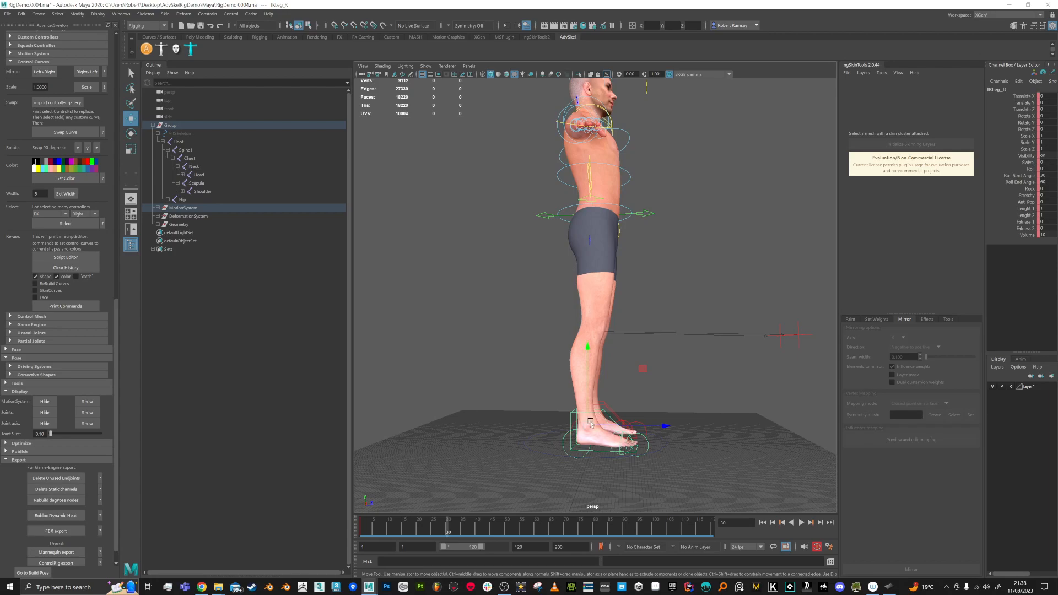
Step: Raise the right foot IK control at frame 30 to bend the knee, then scrub to check the lift
drag(648, 367, 794, 280)
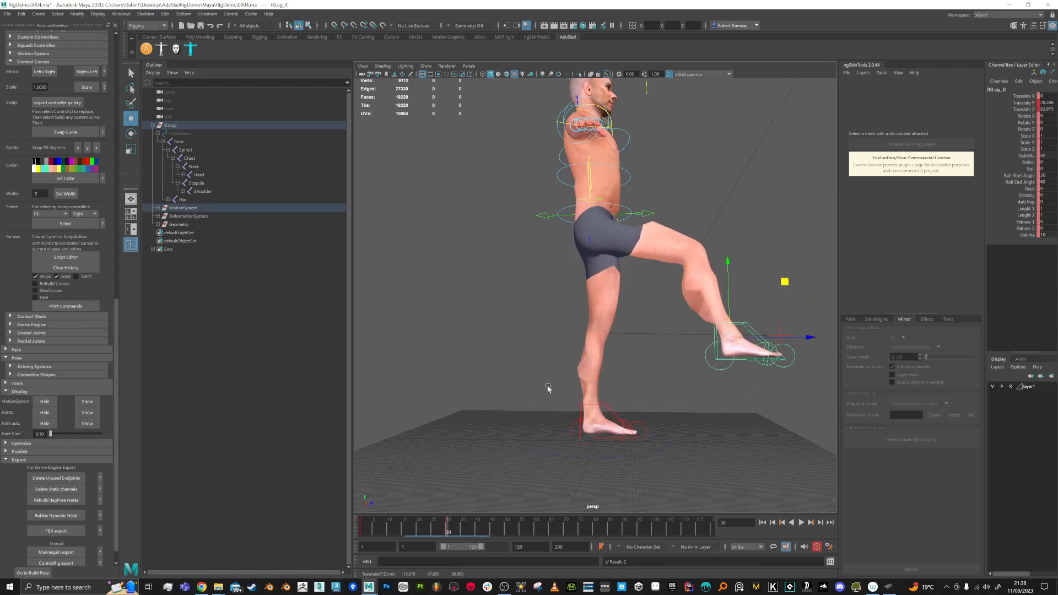
alt+drag(673, 274, 643, 256)
key(ctrl+z)
alt+drag(725, 324, 736, 287)
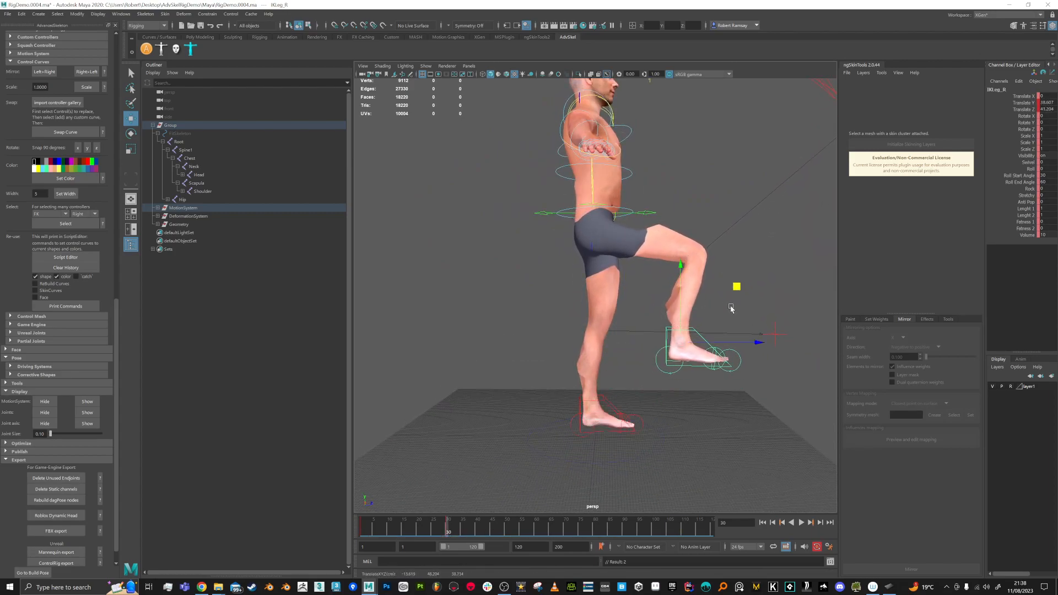
alt+drag(750, 323, 734, 328)
drag(415, 533, 448, 532)
alt+drag(729, 300, 651, 361)
alt+middle_drag(661, 339, 685, 376)
alt+drag(684, 375, 658, 370)
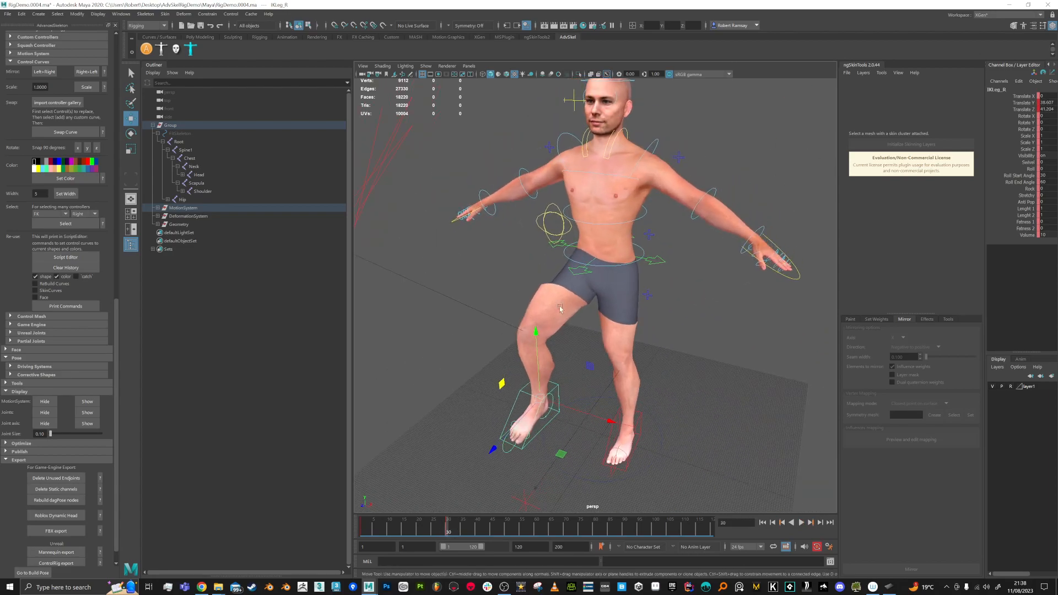
Step: Select the Male mesh, filter influences by 'hi', pick Hip_R and enter Paint mode
click(703, 369)
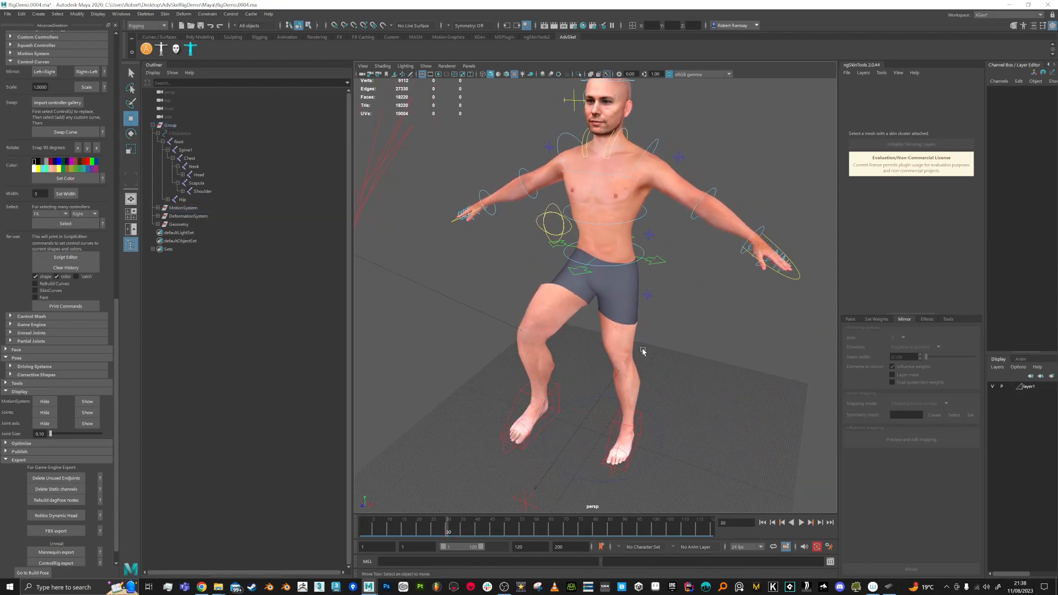
click(625, 342)
alt+drag(702, 397, 832, 196)
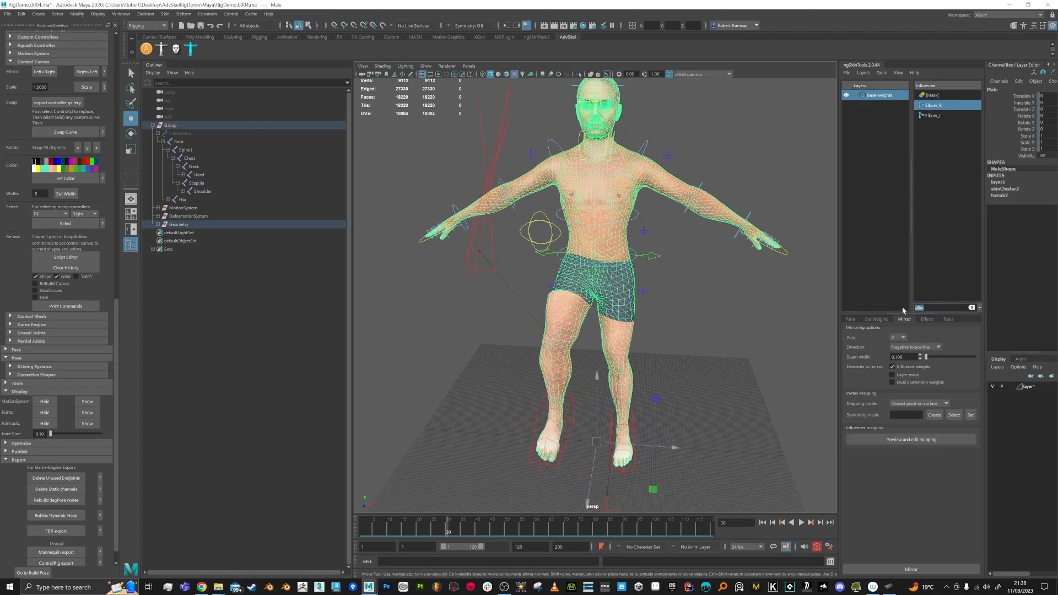
text(hip)
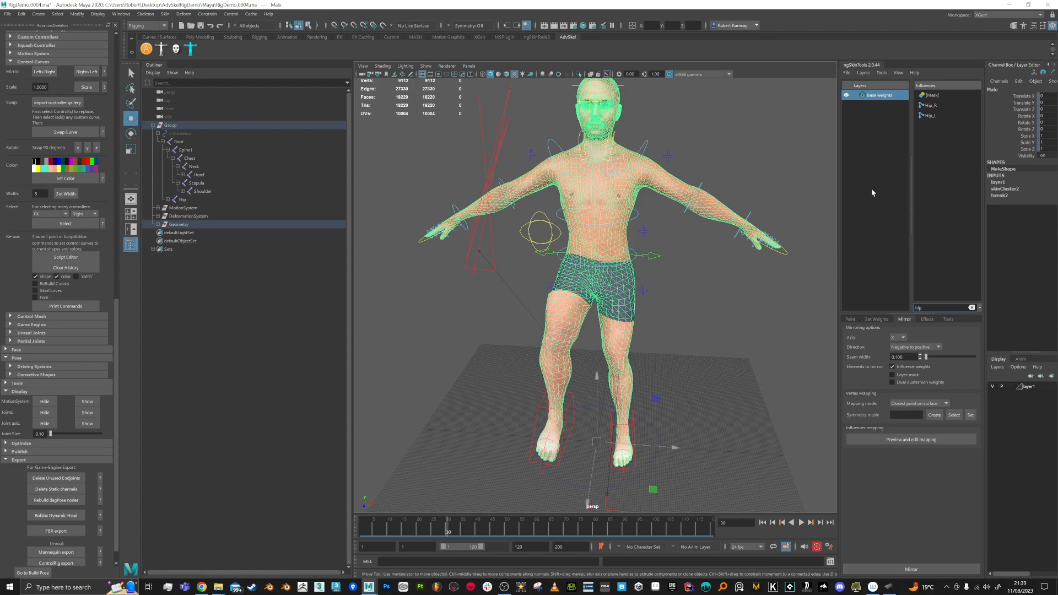
click(939, 108)
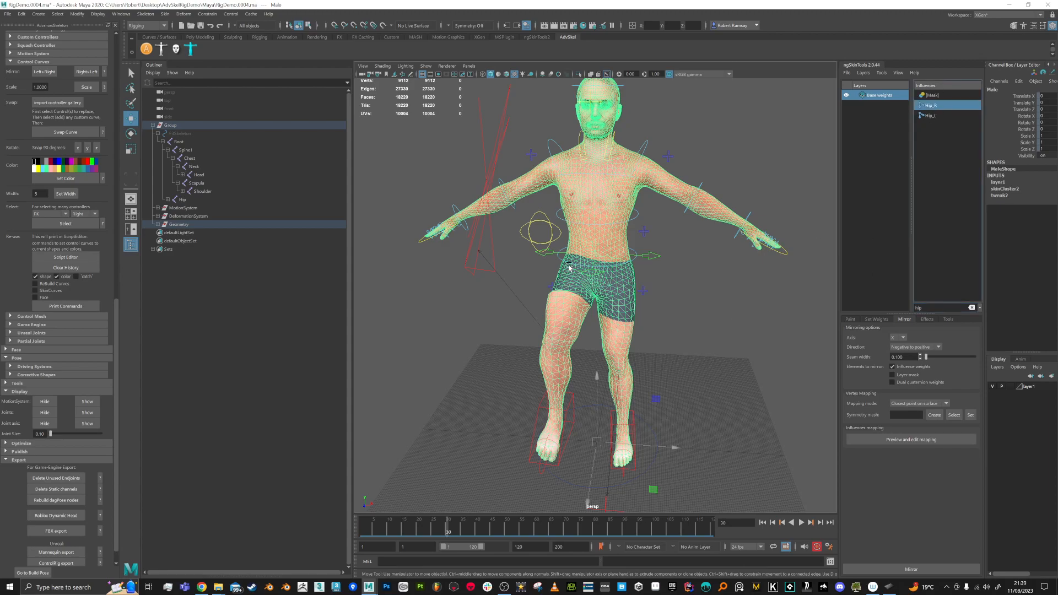
alt+drag(587, 244, 686, 327)
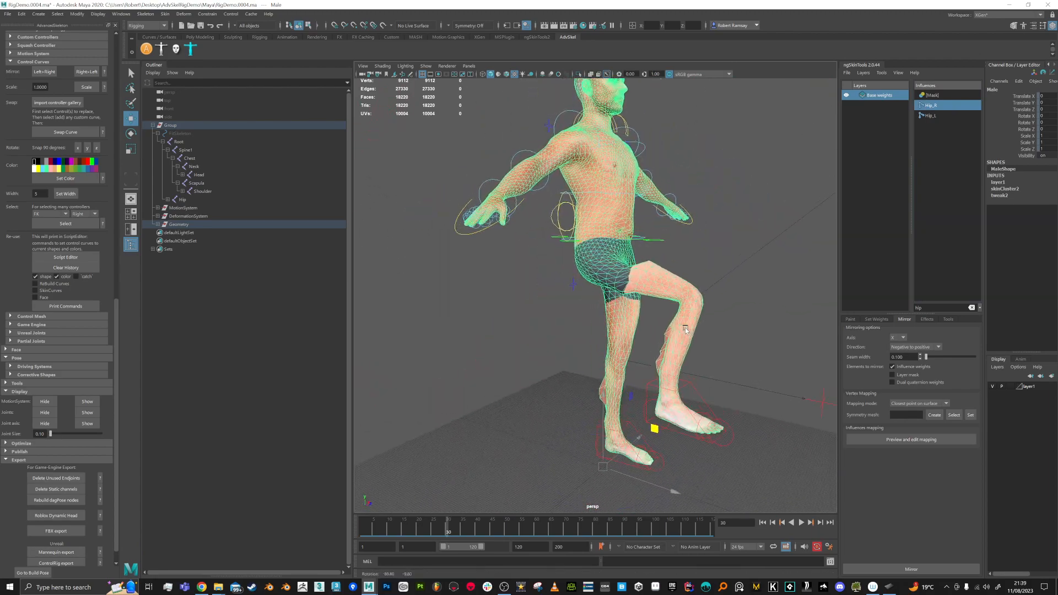
click(852, 319)
click(876, 569)
mouse_move(606, 300)
alt+mouse_down()
mouse_move(667, 302)
mouse_move(646, 332)
alt+mouse_up()
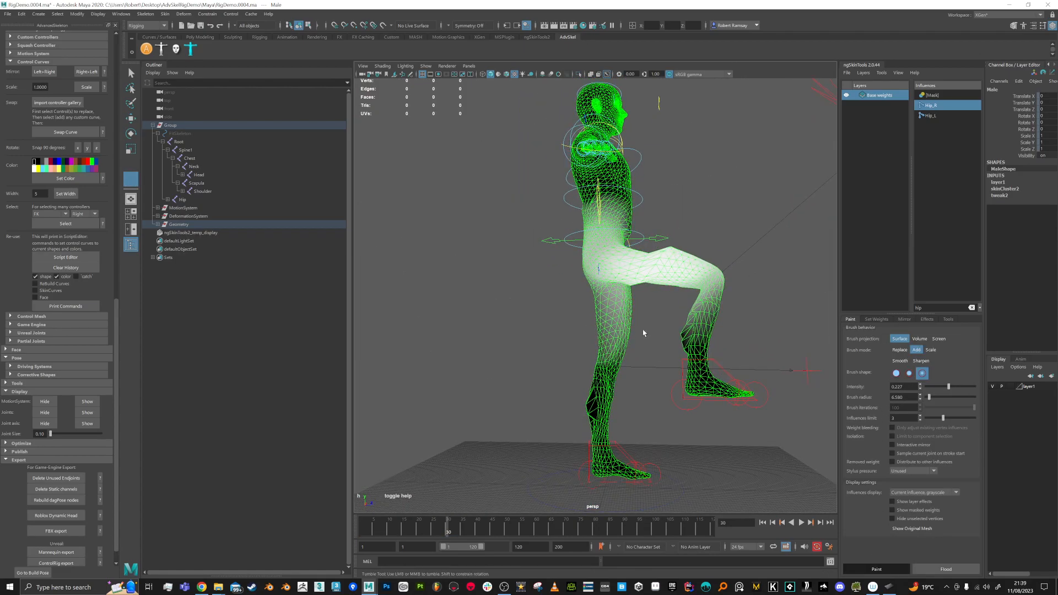
Step: Set the brush projection to Screen and erase Hip_R weight from the standing leg's thigh
alt+middle_drag(626, 335, 616, 336)
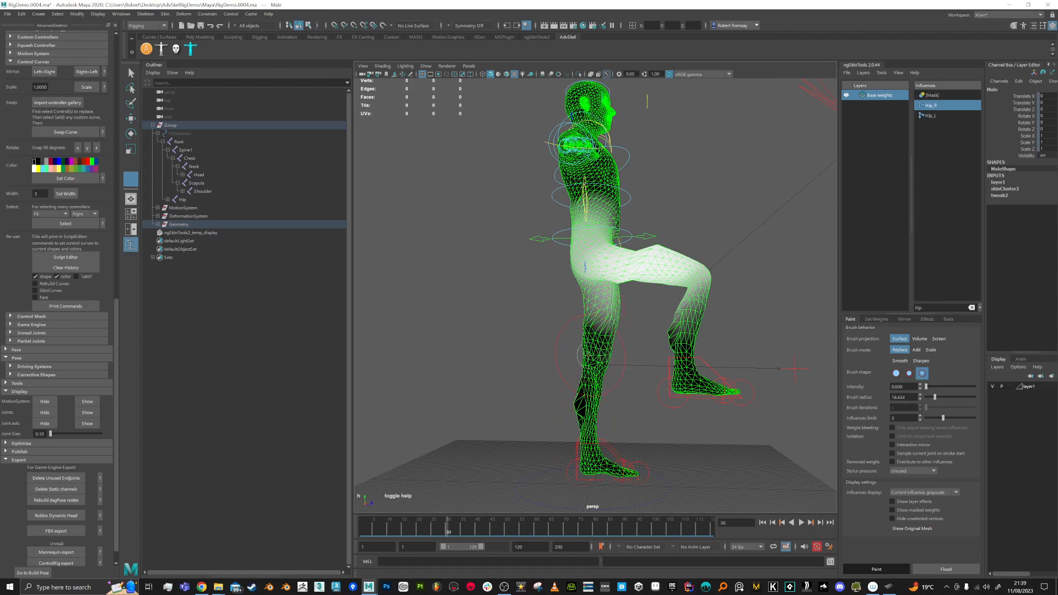
click(938, 338)
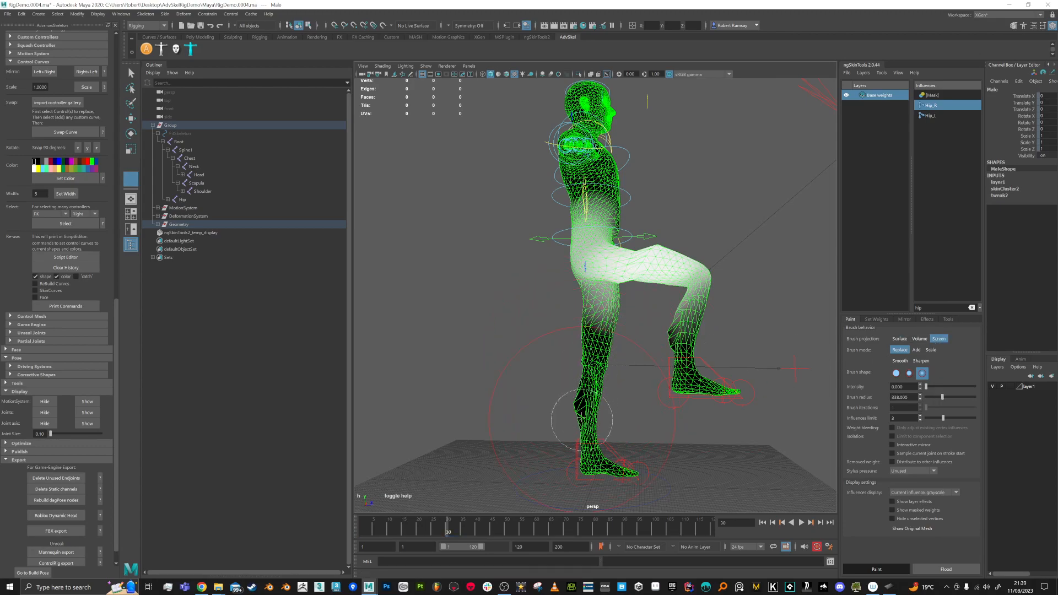
mouse_move(587, 366)
mouse_down()
mouse_move(583, 385)
mouse_move(595, 346)
mouse_up()
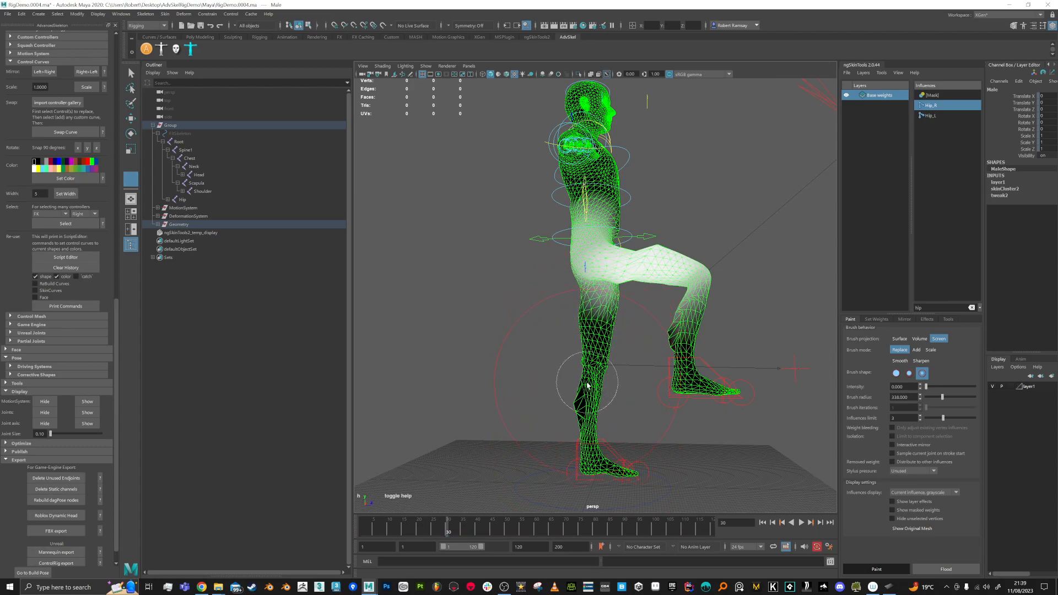
alt+drag(604, 465, 584, 342)
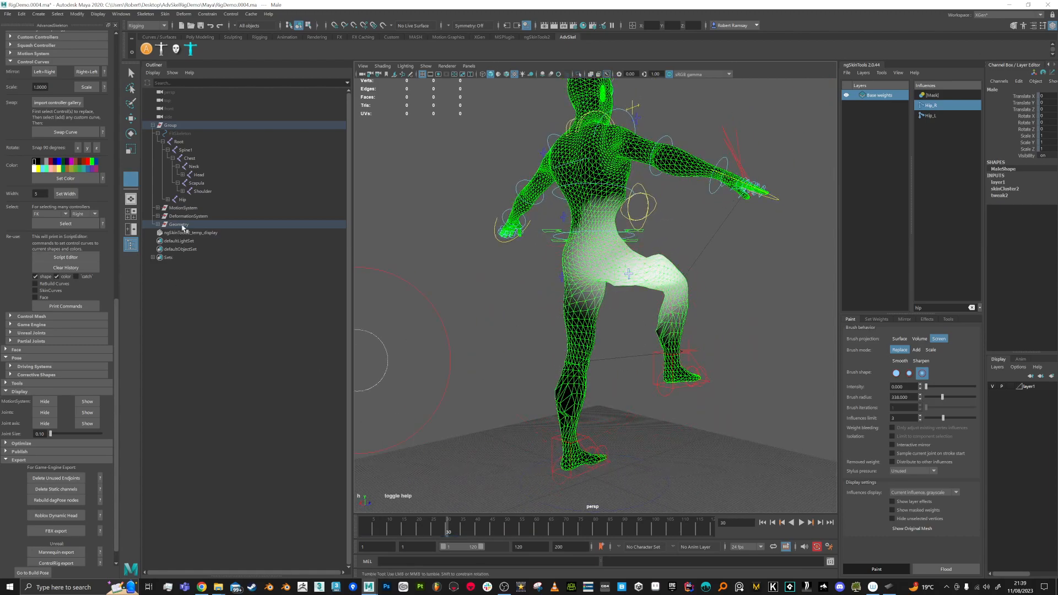
Step: Expand Hip and Knee in the Outliner, filter by 'hip kn', show Knee_R weights and play back
click(168, 199)
click(173, 208)
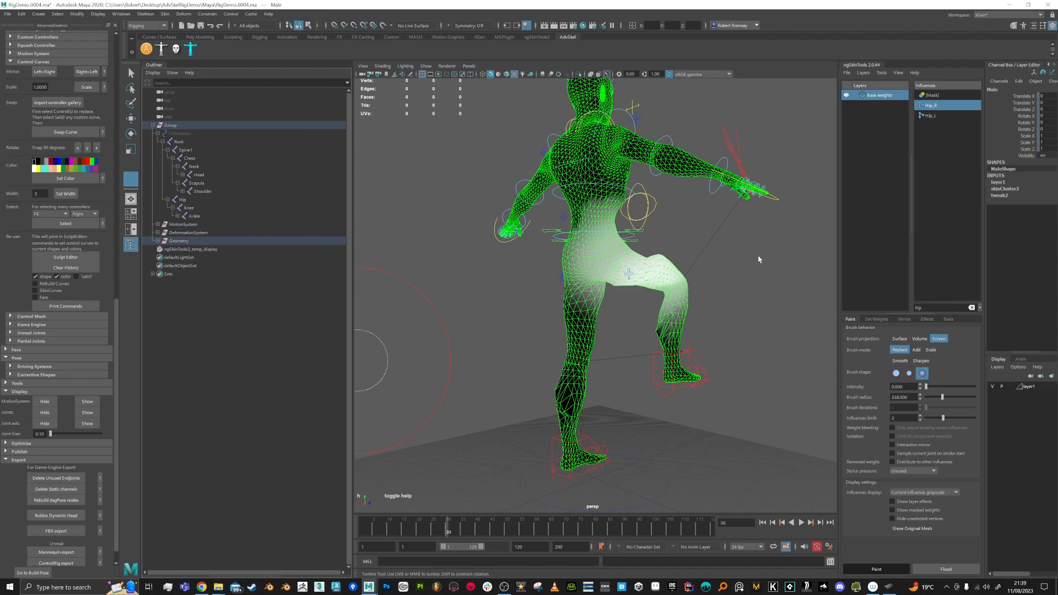
text(hip knee)
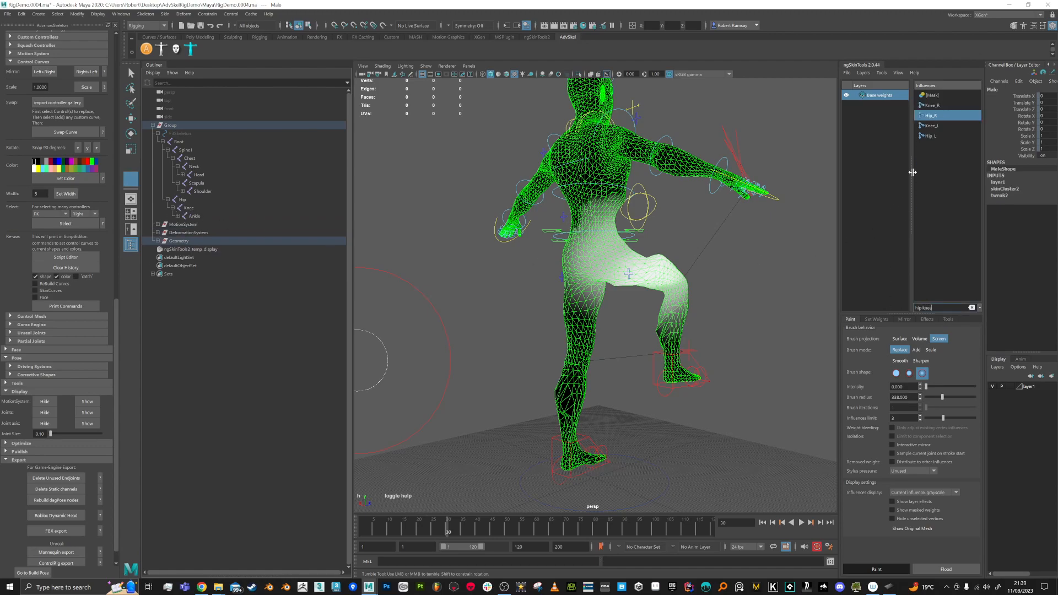
alt+drag(582, 456, 717, 347)
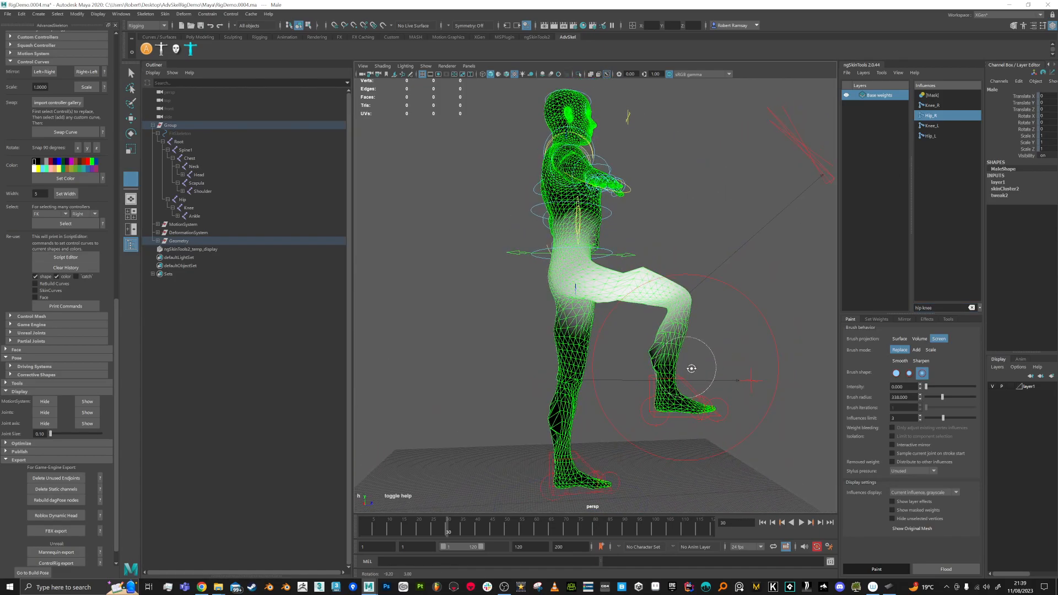
click(931, 106)
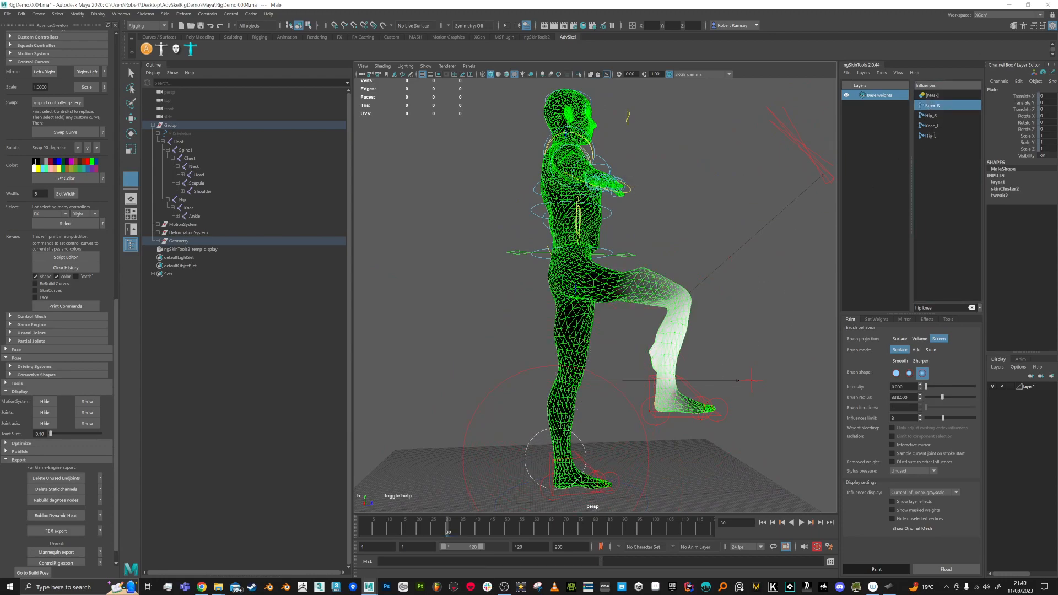
key(alt+v)
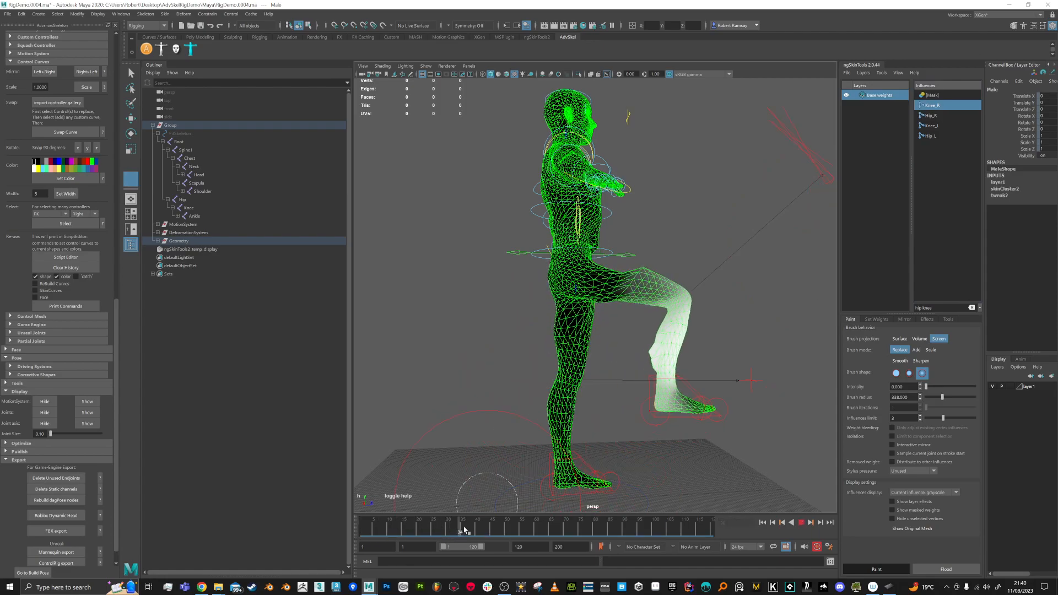
key(alt+v)
alt+drag(616, 317, 599, 341)
alt+drag(601, 291, 584, 294)
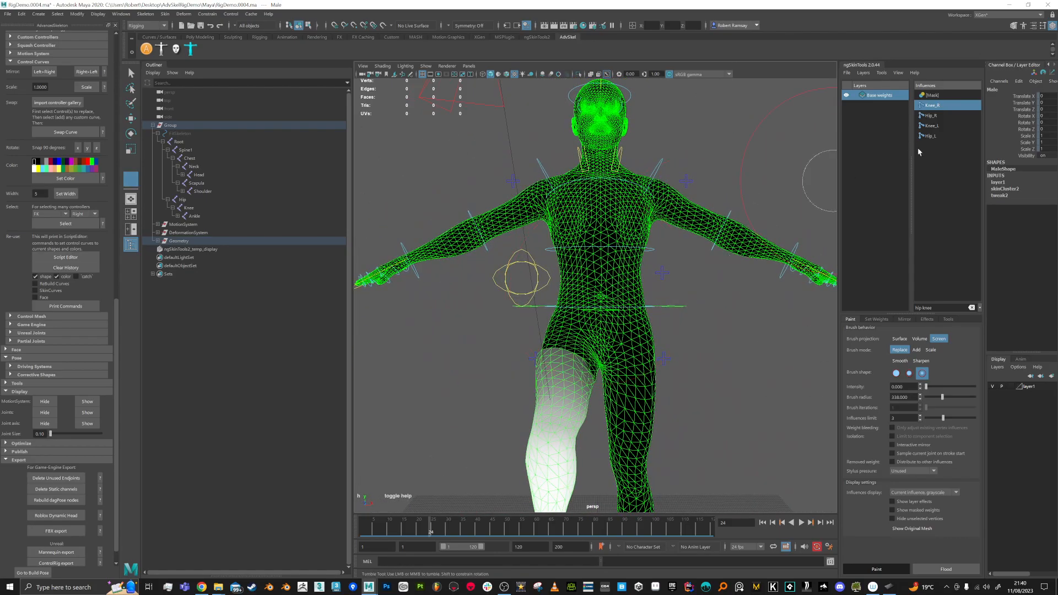
Step: Show the Hip_R weights again and switch the brush projection to Surface
click(931, 115)
alt+drag(592, 184, 609, 280)
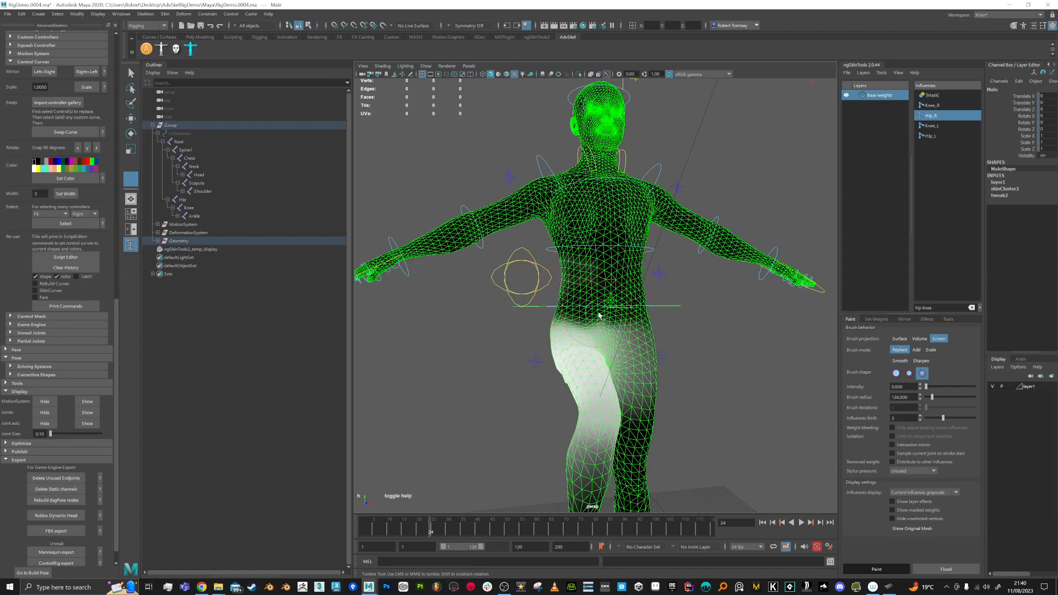
alt+drag(603, 318, 545, 319)
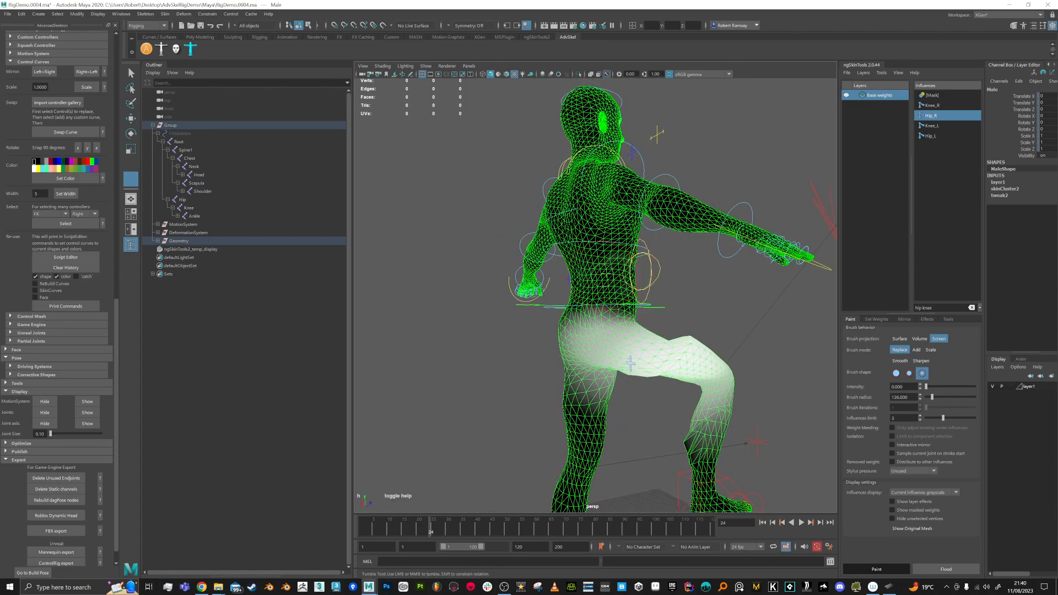
mouse_move(602, 291)
alt+mouse_down()
mouse_move(628, 308)
mouse_move(636, 294)
alt+mouse_up()
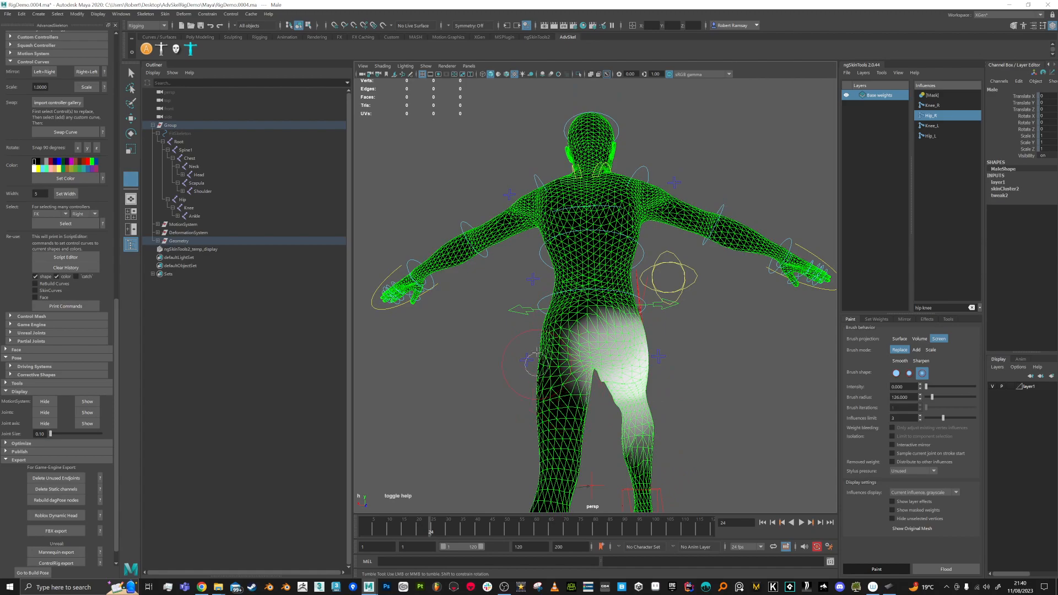
alt+drag(552, 364, 560, 355)
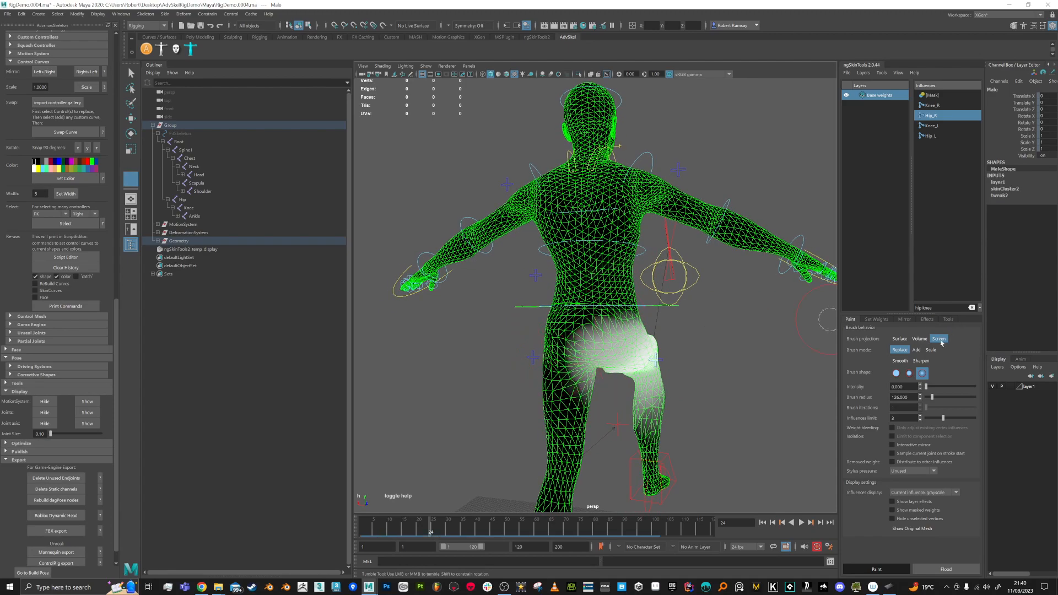
click(903, 339)
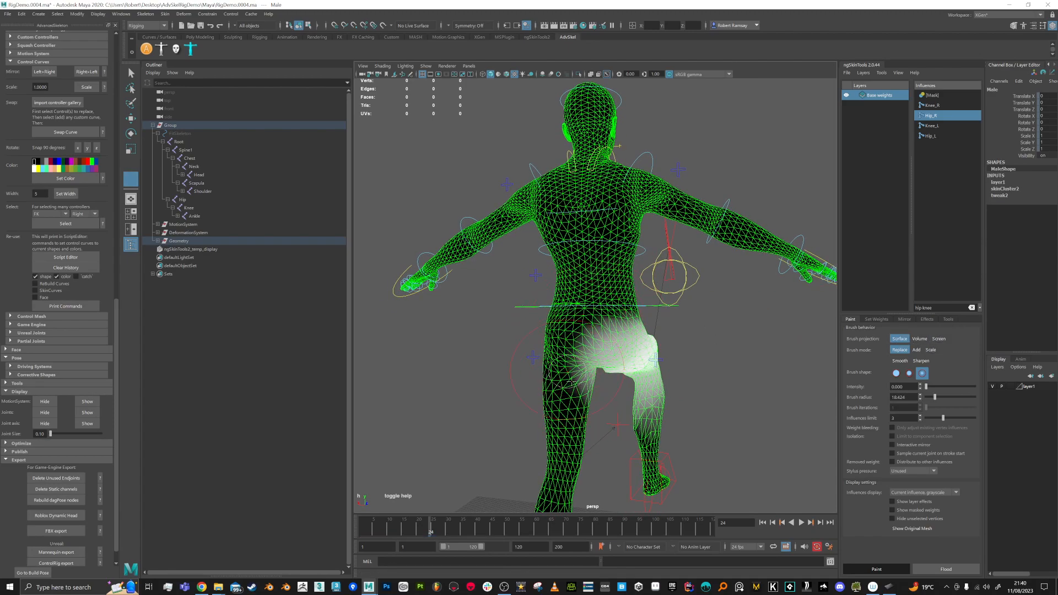
Step: Paint the stray hip weight off the right shin, then set projection back to Screen
alt+drag(617, 423, 612, 302)
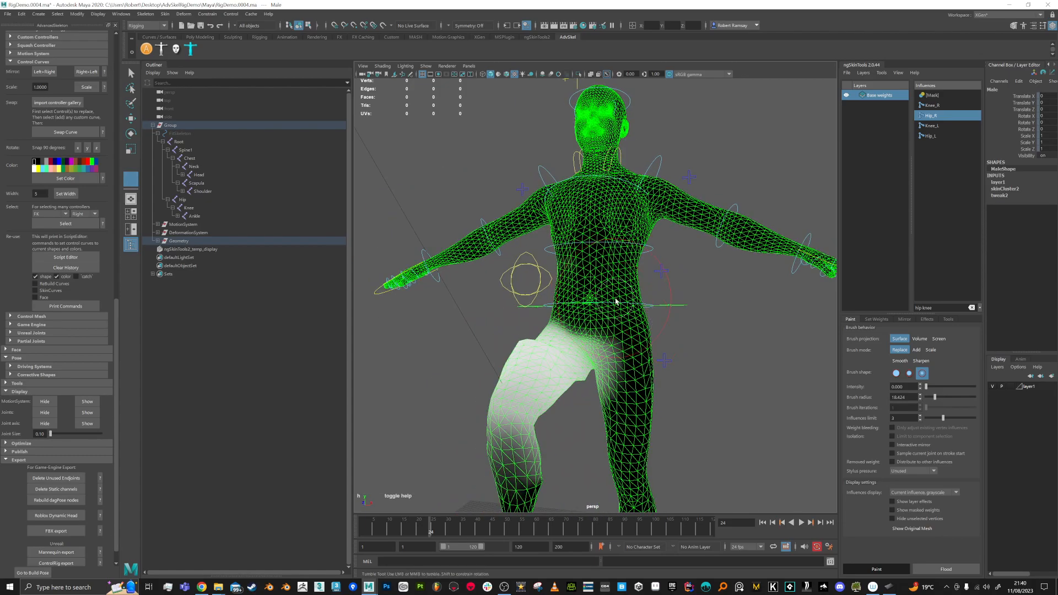
mouse_move(606, 408)
alt+mouse_down()
mouse_move(630, 394)
mouse_move(583, 366)
mouse_move(612, 353)
mouse_move(628, 375)
alt+mouse_up()
alt+drag(723, 398, 739, 305)
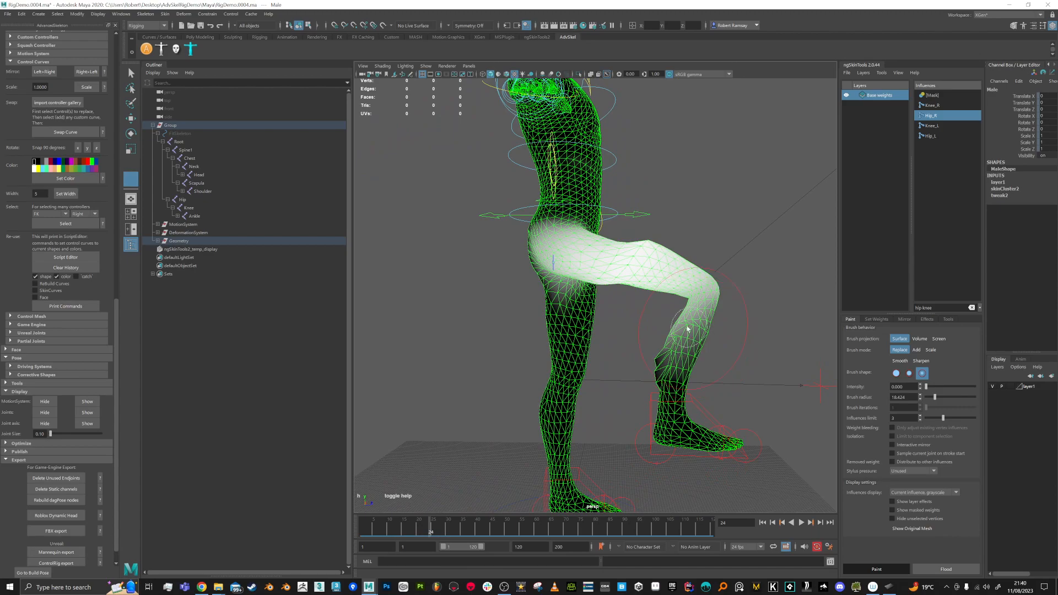
mouse_move(692, 333)
mouse_down()
mouse_move(674, 366)
mouse_move(666, 358)
mouse_move(686, 323)
mouse_move(671, 350)
mouse_move(751, 365)
mouse_up()
click(938, 338)
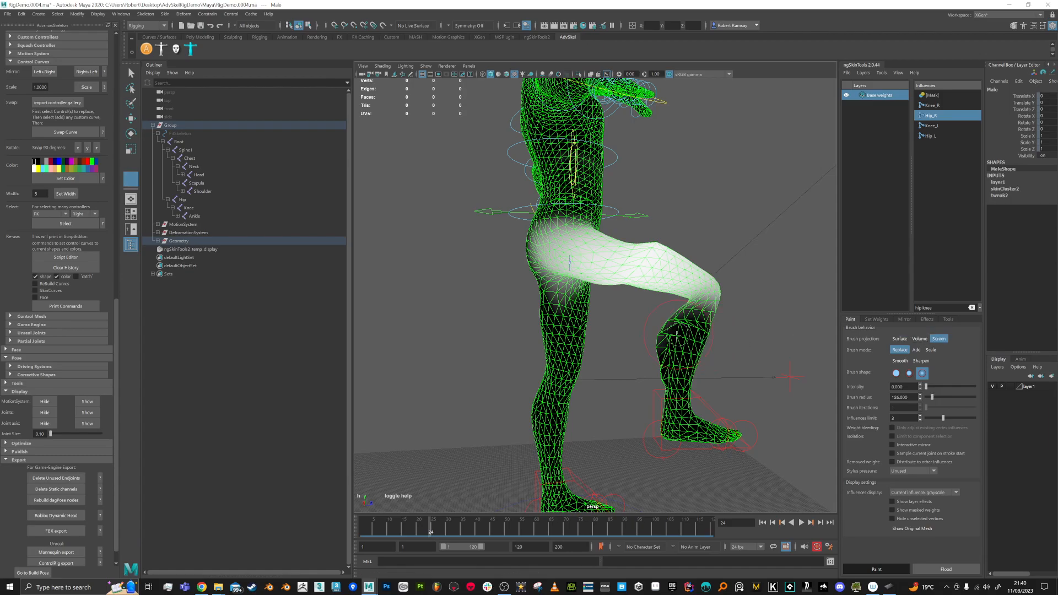
alt+drag(789, 377, 562, 349)
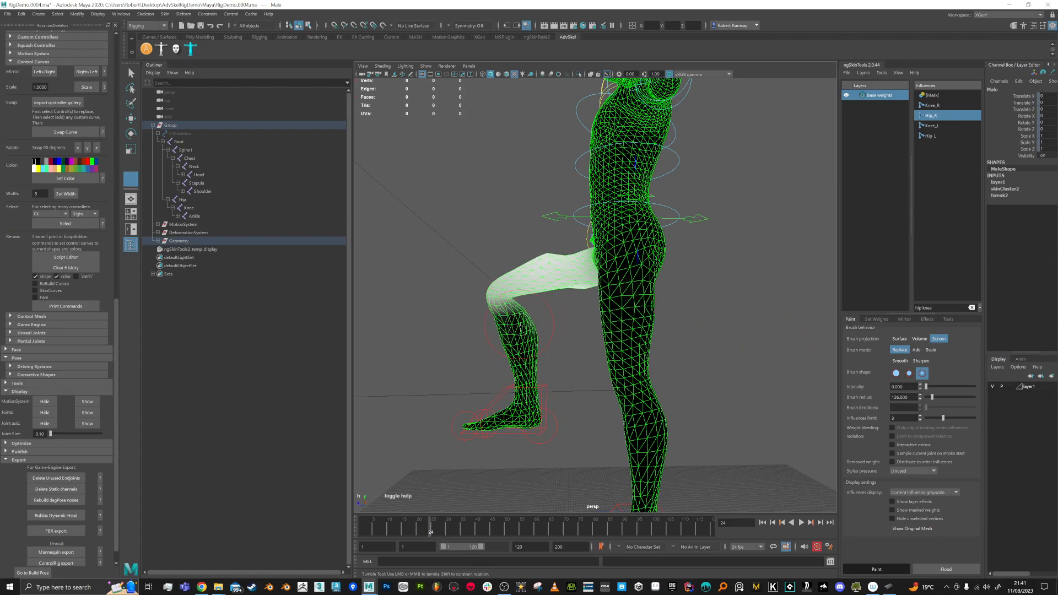
mouse_move(527, 386)
alt+mouse_down()
mouse_move(638, 384)
mouse_move(698, 326)
mouse_move(686, 339)
mouse_move(702, 337)
mouse_move(630, 368)
mouse_move(543, 365)
alt+mouse_up()
Step: Zoom in and add Hip_R weight up the raised thigh at intensity 0.265
alt+middle_drag(529, 273, 545, 285)
alt+right_drag(545, 285, 584, 278)
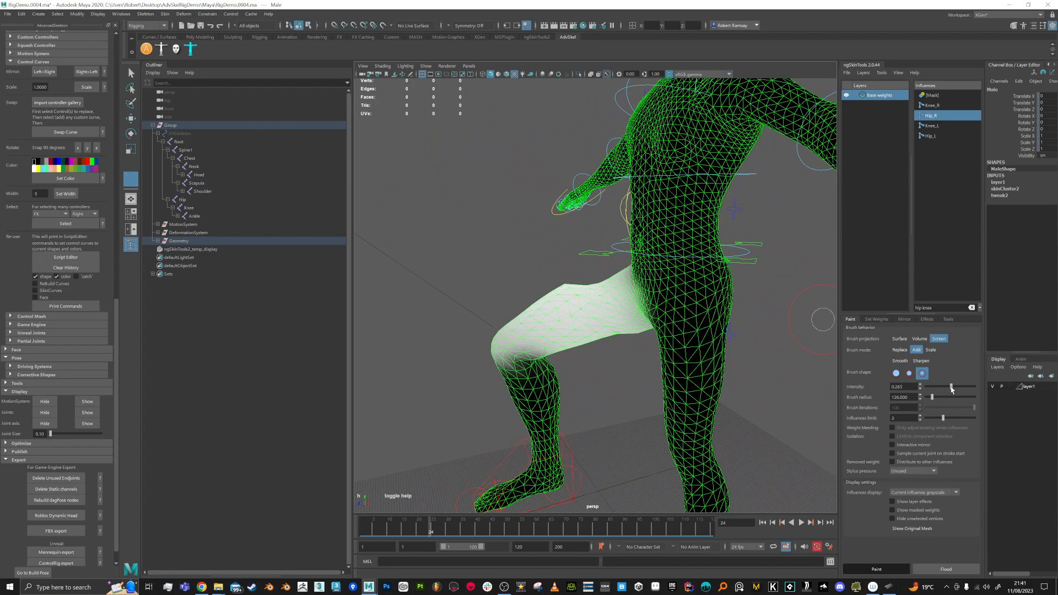
mouse_move(585, 292)
mouse_down()
mouse_move(600, 287)
mouse_move(529, 307)
mouse_up()
alt+drag(653, 298, 583, 313)
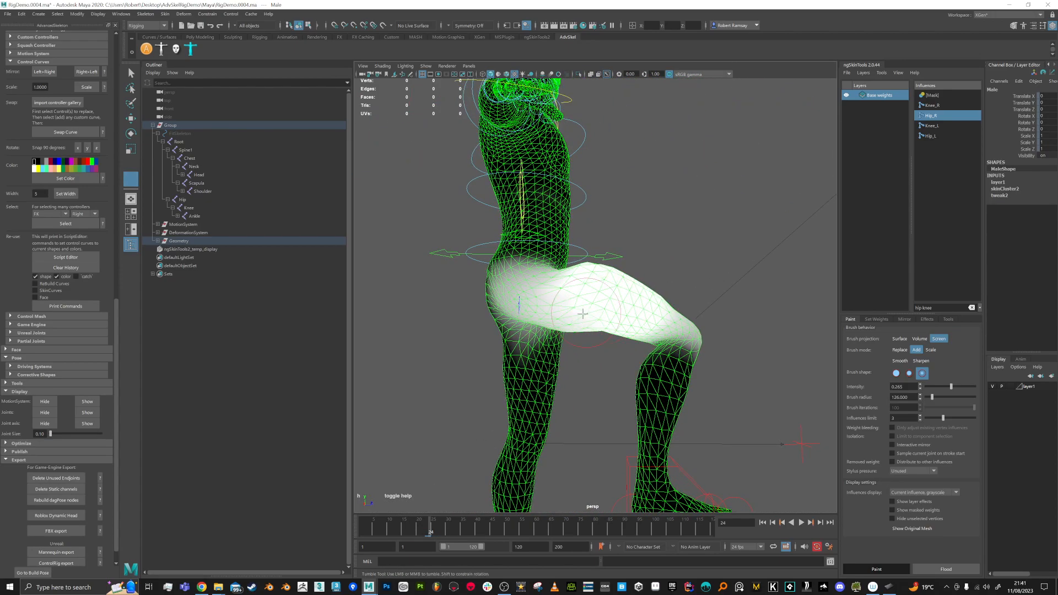
Step: Switch the brush to Surface projection and undo three over-painted strokes
click(899, 338)
mouse_move(606, 341)
alt+mouse_down()
mouse_move(480, 302)
mouse_move(417, 311)
mouse_move(425, 324)
alt+mouse_up()
alt+drag(682, 275, 693, 314)
key(ctrl+z)
key(ctrl+z)
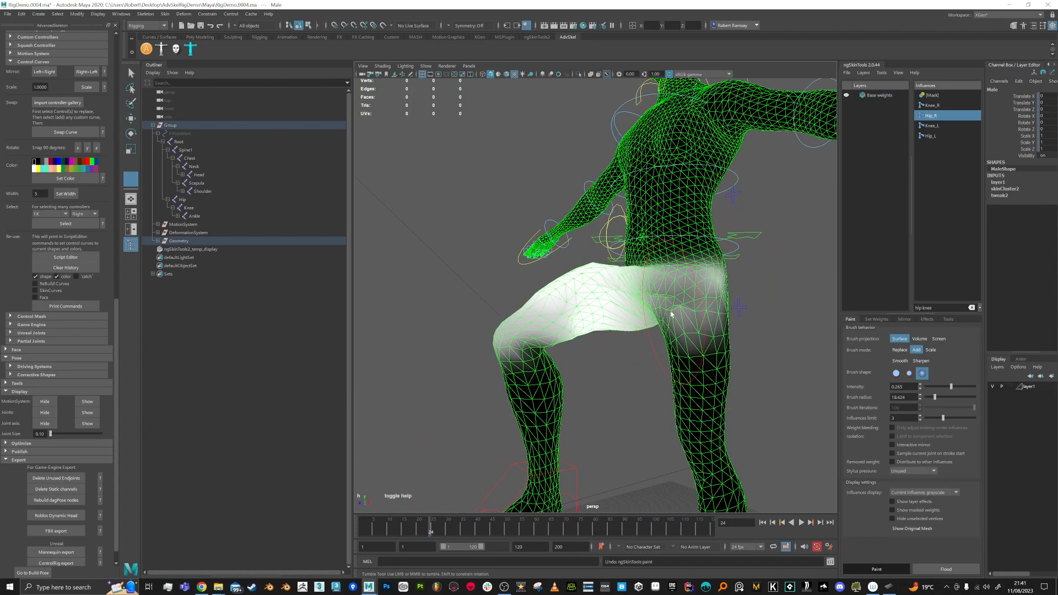
key(ctrl+z)
key(ctrl+z)
key(ctrl+z)
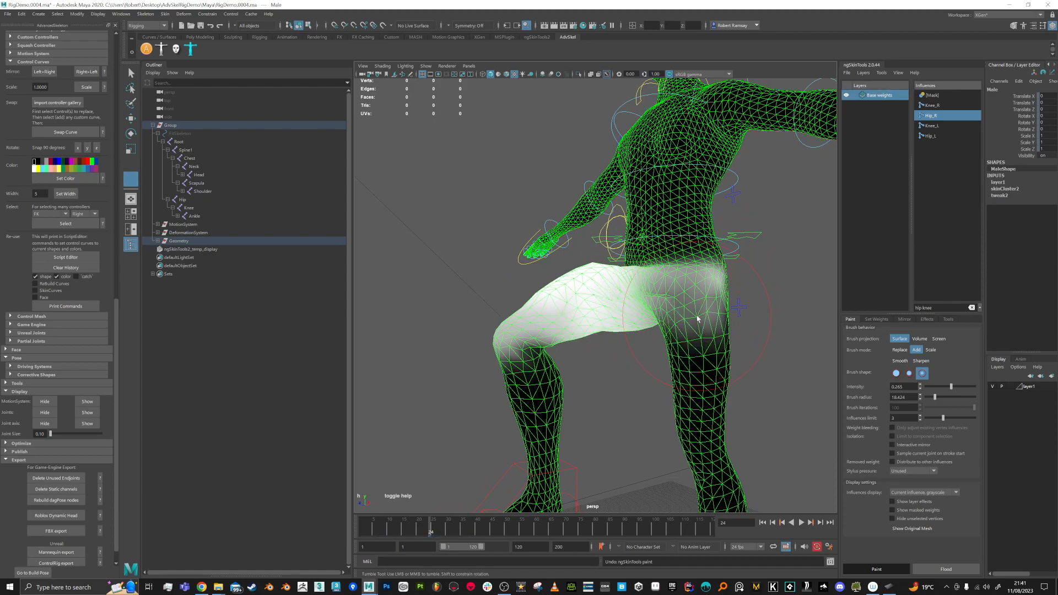
key(ctrl+z)
key(ctrl+z)
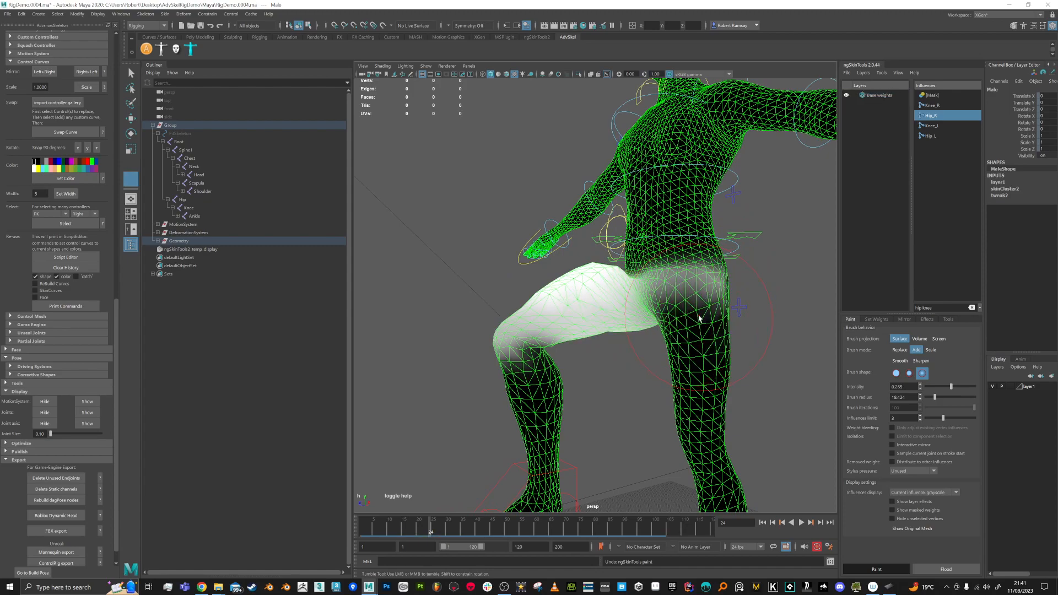
Step: Shrink the brush radius to 14.583 and play the animation from an early frame
mouse_move(597, 315)
alt+mouse_down()
mouse_move(548, 309)
mouse_move(687, 304)
mouse_move(564, 304)
mouse_move(597, 310)
mouse_move(594, 324)
mouse_move(576, 323)
mouse_move(604, 329)
alt+mouse_up()
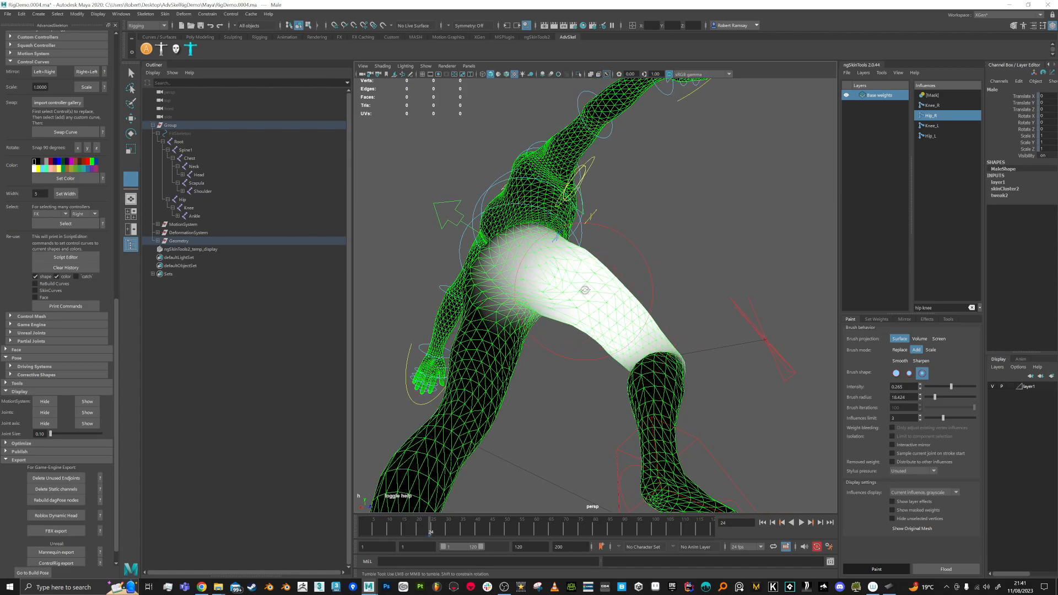
alt+drag(626, 326, 605, 296)
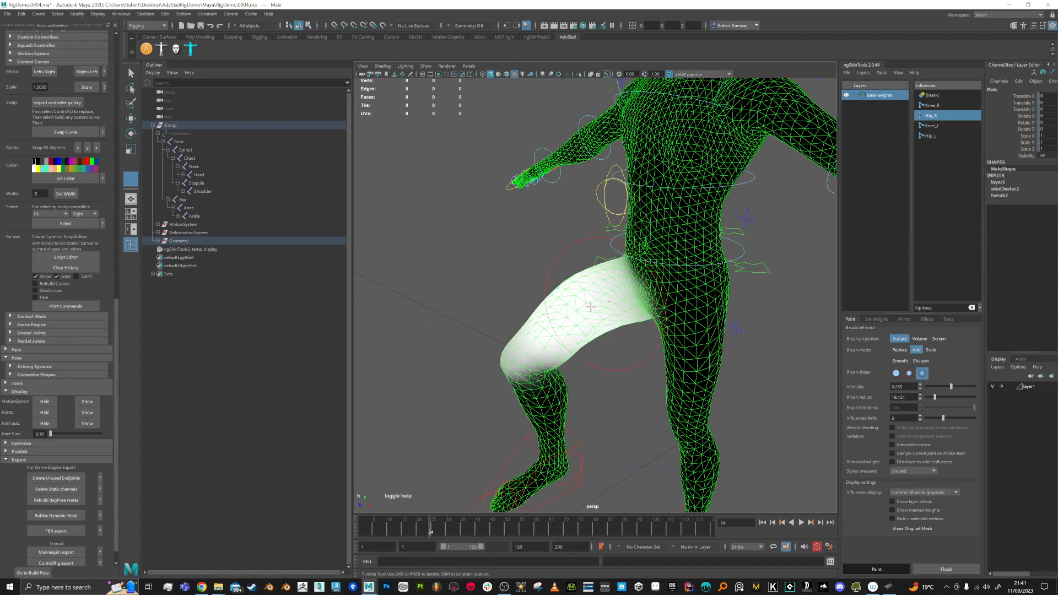
alt+drag(543, 339, 539, 327)
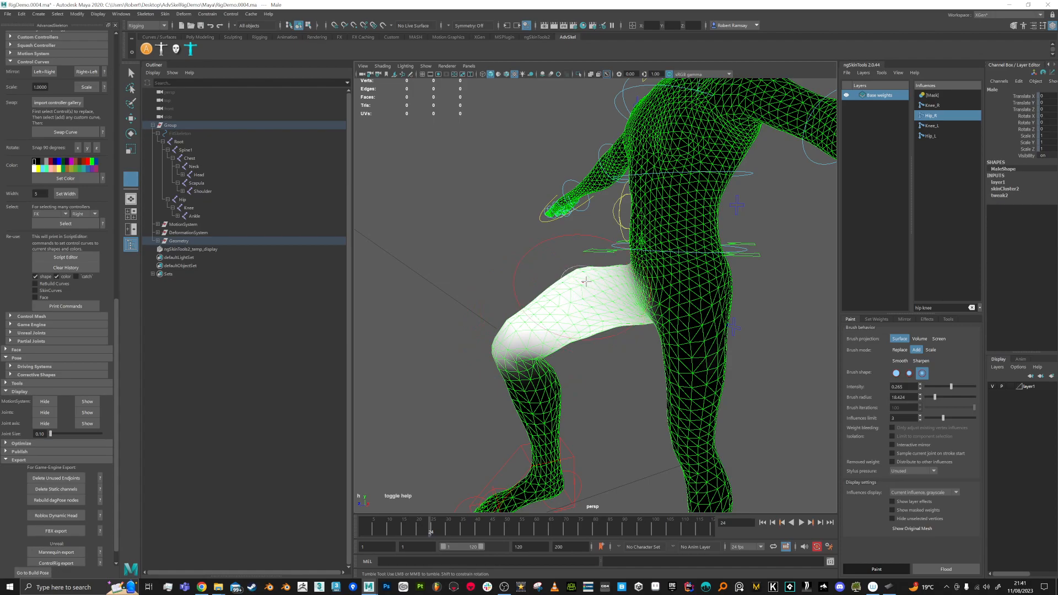
alt+drag(559, 297, 595, 370)
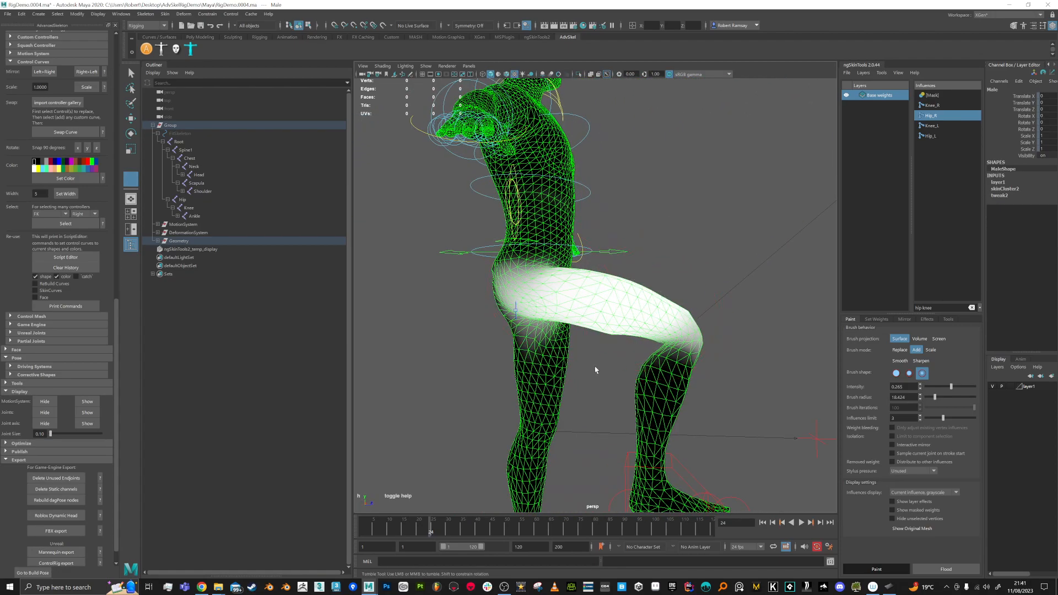
alt+drag(642, 332, 612, 318)
alt+right_drag(612, 317, 622, 336)
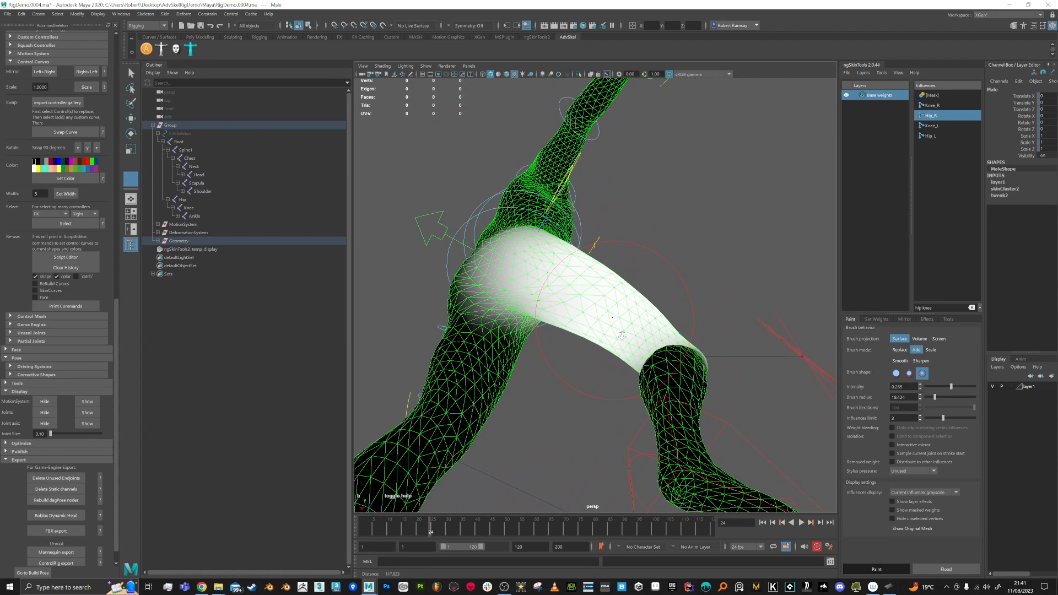
mouse_move(596, 318)
mouse_down()
mouse_move(586, 310)
mouse_move(616, 315)
mouse_move(558, 335)
mouse_move(560, 314)
mouse_move(631, 290)
mouse_up()
click(387, 524)
key(alt+v)
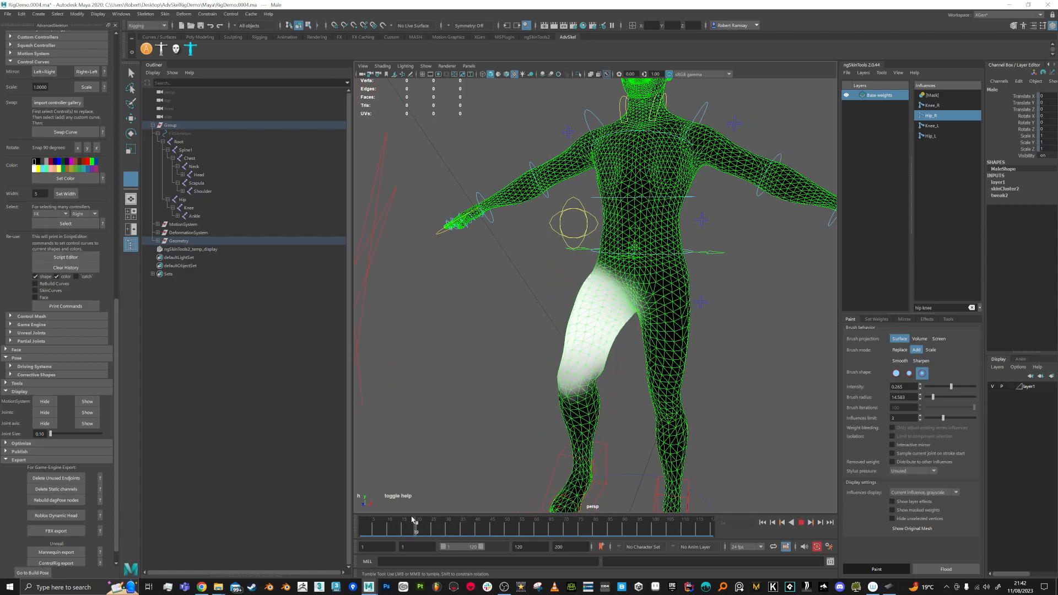
Step: Return to frame 1, leave painting, select the left foot IK control and save a new version
drag(350, 517, 329, 513)
alt+drag(657, 350, 642, 341)
key(q)
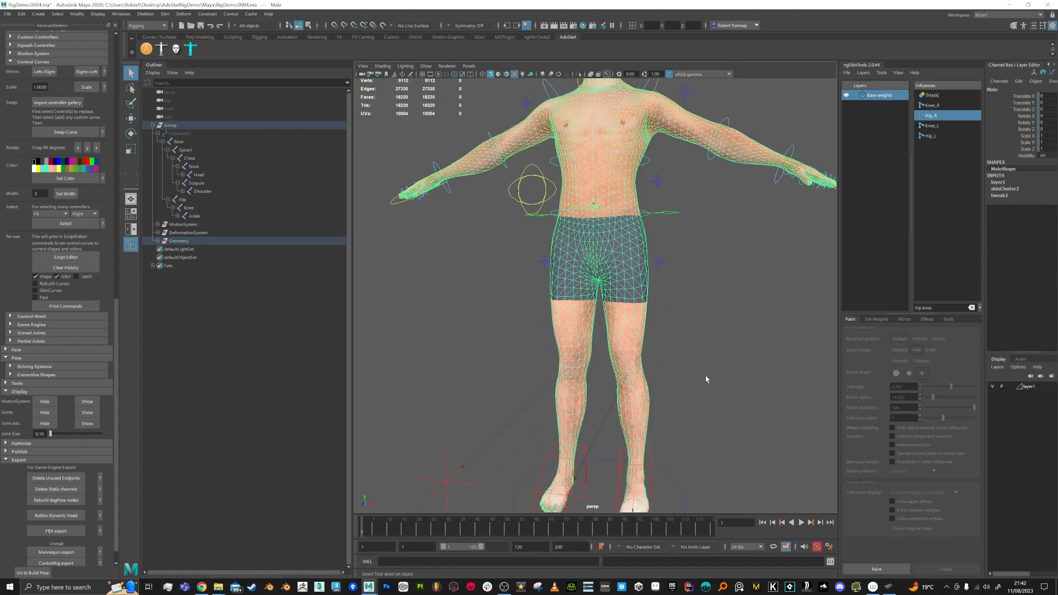
click(705, 377)
click(652, 460)
alt+drag(671, 432, 647, 408)
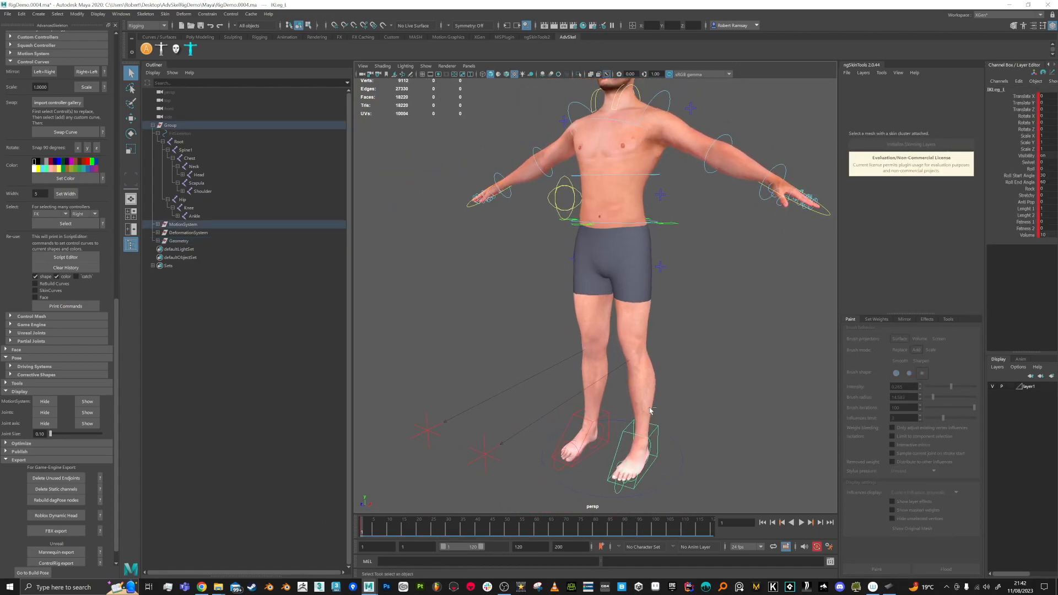
key(ctrl+alt+s)
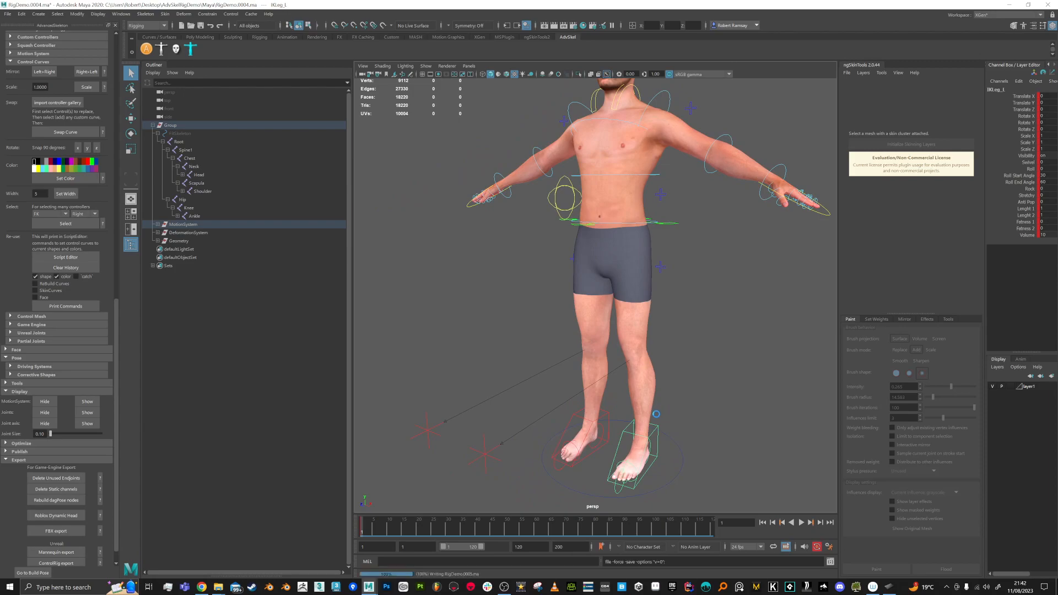
Step: Raise the left foot control at about frame 20, then play back and stop at frame 20
drag(380, 532, 419, 534)
alt+drag(722, 438, 681, 460)
key(w)
drag(600, 431, 535, 345)
alt+drag(736, 357, 819, 359)
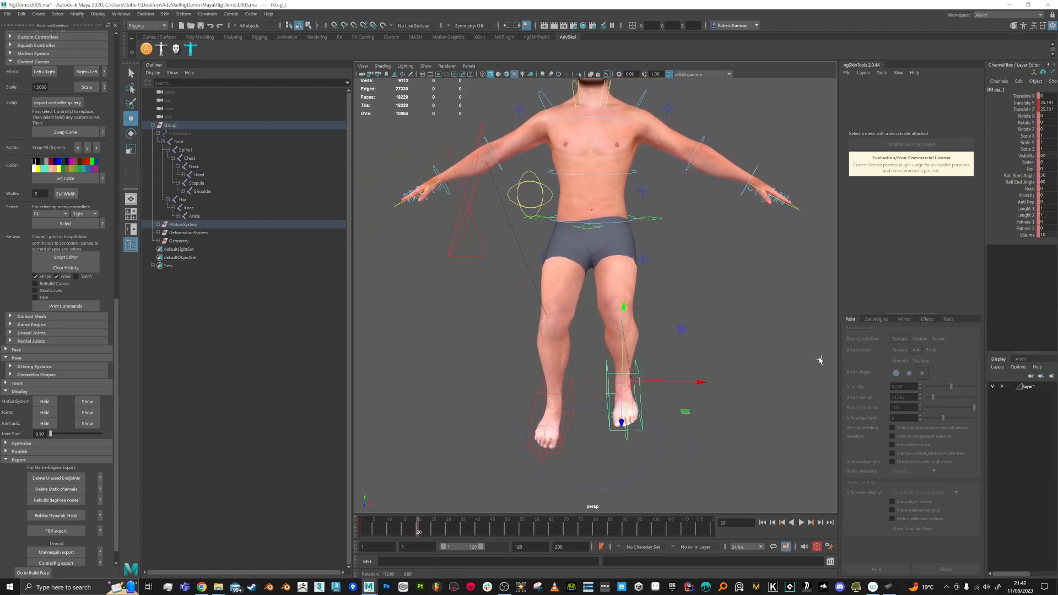
drag(693, 382, 775, 375)
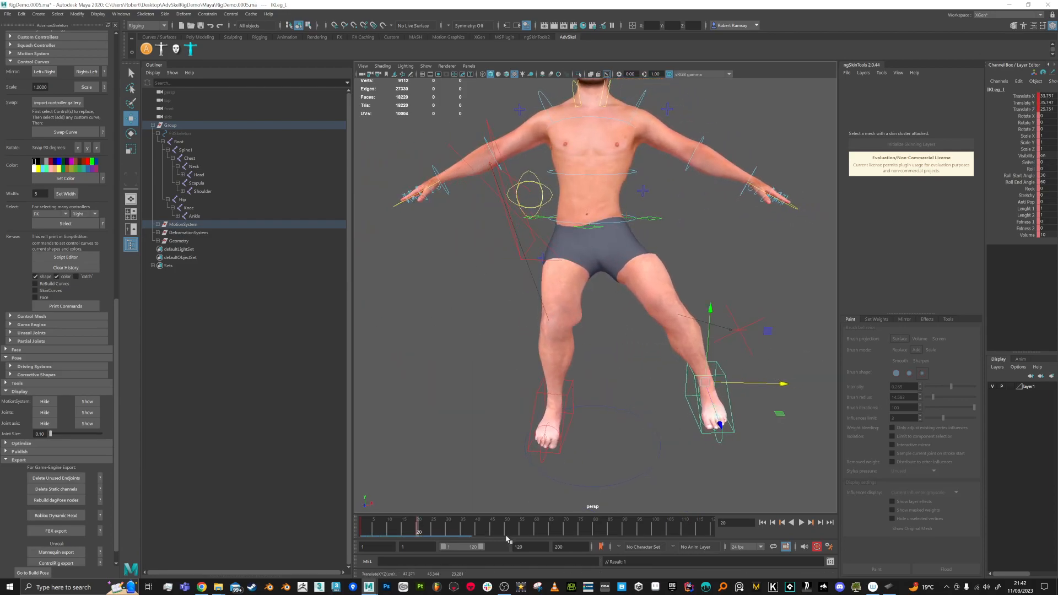
key(alt+v)
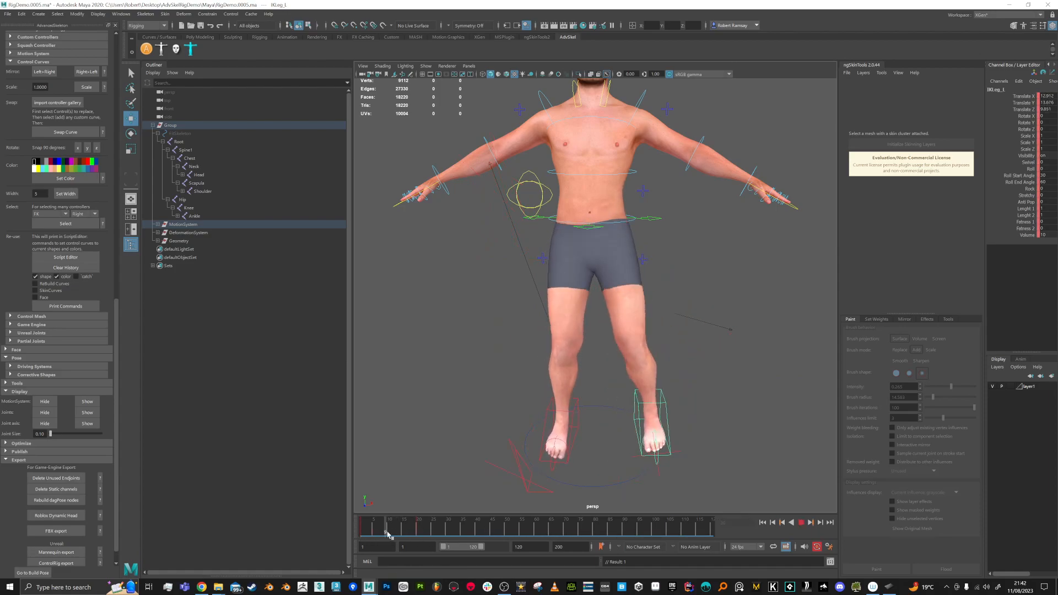
click(417, 531)
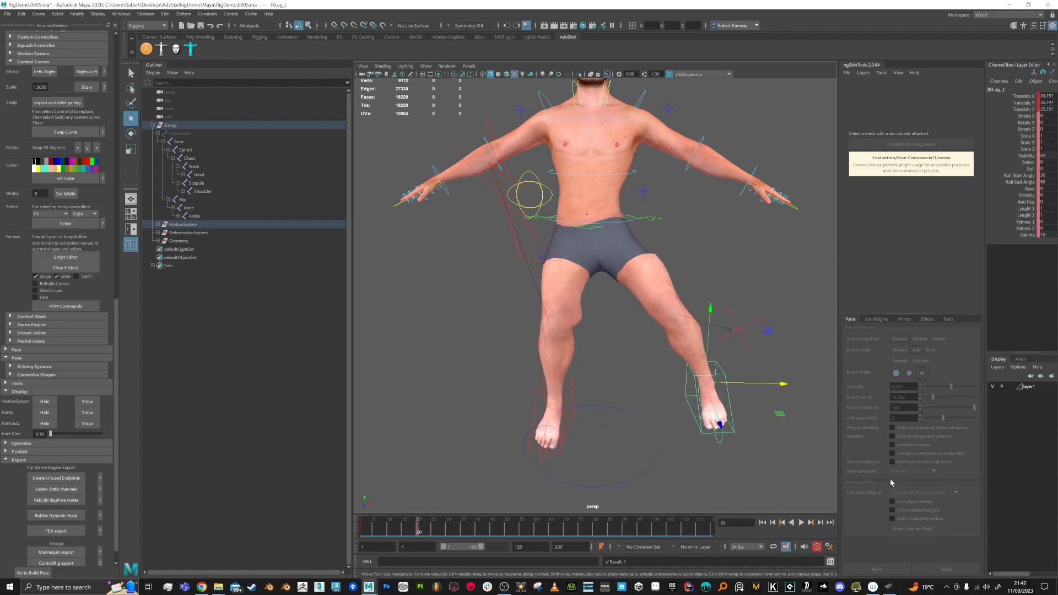
Step: Select the body mesh and mirror its skin weights in ngSkinTools
click(624, 189)
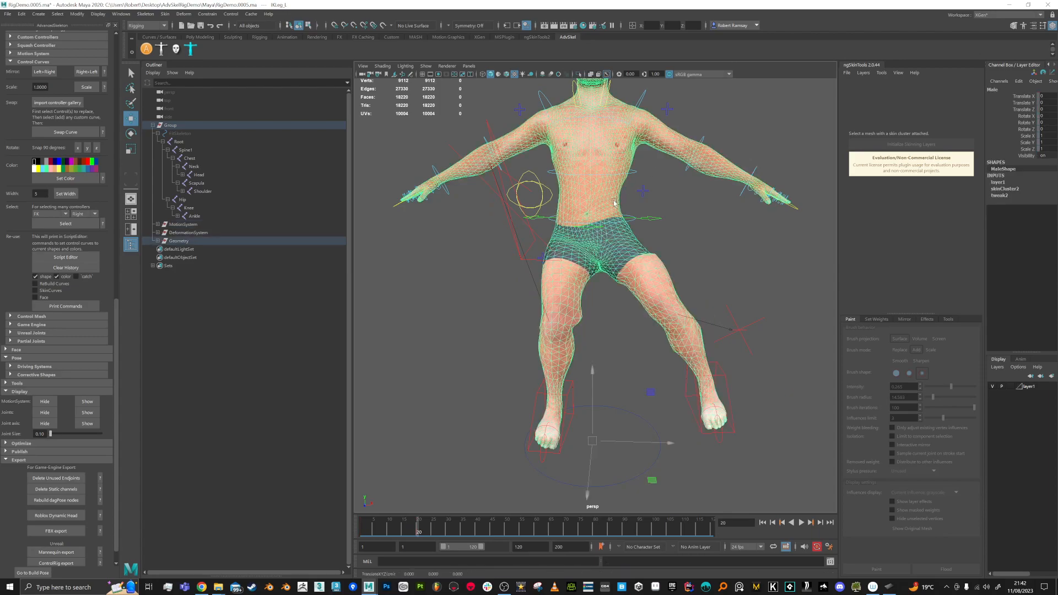
click(891, 572)
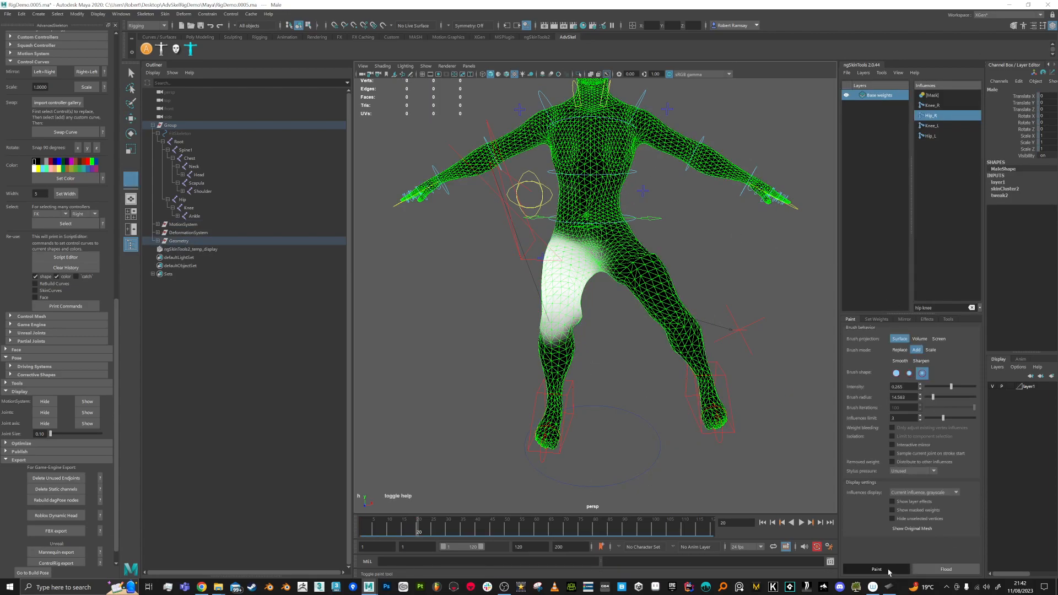
click(889, 570)
click(901, 320)
click(908, 569)
Step: Return to weight-paint mode with Hip_R shown white across the right thigh
alt+drag(653, 280, 610, 289)
scroll(592, 351, up, 3)
alt+drag(592, 351, 573, 319)
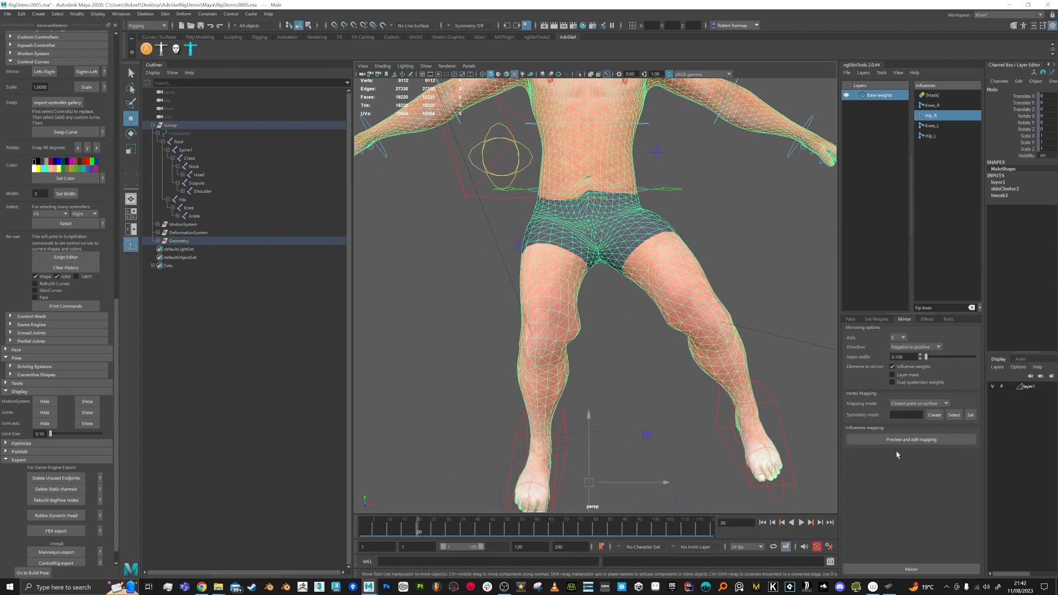
click(850, 319)
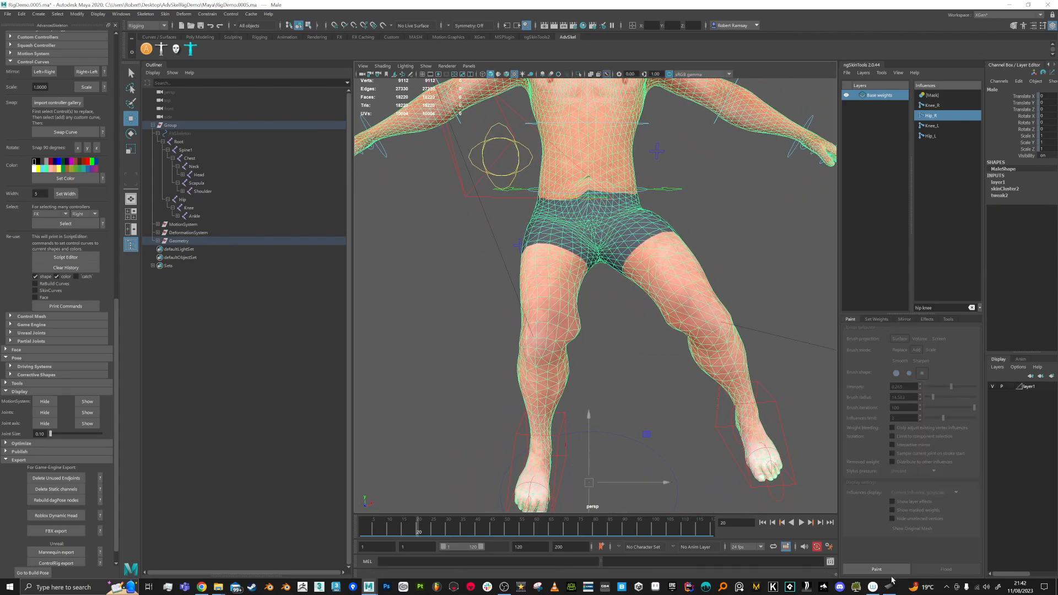
click(876, 569)
mouse_move(630, 406)
alt+mouse_down()
mouse_move(573, 363)
mouse_move(550, 323)
alt+mouse_up()
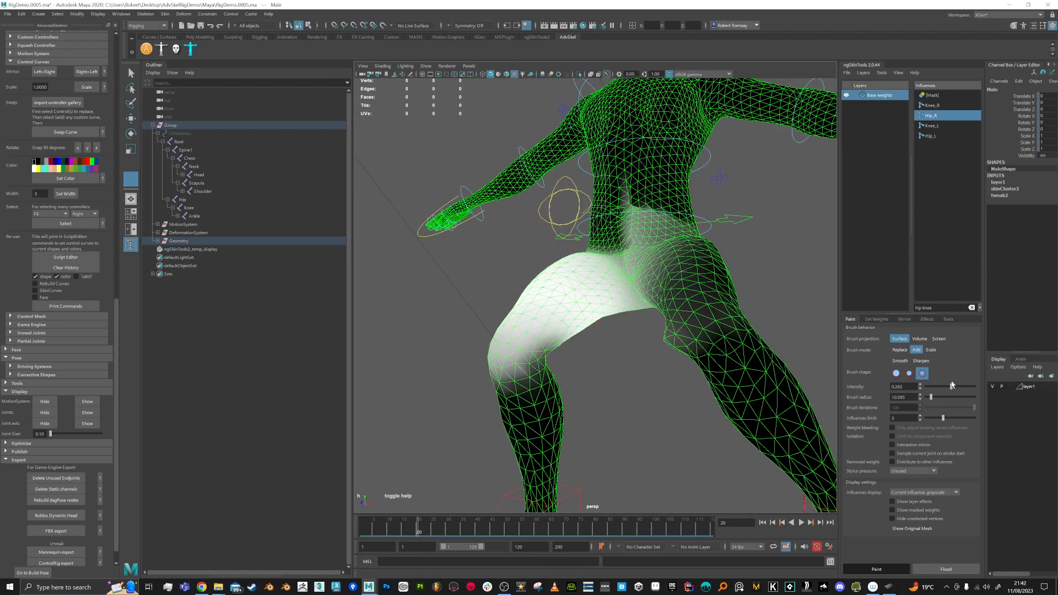
Step: Paint stronger Hip_R weight over the upper right thigh down toward the knee
alt+drag(559, 365, 537, 368)
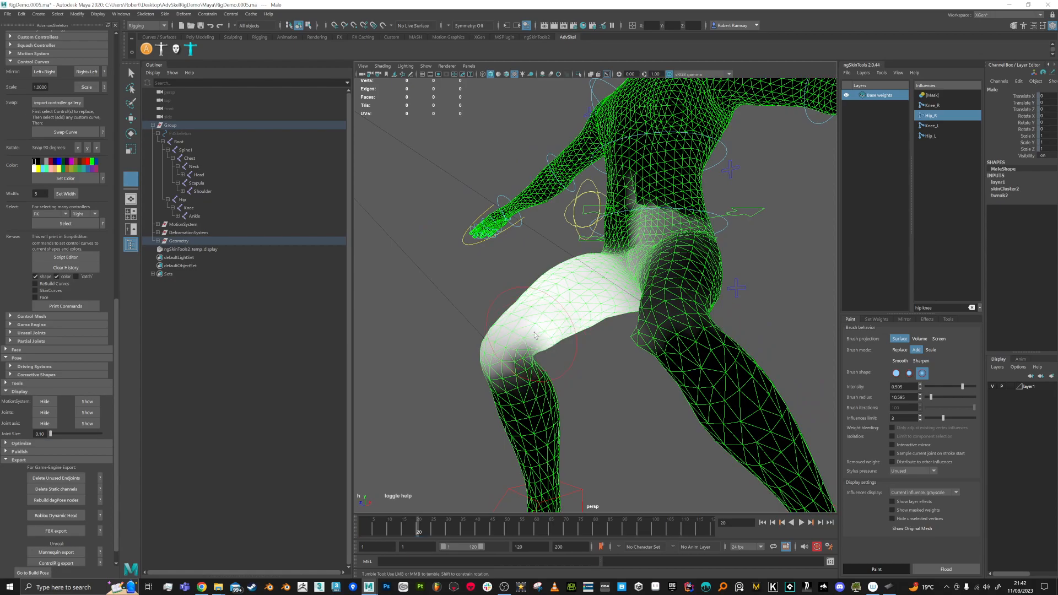
mouse_move(569, 337)
mouse_down()
mouse_move(595, 294)
mouse_move(578, 277)
mouse_move(605, 309)
mouse_move(536, 285)
mouse_move(594, 308)
mouse_up()
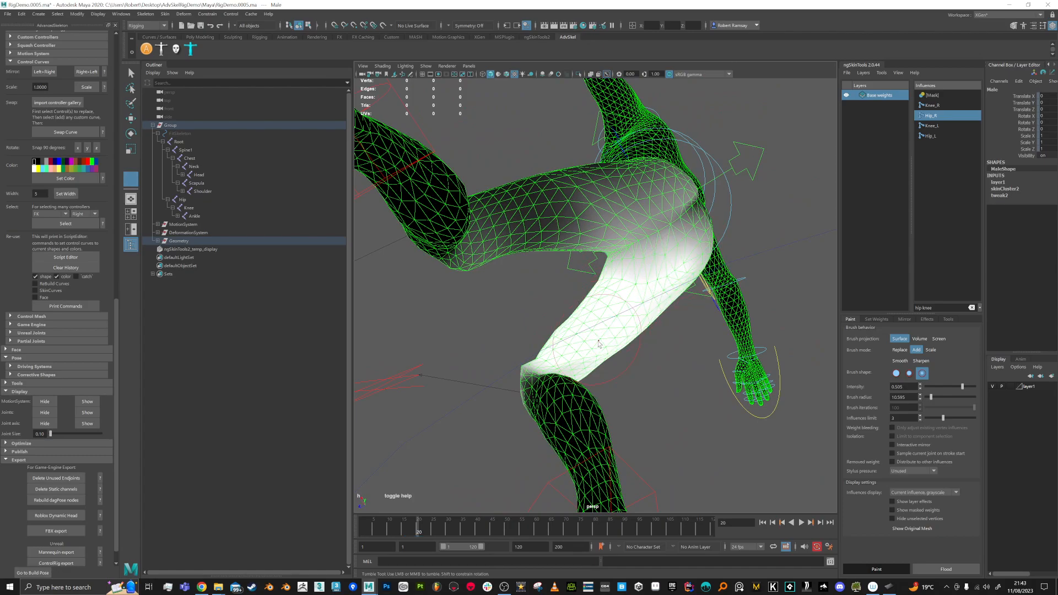
mouse_move(595, 348)
alt+mouse_down()
mouse_move(615, 368)
mouse_move(614, 225)
alt+mouse_up()
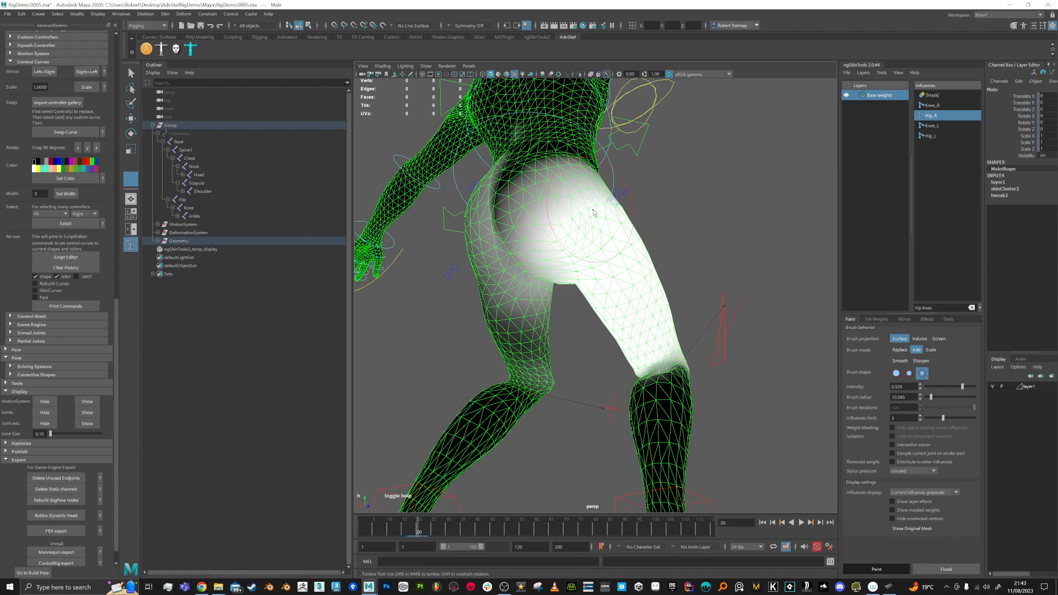
mouse_move(623, 261)
alt+mouse_down()
mouse_move(765, 329)
mouse_move(785, 328)
alt+mouse_up()
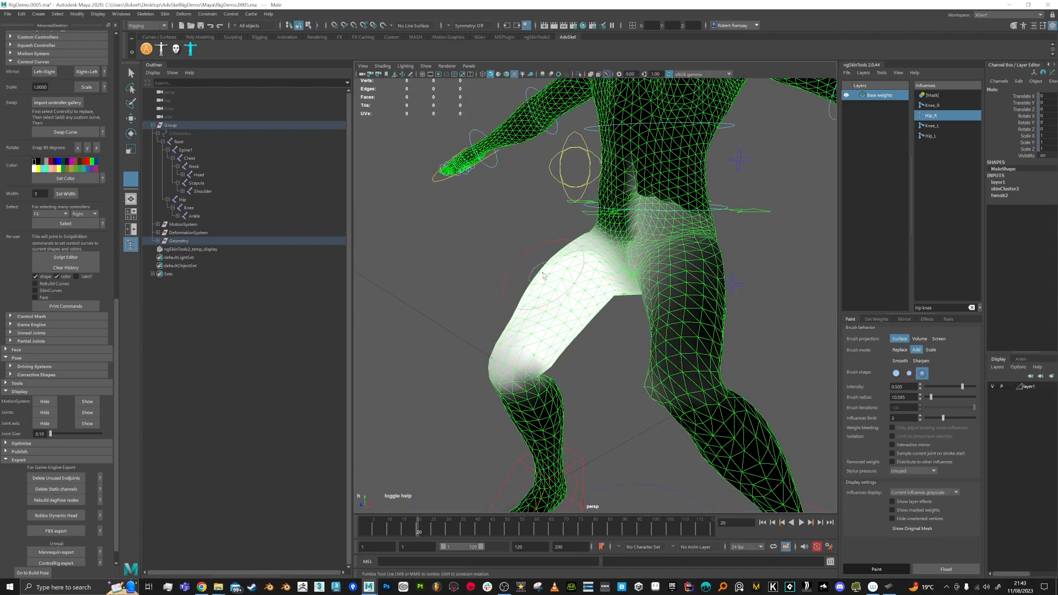
mouse_move(541, 278)
alt+mouse_down()
mouse_move(555, 255)
mouse_move(612, 333)
mouse_move(643, 352)
alt+mouse_up()
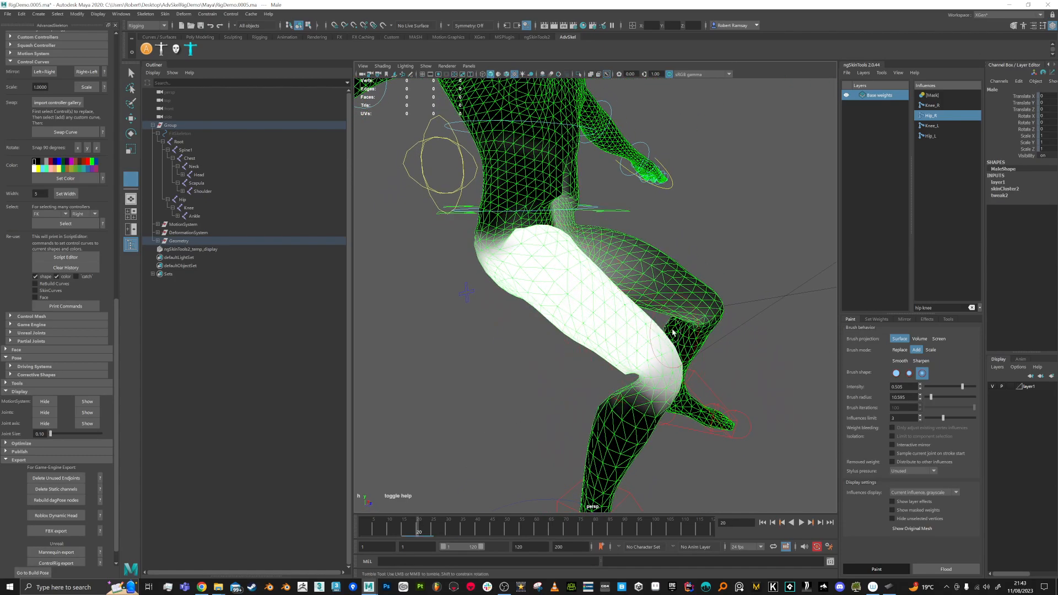
alt+middle_drag(642, 352, 636, 329)
Step: Switch to Knee_R and paint its weight behind the knee and down the calf
click(931, 106)
mouse_move(617, 341)
alt+mouse_down()
mouse_move(638, 361)
mouse_move(684, 359)
alt+mouse_up()
mouse_move(635, 361)
mouse_down()
mouse_move(647, 349)
mouse_move(633, 362)
mouse_move(640, 442)
mouse_up()
alt+middle_drag(640, 442, 651, 402)
mouse_move(651, 402)
alt+mouse_down()
mouse_move(541, 394)
mouse_move(532, 367)
alt+mouse_up()
mouse_move(566, 347)
mouse_down()
mouse_move(569, 314)
mouse_move(605, 304)
mouse_up()
alt+drag(608, 307, 558, 322)
mouse_move(566, 302)
mouse_down()
mouse_move(551, 351)
mouse_move(561, 380)
mouse_up()
scroll(730, 337, down, 2)
alt+middle_drag(736, 320, 639, 262)
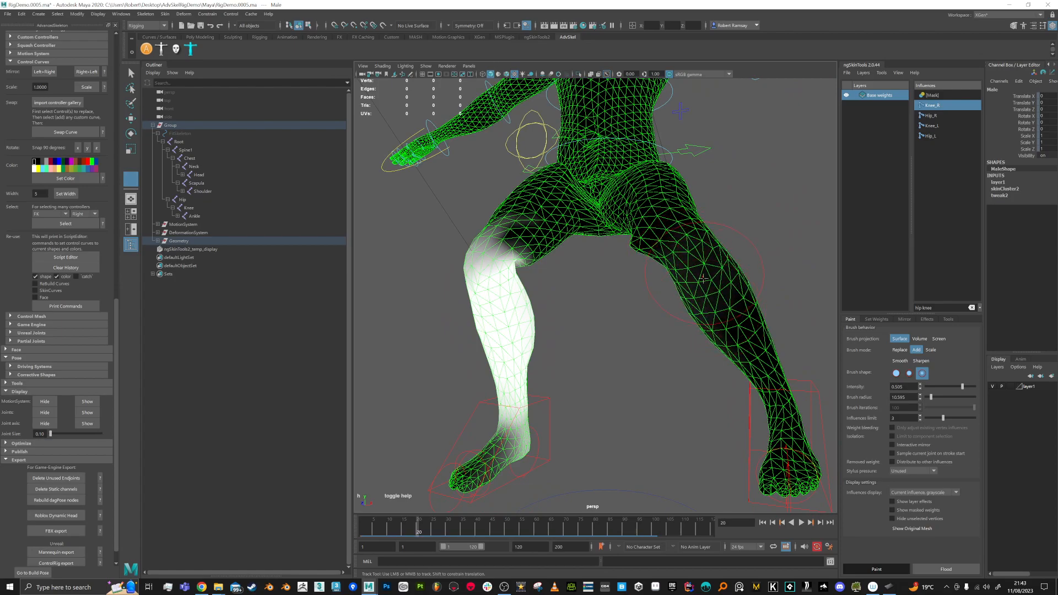
Step: Select Hip_R and remove its weight from the lower belly and right buttock
alt+drag(727, 334, 695, 242)
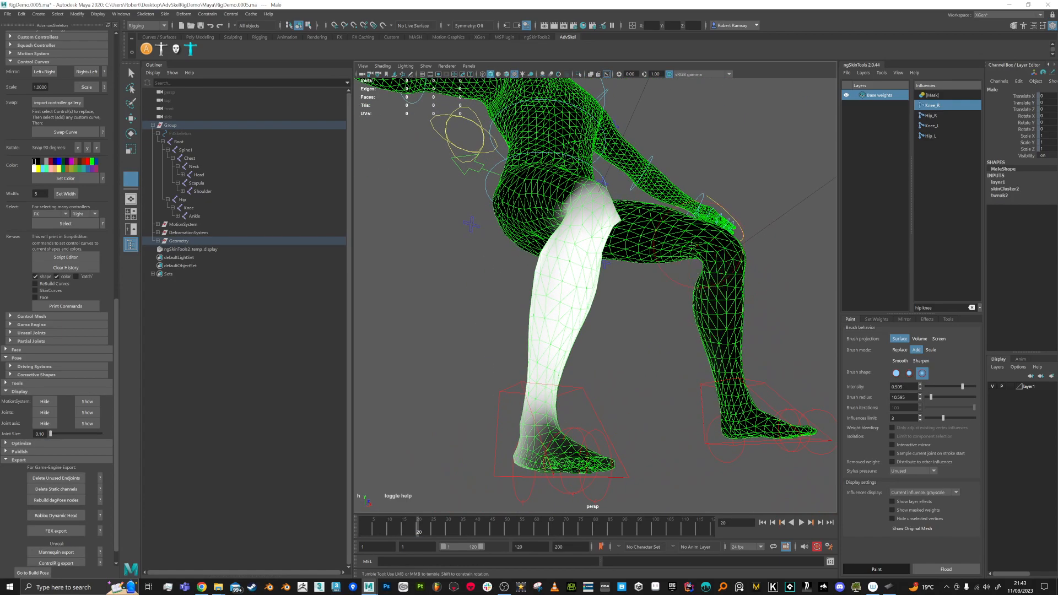
alt+drag(727, 348, 699, 330)
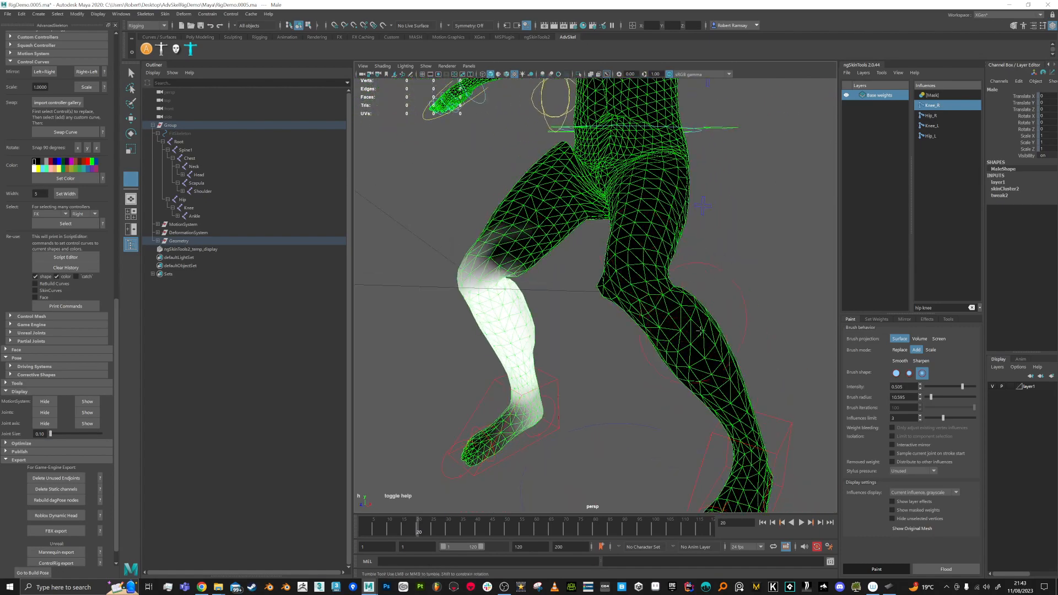
click(931, 117)
alt+drag(625, 274, 703, 239)
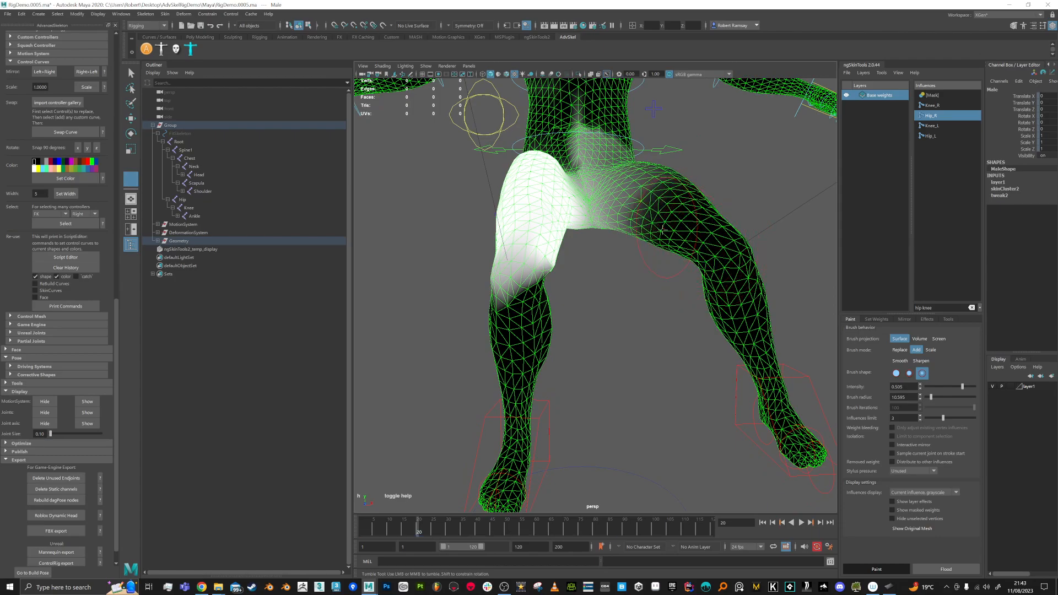
alt+drag(668, 212, 668, 286)
mouse_move(636, 204)
ctrl+mouse_down()
mouse_move(601, 185)
mouse_move(613, 190)
mouse_move(605, 184)
mouse_move(634, 265)
mouse_move(611, 259)
mouse_move(646, 291)
mouse_move(633, 314)
mouse_move(588, 309)
mouse_move(582, 181)
ctrl+mouse_up()
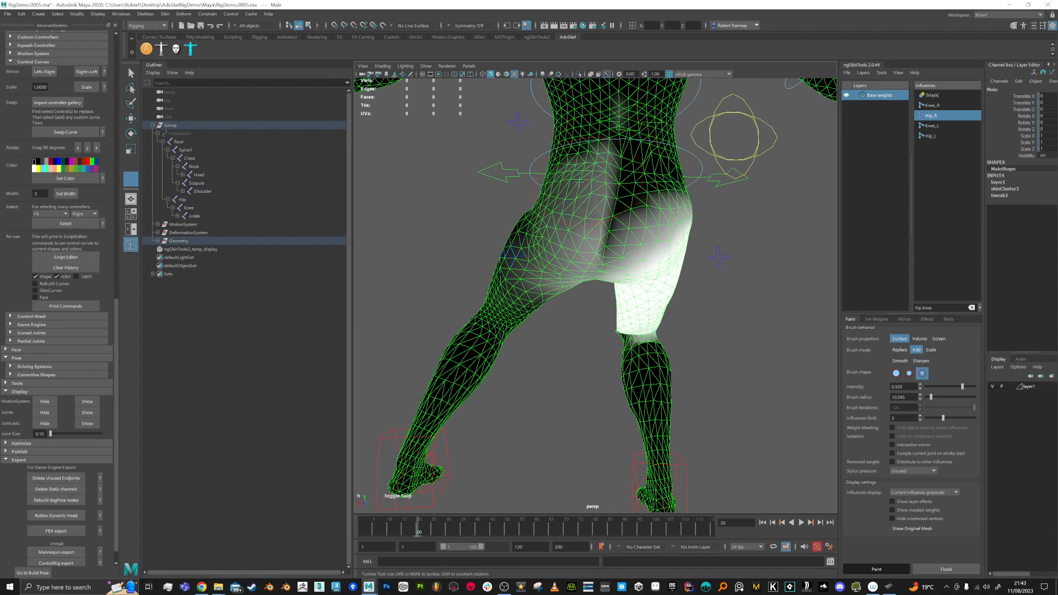
mouse_move(543, 246)
ctrl+mouse_down()
mouse_move(554, 240)
mouse_move(536, 290)
mouse_move(536, 279)
ctrl+mouse_up()
alt+drag(667, 319, 580, 190)
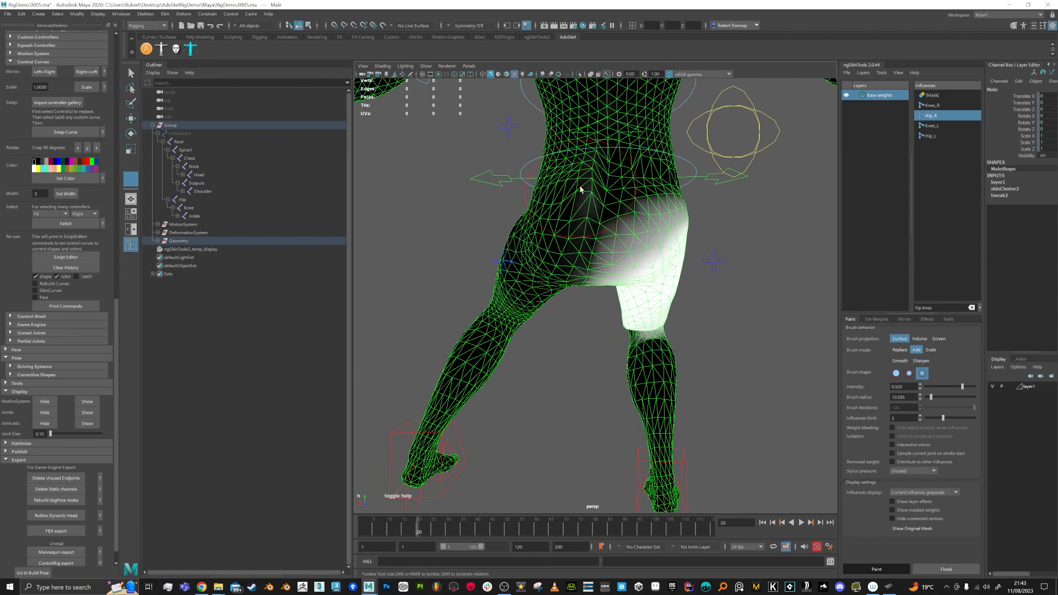
alt+drag(514, 283, 645, 252)
alt+drag(689, 396, 540, 264)
alt+right_drag(540, 264, 654, 402)
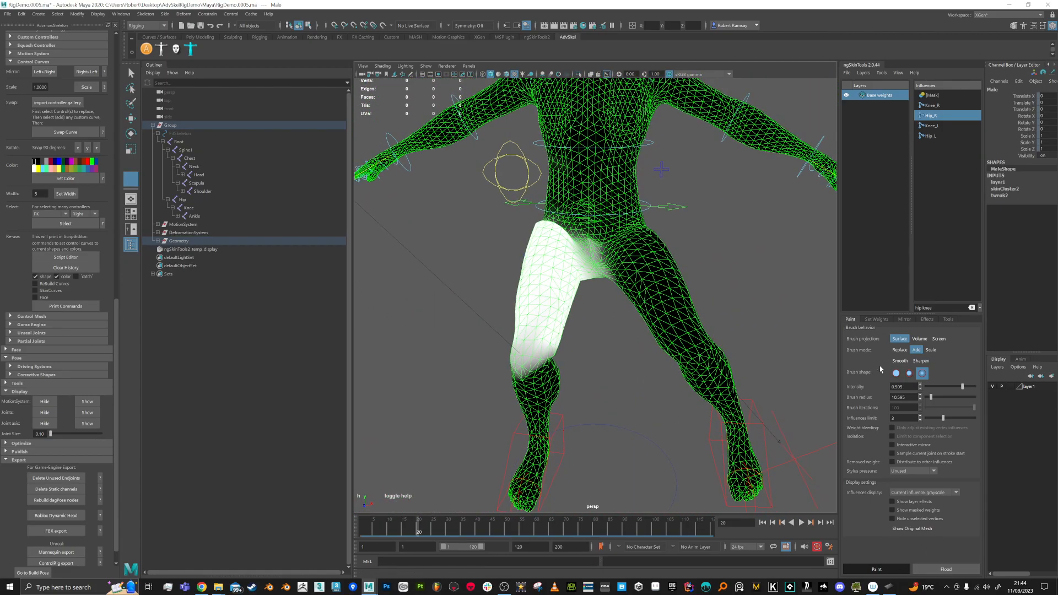
Step: Mirror the hip weights, then undo both the frame change and the mirror
click(904, 319)
click(903, 568)
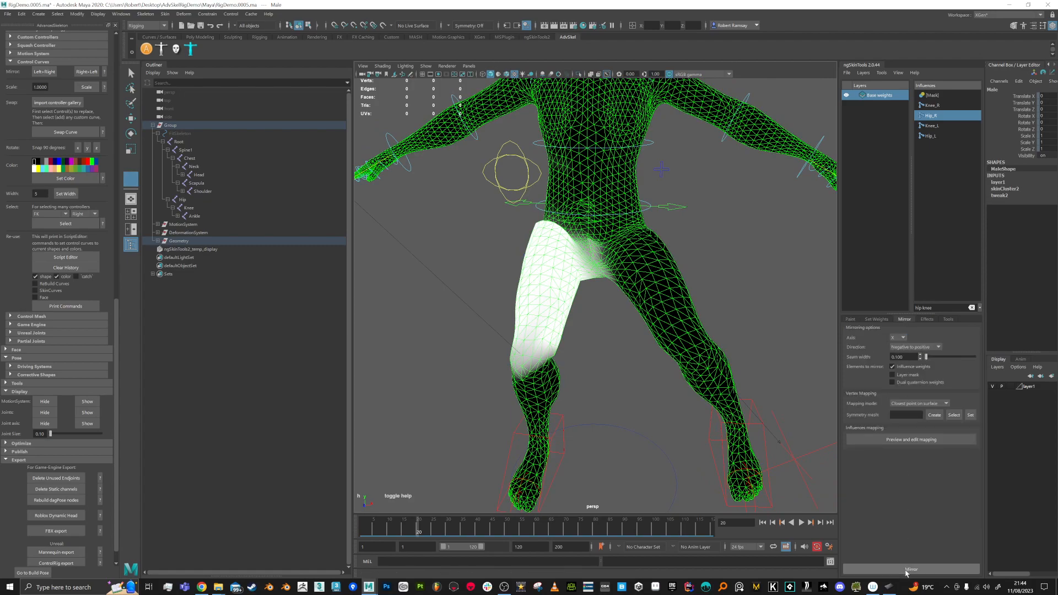
drag(417, 532, 335, 527)
key(ctrl+z)
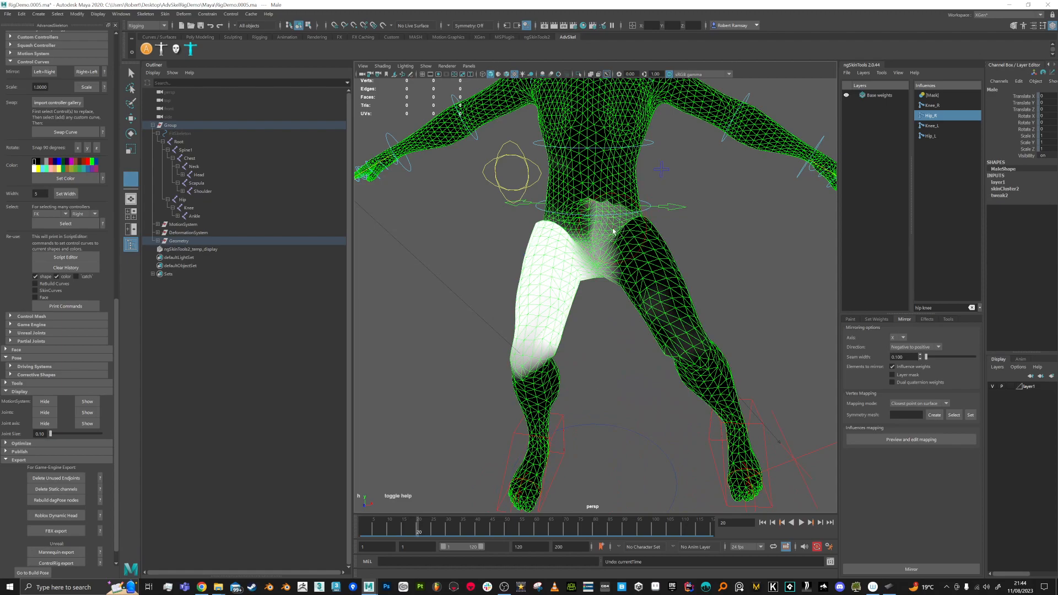
key(ctrl+z)
Step: At frame 1, mirror the hip weights again and select Spine1 in the Outliner
drag(419, 533, 343, 535)
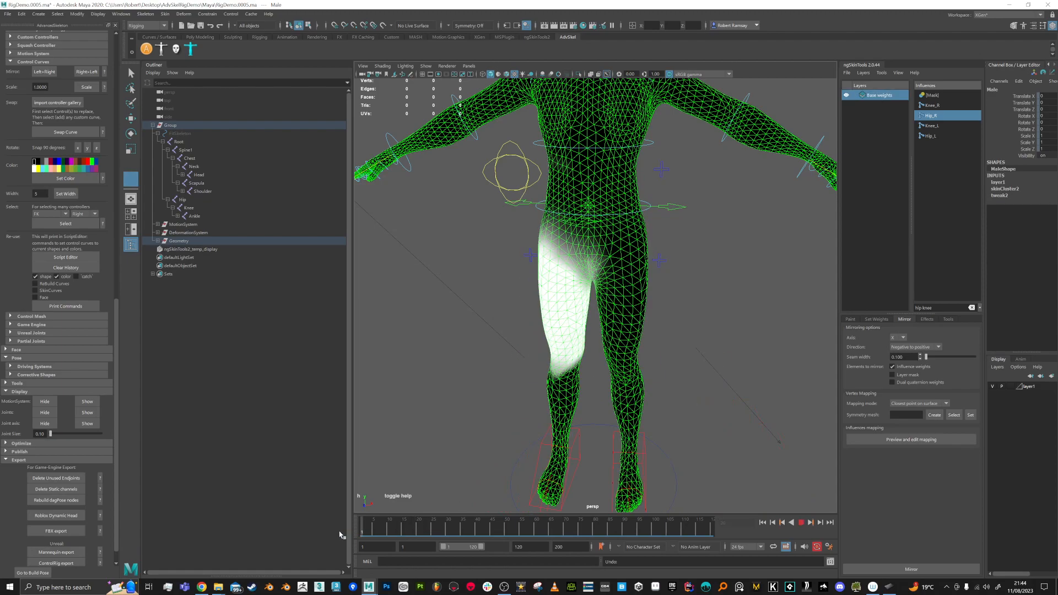
click(910, 569)
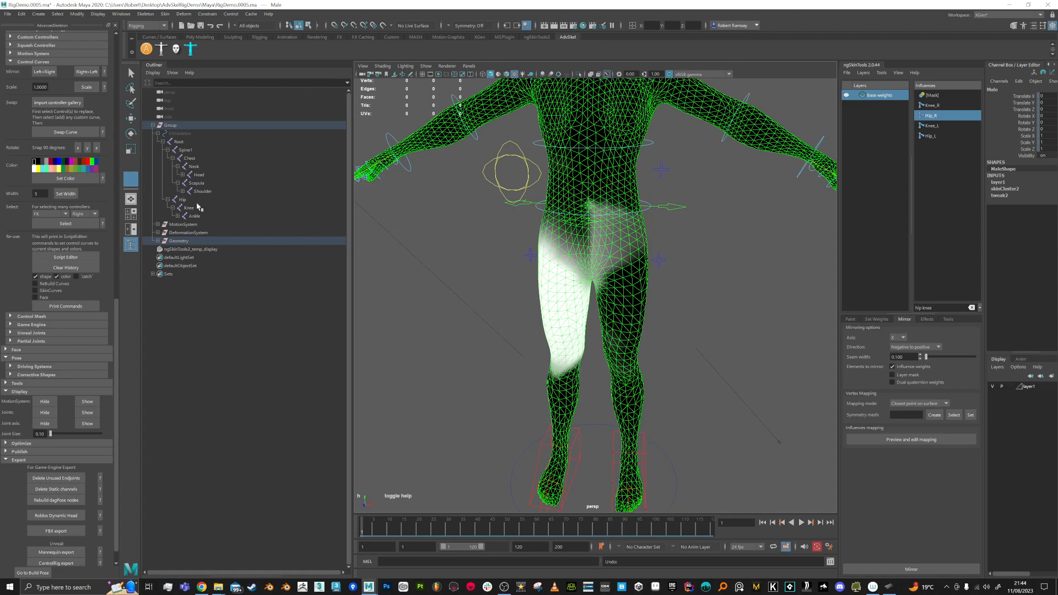
click(186, 152)
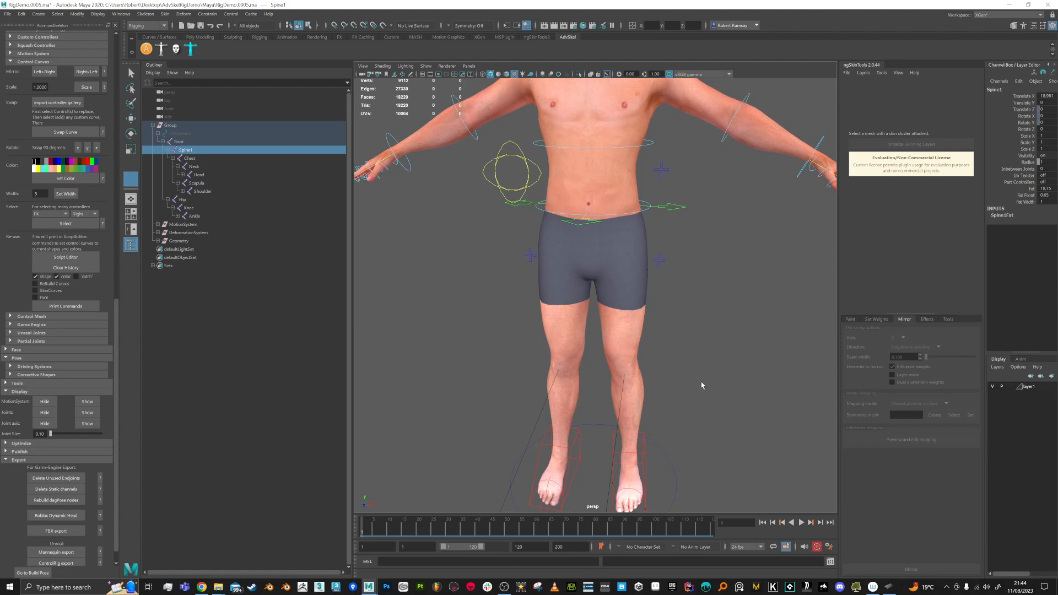
Step: Filter influences by 'spi', make Spine1_M active and turn on weight painting
mouse_move(670, 323)
right_down()
mouse_move(694, 319)
mouse_move(668, 321)
right_up()
key(q)
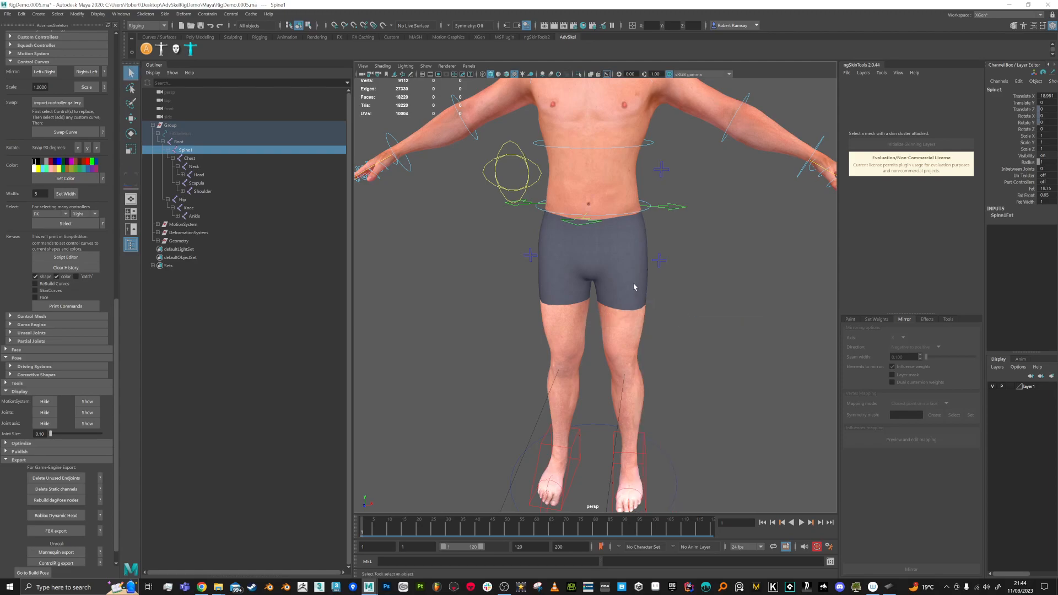
click(634, 286)
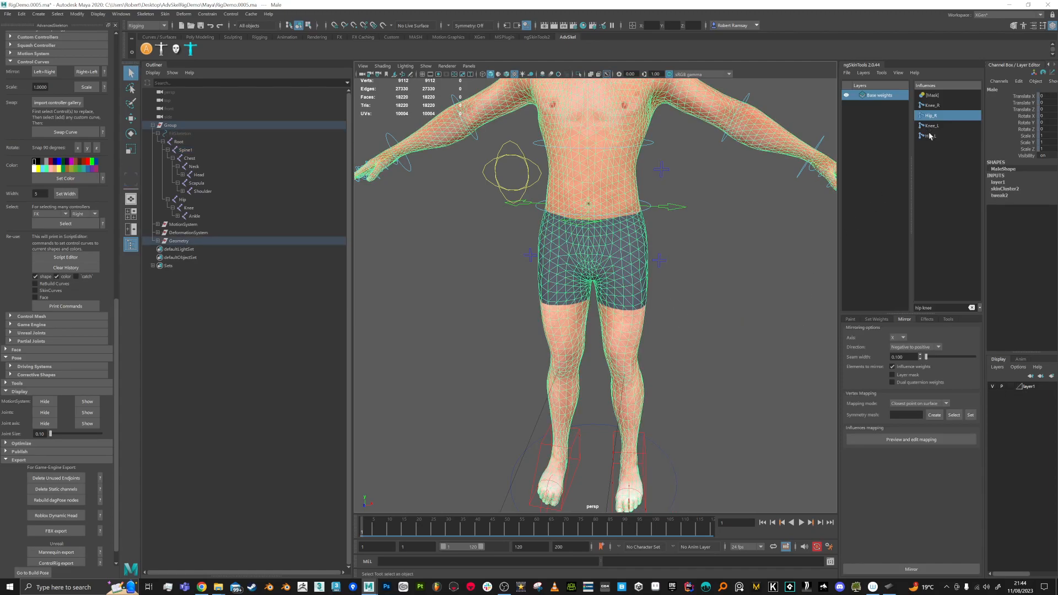
text(spin)
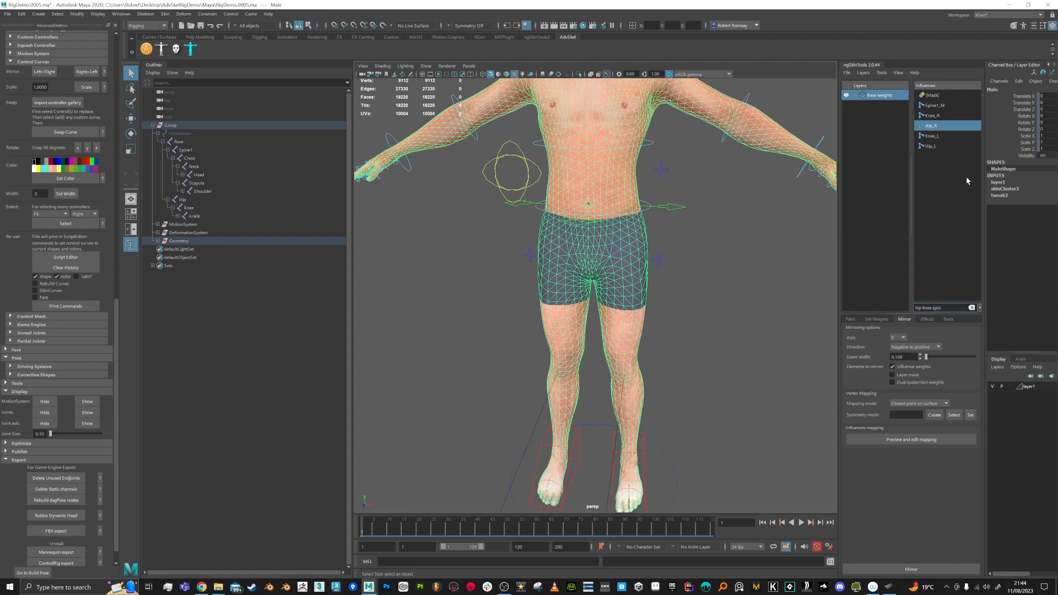
click(939, 106)
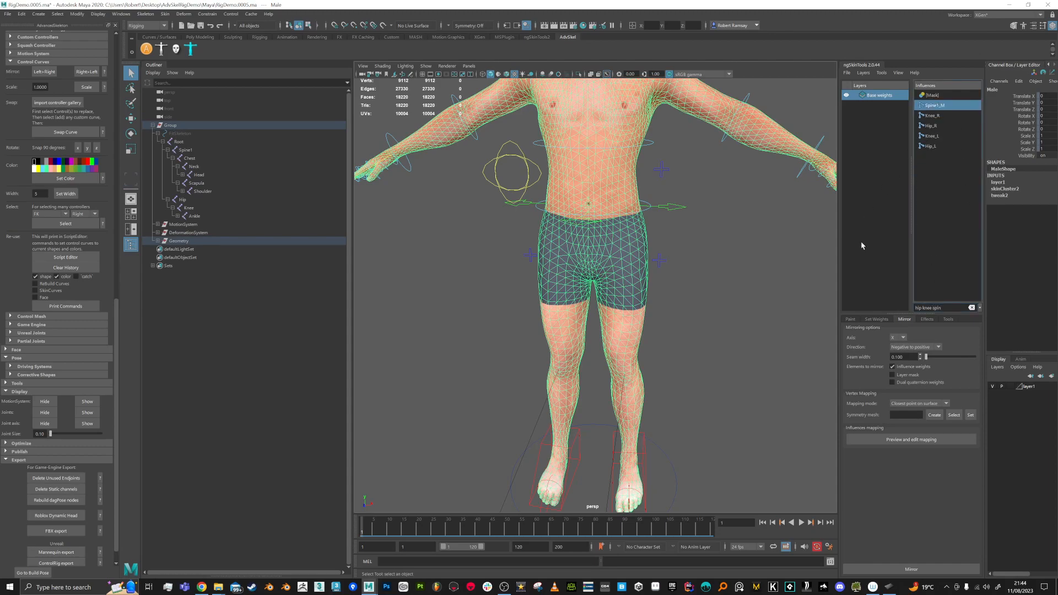
click(850, 319)
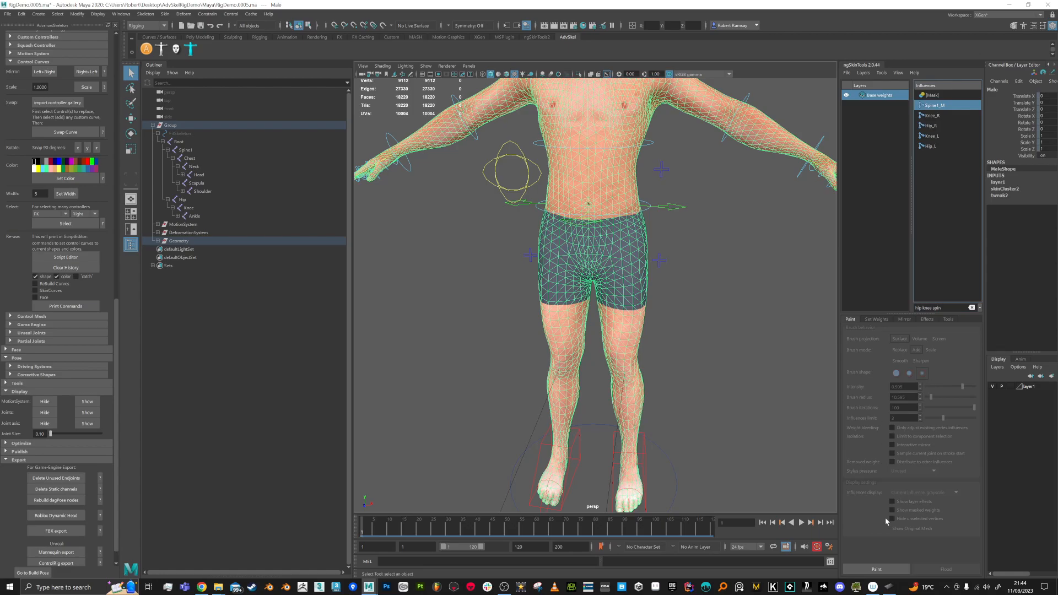
click(876, 569)
Step: Reselect the body mesh, filter influences by 'root' and choose Root_M
alt+drag(650, 251, 644, 199)
alt+drag(473, 248, 419, 237)
click(181, 142)
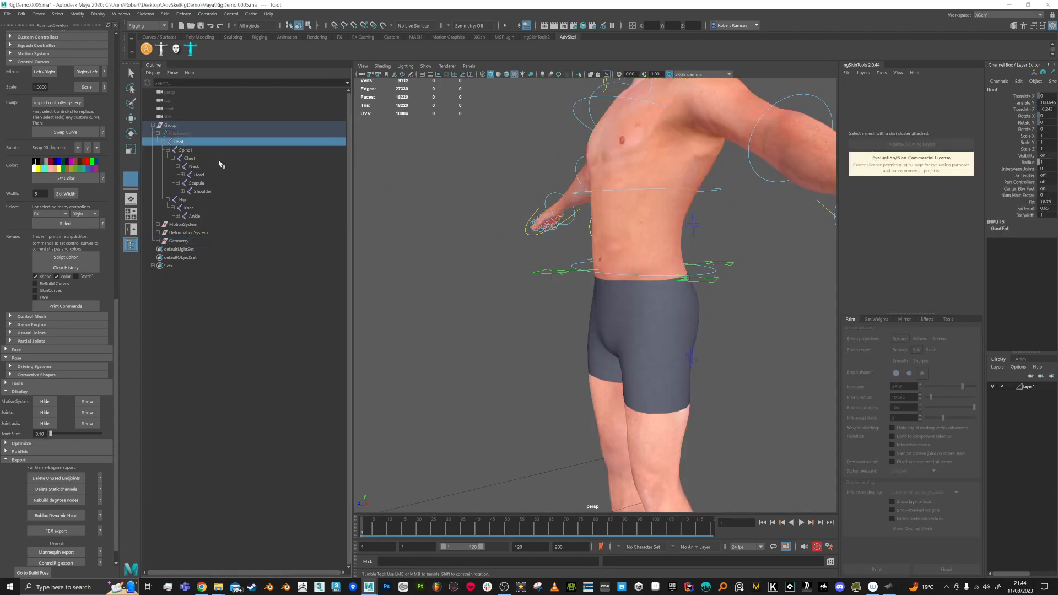
alt+drag(645, 250, 654, 248)
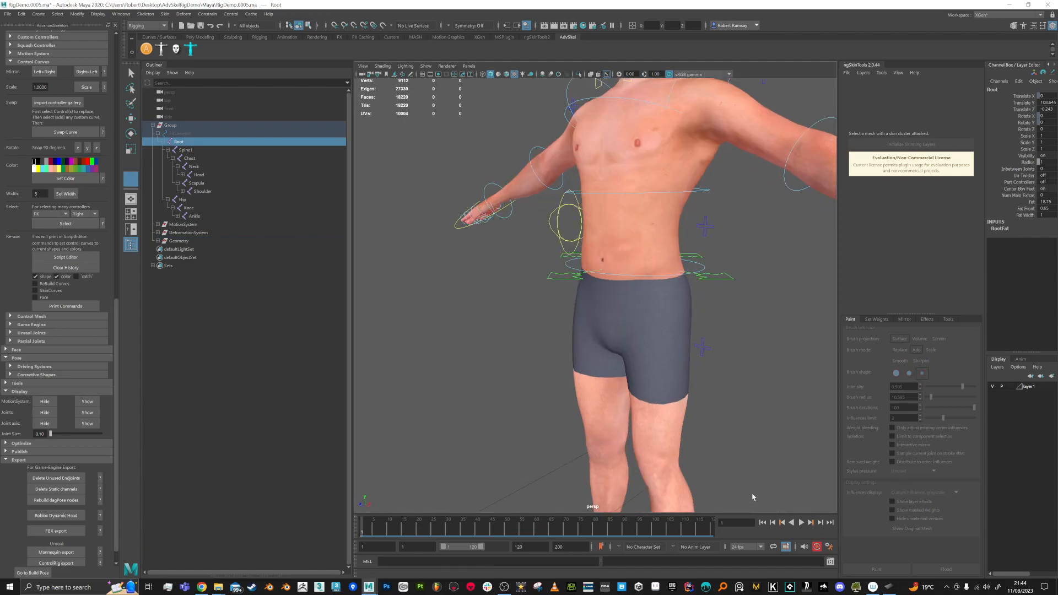
right_drag(779, 208, 781, 209)
click(648, 255)
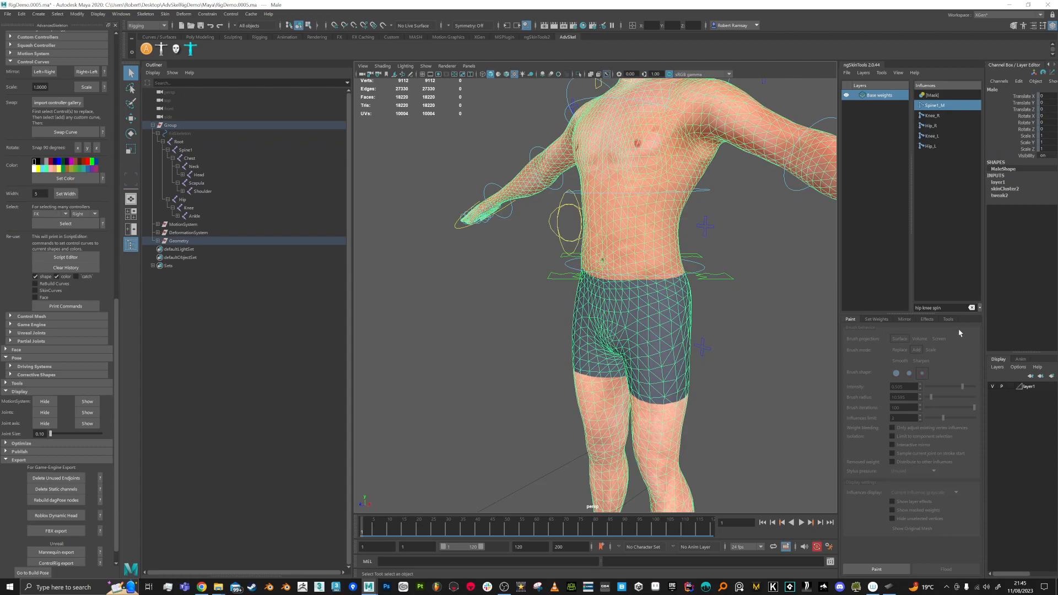
text(root)
click(936, 137)
Step: Start painting weights and frame the torso at frame 12
click(887, 569)
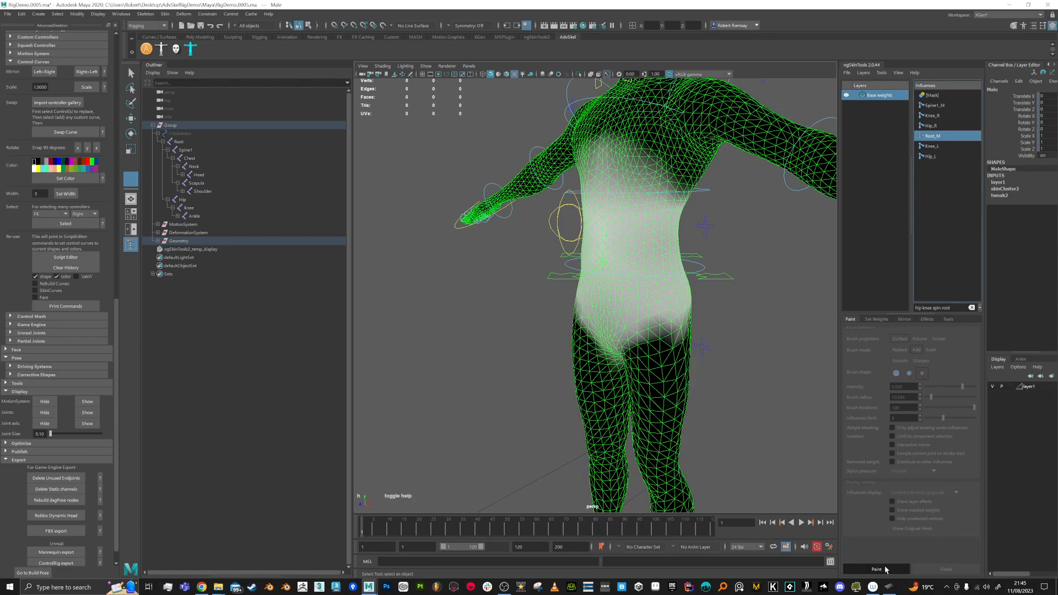
alt+drag(611, 279, 645, 278)
alt+middle_drag(644, 278, 638, 294)
alt+right_drag(637, 295, 630, 334)
drag(370, 531, 402, 528)
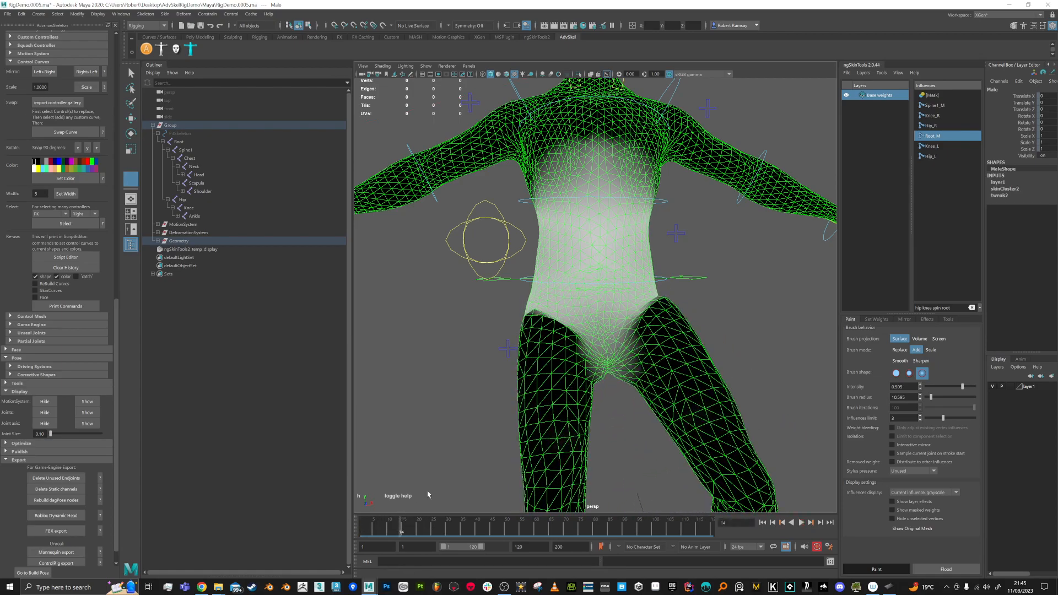
alt+right_drag(608, 279, 876, 307)
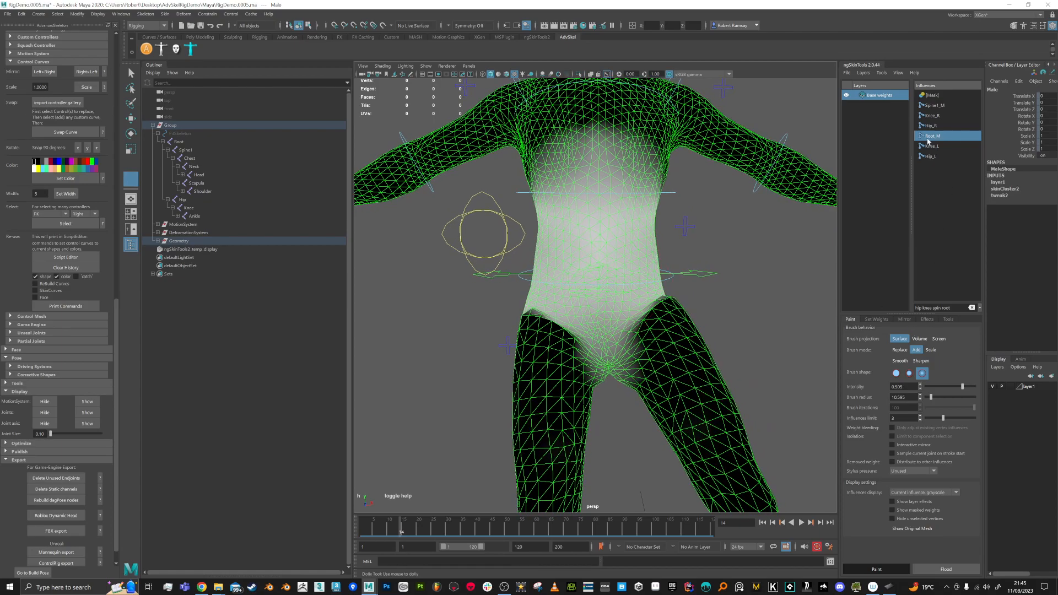
Step: Paint Root_M weight over the belly and pelvis, checking it from all sides
drag(619, 260, 570, 279)
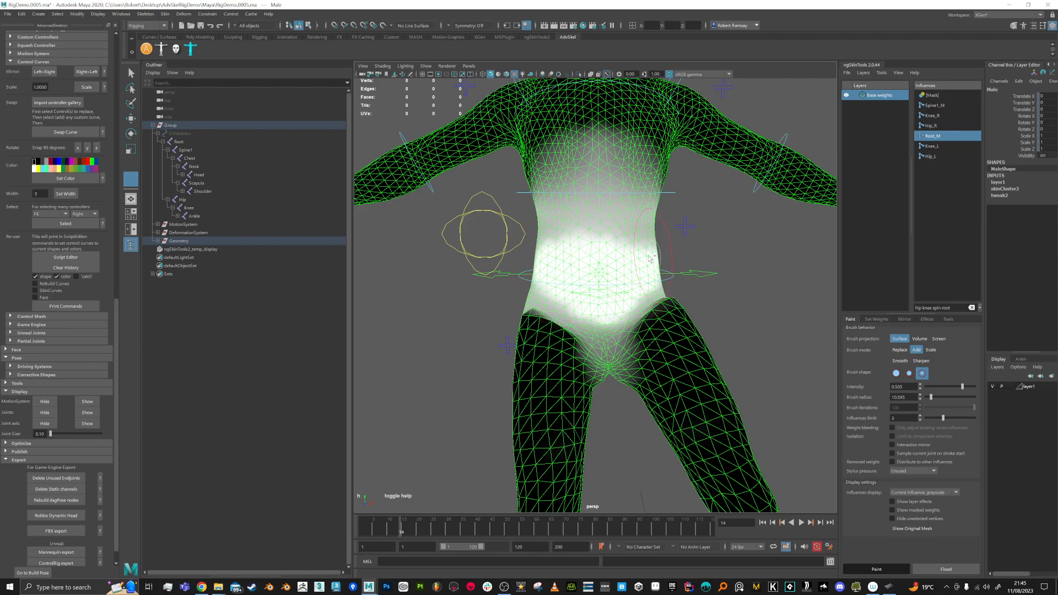
mouse_move(711, 289)
alt+mouse_down()
mouse_move(633, 297)
mouse_move(568, 287)
mouse_move(596, 296)
mouse_move(582, 293)
mouse_move(566, 263)
mouse_move(528, 251)
mouse_move(577, 254)
alt+mouse_up()
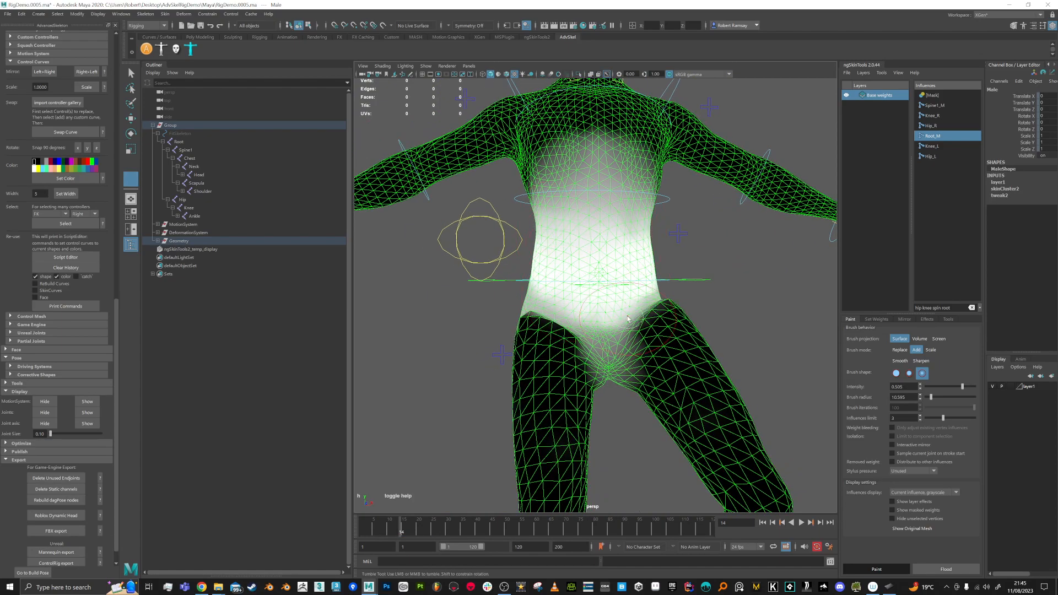
alt+drag(563, 297, 660, 288)
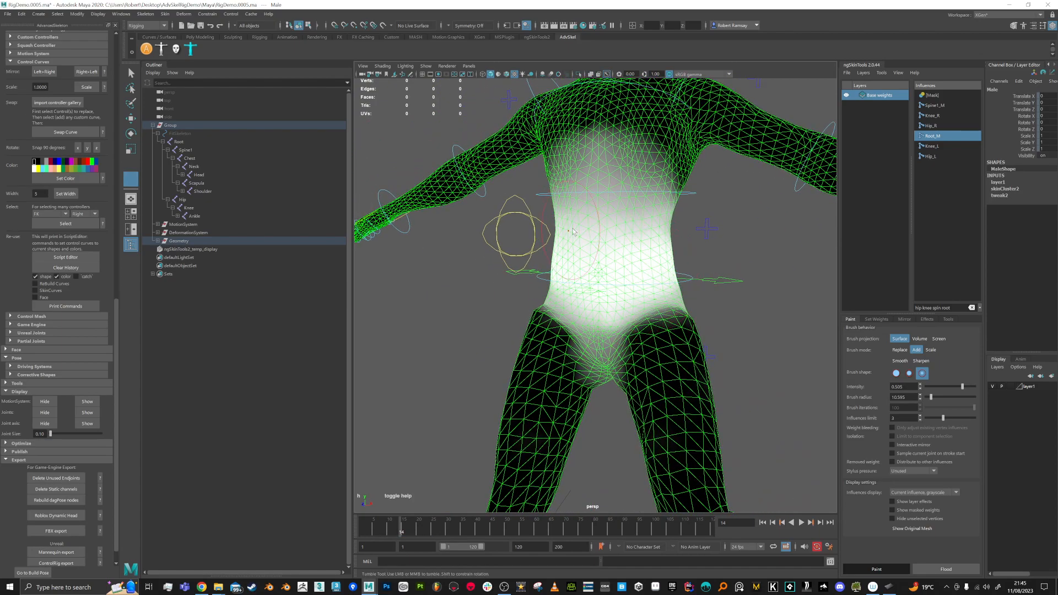
mouse_move(687, 224)
alt+mouse_down()
mouse_move(647, 187)
mouse_move(558, 200)
alt+mouse_up()
mouse_move(622, 224)
alt+mouse_down()
mouse_move(596, 256)
mouse_move(622, 245)
mouse_move(556, 242)
mouse_move(657, 238)
mouse_move(597, 258)
mouse_move(586, 231)
alt+mouse_up()
alt+right_drag(586, 231, 596, 237)
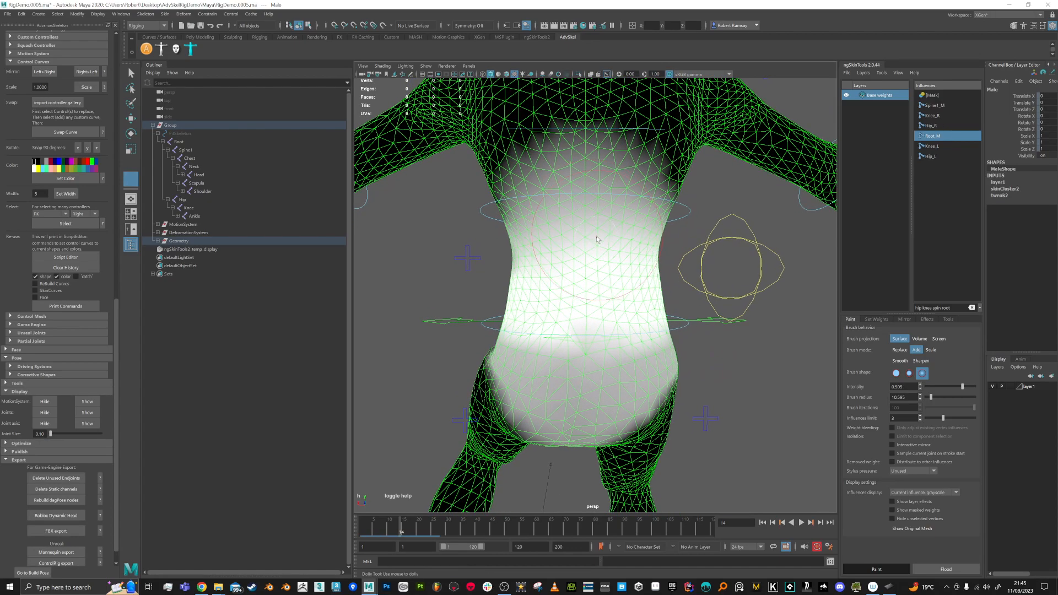
alt+drag(608, 240, 538, 176)
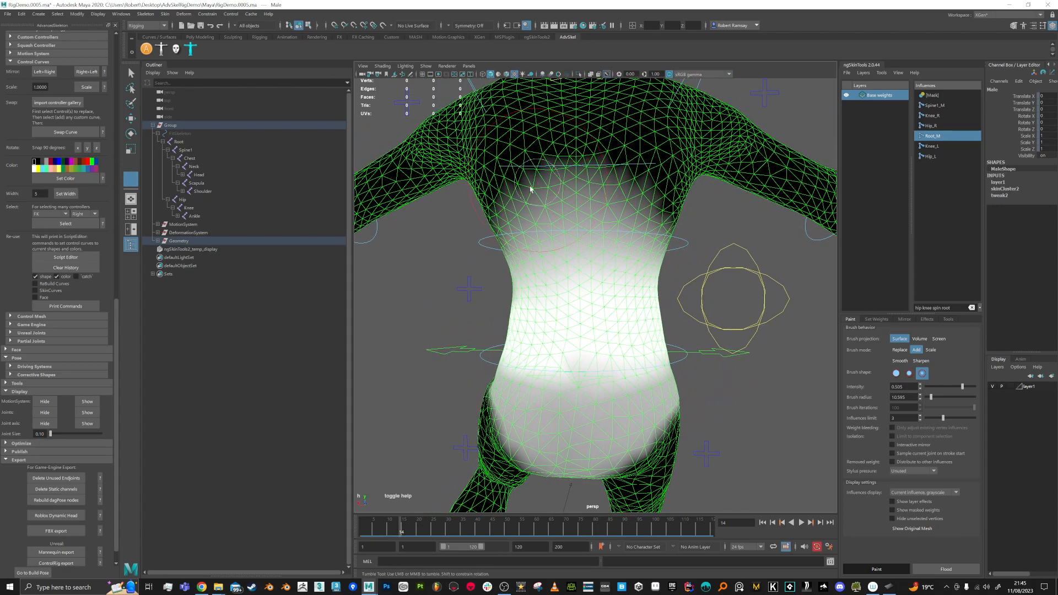
mouse_move(602, 179)
alt+mouse_down()
mouse_move(606, 283)
mouse_move(666, 249)
alt+mouse_up()
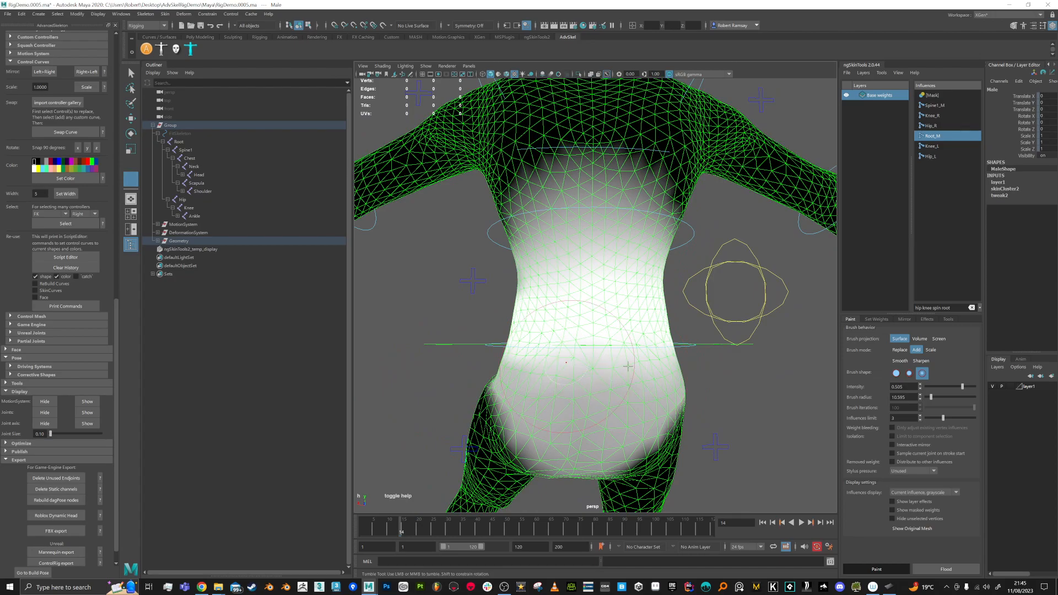
alt+drag(670, 366, 778, 370)
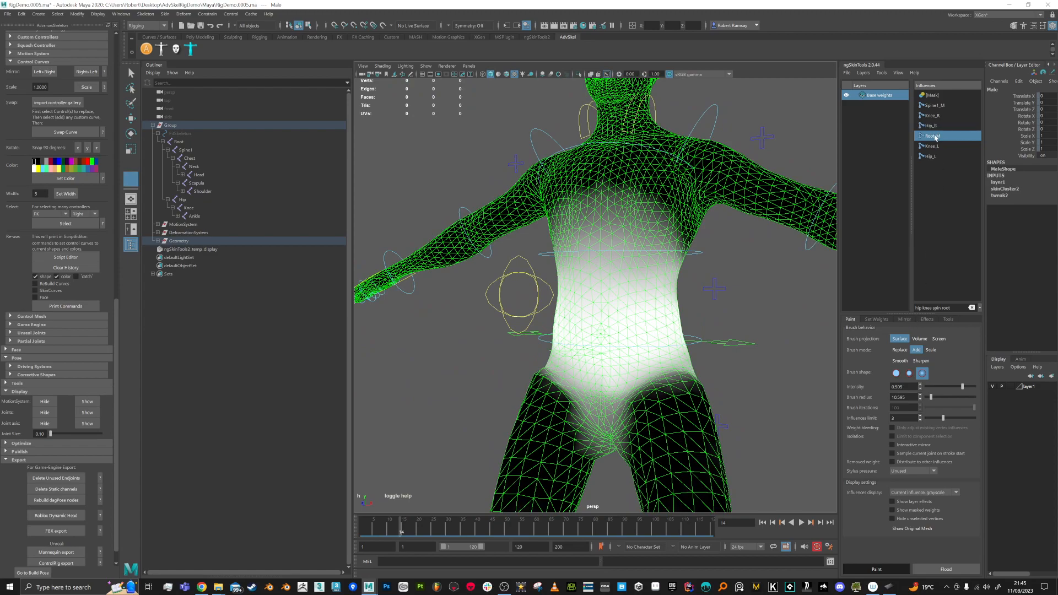
Step: Mirror the Root_M weights, then paint and undo a stroke on the crotch
click(904, 320)
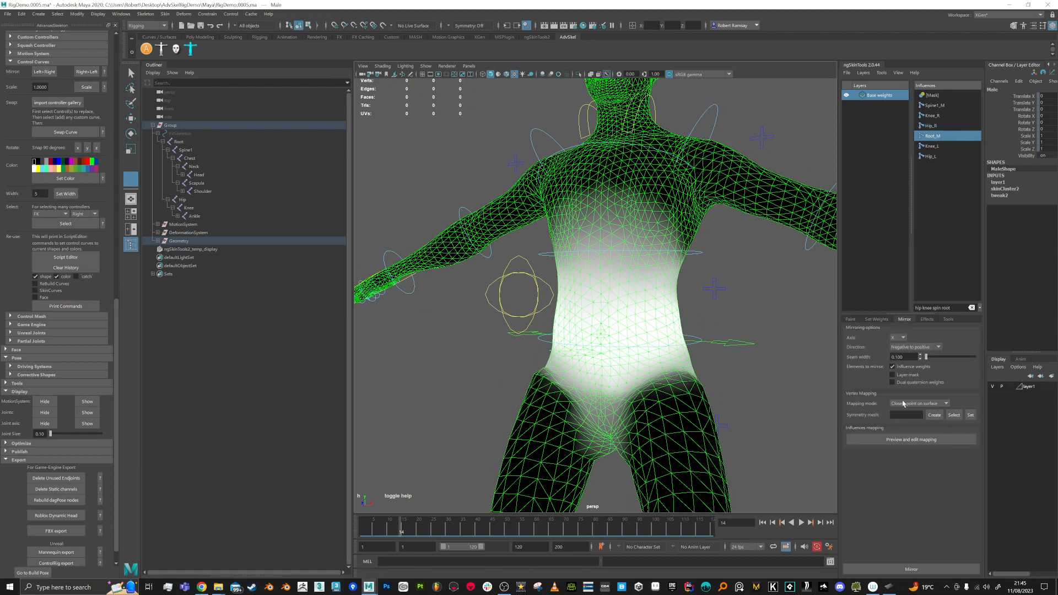
click(916, 569)
mouse_move(623, 314)
alt+mouse_down()
mouse_move(731, 311)
mouse_move(606, 243)
mouse_move(628, 308)
alt+mouse_up()
alt+right_drag(628, 308, 608, 373)
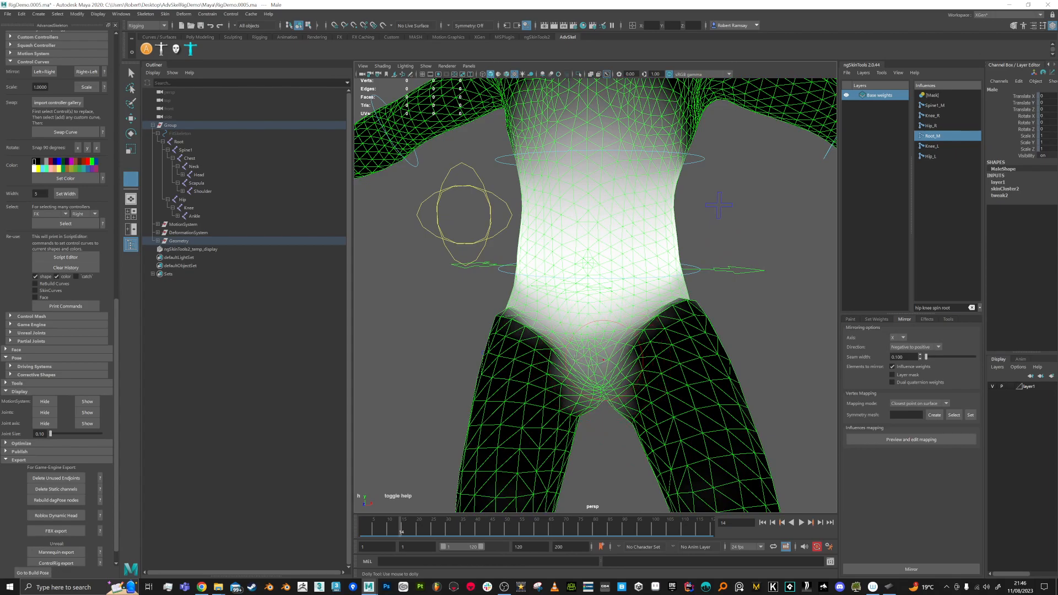
drag(597, 331, 600, 340)
mouse_move(609, 395)
alt+mouse_down()
mouse_move(607, 363)
mouse_move(611, 375)
alt+mouse_up()
key(ctrl+z)
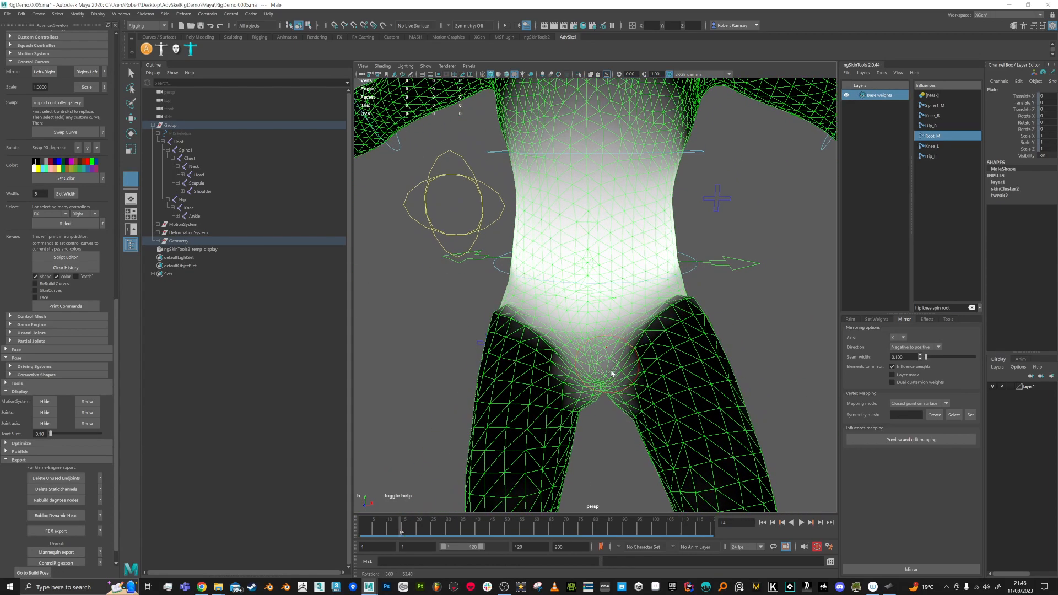
Step: Scrub to frame 20 so the legs bend into a squat, framing hips and knees
alt+drag(714, 300, 596, 414)
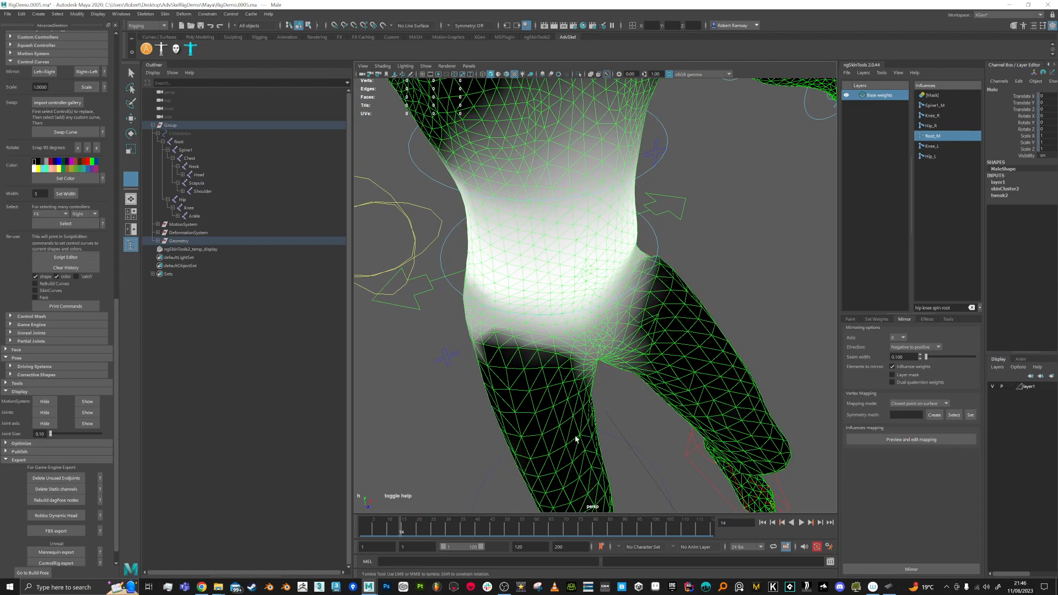
mouse_move(392, 534)
mouse_down()
mouse_move(366, 533)
mouse_move(406, 530)
mouse_move(378, 530)
mouse_move(409, 516)
mouse_move(344, 521)
mouse_up()
alt+drag(590, 375, 573, 337)
scroll(600, 320, down, 2)
alt+drag(614, 303, 656, 364)
scroll(610, 267, down, 2)
alt+middle_drag(656, 363, 646, 319)
drag(371, 524, 418, 525)
alt+drag(661, 386, 741, 361)
alt+right_drag(524, 306, 576, 427)
alt+drag(596, 366, 606, 362)
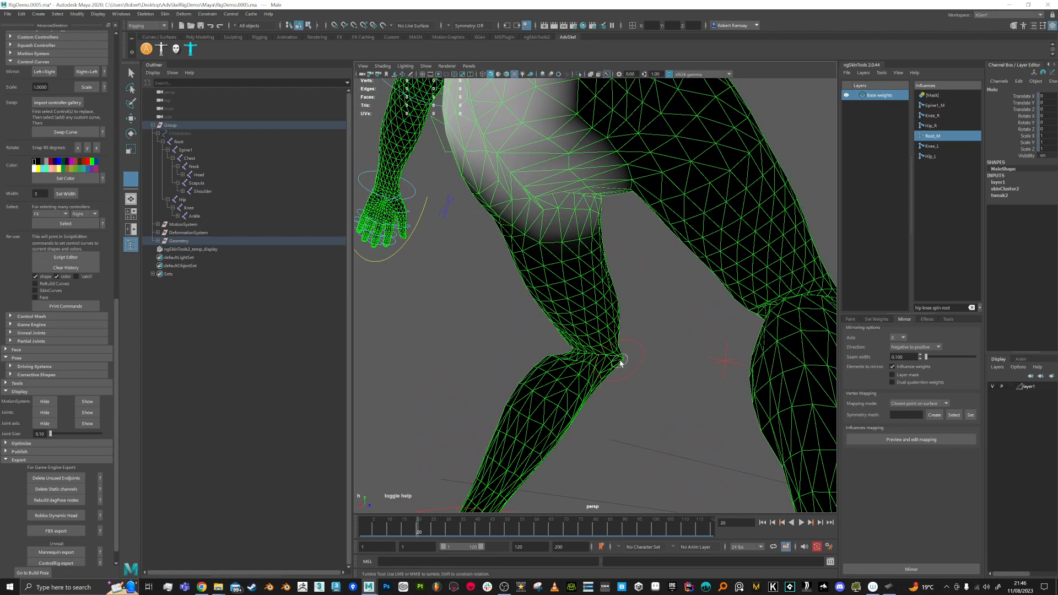
Step: Display Knee_R weights, show the paint settings, then switch to the Hip_R influence
click(933, 116)
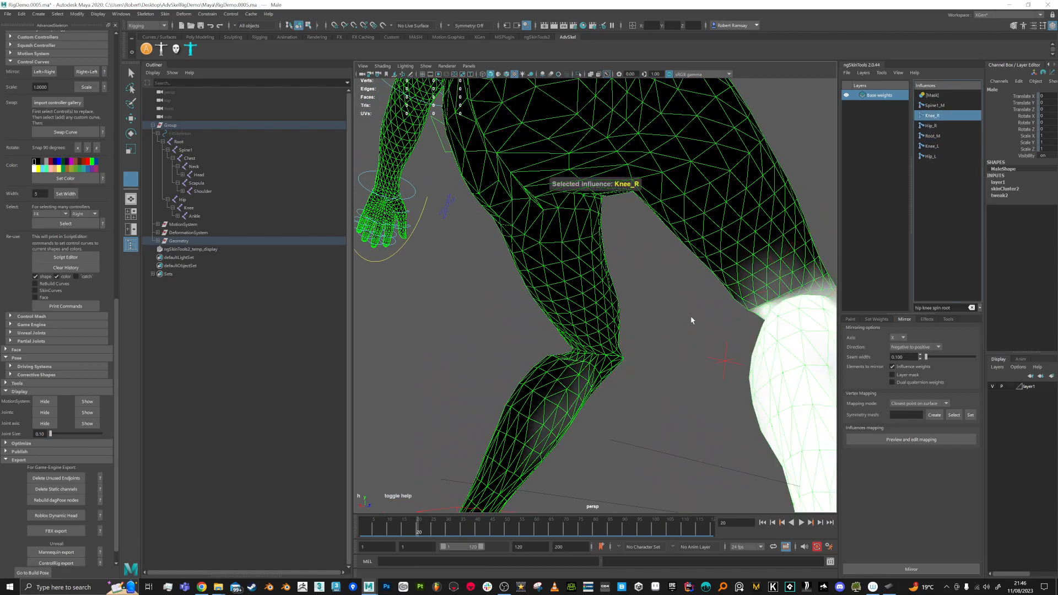
alt+middle_drag(572, 400, 718, 304)
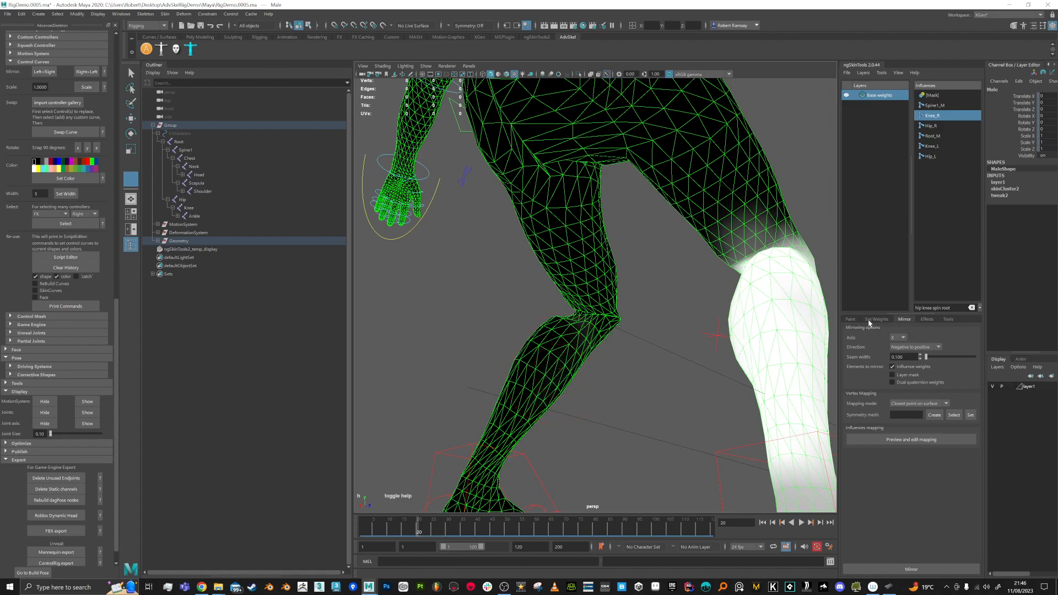
click(850, 319)
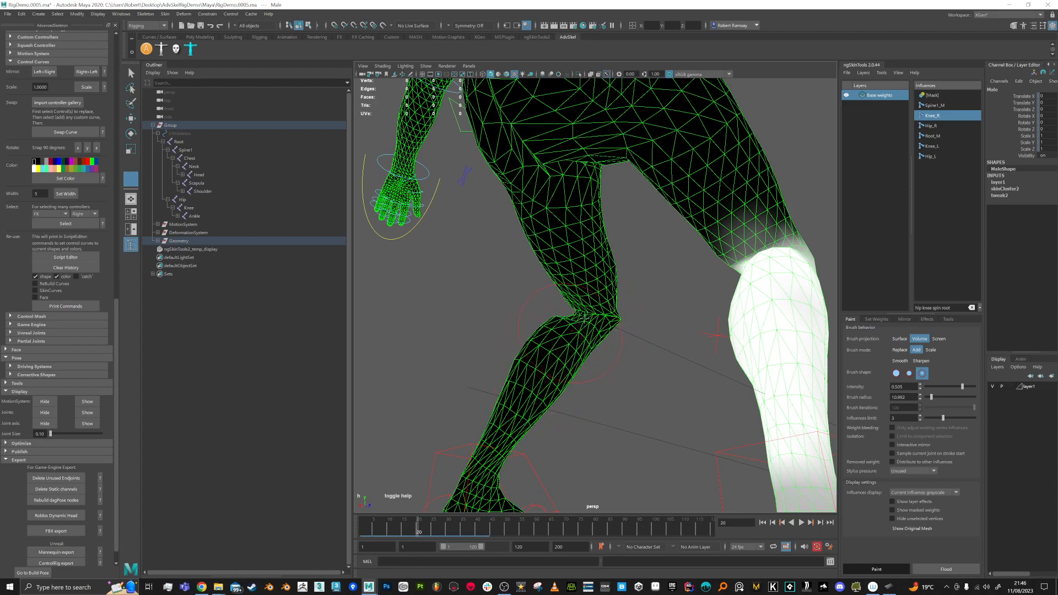
alt+drag(644, 345, 644, 364)
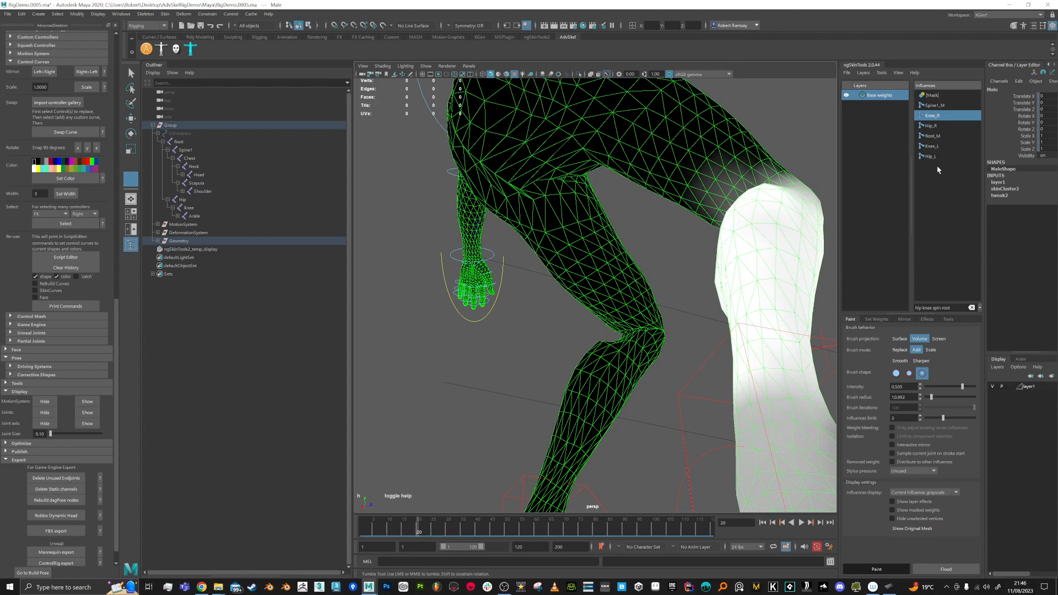
click(931, 125)
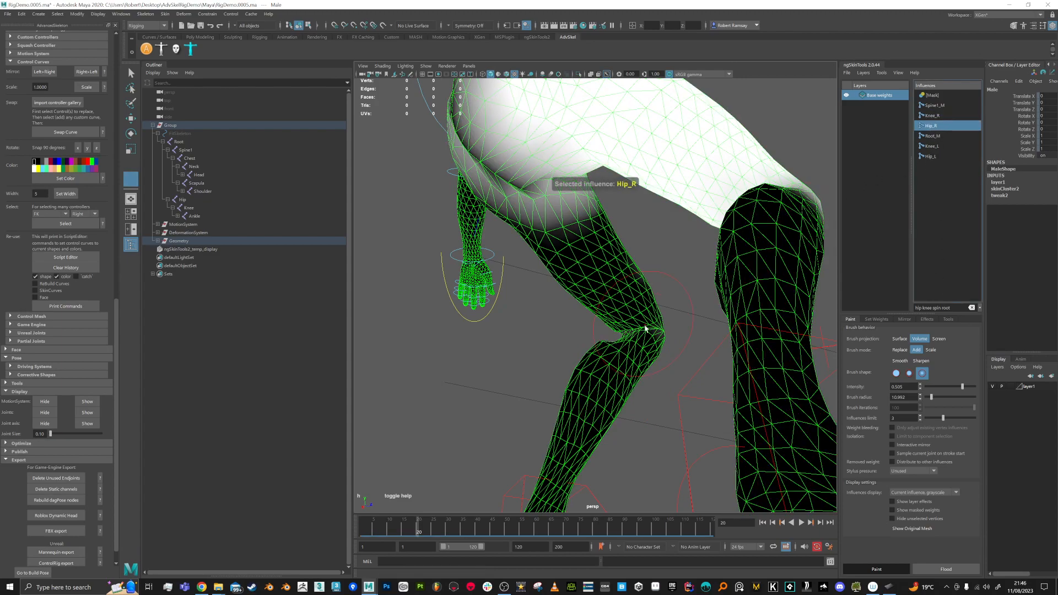
Step: Set brush projection to Surface and soften the Hip_R weights above the right knee
click(900, 339)
alt+drag(469, 347, 708, 380)
alt+drag(406, 310, 490, 330)
alt+middle_drag(666, 309, 598, 325)
shift+drag(672, 297, 643, 240)
mouse_move(669, 308)
shift+mouse_down()
mouse_move(675, 325)
mouse_move(671, 305)
shift+mouse_up()
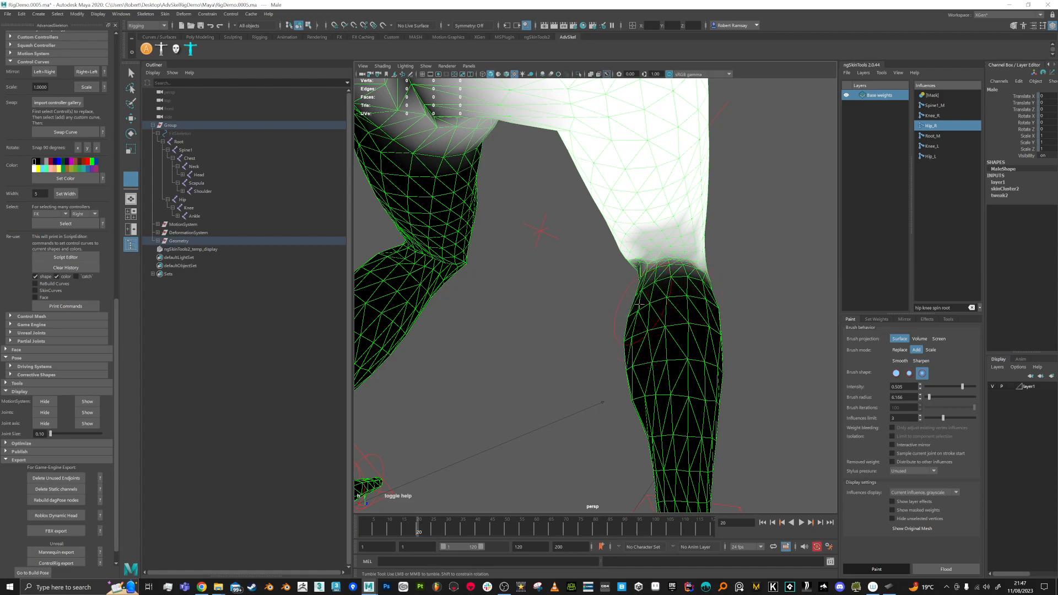
mouse_move(669, 226)
shift+mouse_down()
mouse_move(657, 229)
mouse_move(674, 233)
mouse_move(661, 241)
mouse_move(685, 244)
mouse_move(642, 236)
mouse_move(677, 237)
mouse_move(666, 243)
mouse_move(696, 232)
mouse_move(676, 256)
mouse_move(693, 277)
mouse_move(679, 311)
mouse_move(700, 287)
shift+mouse_up()
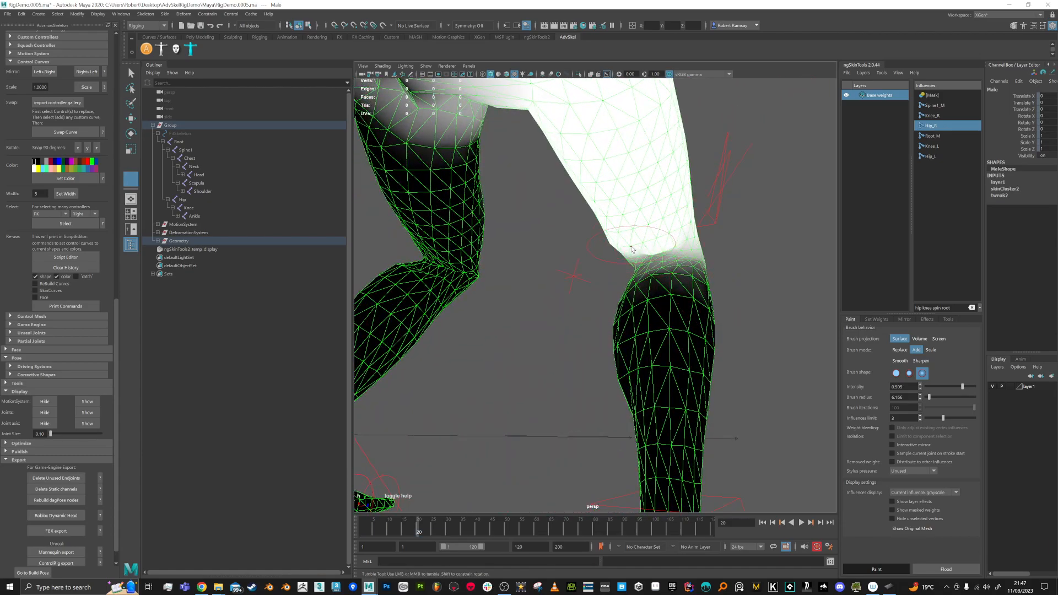
alt+drag(648, 252, 709, 307)
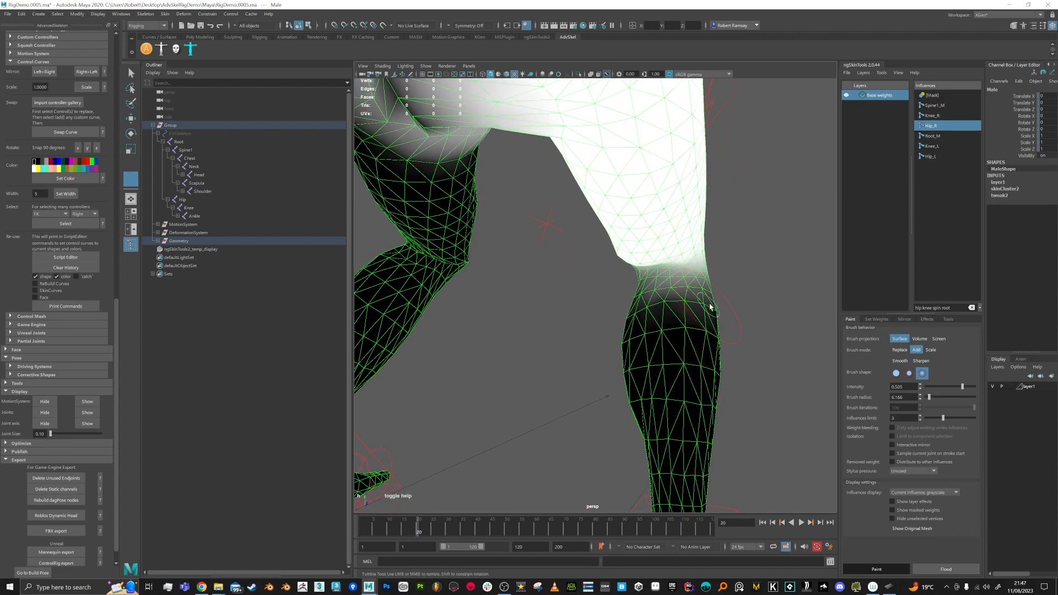
Step: Paint Knee_R weight along the right knee crease with a 3.754 brush radius
click(931, 116)
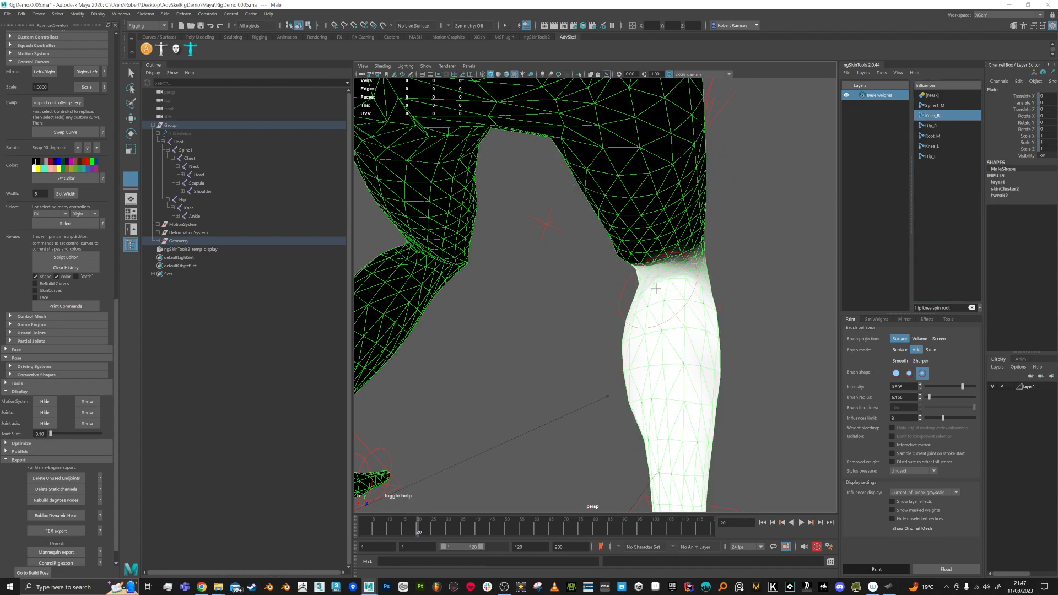
alt+right_drag(678, 292, 717, 331)
alt+middle_drag(702, 303, 659, 318)
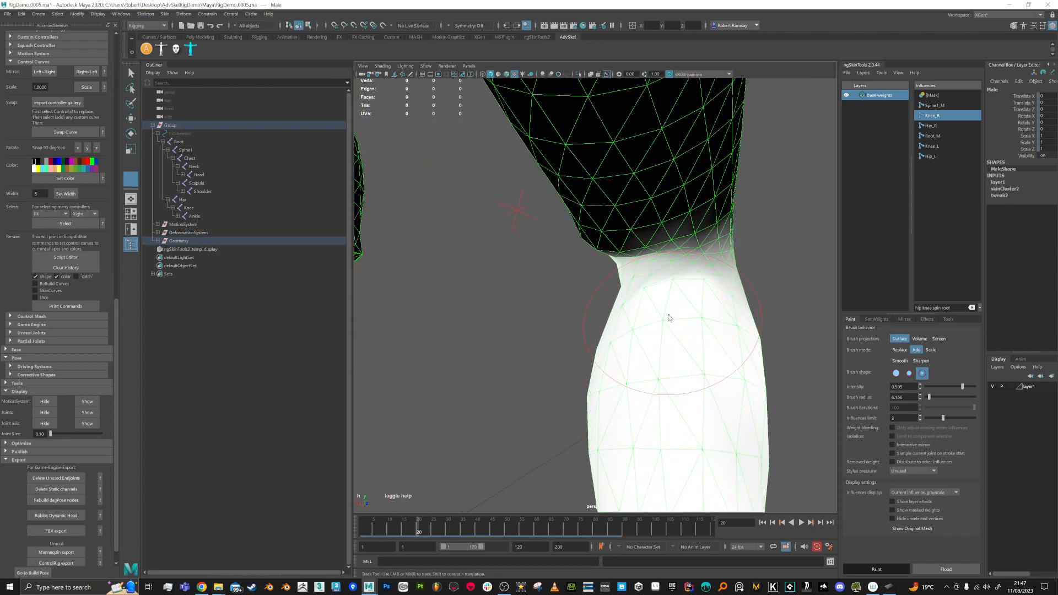
mouse_move(686, 308)
mouse_down()
mouse_move(677, 301)
mouse_move(696, 332)
mouse_move(661, 307)
mouse_move(700, 287)
mouse_move(692, 302)
mouse_move(734, 296)
mouse_move(639, 301)
mouse_up()
mouse_move(661, 302)
mouse_down()
mouse_move(699, 292)
mouse_move(604, 304)
mouse_move(664, 302)
mouse_move(645, 295)
mouse_up()
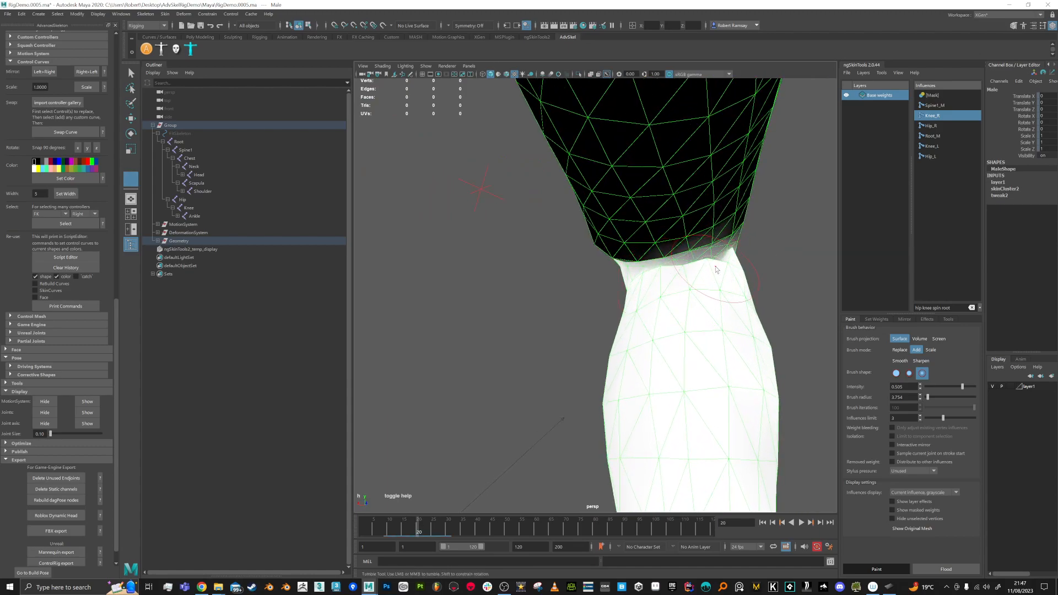
Step: Switch the brush to Smooth and smooth the Hip_R weights around the knee
click(900, 361)
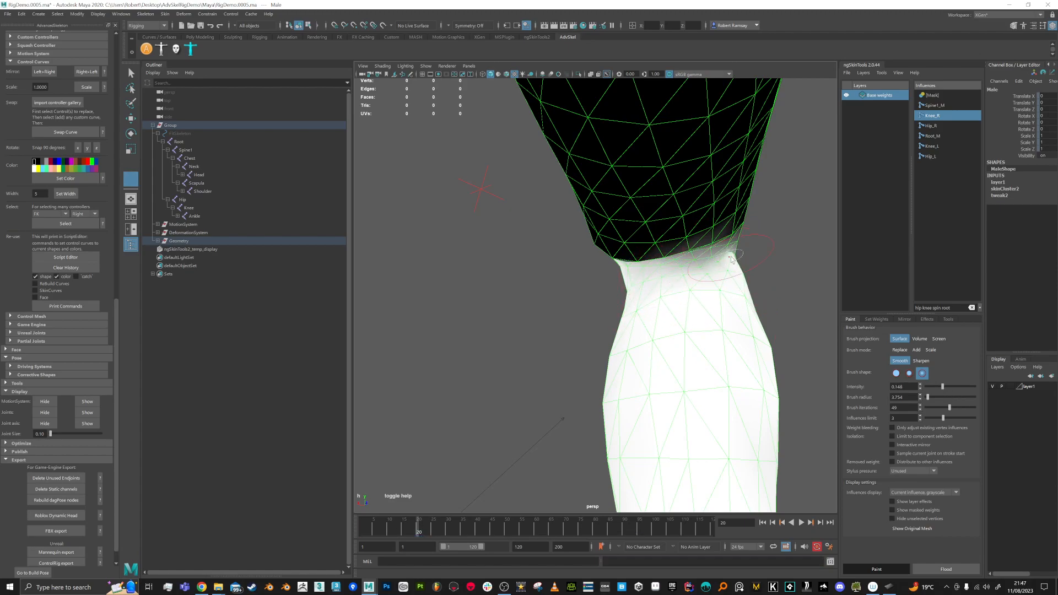
alt+drag(722, 292, 592, 352)
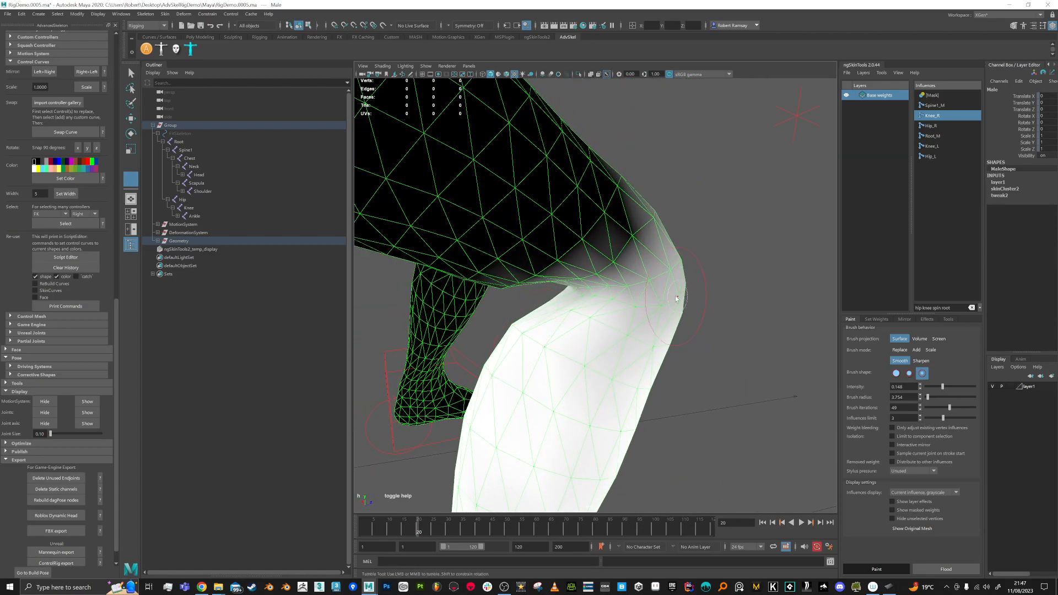
mouse_move(707, 301)
alt+mouse_down()
mouse_move(698, 283)
mouse_move(571, 314)
mouse_move(578, 271)
alt+mouse_up()
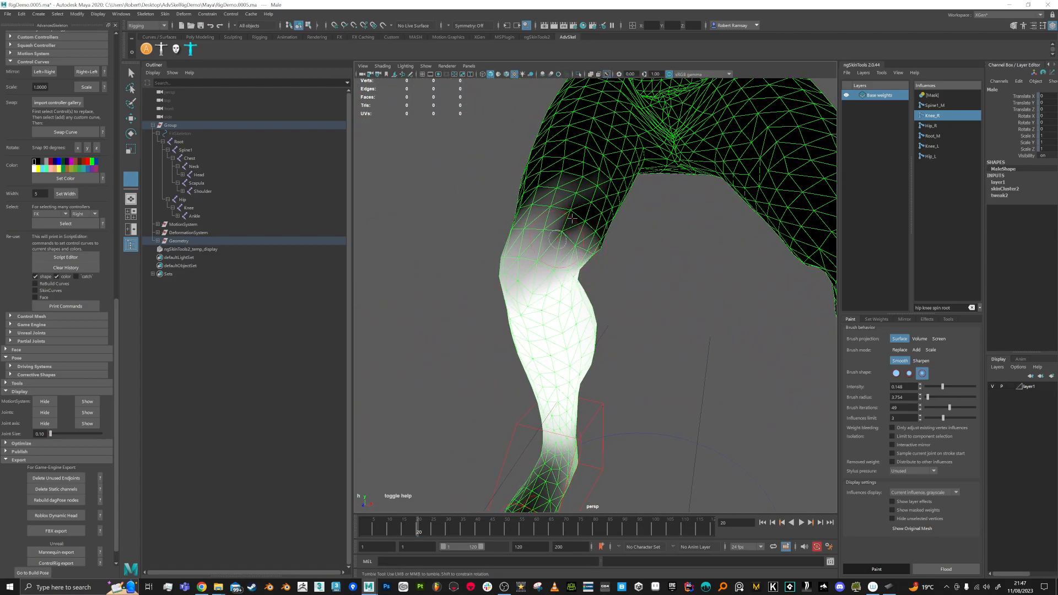
click(937, 130)
alt+drag(592, 185, 596, 246)
mouse_move(664, 287)
alt+mouse_down()
mouse_move(594, 266)
mouse_move(644, 298)
alt+mouse_up()
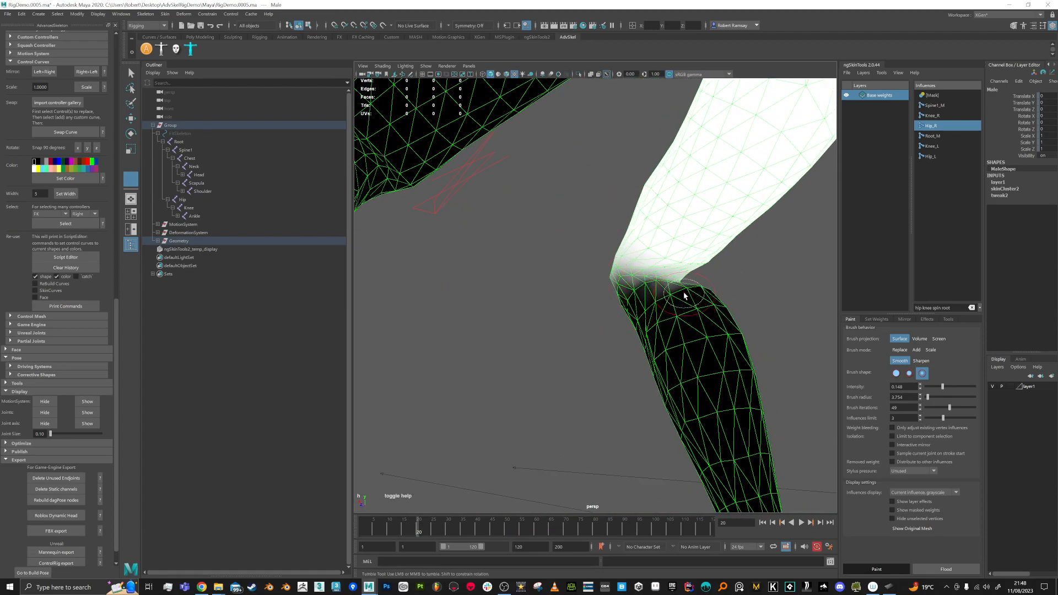
alt+drag(671, 303, 650, 296)
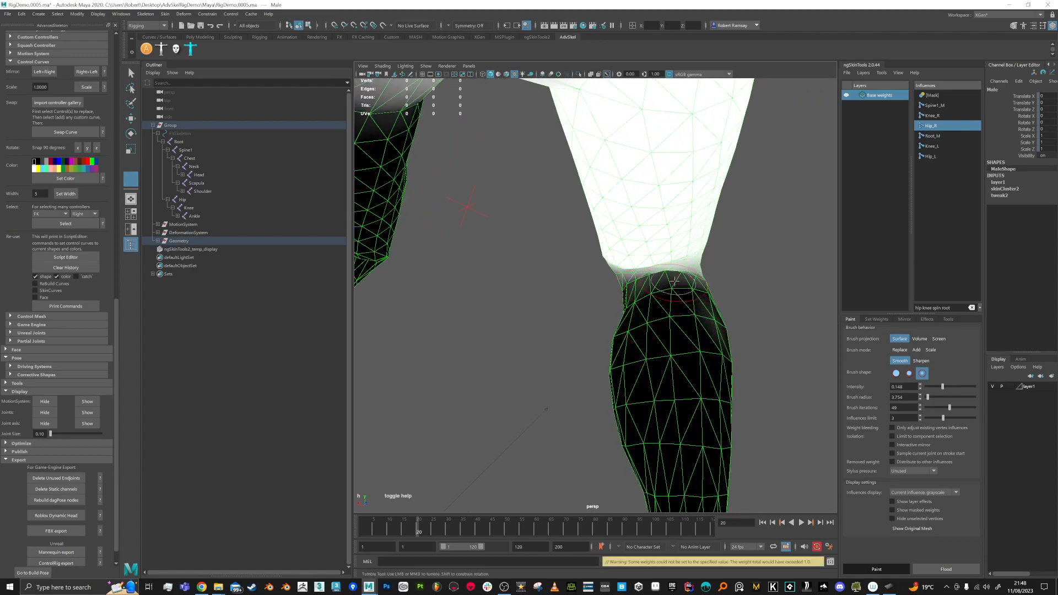
mouse_move(713, 284)
alt+mouse_down()
mouse_move(633, 307)
mouse_move(607, 342)
mouse_move(642, 331)
mouse_move(586, 314)
mouse_move(567, 257)
mouse_move(697, 255)
mouse_move(725, 306)
alt+mouse_up()
Step: Show Hip_L's weights in ngSkinTools with a frontal view of the legs
click(904, 320)
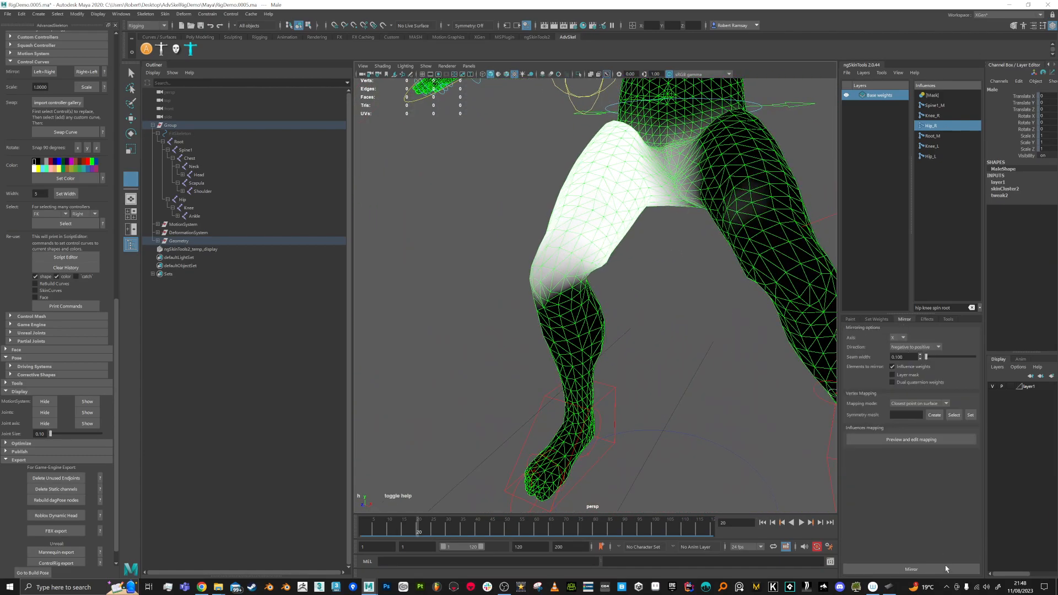
alt+drag(735, 330, 705, 322)
alt+drag(577, 350, 686, 261)
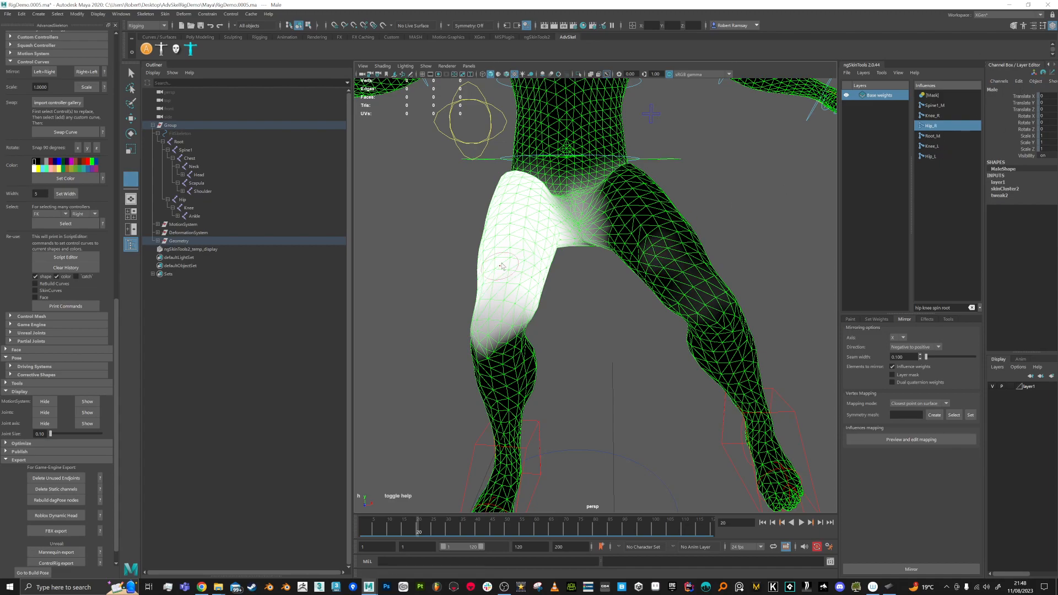
alt+drag(506, 286, 666, 254)
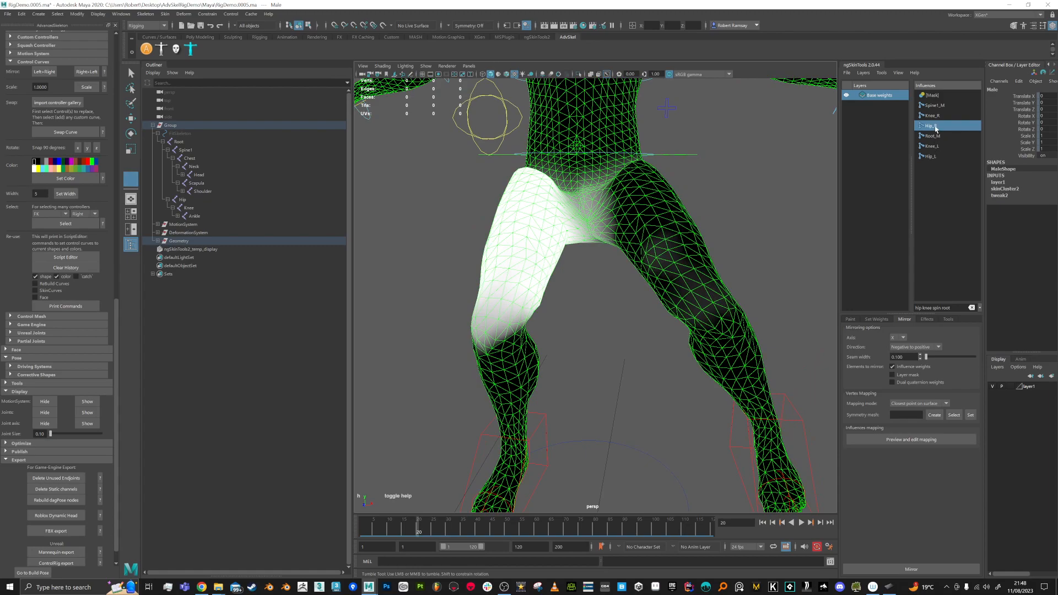
click(931, 156)
alt+drag(628, 270, 670, 275)
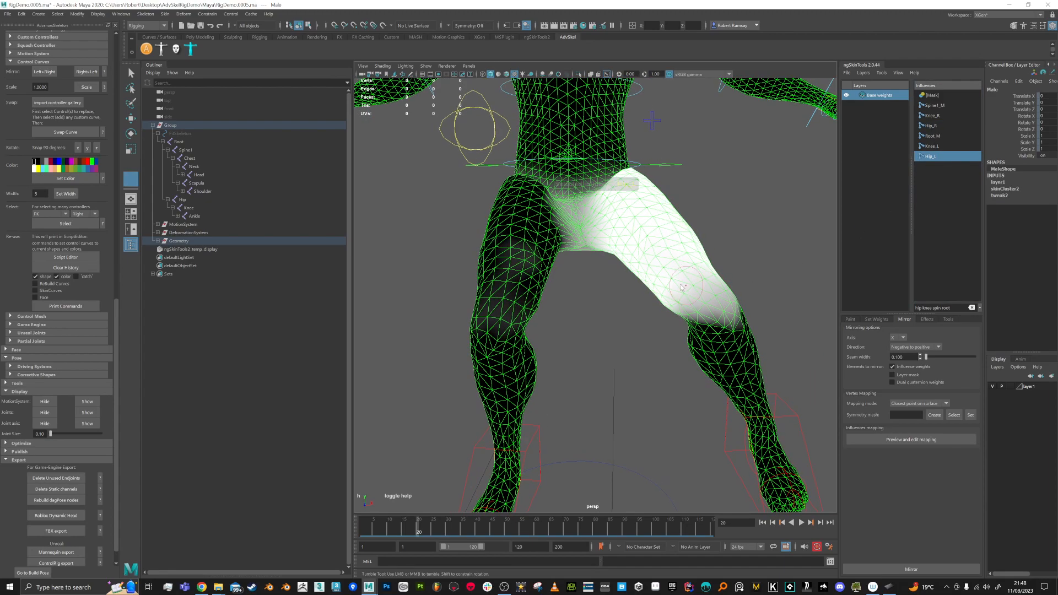
Step: Set the paint brush to Add at intensity 1.000 with radius 6.614
click(851, 320)
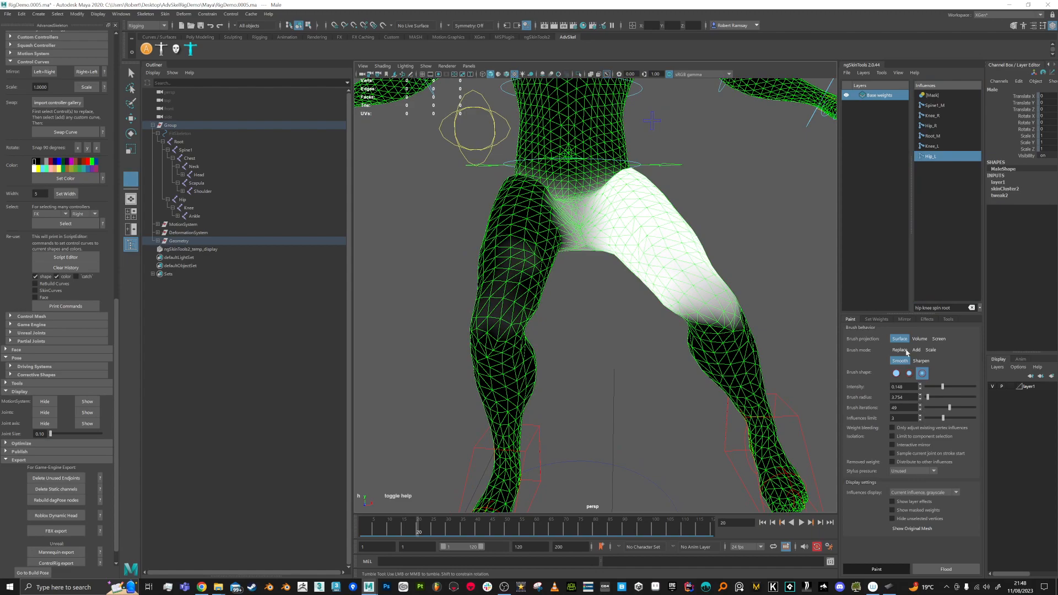
click(916, 351)
drag(975, 389, 979, 388)
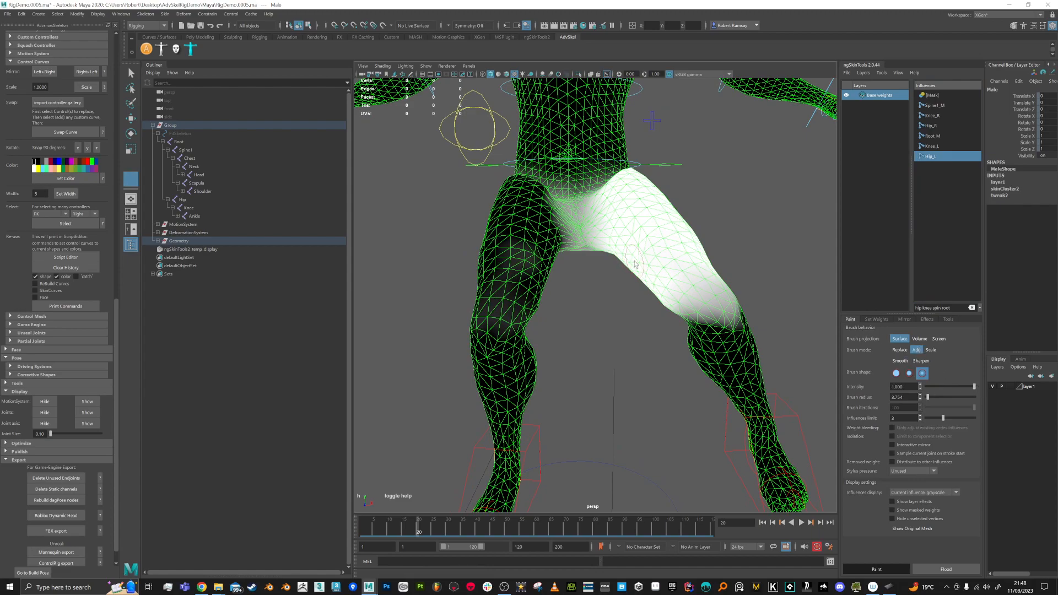
key(b)
mouse_move(673, 277)
mouse_down()
mouse_move(685, 276)
mouse_move(673, 282)
mouse_move(648, 251)
mouse_move(686, 265)
mouse_move(632, 252)
mouse_move(665, 280)
mouse_up()
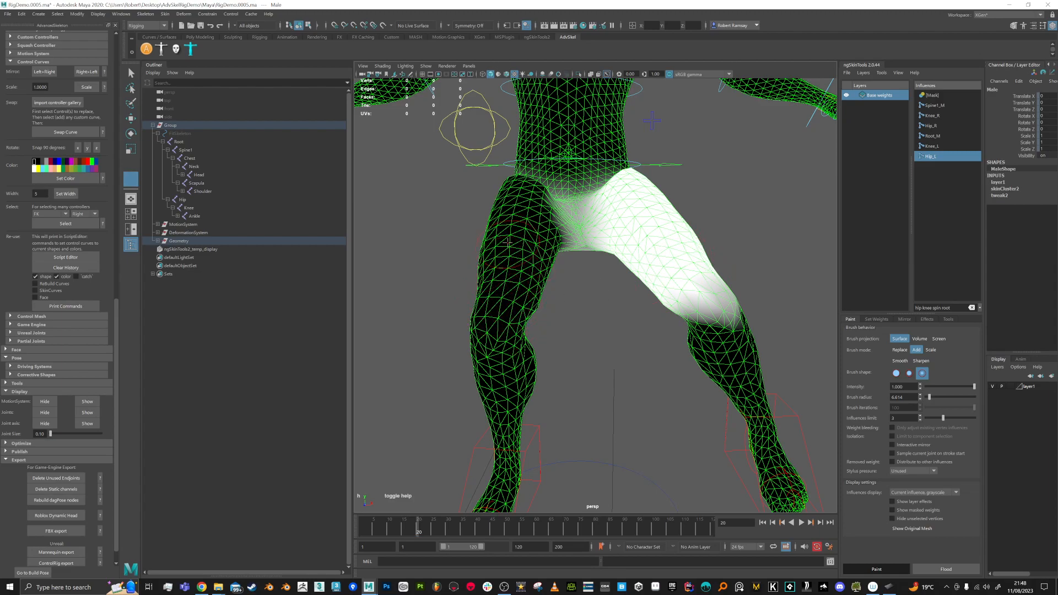
Step: Mirror the left leg weights onto the right leg using Positive to negative direction
click(903, 320)
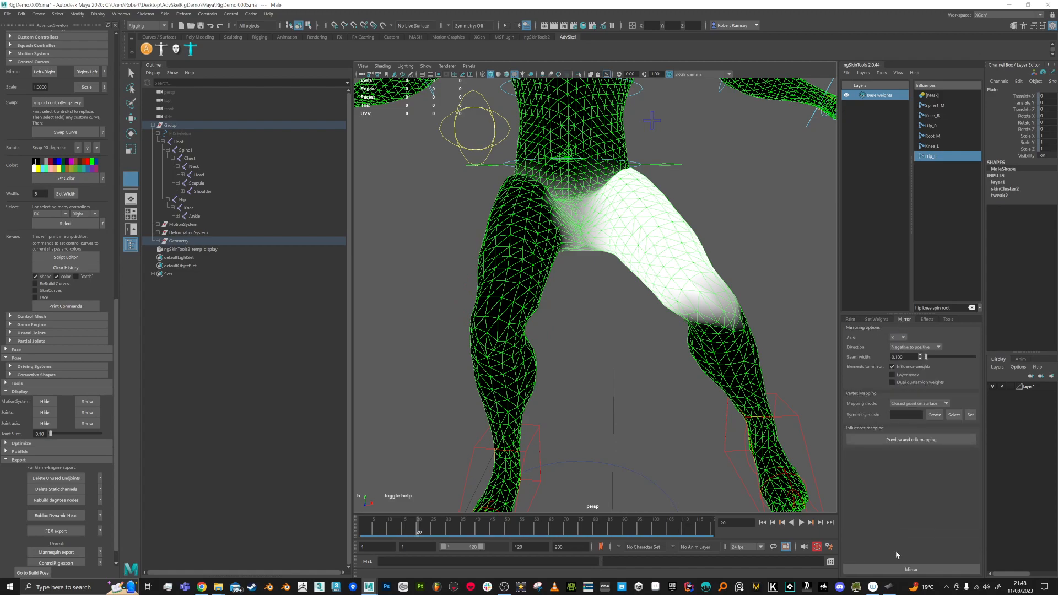
click(935, 350)
click(915, 364)
click(912, 570)
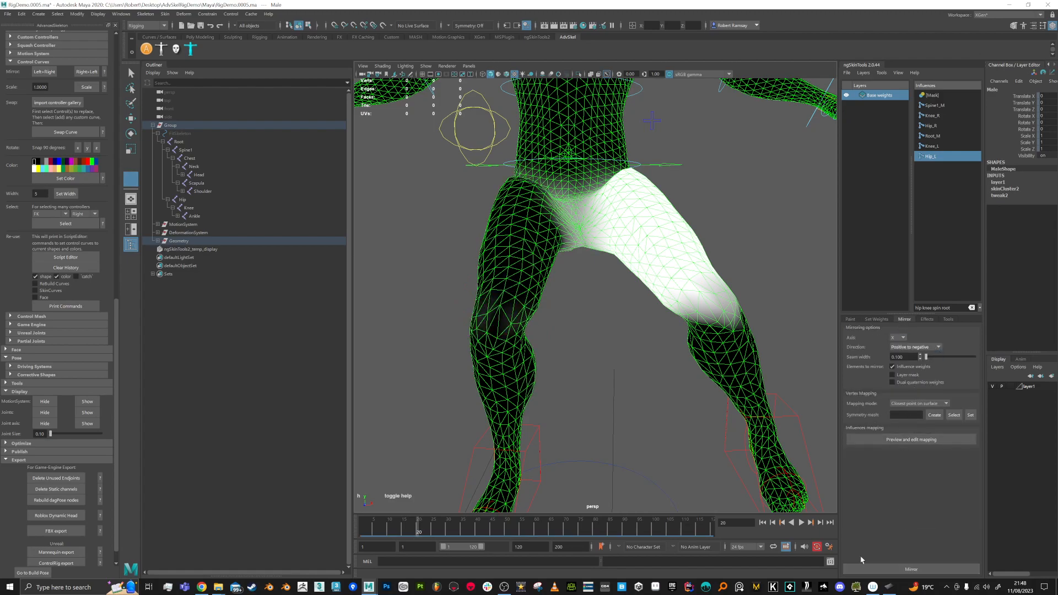
mouse_move(505, 314)
alt+mouse_down()
mouse_move(540, 300)
mouse_move(484, 307)
mouse_move(508, 315)
mouse_move(498, 309)
alt+mouse_up()
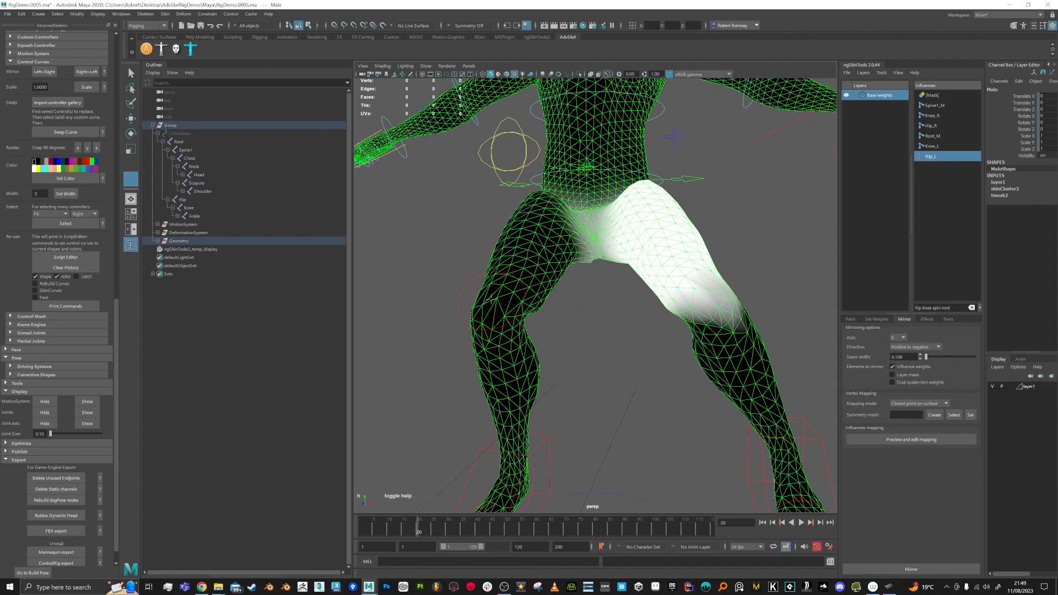
Step: Display the Knee_L weights and inspect them around the legs
click(941, 146)
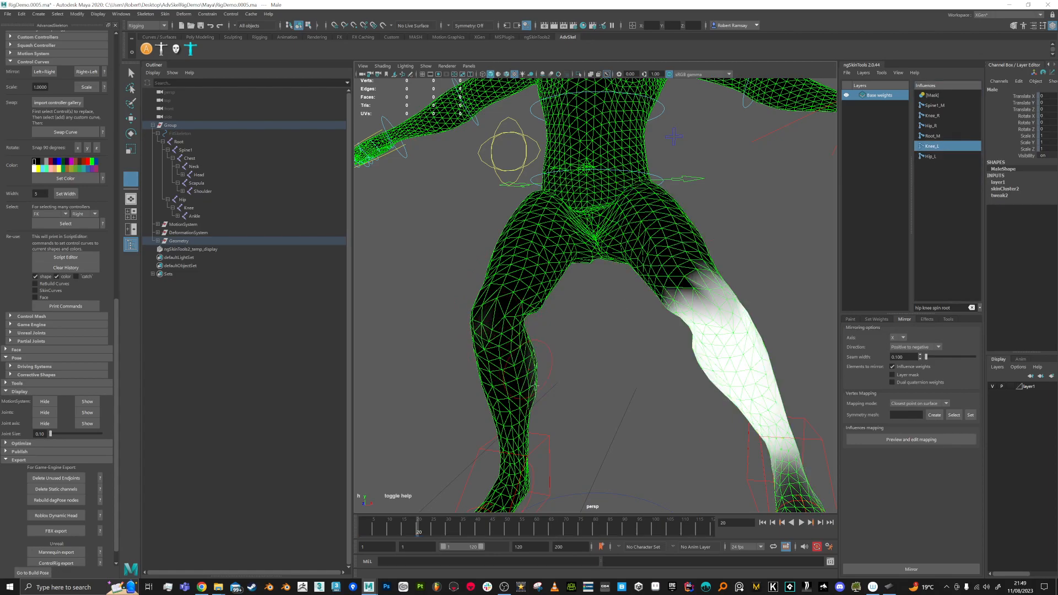
alt+drag(530, 396, 709, 354)
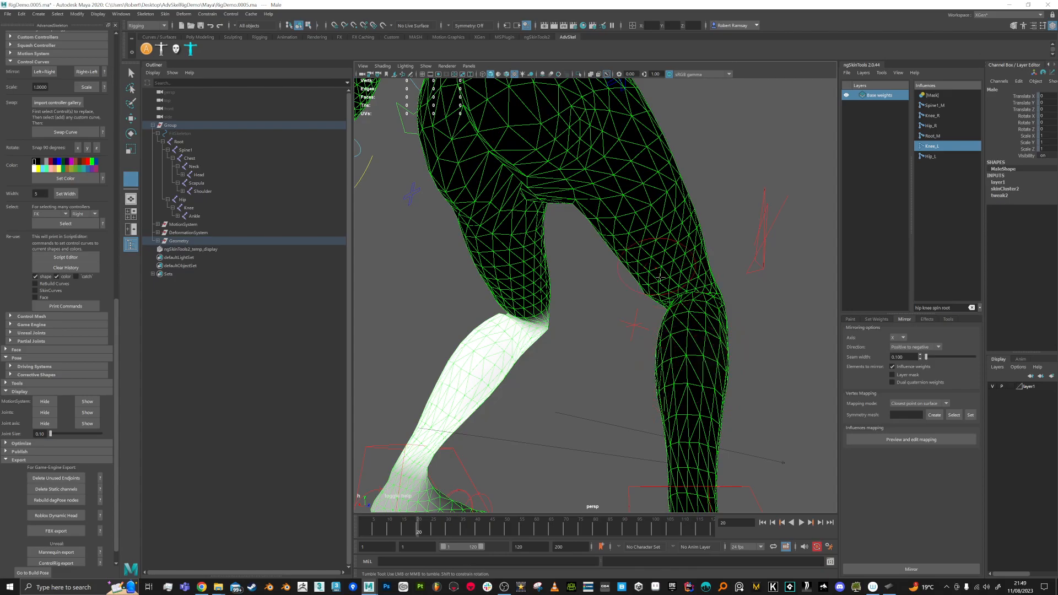
alt+right_drag(679, 298, 636, 298)
alt+drag(661, 299, 571, 306)
alt+right_drag(571, 307, 626, 342)
alt+middle_drag(626, 342, 625, 303)
alt+drag(624, 303, 547, 272)
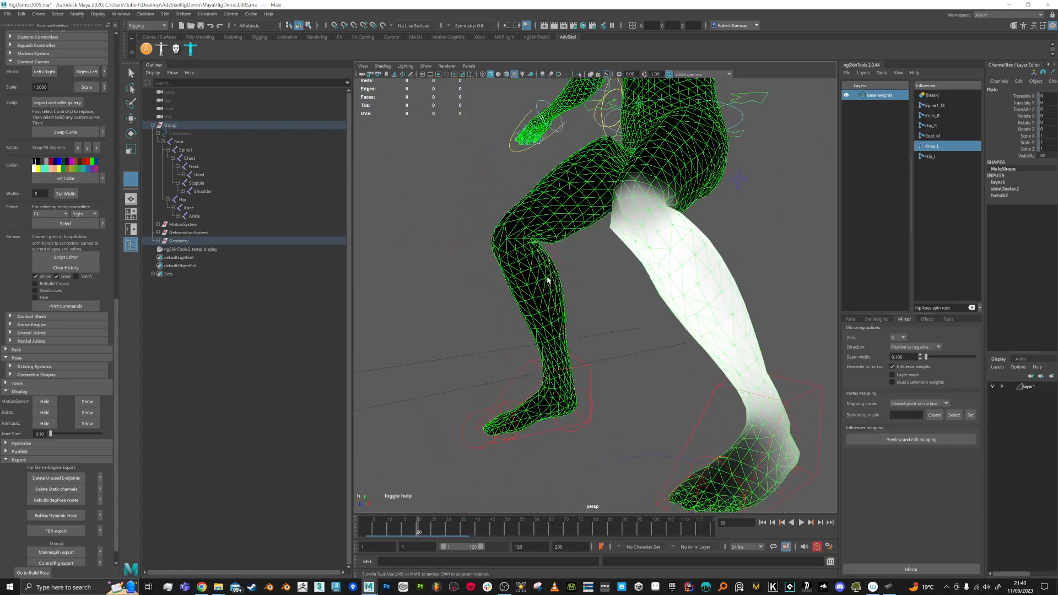
alt+drag(621, 276, 671, 250)
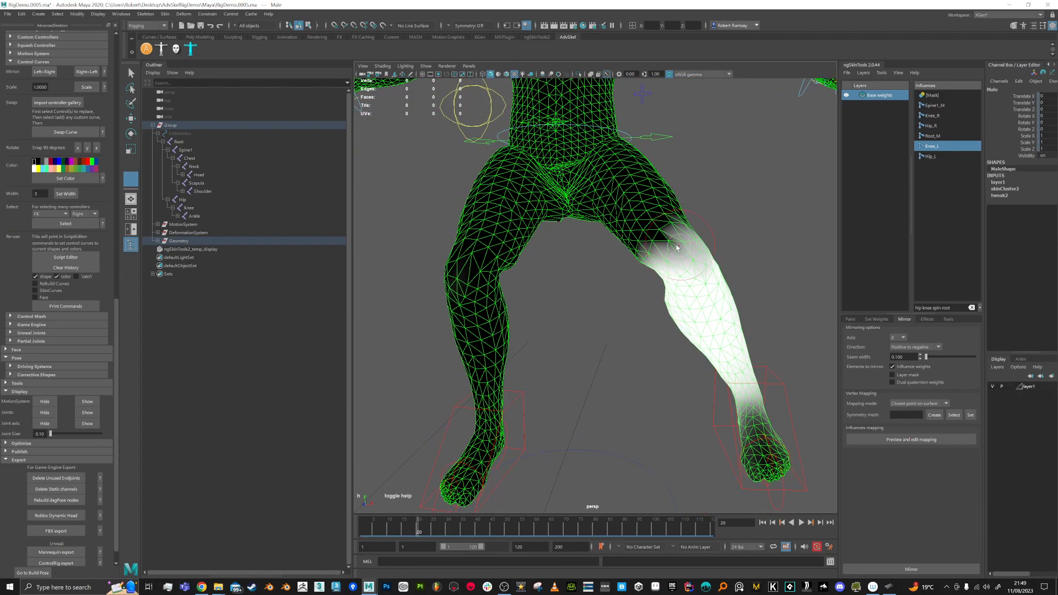
alt+drag(710, 210, 695, 302)
scroll(578, 260, down, 5)
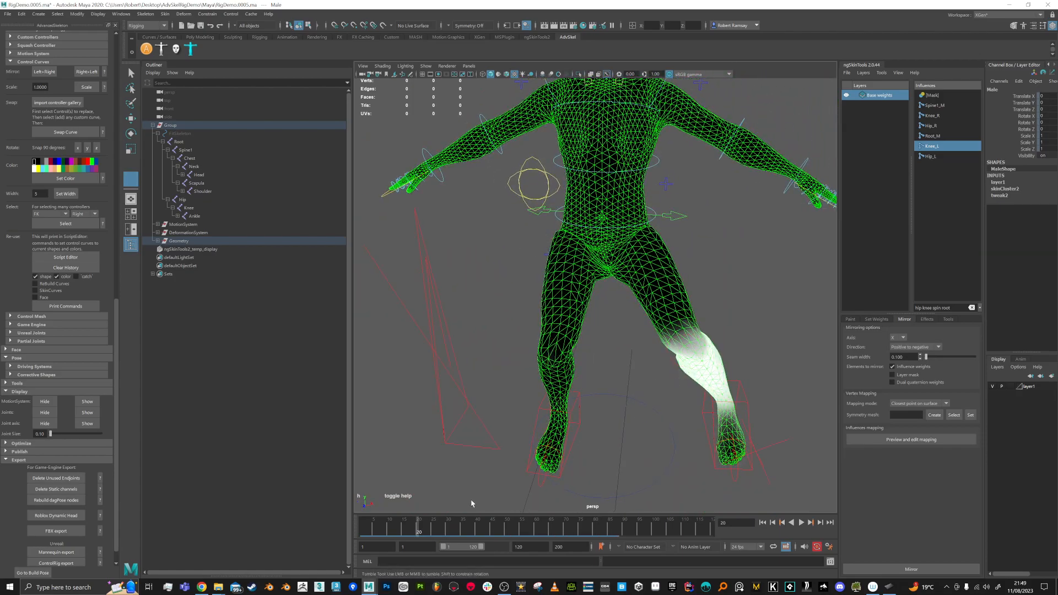
Step: Play the animation, then stop it, to check the leg deformation
key(alt+v)
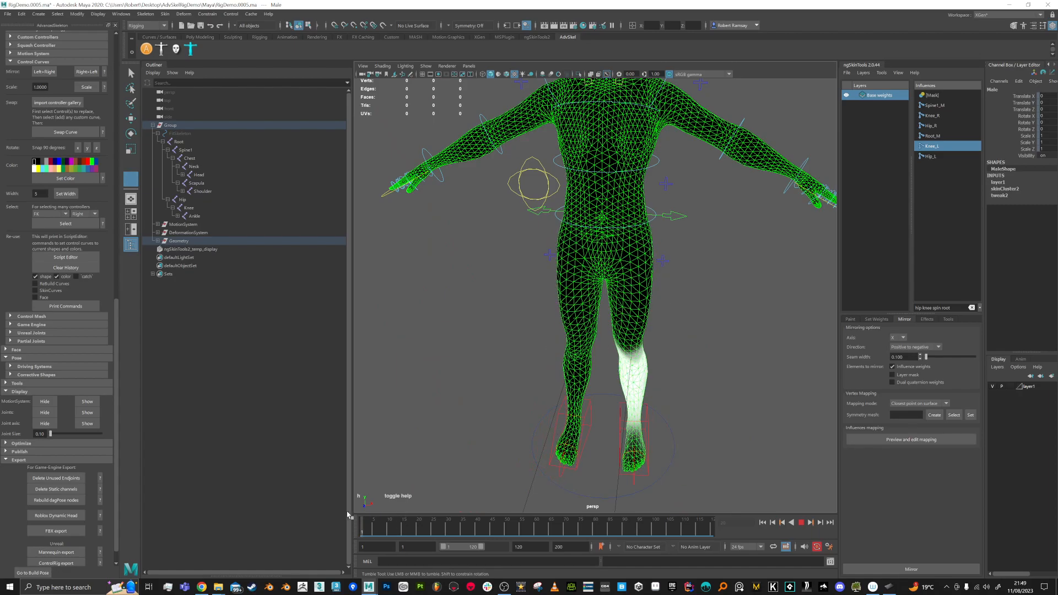
key(alt+v)
scroll(565, 325, up, 5)
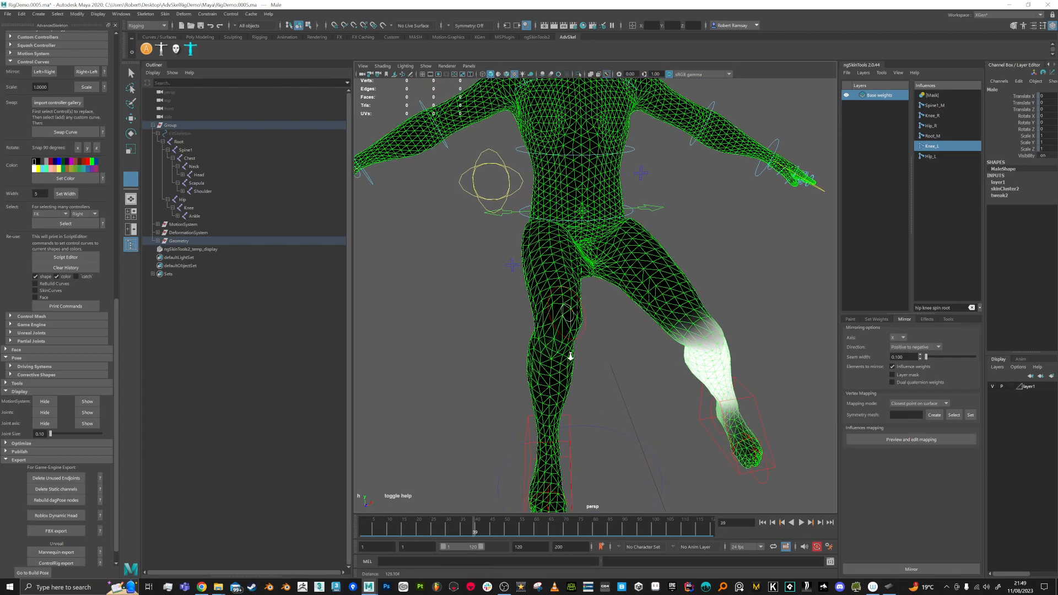
alt+drag(557, 330, 578, 322)
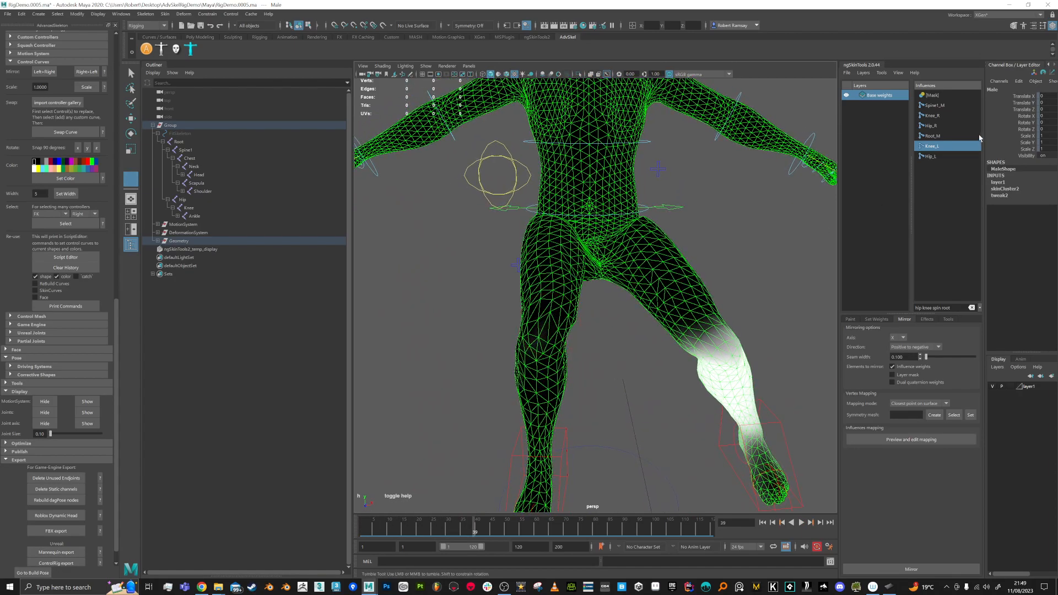
Step: Select Hip_R and set the mirror direction to Negative to positive
click(931, 126)
click(938, 347)
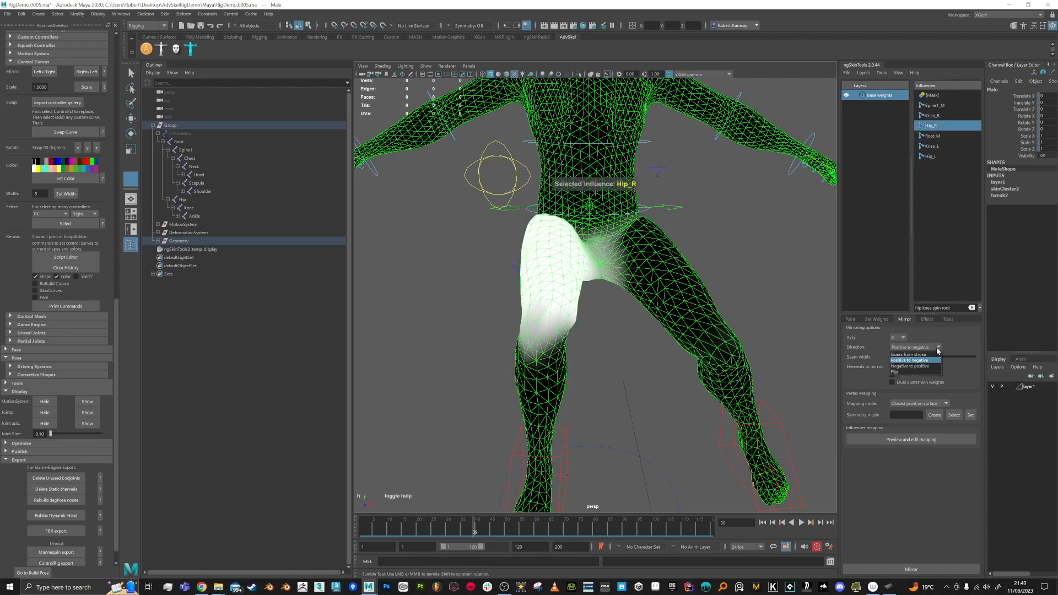
click(924, 367)
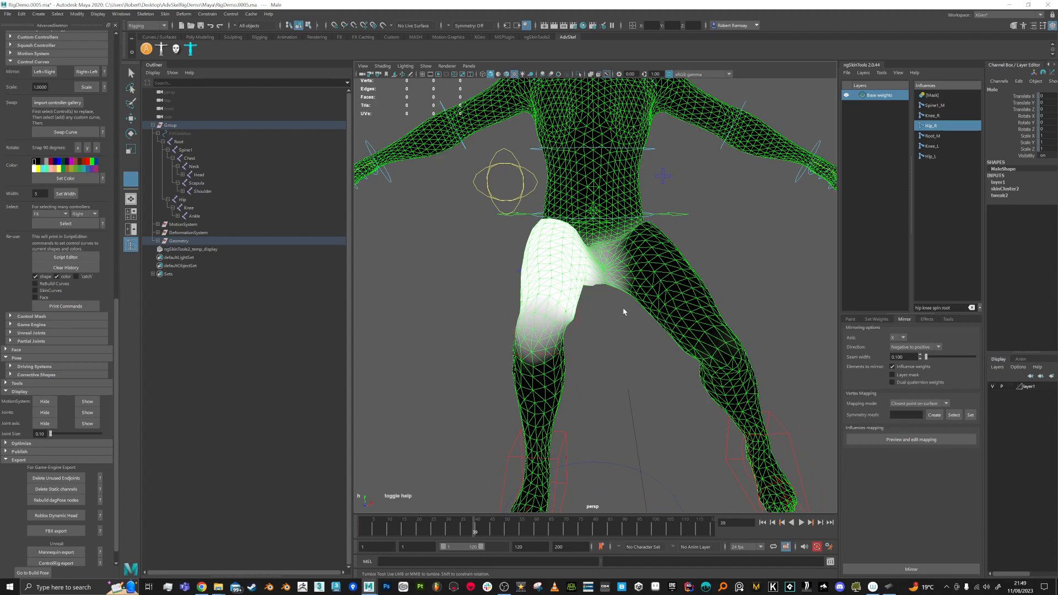
Step: Check the Knee_R weights, then pose the right leg raised at frame 25
click(936, 116)
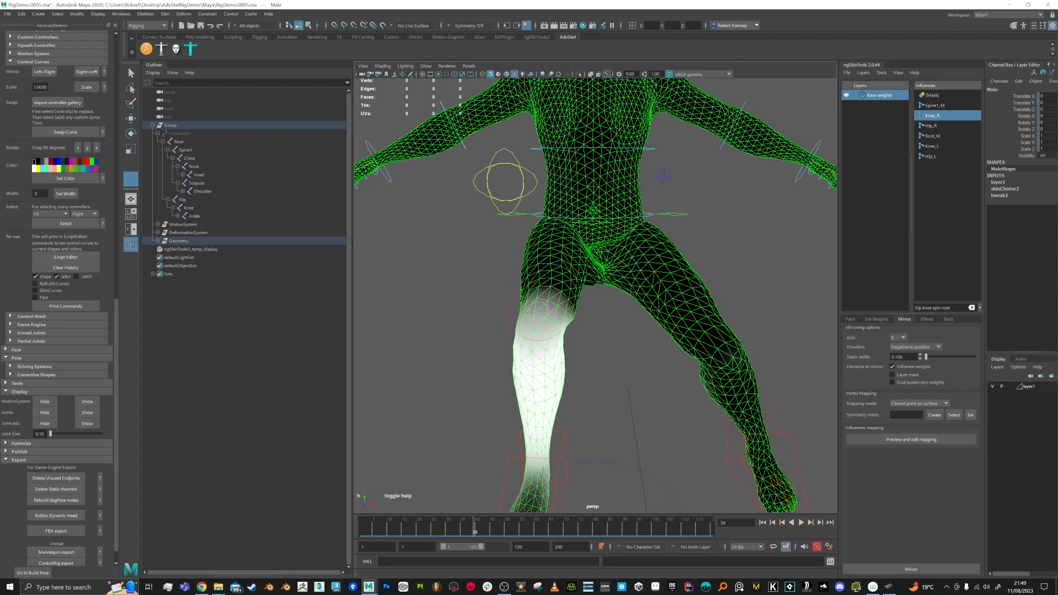
alt+drag(573, 337, 526, 341)
drag(471, 531, 432, 503)
alt+drag(704, 192, 676, 203)
alt+right_drag(678, 205, 864, 194)
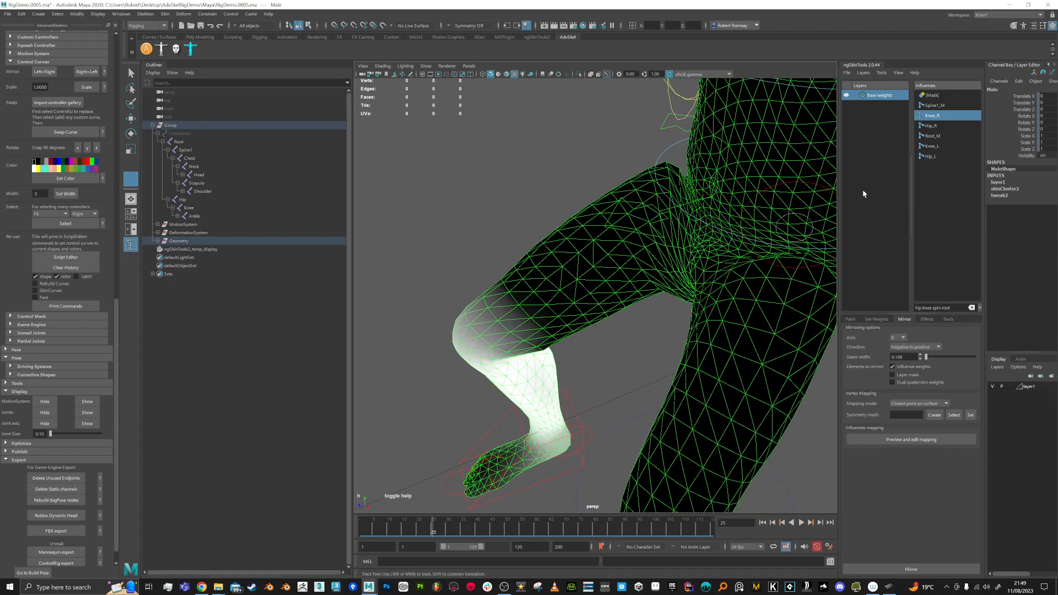
Step: Round off the pointed edge of the Hip_R weights on the raised thigh
click(931, 126)
mouse_move(665, 167)
mouse_down()
mouse_move(658, 240)
mouse_move(765, 203)
mouse_move(771, 190)
mouse_up()
alt+middle_drag(428, 294, 454, 283)
alt+drag(454, 283, 517, 283)
Step: Step the leg pose to frames 24 and 17 and inspect the hip weights
drag(432, 525, 411, 524)
alt+middle_drag(502, 265, 594, 265)
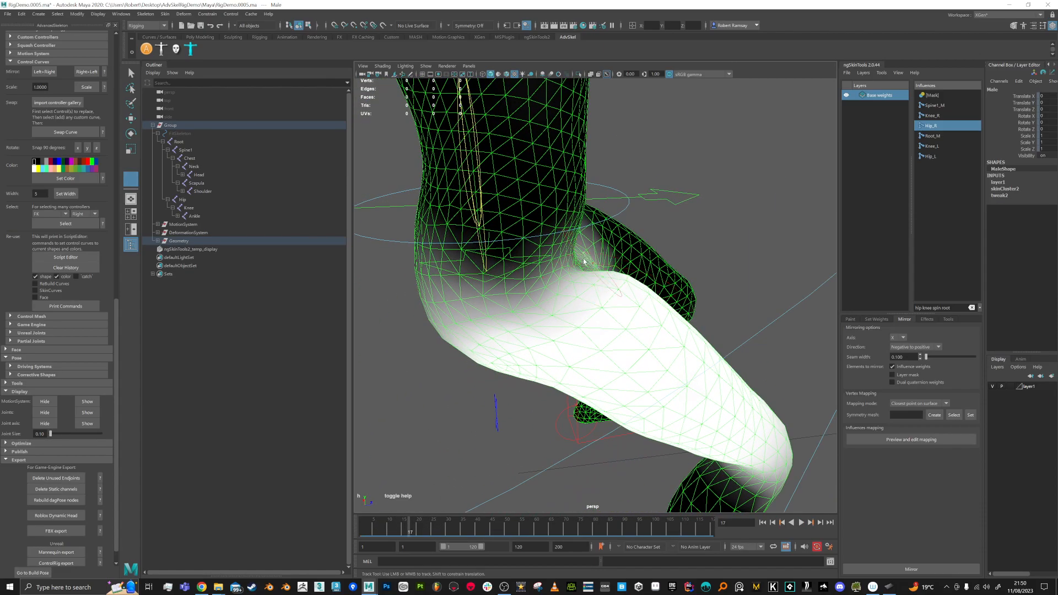
alt+drag(603, 294, 540, 258)
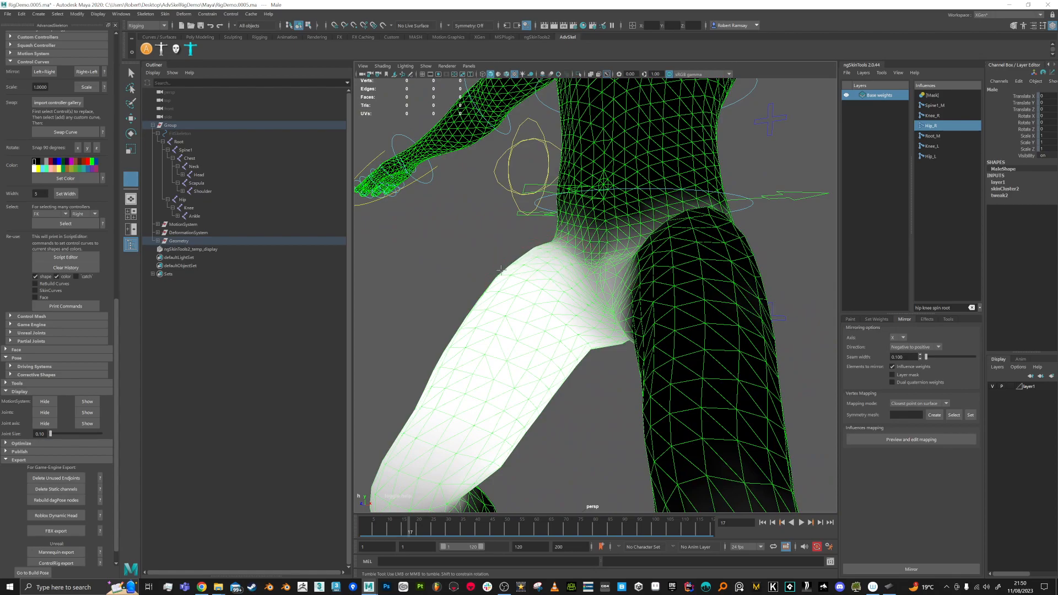
alt+drag(527, 297, 498, 259)
mouse_move(548, 286)
alt+mouse_down()
mouse_move(570, 285)
mouse_move(524, 279)
mouse_move(555, 274)
alt+mouse_up()
alt+drag(491, 254, 468, 204)
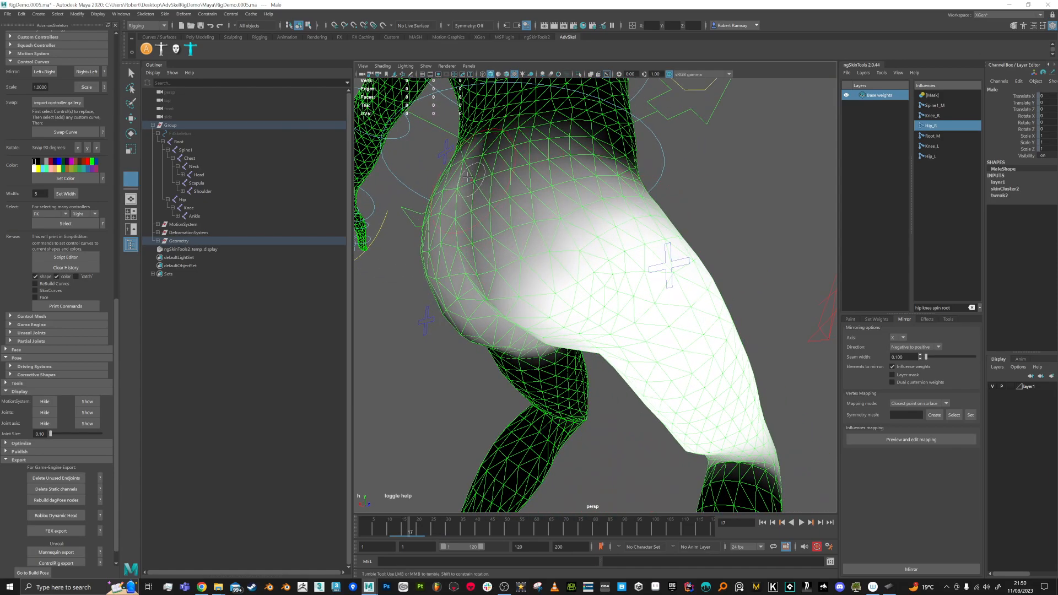
mouse_move(642, 309)
alt+mouse_down()
mouse_move(619, 302)
mouse_move(669, 243)
alt+mouse_up()
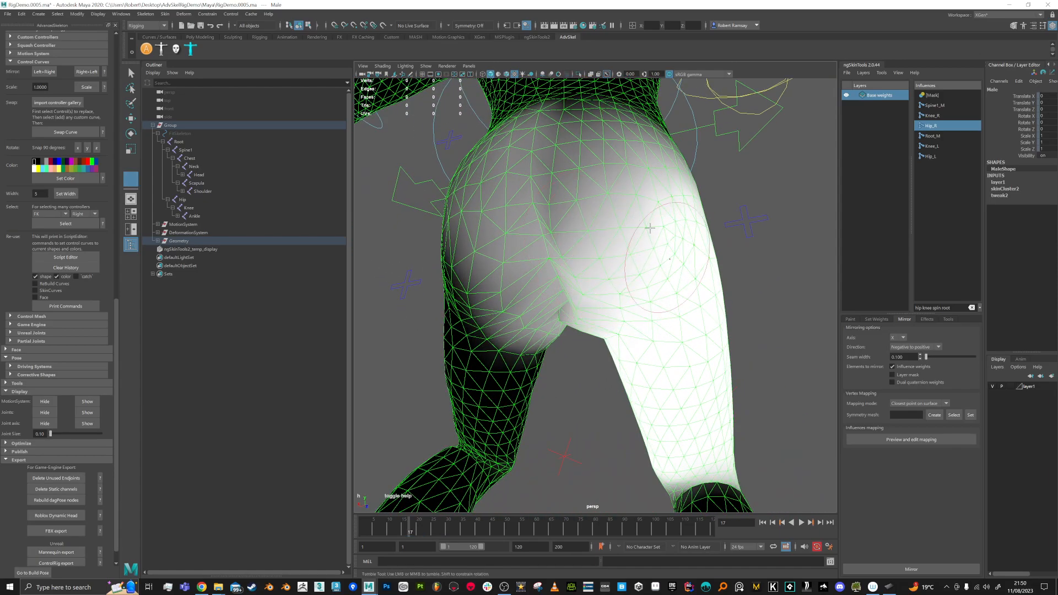
mouse_move(686, 405)
alt+mouse_down()
mouse_move(596, 428)
mouse_move(568, 326)
mouse_move(579, 373)
mouse_move(537, 380)
alt+mouse_up()
scroll(568, 326, down, 4)
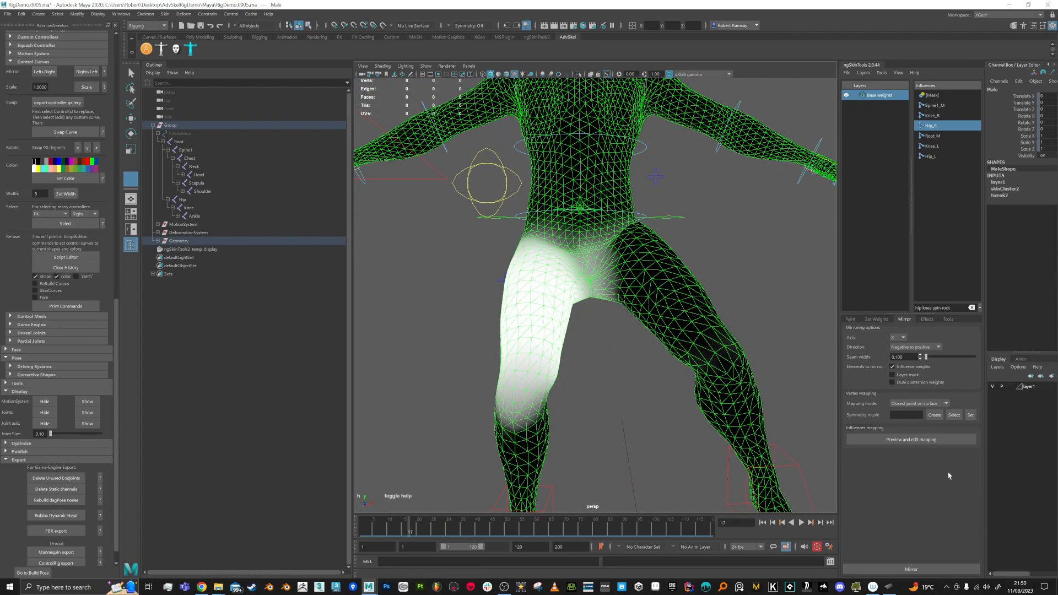
Step: Mirror the right hip weights onto the left leg
click(933, 569)
alt+drag(632, 274, 693, 353)
alt+right_drag(693, 352, 682, 367)
Step: Return to the standing pose at frame 1 and save as RigDemo.0006.ma
drag(411, 530, 357, 531)
alt+middle_drag(720, 266, 726, 289)
alt+drag(726, 289, 735, 297)
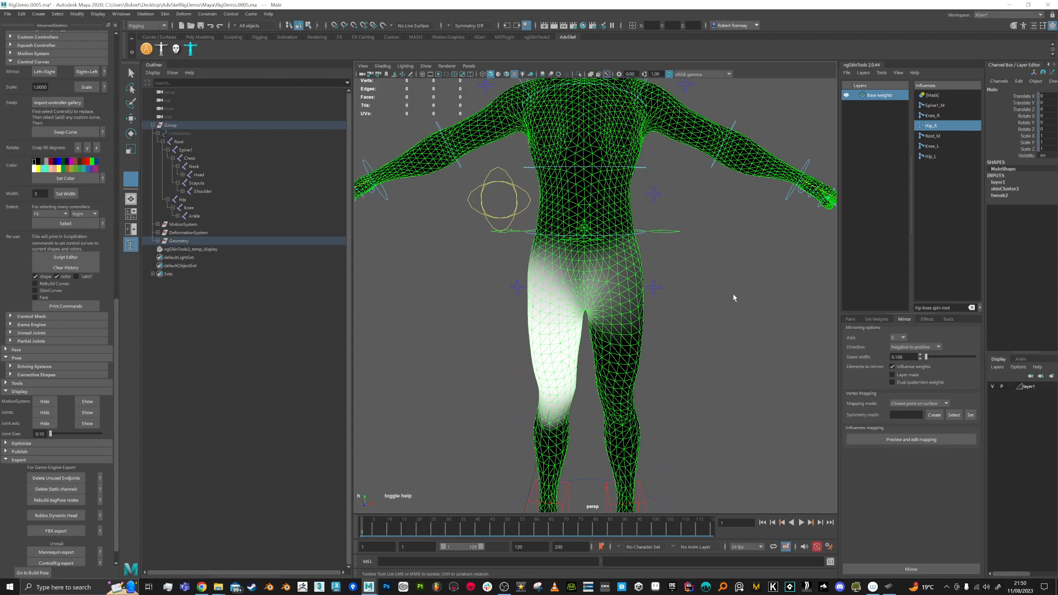
key(ctrl+alt+s)
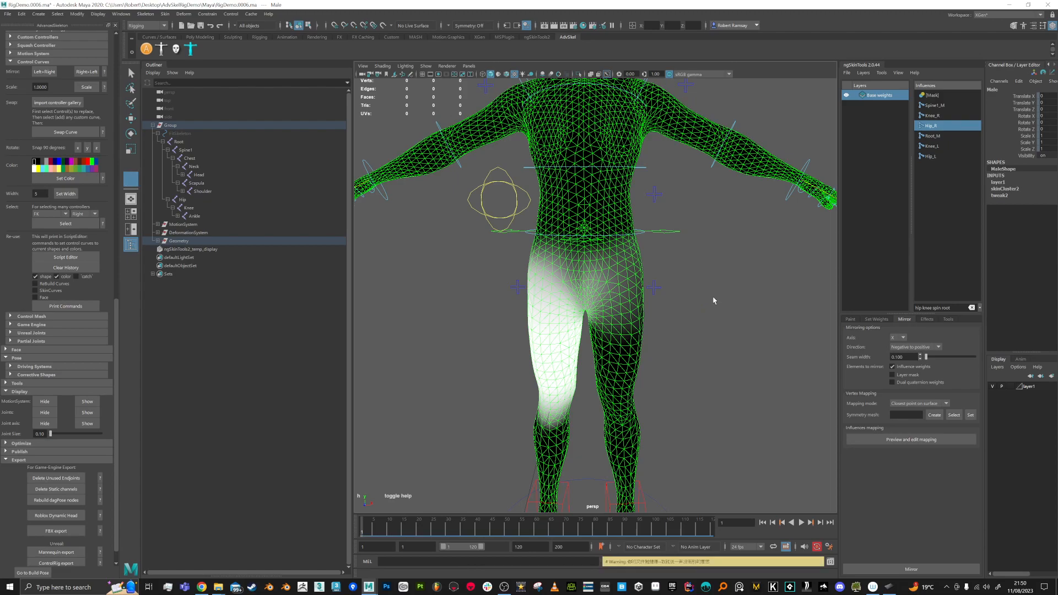
click(935, 135)
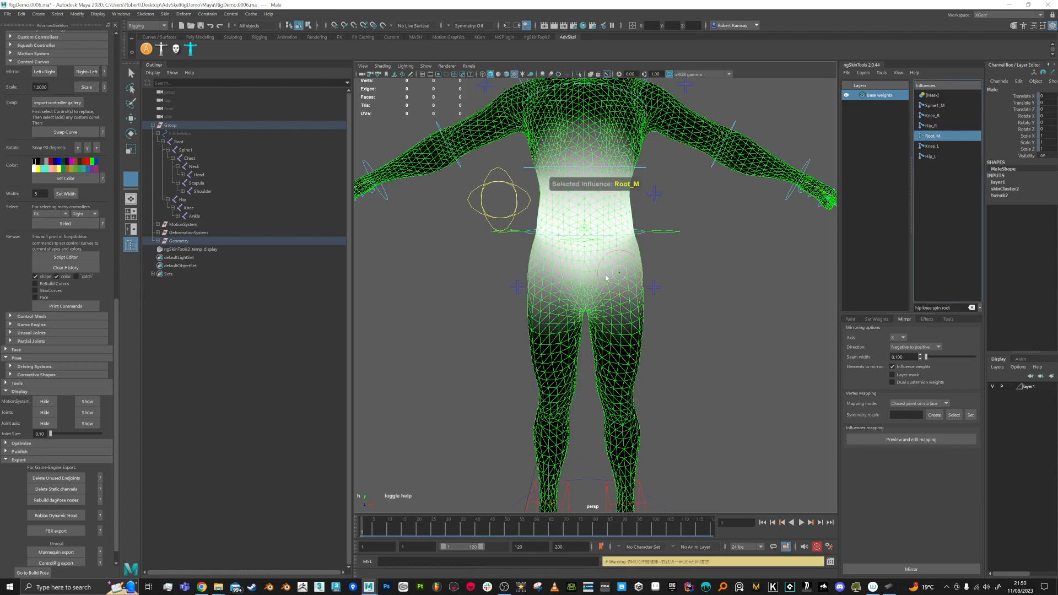
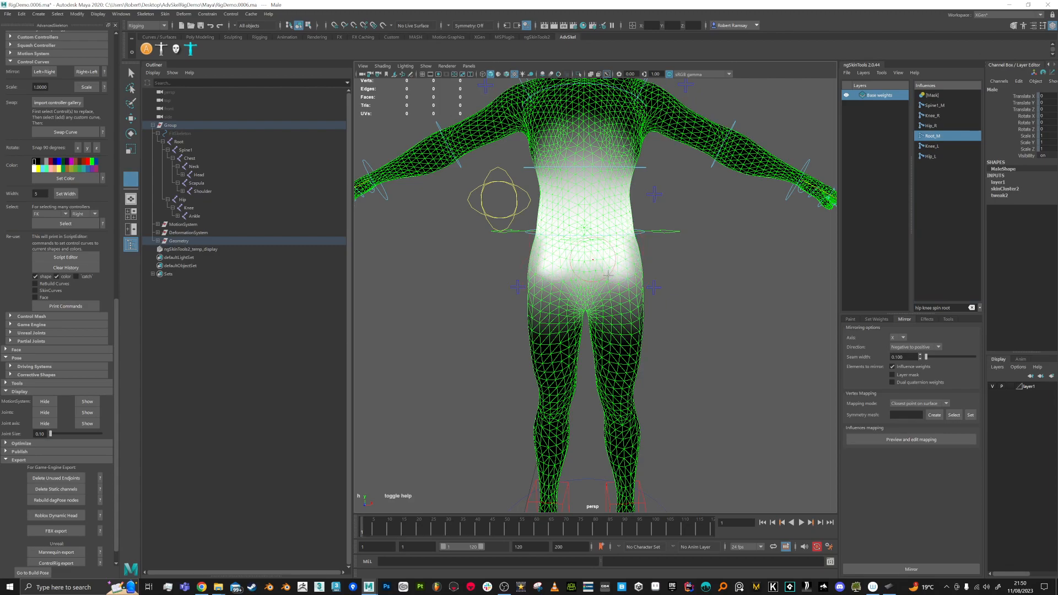
Step: Play the test animation, stop at frame 13 and display the Spine1_M weights on the torso
key(alt+v)
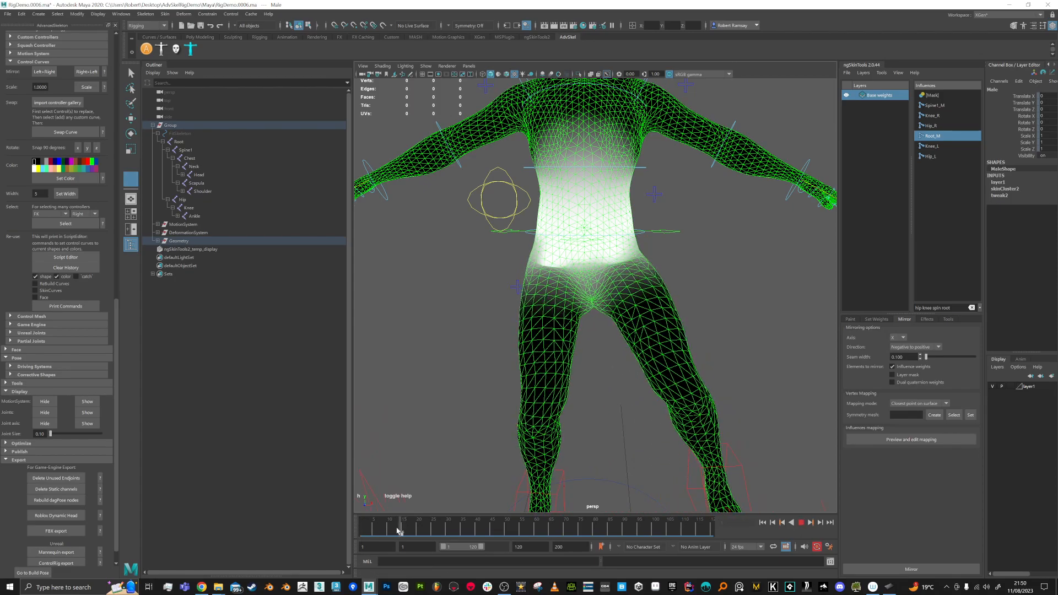
drag(397, 530, 398, 530)
alt+drag(542, 224, 546, 259)
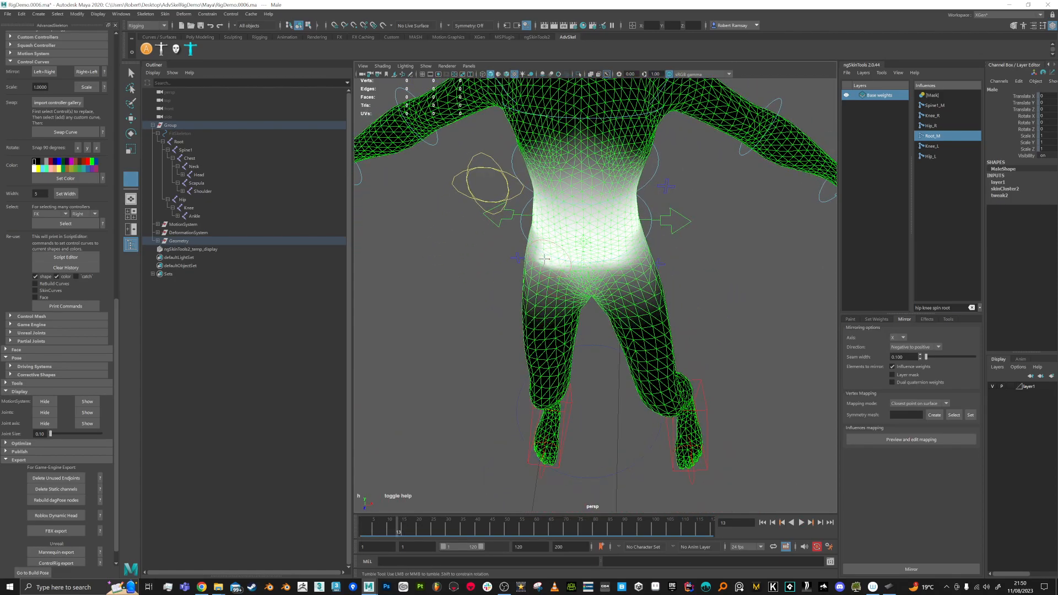
alt+drag(629, 250, 675, 251)
alt+middle_drag(675, 250, 676, 262)
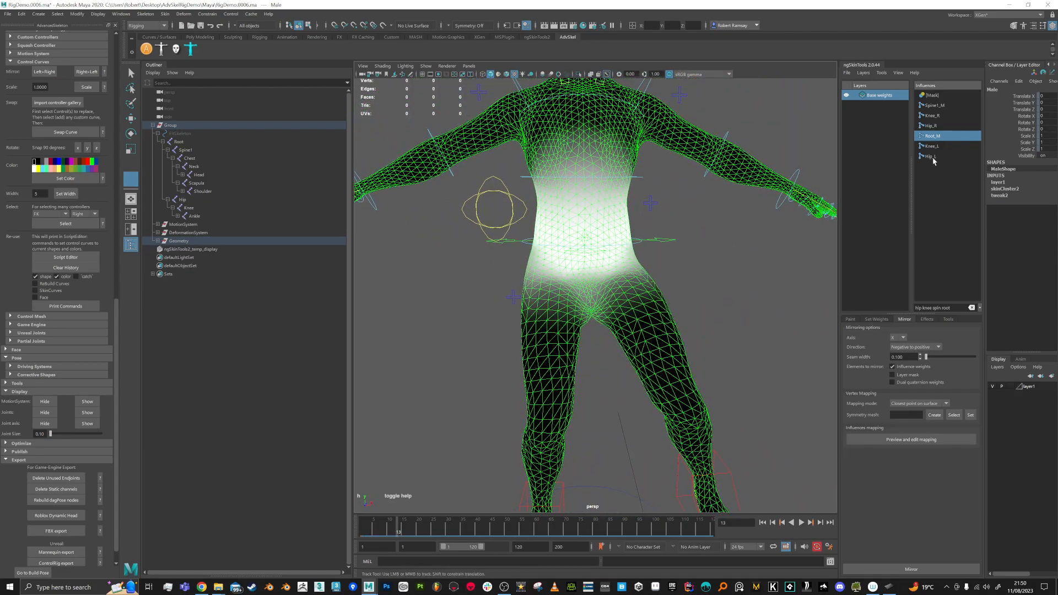
click(935, 108)
mouse_move(612, 242)
alt+mouse_down()
mouse_move(617, 257)
mouse_move(578, 228)
mouse_move(628, 231)
mouse_move(557, 231)
alt+mouse_up()
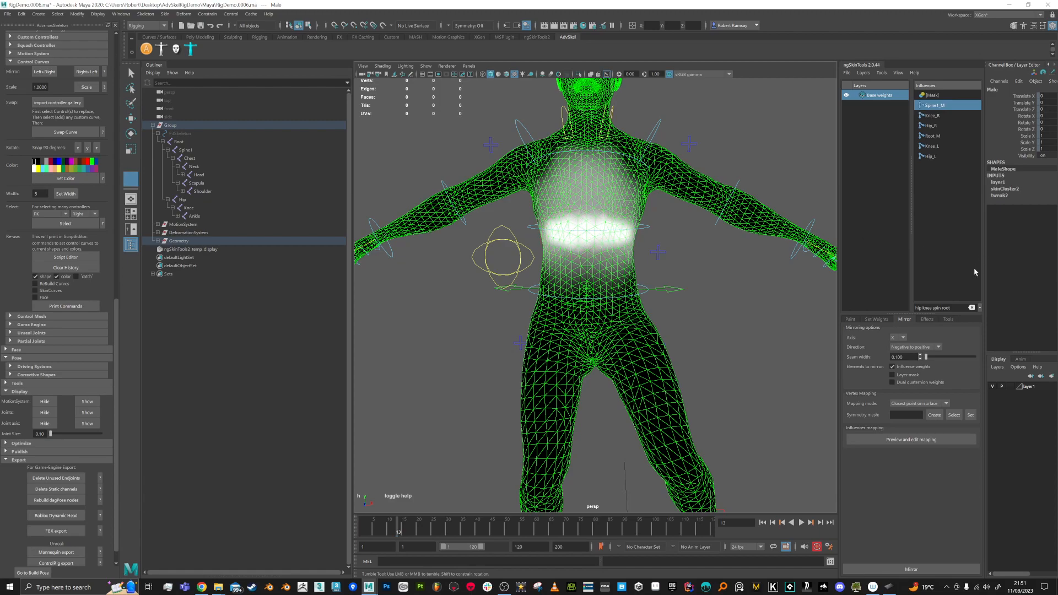
Step: Filter the influences by 'ches' and inspect the Chest_M weights from front and back
text(ches)
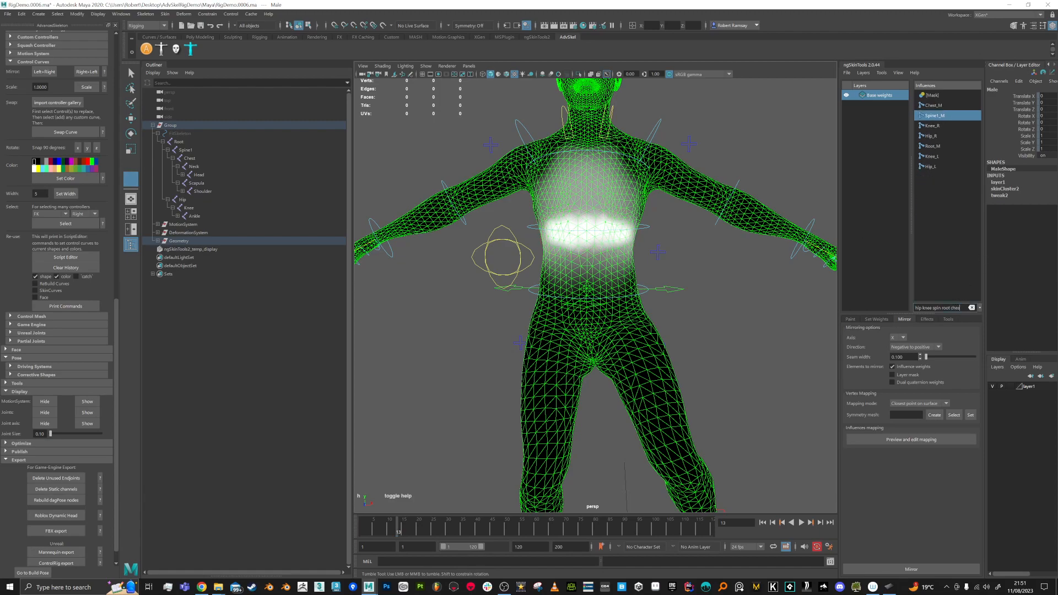
click(937, 105)
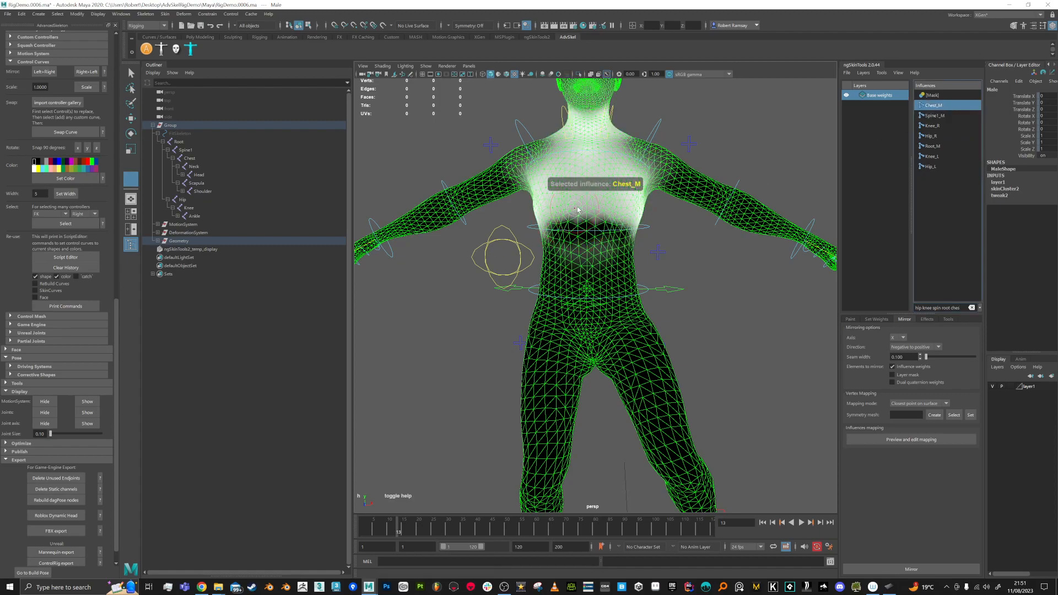
alt+middle_drag(609, 205, 610, 230)
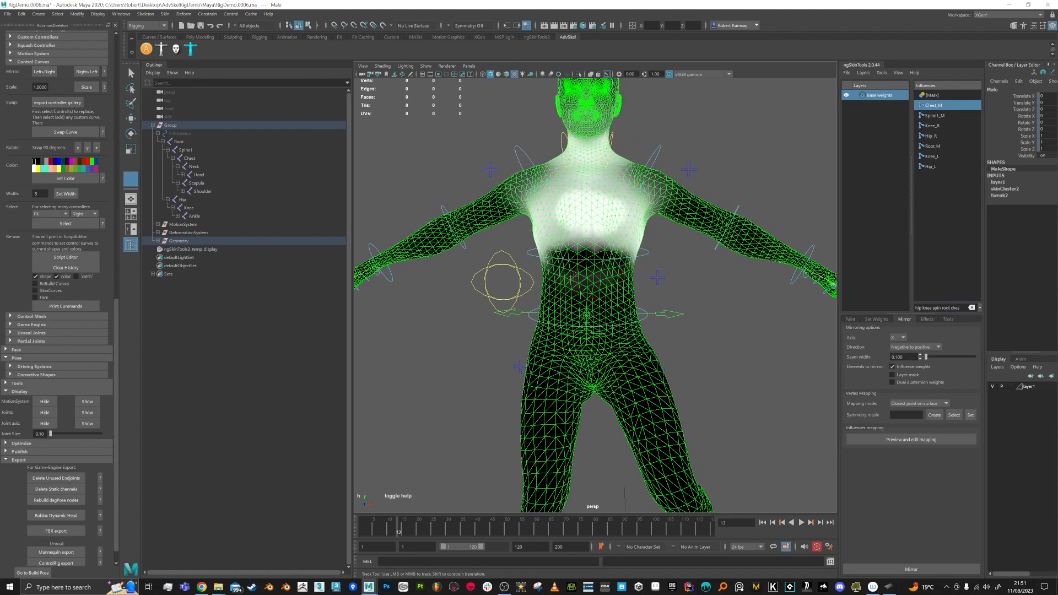
alt+drag(558, 279, 575, 207)
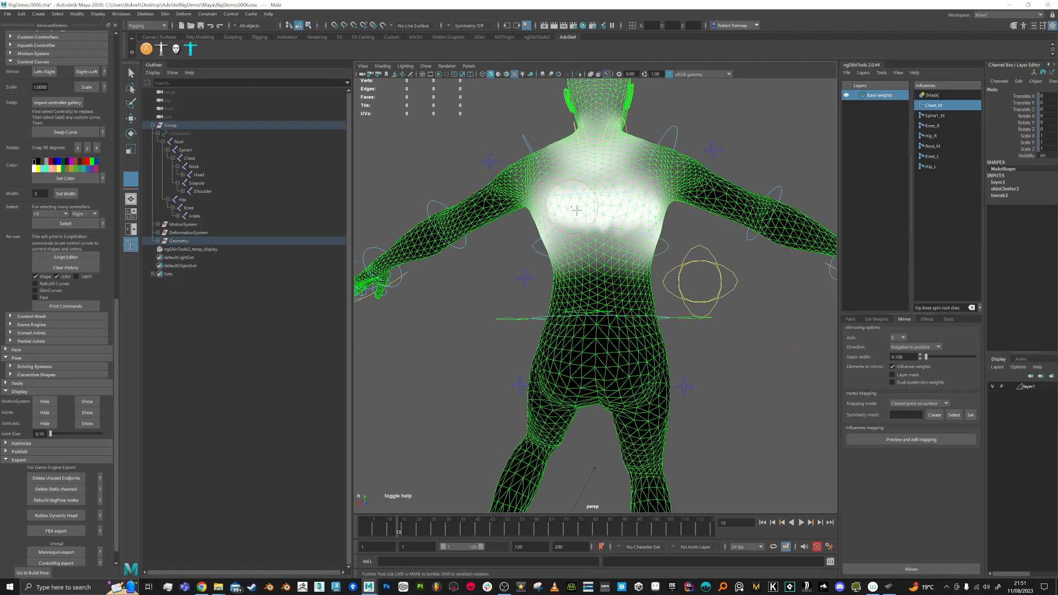
alt+drag(608, 203, 392, 201)
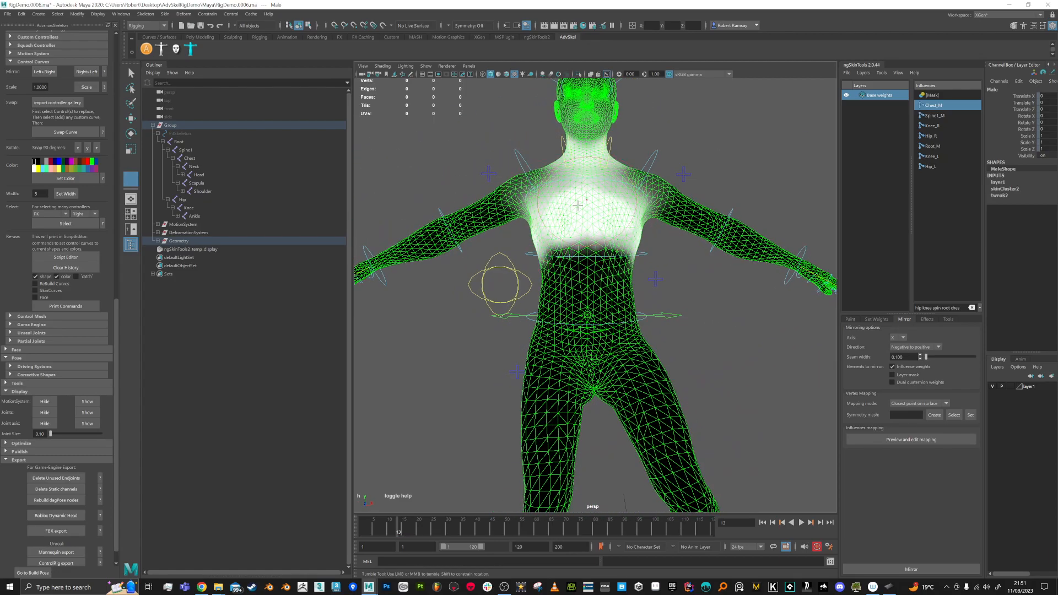
mouse_move(578, 246)
alt+mouse_down()
mouse_move(689, 231)
mouse_move(626, 211)
mouse_move(606, 331)
mouse_move(581, 386)
alt+mouse_up()
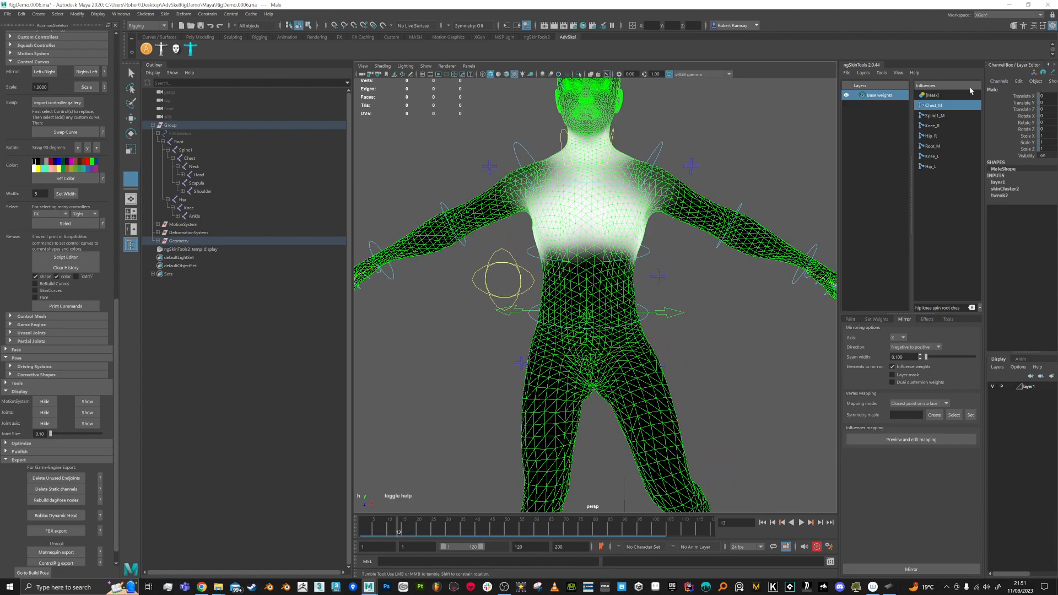
Step: Display the Root_M weights and inspect them around the hips
click(933, 146)
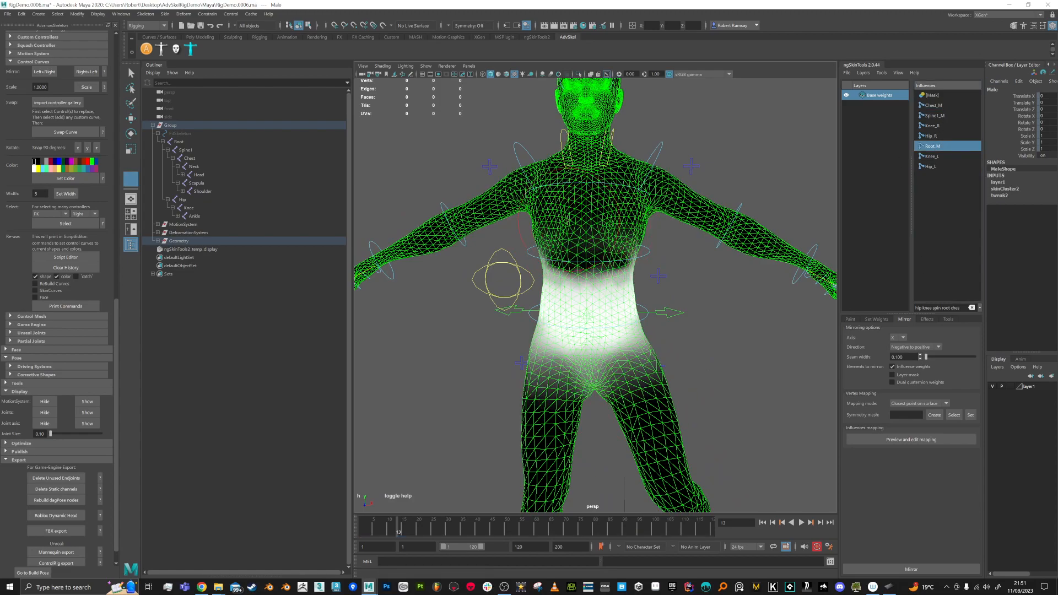
alt+drag(607, 214, 506, 220)
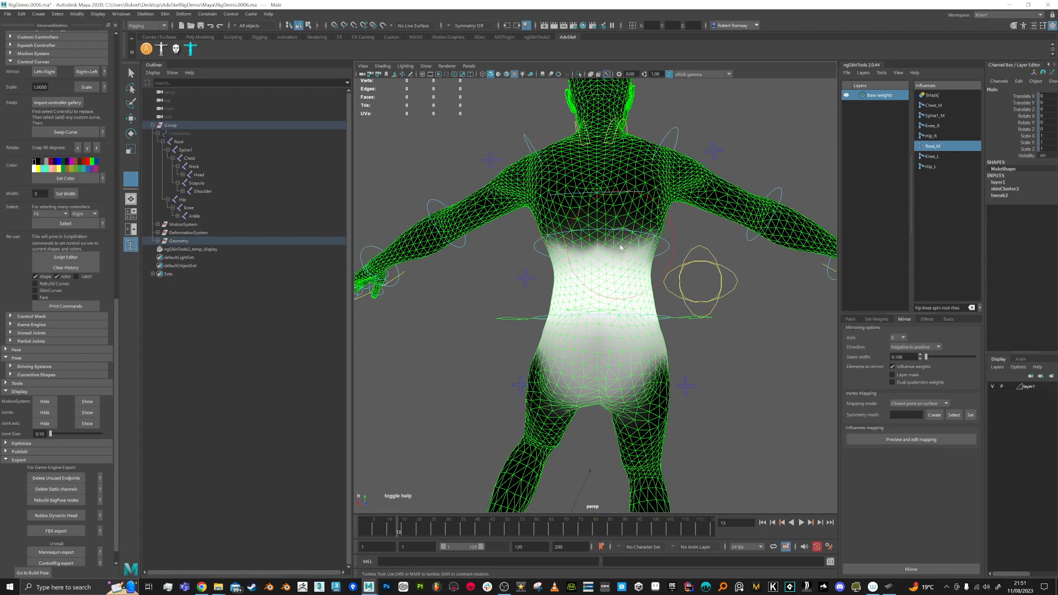
mouse_move(644, 248)
alt+mouse_down()
mouse_move(606, 251)
mouse_move(657, 257)
alt+mouse_up()
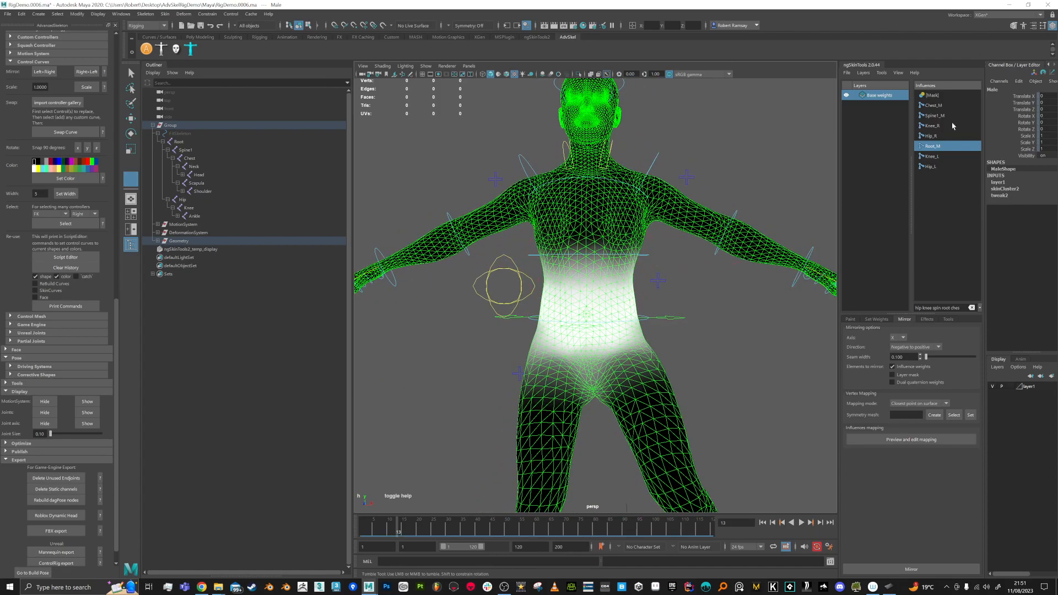
Step: Paint stronger Spine1_M weight across the belly and inspect it from all sides
click(932, 115)
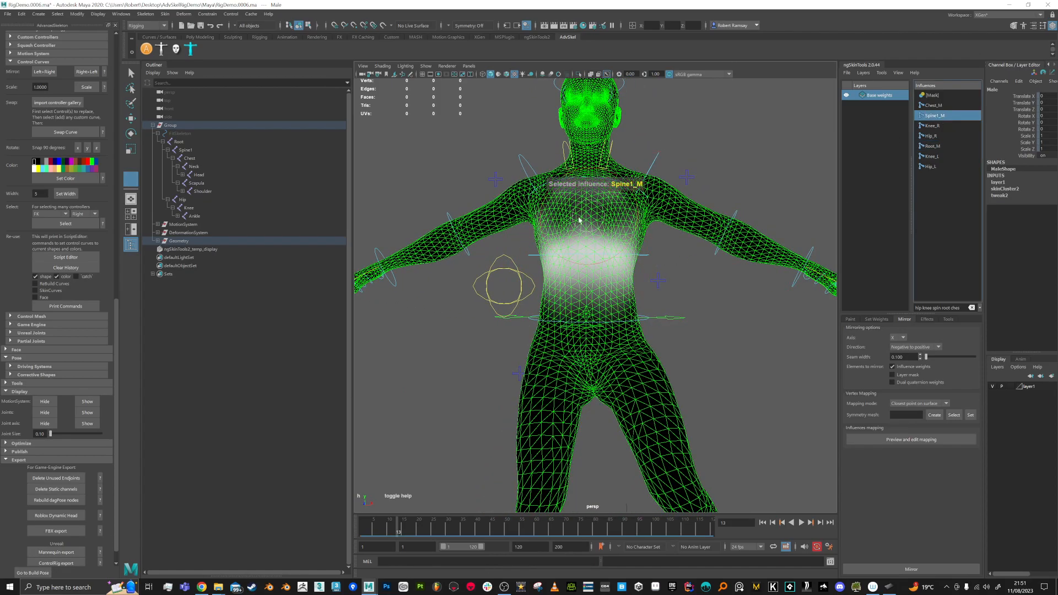
click(959, 106)
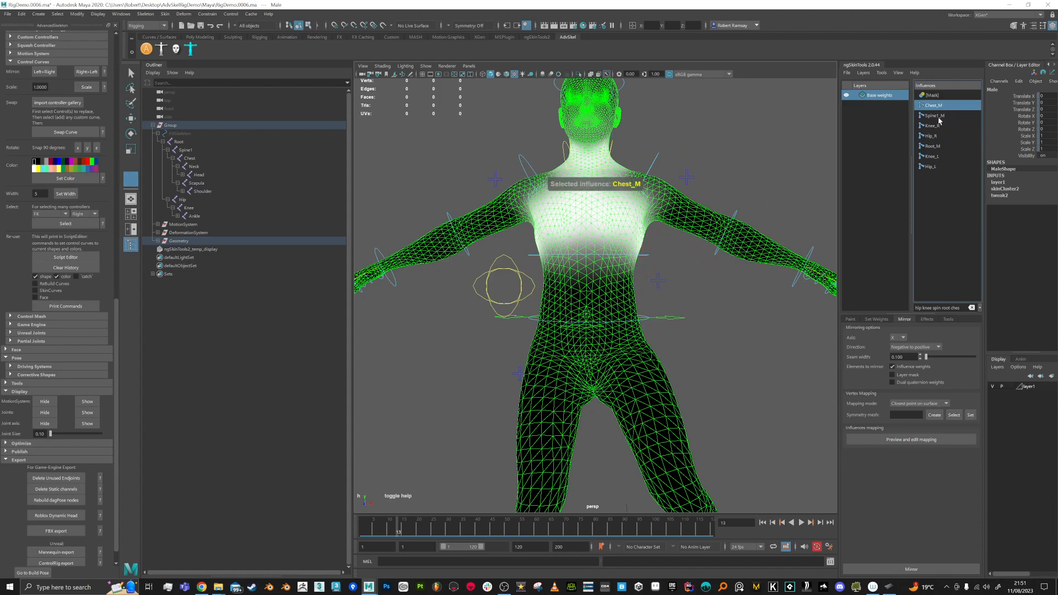
click(939, 117)
drag(562, 275, 623, 267)
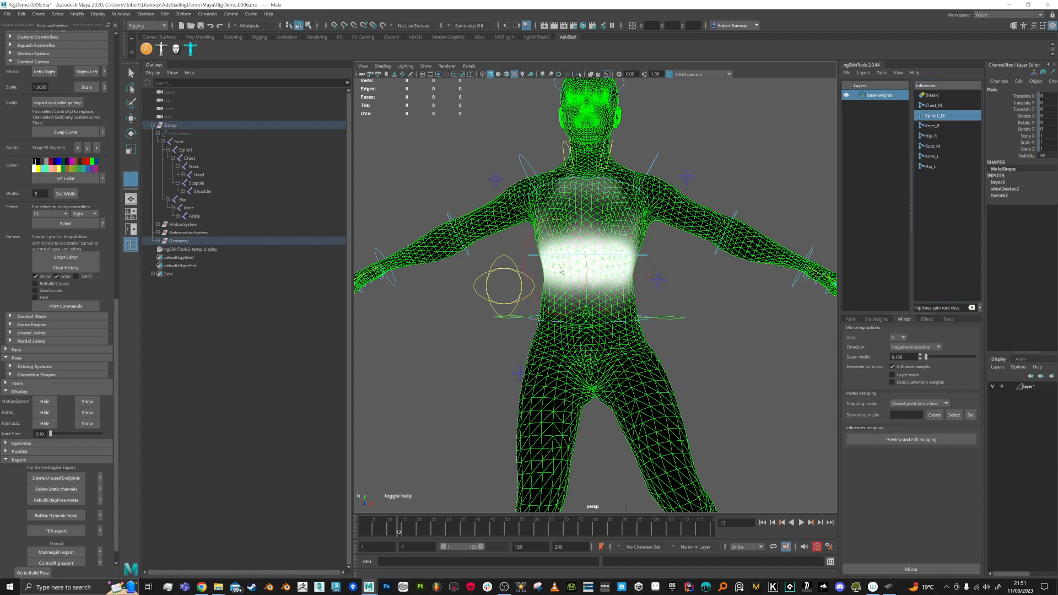
alt+right_drag(595, 271, 600, 208)
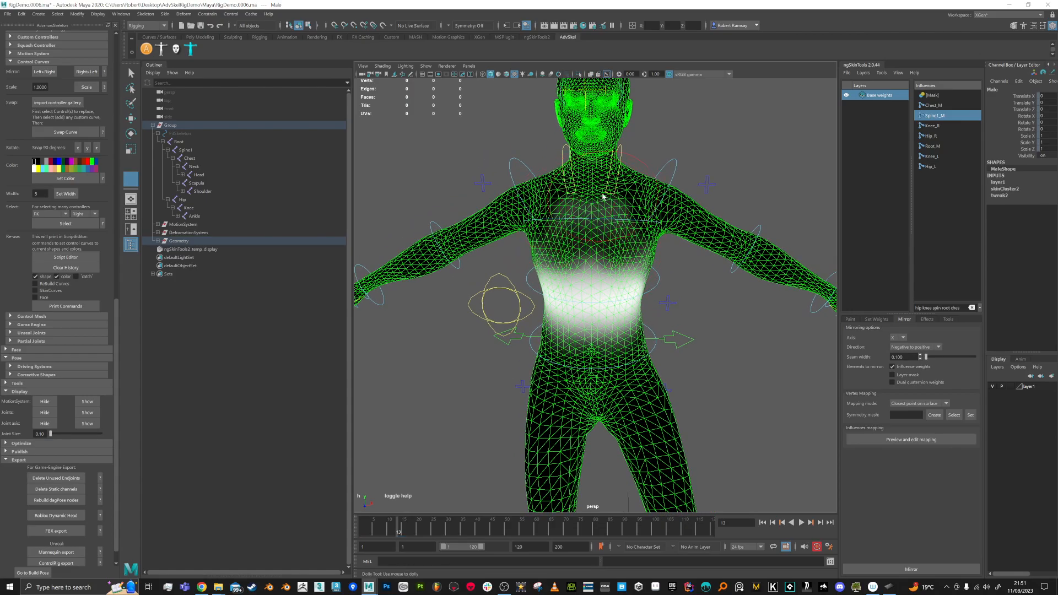
alt+drag(585, 203, 647, 268)
alt+drag(561, 288, 659, 282)
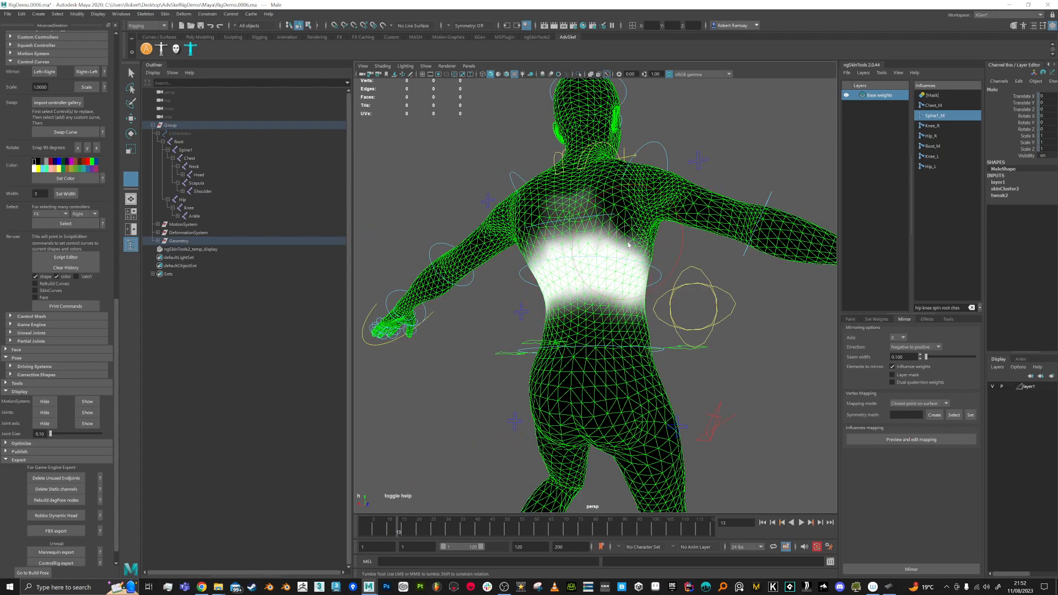
alt+drag(568, 325, 636, 248)
alt+drag(716, 264, 539, 286)
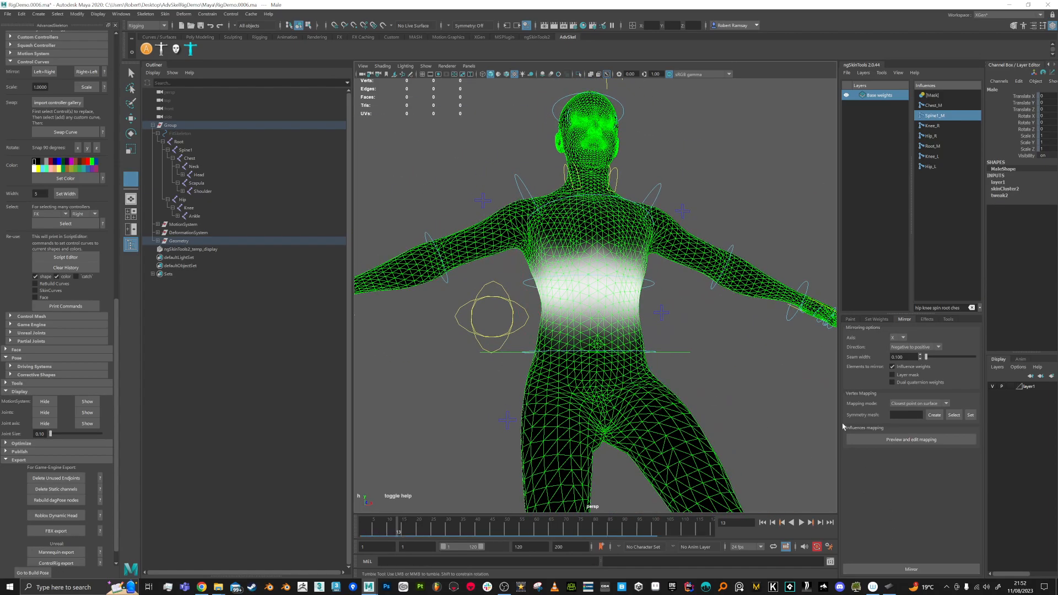
Step: Select Chest_M and mirror the weights to the other side
click(932, 106)
alt+drag(646, 318, 647, 333)
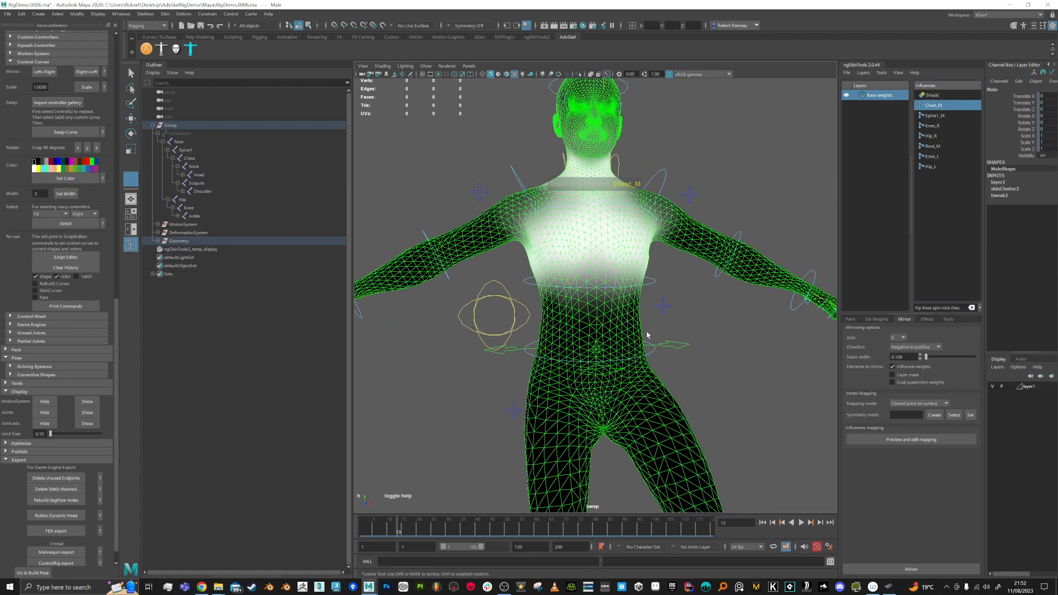
click(930, 570)
alt+drag(672, 272, 650, 289)
Step: Return to frame 1, leave weight painting and save the scene as RigDemo.0007.ma
drag(415, 530, 346, 528)
alt+right_drag(637, 389, 585, 390)
alt+middle_drag(683, 348, 684, 308)
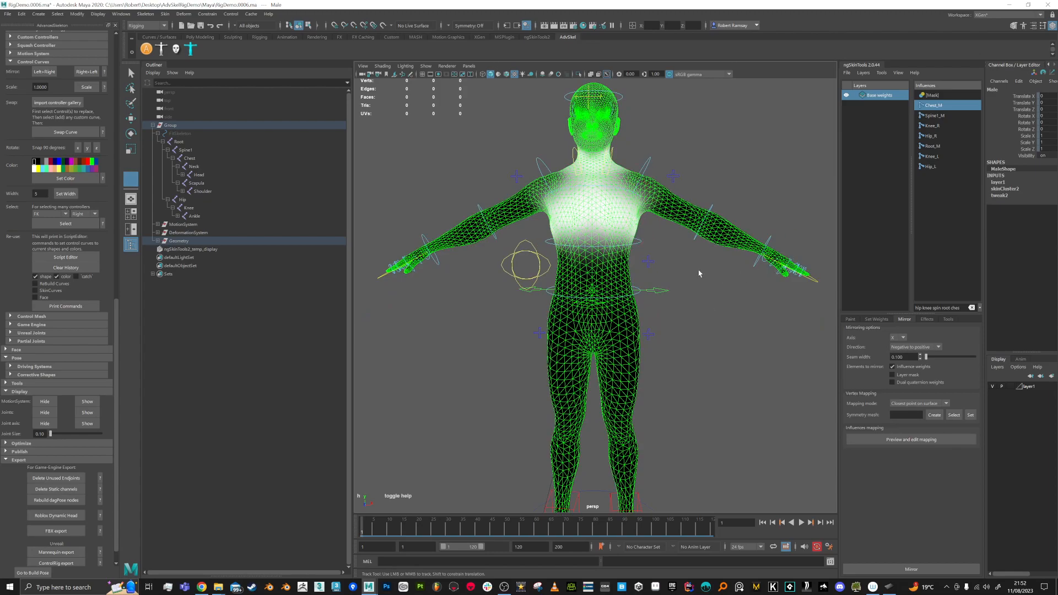
key(q)
key(ctrl+s)
alt+right_drag(712, 342, 677, 343)
Step: Set layer1's display to Reference so the mesh can't be selected
click(1011, 386)
click(1011, 386)
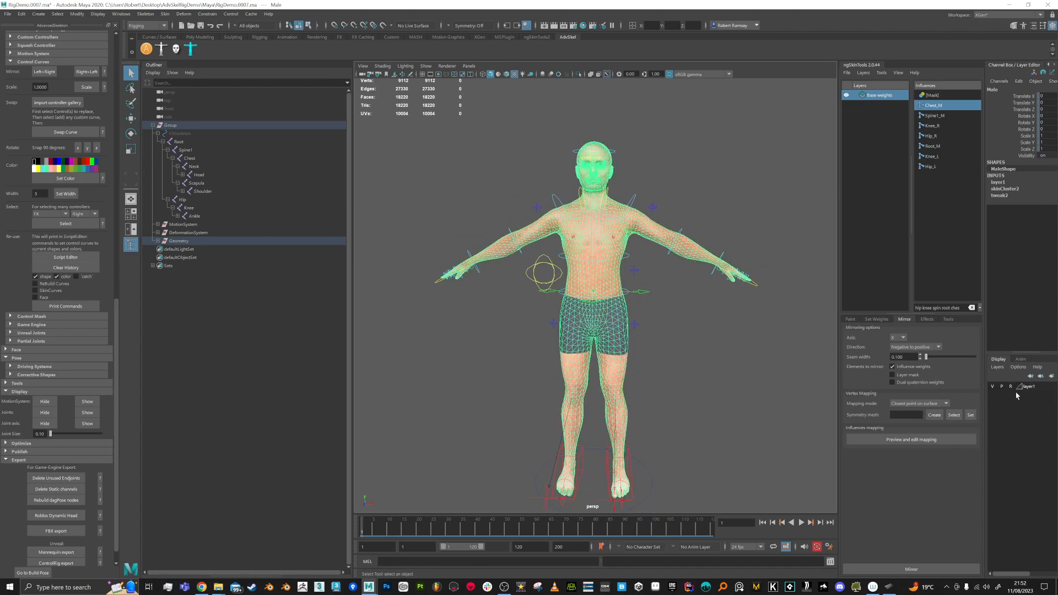
alt+right_drag(779, 307, 763, 182)
Step: Delete the test keys from about frames 14 to 37 on all controls, then select RootX_M
drag(771, 132, 467, 524)
right_click(454, 523)
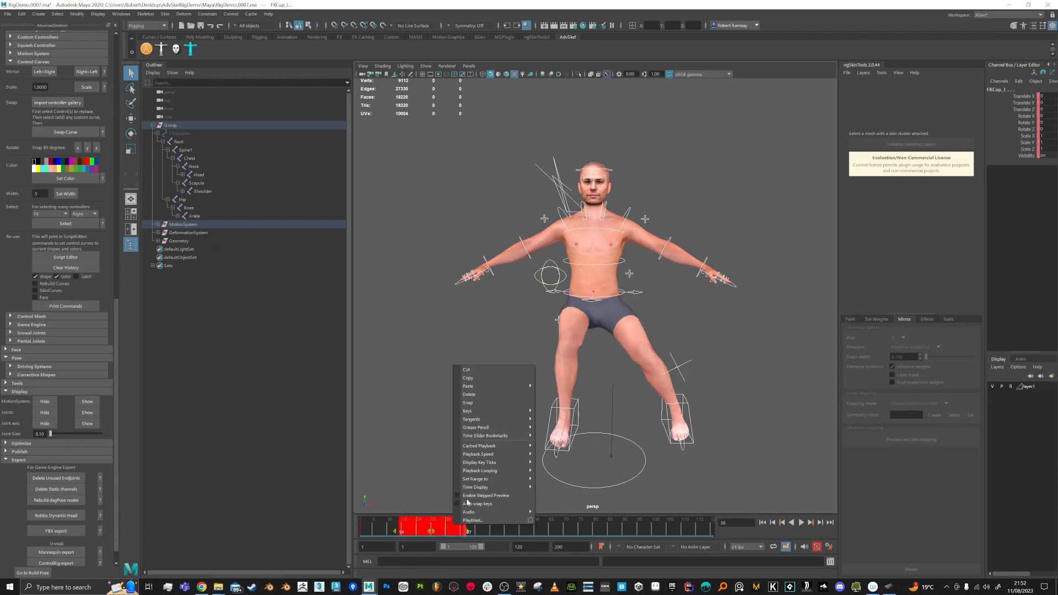
click(469, 394)
drag(434, 519, 360, 527)
click(634, 302)
click(636, 296)
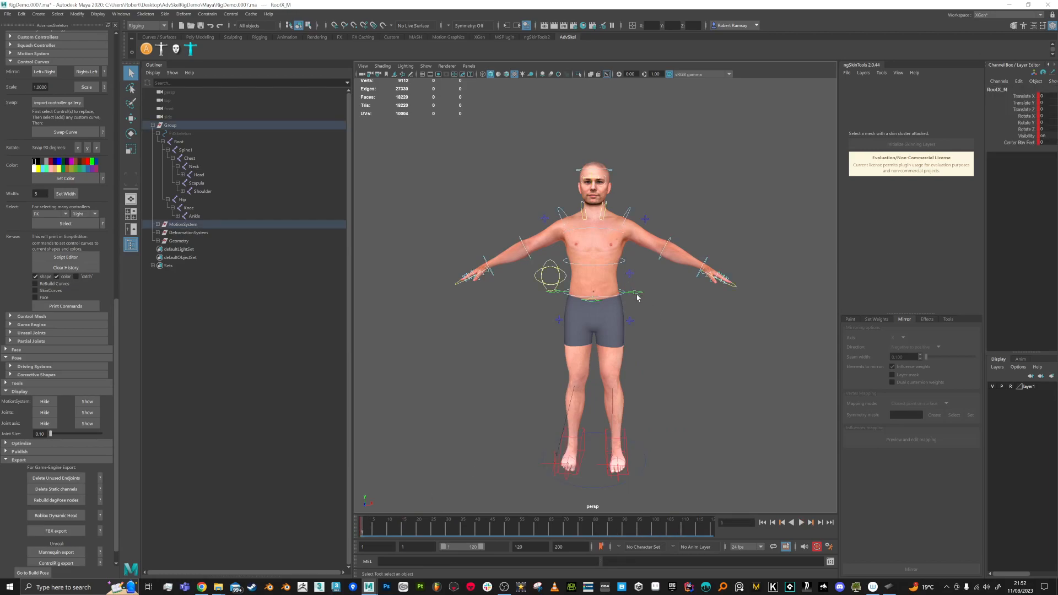
key(alt+v)
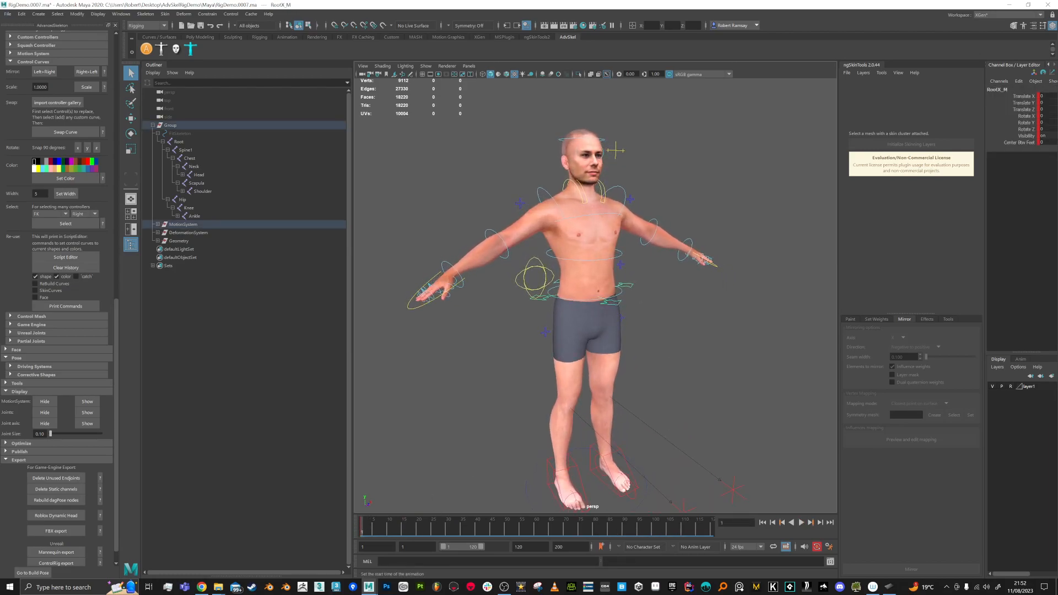
Step: Lower the RootX_M control, then try a forward tilt and undo it
key(w)
drag(587, 232, 589, 289)
key(e)
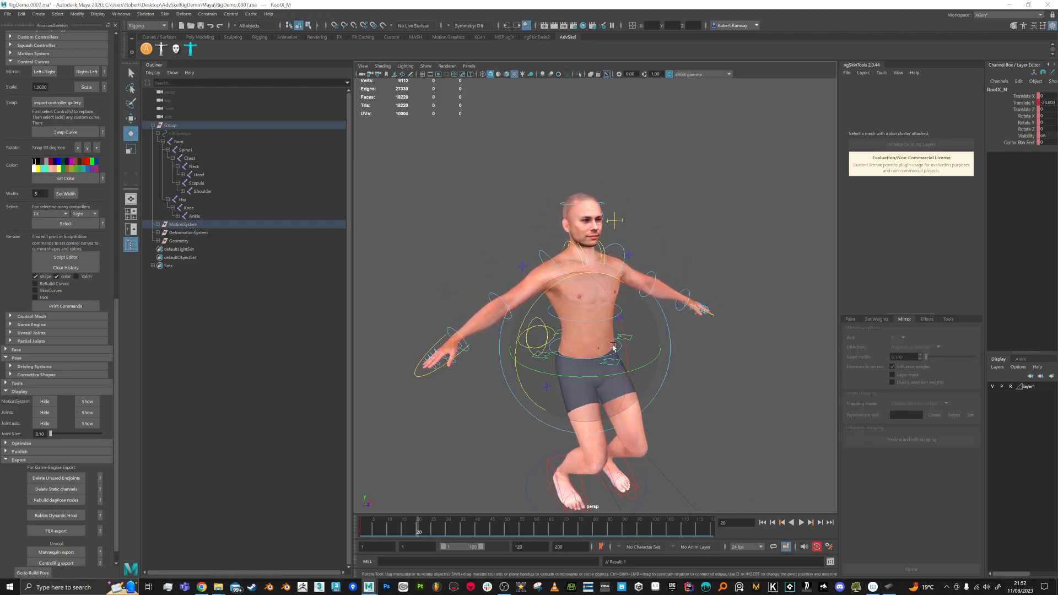
mouse_move(611, 347)
mouse_down()
mouse_move(615, 287)
mouse_move(622, 355)
mouse_move(623, 343)
mouse_up()
key(ctrl+z)
alt+drag(711, 356, 702, 350)
alt+right_drag(702, 351, 732, 381)
click(732, 381)
Step: Try a sideways FKRoot_M tilt and undo it, then bend the torso with FKSpine1_M
click(639, 372)
drag(622, 358, 630, 364)
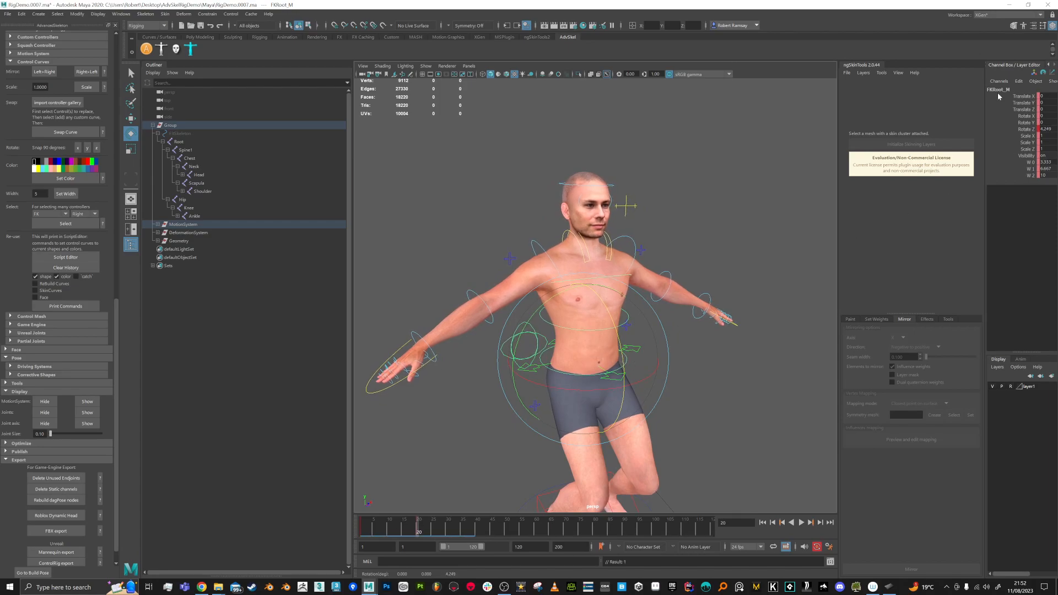
key(ctrl+z)
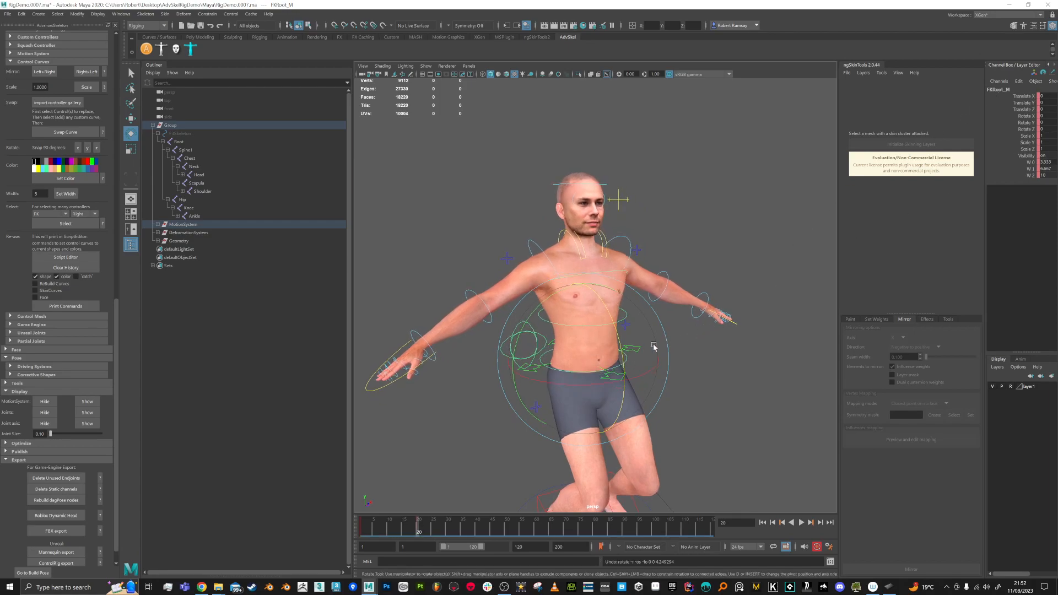
click(625, 326)
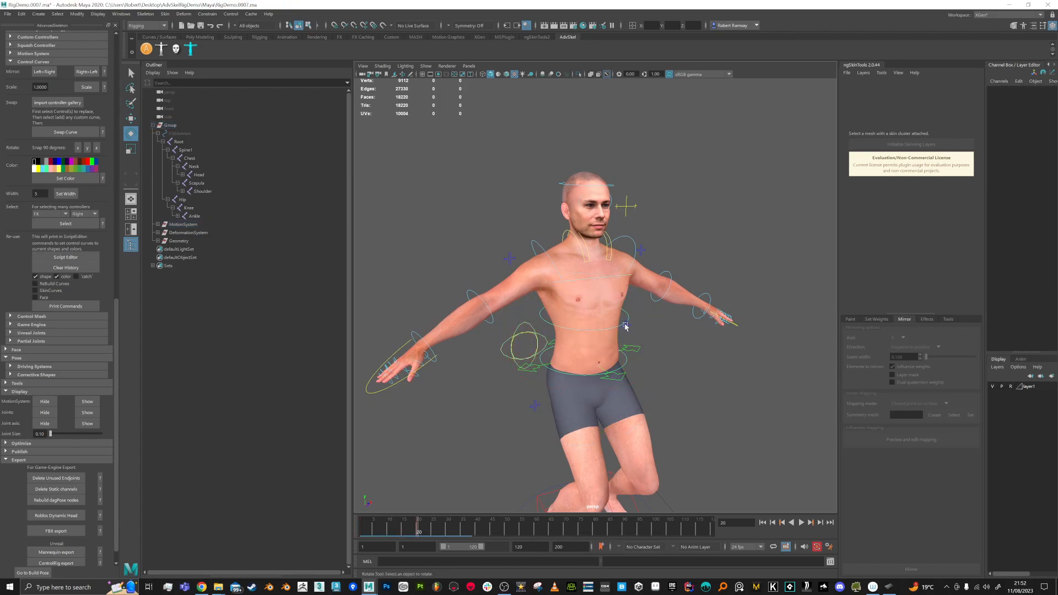
click(629, 316)
drag(629, 316, 633, 341)
Step: At frame 41, bend the spine the other way and rotate and shift FKChest_M
drag(420, 530, 481, 527)
drag(625, 315, 611, 270)
alt+drag(680, 320, 711, 335)
click(712, 336)
click(611, 269)
drag(627, 289, 628, 292)
key(w)
drag(620, 248, 618, 248)
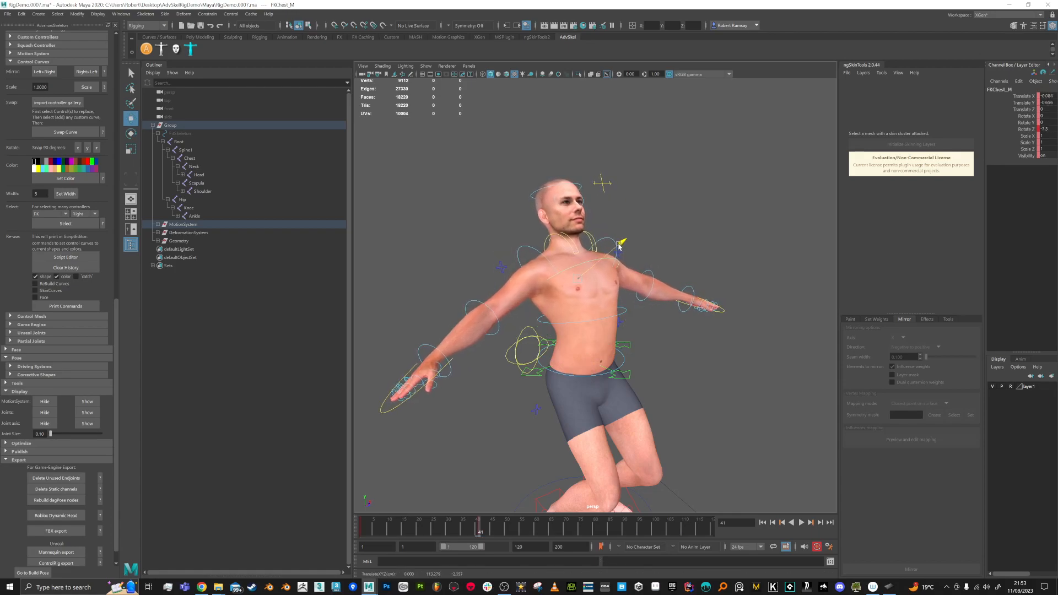
Step: At frame 24, tilt the chest and head sideways, then review the test animation
drag(499, 521, 431, 530)
key(e)
drag(653, 286, 655, 318)
key(w)
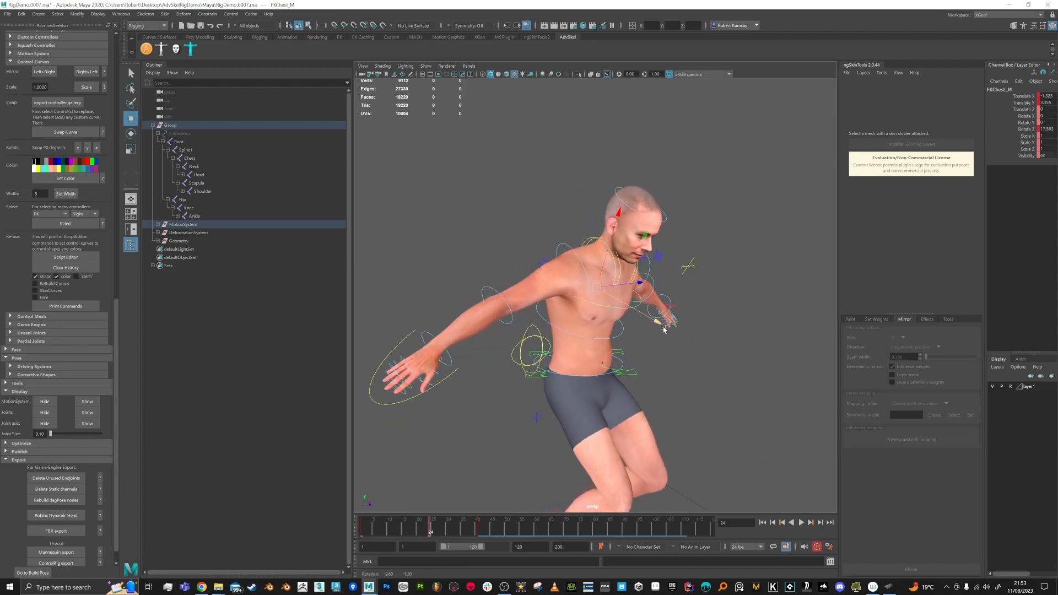
alt+drag(710, 357, 540, 405)
drag(443, 529, 513, 527)
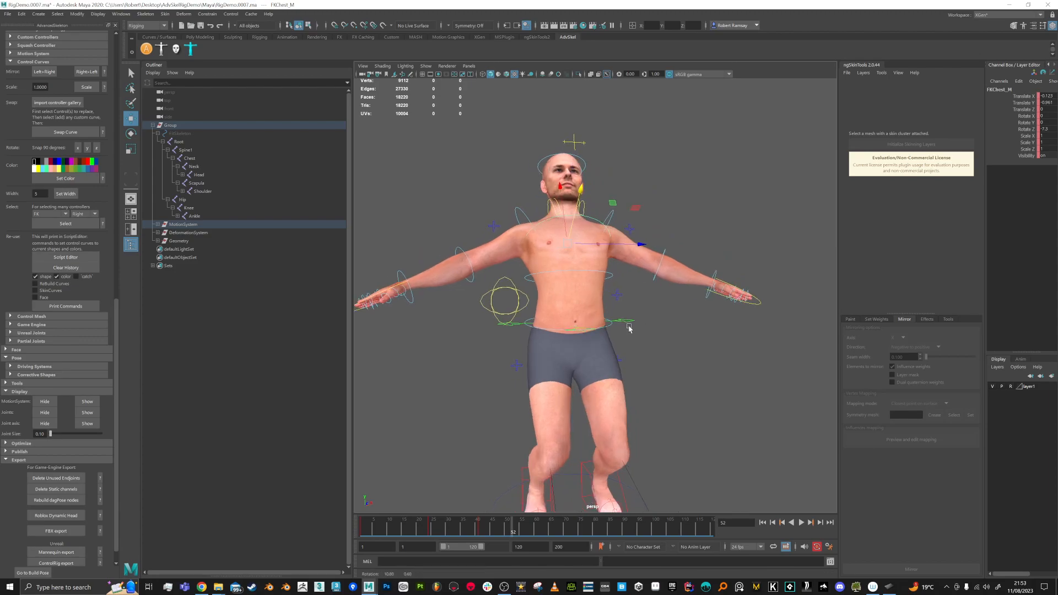
Step: Key a sideways RootX_M tilt at frame 52 and tilt it the other way at frame 72
click(631, 329)
key(e)
drag(526, 270, 530, 259)
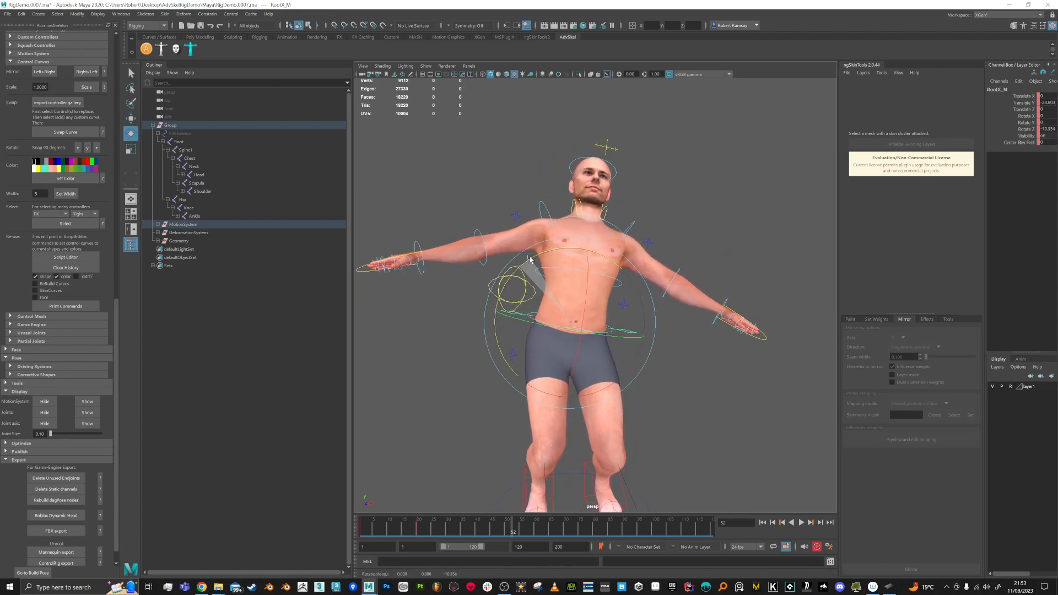
key(s)
drag(513, 528, 571, 528)
drag(530, 260, 513, 277)
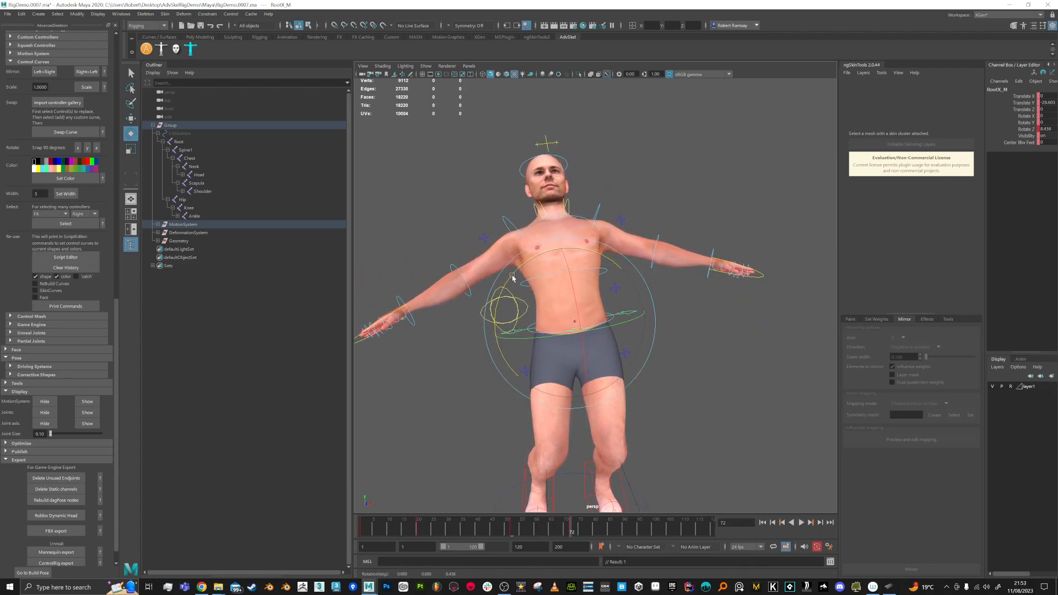
alt+drag(705, 364, 701, 369)
click(701, 369)
Step: Try an FKSpine1_M bend and undo it, then turn and shift FKChest_M
drag(608, 272, 629, 253)
key(ctrl+z)
key(w)
click(569, 219)
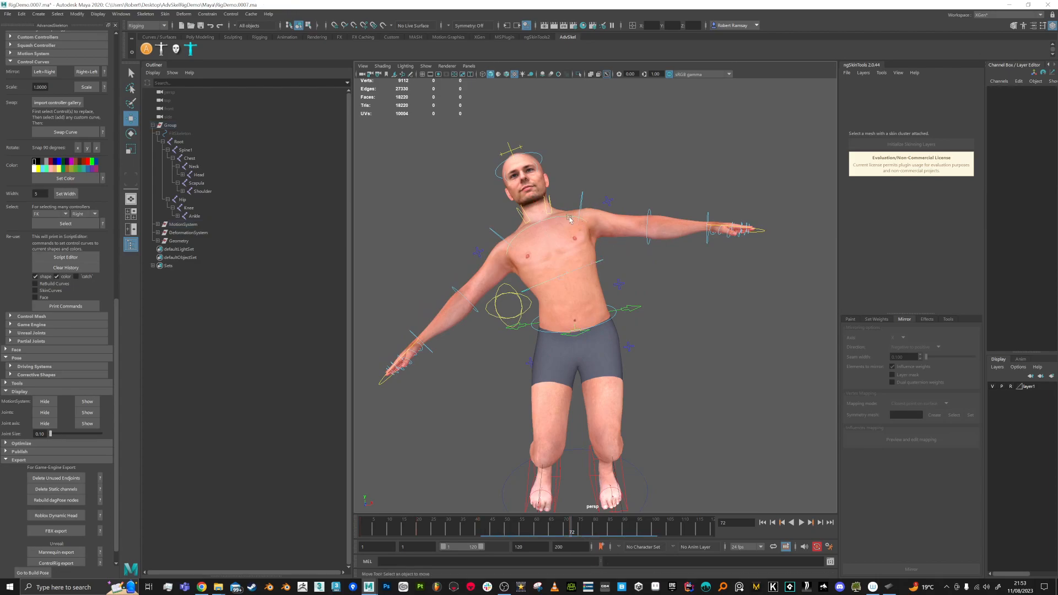
click(573, 222)
key(e)
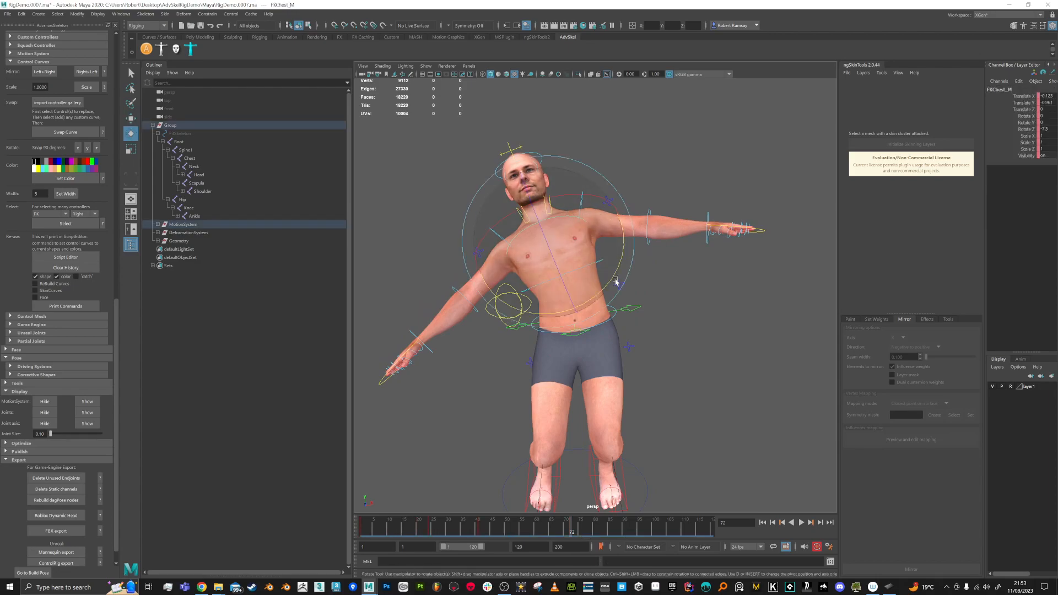
drag(615, 282, 617, 273)
key(w)
drag(598, 230, 595, 223)
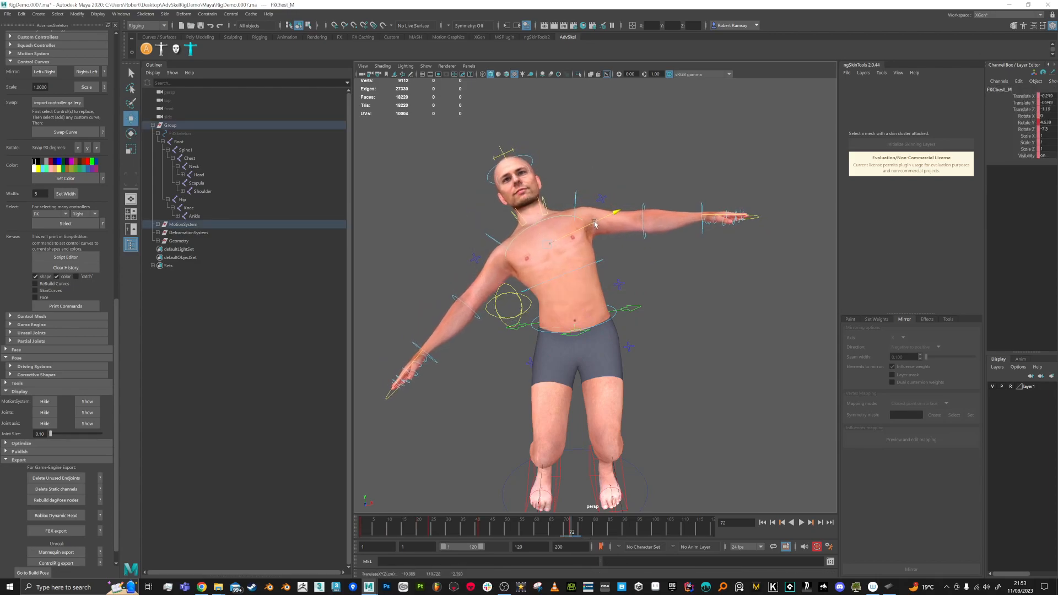
Step: At frame 44, try an FKSpine1_M twist and undo it, then shift the upper body
key(alt+v)
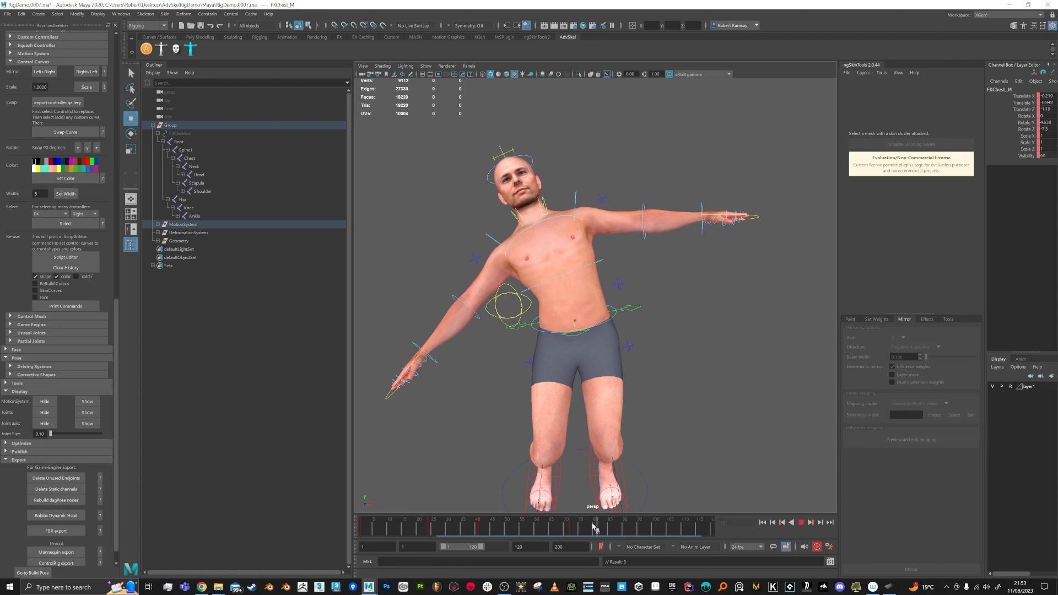
key(alt+v)
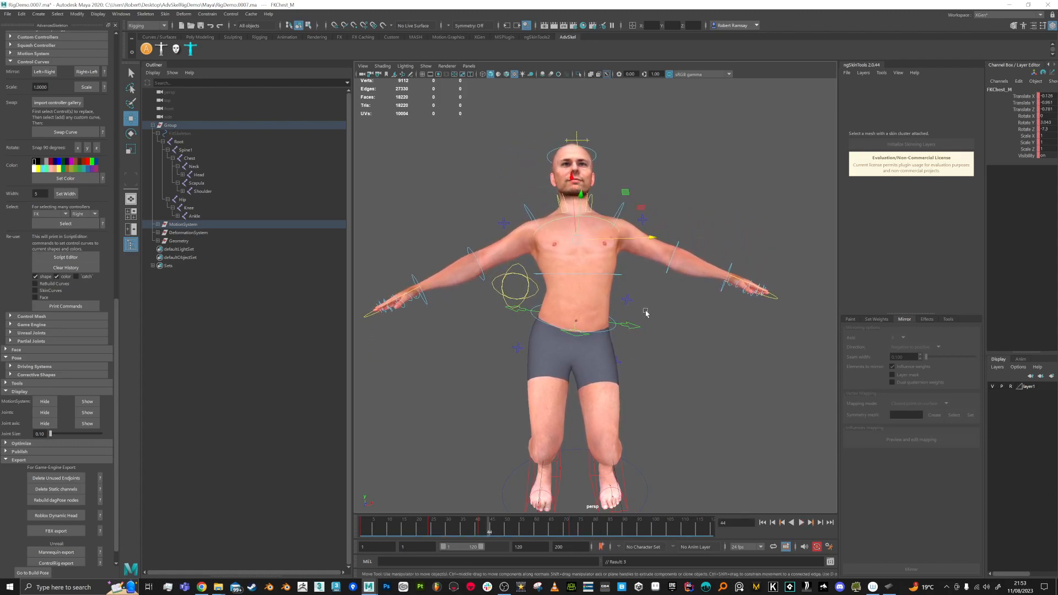
click(616, 275)
key(e)
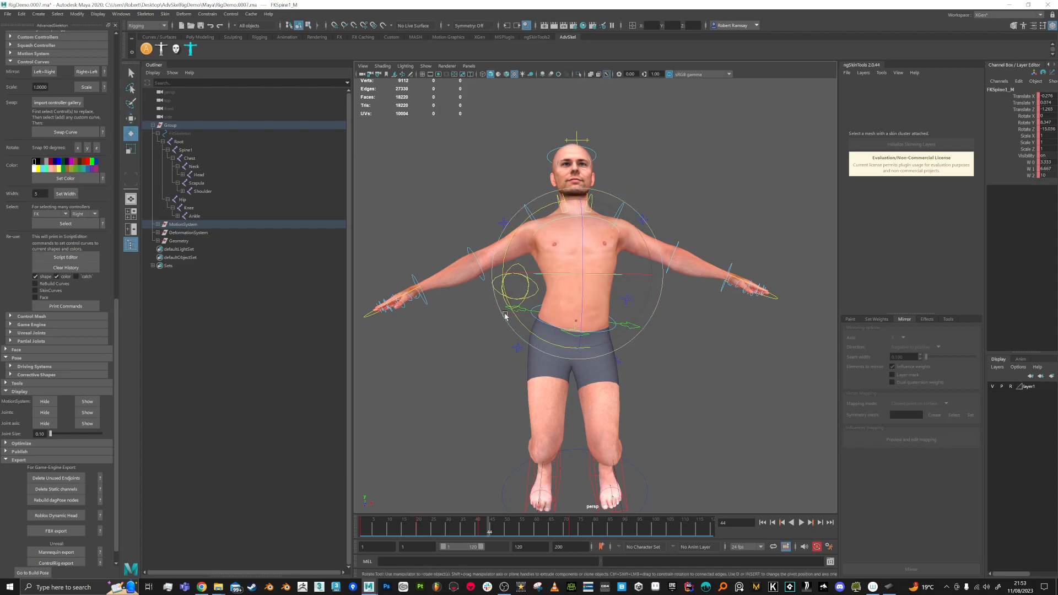
drag(521, 324, 510, 315)
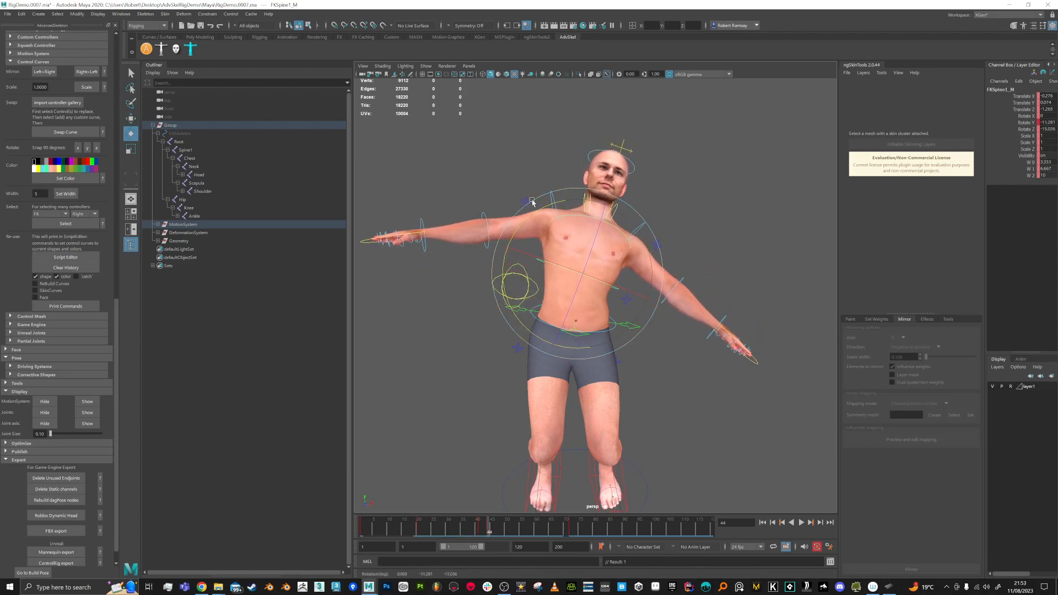
mouse_move(507, 259)
alt+mouse_down()
mouse_move(520, 245)
mouse_move(504, 262)
mouse_move(558, 253)
mouse_move(524, 247)
mouse_move(583, 250)
mouse_move(534, 244)
mouse_move(503, 261)
alt+mouse_up()
key(ctrl+z)
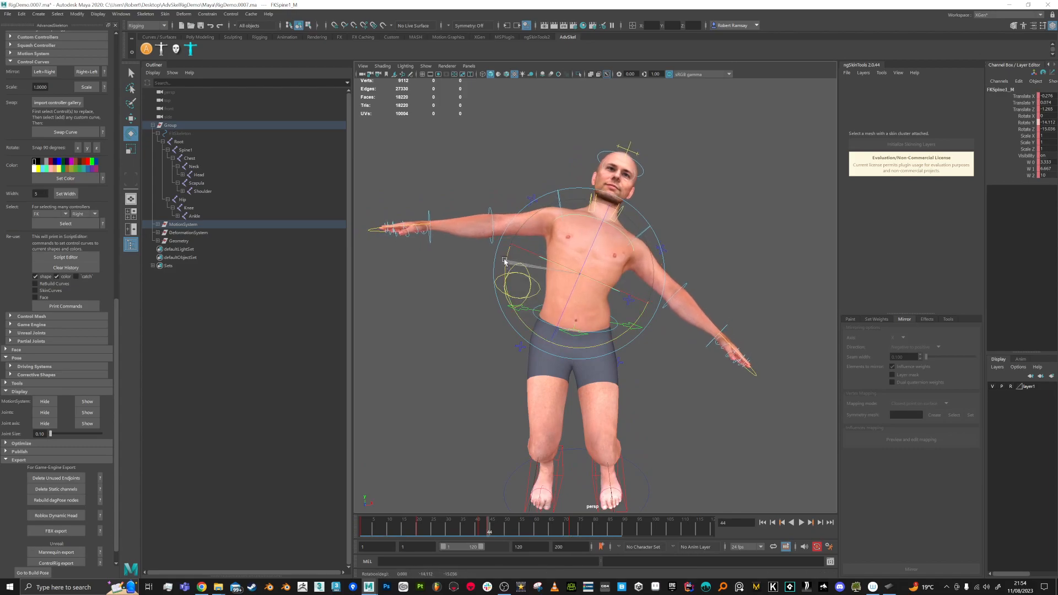
key(w)
drag(649, 306, 651, 309)
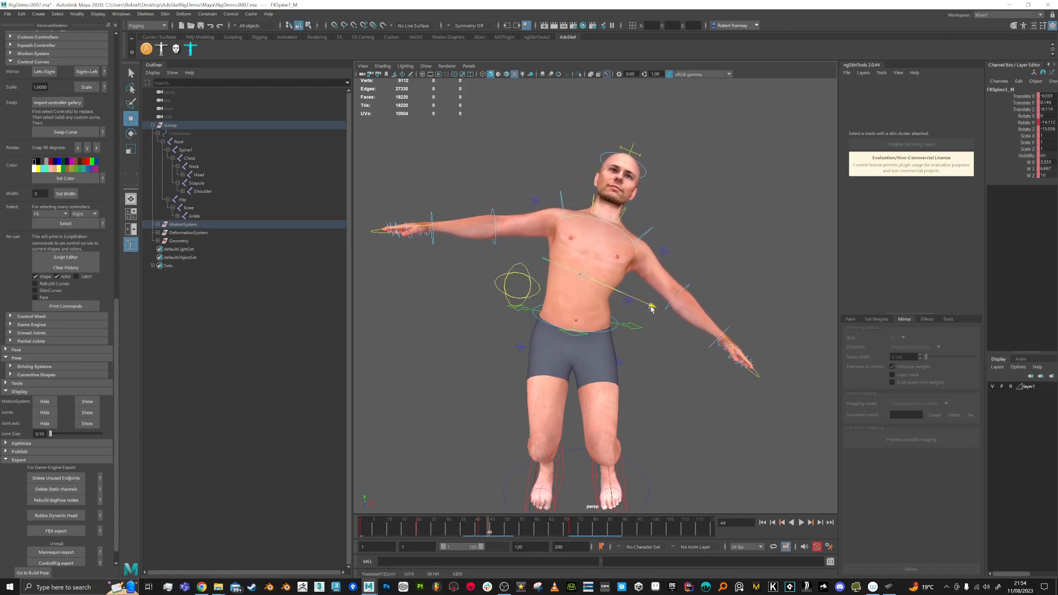
Step: Turn FKChest_M slightly the other way, shift it, and play back to check the deformation
click(628, 236)
key(e)
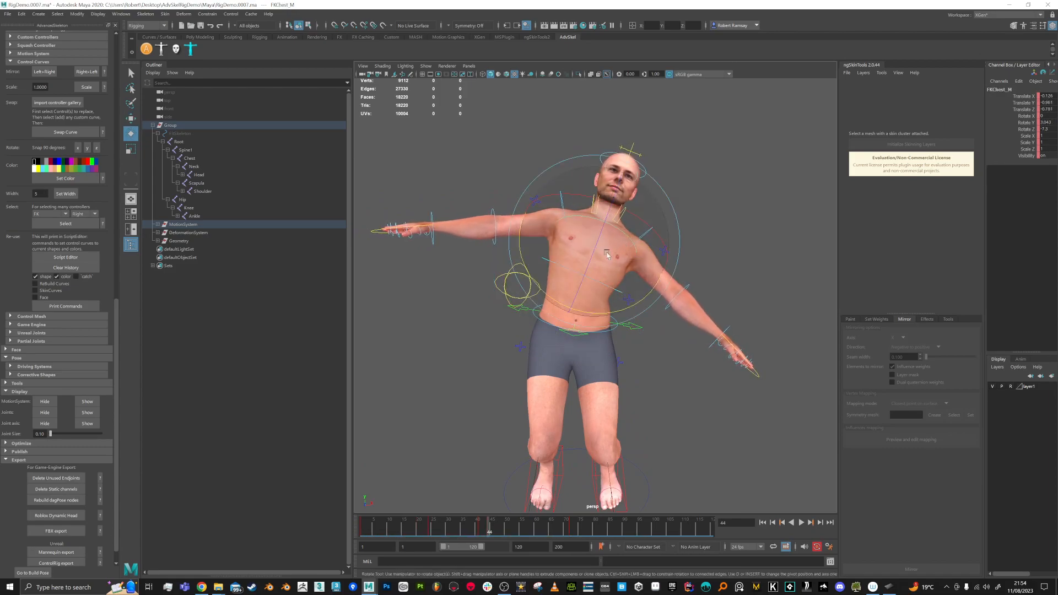
drag(520, 254, 519, 247)
key(w)
drag(653, 273, 660, 277)
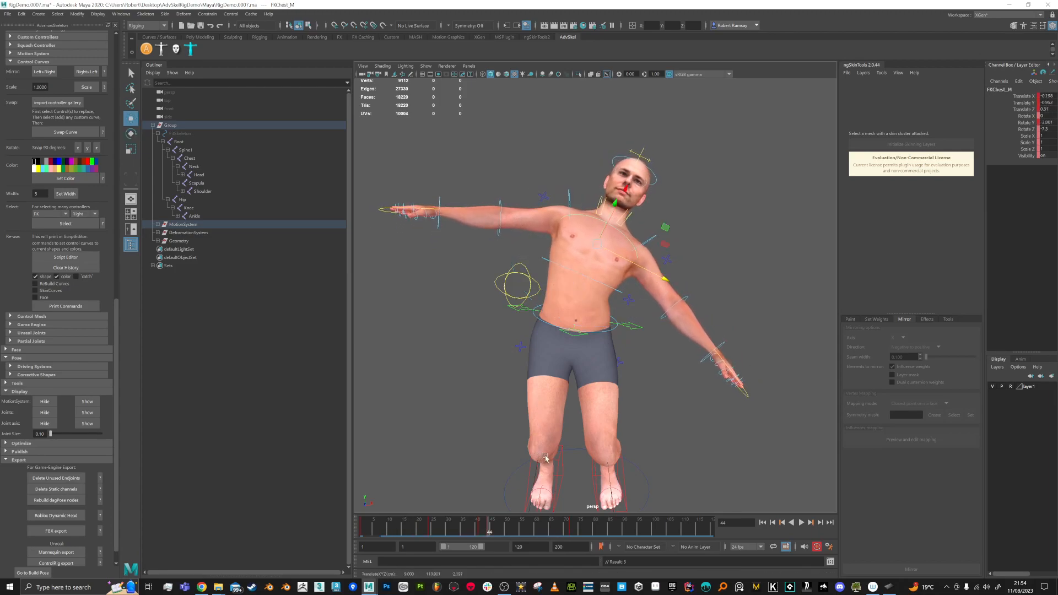
key(alt+v)
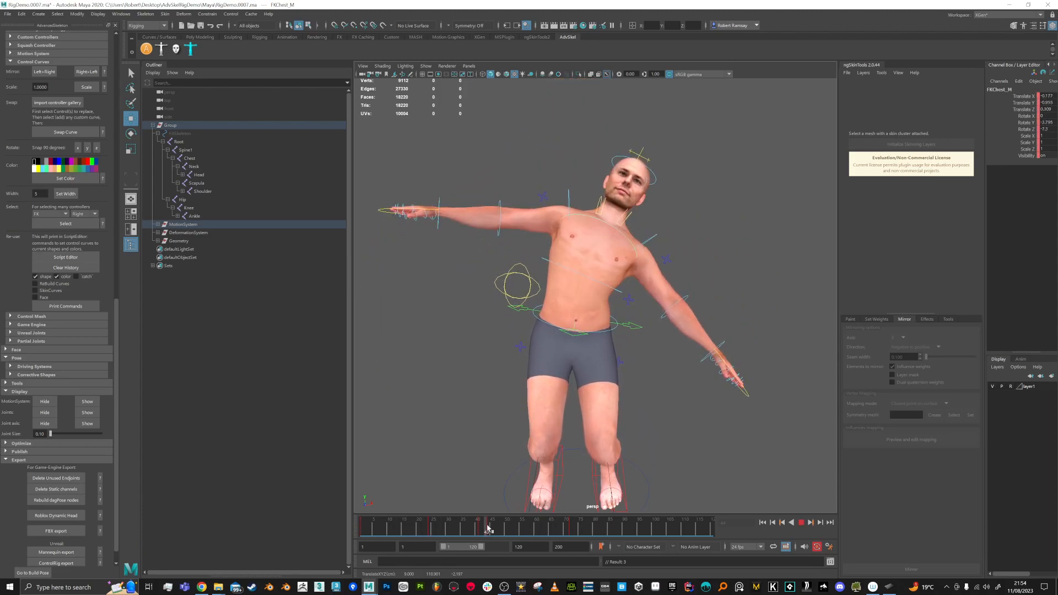
key(alt+v)
key(alt+v)
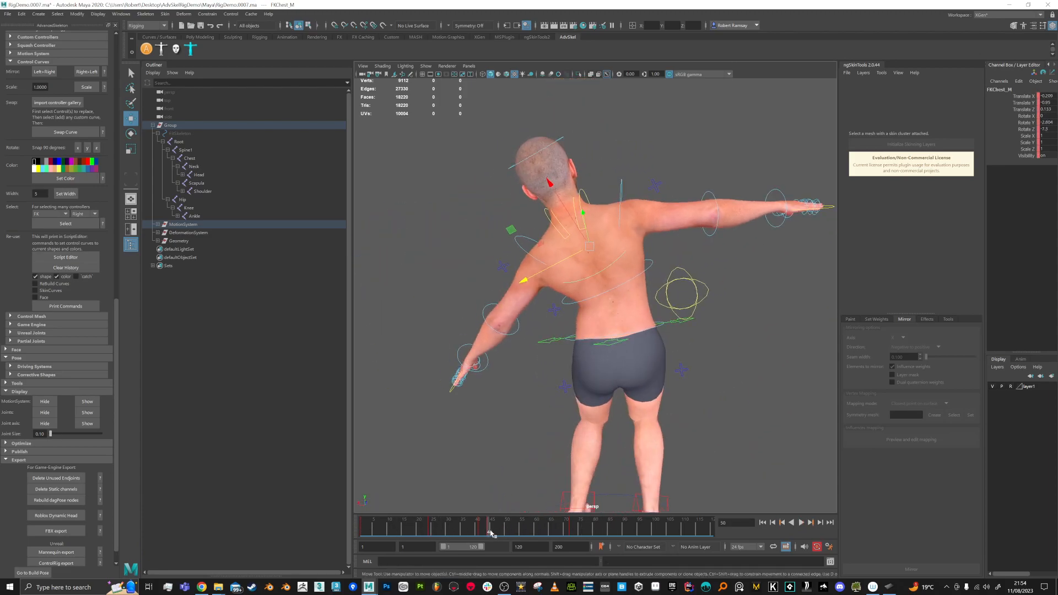
key(alt+v)
Step: Select the skin mesh, play the animation to check the skin and return to frame 1
key(q)
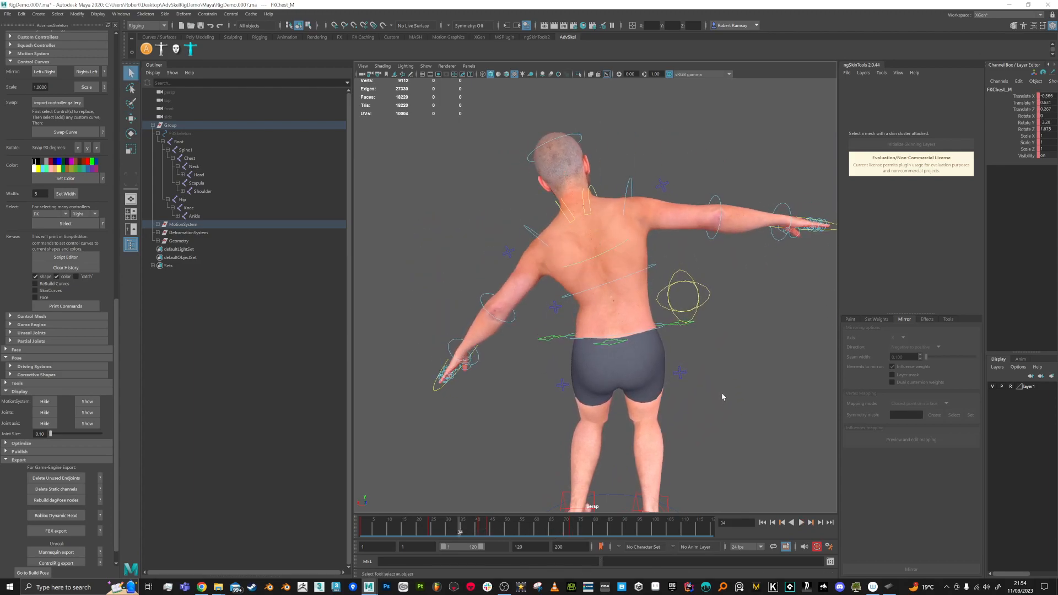
click(655, 325)
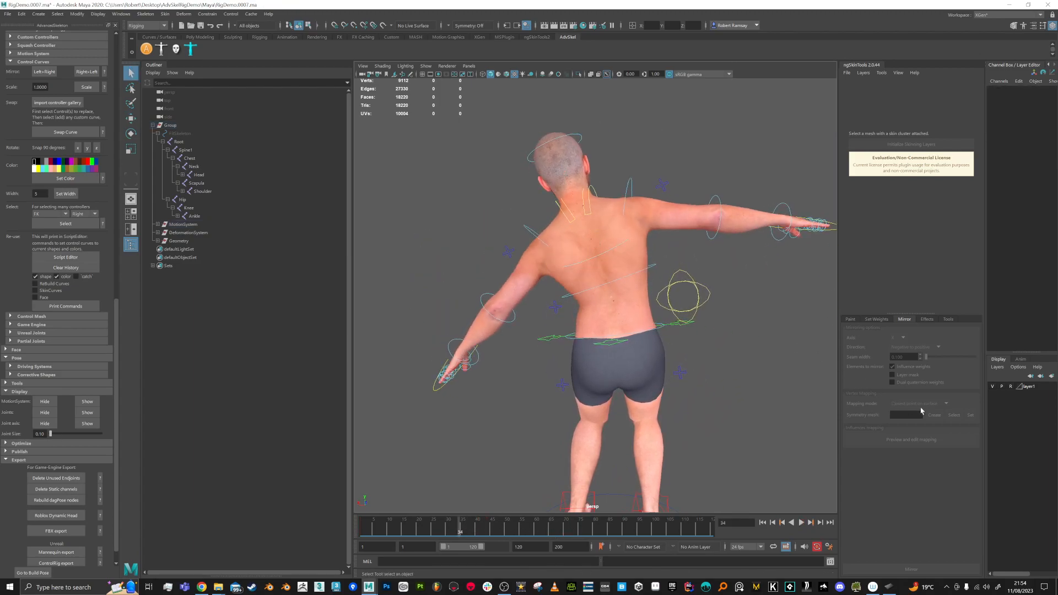
click(625, 309)
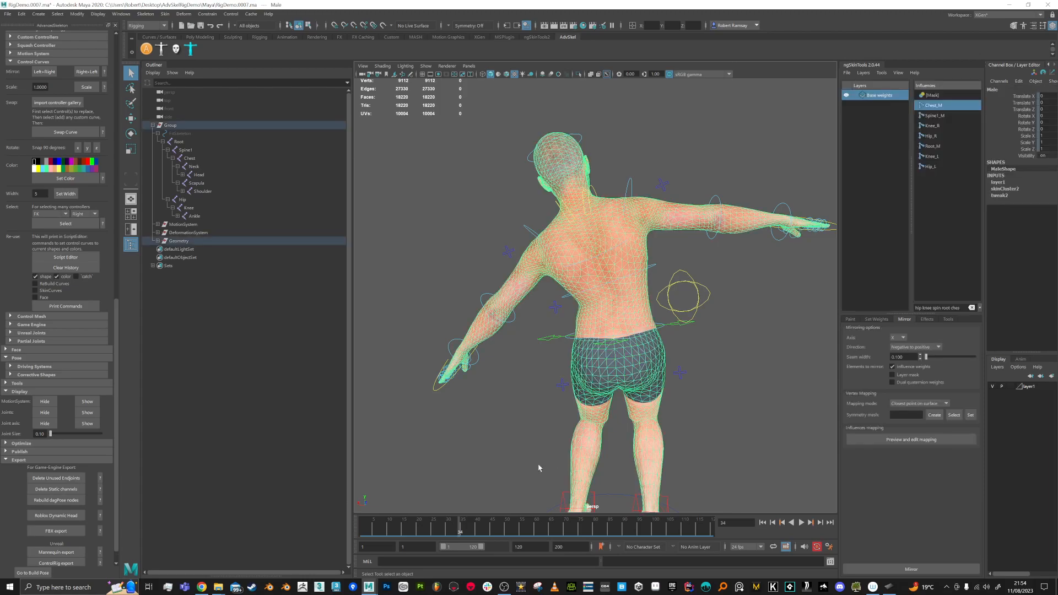
mouse_move(455, 533)
mouse_down()
mouse_move(413, 531)
mouse_move(457, 532)
mouse_up()
alt+drag(685, 305, 479, 492)
key(alt+v)
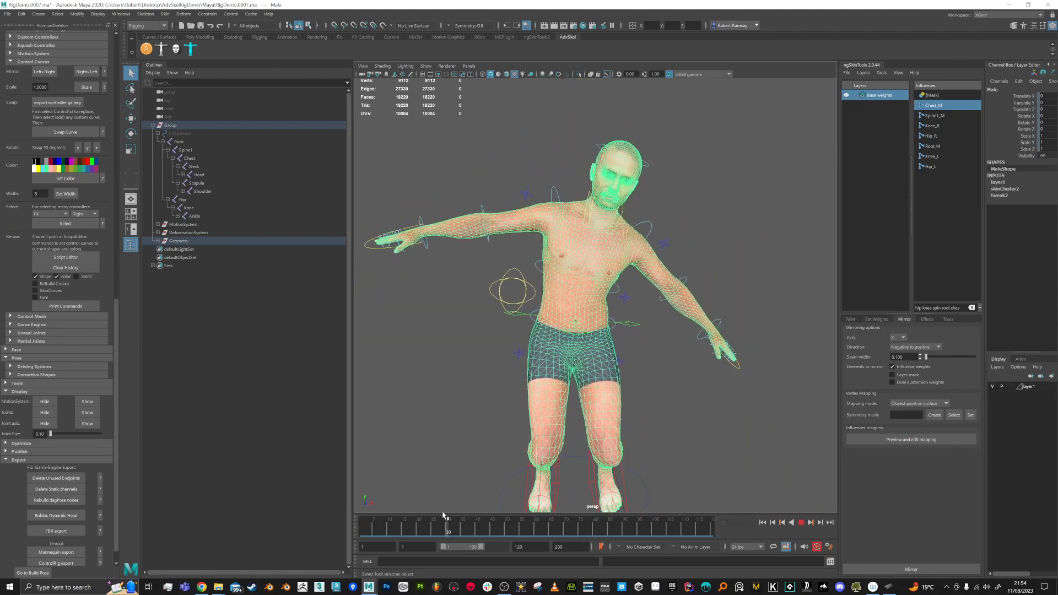
drag(382, 513, 333, 512)
Step: Select all rig controls and delete the test-pose keys from frames 13 to 96
scroll(687, 270, down, 3)
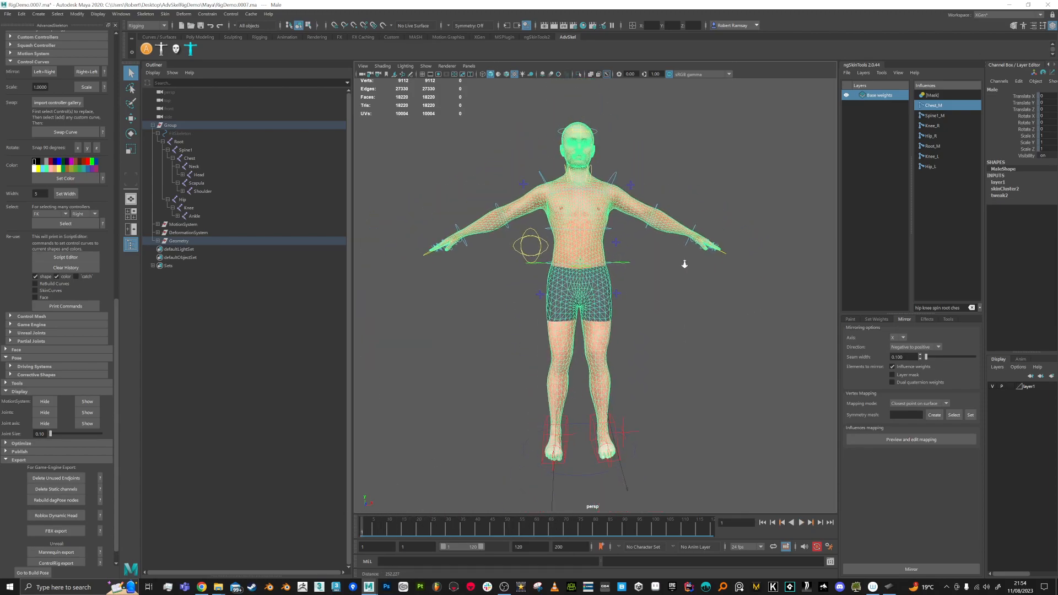
drag(802, 491, 802, 491)
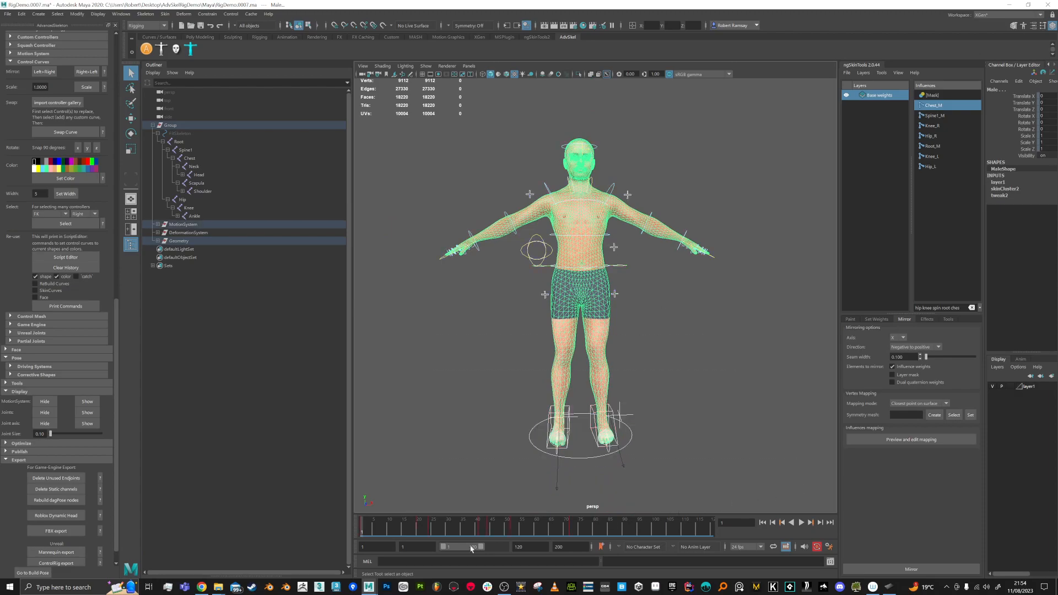
shift+drag(406, 538, 642, 536)
right_click(584, 526)
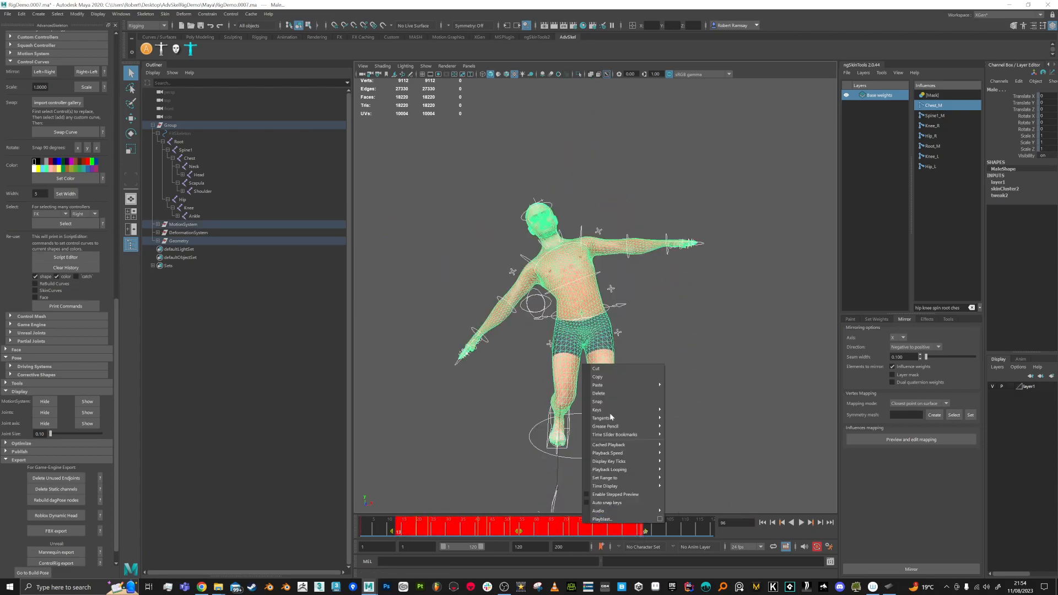
click(607, 393)
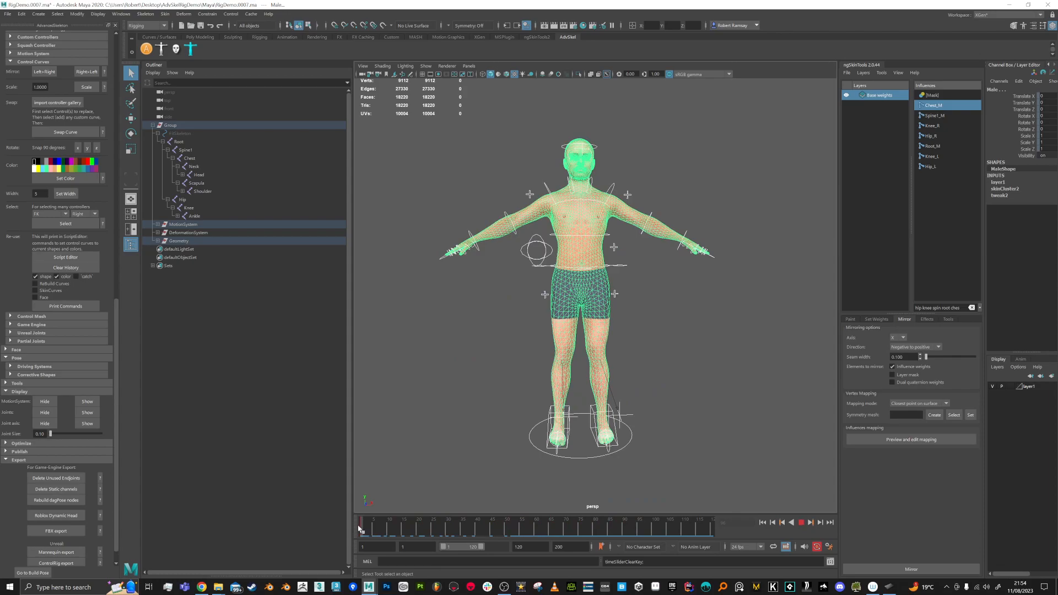
click(654, 378)
alt+middle_drag(614, 212, 626, 354)
scroll(628, 282, up, 5)
alt+drag(626, 354, 651, 365)
mouse_move(612, 247)
alt+mouse_down()
mouse_move(639, 244)
mouse_move(619, 244)
alt+mouse_up()
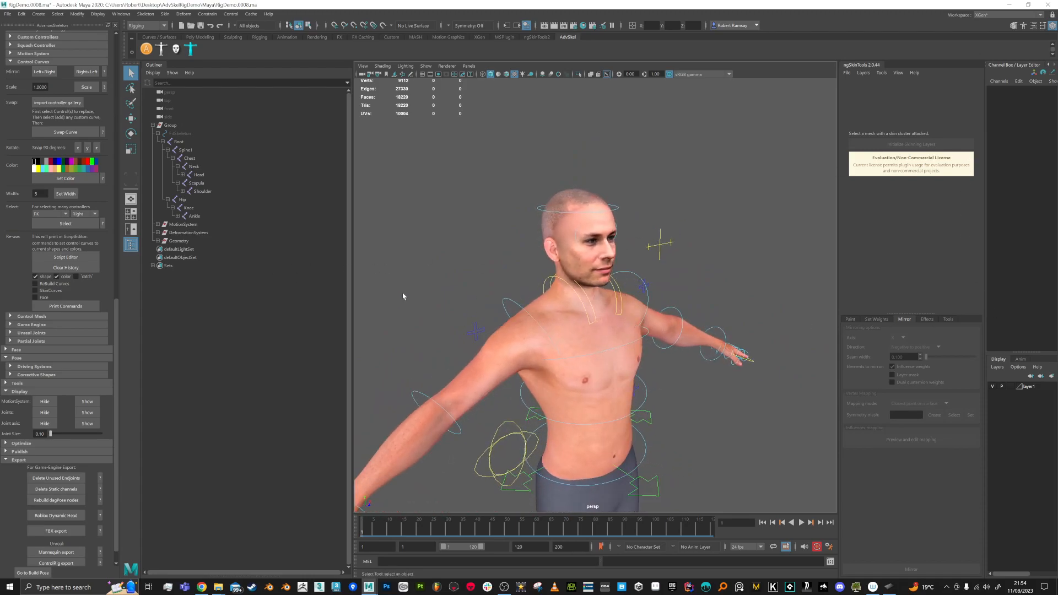
Step: Select the Neck joint and filter the Outliner hierarchy down to it by name
click(177, 167)
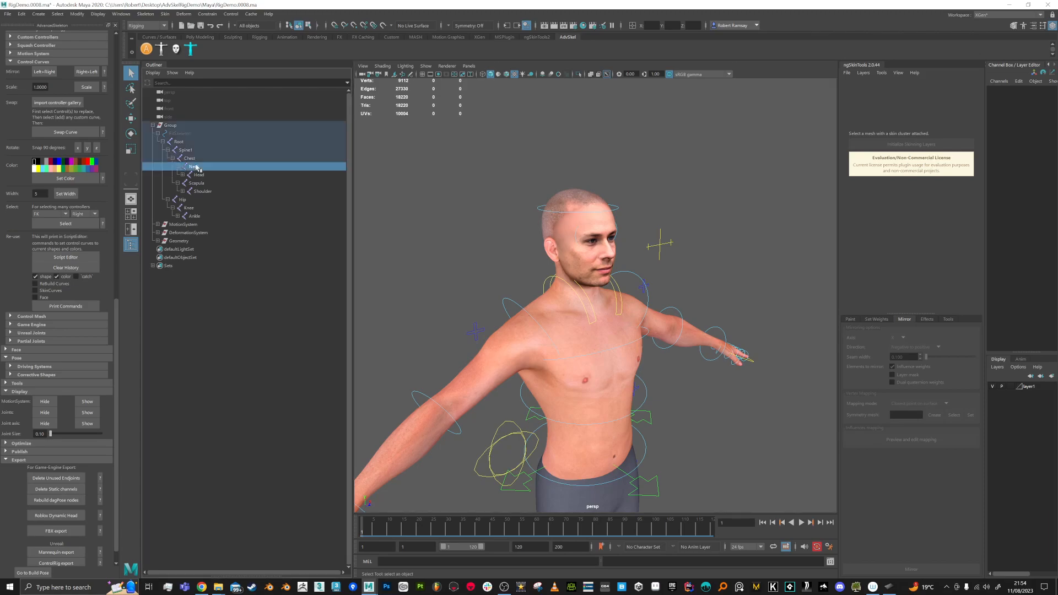
alt+drag(619, 295, 635, 297)
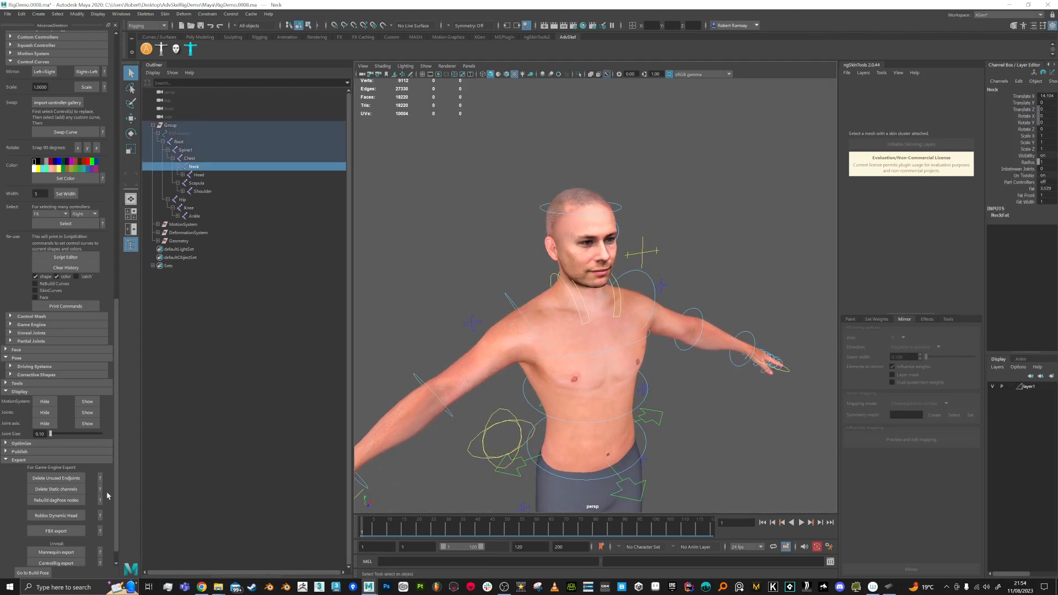
mouse_move(661, 312)
alt+mouse_down()
mouse_move(661, 281)
mouse_move(689, 300)
mouse_move(736, 303)
mouse_move(660, 303)
alt+mouse_up()
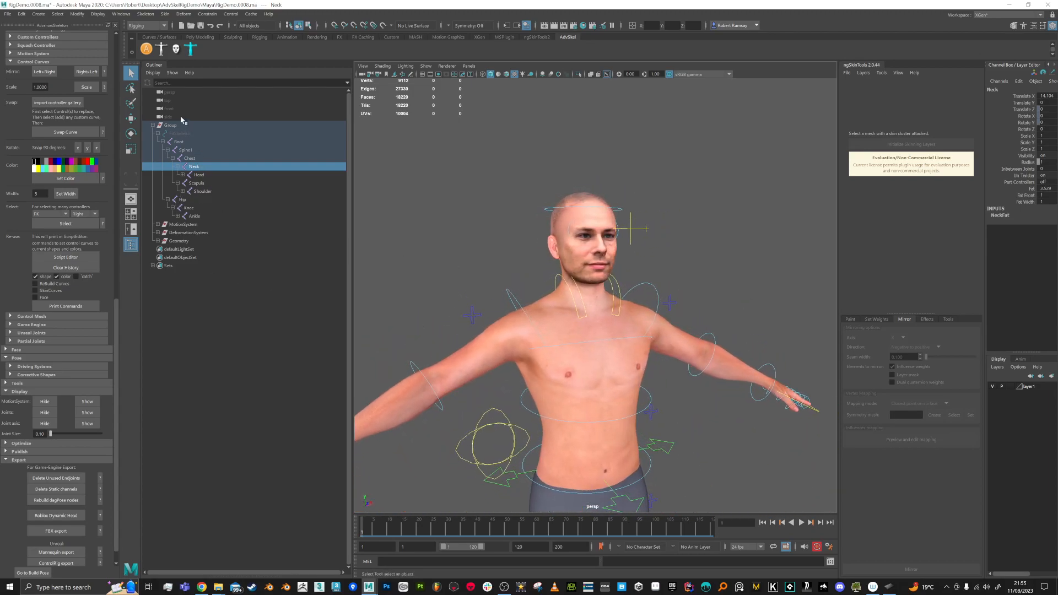
click(166, 83)
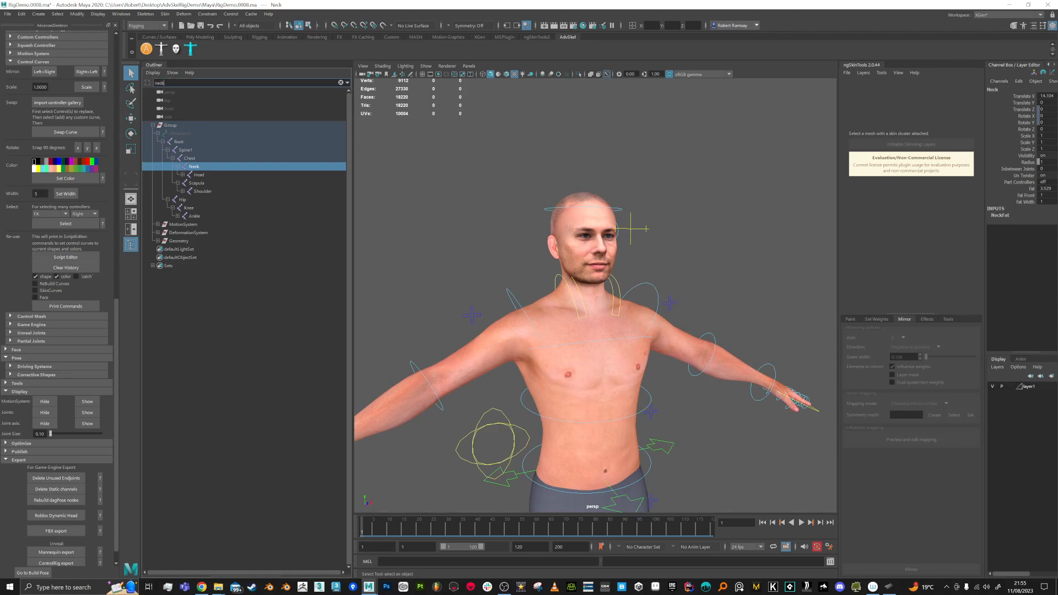
key(Return)
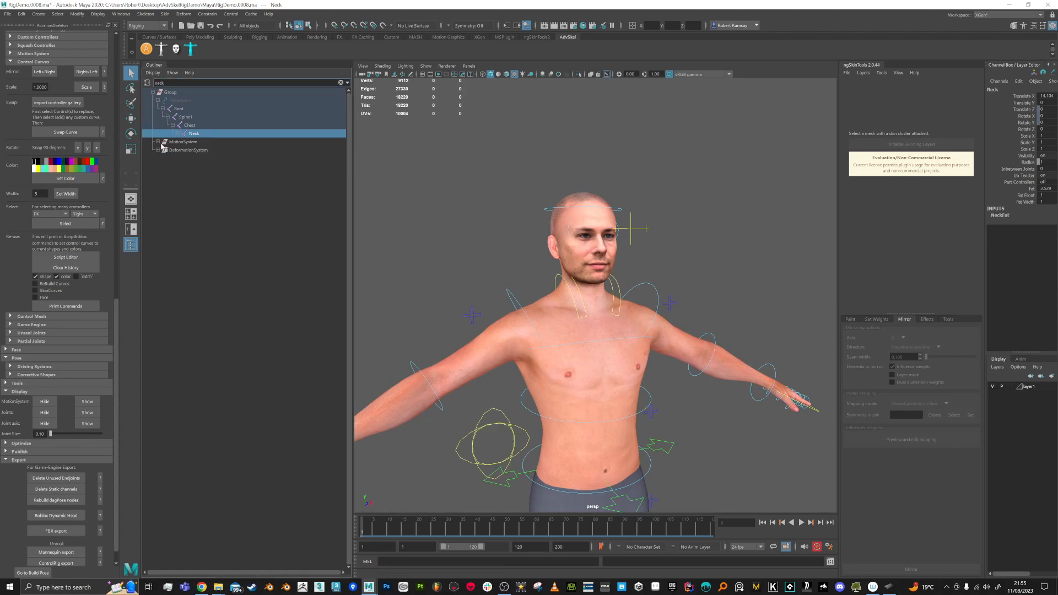
Step: Expand MotionSystem down to FKNeck_M, select it, and undo a trial neck rotation
click(158, 143)
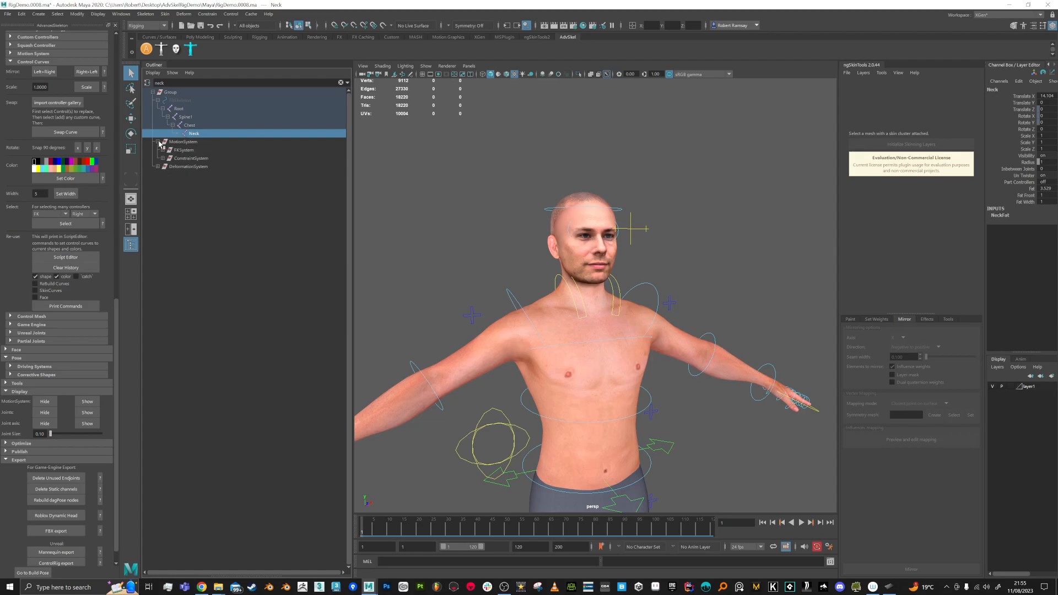
click(168, 159)
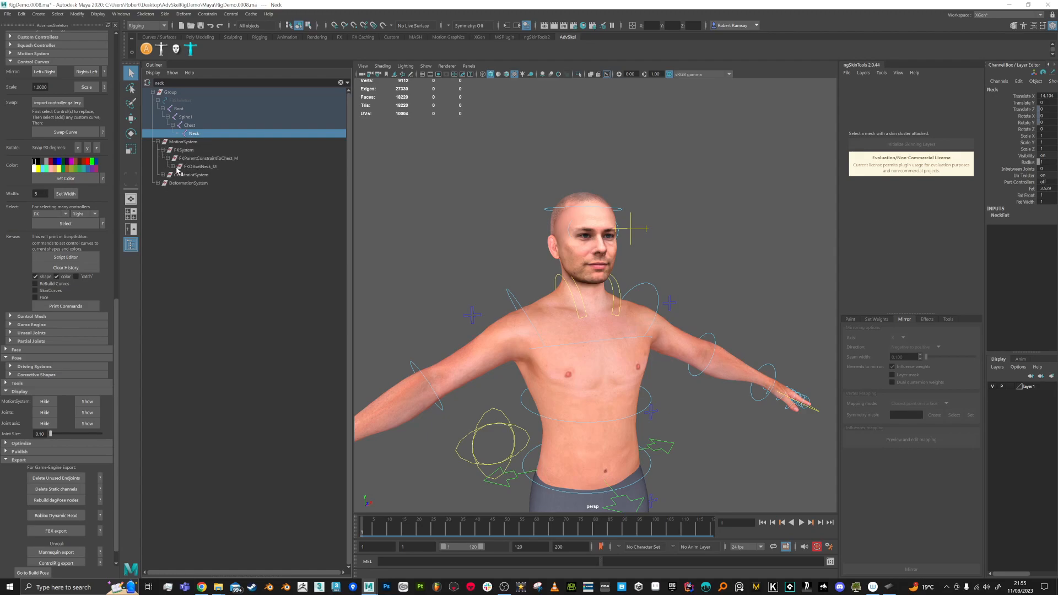
click(182, 183)
click(207, 184)
alt+drag(550, 189, 658, 316)
key(e)
key(ctrl+z)
key(ctrl+z)
Step: Key the FKNeck_M control turning sideways at frame 15 and back to about 12.9° at frame 59
drag(592, 327, 521, 292)
alt+drag(608, 312, 626, 314)
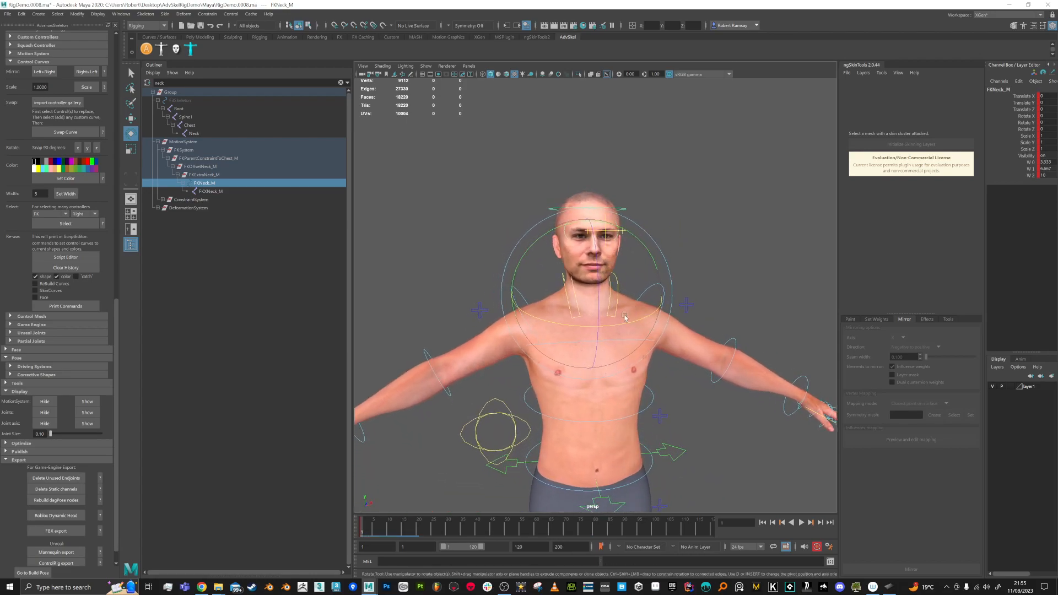
drag(374, 538, 434, 537)
drag(598, 344, 640, 334)
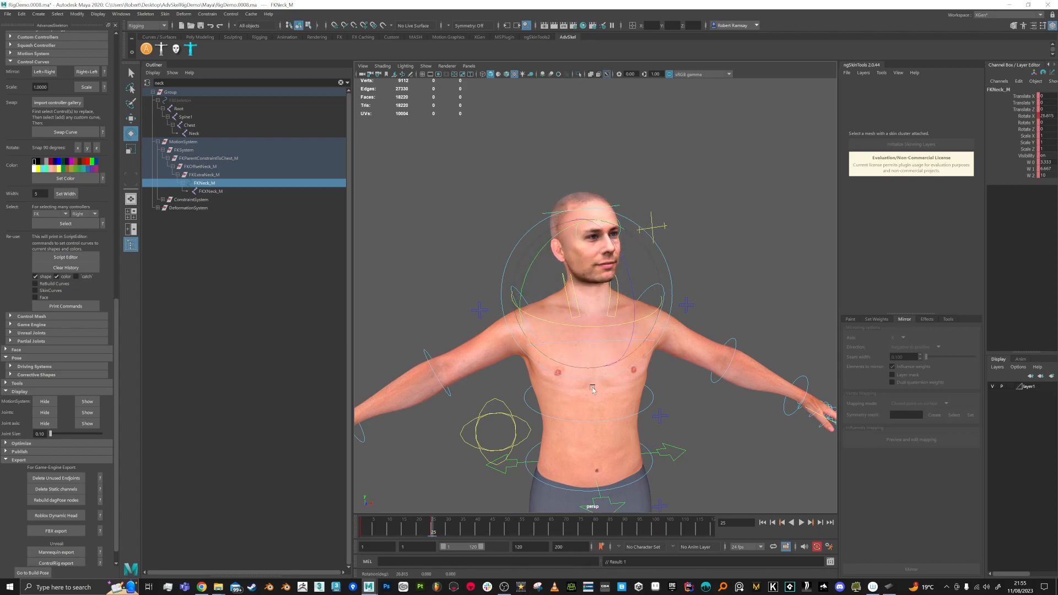
drag(431, 530, 533, 530)
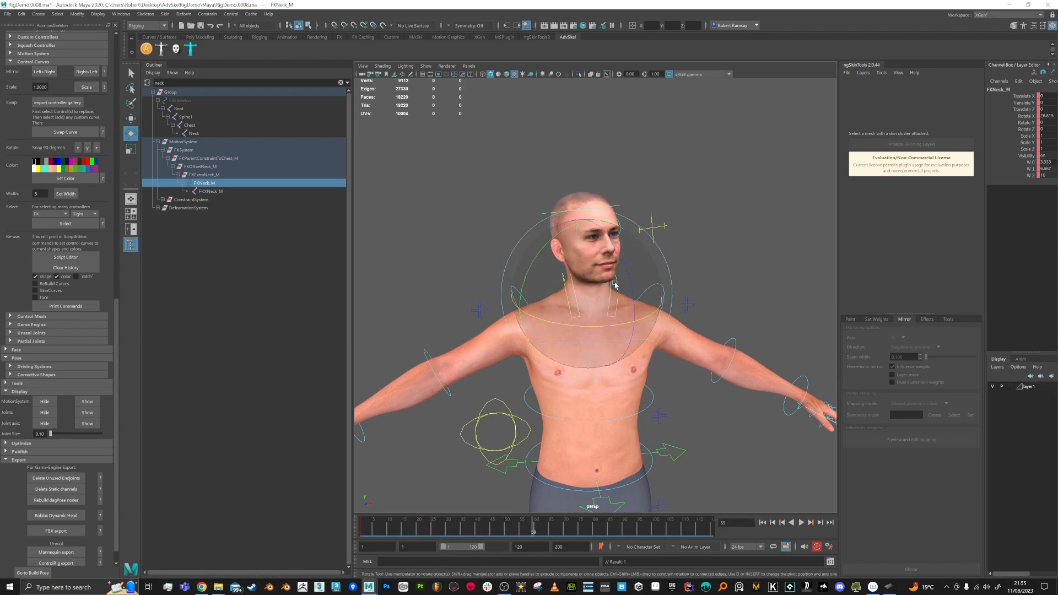
drag(609, 328, 545, 330)
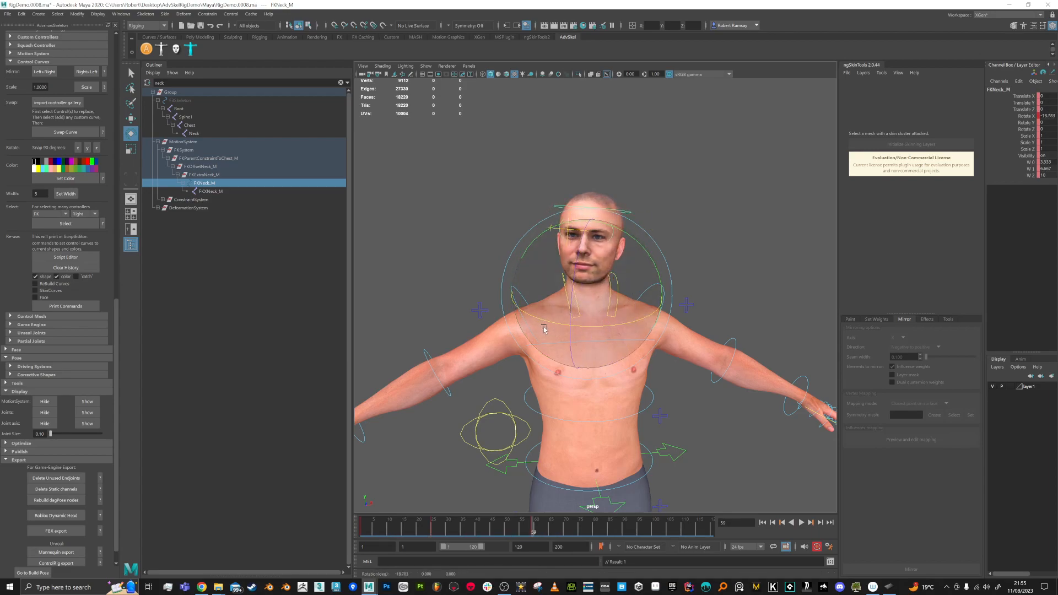
click(706, 172)
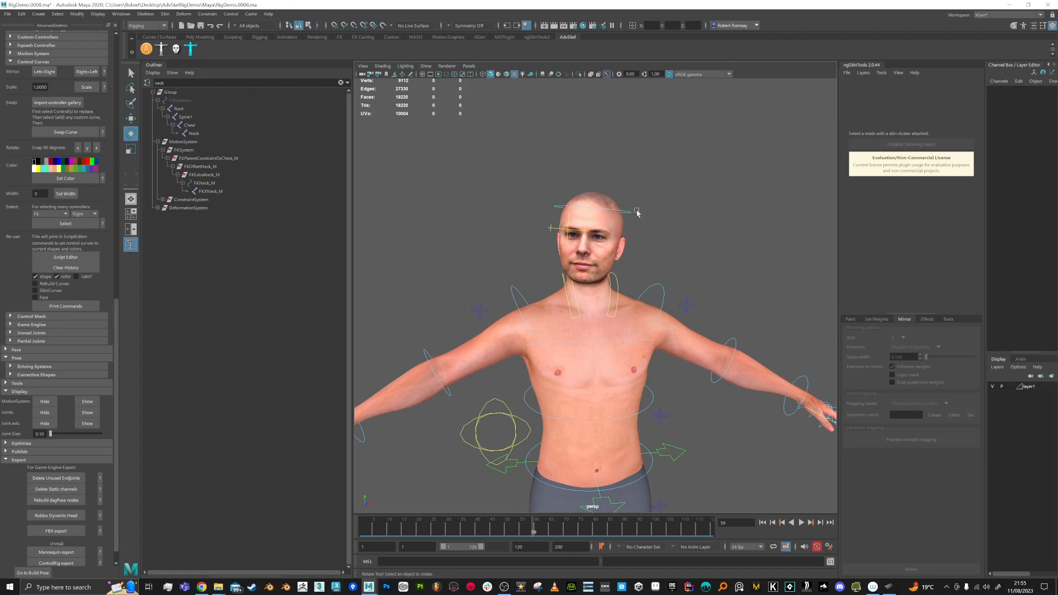
Step: Key the FKHead_M control at about -14.4°, then back to about 4.5° at frame 80
click(627, 219)
drag(632, 281, 668, 278)
key(ctrl+z)
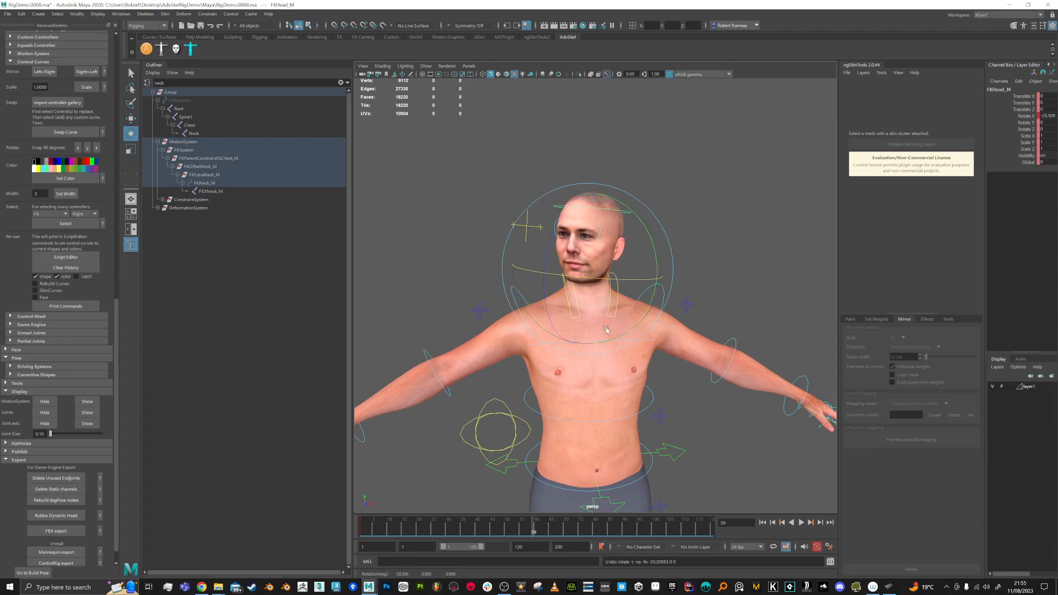
alt+drag(600, 243, 584, 232)
drag(636, 280, 609, 281)
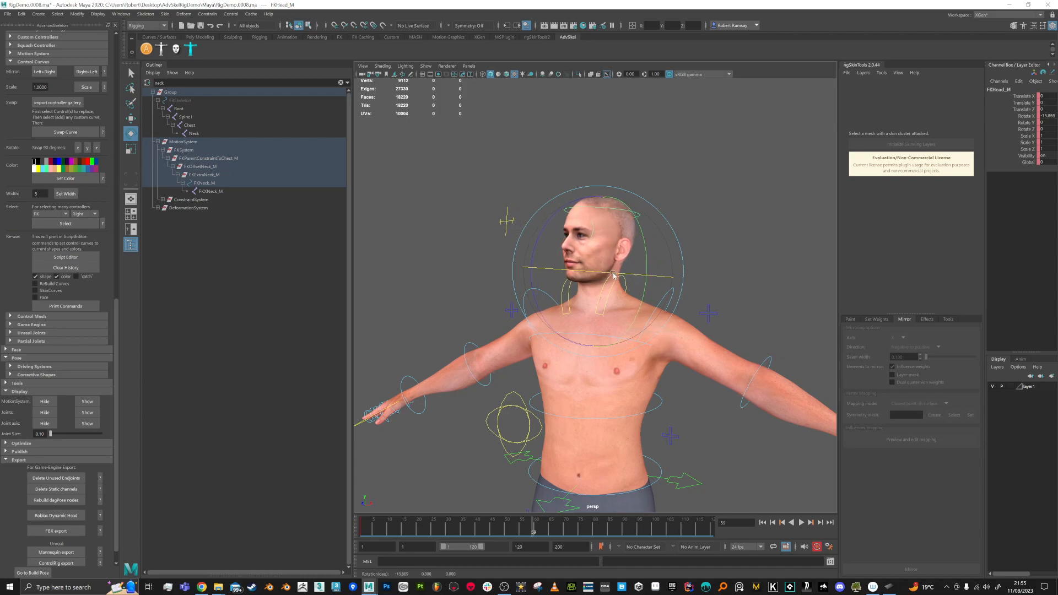
drag(538, 534, 595, 529)
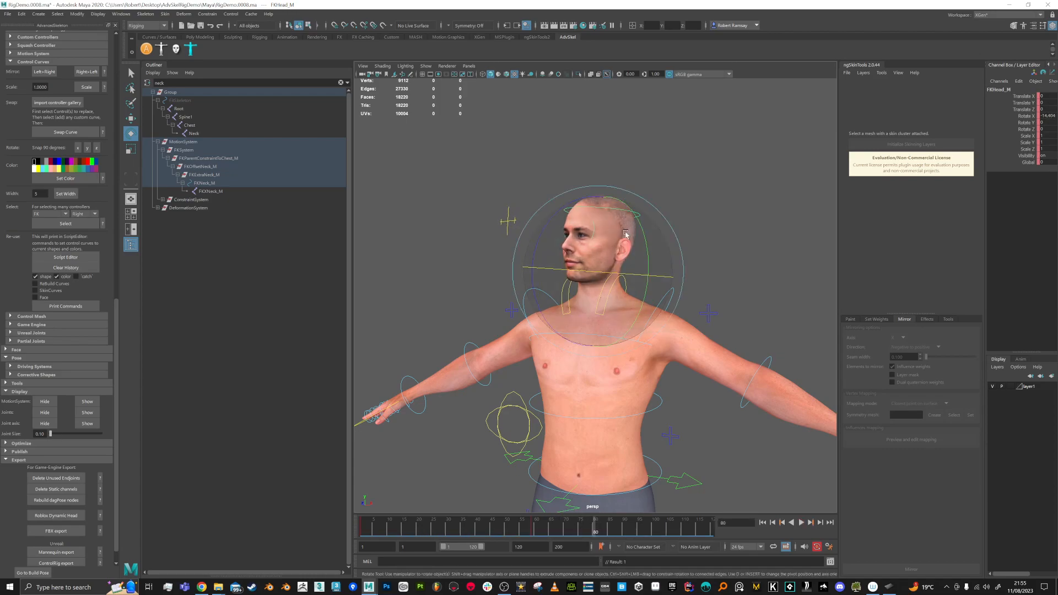
drag(626, 275, 716, 294)
Step: Play back the head and neck animation, then stop it
key(q)
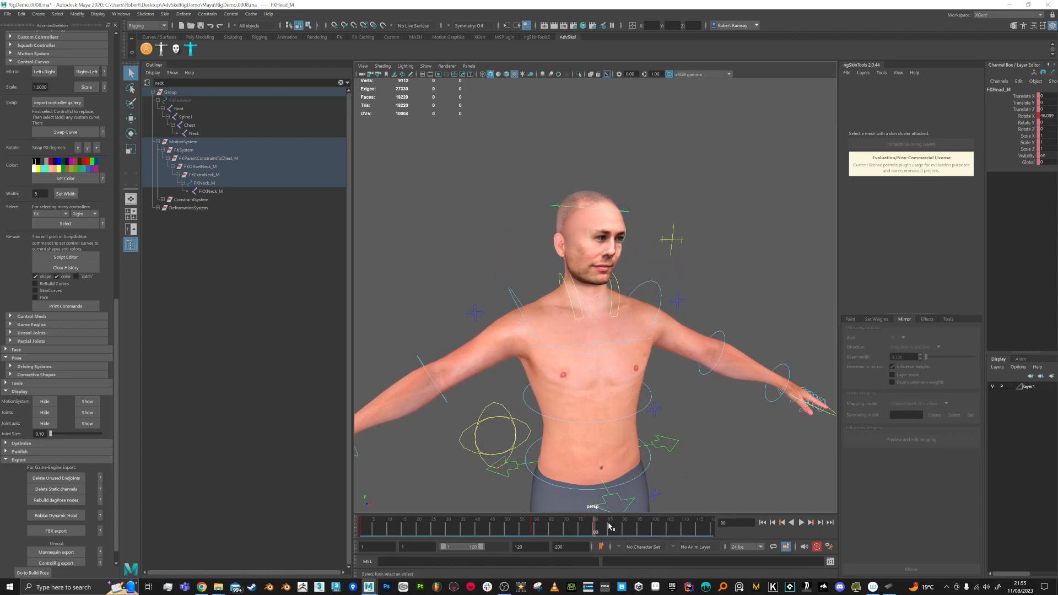
key(alt+v)
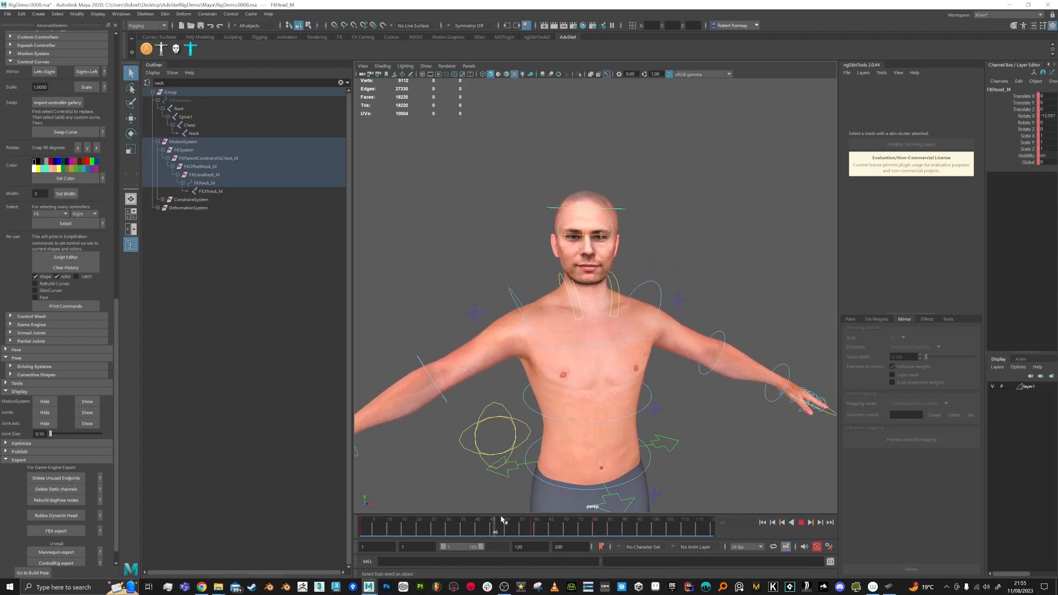
key(Escape)
Step: With the Male mesh selected, filter influences by 'neck', pick Neck_M and start painting
click(636, 335)
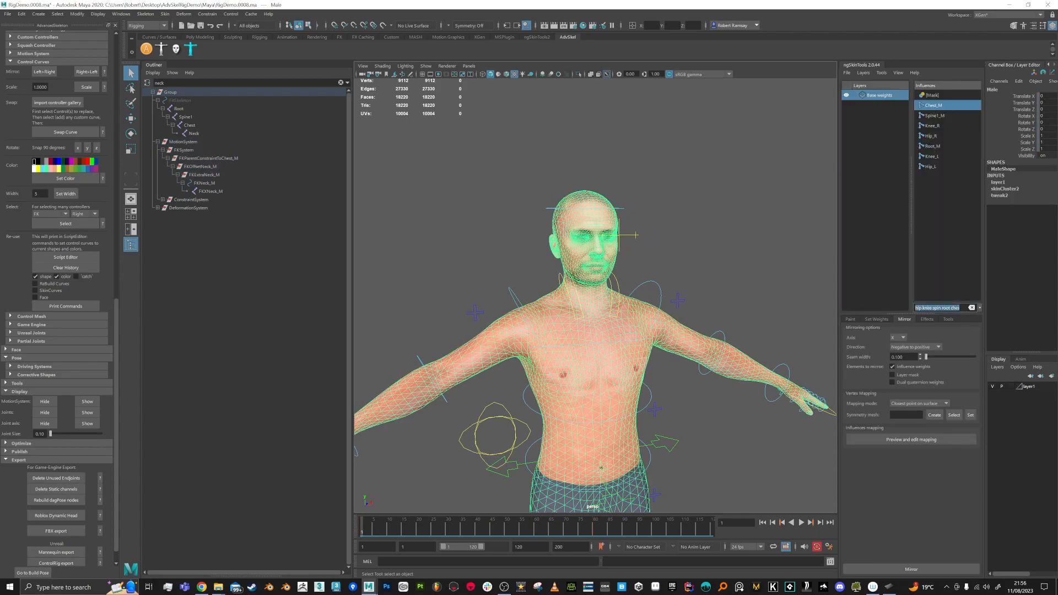
text(neck head)
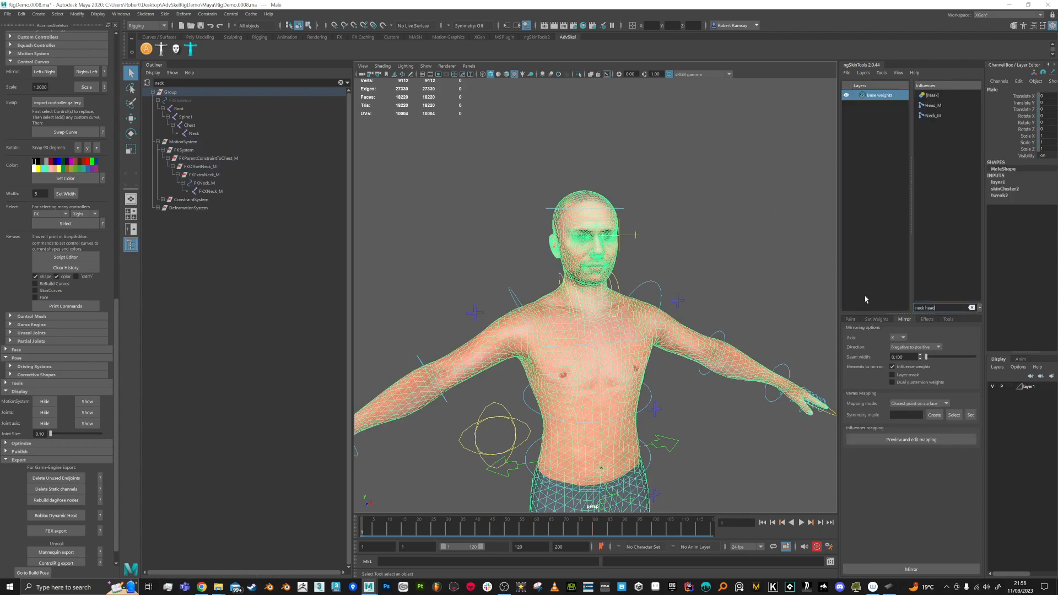
click(932, 115)
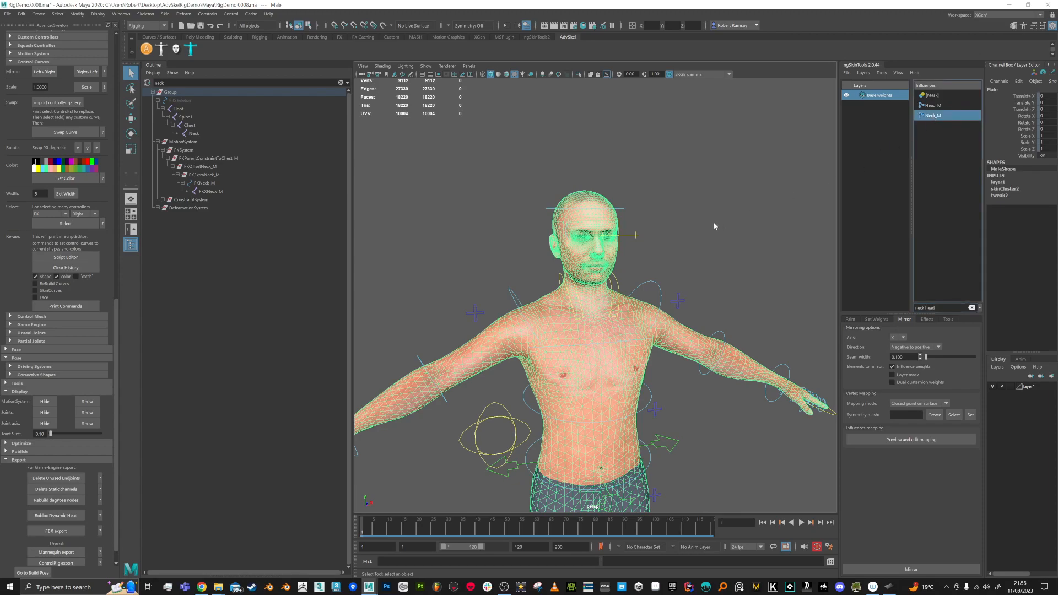
alt+right_drag(588, 215, 660, 287)
click(851, 320)
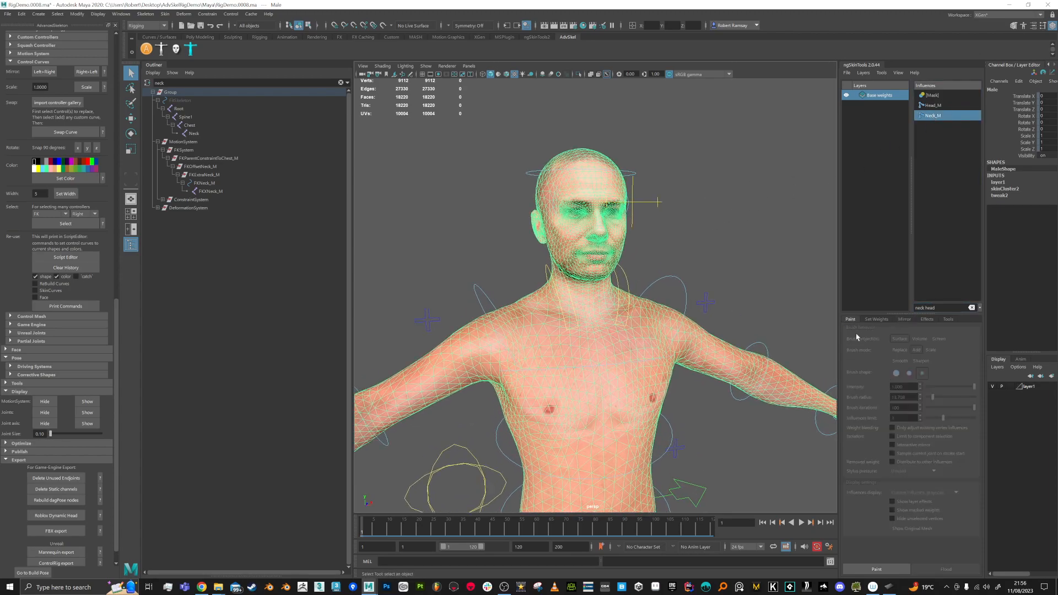
click(876, 569)
Step: Paint Neck_M weight around the front, sides and back of the neck
scroll(732, 314, up, 5)
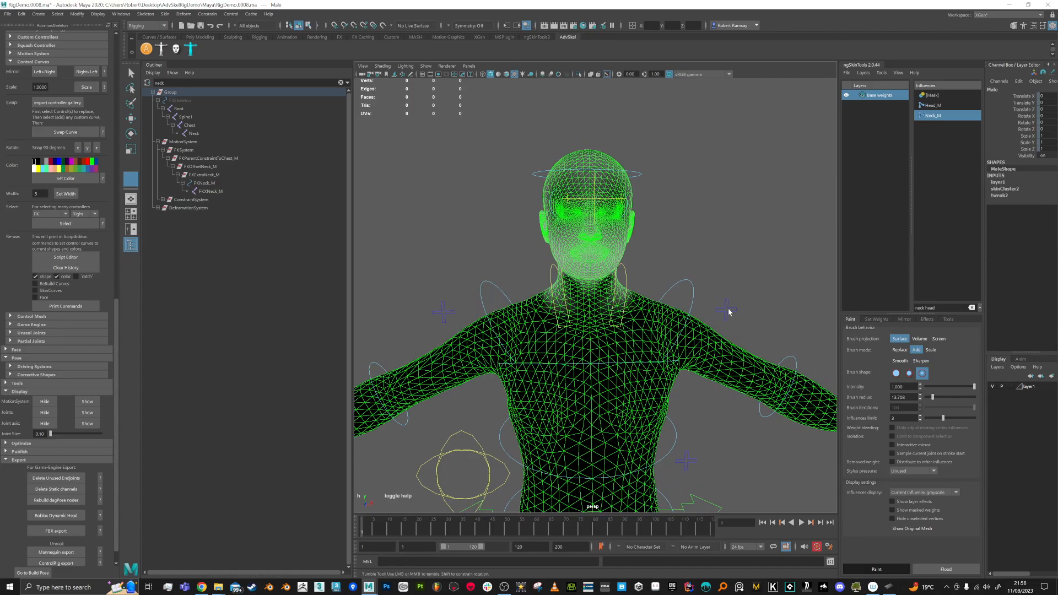
alt+drag(651, 312, 601, 248)
alt+middle_drag(600, 248, 637, 305)
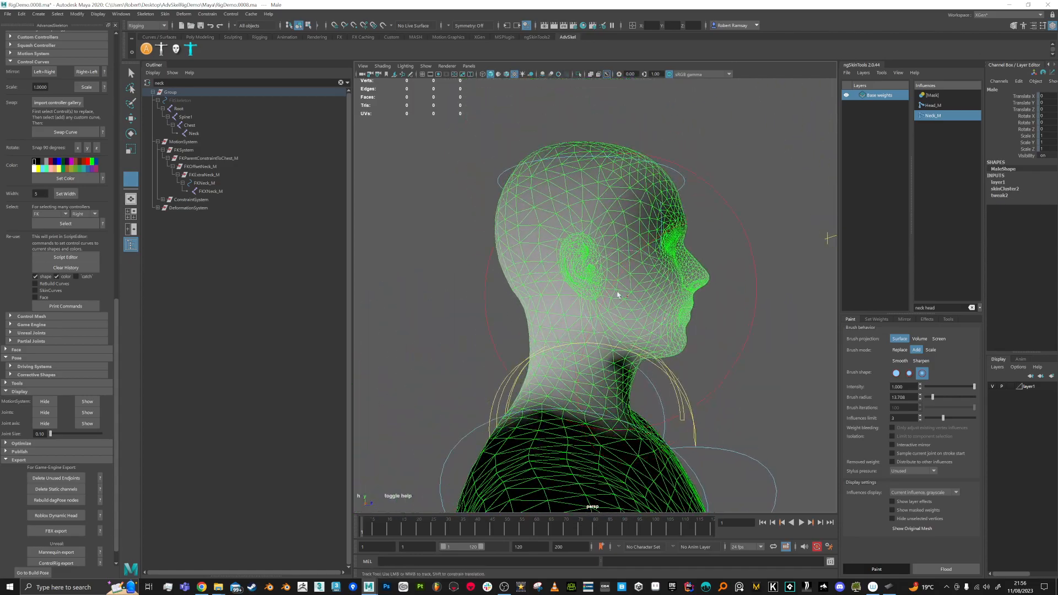
alt+drag(644, 272, 615, 296)
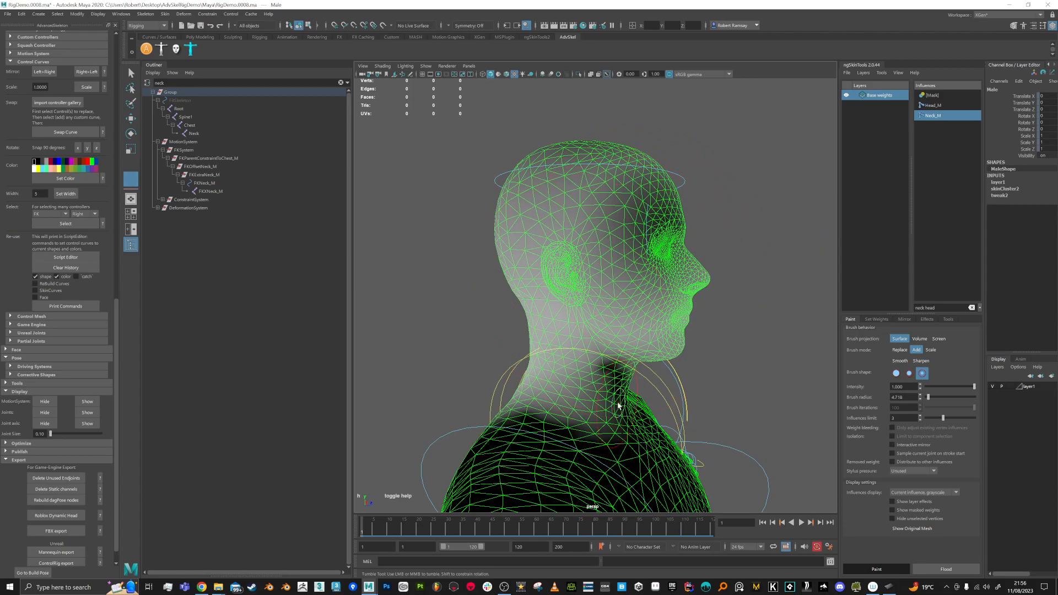
alt+drag(618, 406, 597, 401)
alt+middle_drag(597, 401, 611, 371)
mouse_move(611, 371)
mouse_down()
mouse_move(521, 337)
mouse_move(609, 367)
mouse_move(567, 347)
mouse_move(532, 355)
mouse_move(633, 371)
mouse_move(624, 365)
mouse_up()
drag(624, 366, 551, 358)
alt+drag(551, 358, 623, 361)
mouse_move(622, 360)
mouse_down()
mouse_move(601, 364)
mouse_move(631, 366)
mouse_up()
mouse_move(631, 366)
alt+mouse_down()
mouse_move(565, 355)
mouse_move(628, 361)
alt+mouse_up()
mouse_move(628, 360)
alt+mouse_down()
mouse_move(587, 352)
mouse_move(666, 409)
alt+mouse_up()
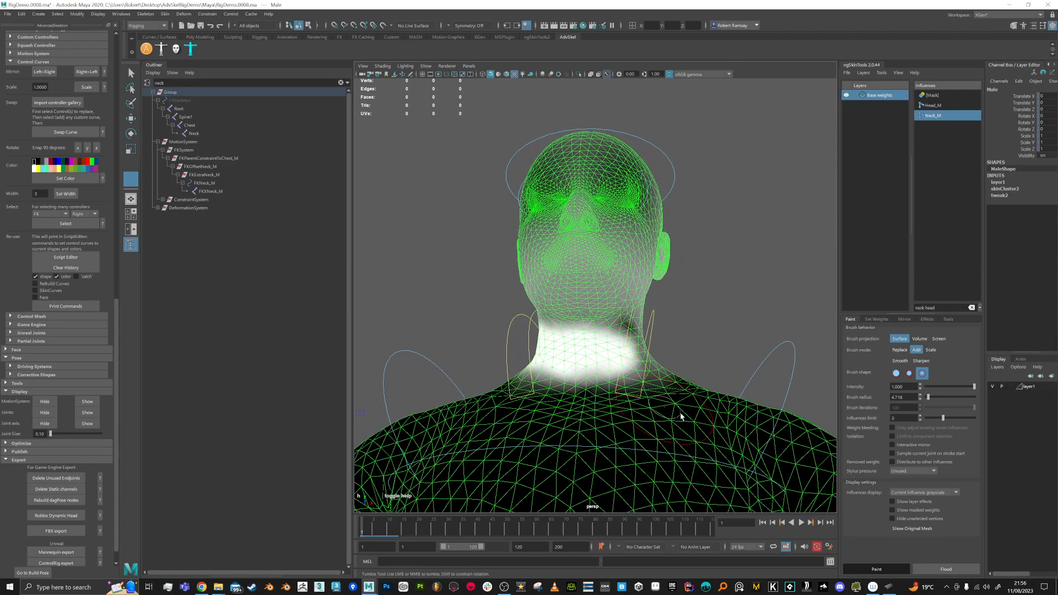
Step: Enlarge the brush radius to about 10 and remove Neck_M weight from the upper and back head
click(899, 319)
mouse_move(622, 347)
alt+mouse_down()
mouse_move(599, 324)
mouse_move(673, 324)
alt+mouse_up()
alt+middle_drag(672, 324, 678, 344)
alt+drag(678, 344, 673, 342)
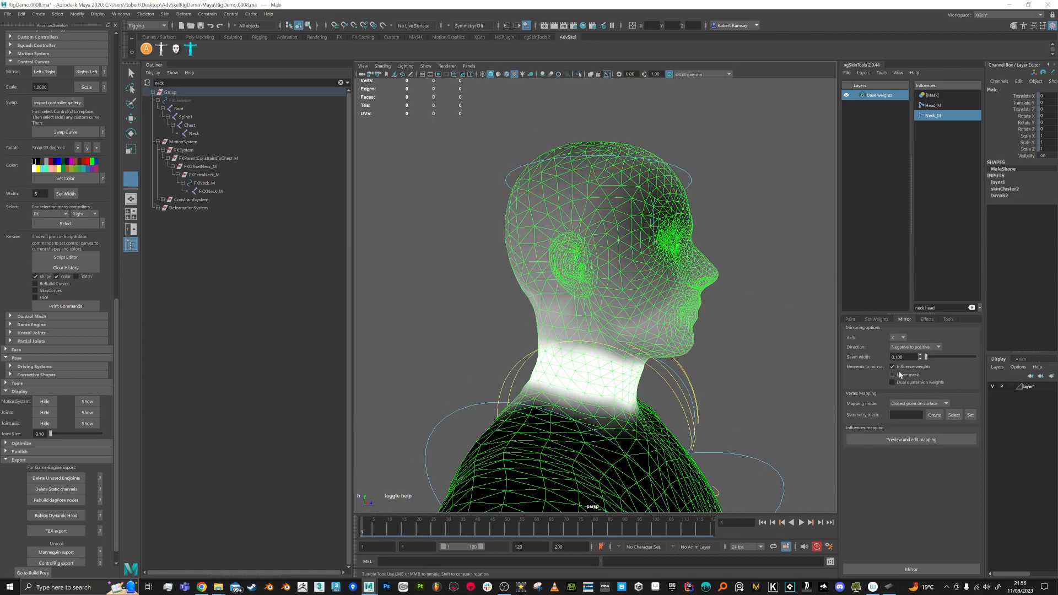
click(852, 320)
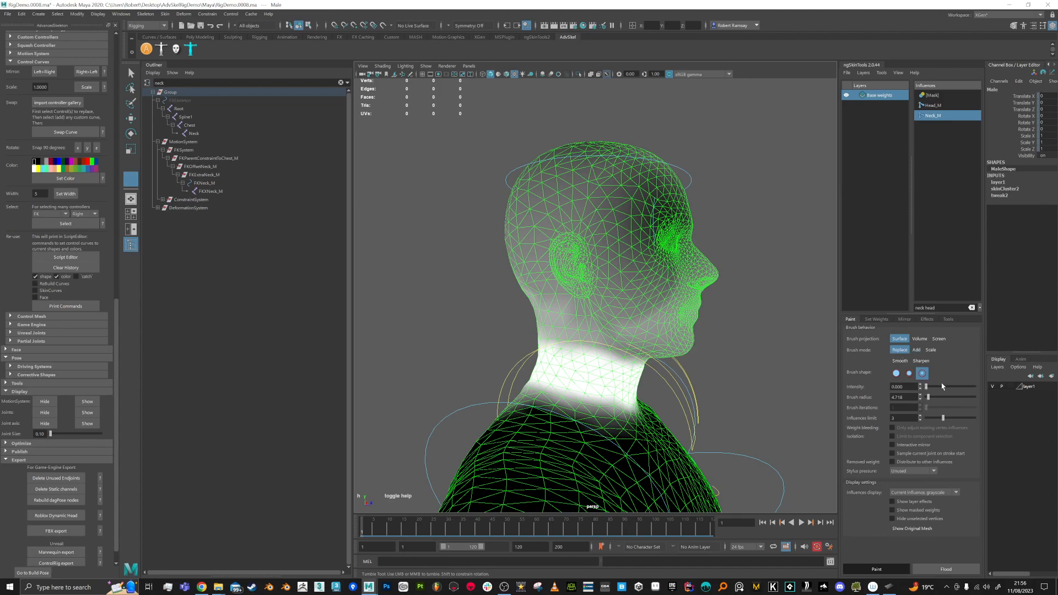
drag(626, 235, 628, 236)
mouse_move(631, 174)
mouse_down()
mouse_move(551, 179)
mouse_move(559, 212)
mouse_move(599, 246)
mouse_move(639, 255)
mouse_up()
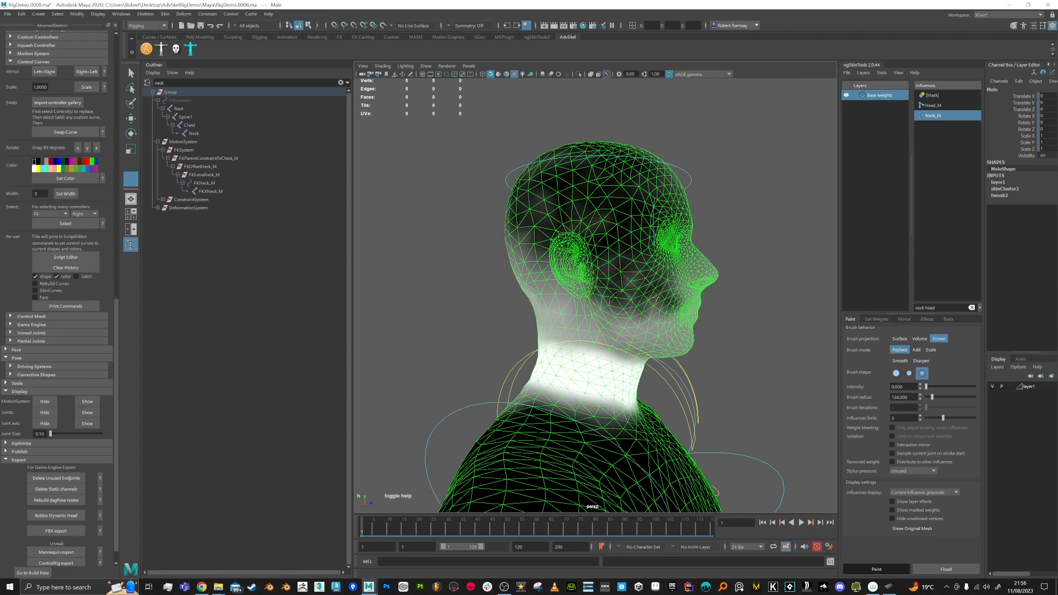
Step: Clear Neck_M weight behind the ear with volume projection, then from the face and jaw with surface projection
click(919, 338)
mouse_move(516, 246)
mouse_down()
mouse_move(546, 281)
mouse_move(600, 307)
mouse_move(658, 309)
mouse_up()
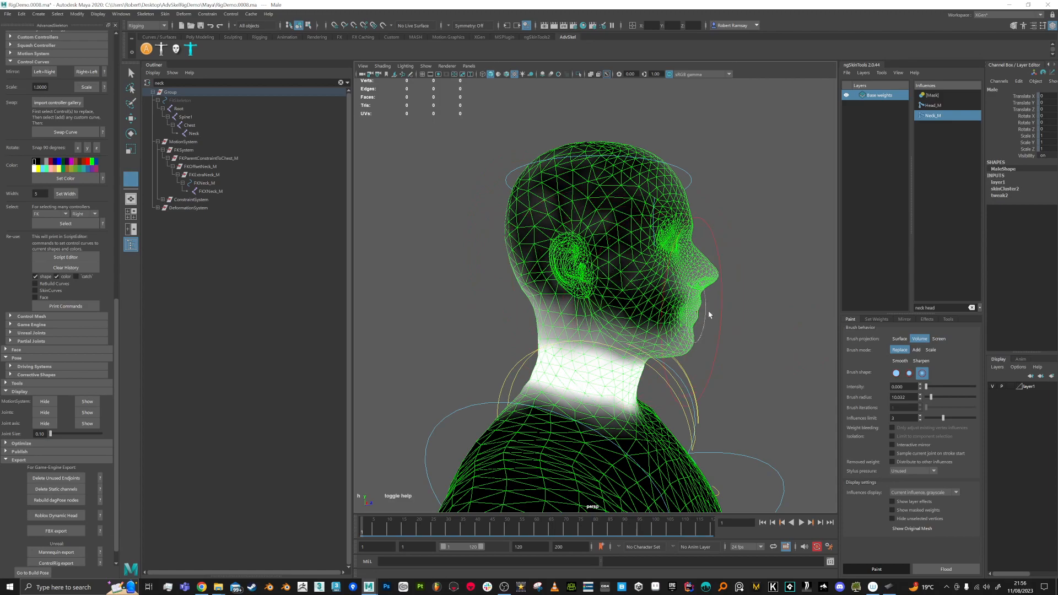
click(901, 339)
mouse_move(659, 227)
mouse_down()
mouse_move(689, 264)
mouse_move(678, 320)
mouse_move(634, 336)
mouse_move(530, 309)
mouse_move(562, 275)
mouse_move(550, 212)
mouse_move(611, 171)
mouse_move(677, 189)
mouse_move(602, 233)
mouse_move(551, 174)
mouse_up()
mouse_move(537, 220)
alt+mouse_down()
mouse_move(603, 233)
mouse_move(559, 303)
mouse_move(653, 310)
mouse_move(541, 263)
mouse_move(564, 182)
mouse_move(576, 254)
mouse_move(567, 250)
alt+mouse_up()
Step: Lasso-select all the head vertices above the neck in vertex mode
right_click(568, 249)
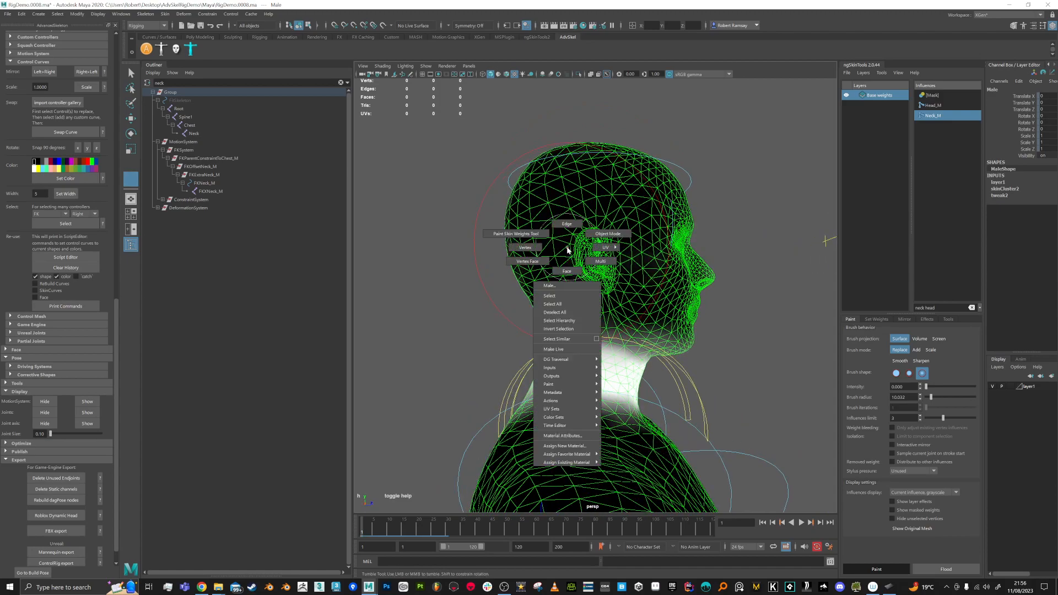
right_drag(562, 251, 533, 255)
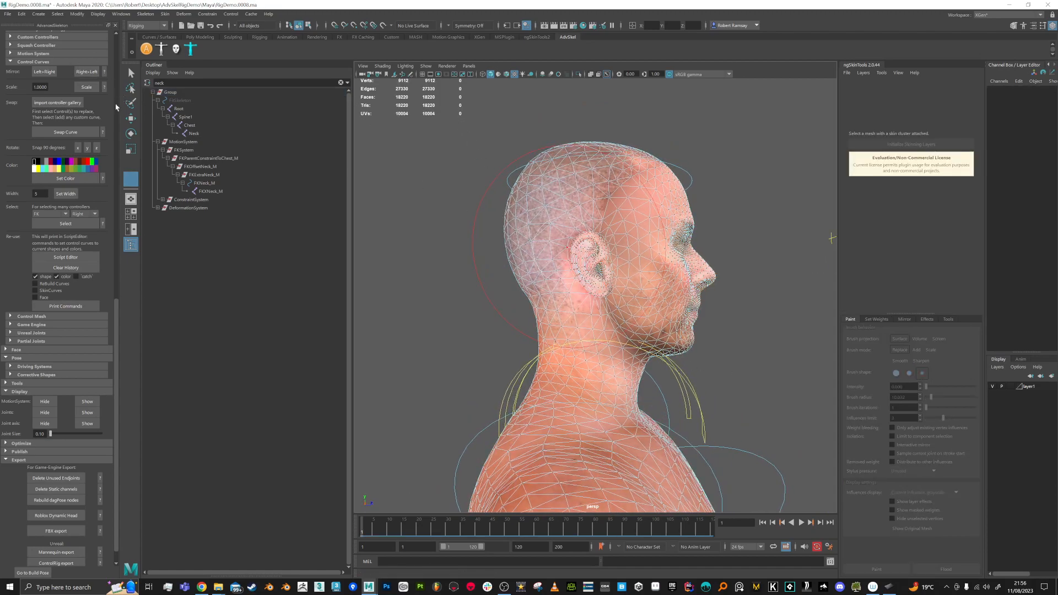
click(130, 103)
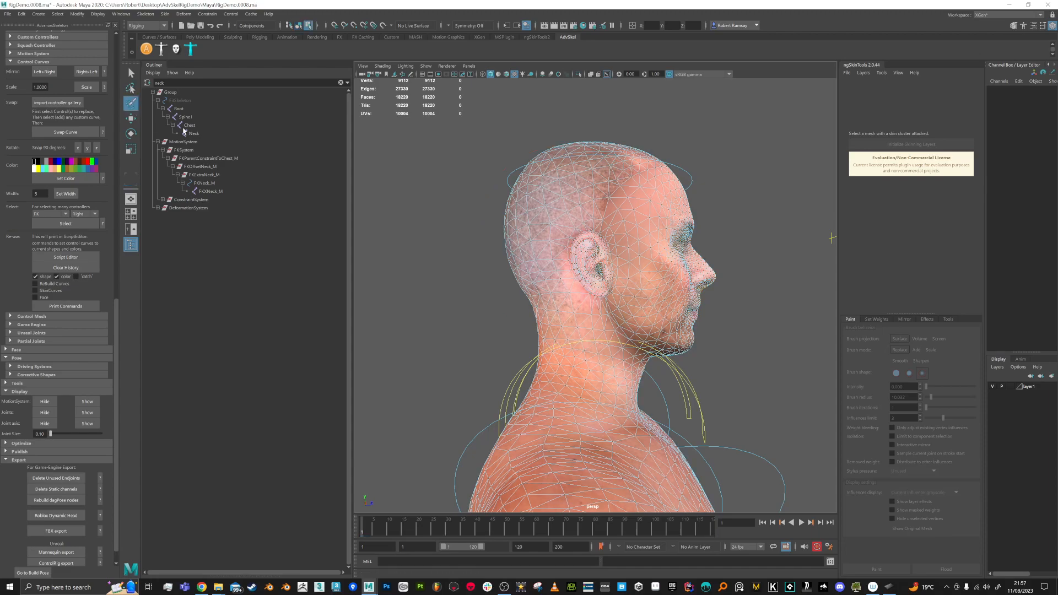
click(131, 88)
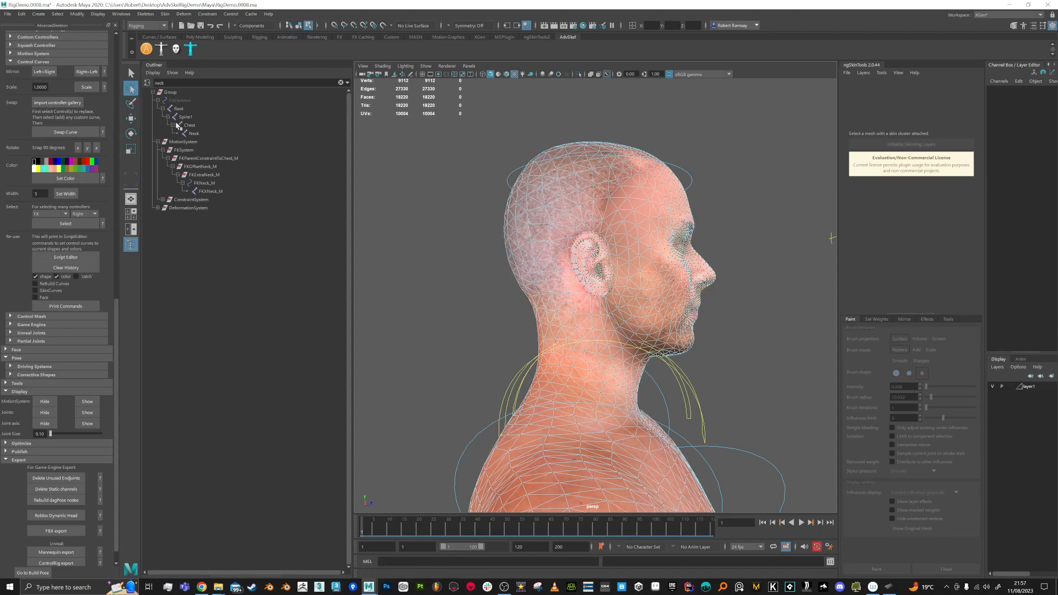
drag(483, 192, 736, 174)
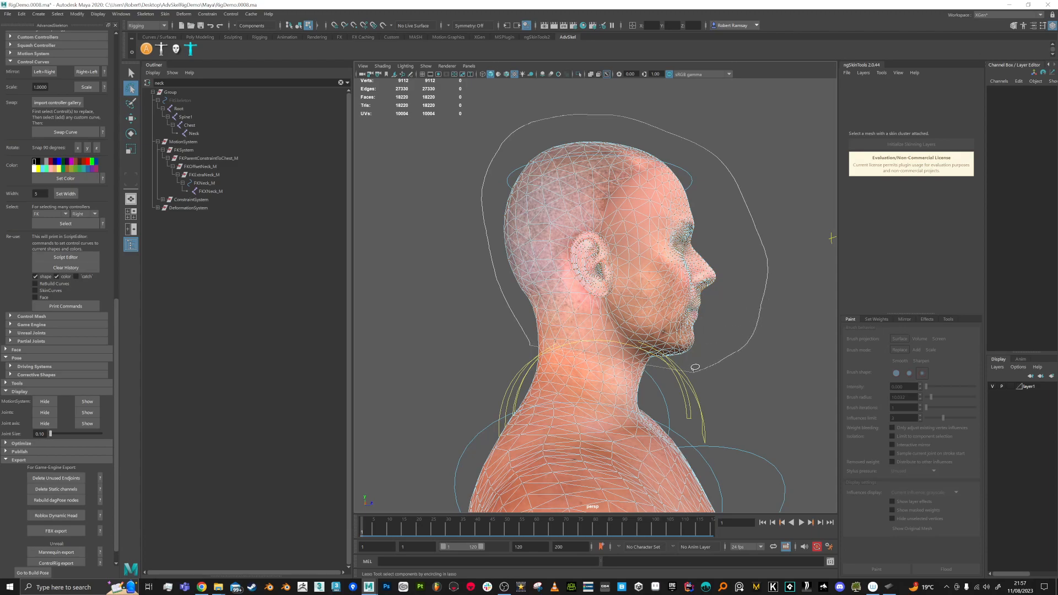
drag(543, 341, 532, 341)
mouse_move(655, 329)
alt+mouse_down()
mouse_move(620, 324)
mouse_move(656, 299)
alt+mouse_up()
Step: Flood the selected head vertices with zero neck weight, then undo it to keep the smooth gradient
click(876, 569)
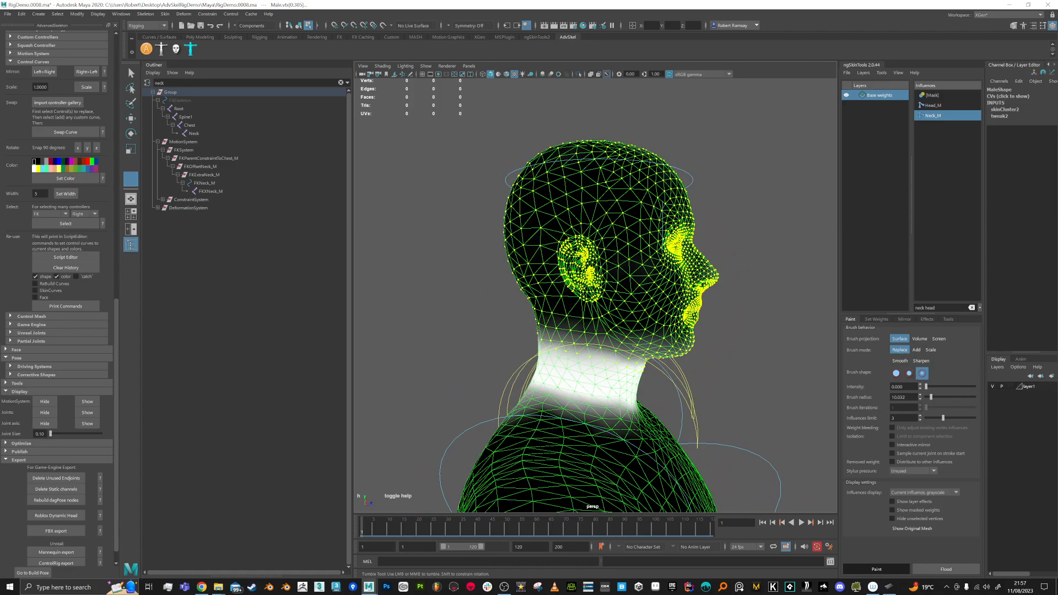
click(952, 572)
alt+drag(678, 316, 591, 344)
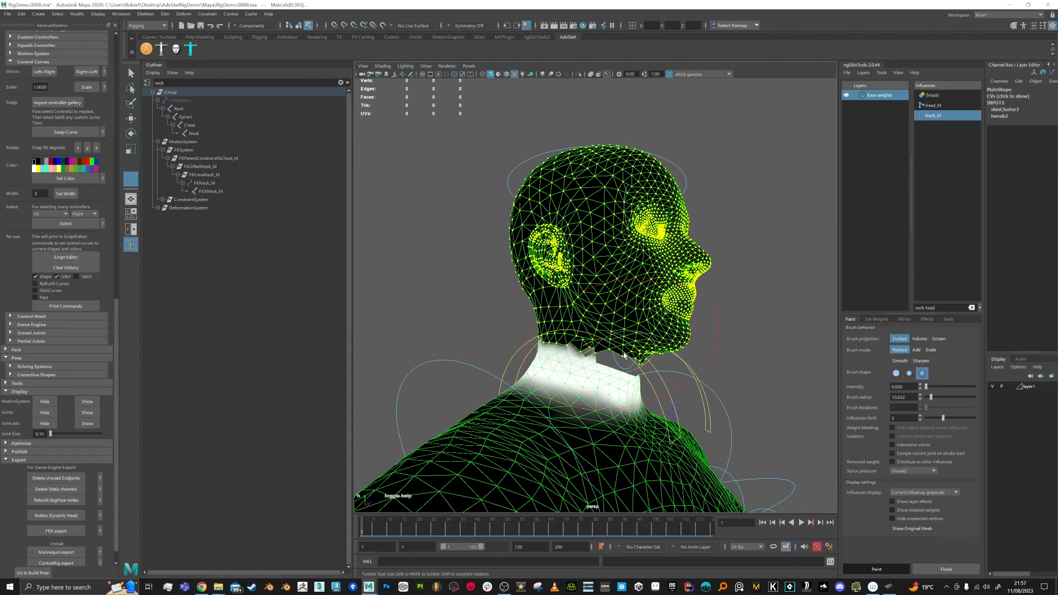
key(ctrl+z)
mouse_move(709, 358)
alt+mouse_down()
mouse_move(690, 361)
mouse_move(708, 355)
alt+mouse_up()
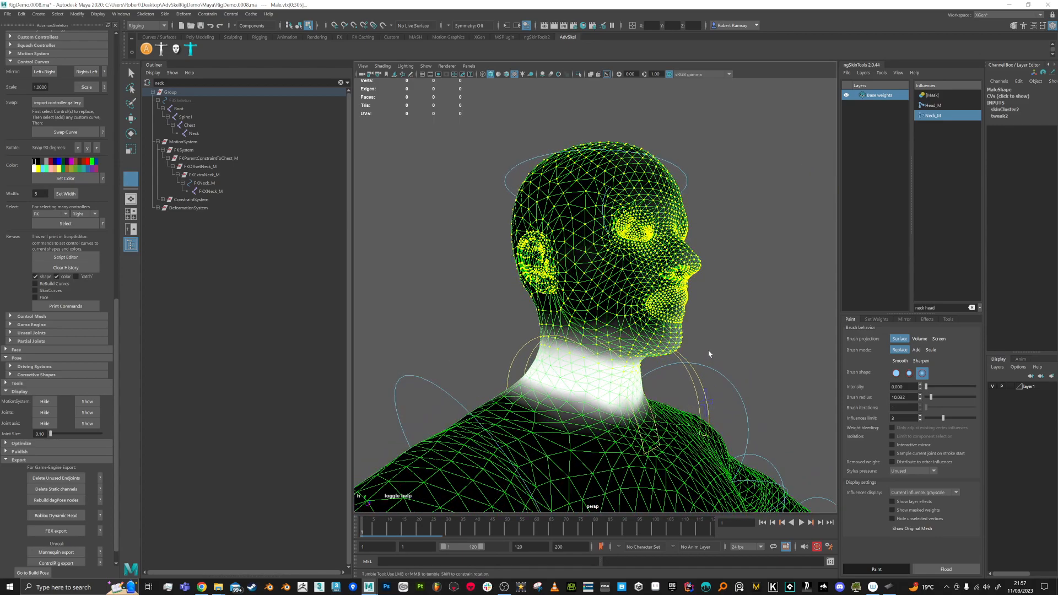
Step: Leave weight painting with Q and switch the Male mesh back to Object Mode
key(q)
alt+drag(642, 374, 595, 342)
right_drag(607, 296, 653, 277)
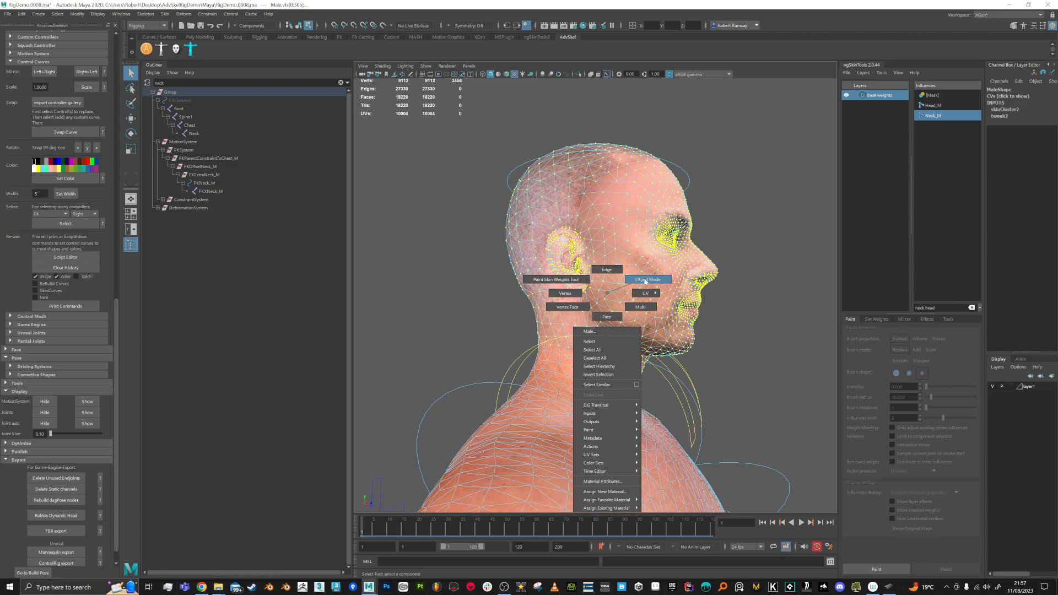
right_drag(579, 295, 568, 294)
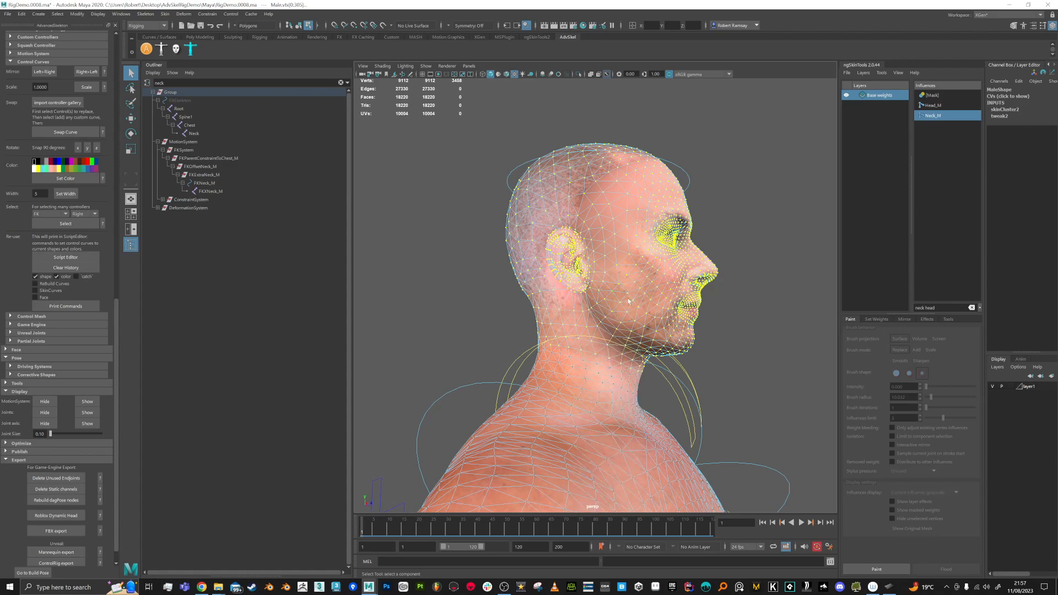
click(738, 293)
alt+drag(655, 290, 633, 292)
right_drag(635, 286, 746, 297)
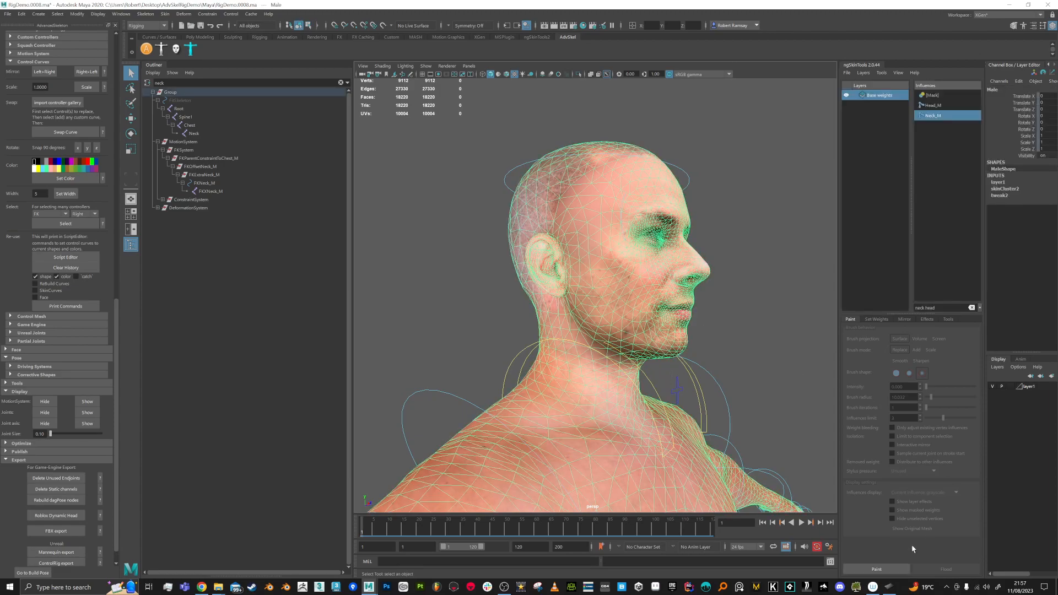
Step: Re-enter weight painting and mirror the head and neck weights across the body
click(876, 568)
alt+drag(666, 357, 581, 307)
mouse_move(557, 174)
alt+mouse_down()
mouse_move(638, 207)
mouse_move(551, 286)
mouse_move(654, 267)
alt+mouse_up()
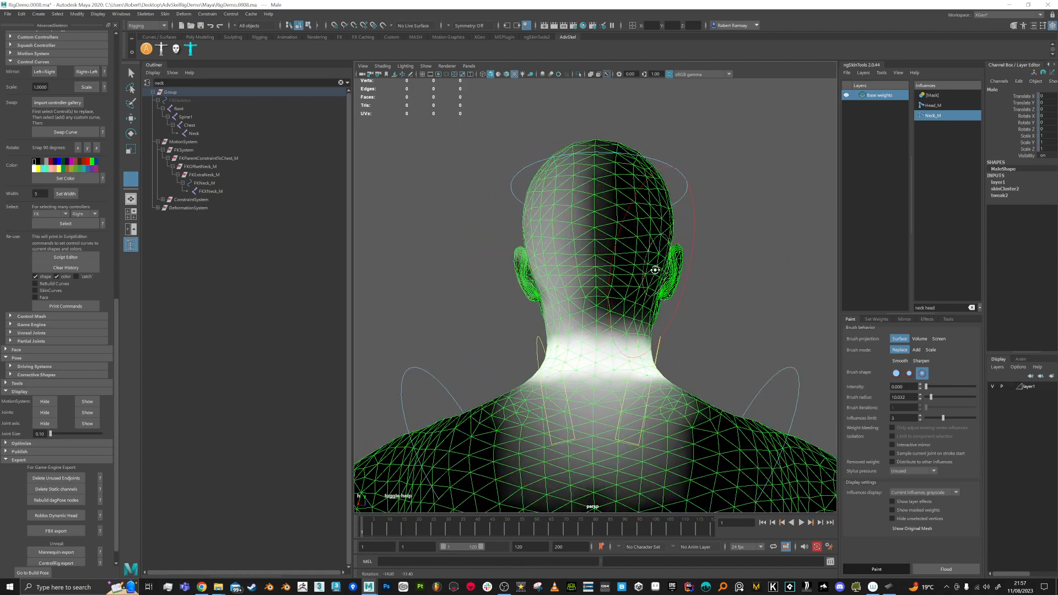
click(904, 319)
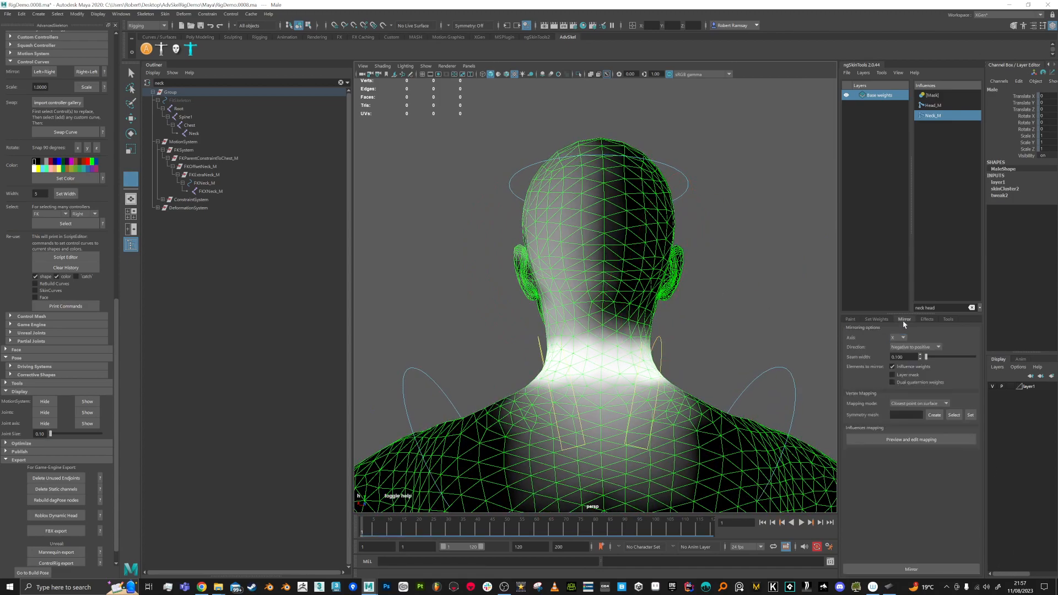
click(908, 571)
Step: Inspect the mirrored weights and scrub frames 31 to 65 to test neck deformation
alt+drag(632, 234, 620, 232)
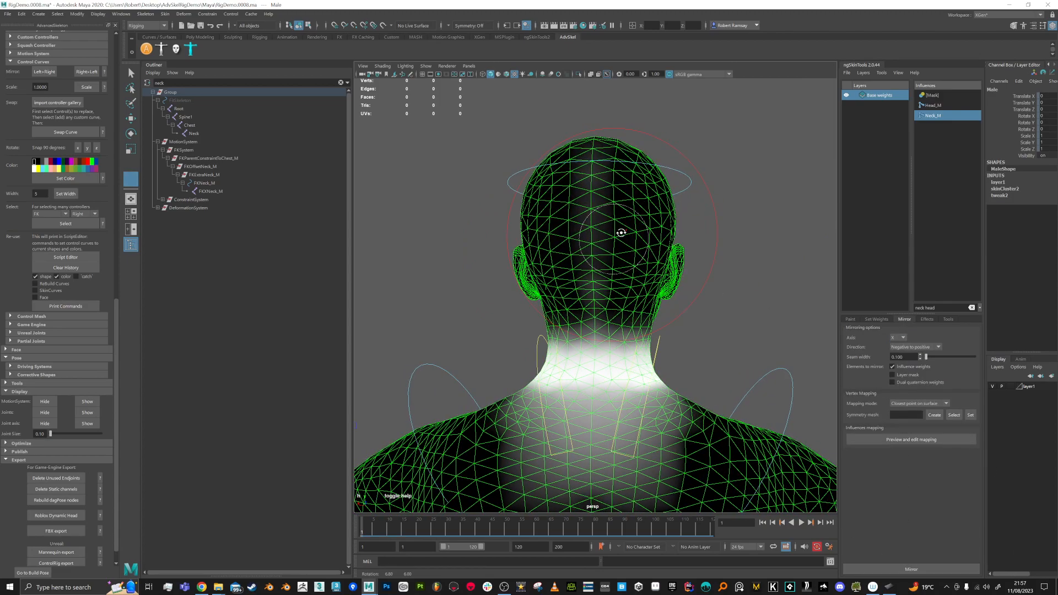
alt+middle_drag(606, 296, 603, 304)
alt+drag(603, 287, 558, 265)
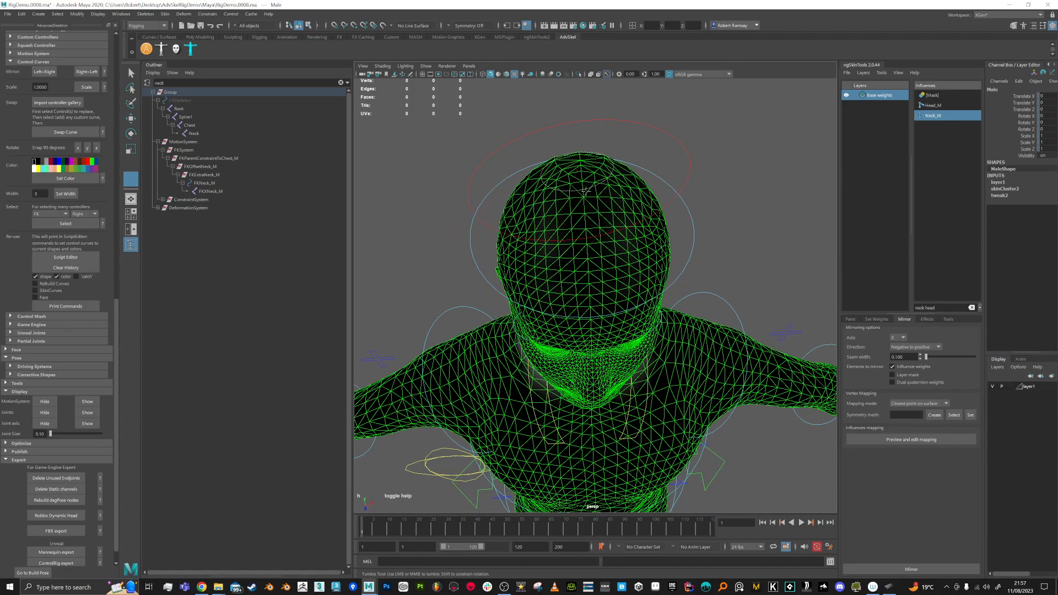
alt+drag(605, 347, 594, 270)
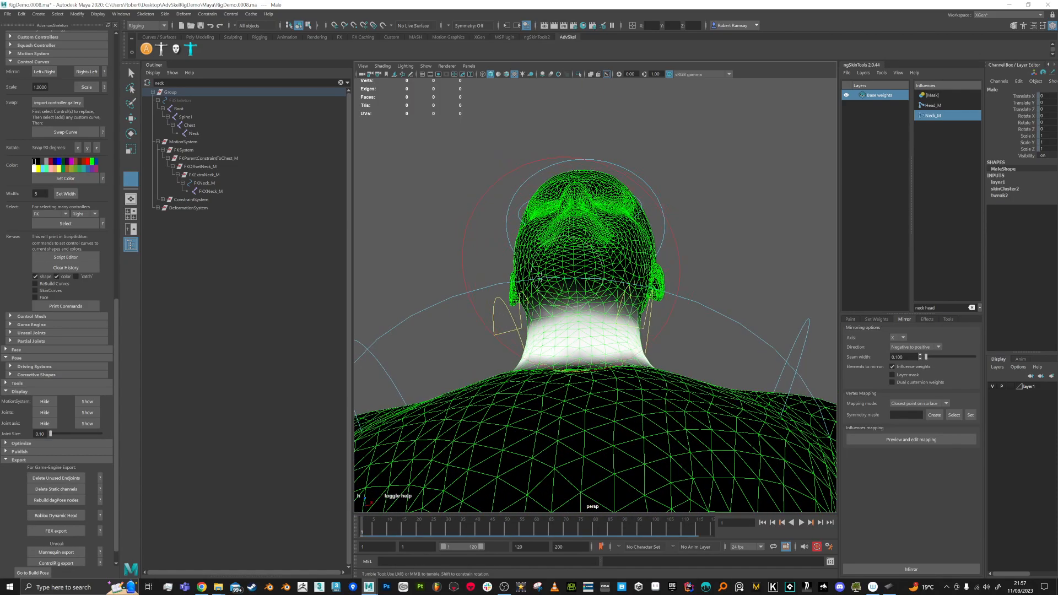
alt+drag(541, 353, 654, 340)
alt+middle_drag(667, 347, 671, 351)
drag(406, 537, 450, 534)
alt+drag(613, 383, 586, 416)
mouse_move(452, 531)
mouse_down()
mouse_move(614, 529)
mouse_move(386, 529)
mouse_move(503, 516)
mouse_move(458, 524)
mouse_up()
alt+drag(591, 366, 523, 345)
drag(457, 530, 448, 530)
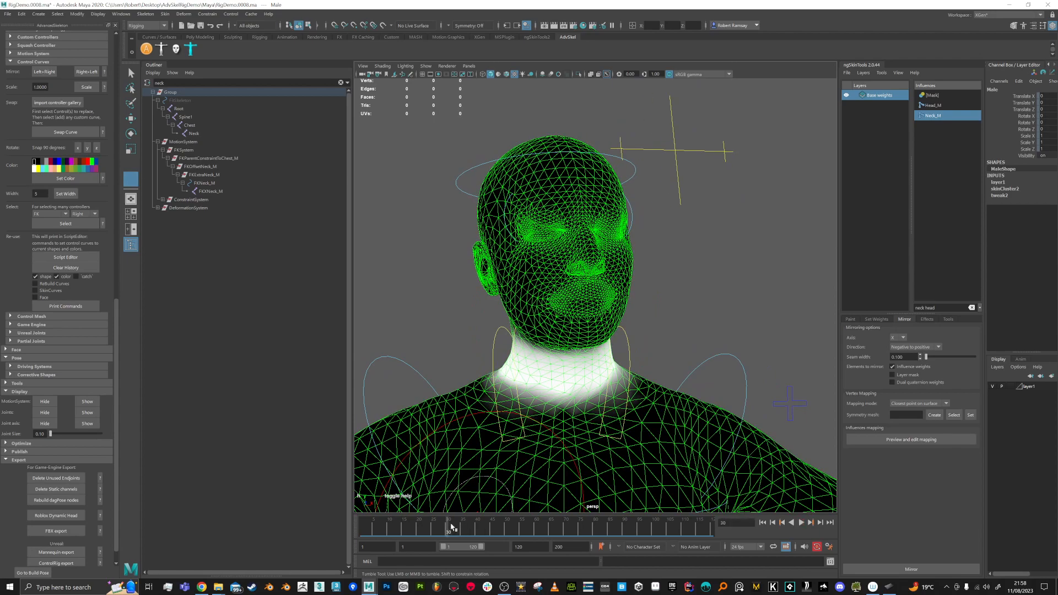
Step: Switch the brush to Smooth and flood the neck weights four times
click(850, 320)
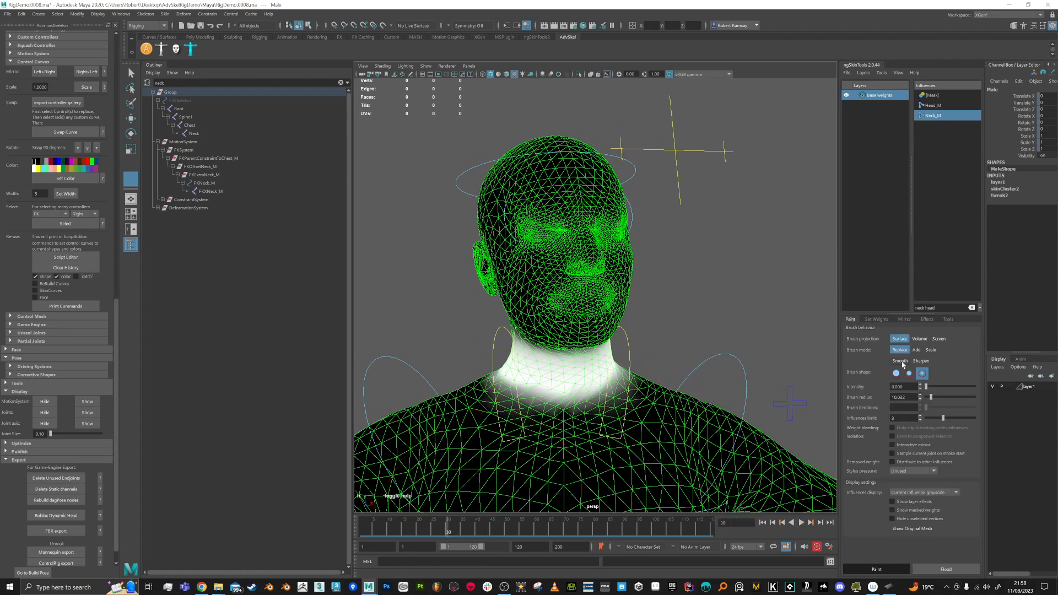
click(899, 361)
click(945, 569)
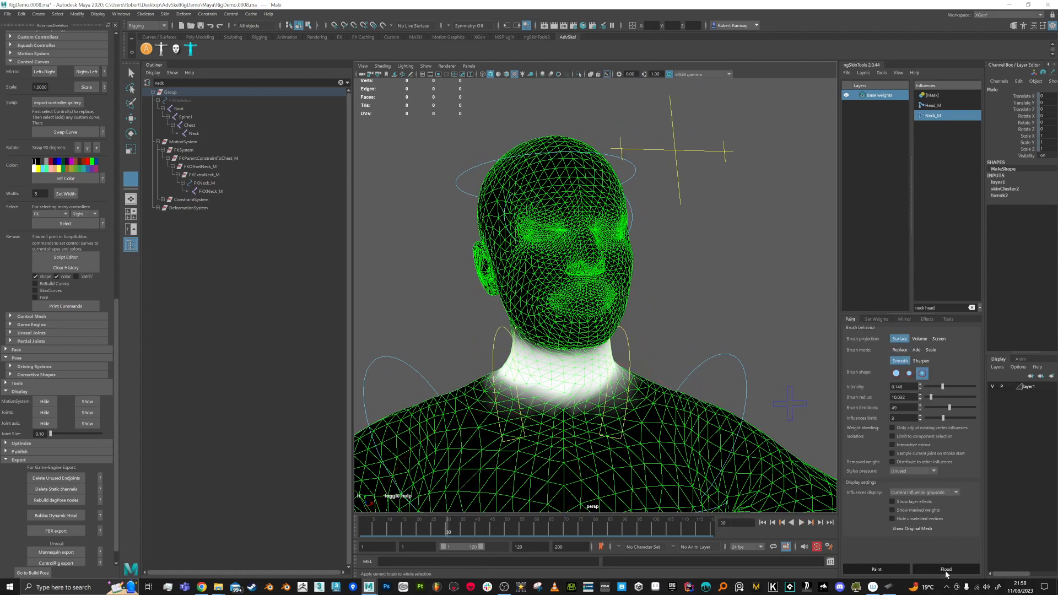
click(945, 569)
click(945, 569)
click(946, 569)
drag(446, 532, 408, 533)
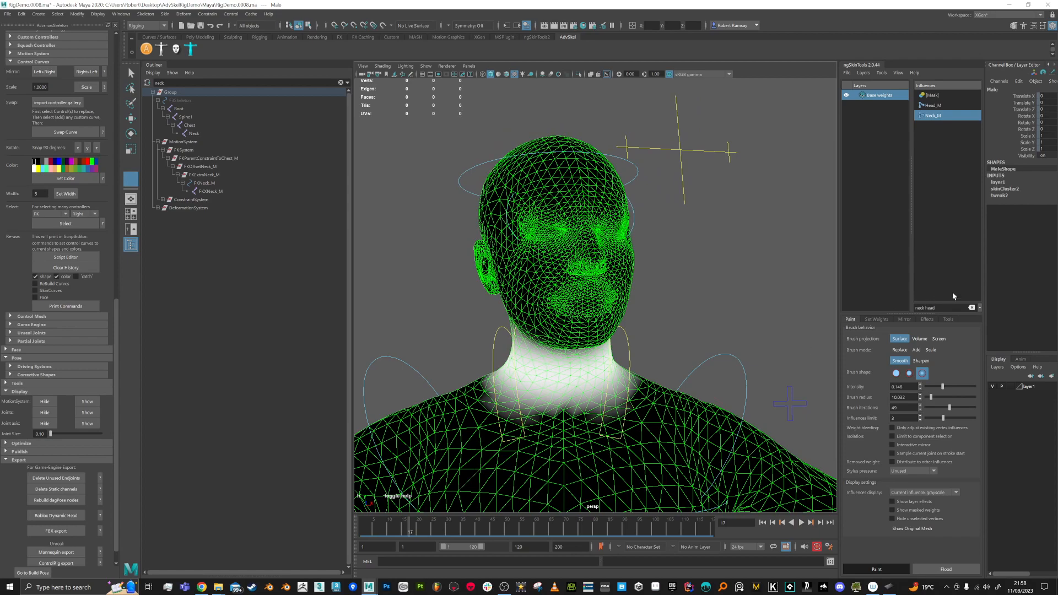
Step: Filter influences by 'chest', select Chest_M and flood-smooth its weights
text(chest)
click(934, 127)
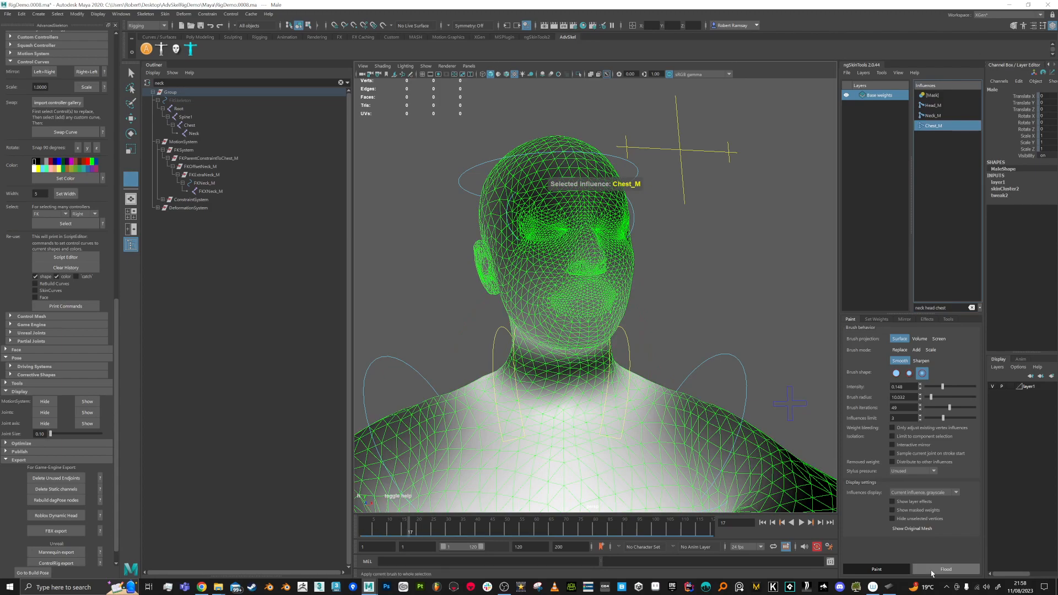
alt+right_drag(603, 433, 602, 331)
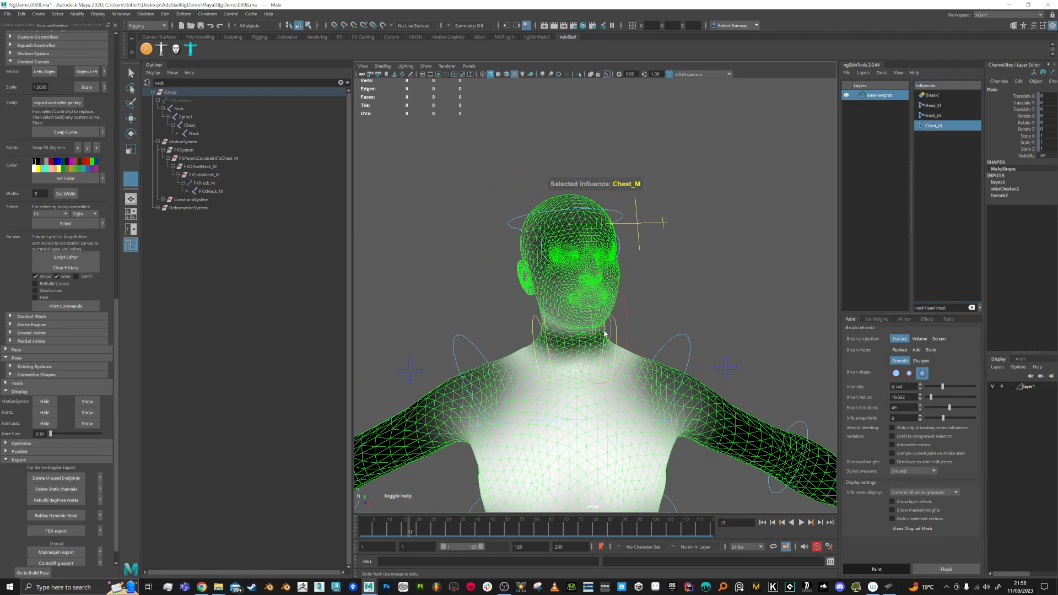
click(945, 568)
scroll(634, 410, down, 4)
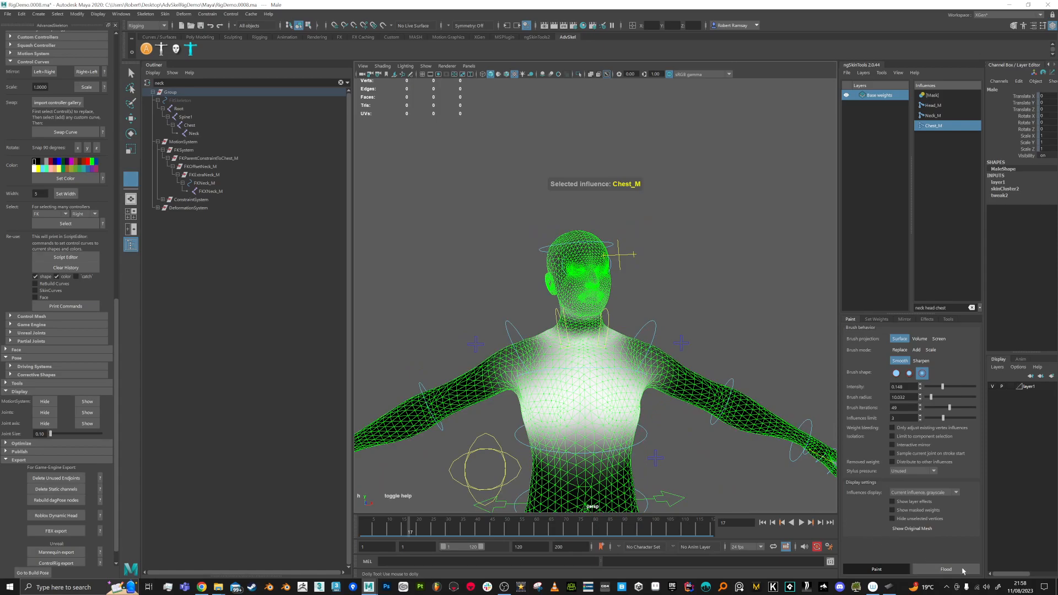
scroll(653, 454, up, 3)
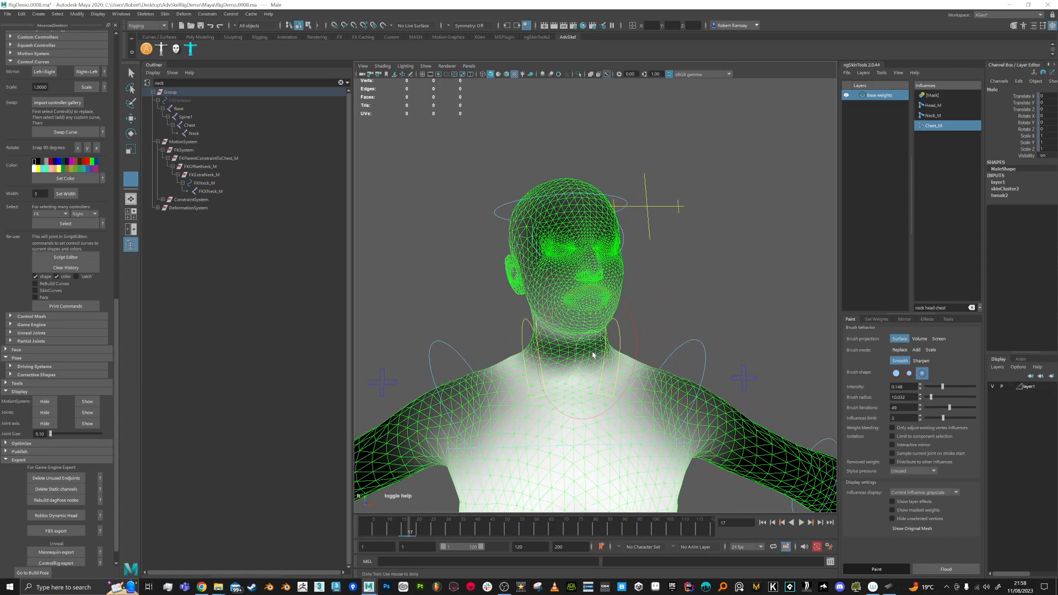
Step: Brush-smooth the neck weights from the front and from behind
alt+right_drag(591, 356, 607, 404)
alt+middle_drag(607, 405, 627, 379)
alt+drag(615, 352, 521, 337)
alt+drag(606, 342, 631, 325)
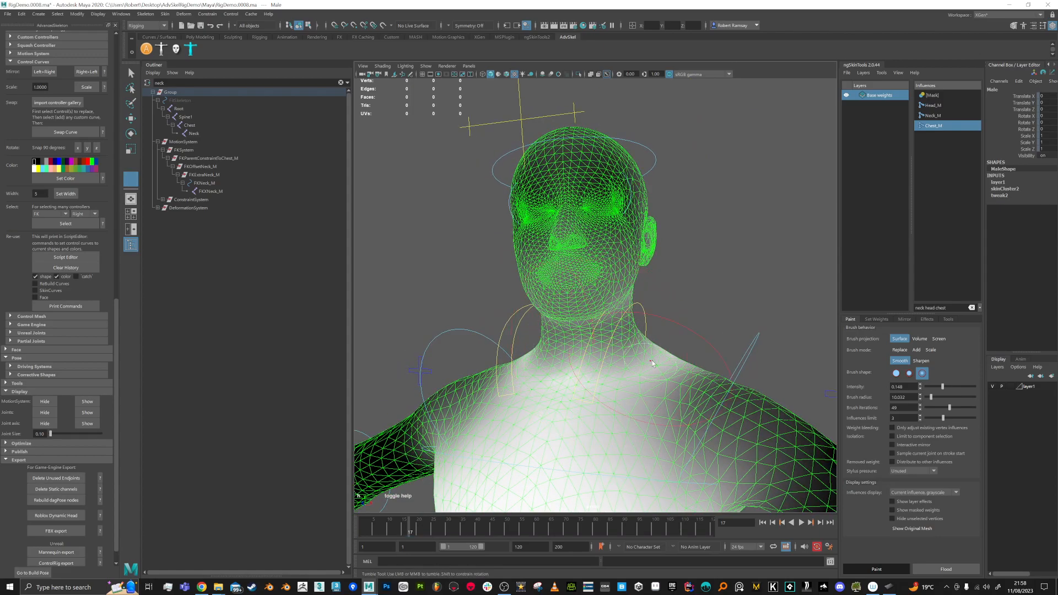
alt+drag(651, 364, 588, 362)
mouse_move(653, 354)
alt+mouse_down()
mouse_move(603, 352)
mouse_move(590, 333)
mouse_move(634, 334)
mouse_move(635, 353)
mouse_move(526, 318)
alt+mouse_up()
alt+drag(578, 342, 528, 318)
alt+drag(647, 327, 650, 348)
Step: Select Head_M and set the brush to Add mode
click(933, 105)
mouse_move(696, 263)
alt+mouse_down()
mouse_move(639, 283)
mouse_move(584, 262)
mouse_move(568, 279)
mouse_move(604, 311)
mouse_move(573, 268)
alt+mouse_up()
click(919, 351)
Step: At frame 1, add Head_M weight on the cheek and jaw, then test the head turn
alt+drag(560, 205, 585, 212)
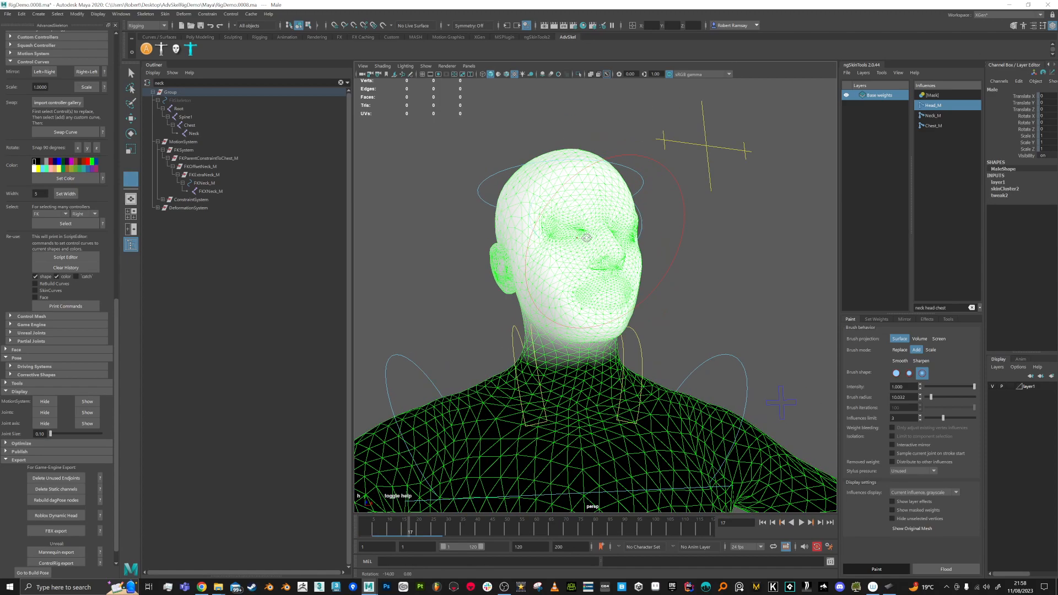
drag(428, 533, 358, 534)
mouse_move(553, 312)
alt+mouse_down()
mouse_move(600, 332)
mouse_move(563, 332)
mouse_move(564, 311)
mouse_move(546, 308)
mouse_move(617, 301)
mouse_move(606, 318)
mouse_move(567, 306)
mouse_move(578, 326)
mouse_move(540, 311)
mouse_move(609, 265)
mouse_move(581, 211)
mouse_move(603, 237)
mouse_move(622, 339)
mouse_move(603, 329)
alt+mouse_up()
mouse_move(586, 257)
alt+mouse_down()
mouse_move(555, 300)
mouse_move(584, 292)
alt+mouse_up()
click(903, 319)
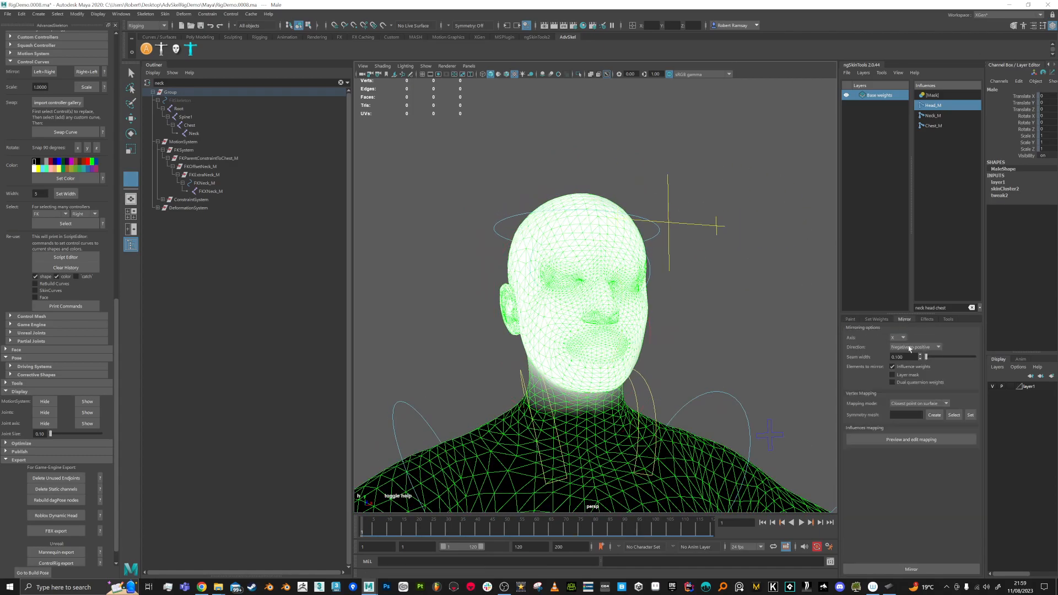
mouse_move(725, 367)
alt+mouse_down()
mouse_move(679, 366)
mouse_move(723, 366)
alt+mouse_up()
mouse_move(374, 532)
mouse_down()
mouse_move(590, 532)
mouse_move(413, 532)
mouse_move(515, 531)
mouse_up()
alt+drag(623, 423, 619, 334)
drag(501, 529, 428, 532)
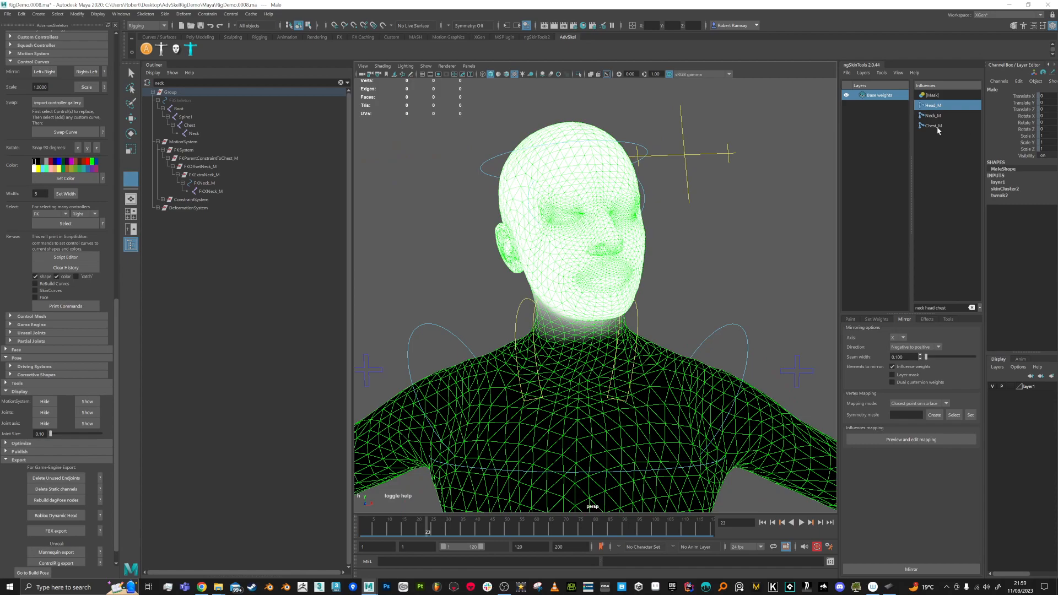
Step: Select Chest_M and paint its weight onto the neck base and upper chest
click(937, 128)
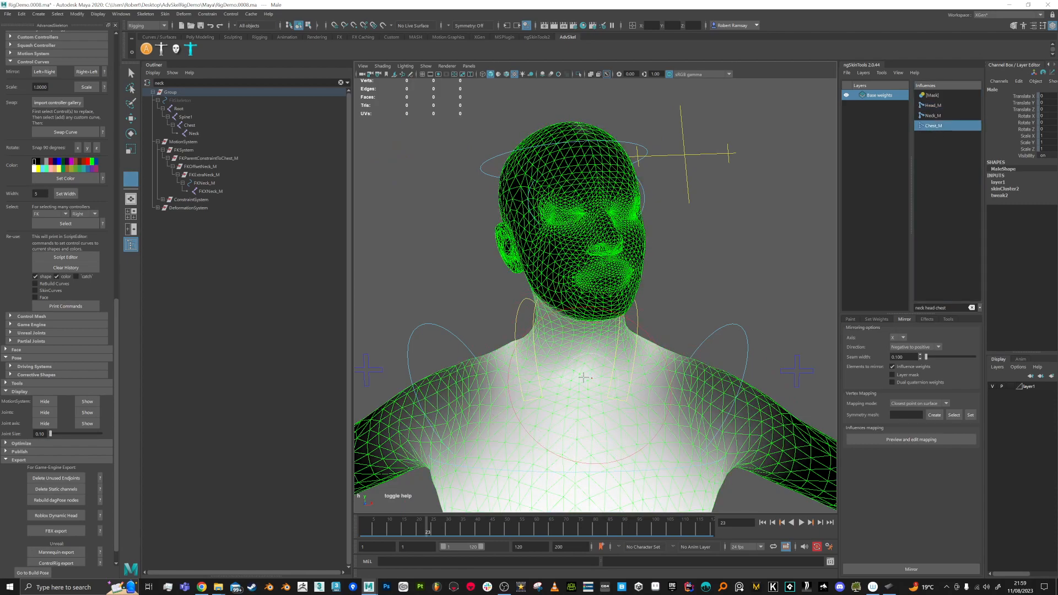
click(857, 320)
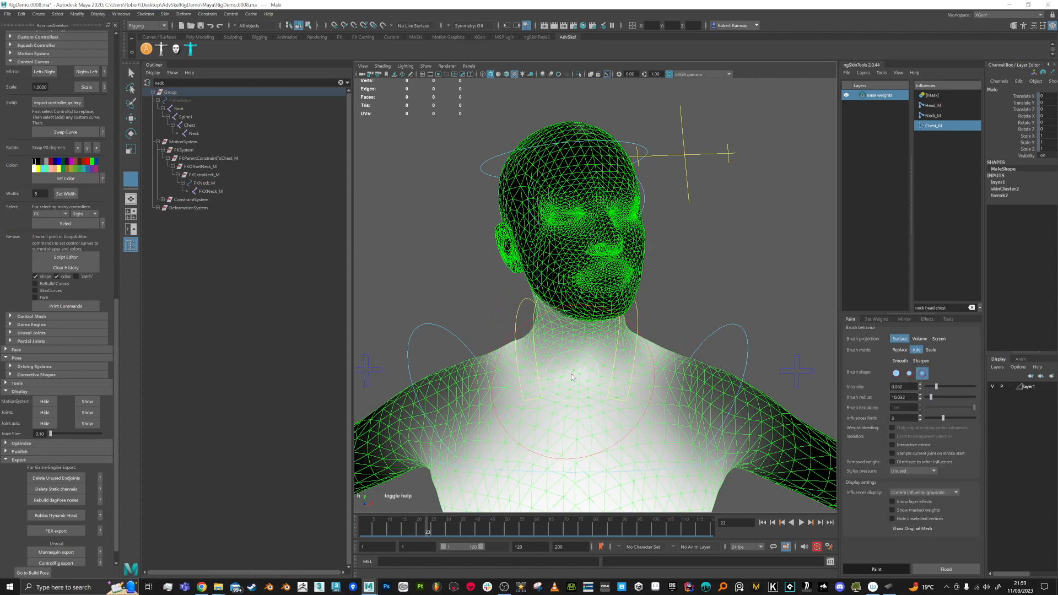
mouse_move(539, 368)
mouse_down()
mouse_move(533, 350)
mouse_move(589, 364)
mouse_move(530, 345)
mouse_move(606, 366)
mouse_move(537, 353)
mouse_move(587, 384)
mouse_move(574, 365)
mouse_up()
mouse_move(502, 343)
alt+mouse_down()
mouse_move(545, 355)
mouse_move(577, 399)
mouse_move(557, 363)
mouse_move(580, 367)
mouse_move(648, 340)
alt+mouse_up()
alt+drag(591, 368, 652, 356)
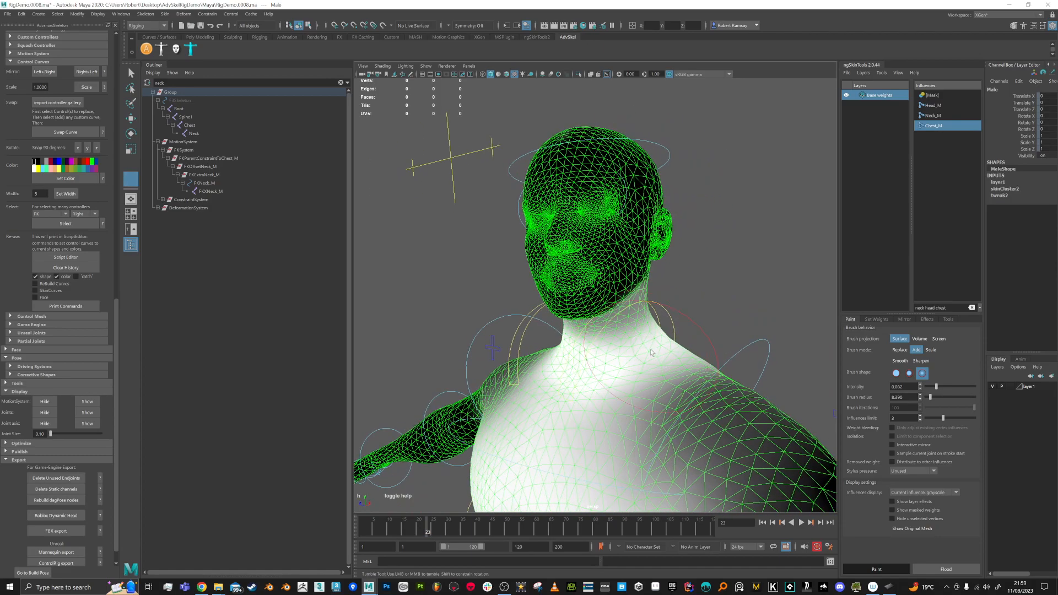
alt+drag(569, 371, 605, 384)
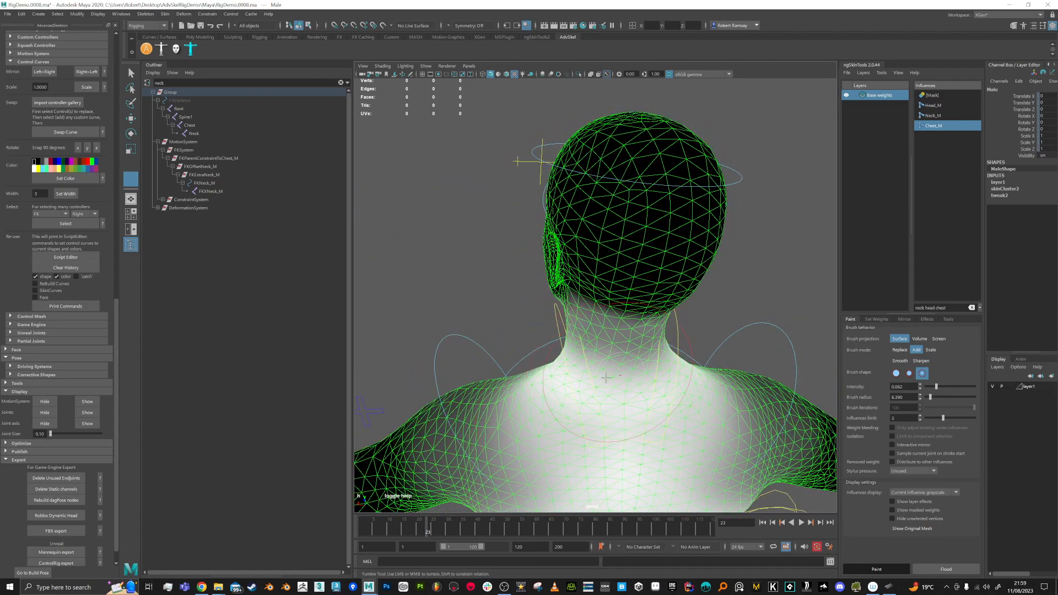
alt+drag(693, 396, 657, 393)
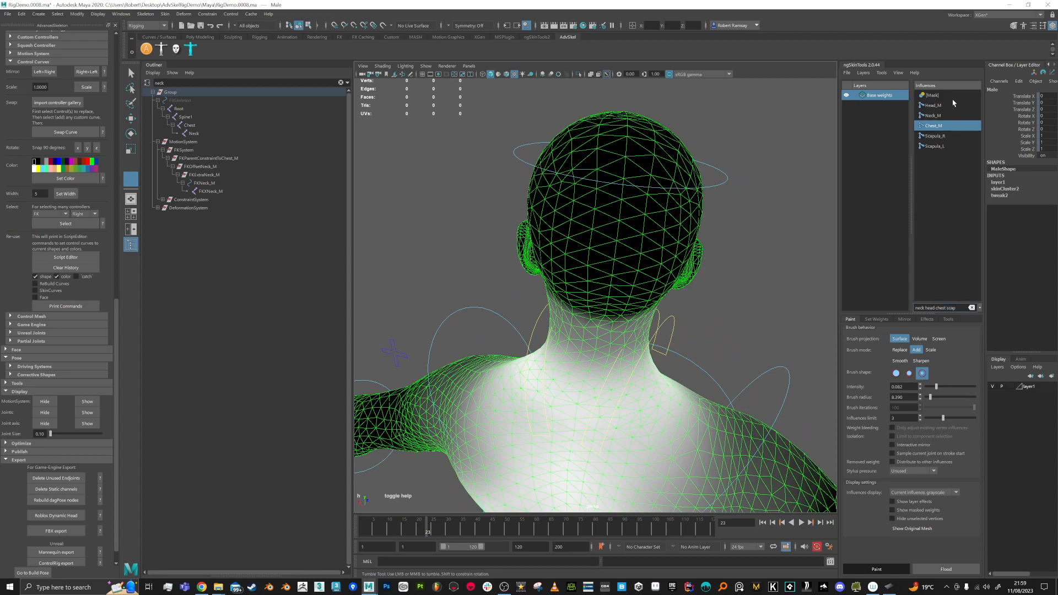
click(936, 136)
mouse_move(611, 185)
alt+mouse_down()
mouse_move(600, 361)
mouse_move(617, 361)
mouse_move(628, 344)
mouse_move(611, 358)
mouse_move(625, 397)
mouse_move(606, 389)
mouse_move(614, 347)
mouse_move(593, 358)
mouse_move(598, 380)
alt+mouse_up()
mouse_move(519, 352)
mouse_down()
mouse_move(570, 364)
mouse_move(556, 342)
mouse_up()
alt+drag(592, 268, 511, 338)
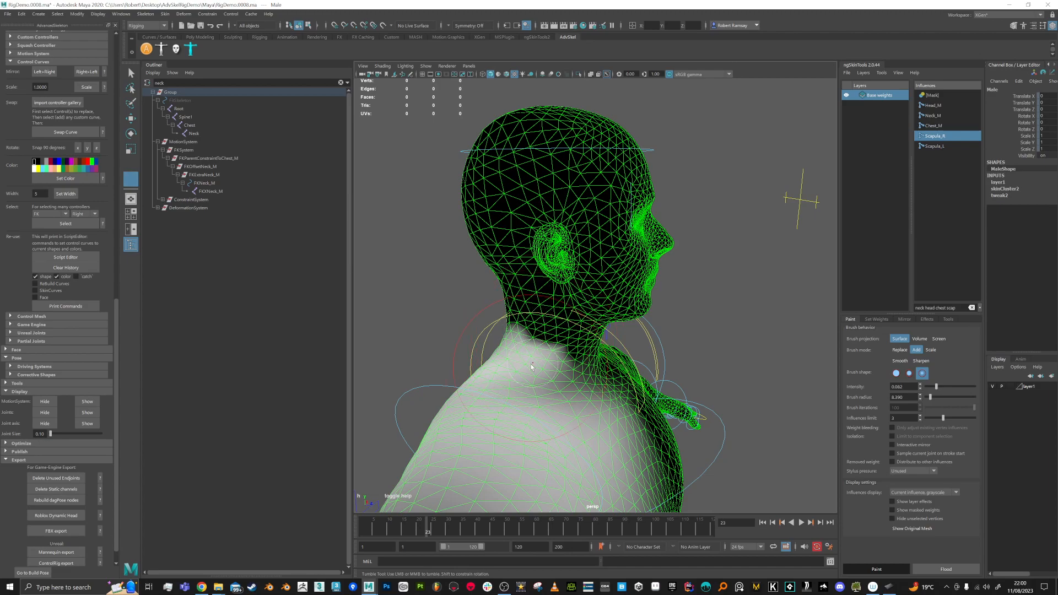
click(901, 350)
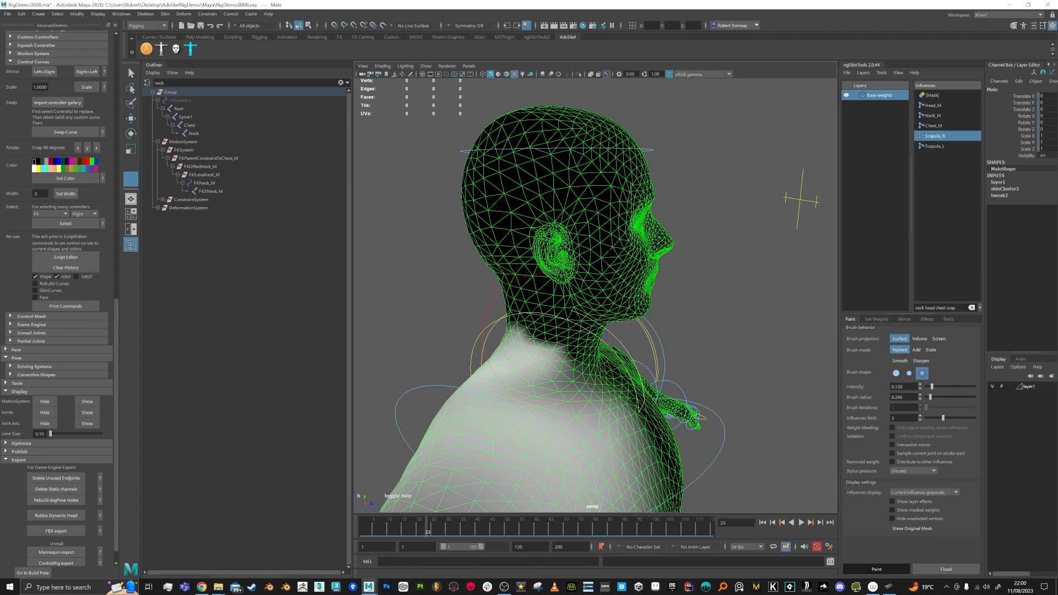
drag(513, 340, 547, 342)
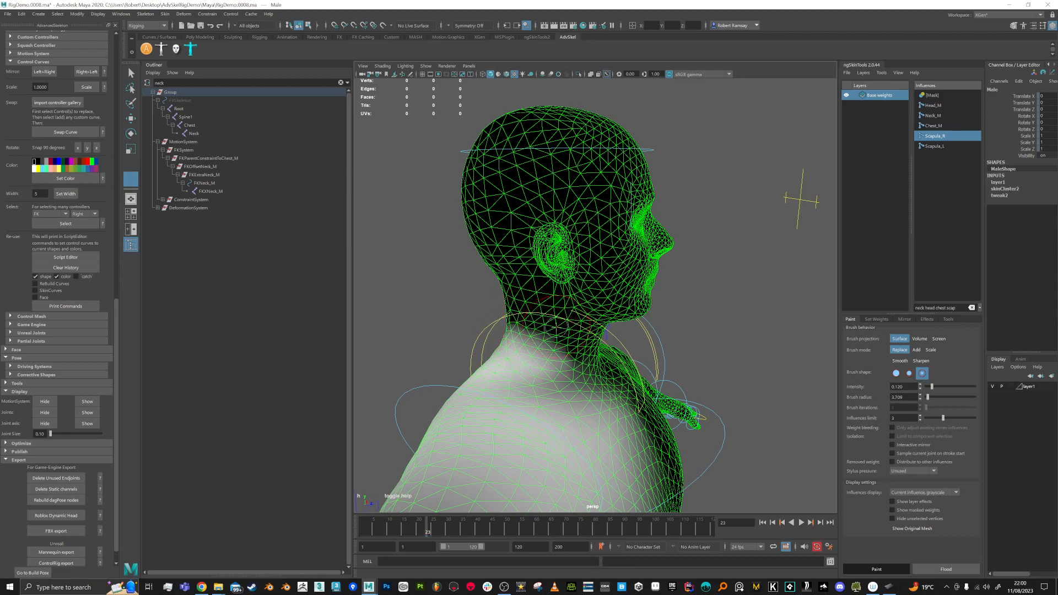
mouse_move(541, 323)
mouse_down()
mouse_move(559, 350)
mouse_move(547, 346)
mouse_up()
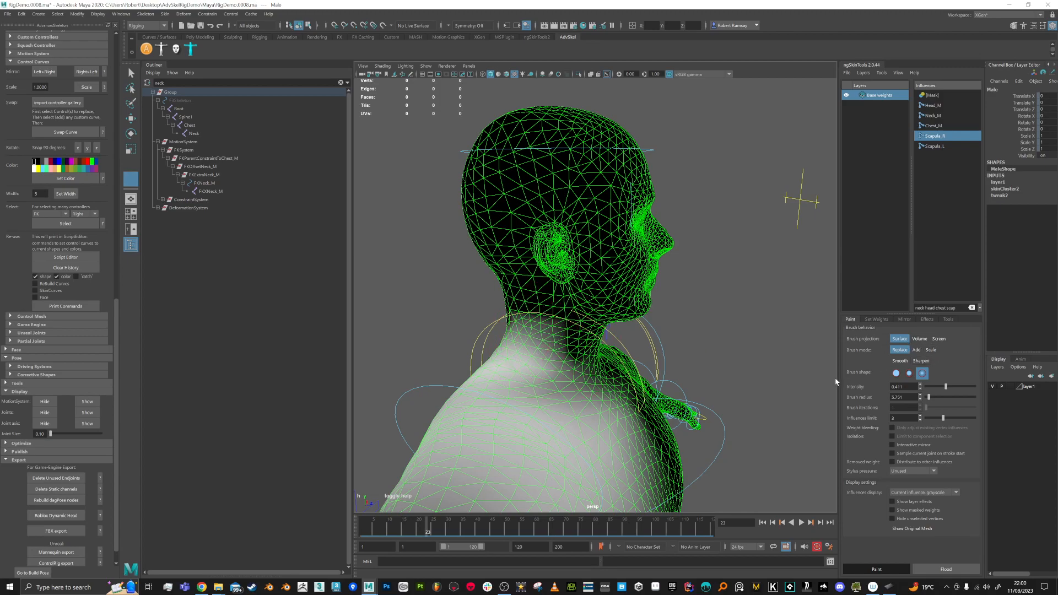
click(900, 361)
alt+drag(555, 317, 693, 394)
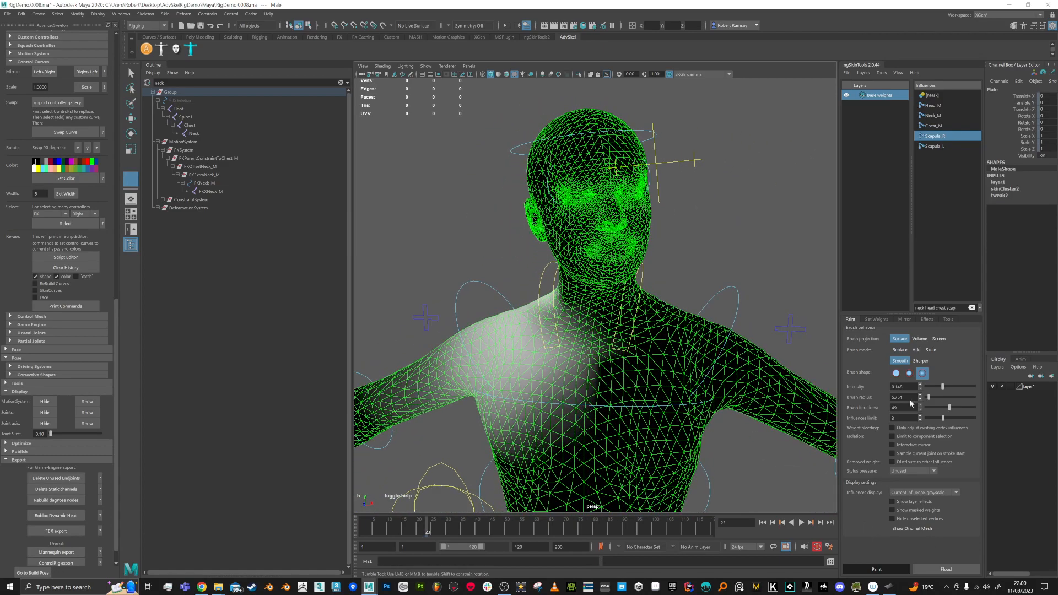
click(904, 319)
click(910, 569)
alt+drag(576, 353, 588, 346)
key(alt+v)
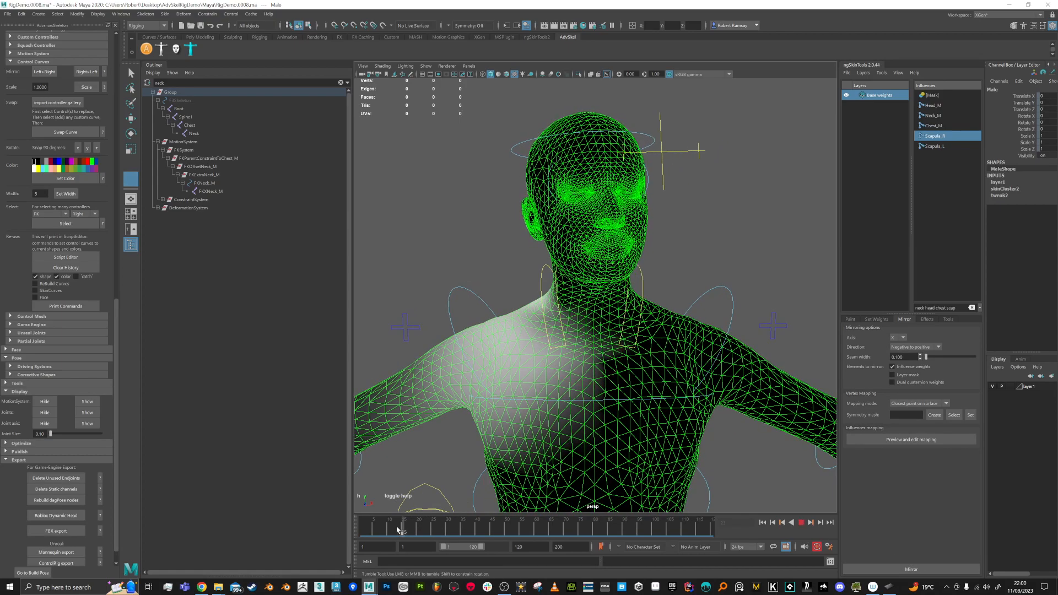
mouse_move(582, 530)
mouse_down()
mouse_move(386, 530)
mouse_move(562, 528)
mouse_up()
alt+drag(614, 409, 499, 400)
drag(561, 530, 445, 530)
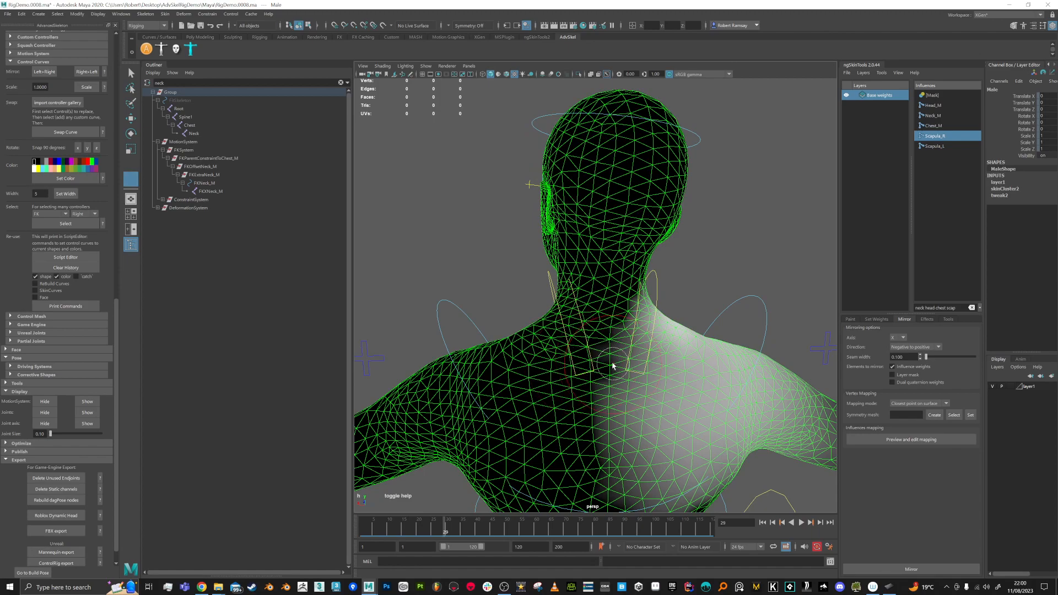
alt+drag(612, 365, 879, 215)
Step: Show Head_M weights at frame 26 and set the brush to Add mode
click(937, 105)
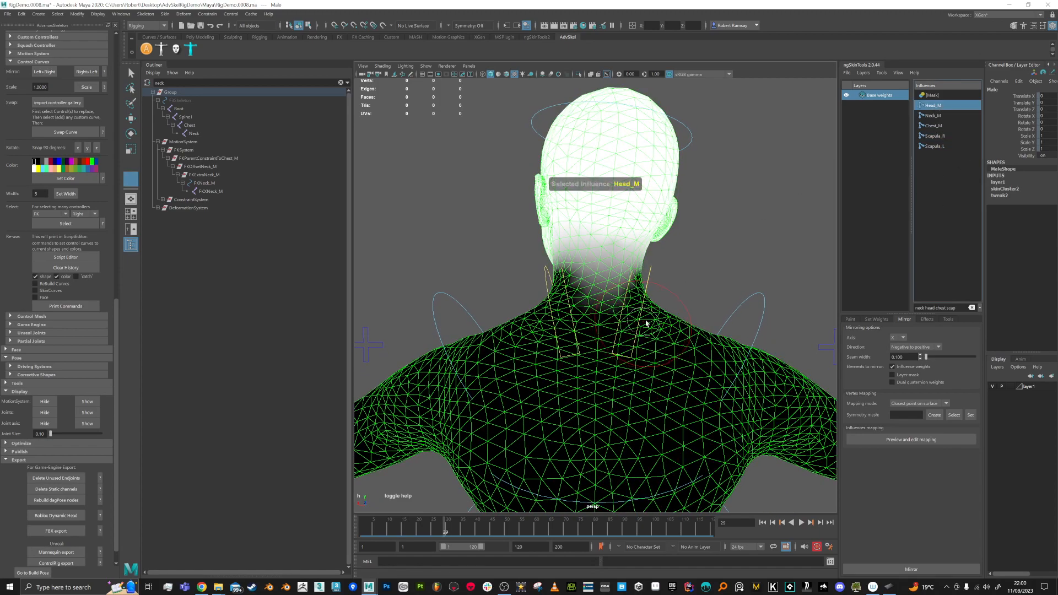
click(435, 523)
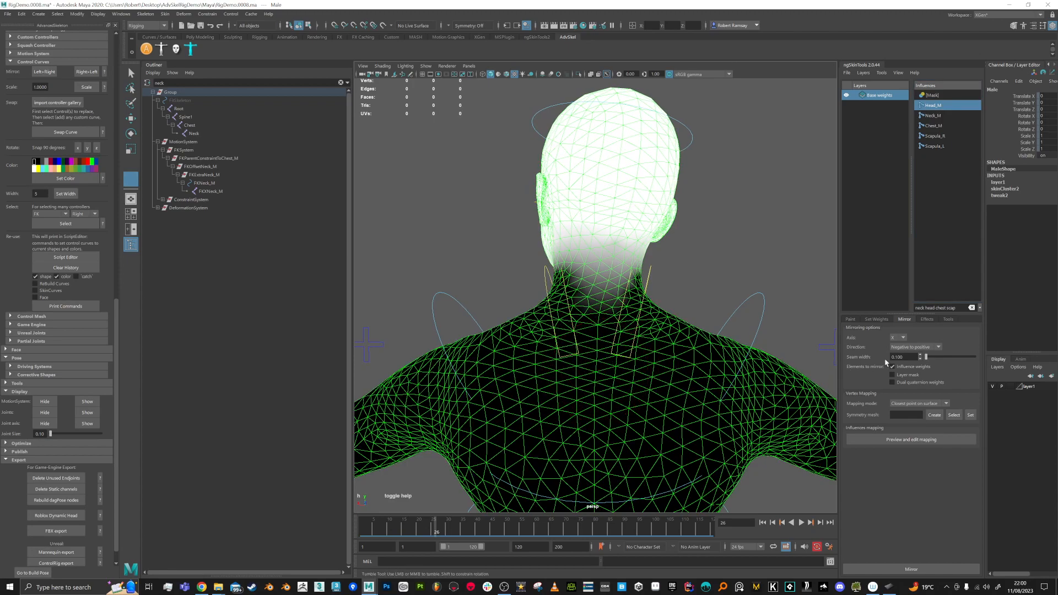
click(850, 319)
click(915, 350)
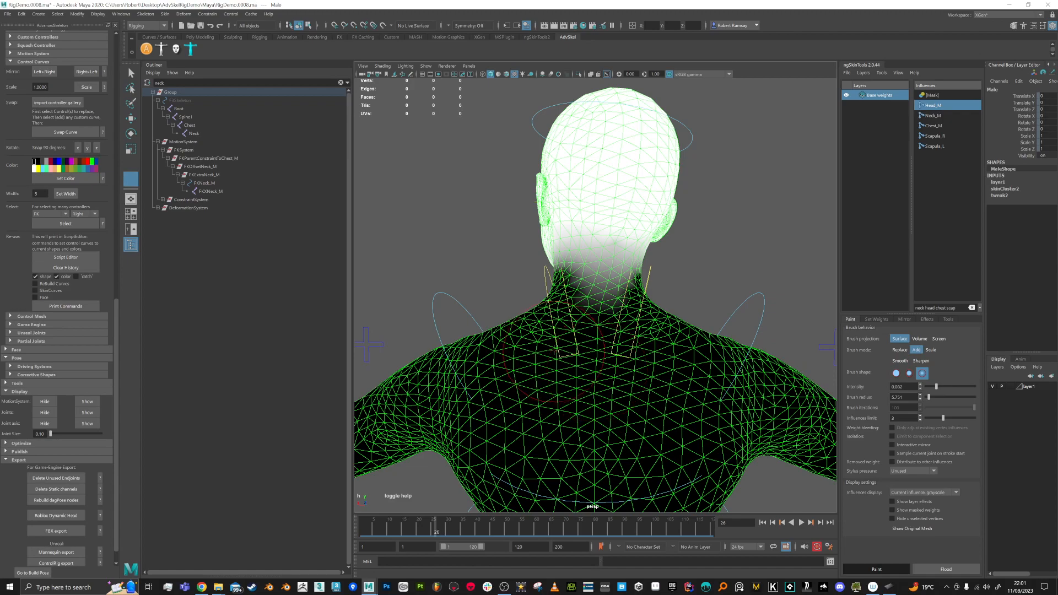
Step: Paint Neck_M weight on the upper back and Chest_M weight around the neck base
click(936, 116)
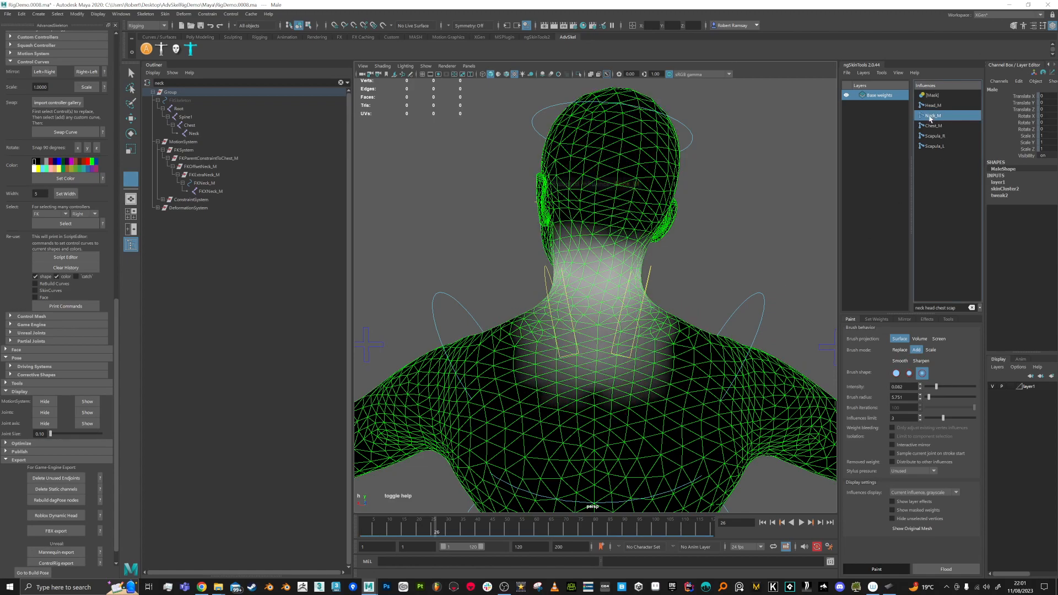
mouse_move(538, 366)
mouse_down()
mouse_move(650, 358)
mouse_move(511, 380)
mouse_move(529, 354)
mouse_move(634, 342)
mouse_move(508, 352)
mouse_move(551, 358)
mouse_move(515, 356)
mouse_move(619, 340)
mouse_up()
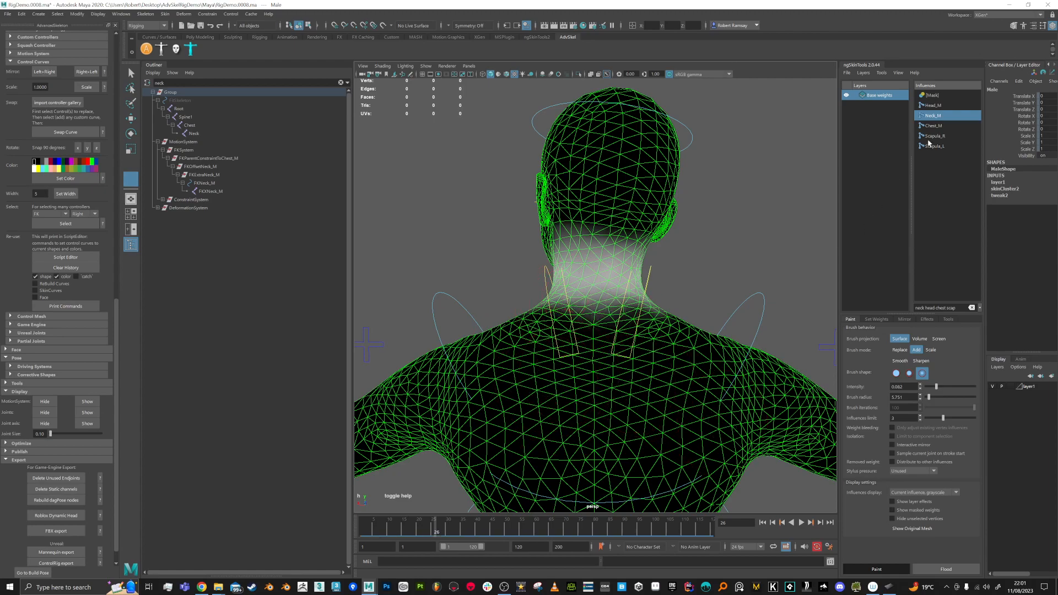
click(940, 128)
mouse_move(605, 349)
mouse_down()
mouse_move(540, 360)
mouse_move(547, 373)
mouse_up()
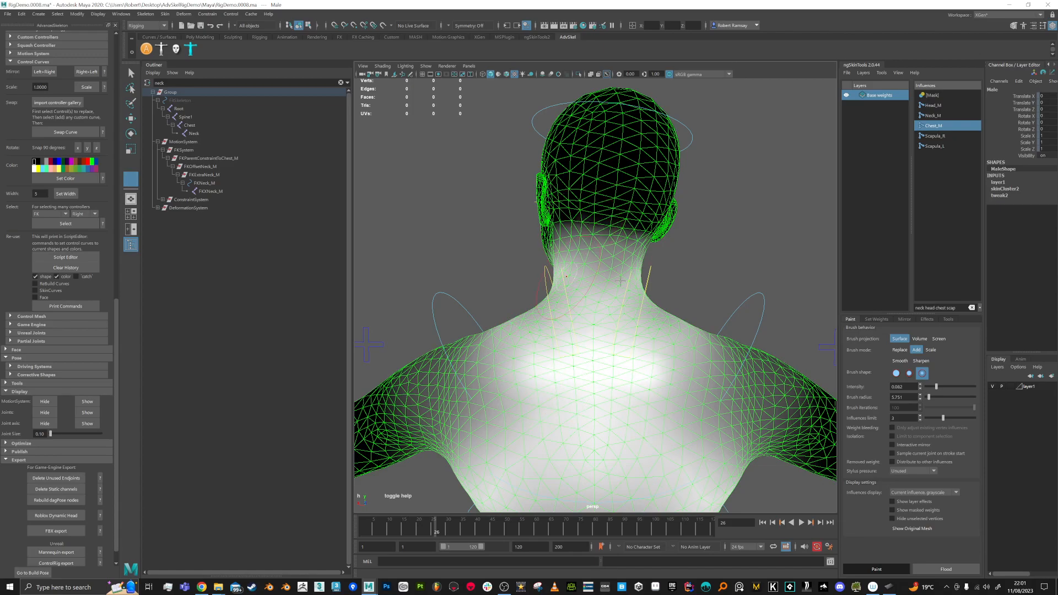
Step: Check the neck deformation around frame 74, then return to frame 1 with the front view
drag(439, 530, 301, 539)
scroll(435, 253, down, 5)
alt+drag(434, 267, 591, 277)
alt+middle_drag(627, 333, 617, 295)
Step: Leave weight painting, frame the character, and save the scene as RigDemo.0009.ma
key(q)
alt+drag(678, 322, 672, 306)
alt+middle_drag(664, 324, 658, 267)
scroll(672, 312, down, 4)
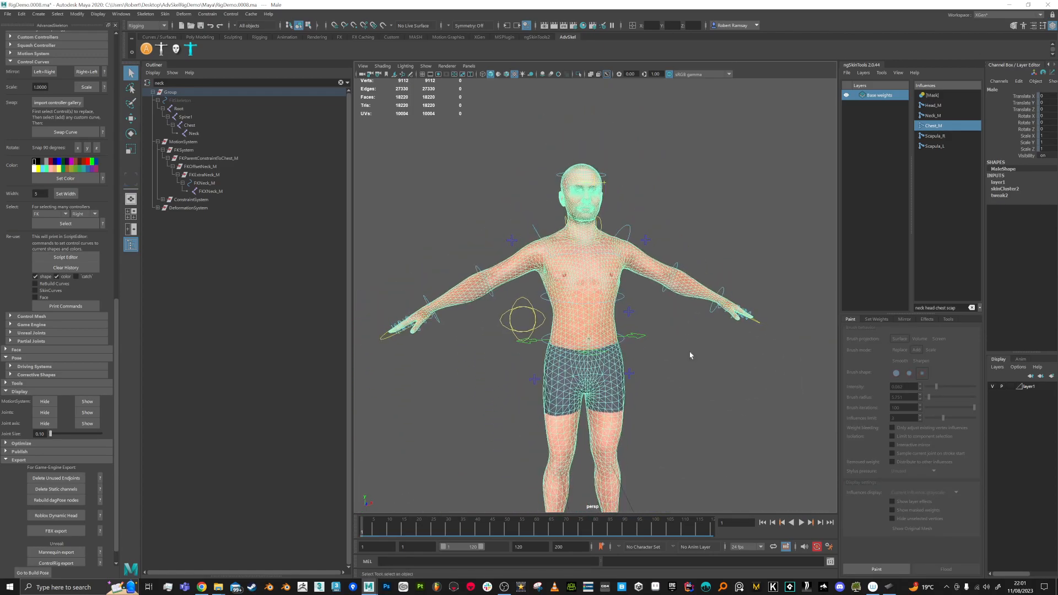
alt+middle_drag(689, 349, 682, 307)
key(ctrl+s)
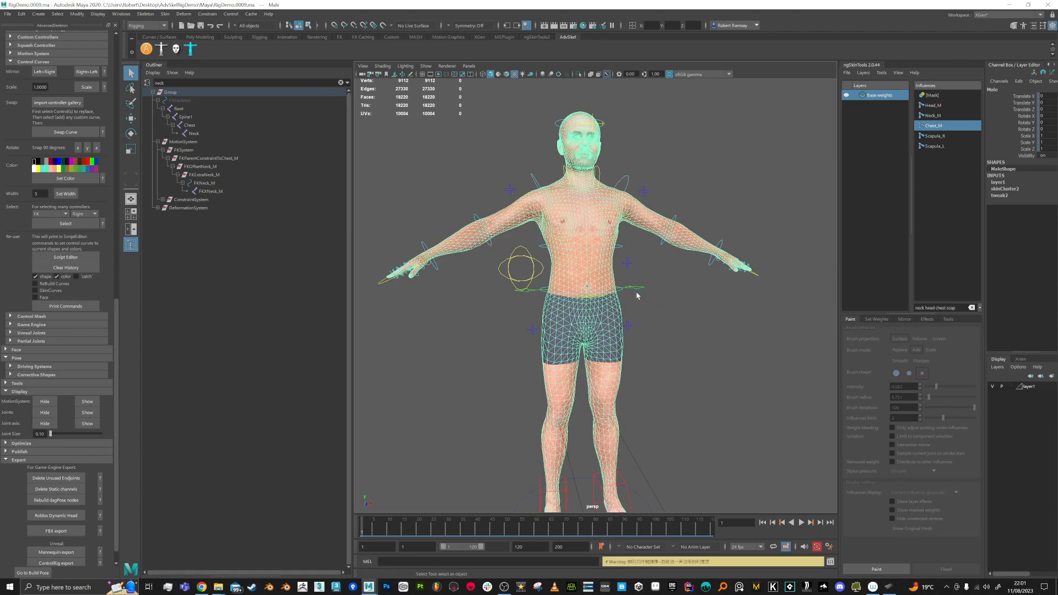
Step: Select the rig, delete the head-turn test keys on frames 14–99, and return to frame 1
click(647, 292)
click(638, 288)
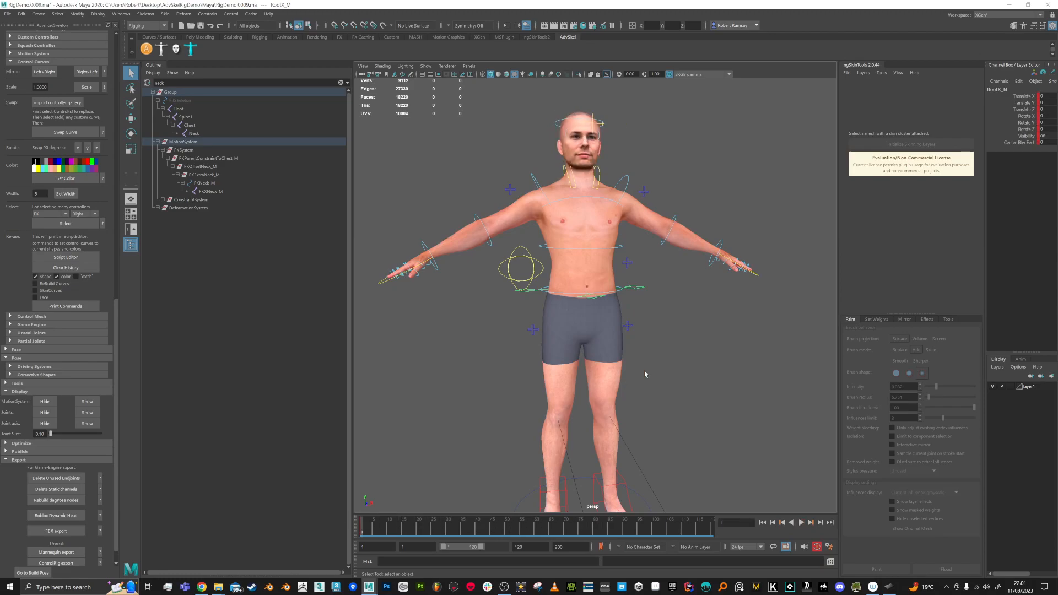
scroll(646, 293, down, 3)
drag(448, 160, 734, 466)
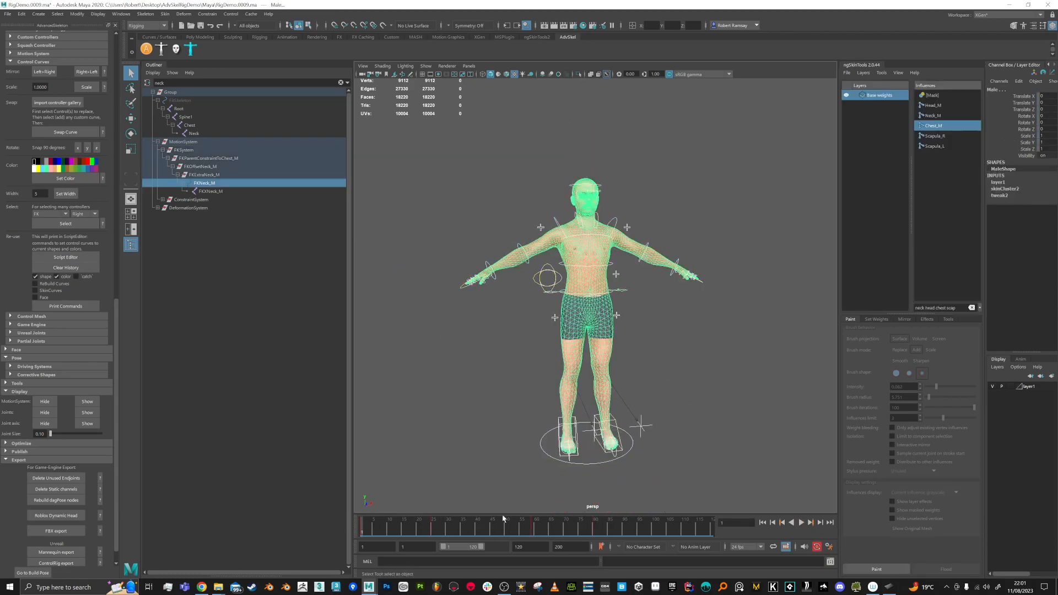
shift+drag(398, 533, 650, 531)
right_click(627, 531)
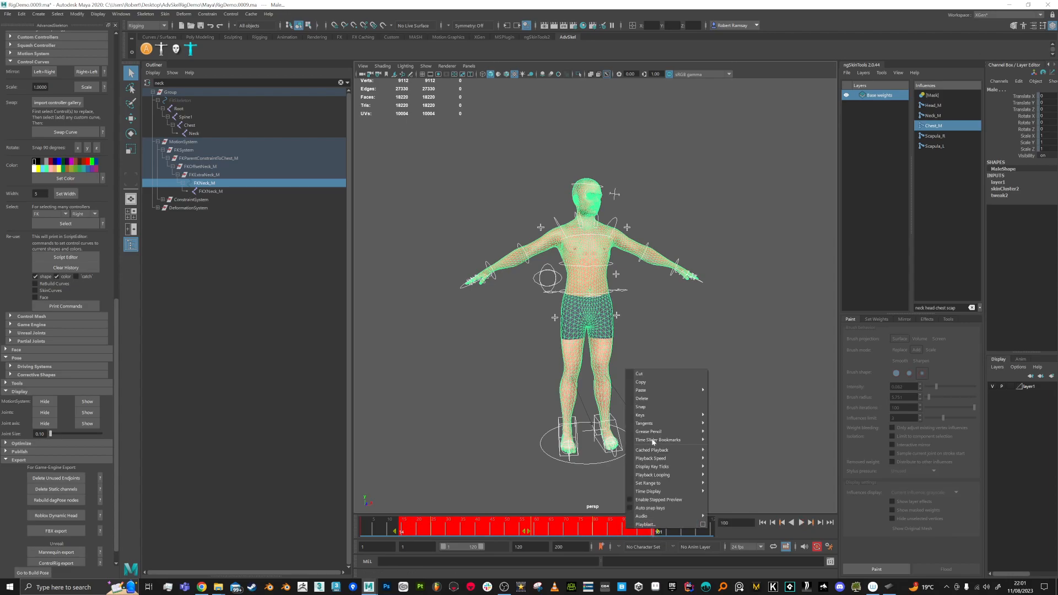
click(635, 420)
drag(520, 528, 374, 535)
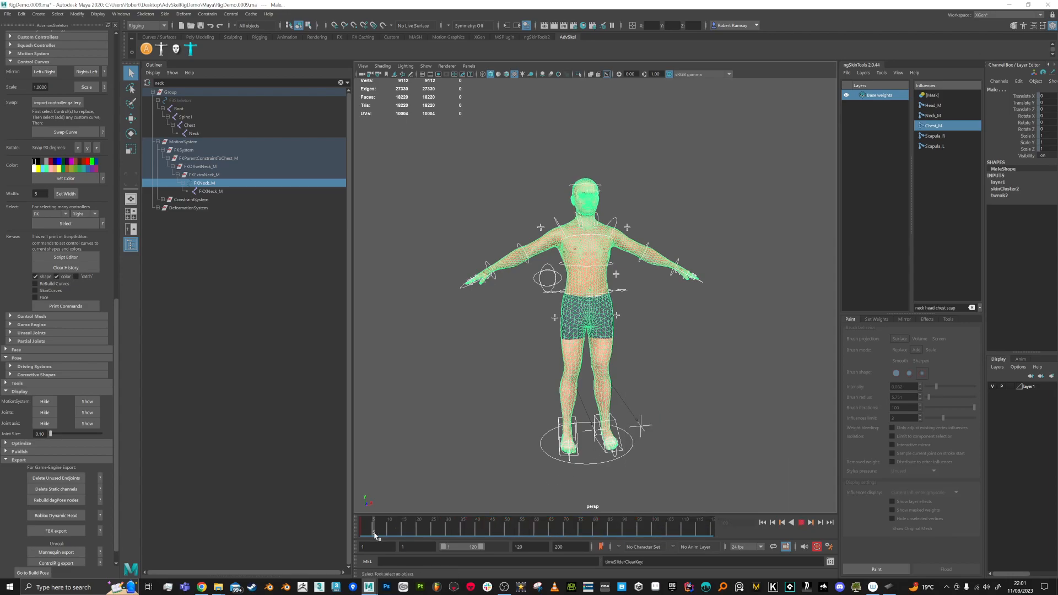
Step: Save a new scene version and select the right foot IK control IKLeg_R
key(ctrl+s)
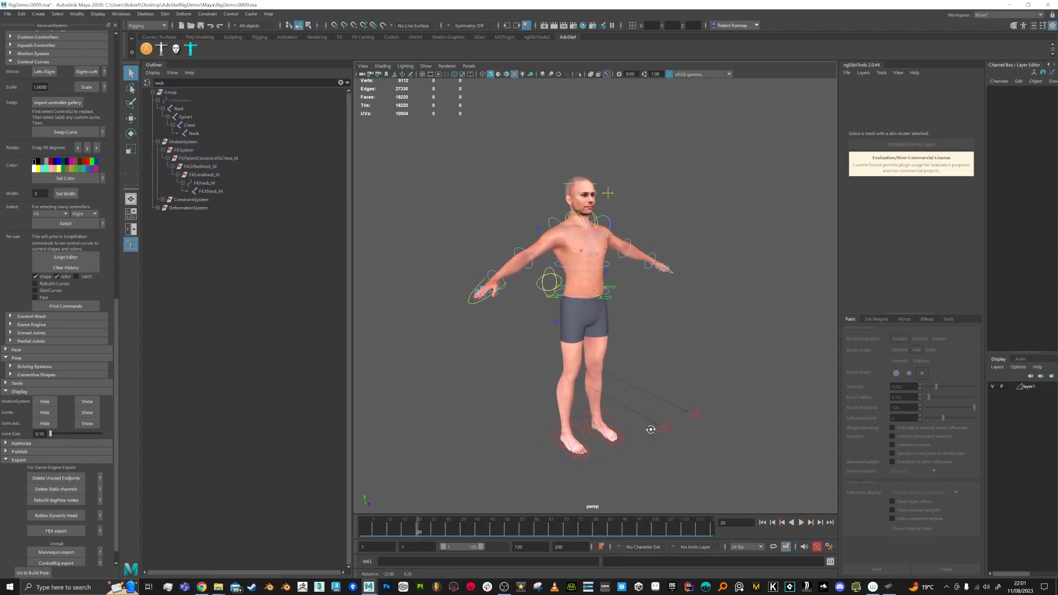
click(581, 433)
alt+drag(581, 433, 646, 401)
key(e)
key(w)
Step: At frame 47, rotate the right foot to Rotate X 23.16, raise the knee, and tilt the foot
drag(459, 520, 498, 522)
key(e)
mouse_move(638, 390)
mouse_down()
mouse_move(628, 354)
mouse_move(620, 397)
mouse_up()
key(w)
drag(610, 333, 693, 322)
alt+drag(726, 325, 686, 331)
alt+drag(677, 287, 704, 306)
key(e)
mouse_move(608, 332)
mouse_down()
mouse_move(598, 352)
mouse_move(604, 322)
mouse_move(602, 348)
mouse_up()
scroll(745, 352, up, 4)
Step: Test the RollToesEnd_R and IKToes_R toe controls, undoing each change
key(w)
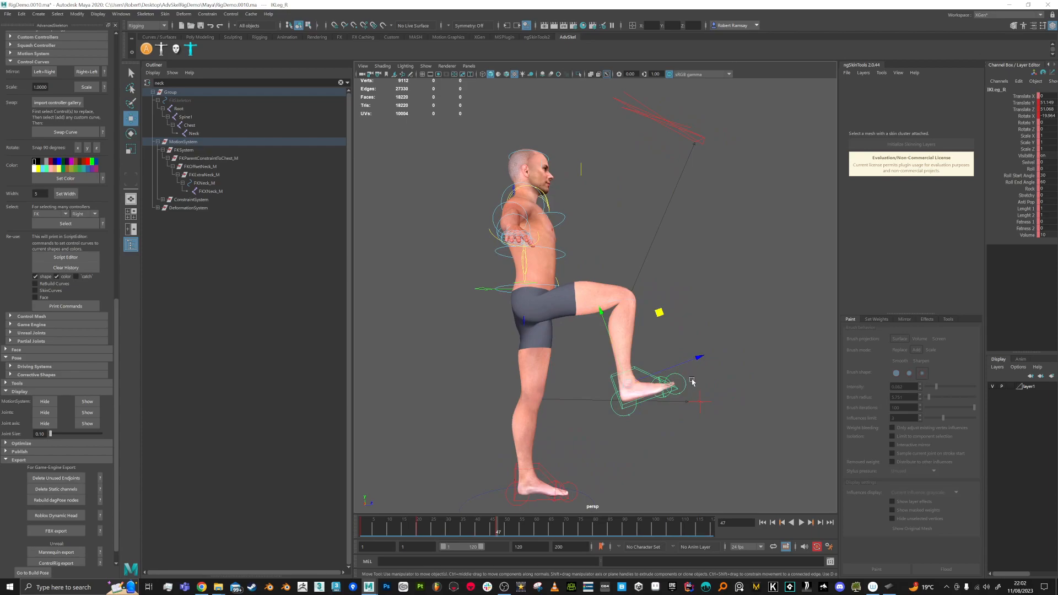
click(692, 381)
mouse_move(707, 314)
mouse_down()
mouse_move(692, 287)
mouse_move(698, 323)
mouse_move(715, 304)
mouse_up()
key(ctrl+z)
click(677, 383)
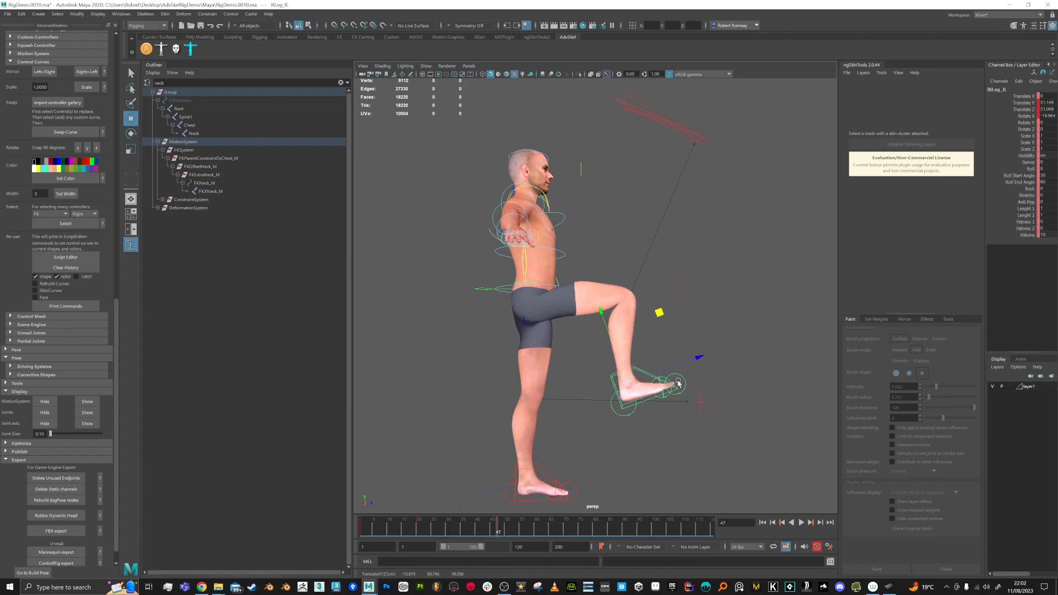
click(673, 411)
click(678, 401)
key(e)
drag(623, 327, 602, 386)
key(ctrl+z)
key(ctrl+z)
Step: Go back to frame 15 with a level front view and no manipulator
alt+drag(730, 318, 651, 177)
drag(501, 533, 300, 548)
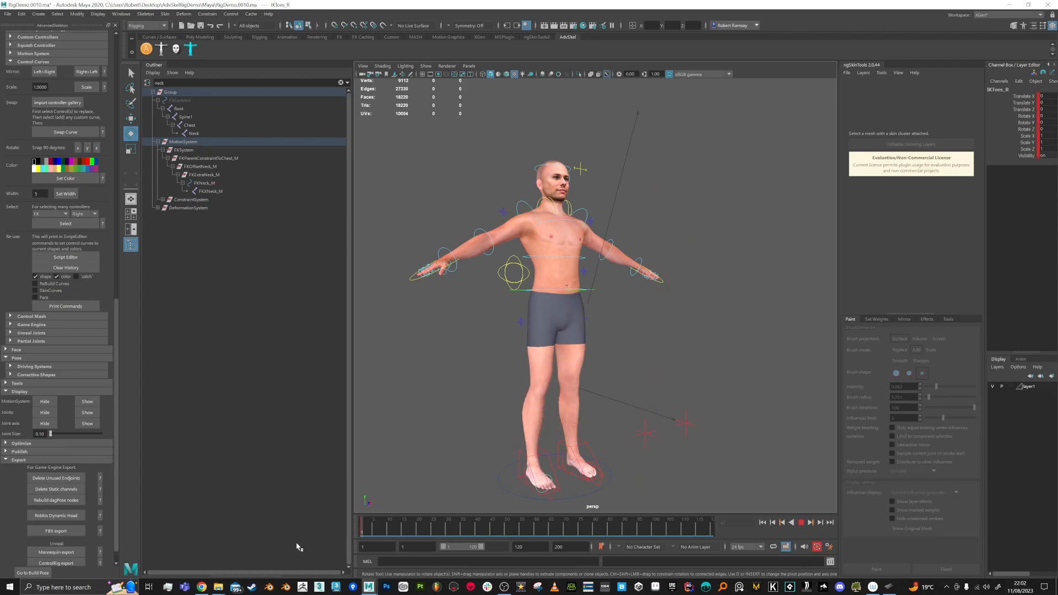
key(q)
alt+drag(613, 153, 631, 186)
Step: Save a new version, play back the leg animation, and select the right knee pole control
key(ctrl+alt+s)
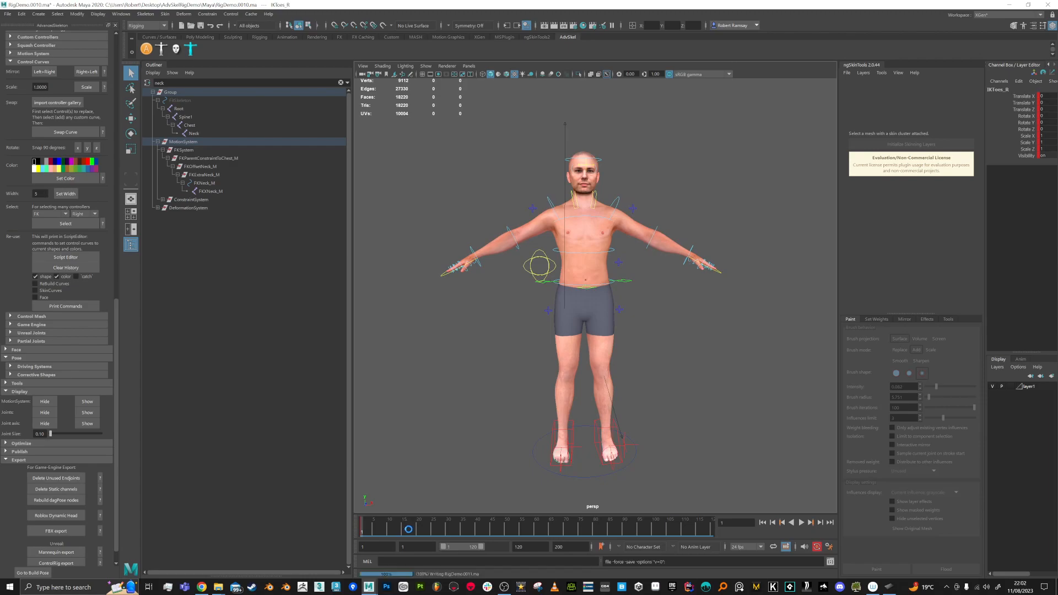
alt+drag(583, 455, 628, 465)
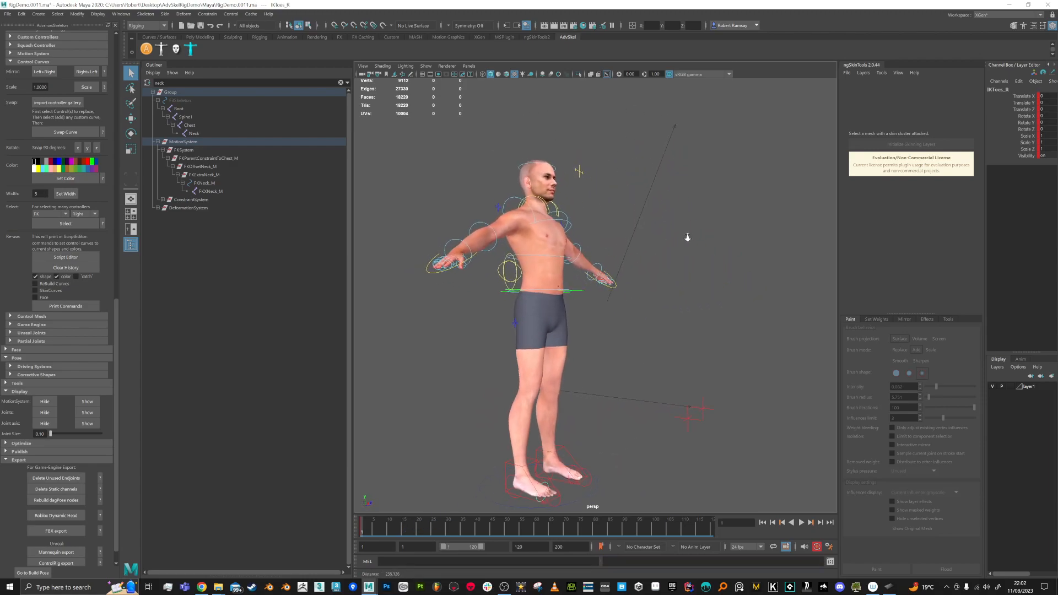
key(alt+v)
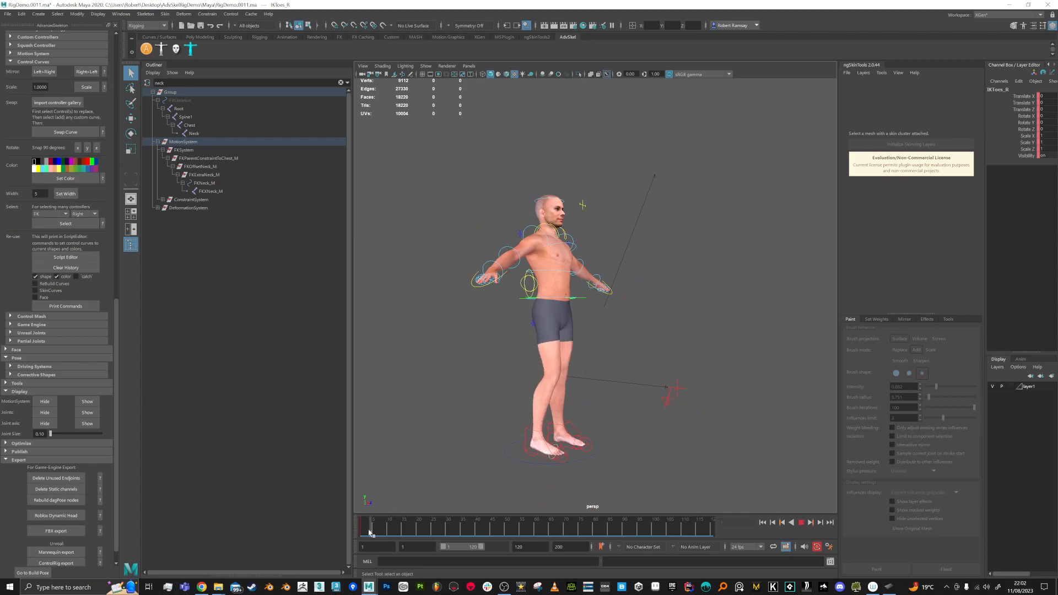
click(664, 396)
alt+drag(664, 395, 617, 420)
key(w)
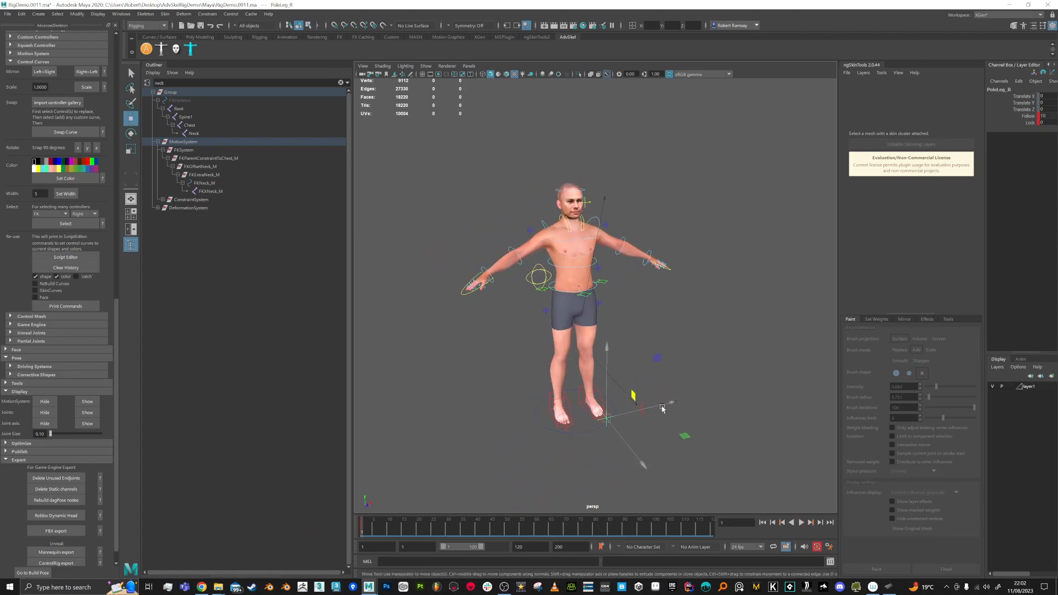
click(626, 407)
click(609, 421)
alt+drag(634, 423, 656, 408)
Step: Set FKIKLeg_R's FKIKBlend to 0, switching the right leg from IK to FK
click(538, 321)
click(538, 321)
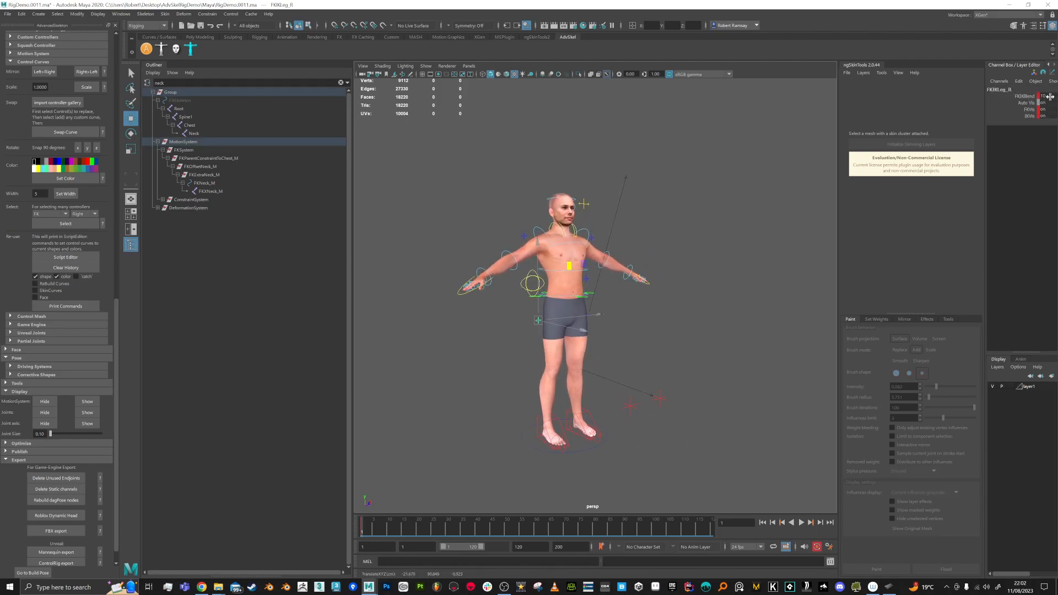
text(0)
key(Return)
key(Return)
mouse_move(646, 400)
alt+mouse_down()
mouse_move(639, 407)
mouse_move(659, 413)
mouse_move(630, 408)
mouse_move(661, 411)
alt+mouse_up()
scroll(639, 408, up, 1)
Step: Move the right knee pole control and check the leg from several angles
click(617, 427)
alt+drag(449, 478, 485, 464)
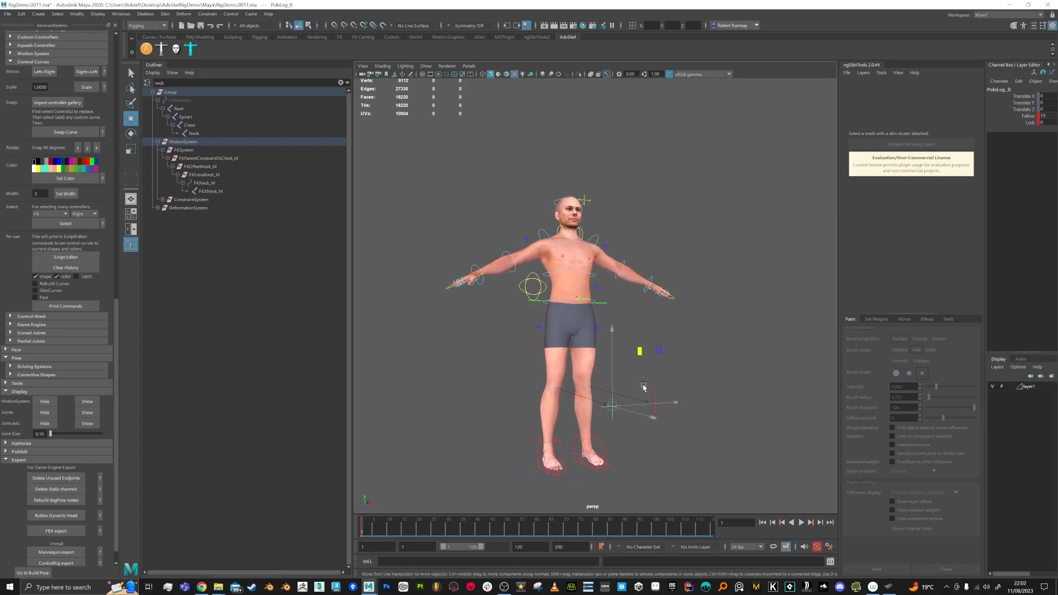
drag(660, 352, 645, 341)
alt+drag(621, 428, 521, 355)
click(522, 355)
alt+drag(689, 431, 668, 420)
click(637, 425)
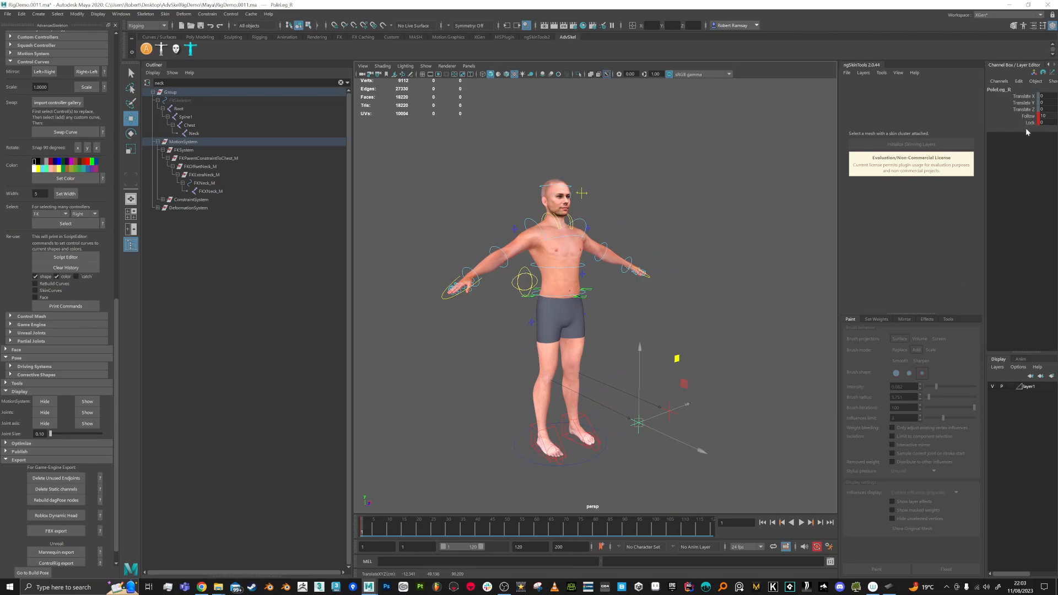
alt+drag(671, 427, 690, 428)
Step: Save as RigDemo.0012.ma and scrub the leg lift back to frame 1
key(ctrl+s)
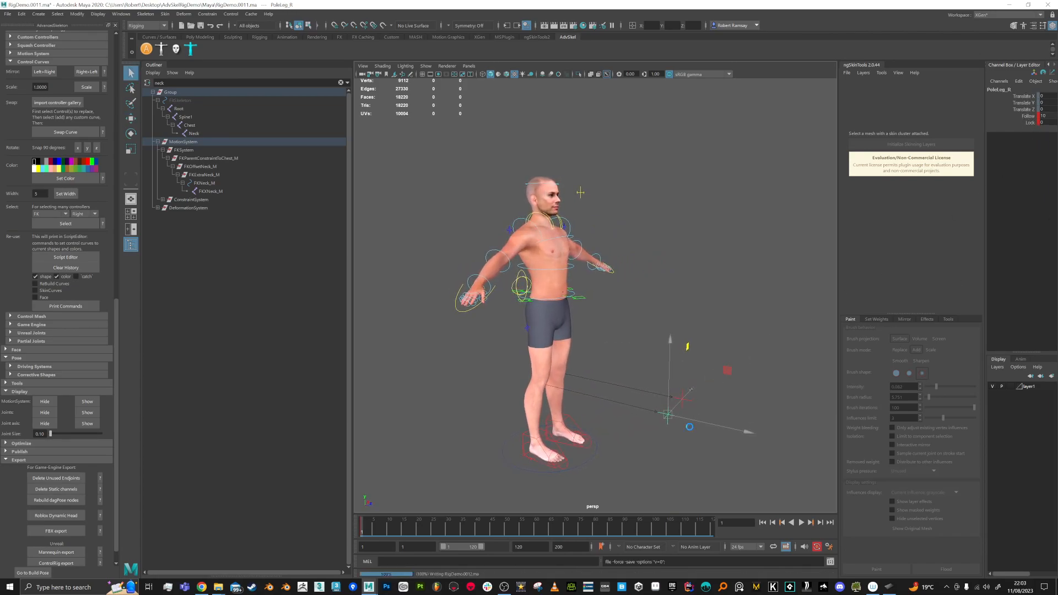
key(w)
drag(379, 529, 330, 531)
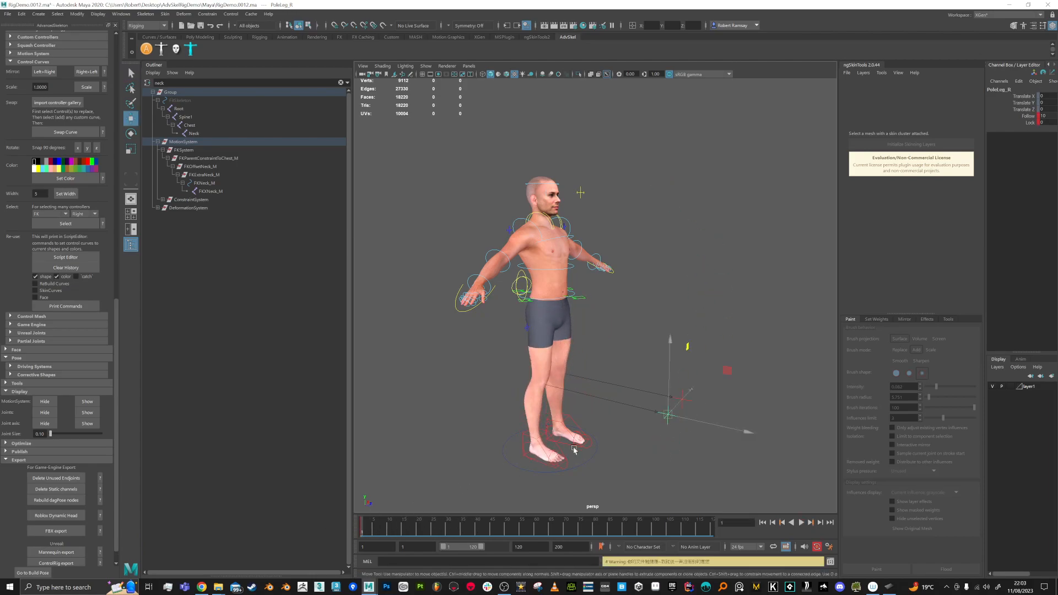
Step: Try moving the left foot IK control, then undo the move
click(584, 418)
drag(606, 383, 607, 348)
key(ctrl+z)
alt+drag(677, 433, 584, 355)
key(ctrl+z)
alt+drag(518, 418, 640, 417)
Step: Inspect the right knee pole, save RigDemo.0013.ma, and scroll the AdvancedSkeleton panel to Build
click(512, 410)
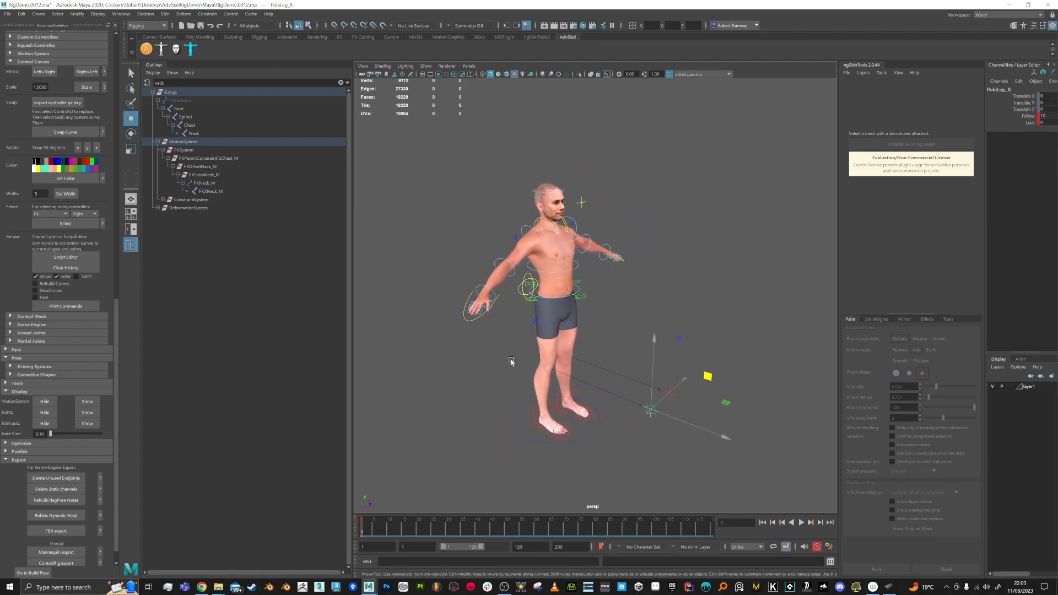
alt+drag(556, 325, 515, 342)
alt+right_drag(515, 343, 543, 346)
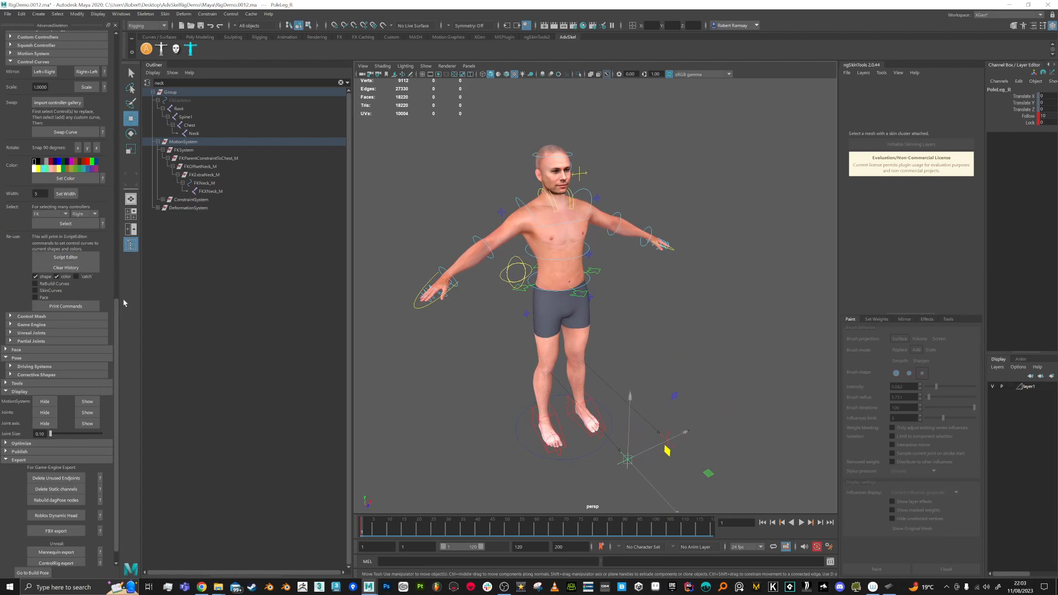
mouse_move(618, 341)
alt+mouse_down()
mouse_move(558, 335)
mouse_move(618, 333)
mouse_move(615, 324)
alt+mouse_up()
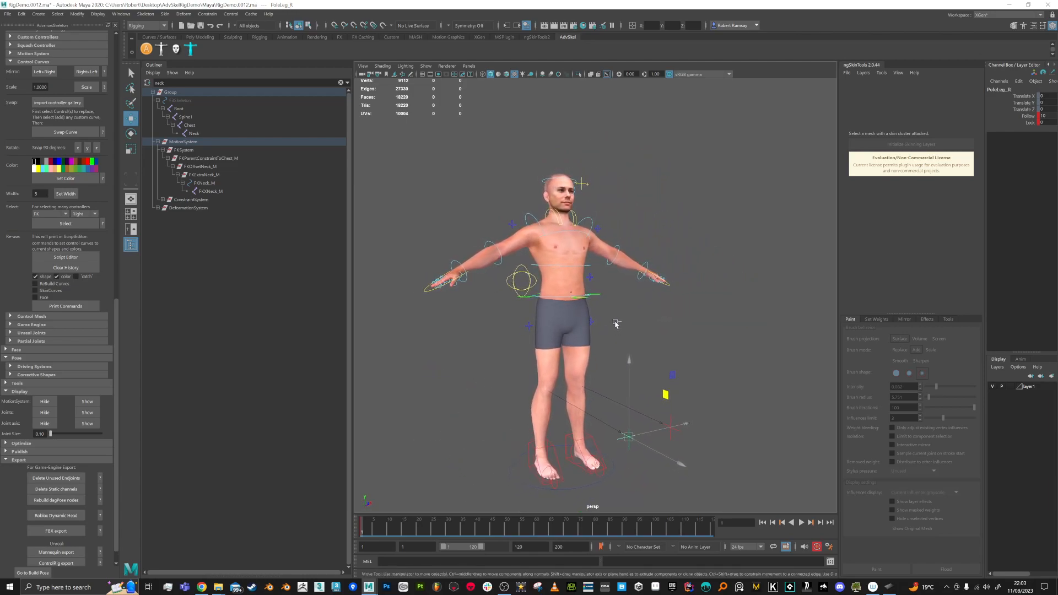
key(ctrl+alt+s)
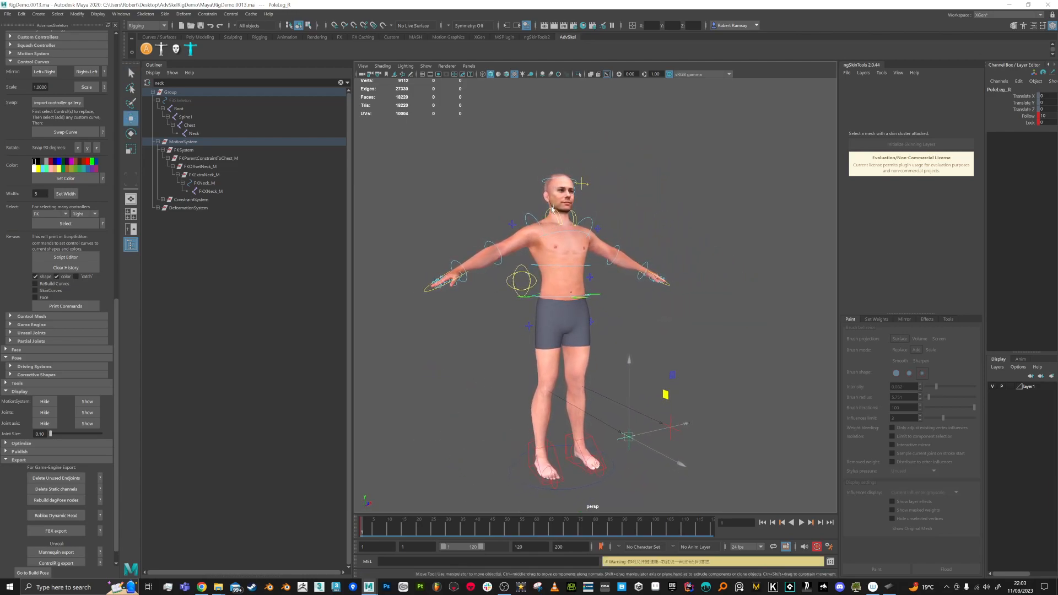
alt+drag(512, 241, 528, 257)
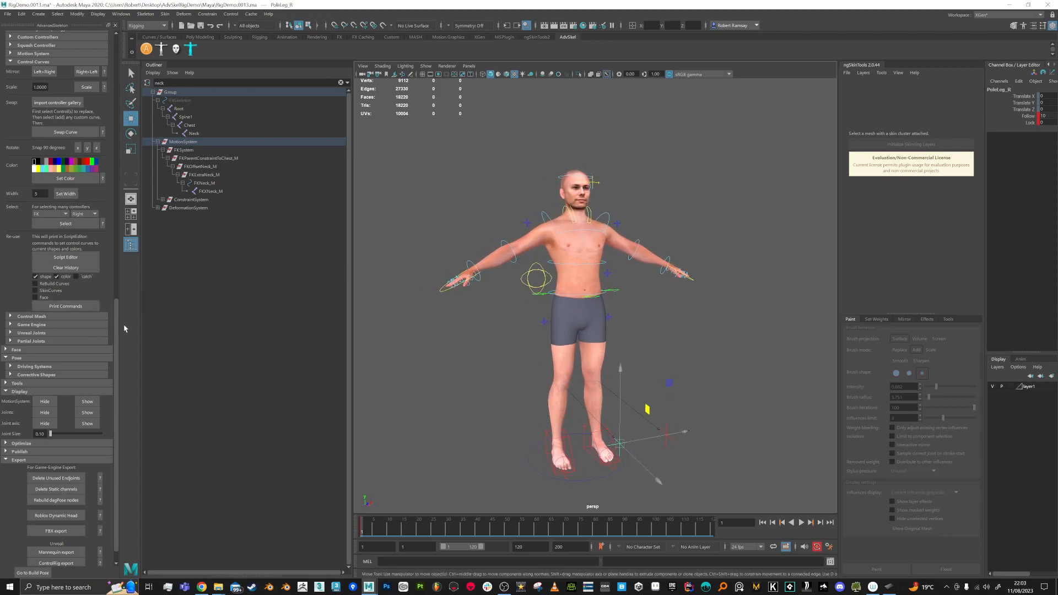
drag(116, 330, 114, 134)
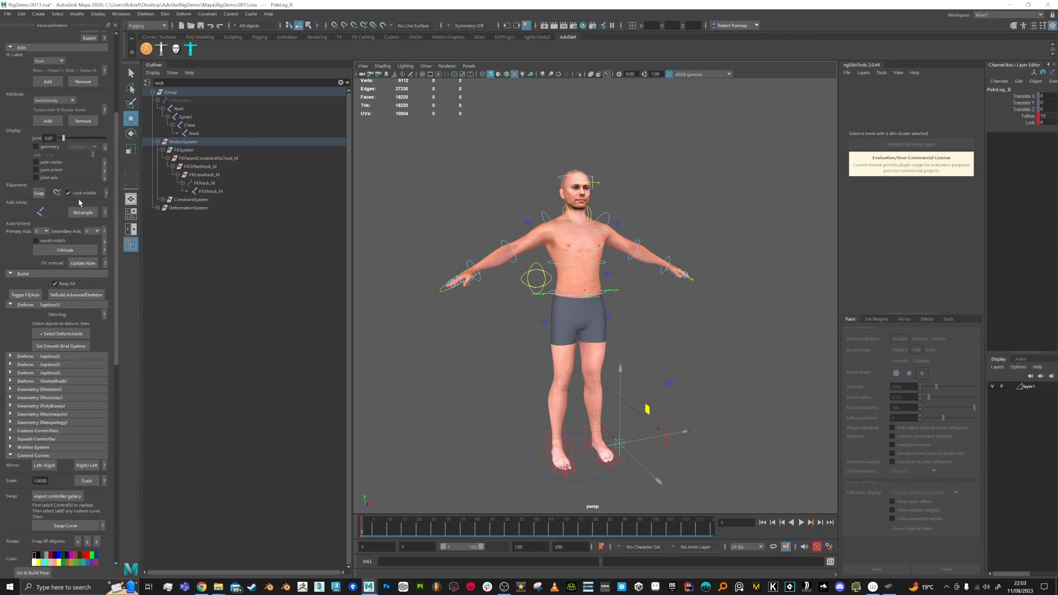
Step: Toggle back to the fit skeleton, delete the Adv rig, and build AdvancedSkeleton again
click(27, 295)
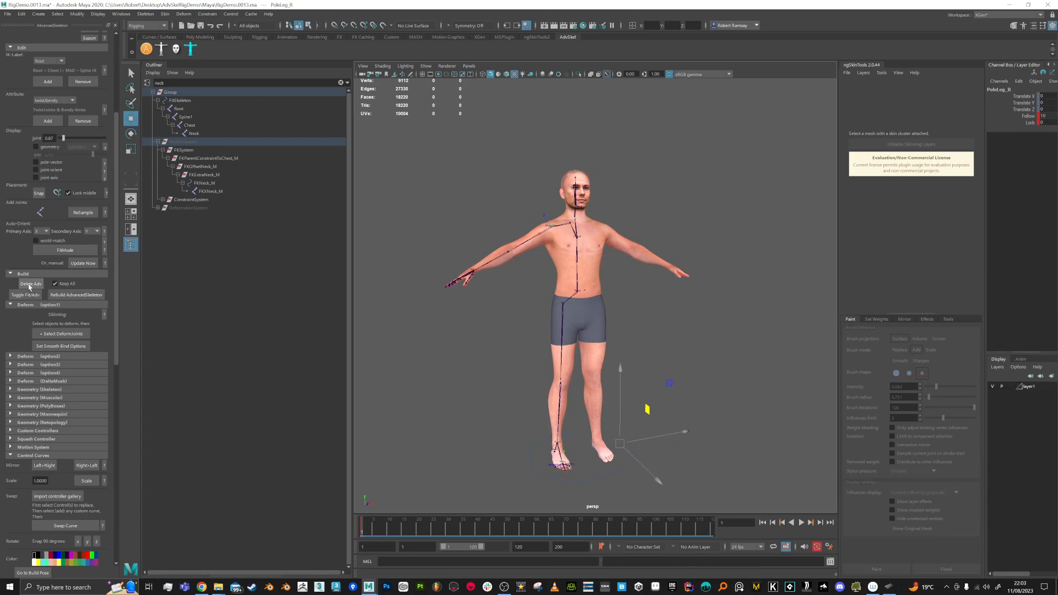
click(30, 284)
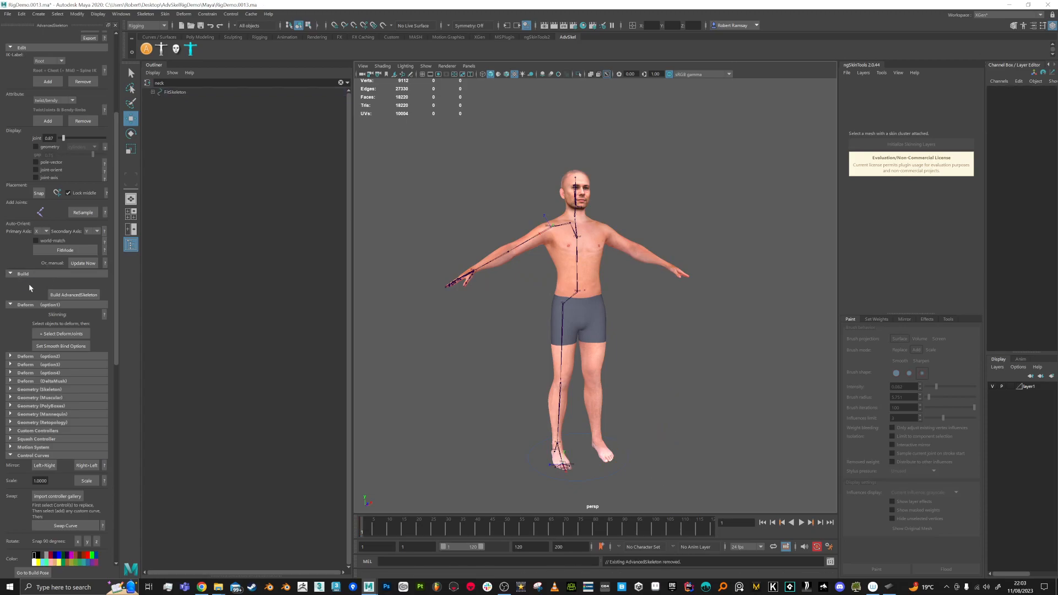
click(78, 298)
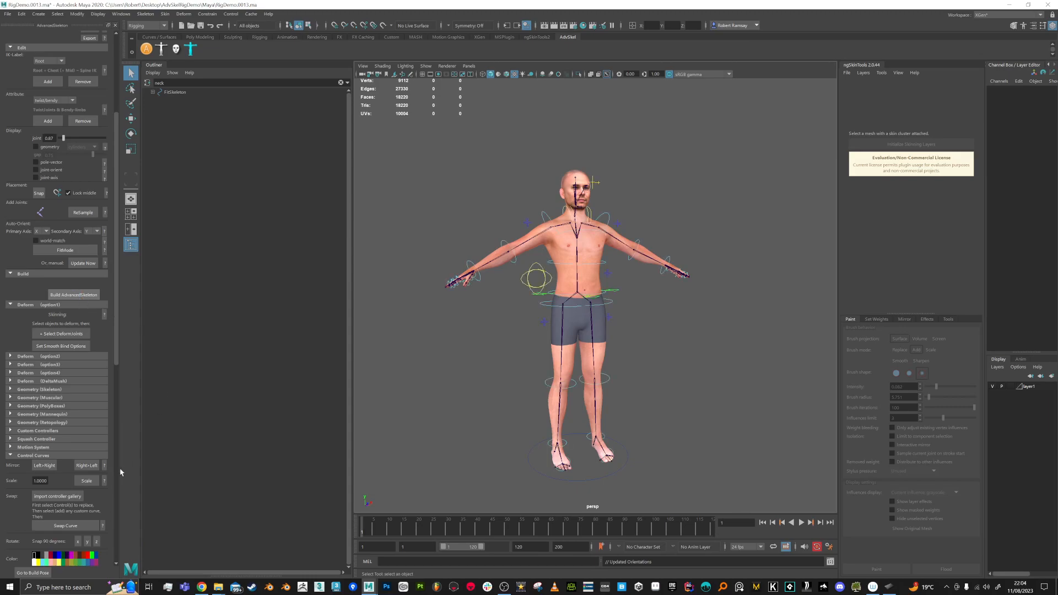
Step: Lift IKLeg_R to test the rebuilt rig, undo it, and select the Male mesh
click(571, 455)
key(w)
alt+drag(551, 445, 545, 366)
key(ctrl+z)
alt+drag(654, 370, 419, 286)
click(591, 357)
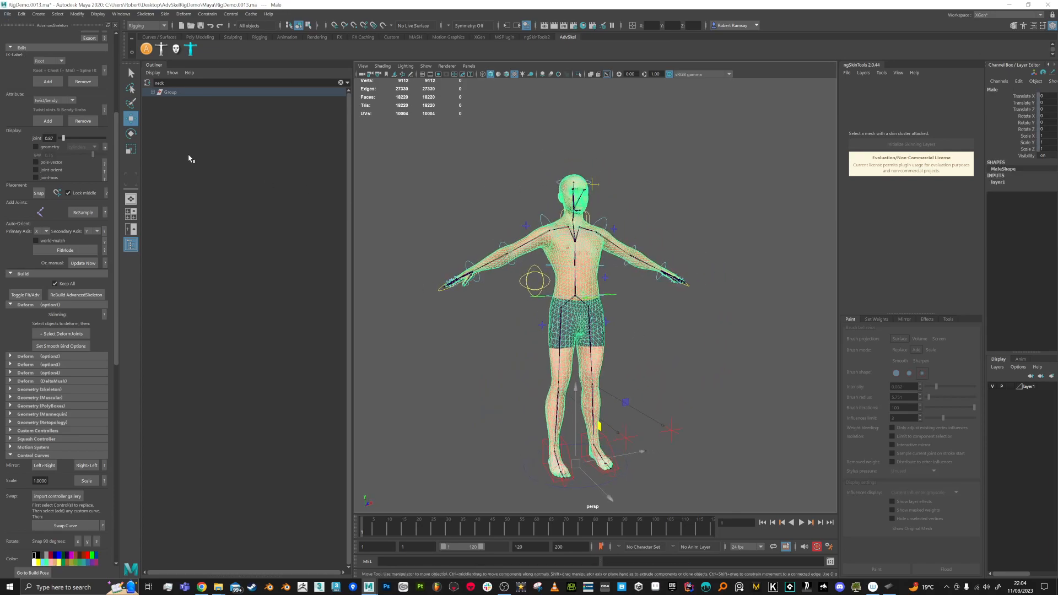
Step: Start reopening RigDemo.0012.ma from Recent Files, then cancel the load
click(165, 13)
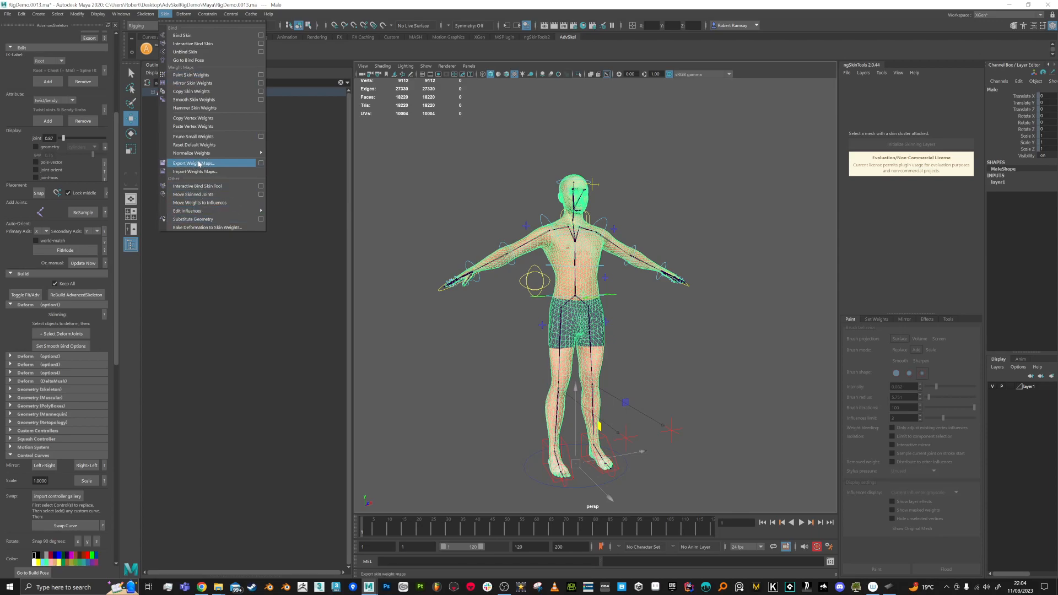
click(8, 16)
click(7, 15)
mouse_move(54, 282)
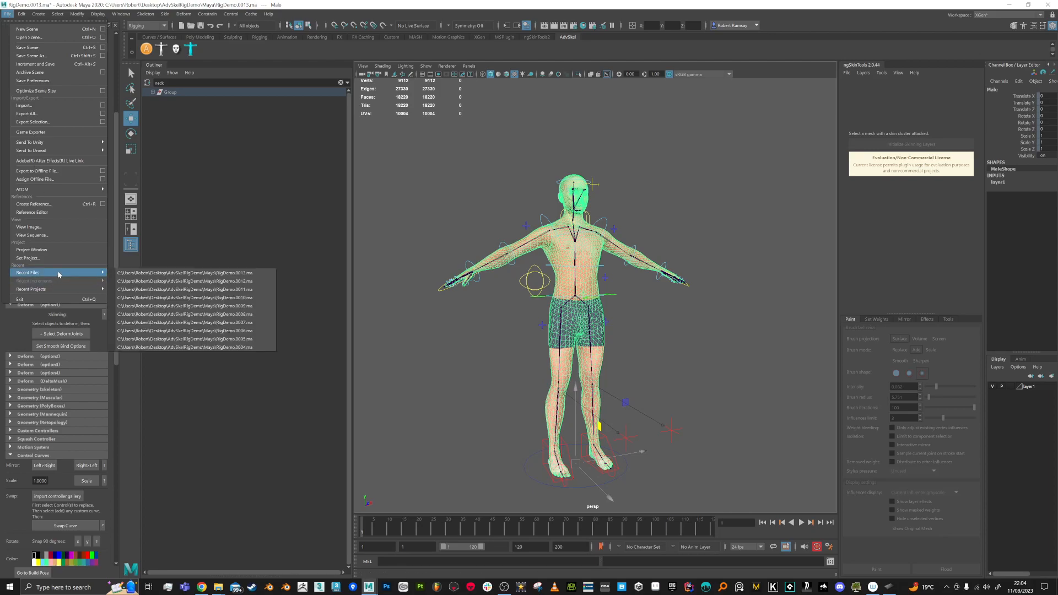
click(224, 282)
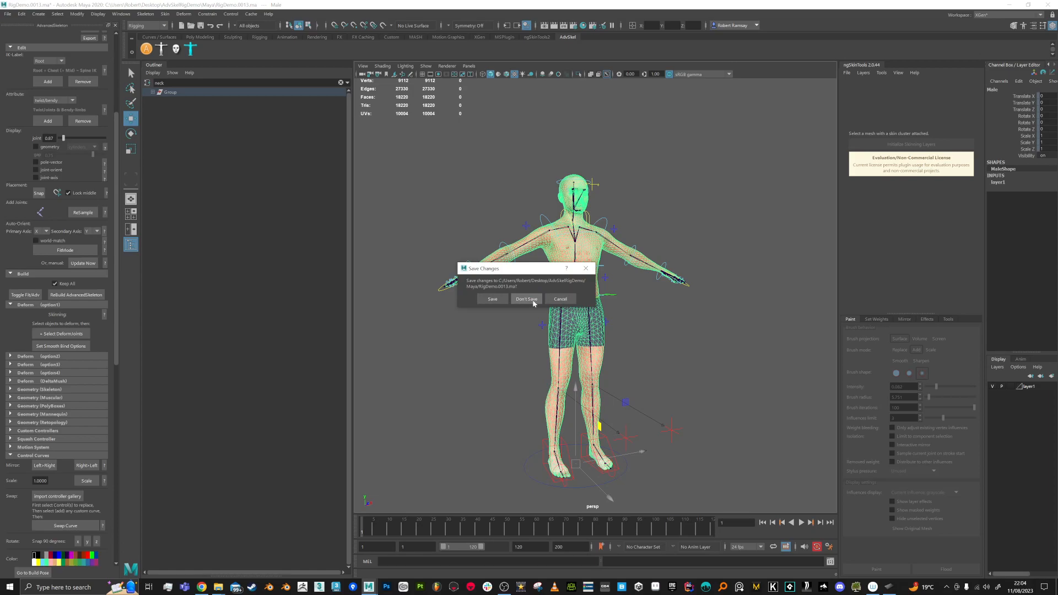
click(560, 300)
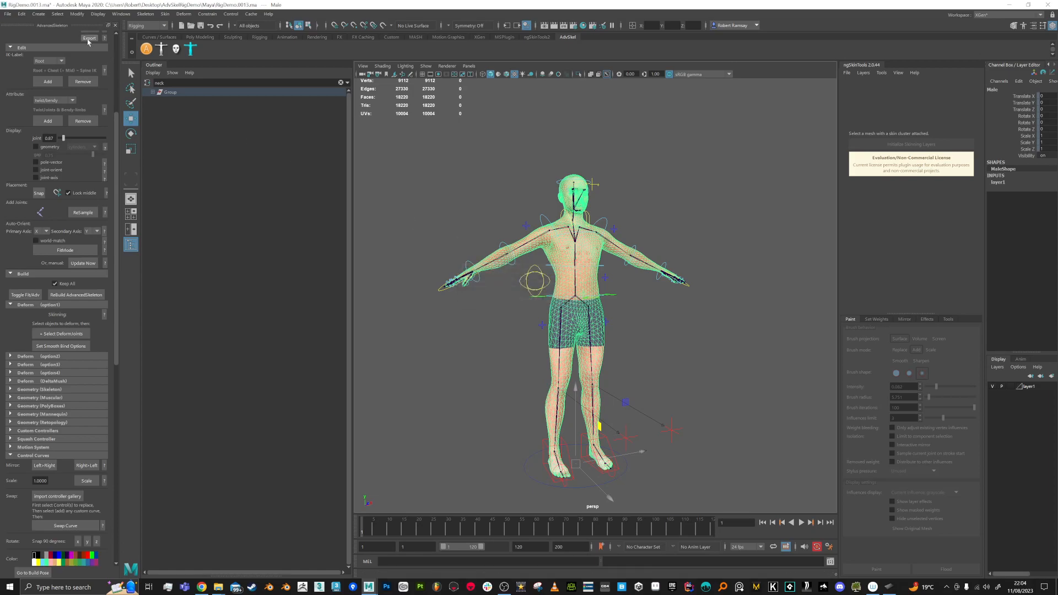
Step: Reload RigDemo.0013.ma from Recent Files, choosing Don't Save for current changes
click(6, 15)
mouse_move(70, 266)
click(193, 272)
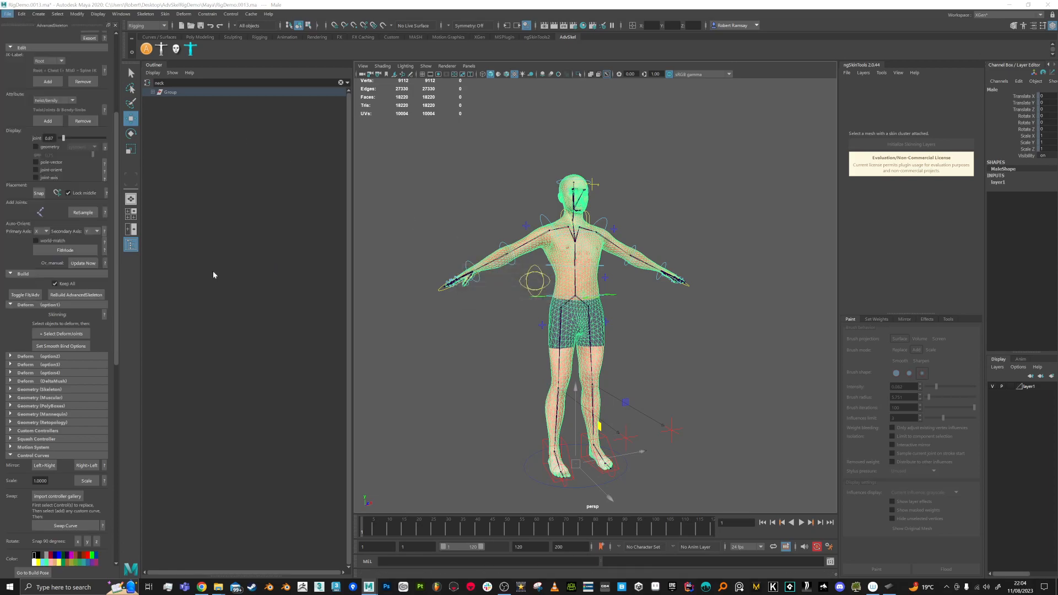
click(519, 298)
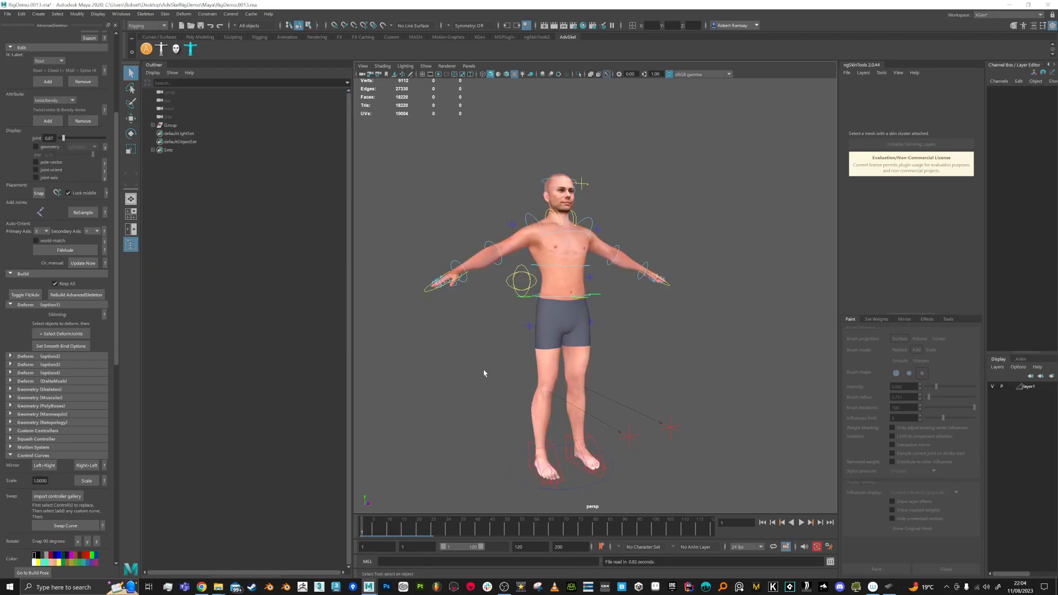
Step: Scrub the leg animation, quit Maya with Don't Save, and relaunch it from the taskbar
drag(371, 533, 360, 514)
click(1047, 5)
click(526, 299)
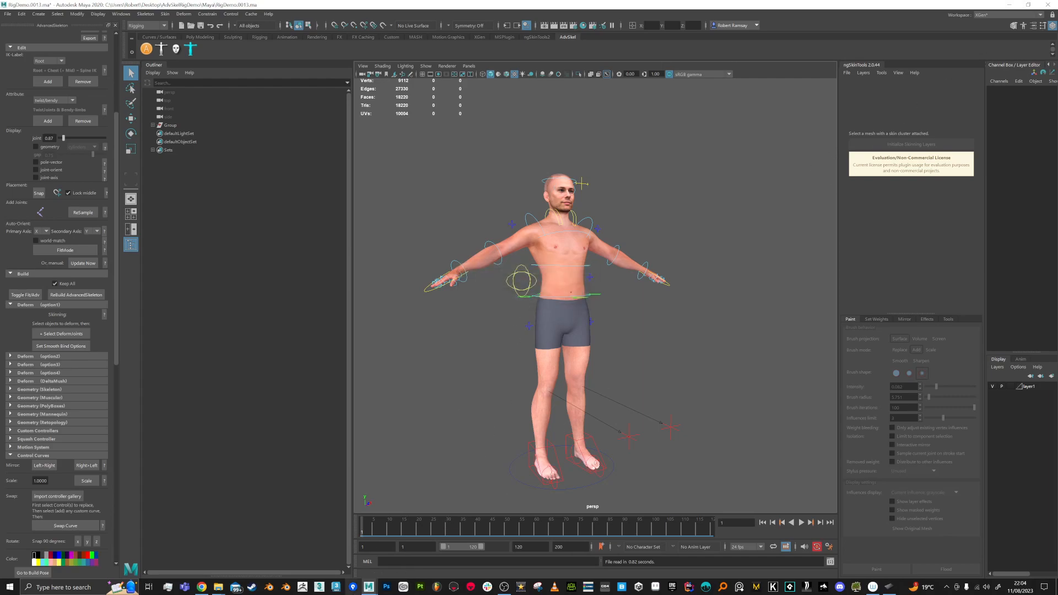
mouse_move(369, 587)
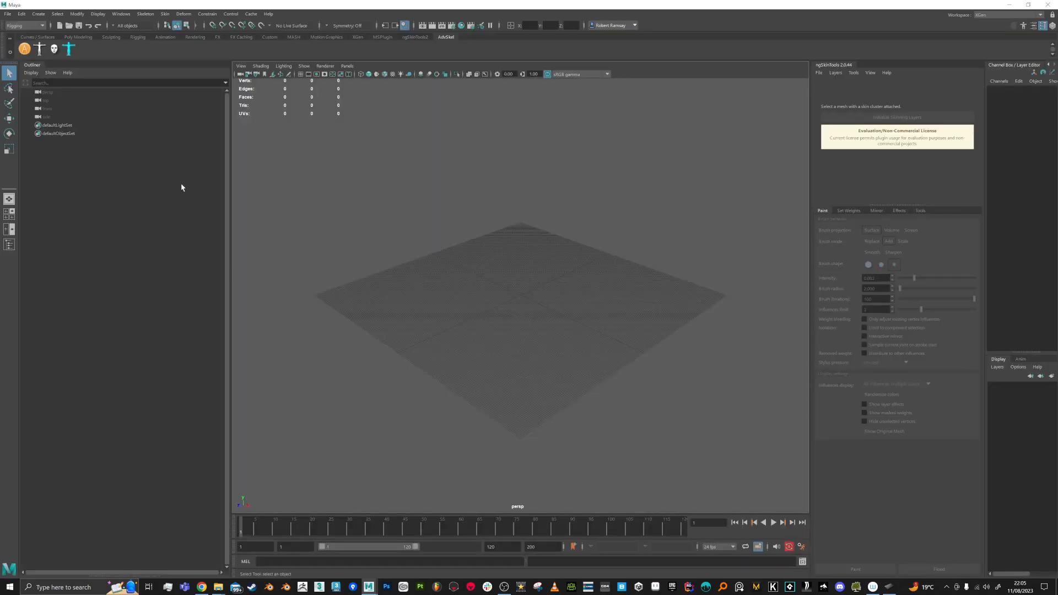
Step: Reopen RigDemo.0013.ma from Recent Files, discarding the empty scene
click(7, 13)
mouse_move(40, 245)
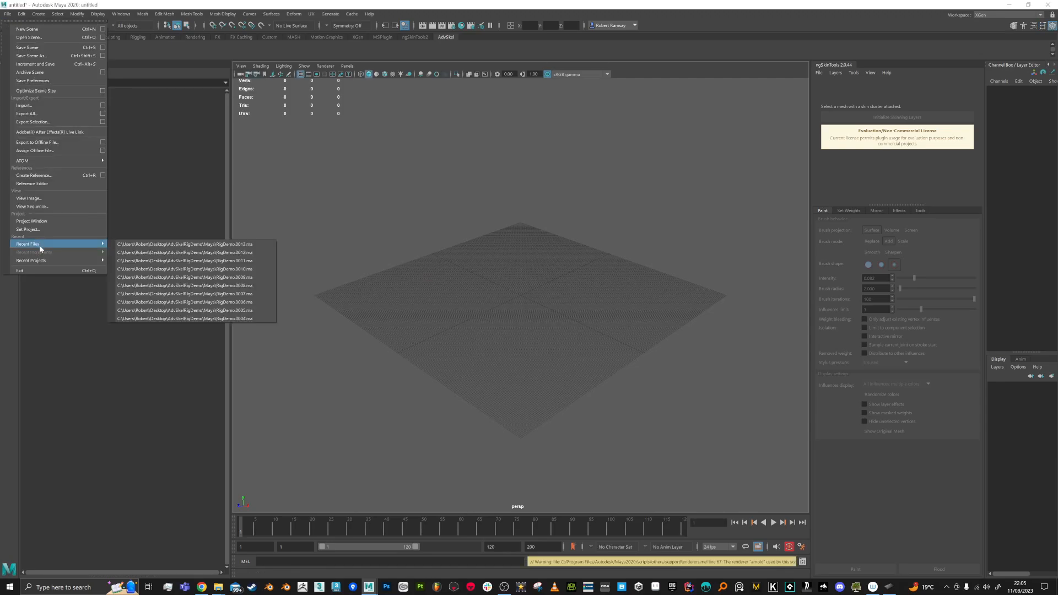
click(187, 244)
click(516, 296)
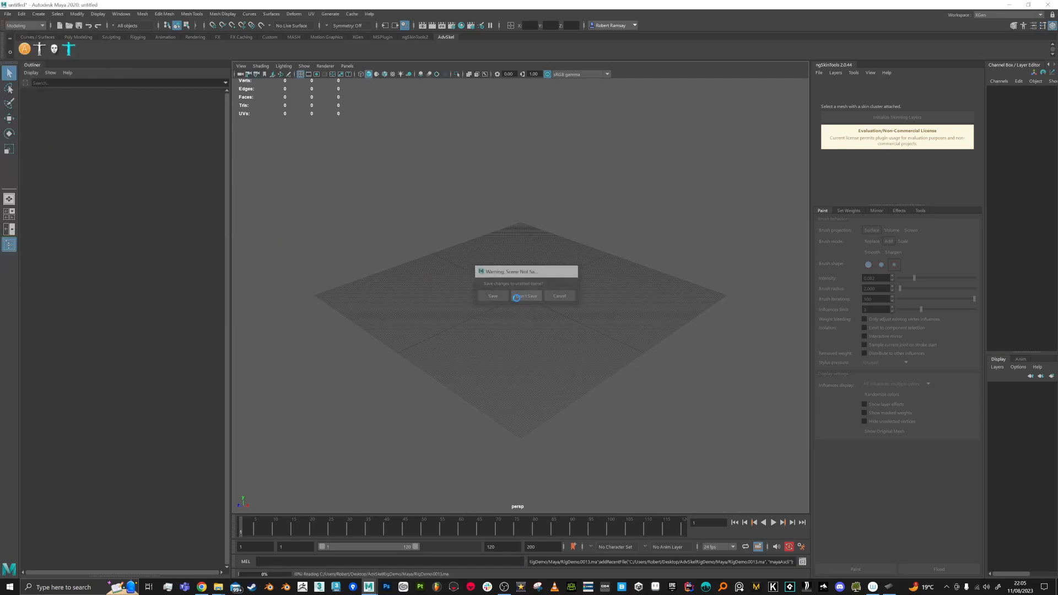
alt+middle_drag(542, 369, 545, 292)
Step: Raise IKLeg_R to test deformation, undo it, and select the Male mesh
click(474, 406)
key(w)
alt+drag(484, 403, 522, 312)
key(ctrl+z)
click(510, 208)
alt+middle_drag(536, 224, 533, 250)
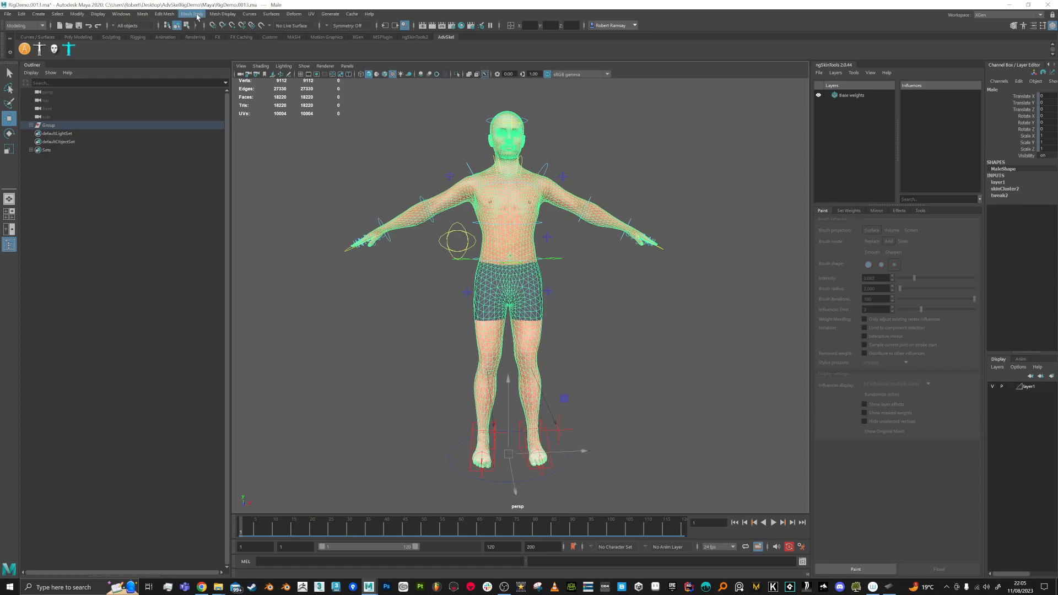
Step: In the Rigging menu set, set Export Weight Maps map size to 512×512
click(43, 25)
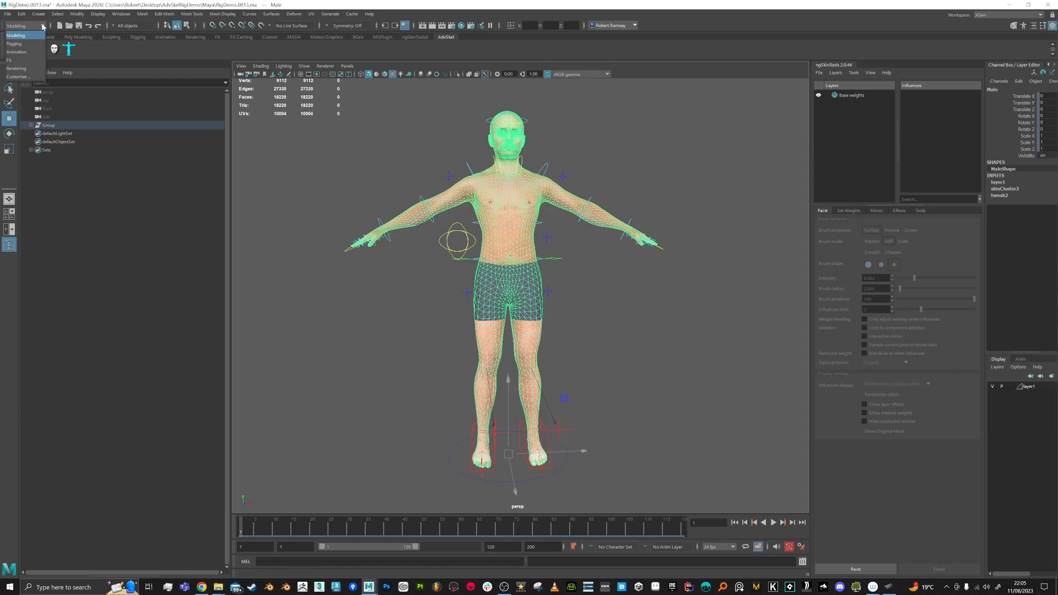
click(24, 44)
click(165, 14)
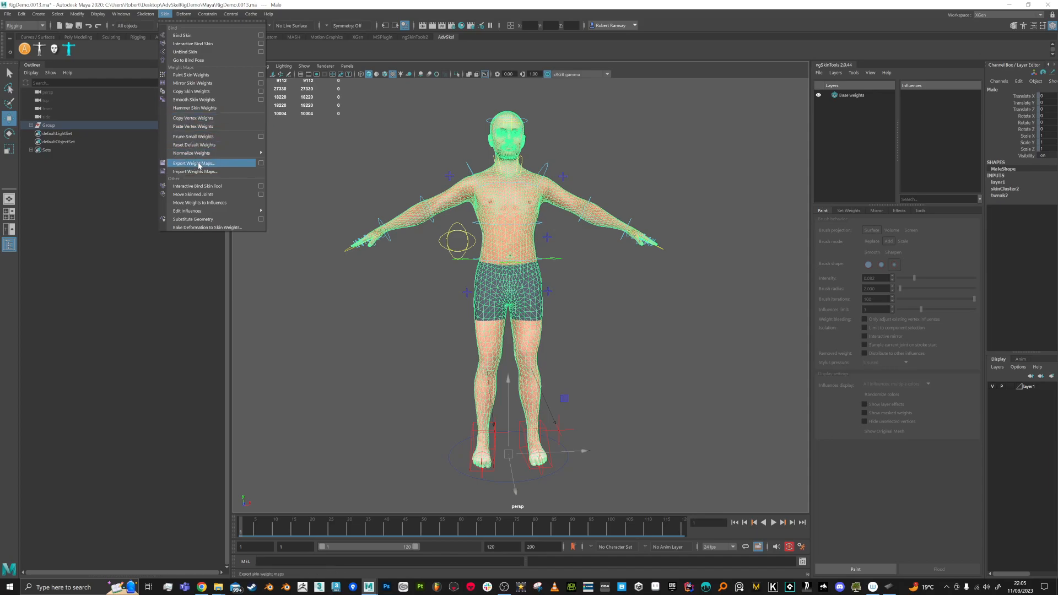
click(261, 163)
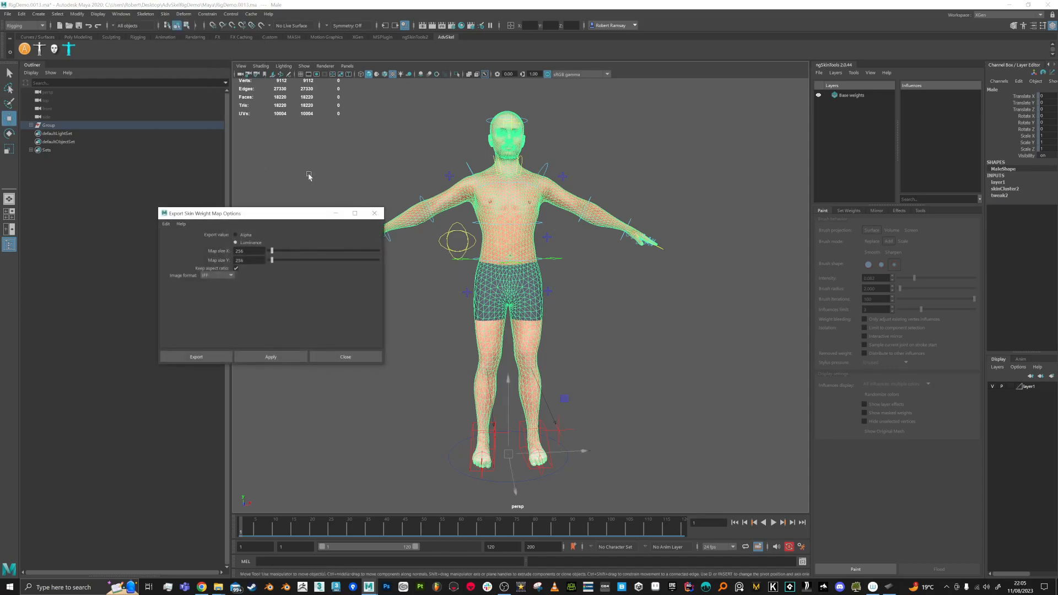
drag(247, 252, 214, 252)
key(Tab)
Step: Export the weight maps to the Desktop as 'weight', confirming all 53 maps
click(216, 359)
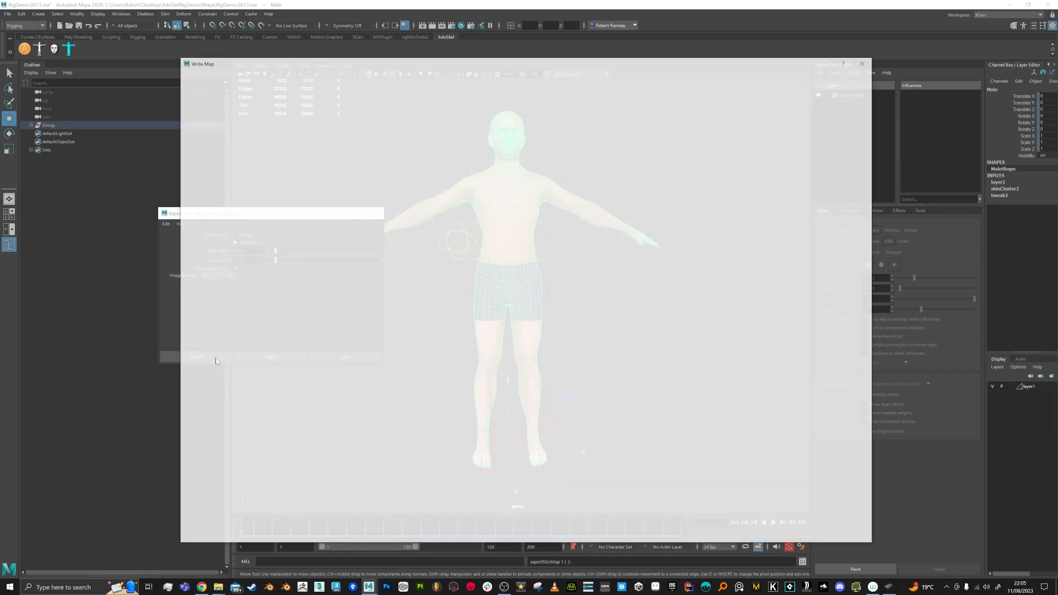
click(198, 100)
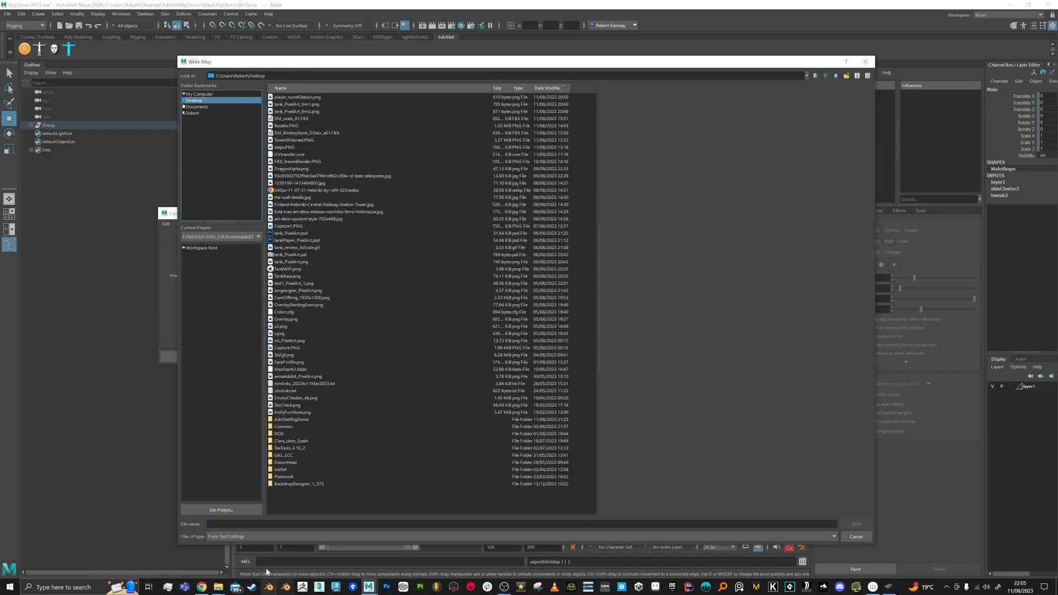
click(254, 524)
text(weight)
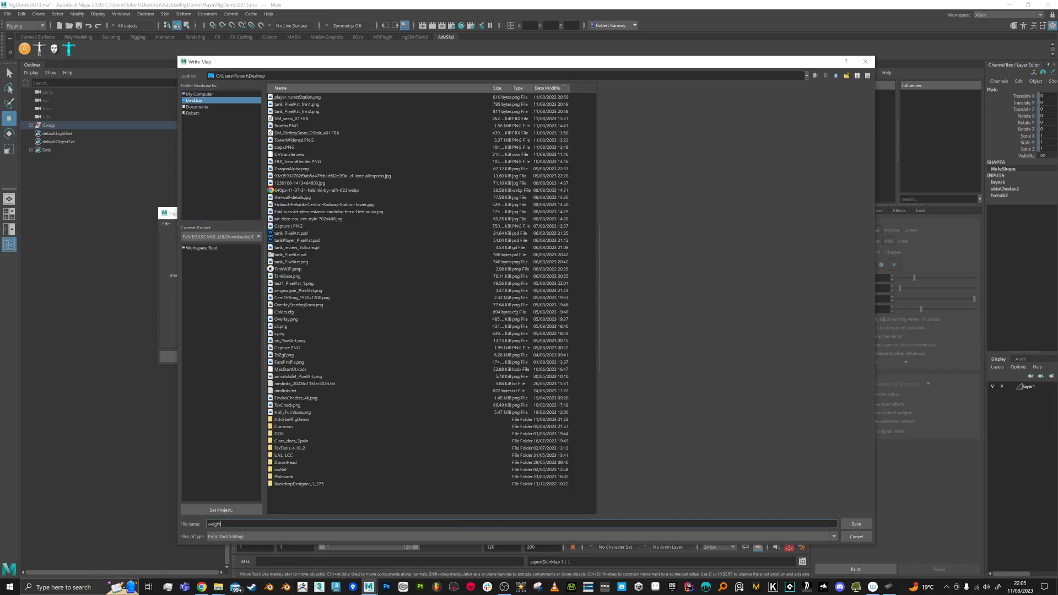
key(Return)
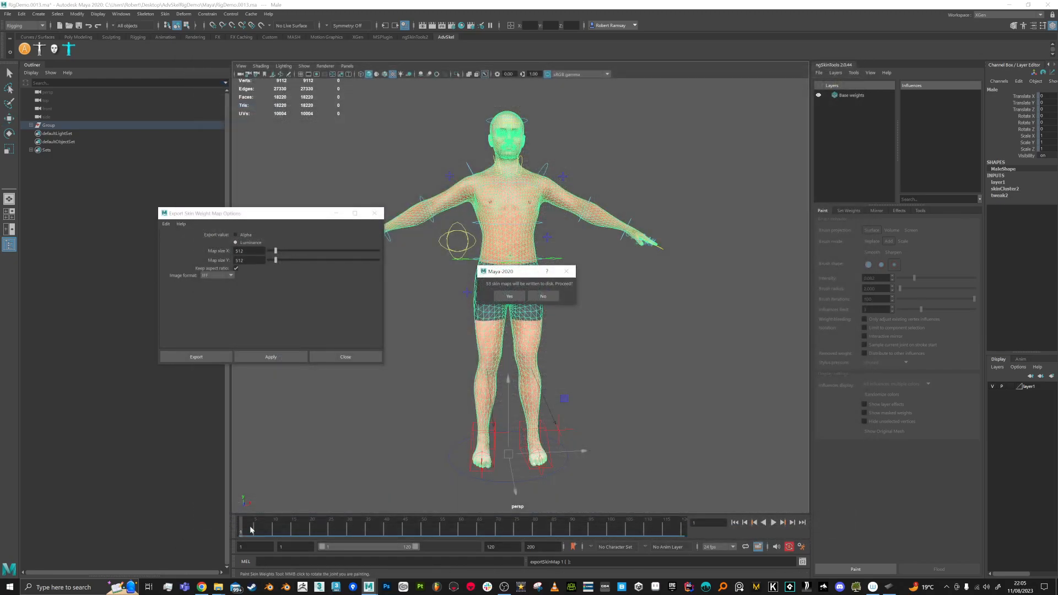
click(509, 296)
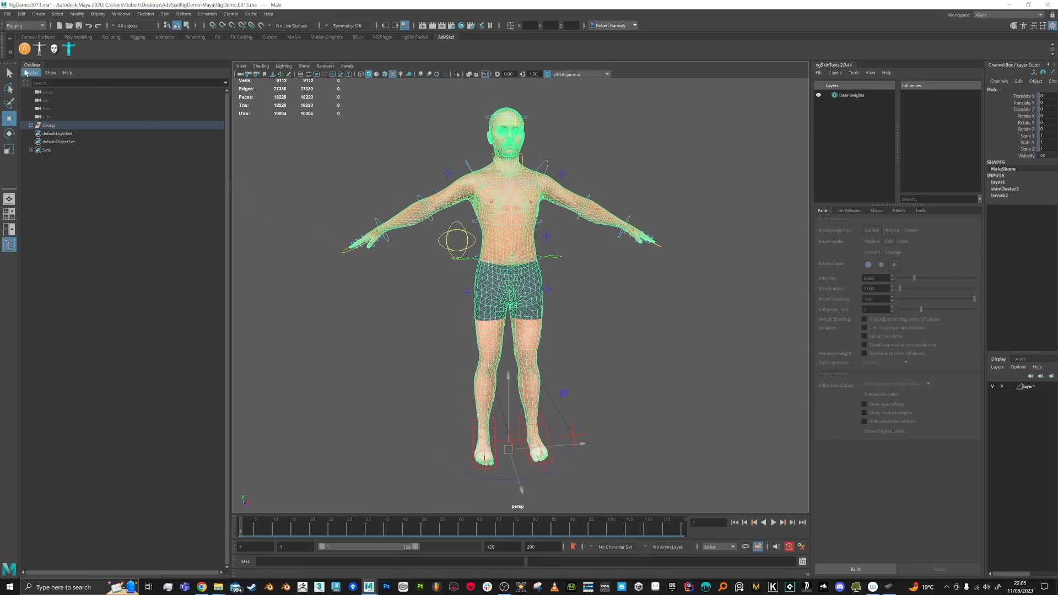
Step: In AdvancedSkeleton, toggle to the fit skeleton, delete the Adv rig, and rebuild it
click(25, 49)
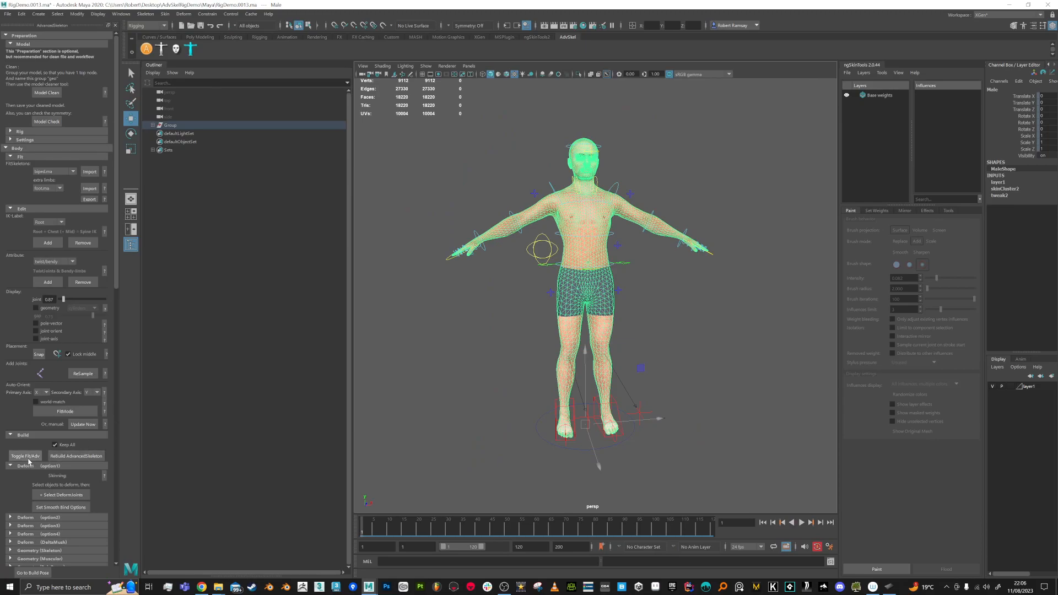
click(27, 457)
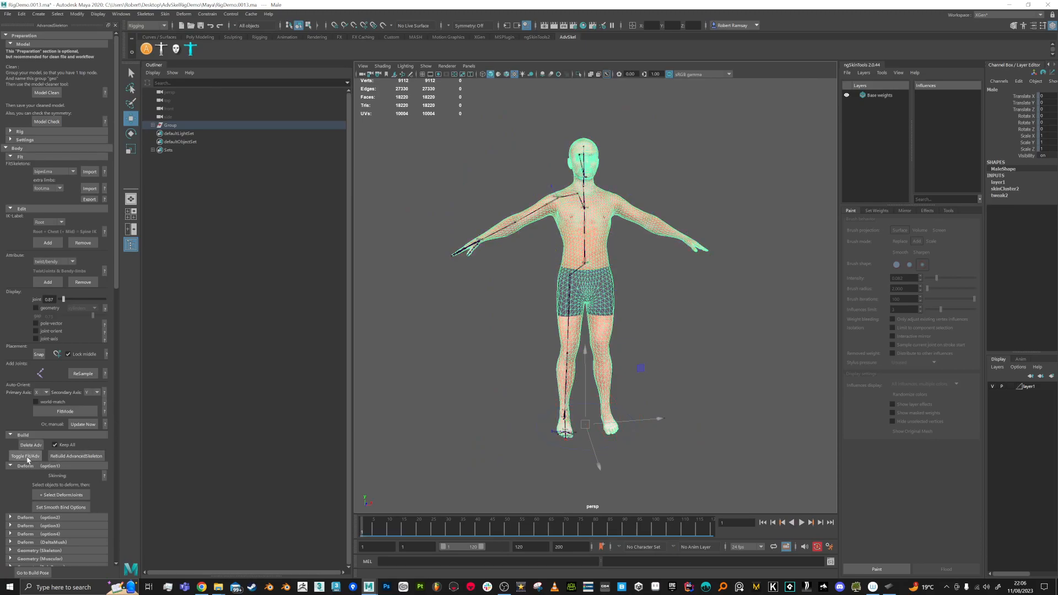
click(32, 445)
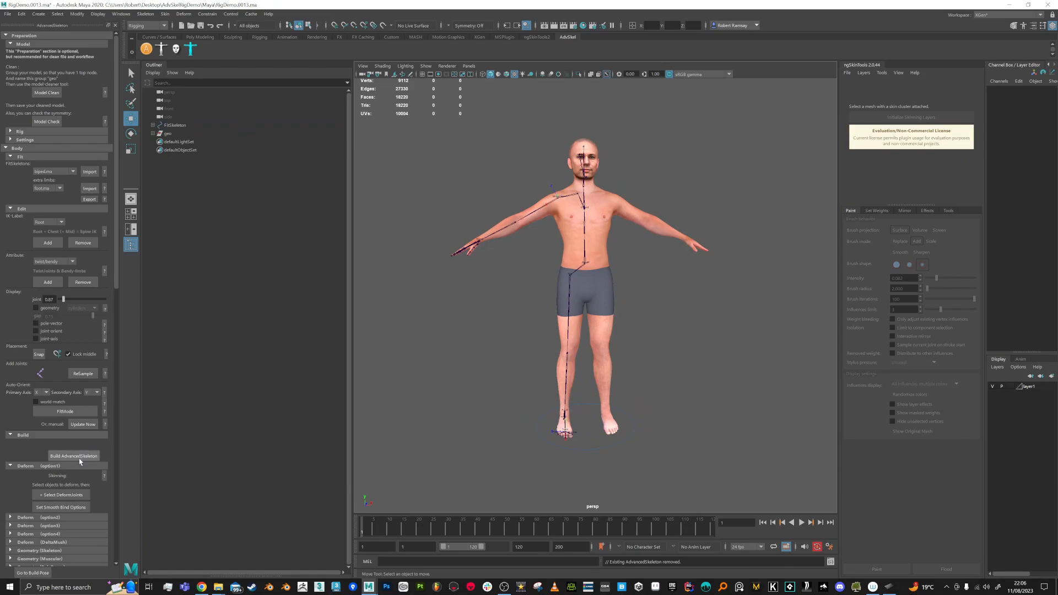
click(79, 459)
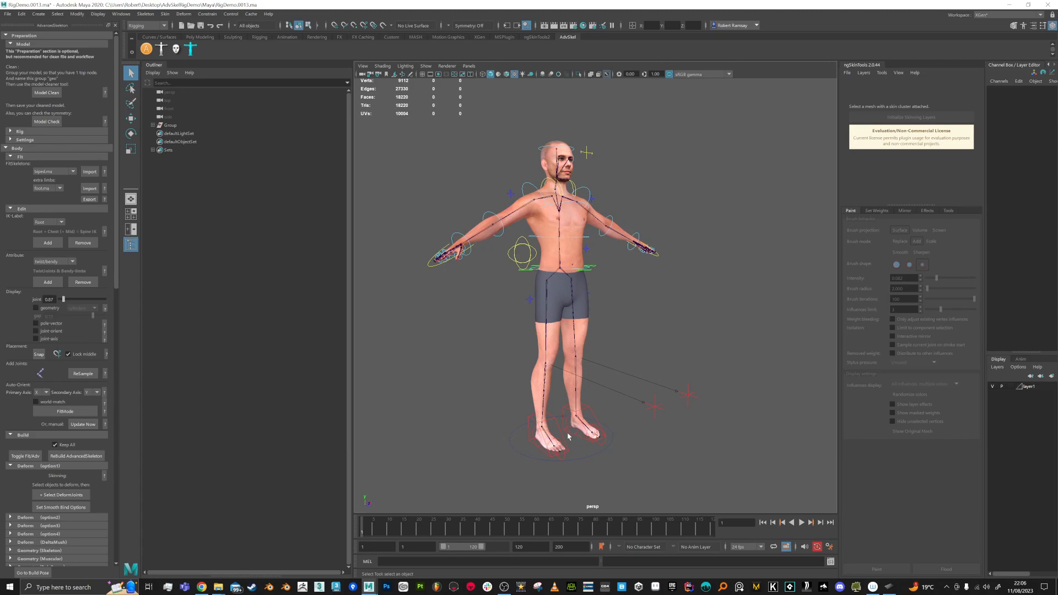
Step: Raise the right leg's IKLeg_R control to test the new rig
click(553, 422)
key(w)
drag(586, 440, 613, 346)
Step: Undo the leg raise, then import weight.weightMap onto the Male mesh with Skin > Import Weight Maps
key(ctrl+z)
alt+drag(657, 379, 620, 319)
click(606, 323)
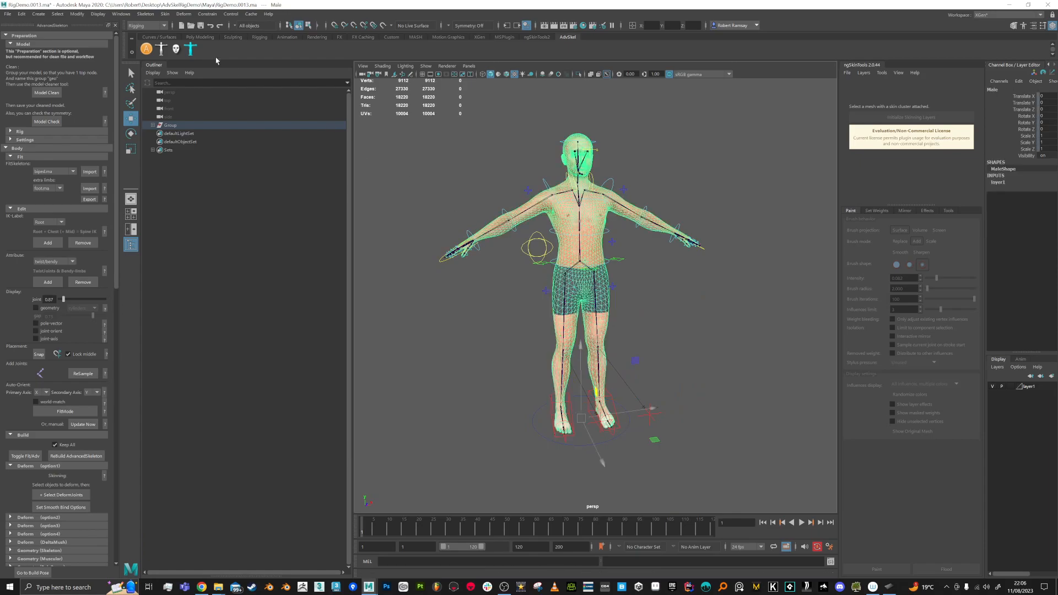
click(164, 13)
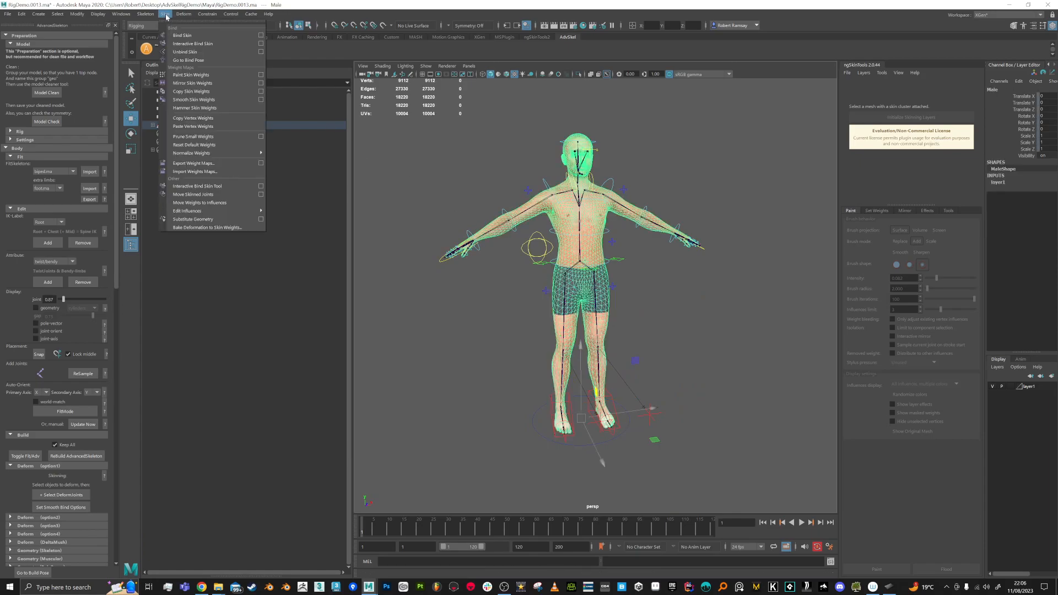
click(190, 171)
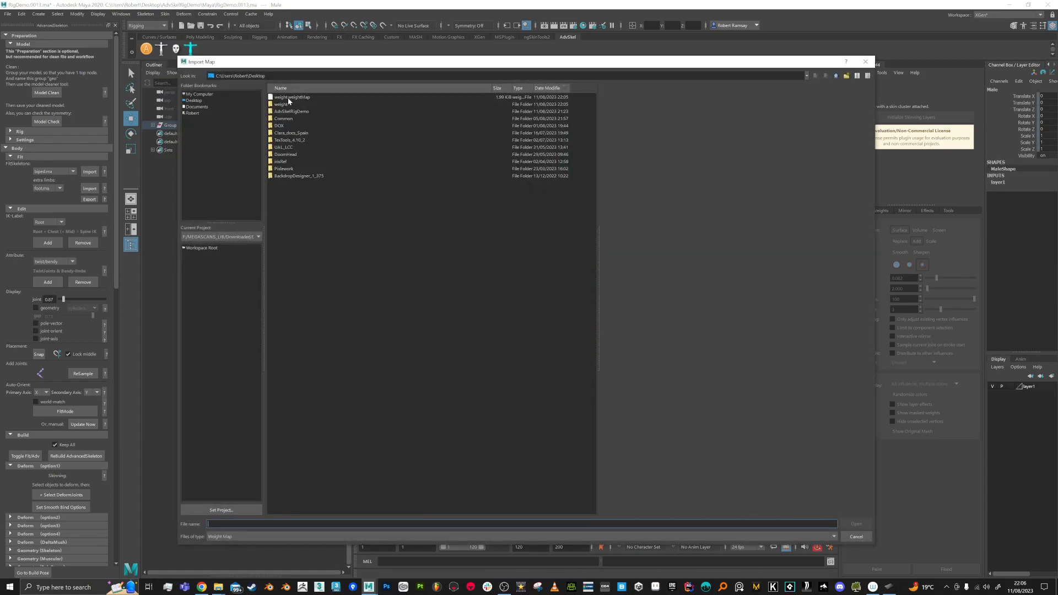
double_click(287, 98)
Step: Test-move the IKLeg_R control to check the leg, then undo the move
alt+drag(693, 384, 650, 344)
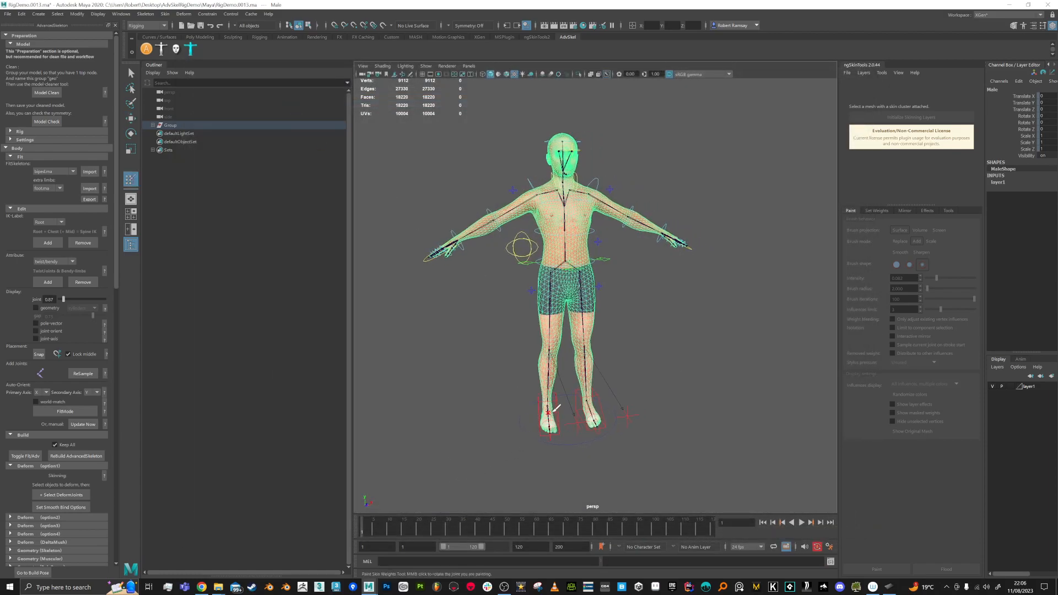
key(q)
click(547, 420)
key(w)
mouse_move(551, 420)
alt+mouse_down()
mouse_move(601, 404)
mouse_move(593, 364)
mouse_move(626, 362)
mouse_move(616, 357)
alt+mouse_up()
key(ctrl+z)
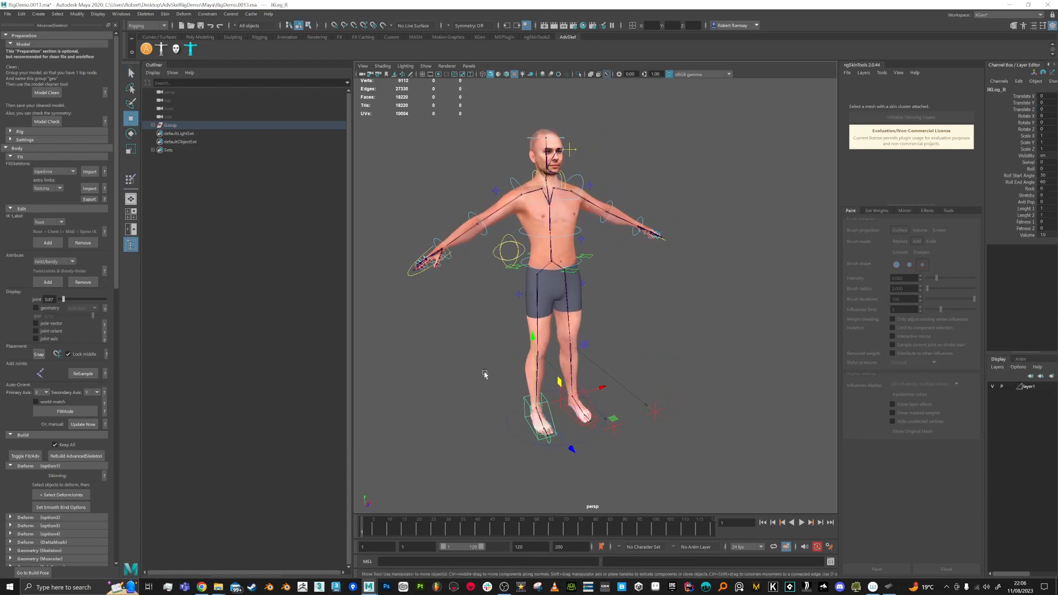
Step: Select the deforming joints with the Male mesh and import weight.weightMap again
click(75, 495)
shift+click(544, 330)
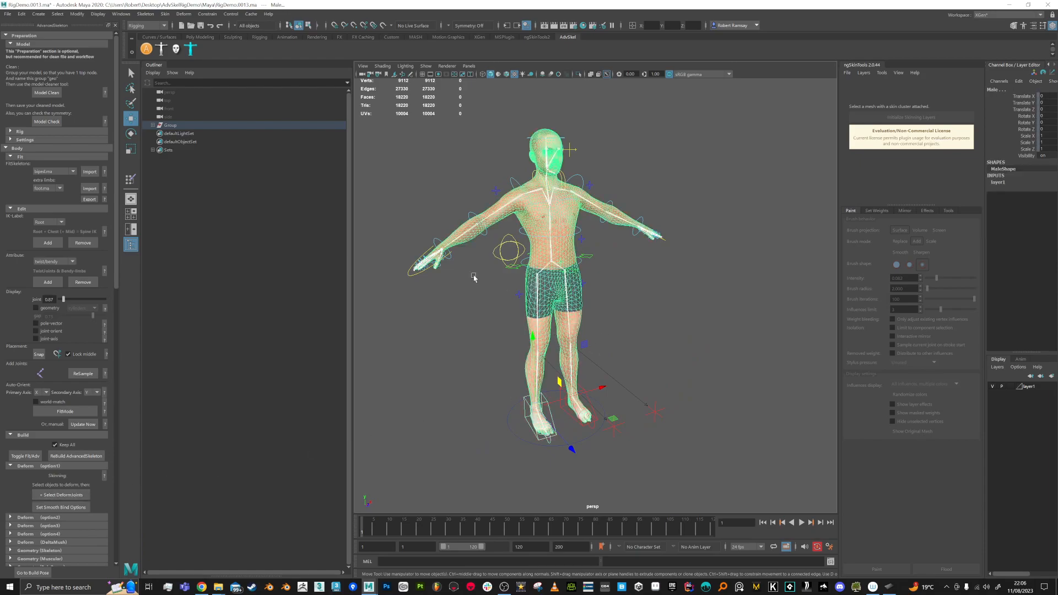
click(165, 14)
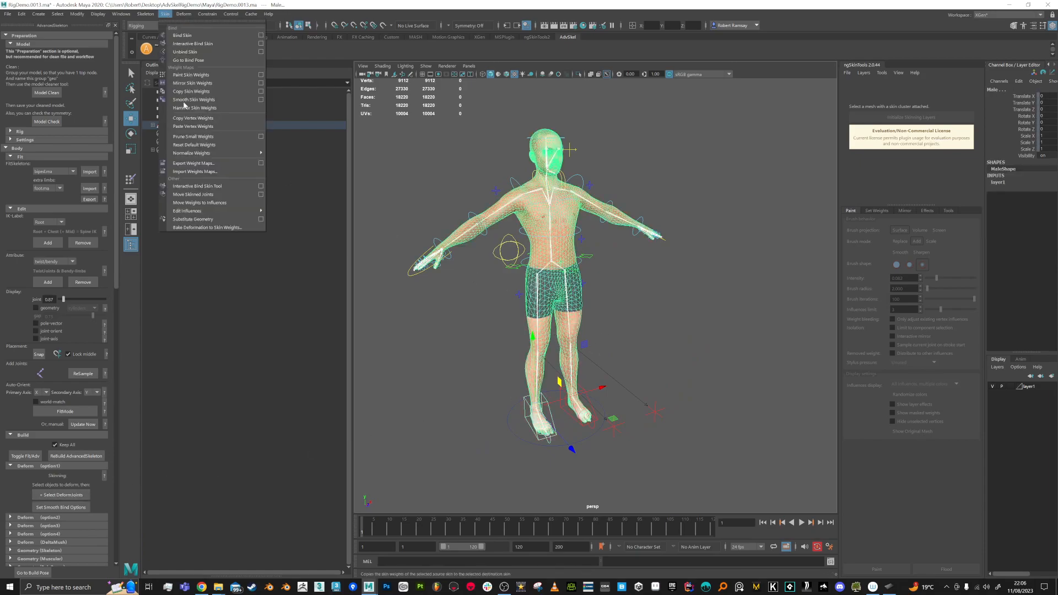
click(198, 171)
double_click(299, 98)
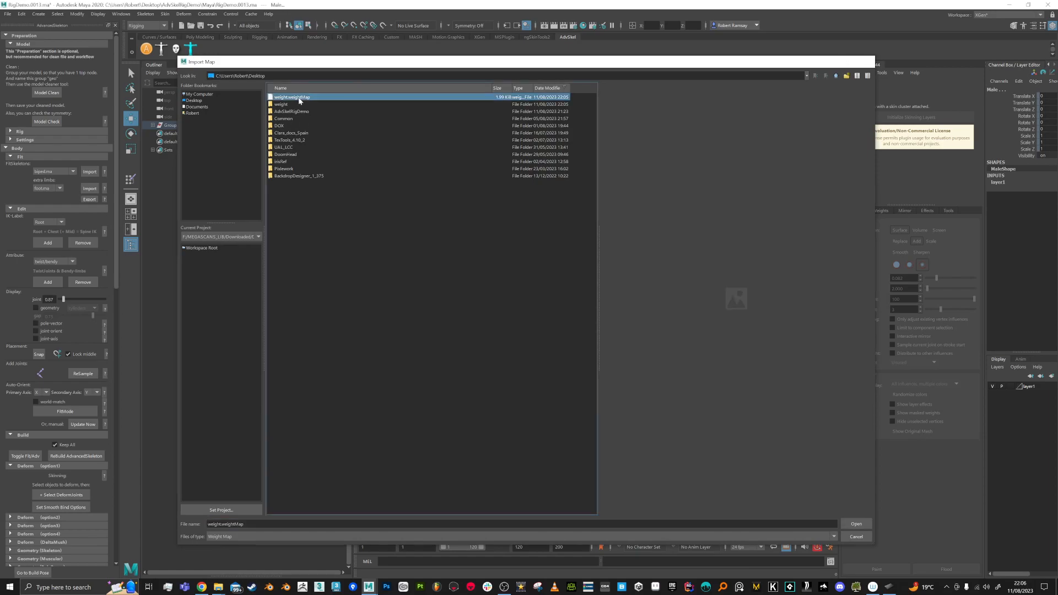
Step: Reselect IKLeg_R and undo its move, returning the character to rest pose
alt+drag(602, 332, 619, 320)
key(q)
alt+drag(555, 425, 572, 351)
click(554, 416)
key(w)
key(ctrl+z)
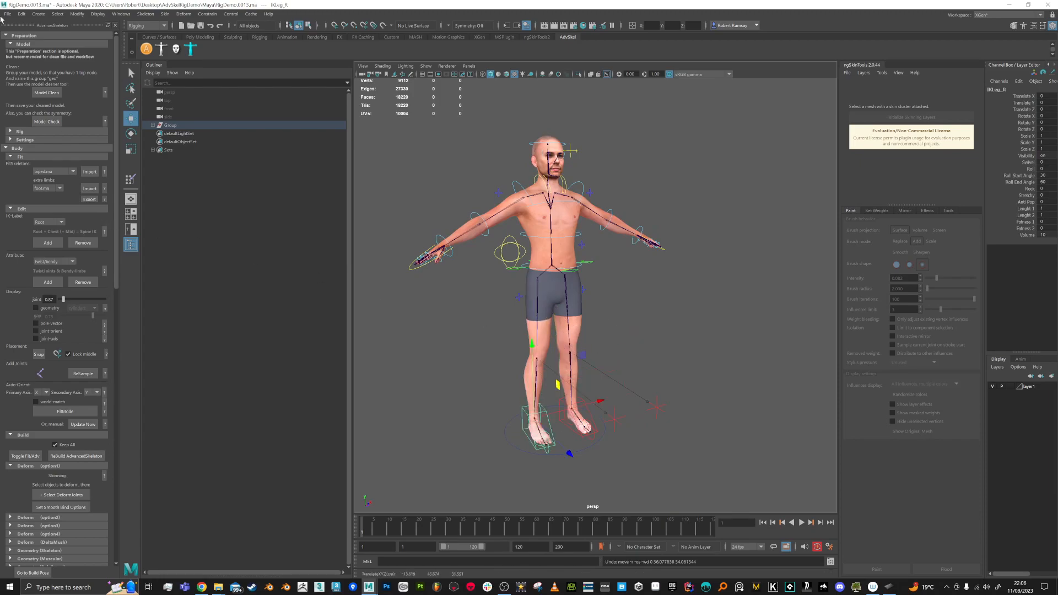
Step: Reopen RigDemo.0013.ma from Recent Files, answering the save-changes prompt
click(7, 14)
mouse_move(55, 272)
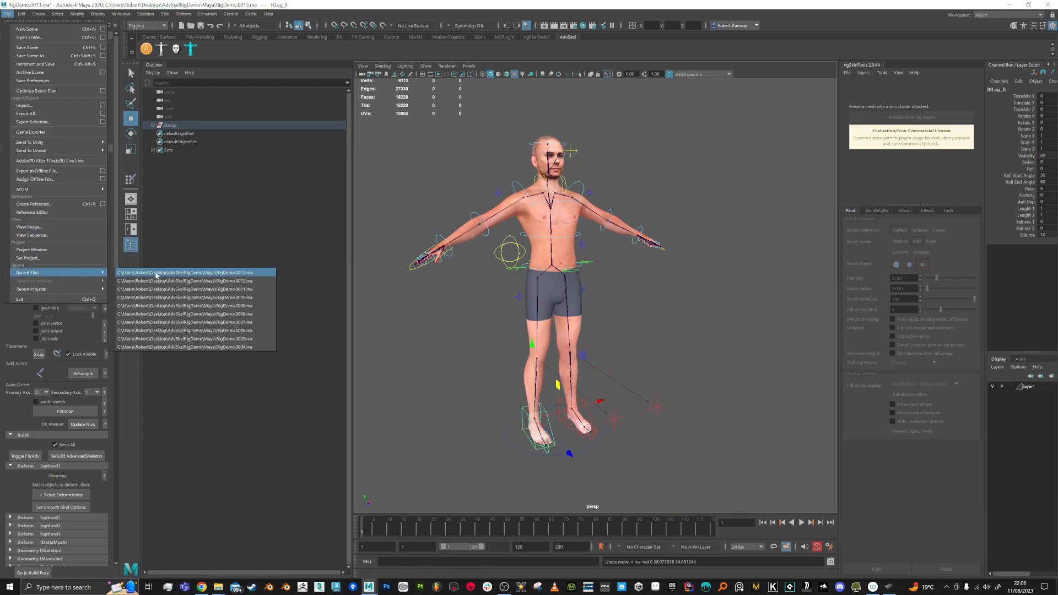
click(146, 273)
click(527, 300)
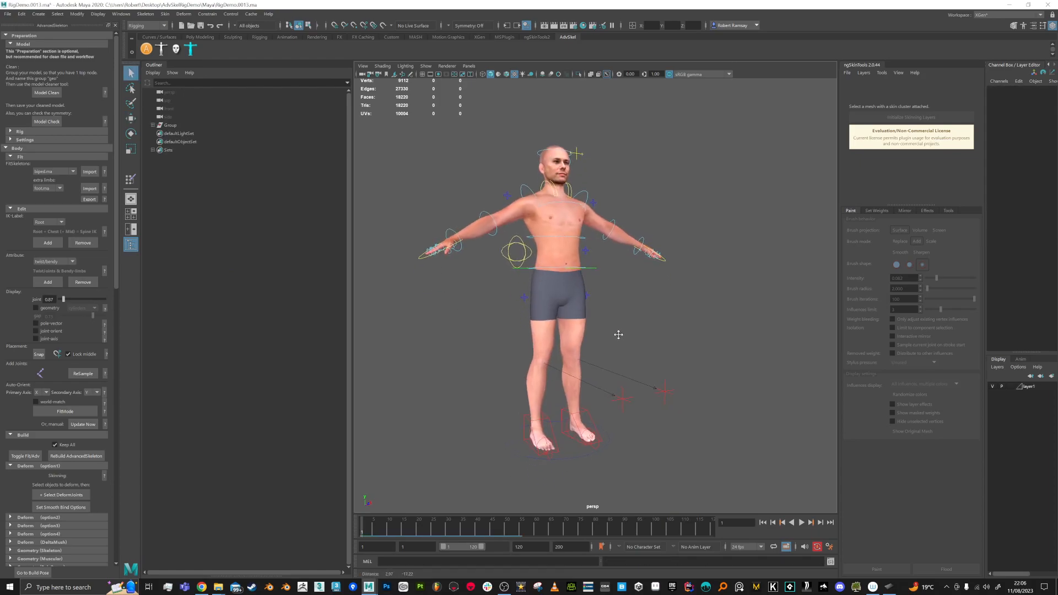
Step: Test-raise the right foot with IKLeg_R, then undo back to rest pose
alt+middle_drag(619, 337, 613, 315)
click(543, 395)
key(w)
drag(558, 357, 497, 345)
key(ctrl+z)
Step: Select the deforming joints and make the joints visible on the character
click(36, 493)
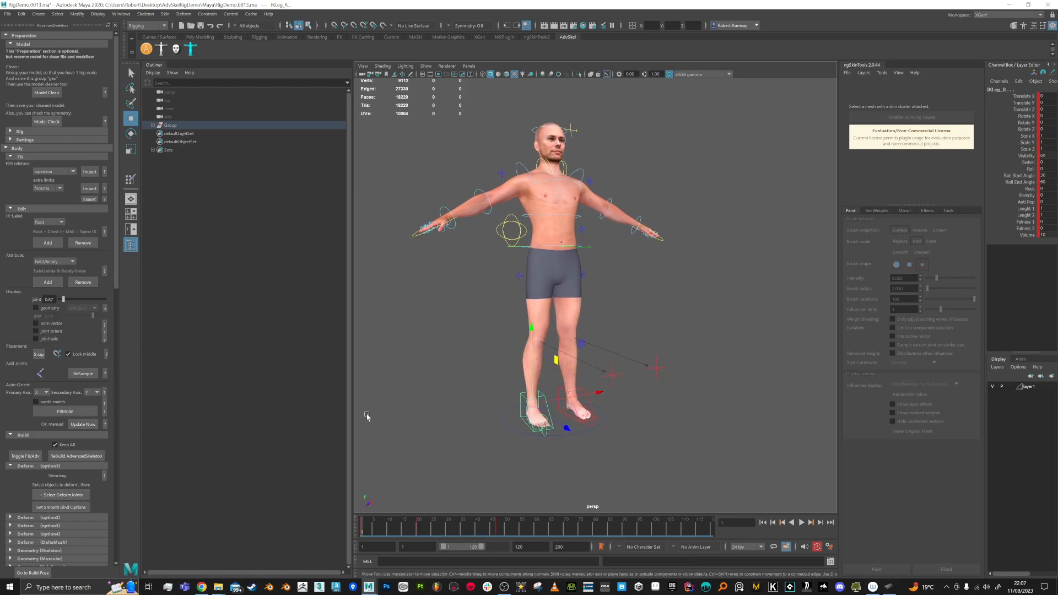
drag(114, 282, 135, 557)
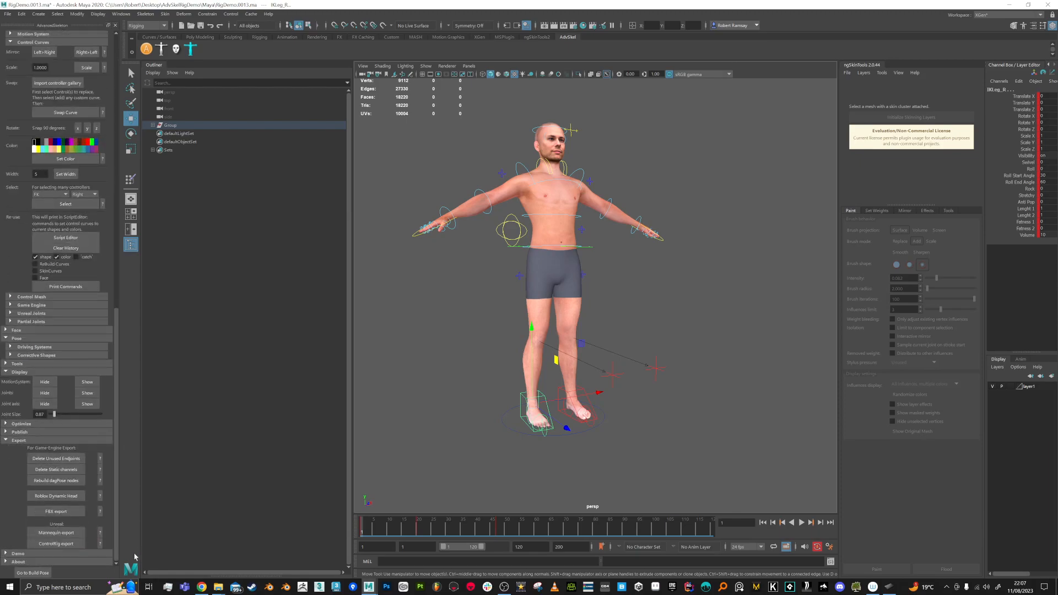
click(87, 392)
alt+drag(460, 251, 531, 259)
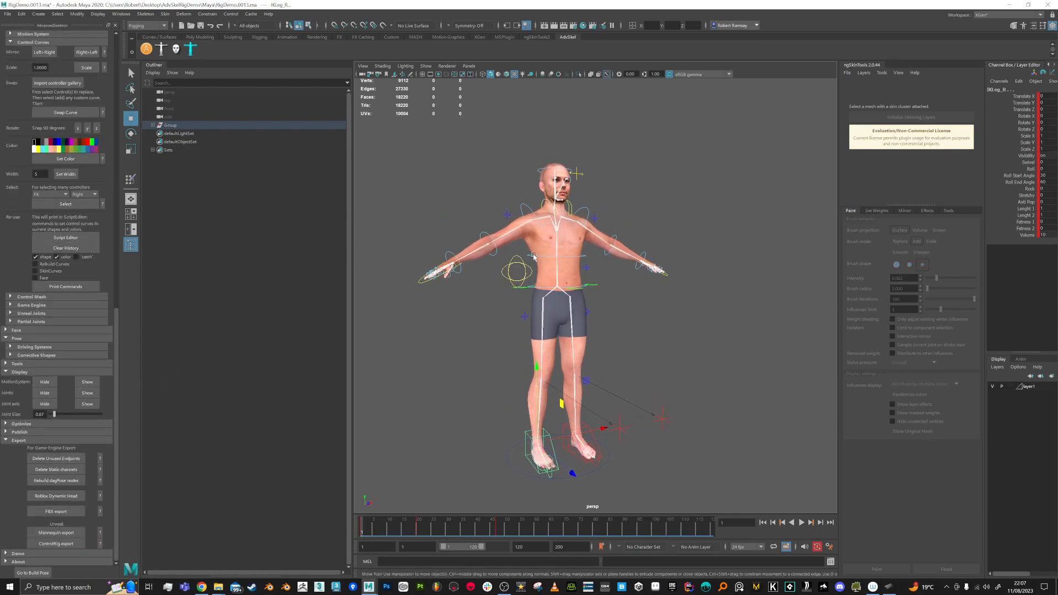
Step: Export the Male mesh's 53 skin weight maps, overwriting weight.weightMap on the Desktop
click(539, 248)
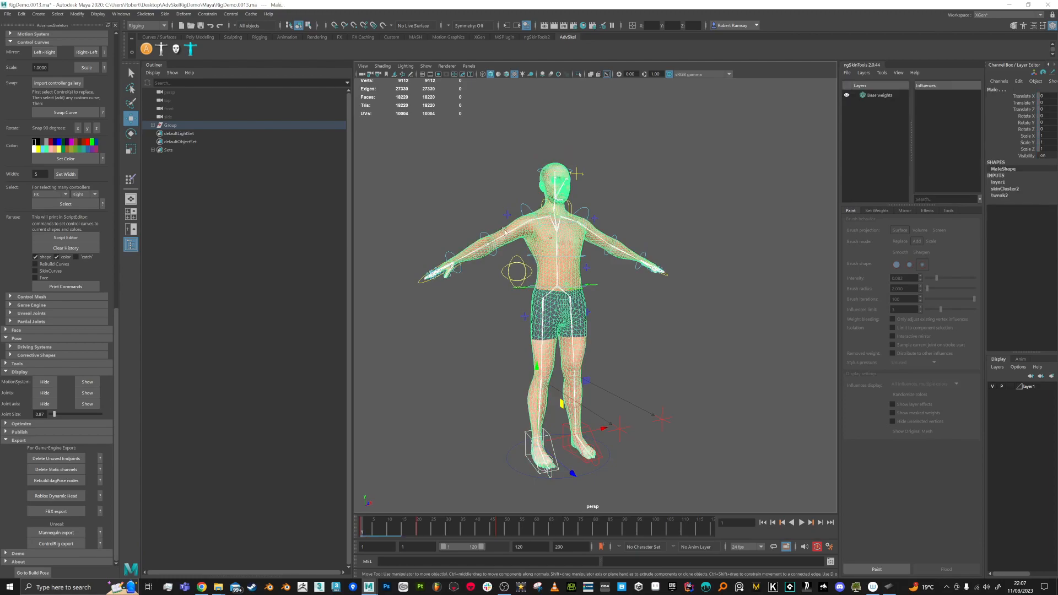
click(164, 14)
click(194, 162)
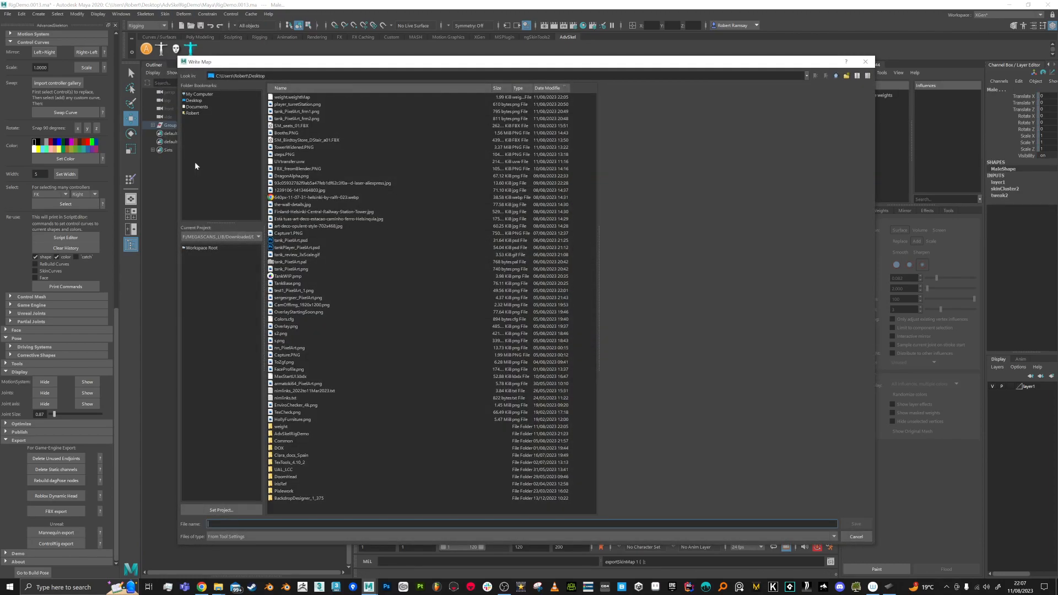
double_click(287, 97)
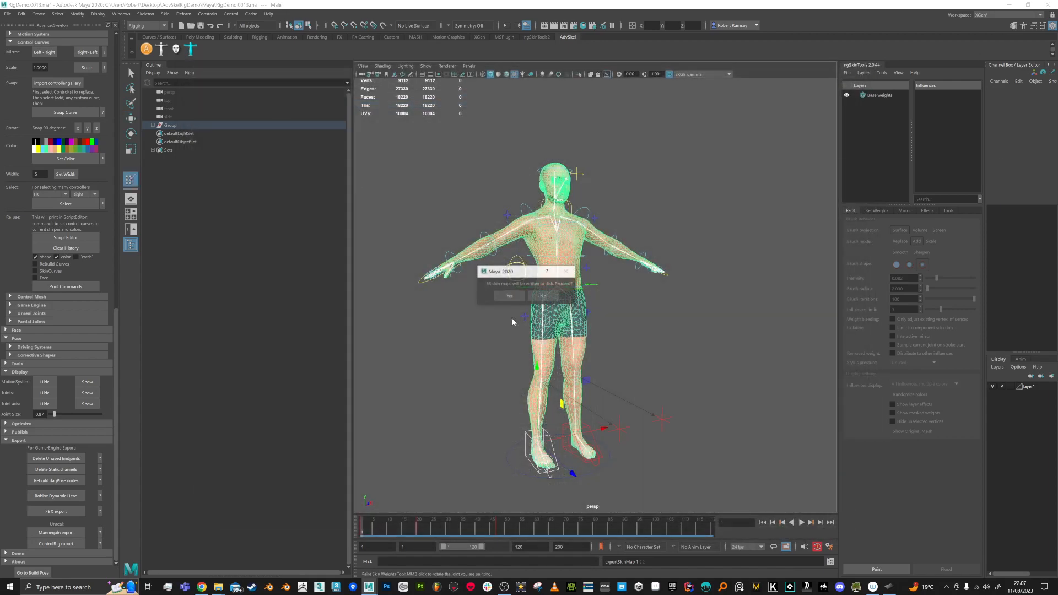
click(511, 297)
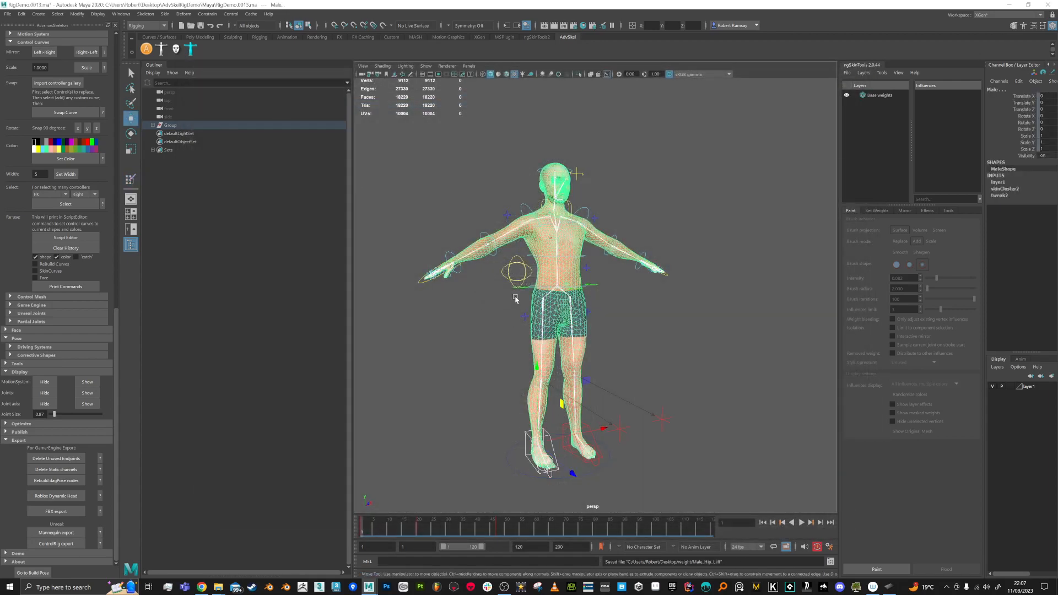
alt+drag(489, 307, 494, 333)
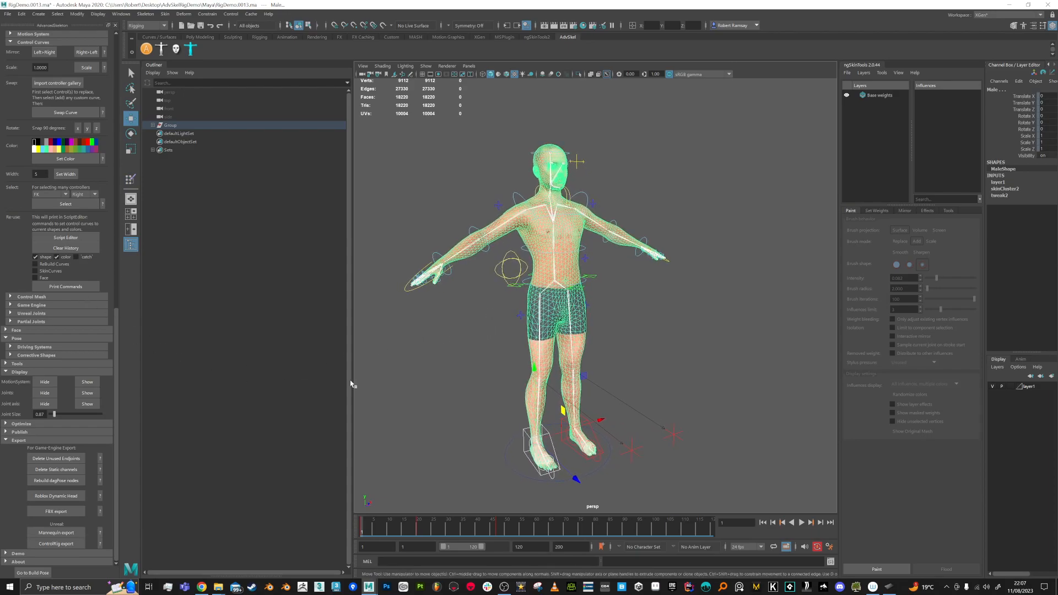
drag(118, 313, 114, 163)
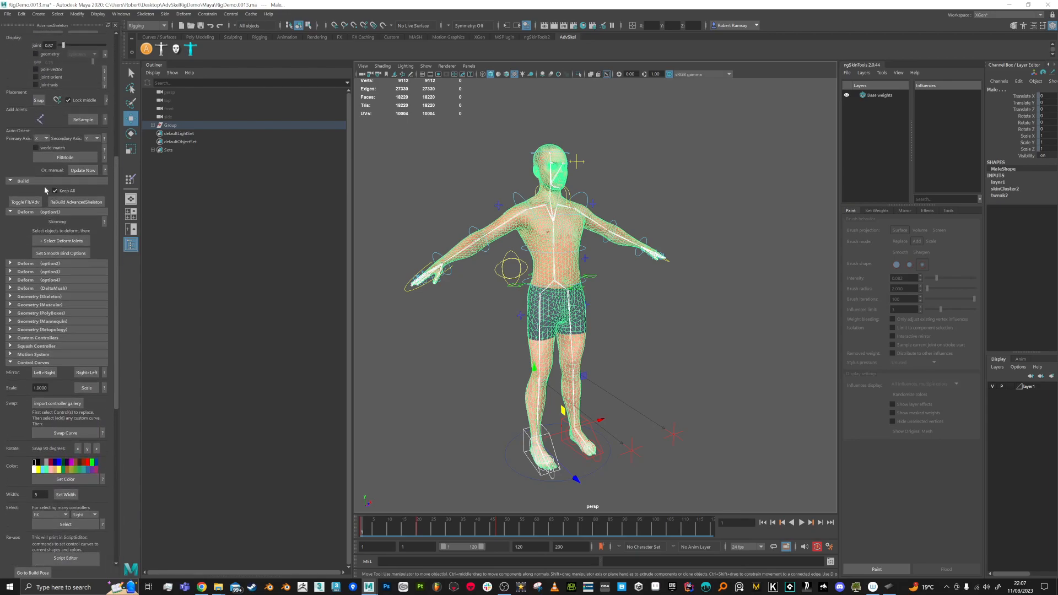
Step: Toggle Fit/Adv, delete and rebuild the AdvancedSkeleton rig, then hide the MotionSystem controls
click(25, 202)
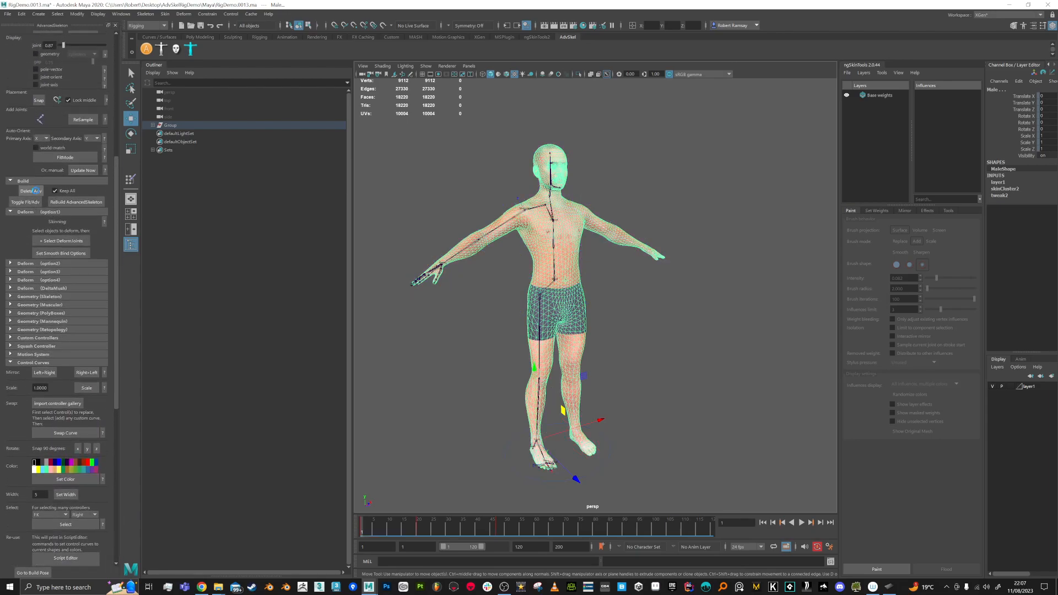
click(36, 191)
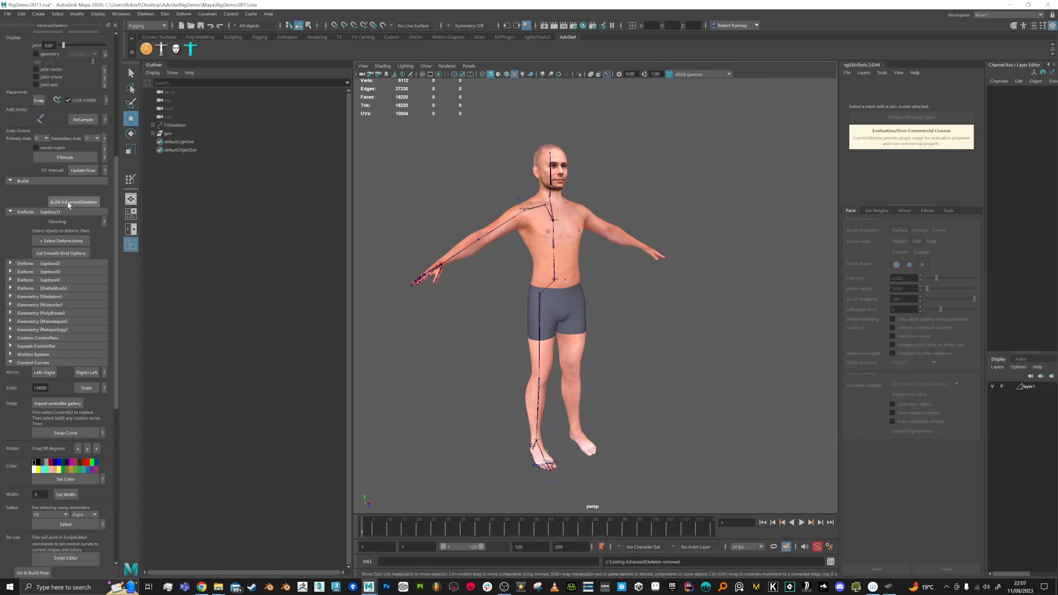
click(69, 204)
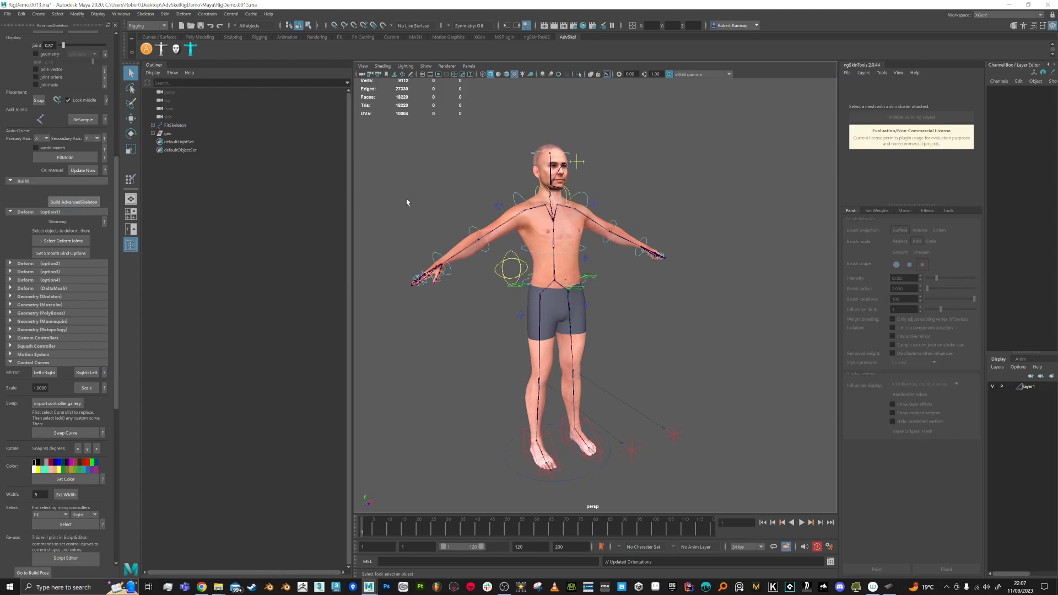
drag(116, 320, 118, 478)
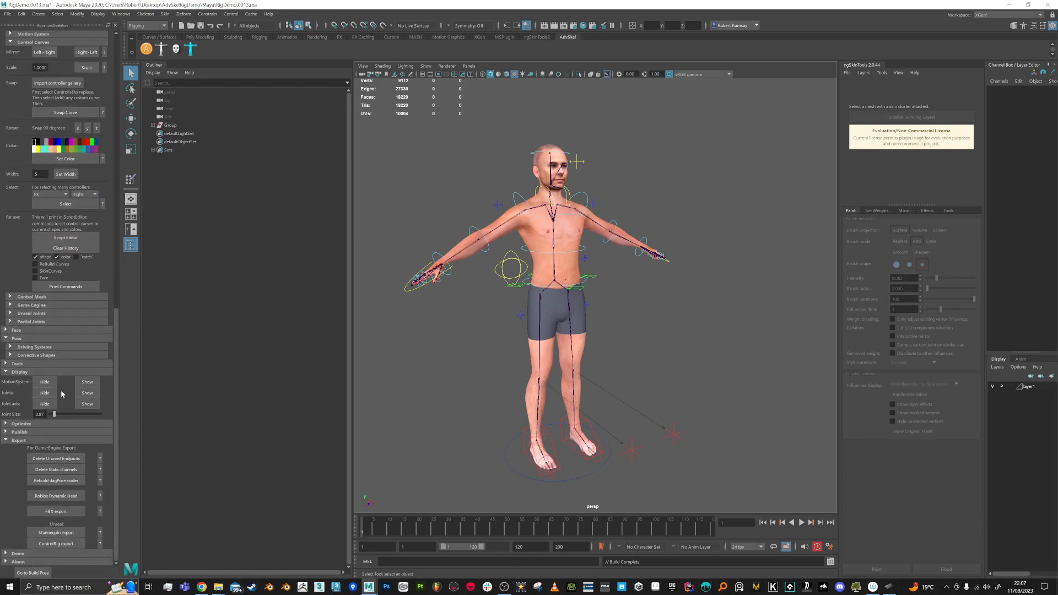
click(45, 382)
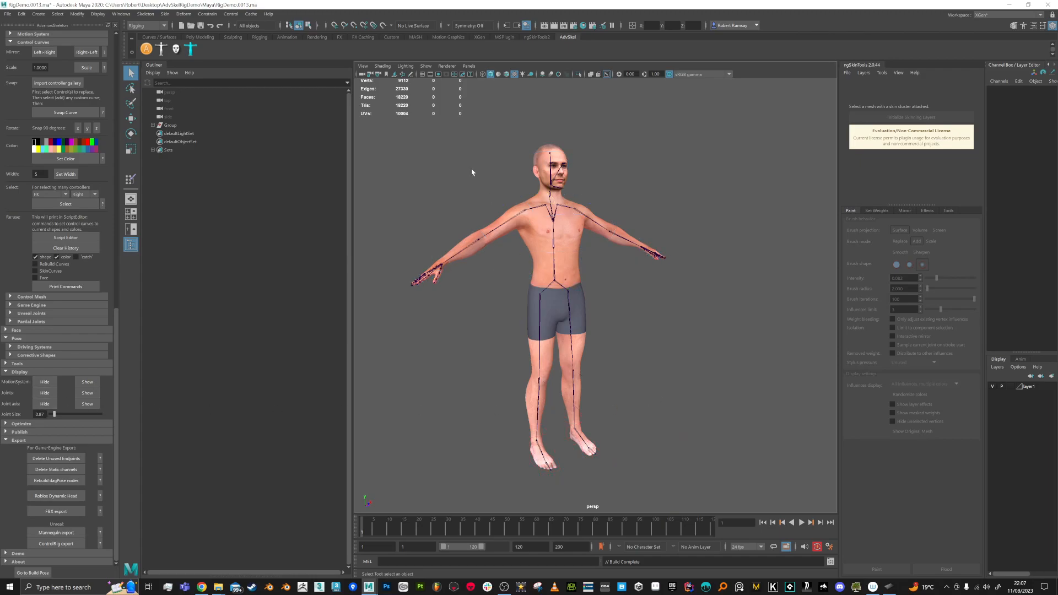
Step: Box-select the mesh and joints and try importing the weight map, which returns an error
drag(408, 127, 697, 505)
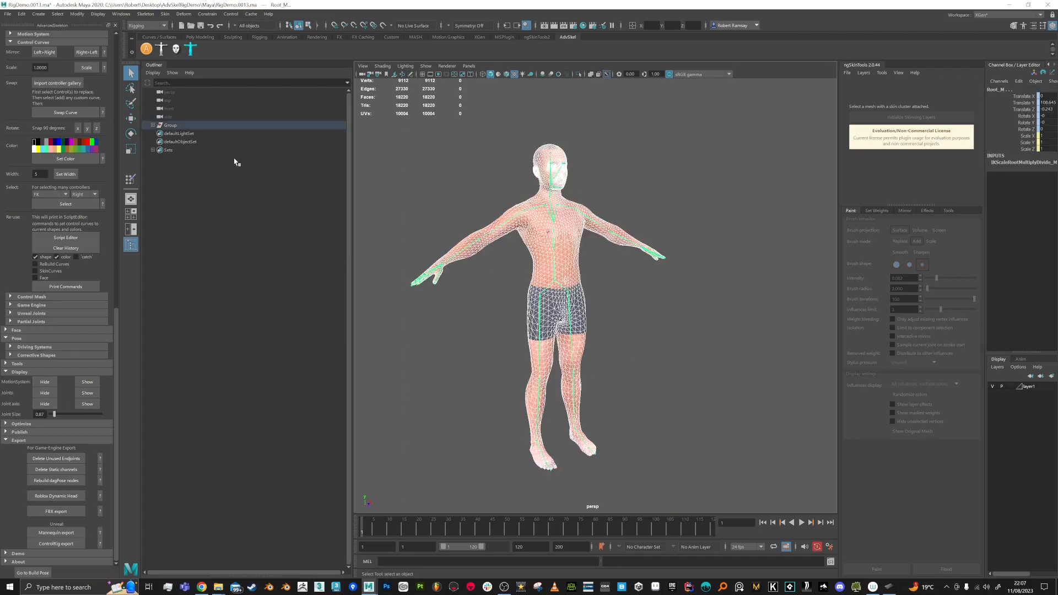
click(164, 14)
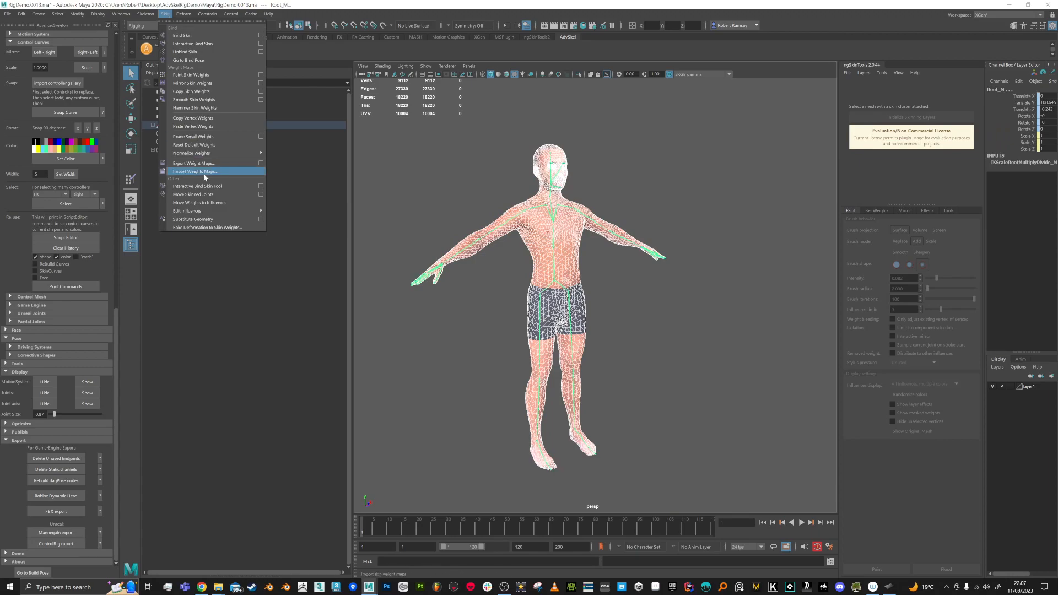
click(203, 173)
double_click(292, 98)
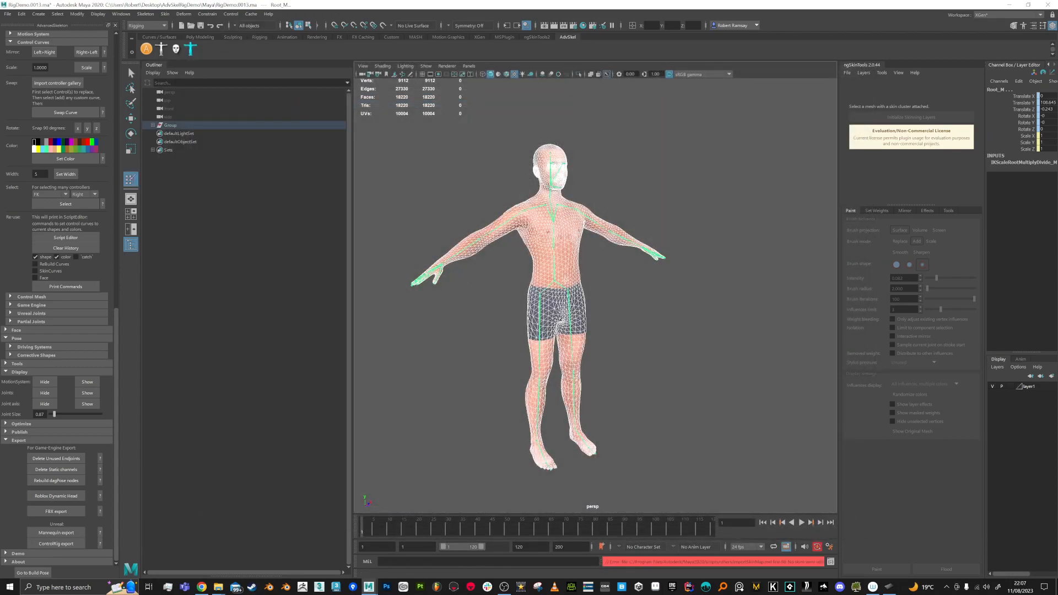
drag(600, 561, 548, 561)
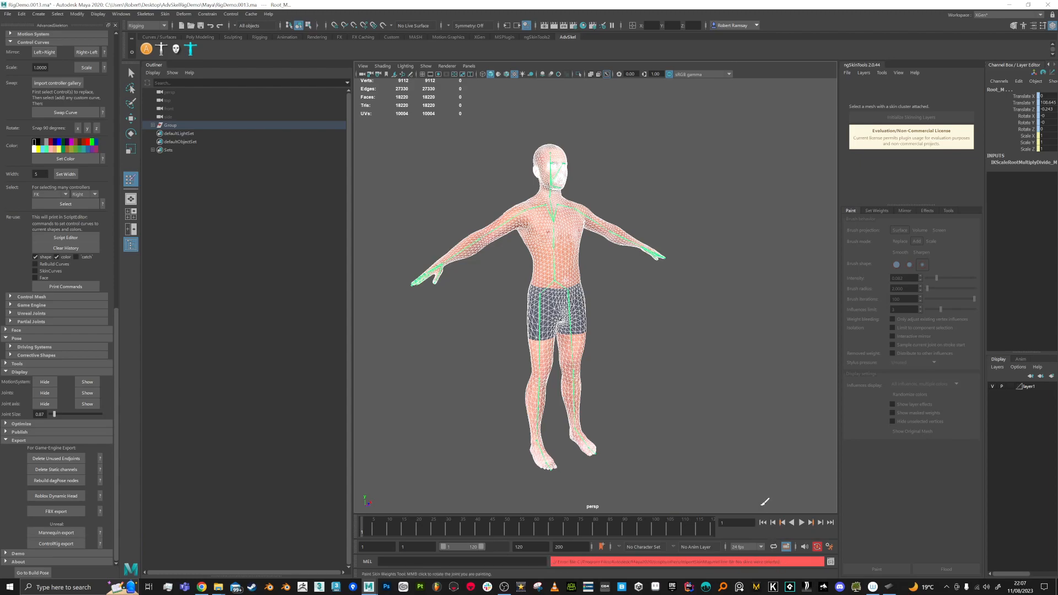
Step: Reselect the Male mesh together with the skeleton's deforming joints
key(q)
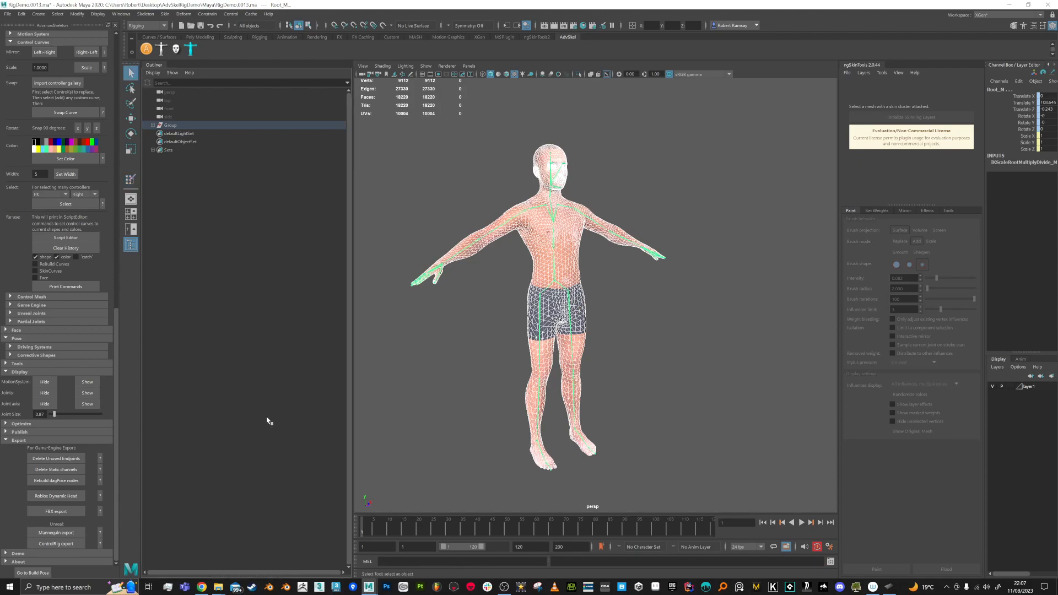
click(613, 333)
click(569, 268)
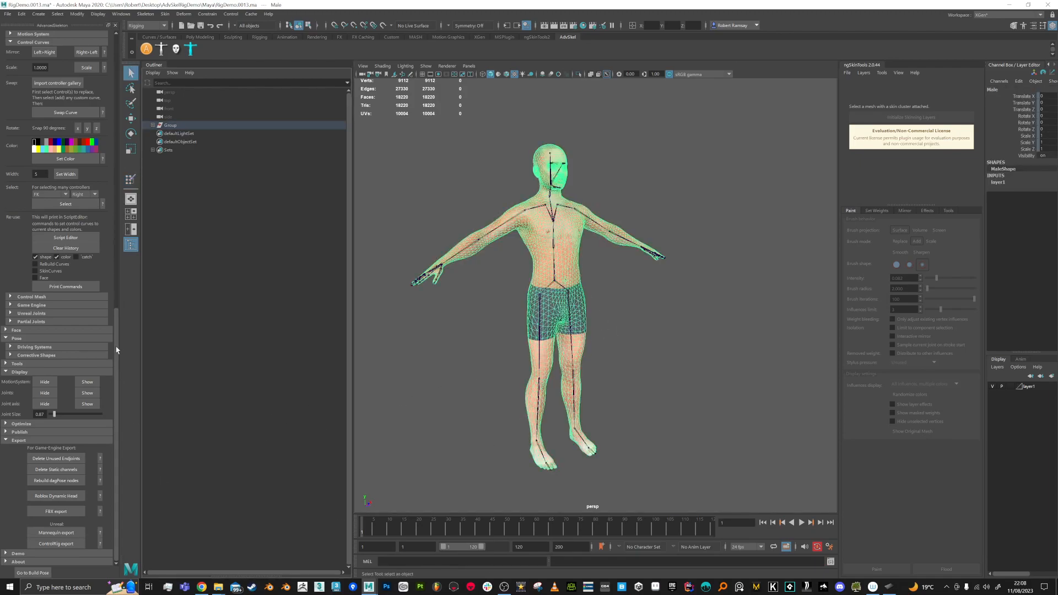
drag(116, 357, 124, 213)
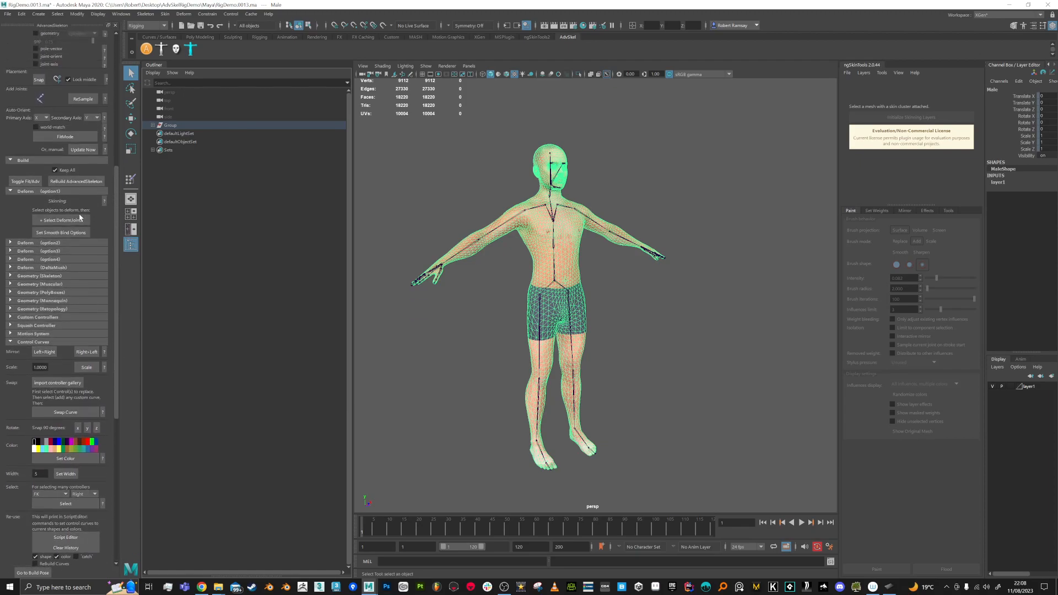
click(64, 220)
click(544, 267)
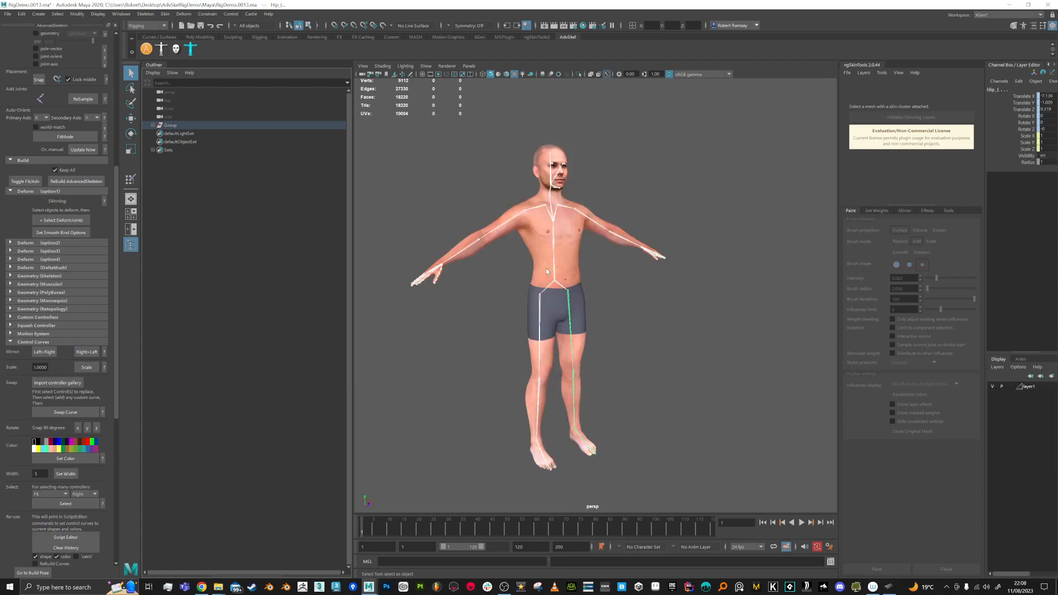
key(ctrl+z)
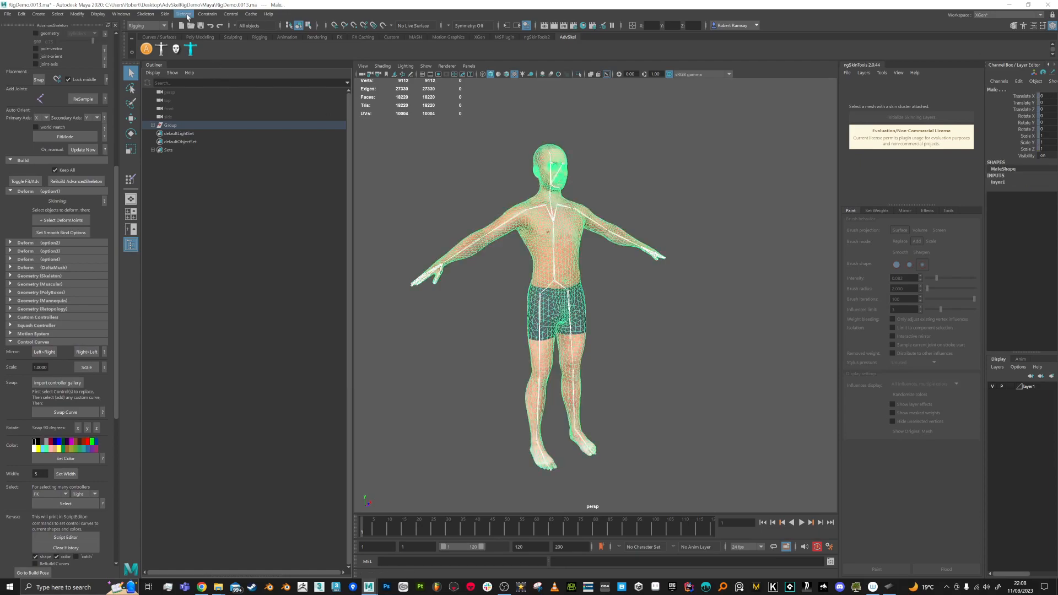
Step: Bind skin of the mesh to the skeleton and show the MotionSystem controls
click(164, 13)
click(178, 36)
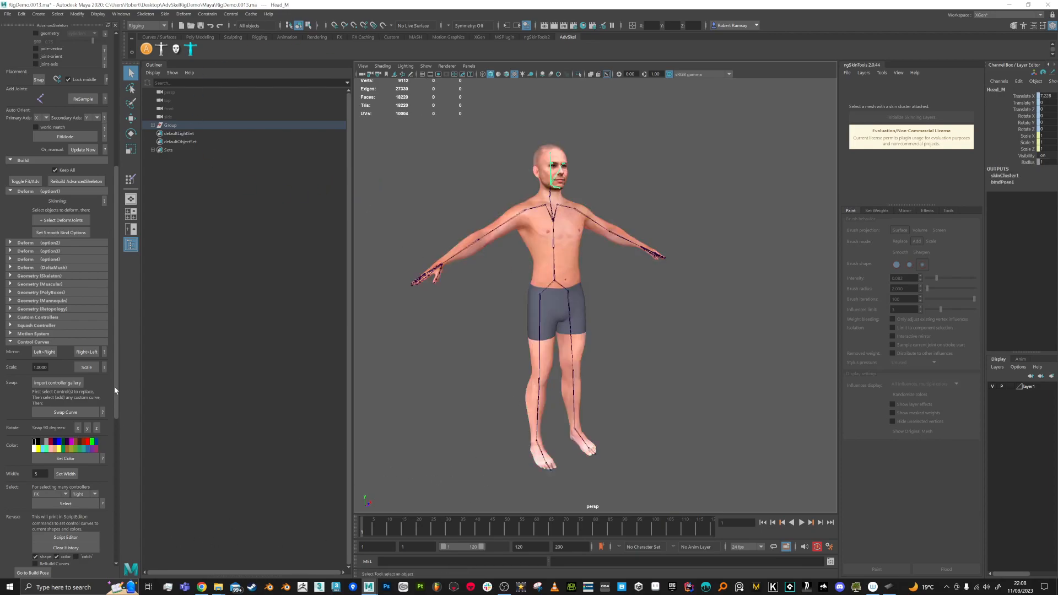
drag(116, 385, 124, 534)
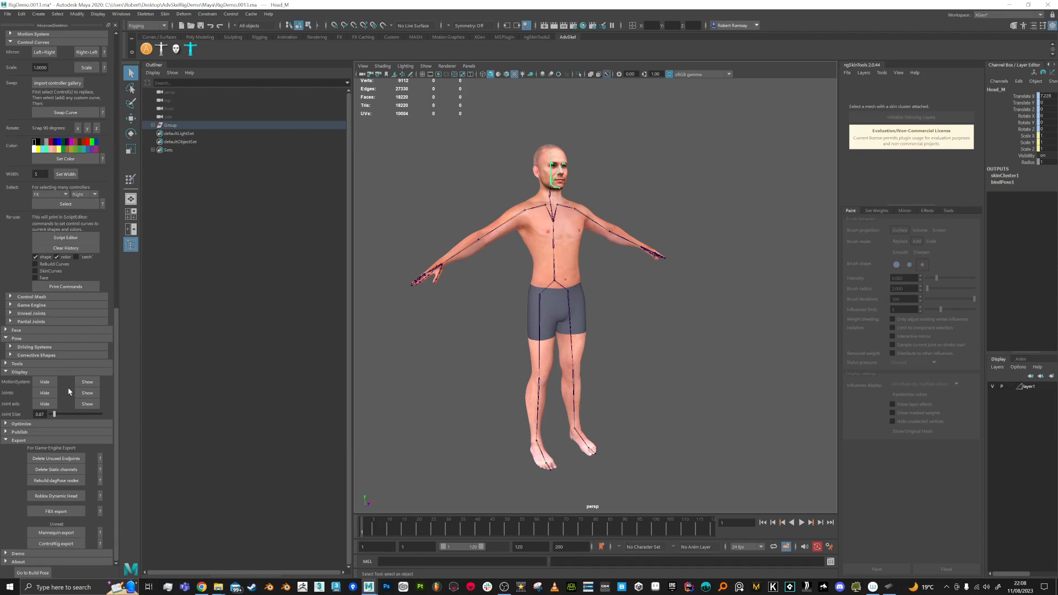
click(87, 382)
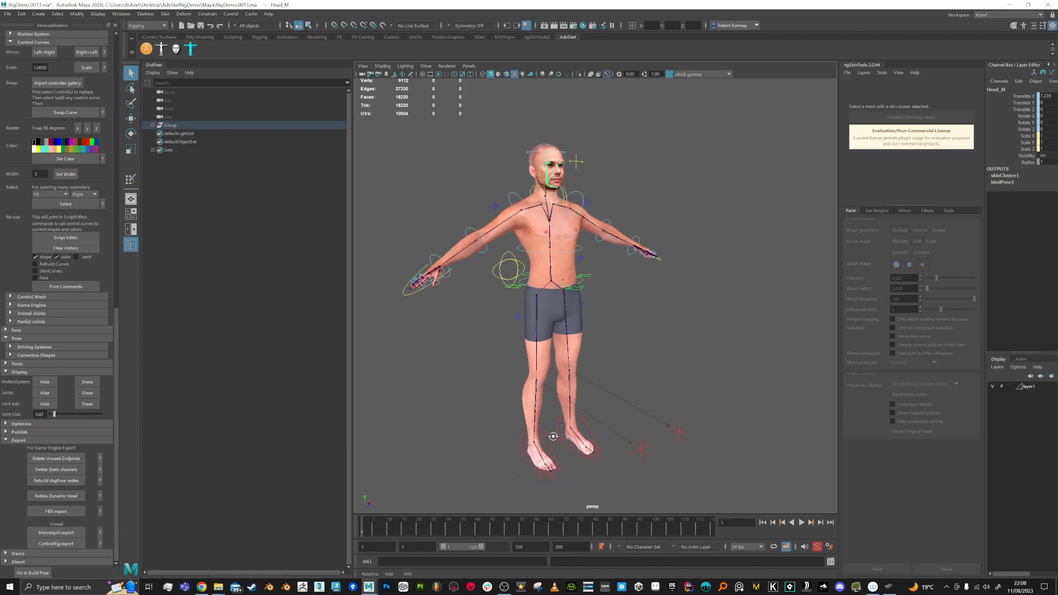
Step: Test-lift the right foot IK control, then undo it back to T-pose
click(547, 441)
key(w)
drag(547, 441, 594, 366)
key(ctrl+z)
key(ctrl+z)
key(ctrl+z)
alt+drag(631, 324, 585, 325)
Step: Test the RootX_M hip control by lowering and rotating it, undoing each change
click(600, 306)
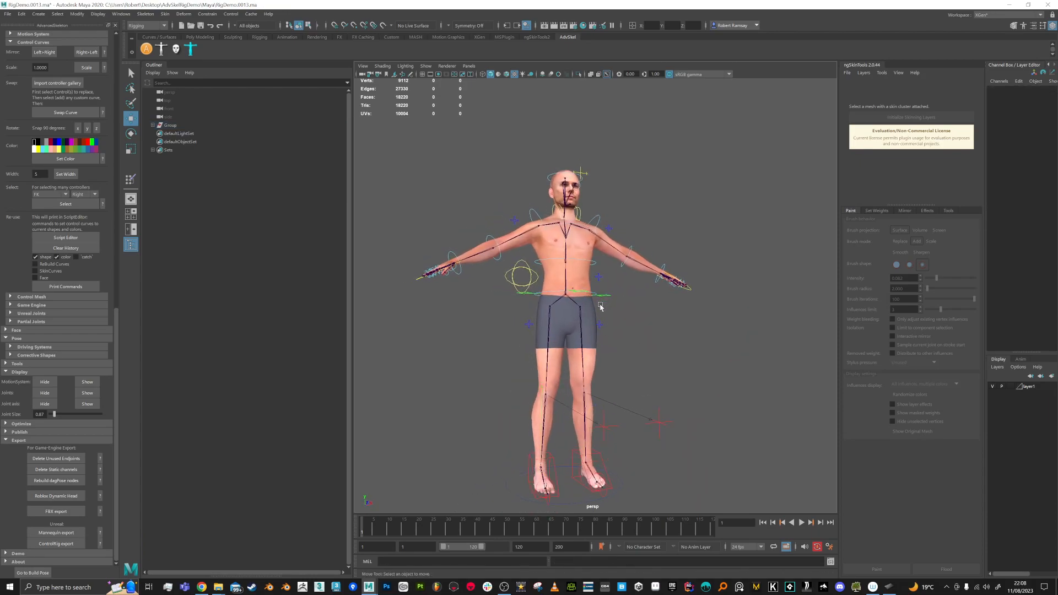
click(602, 296)
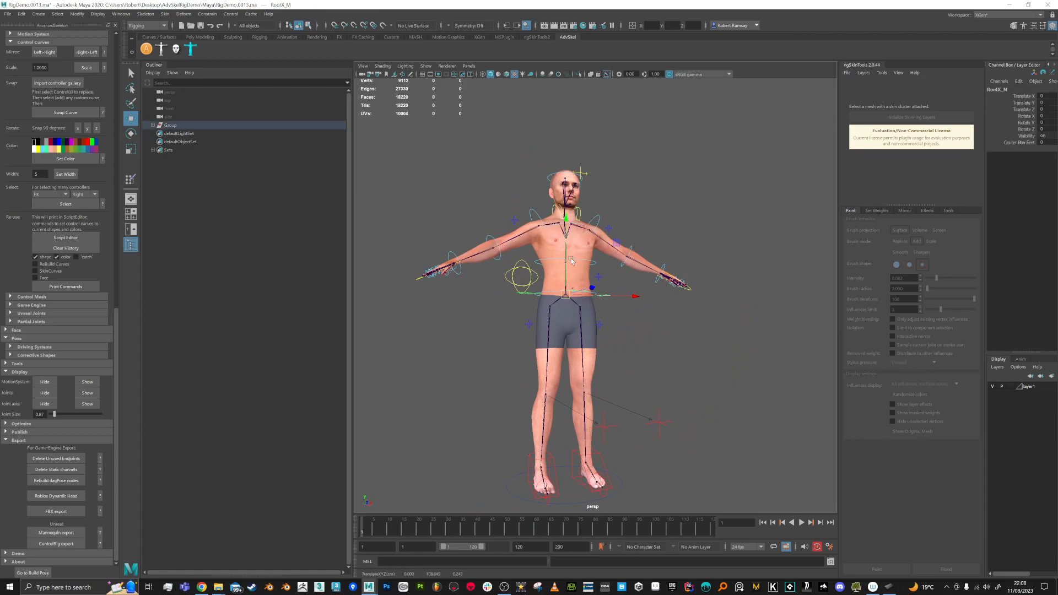
drag(565, 253, 575, 323)
key(ctrl+z)
key(ctrl+z)
alt+drag(661, 343, 633, 349)
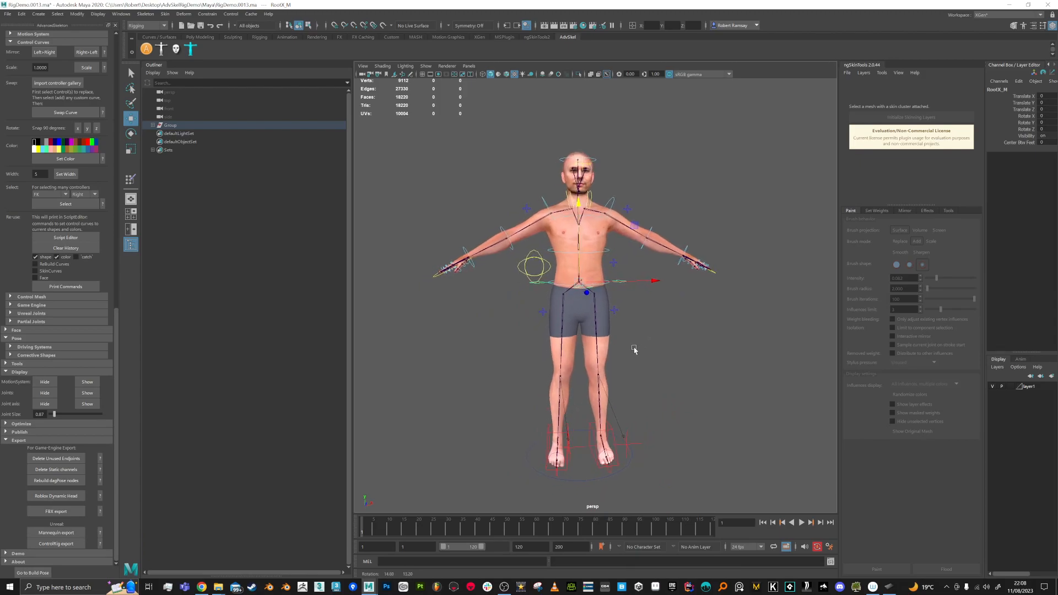
key(e)
mouse_move(551, 234)
mouse_down()
mouse_move(531, 243)
mouse_move(541, 232)
mouse_up()
key(ctrl+z)
alt+middle_drag(533, 186, 537, 210)
alt+right_drag(538, 210, 547, 213)
Step: Test-rotate the FKShoulder_R and FKElbow_R controls, undoing each pose
click(533, 212)
click(541, 216)
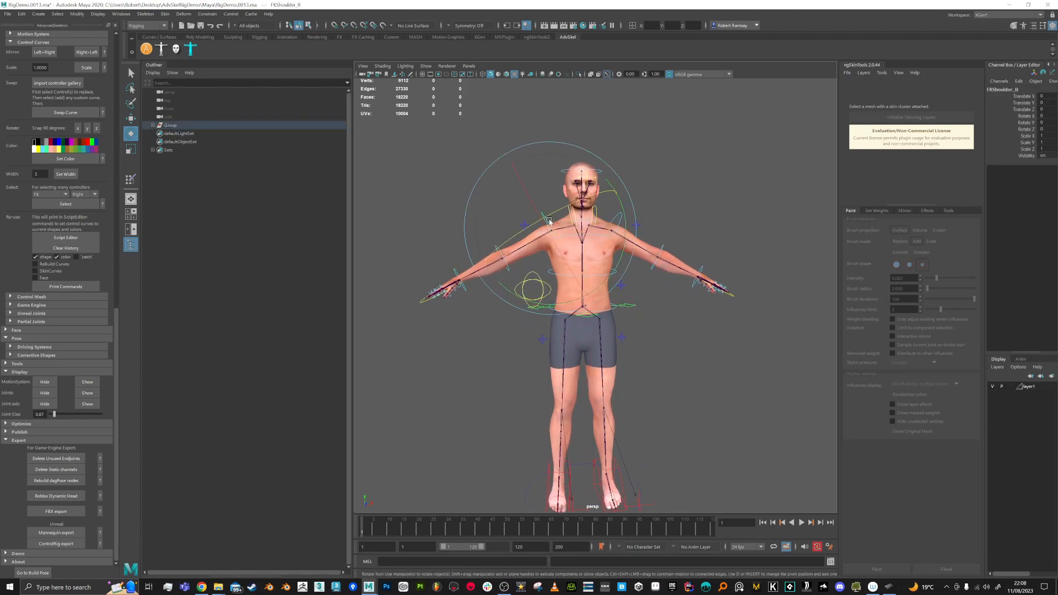
drag(481, 180, 499, 162)
key(ctrl+z)
alt+drag(474, 324, 488, 333)
click(488, 289)
click(488, 262)
click(487, 269)
drag(491, 278, 442, 285)
key(ctrl+z)
Step: Key the right shoulder control and raise the arm to horizontal at frame 20
alt+right_drag(662, 289, 668, 332)
key(q)
drag(527, 197, 537, 244)
key(e)
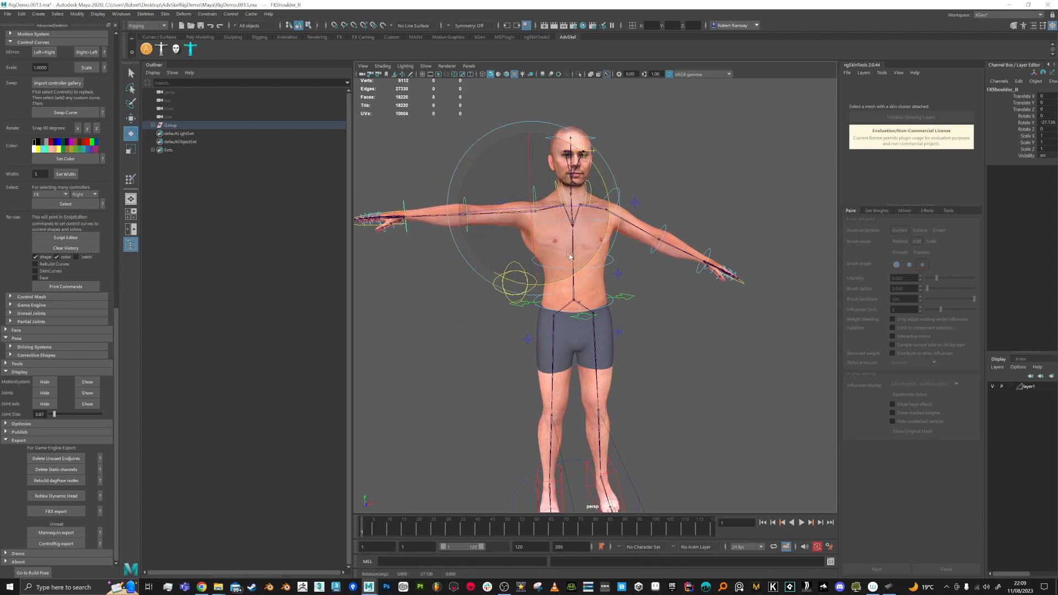
key(ctrl+z)
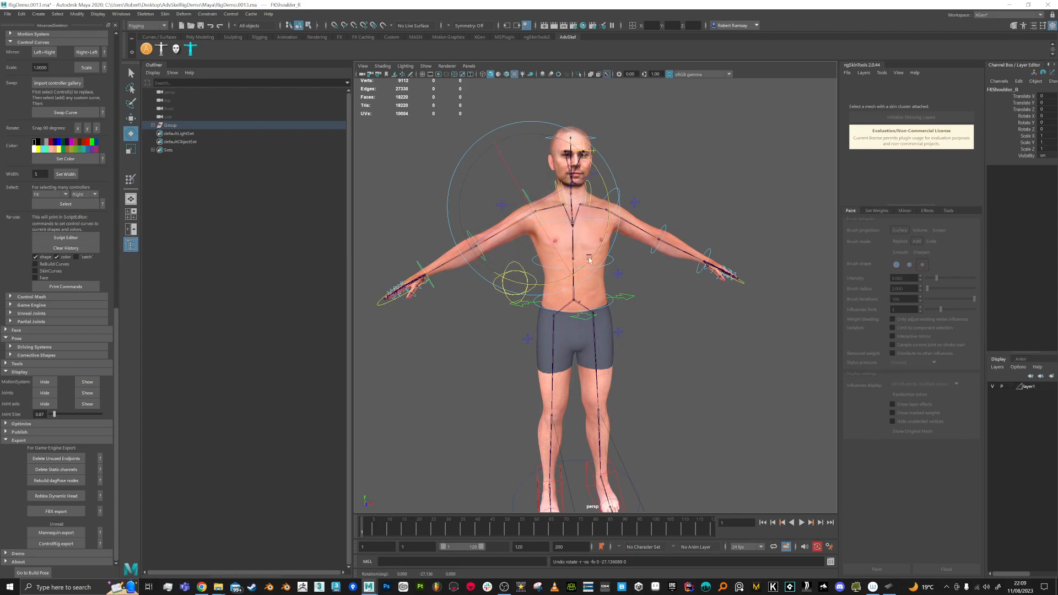
key(ctrl+z)
key(ctrl+z)
key(s)
key(alt+v)
key(alt+v)
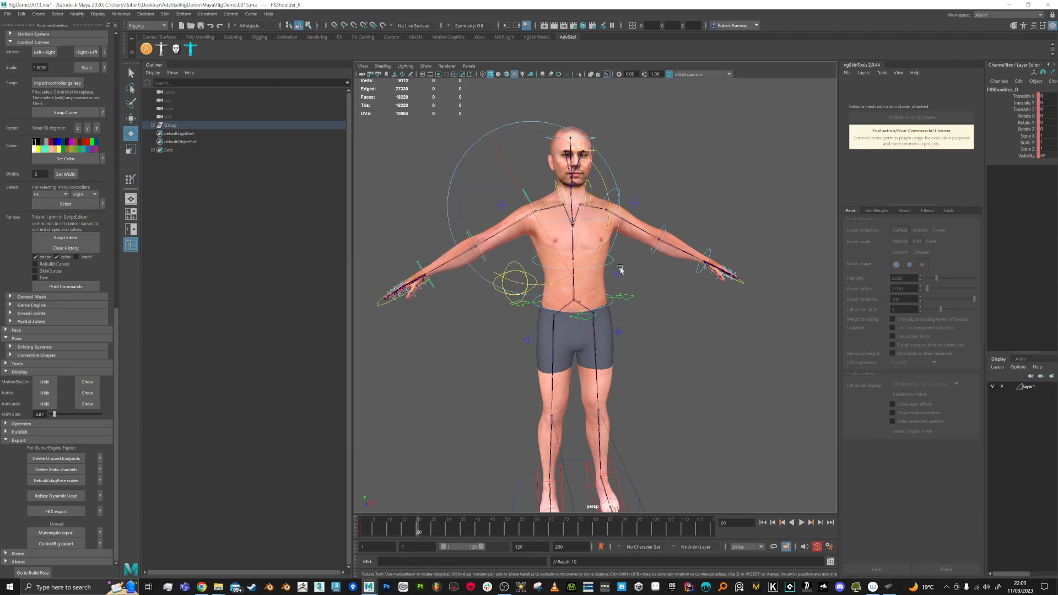
drag(597, 257, 563, 358)
key(alt+v)
key(alt+v)
Step: Import weight.weightMap onto the Male mesh and play the animation to check deformation
key(q)
click(552, 271)
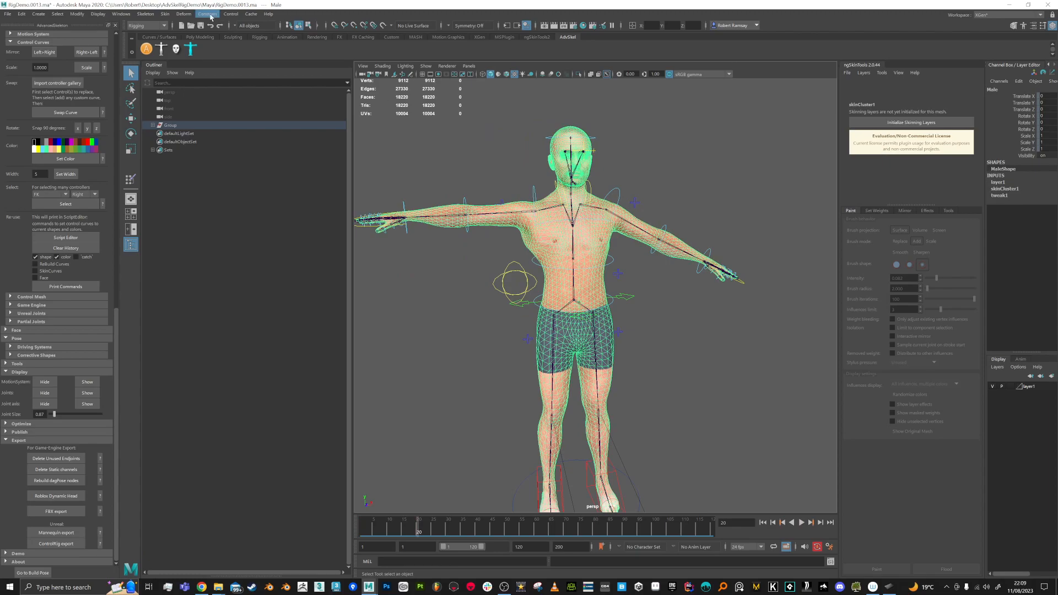
click(165, 14)
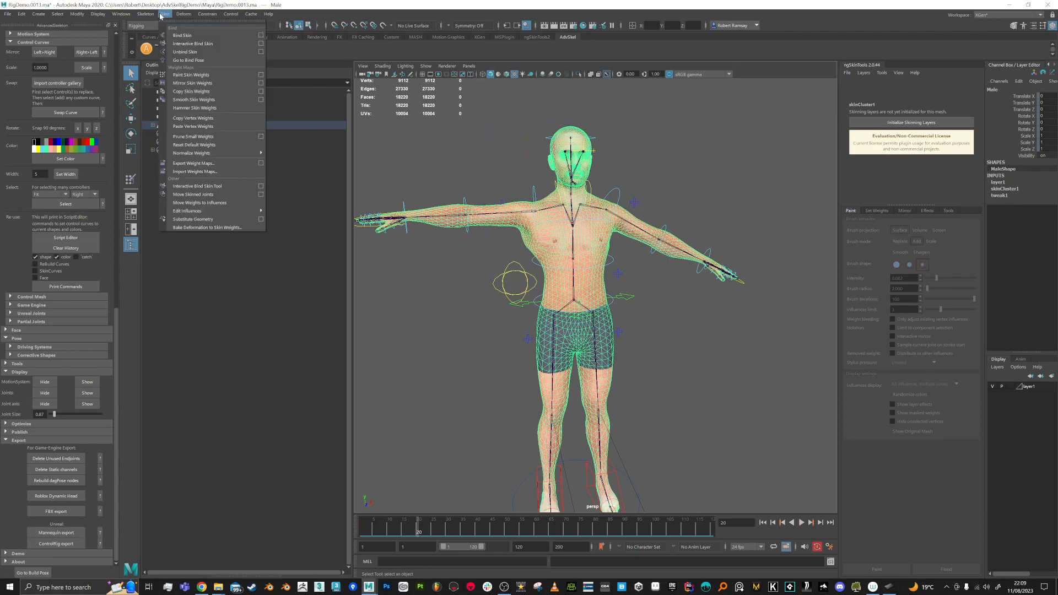
click(203, 171)
double_click(288, 97)
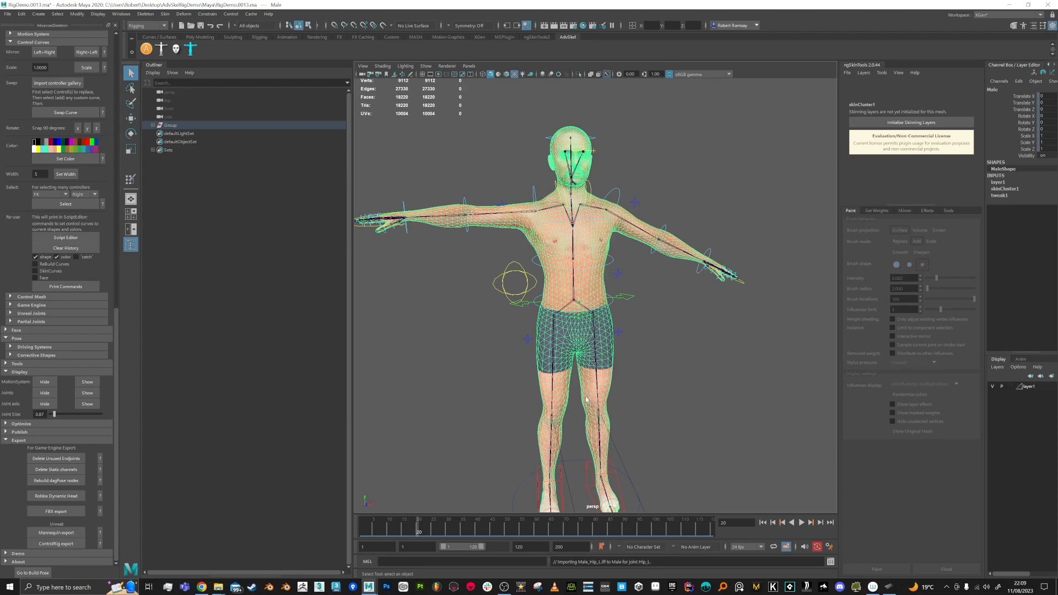
key(alt+v)
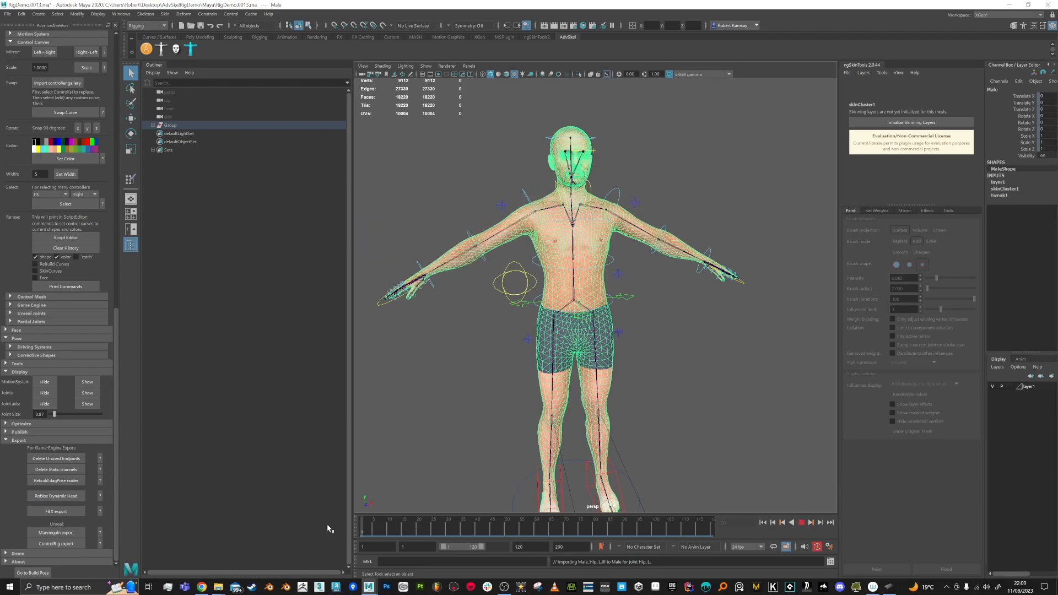
key(Escape)
alt+drag(524, 424, 606, 432)
alt+middle_drag(606, 432, 607, 337)
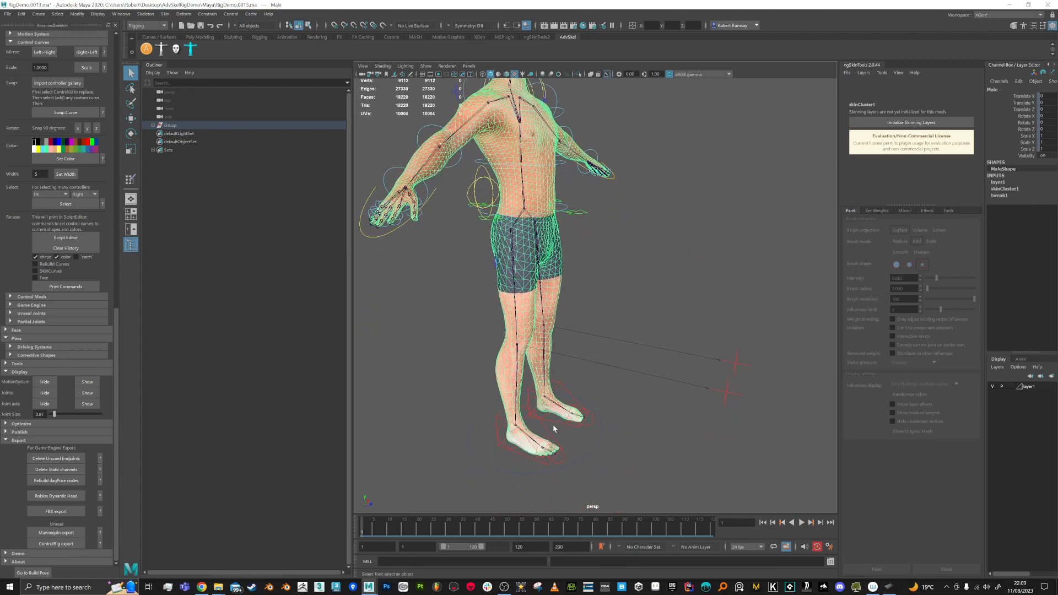
Step: Test-lift the right foot IK control to bend the knee, then undo
click(546, 432)
key(w)
drag(561, 388, 588, 347)
key(ctrl+z)
Step: Bend the torso with the FKSpine1_M control, then undo it
alt+middle_drag(642, 343, 612, 387)
alt+right_drag(612, 387, 623, 337)
alt+middle_drag(624, 338, 621, 351)
alt+drag(630, 275, 608, 261)
click(629, 238)
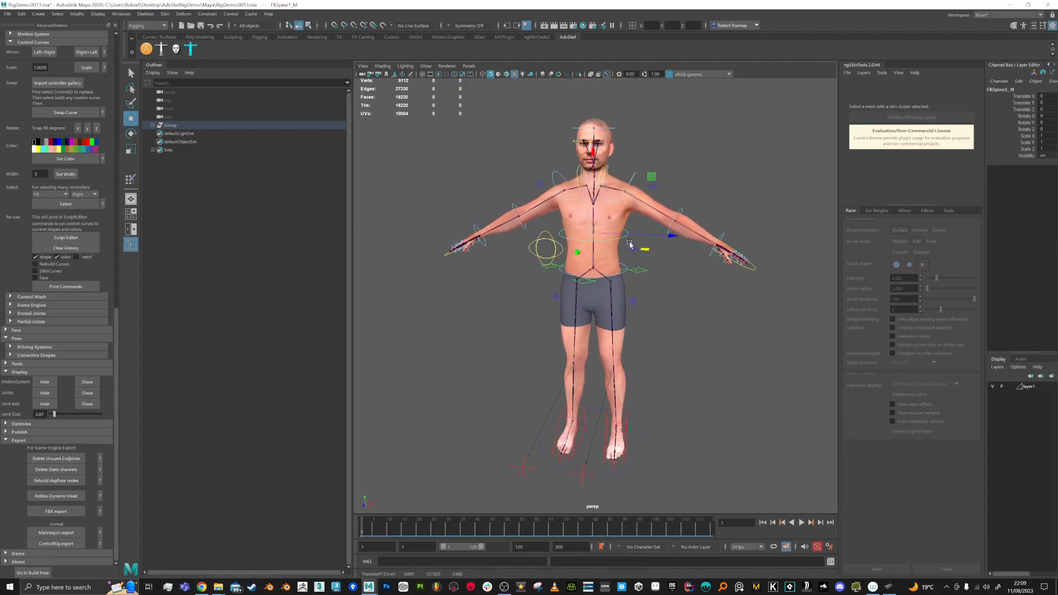
mouse_move(651, 176)
mouse_down()
mouse_move(630, 177)
mouse_move(648, 170)
mouse_up()
key(ctrl+z)
Step: Turn the head with the FKHead_M control, then undo back to zero rotation
alt+drag(586, 103, 633, 118)
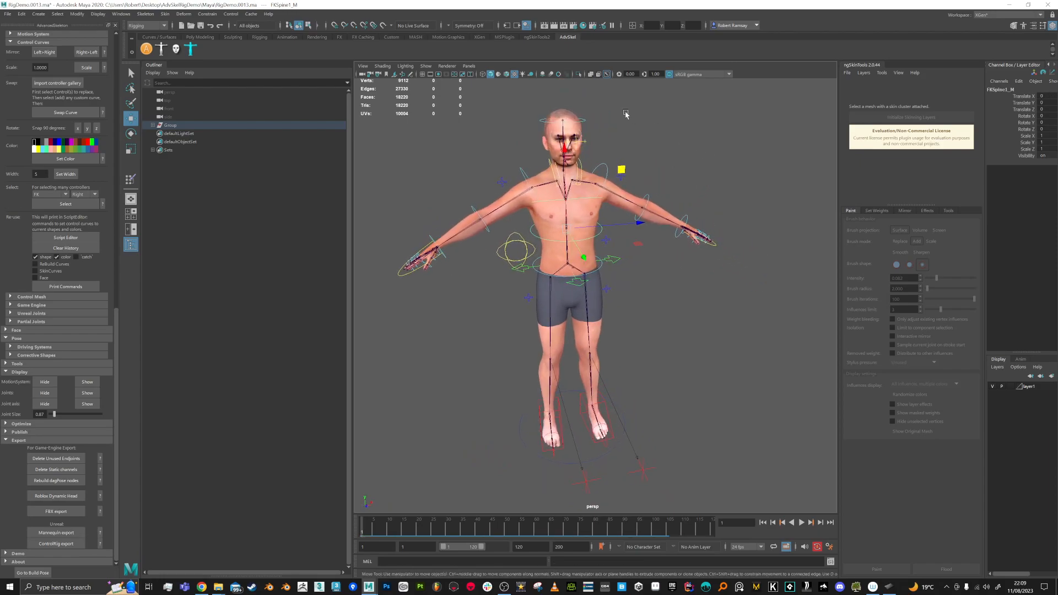
alt+middle_drag(632, 128, 647, 193)
alt+right_drag(646, 193, 642, 209)
click(611, 137)
key(e)
drag(611, 138, 639, 178)
key(ctrl+z)
Step: Pull the view back to frame the full T-posed character
alt+right_drag(732, 210, 711, 198)
alt+middle_drag(710, 199, 693, 181)
mouse_move(693, 181)
alt+mouse_down()
mouse_move(733, 183)
mouse_move(705, 177)
alt+mouse_up()
alt+middle_drag(706, 177, 688, 190)
alt+right_drag(693, 236, 685, 232)
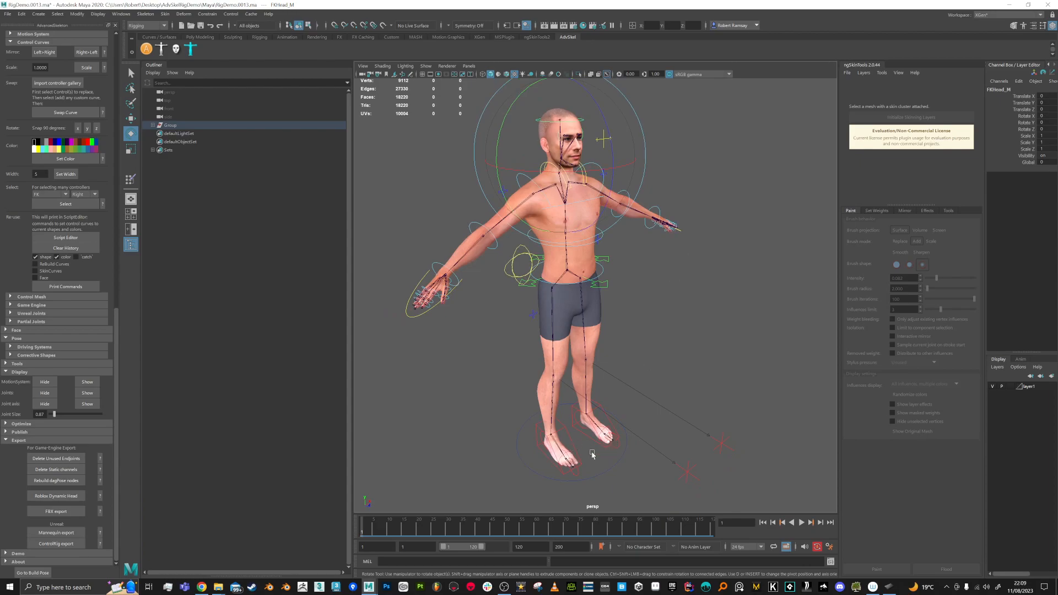
key(q)
alt+right_drag(426, 441, 423, 387)
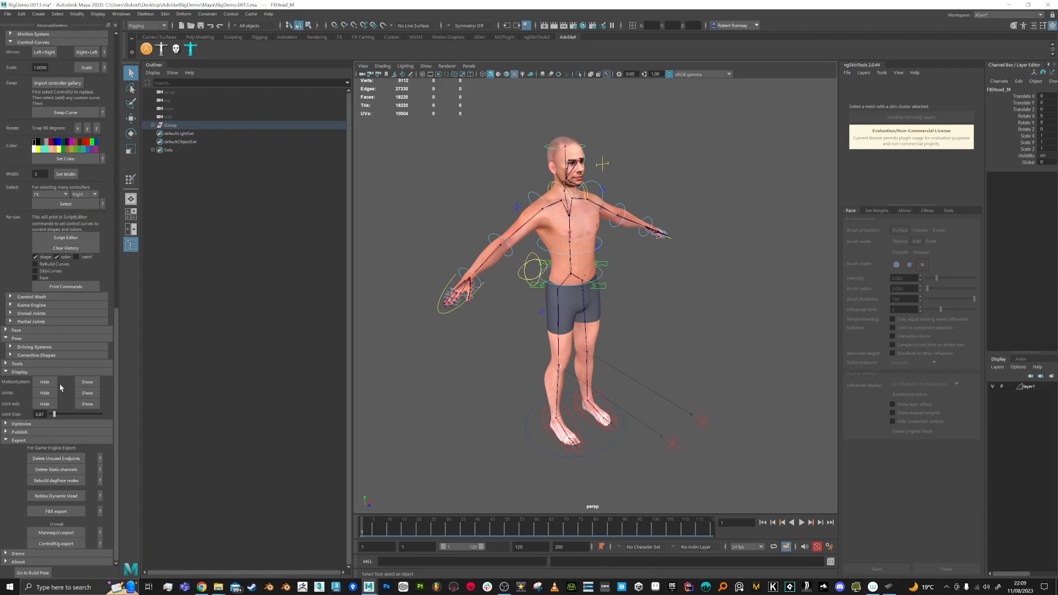
Step: Hide the skeleton joints and key every rig control in its rest pose
click(45, 393)
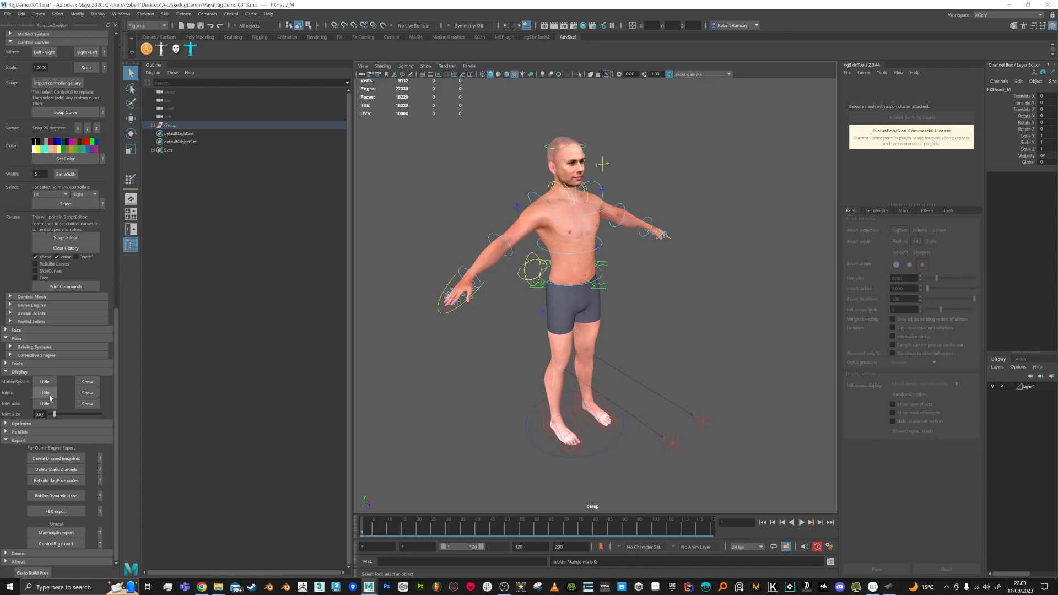
click(1010, 387)
click(1010, 386)
drag(738, 132, 415, 493)
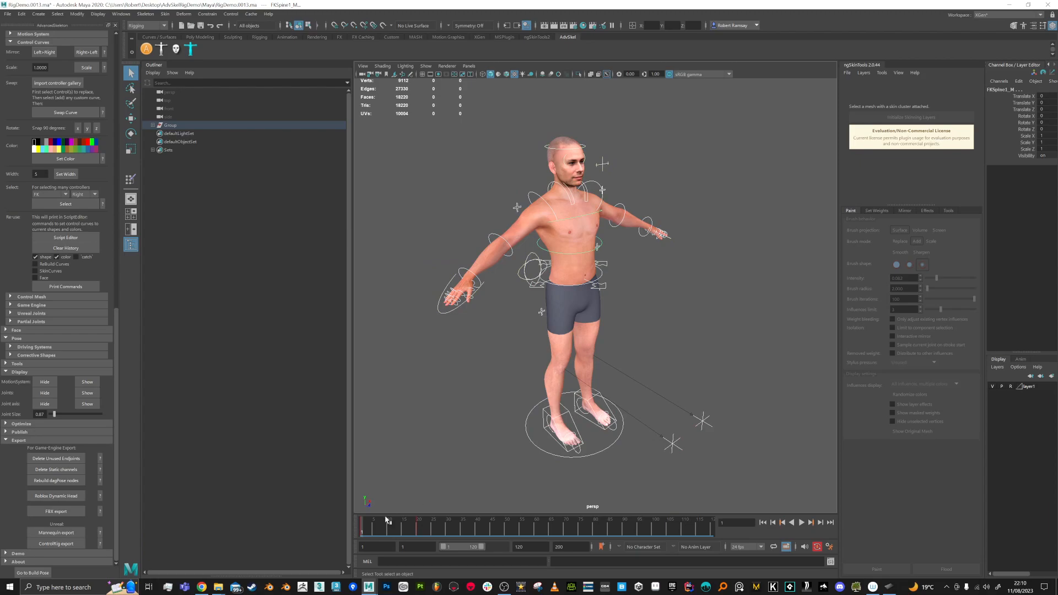
key(s)
Step: Delete the later arm test keys from the timeline and return to frame 1
mouse_move(364, 534)
mouse_down()
mouse_move(420, 538)
mouse_move(352, 537)
mouse_move(422, 537)
mouse_move(347, 537)
mouse_move(472, 535)
mouse_up()
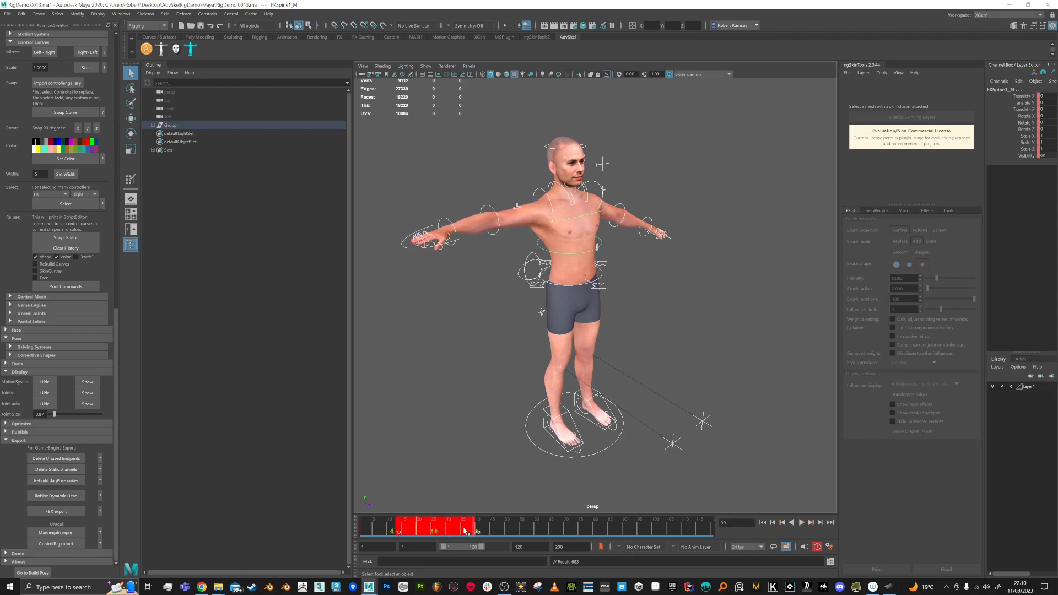
right_click(435, 526)
click(462, 466)
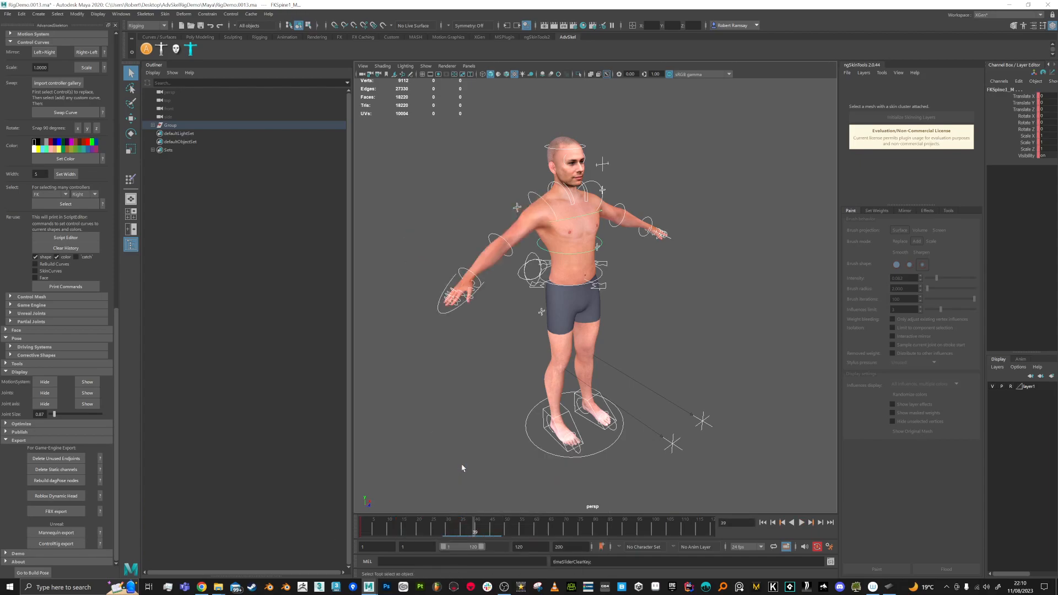
drag(370, 530, 361, 530)
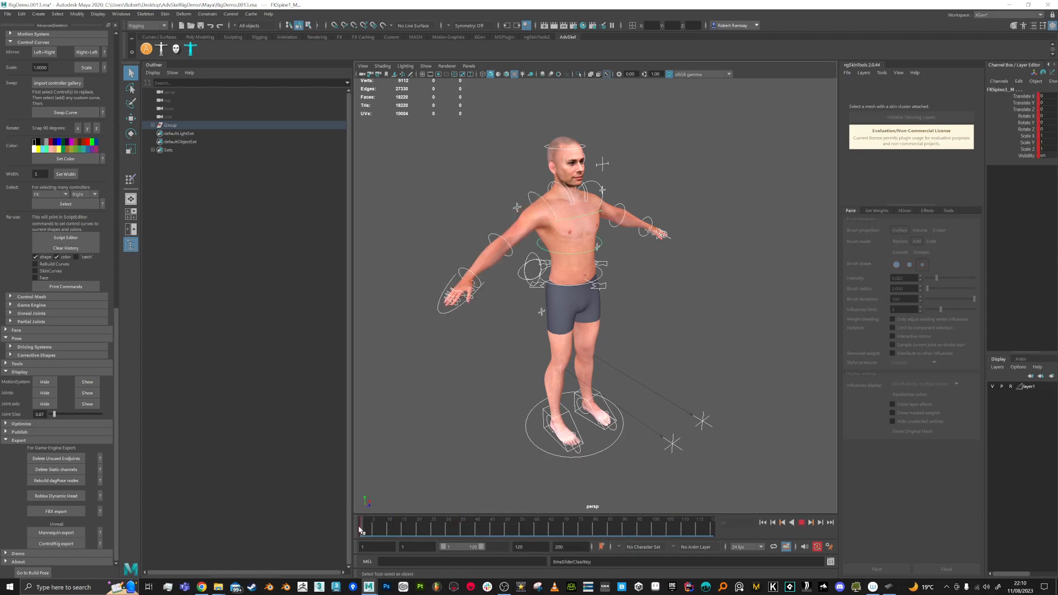
Step: Save the scene as RigDemo.0014.ma
key(ctrl+s)
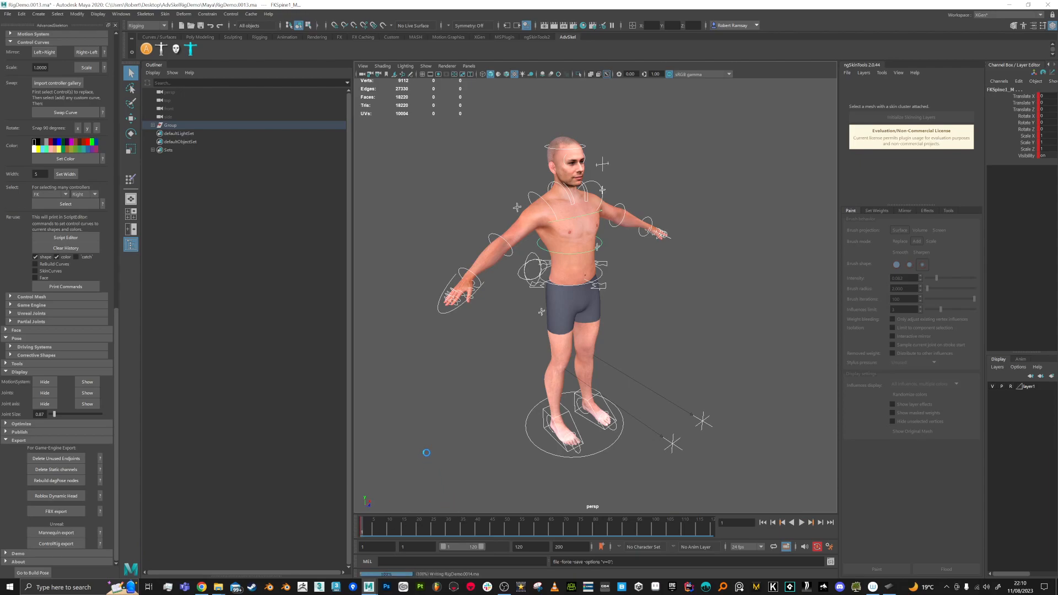
alt+drag(562, 233, 495, 225)
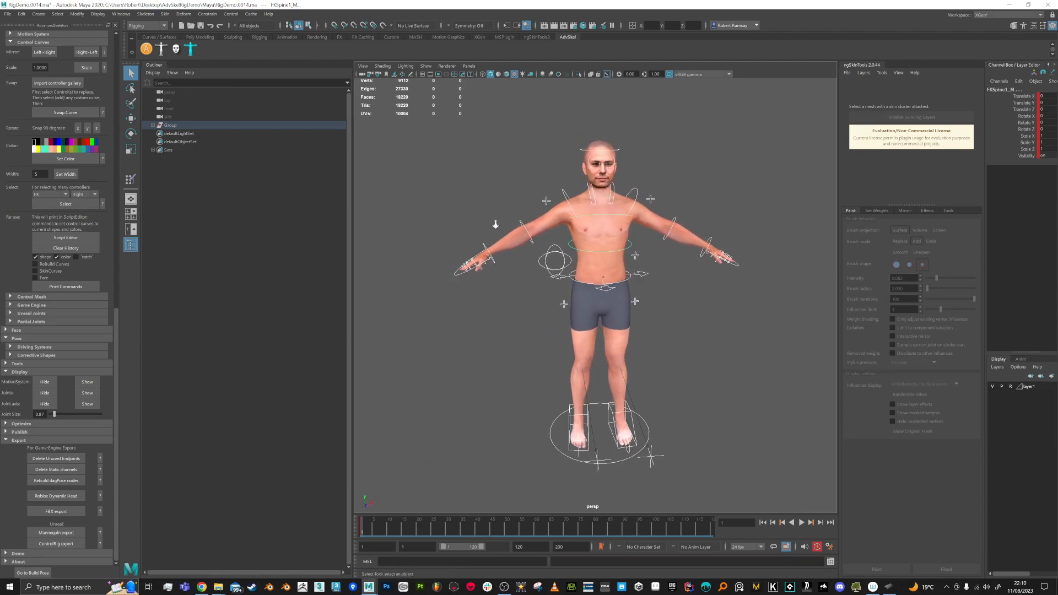
alt+right_drag(495, 225, 527, 278)
alt+drag(528, 279, 634, 303)
alt+middle_drag(633, 303, 626, 239)
alt+right_drag(637, 301, 611, 293)
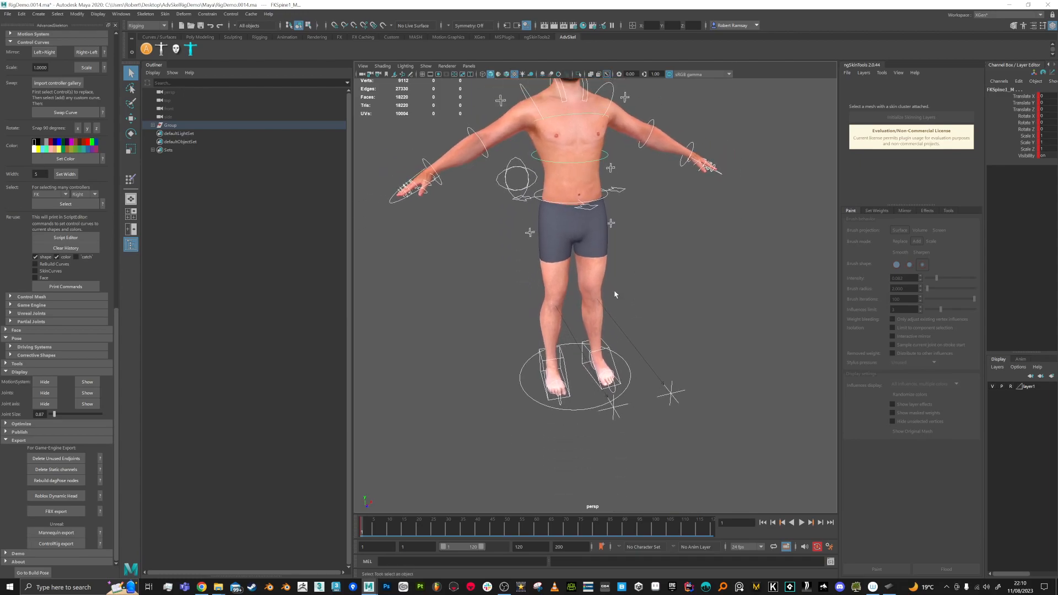
alt+drag(611, 294, 641, 300)
Step: Raise the right foot IK control and shift the right knee pole slightly outward
click(551, 443)
click(545, 386)
key(w)
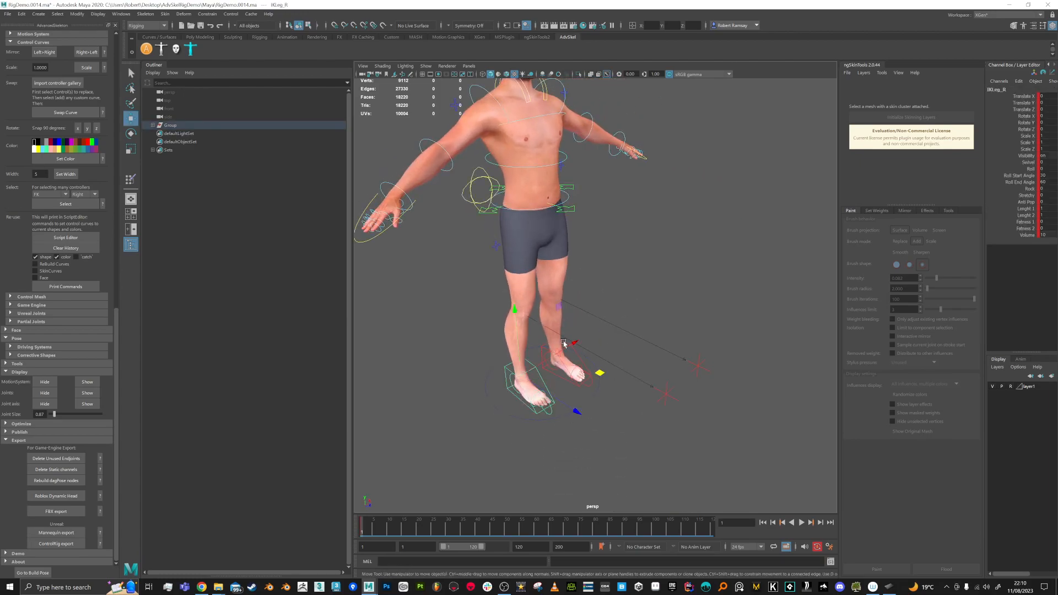
alt+drag(588, 366, 567, 313)
key(ctrl+z)
alt+drag(693, 383, 605, 392)
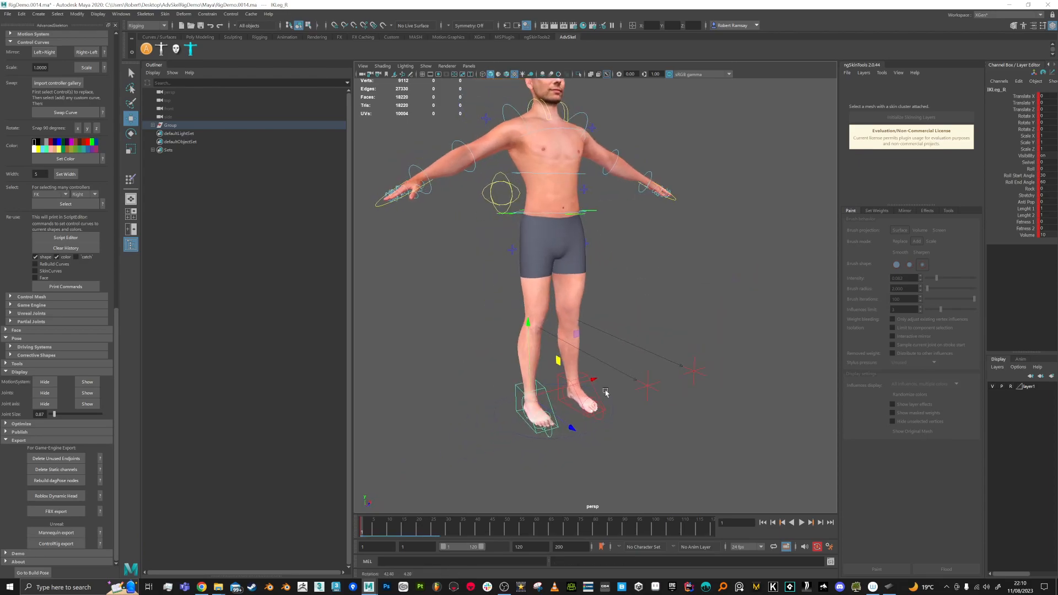
click(648, 388)
drag(692, 372, 527, 414)
key(ctrl+z)
drag(693, 384, 626, 419)
Step: At frame 20, lower RootX_M into a crouch and slide IKLeg_R forward
drag(402, 528, 419, 528)
alt+drag(539, 287, 552, 270)
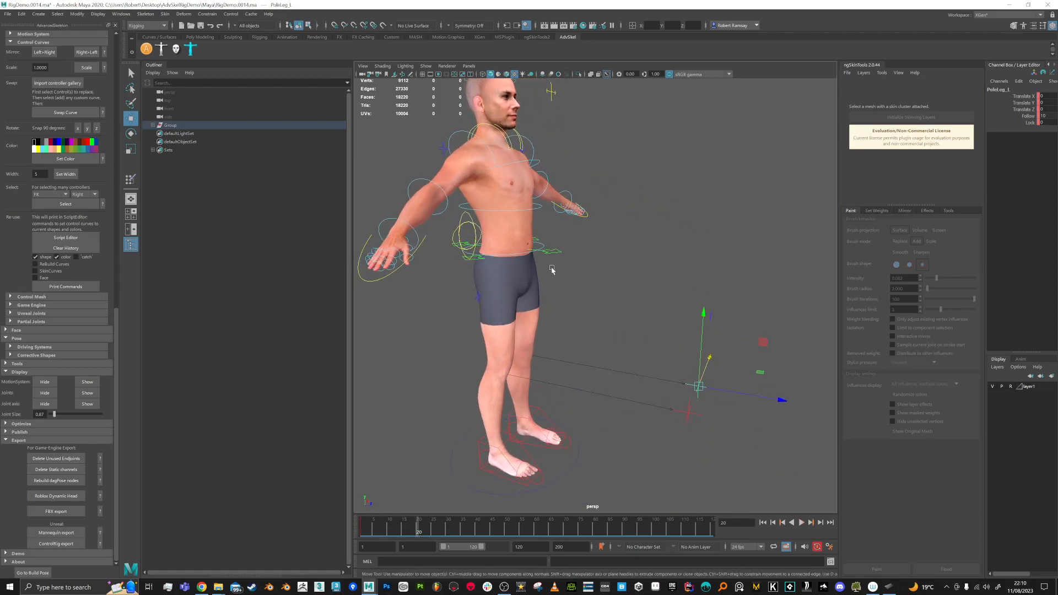
click(548, 252)
drag(502, 190, 504, 277)
alt+middle_drag(558, 464, 550, 398)
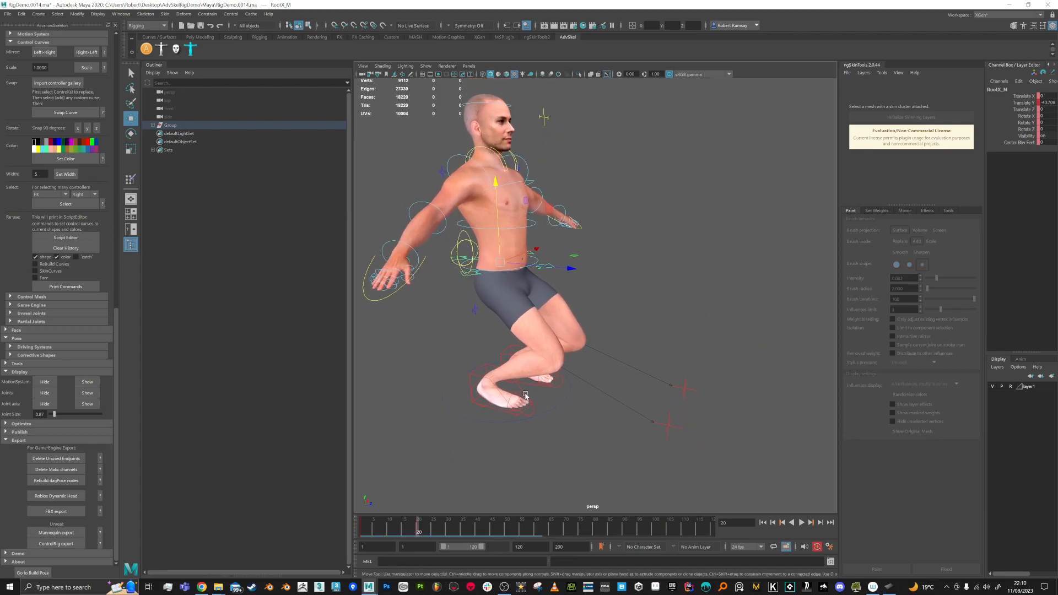
click(526, 395)
drag(555, 397, 631, 402)
alt+drag(453, 379, 482, 370)
Step: Tilt the left foot control and push it backwards
click(482, 369)
key(e)
mouse_move(547, 362)
mouse_down()
mouse_move(529, 378)
mouse_move(522, 354)
mouse_move(527, 364)
mouse_up()
key(w)
alt+middle_drag(504, 393, 531, 379)
alt+drag(531, 378, 546, 399)
key(e)
key(w)
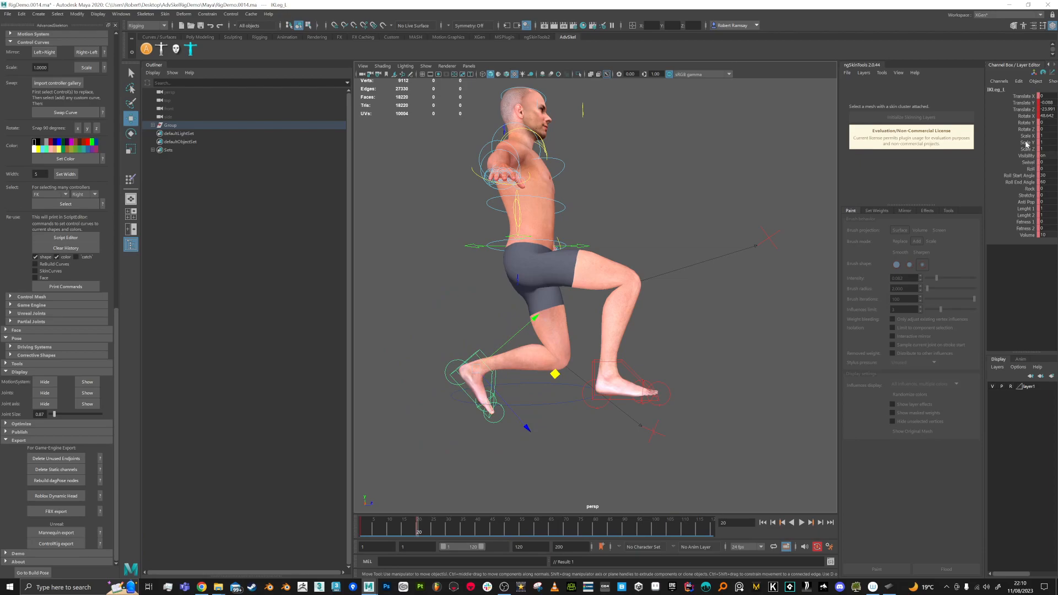
Step: Adjust the left foot's Roll attribute, settling it near 30
click(1030, 168)
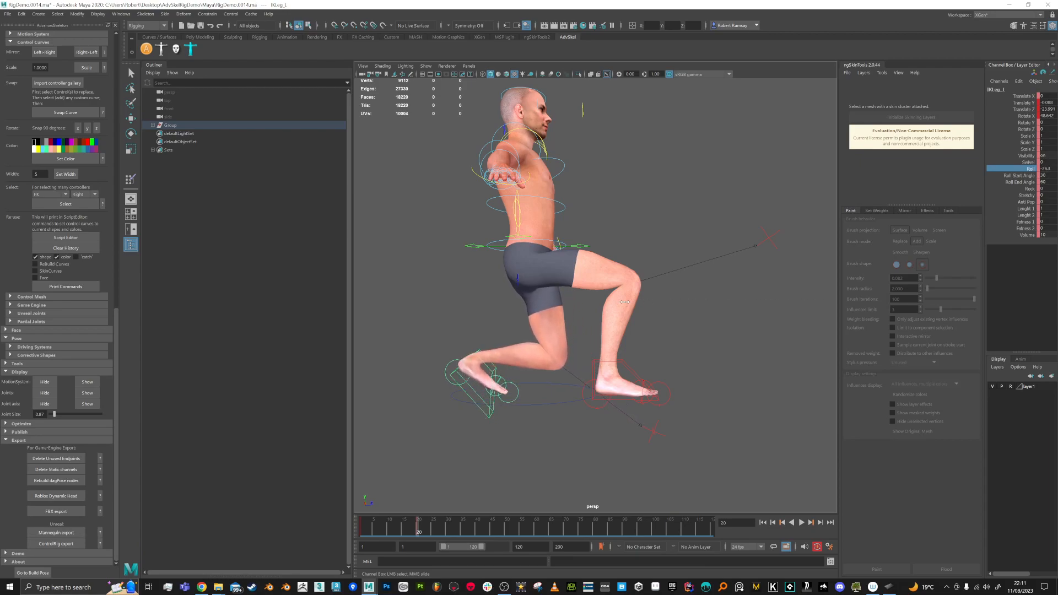
middle_drag(708, 303, 470, 367)
middle_drag(794, 302, 702, 319)
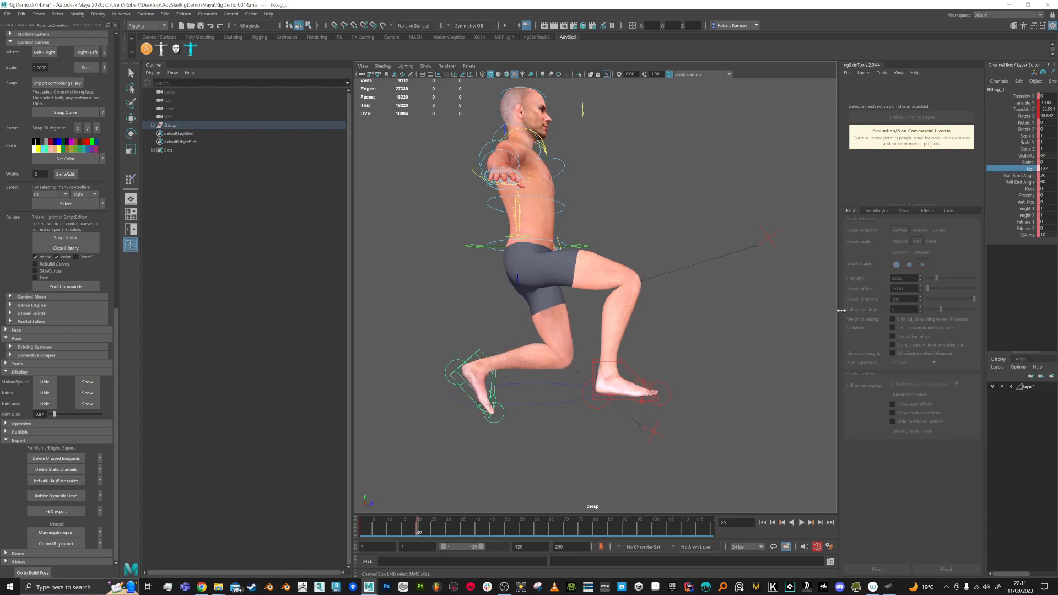
middle_drag(884, 311, 880, 312)
alt+drag(595, 414, 551, 408)
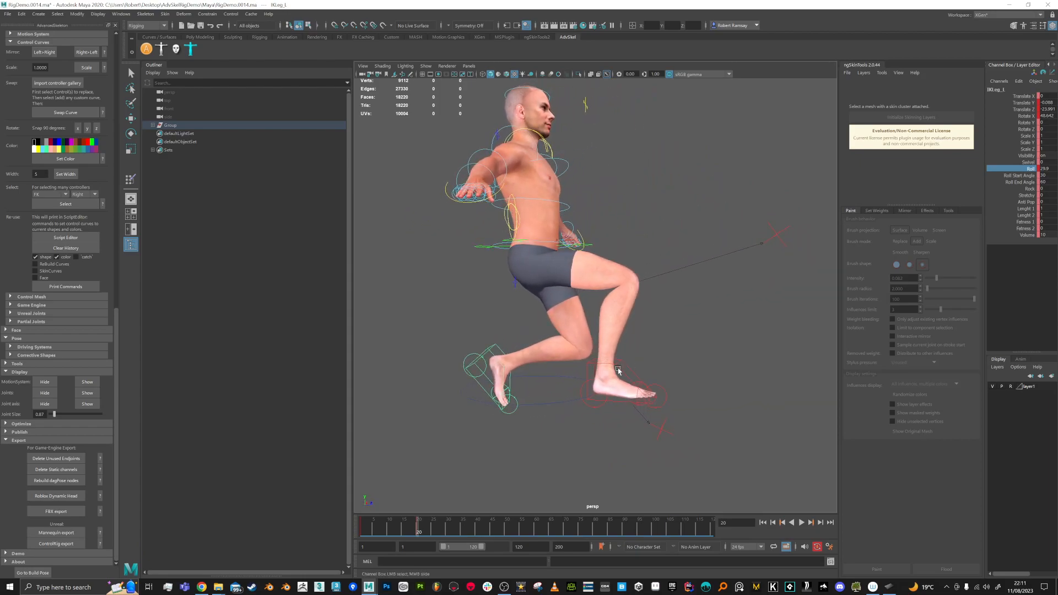
Step: Set the right foot's Roll to about 28
click(620, 371)
key(w)
click(1028, 169)
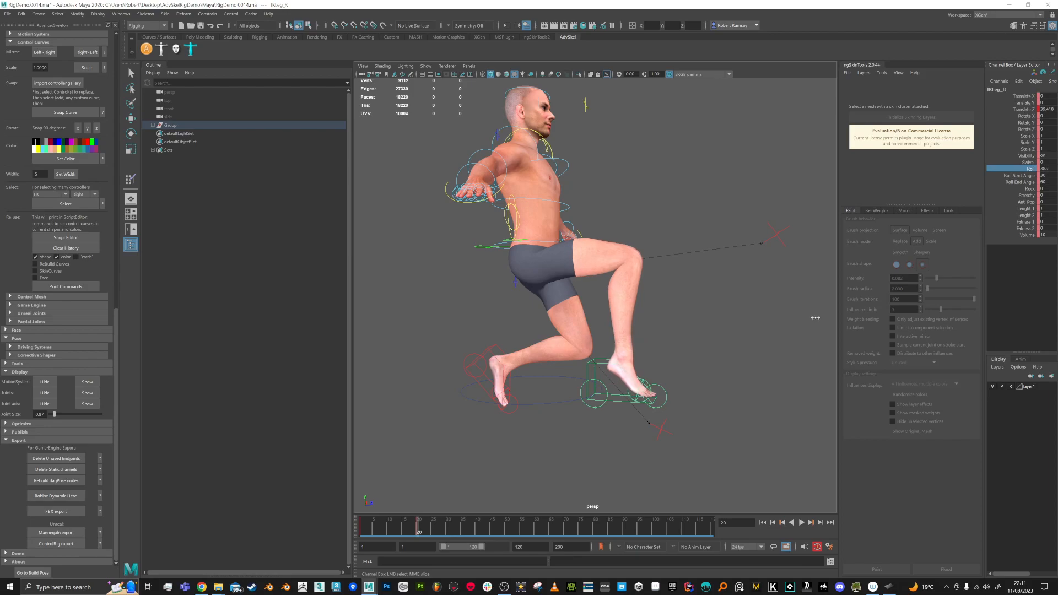
middle_drag(836, 314, 787, 321)
alt+drag(725, 355, 689, 358)
alt+right_drag(690, 358, 661, 432)
alt+drag(639, 423, 664, 394)
Step: Deselect the foot control and select the Male body mesh
alt+drag(437, 270, 499, 383)
alt+middle_drag(654, 414, 656, 385)
alt+right_drag(656, 385, 678, 411)
alt+drag(678, 411, 647, 391)
key(q)
click(582, 337)
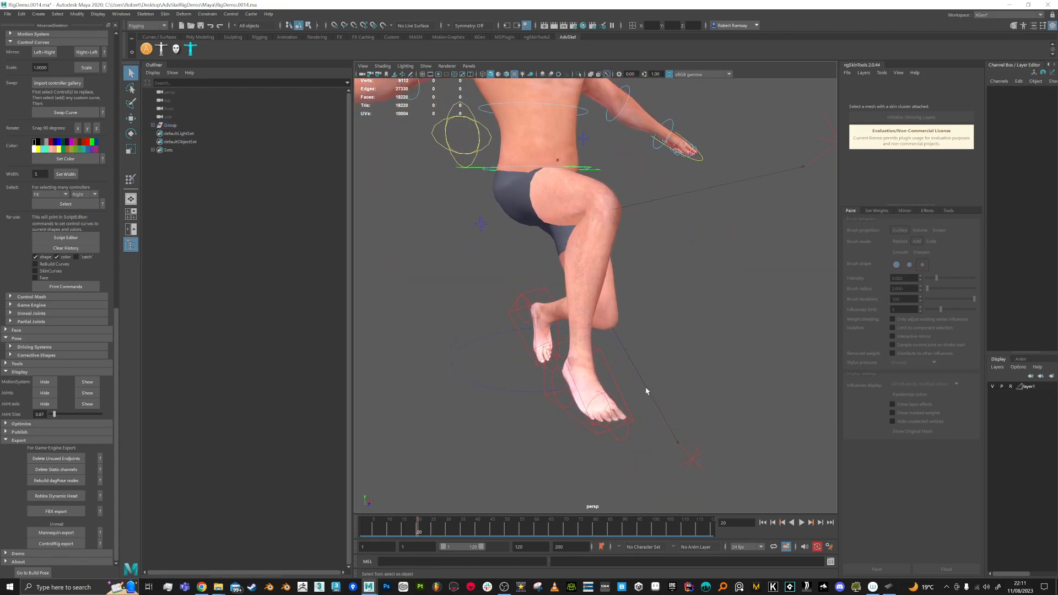
click(570, 255)
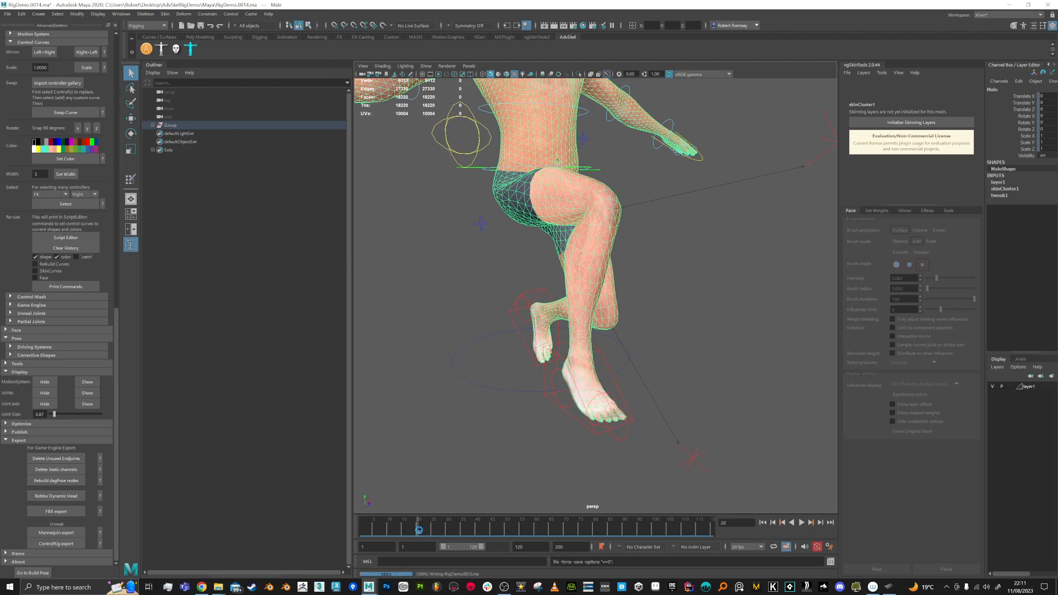
Step: Save as RigDemo.0015.ma and initialize ngSkinTools skinning layers at frame 1
key(ctrl+alt+s)
drag(393, 533, 338, 534)
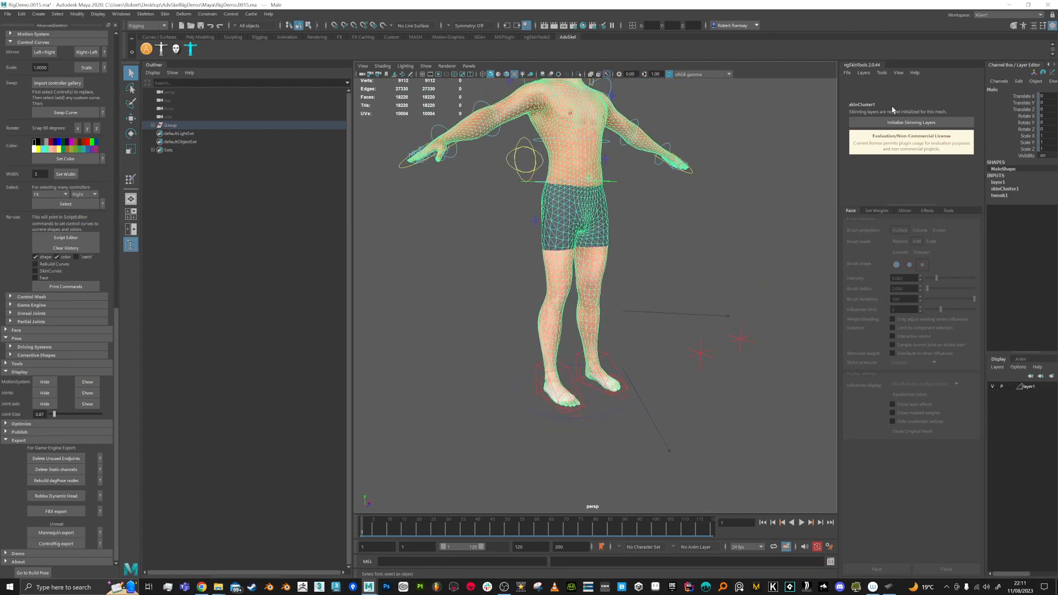
click(904, 125)
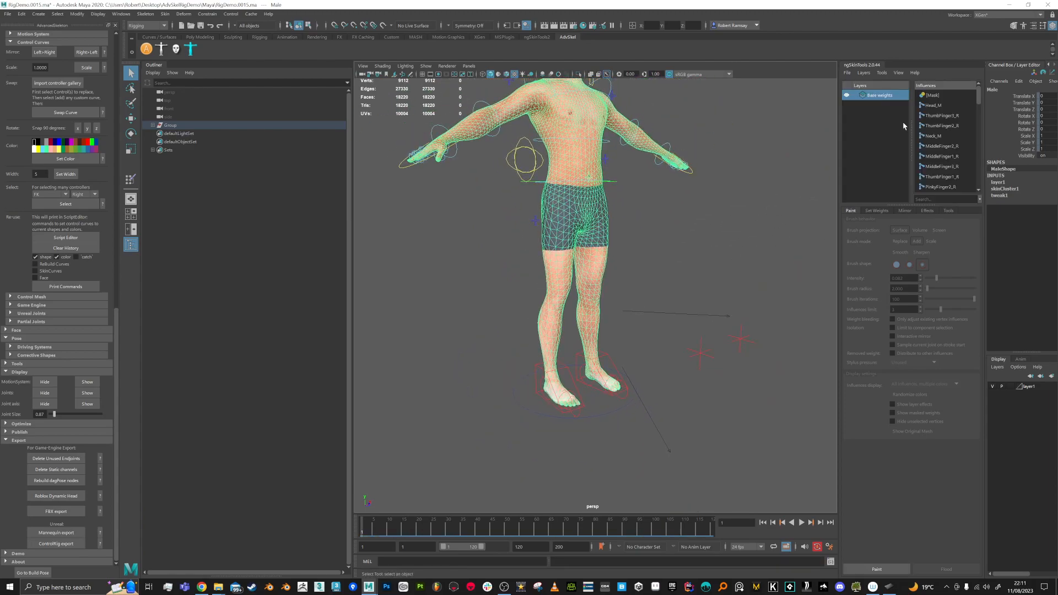
Step: Move to frame 24 and inspect the hips and legs in the jump pose
drag(367, 532, 431, 535)
alt+drag(710, 352, 685, 294)
scroll(543, 333, up, 3)
alt+drag(538, 335, 518, 278)
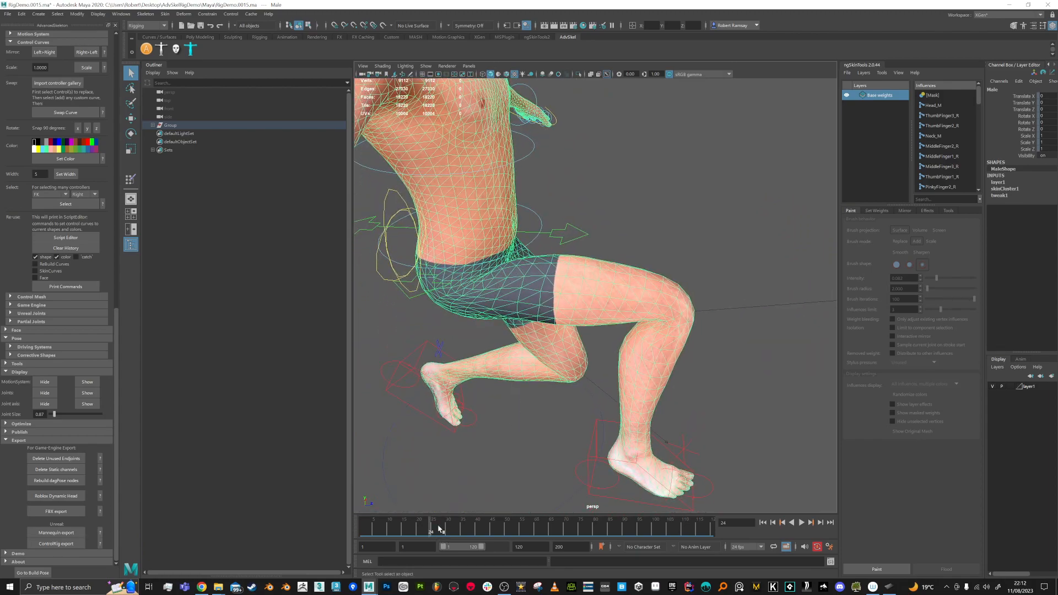
Step: Play the jump animation from frame 1 to review the pose
drag(431, 532, 355, 534)
alt+drag(703, 387, 573, 425)
alt+middle_drag(574, 424, 574, 449)
alt+right_drag(574, 449, 574, 382)
alt+drag(573, 382, 595, 402)
key(alt+v)
alt+drag(584, 342, 621, 349)
Step: Stop on frame 24 and hide the MotionSystem control curves
scroll(604, 345, up, 2)
mouse_move(424, 518)
mouse_down()
mouse_move(414, 528)
mouse_move(435, 528)
mouse_move(401, 528)
mouse_move(431, 531)
mouse_up()
alt+middle_drag(660, 401, 652, 355)
alt+drag(652, 355, 656, 310)
alt+drag(625, 456, 670, 349)
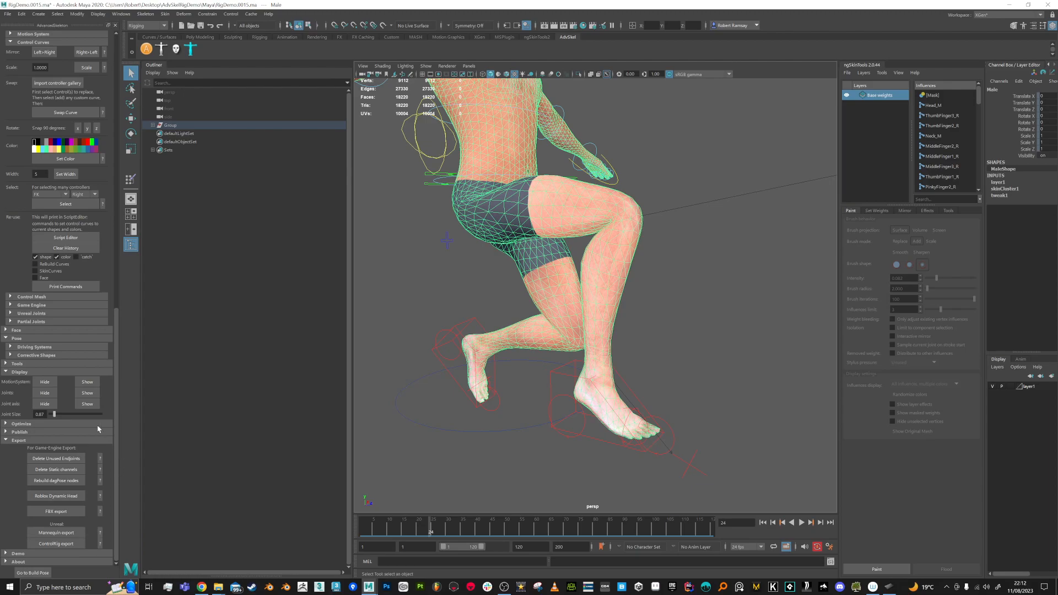
click(49, 382)
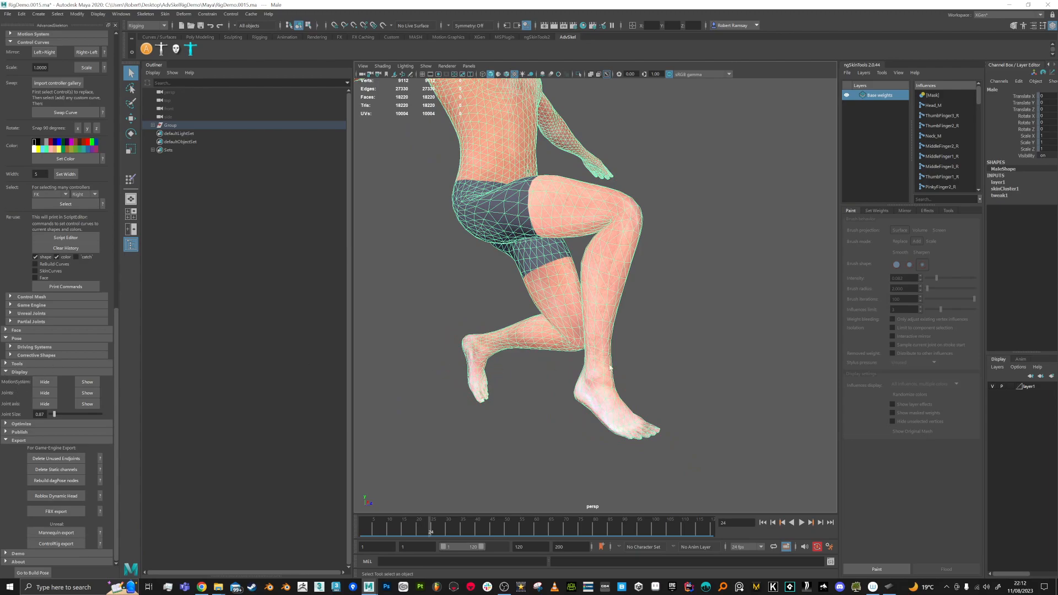
alt+drag(583, 368, 674, 365)
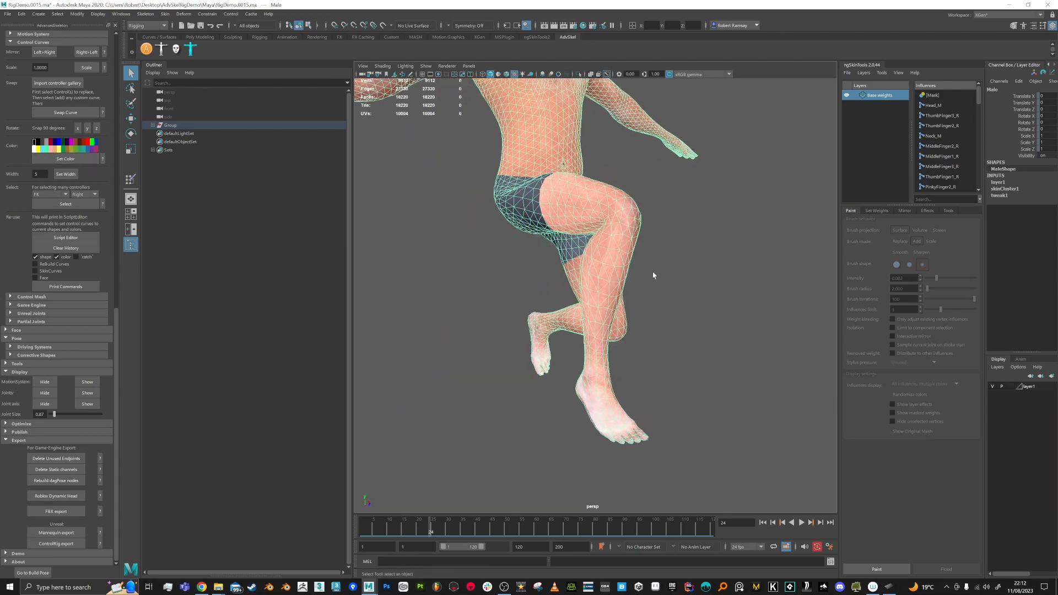
alt+middle_drag(672, 264, 675, 277)
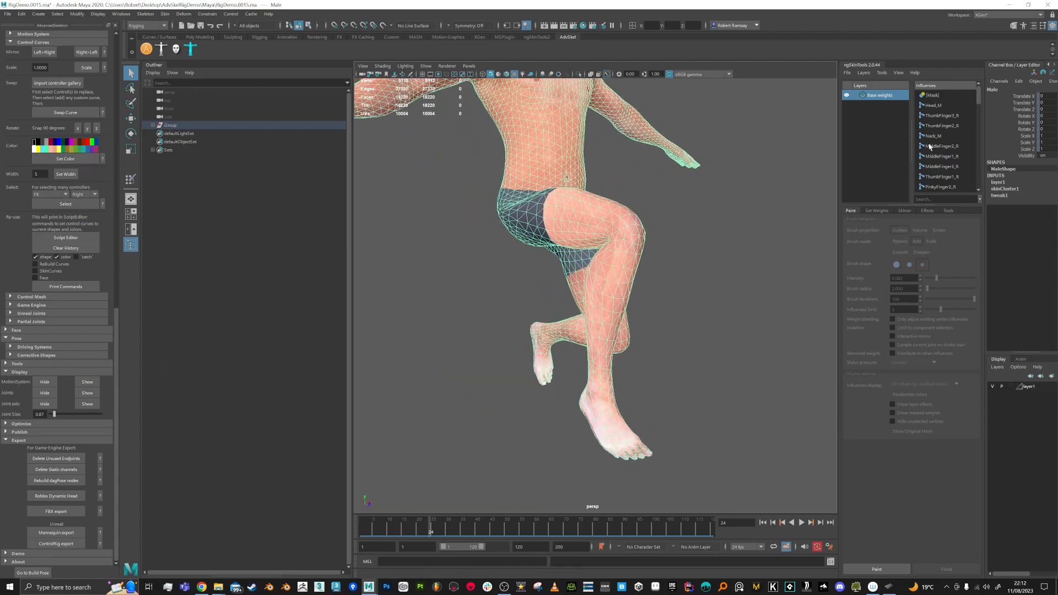
Step: Filter the ngSkinTools influence list with 'an'
click(941, 200)
text(foo)
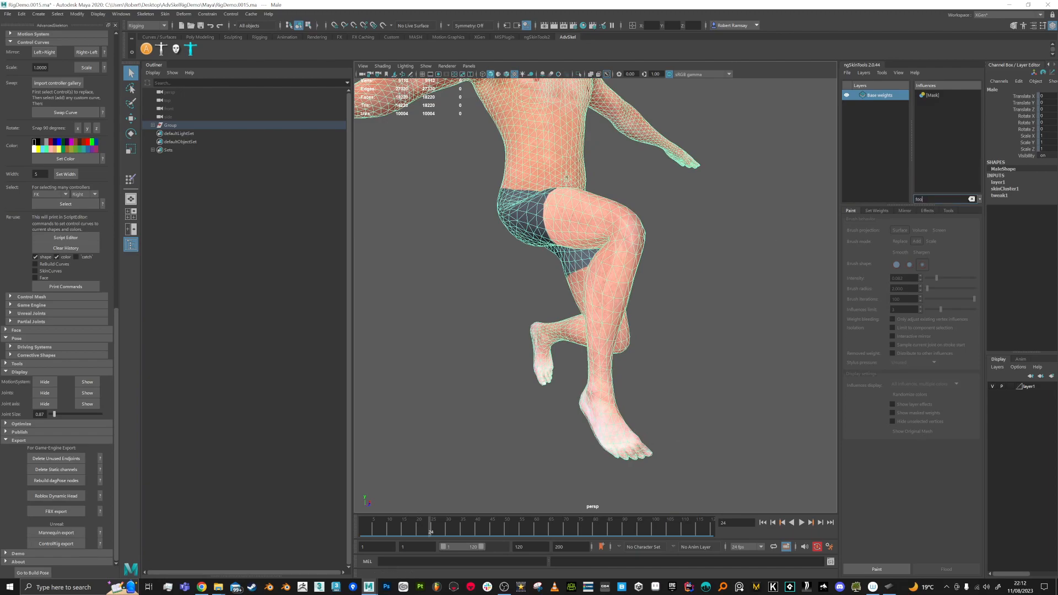
key(BackSpace)
key(BackSpace)
text(an)
Step: Expand Group > FitSkeleton in the Outliner down to Heel and Toes
click(153, 126)
click(157, 134)
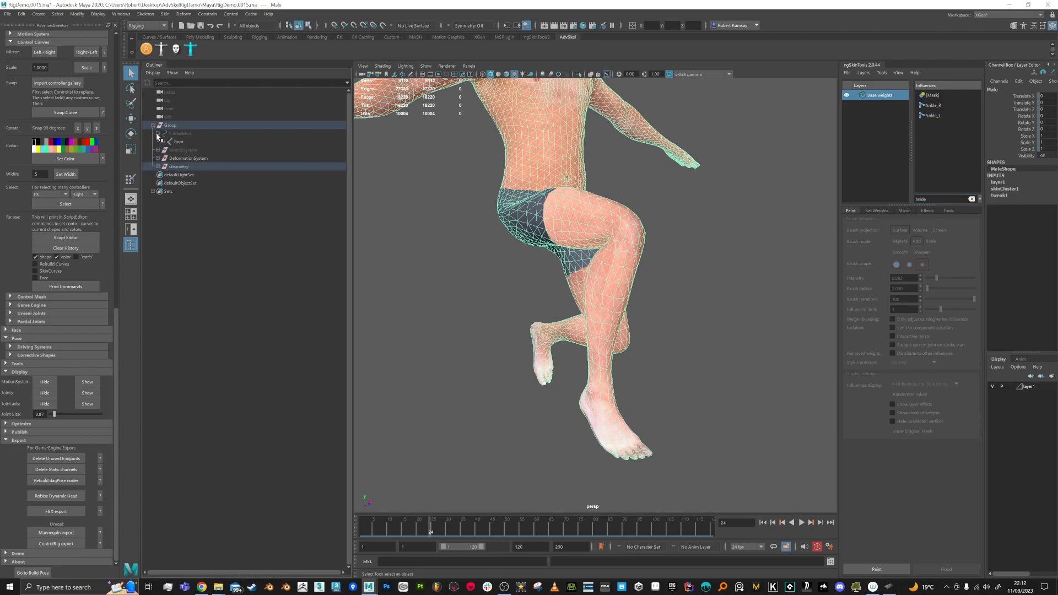
click(163, 142)
click(168, 158)
click(172, 166)
click(178, 175)
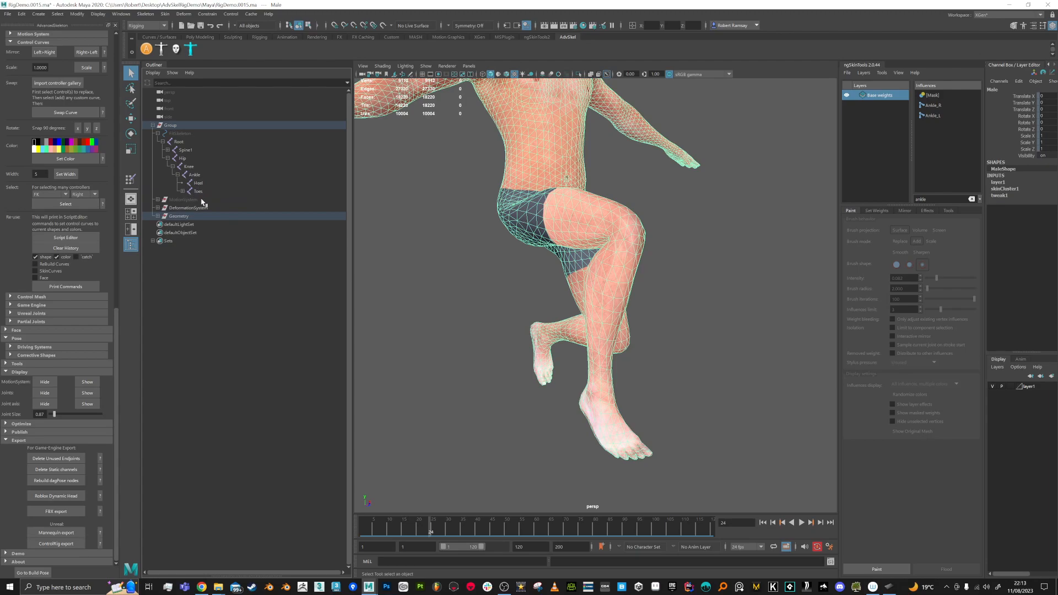
click(182, 191)
click(199, 183)
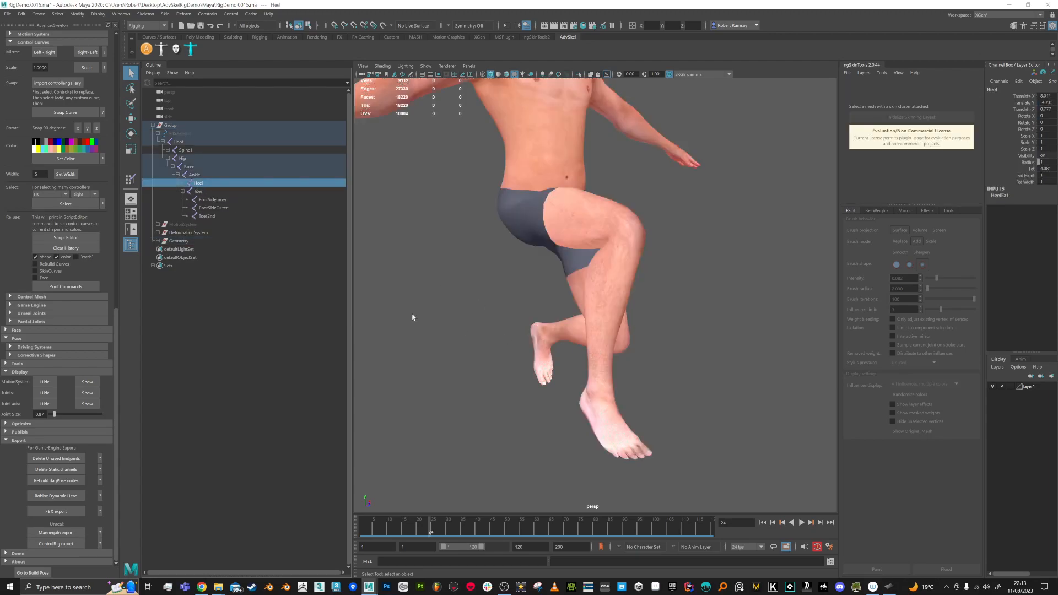
Step: Reselect the Male mesh, refine the influence filter, and choose Ankle_R
click(615, 297)
alt+right_drag(740, 285, 779, 239)
click(934, 199)
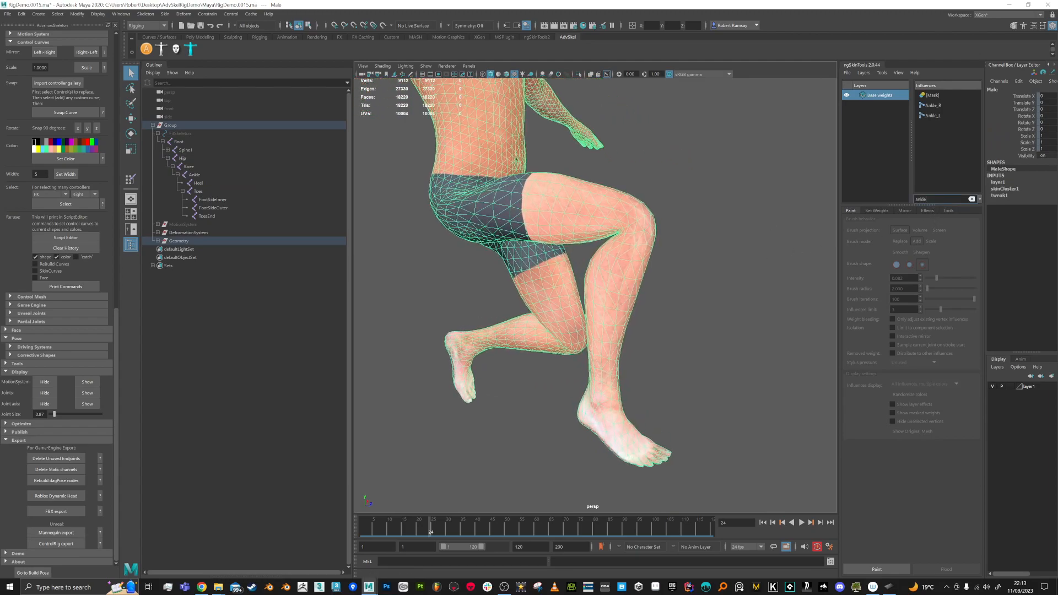
text(heel)
click(933, 105)
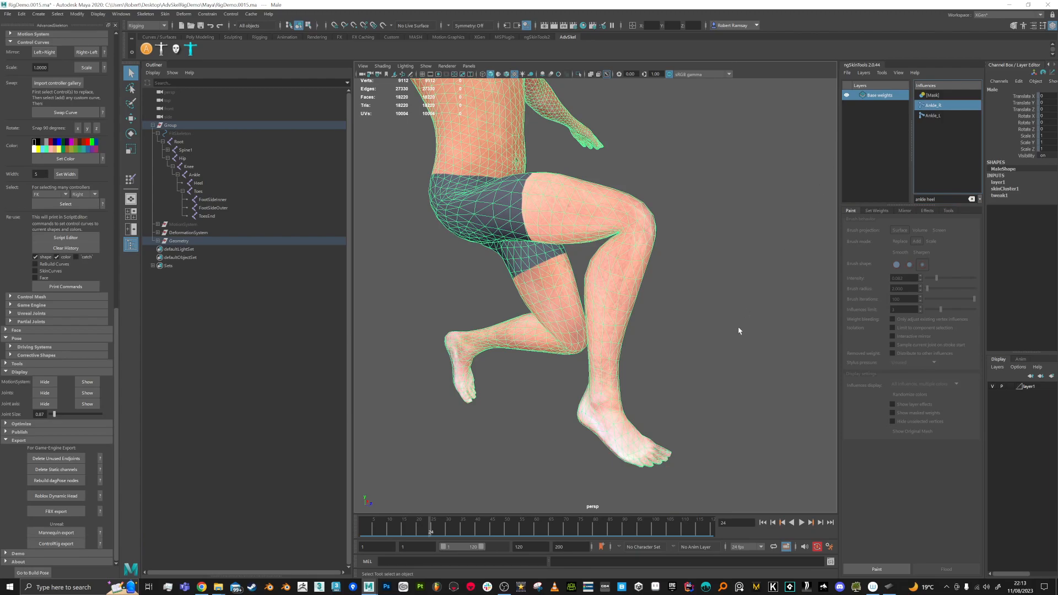
alt+drag(681, 304, 650, 309)
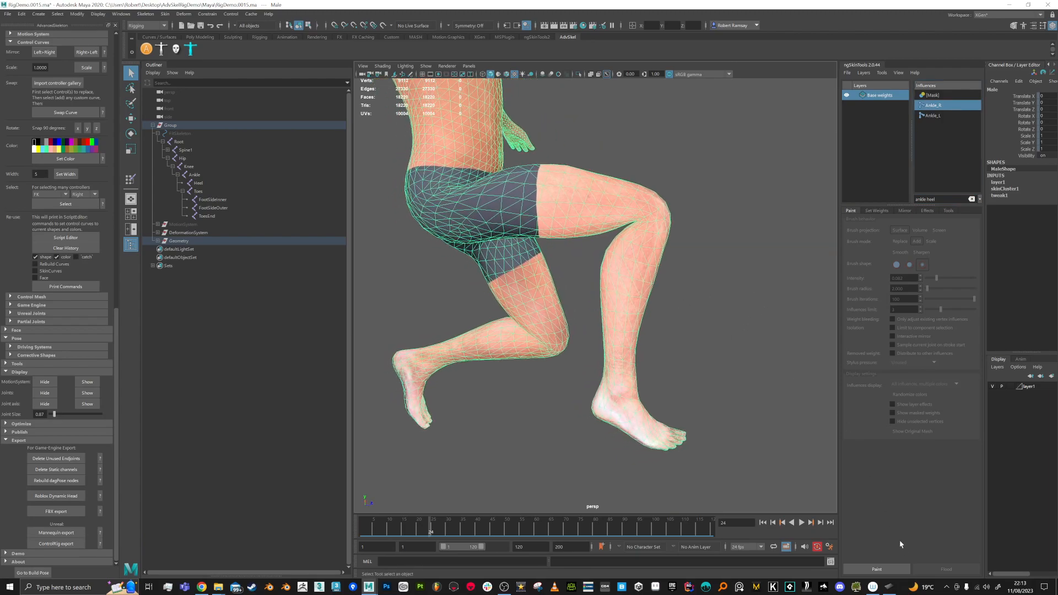
Step: Enter ngSkinTools paint mode showing the current influence in grayscale
click(876, 569)
click(918, 384)
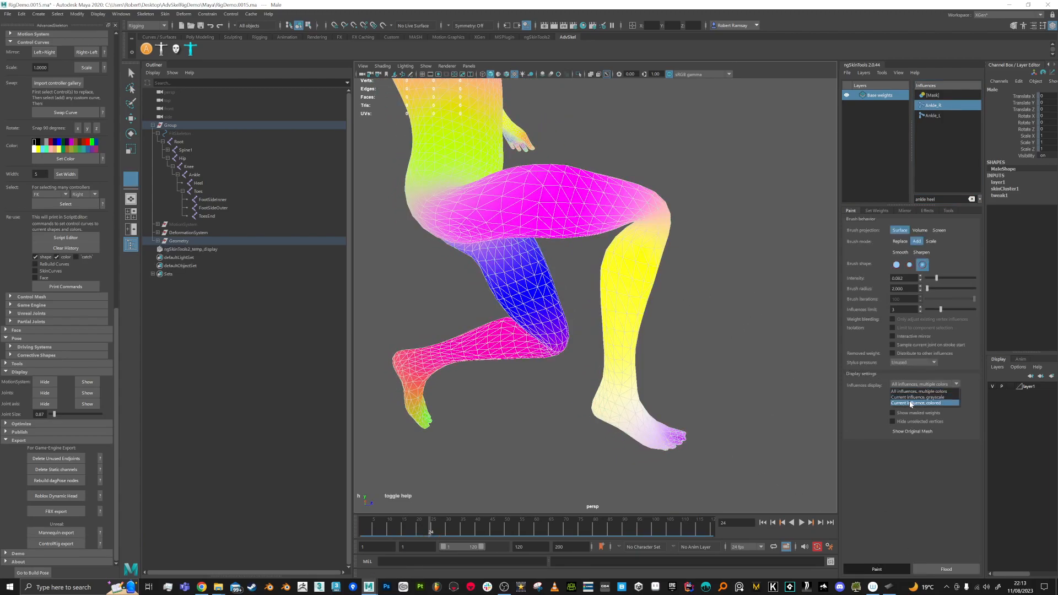
click(916, 401)
scroll(703, 405, up, 4)
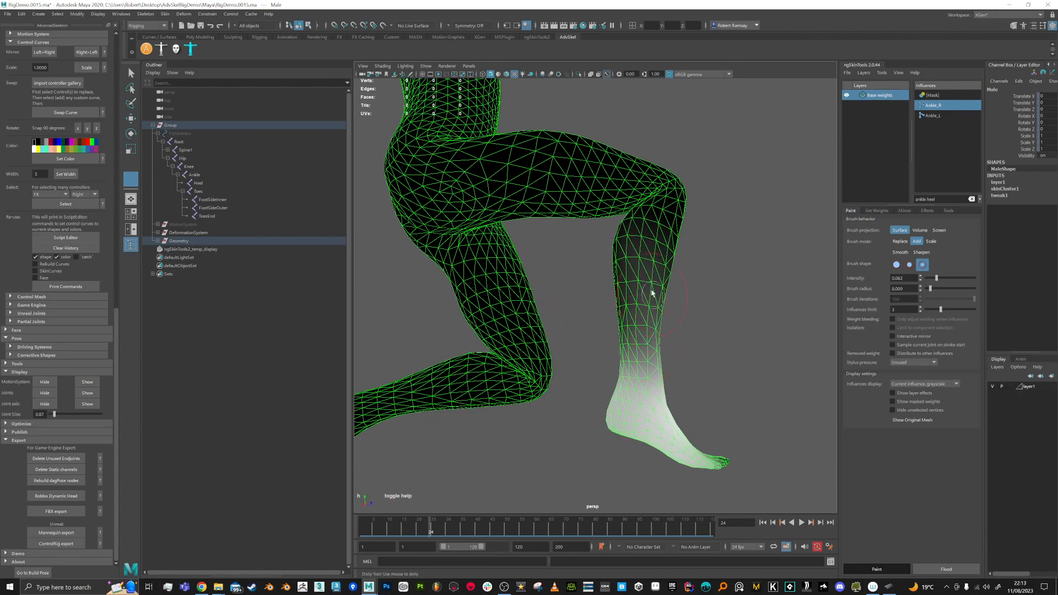
alt+drag(647, 276, 661, 250)
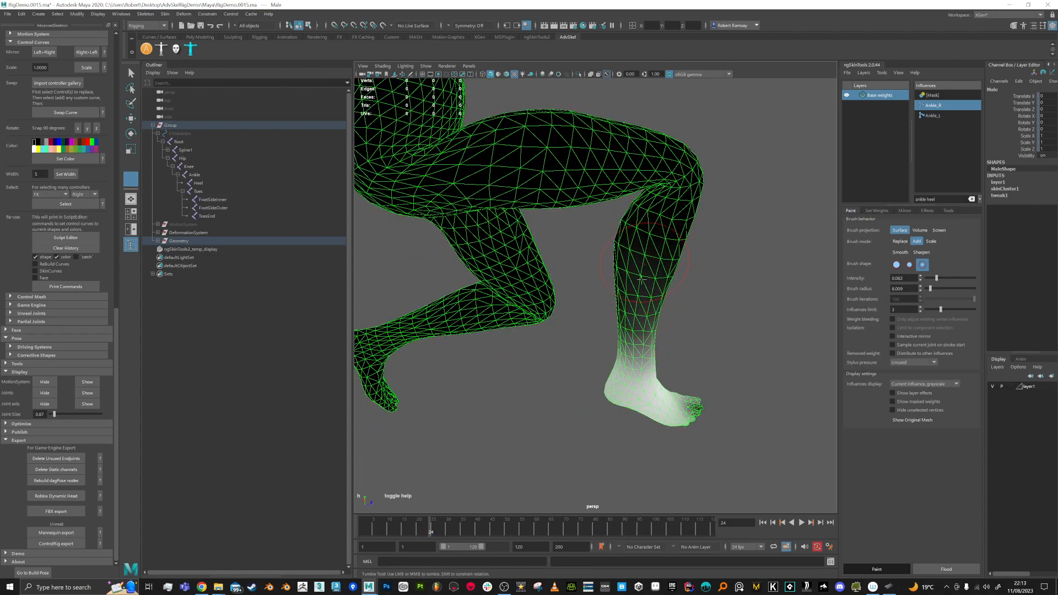
alt+drag(640, 289, 586, 266)
Step: Paint Ankle_R weight off the shin above the ankle, then filter influences by 'he'
mouse_move(610, 329)
ctrl+mouse_down()
mouse_move(628, 340)
mouse_move(536, 338)
ctrl+mouse_up()
ctrl+drag(569, 347, 571, 357)
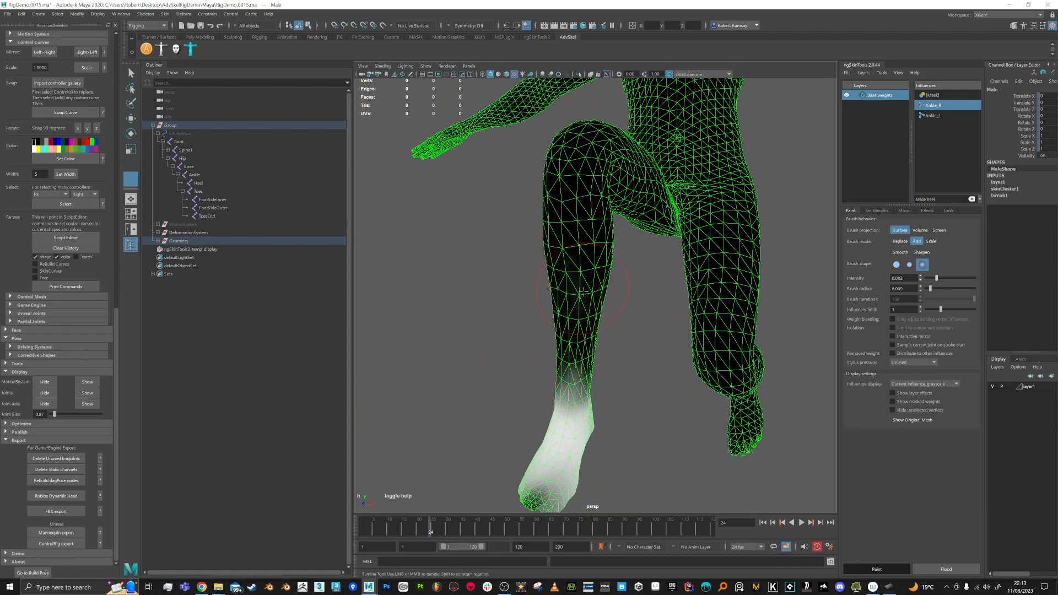
alt+drag(590, 312, 566, 276)
mouse_move(552, 361)
ctrl+mouse_down()
mouse_move(557, 351)
mouse_move(543, 346)
ctrl+mouse_up()
mouse_move(507, 383)
alt+mouse_down()
mouse_move(543, 402)
mouse_move(570, 368)
mouse_move(524, 387)
mouse_move(540, 317)
mouse_move(538, 346)
alt+mouse_up()
mouse_move(503, 387)
alt+mouse_down()
mouse_move(657, 378)
mouse_move(649, 368)
mouse_move(686, 404)
mouse_move(617, 377)
mouse_move(638, 379)
mouse_move(593, 395)
mouse_move(595, 345)
mouse_move(711, 381)
mouse_move(605, 369)
mouse_move(602, 349)
mouse_move(656, 380)
alt+mouse_up()
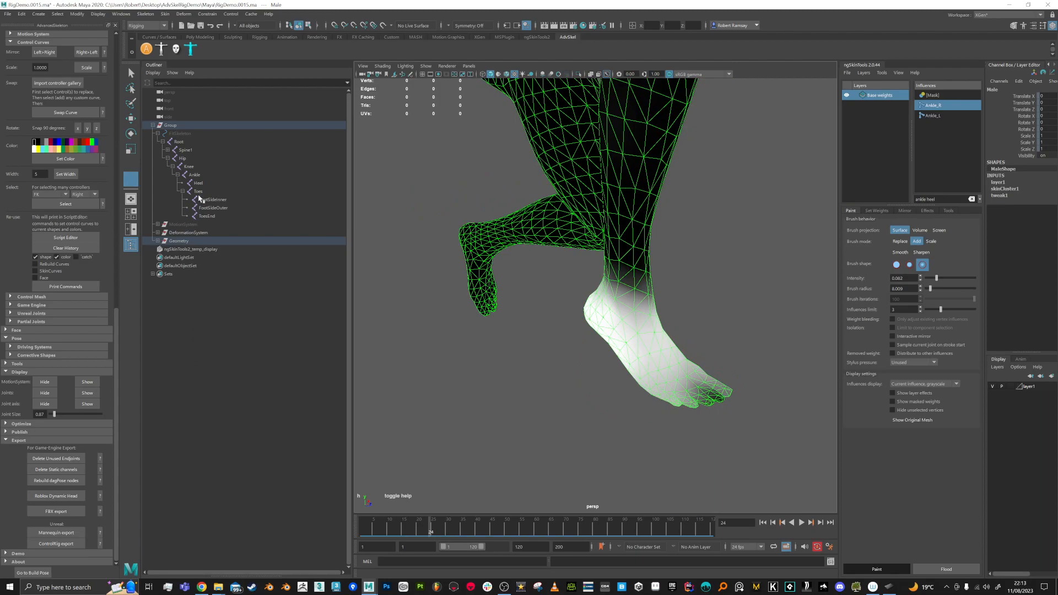
click(941, 198)
text(he)
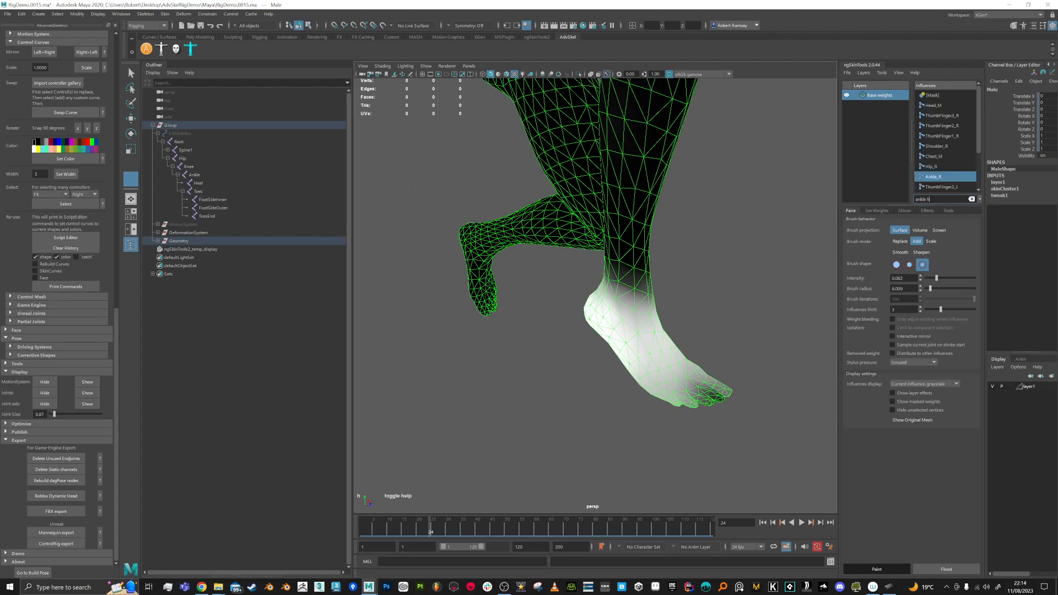
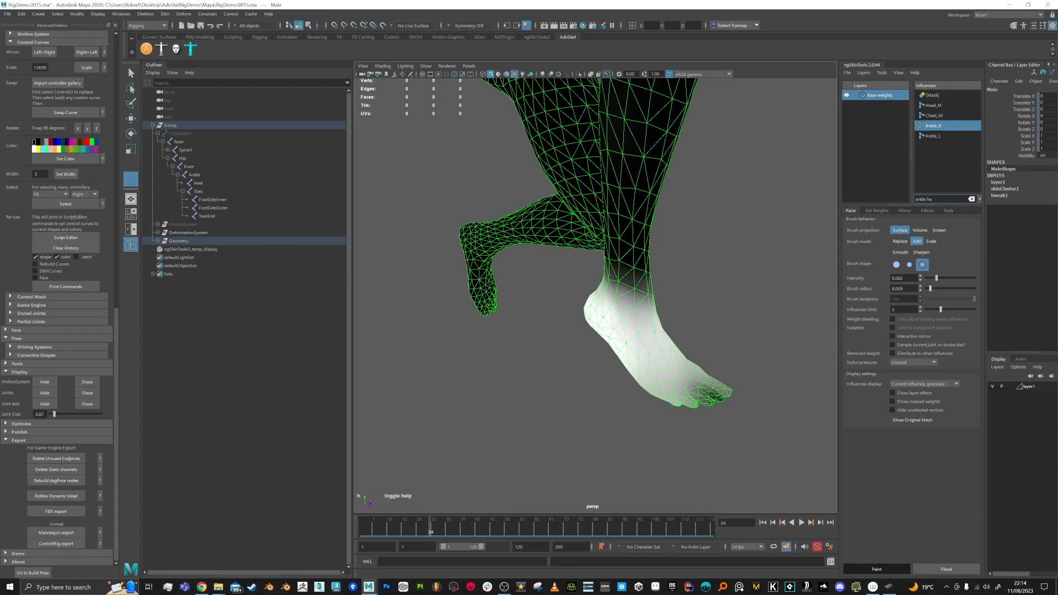
Step: Clear the influence filter, return to frame 1, and leave paint mode with the Male mesh selected
click(971, 199)
scroll(974, 138, up, 3)
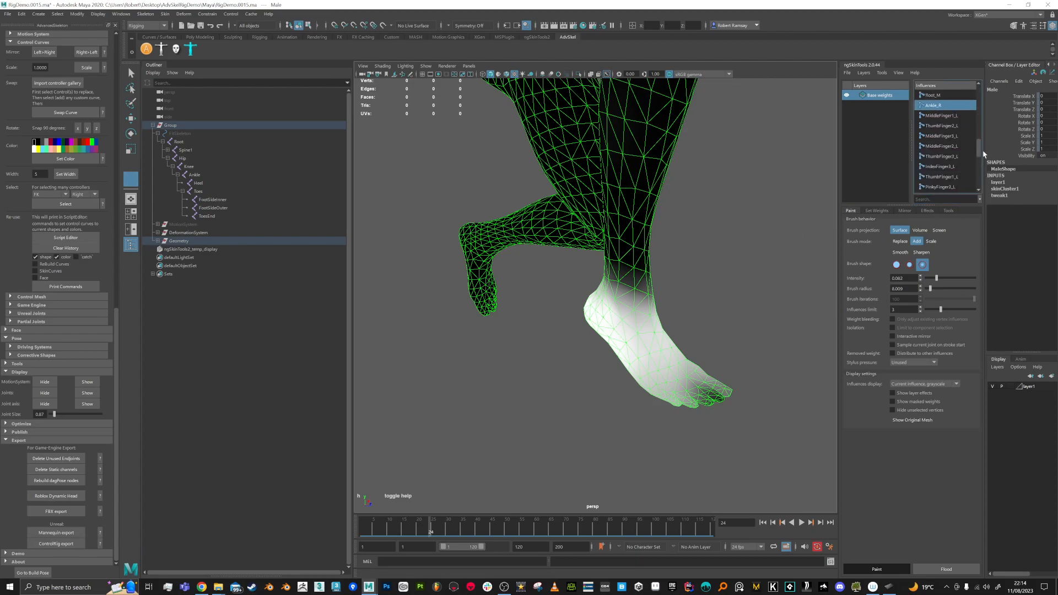
drag(984, 135, 983, 88)
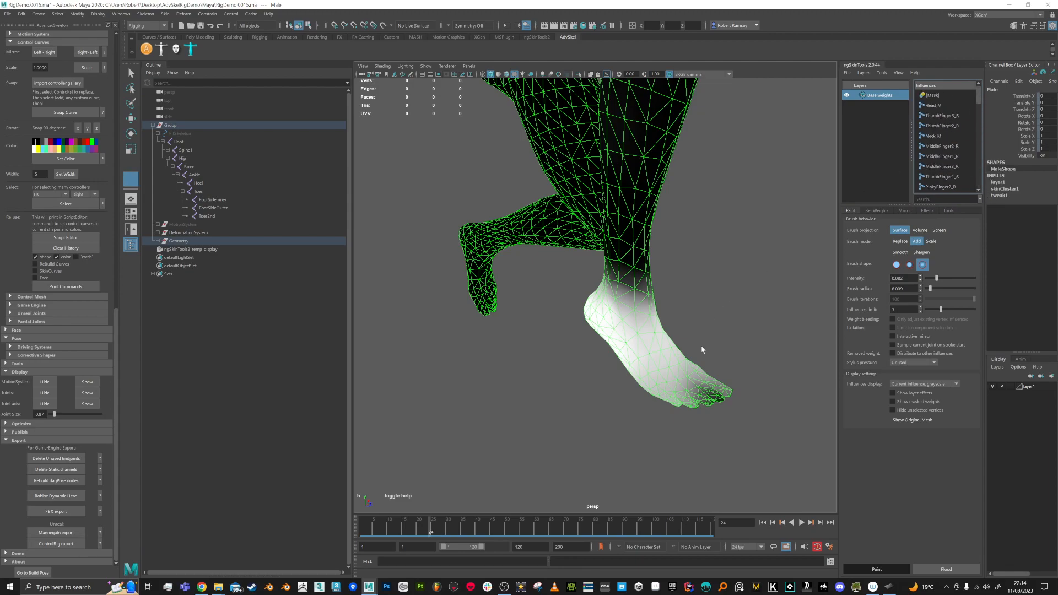
drag(429, 532, 359, 537)
alt+drag(482, 404, 549, 431)
key(q)
click(556, 374)
Step: Reselect the Male mesh and select the Heel joint in the Outliner
click(550, 329)
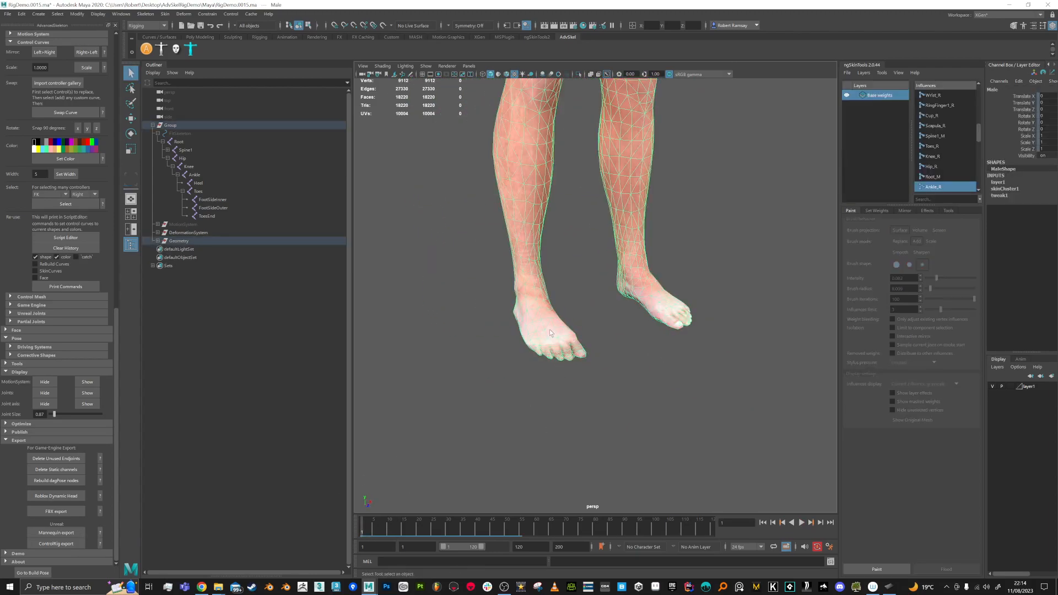
alt+middle_drag(550, 329, 556, 363)
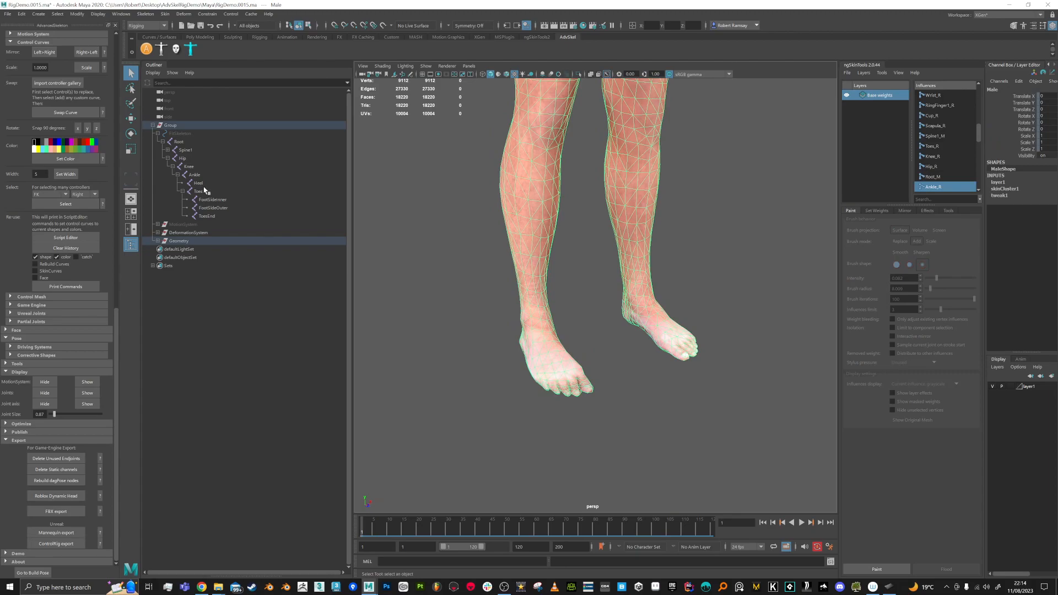
click(197, 183)
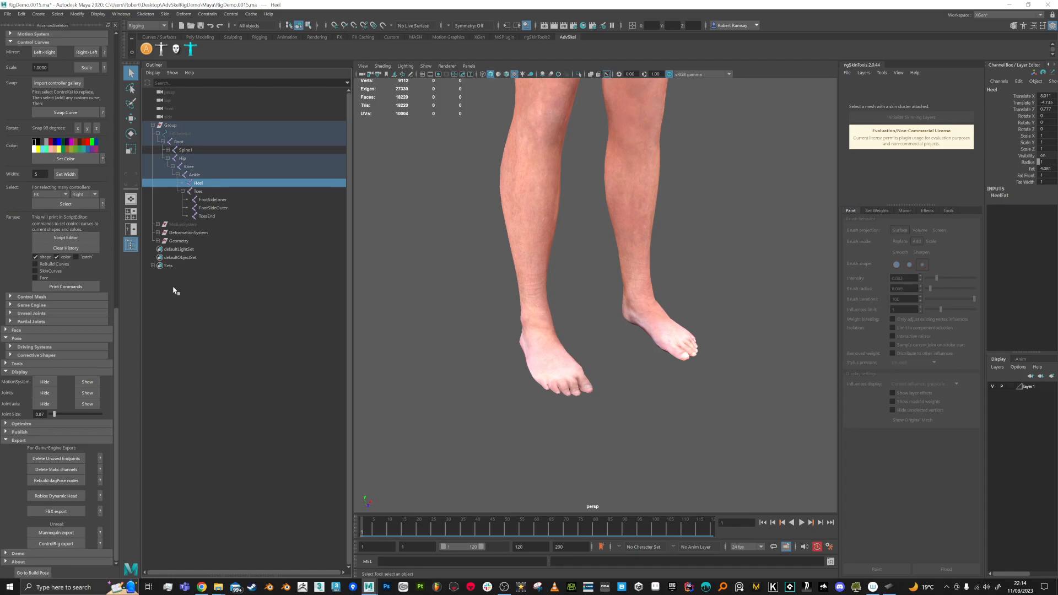
Step: Expand the Outliner from DeformationSystem through Root_M, Hip_R, Knee_R, Ankle_R and Toes_R to ToesEnd_R
click(158, 232)
click(162, 241)
click(167, 257)
click(172, 265)
click(178, 274)
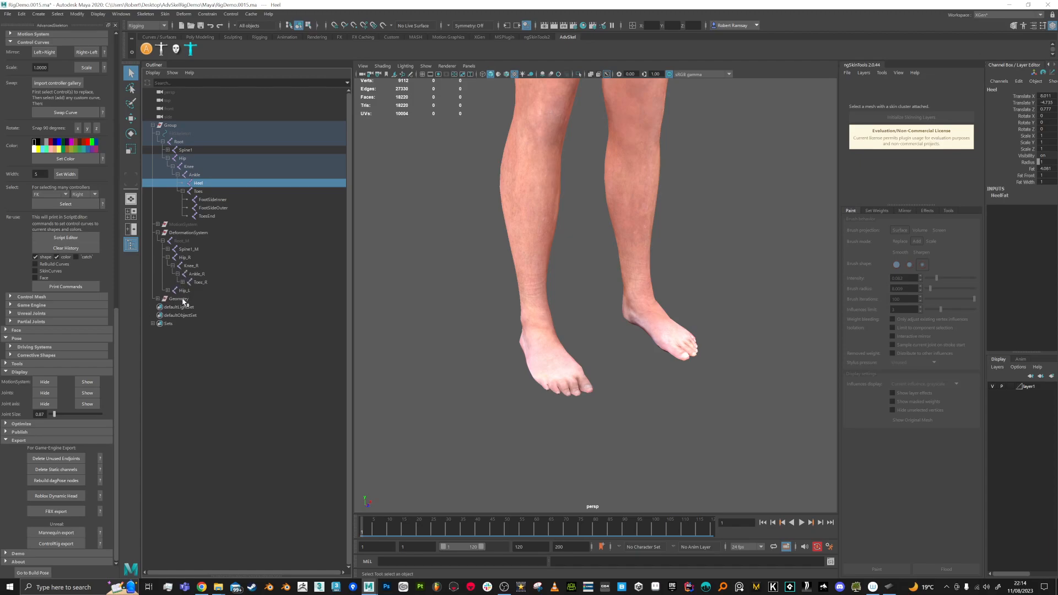
click(183, 282)
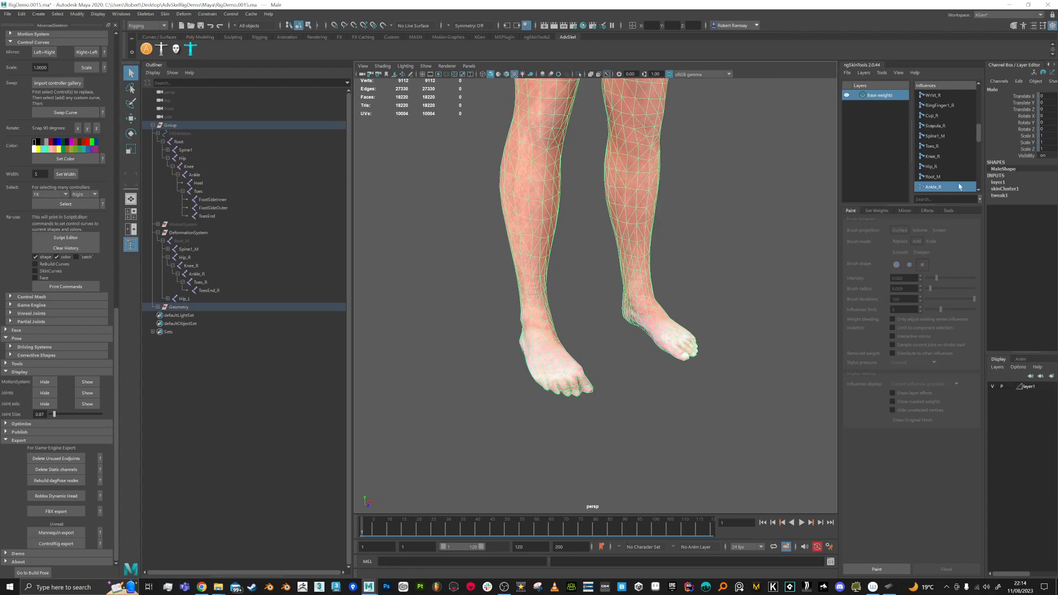
Step: Resume ngSkinTools weight painting on the Male mesh, viewing the feet up close
alt+drag(627, 287, 647, 280)
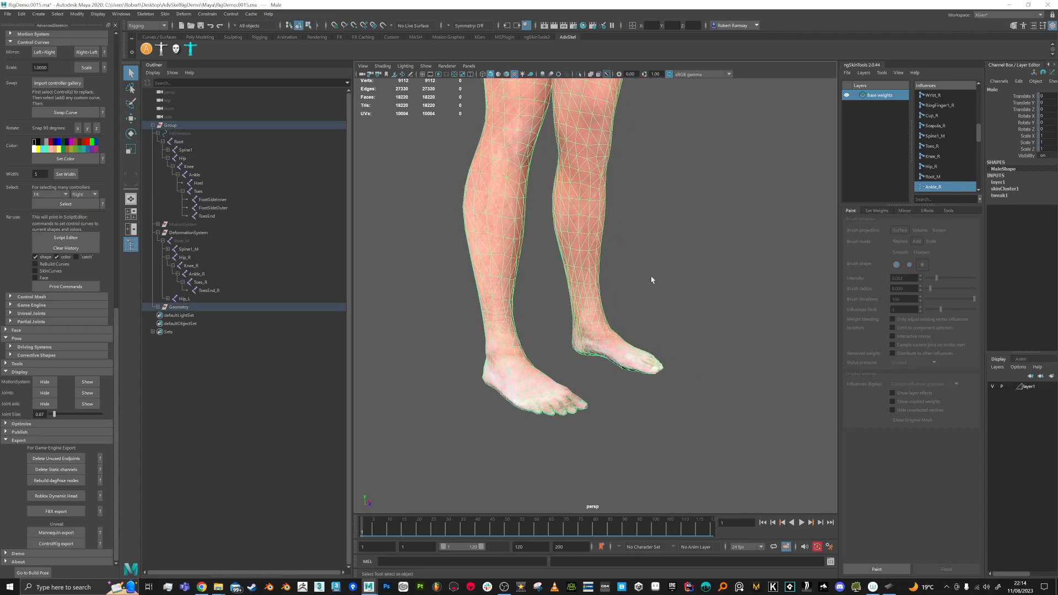
click(881, 569)
alt+right_drag(632, 331, 716, 327)
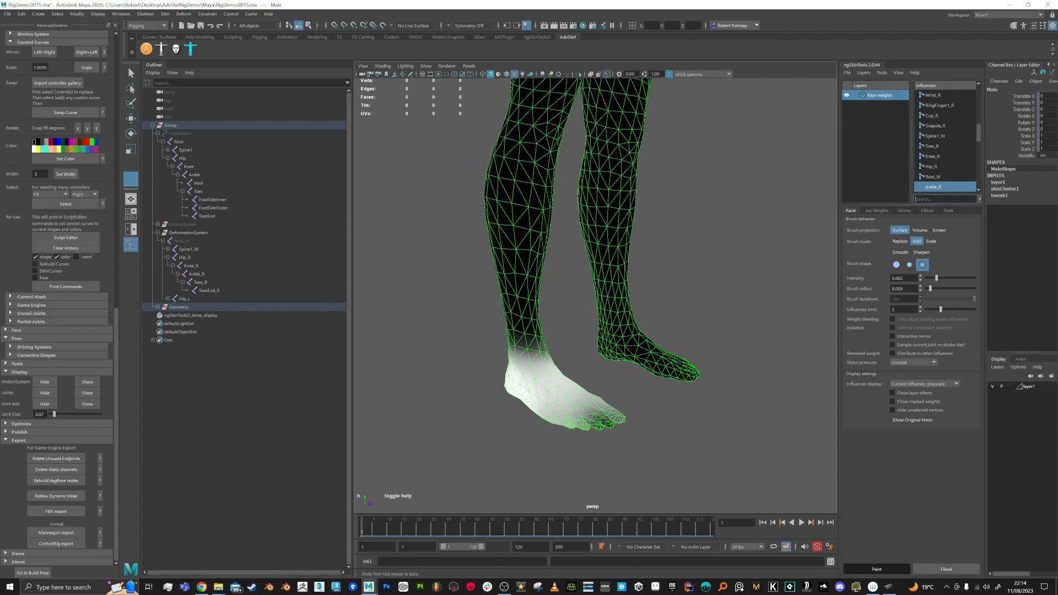
Step: Filter influences by 'ankle to', select Toes_R, and paint its weight up the right foot at frame 24
text(ankle toes)
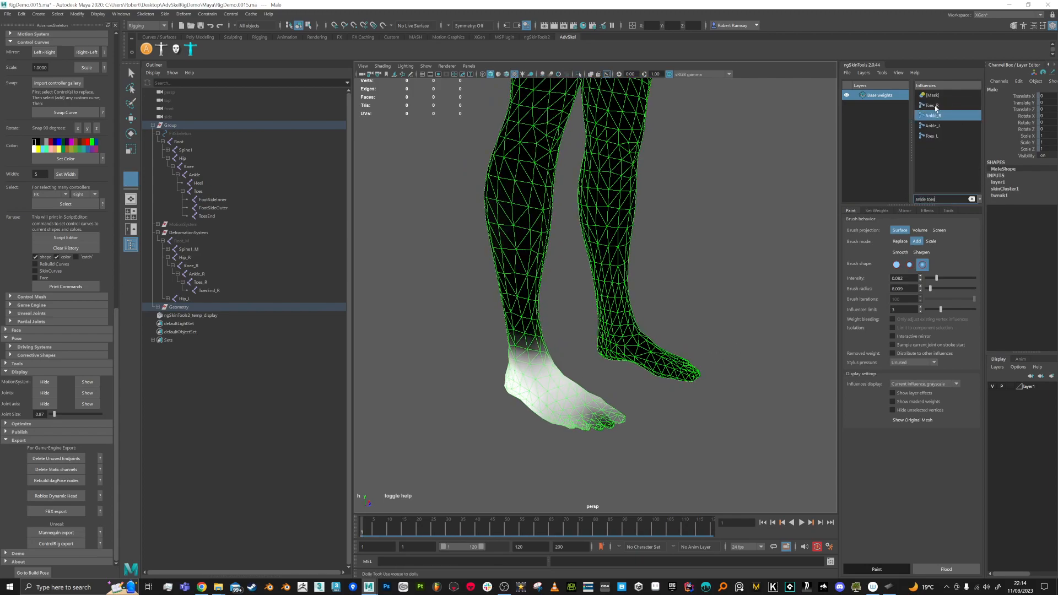
click(931, 105)
alt+drag(578, 179, 523, 438)
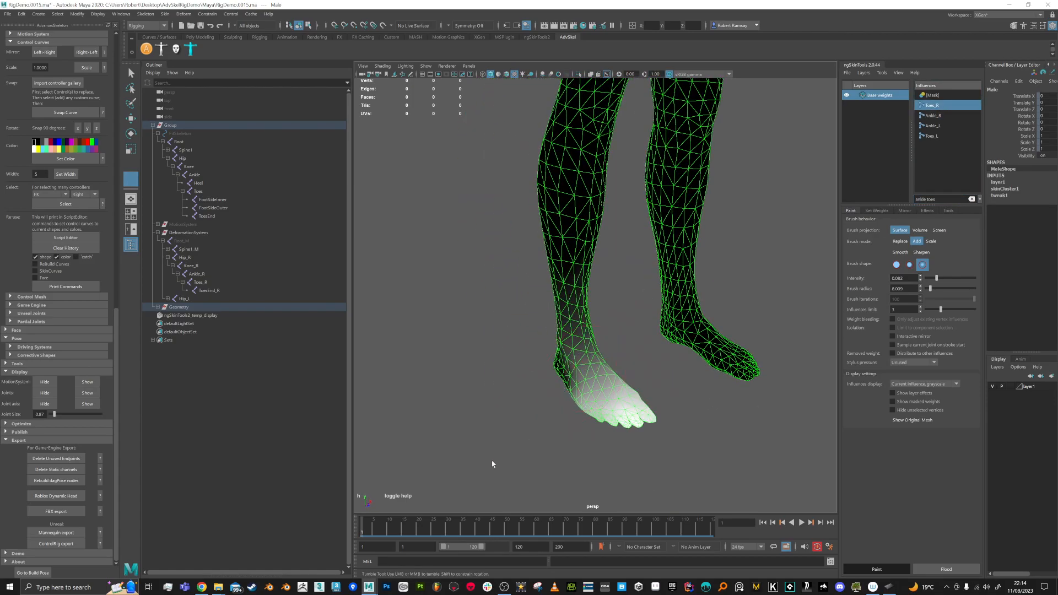
drag(372, 537, 430, 534)
alt+drag(628, 410, 588, 401)
alt+drag(576, 353, 650, 328)
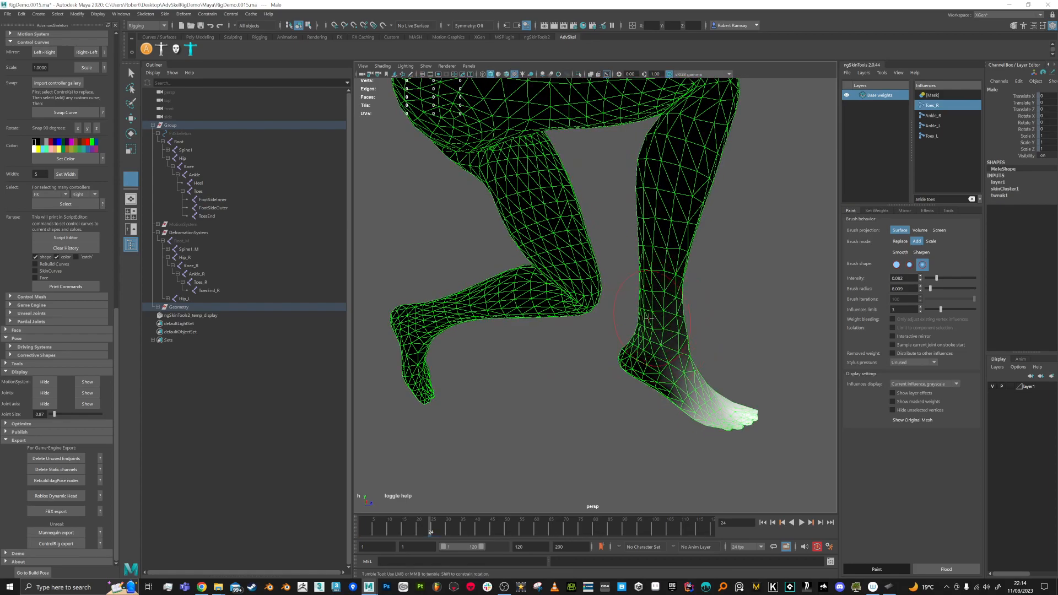
mouse_move(680, 350)
alt+mouse_down()
mouse_move(585, 354)
mouse_move(503, 326)
mouse_move(610, 331)
mouse_move(653, 374)
mouse_move(659, 342)
mouse_move(682, 329)
mouse_move(603, 403)
alt+mouse_up()
alt+middle_drag(567, 456, 577, 430)
alt+drag(577, 430, 585, 413)
mouse_move(566, 451)
mouse_down()
mouse_move(570, 441)
mouse_move(548, 433)
mouse_move(562, 419)
mouse_move(540, 439)
mouse_move(504, 360)
mouse_move(612, 409)
mouse_move(479, 425)
mouse_move(515, 406)
mouse_move(482, 428)
mouse_move(524, 418)
mouse_up()
Step: Mirror the skin weights across to the other side of the body
alt+right_drag(523, 418, 569, 364)
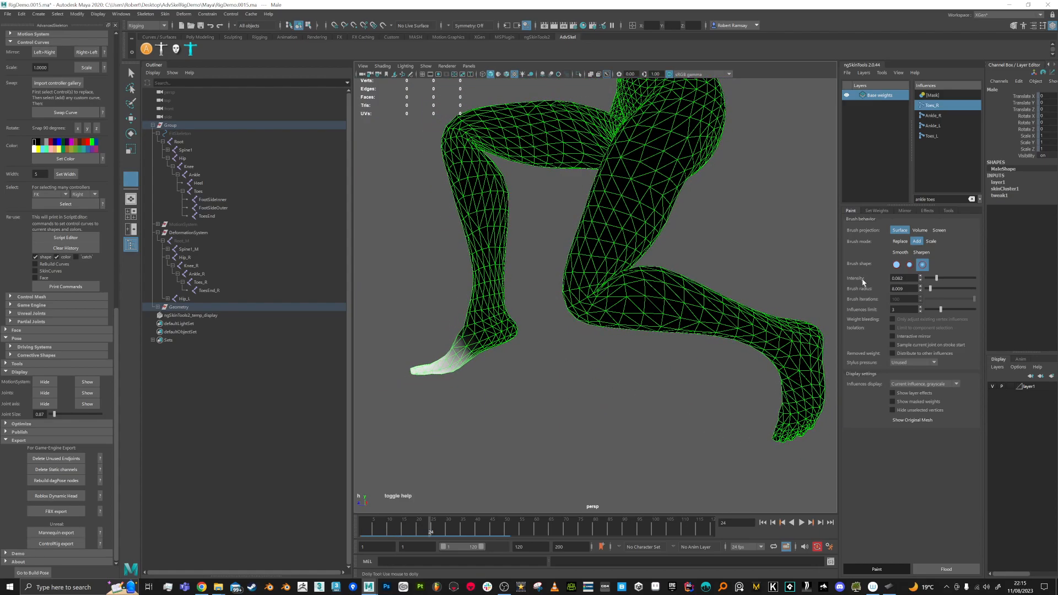
click(906, 211)
click(911, 569)
Step: Scrub the animation to check leg deformation, then return to the frame-1 pose
alt+drag(777, 356, 914, 377)
drag(427, 532, 312, 534)
alt+drag(675, 309, 593, 283)
alt+middle_drag(593, 284, 641, 435)
alt+right_drag(642, 435, 646, 254)
Step: Pose the character at frame 27 and select Hip_R from the 'h'-filtered influences
alt+drag(646, 254, 650, 295)
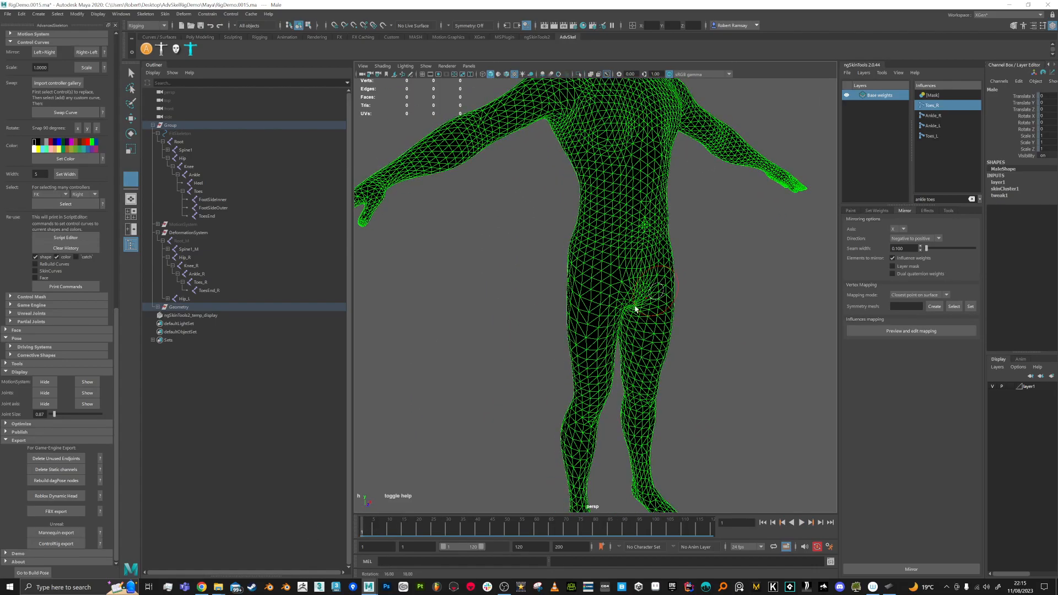
alt+middle_drag(650, 295, 647, 307)
drag(376, 531, 439, 533)
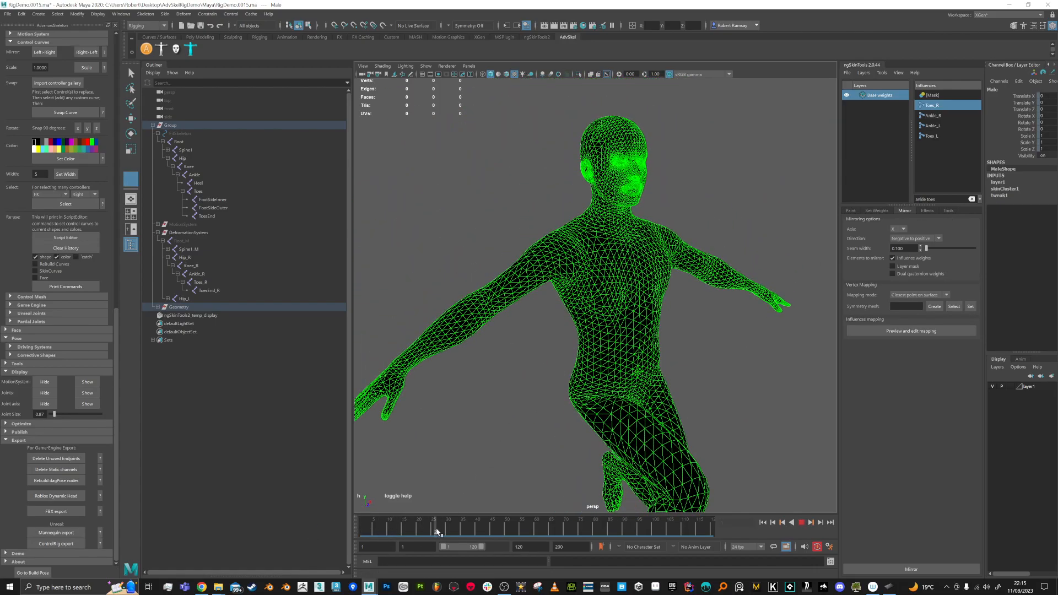
alt+drag(569, 432, 611, 380)
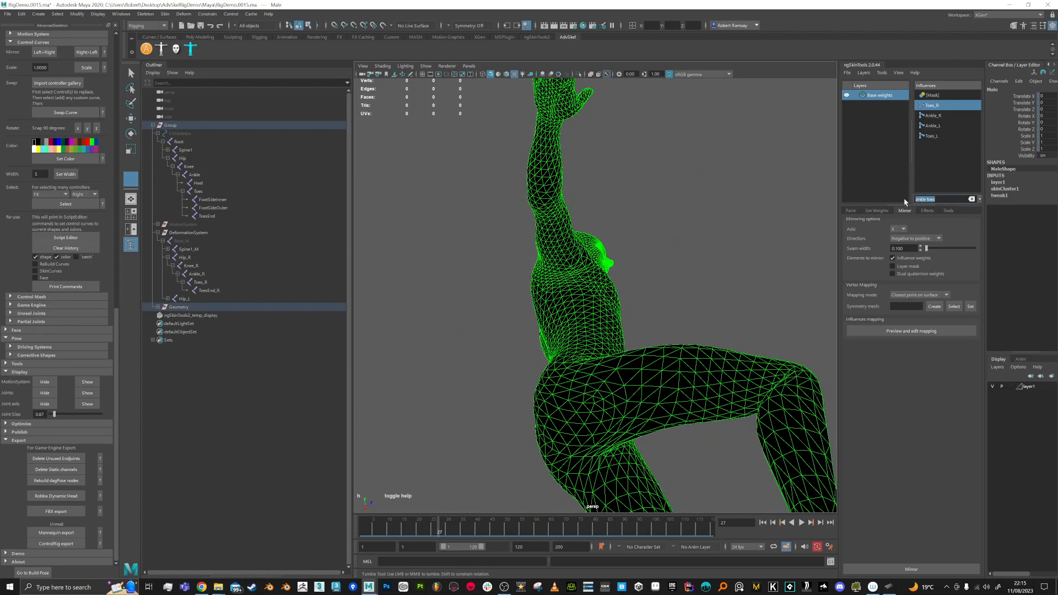
text(hip)
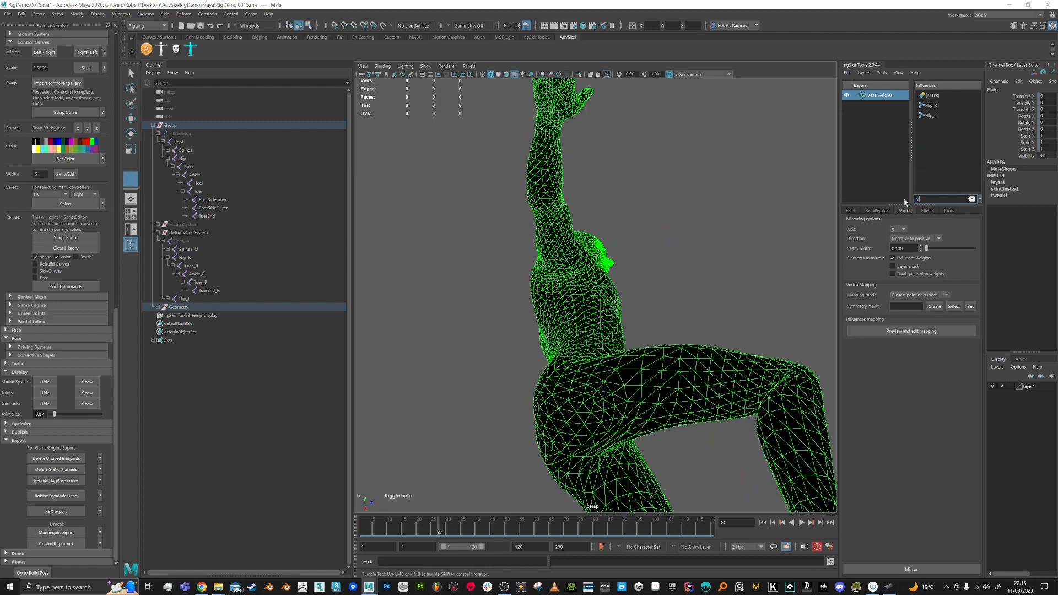
click(932, 106)
Step: Paint Hip_R weight down on the standing leg's hip and thigh
alt+drag(607, 404, 633, 399)
alt+middle_drag(633, 398, 629, 393)
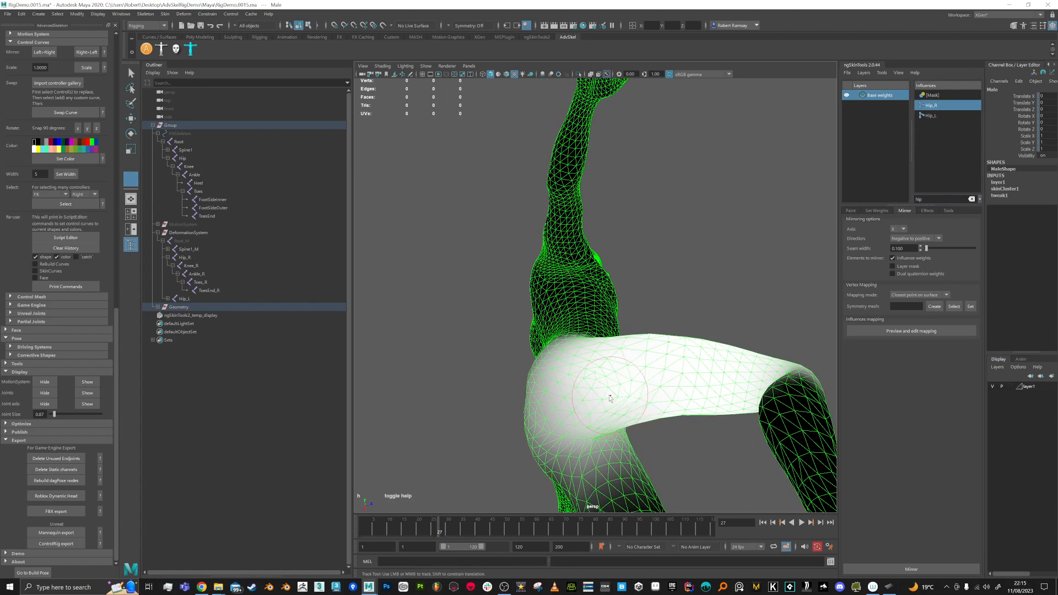
alt+drag(639, 400, 602, 394)
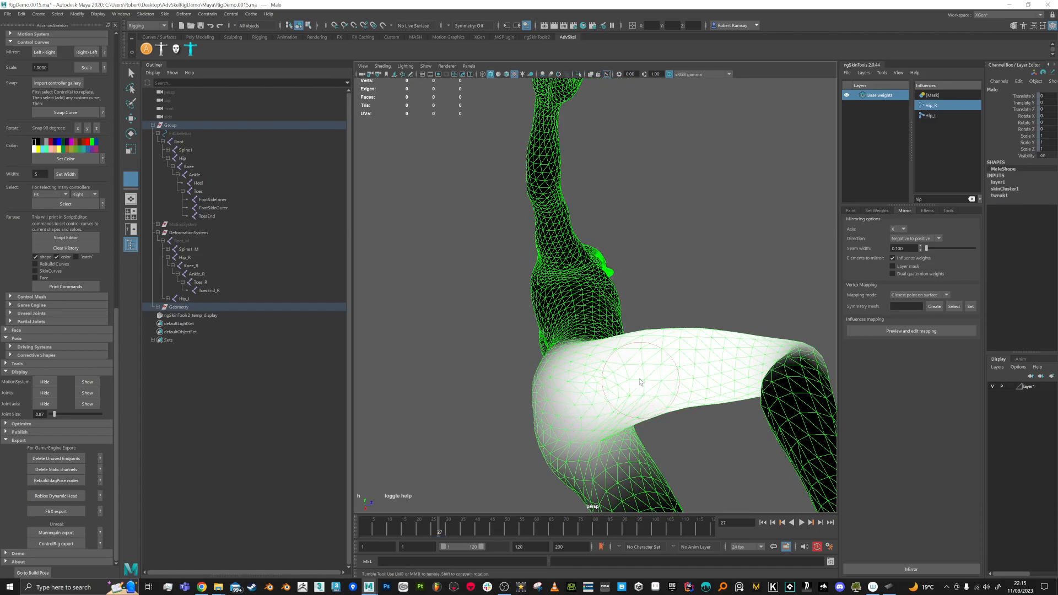
alt+drag(627, 401, 604, 370)
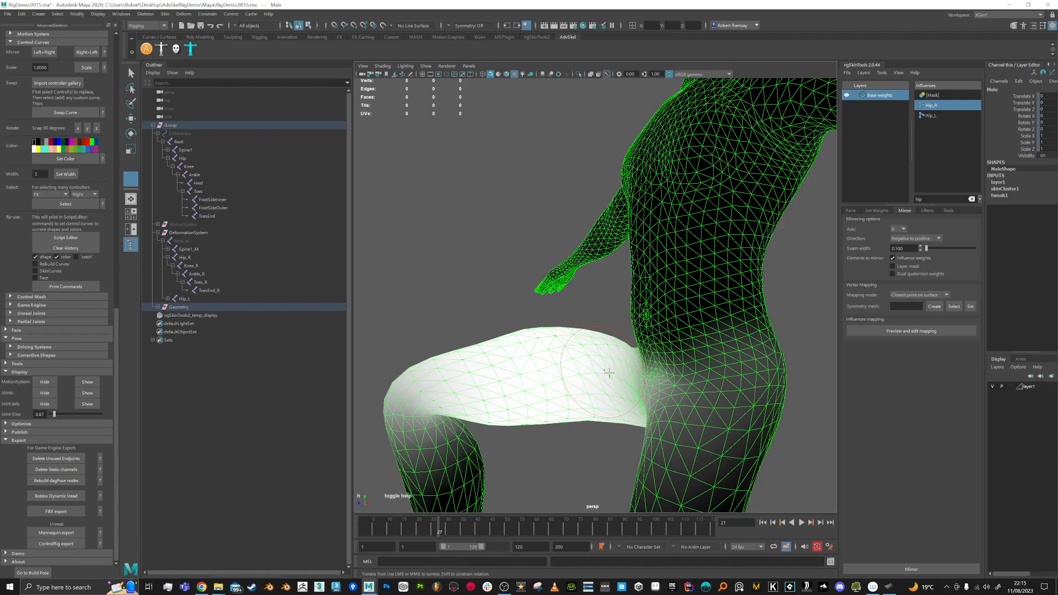
alt+drag(551, 351, 607, 361)
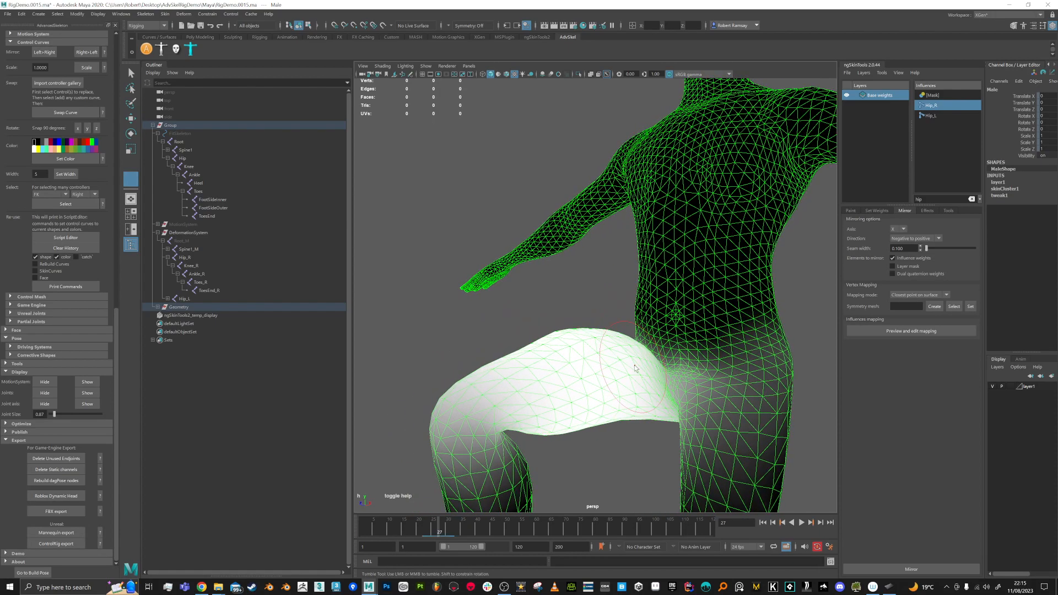
alt+right_drag(573, 369, 583, 335)
alt+drag(583, 334, 602, 341)
mouse_move(709, 377)
mouse_down()
mouse_move(697, 387)
mouse_move(735, 348)
mouse_up()
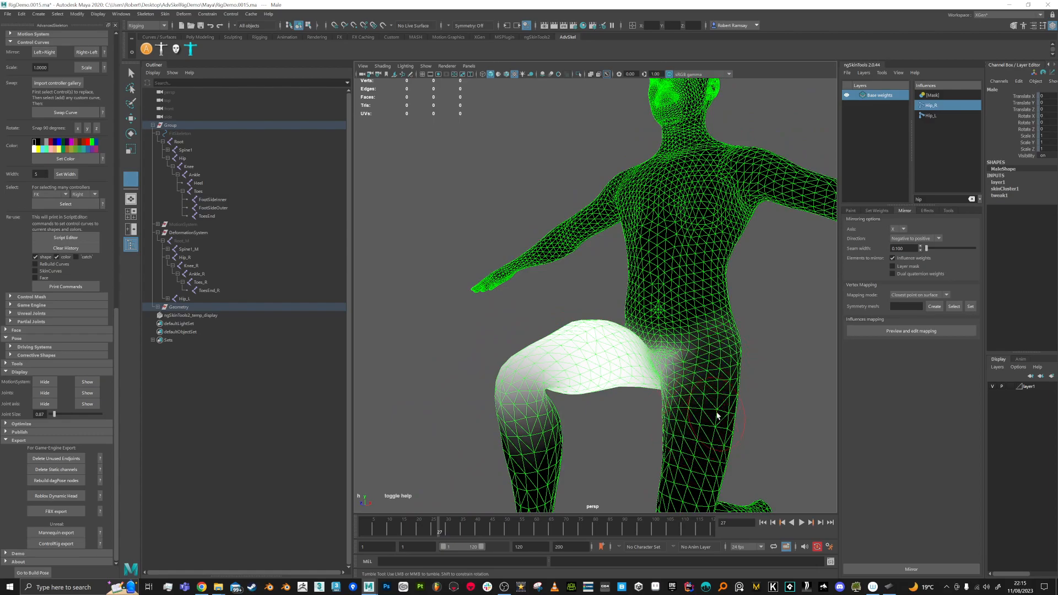
Step: Reduce Hip_R weight below the raised knee and on the calf
alt+drag(715, 418, 724, 423)
alt+middle_drag(629, 422, 637, 389)
mouse_move(573, 398)
mouse_down()
mouse_move(560, 420)
mouse_move(537, 417)
mouse_move(663, 416)
mouse_up()
mouse_move(715, 382)
mouse_down()
mouse_move(720, 391)
mouse_move(600, 386)
mouse_up()
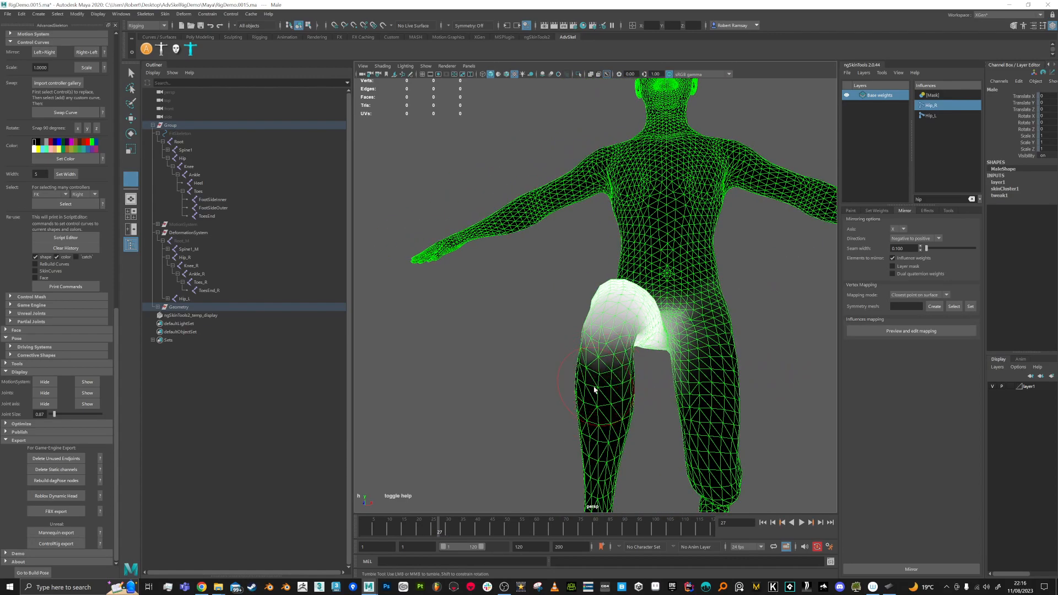
Step: Select Hip_L and reduce its weight near the raised thigh and groin
click(935, 118)
mouse_move(573, 184)
alt+mouse_down()
mouse_move(628, 334)
mouse_move(608, 322)
alt+mouse_up()
mouse_move(612, 325)
mouse_down()
mouse_move(619, 348)
mouse_move(617, 306)
mouse_up()
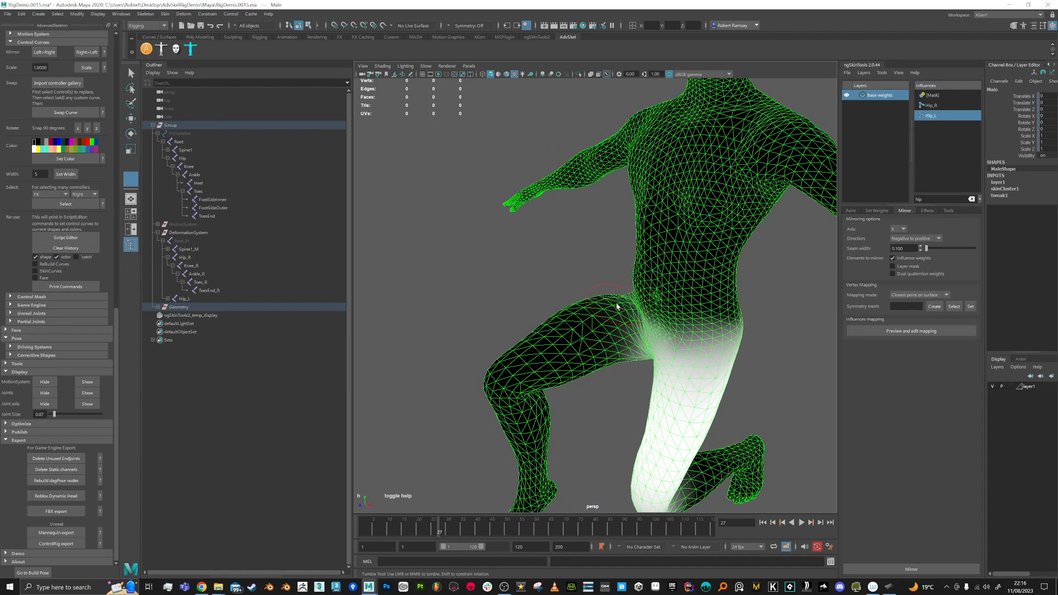
Step: Paint Hip_L weight down around the hip from a three-quarter view
alt+drag(683, 353, 646, 356)
mouse_move(615, 308)
alt+mouse_down()
mouse_move(604, 273)
mouse_move(661, 256)
mouse_move(577, 309)
mouse_move(588, 297)
alt+mouse_up()
mouse_move(531, 303)
mouse_down()
mouse_move(551, 309)
mouse_move(537, 323)
mouse_up()
mouse_move(536, 323)
alt+mouse_down()
mouse_move(558, 314)
mouse_move(507, 309)
mouse_move(493, 286)
mouse_move(523, 269)
mouse_move(521, 333)
mouse_move(580, 356)
mouse_move(597, 345)
mouse_move(555, 340)
alt+mouse_up()
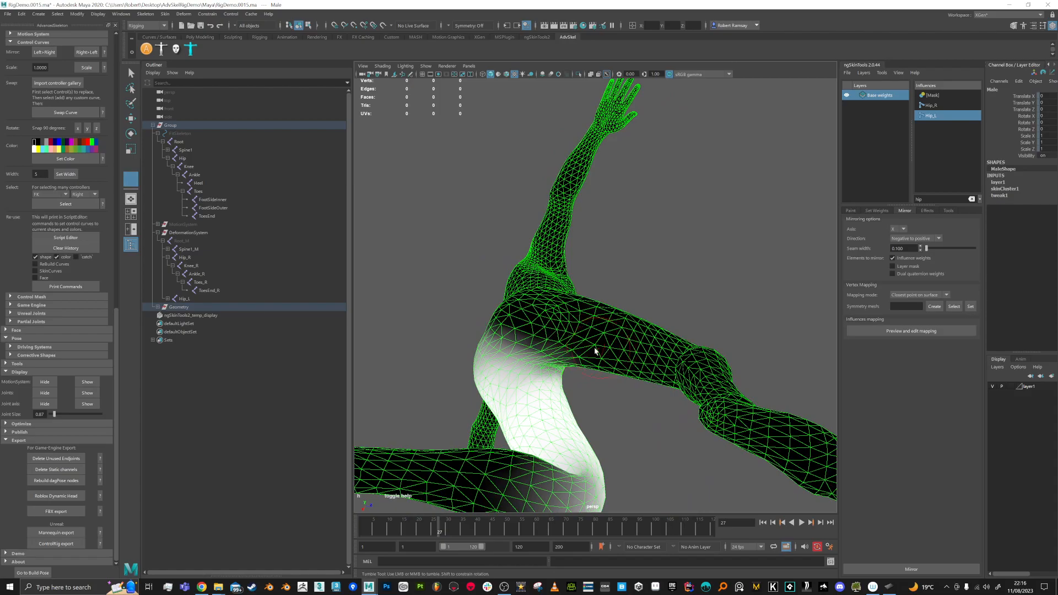
Step: Review the character from behind and the side, scrubbing to frame 24 to check hip deformation
alt+drag(588, 359, 511, 435)
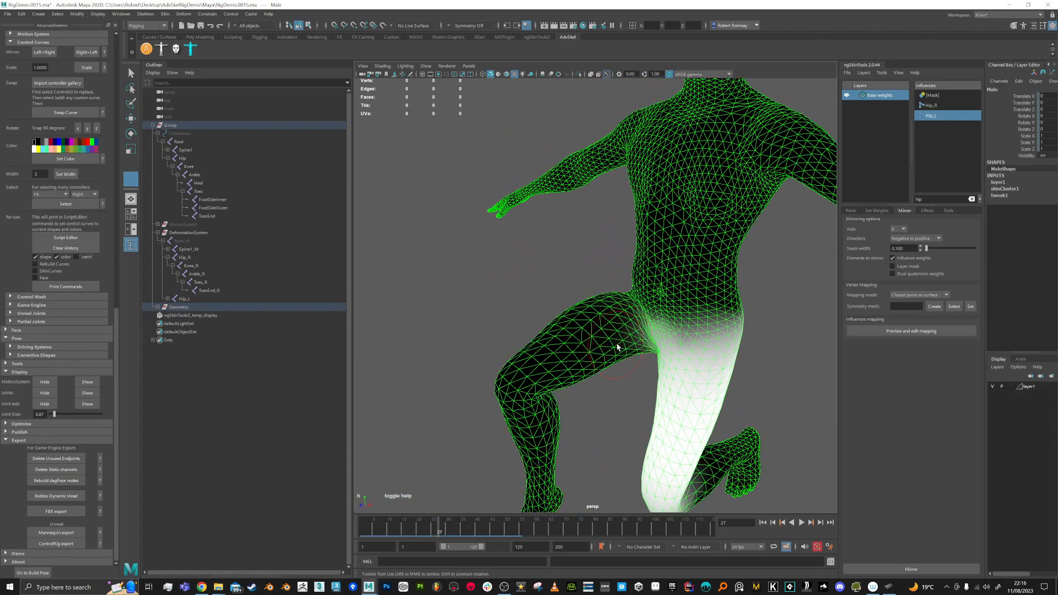
alt+drag(623, 317, 653, 305)
alt+right_drag(653, 306, 680, 317)
alt+middle_drag(681, 316, 684, 304)
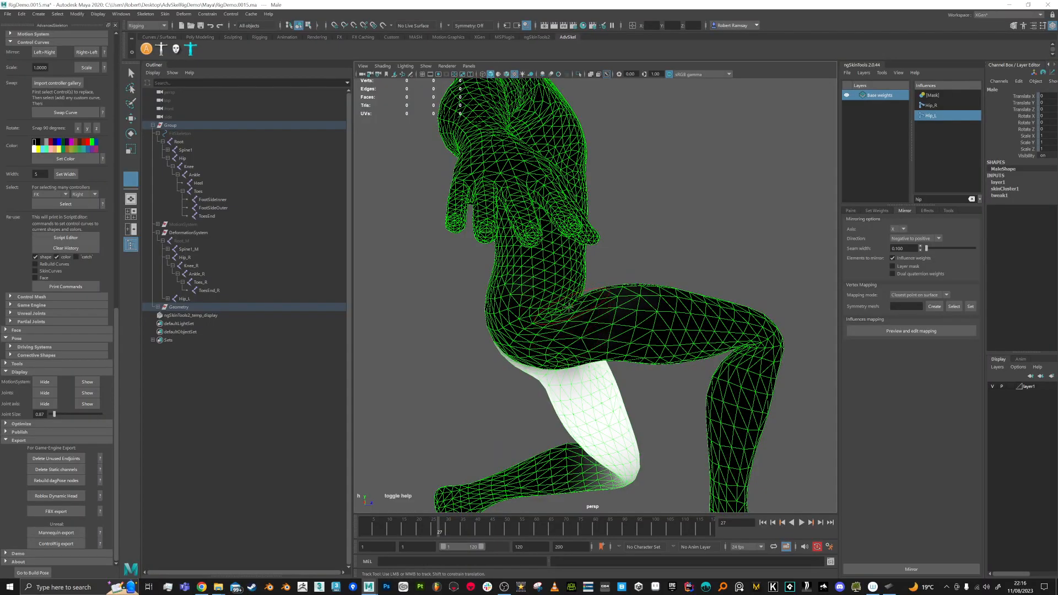
alt+drag(568, 313, 582, 389)
mouse_move(439, 523)
mouse_down()
mouse_move(369, 520)
mouse_move(430, 513)
mouse_up()
alt+drag(684, 392, 564, 402)
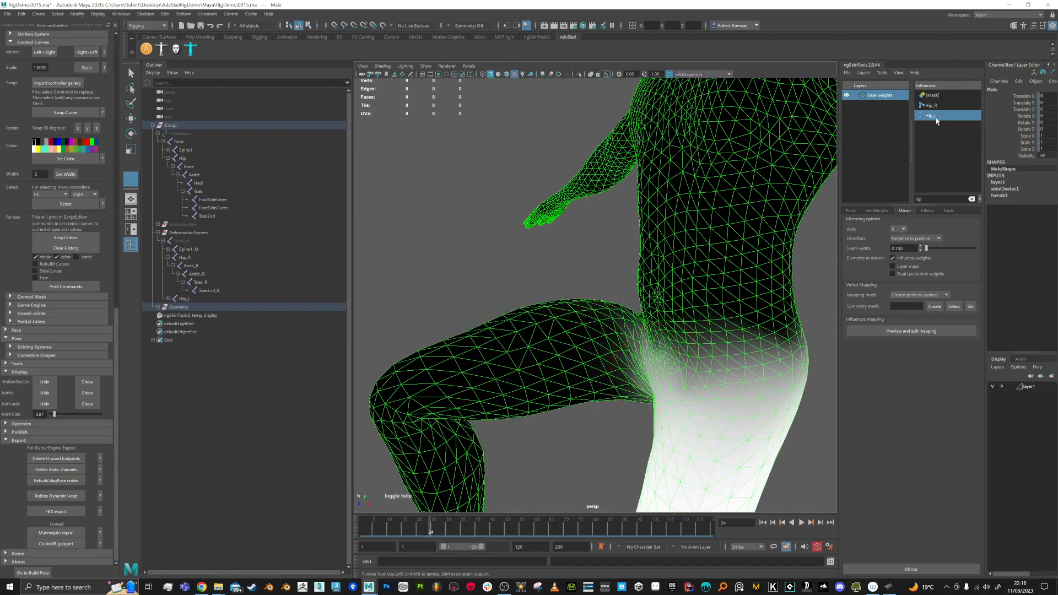
Step: Select Hip_R and paint its stray weight out of the left hip and thigh
click(931, 105)
alt+drag(573, 185, 737, 372)
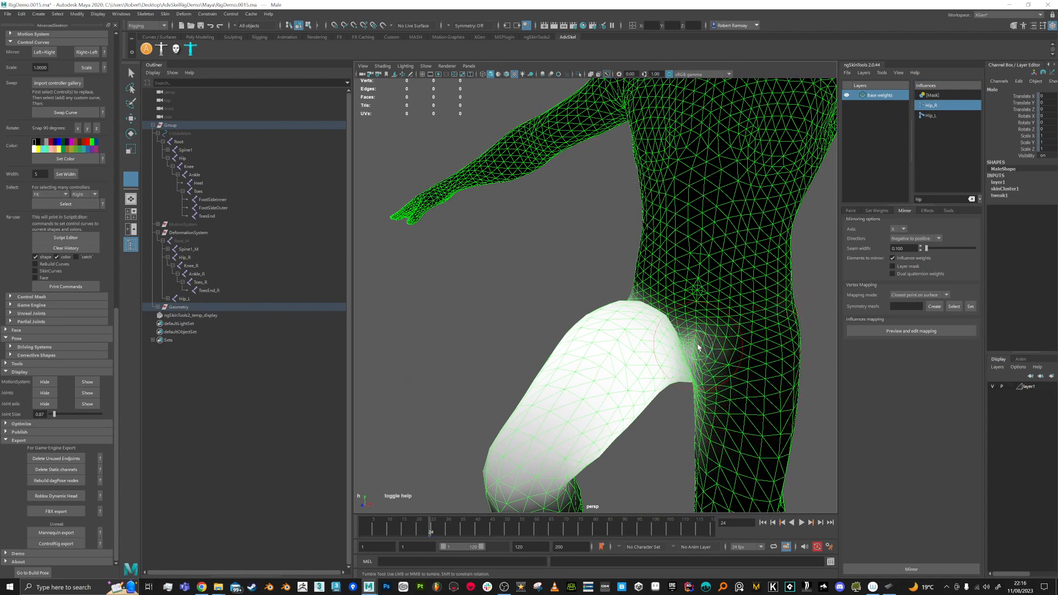
mouse_move(732, 385)
alt+mouse_down()
mouse_move(727, 324)
mouse_move(691, 364)
mouse_move(720, 378)
mouse_move(704, 371)
alt+mouse_up()
alt+drag(707, 290, 531, 302)
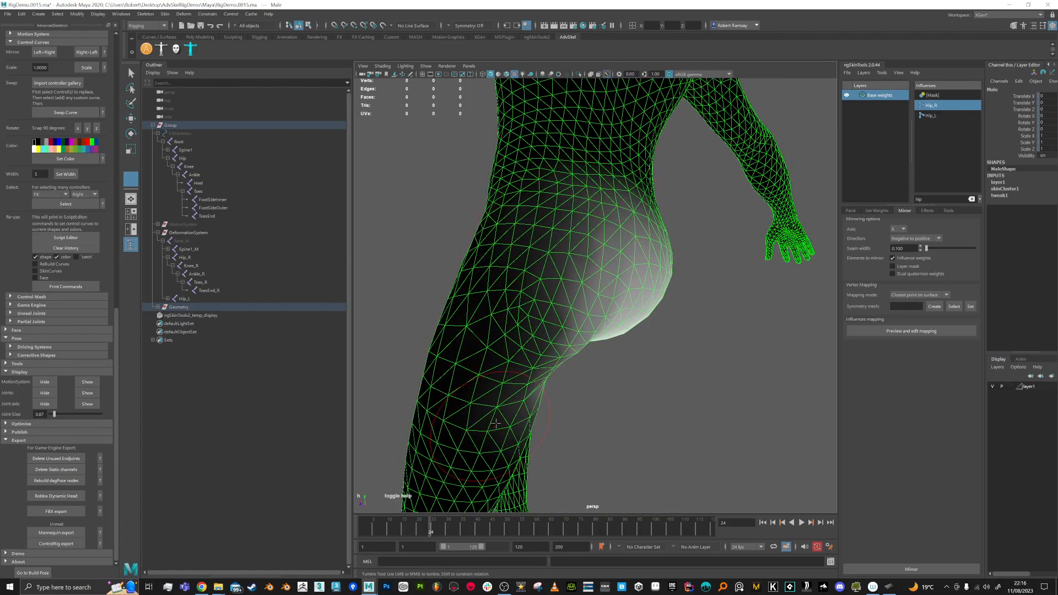
mouse_move(500, 337)
alt+mouse_down()
mouse_move(525, 324)
mouse_move(456, 349)
mouse_move(491, 375)
mouse_move(475, 308)
mouse_move(481, 249)
mouse_move(464, 257)
mouse_move(508, 213)
mouse_move(526, 226)
mouse_move(486, 326)
mouse_move(491, 350)
mouse_move(484, 266)
mouse_move(516, 260)
mouse_move(488, 347)
mouse_move(491, 259)
mouse_move(493, 358)
alt+mouse_up()
mouse_move(480, 352)
alt+mouse_down()
mouse_move(510, 349)
mouse_move(497, 352)
mouse_move(486, 314)
mouse_move(554, 222)
mouse_move(604, 228)
mouse_move(539, 253)
mouse_move(578, 261)
alt+mouse_up()
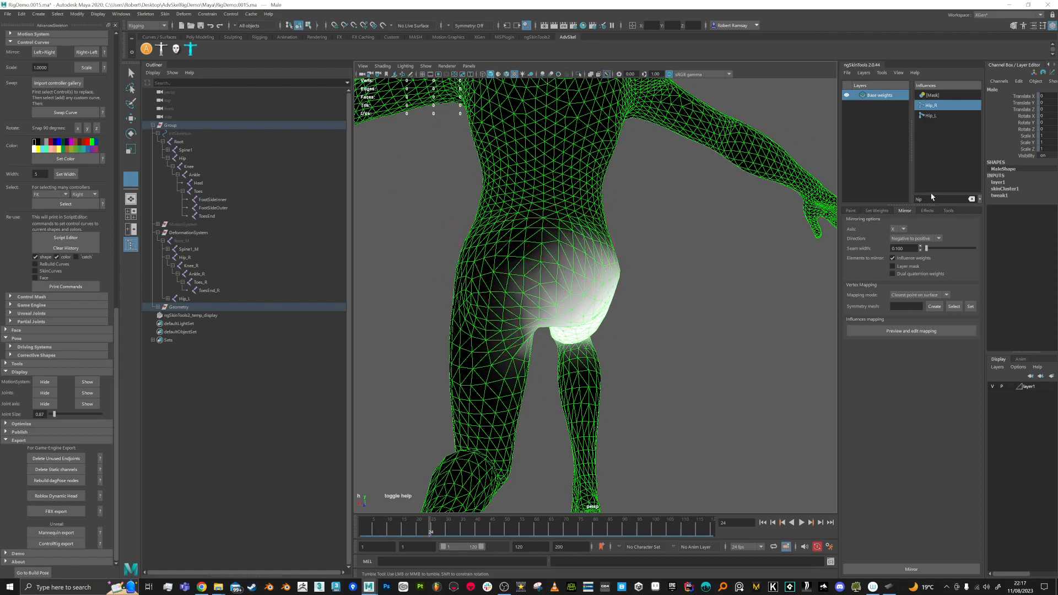
Step: Filter by 'root', select Root_M, paint it off the upper thigh and strengthen below the hip band
text(root)
click(934, 116)
alt+drag(496, 340, 590, 334)
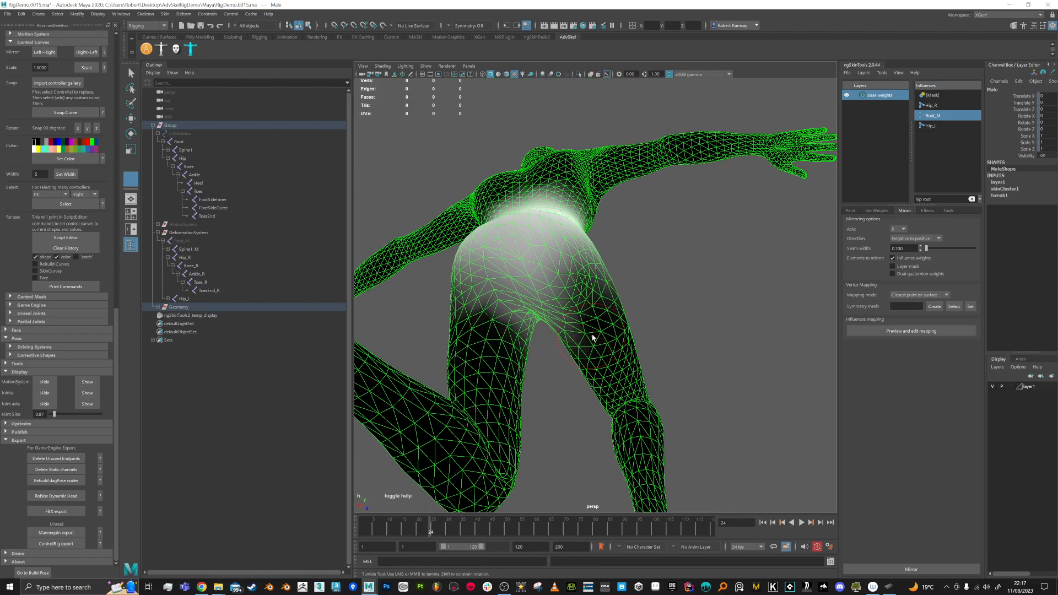
alt+drag(625, 303, 610, 295)
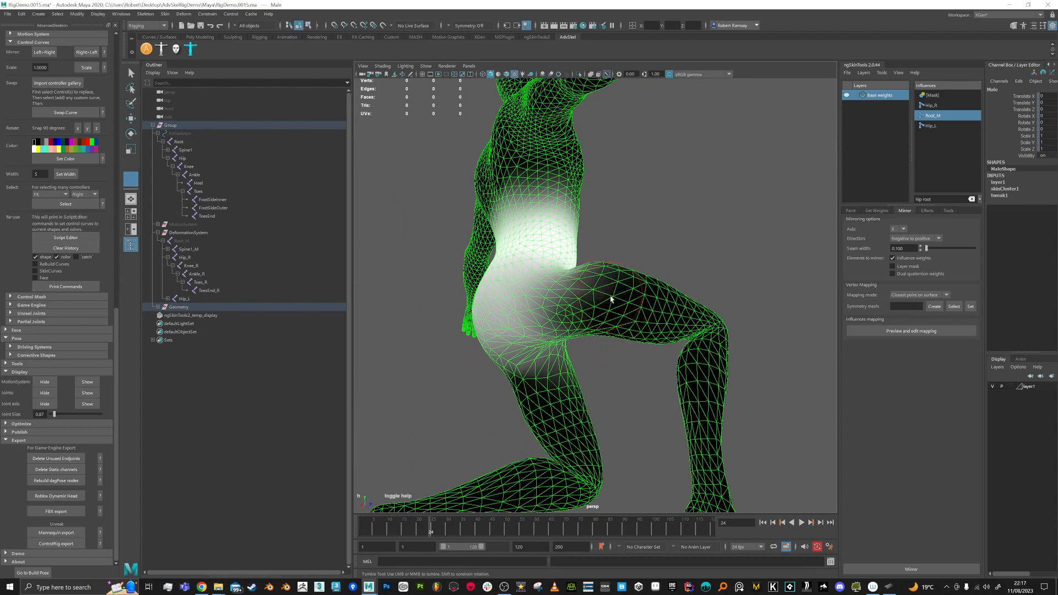
alt+drag(621, 332, 576, 301)
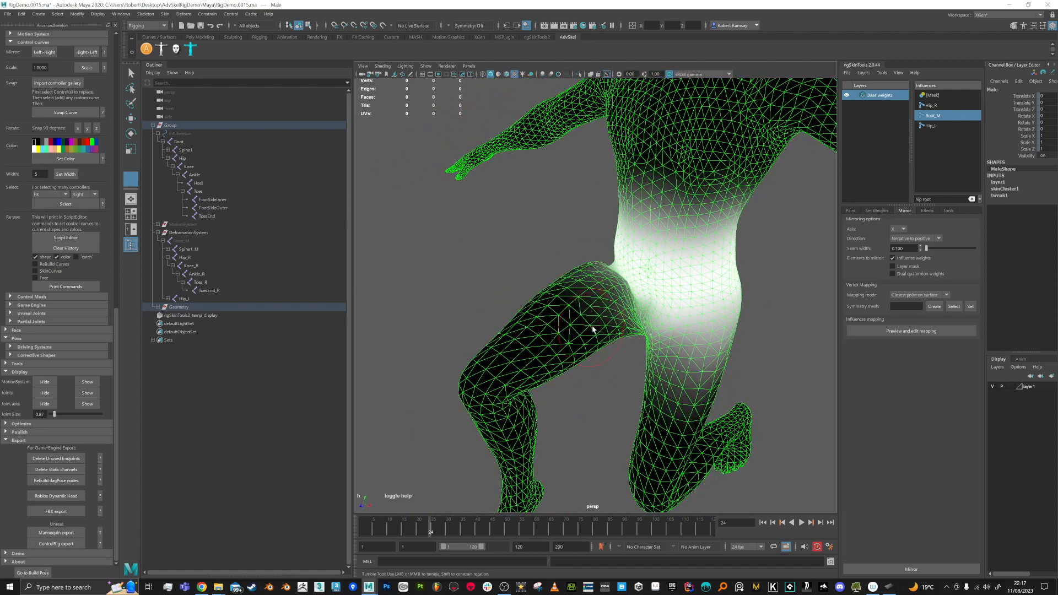
mouse_move(645, 386)
mouse_down()
mouse_move(699, 384)
mouse_move(708, 367)
mouse_move(609, 379)
mouse_move(573, 371)
mouse_move(673, 386)
mouse_move(670, 358)
mouse_move(618, 361)
mouse_move(670, 335)
mouse_up()
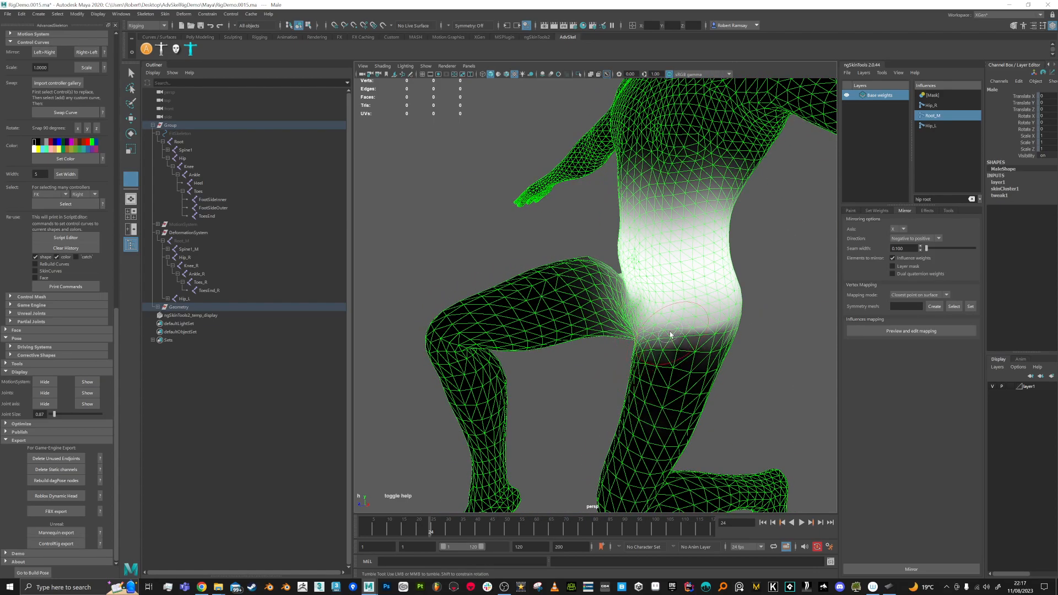
click(692, 325)
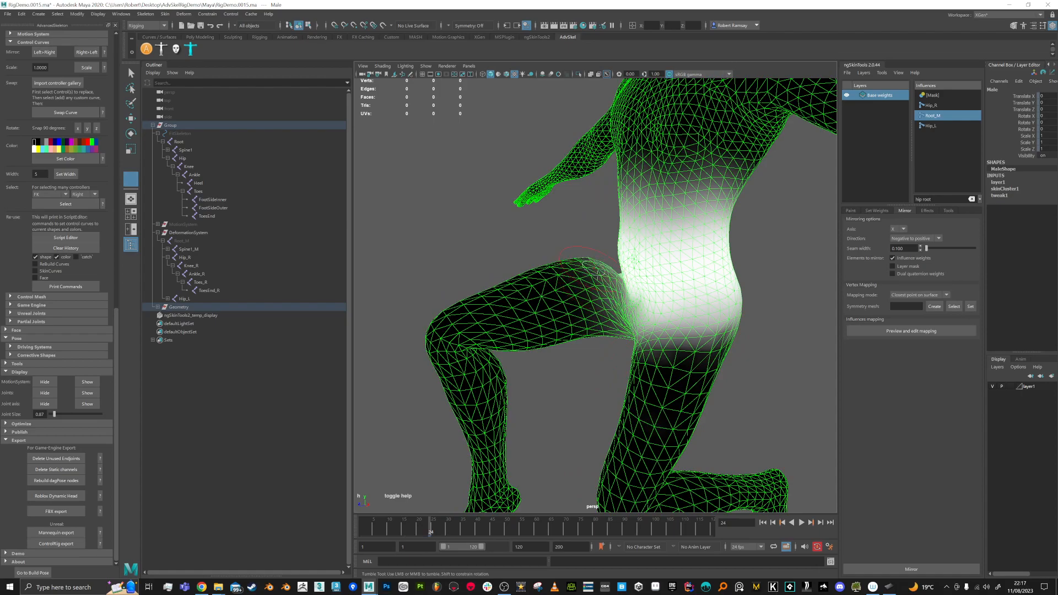
Step: In the standing pose, lighten Root_M weight on the right hip, then pose at frame 19
drag(428, 533, 360, 522)
alt+drag(496, 320, 657, 274)
alt+middle_drag(656, 274, 579, 342)
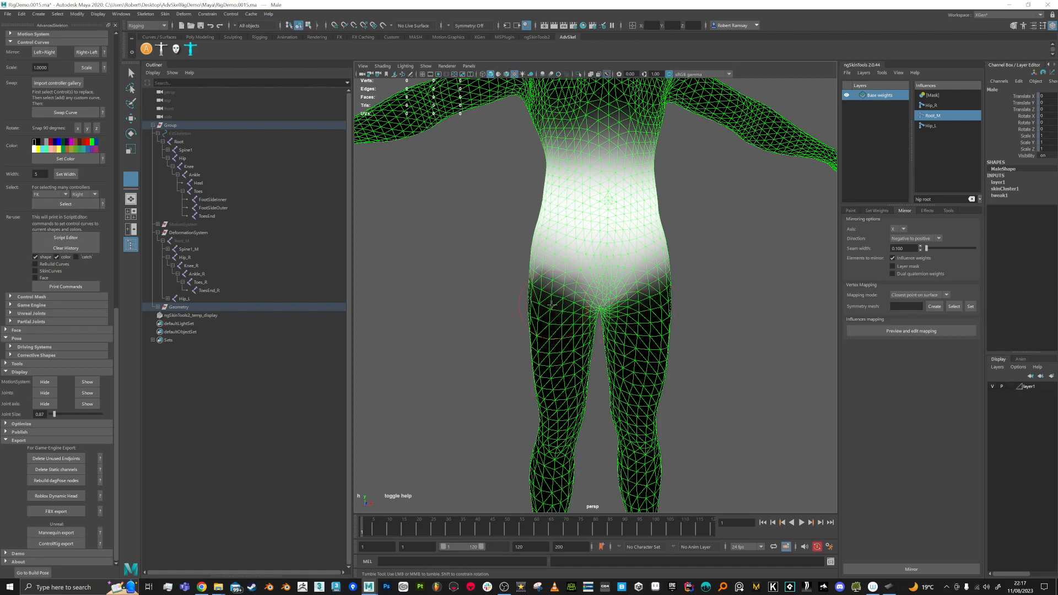
mouse_move(656, 275)
alt+mouse_down()
mouse_move(687, 302)
mouse_move(606, 310)
mouse_move(598, 334)
mouse_move(551, 316)
alt+mouse_up()
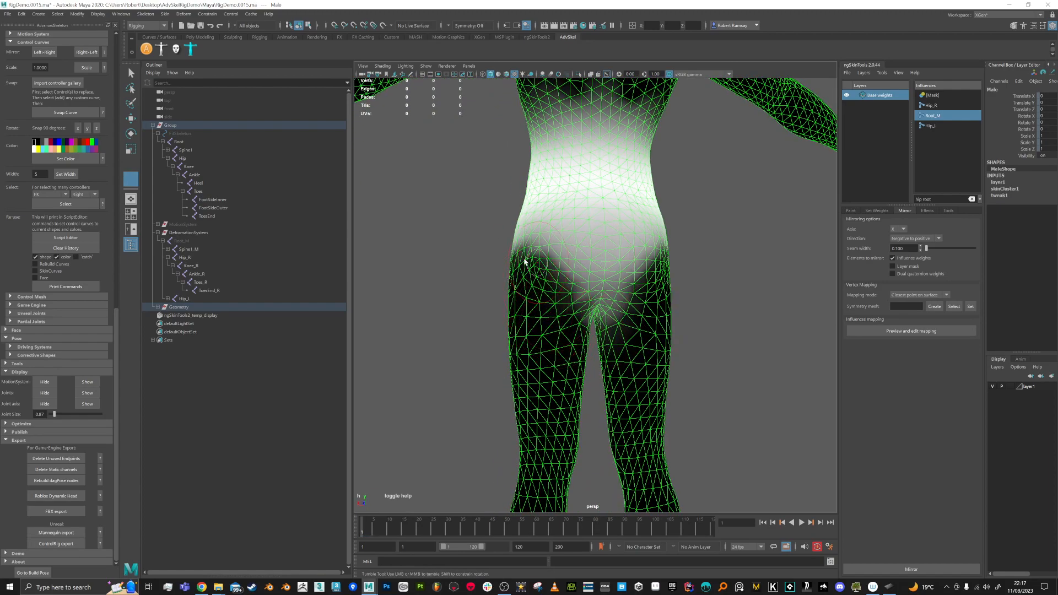
drag(671, 270, 662, 248)
alt+middle_drag(649, 262, 655, 294)
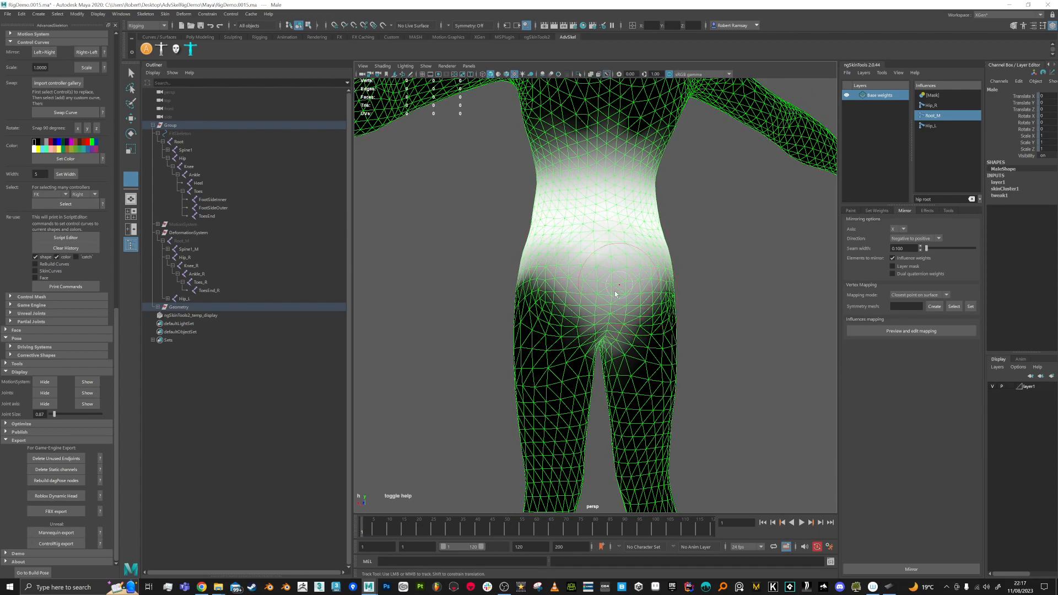
drag(380, 529, 415, 531)
Step: Inspect the Root_M deformation at frames 19, 9 and 15 from front, low and rear views
alt+drag(485, 458, 603, 467)
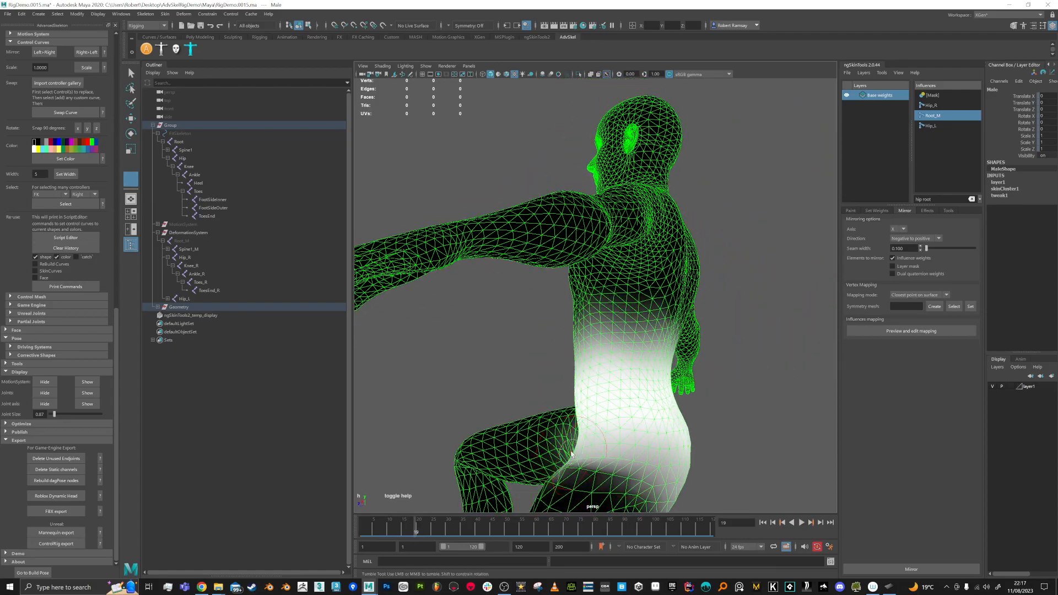
alt+middle_drag(606, 467, 638, 340)
alt+drag(639, 339, 702, 356)
alt+drag(723, 361, 624, 367)
mouse_move(410, 529)
mouse_down()
mouse_move(384, 530)
mouse_move(403, 529)
mouse_up()
alt+drag(623, 327, 584, 314)
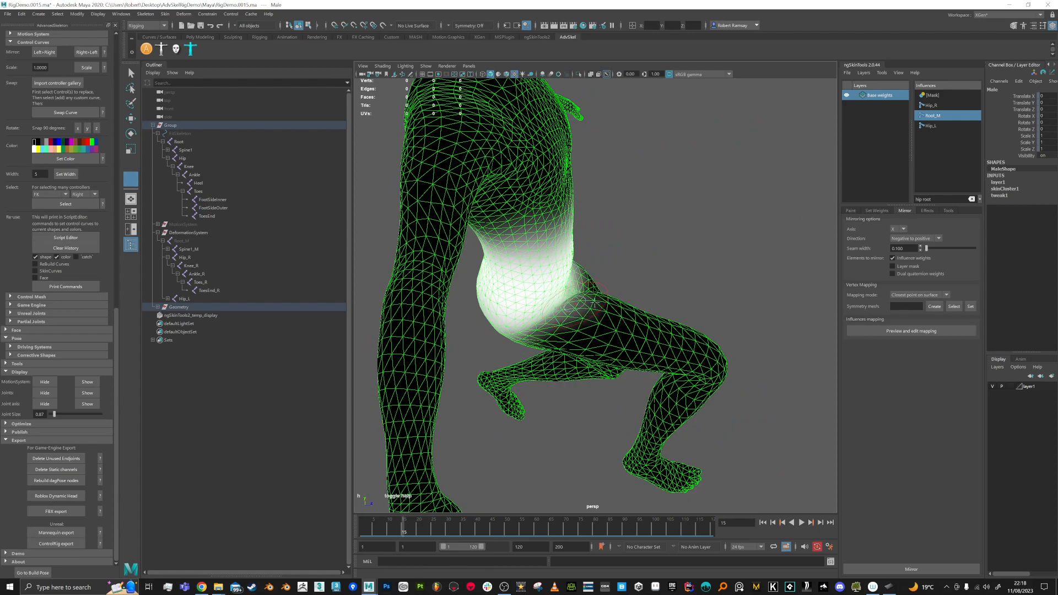
alt+drag(584, 300, 568, 329)
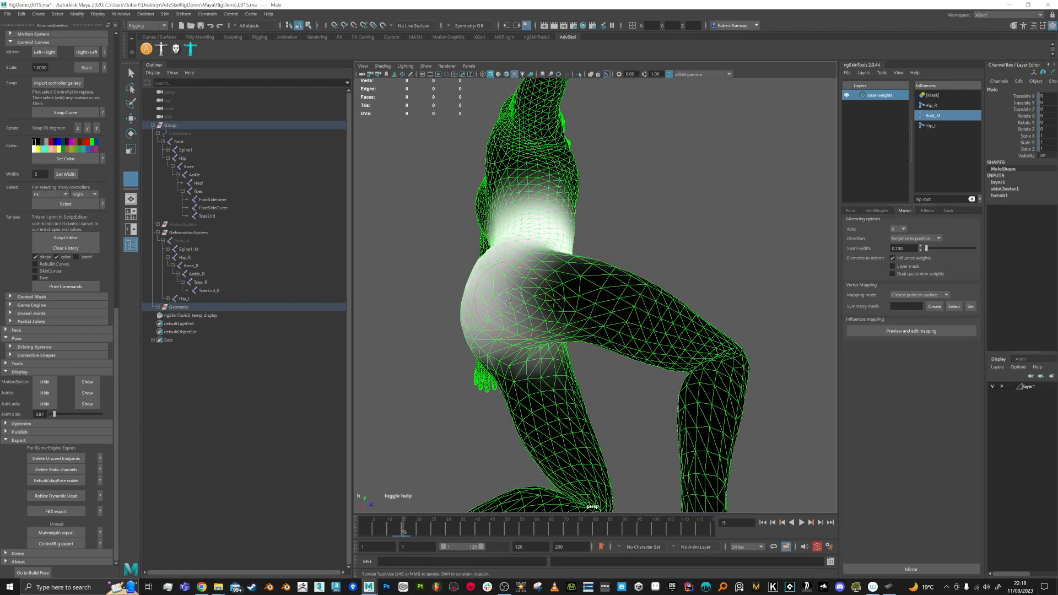
alt+drag(507, 313, 650, 403)
Step: Check frames 4, 1 and 23, return to frame 1, and display the Hip_R weights
drag(421, 531, 357, 526)
scroll(717, 392, up, 5)
alt+drag(532, 408, 762, 385)
click(428, 530)
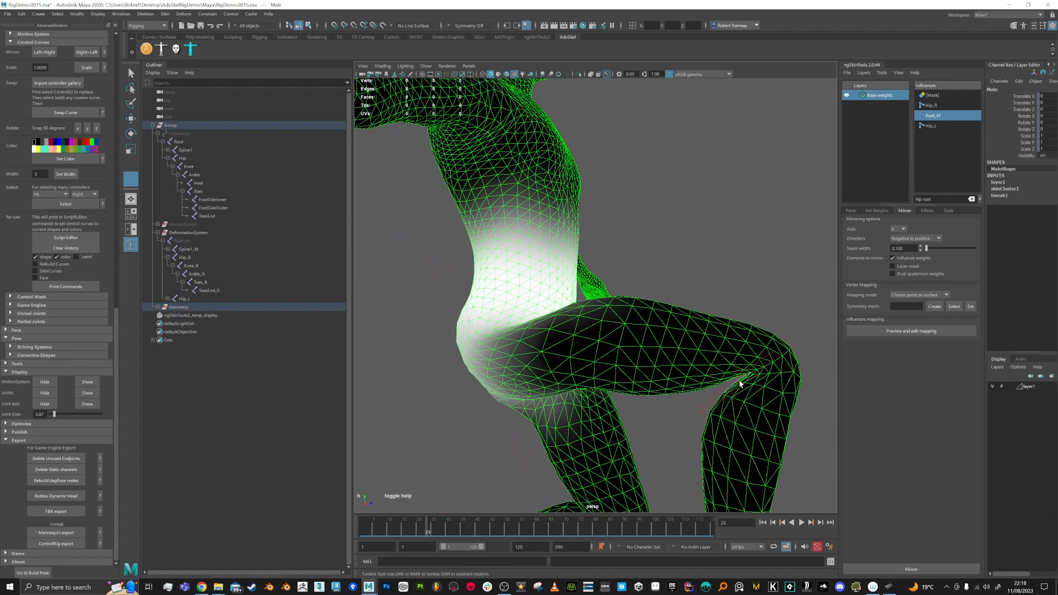
drag(435, 529, 335, 528)
alt+drag(537, 401, 656, 380)
alt+right_drag(656, 380, 606, 377)
click(930, 106)
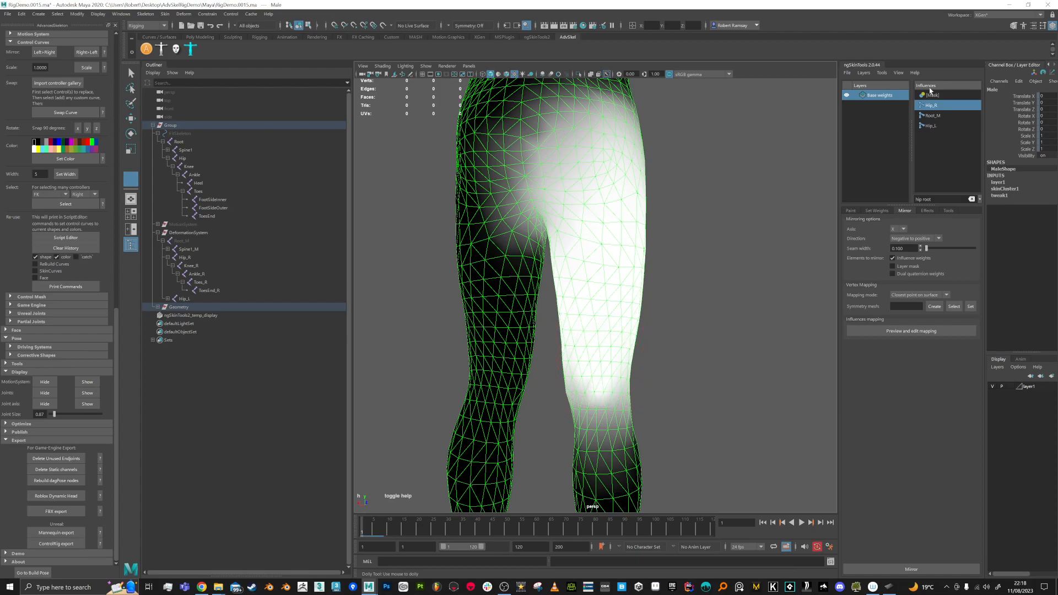
Step: Display Hip_L weights and check the leg deformation at frame 18
click(930, 125)
alt+drag(551, 386, 509, 390)
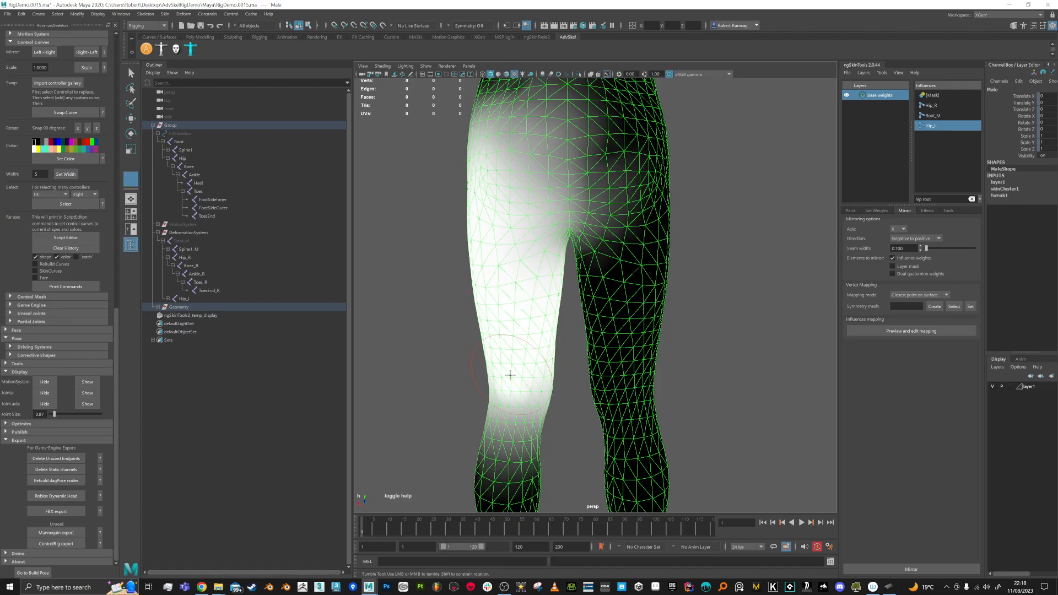
drag(379, 529, 415, 524)
alt+drag(719, 427, 656, 420)
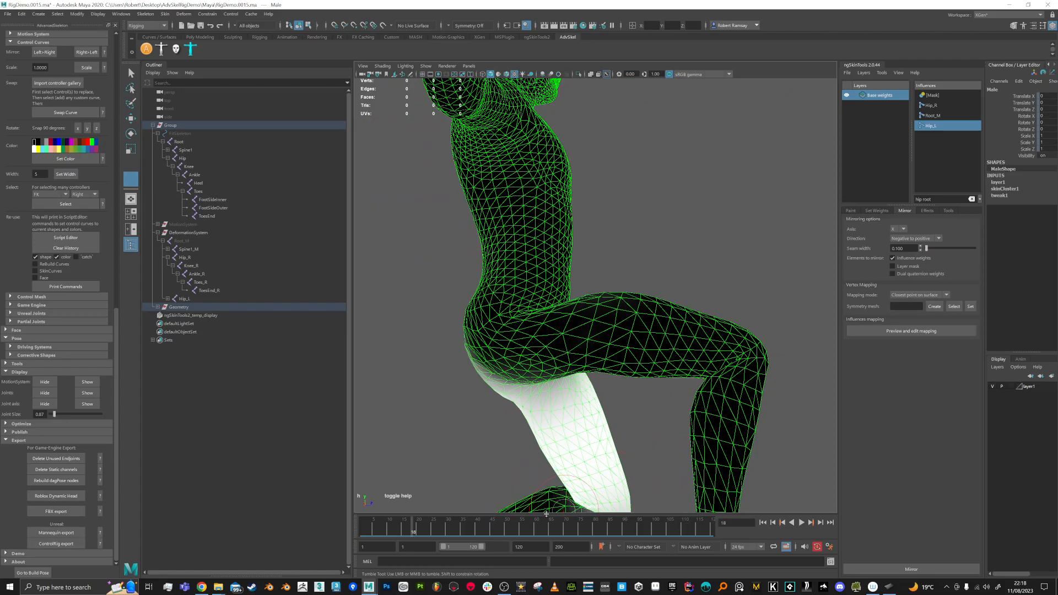
mouse_move(419, 532)
mouse_down()
mouse_move(378, 531)
mouse_move(413, 531)
mouse_up()
alt+drag(642, 452, 579, 441)
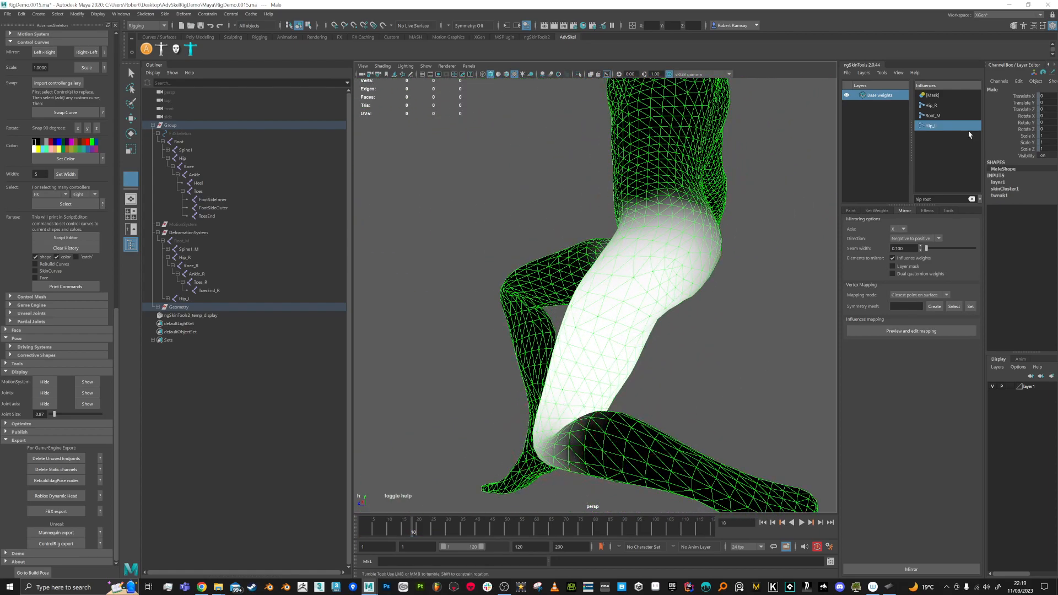
Step: Display Hip_R weights and inspect the thigh up close from front and back
click(940, 107)
alt+drag(633, 177, 619, 182)
alt+drag(518, 303, 444, 325)
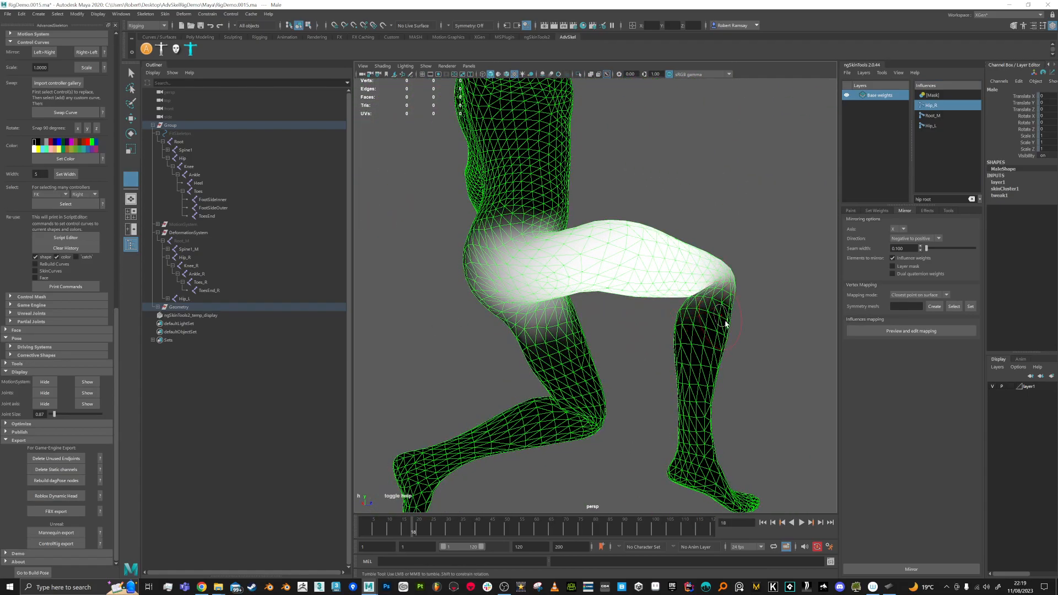
alt+drag(719, 317, 653, 356)
alt+right_drag(654, 356, 643, 292)
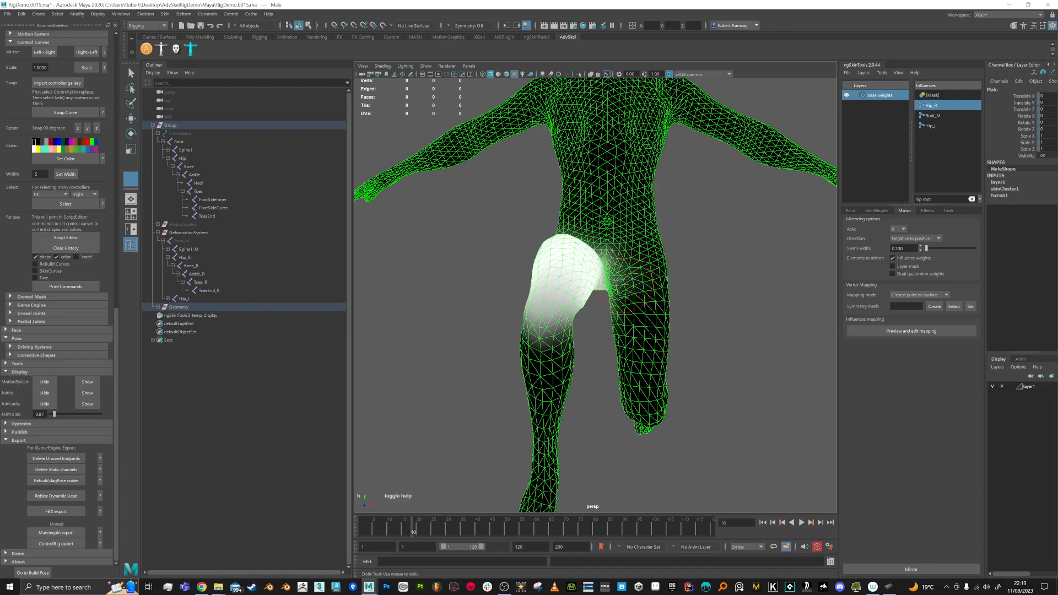
alt+drag(633, 354, 699, 349)
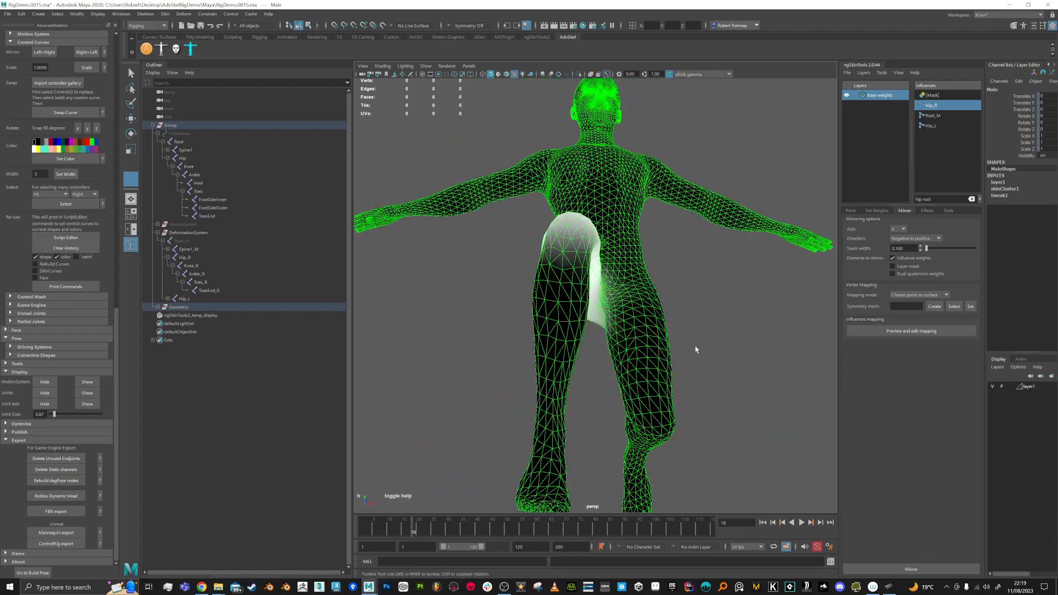
Step: Switch back to Hip_L, return the pose to frame 1, and frame the whole character
click(931, 127)
alt+drag(687, 277, 595, 309)
mouse_move(584, 240)
alt+mouse_down()
mouse_move(553, 257)
mouse_move(563, 249)
alt+mouse_up()
alt+drag(594, 284, 658, 308)
drag(416, 534, 351, 492)
scroll(604, 300, down, 3)
alt+middle_drag(604, 300, 614, 385)
alt+drag(615, 385, 667, 359)
Step: Exit weight painting, deselect the mesh, and review the textured full body from several angles
key(q)
click(641, 353)
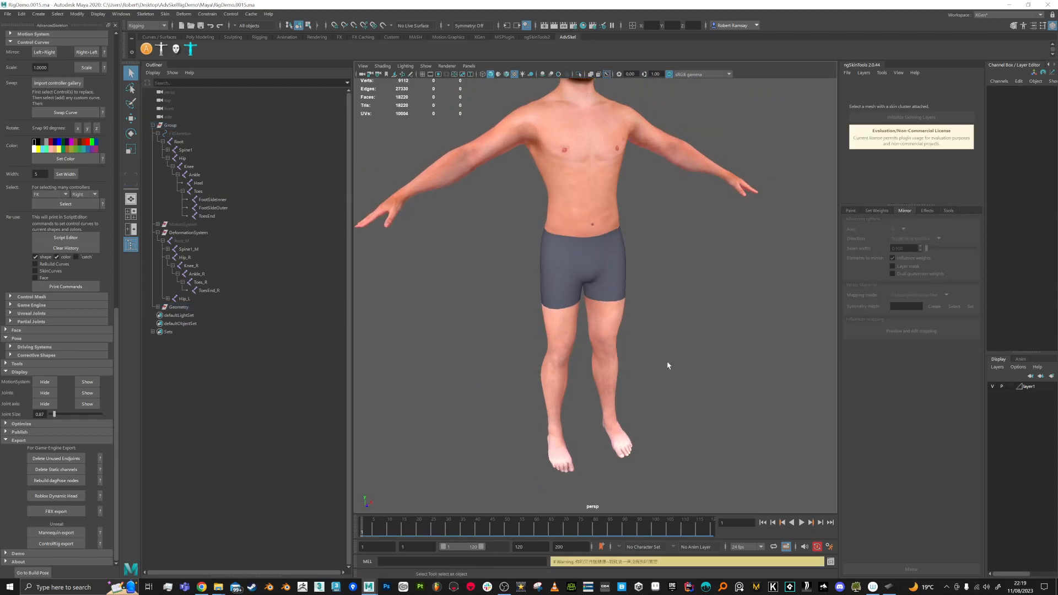
alt+drag(647, 373, 628, 367)
scroll(629, 353, down, 3)
alt+middle_drag(633, 328, 635, 344)
alt+drag(634, 344, 647, 354)
alt+middle_drag(649, 371, 653, 375)
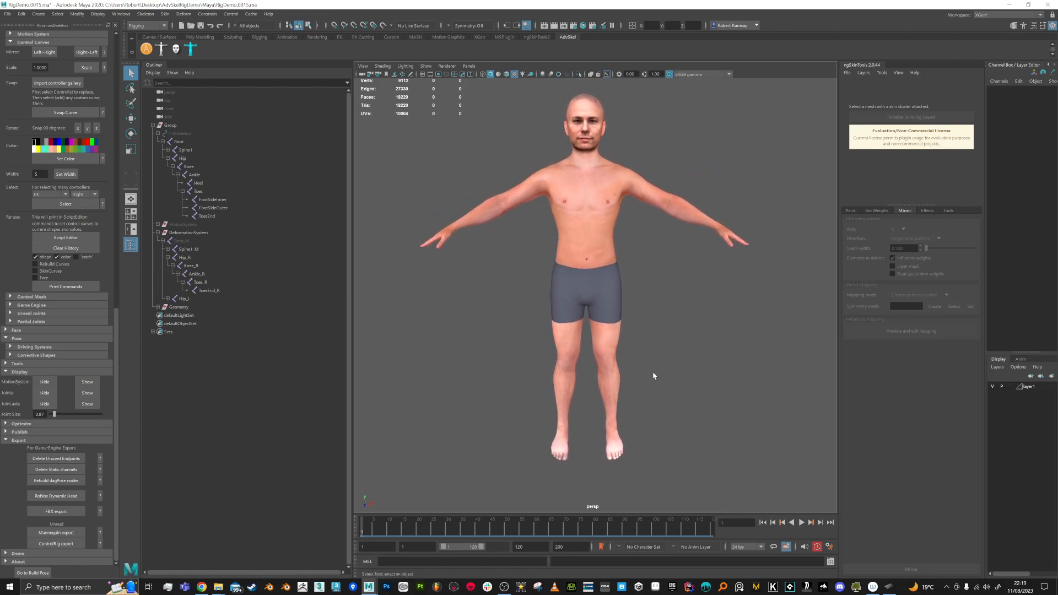
alt+drag(570, 280, 540, 320)
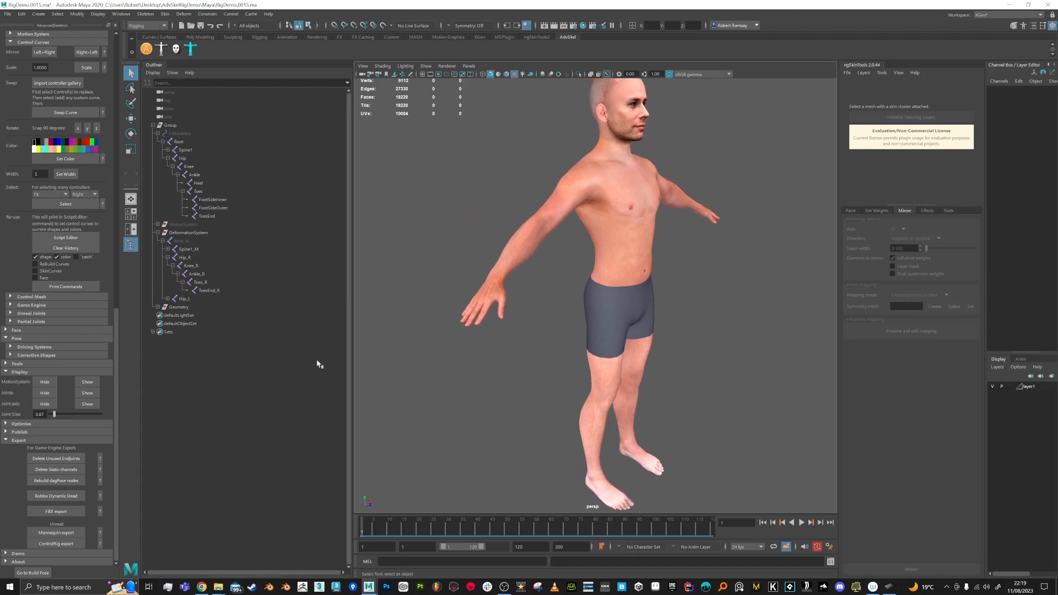
alt+drag(360, 367, 453, 361)
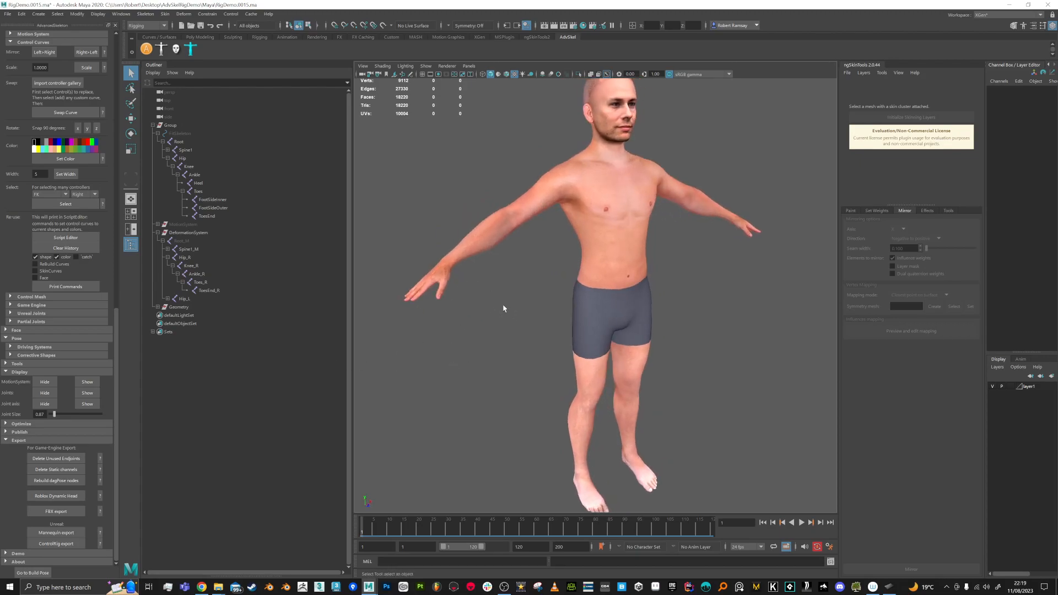
alt+drag(503, 302, 499, 311)
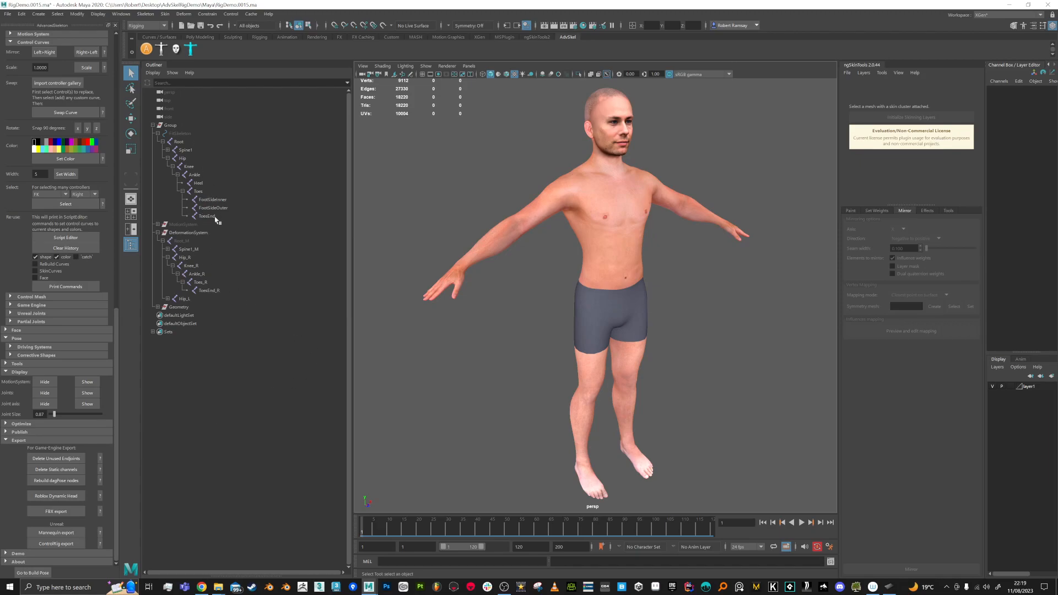
alt+drag(602, 237, 569, 242)
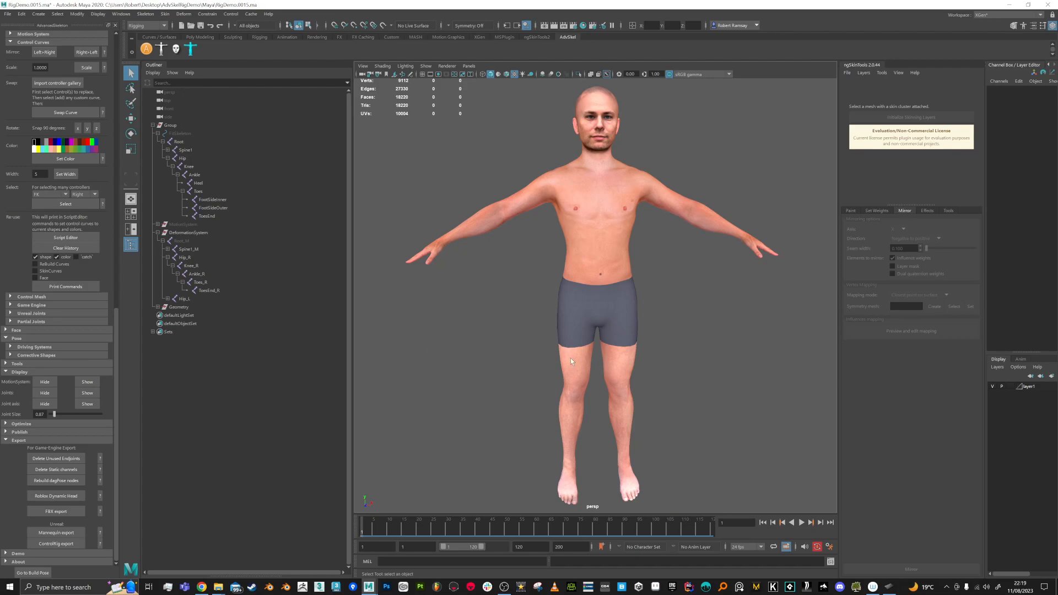
Step: Select then deselect the character mesh and view it closer from a three-quarter angle
click(582, 267)
click(672, 291)
mouse_move(662, 297)
alt+right_down()
mouse_move(659, 310)
mouse_move(656, 301)
alt+right_up()
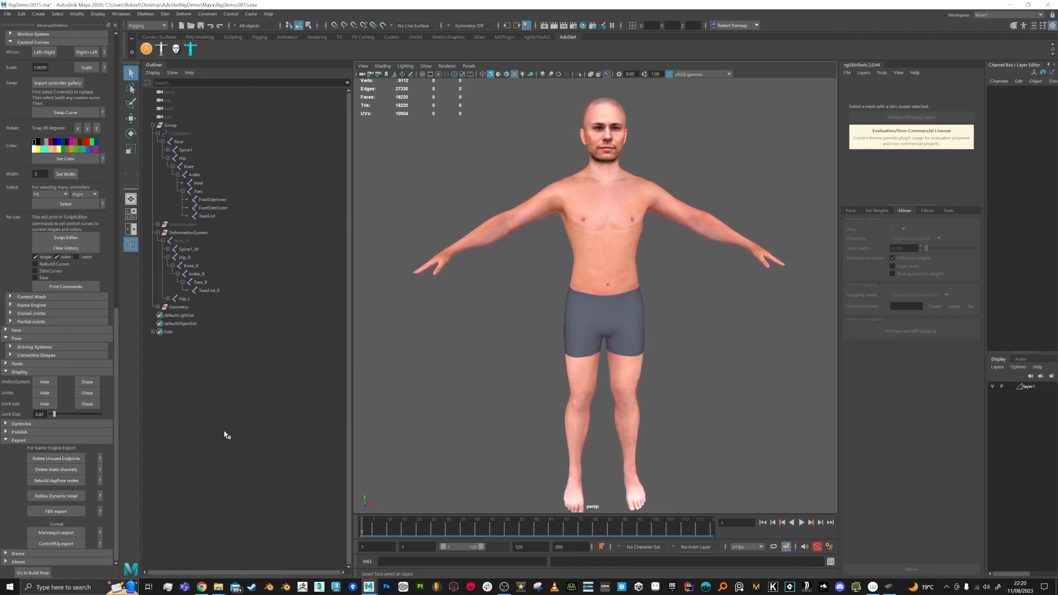
alt+drag(429, 348, 534, 321)
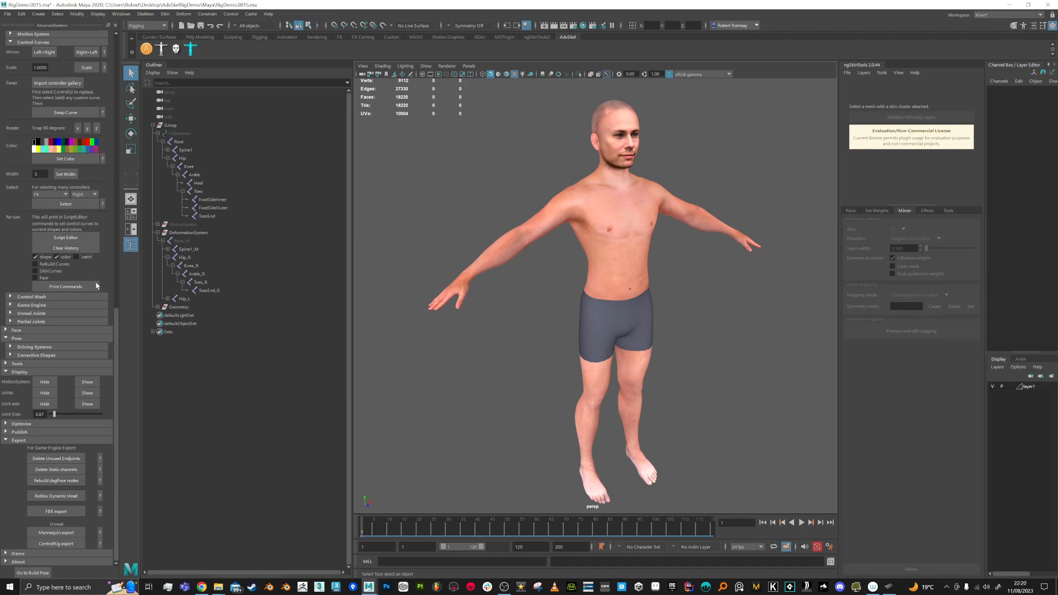
Step: Show the skeleton joints and control curves, then select the right hand's finger control
click(87, 393)
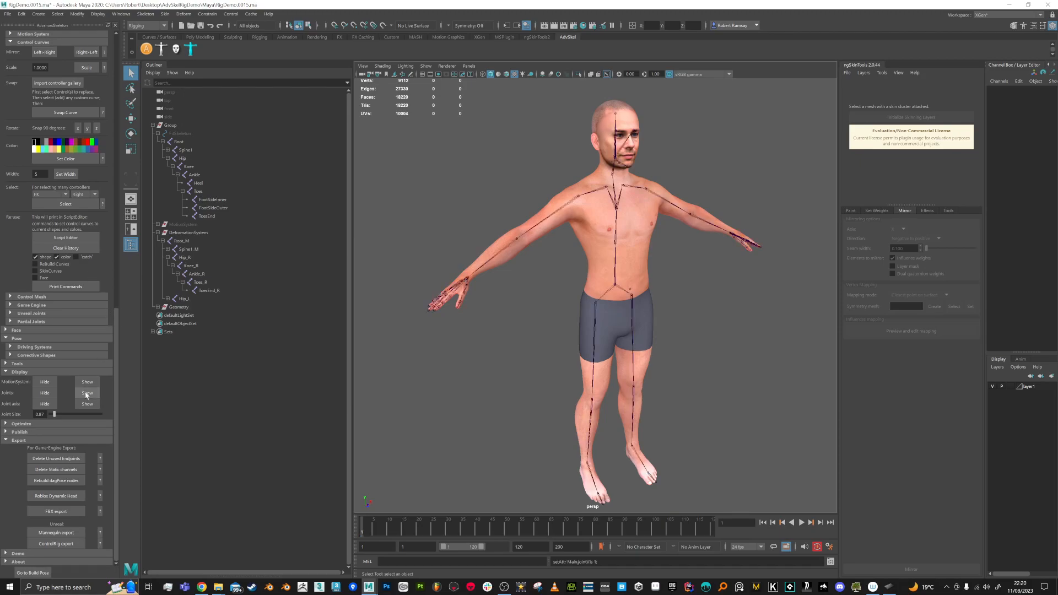
click(87, 383)
alt+drag(418, 323, 467, 318)
scroll(467, 318, up, 4)
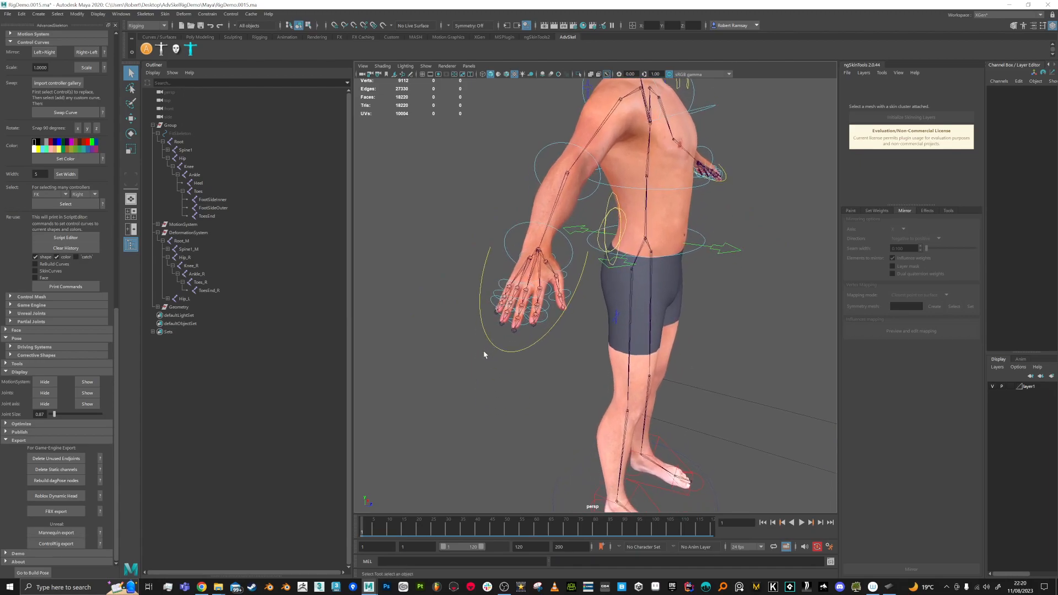
click(493, 369)
alt+drag(496, 349, 509, 339)
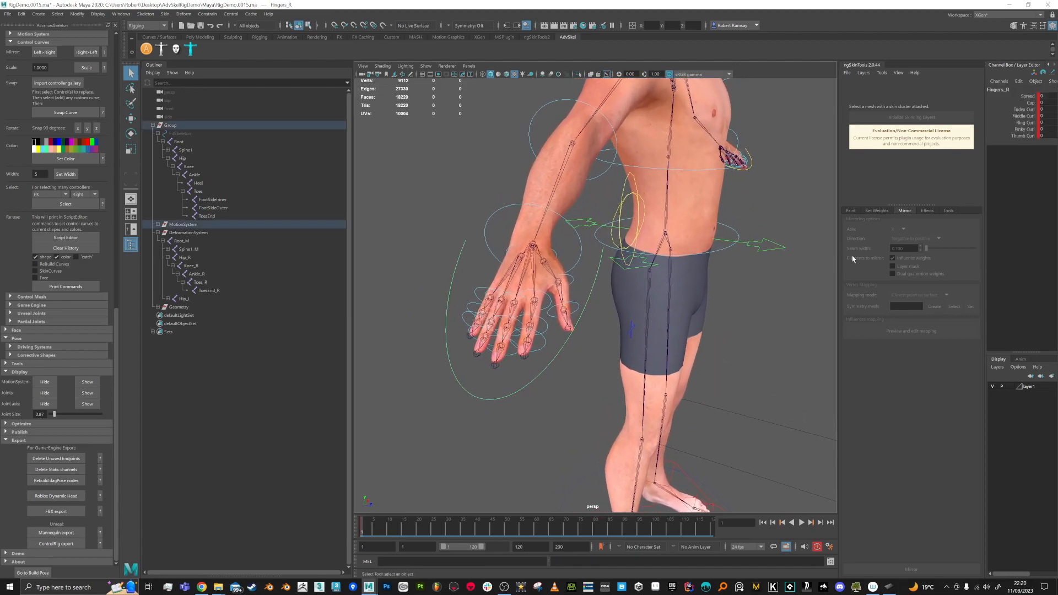
Step: Try spreading the right fingers with the Spread channel, then undo the change
click(1028, 96)
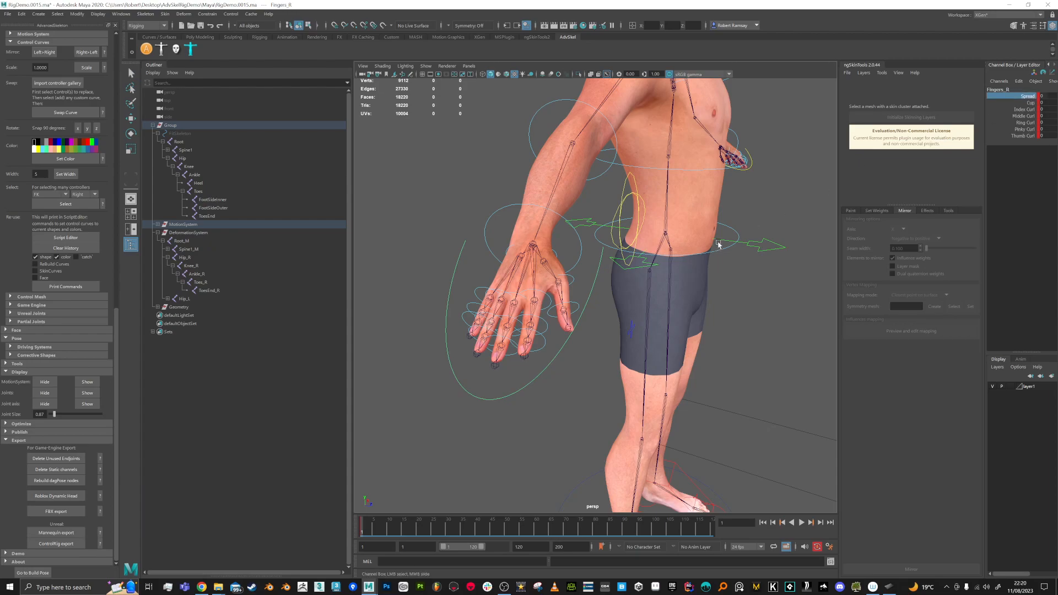
middle_drag(757, 228, 780, 229)
alt+drag(567, 346, 587, 361)
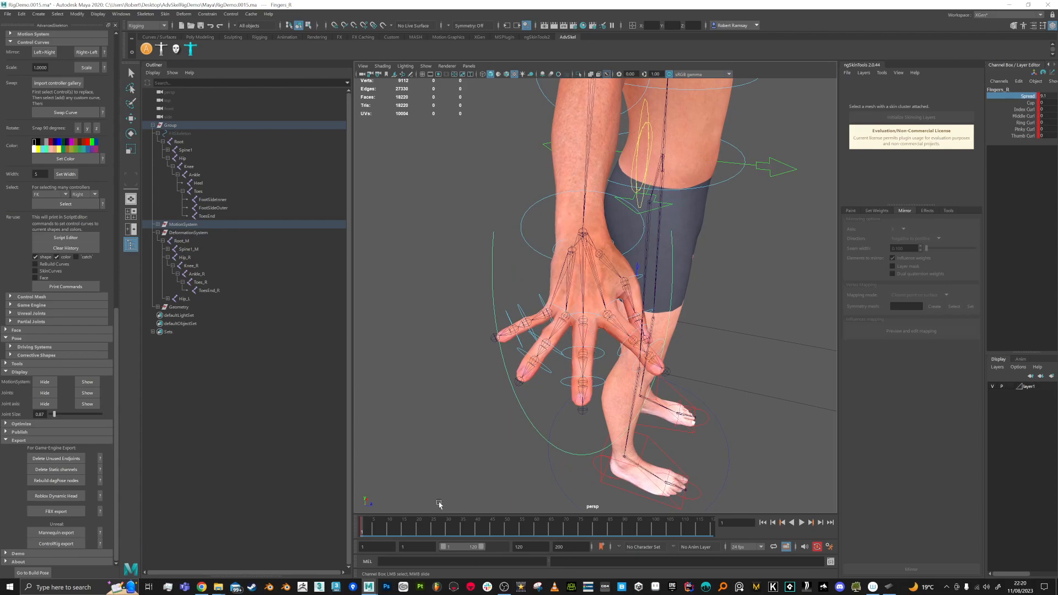
mouse_move(605, 373)
alt+mouse_down()
mouse_move(581, 385)
mouse_move(587, 361)
alt+mouse_up()
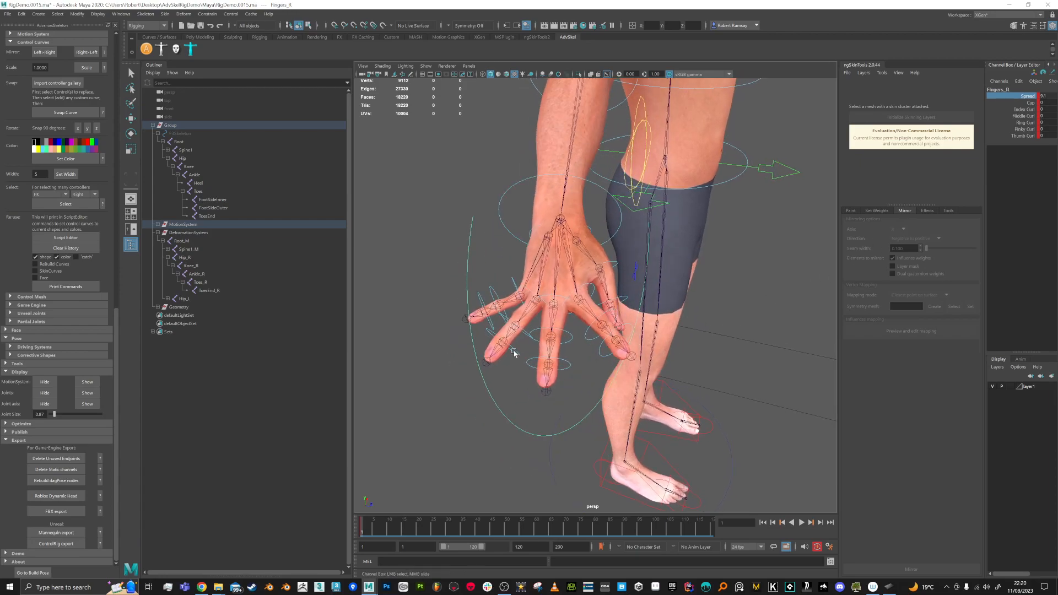
key(ctrl+z)
Step: Move to frame 20, restore the channel values display, and frame the whole character
drag(425, 530, 420, 533)
alt+drag(626, 399, 636, 381)
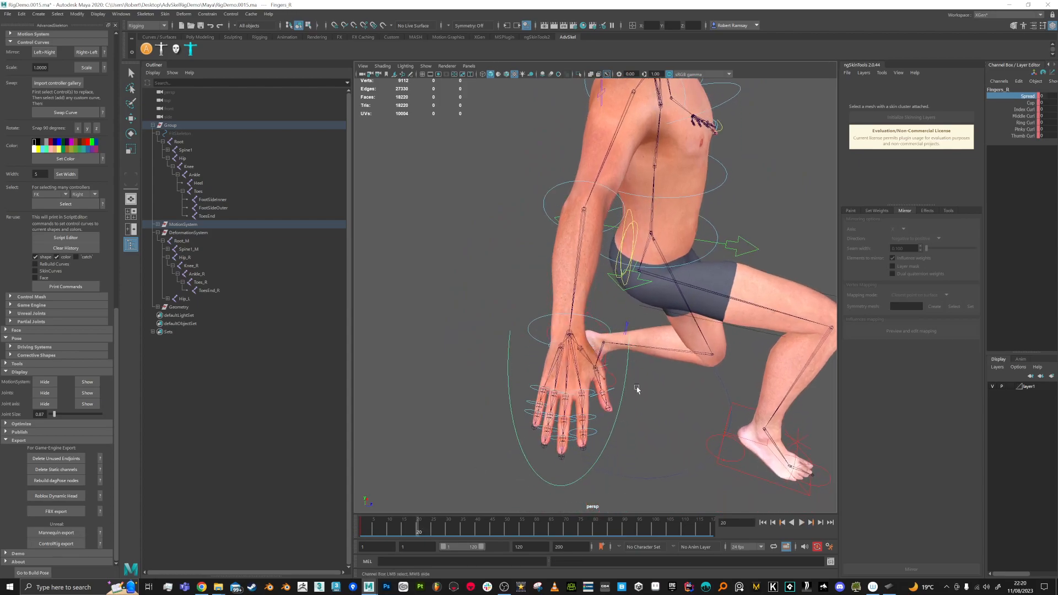
key(q)
key(ctrl+a)
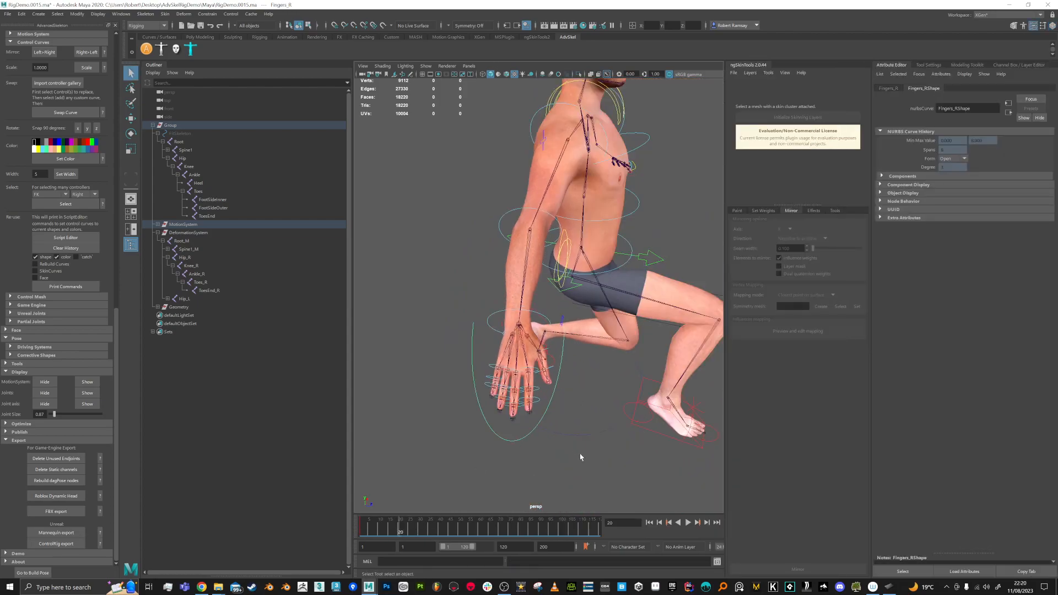
key(ctrl+a)
alt+drag(673, 475, 669, 443)
alt+right_drag(663, 456, 627, 340)
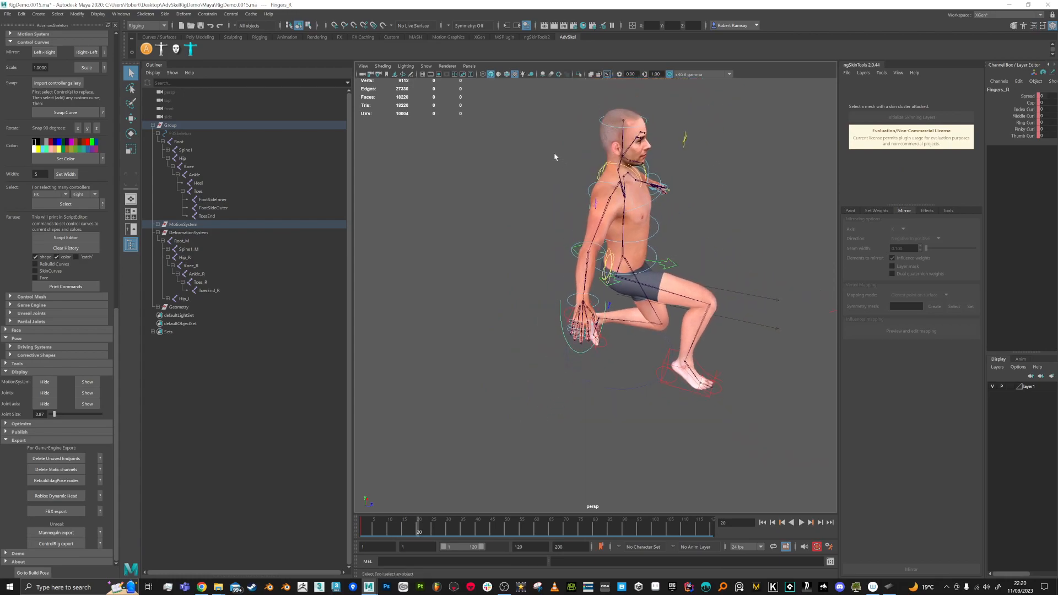
Step: Select the whole rig and delete its keys in frames 12–31, returning to frame 1
drag(521, 98, 770, 460)
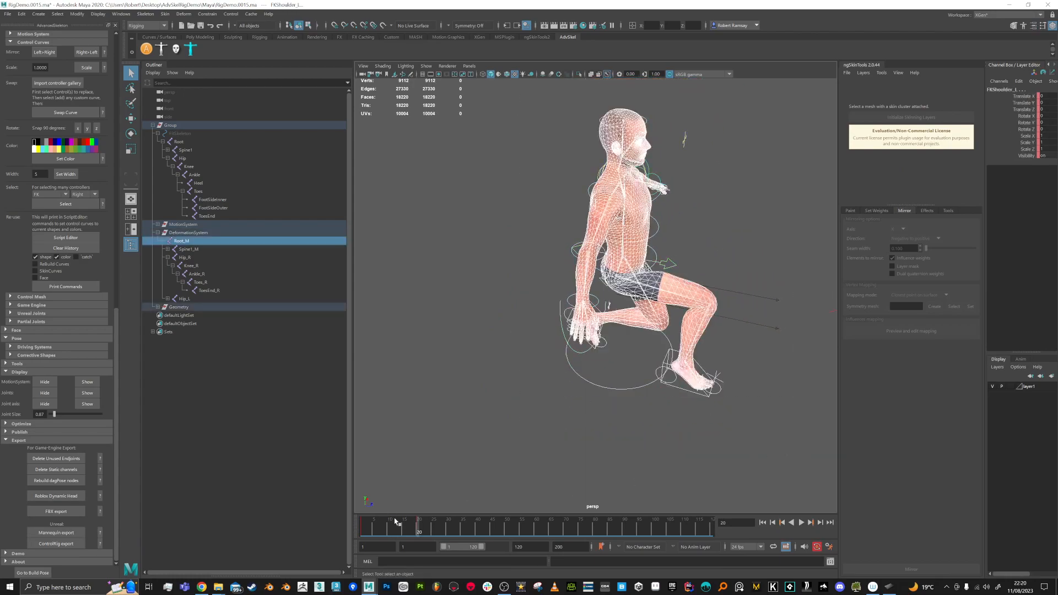
shift+drag(394, 520, 449, 523)
right_click(427, 526)
click(445, 404)
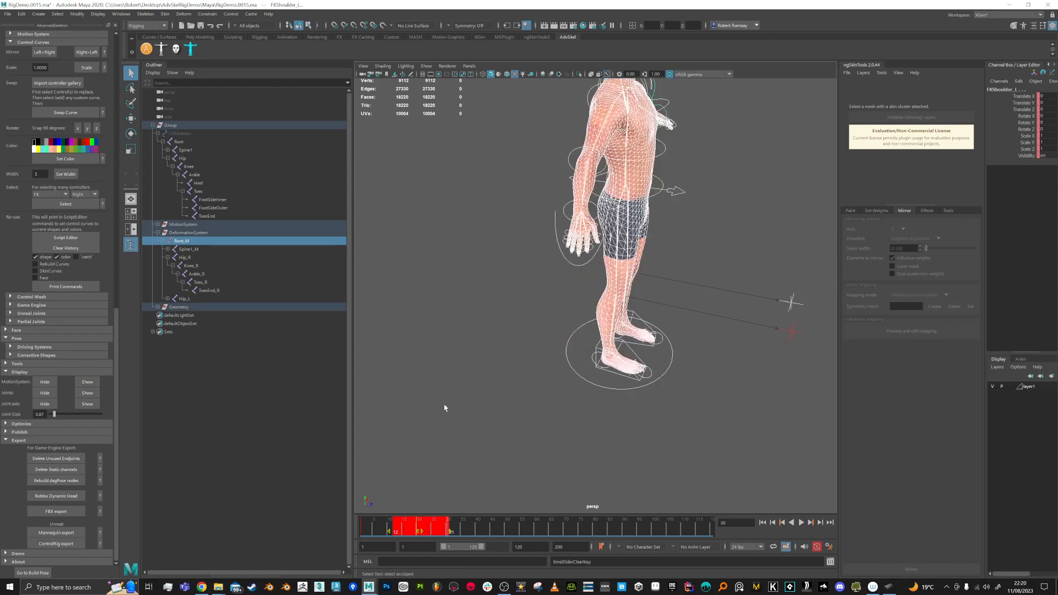
drag(381, 530, 355, 530)
Step: Reselect the right finger control, play the animation, and stop at frame 10
click(653, 447)
alt+middle_drag(638, 303, 647, 379)
scroll(647, 378, up, 4)
drag(528, 378, 530, 380)
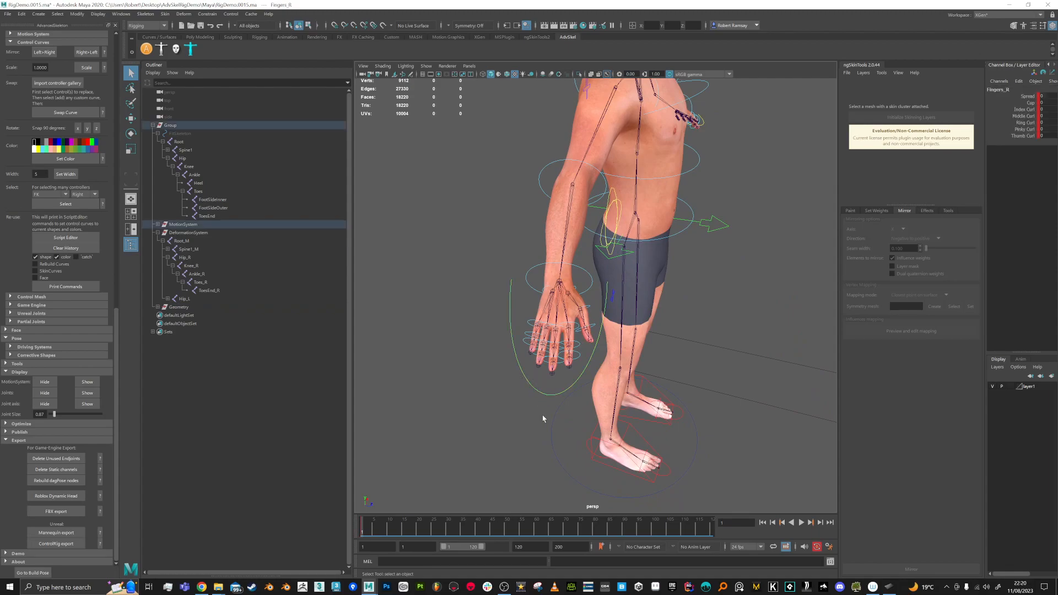
key(alt+v)
drag(393, 529, 392, 529)
click(391, 530)
Step: Key the Spread opening to about 6.8, then closing again at frame 20
click(1027, 96)
middle_drag(734, 254, 753, 252)
drag(394, 529, 418, 531)
middle_drag(677, 402, 659, 399)
Step: Set Spread to 0 and key Cup folding the fingers inward at frame 31
click(1048, 97)
text(0)
key(Return)
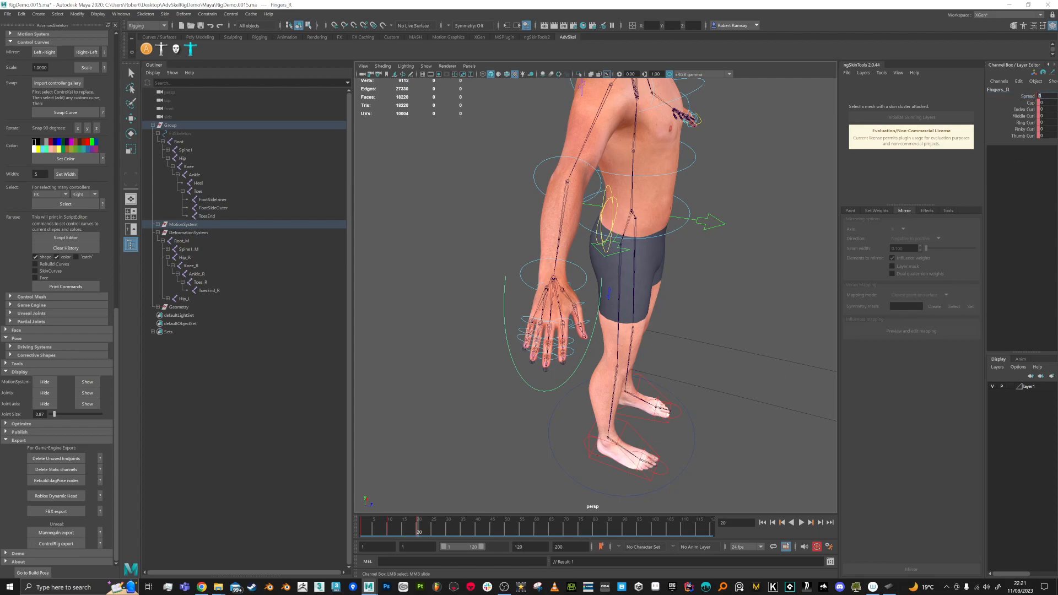
click(1031, 102)
middle_drag(668, 311, 667, 335)
drag(421, 534, 452, 526)
middle_drag(626, 410, 670, 404)
alt+drag(670, 404, 701, 374)
Step: Relax the Cup value to about 2.2 while viewing the hand close up
alt+drag(644, 447, 633, 441)
alt+right_drag(633, 441, 671, 429)
mouse_move(676, 420)
middle_down()
mouse_move(650, 418)
mouse_move(670, 419)
middle_up()
mouse_move(681, 416)
alt+mouse_down()
mouse_move(668, 408)
mouse_move(664, 418)
alt+mouse_up()
Step: Set a key on the finger channels at frame 40 and preview frames 30–45
drag(457, 528, 477, 532)
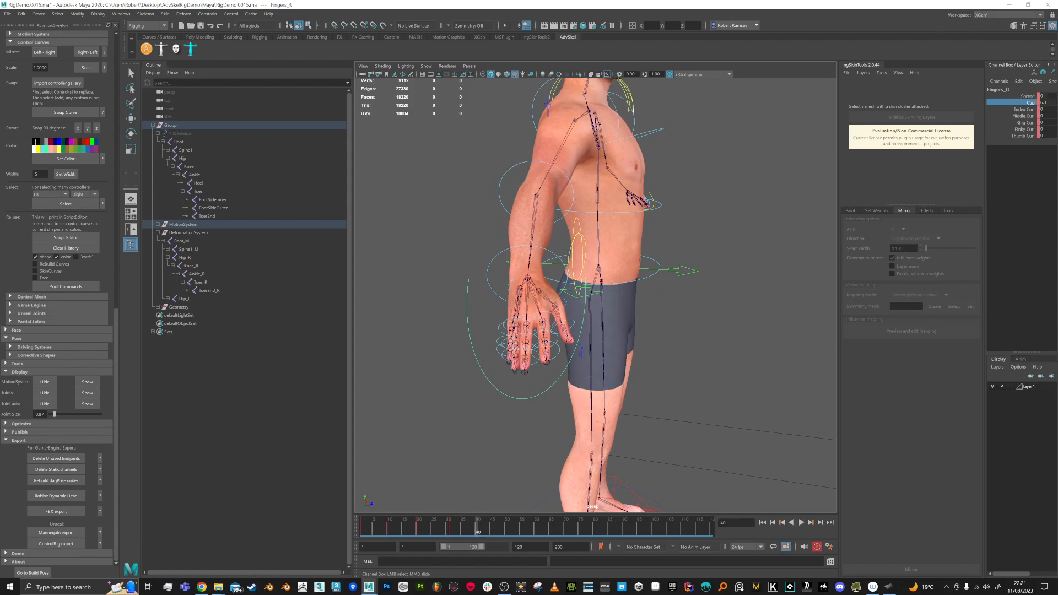
click(363, 531)
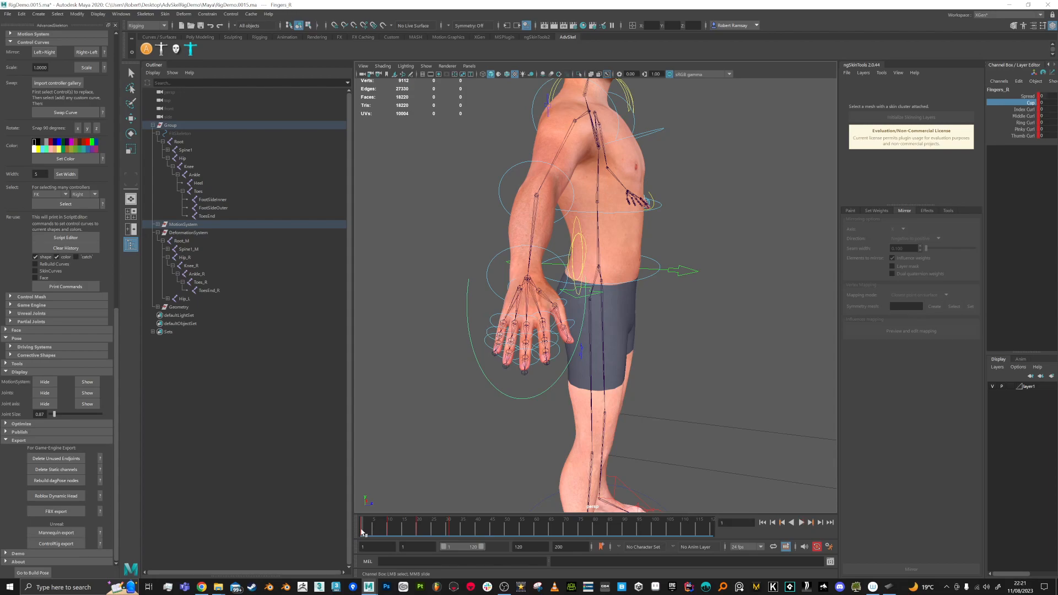
click(477, 532)
key(s)
drag(459, 532, 477, 531)
Step: Curl Index through Thumb Curl into a fist at frame 45
click(1025, 109)
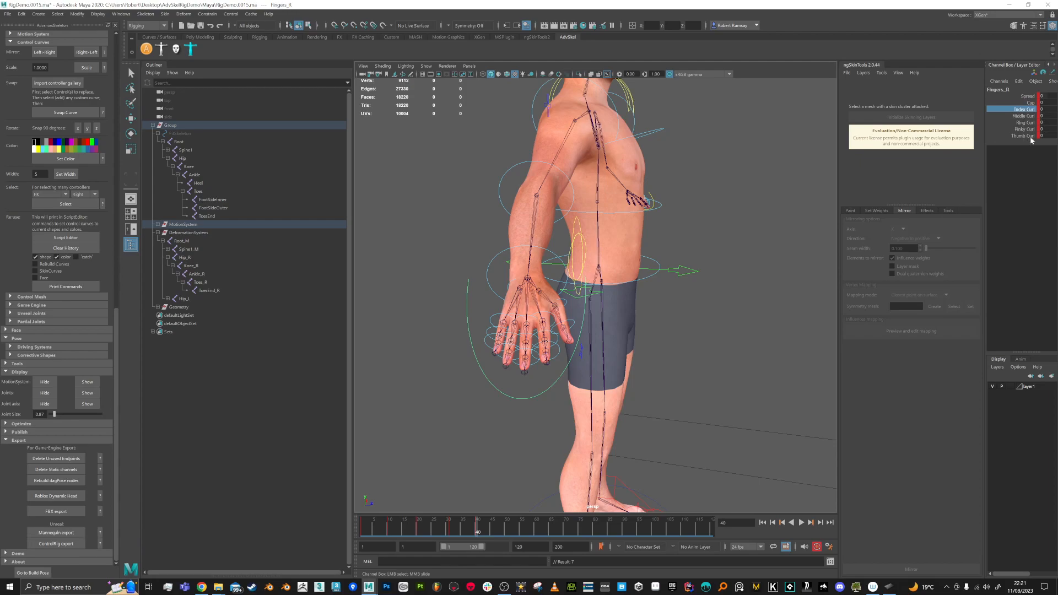
shift+click(1026, 135)
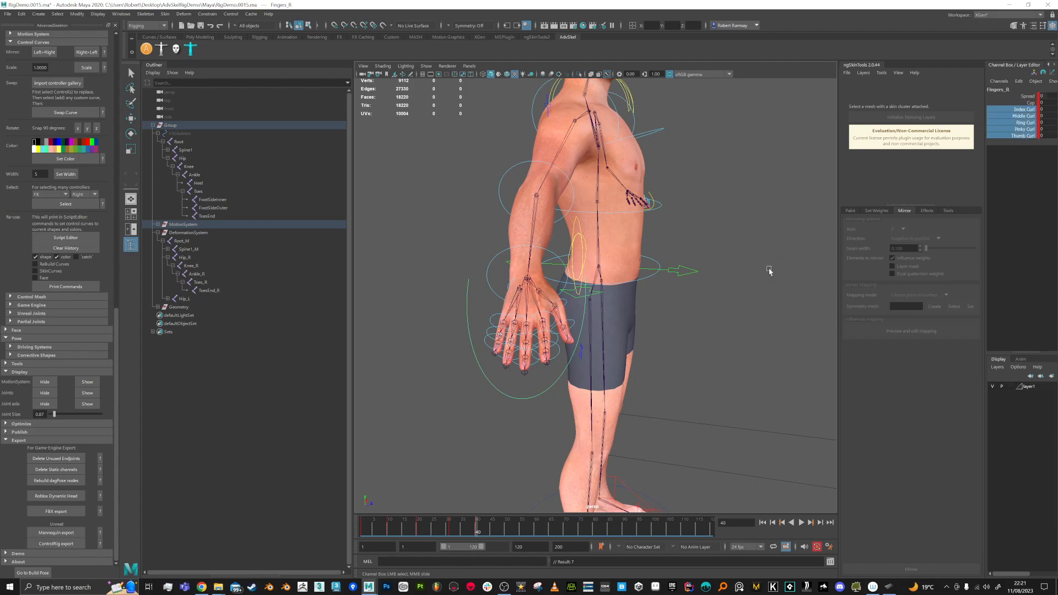
drag(480, 531, 522, 533)
middle_drag(705, 355, 719, 357)
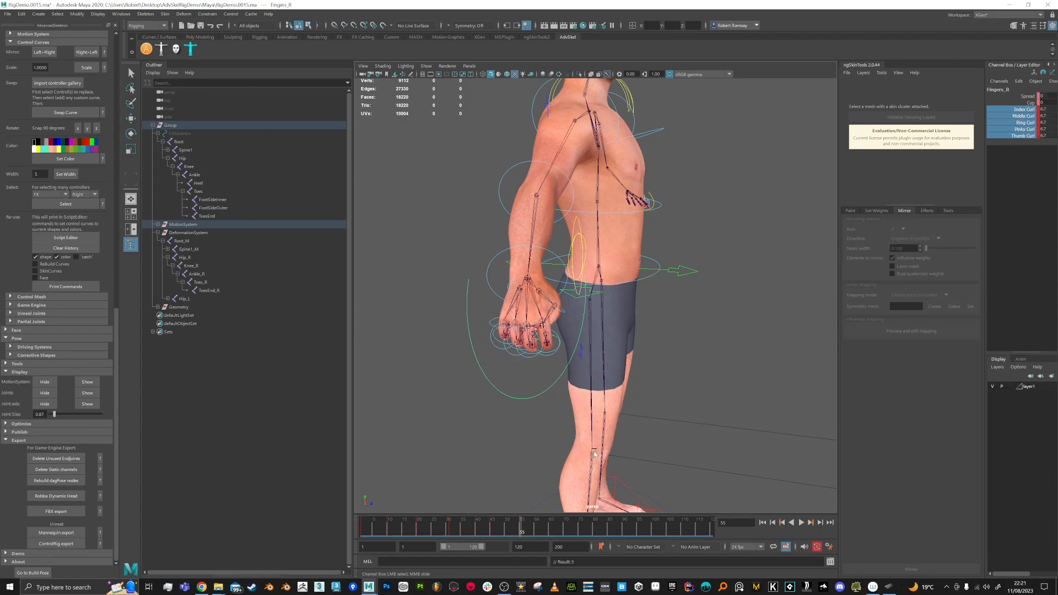
Step: Scrub frames 1–65 to review the fist forming and opening
drag(522, 530, 364, 530)
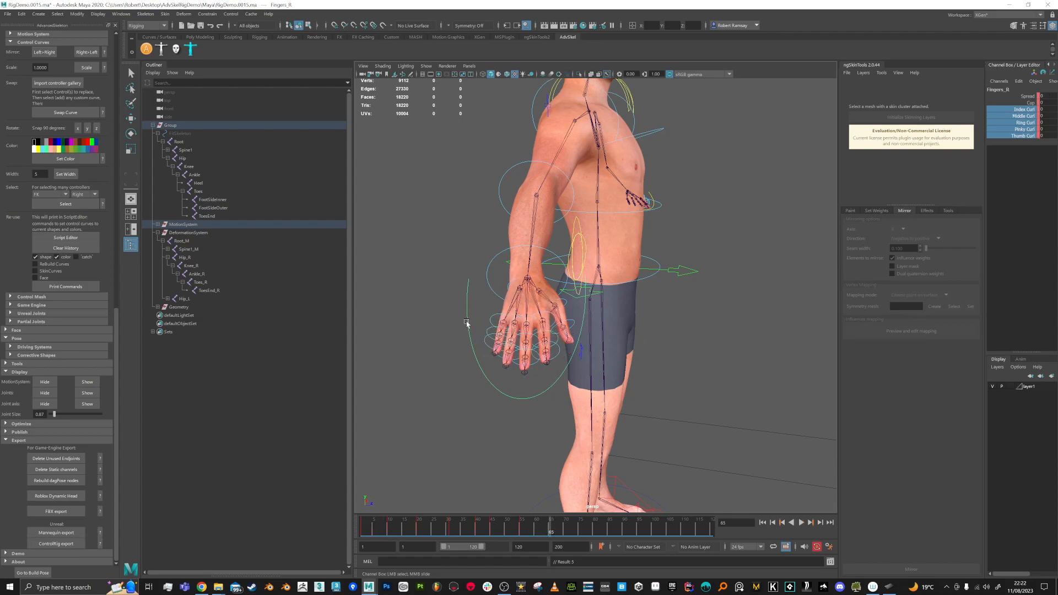
drag(551, 531, 404, 531)
click(550, 530)
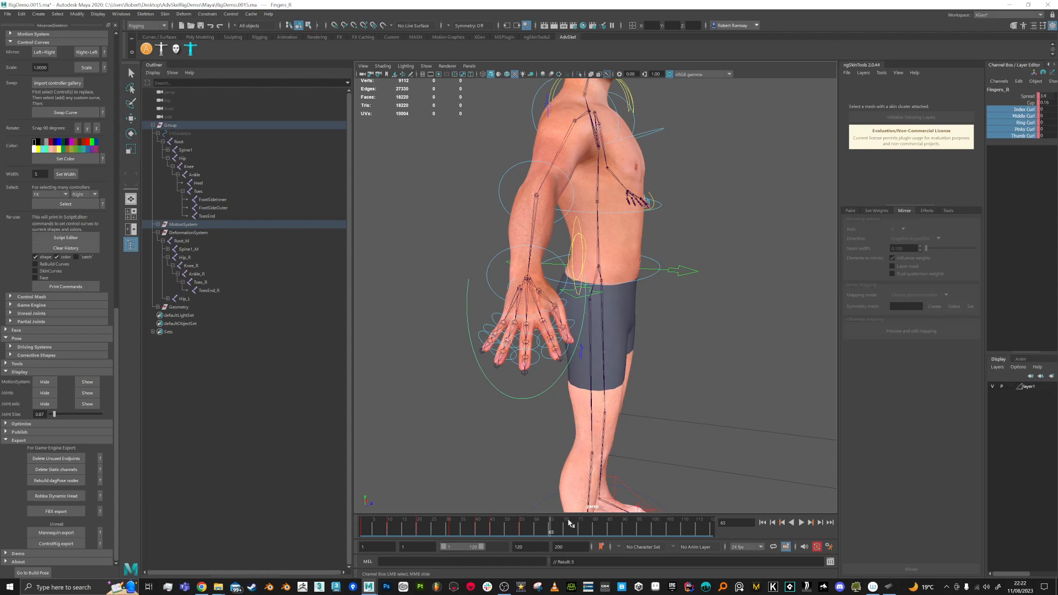
drag(550, 532, 360, 533)
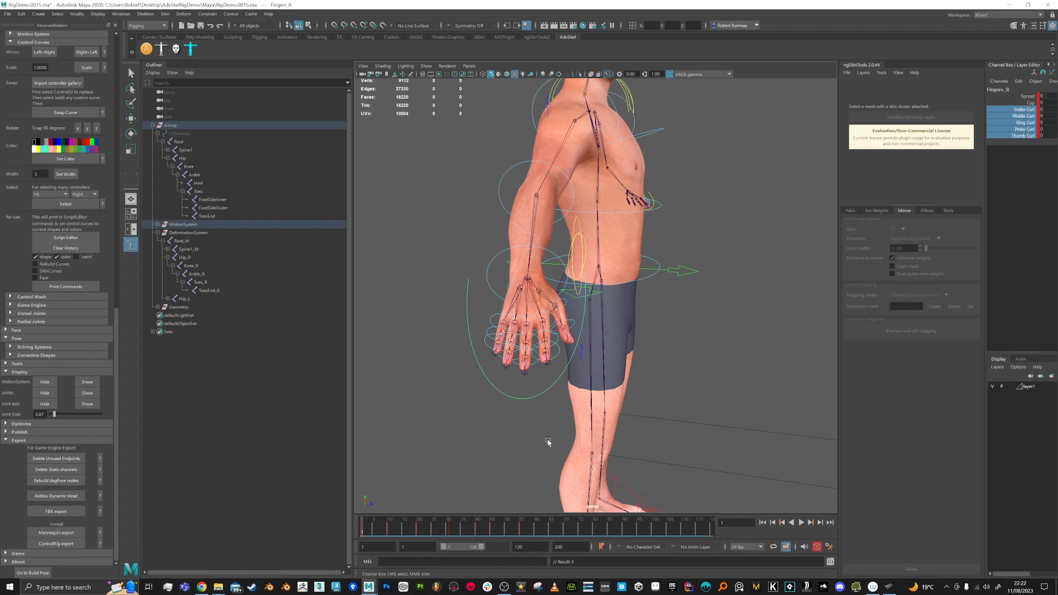
click(551, 532)
mouse_move(555, 528)
mouse_down()
mouse_move(515, 528)
mouse_move(552, 529)
mouse_up()
Step: Select the right hand's finger control and its Thumb Curl channel
alt+drag(584, 299, 557, 319)
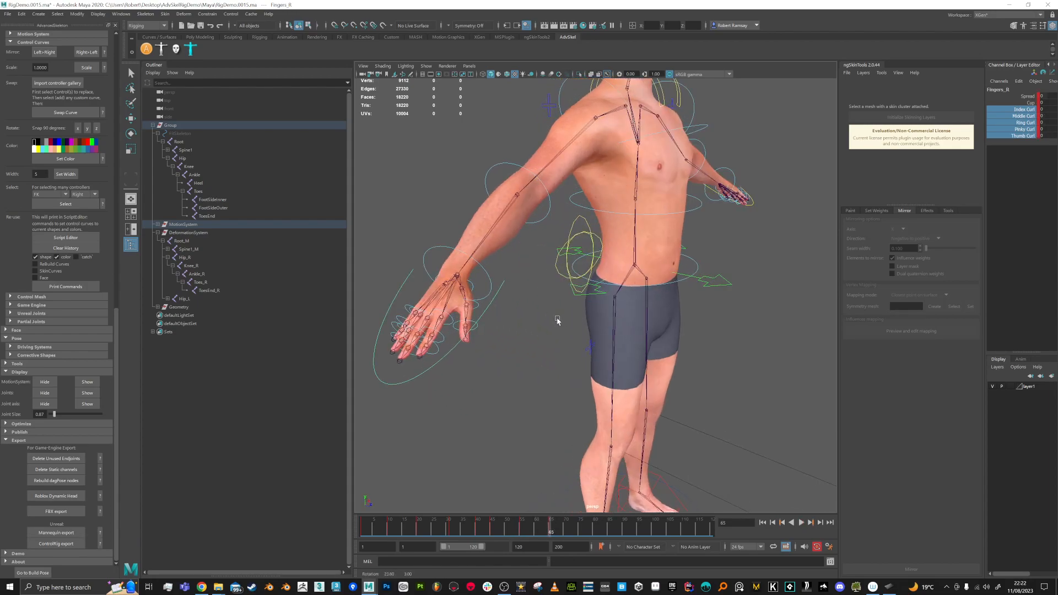
scroll(493, 363, up, 3)
alt+middle_drag(493, 364, 498, 333)
click(492, 327)
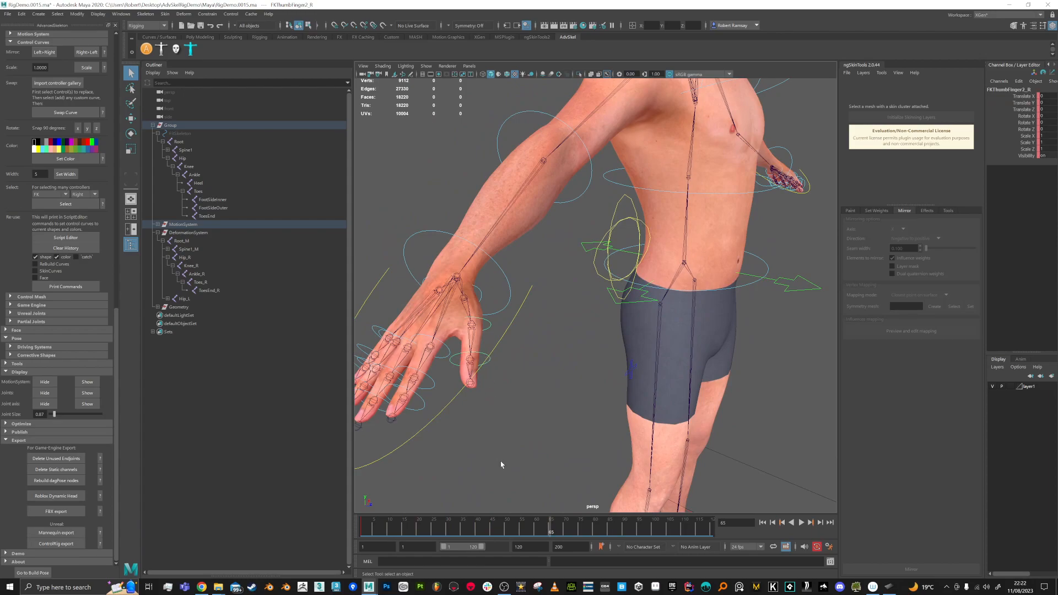
click(461, 408)
click(439, 408)
click(1026, 136)
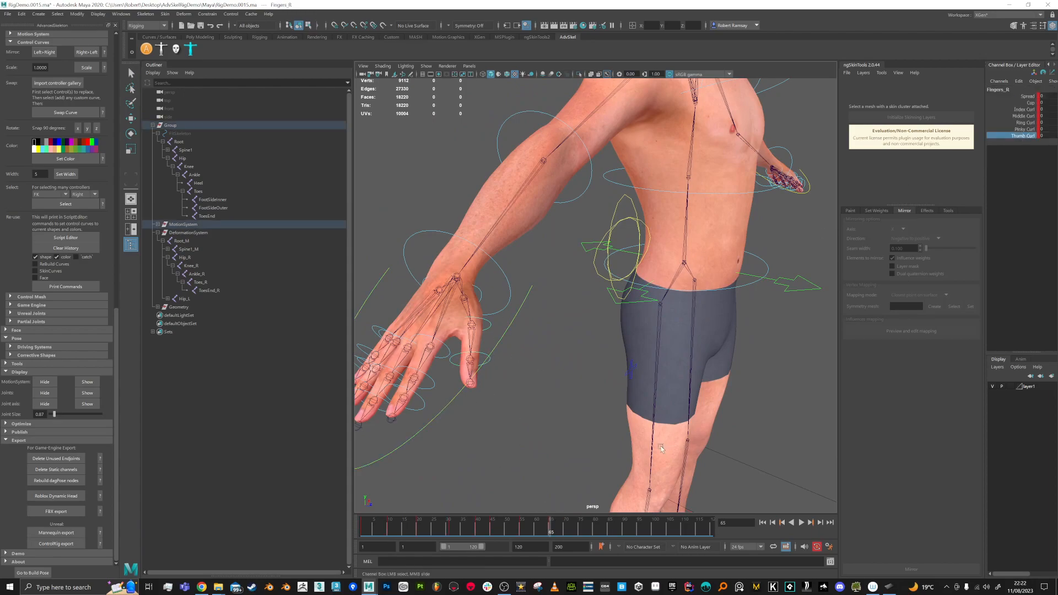
Step: Shift the fist keys later so the curl plays between frames 54 and 75
shift+drag(556, 533, 599, 534)
drag(521, 531, 583, 530)
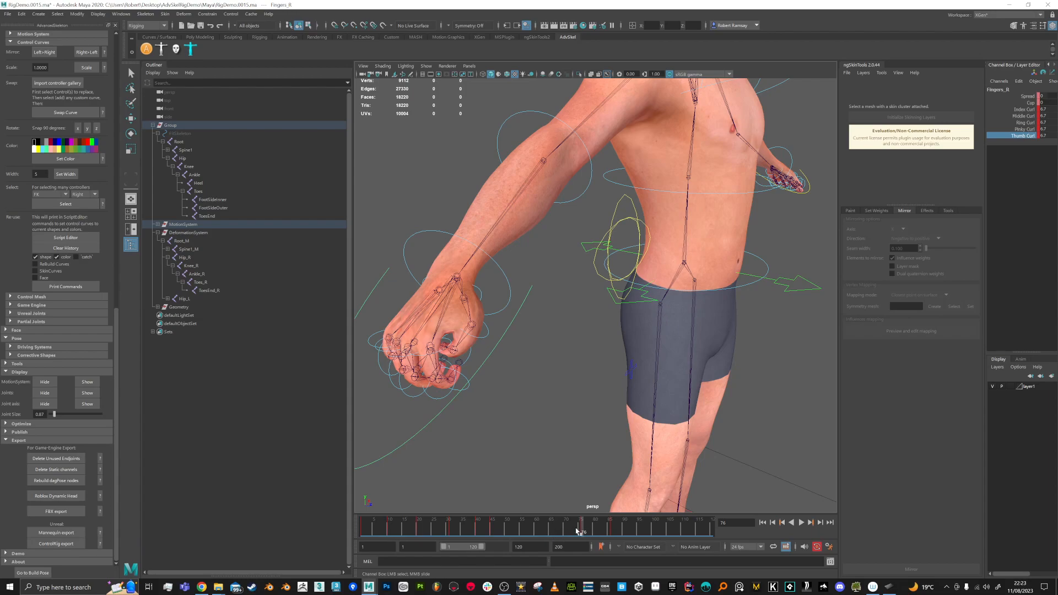
drag(580, 531, 506, 530)
click(1026, 129)
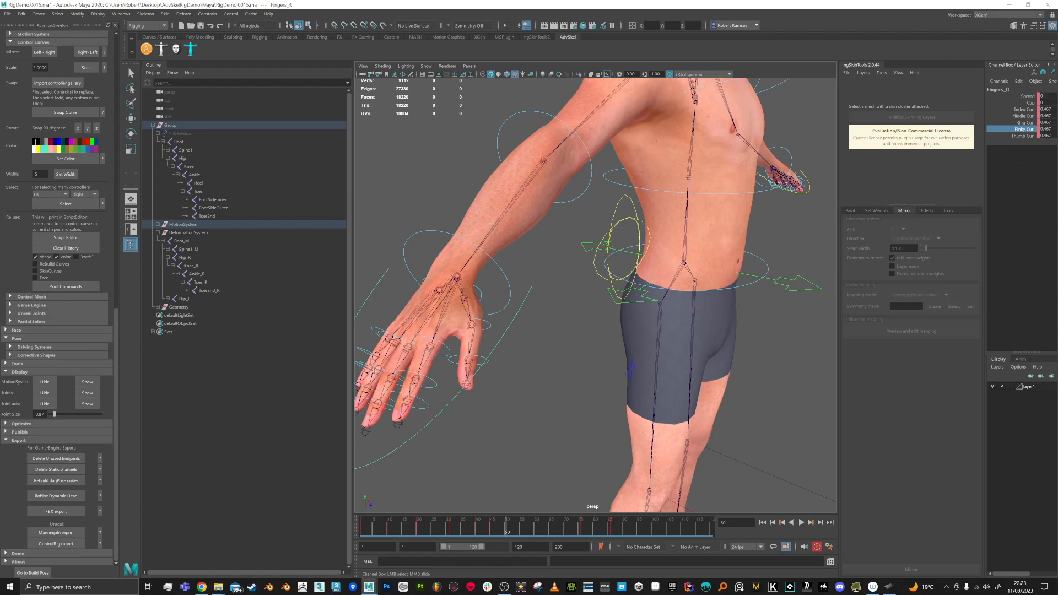
mouse_move(524, 539)
mouse_down()
mouse_move(581, 536)
mouse_move(519, 534)
mouse_up()
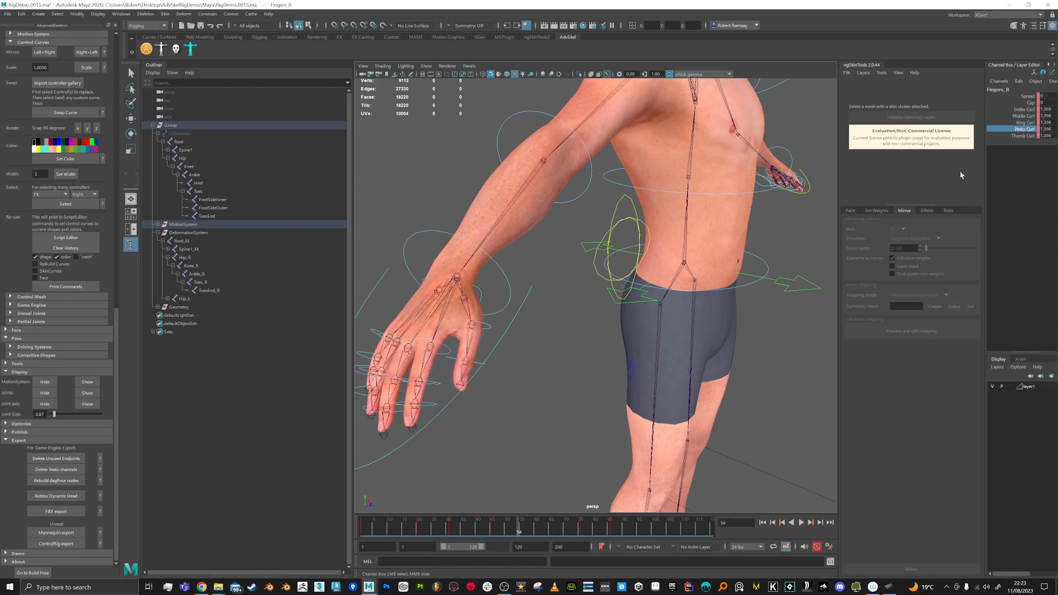
Step: With Thumb Curl chosen, mark frames 67–88 on the timeline and bring up its key menu
click(1024, 136)
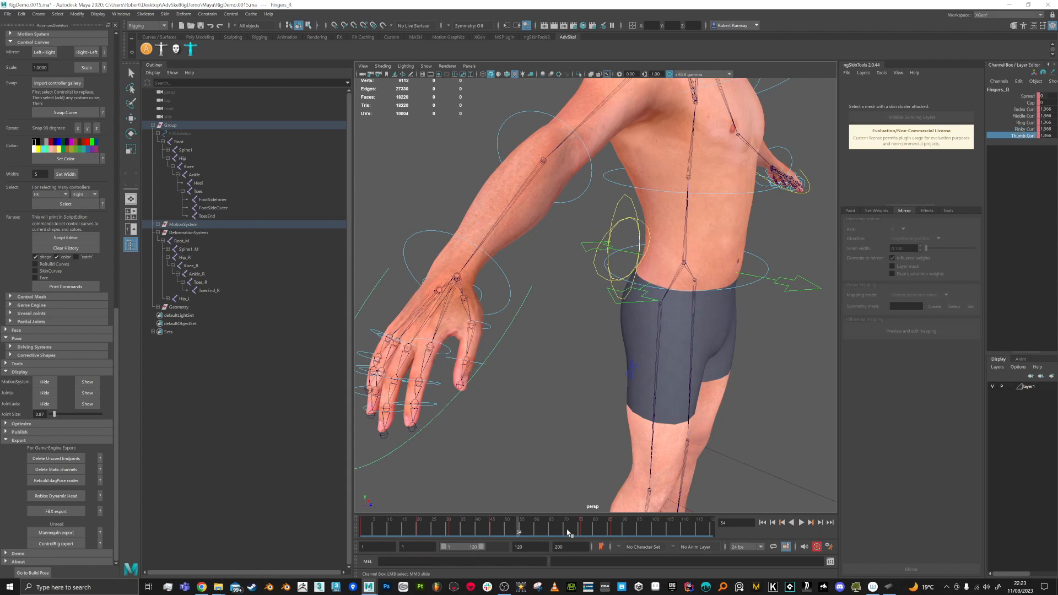
shift+drag(553, 532, 621, 532)
right_click(618, 530)
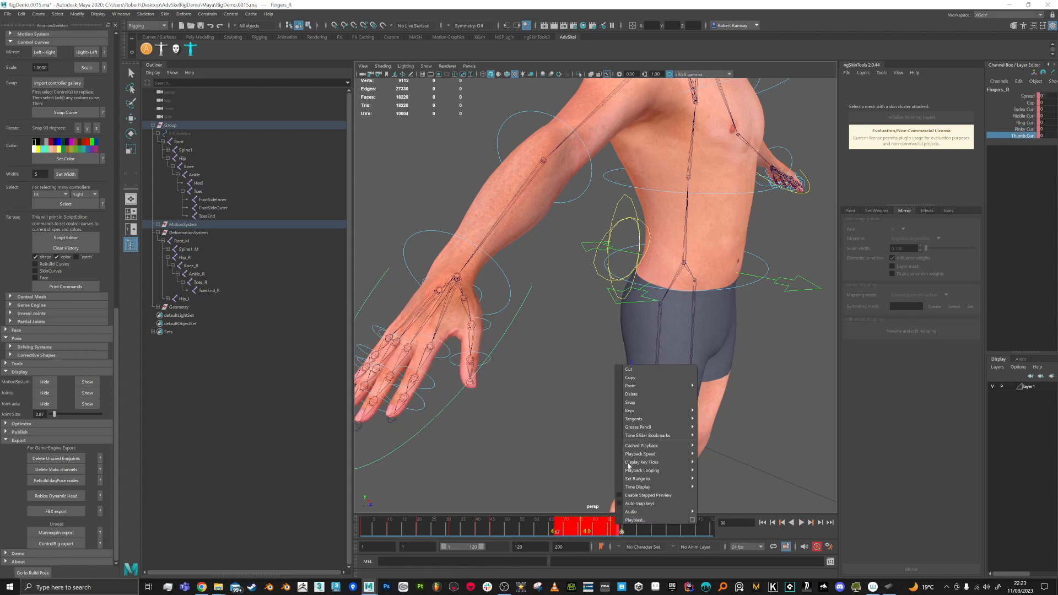
Step: Delete the keys in frames 67–88 and play back to frame 57
click(630, 394)
key(alt+v)
mouse_move(573, 530)
mouse_down()
mouse_move(511, 530)
mouse_move(527, 528)
mouse_up()
alt+middle_drag(483, 435, 506, 429)
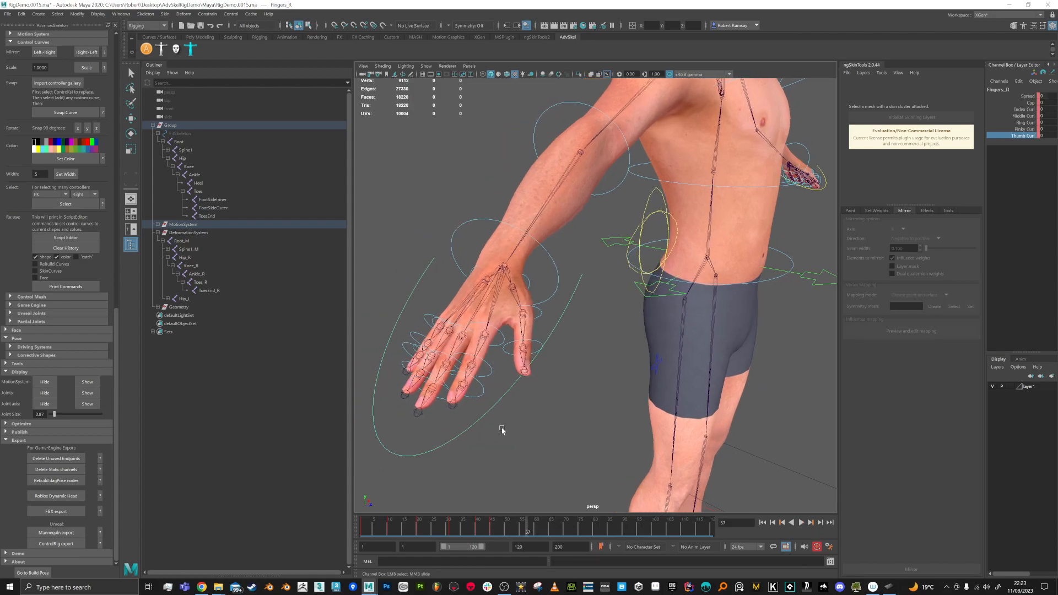
alt+drag(519, 424, 526, 427)
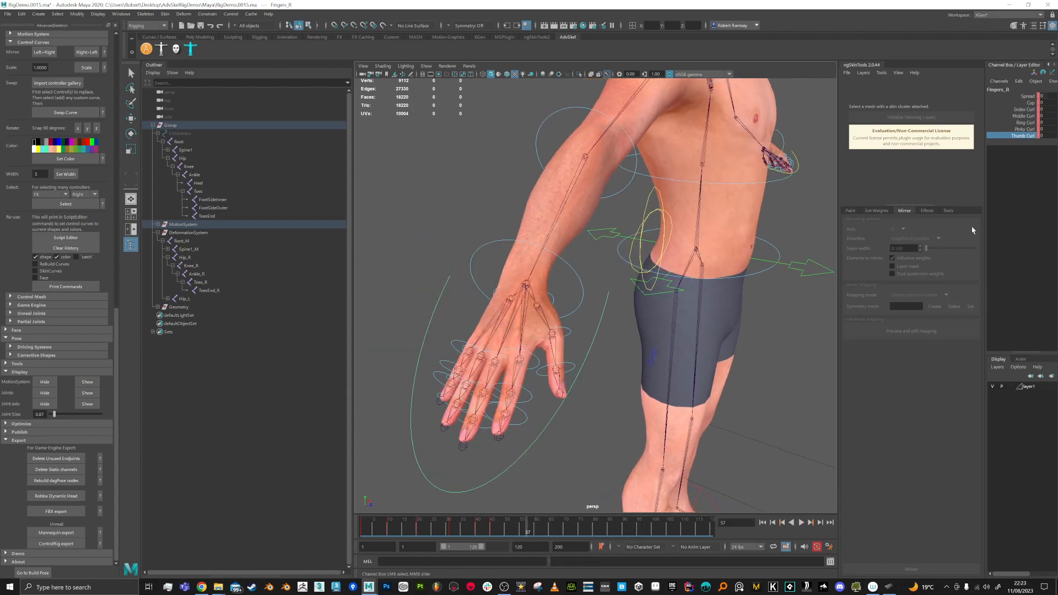
Step: Curl the index to pinky fingers slightly and play to check the result
drag(1028, 109, 1027, 129)
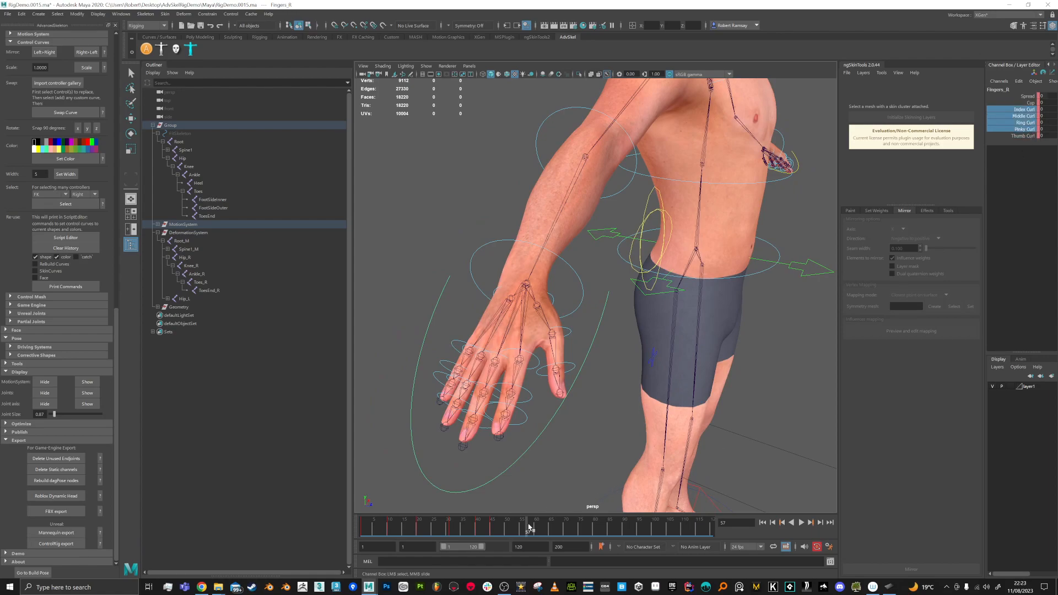
click(532, 524)
middle_drag(594, 436, 620, 435)
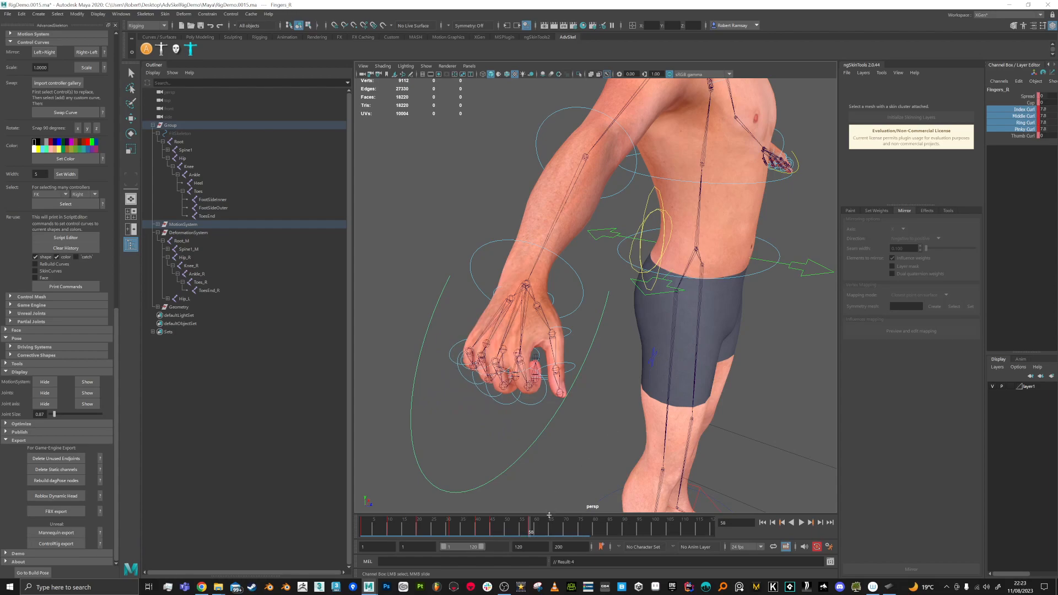
key(alt+v)
key(alt+v)
Step: Curl the thumb further to about 3.6 at frame 71 and watch the hand close
click(1022, 136)
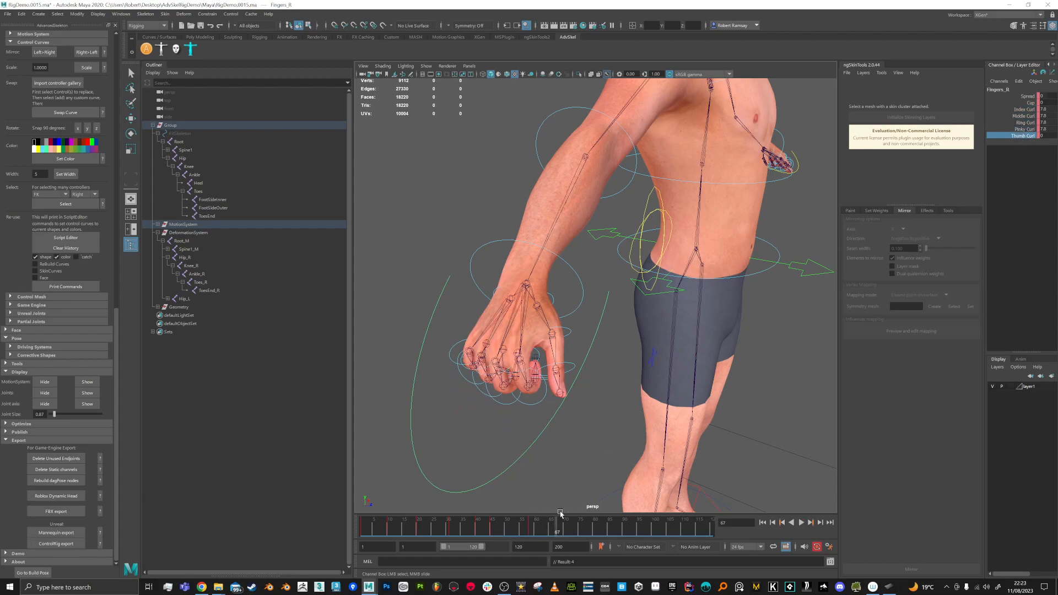
drag(554, 528, 542, 527)
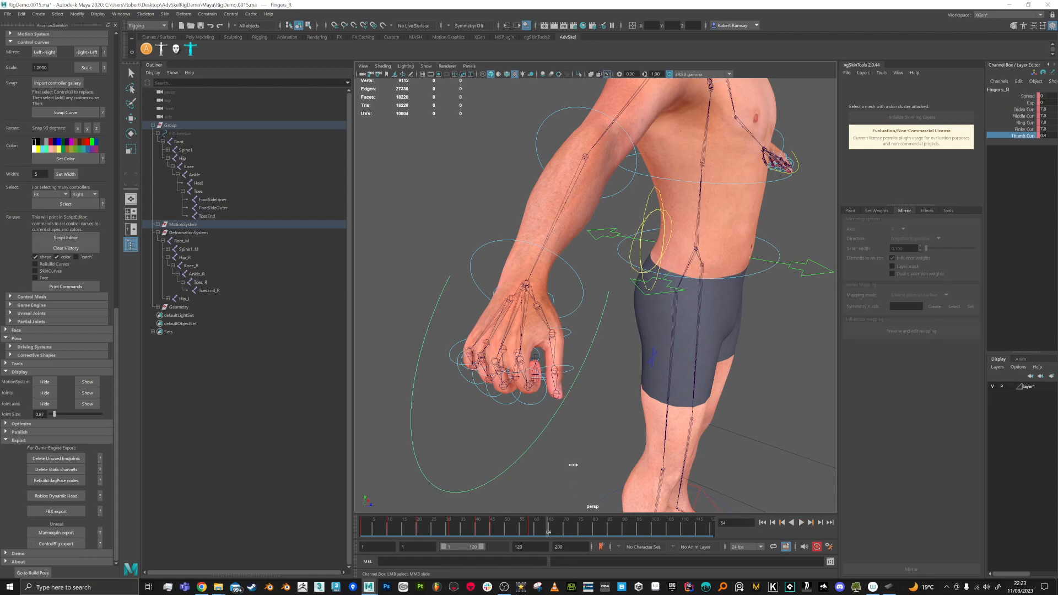
click(568, 528)
mouse_move(570, 460)
middle_down()
mouse_move(590, 452)
mouse_move(579, 449)
middle_up()
drag(570, 527, 365, 515)
alt+drag(615, 402, 608, 426)
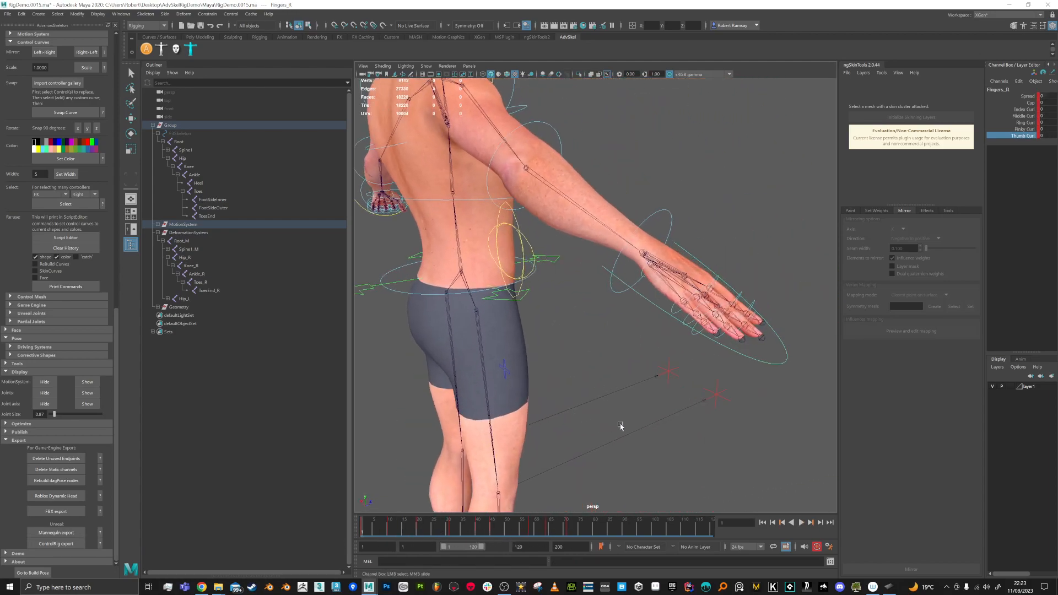
key(alt+v)
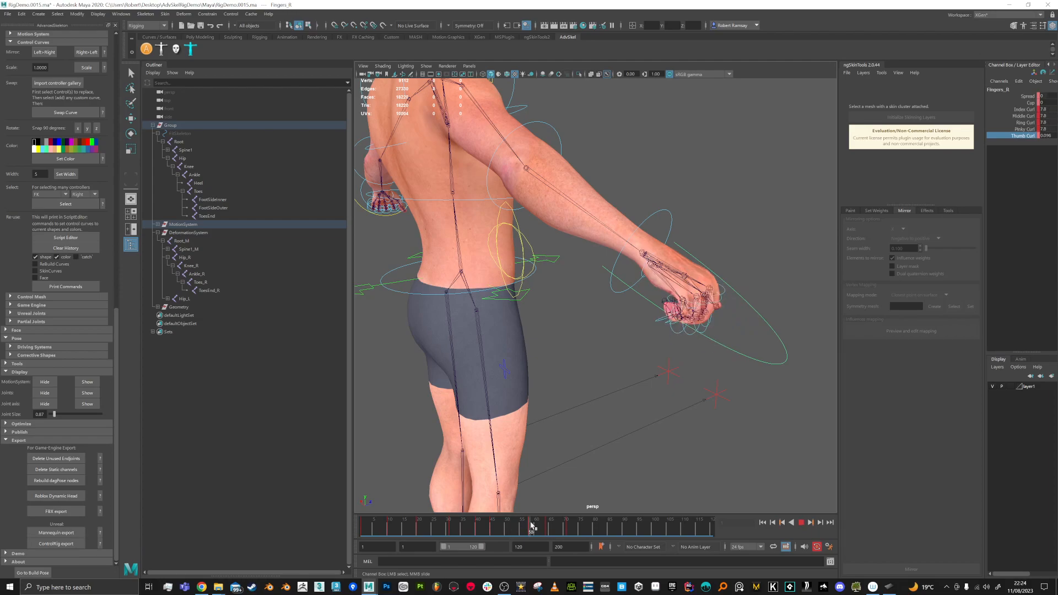
drag(538, 526, 562, 522)
Step: Orbit around the curled hand at frame 76 to inspect the thumb curl
alt+drag(788, 358, 544, 313)
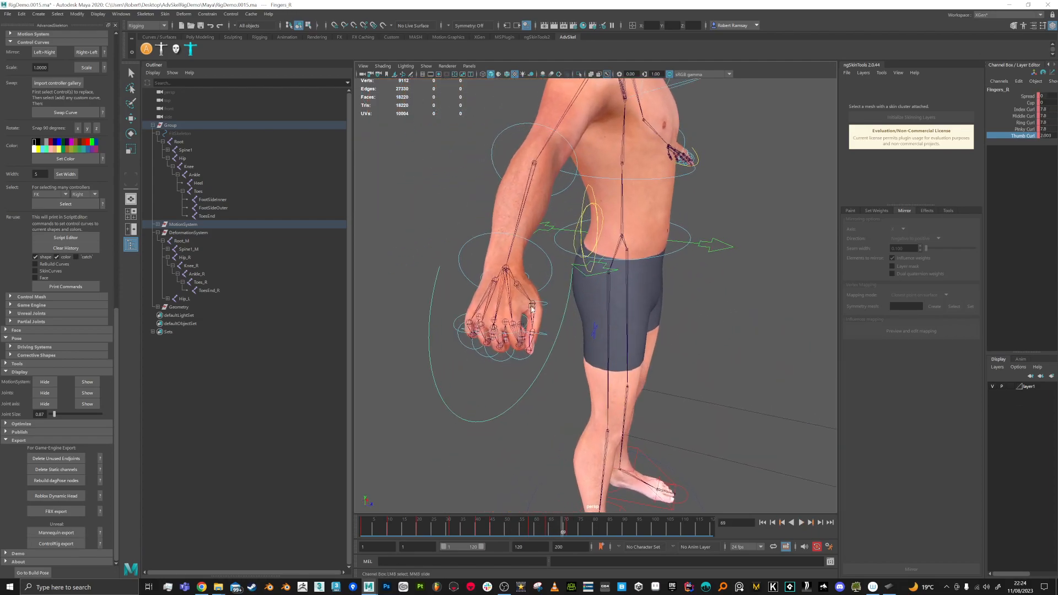
scroll(531, 368, up, 3)
mouse_move(531, 368)
alt+mouse_down()
mouse_move(548, 350)
mouse_move(539, 372)
alt+mouse_up()
drag(560, 530, 582, 529)
alt+drag(660, 355, 677, 375)
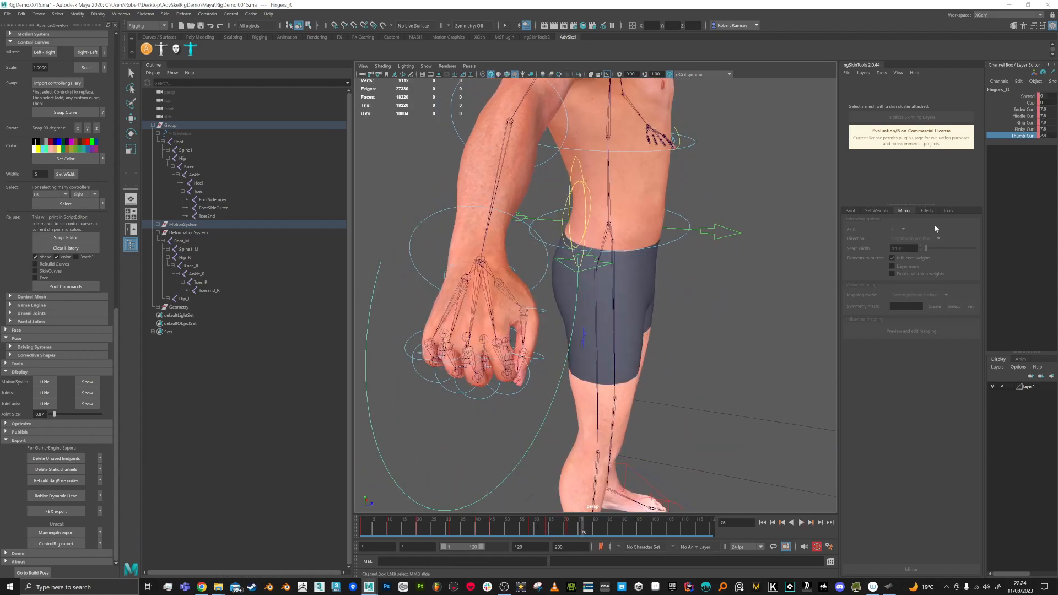
Step: Spread the fingers apart to -4, then bring them back to -0.6
click(1024, 96)
middle_drag(658, 446, 650, 439)
alt+drag(682, 418, 690, 406)
mouse_move(689, 406)
middle_down()
mouse_move(679, 406)
mouse_move(700, 403)
mouse_move(686, 406)
middle_up()
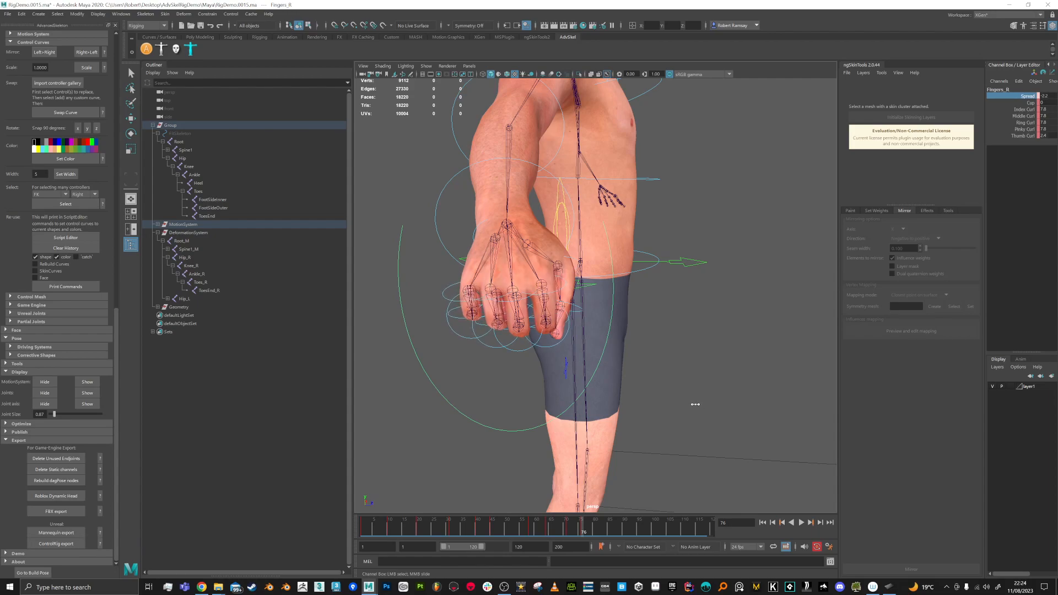
Step: Cup the fingers to 0.4, return to frame 1, and select the right index control
click(1028, 103)
mouse_move(705, 287)
middle_down()
mouse_move(715, 284)
mouse_move(707, 281)
middle_up()
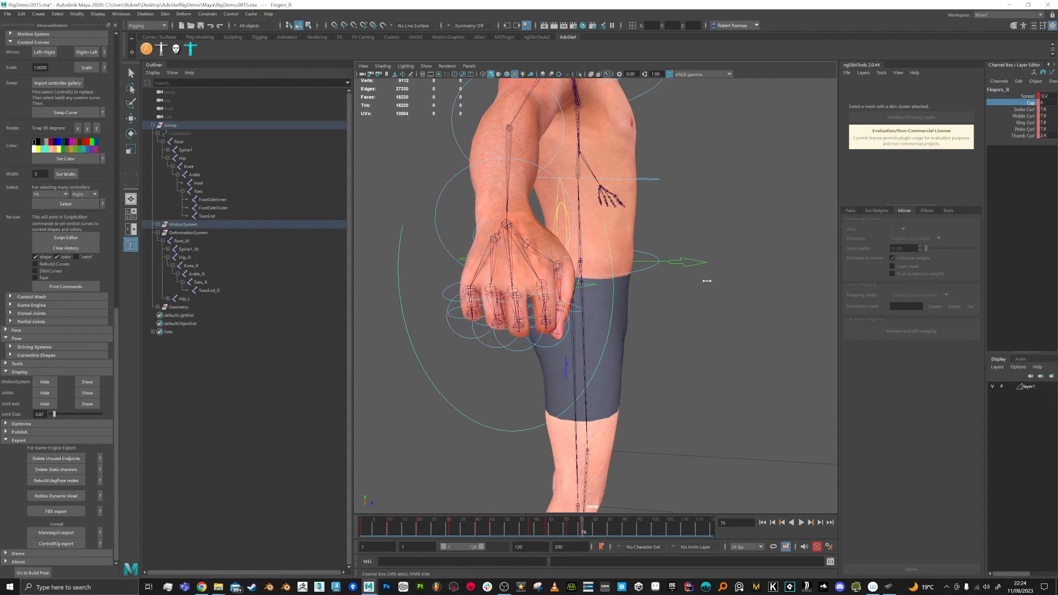
alt+drag(705, 281, 656, 386)
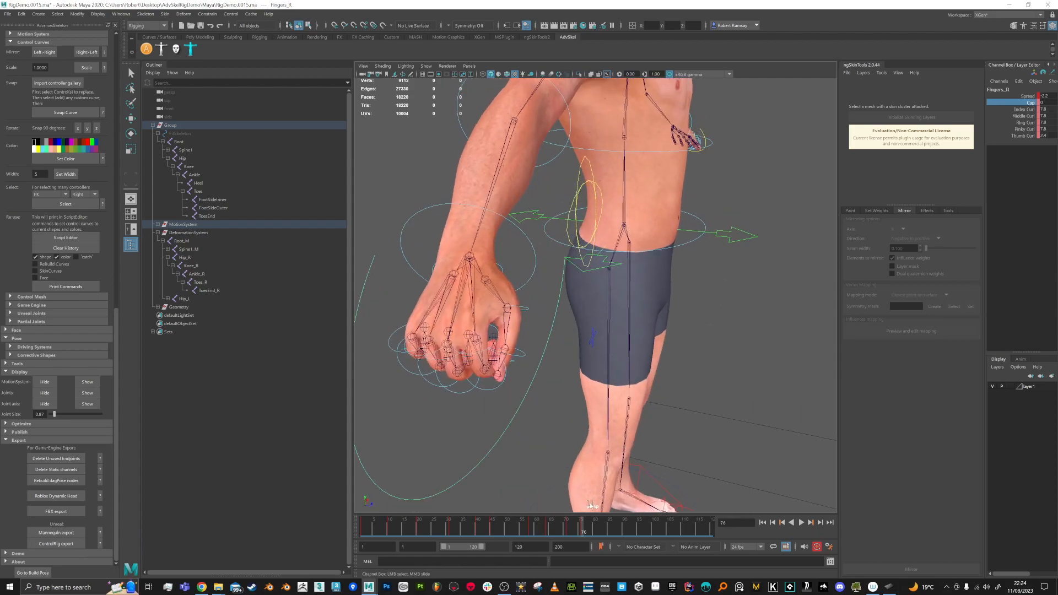
drag(580, 531, 362, 530)
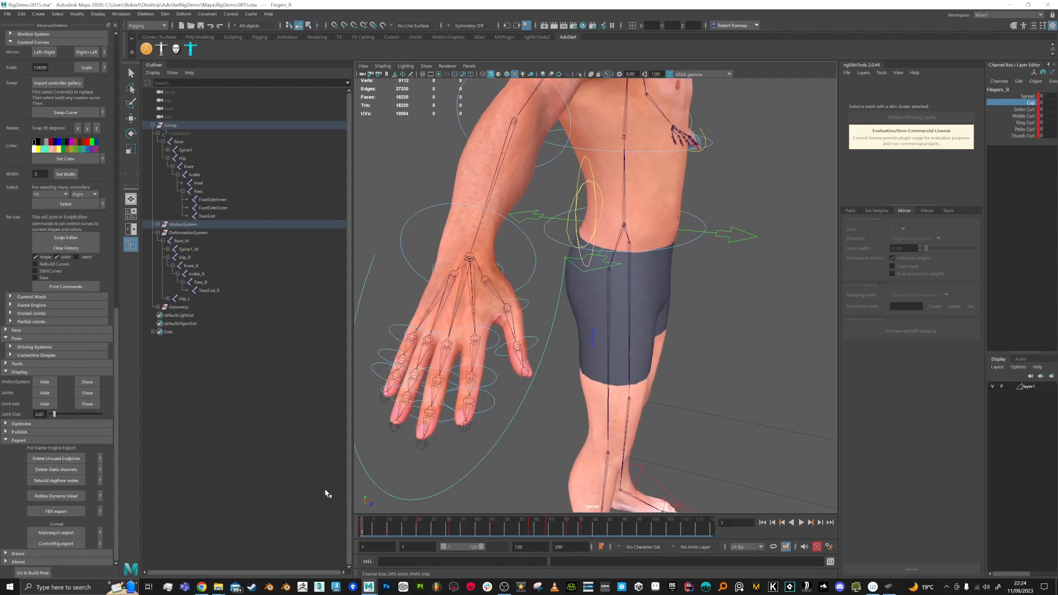
click(496, 334)
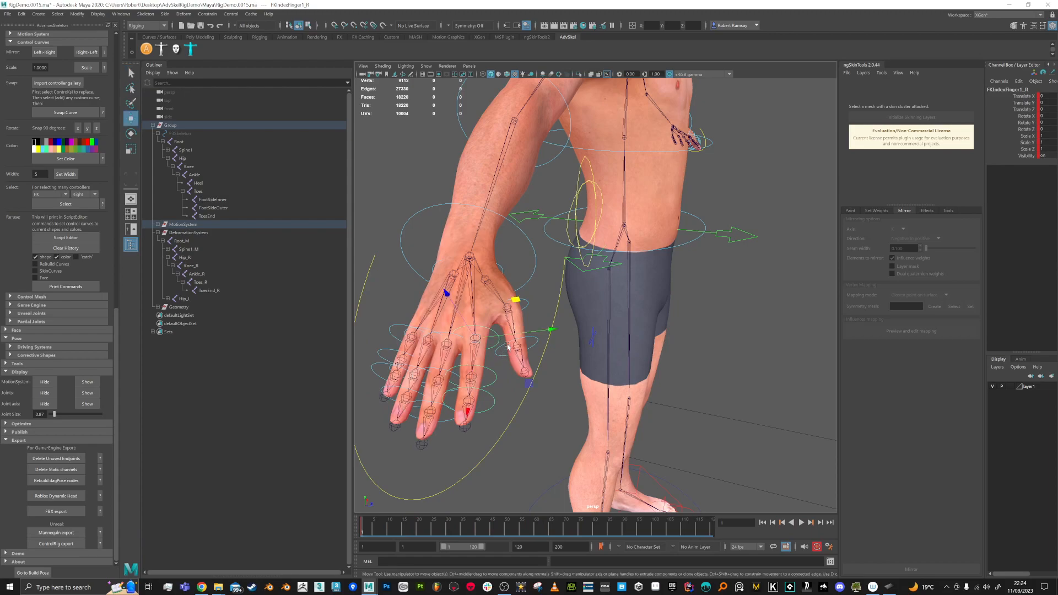
Step: Test-rotate the FKIndexFinger1_R control and undo it, then return to frame 1
key(e)
mouse_move(526, 376)
mouse_down()
mouse_move(514, 374)
mouse_move(522, 397)
mouse_up()
key(ctrl+z)
drag(368, 532, 566, 532)
mouse_move(500, 425)
alt+mouse_down()
mouse_move(556, 424)
mouse_move(517, 434)
alt+mouse_up()
mouse_move(587, 317)
alt+mouse_down()
mouse_move(564, 326)
mouse_move(573, 320)
alt+mouse_up()
key(w)
key(e)
drag(572, 278, 572, 283)
alt+drag(497, 339, 474, 338)
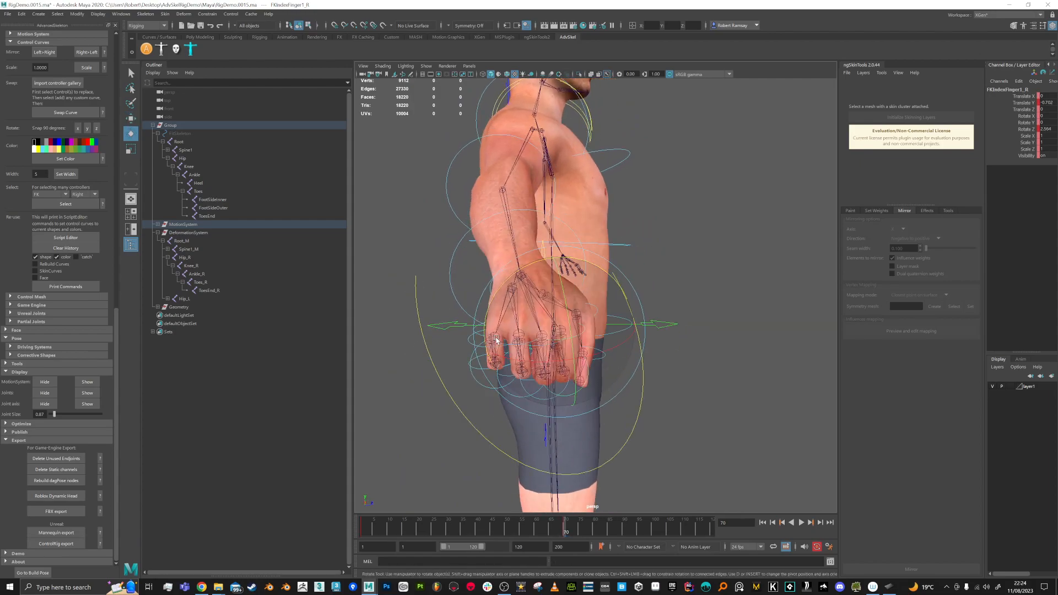
drag(430, 531, 281, 506)
alt+drag(722, 386, 592, 375)
Step: Test-swing the HipSwinger_M control, then undo the hip rotation
alt+right_drag(600, 319, 611, 300)
alt+middle_drag(606, 331, 541, 352)
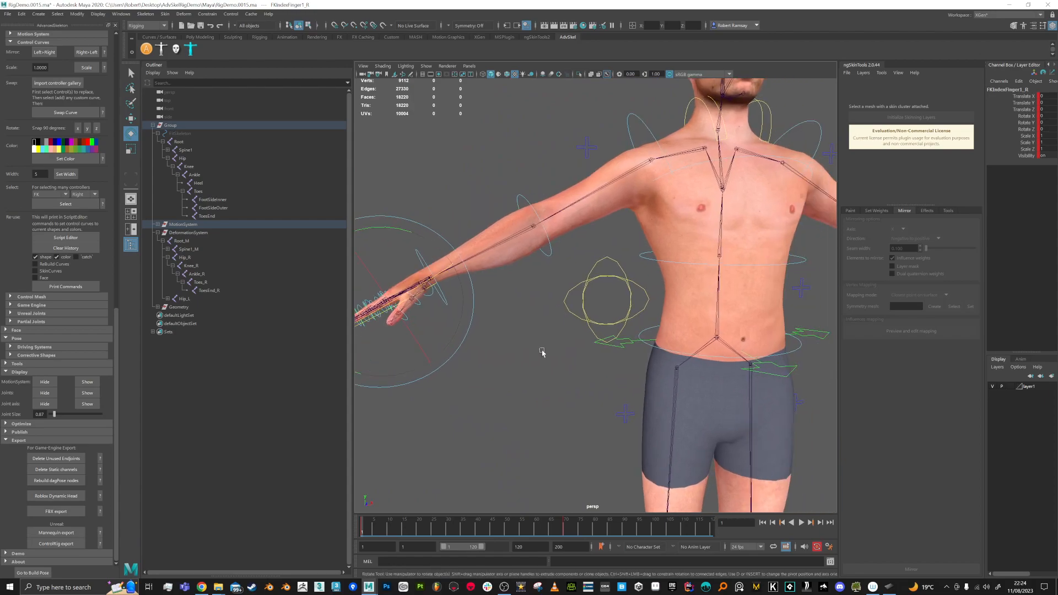
alt+right_drag(541, 352, 583, 360)
mouse_move(610, 428)
alt+mouse_down()
mouse_move(598, 429)
mouse_move(597, 413)
alt+mouse_up()
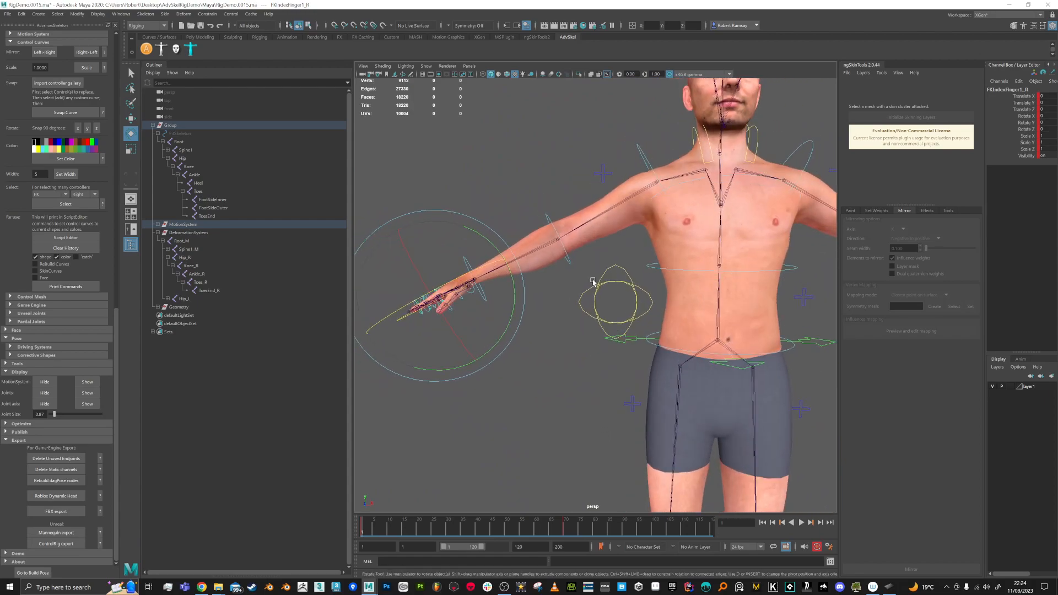
click(597, 285)
drag(677, 257, 663, 267)
key(ctrl+z)
Step: Set FKIKBlend to 10 on FKIKArm_R to switch the right arm to IK
alt+drag(551, 221, 584, 224)
alt+middle_drag(584, 225, 606, 239)
click(626, 191)
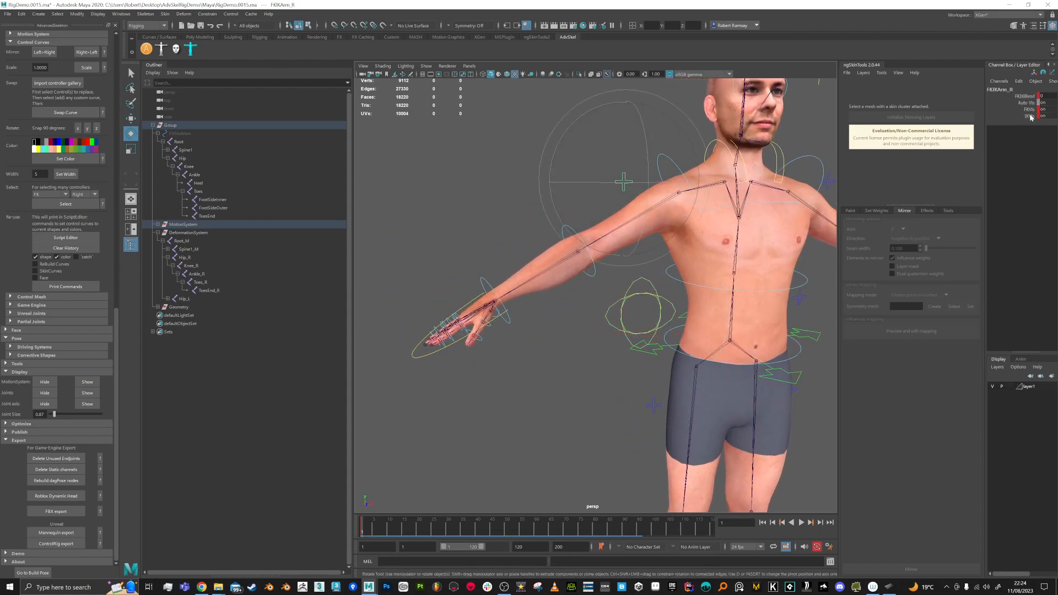
click(1046, 95)
text(10)
key(Return)
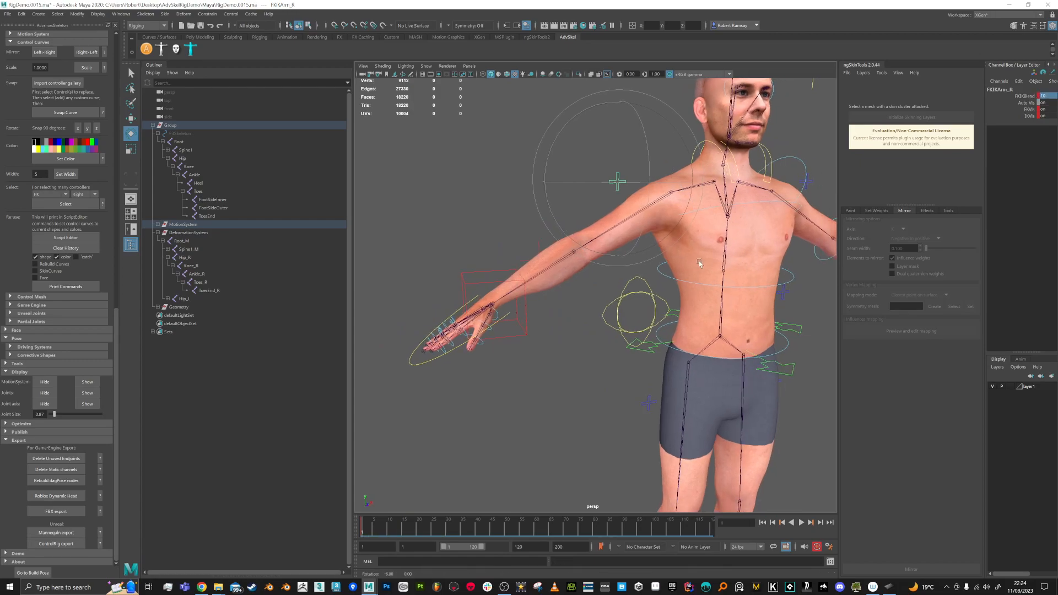
Step: Test-move the IKArm_R control, undo it, and frame the whole body
click(457, 269)
key(w)
middle_drag(546, 245, 606, 182)
drag(606, 181, 609, 184)
key(ctrl+z)
alt+drag(580, 335, 573, 354)
alt+right_drag(573, 354, 592, 349)
alt+middle_drag(593, 349, 548, 293)
alt+right_drag(548, 293, 528, 275)
alt+middle_drag(562, 338, 542, 310)
alt+right_drag(542, 310, 510, 246)
drag(449, 134, 819, 449)
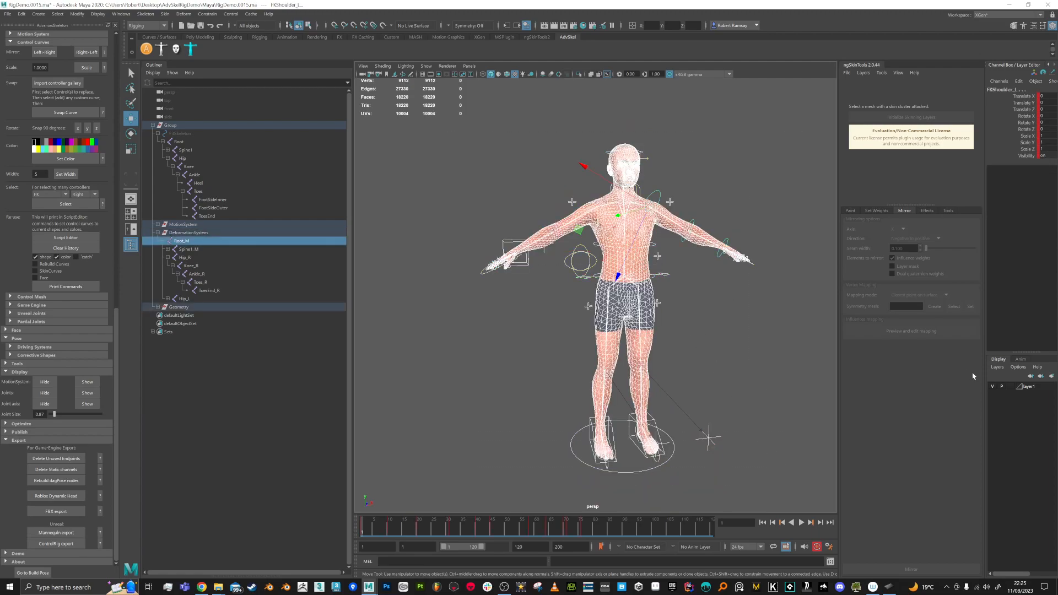
Step: Set layer1 to template, select the rig and play the animation to check it
click(1010, 387)
drag(472, 492, 778, 114)
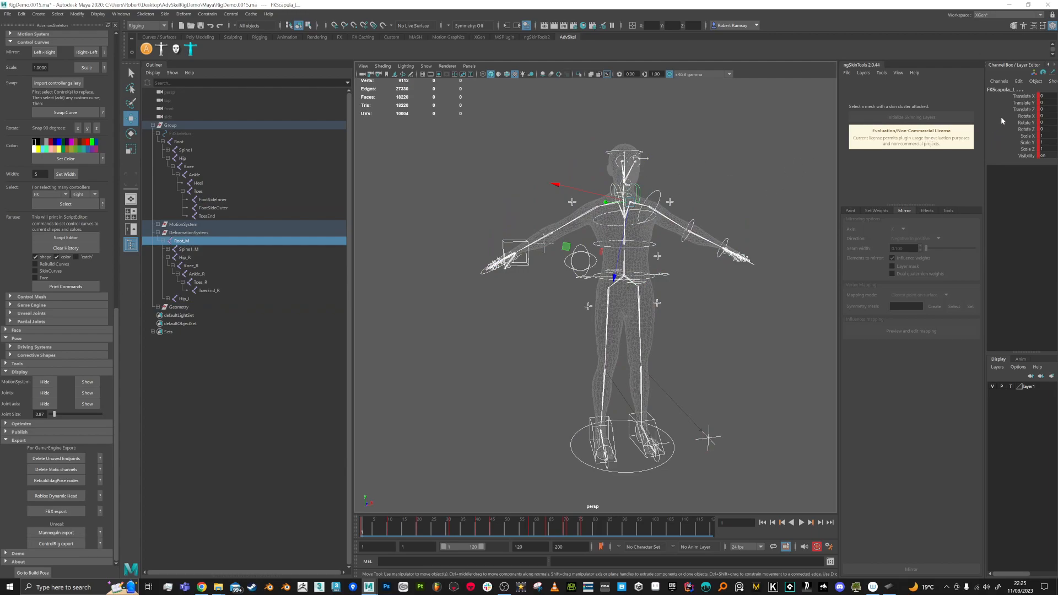
key(alt+v)
drag(489, 527, 329, 527)
alt+drag(507, 286, 519, 286)
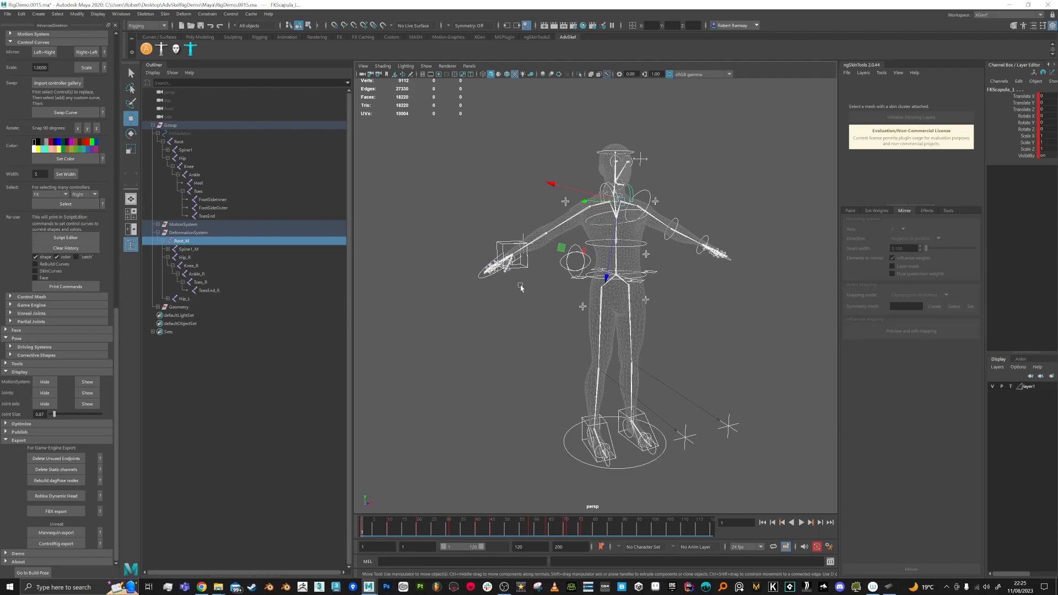
alt+right_drag(520, 286, 537, 312)
drag(1046, 98, 1046, 128)
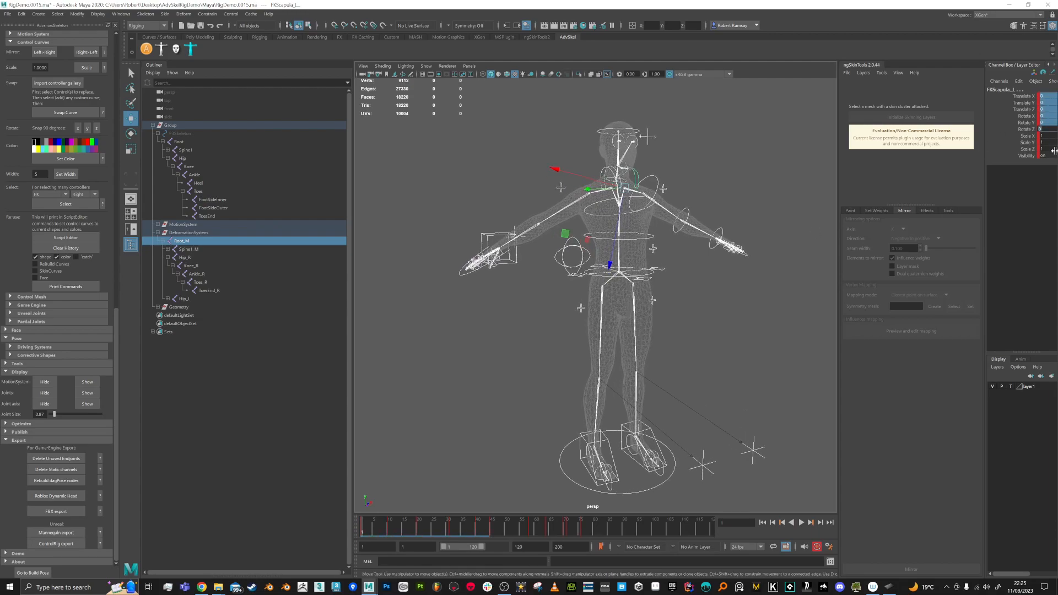
key(alt+v)
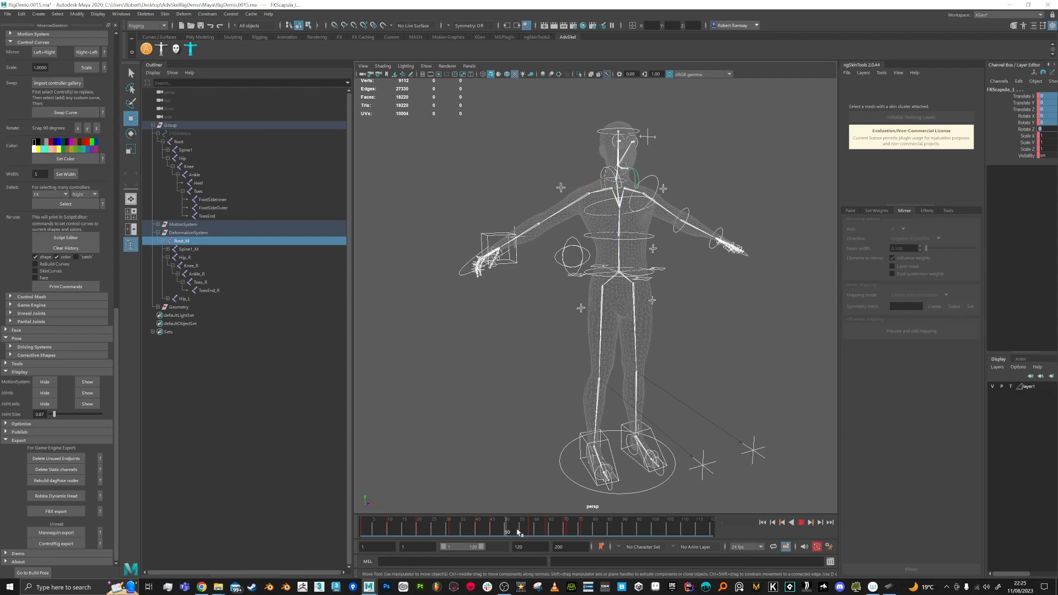
drag(346, 536, 347, 534)
alt+right_drag(573, 331, 589, 374)
alt+middle_drag(693, 301, 685, 317)
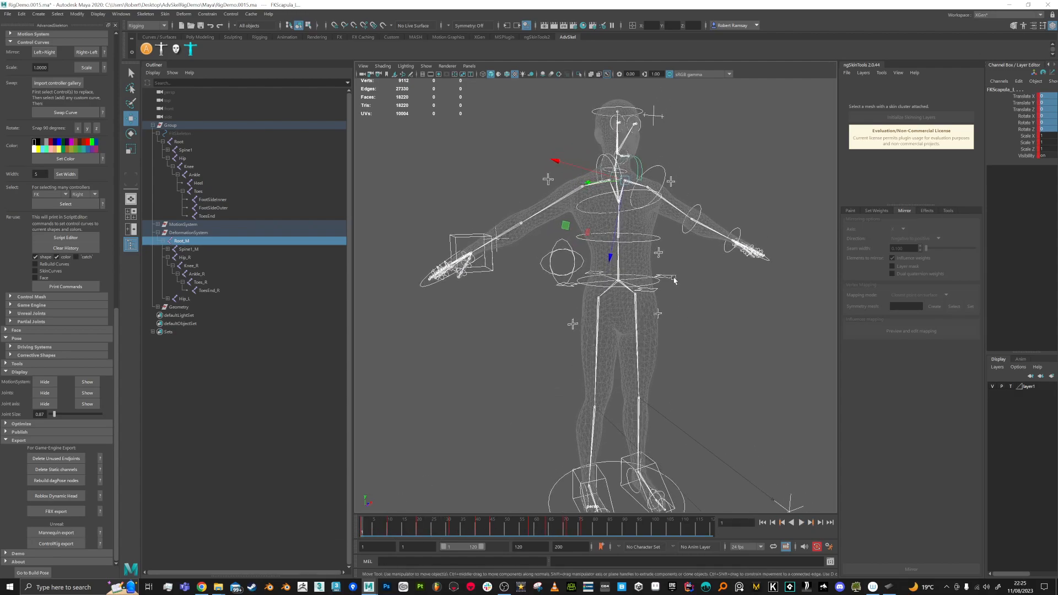
Step: Pull RootX_M down to test it, then zero its translate and rotate channels
click(669, 278)
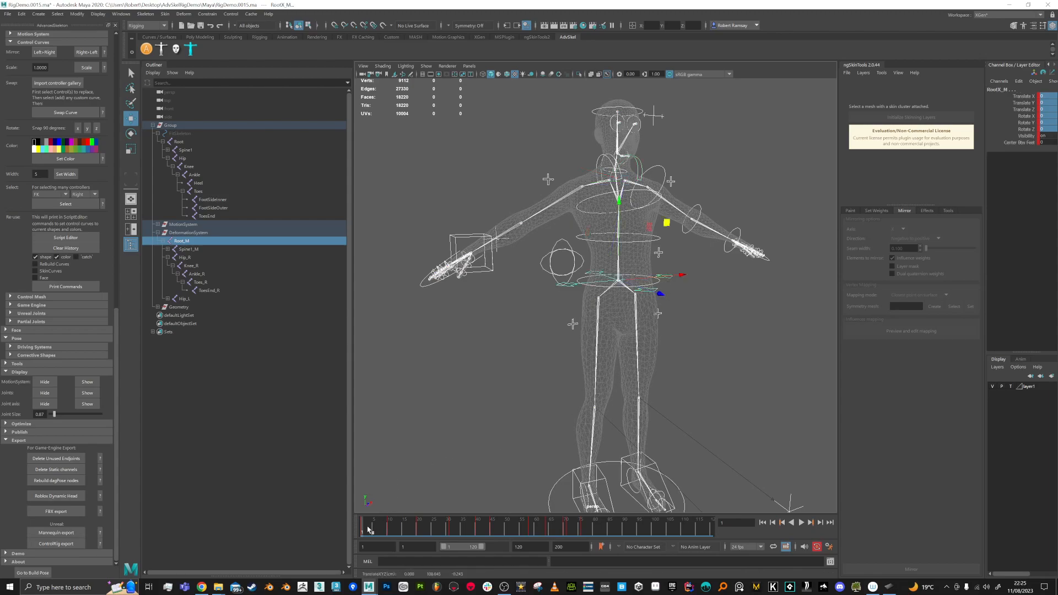
middle_drag(668, 220, 650, 388)
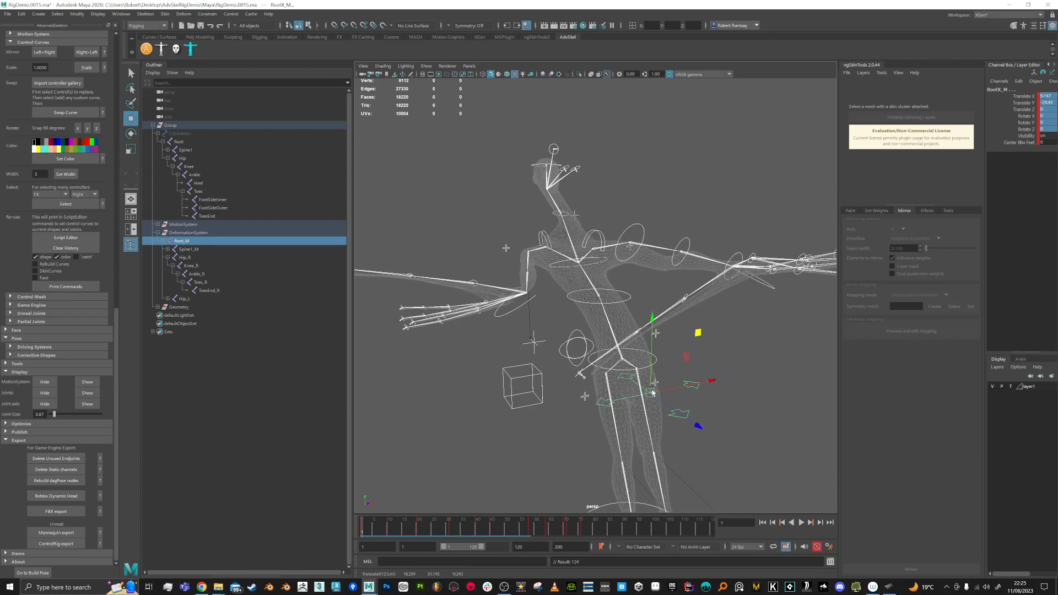
drag(1051, 97, 1052, 132)
key(Return)
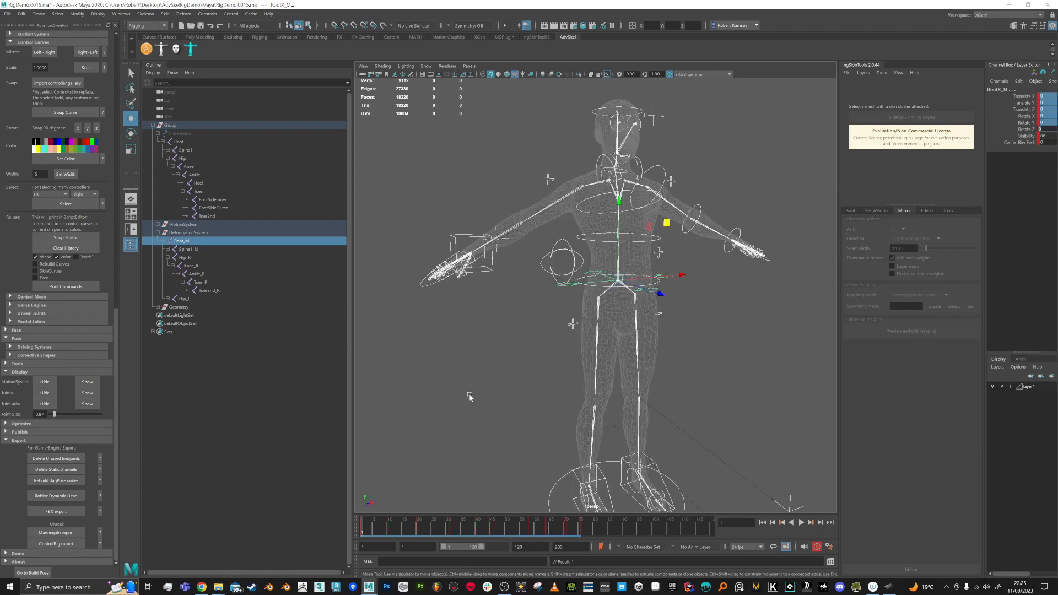
mouse_move(378, 530)
mouse_down()
mouse_move(533, 533)
mouse_move(362, 527)
mouse_up()
click(395, 435)
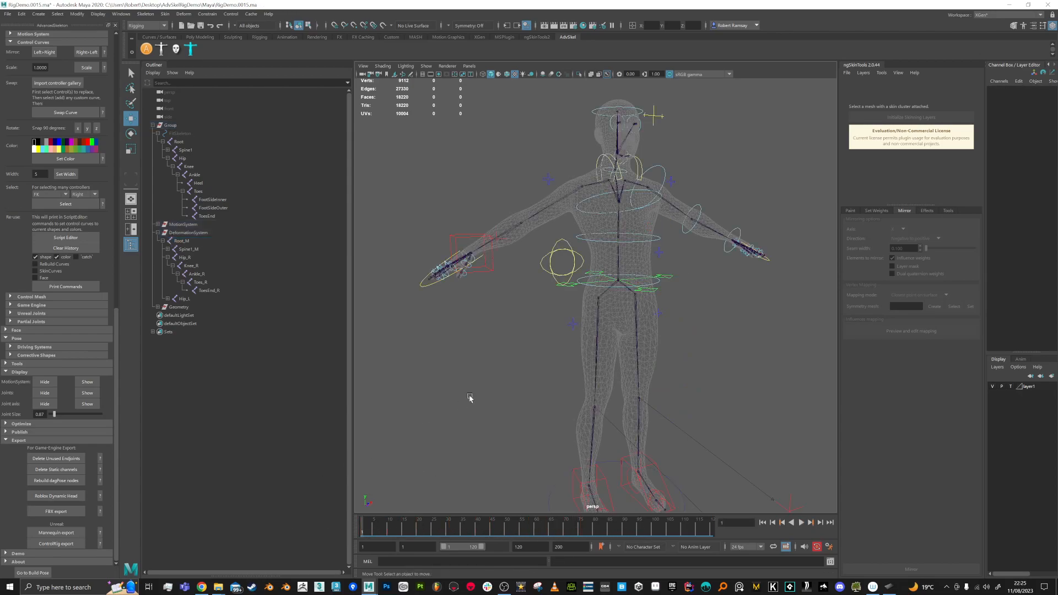
Step: Set layer1 to reference, frame the character and save the scene
click(1015, 387)
alt+right_drag(721, 399, 708, 376)
alt+drag(708, 375, 698, 378)
alt+middle_drag(716, 370, 697, 362)
key(ctrl+s)
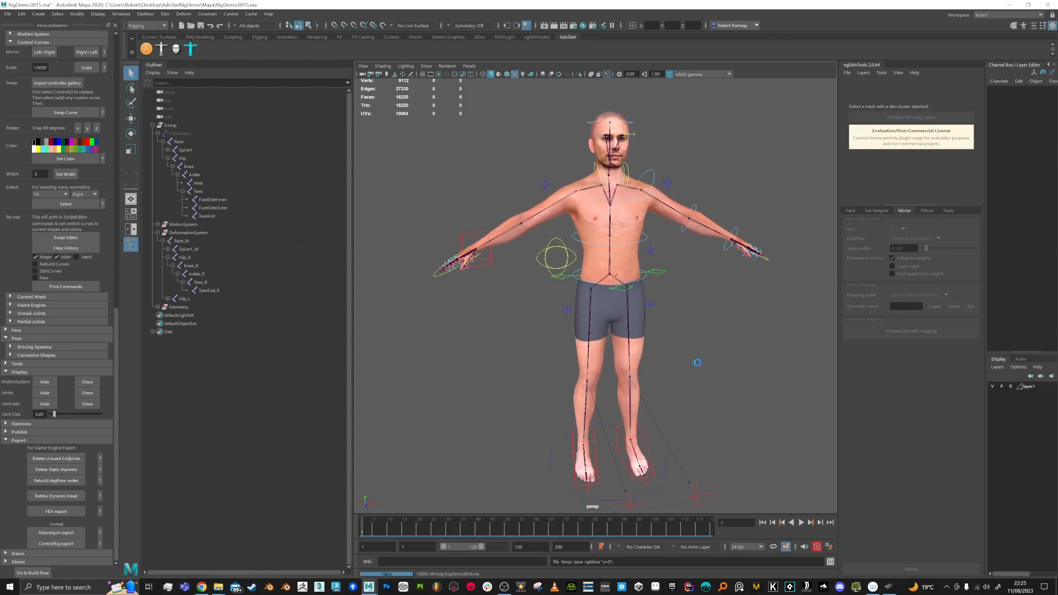
Step: Create a Third Person game project named AdvSkelRigUE
click(506, 587)
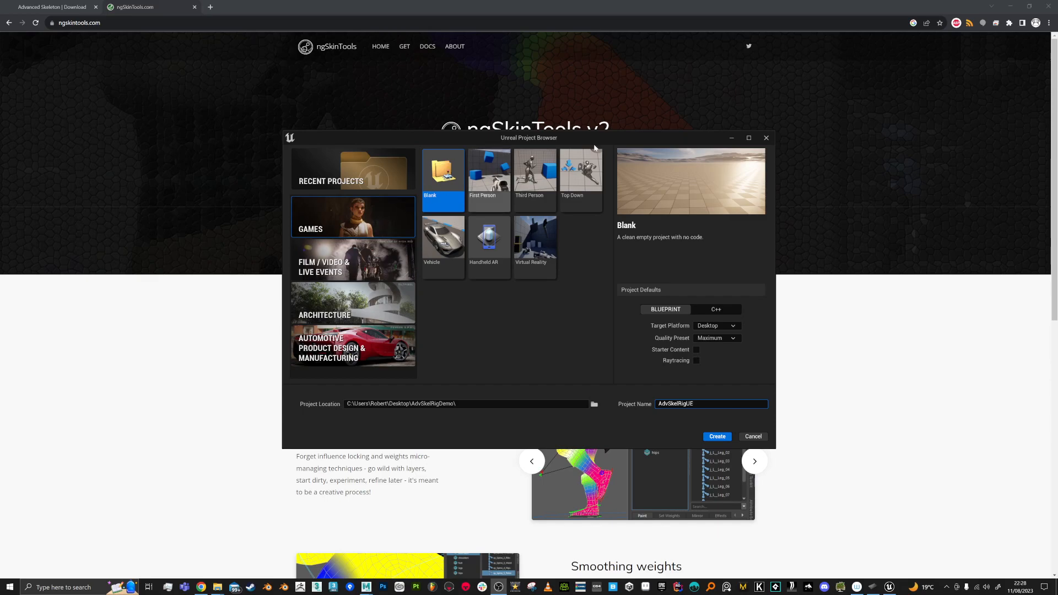
click(531, 187)
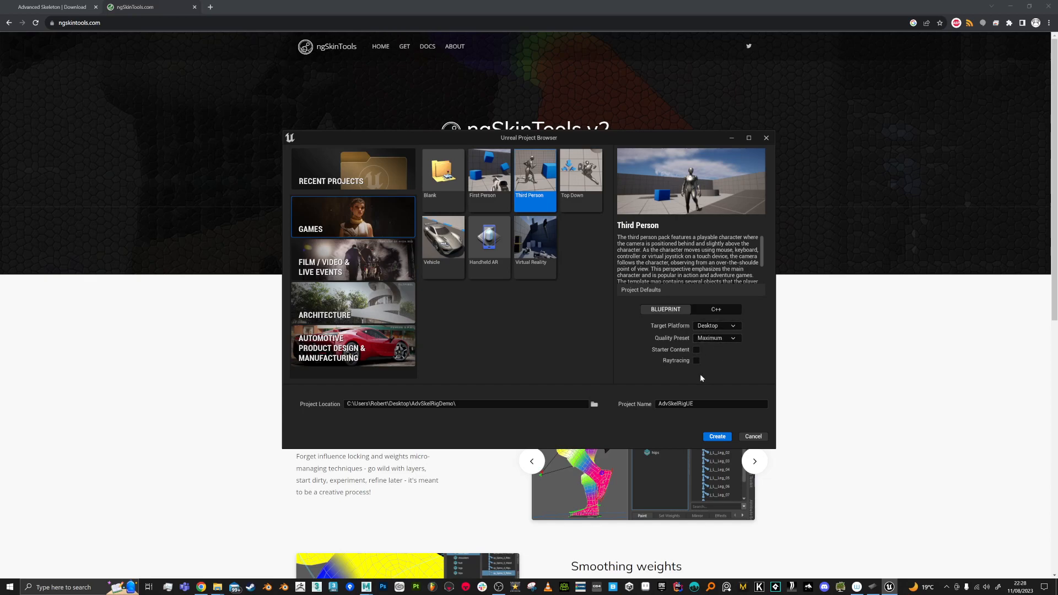
click(678, 403)
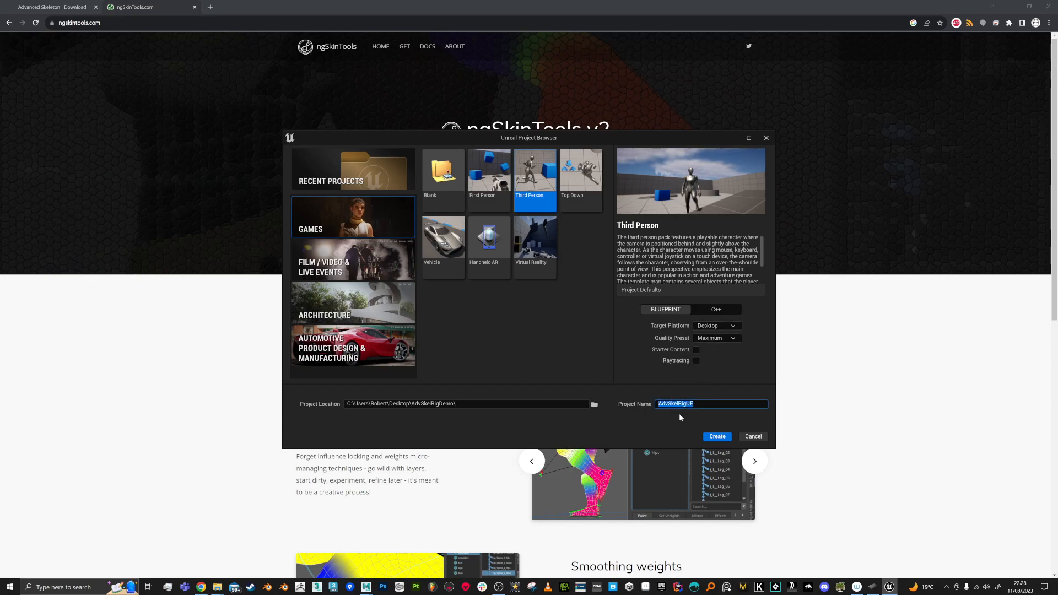
click(703, 404)
click(721, 437)
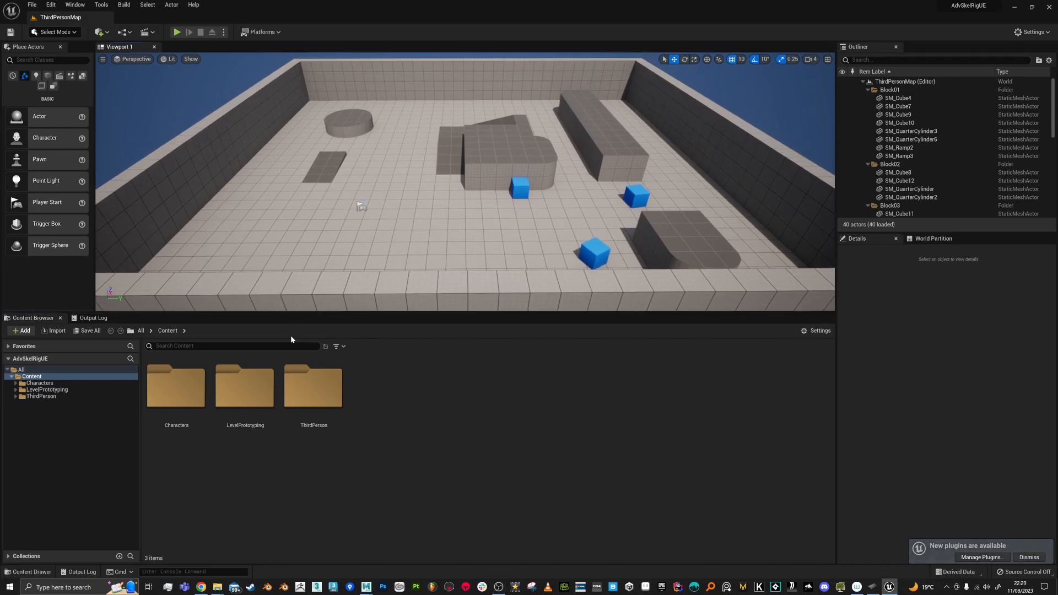
Step: Play ThirdPersonMap, run the mannequin around with W, S and D, then stop
click(177, 32)
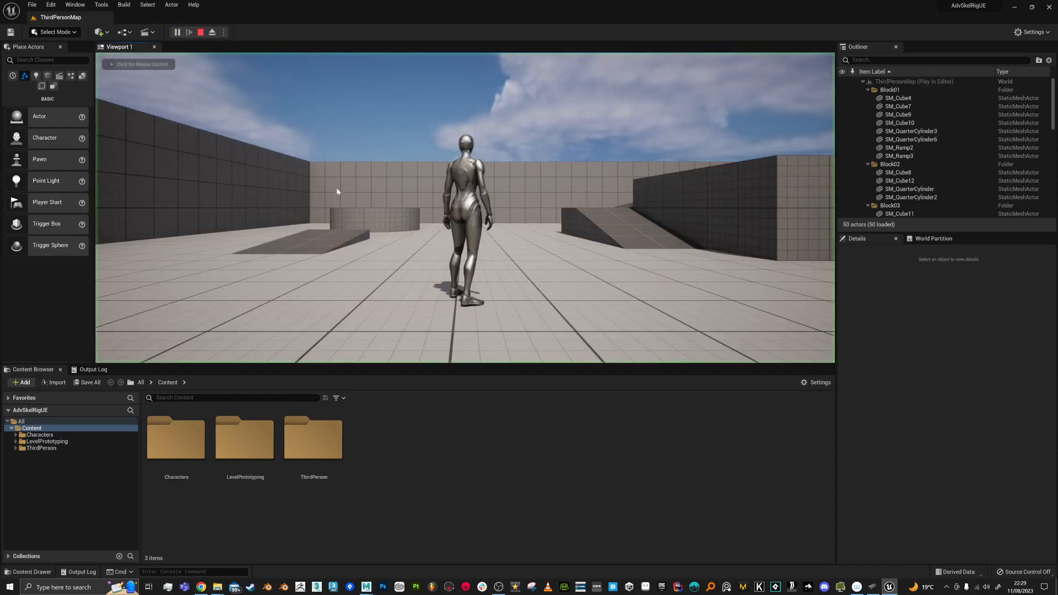
key(w)
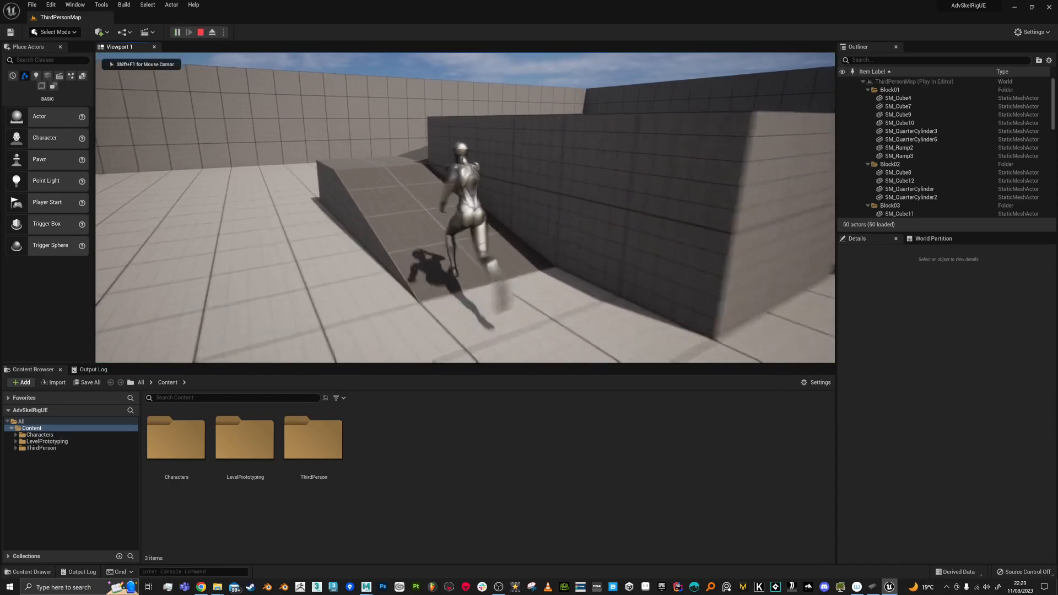
key(s)
key(d)
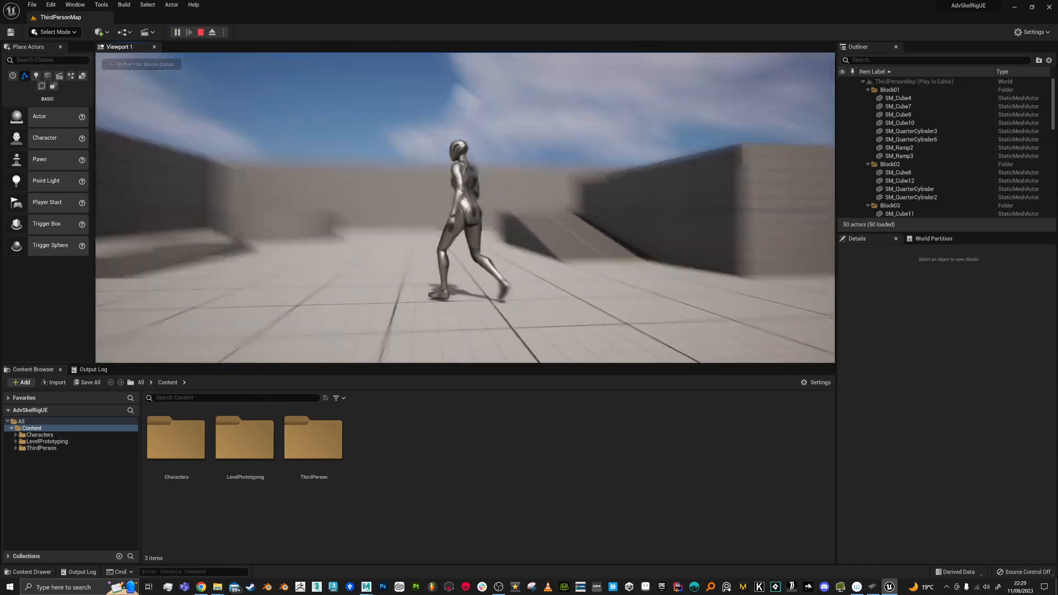
key(Escape)
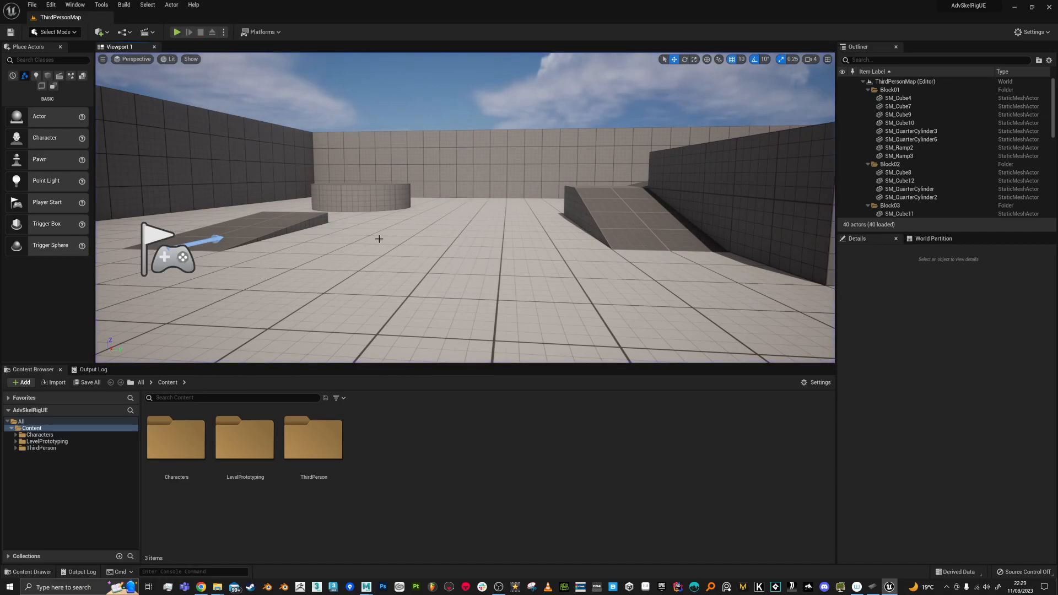
Step: Return to the Maya rig scene and expand AdvancedSkeleton's Export section
mouse_move(366, 584)
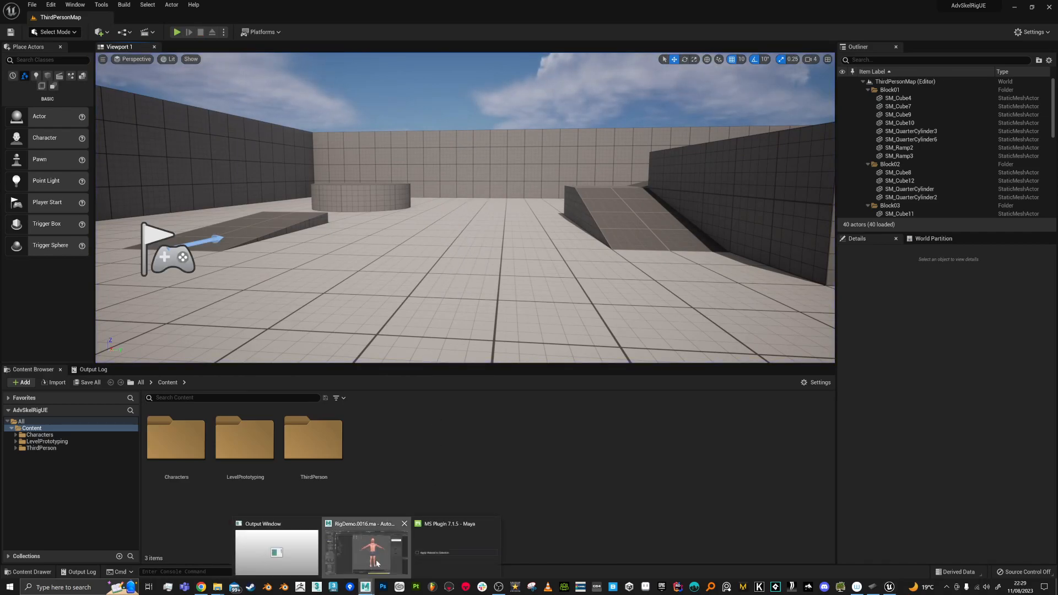
click(366, 546)
alt+drag(649, 290, 673, 325)
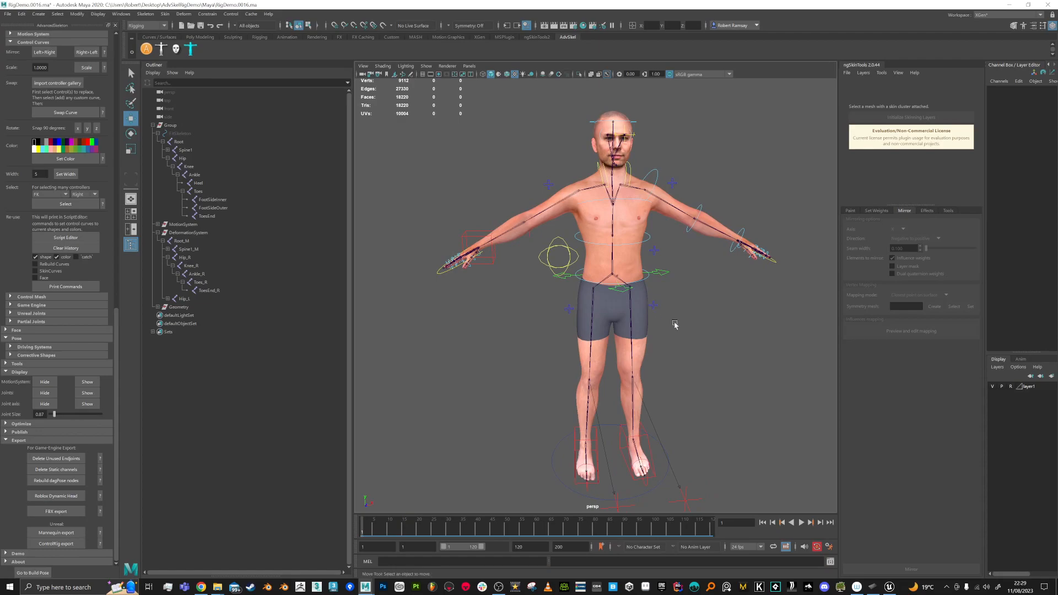
alt+middle_drag(673, 325, 661, 318)
drag(117, 337, 125, 368)
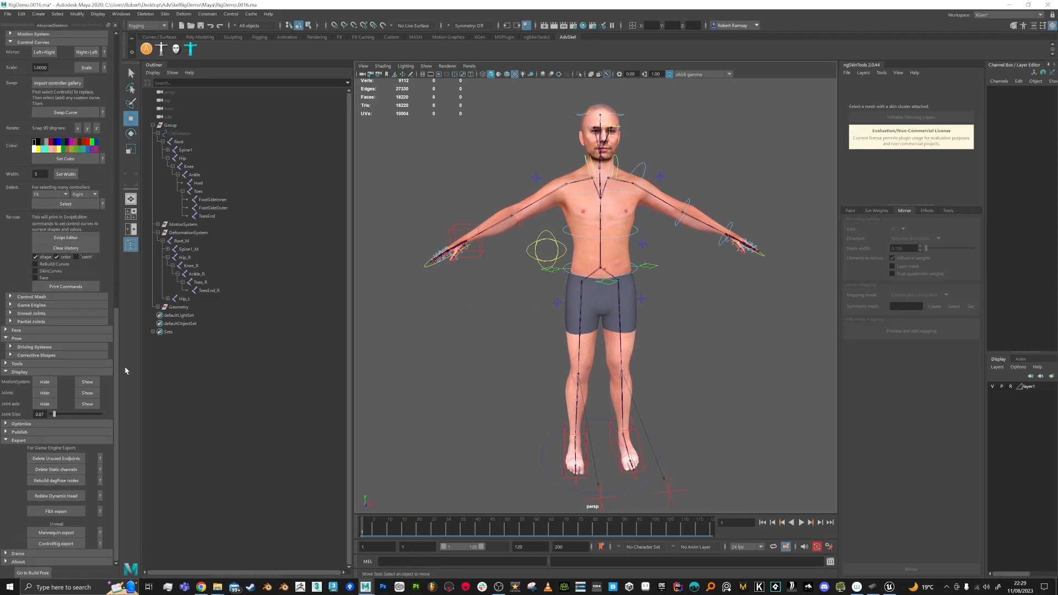
click(5, 440)
click(5, 478)
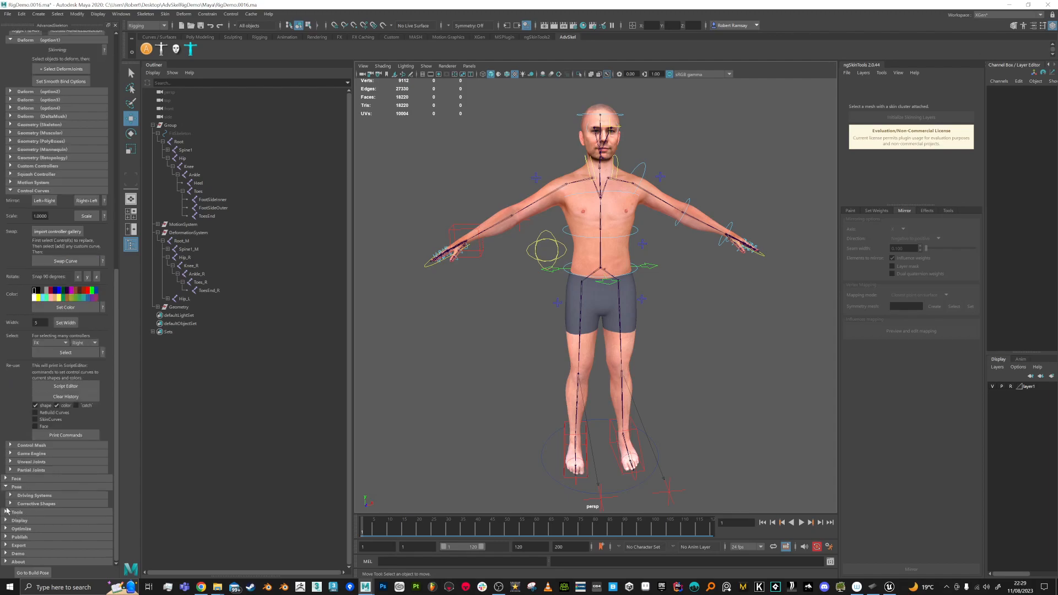
click(6, 547)
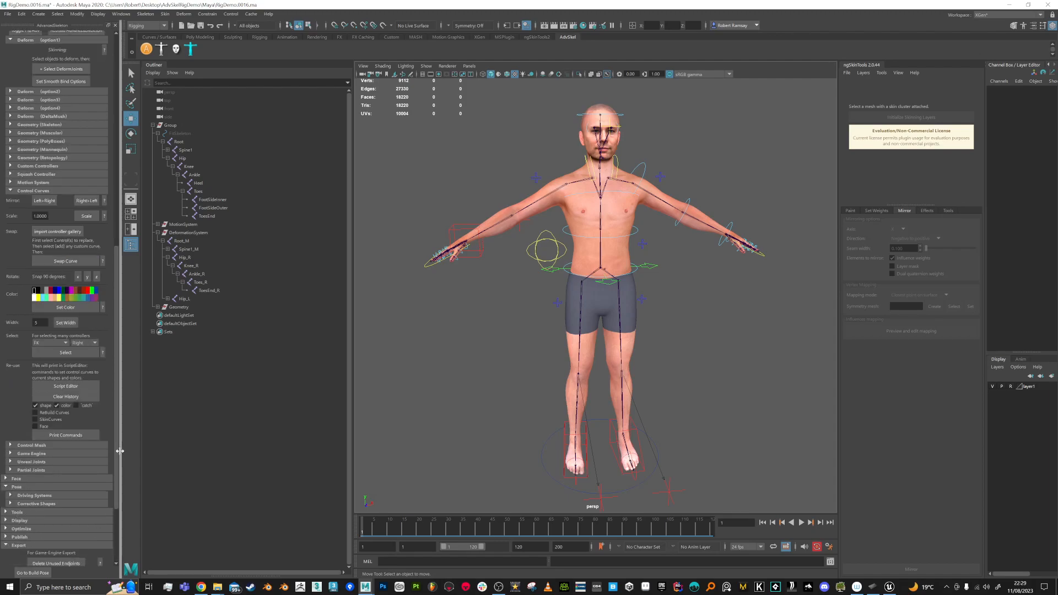
scroll(116, 523, down, 4)
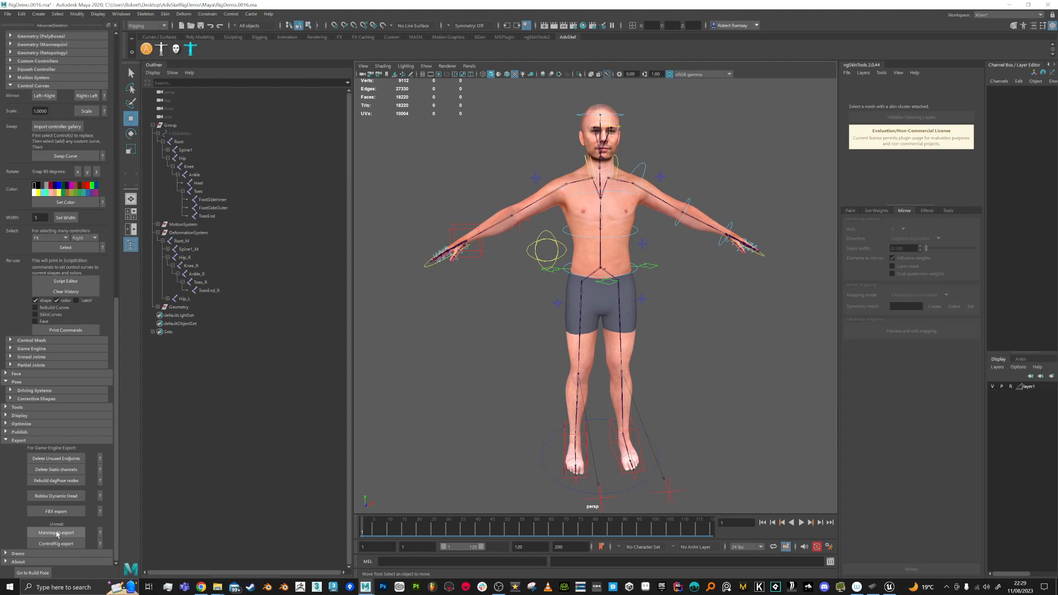
Step: Run Mannequin export with Manny (UE5) as the target mannequin
click(58, 533)
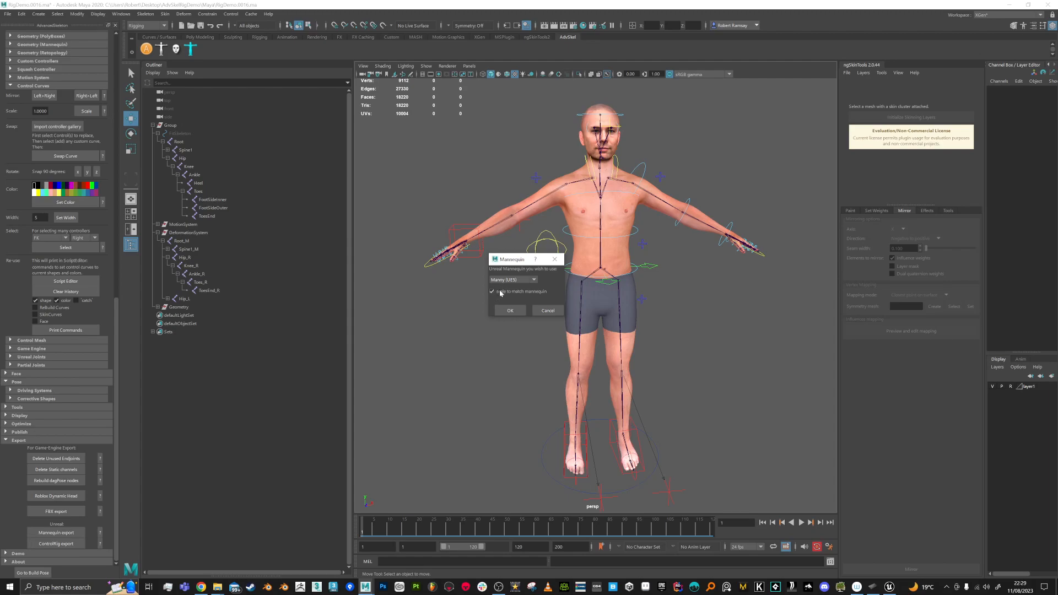
click(535, 280)
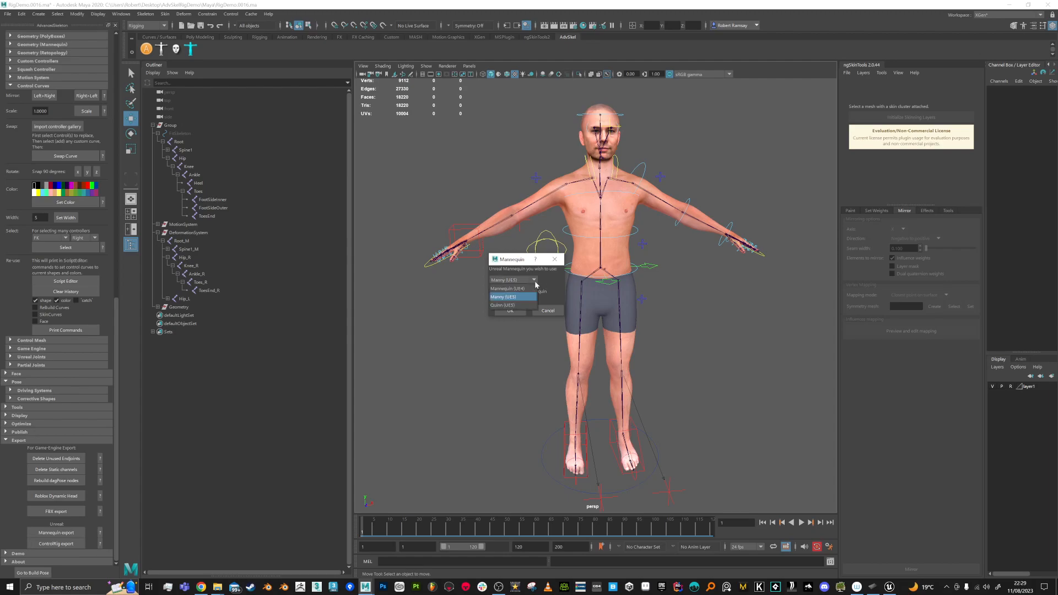
click(506, 297)
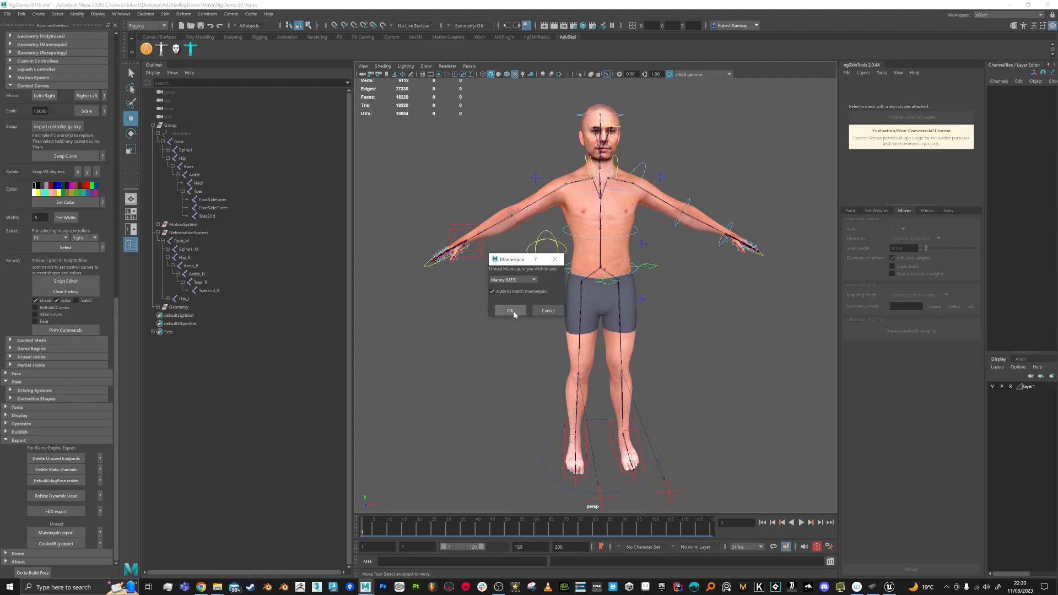
click(534, 280)
Step: Confirm the export settings and create an Export folder in Desktop > AdvSkelRigDemo
click(511, 311)
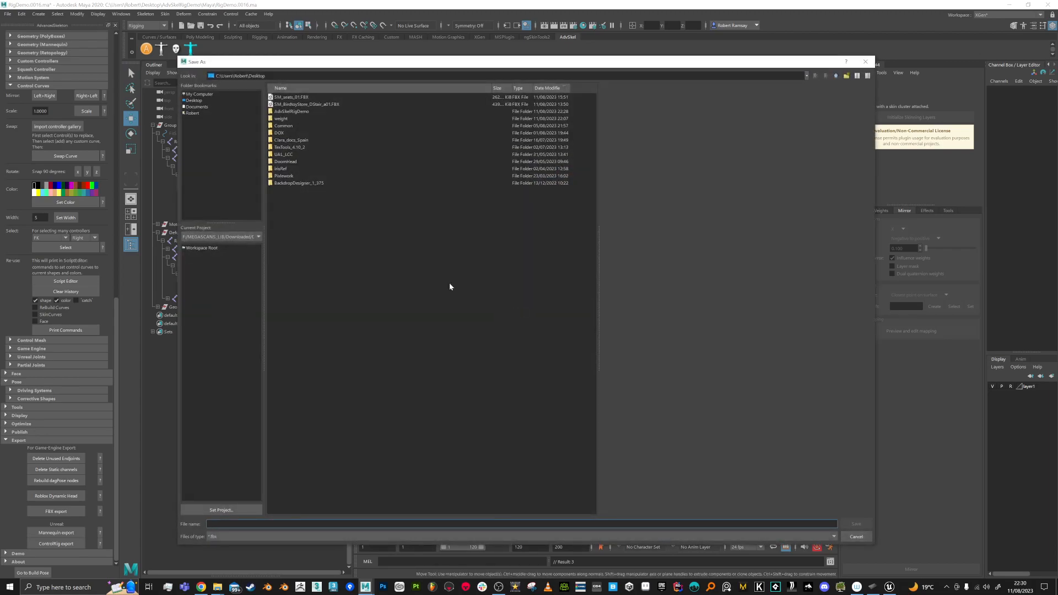
click(194, 101)
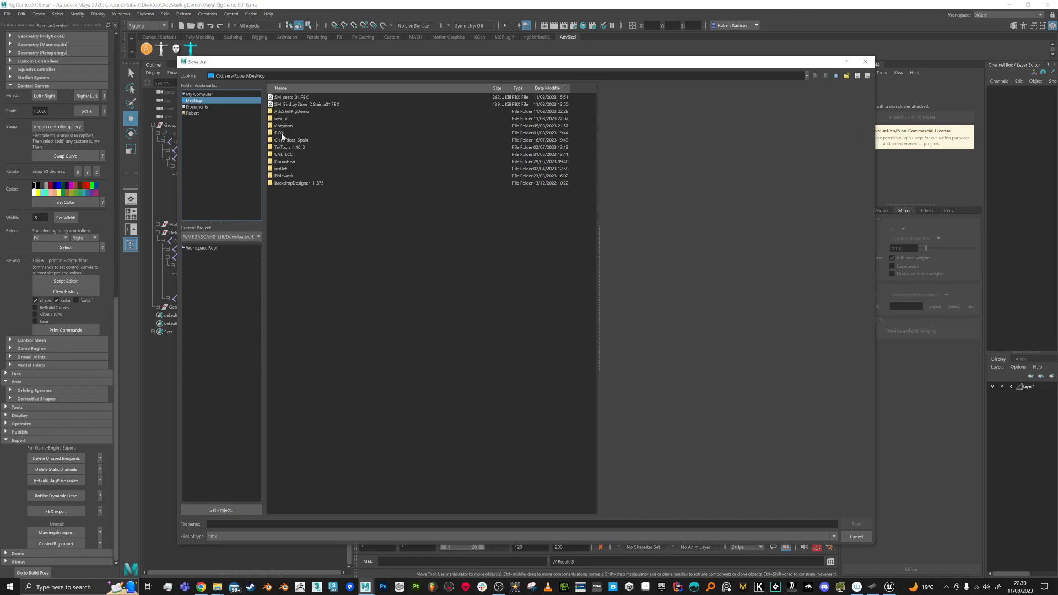
double_click(284, 112)
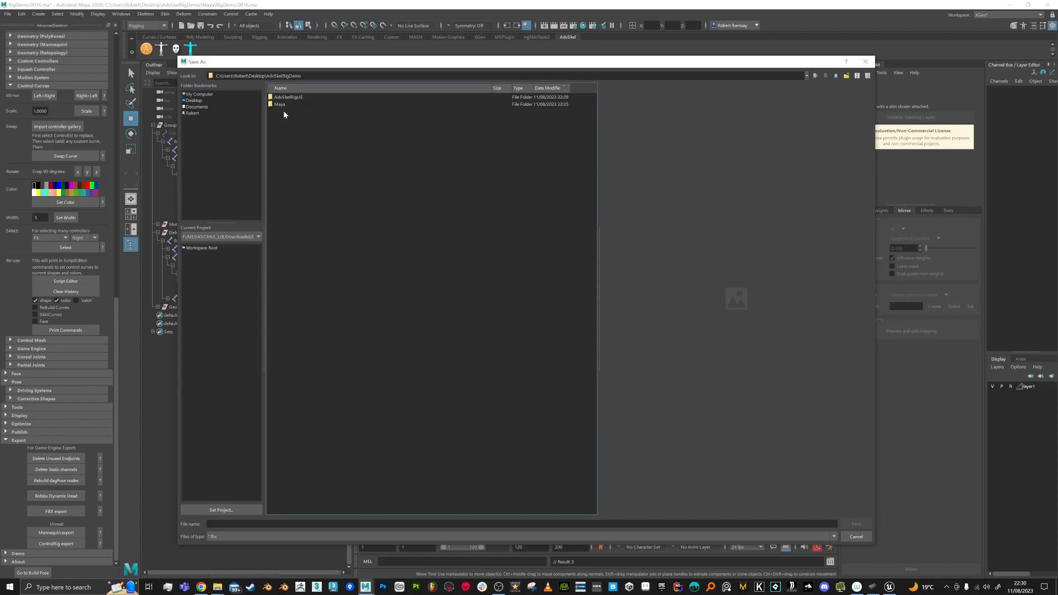
click(846, 76)
text(Ex)
key(Return)
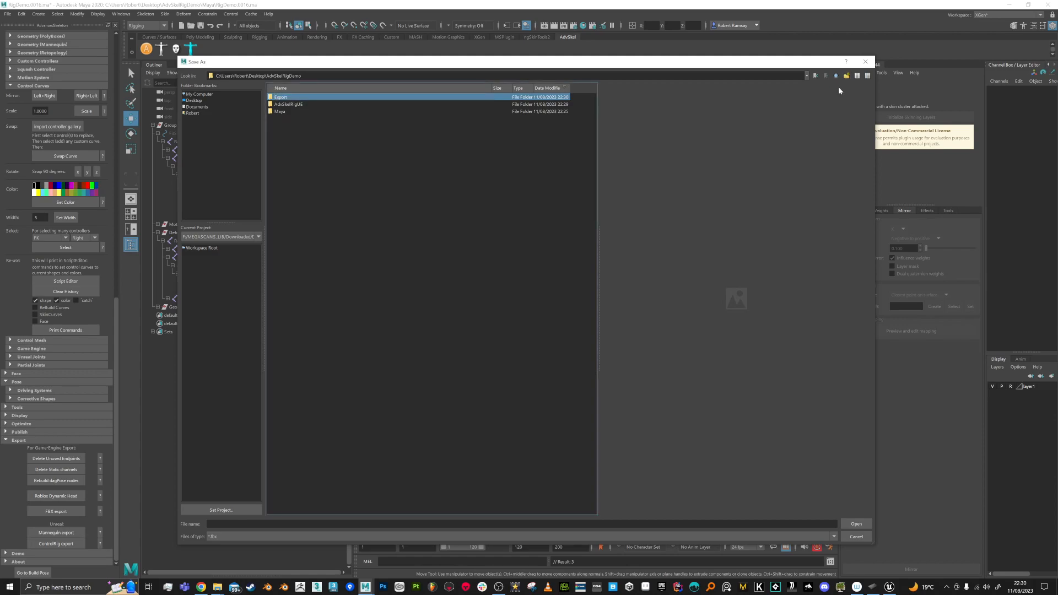
key(Return)
Step: Save the FBX as SK_Character in the Export folder
click(298, 524)
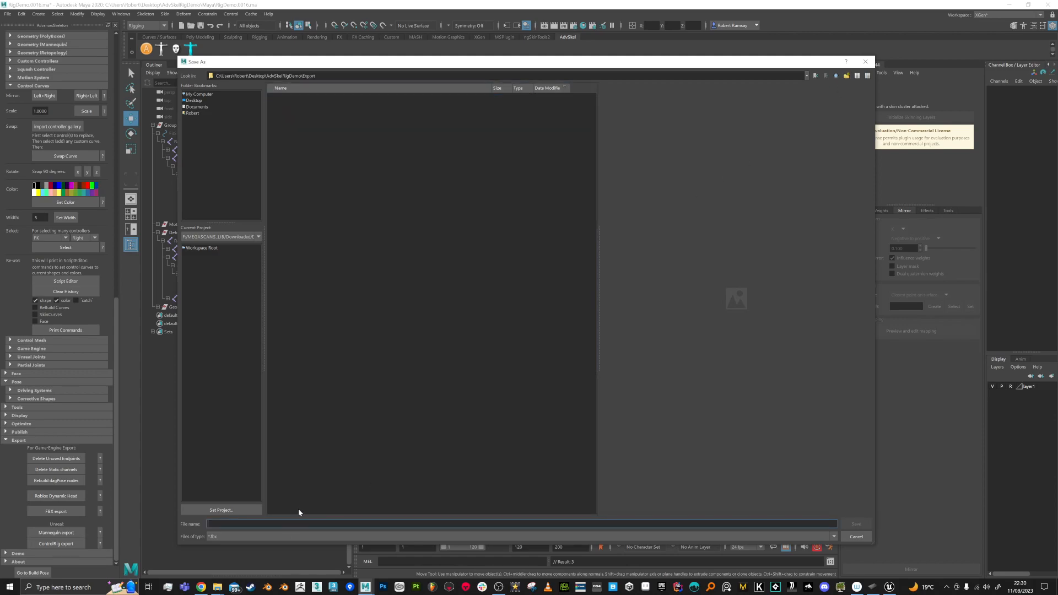
text(SK_Charac)
key(Return)
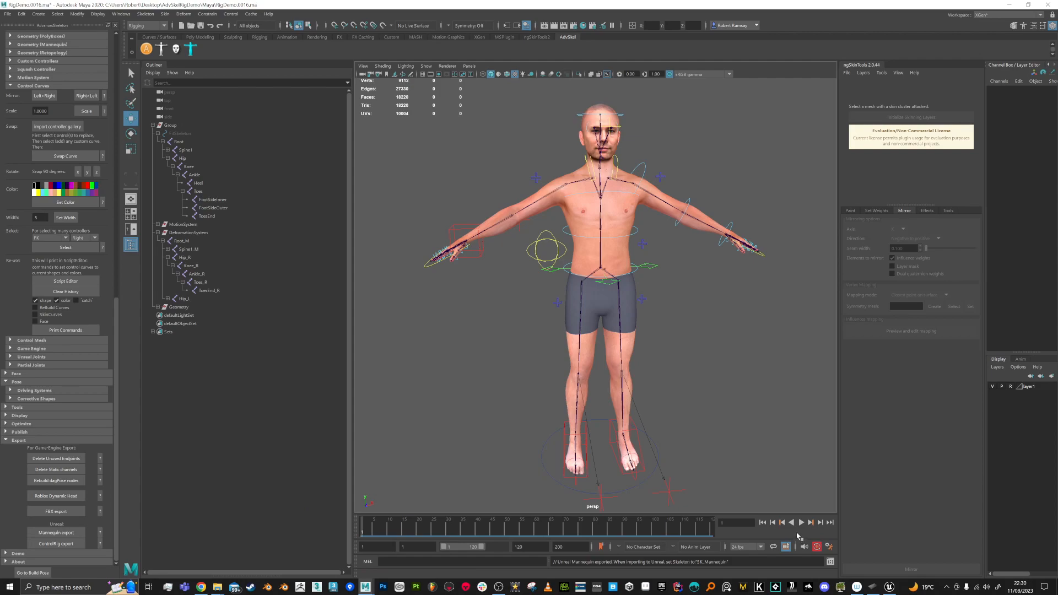
click(889, 586)
Step: In Unreal, add a new folder inside Content/Characters and begin naming it AdvRigDemo
key(alt+Tab)
key(alt+Tab)
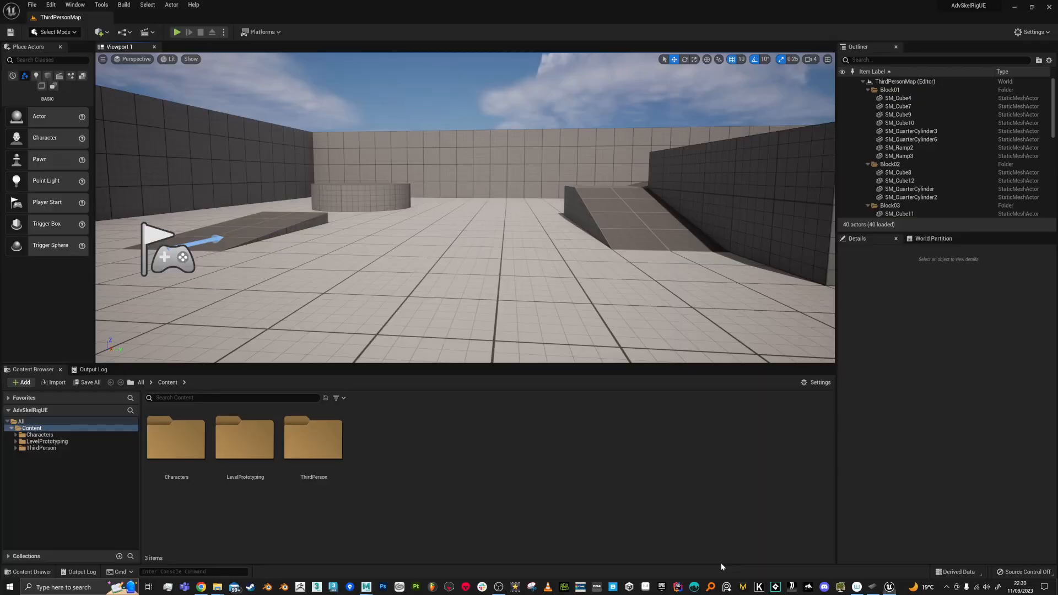
right_click(414, 435)
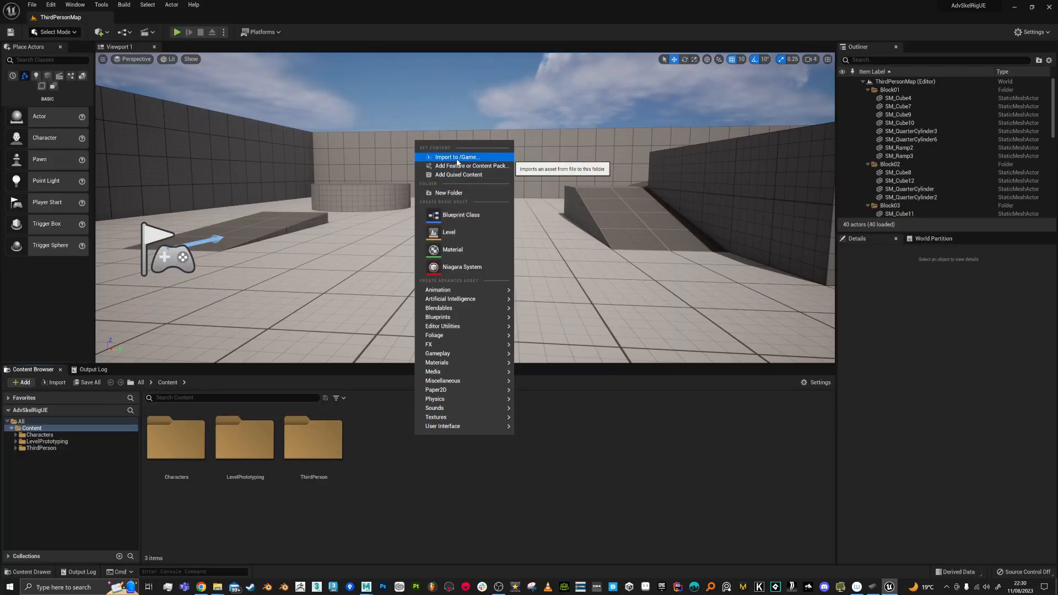
click(65, 436)
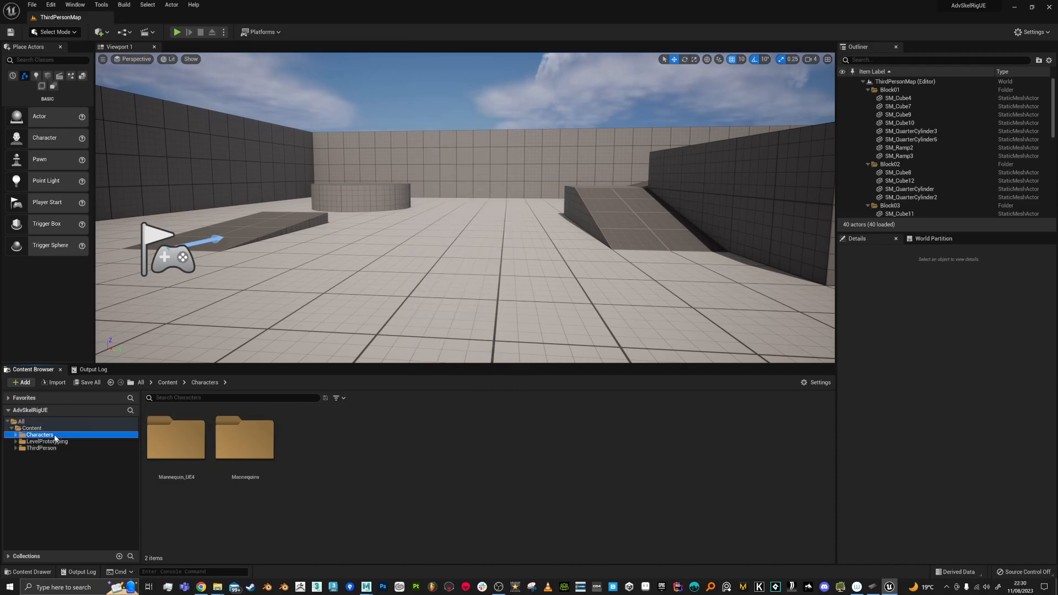
right_click(367, 433)
click(416, 190)
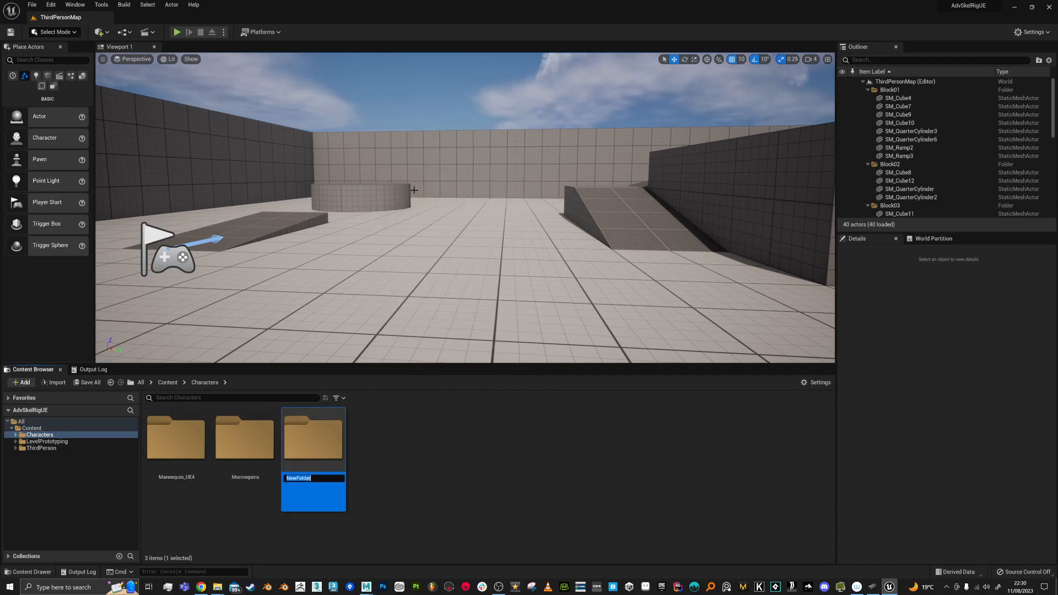
text(A)
Step: Confirm the AdvRigDemo folder name, open it and start an import
key(Return)
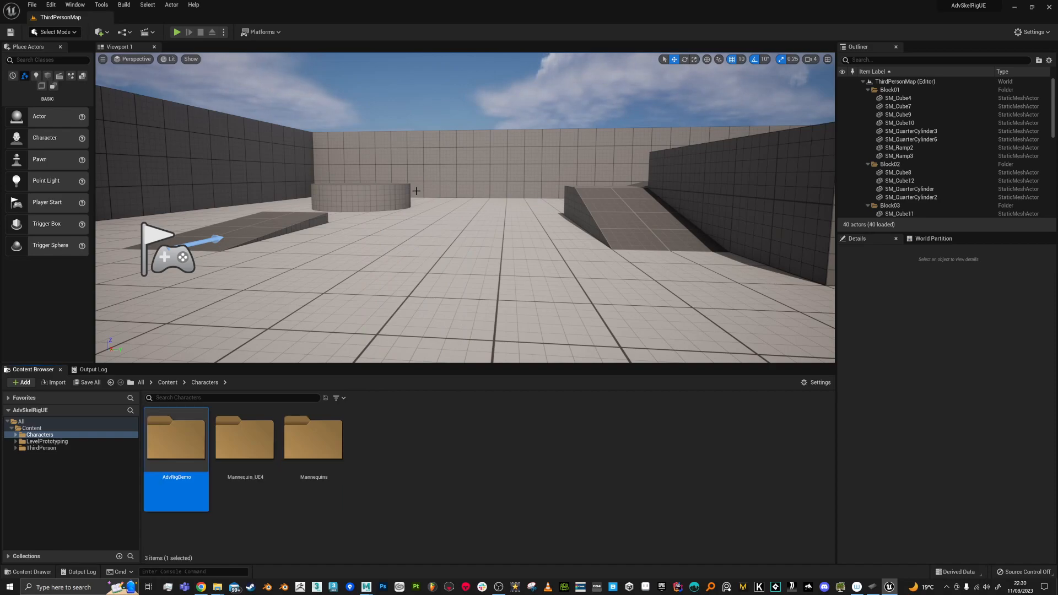
key(Return)
right_click(365, 439)
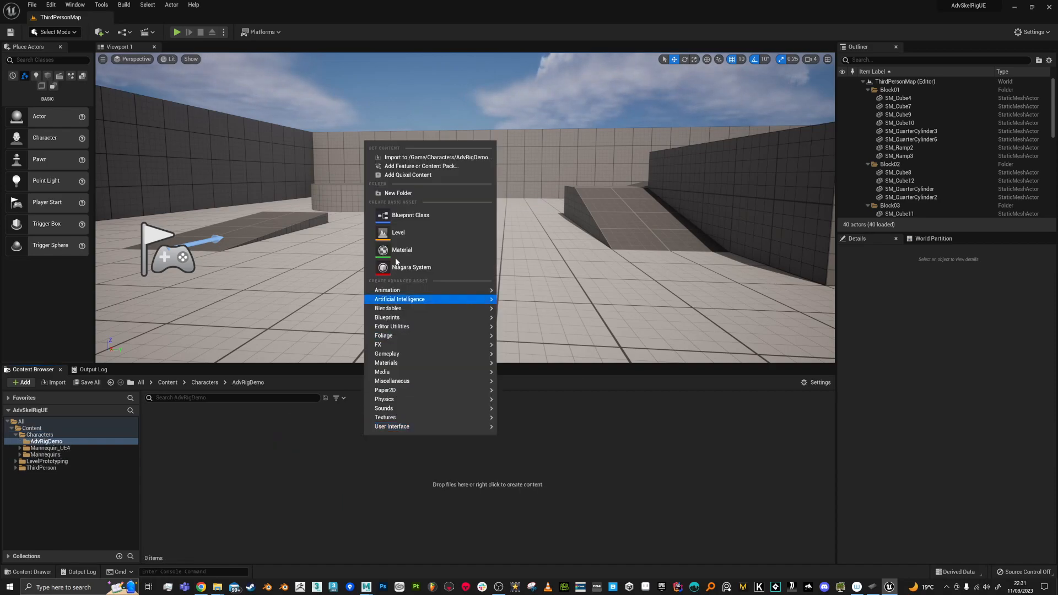
click(400, 162)
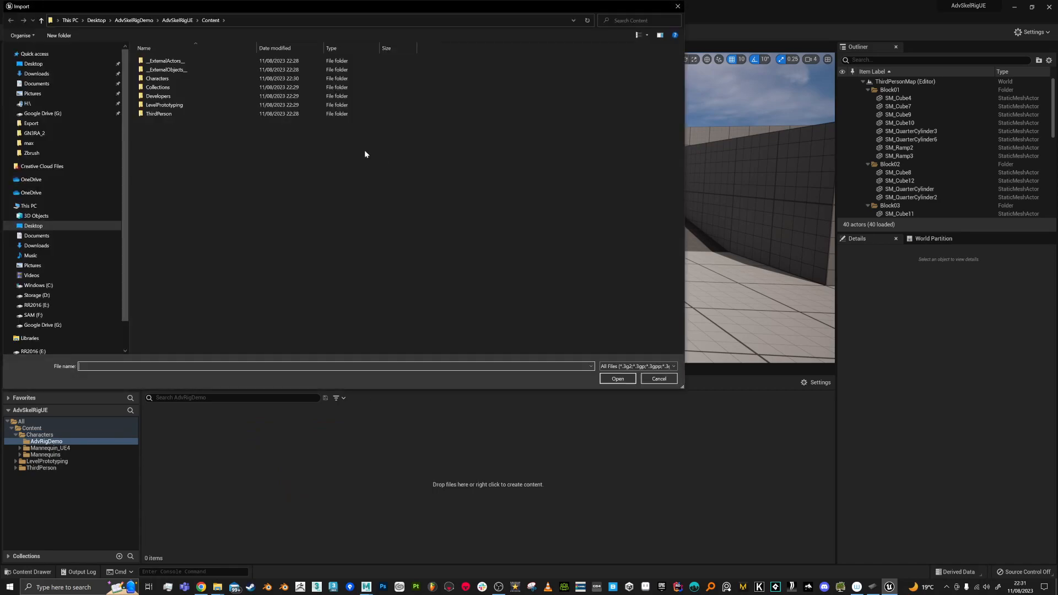
Step: Browse to Desktop > AdvSkelRigDemo > Export and pick SK_Character.fbx
click(54, 63)
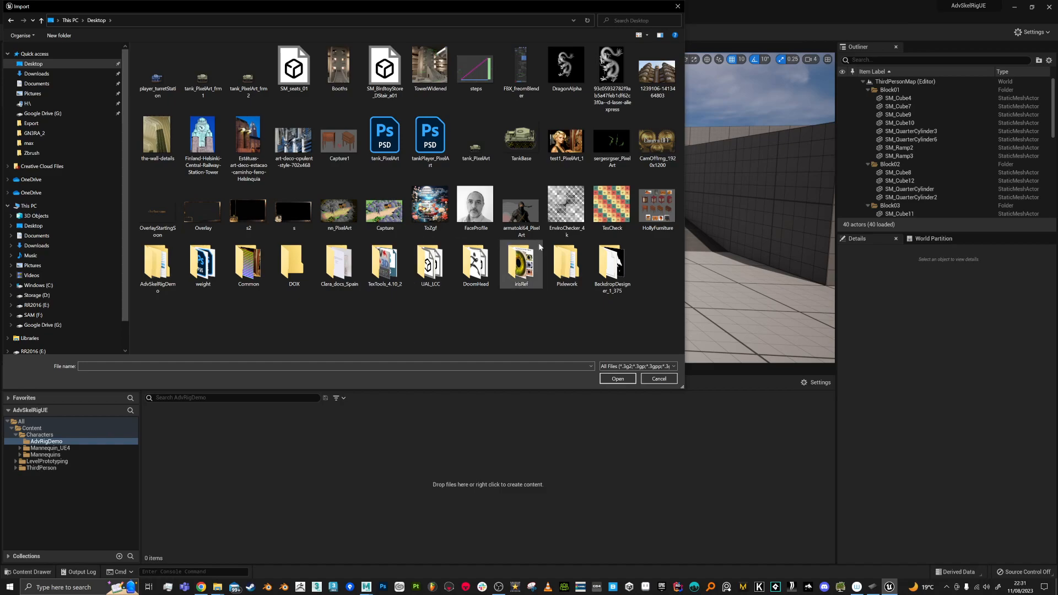
double_click(157, 264)
double_click(167, 61)
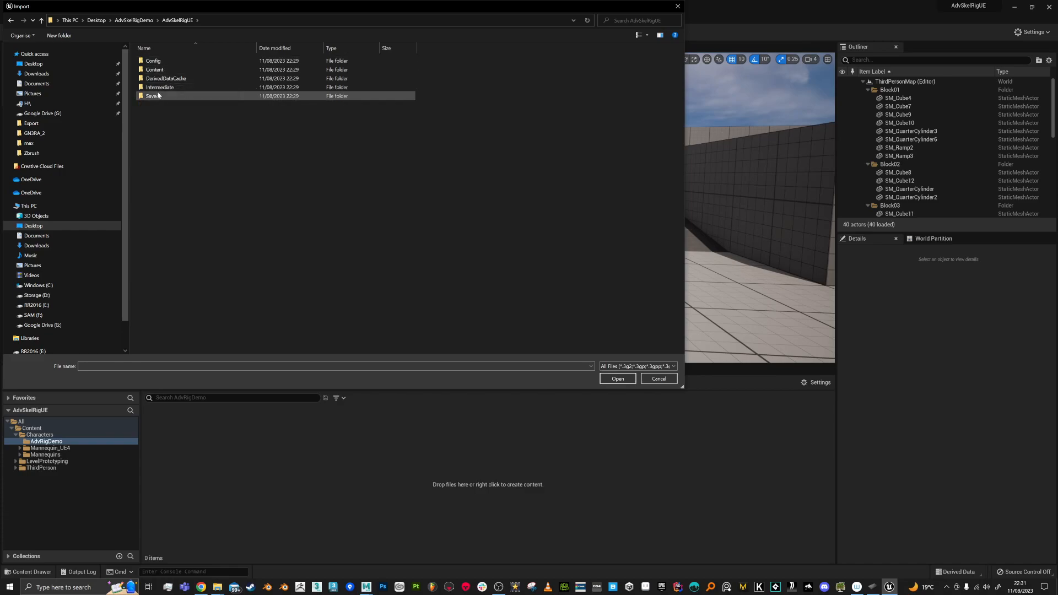
click(138, 21)
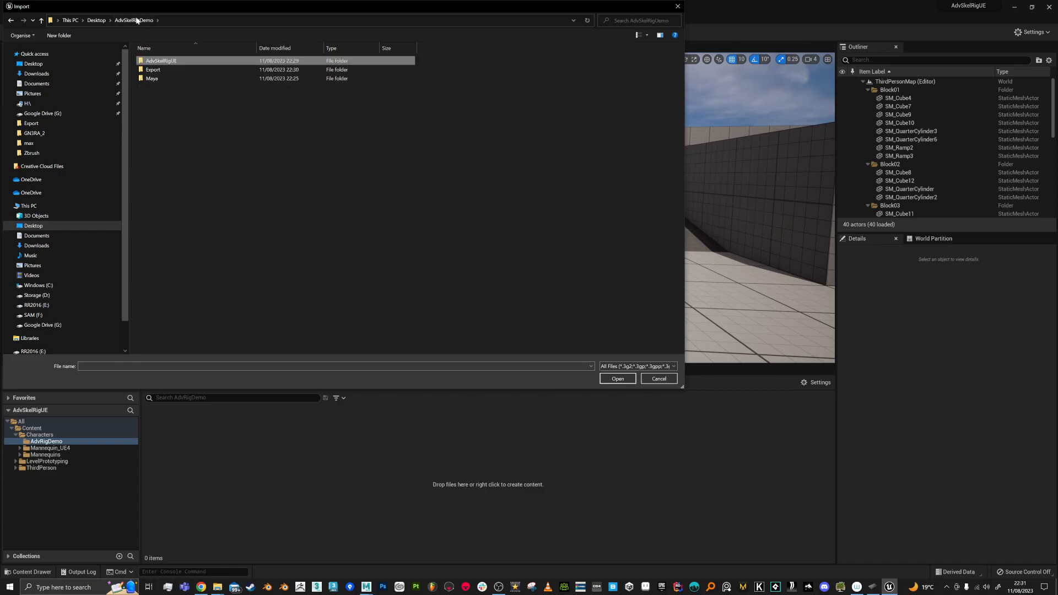
double_click(157, 69)
double_click(160, 61)
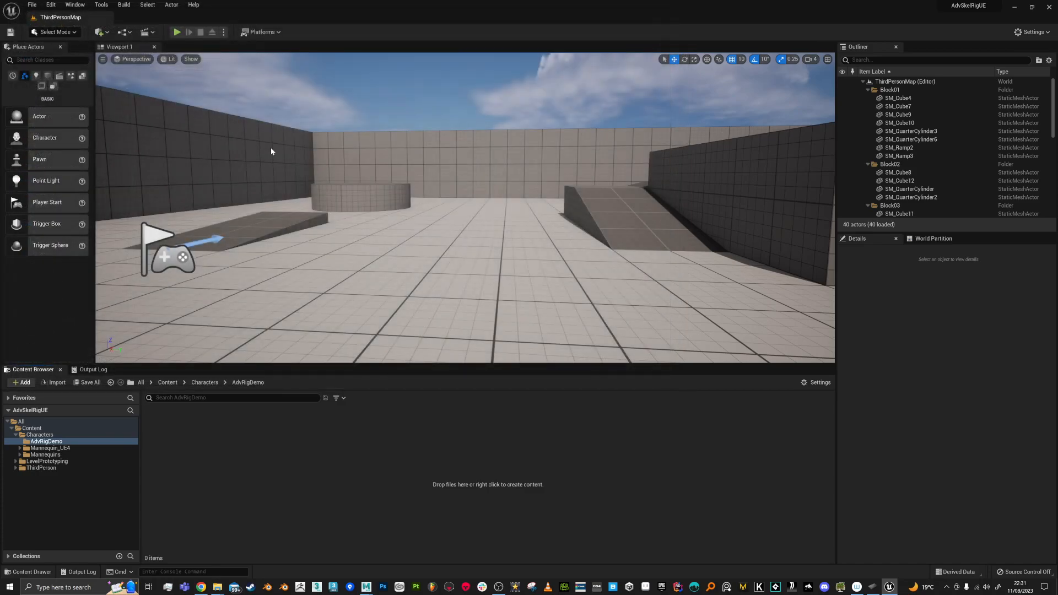
Step: Import SK_Character on the SK_Mannequin skeleton, close the Message Log and save all
click(564, 193)
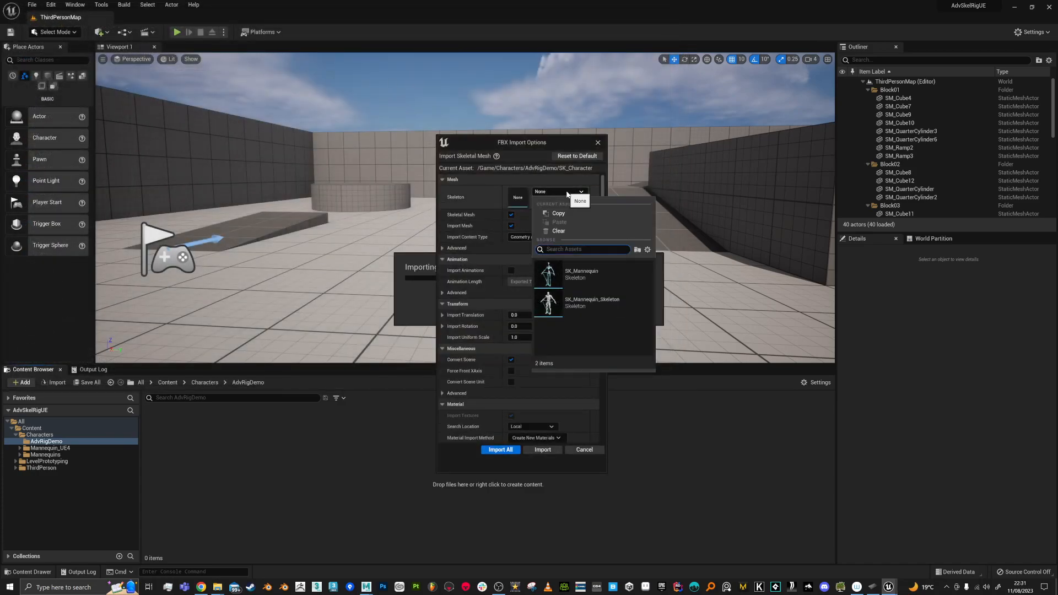
click(580, 279)
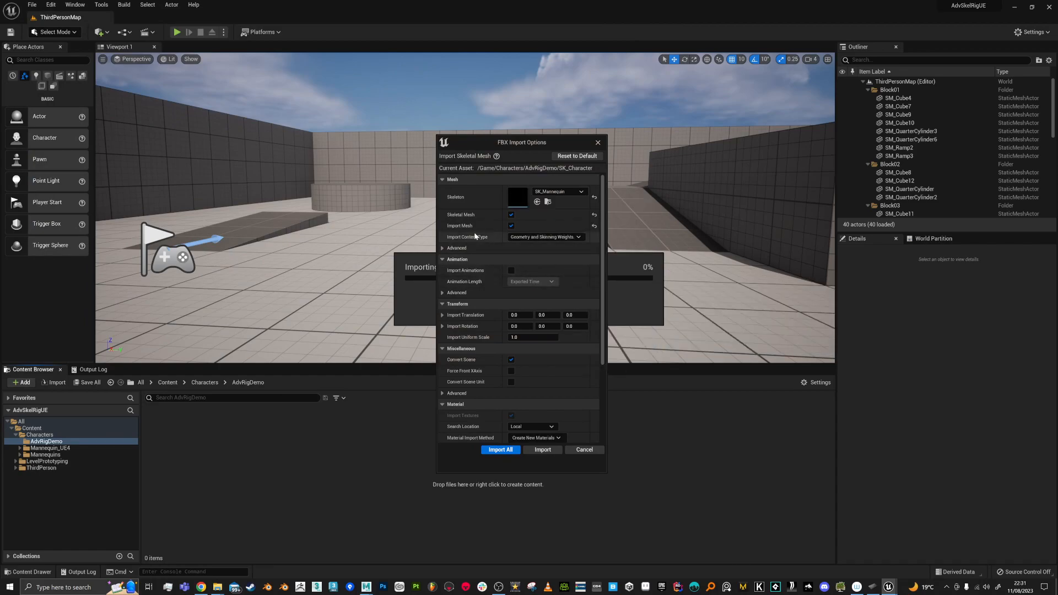
scroll(603, 302, down, 1)
drag(602, 302, 604, 259)
click(533, 449)
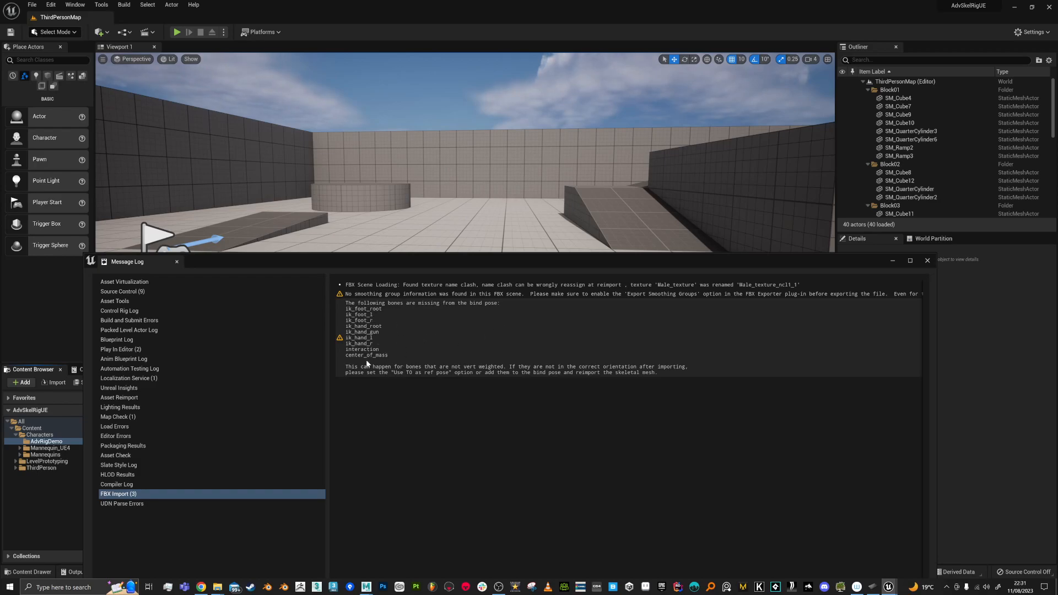
click(927, 261)
key(ctrl+shift+s)
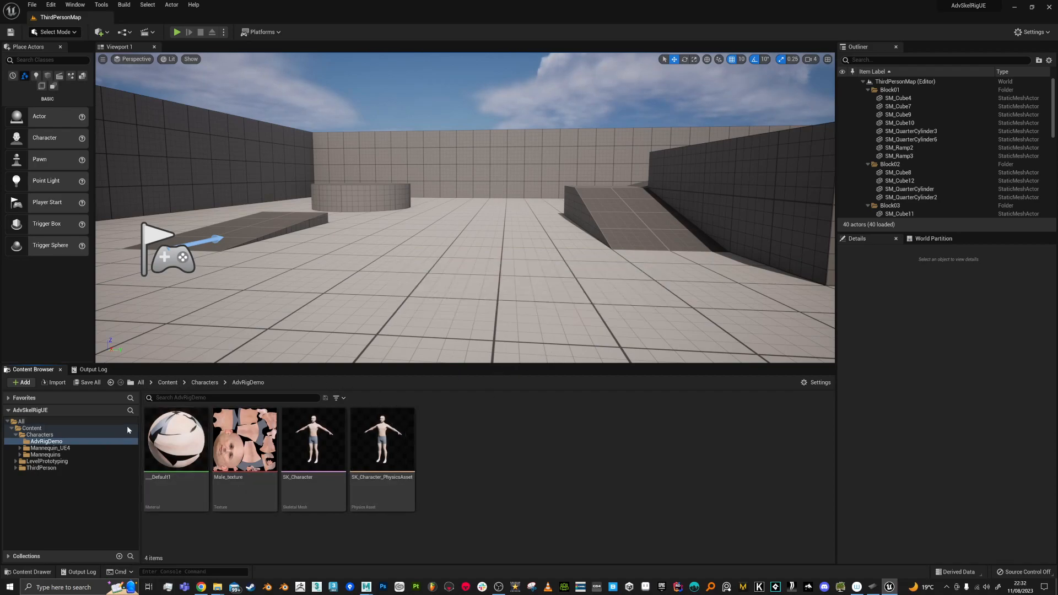
Step: Open BP_ThirdPersonCharacter from ThirdPerson > Blueprints
click(58, 456)
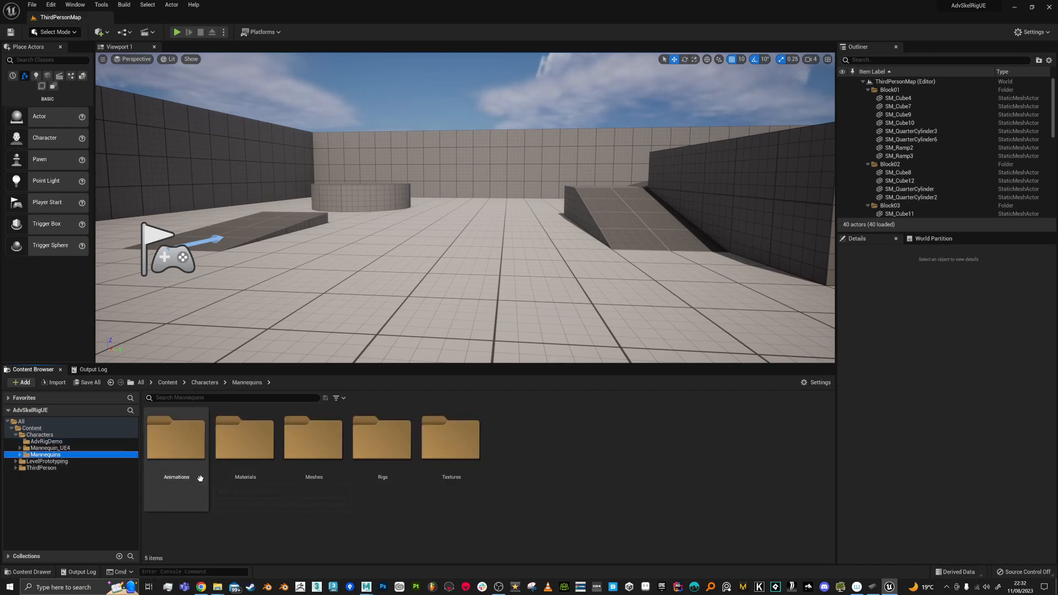
click(15, 468)
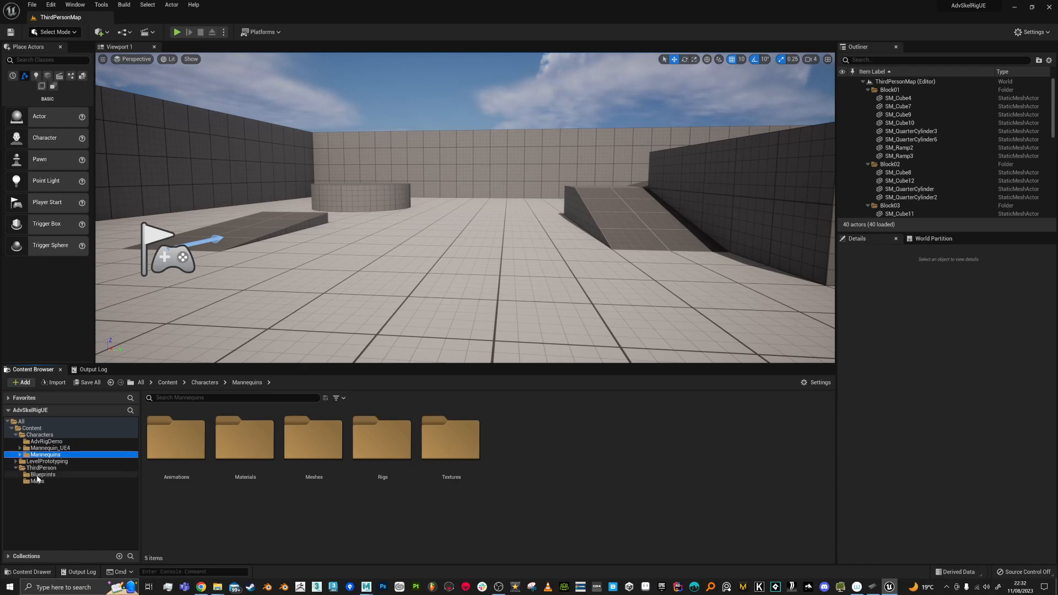
click(39, 475)
click(182, 453)
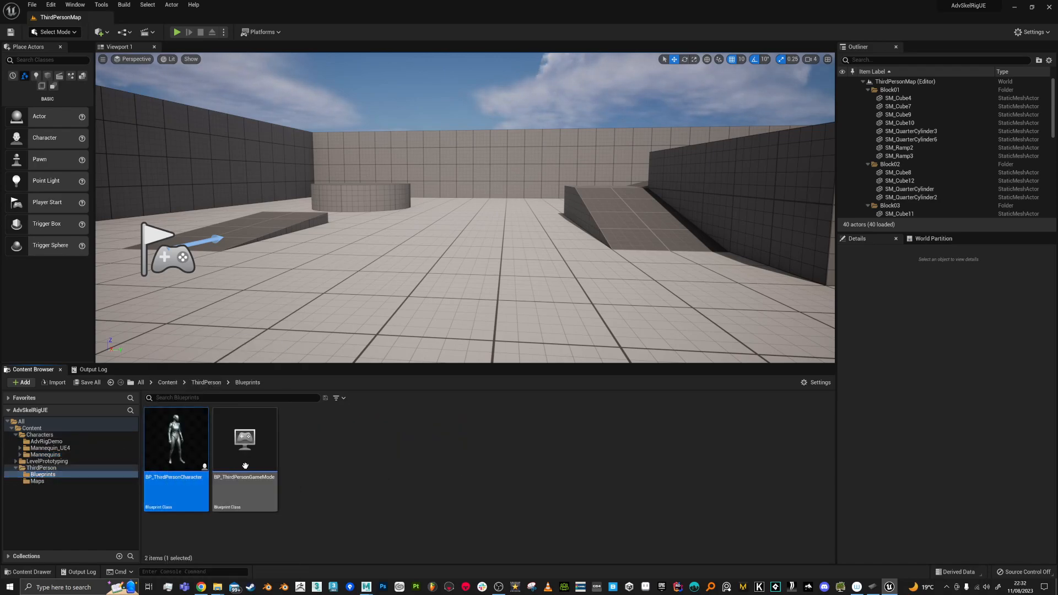
double_click(186, 458)
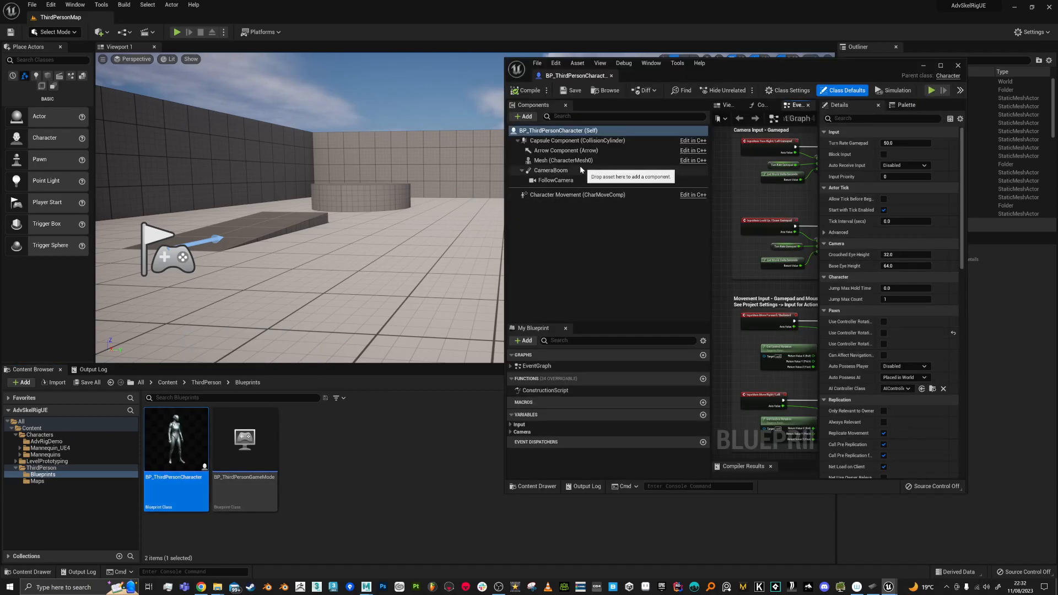
Step: Set the Mesh component's Skeletal Mesh to SK_Character, then compile and save
click(551, 161)
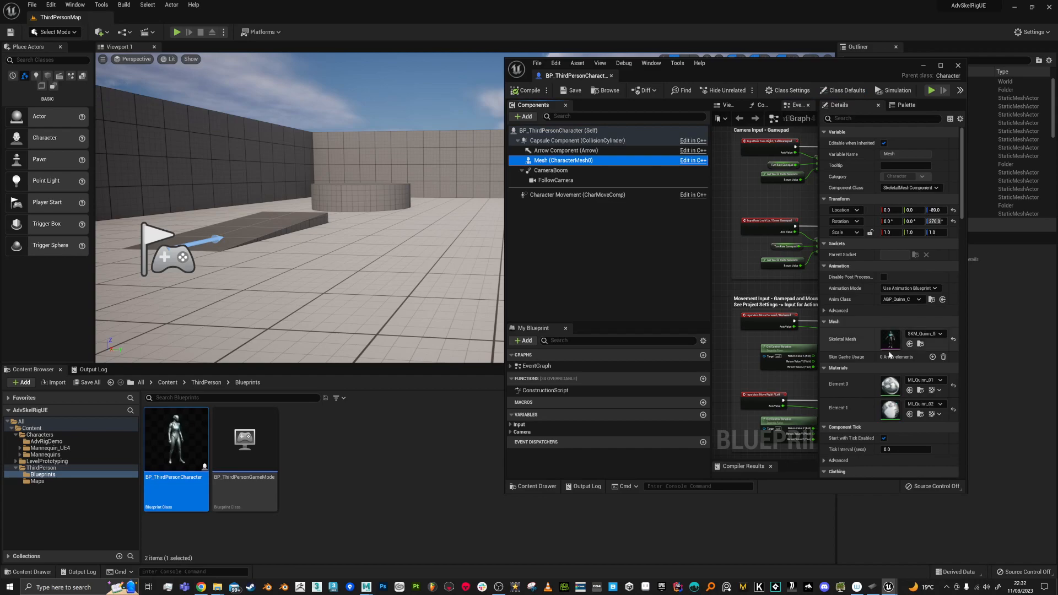
click(926, 334)
drag(1021, 471, 1019, 425)
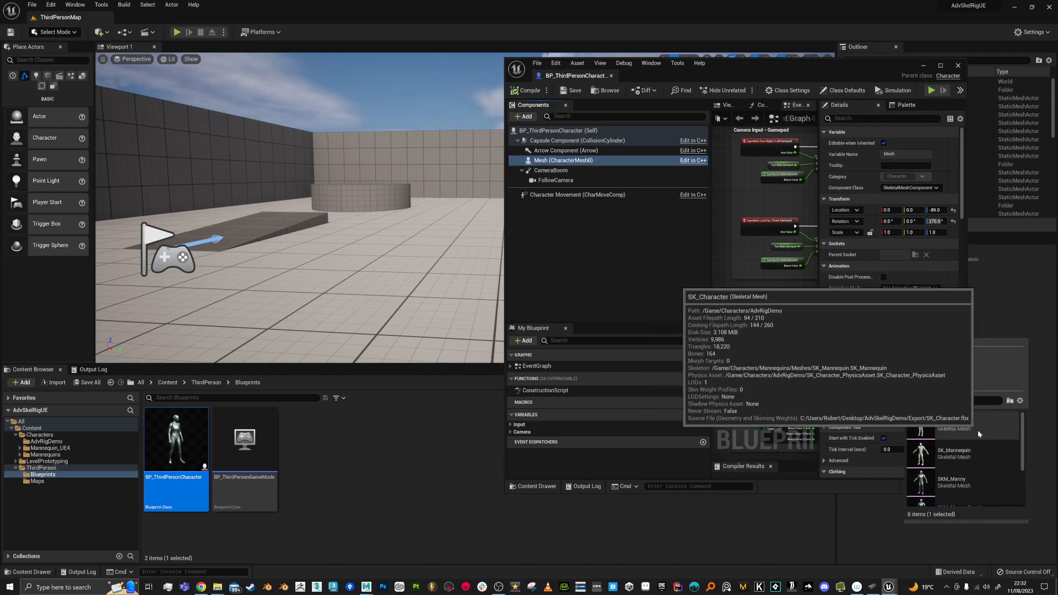
click(940, 429)
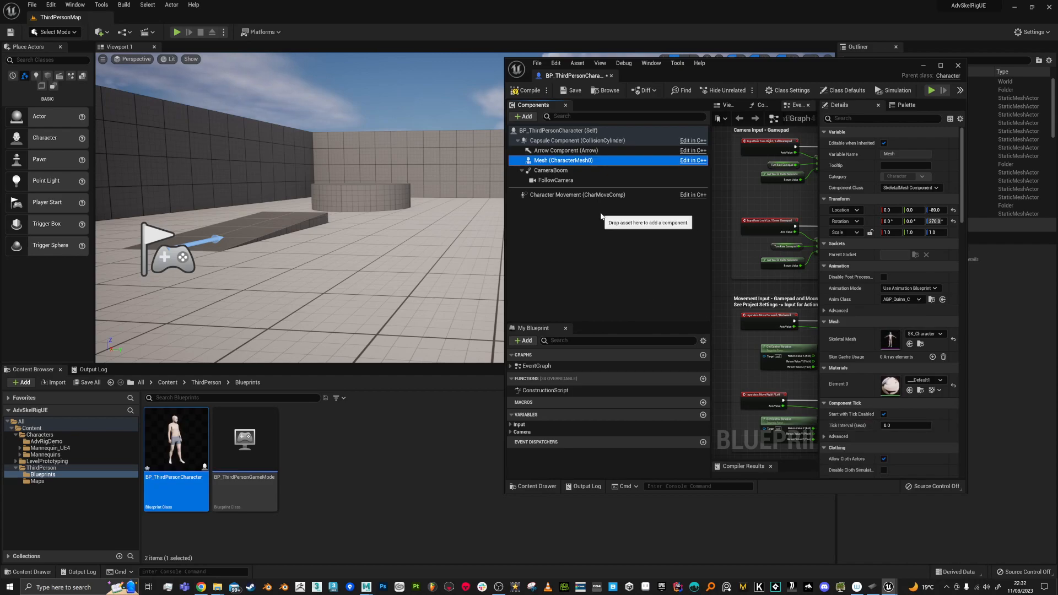
click(529, 92)
click(572, 92)
Step: Close the blueprint editor, start playing the level, and run the character around the platform
click(957, 66)
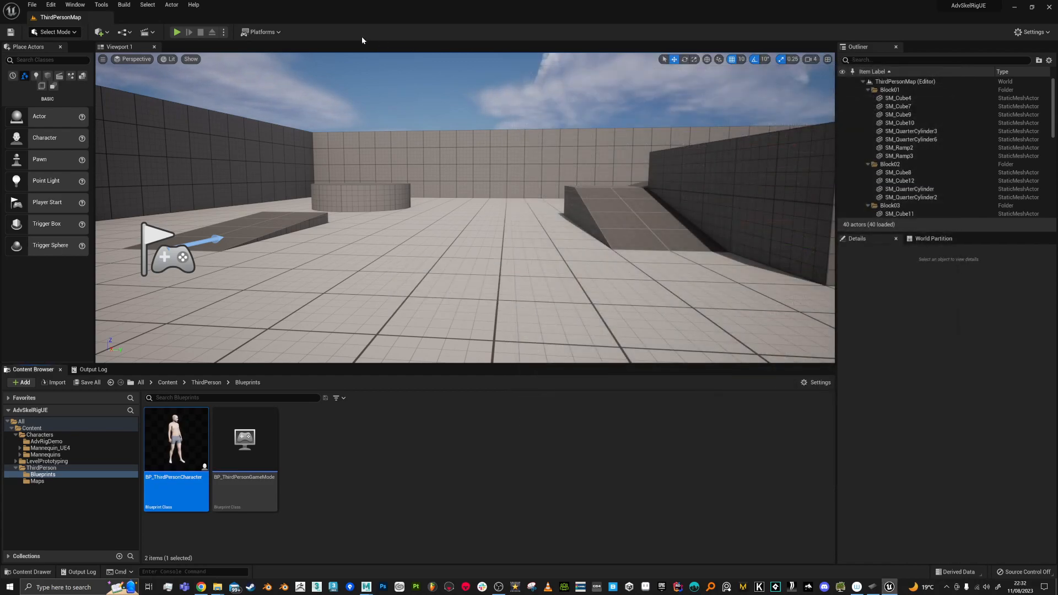
click(177, 32)
click(556, 271)
key(w)
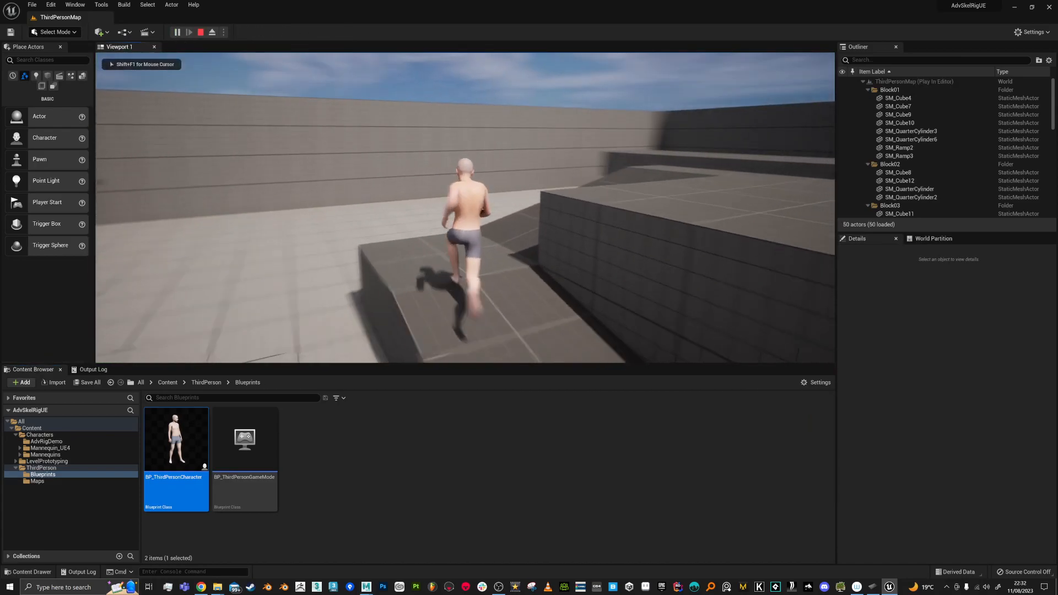
key(d)
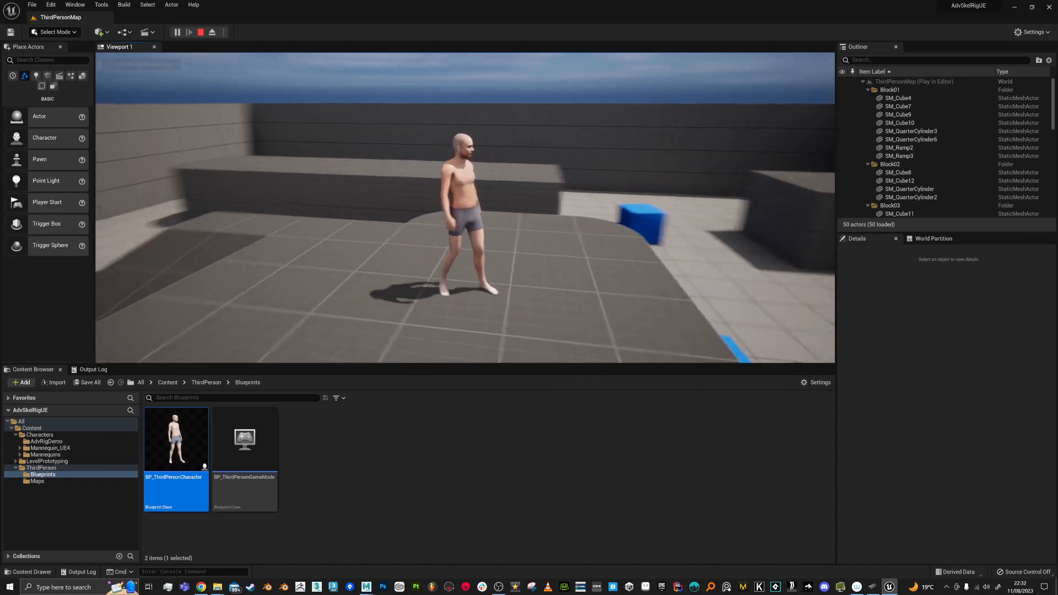
key(s)
key(w)
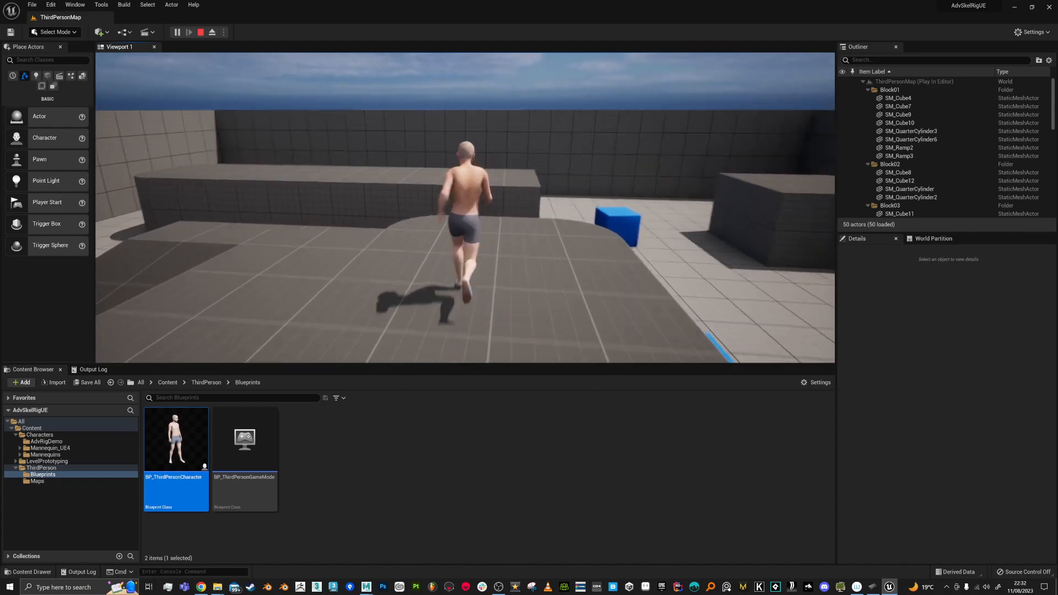
key(s)
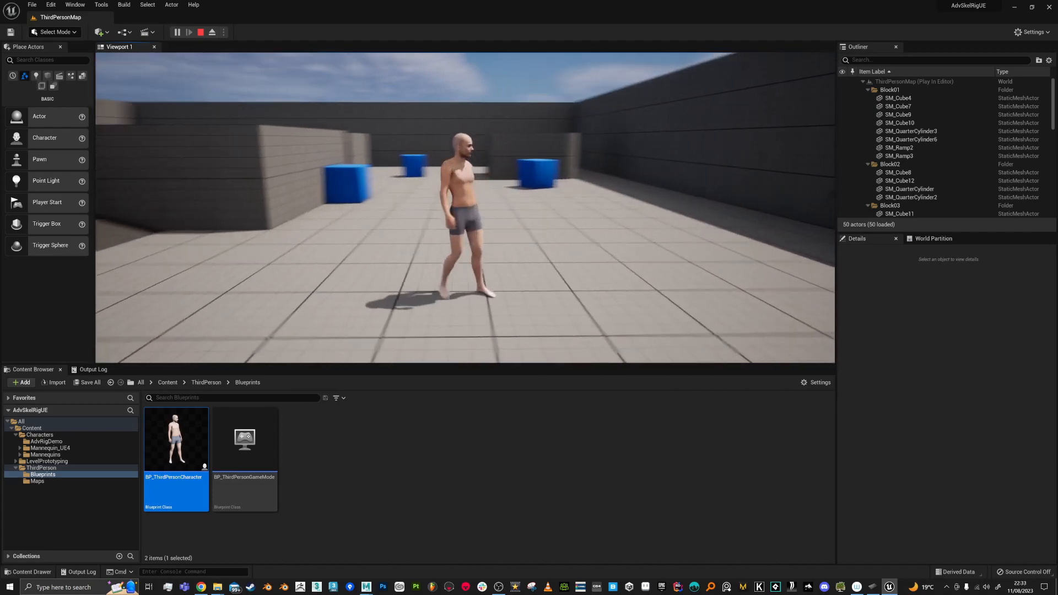
Step: Run up the ramp, jump onto a block, stop play, and return to Maya
key(w)
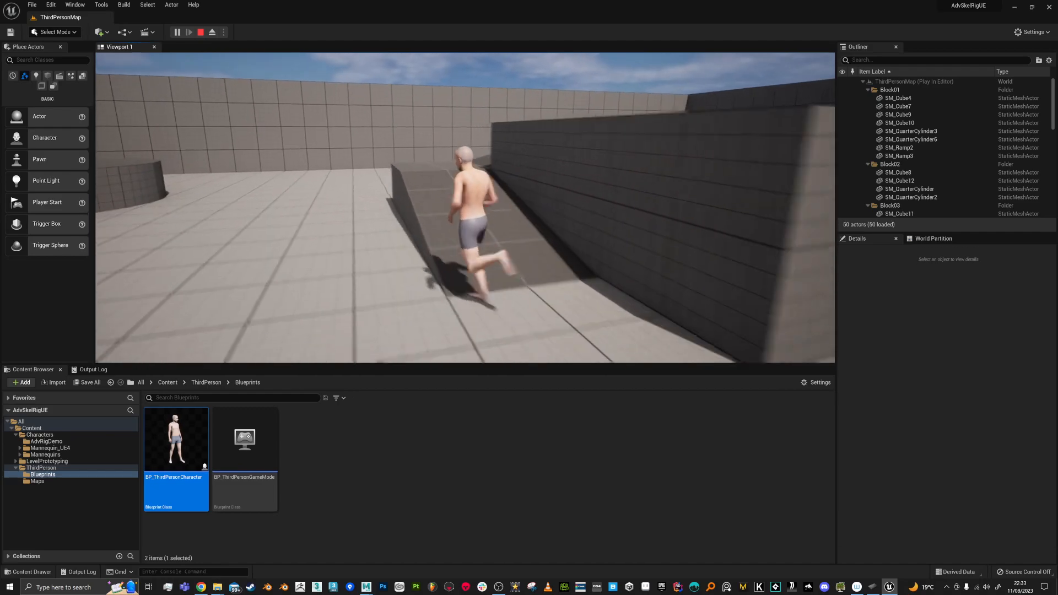
key(w)
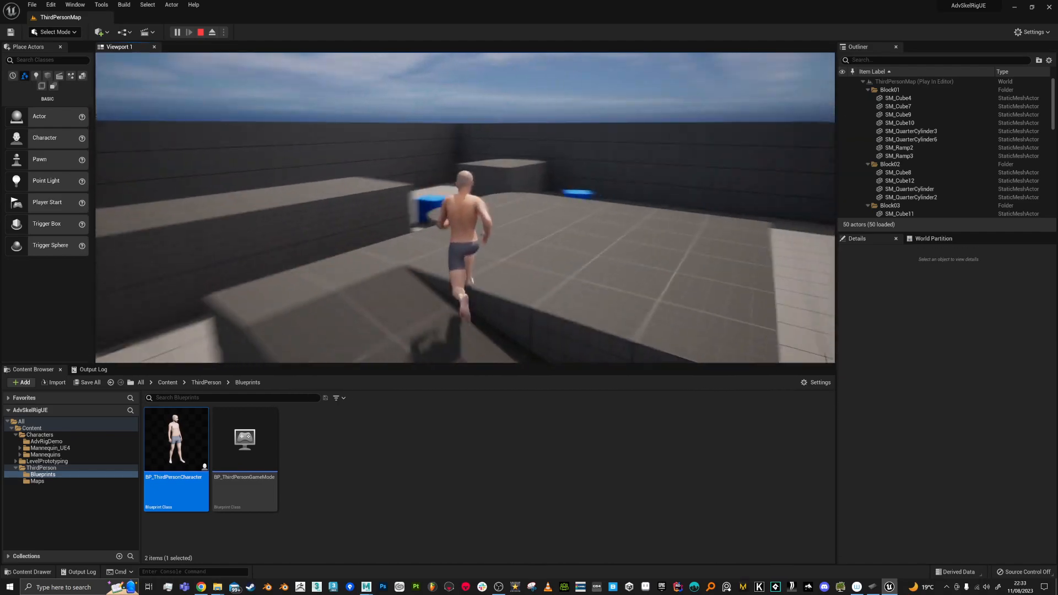
key(s)
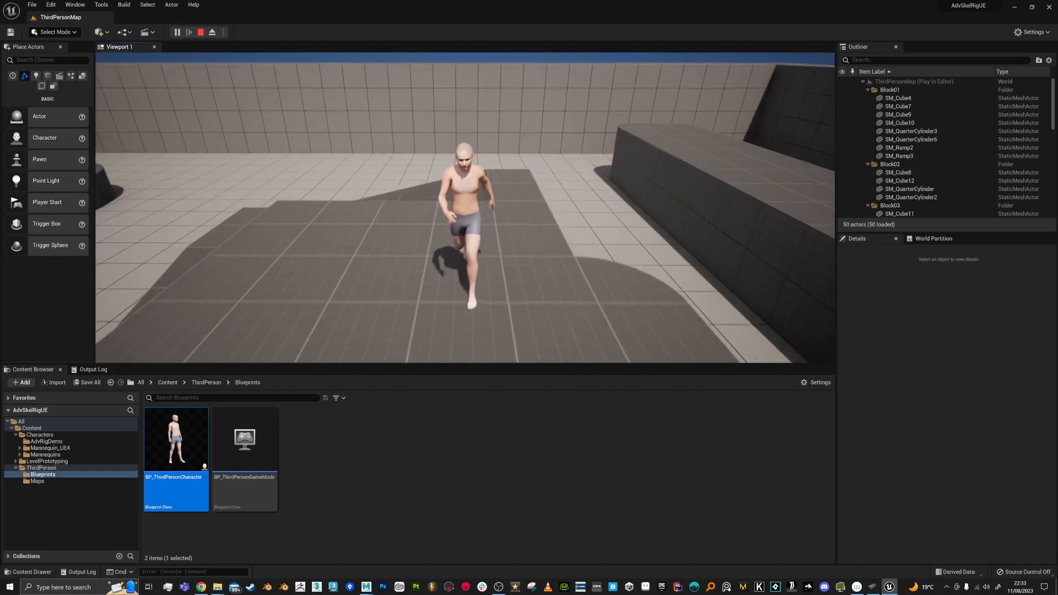
key(w)
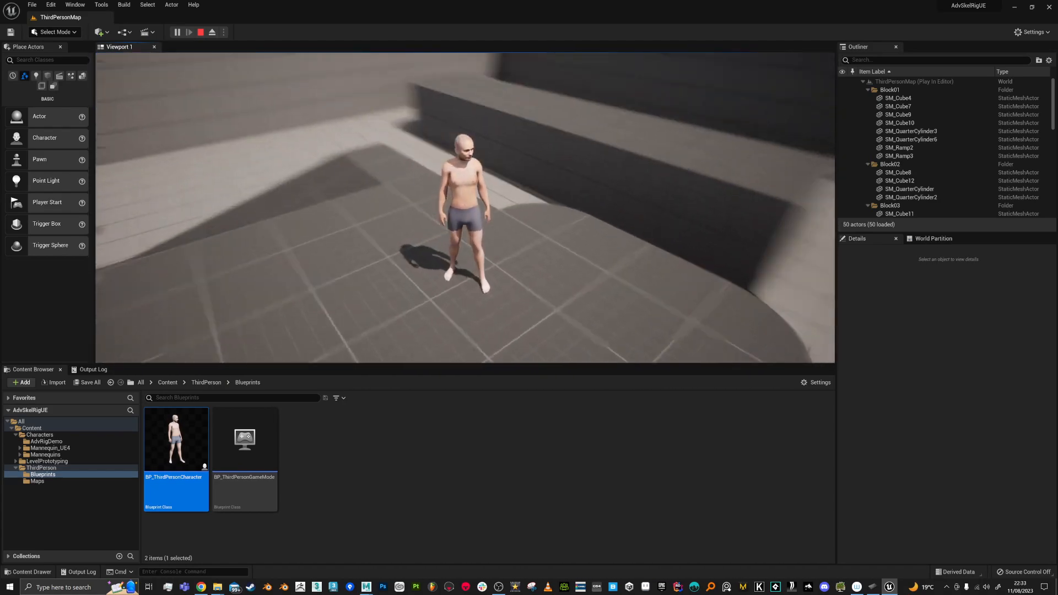
key(w)
key(space)
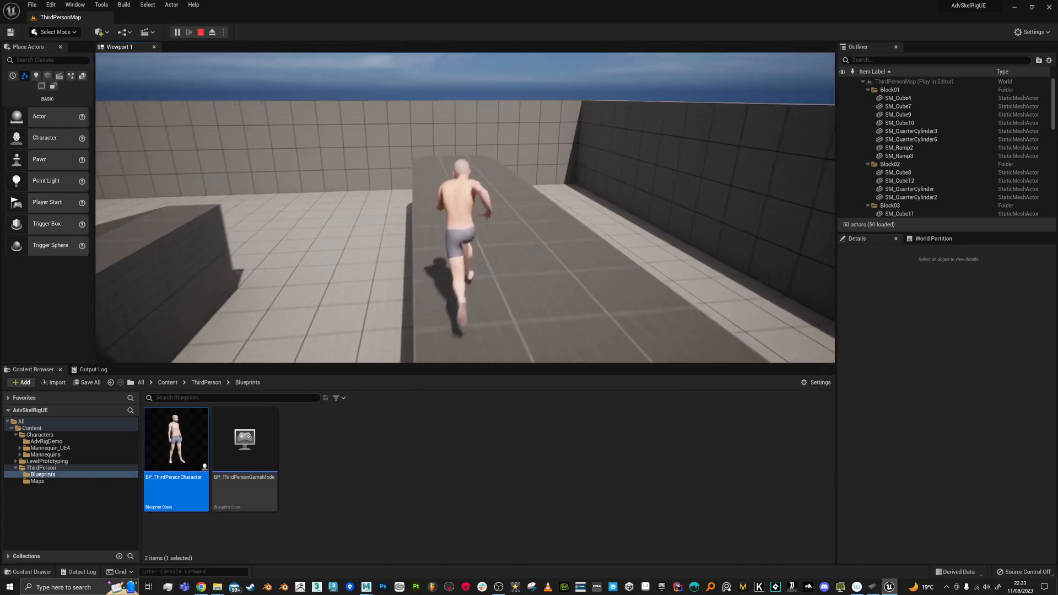
key(w)
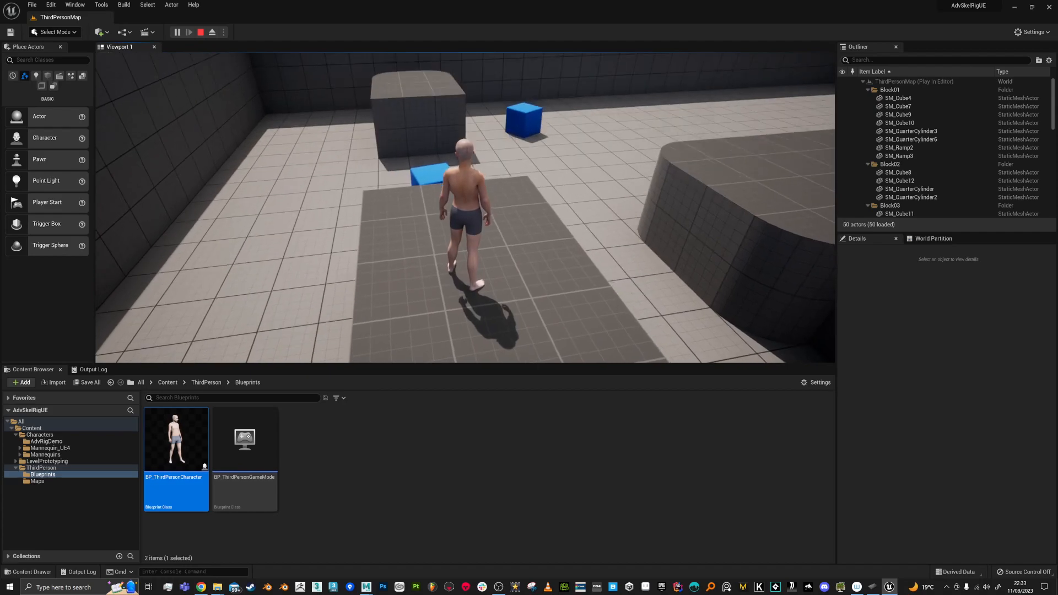
key(Escape)
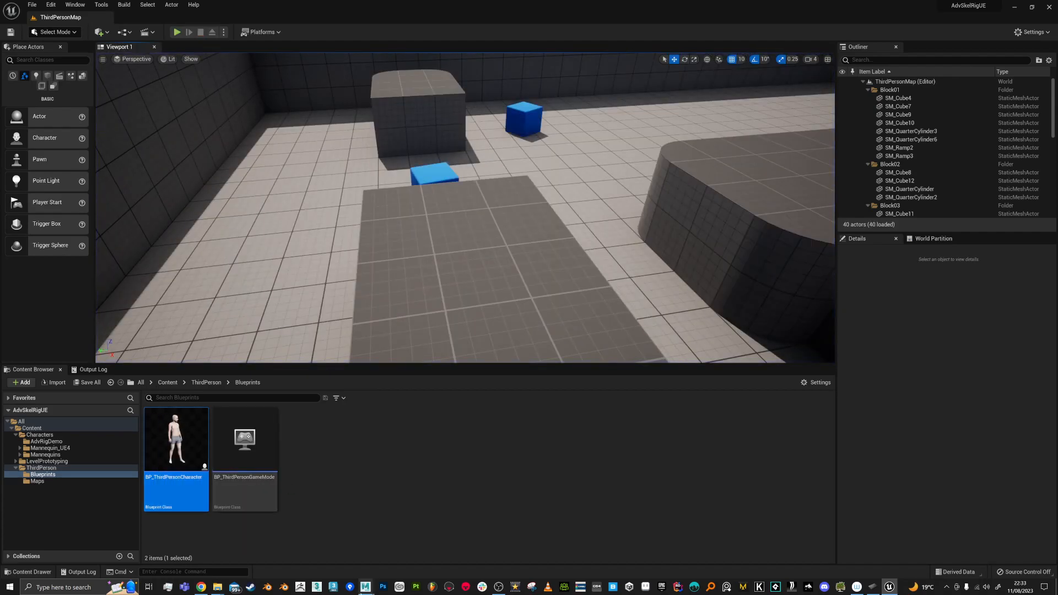
mouse_move(365, 587)
click(363, 551)
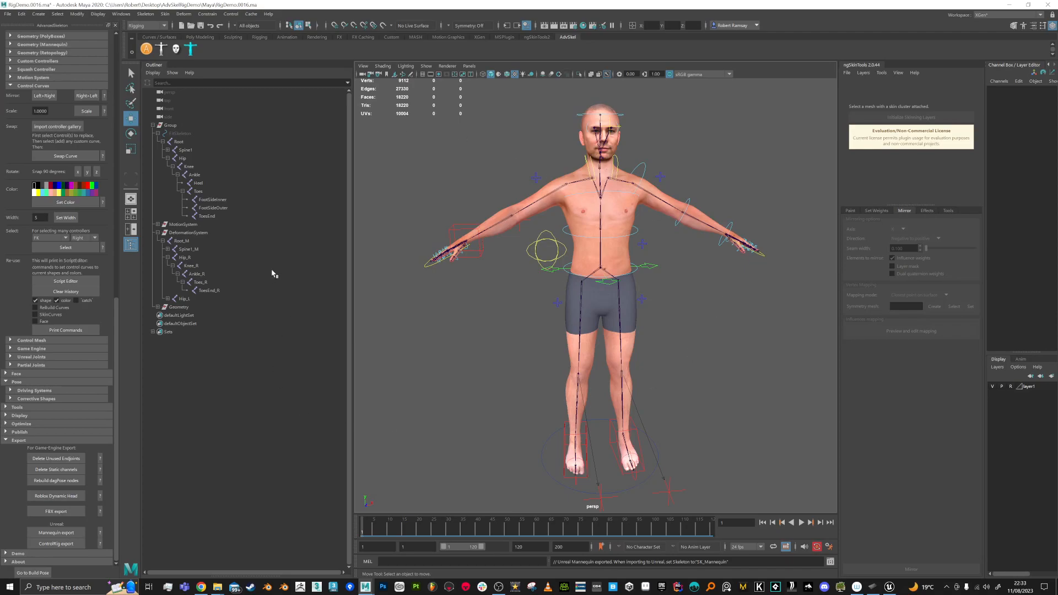
Step: Save the Maya rig scene and start a new empty scene
key(ctrl+alt+s)
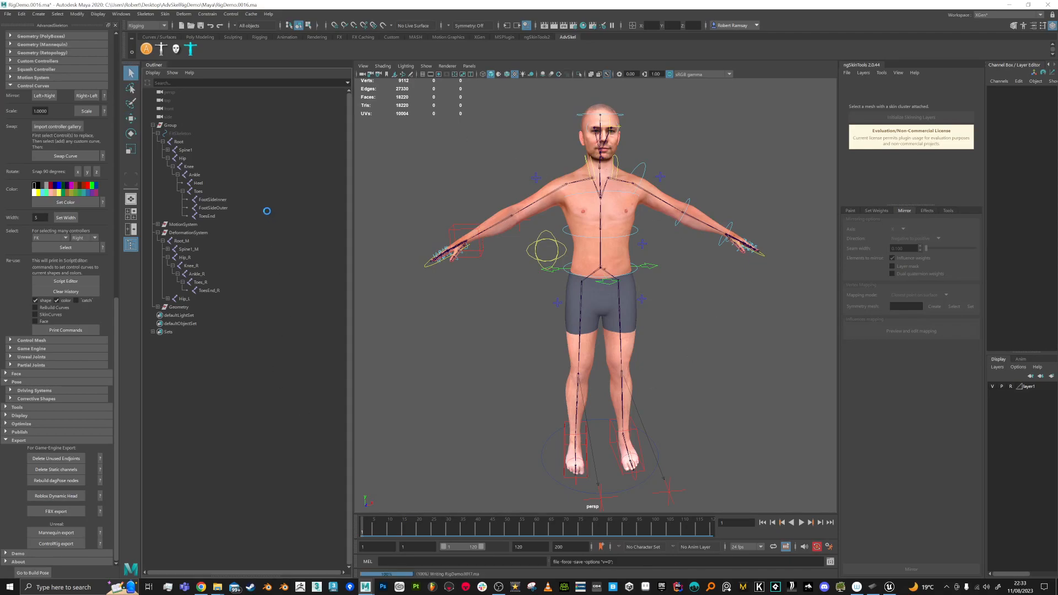
click(10, 14)
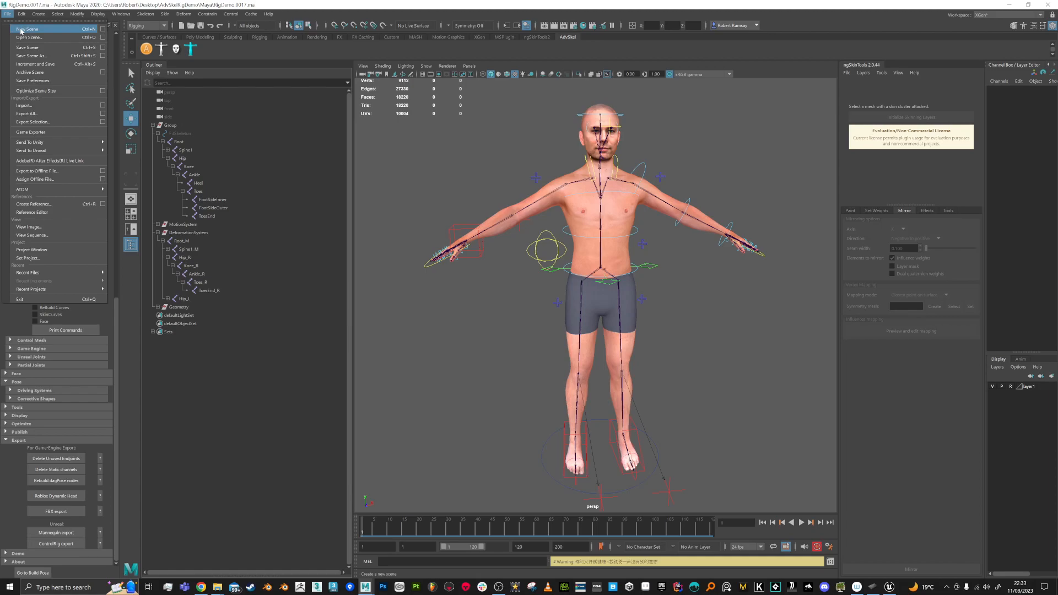
click(25, 26)
Step: Import SK_Character.fbx from Desktop\AdvSkelRigDemo\Export and orbit to view it
click(7, 13)
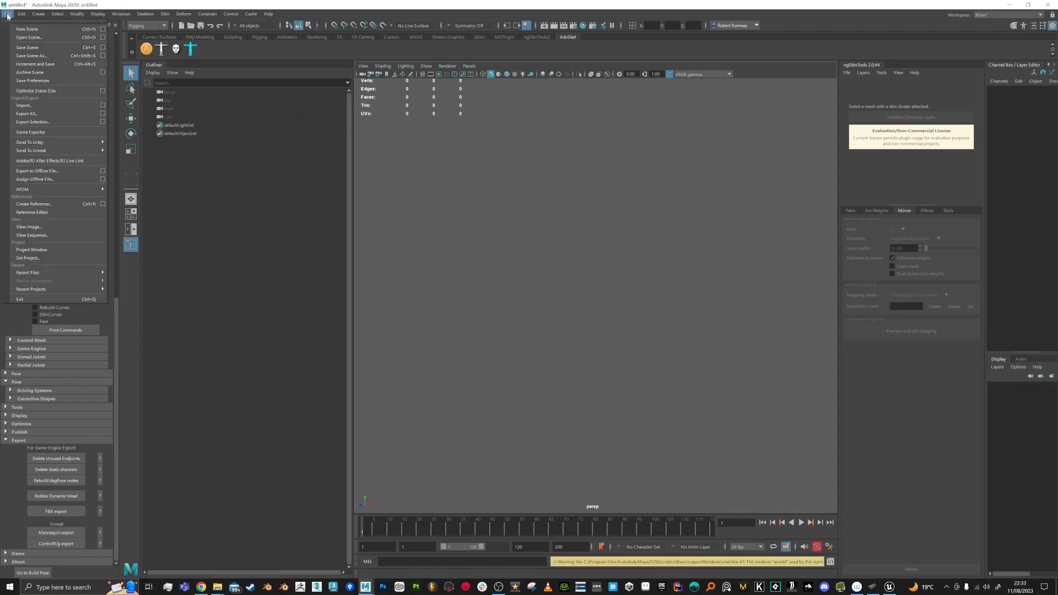
click(25, 105)
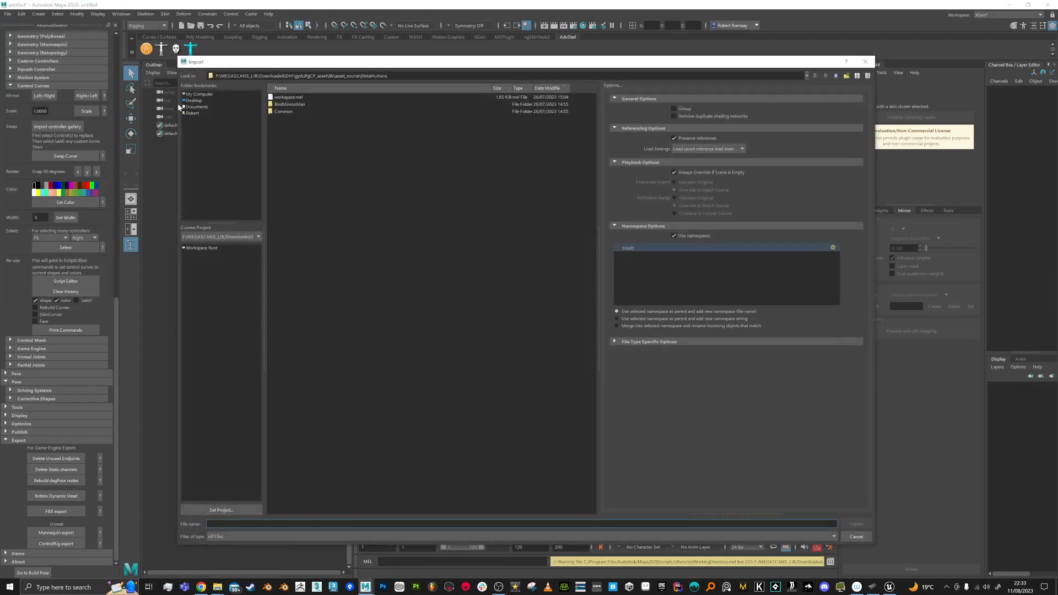
click(195, 101)
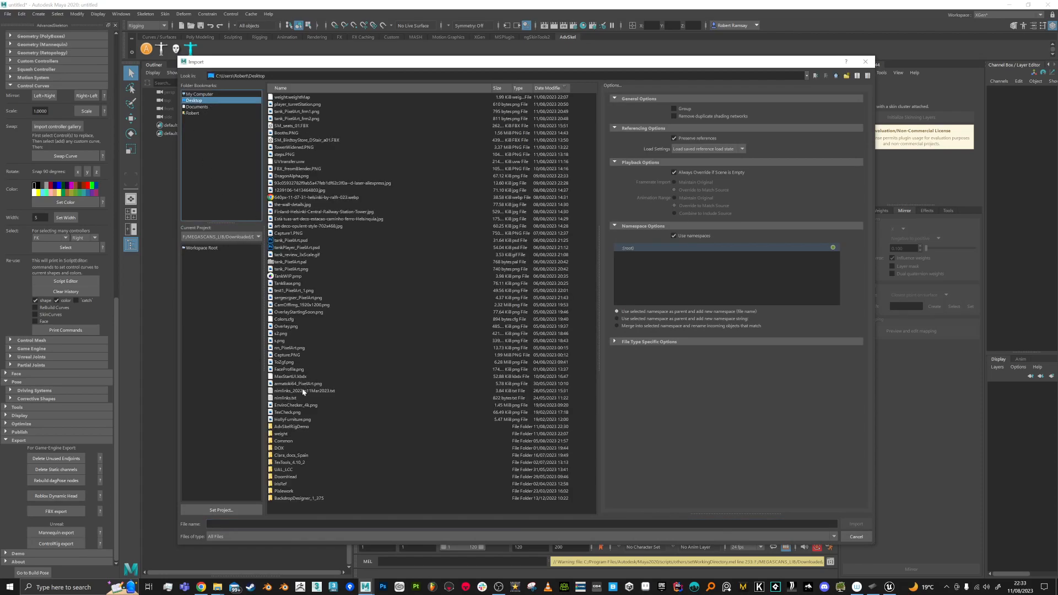
double_click(292, 427)
double_click(281, 104)
click(292, 98)
double_click(291, 97)
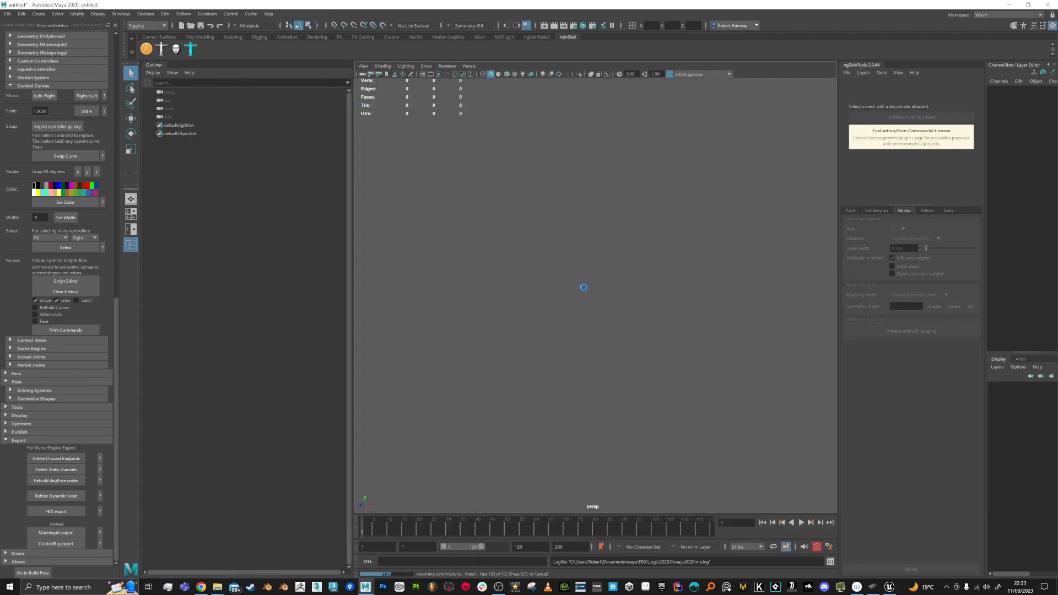
alt+middle_drag(665, 297, 668, 377)
alt+drag(667, 377, 651, 360)
Step: Show the floor grid and orbit to a close front view of the character
click(420, 74)
scroll(609, 307, up, 10)
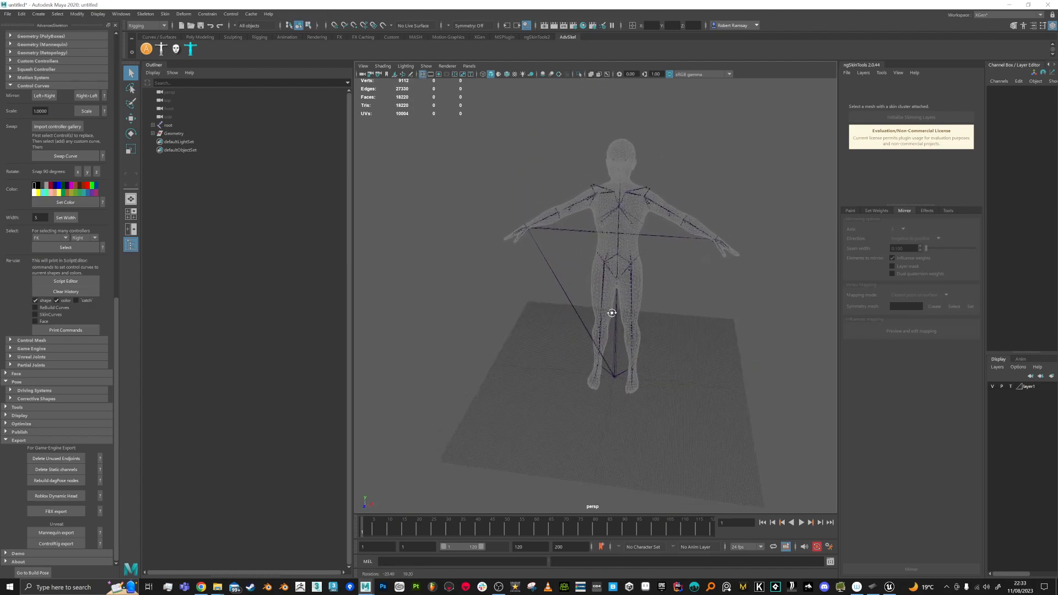
alt+drag(663, 325, 628, 308)
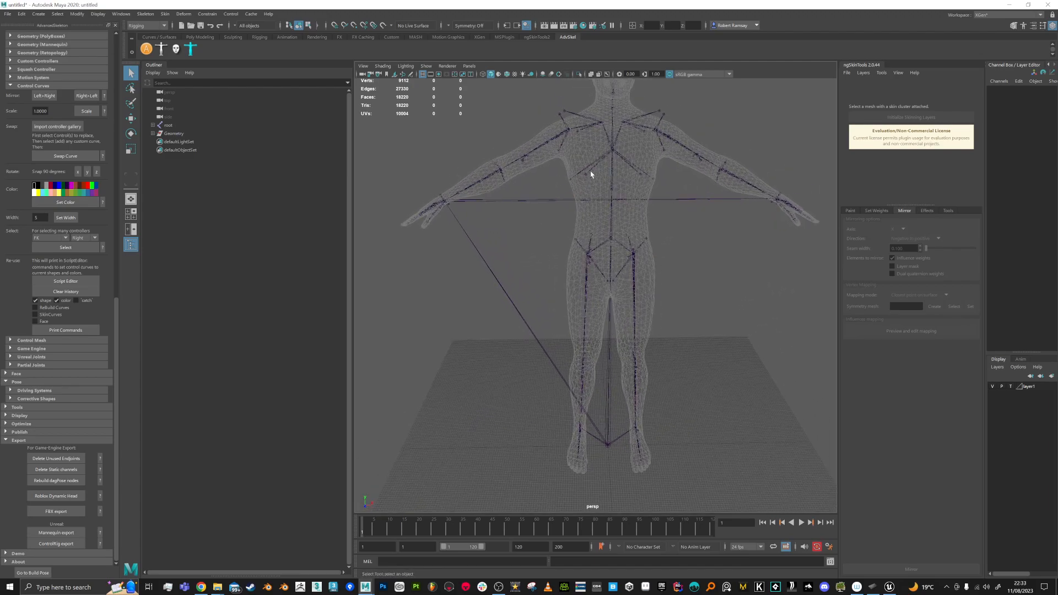
alt+middle_drag(693, 260, 683, 288)
alt+drag(682, 288, 679, 288)
scroll(650, 238, up, 4)
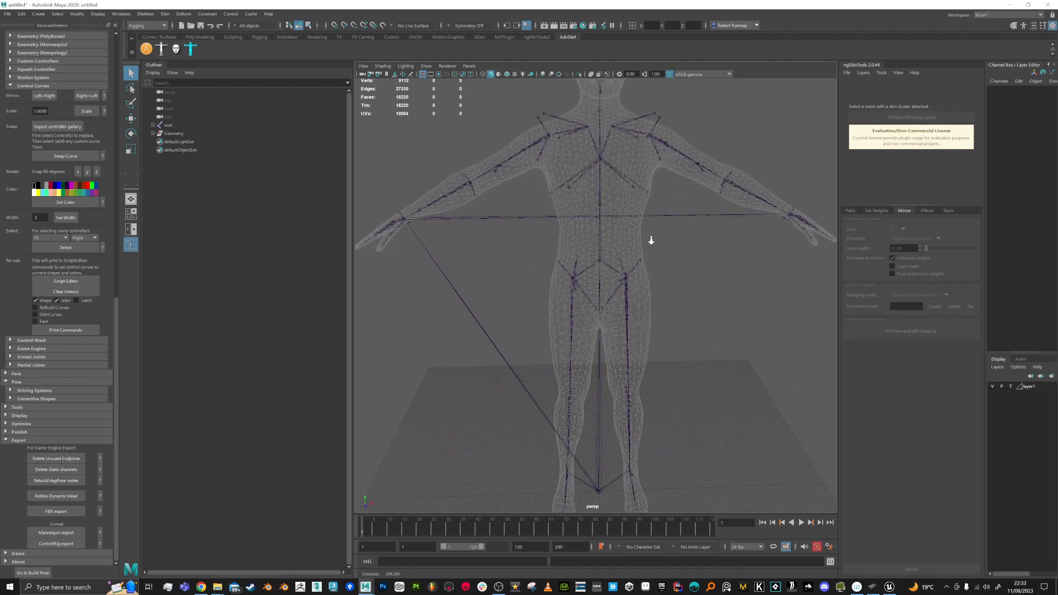
alt+drag(658, 248, 560, 217)
alt+right_drag(559, 217, 566, 266)
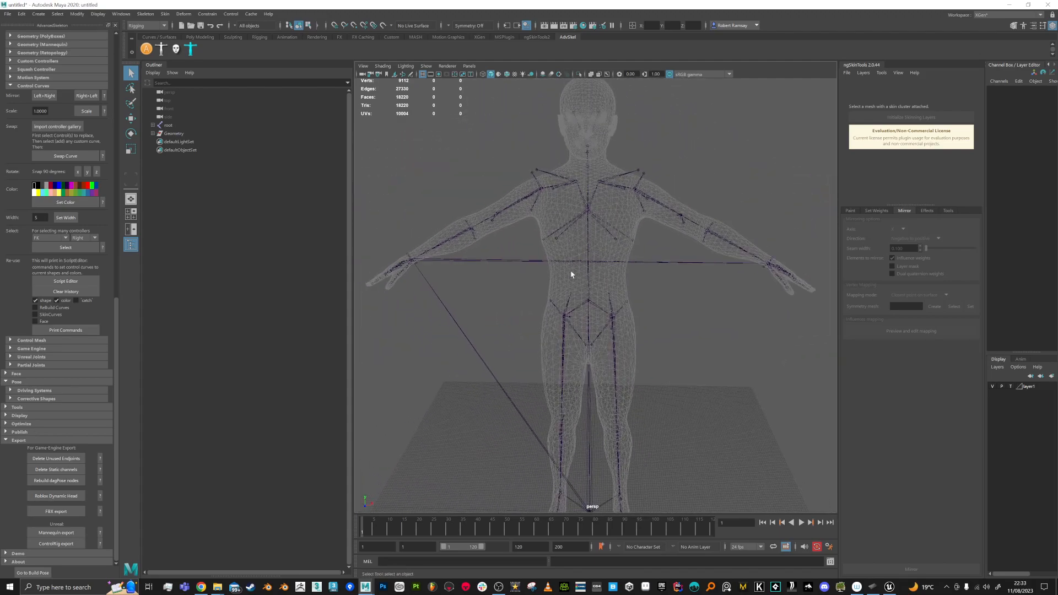
Step: Expand the root hierarchy and test-bend the upper body at spine_01
click(588, 289)
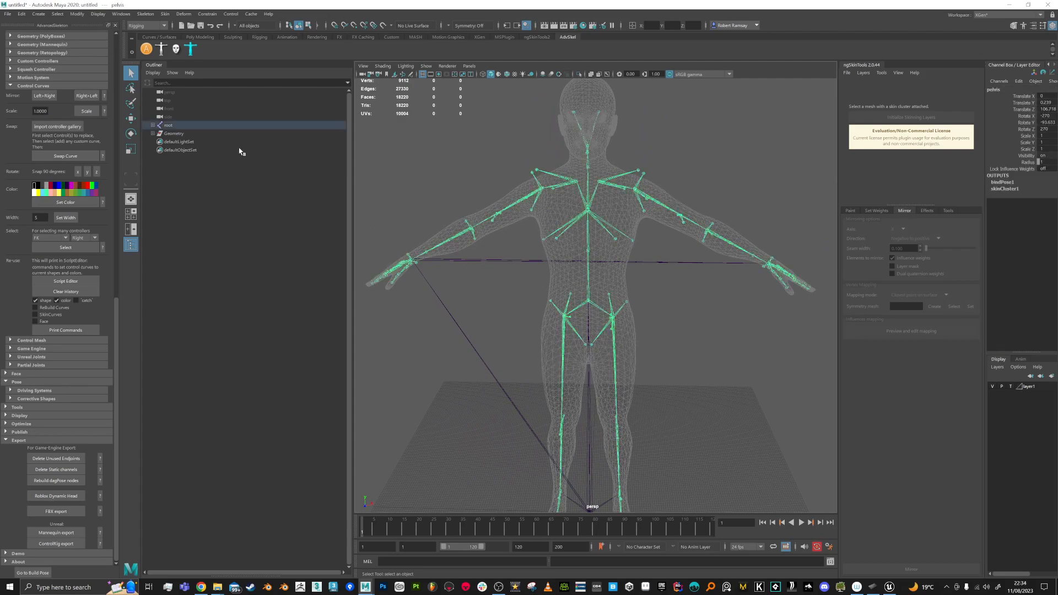
click(153, 125)
click(158, 134)
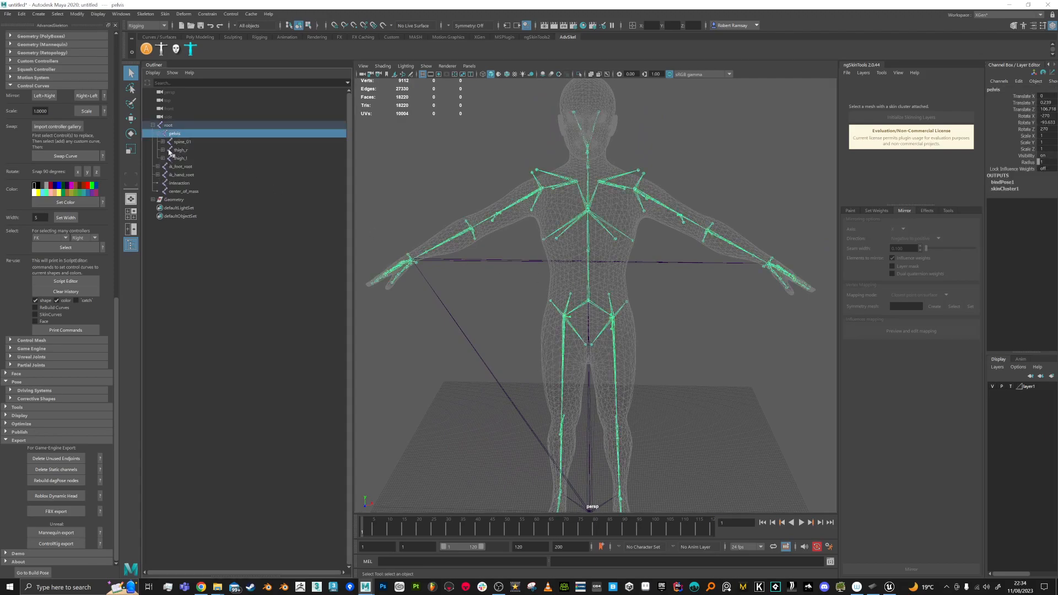
click(182, 141)
key(e)
drag(579, 265, 649, 238)
alt+right_drag(649, 238, 631, 277)
alt+middle_drag(631, 278, 616, 283)
Step: Test-rotate the spine_02 and spine_04 joints, undoing each rotation
click(163, 143)
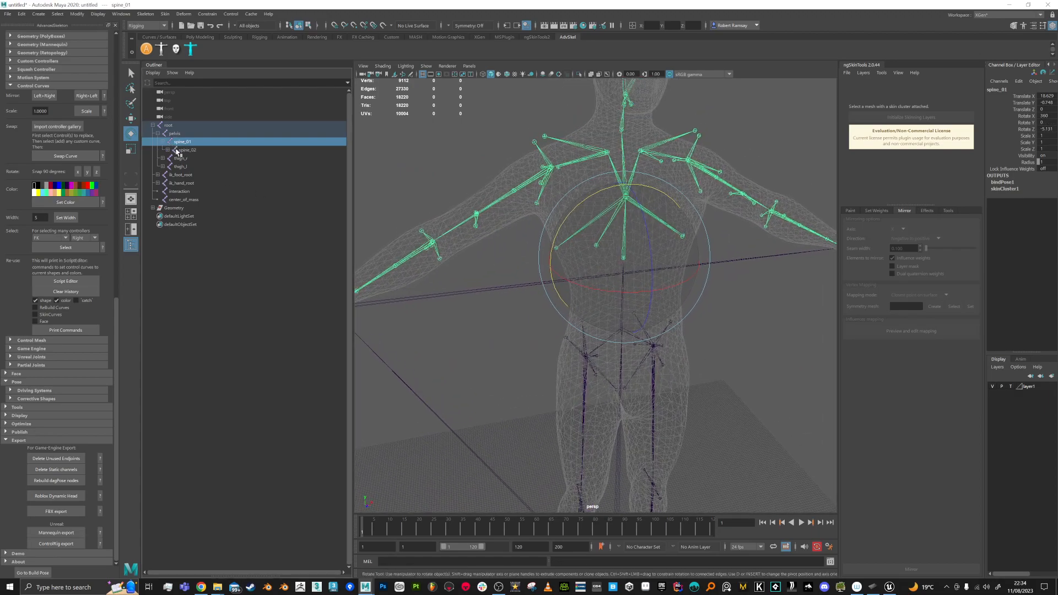
click(167, 150)
click(186, 150)
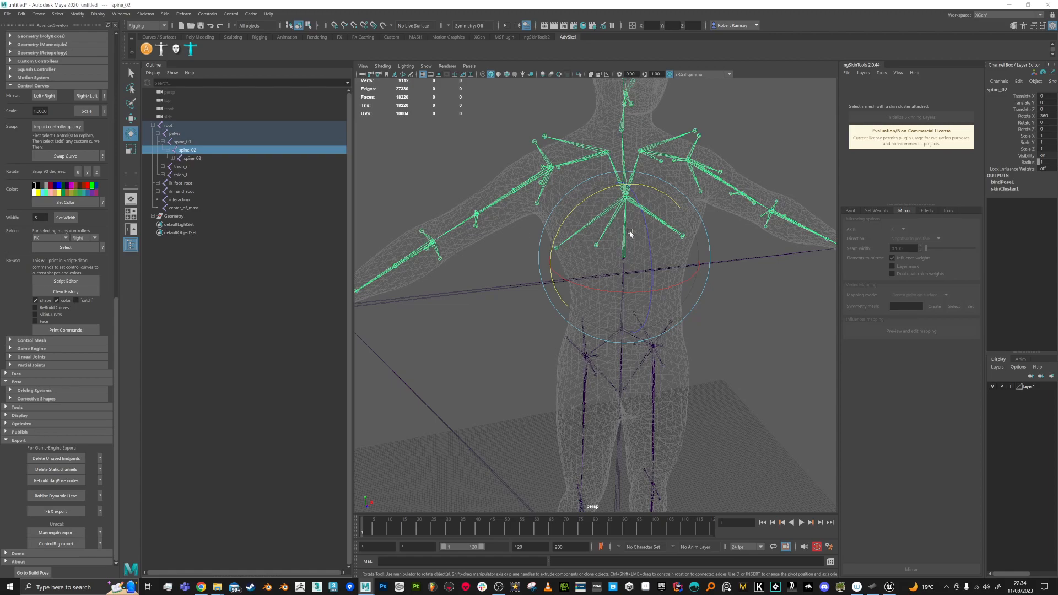
mouse_move(646, 251)
mouse_down()
mouse_move(621, 239)
mouse_move(656, 242)
mouse_up()
key(ctrl+z)
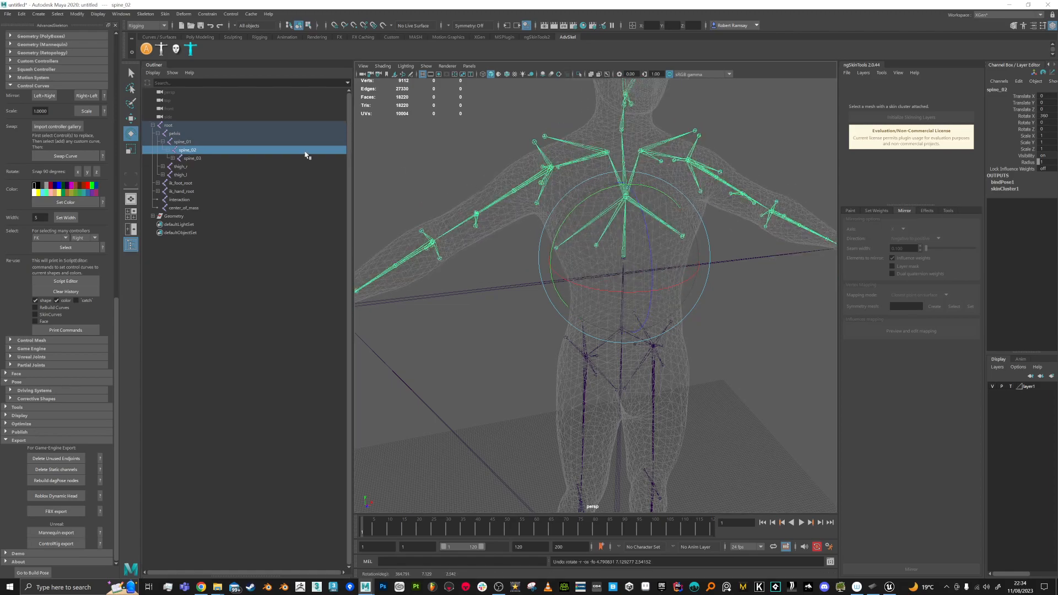
click(172, 159)
click(178, 167)
click(197, 166)
drag(617, 254, 561, 242)
key(ctrl+z)
Step: Test-swing the left clavicle and upper arm to check deformation, undoing each
click(182, 175)
click(204, 175)
click(207, 192)
alt+drag(604, 167, 592, 165)
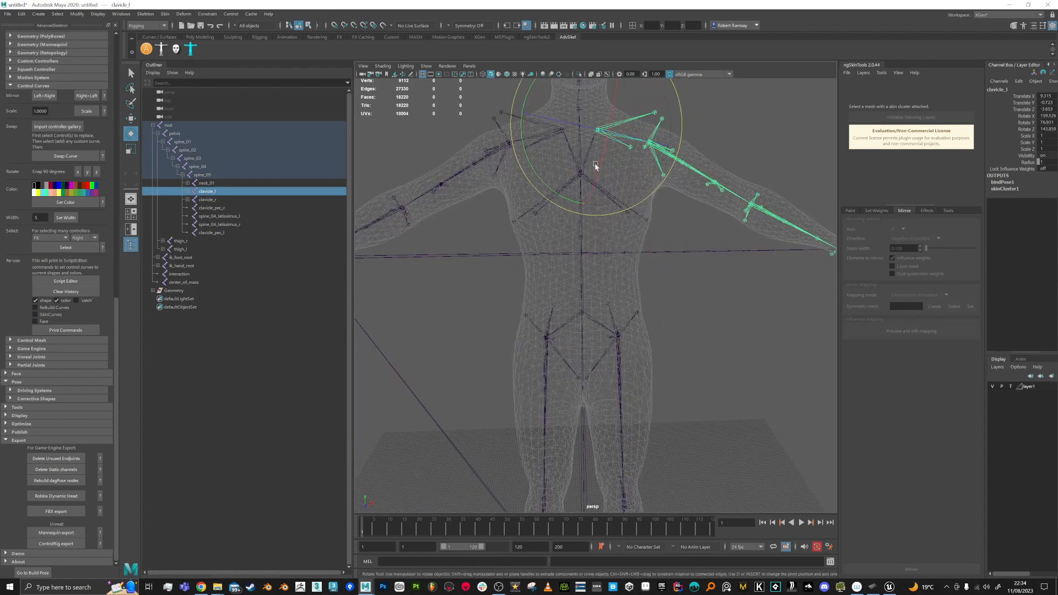
alt+middle_drag(591, 165, 582, 197)
mouse_move(620, 95)
mouse_down()
mouse_move(634, 103)
mouse_move(619, 100)
mouse_up()
key(ctrl+z)
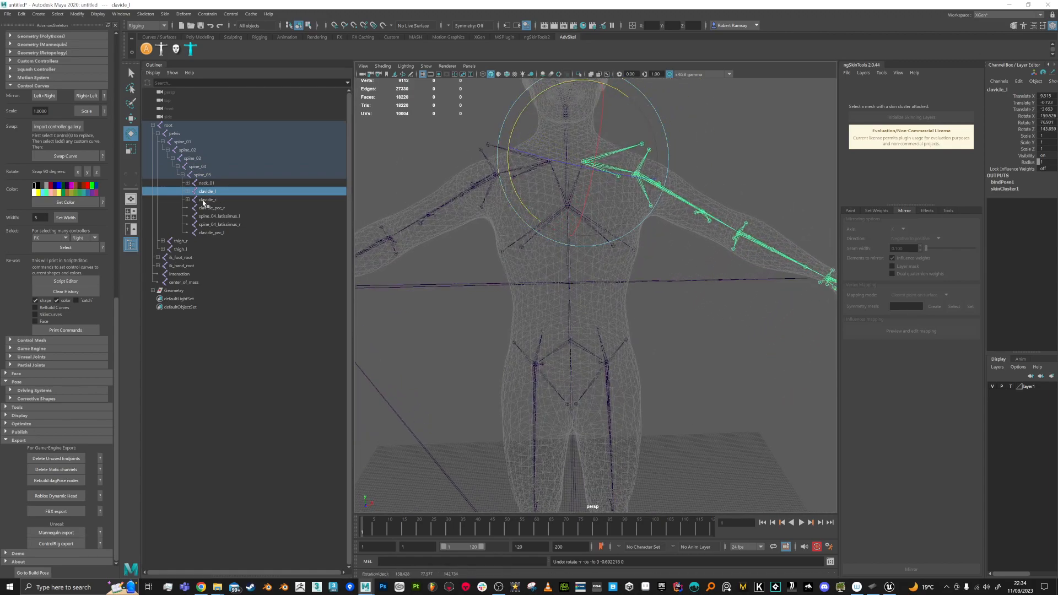
click(188, 191)
click(213, 199)
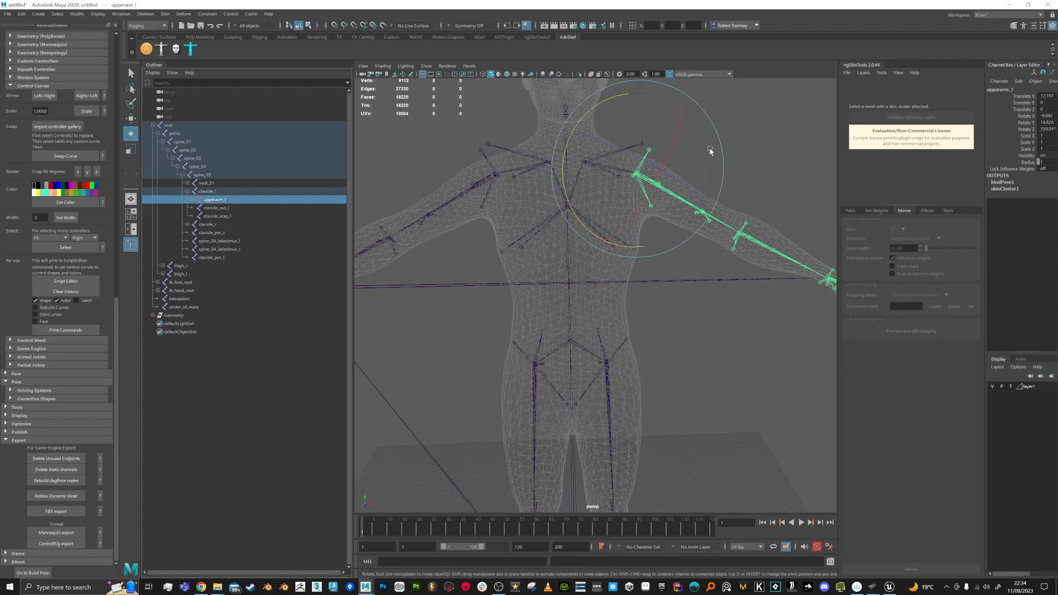
drag(608, 109, 640, 118)
key(ctrl+z)
alt+drag(642, 232, 626, 234)
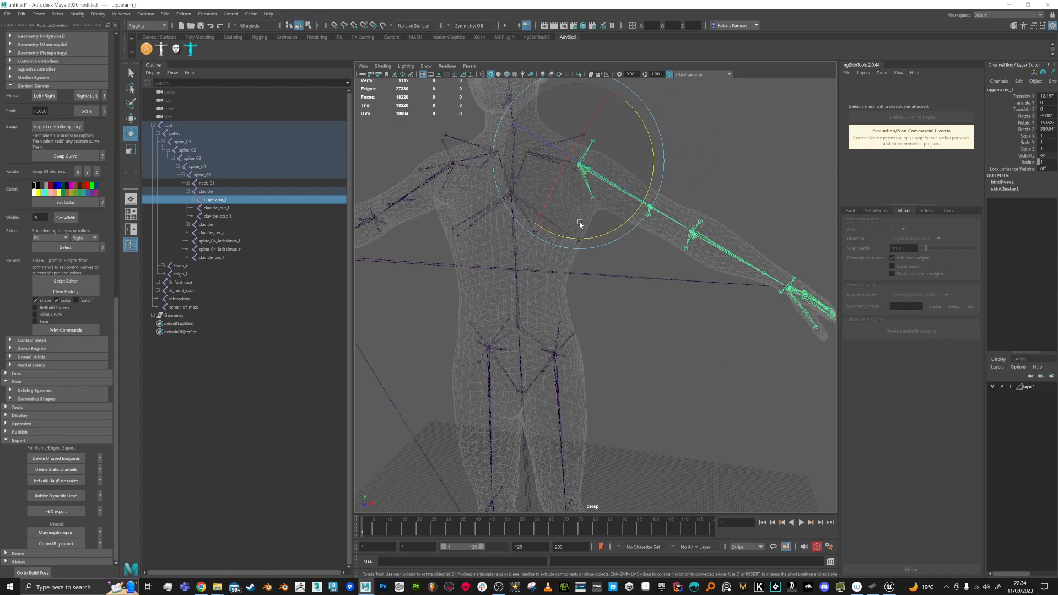
Step: Display the body mesh shaded with its skin texture and recheck the left shoulder bend
click(1011, 387)
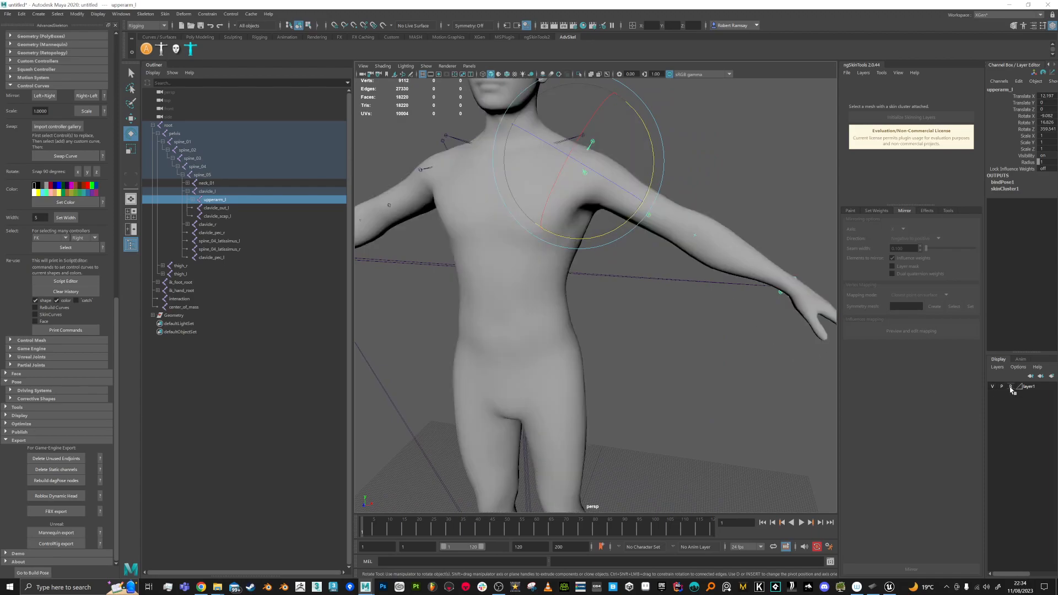
click(506, 74)
scroll(688, 164, up, 3)
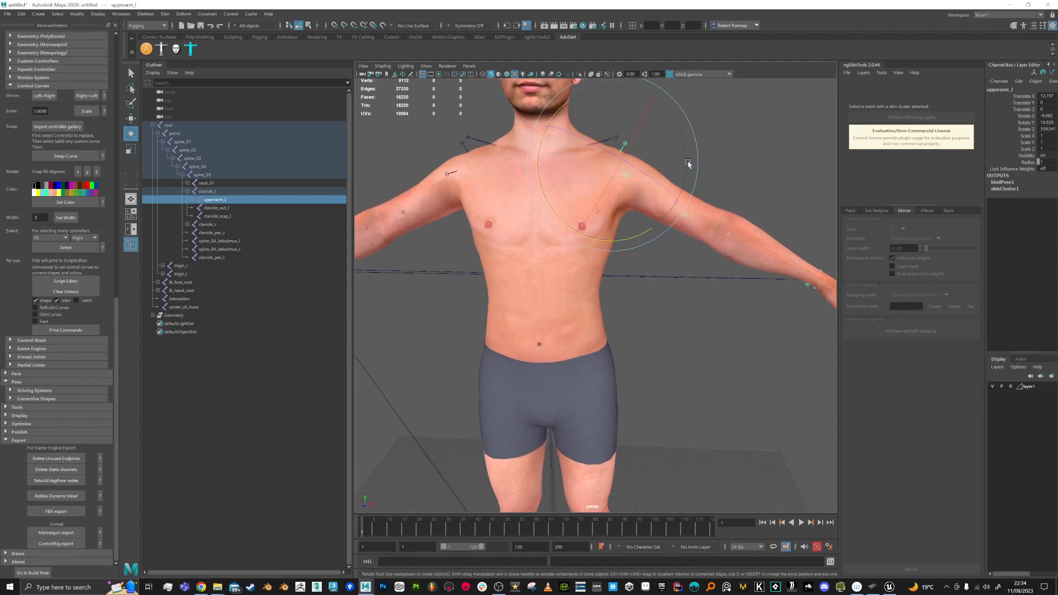
drag(631, 242, 634, 270)
key(ctrl+z)
Step: Select the body mesh and initialize ngSkinTools skinning layers on it
key(q)
click(630, 275)
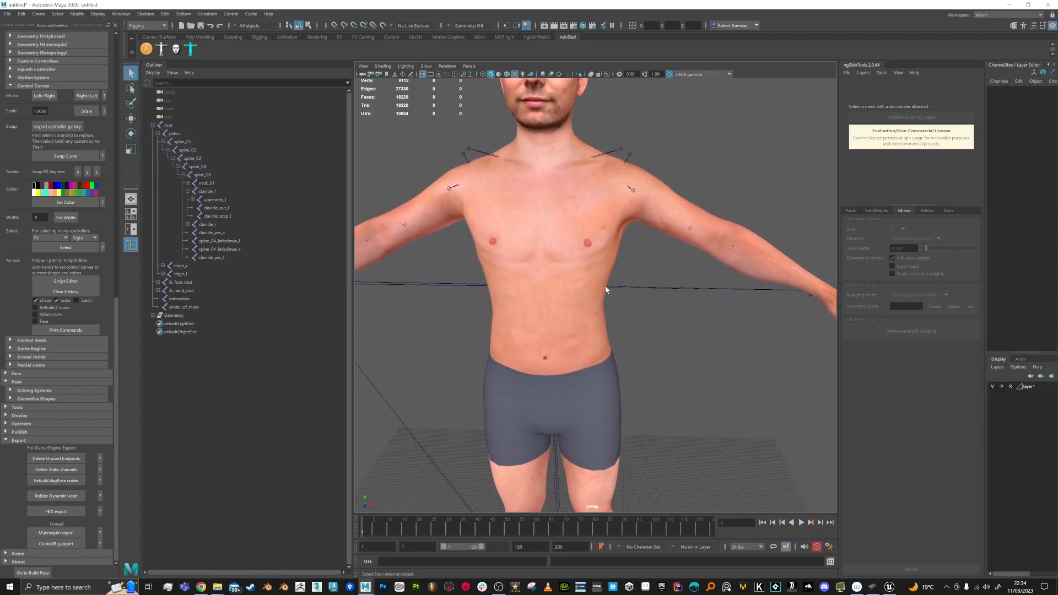
right_click(538, 220)
click(536, 310)
click(923, 119)
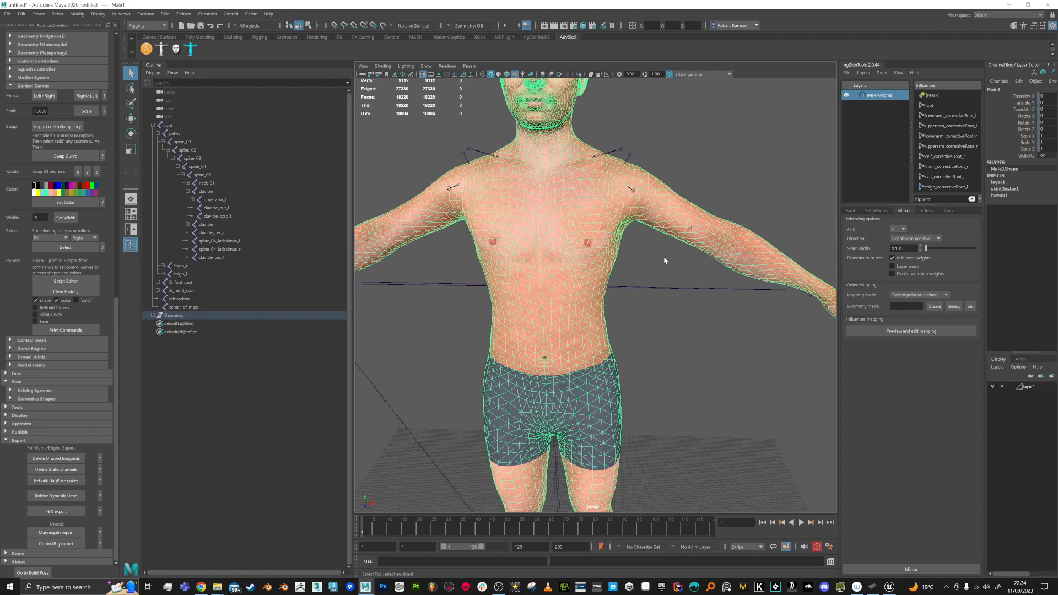
Step: Key upperarm_l raised at frame 1 and lowered to the side at frame 20
click(205, 192)
key(Down)
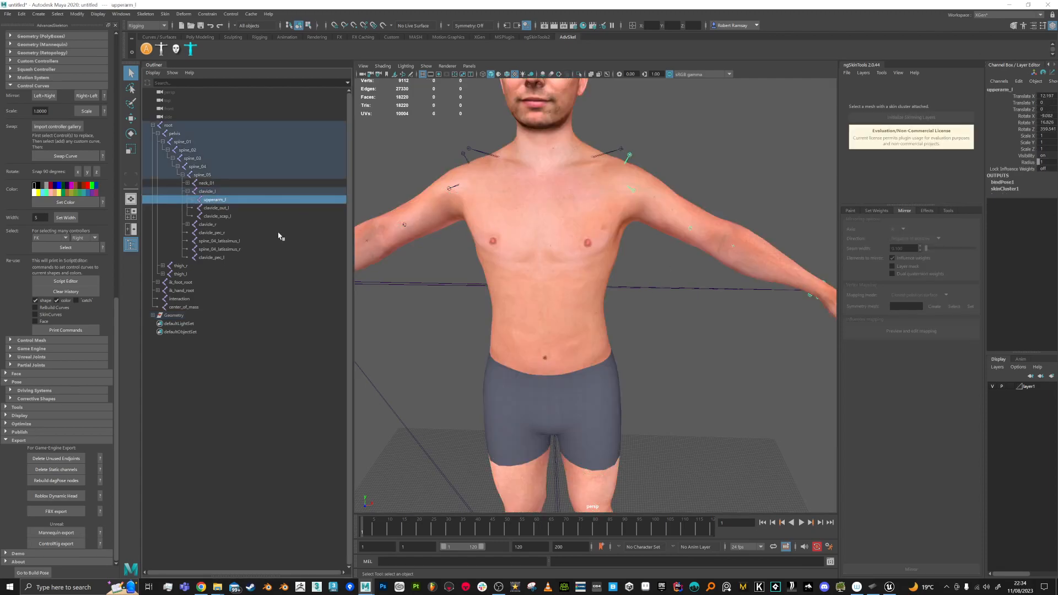
click(213, 224)
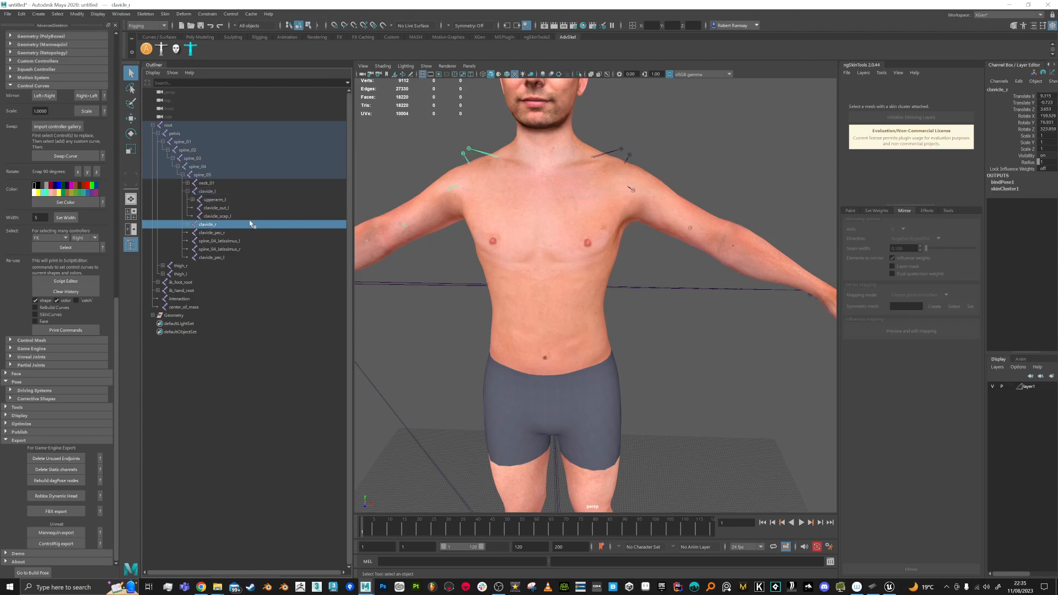
click(215, 201)
key(e)
drag(595, 252, 568, 244)
key(ctrl+z)
key(s)
drag(394, 529, 419, 529)
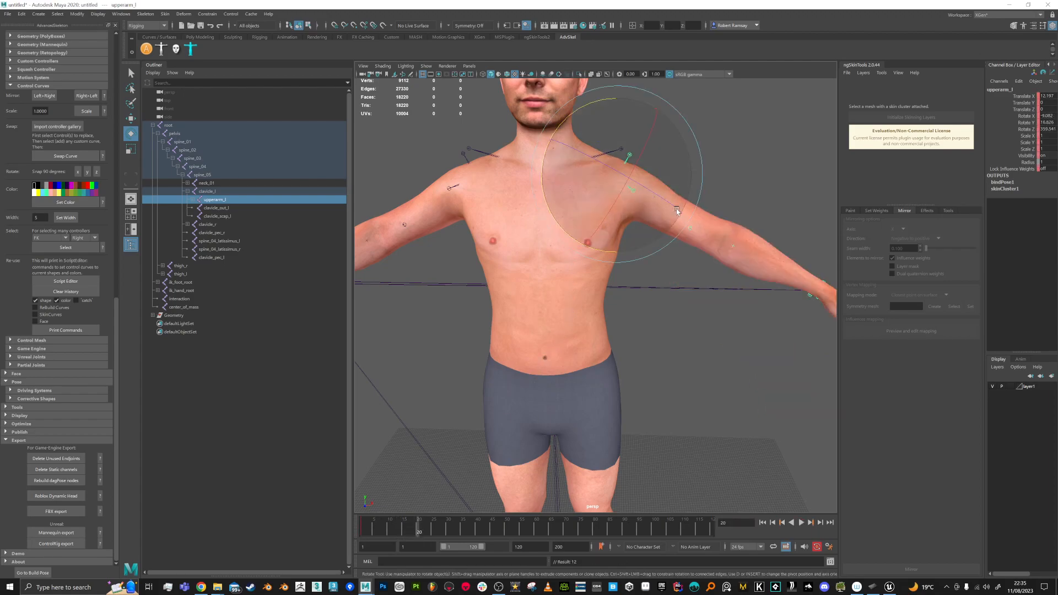
drag(612, 256, 554, 254)
key(s)
Step: Play back the arm animation from frame 1 to check the swing
drag(424, 526, 362, 526)
key(alt+v)
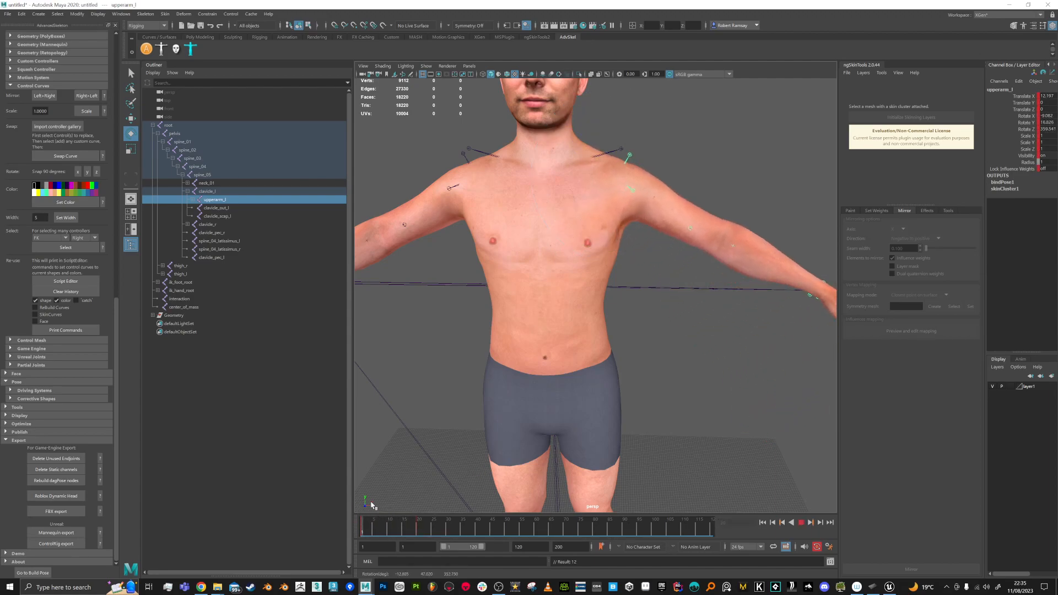
key(alt+v)
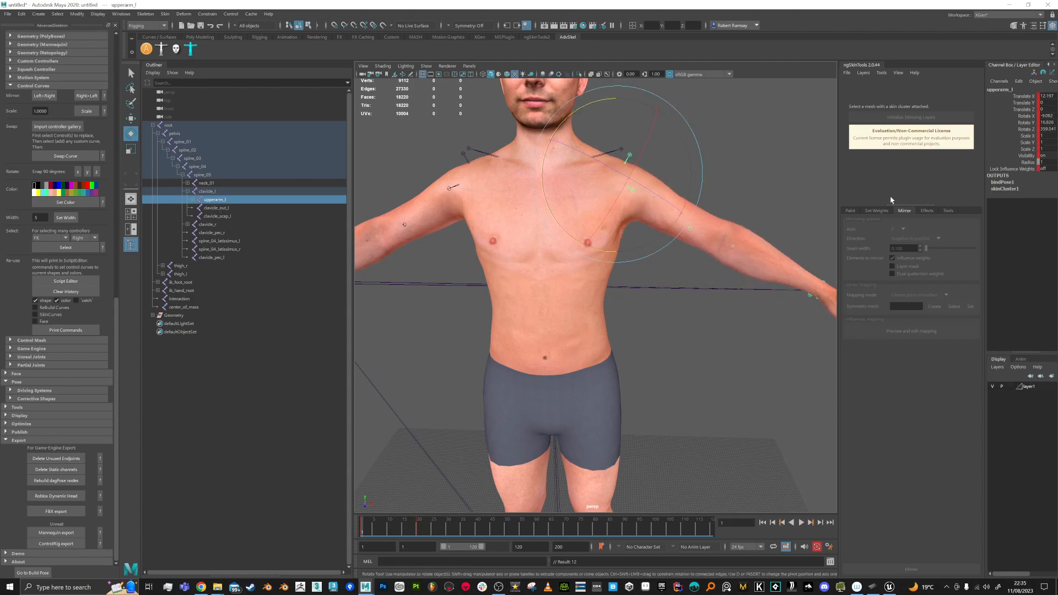
Step: Select the body mesh, filter influences by 'up', and pick upperarm_l for painting
key(q)
click(765, 285)
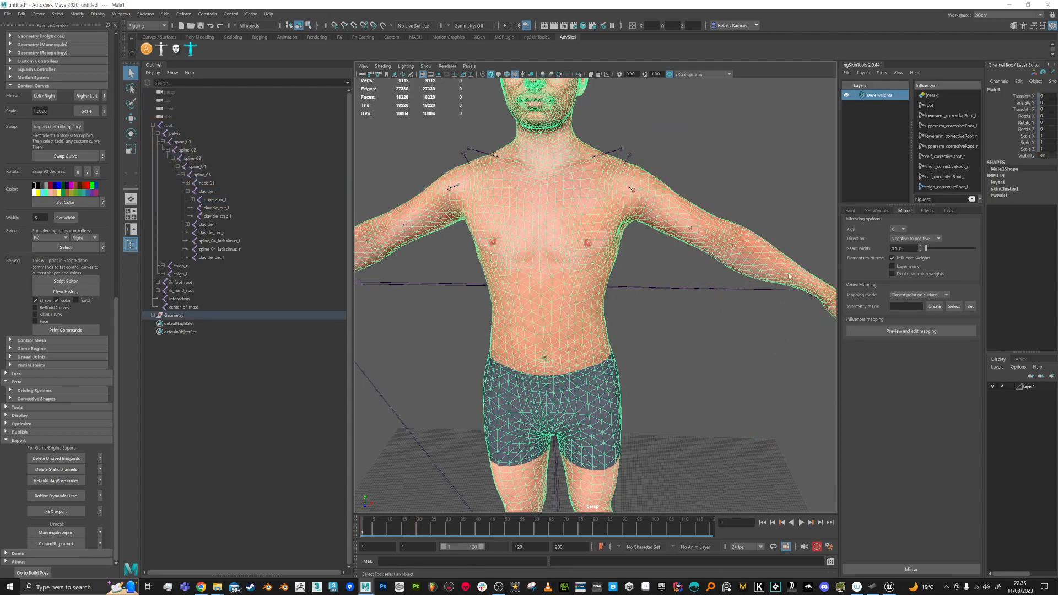
drag(940, 199, 882, 195)
text(upper)
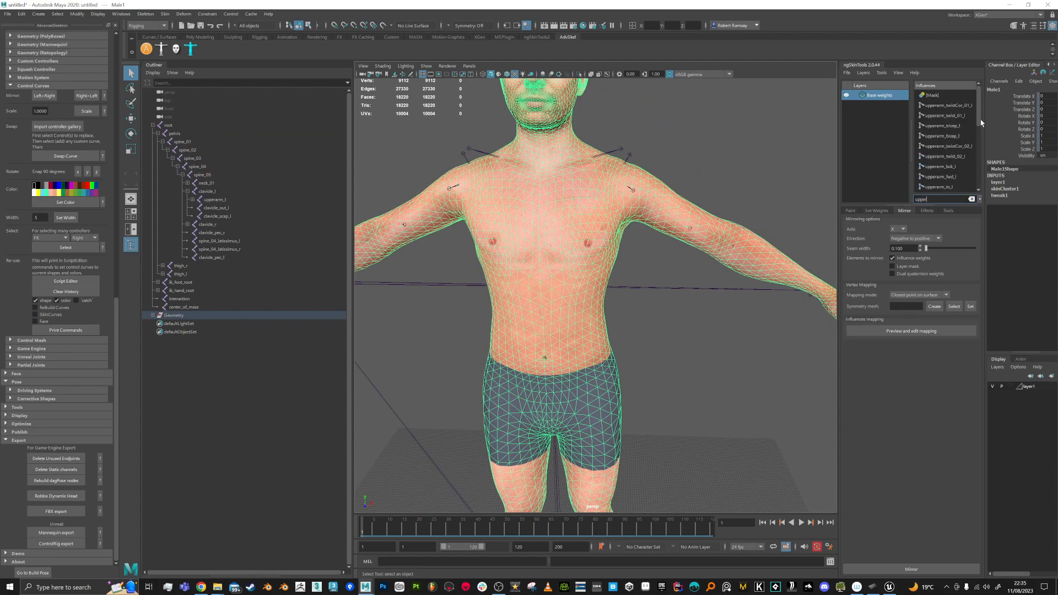
scroll(981, 122, down, 2)
click(938, 157)
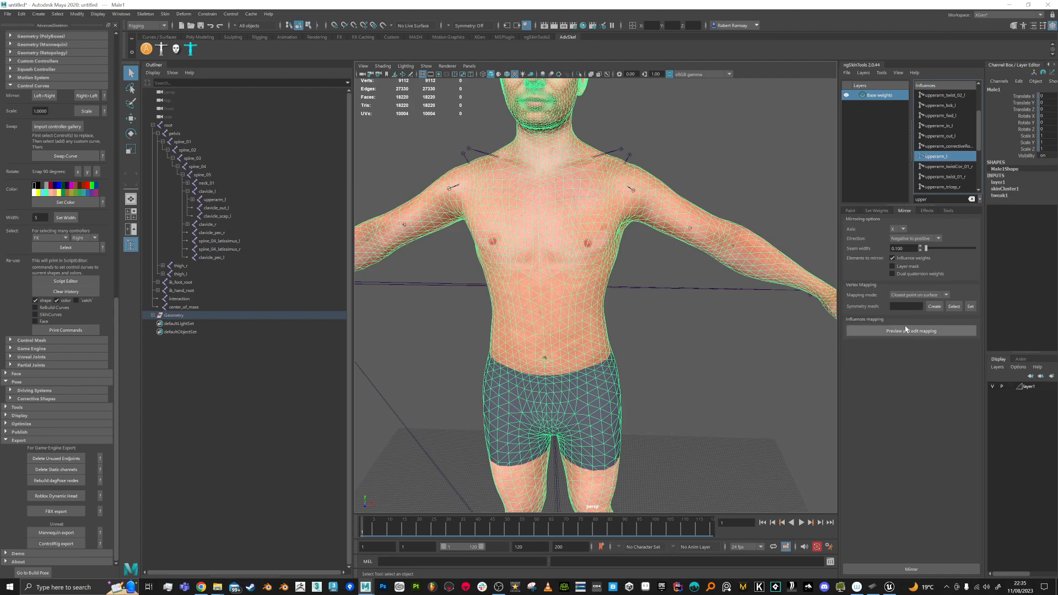
click(850, 210)
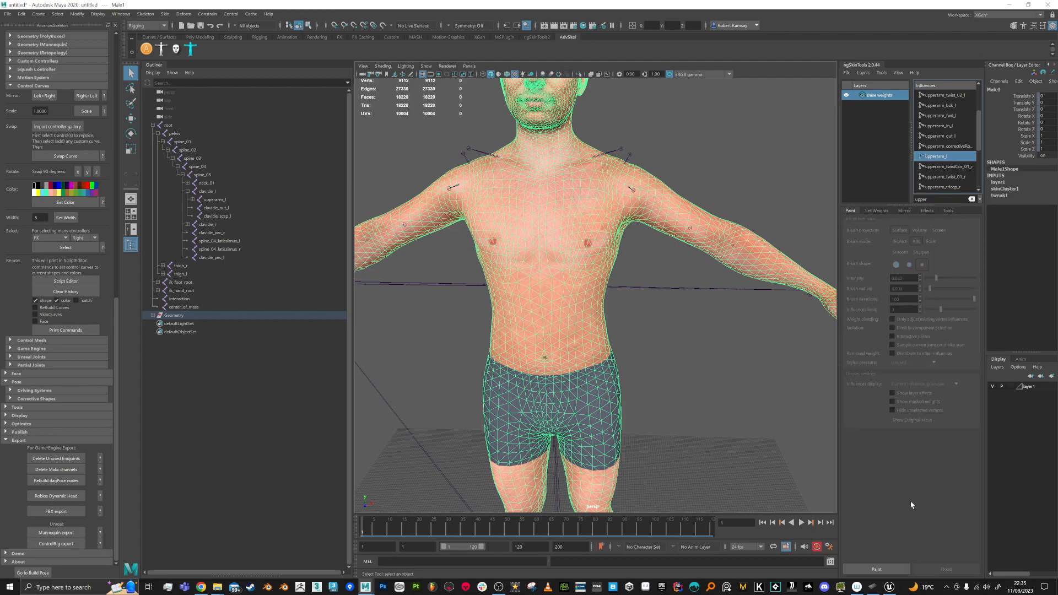
Step: Start painting upperarm_l weights with the arm posed around frame 14
click(876, 570)
mouse_move(637, 338)
alt+mouse_down()
mouse_move(593, 300)
mouse_move(631, 325)
alt+mouse_up()
alt+middle_drag(632, 325, 639, 367)
drag(369, 534, 401, 533)
alt+drag(585, 271, 638, 268)
scroll(638, 267, up, 5)
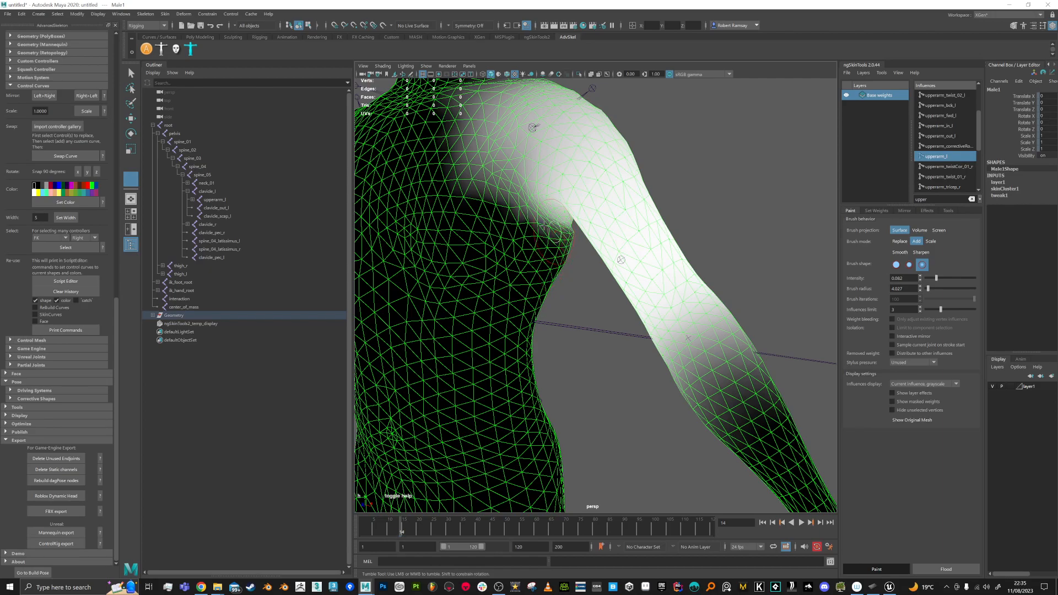
scroll(559, 248, down, 5)
Step: Undo a stray stroke behind the shoulder and paint more upperarm_l weight onto the torso
alt+drag(558, 248, 491, 255)
alt+middle_drag(490, 255, 588, 296)
alt+drag(587, 295, 541, 264)
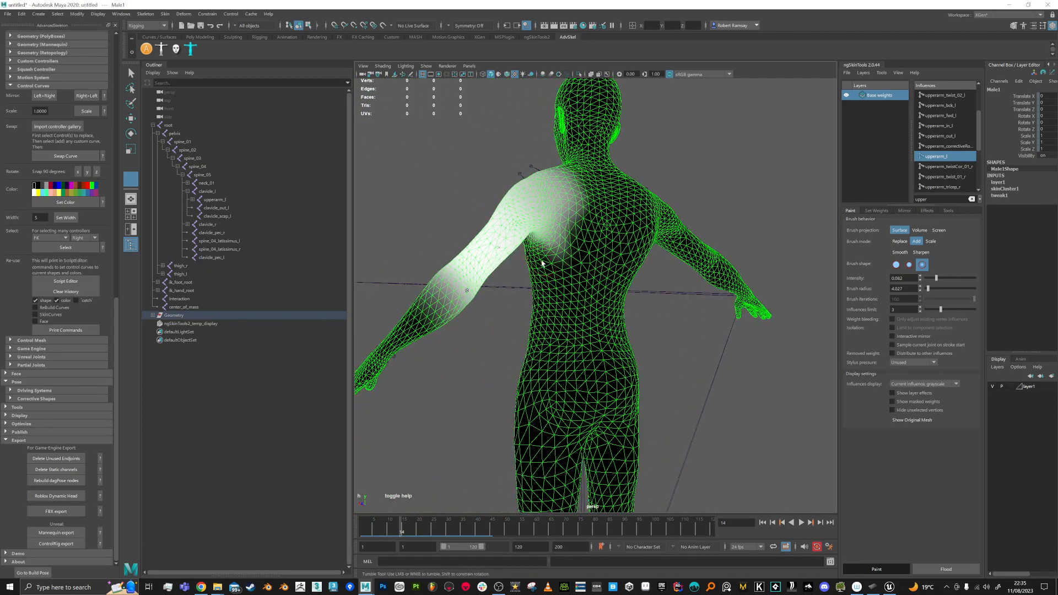
key(ctrl+z)
key(ctrl+z)
key(ctrl+z)
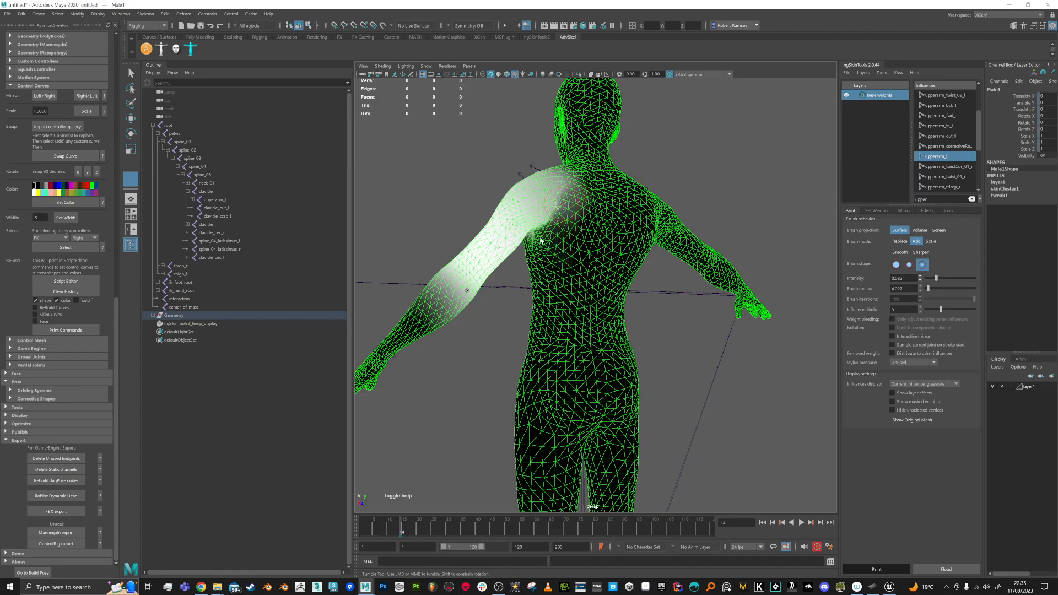
alt+drag(519, 246, 650, 385)
scroll(656, 394, down, 4)
alt+middle_drag(668, 430, 628, 348)
alt+drag(628, 348, 589, 370)
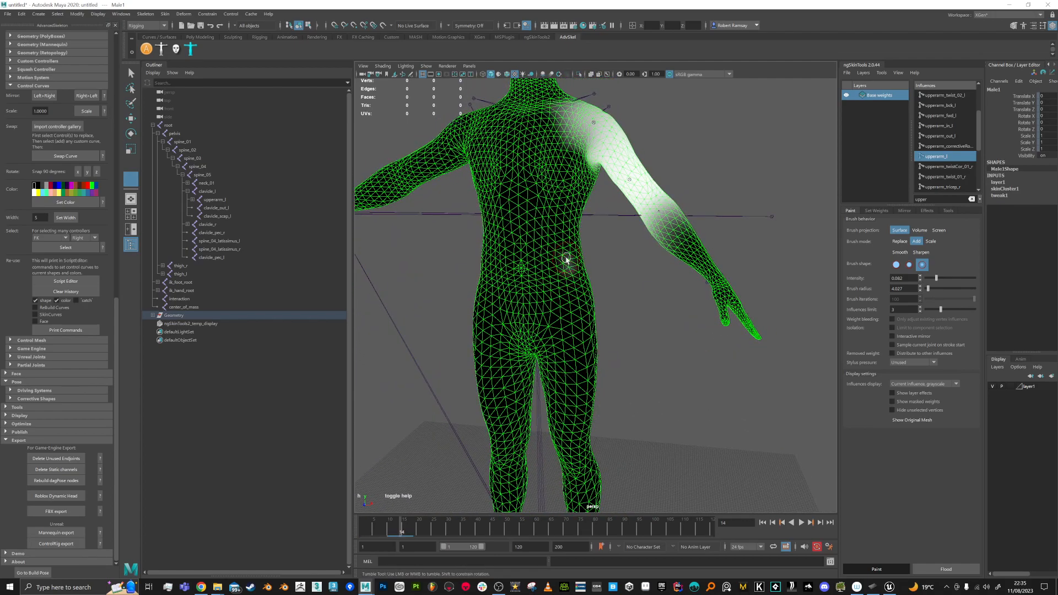
drag(559, 274, 562, 268)
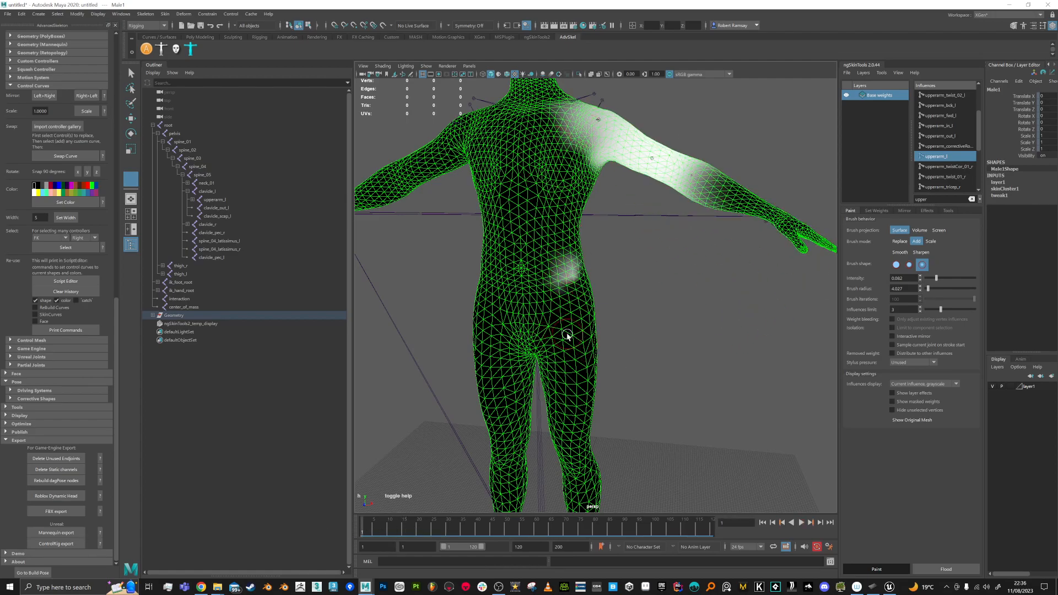
Step: Leave paint mode, marquee-select the skeleton and mesh, and select the full root hierarchy
key(q)
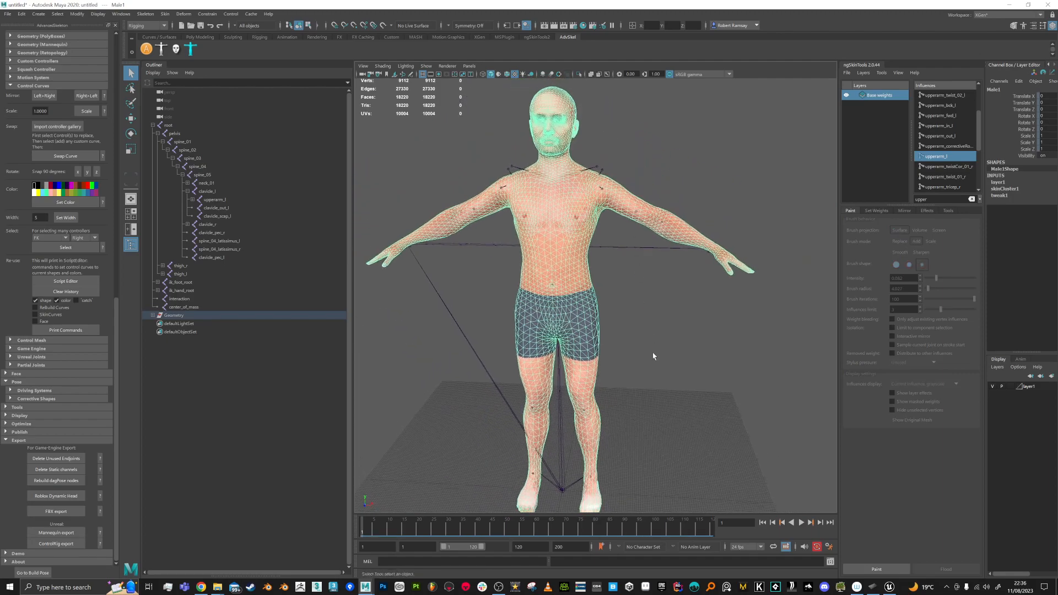
key(f)
click(673, 338)
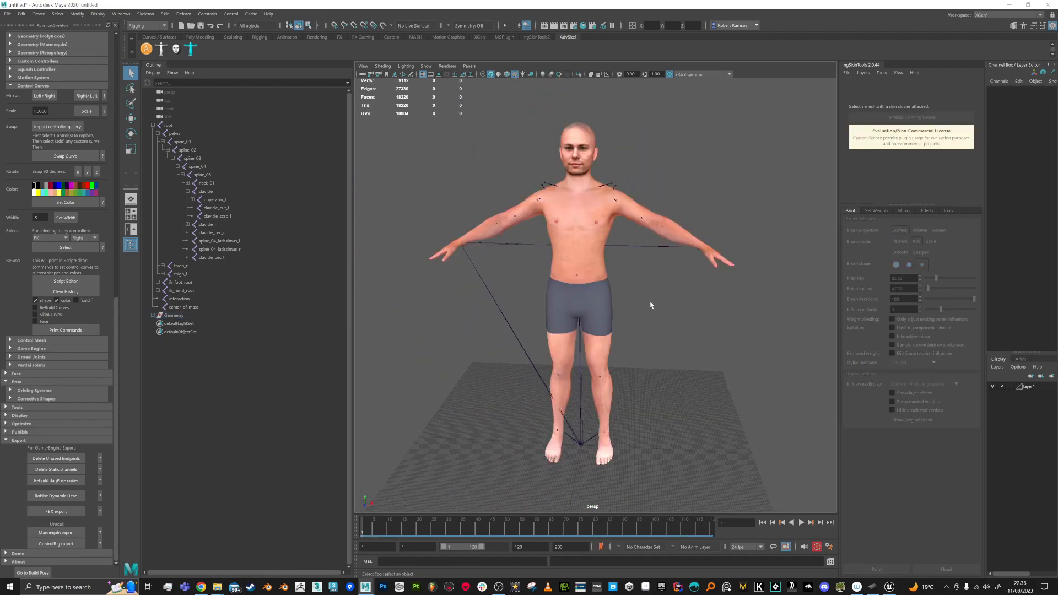
alt+right_drag(671, 336, 642, 319)
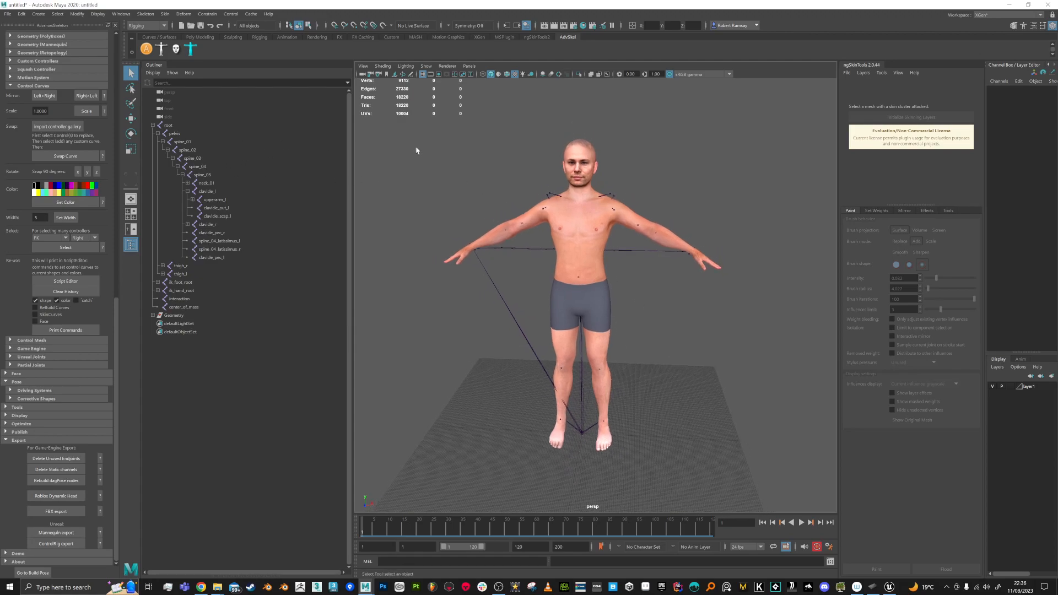
drag(412, 143, 793, 423)
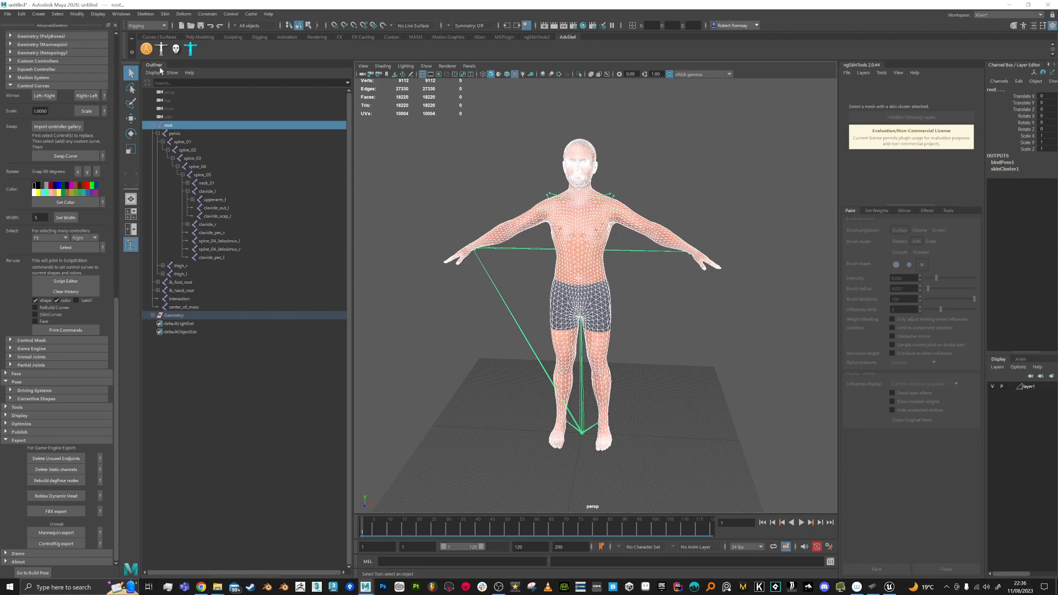
click(57, 14)
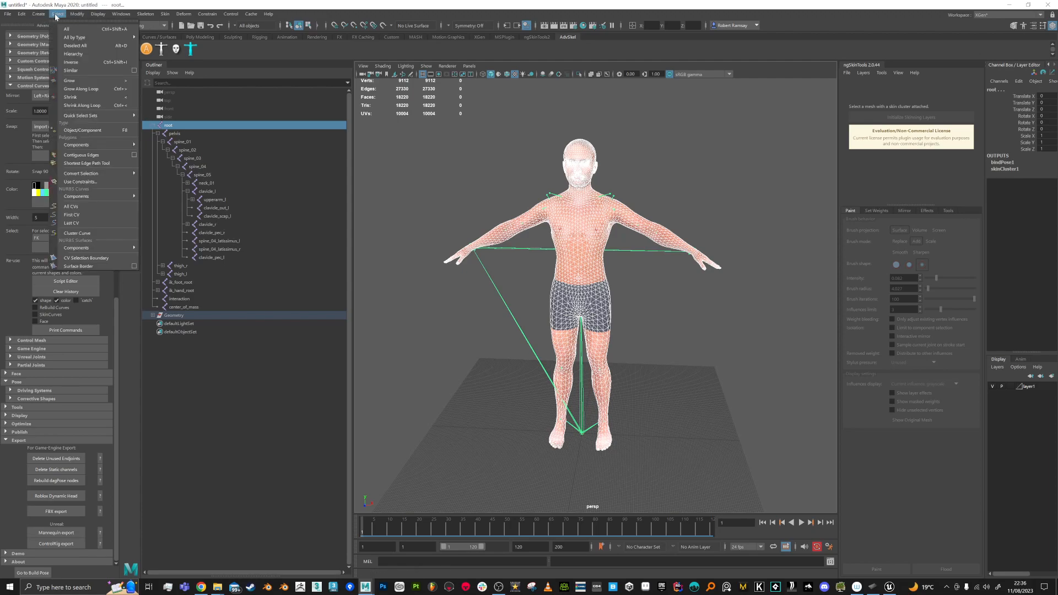
click(74, 54)
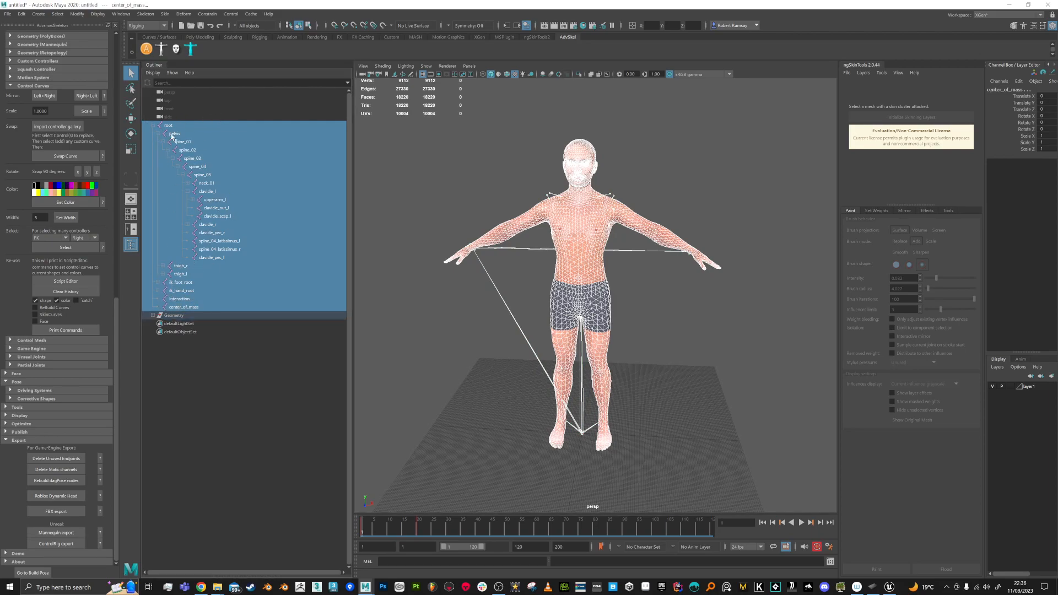
Step: Export the selection as SK_Character_FIXED.fbx into Desktop\AdvSkelRigDemo\Export
click(5, 15)
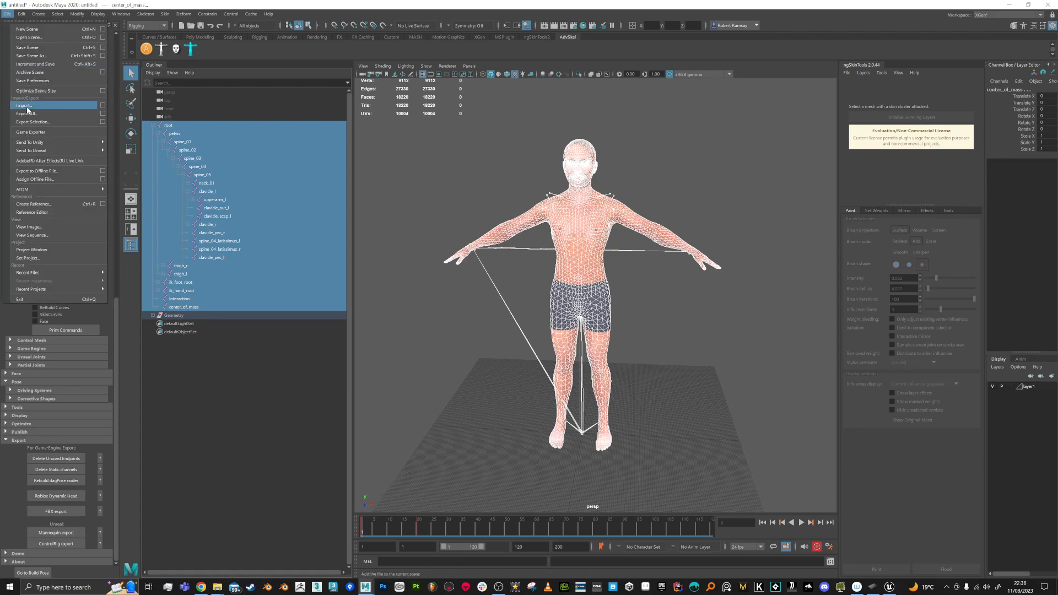
click(34, 124)
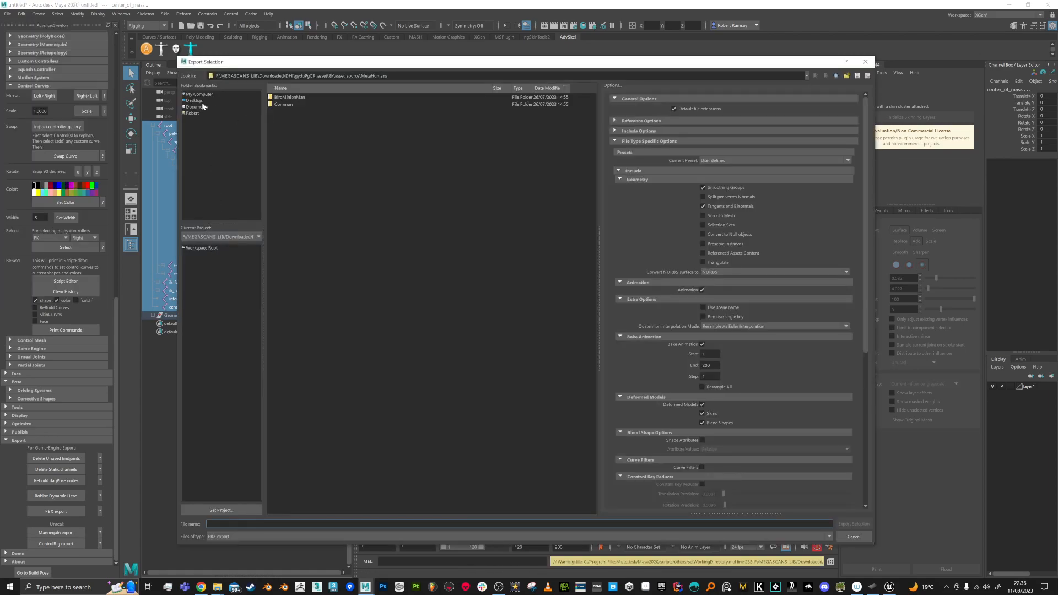
click(194, 101)
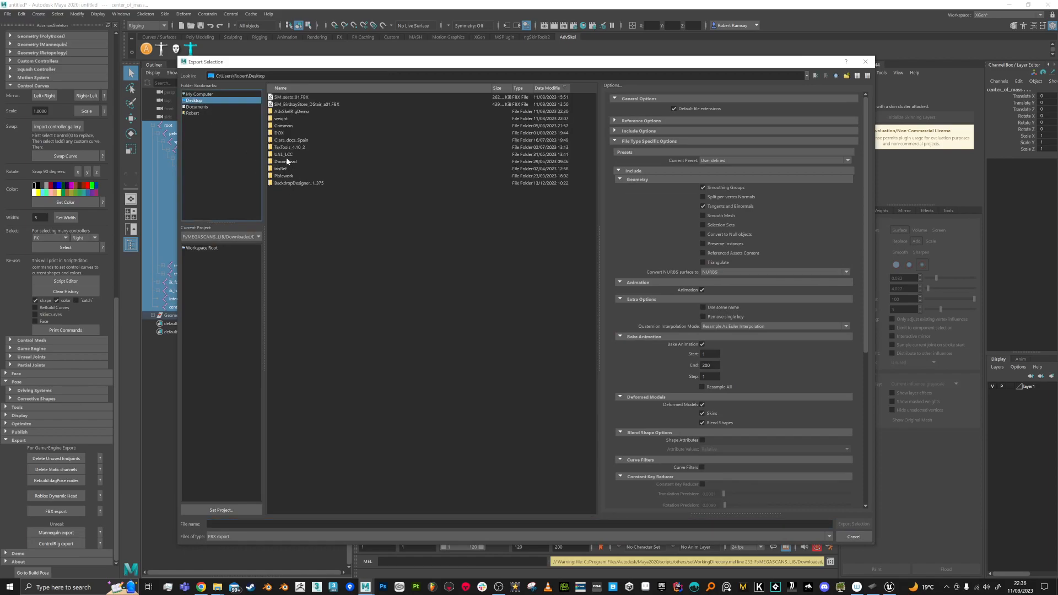
double_click(292, 113)
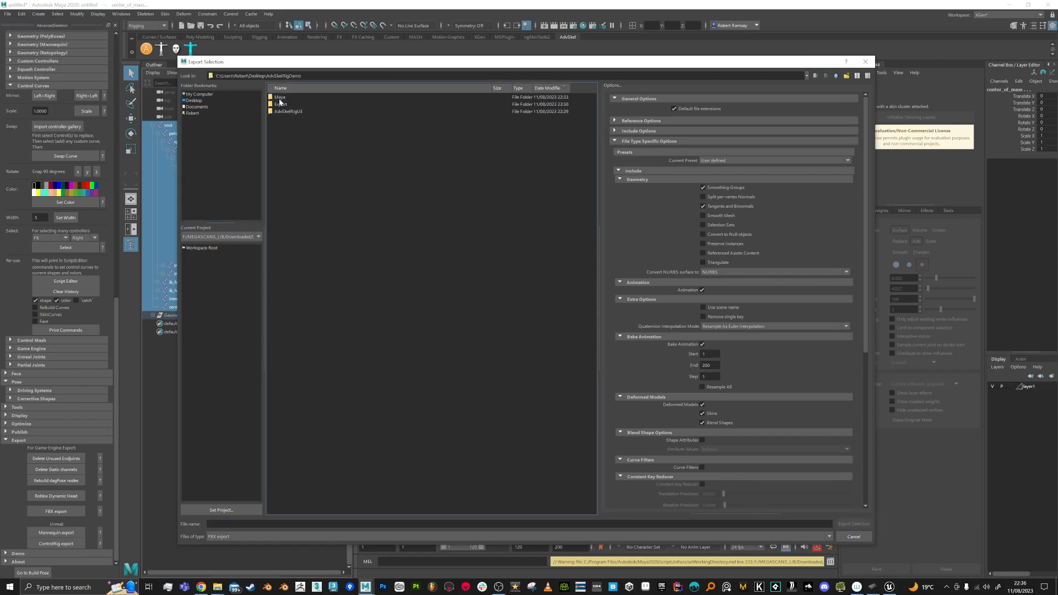
double_click(282, 112)
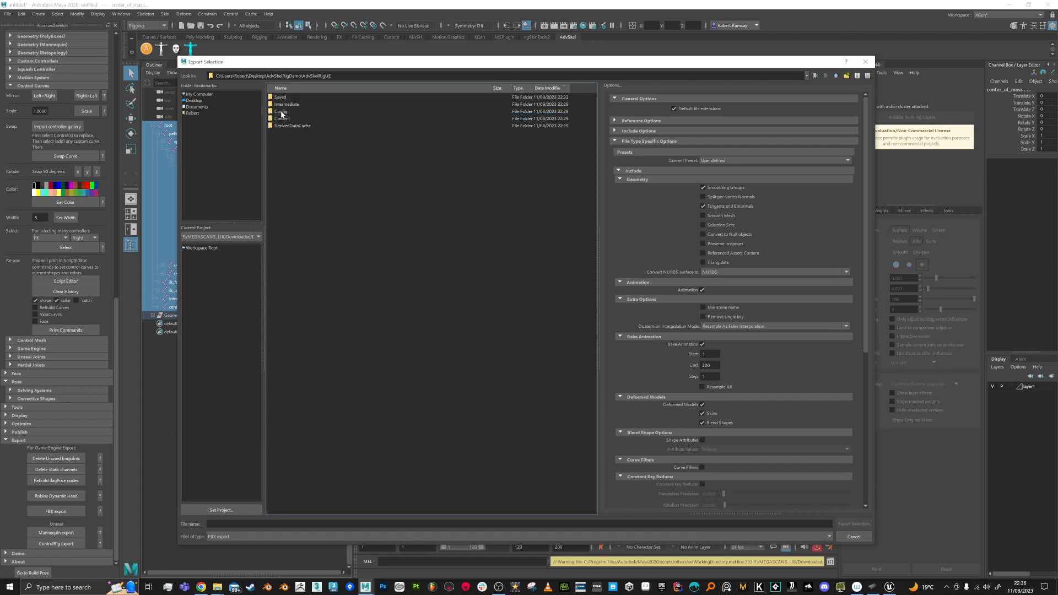
click(837, 76)
double_click(291, 102)
click(291, 98)
click(237, 524)
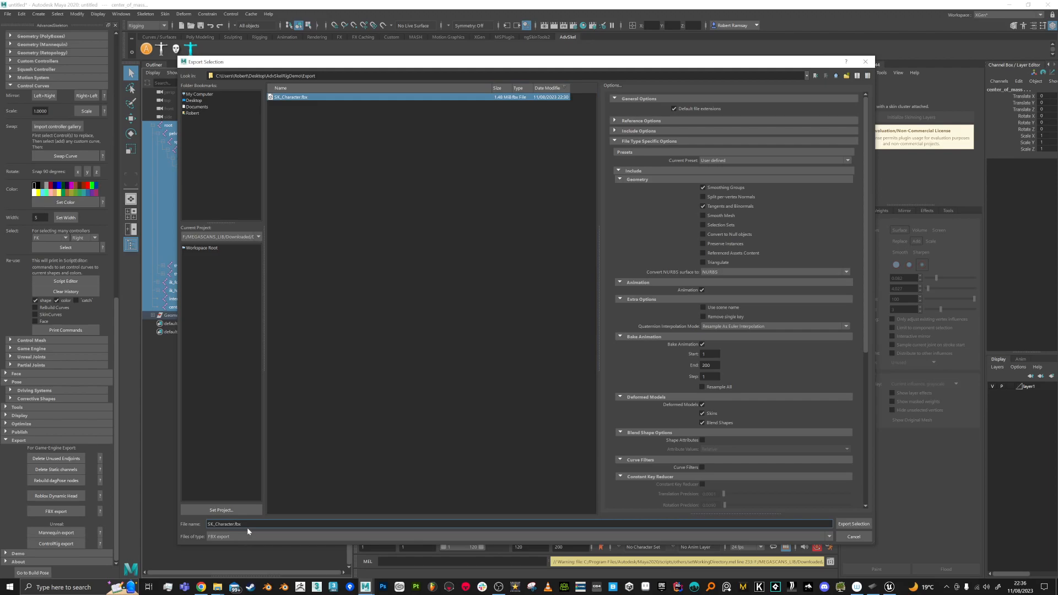
text(_FIXED)
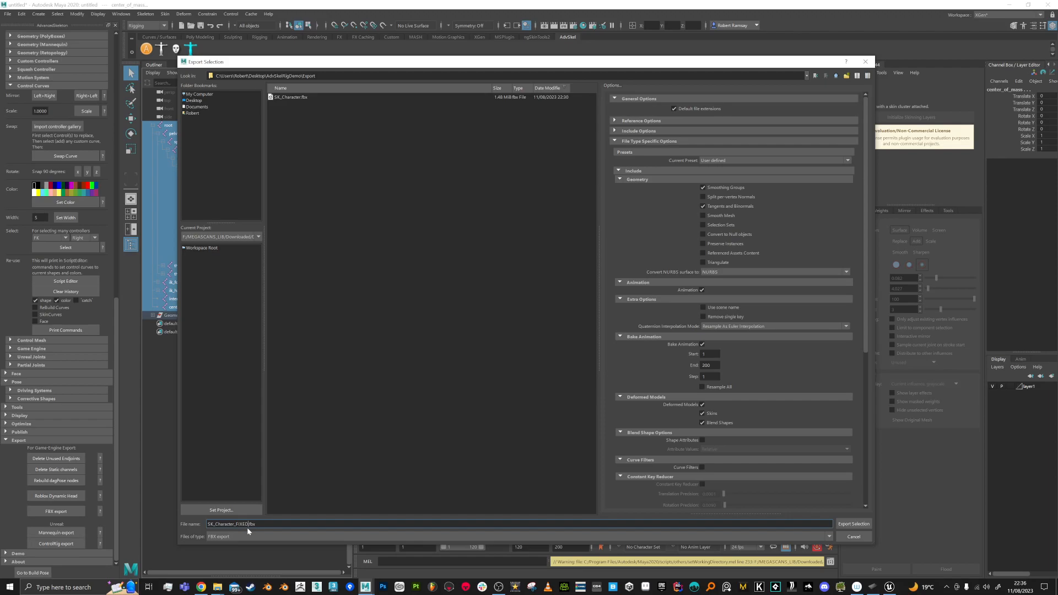
key(Return)
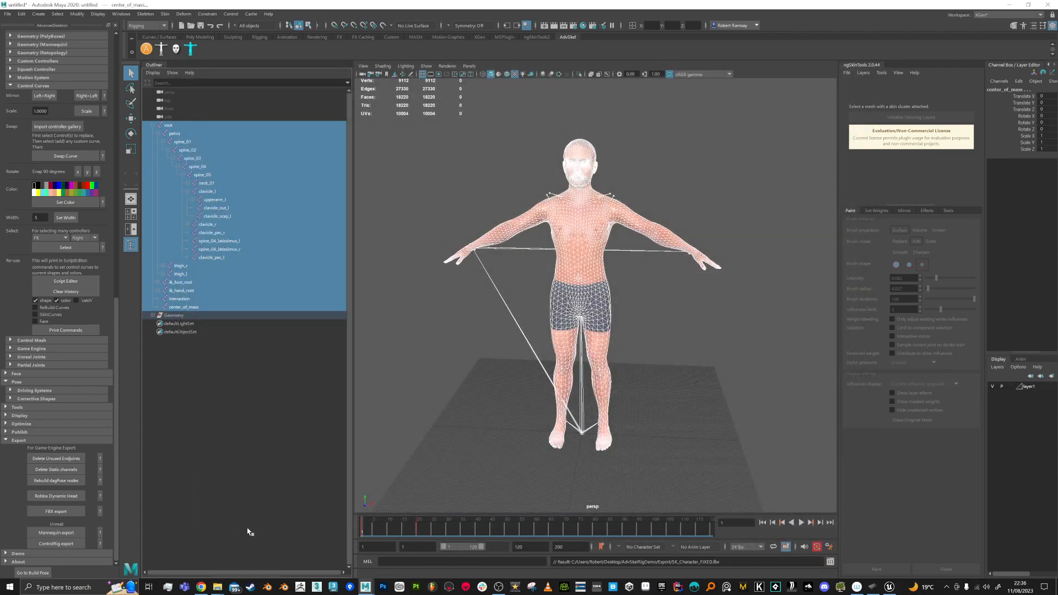
click(889, 586)
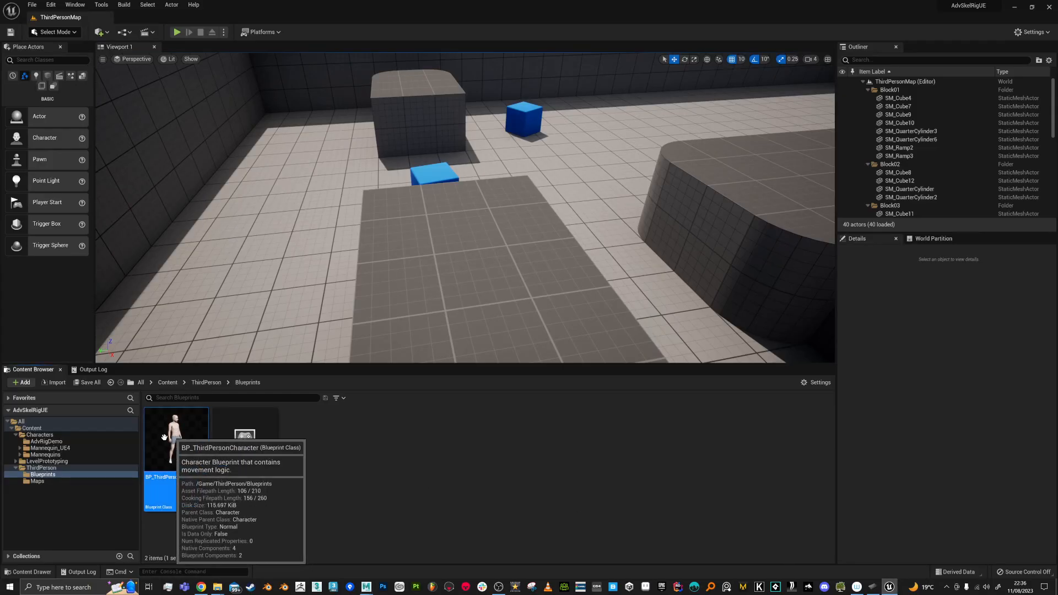
Step: Reimport the SK_Character skeletal mesh in AdvRigDemo using SK_Character_FIXED as the new source
click(60, 443)
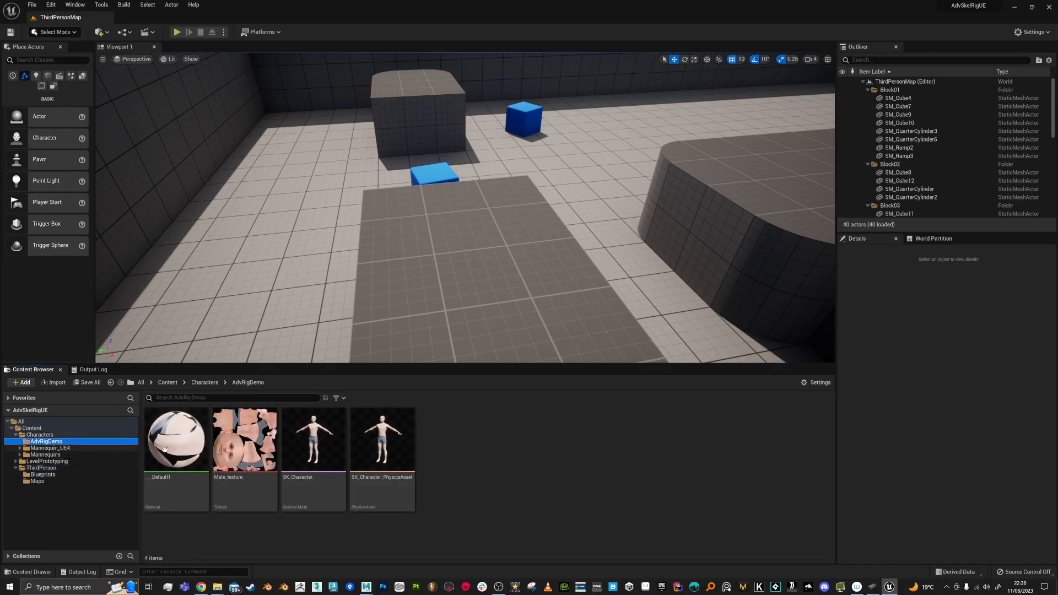
click(307, 454)
right_click(307, 454)
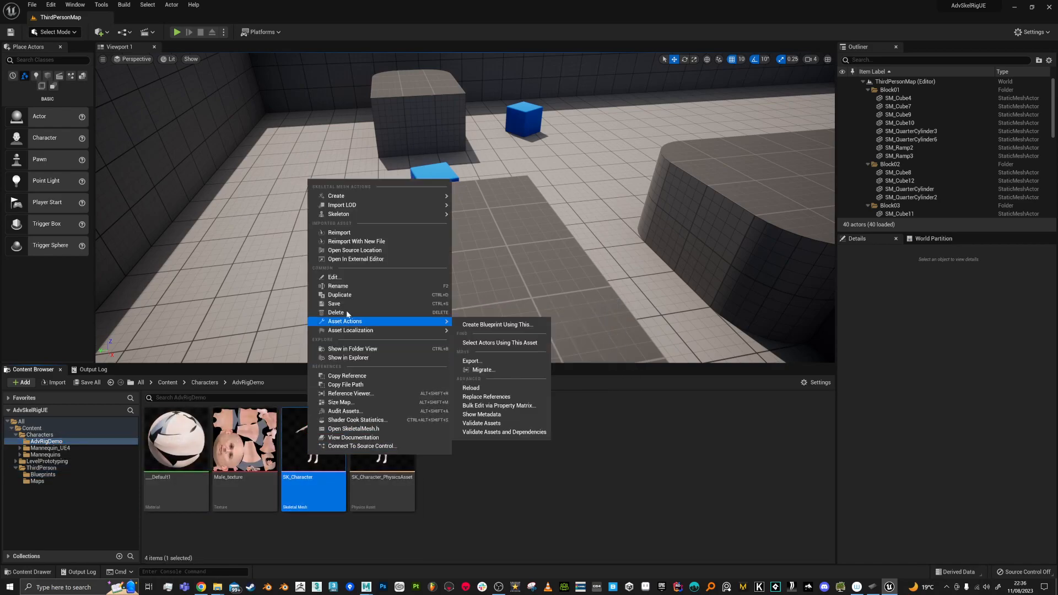
click(362, 252)
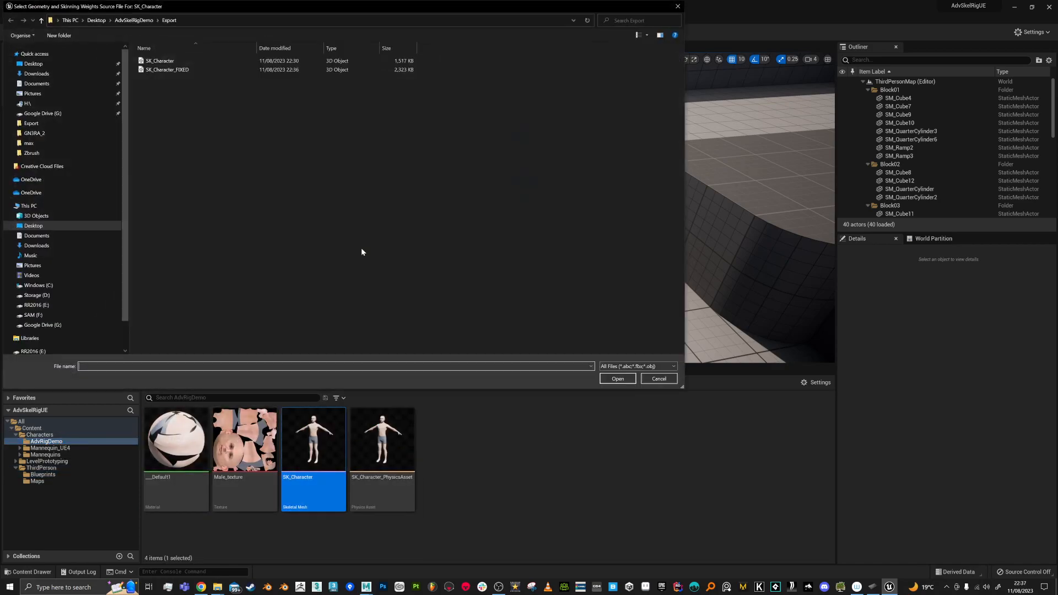
click(182, 70)
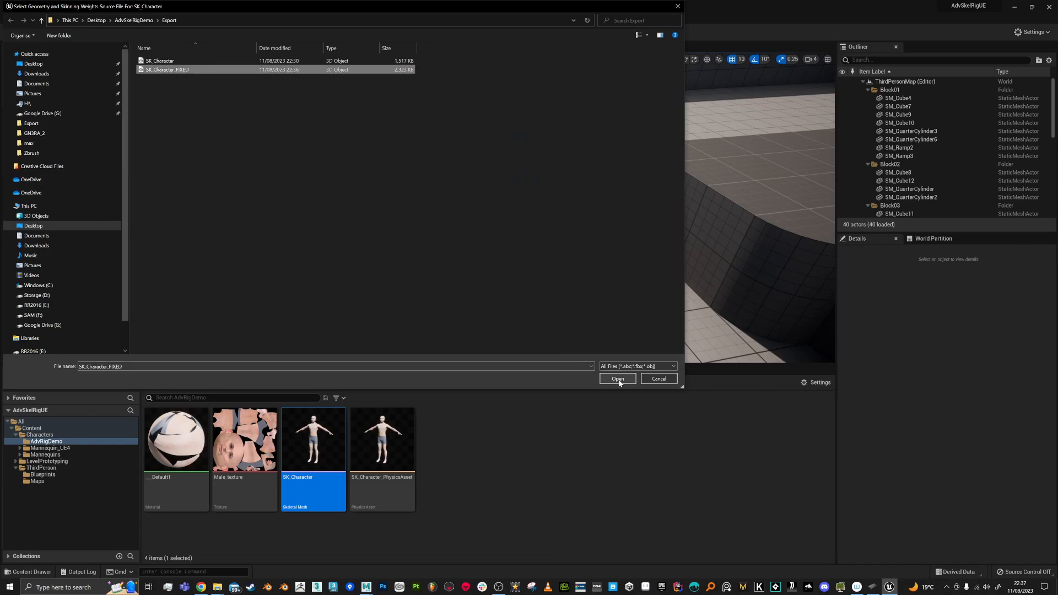
click(618, 379)
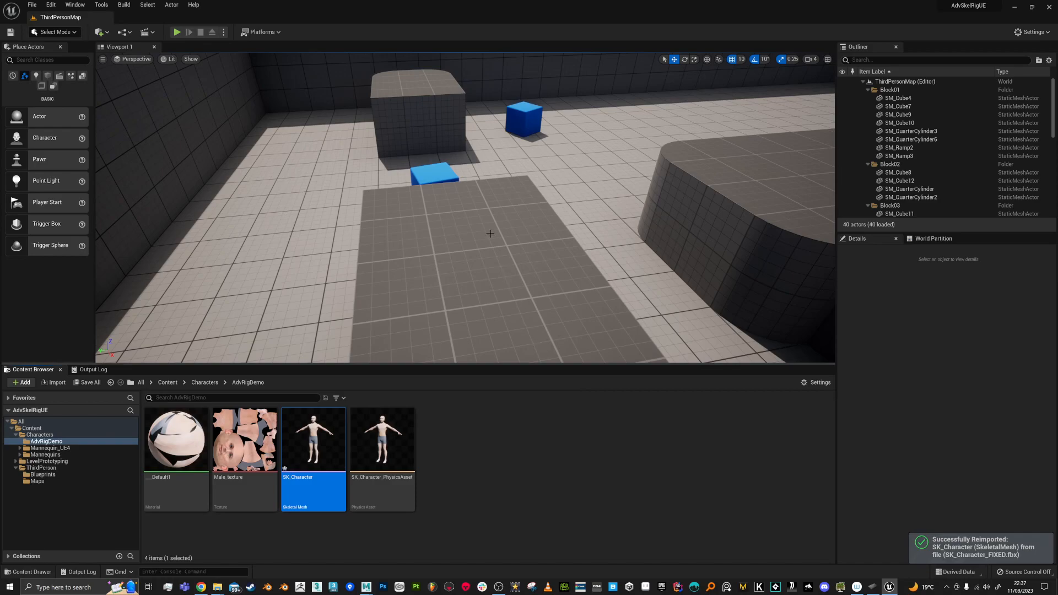
Step: Start Play In Editor and run the character toward and away from the camera
click(176, 32)
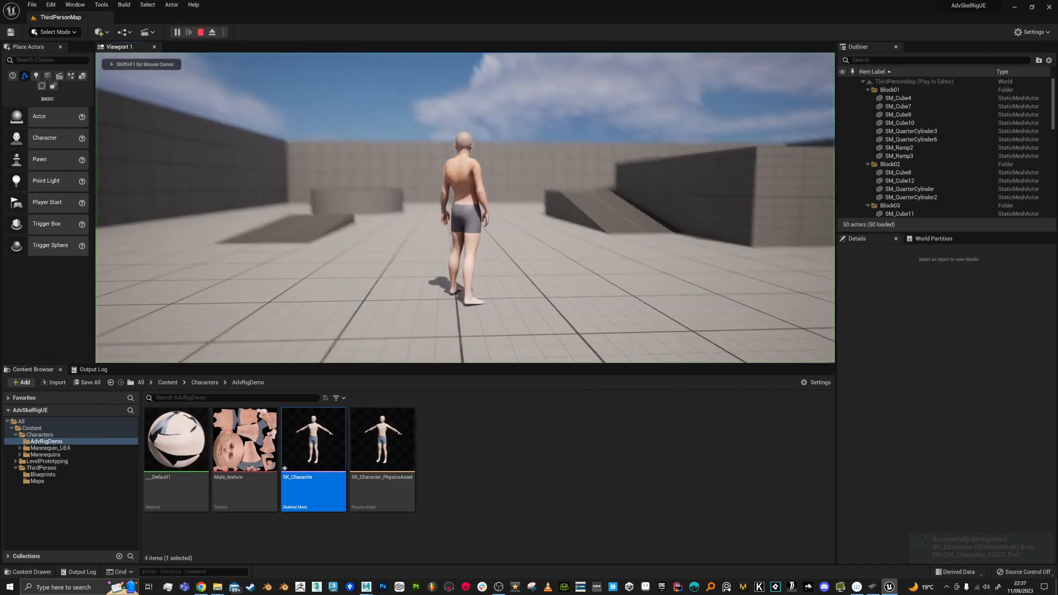
key(s)
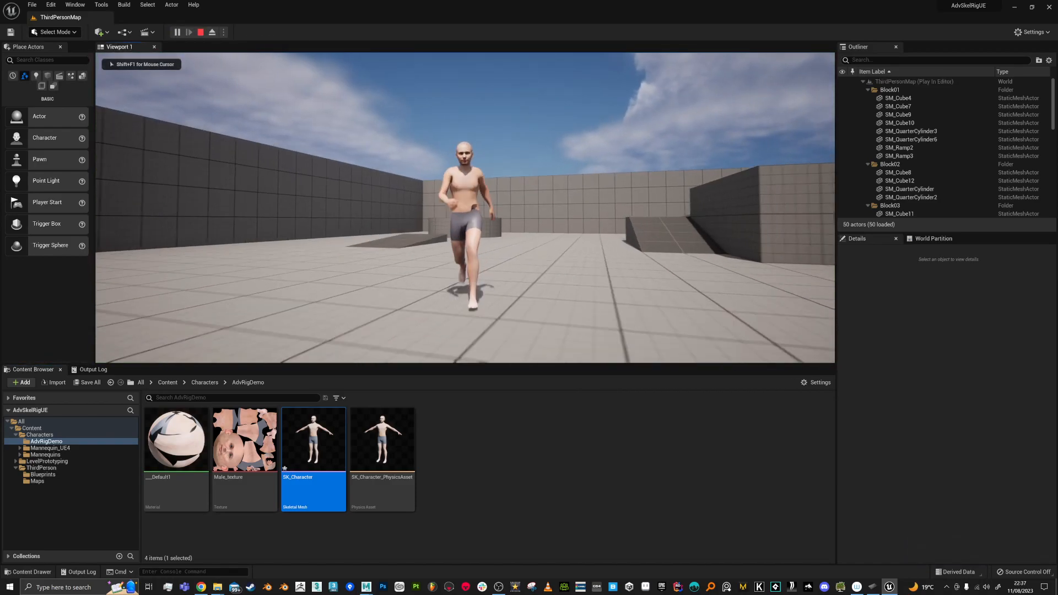
key(s)
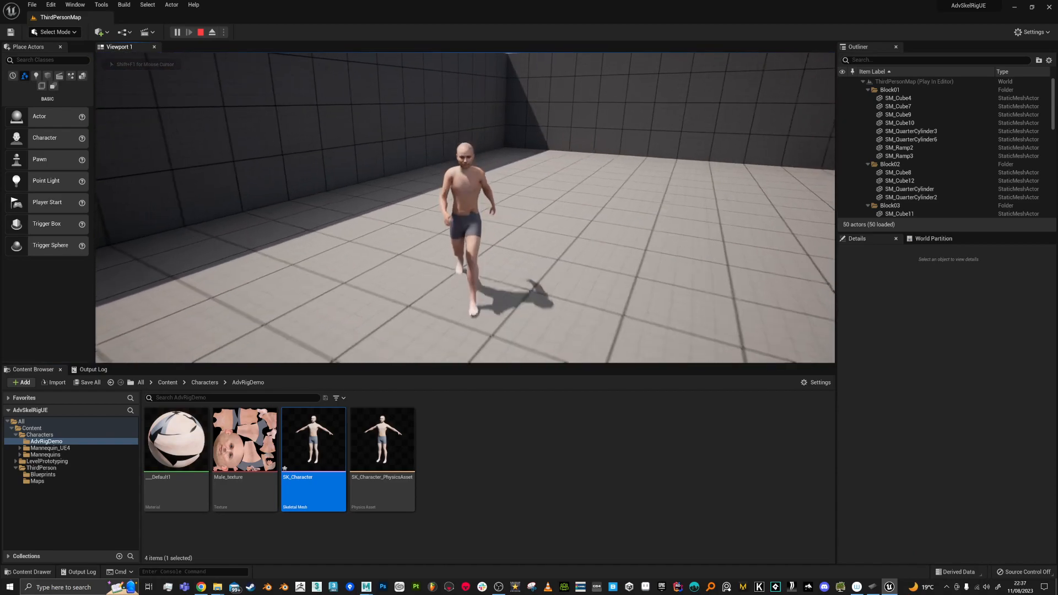
key(w)
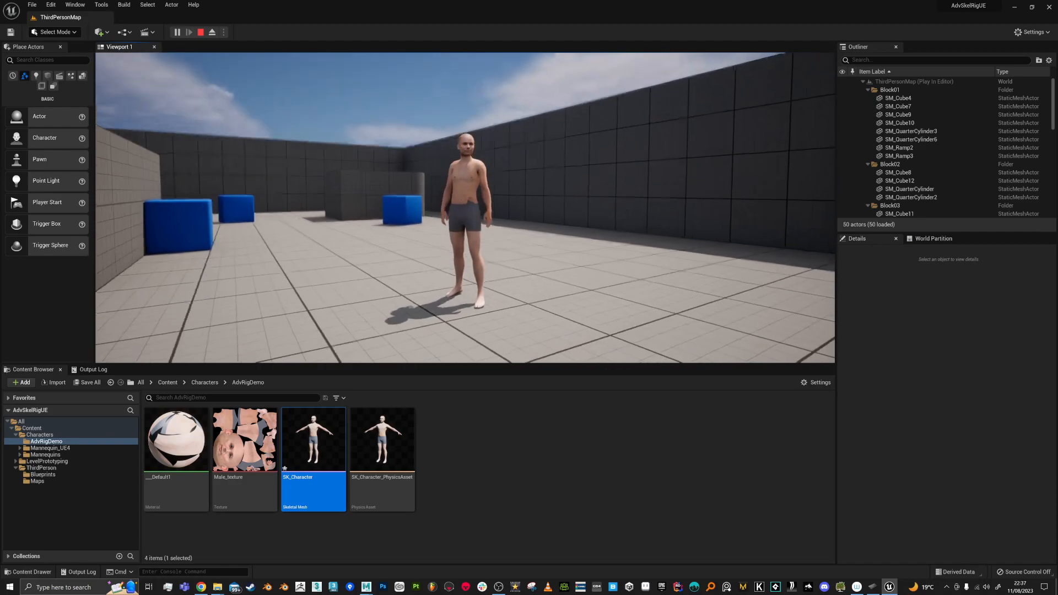
key(s)
Step: Turn the character right, then run it toward the ramp and cylinder and along the wall
key(d)
key(w)
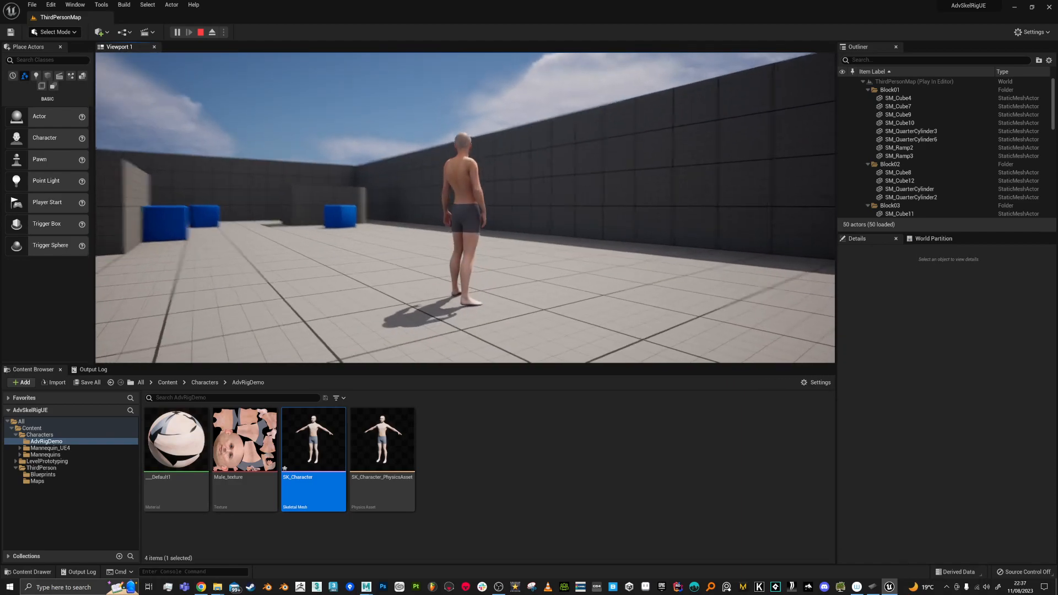
key(w)
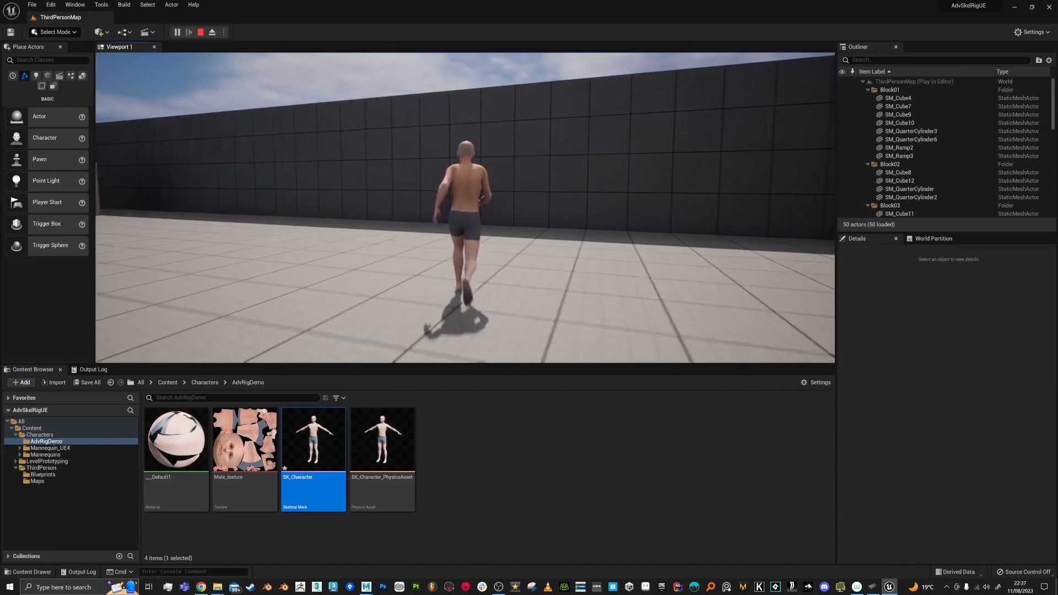
key(w)
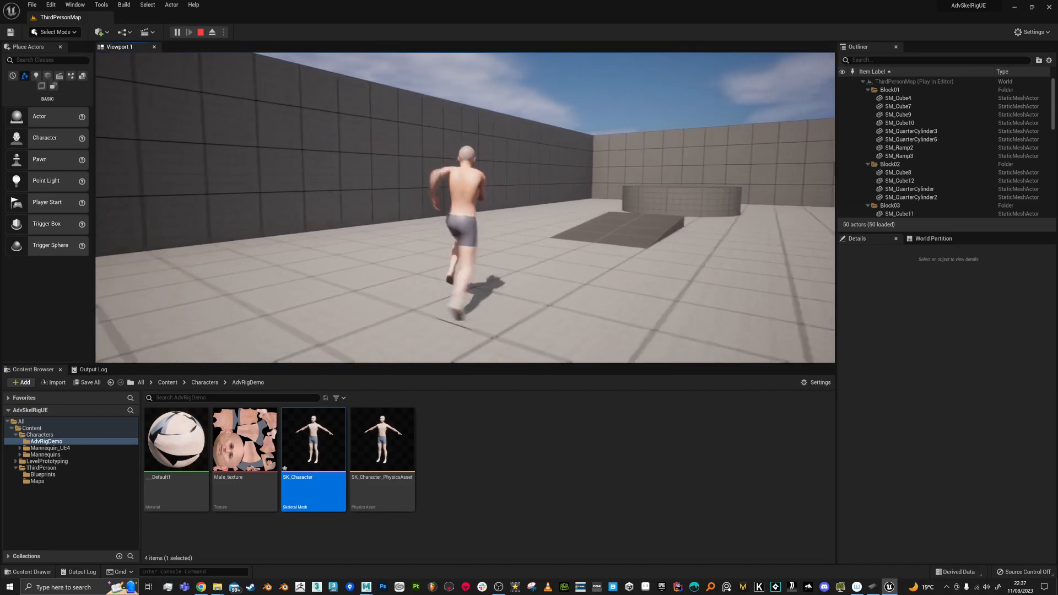
key(w)
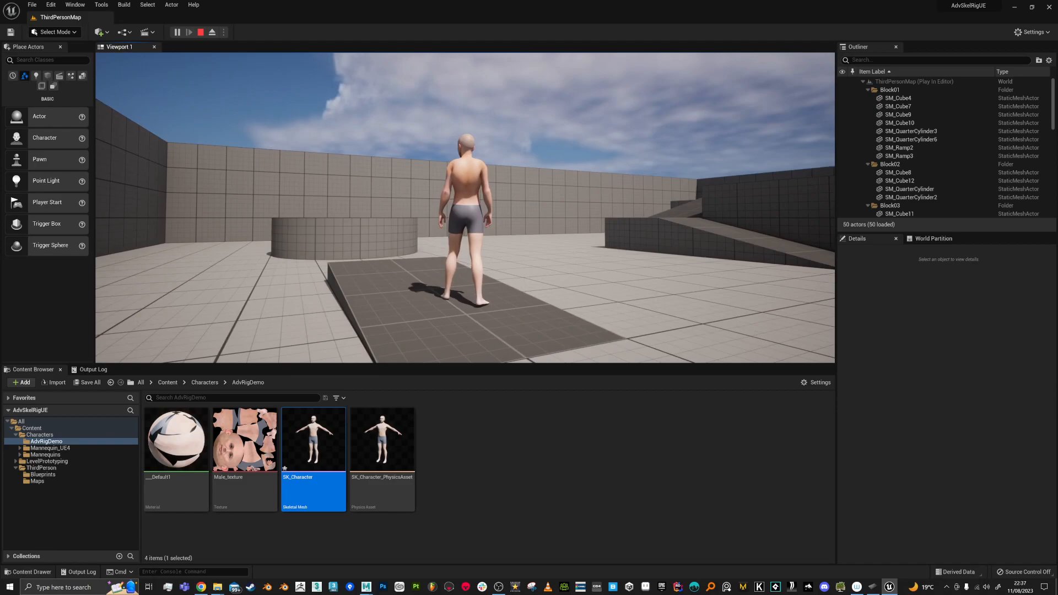
key(d)
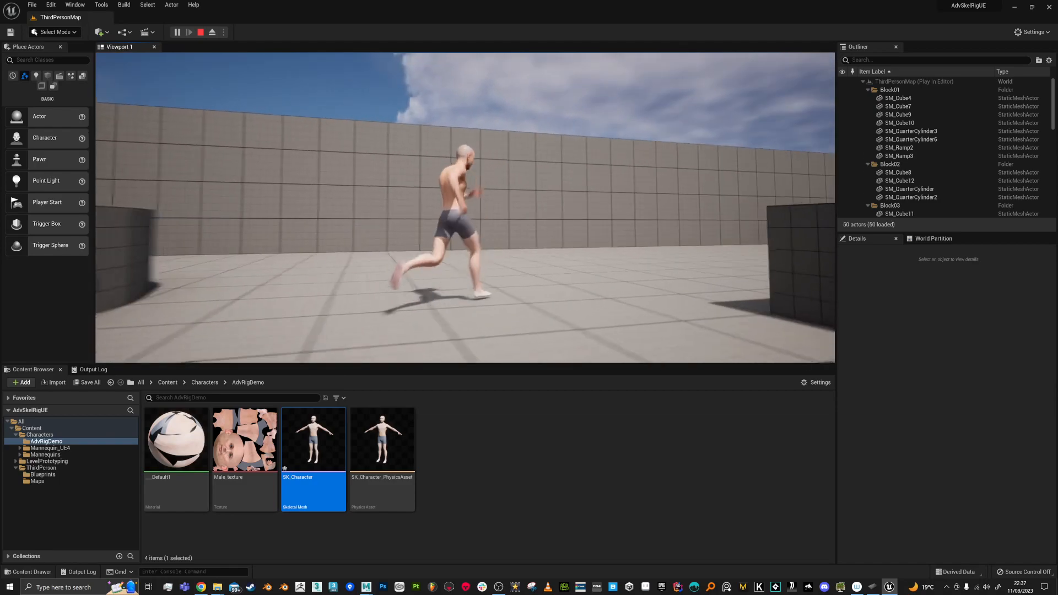
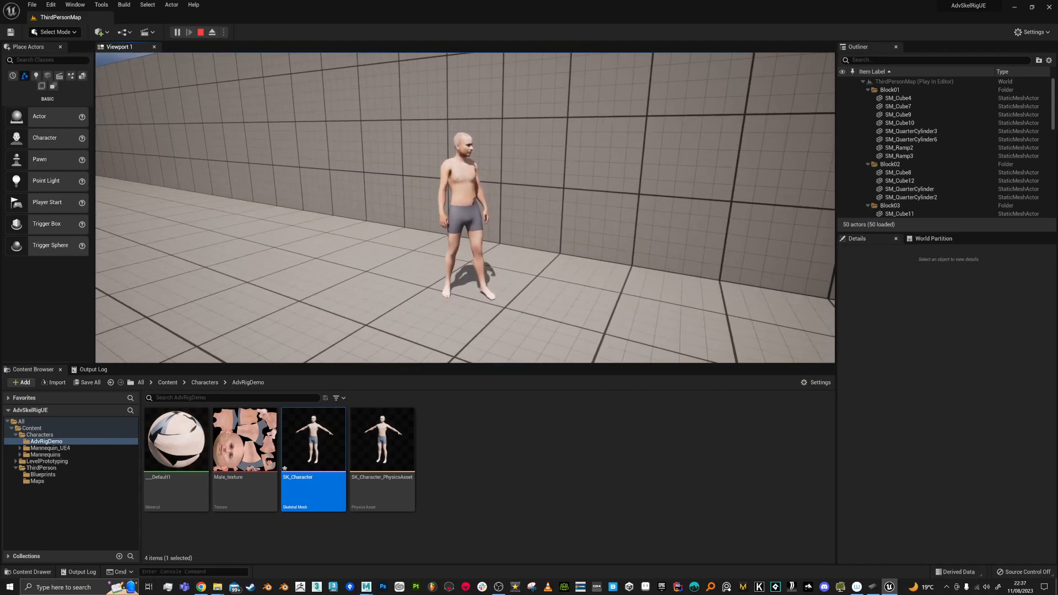
Step: Stop the play session, enlarge the level viewport, fly around the level, and switch to Maya
key(Escape)
drag(472, 365, 476, 473)
key(s)
right_drag(487, 391, 501, 424)
key(w)
key(alt+Tab)
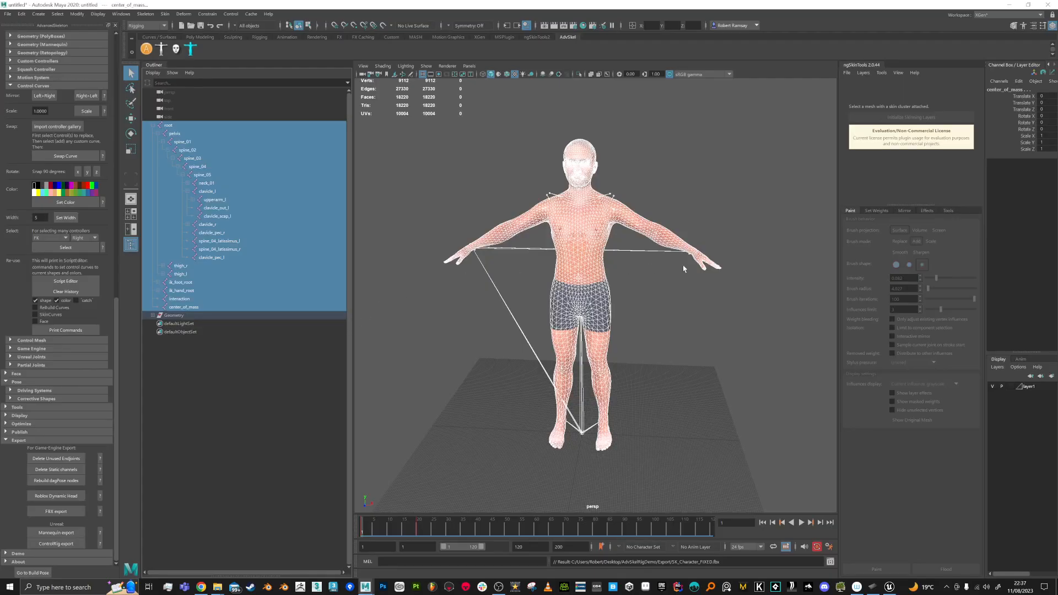
Step: Orbit and pan to a slightly elevated front view of the character
mouse_move(661, 267)
alt+mouse_down()
mouse_move(682, 258)
mouse_move(651, 257)
alt+mouse_up()
alt+middle_drag(586, 265, 585, 282)
scroll(585, 281, up, 3)
alt+drag(584, 274, 610, 287)
scroll(609, 285, up, 3)
alt+middle_drag(605, 270, 611, 300)
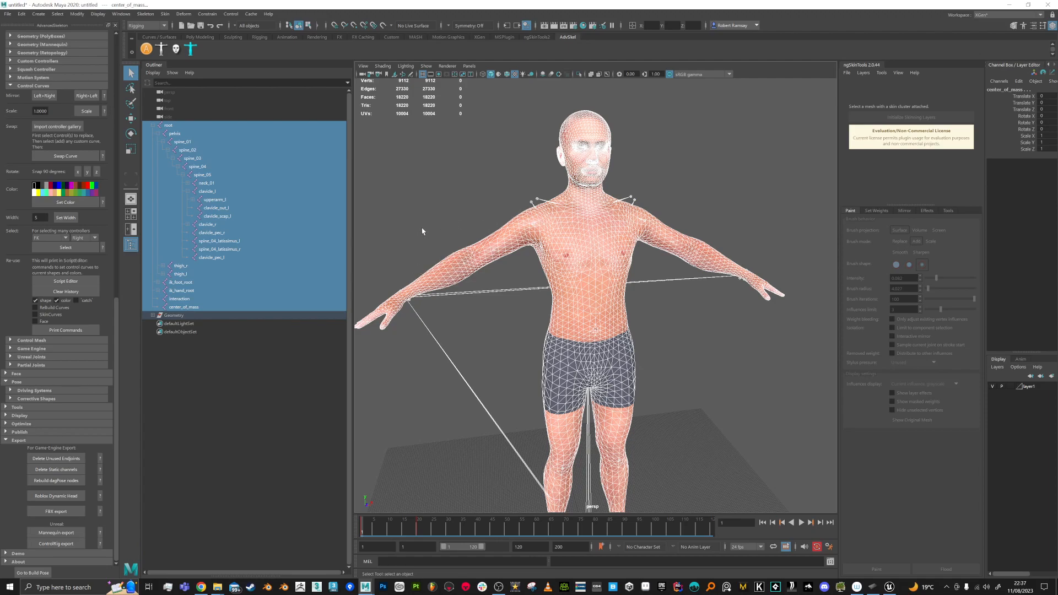
alt+drag(675, 239, 572, 270)
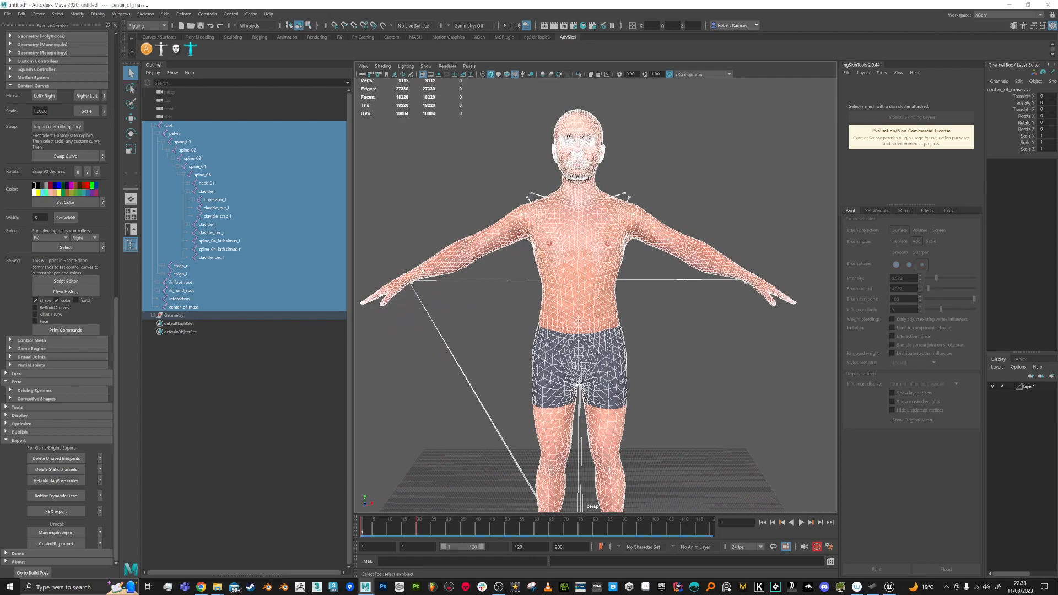
mouse_move(496, 246)
alt+mouse_down()
mouse_move(595, 242)
mouse_move(545, 242)
mouse_move(492, 260)
alt+mouse_up()
alt+drag(519, 313, 521, 300)
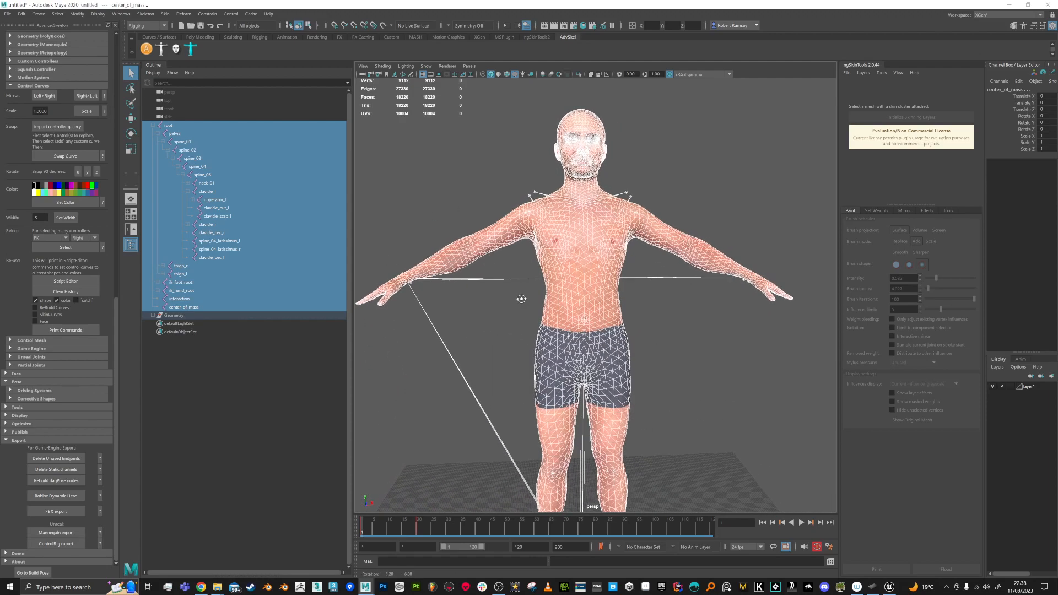
alt+drag(567, 234, 564, 276)
Step: Select the character's body mesh instead of the joints, isolate it, and frame it closer
click(489, 217)
scroll(564, 276, up, 1)
alt+middle_drag(563, 275, 587, 293)
click(587, 296)
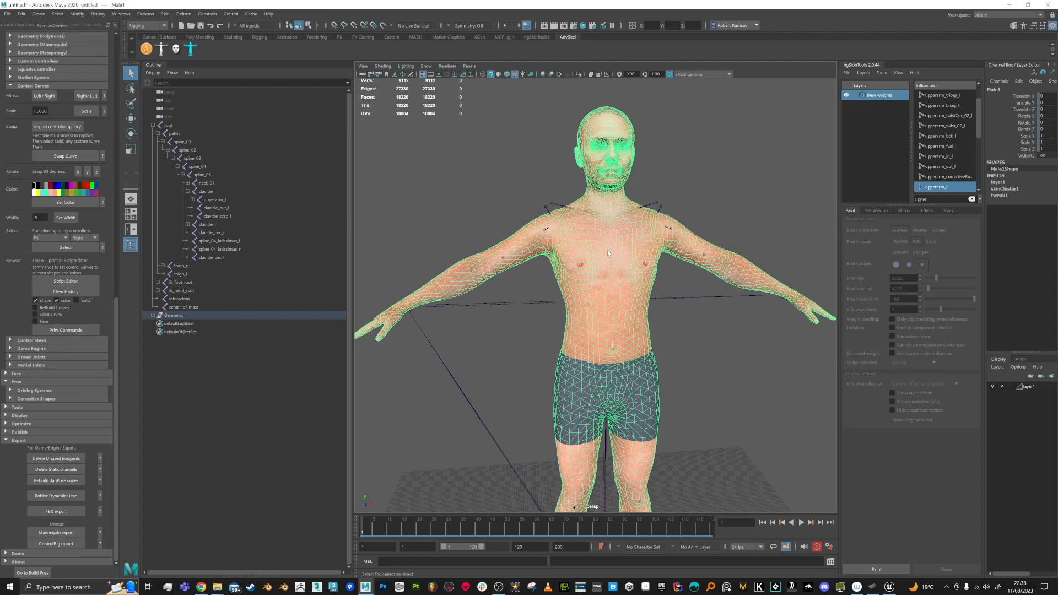
click(580, 76)
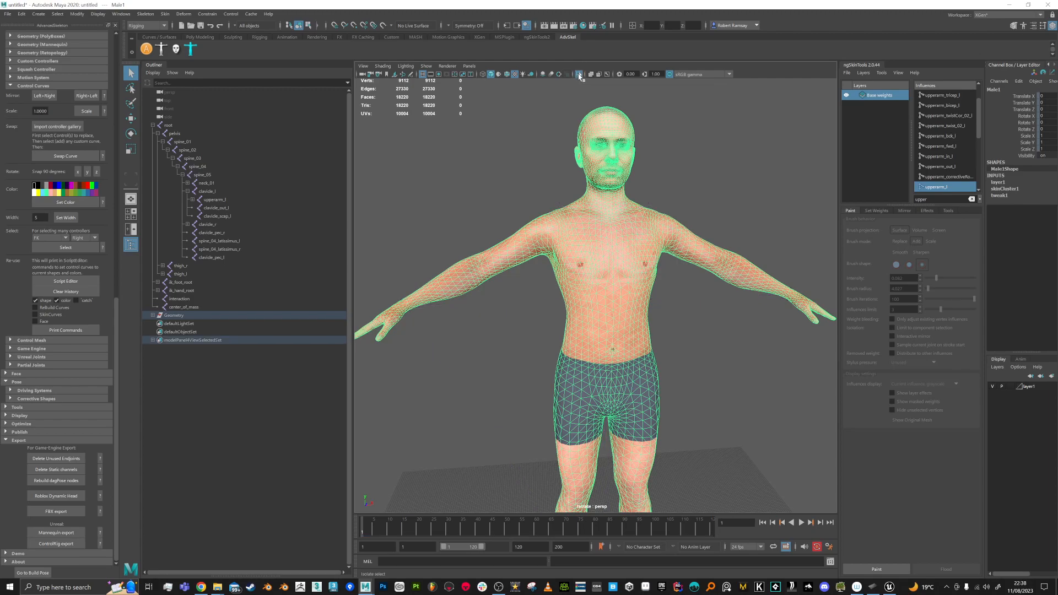
key(f)
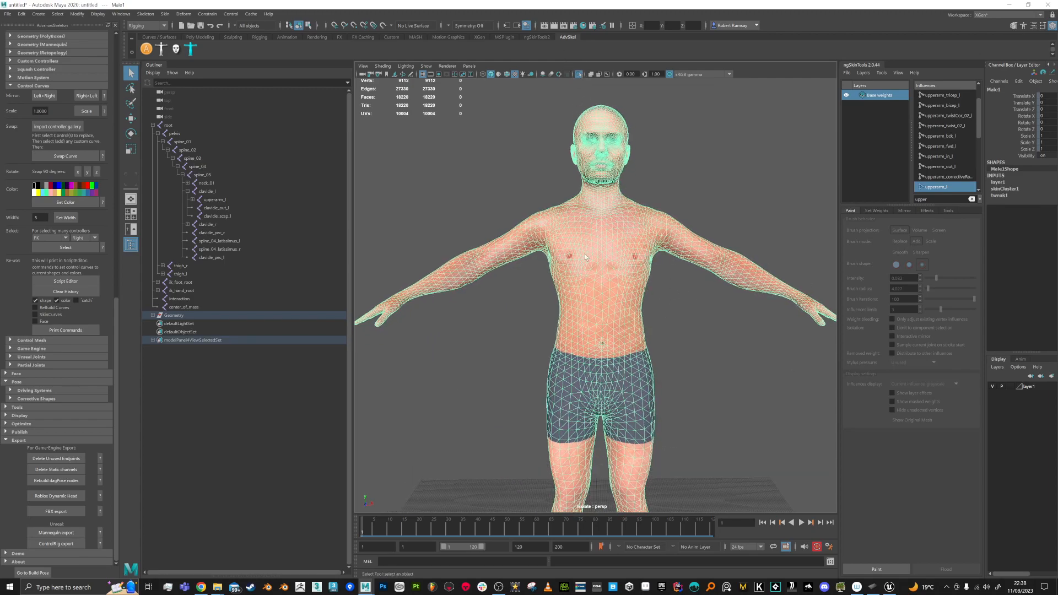
Step: Switch to face mode and marquee-select about 500 faces across the abdomen
right_drag(587, 248, 589, 269)
drag(682, 279, 521, 337)
mouse_move(571, 303)
alt+mouse_down()
mouse_move(639, 303)
mouse_move(580, 303)
alt+mouse_up()
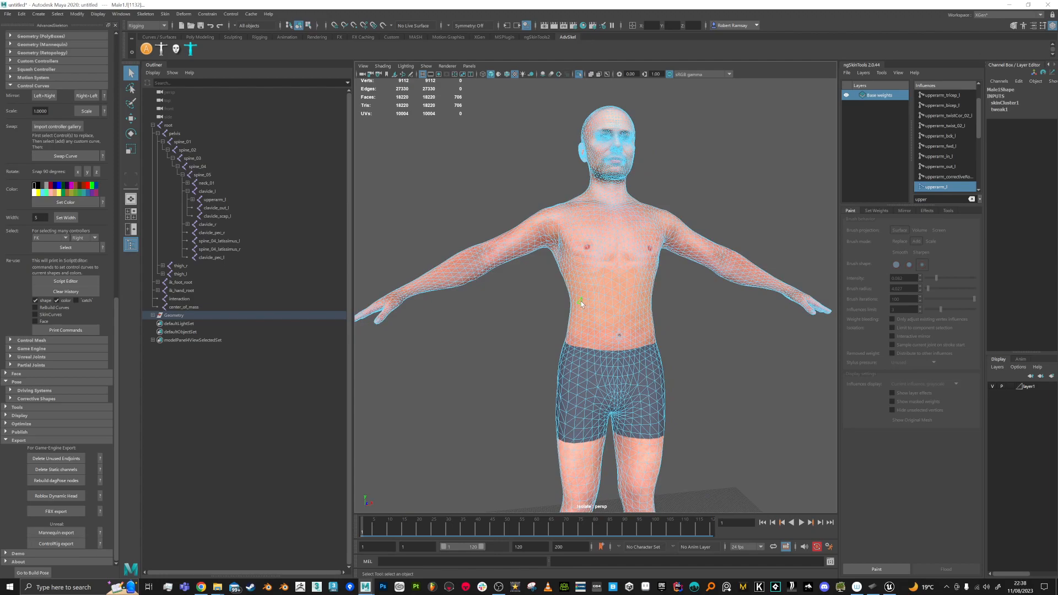
scroll(639, 319, up, 4)
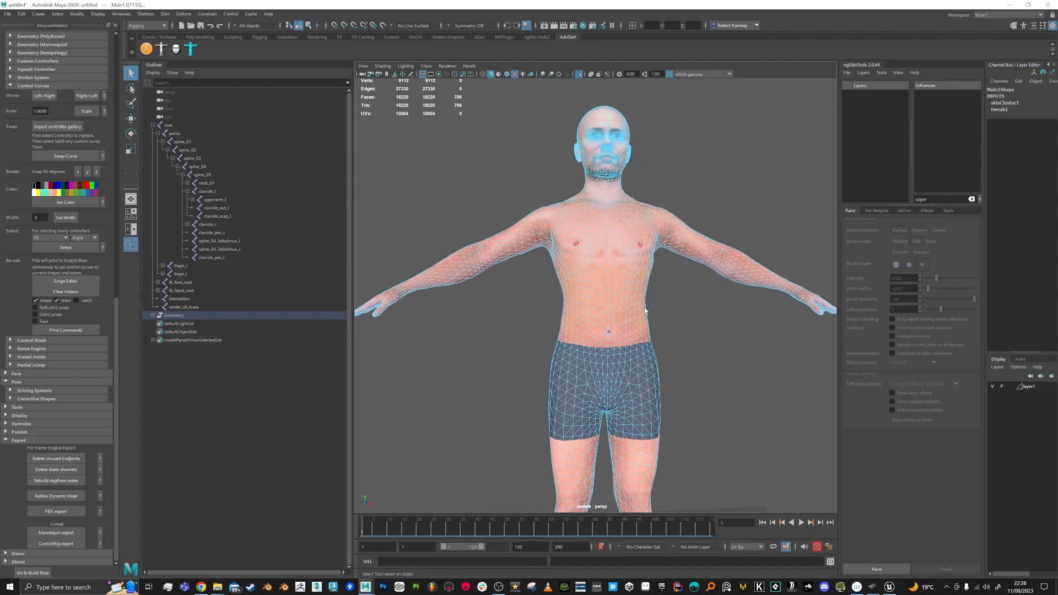
click(619, 292)
drag(683, 270, 639, 308)
Step: Delete the selected abdomen faces and scrub the animation to check the deformation
key(Delete)
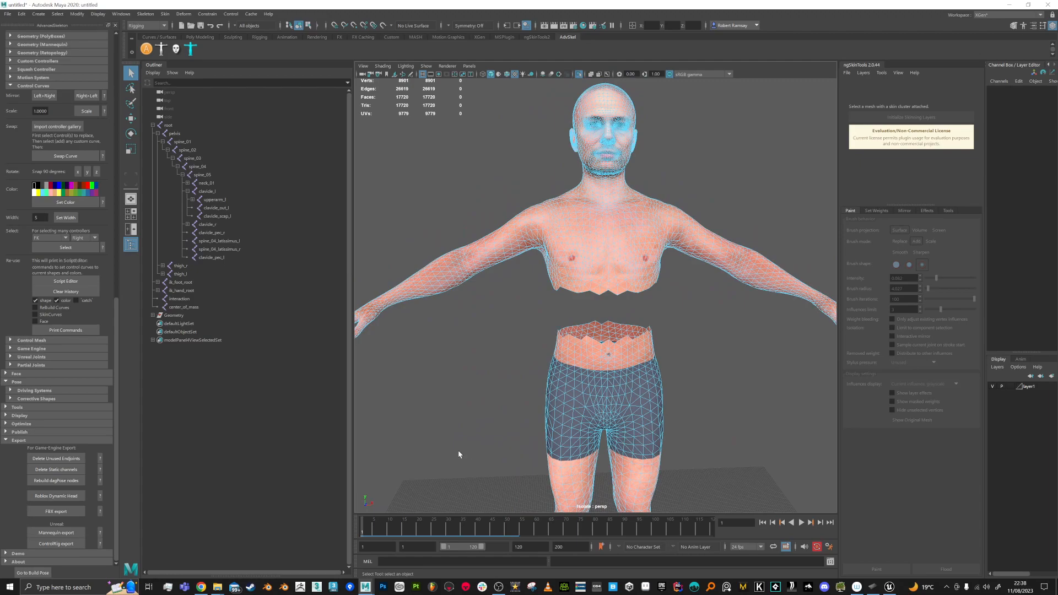
key(alt+v)
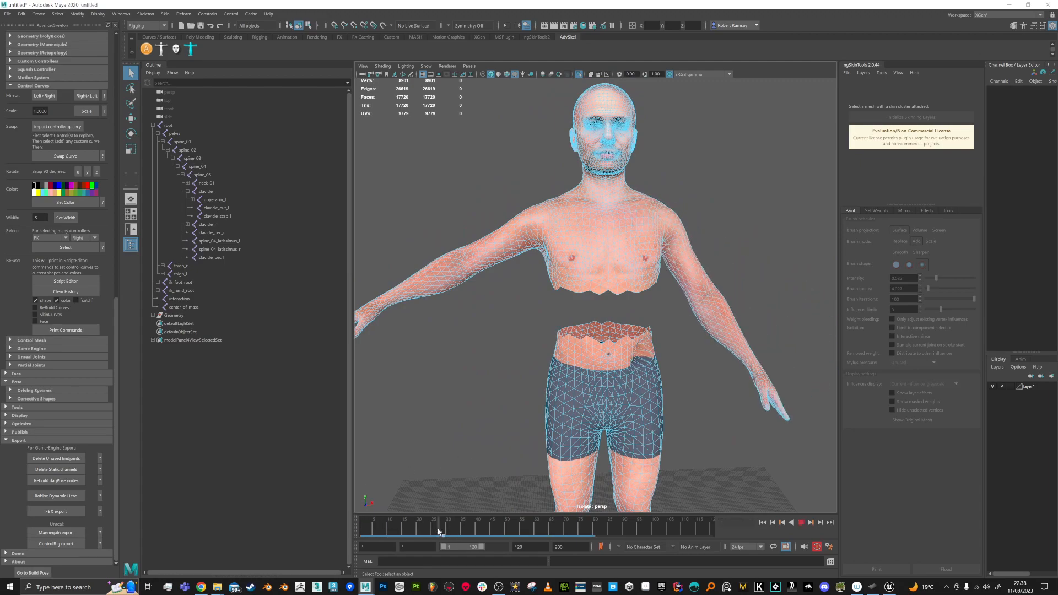
mouse_move(314, 530)
mouse_down()
mouse_move(427, 529)
mouse_move(306, 530)
mouse_up()
mouse_move(631, 395)
alt+mouse_down()
mouse_move(645, 398)
mouse_move(627, 395)
alt+mouse_up()
alt+middle_drag(628, 397, 631, 475)
mouse_move(544, 259)
alt+mouse_down()
mouse_move(541, 298)
mouse_move(540, 276)
alt+mouse_up()
Step: Delete face bands on the screen-left shoulder and on both thighs
drag(490, 301, 518, 349)
key(Delete)
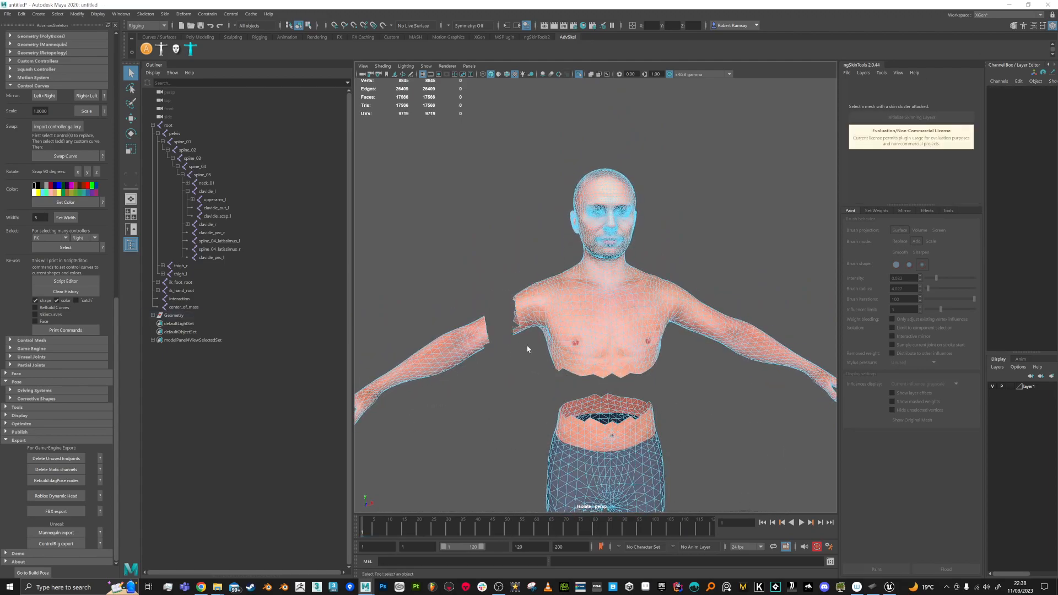
alt+middle_drag(569, 359, 567, 180)
drag(530, 394, 597, 421)
key(Delete)
alt+middle_drag(657, 419, 650, 314)
drag(661, 391, 596, 457)
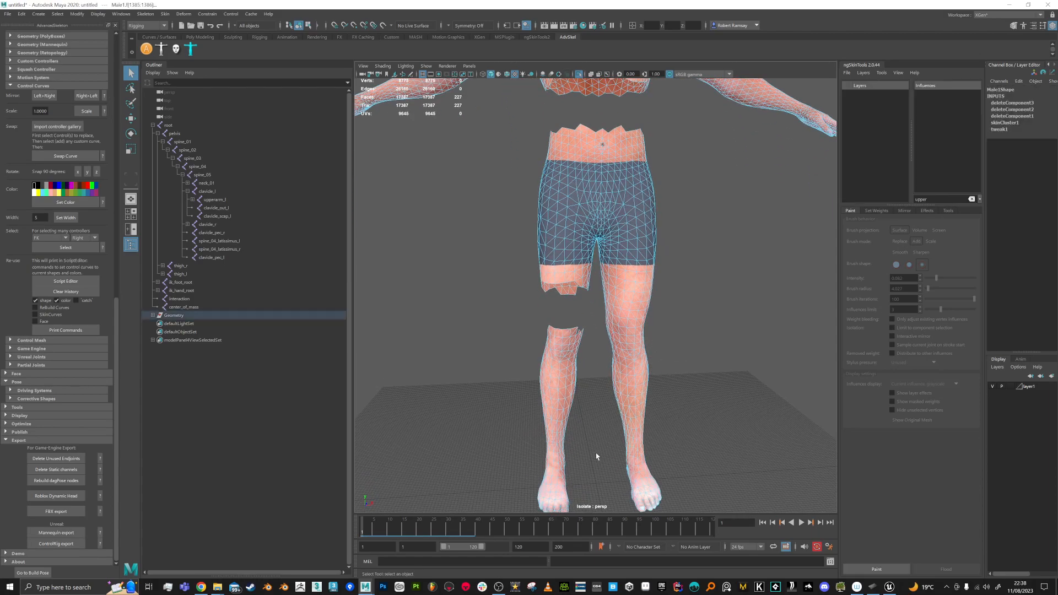
key(Delete)
Step: Delete faces over the shorts, left shoulder, head and left hand, leaving 13828 faces
alt+middle_drag(663, 406, 600, 364)
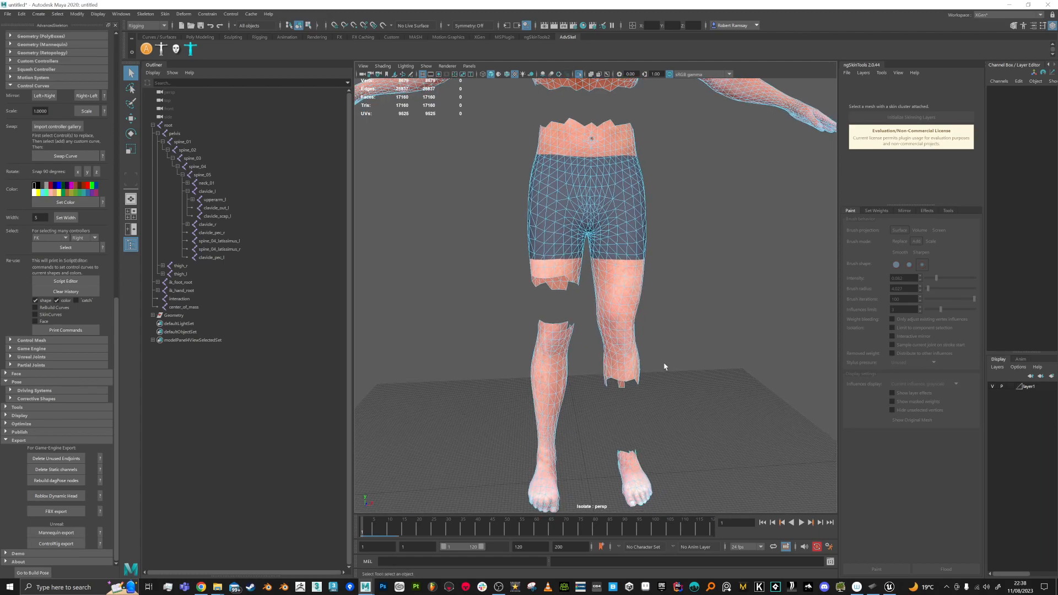
alt+drag(660, 363, 659, 367)
alt+middle_drag(658, 367, 658, 454)
drag(631, 274, 610, 309)
key(Delete)
alt+middle_drag(610, 310, 610, 332)
drag(611, 328, 627, 334)
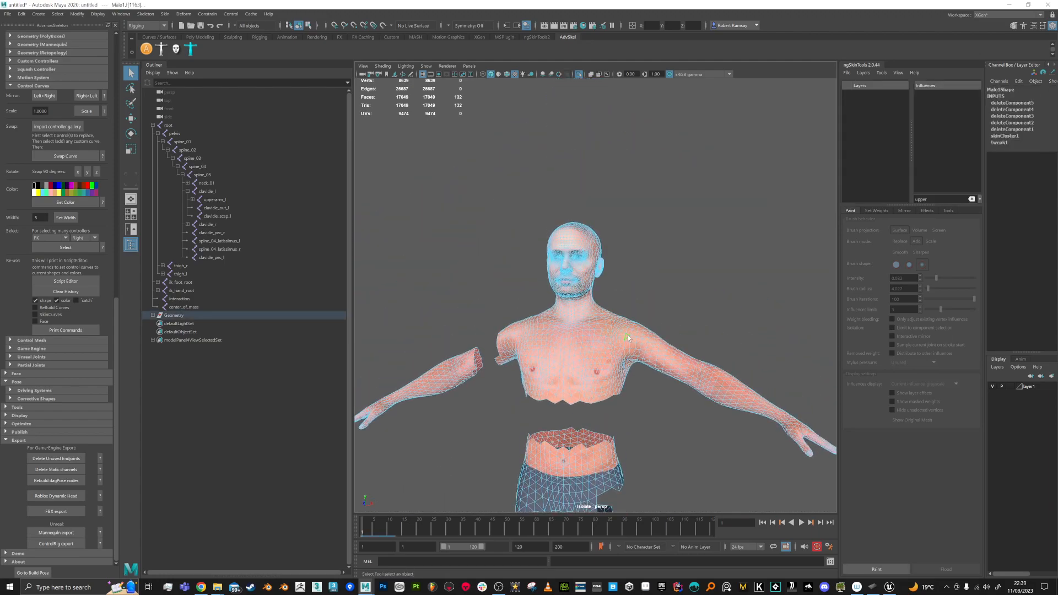
key(Delete)
drag(557, 269, 421, 329)
key(Delete)
scroll(609, 223, down, 5)
drag(432, 283, 494, 350)
key(Delete)
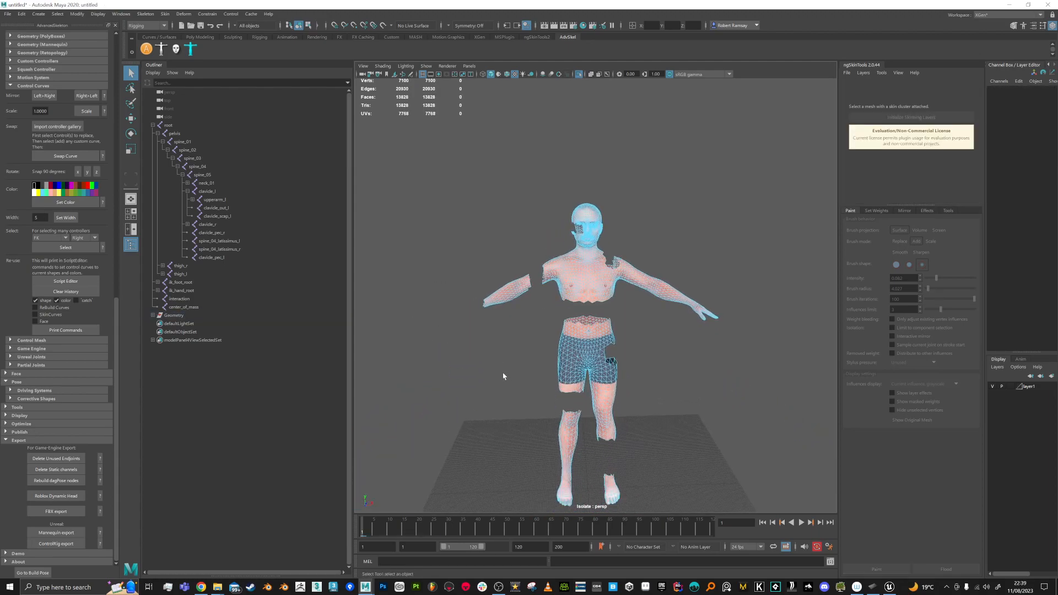
Step: Return to Object Mode, deselect the mesh, and orbit around to review it
right_drag(588, 287, 626, 273)
click(661, 356)
alt+middle_drag(648, 354, 635, 315)
mouse_move(634, 312)
alt+mouse_down()
mouse_move(652, 321)
mouse_move(685, 312)
mouse_move(631, 307)
mouse_move(635, 319)
alt+mouse_up()
alt+right_drag(635, 318, 572, 288)
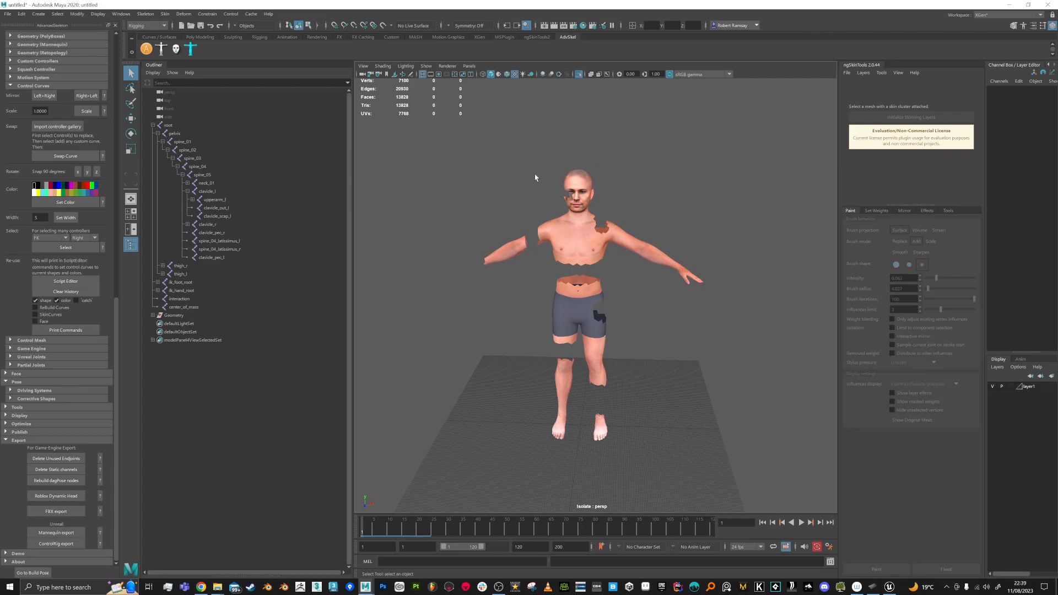
Step: Turn off Isolate Select and select the mesh plus the full skeleton hierarchy
click(578, 74)
drag(465, 170, 724, 481)
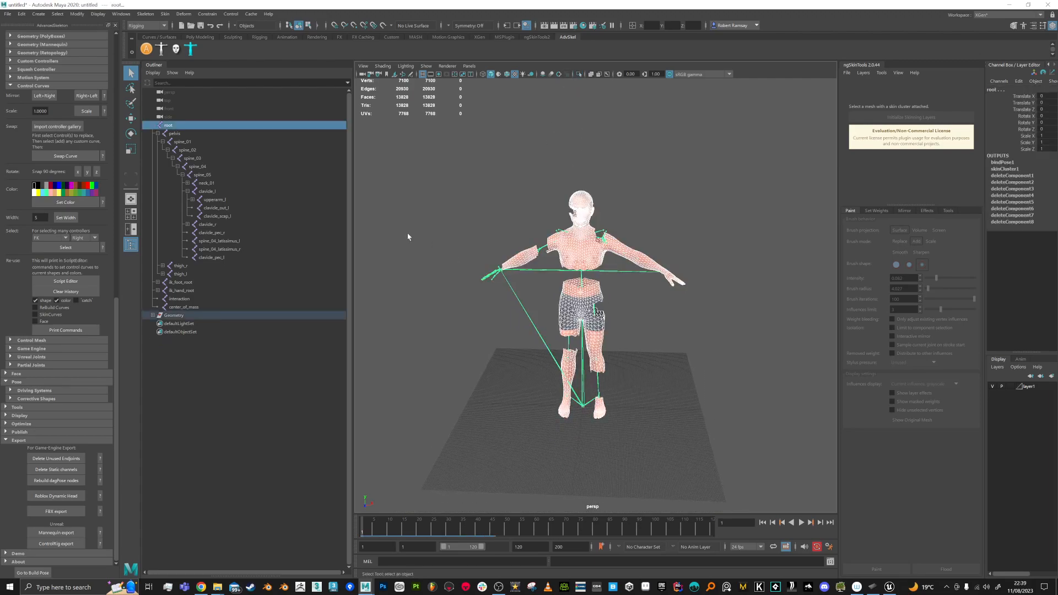
click(58, 13)
click(82, 54)
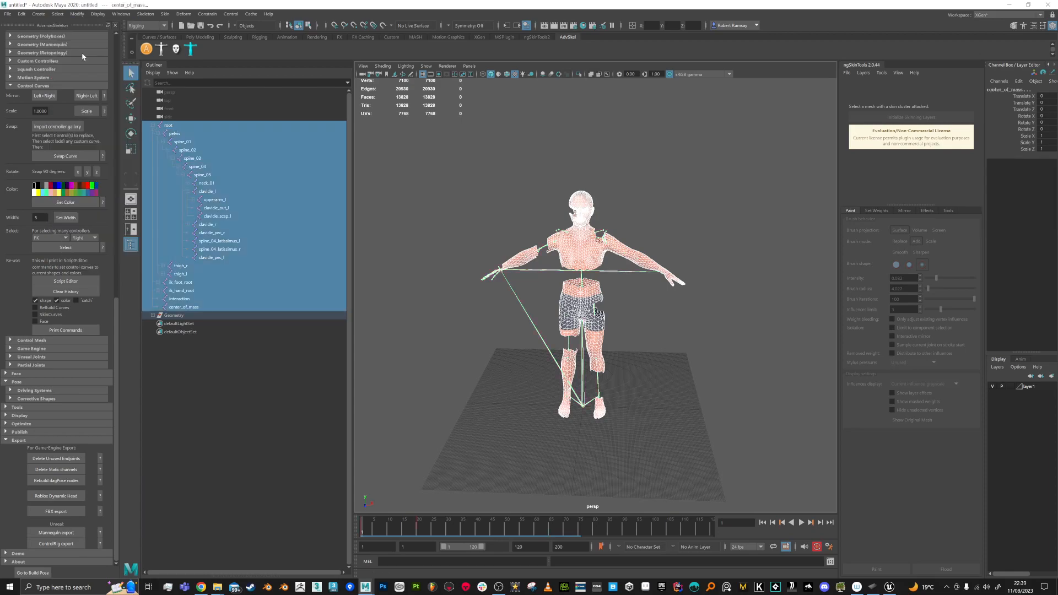
Step: Export the selection over SK_Character_FIXED.fbx, dismiss the warnings, and return to Unreal Engine
click(8, 13)
click(37, 122)
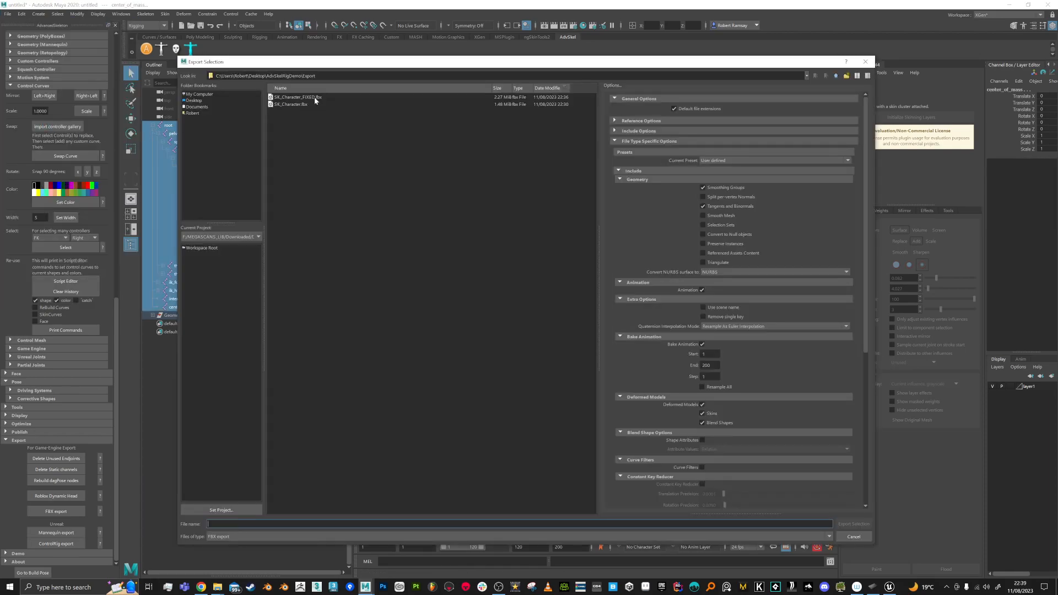
double_click(315, 100)
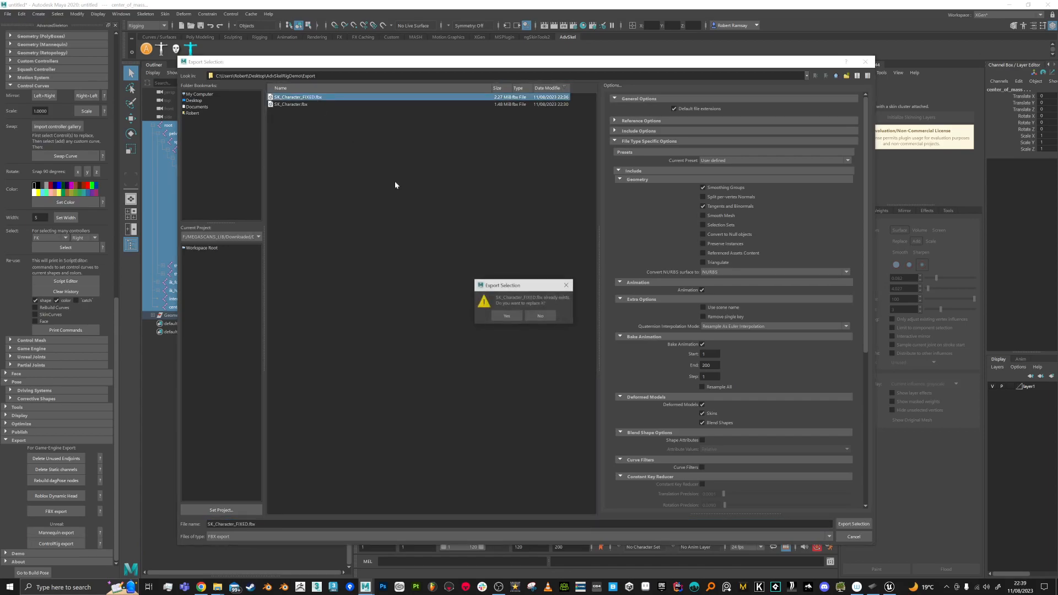
click(512, 315)
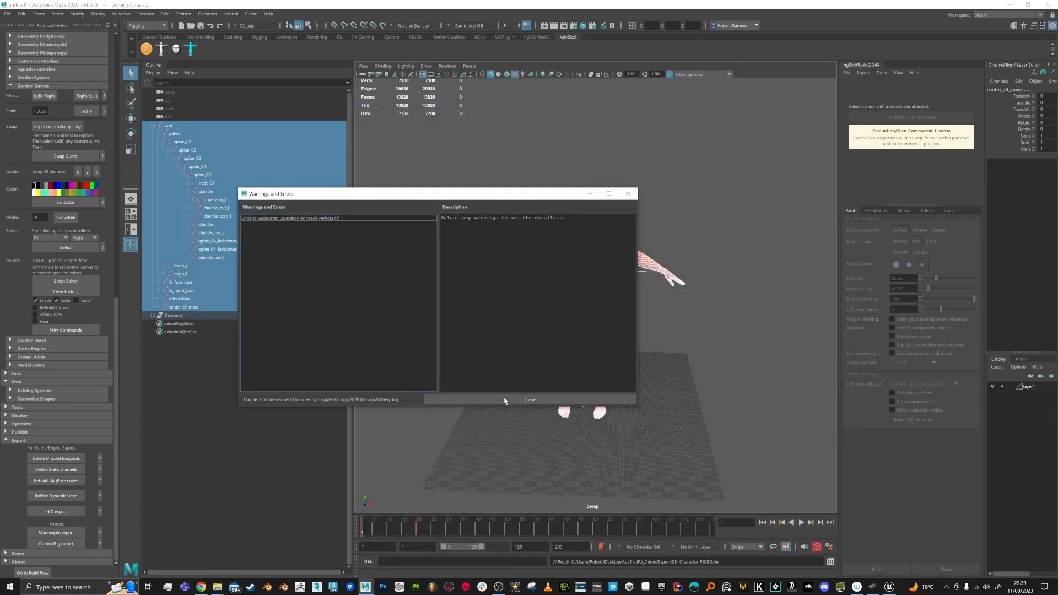
click(520, 397)
key(alt+Tab)
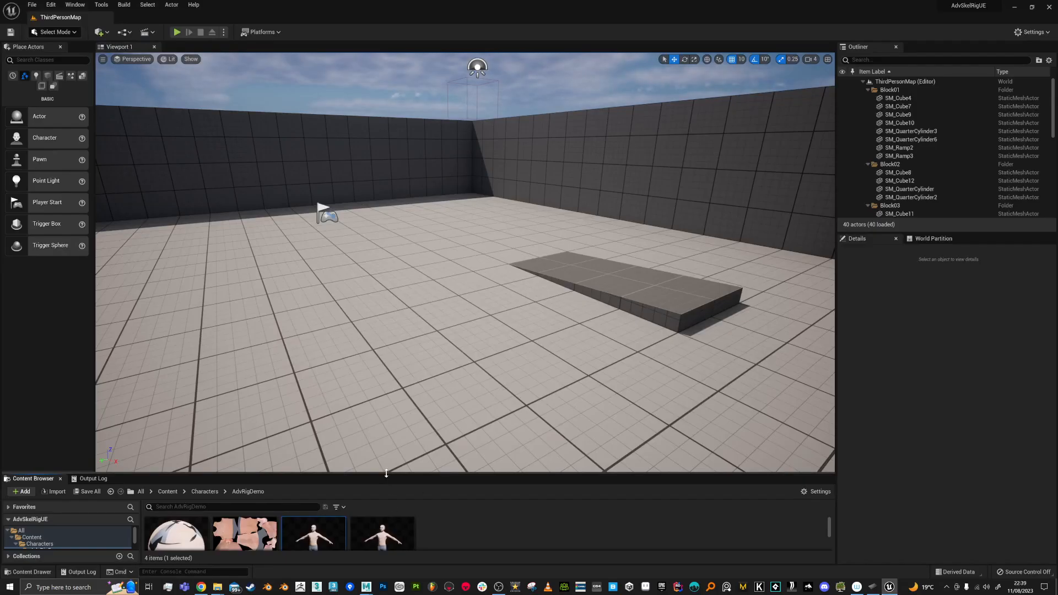
Step: Enlarge the Content Browser and attempt to reimport SK_Character, cancelling the new-file picker
drag(386, 473, 386, 353)
mouse_move(314, 435)
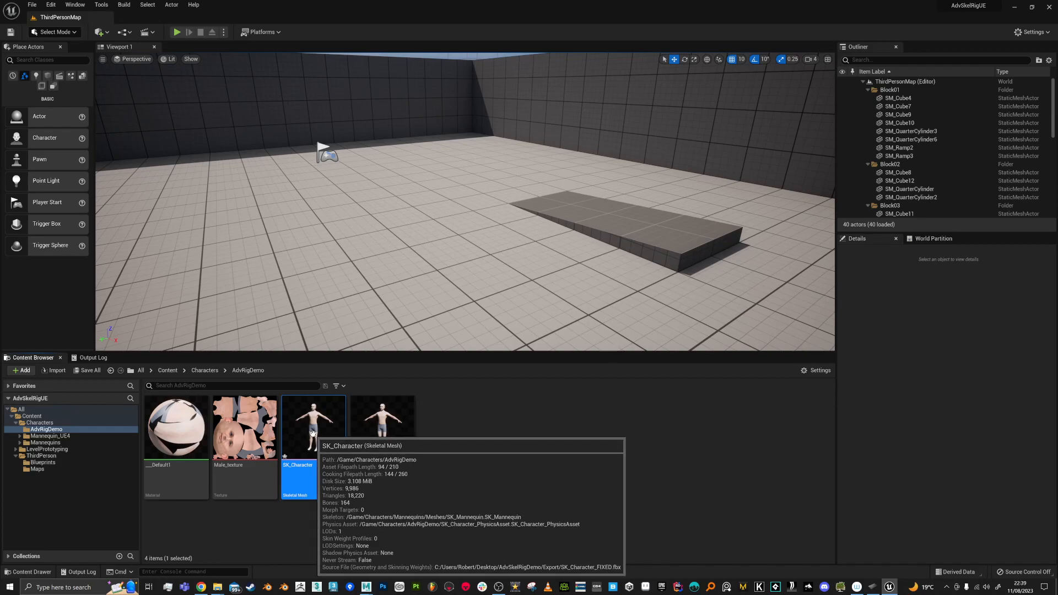
right_click(311, 432)
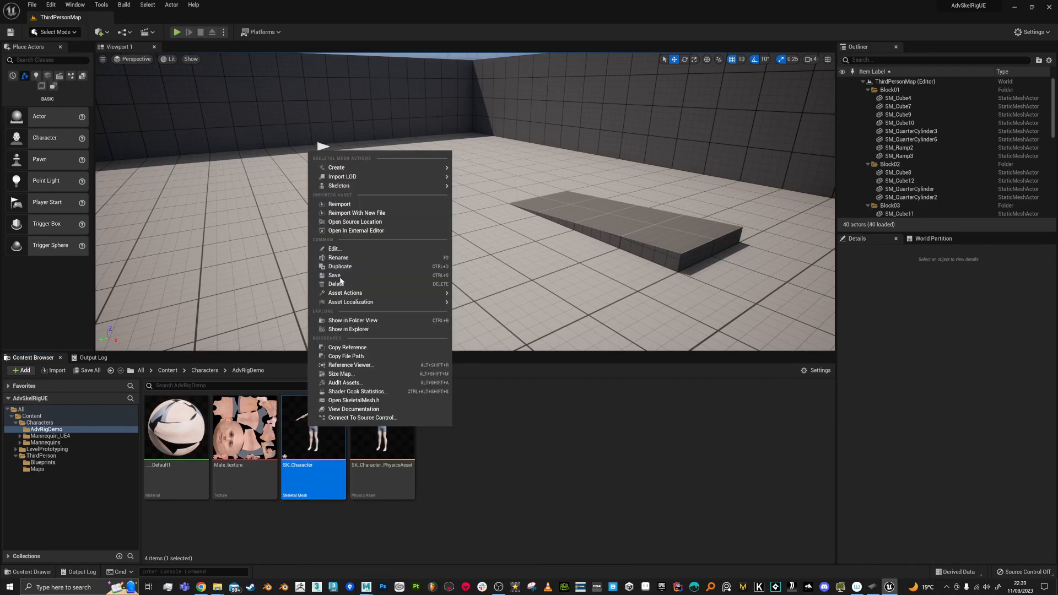
click(357, 210)
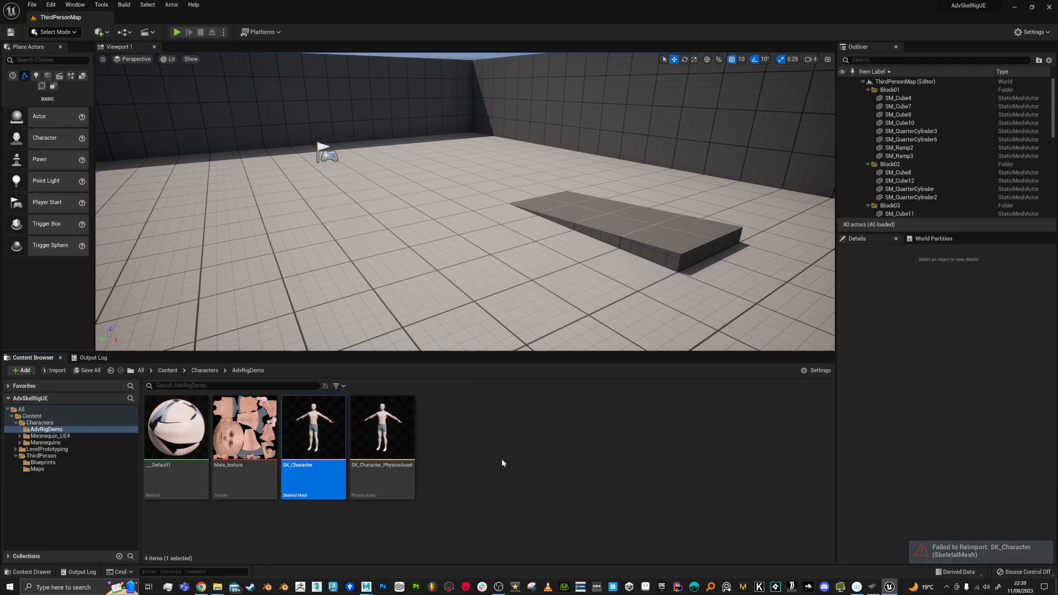
right_click(315, 433)
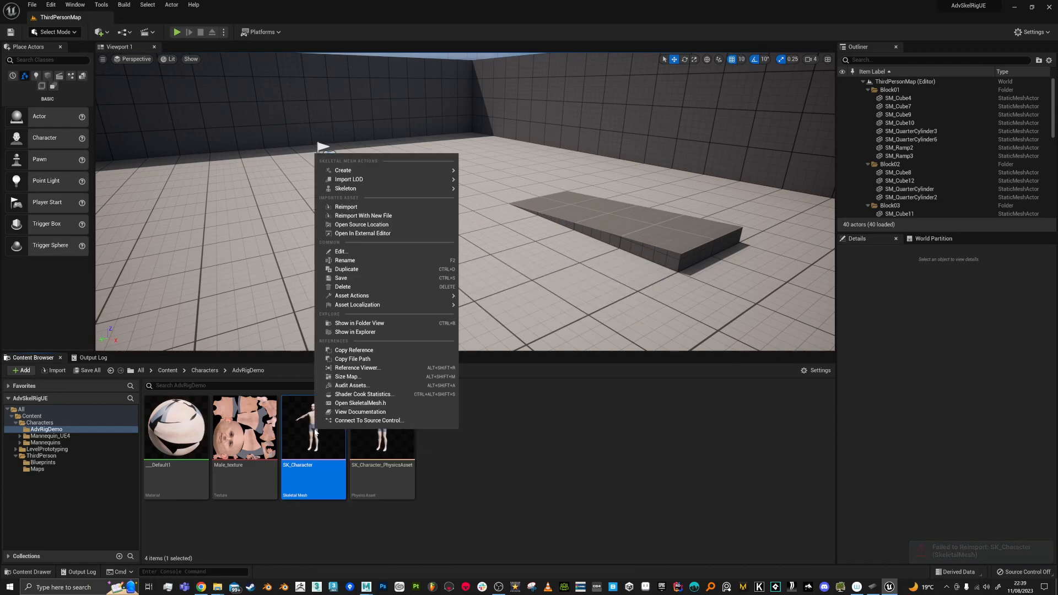
click(358, 216)
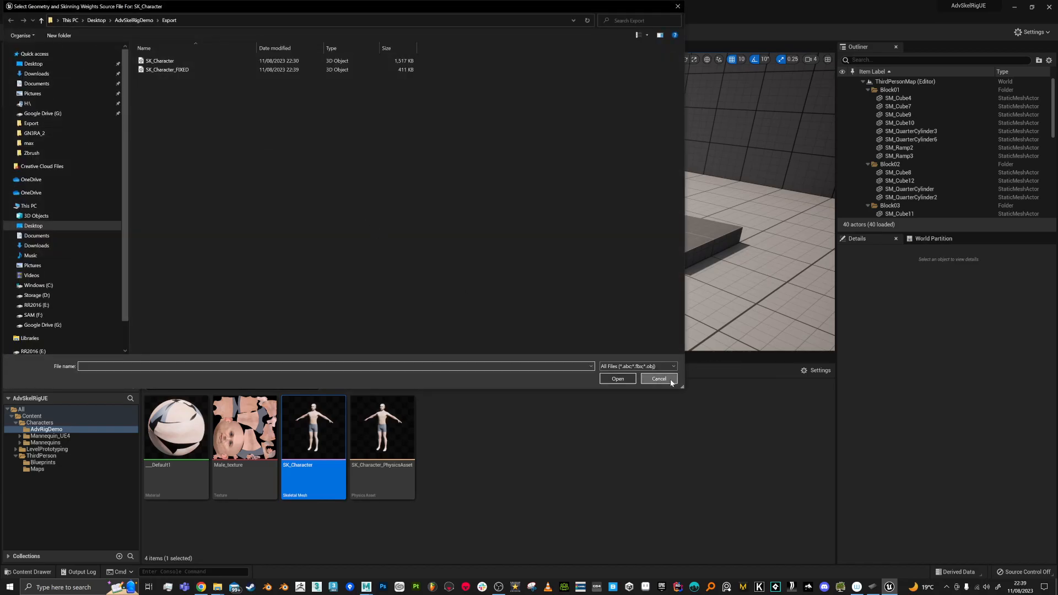
click(659, 379)
key(alt+Tab)
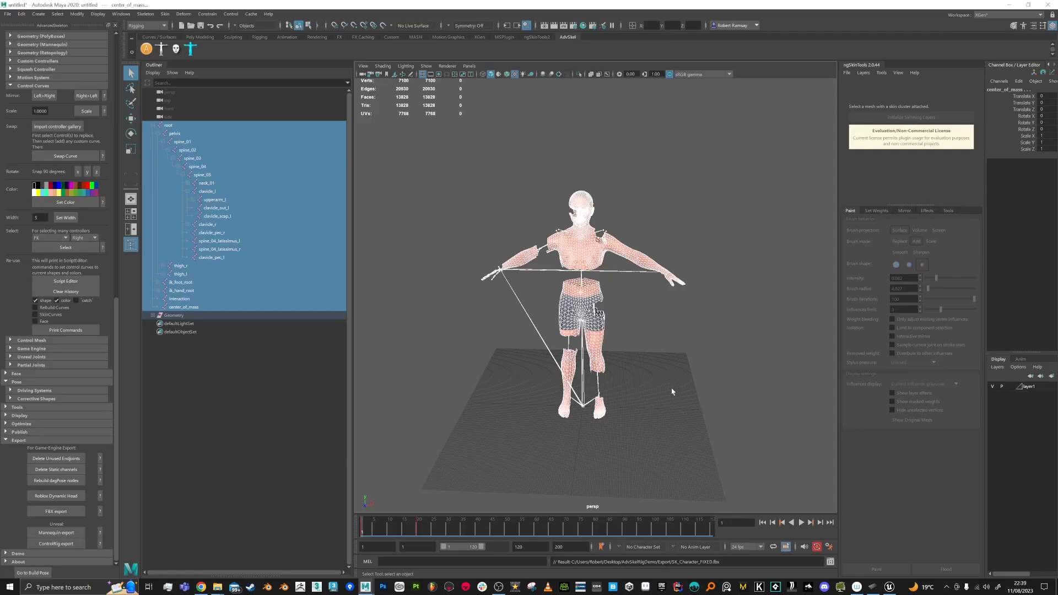
key(alt+Tab)
Step: Reimport SK_Character with SK_Character_FIXED.fbx as its new source and check its info card
right_click(325, 421)
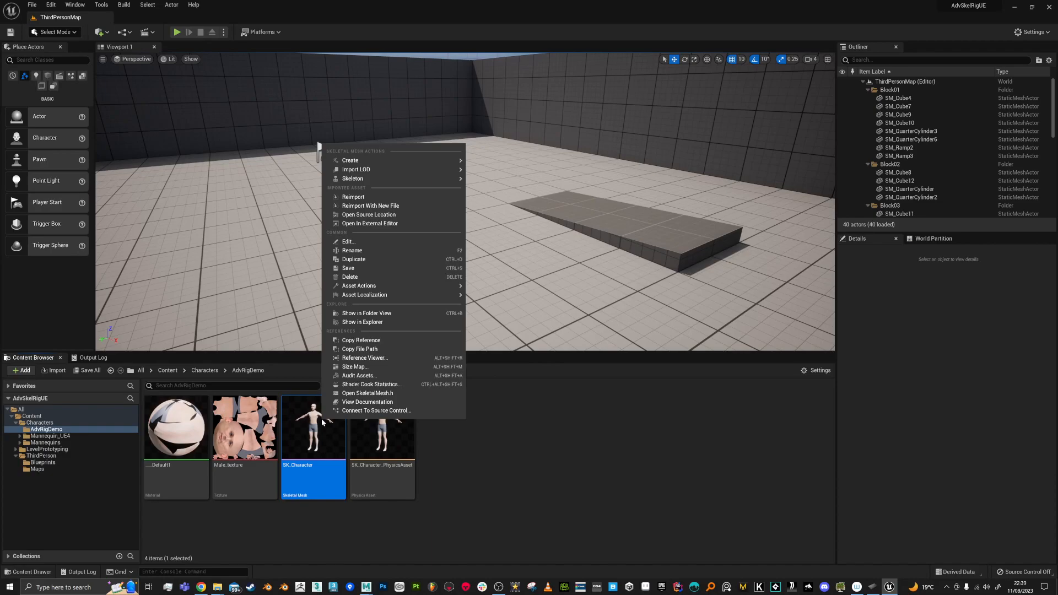
click(392, 206)
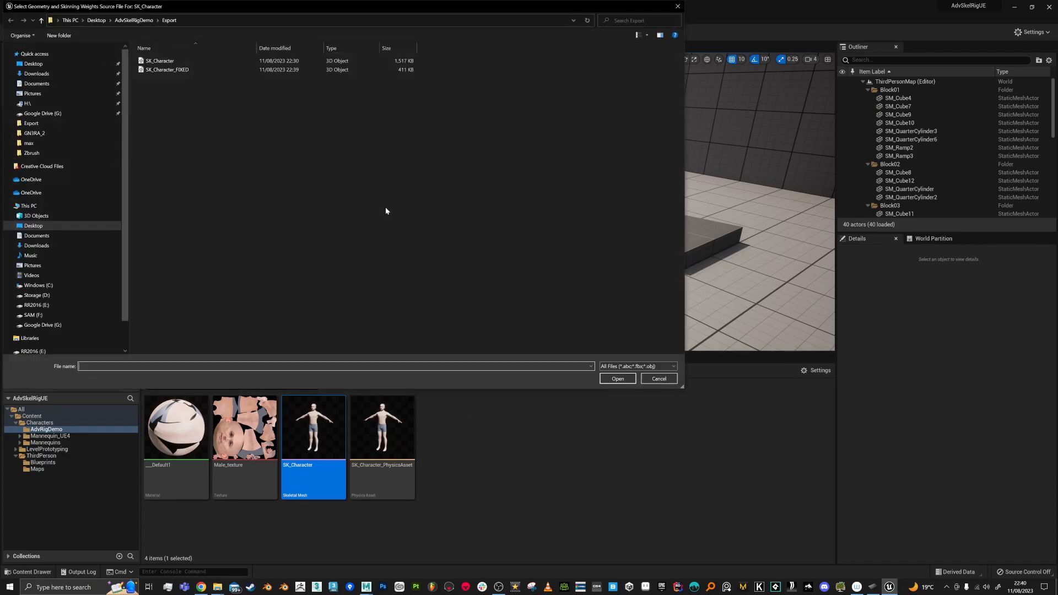
double_click(174, 70)
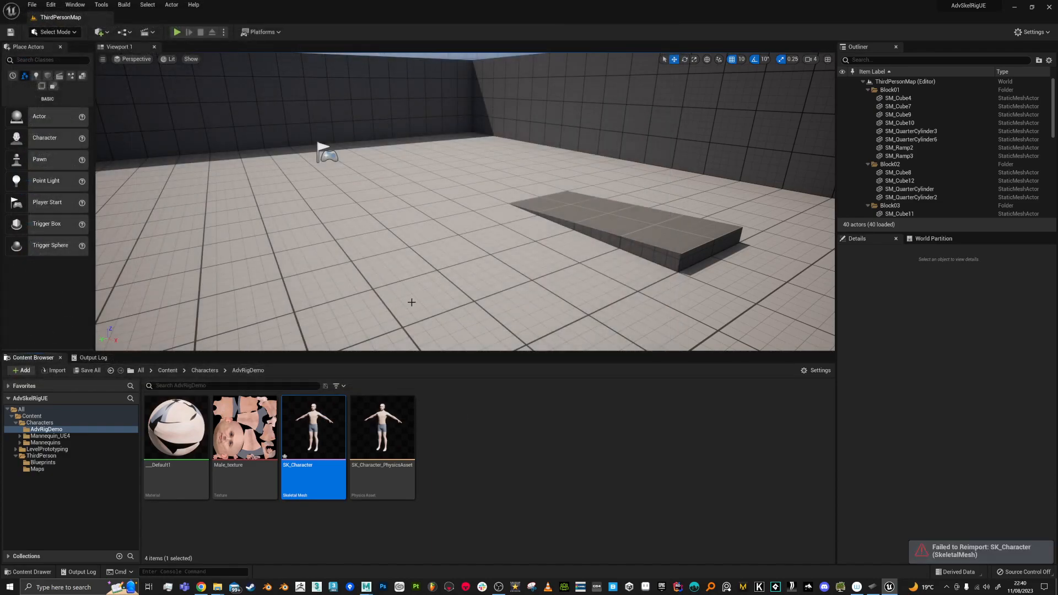
click(614, 500)
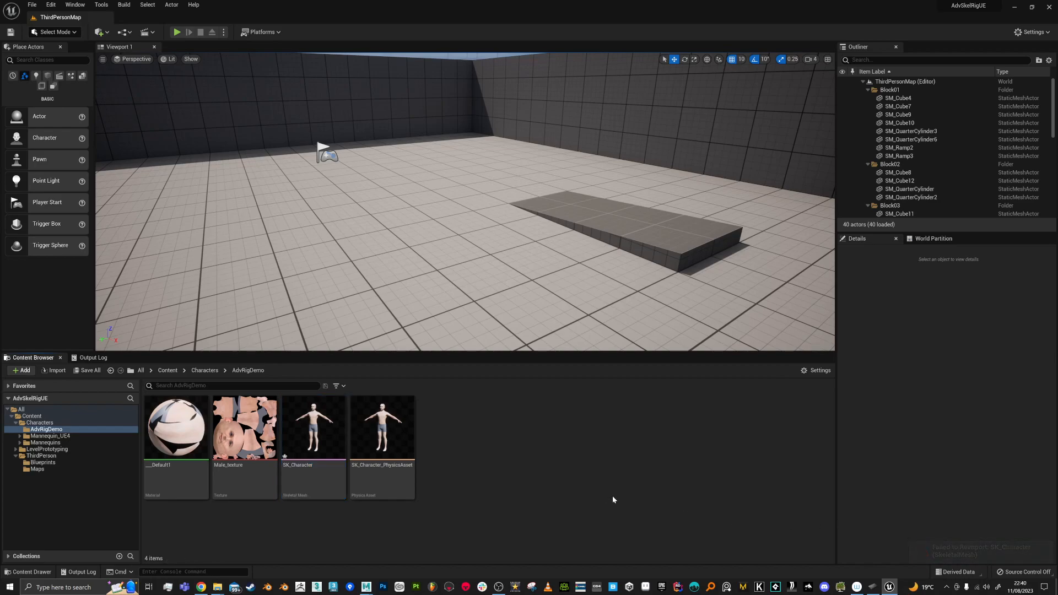
mouse_move(320, 437)
Step: Switch to Maya and inspect the Geometry group in the Outliner
right_click(468, 434)
key(alt+Tab)
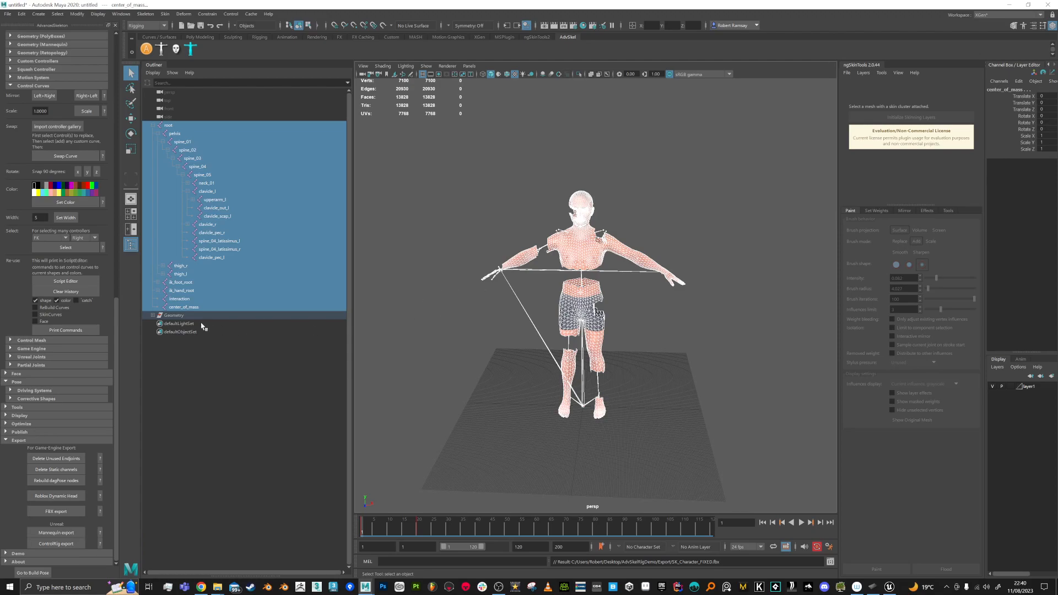
click(152, 315)
click(152, 315)
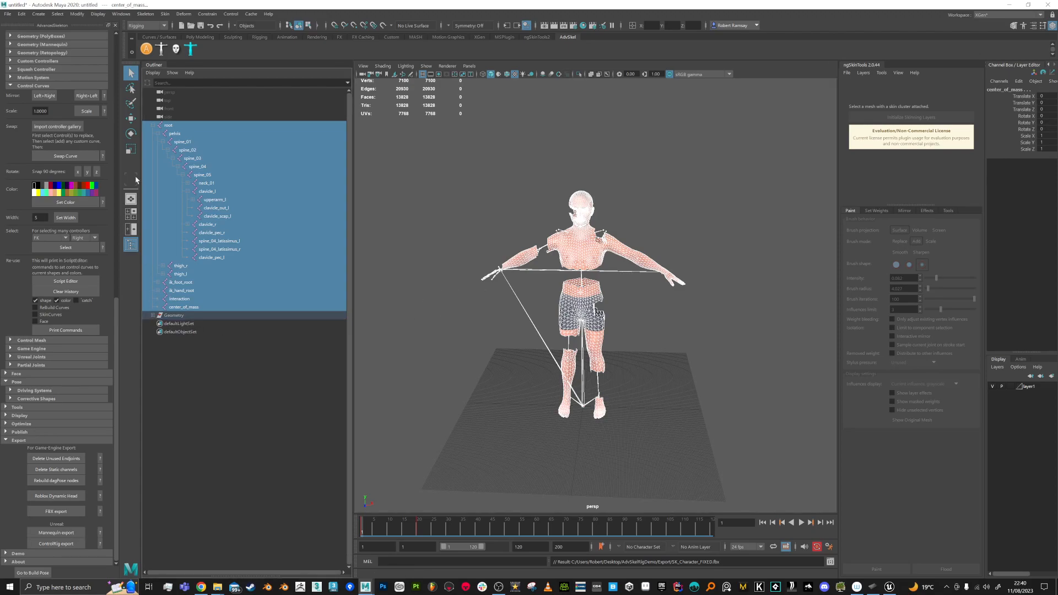
Step: Export the selected rig and mesh as SK_Character_Broken.fbx, then dismiss the warnings report
click(8, 14)
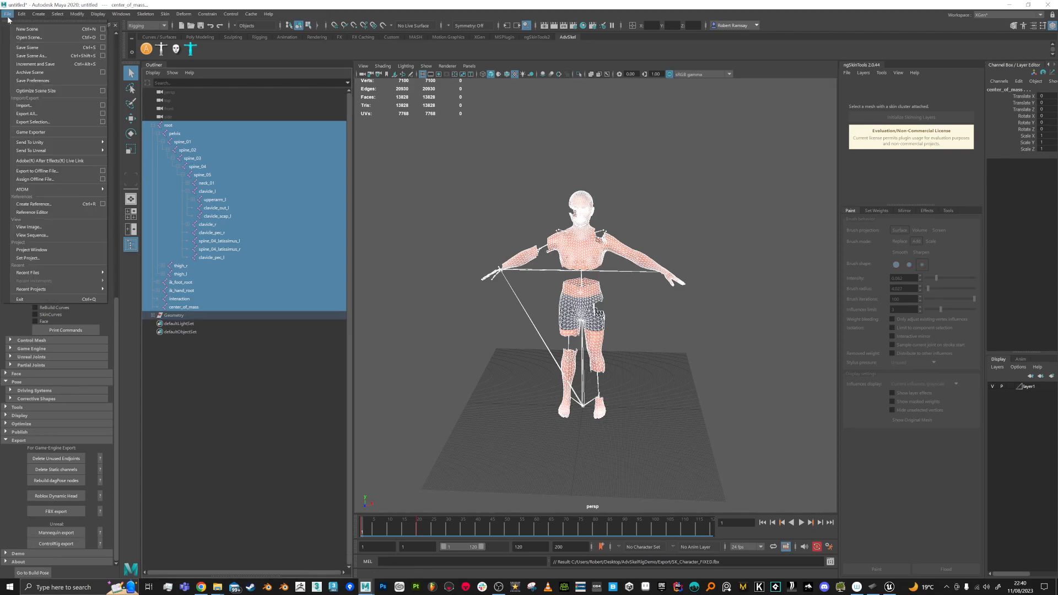
click(38, 123)
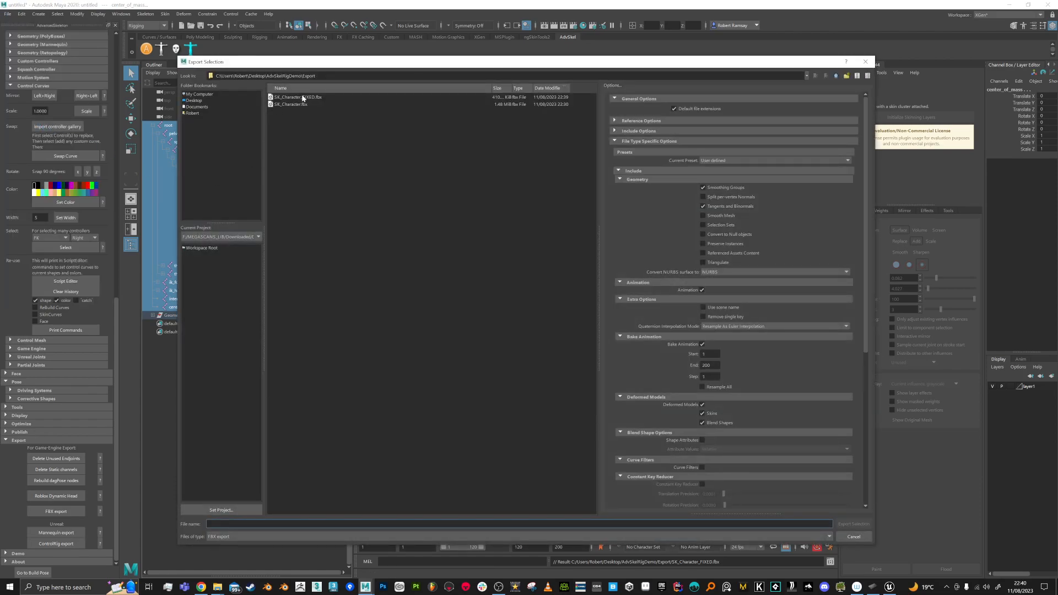
click(302, 97)
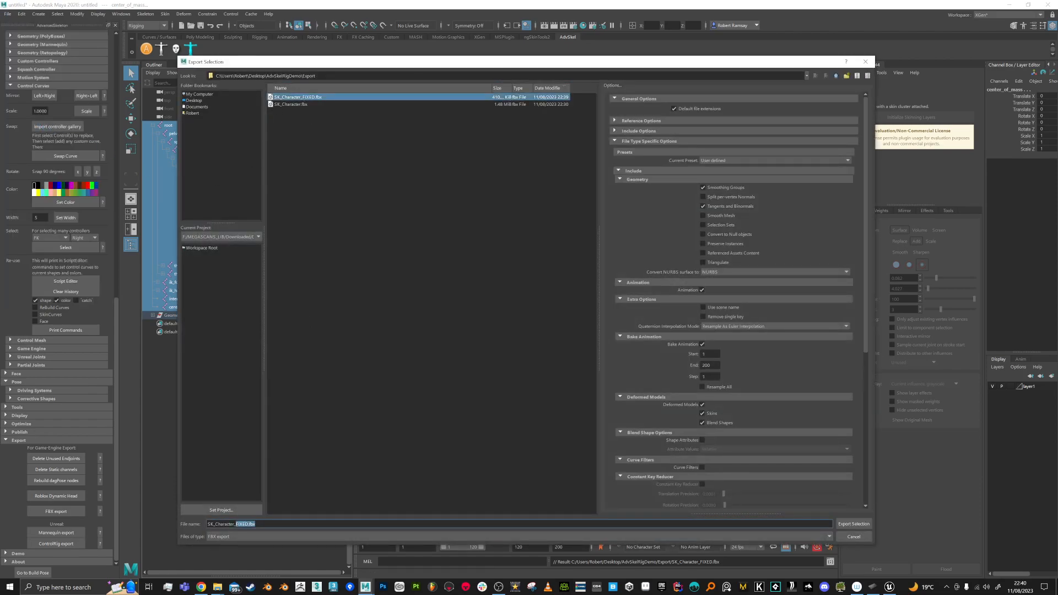
text(FINAL)
key(Return)
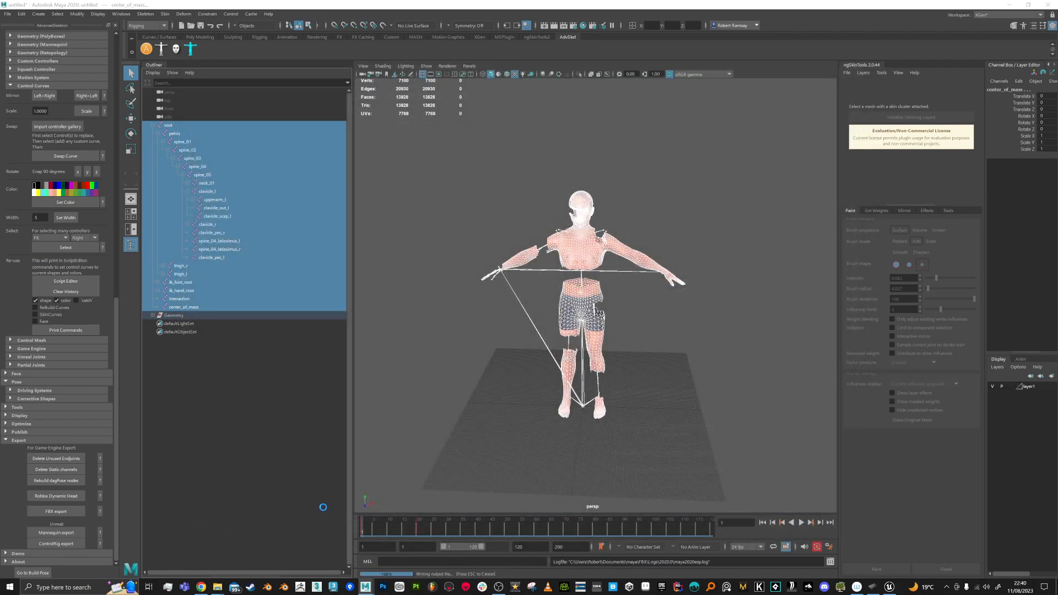
click(528, 401)
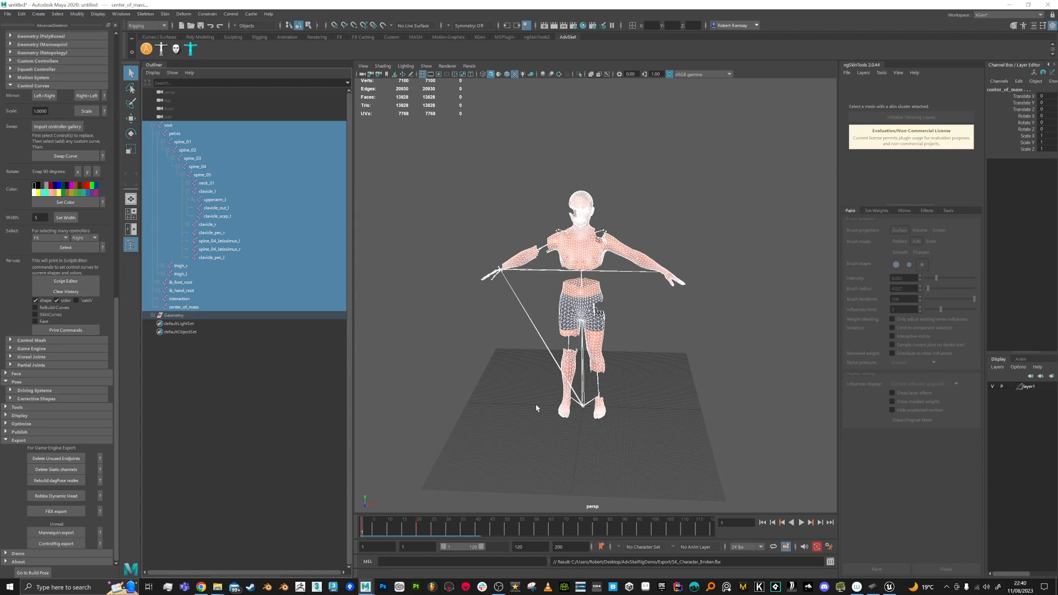
key(alt+Tab)
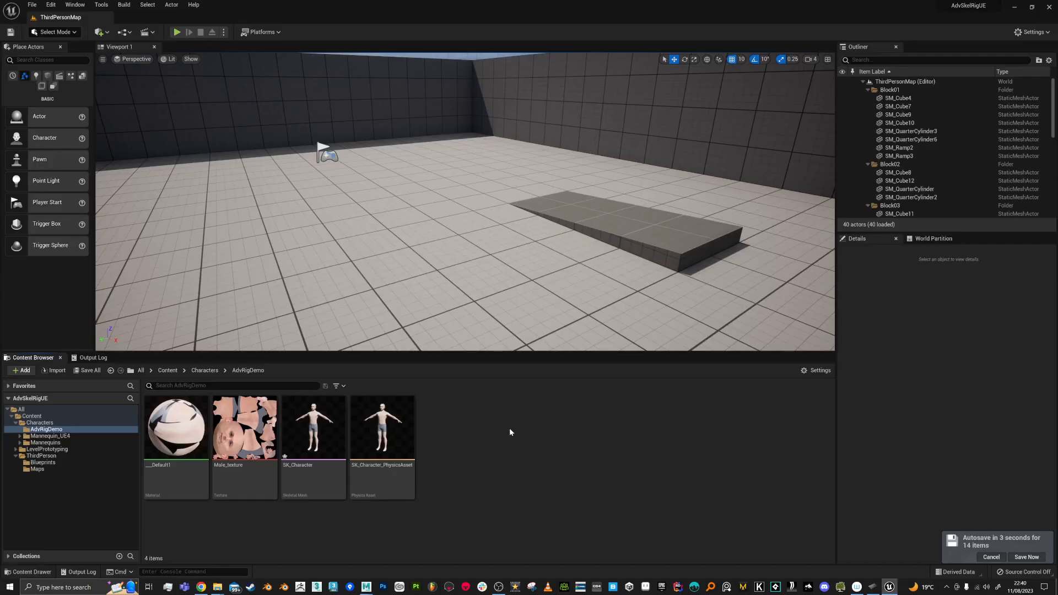
Step: Import SK_Character_Broken.fbx into AdvRigDemo with SK_Mannequin as the skeleton
right_click(510, 429)
click(573, 145)
double_click(168, 70)
click(562, 193)
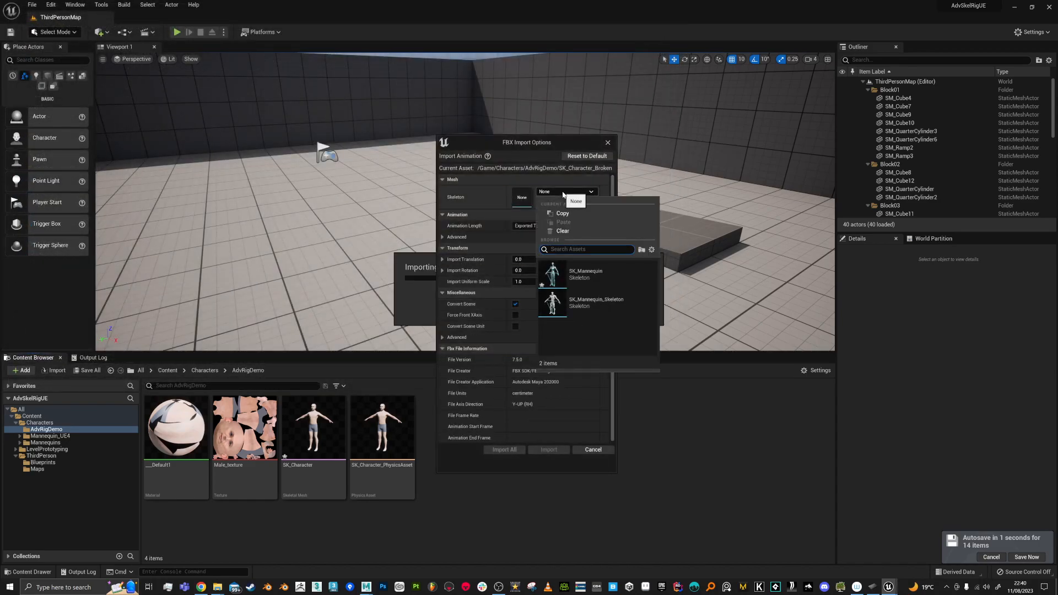
click(584, 273)
click(543, 449)
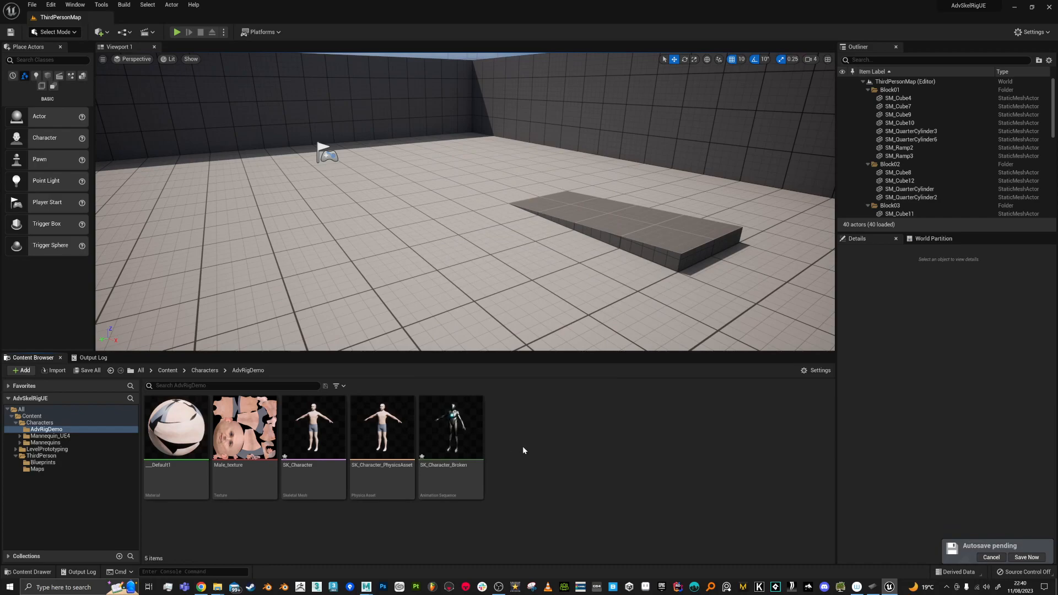
Step: Compare the imported asset against the Maya rig's animation, then reopen the folder's add/import menu
mouse_move(454, 437)
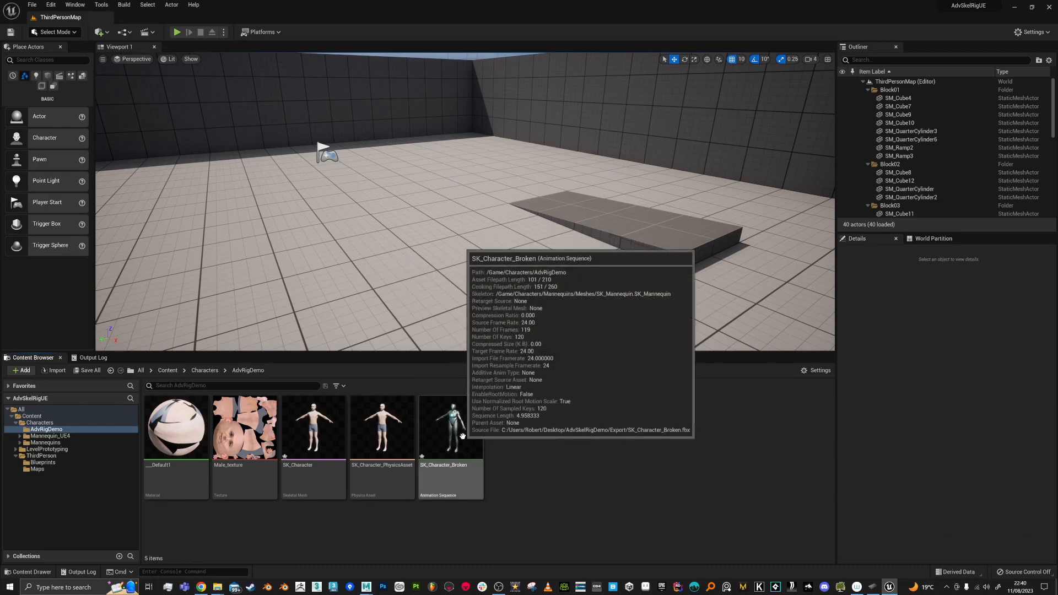
key(alt+Tab)
drag(399, 526, 335, 524)
key(alt+Tab)
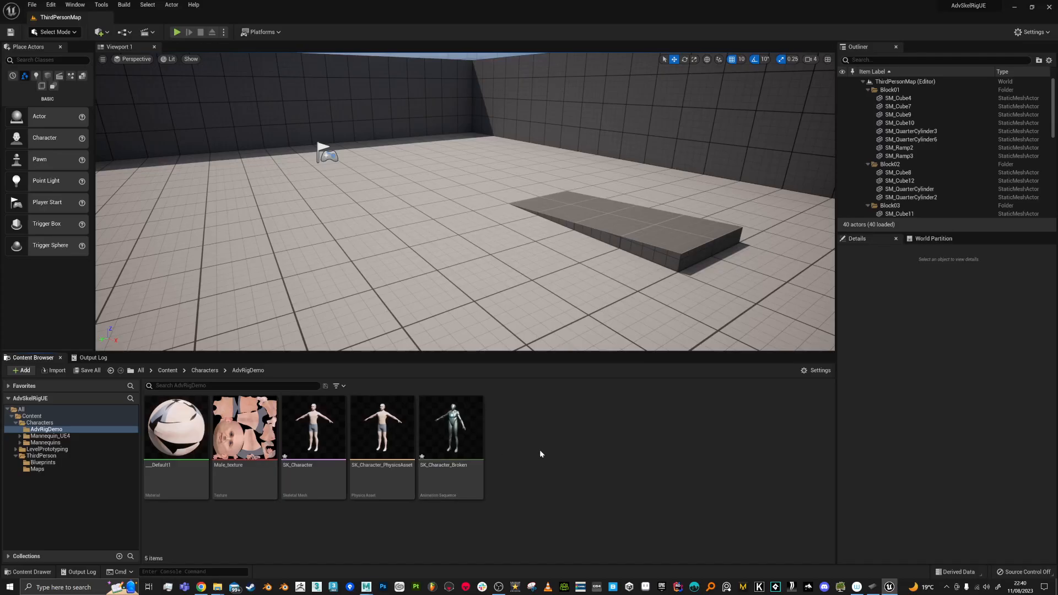
mouse_move(473, 438)
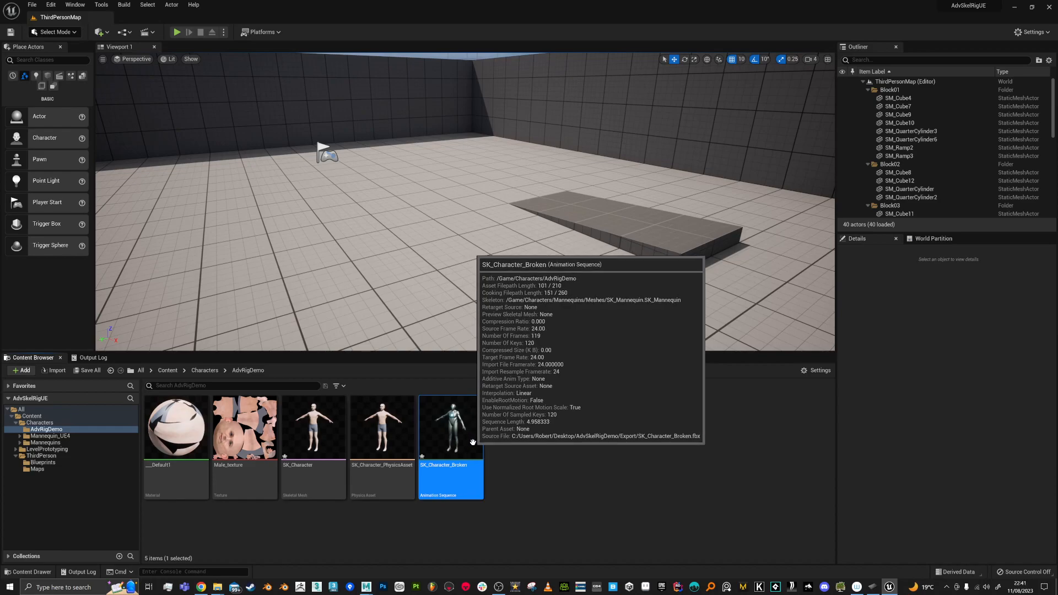
click(533, 444)
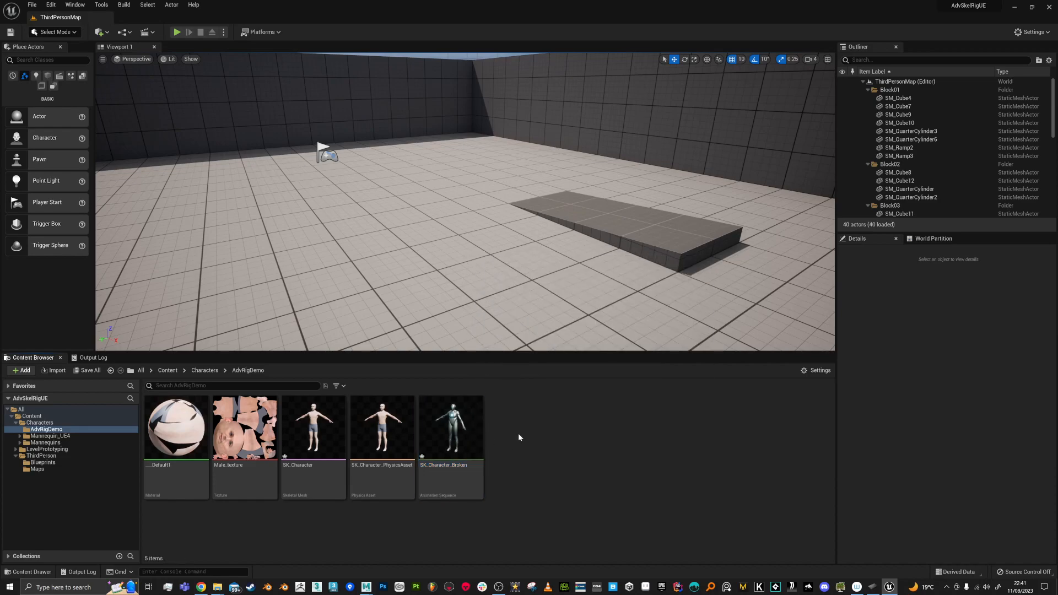
right_click(519, 434)
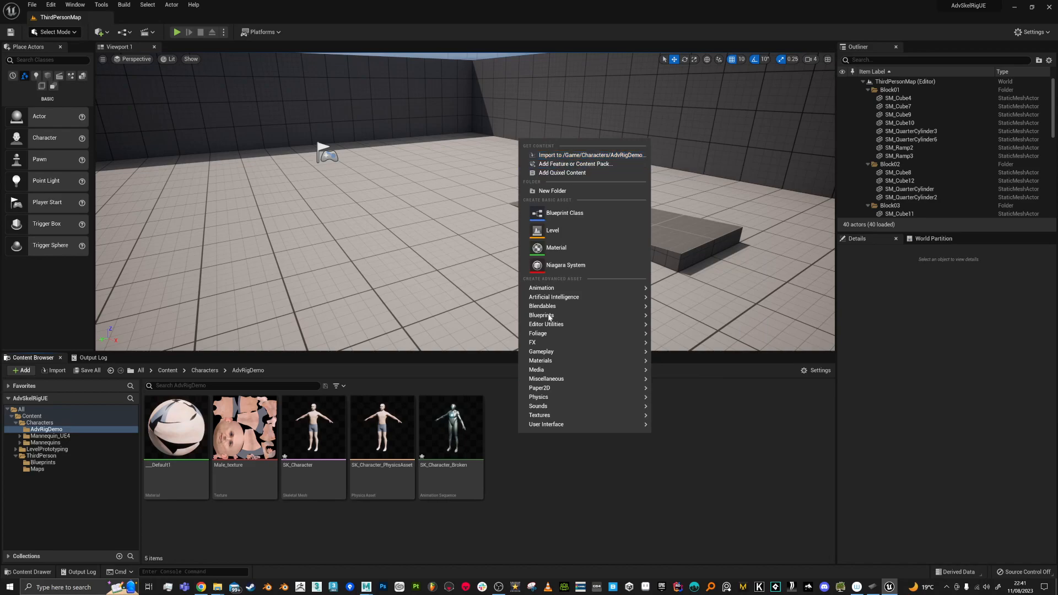
click(549, 478)
right_click(535, 432)
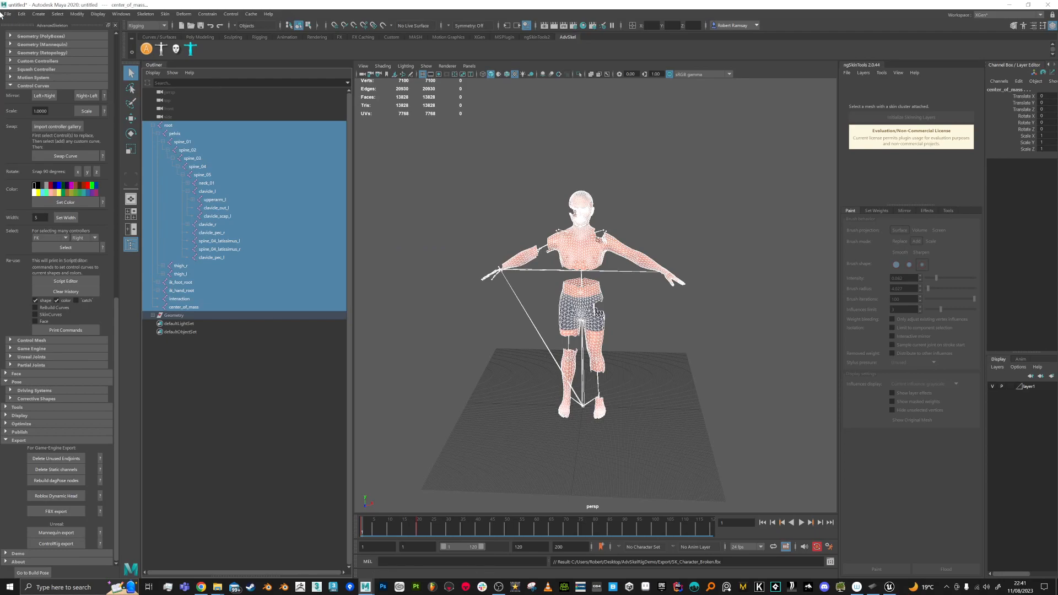
Step: Start a new Maya scene without saving the current changes
click(3, 15)
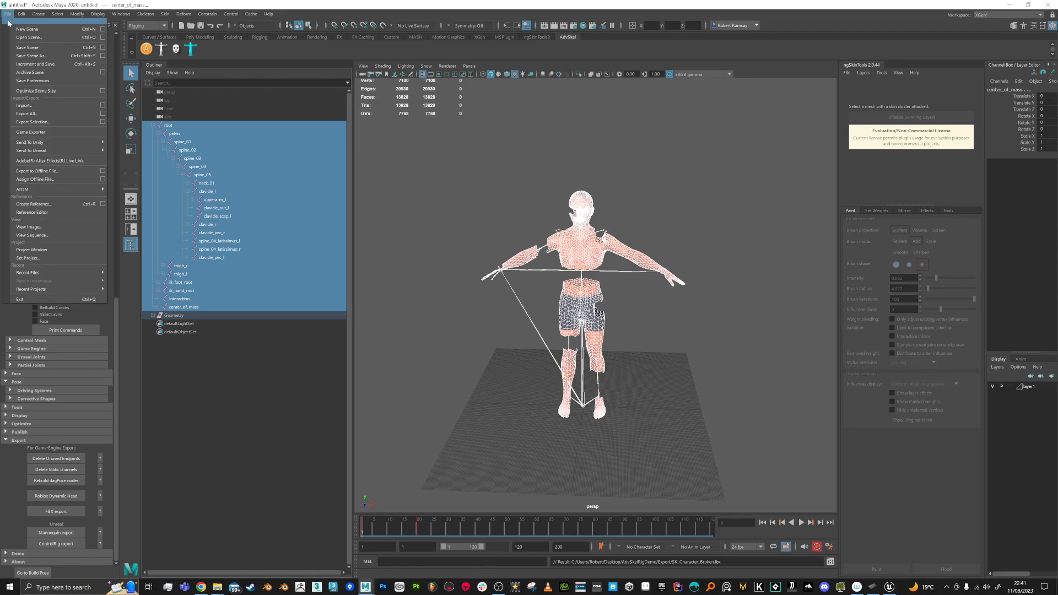
click(16, 32)
click(527, 297)
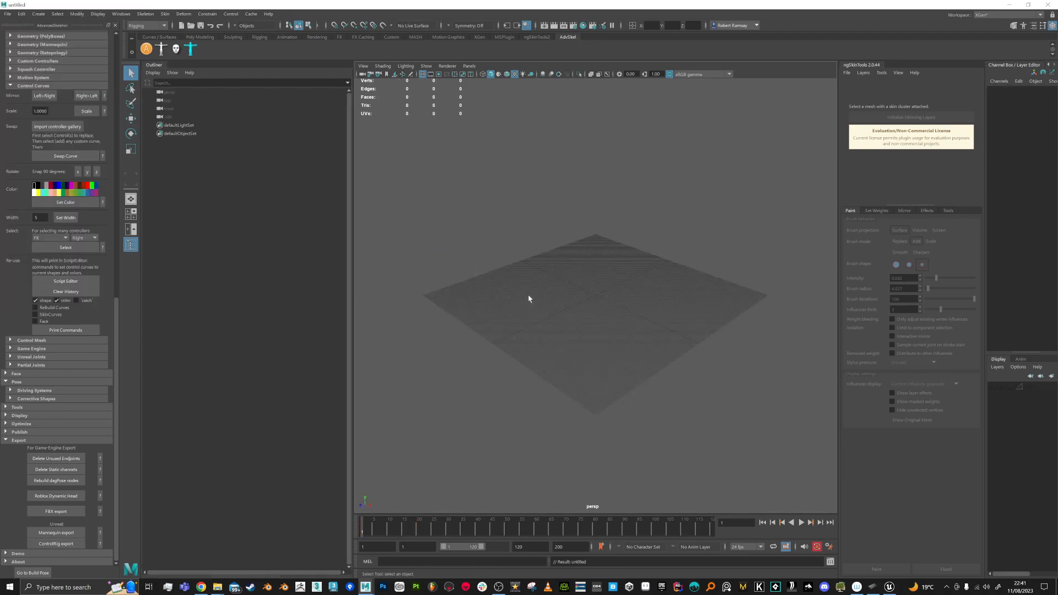
scroll(605, 274, up, 5)
alt+drag(588, 299, 595, 255)
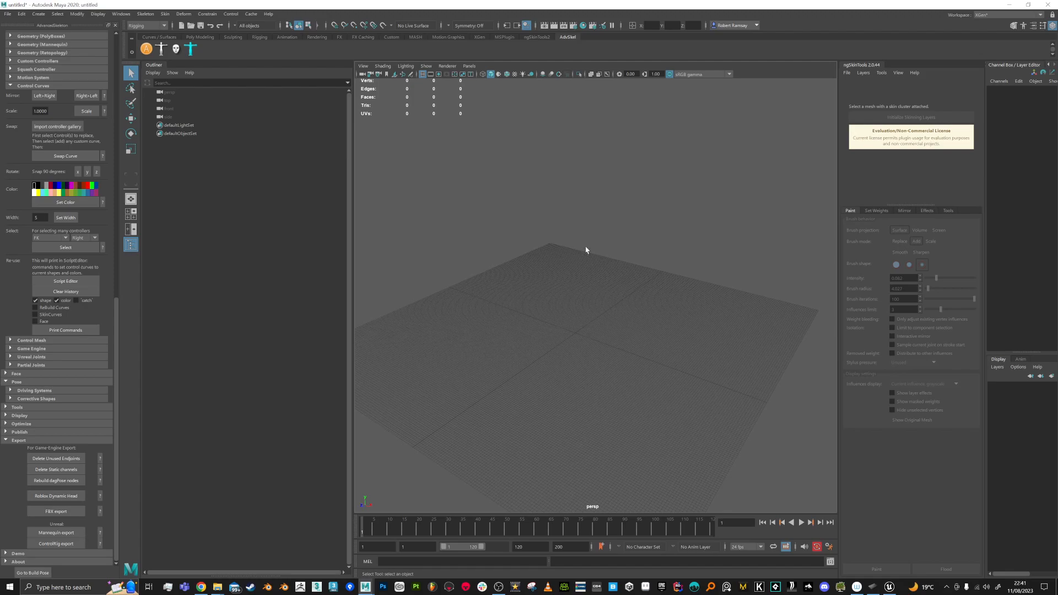
Step: Import SK_Character.fbx, set layer1 to normal display, and turn on textured shading
click(7, 14)
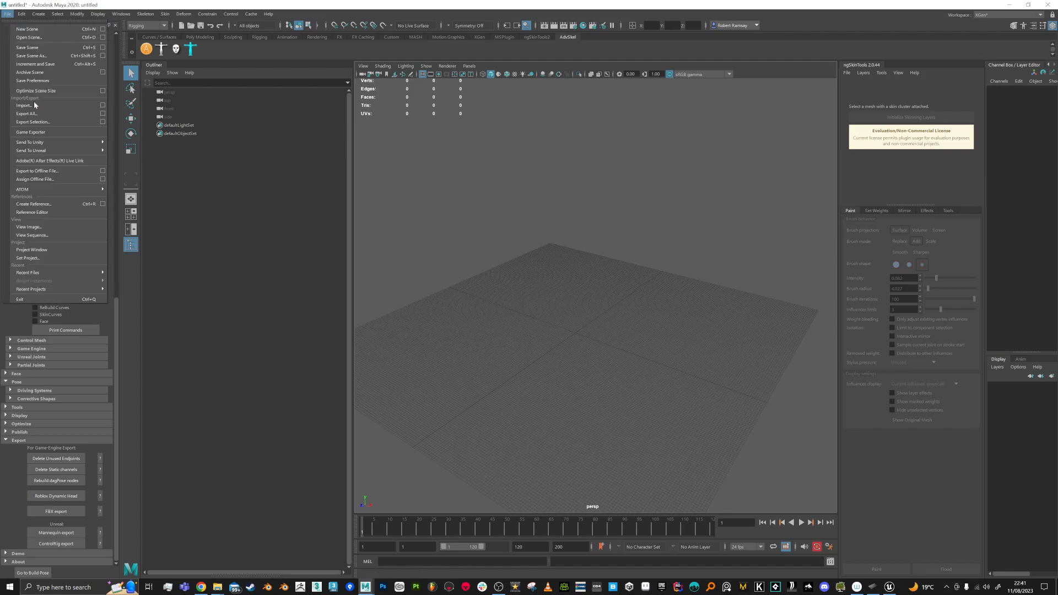
click(36, 104)
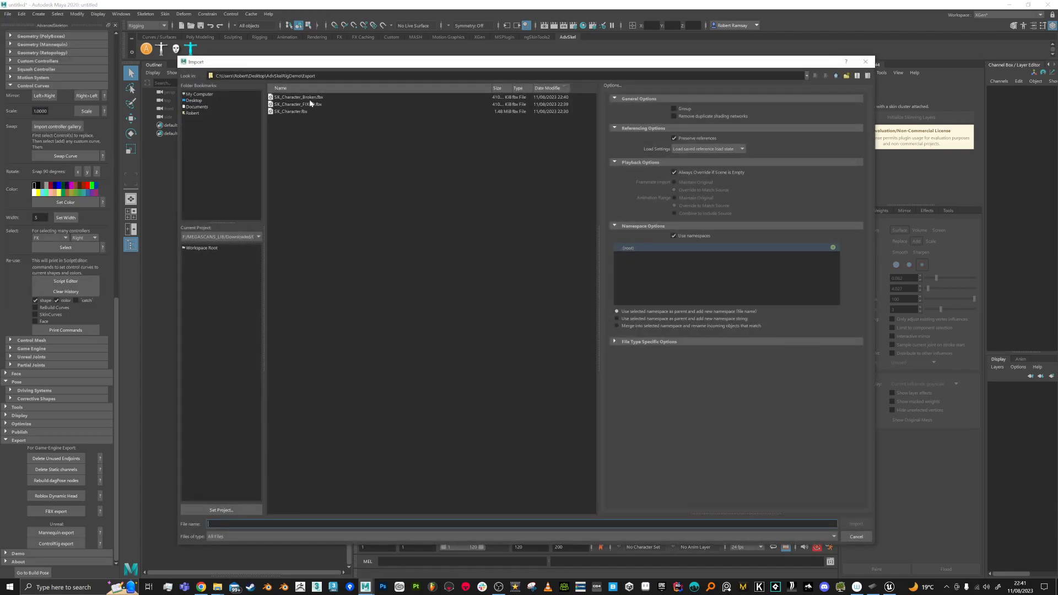
double_click(299, 111)
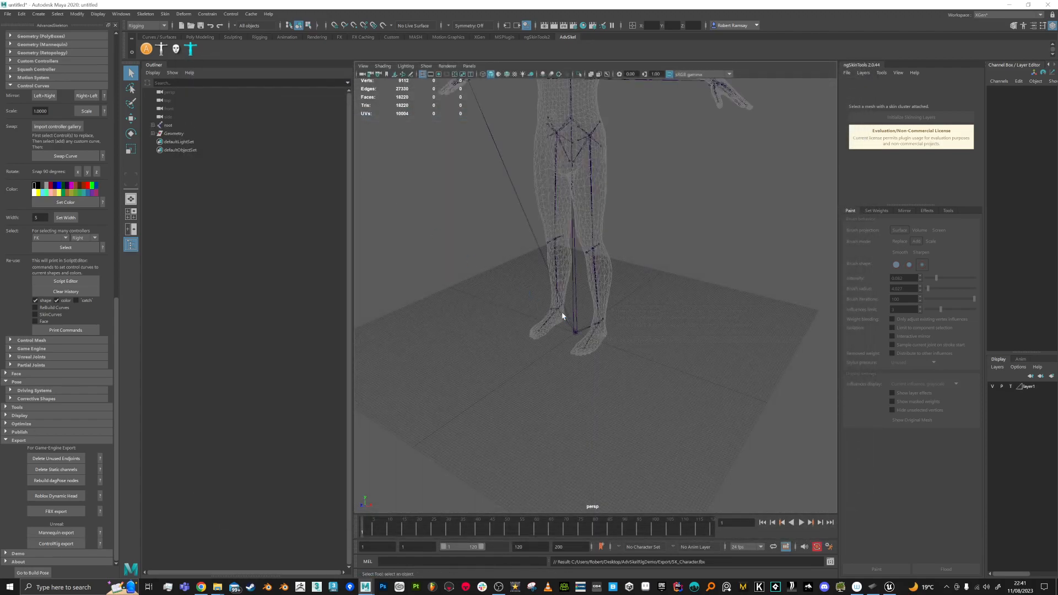
scroll(628, 236, down, 5)
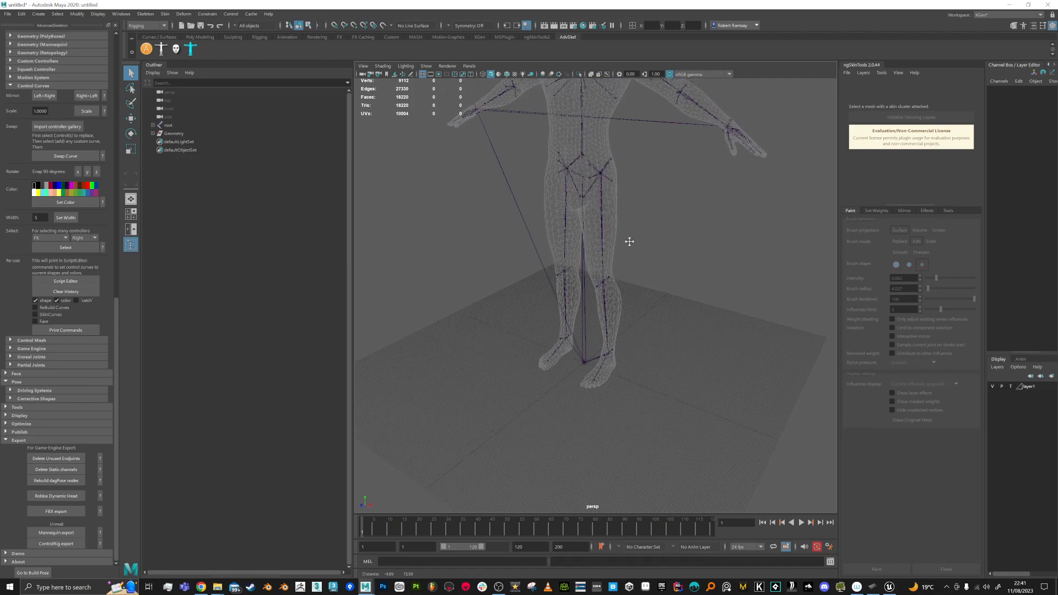
click(1010, 386)
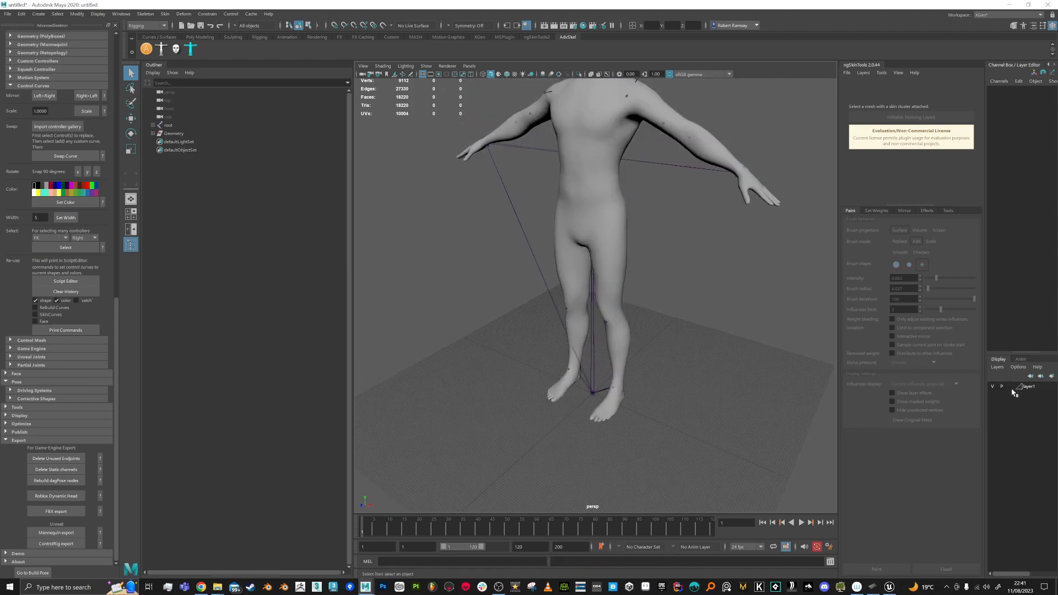
click(514, 75)
alt+middle_drag(635, 187, 608, 235)
scroll(608, 235, up, 1)
Step: Isolate the Male1 mesh (18220 faces) and frame it front-on
click(605, 255)
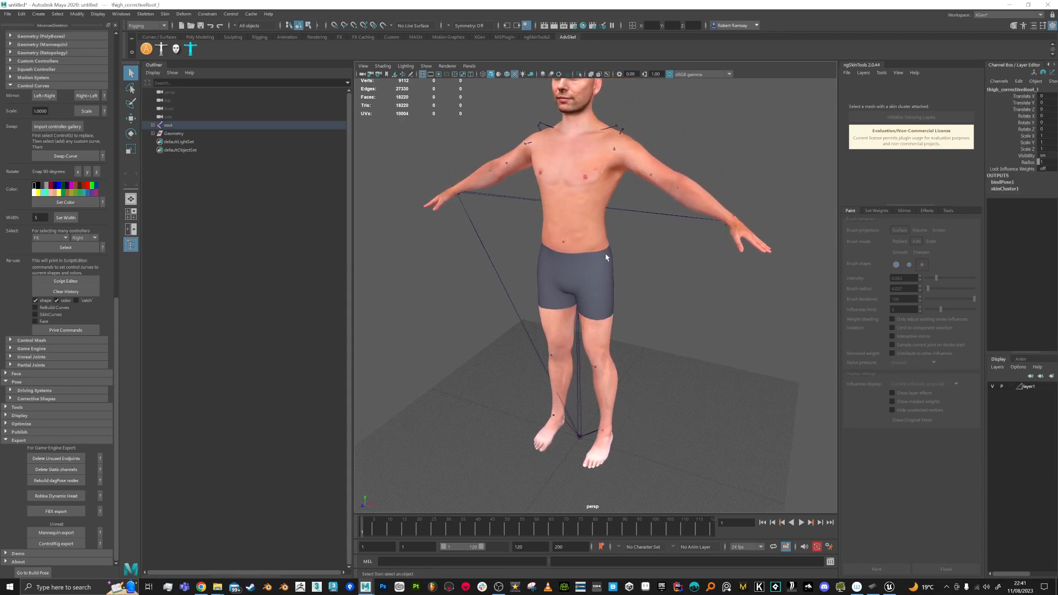
key(ctrl+1)
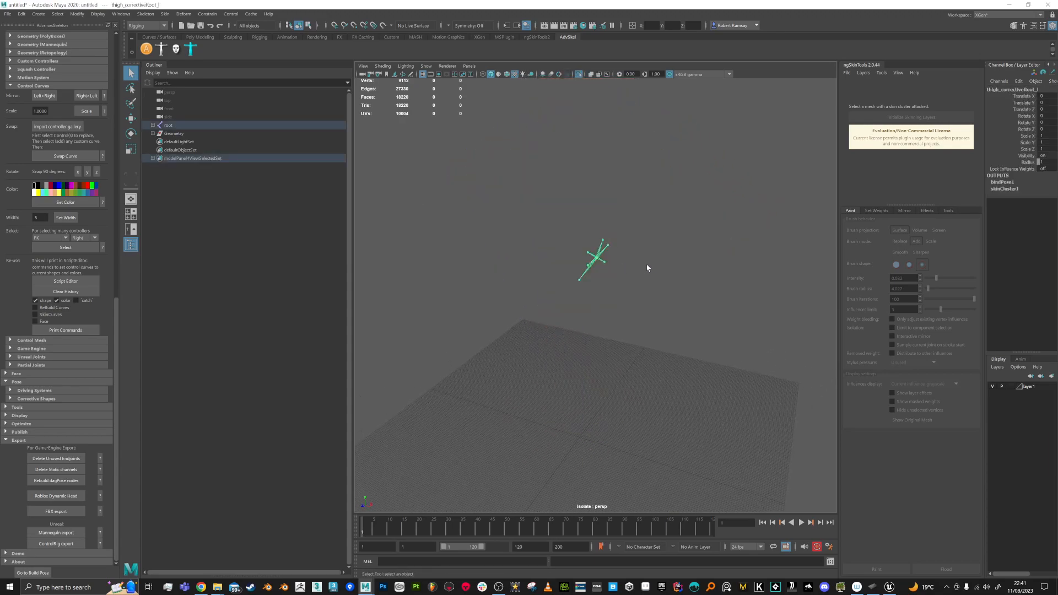
click(644, 268)
key(ctrl+1)
click(609, 269)
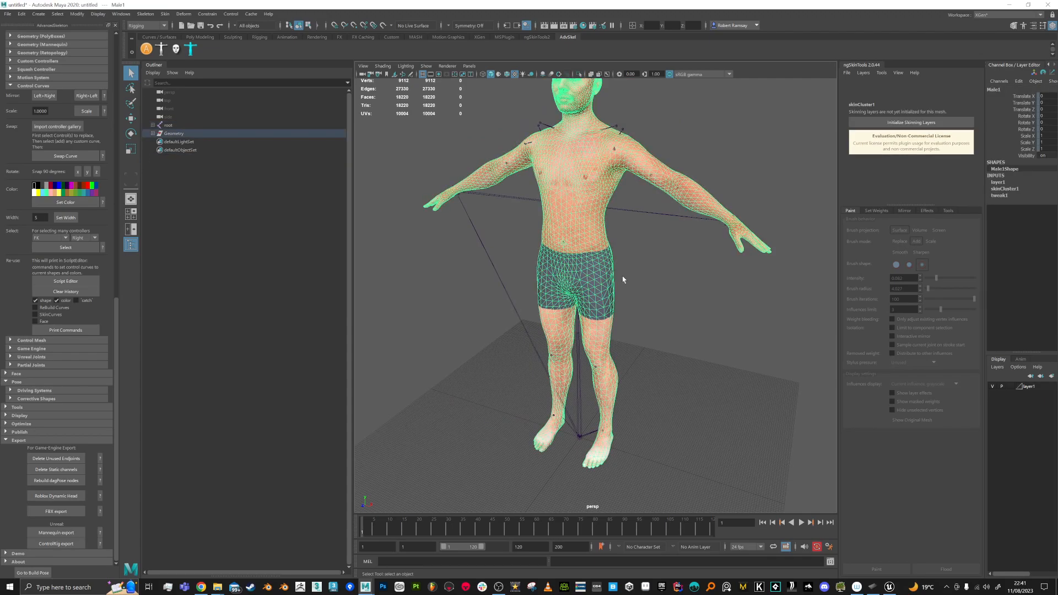
key(ctrl+1)
alt+drag(649, 274, 654, 264)
alt+middle_drag(654, 265, 625, 308)
alt+right_drag(625, 308, 656, 334)
Step: Delete a patch of faces on the side of the torso
right_click(624, 256)
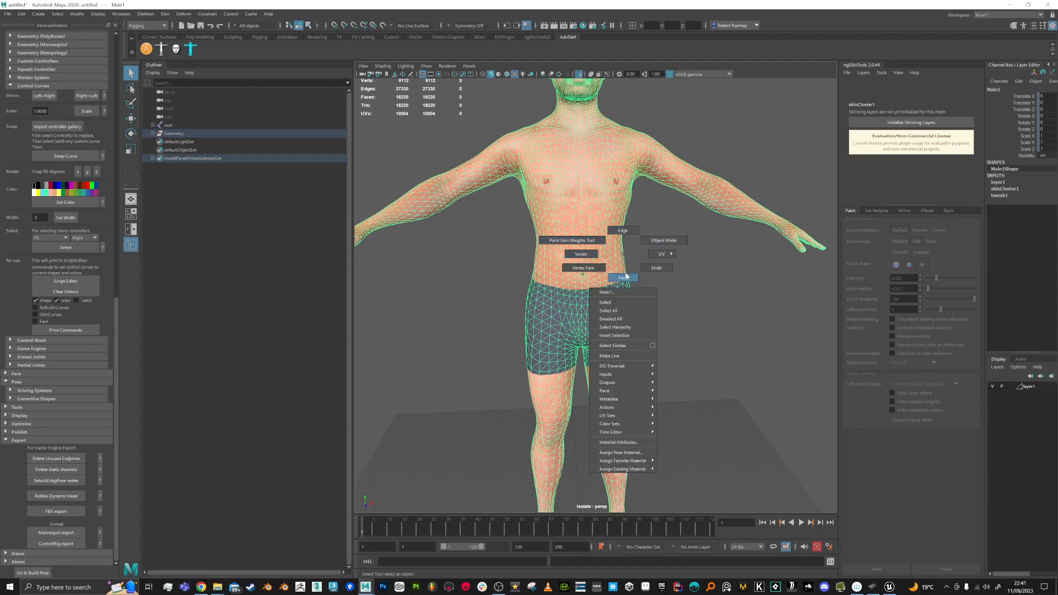
click(629, 240)
scroll(634, 243, up, 5)
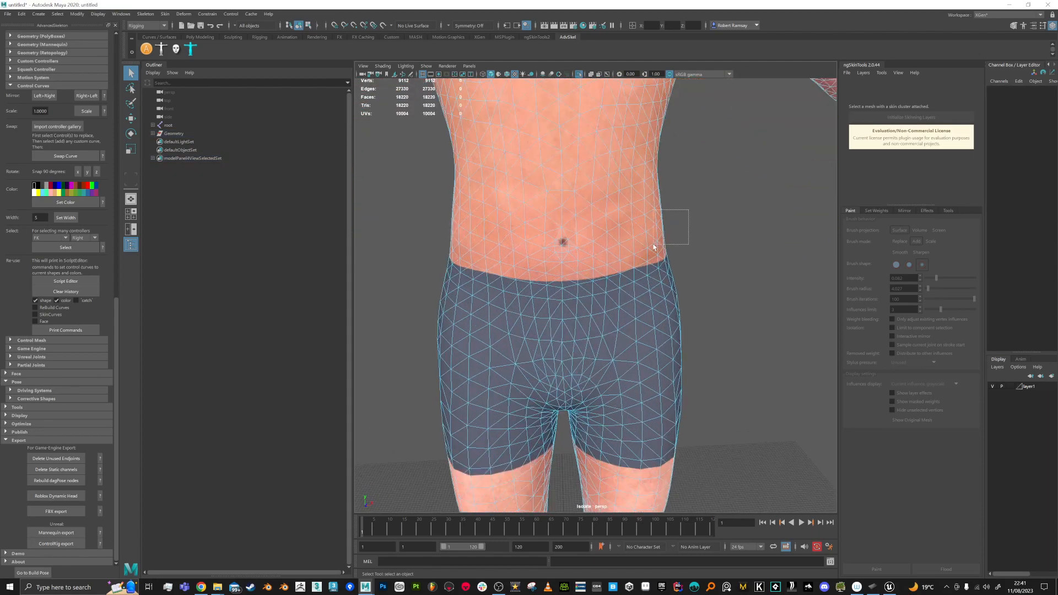
click(661, 249)
key(Delete)
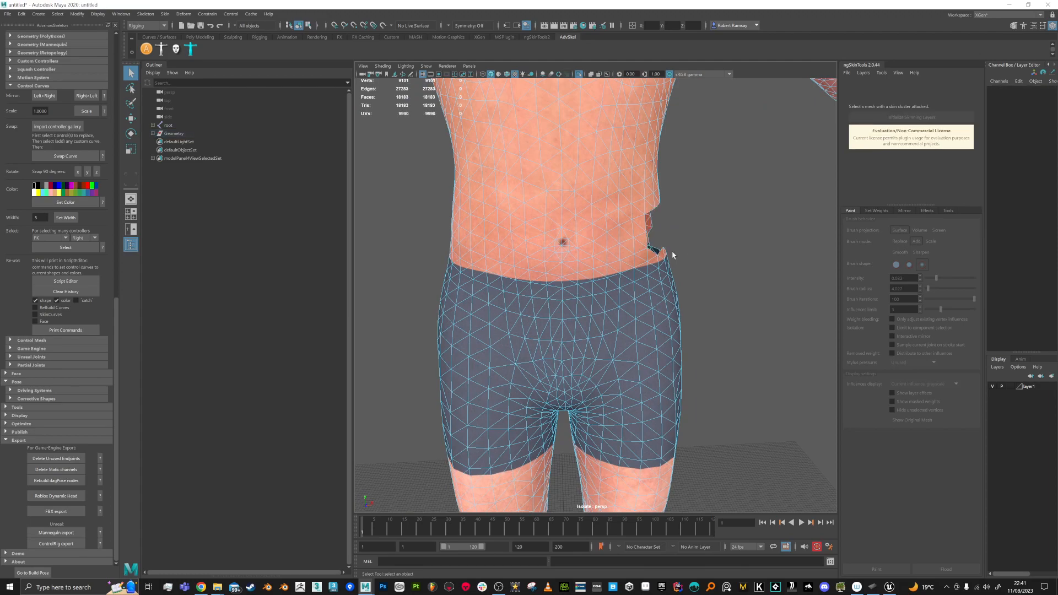
Step: Delete small face patches along the tops of the upper arms, leaving 18108 faces
scroll(672, 255, down, 6)
alt+drag(668, 258, 678, 207)
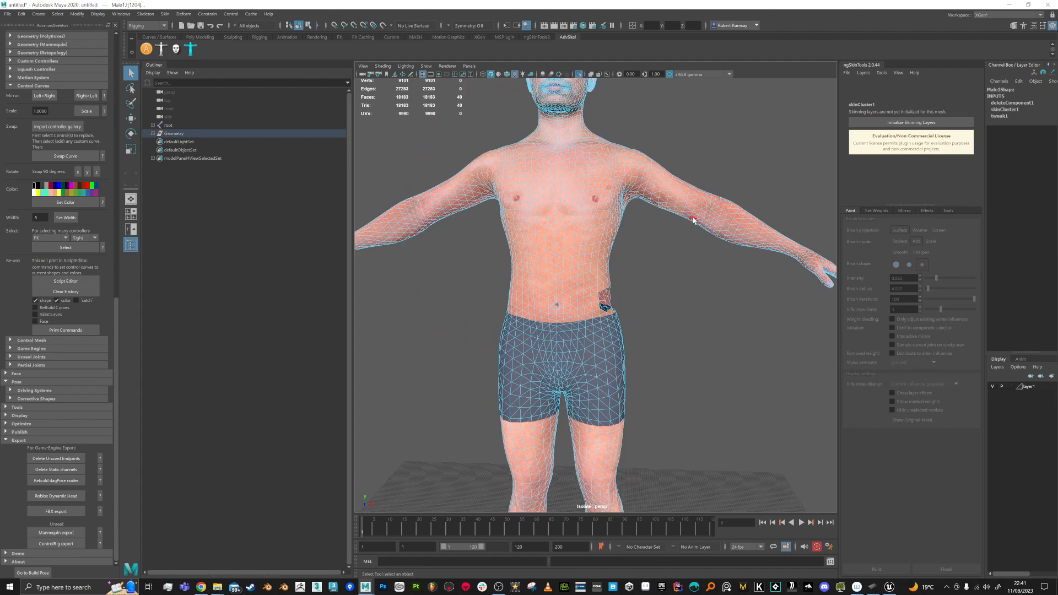
key(Delete)
drag(426, 186, 456, 209)
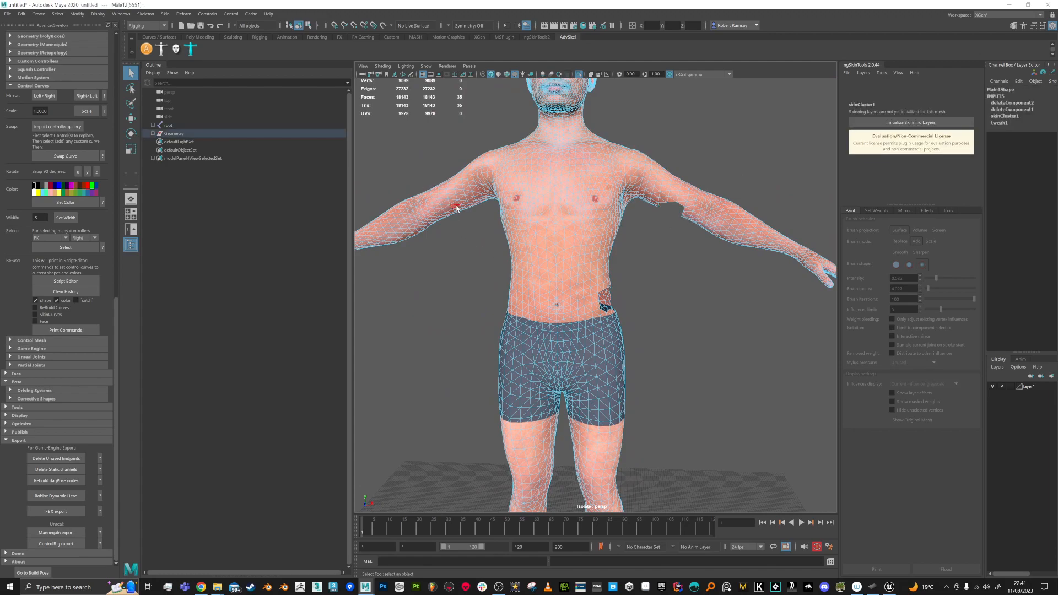
key(Delete)
scroll(617, 284, down, 3)
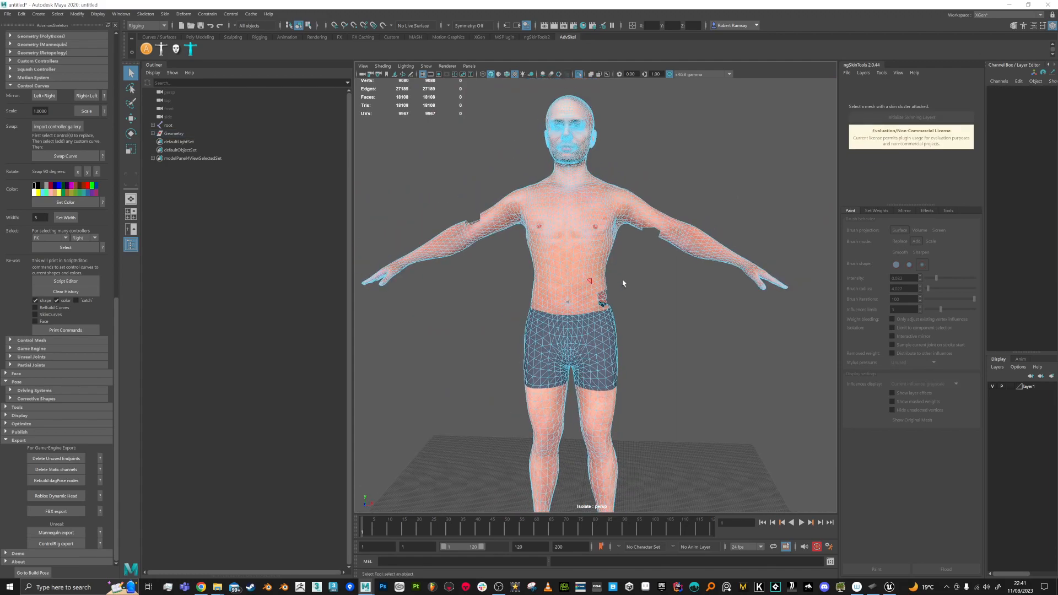
Step: Return to Object Mode and expand root and the Geometry group in the Outliner
right_drag(611, 258, 633, 282)
click(649, 282)
click(153, 126)
click(168, 125)
click(152, 175)
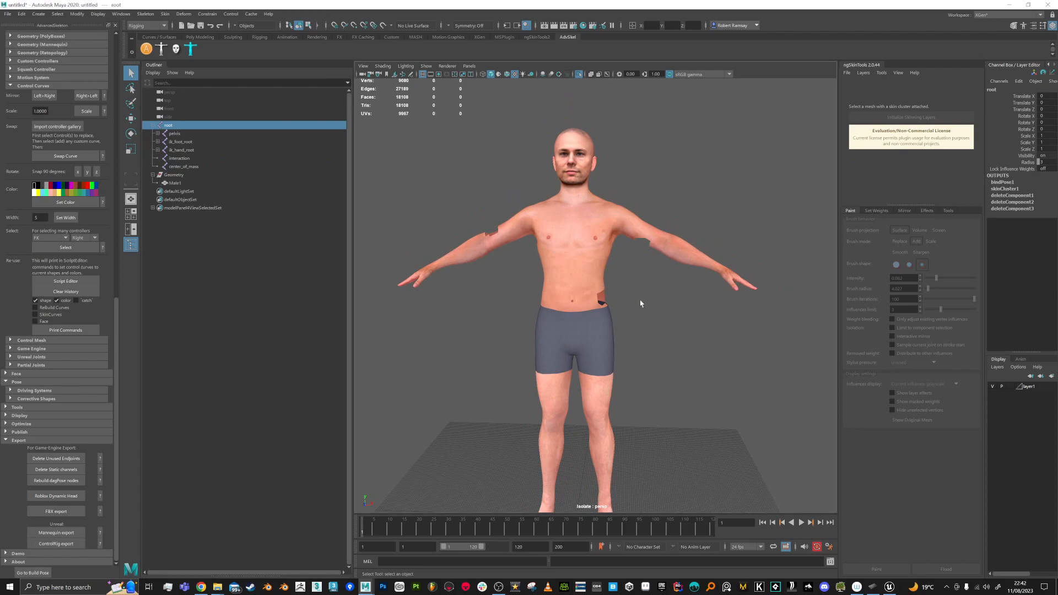
Step: Select Male1 and root together with the full joint hierarchy
shift+click(568, 283)
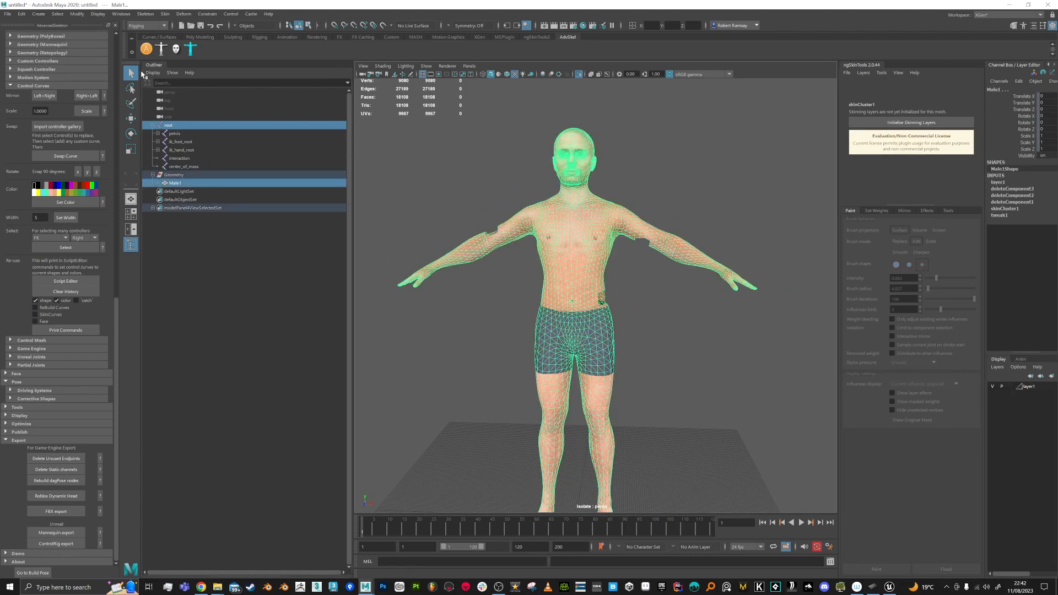
click(58, 14)
click(78, 54)
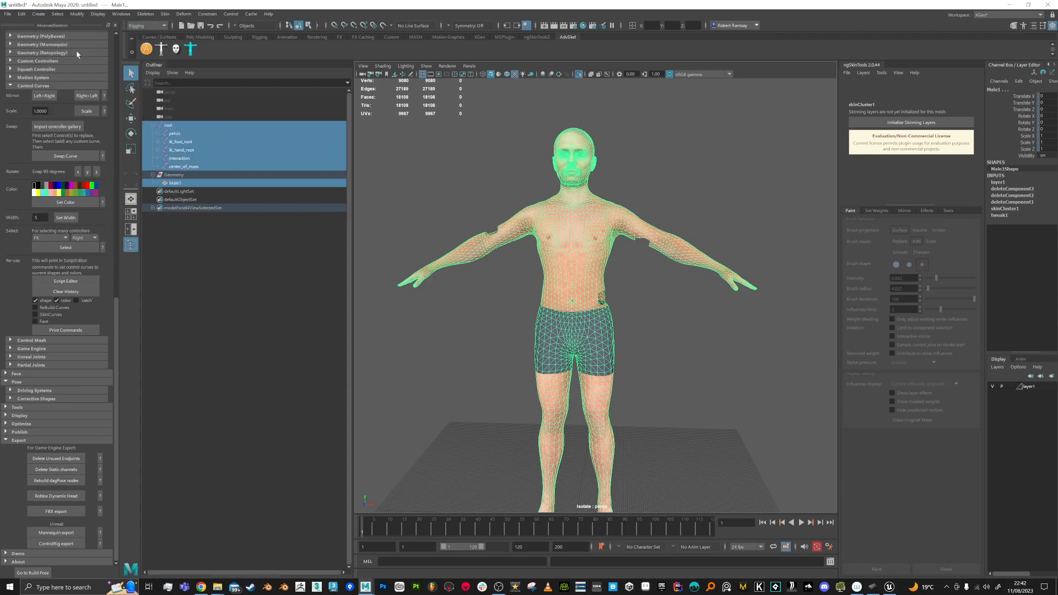
Step: Export the selection over SK_Character_Broken.fbx, confirming the replace and closing the warnings
click(6, 14)
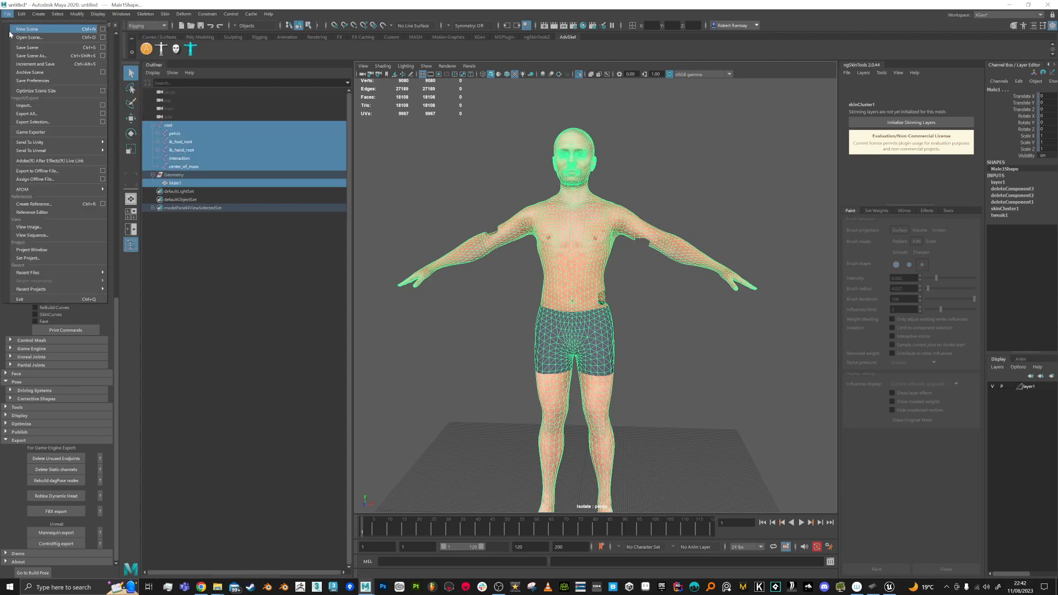
click(34, 122)
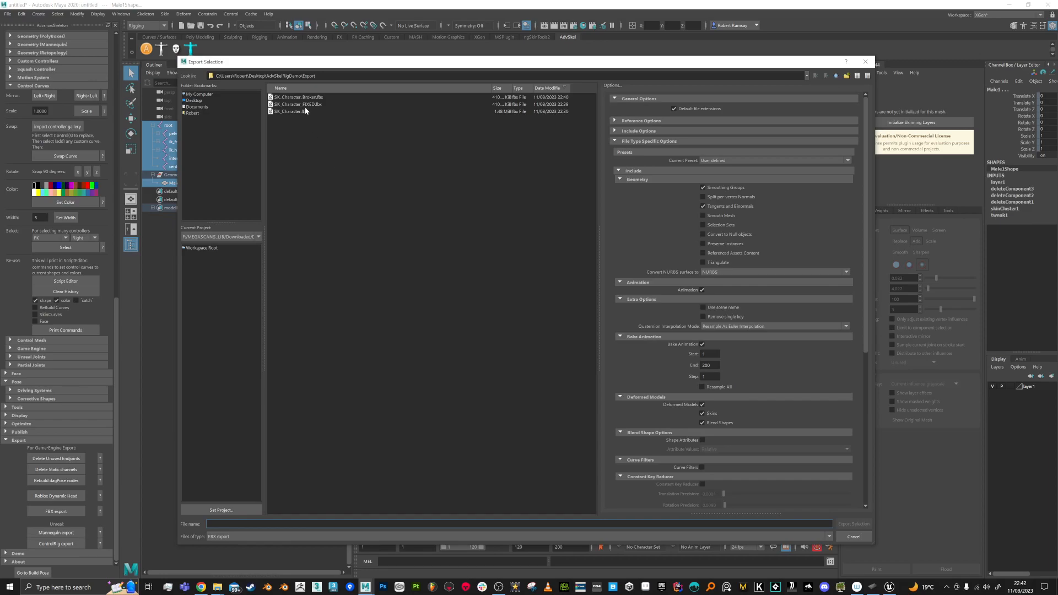
double_click(299, 97)
click(515, 316)
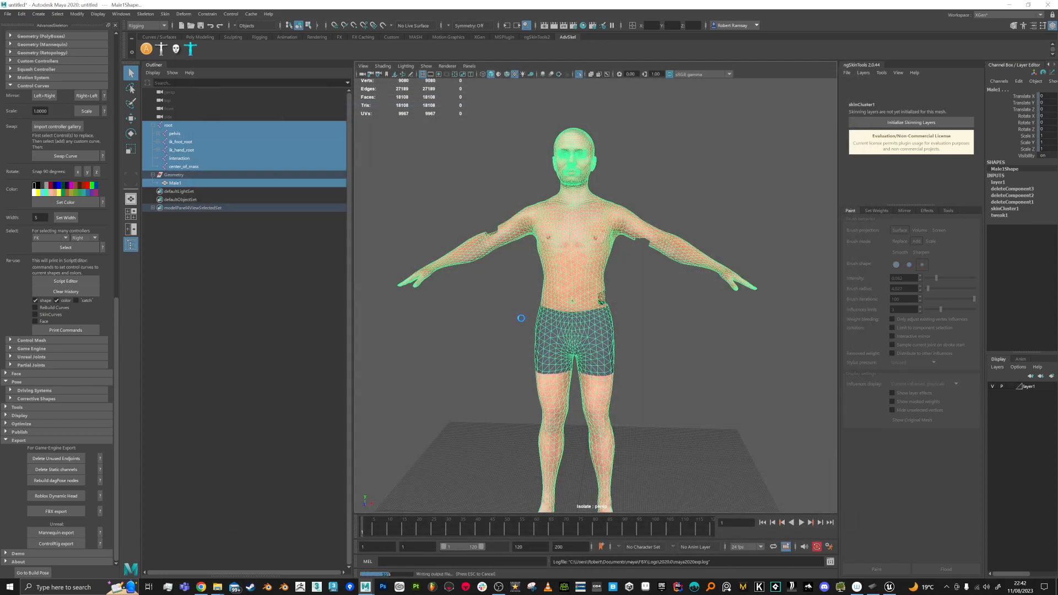
click(524, 400)
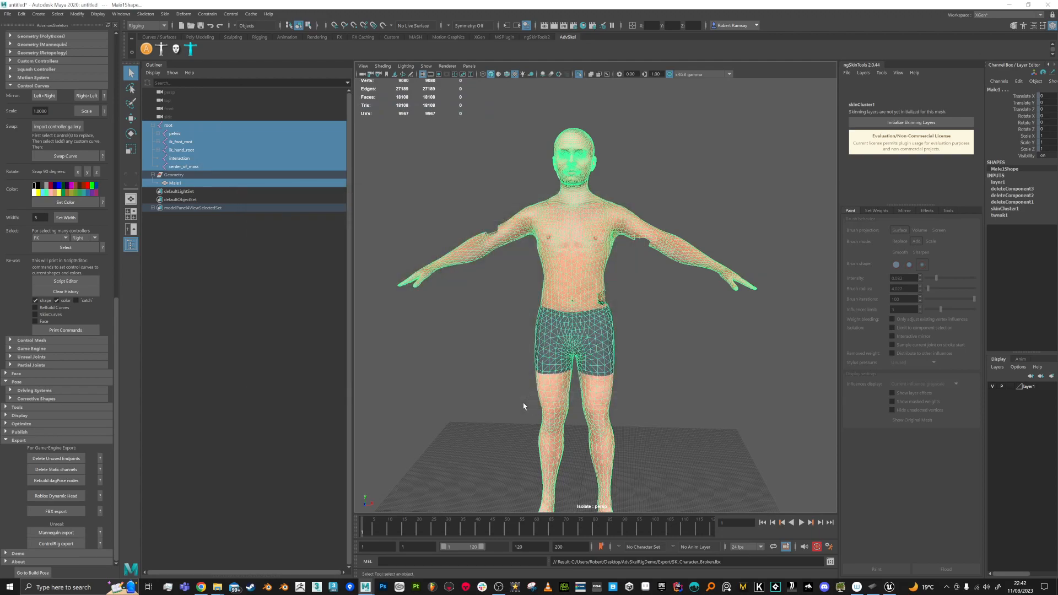
key(alt+Tab)
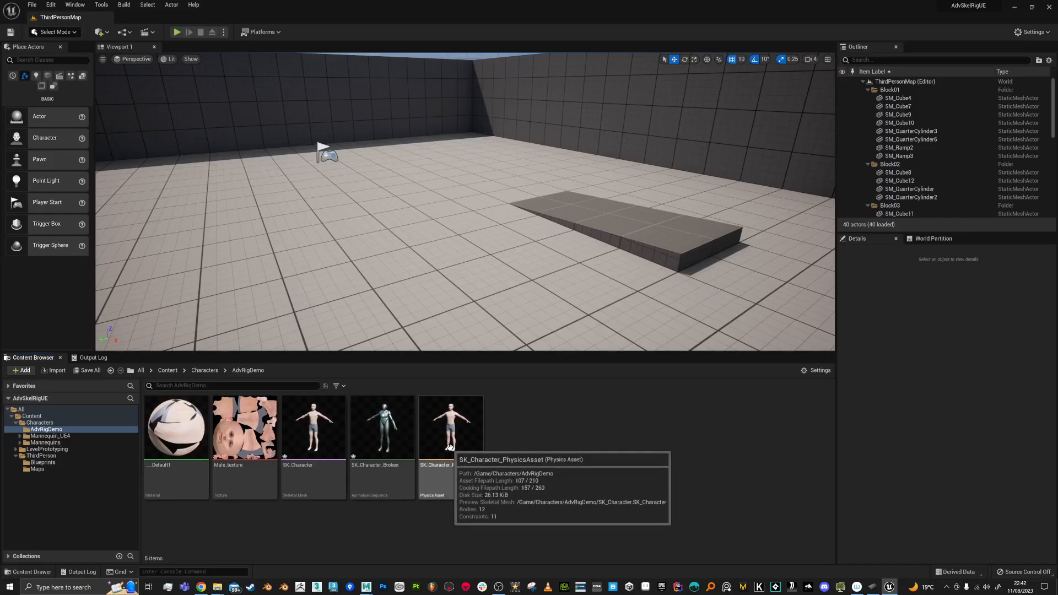
Step: Force delete the SK_Character_Broken asset from AdvRigDemo
click(382, 474)
key(Delete)
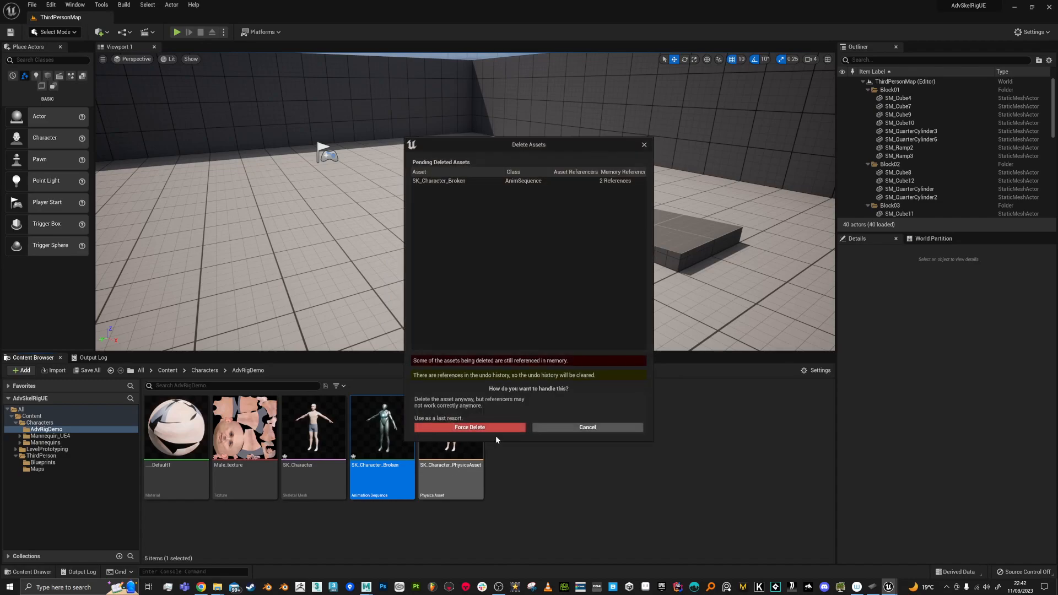
click(496, 432)
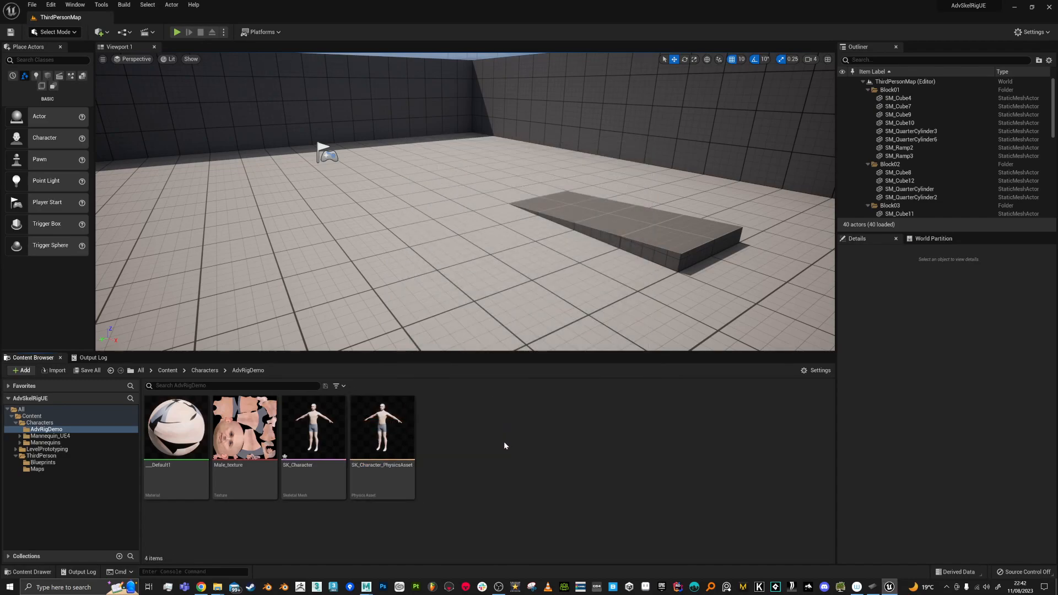
Step: Reimport SK_Character using SK_Character_Broken.fbx as the new source file
right_click(313, 428)
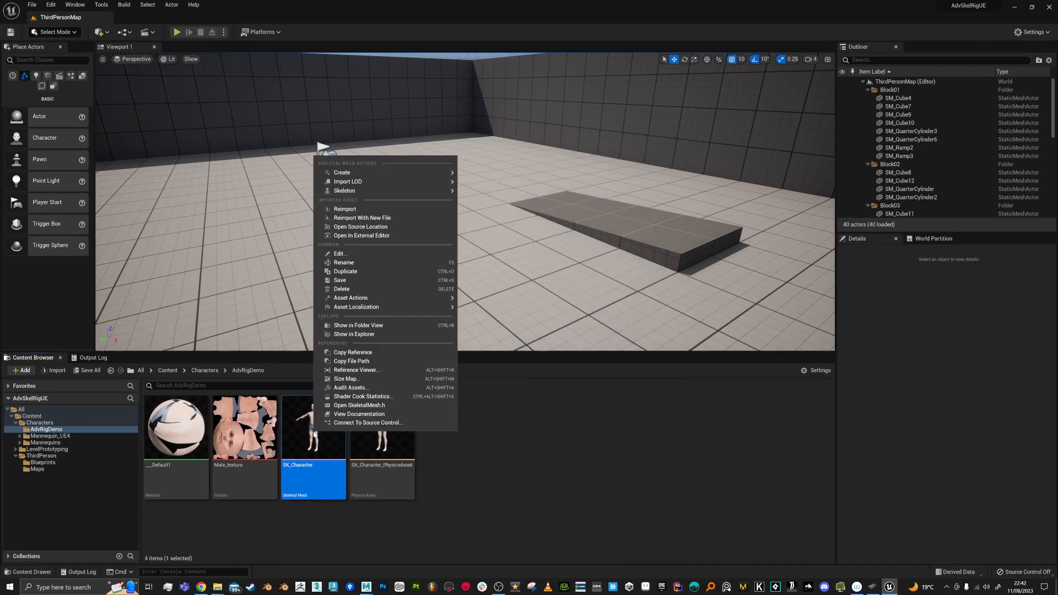
click(363, 219)
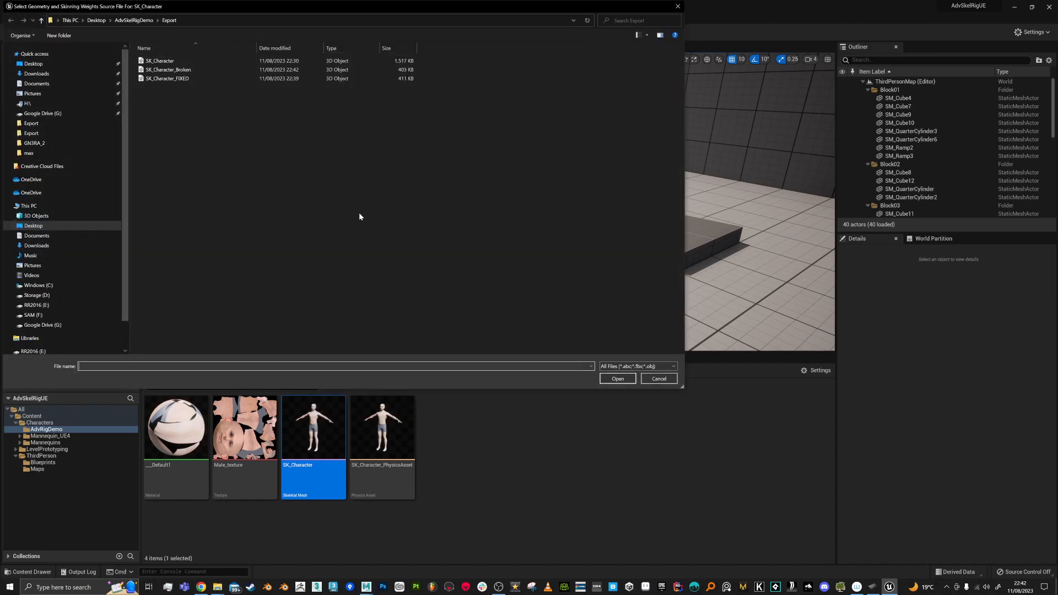
double_click(188, 71)
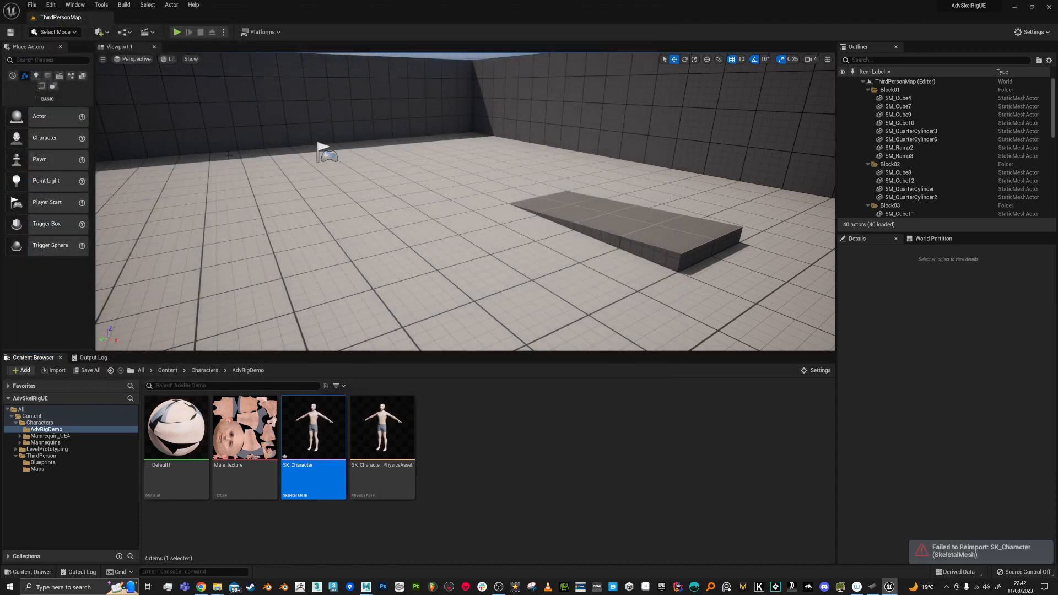
Step: Import SK_Character_Broken.fbx into the folder, then close the failure message and Message Log
click(486, 427)
right_click(459, 420)
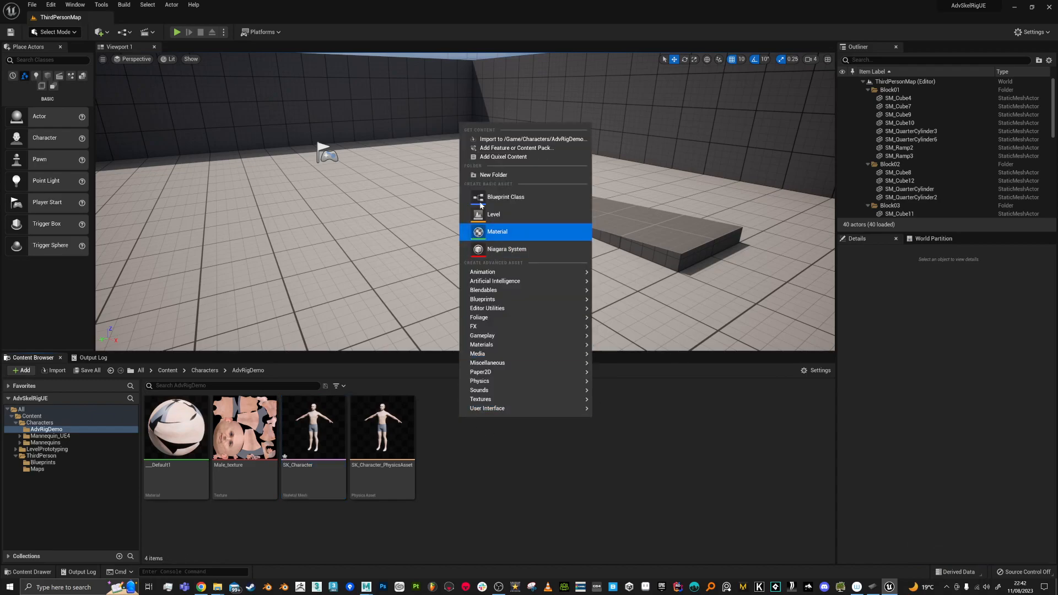
click(499, 144)
click(180, 70)
double_click(180, 72)
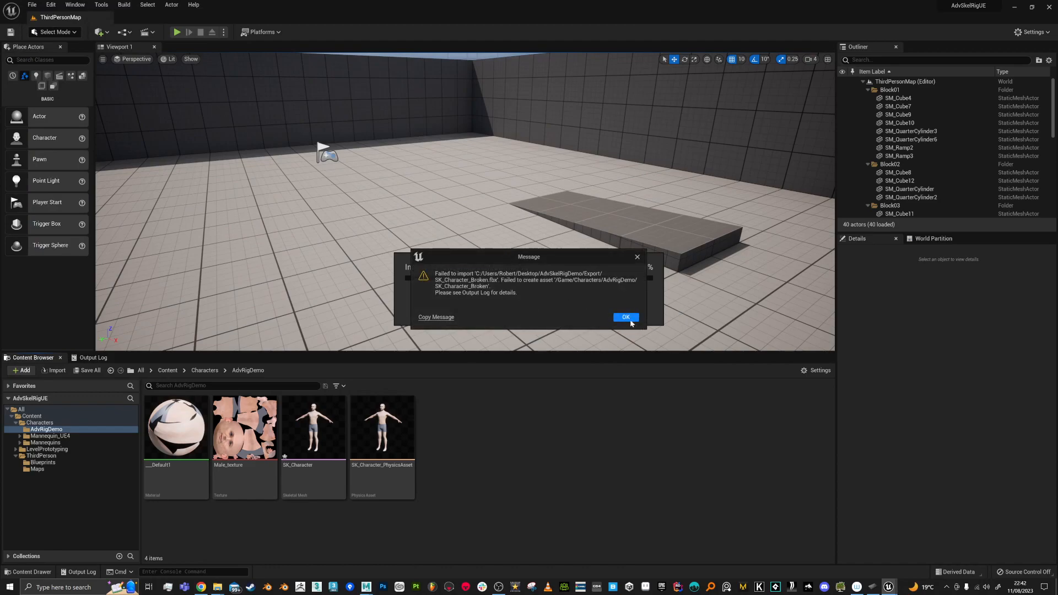
click(638, 257)
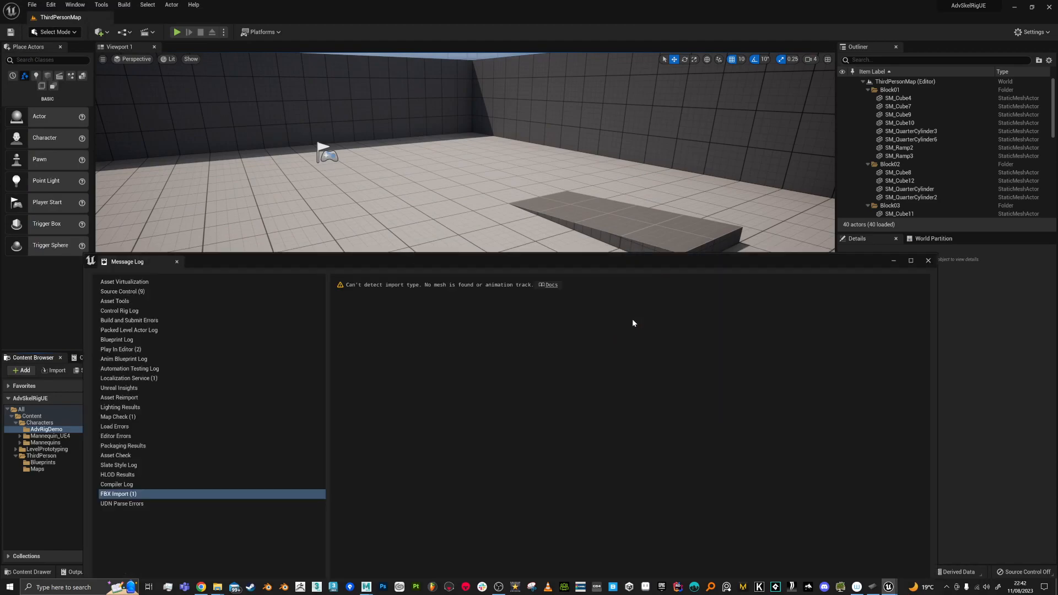
click(928, 261)
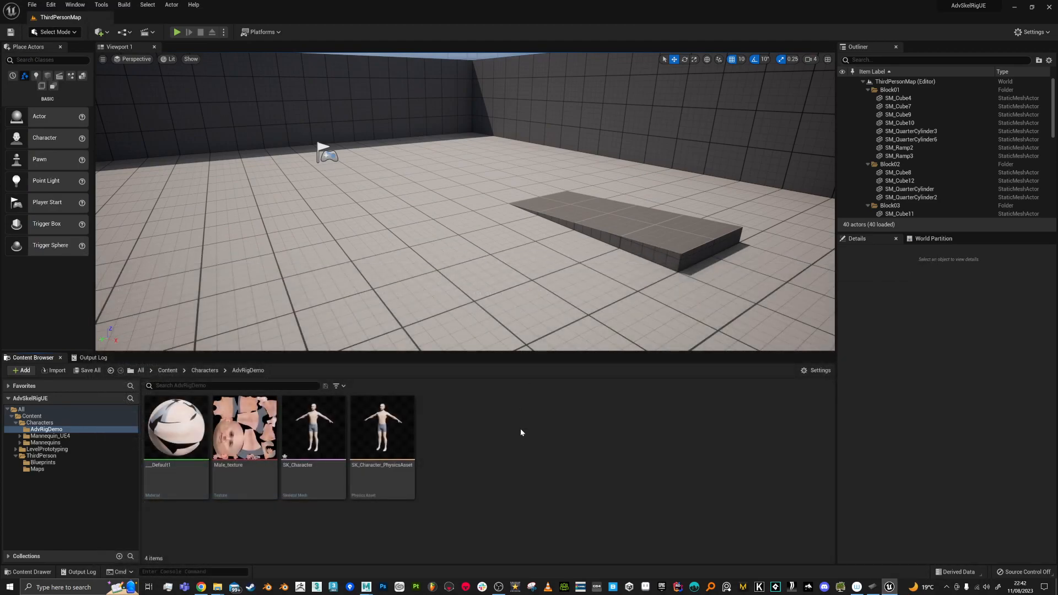
Step: Play the level, walk the character around, stop with Esc, and return to Maya
click(177, 32)
key(s)
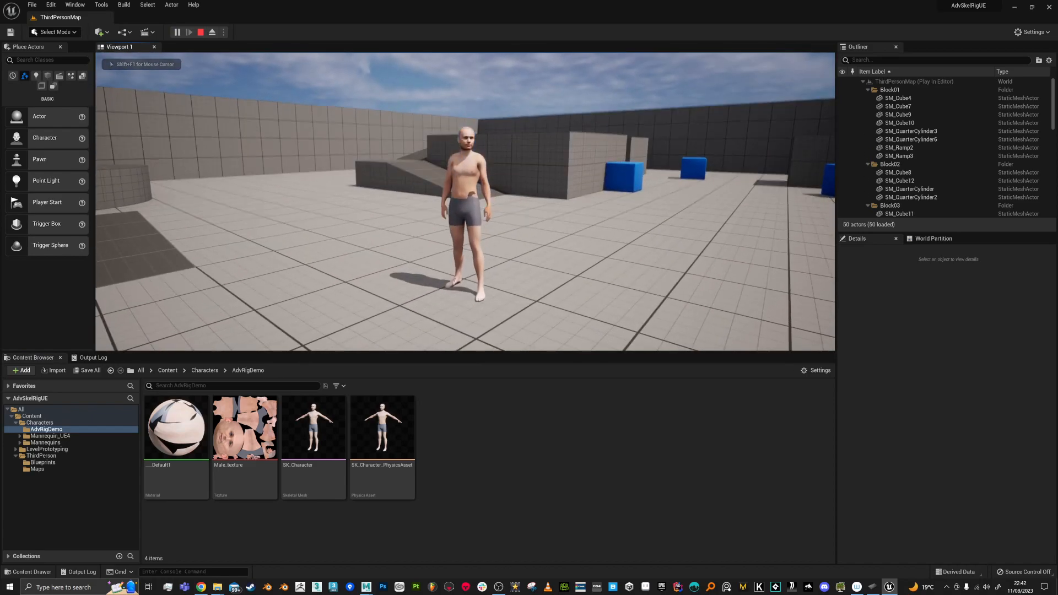
key(Escape)
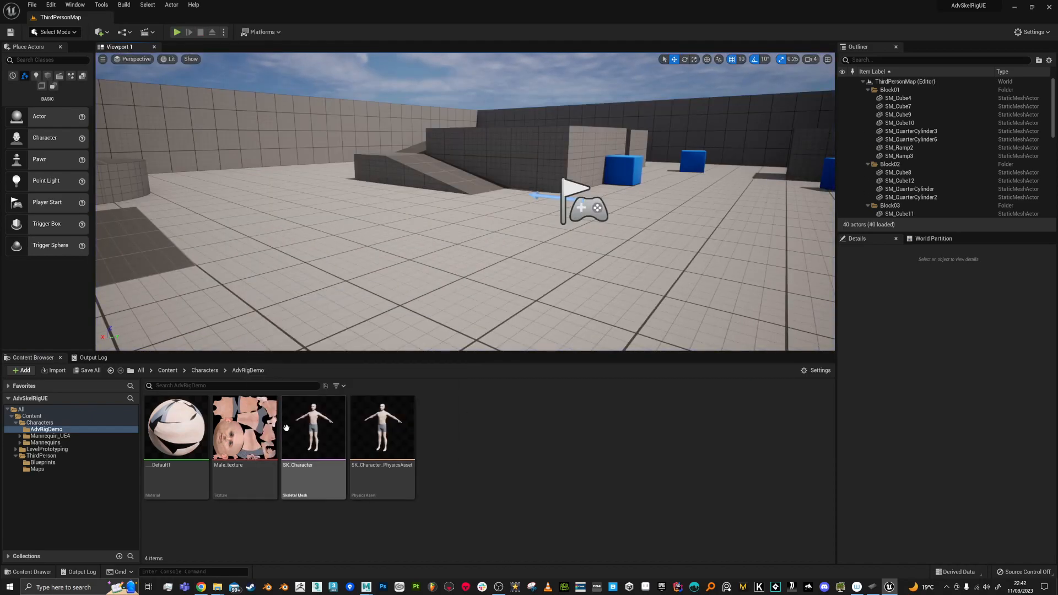
mouse_move(243, 434)
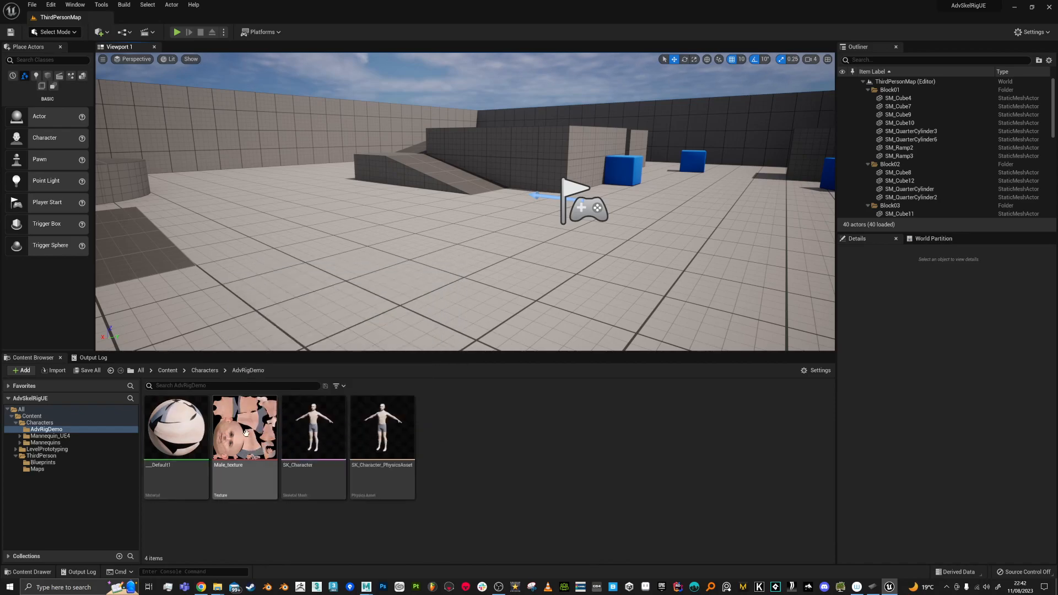
mouse_move(343, 435)
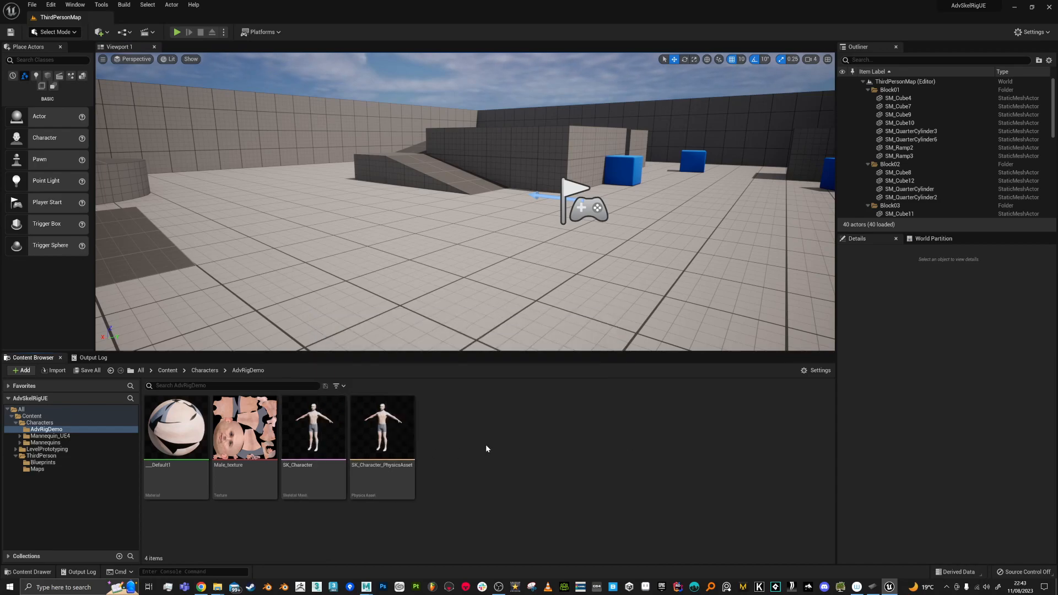
key(alt+Tab)
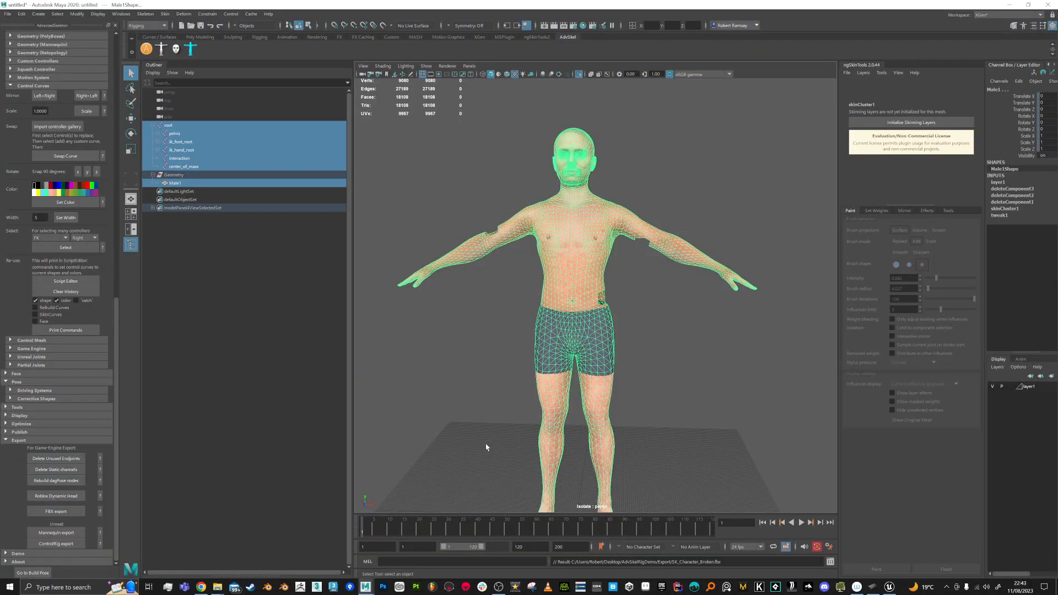
Step: Export the selection as SK_Character_Broken2.fbx, starting from the SK_Character_Broken file name
click(7, 13)
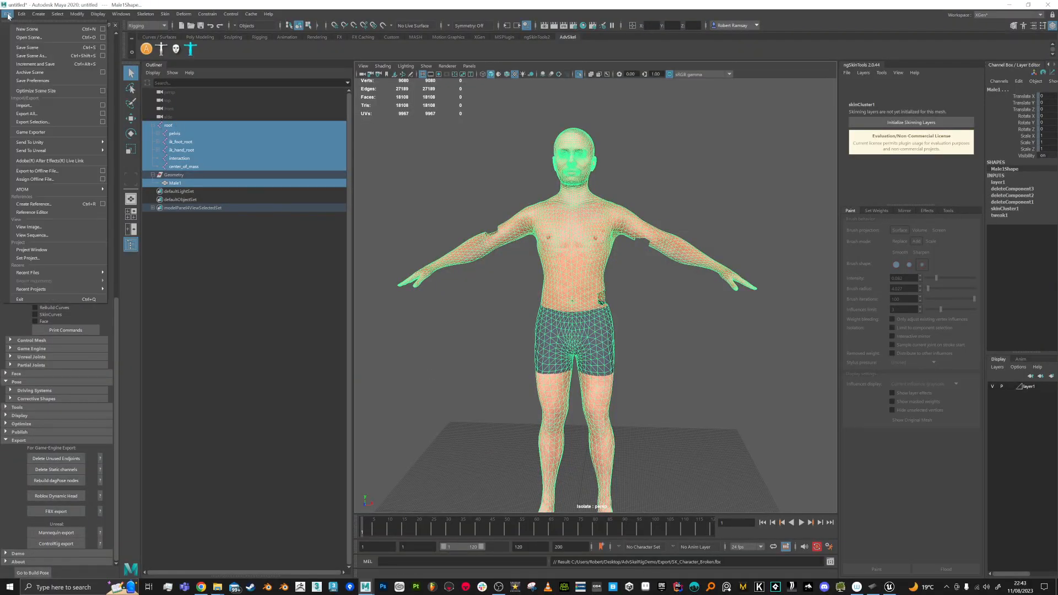
click(31, 123)
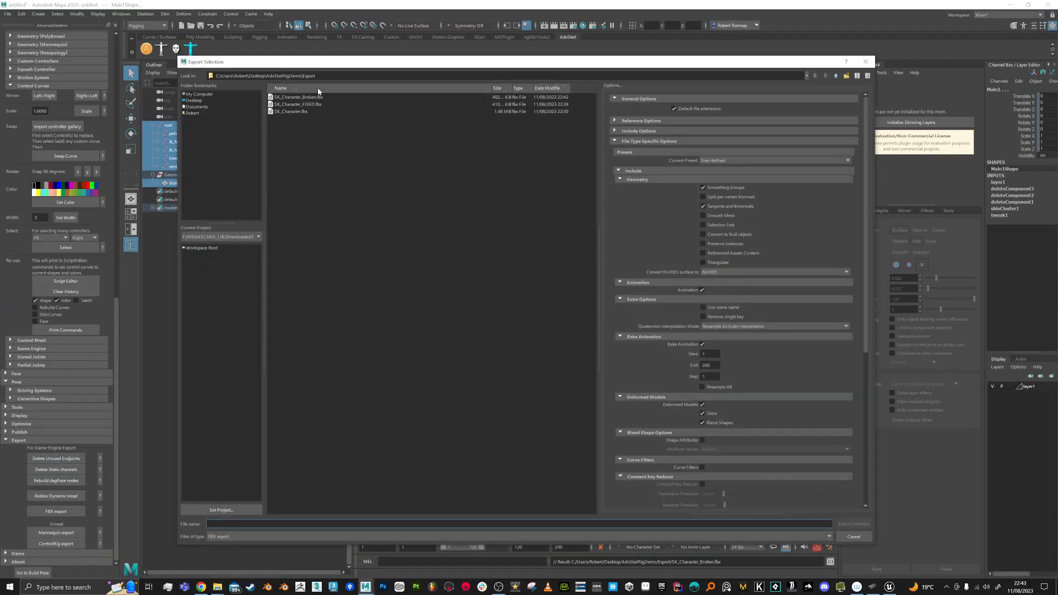
click(313, 98)
click(251, 524)
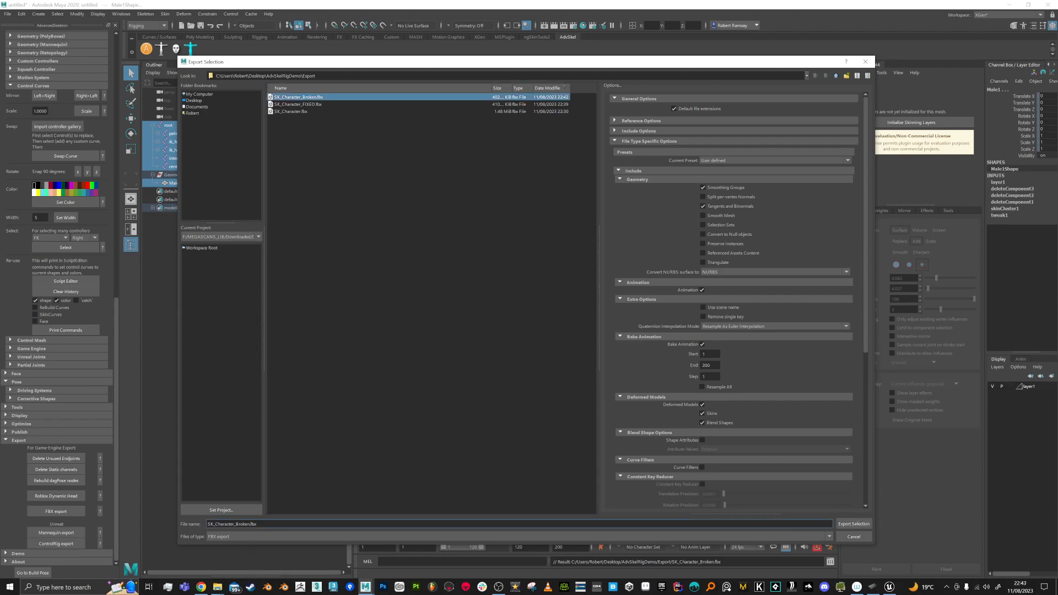
text(2)
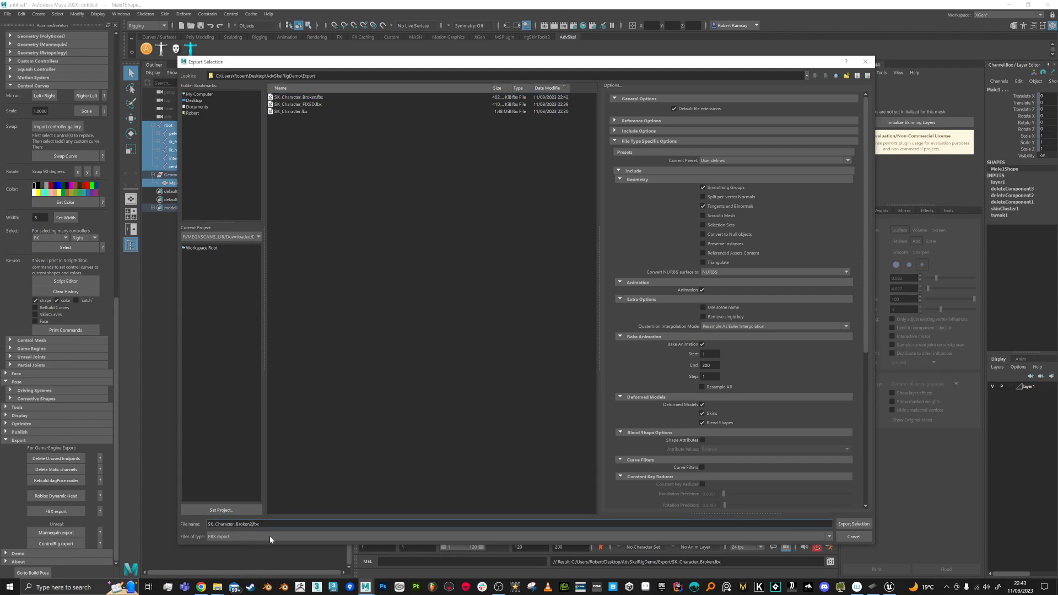
key(Return)
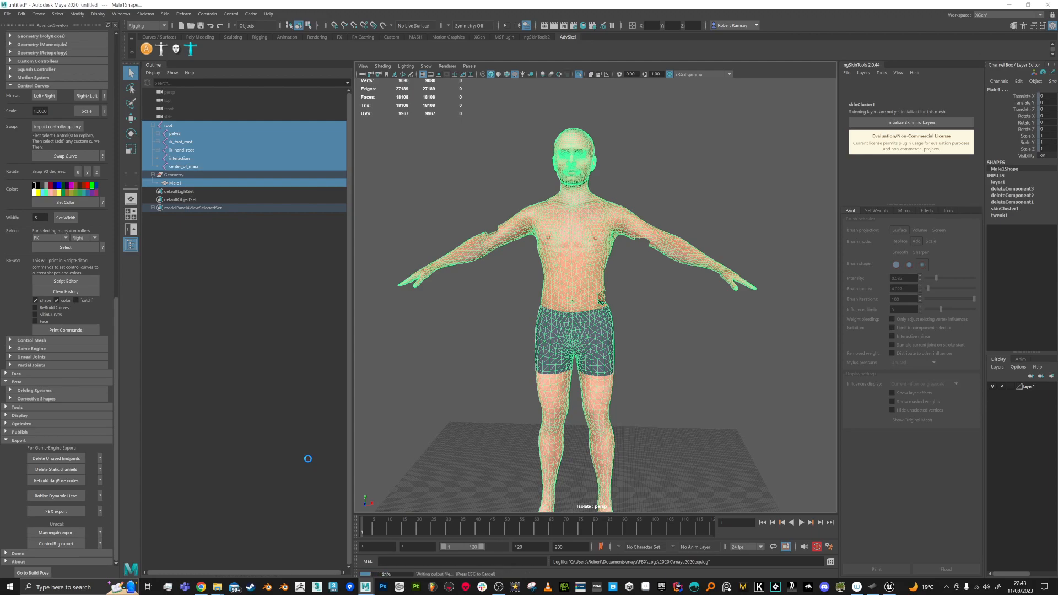
Step: Import SK_Character_Broken2.fbx into AdvRigDemo, then close the no-mesh failure message and Message Log
click(501, 402)
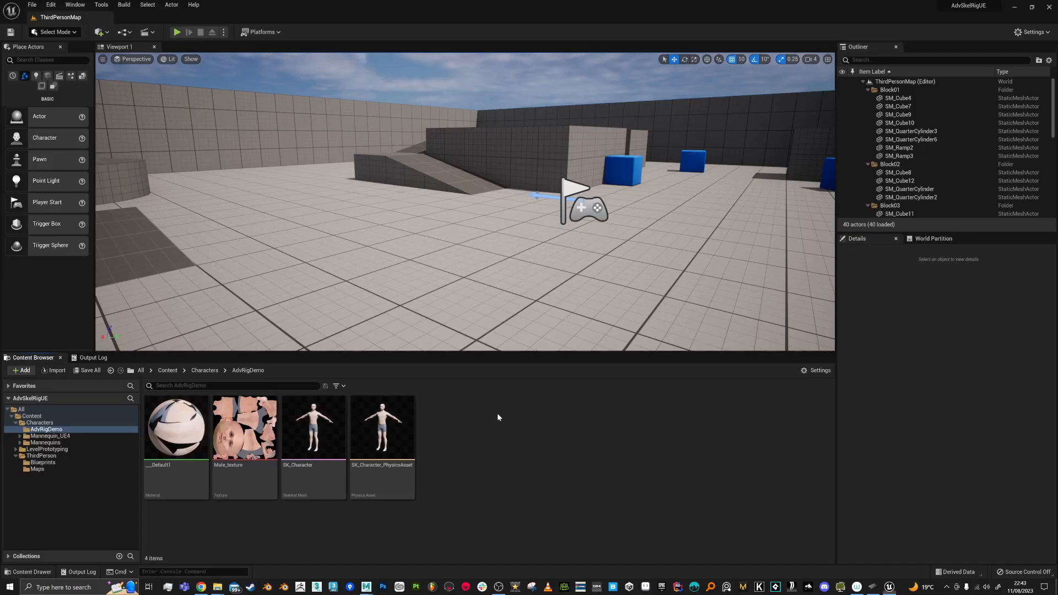
right_click(481, 435)
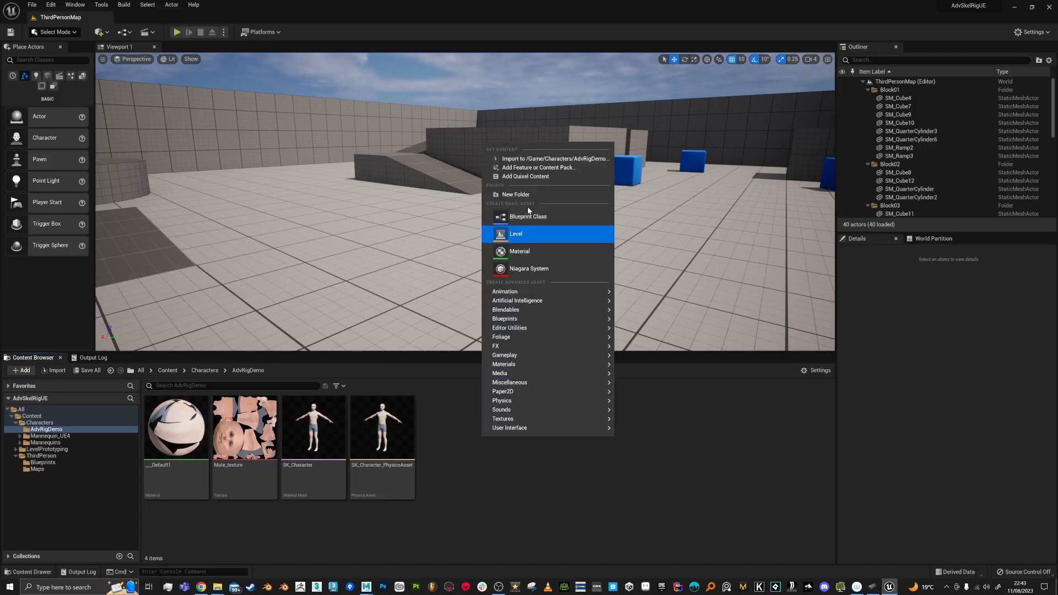
click(520, 159)
double_click(168, 78)
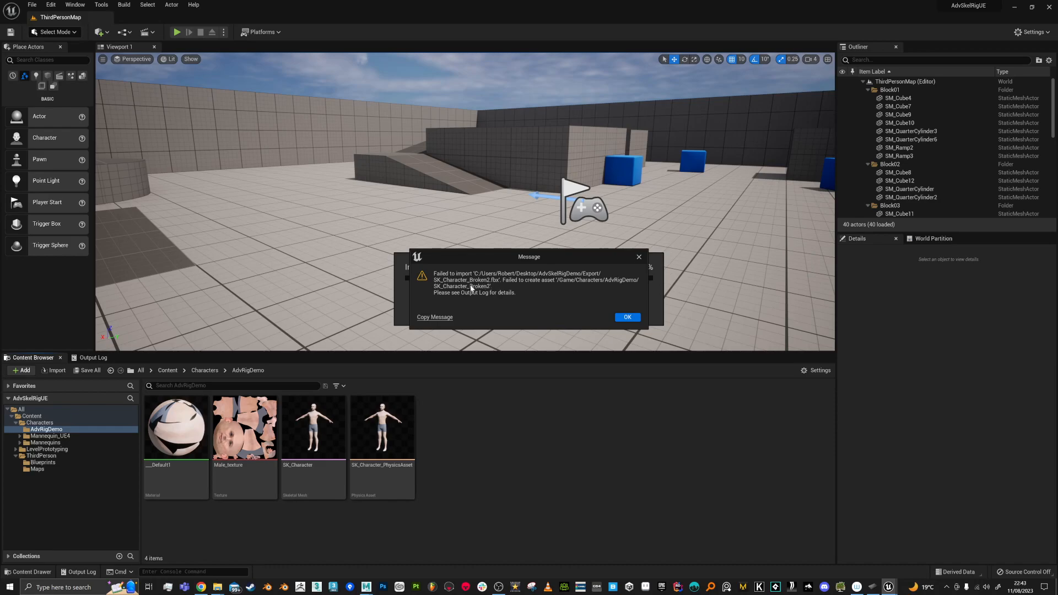
drag(577, 260, 605, 171)
click(653, 228)
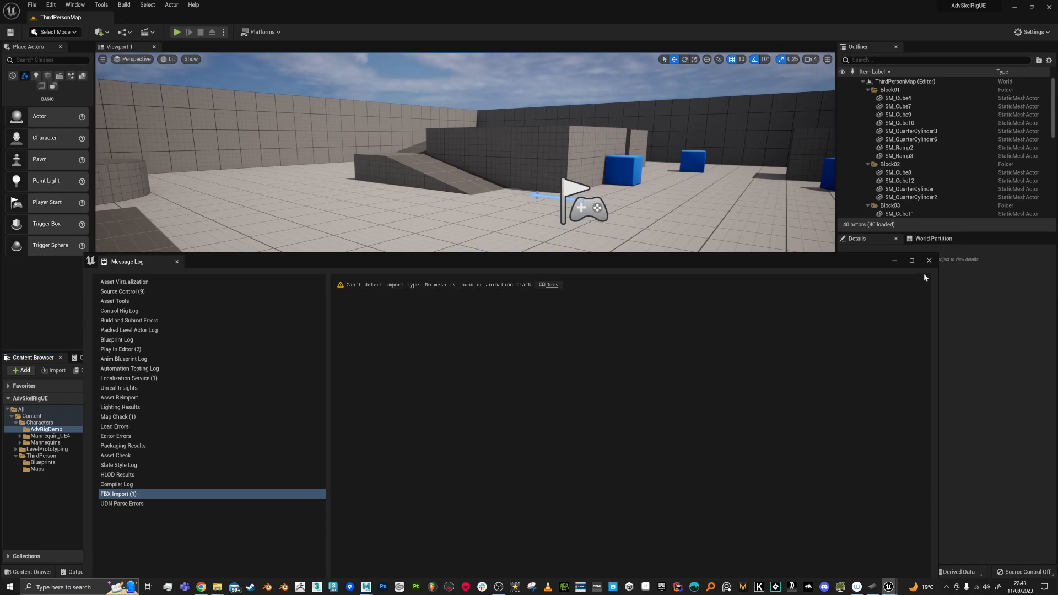
click(929, 260)
key(alt+Tab)
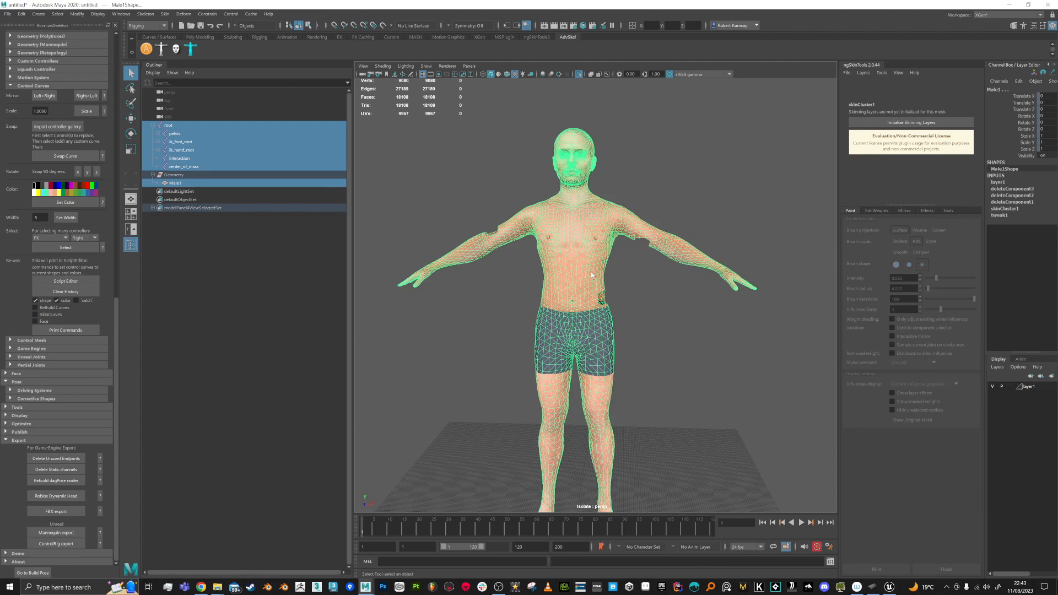
Step: Return Male1 to object selection and turn off Isolate Select so the skeleton shows
right_drag(592, 273, 633, 259)
click(655, 309)
click(591, 272)
alt+drag(662, 315, 664, 312)
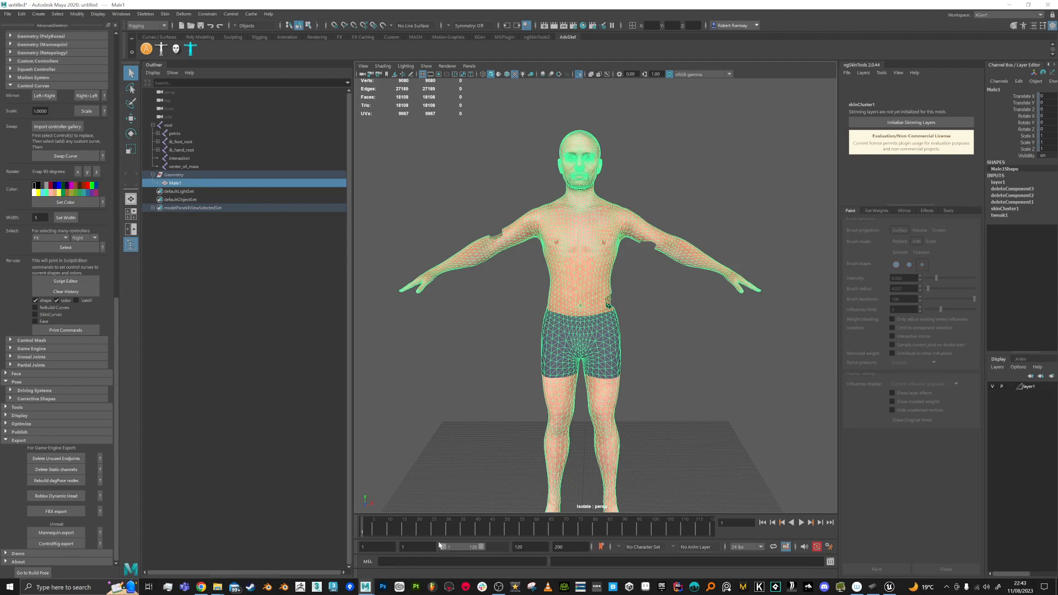
alt+drag(645, 380, 647, 381)
click(580, 75)
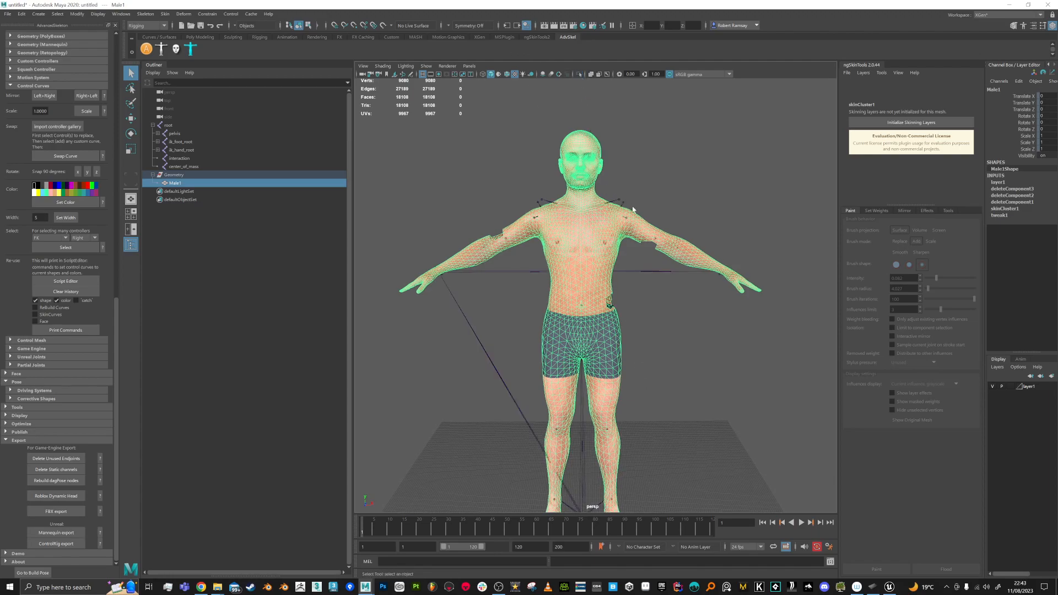
scroll(617, 165, down, 3)
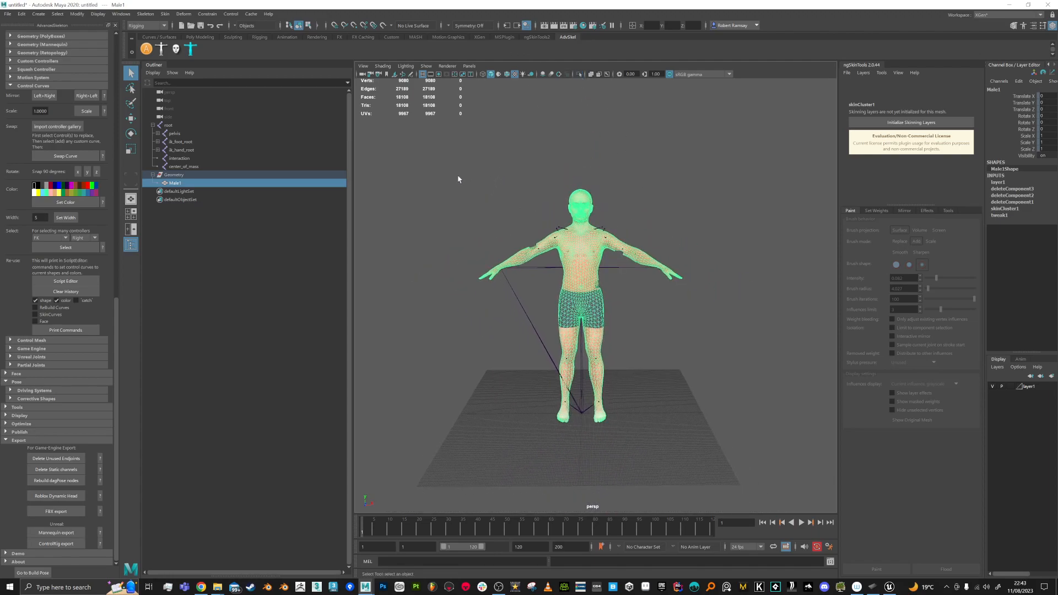
Step: Select the root joint and its entire hierarchy
click(173, 126)
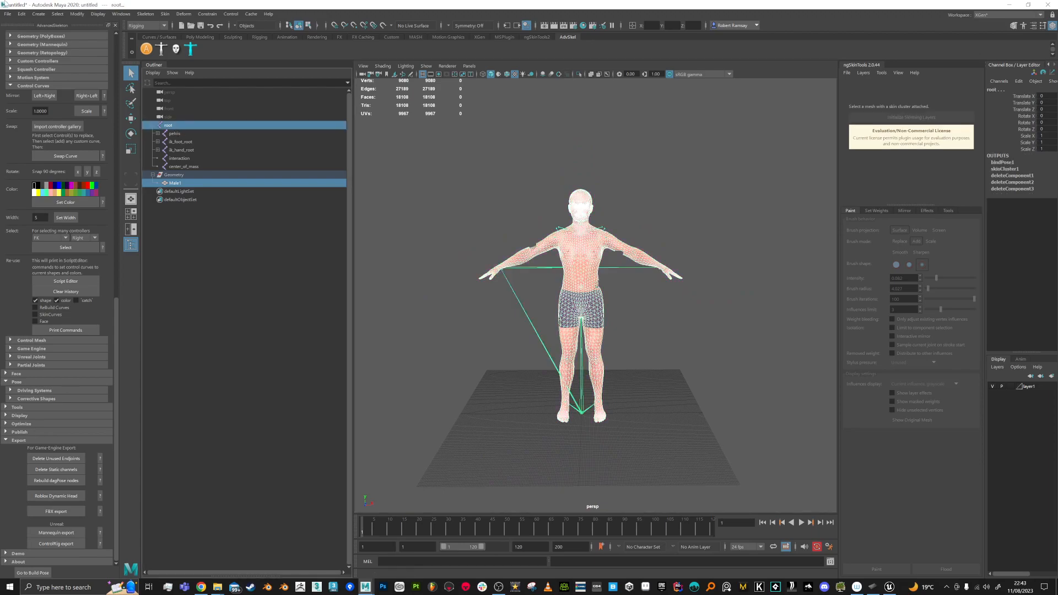
click(57, 14)
click(73, 54)
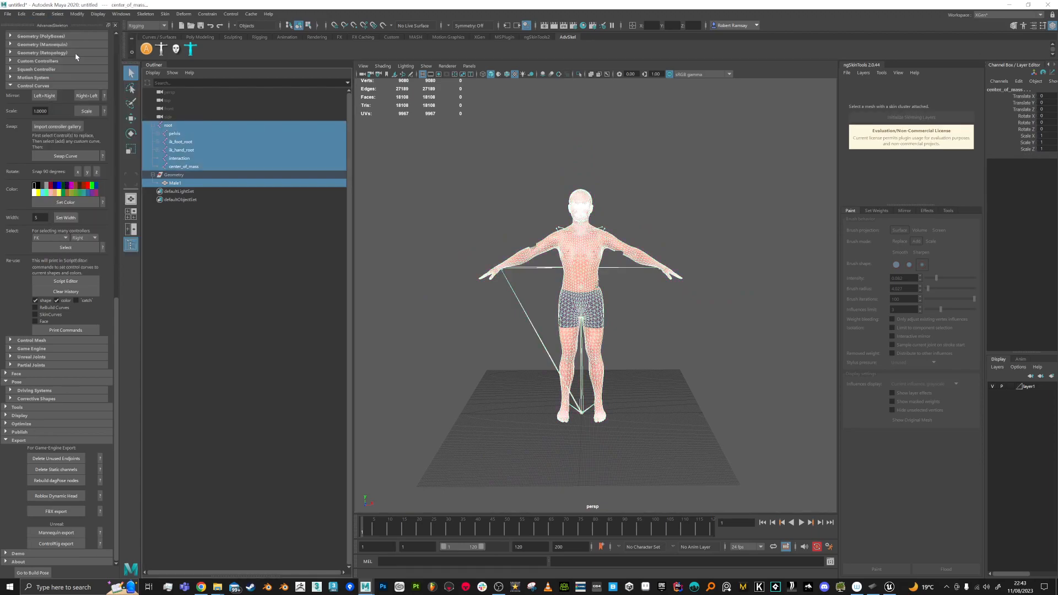
Step: Export the selection as SK_Character_Broken3.fbx and close the warnings report
click(8, 15)
click(33, 122)
click(300, 97)
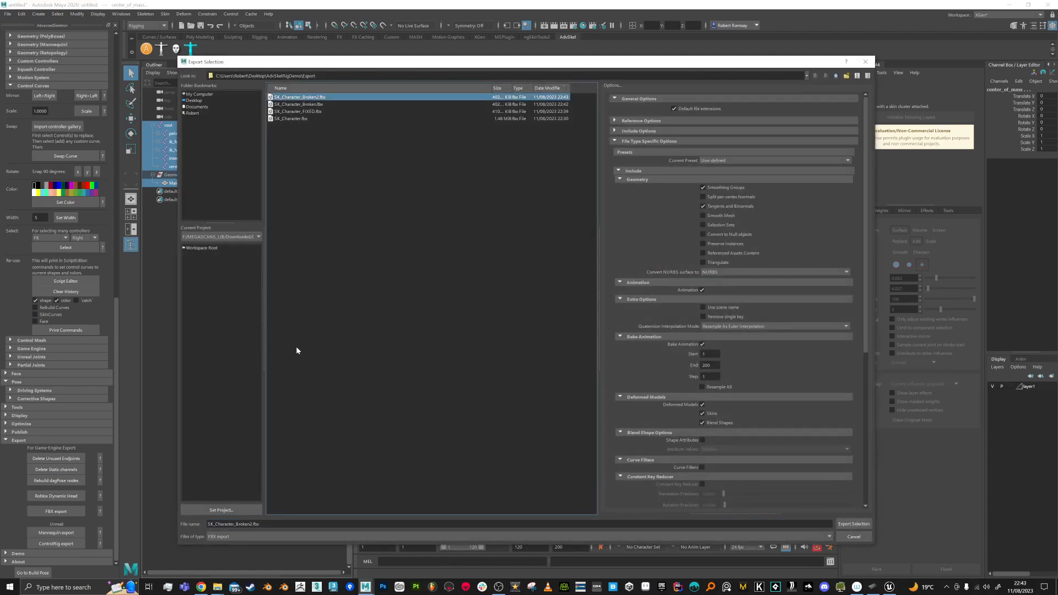
click(254, 524)
text(3)
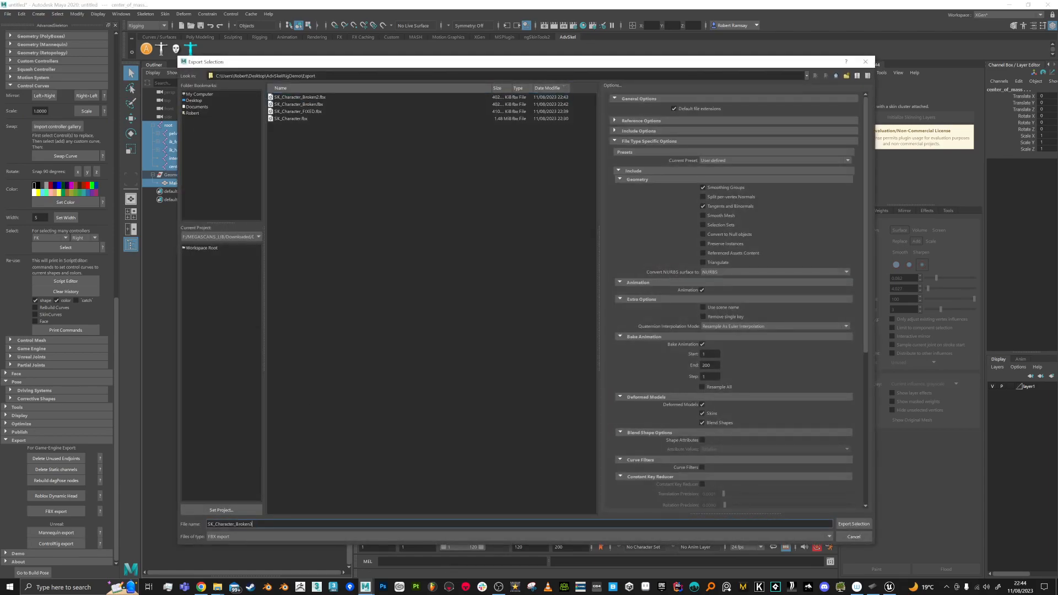
key(Return)
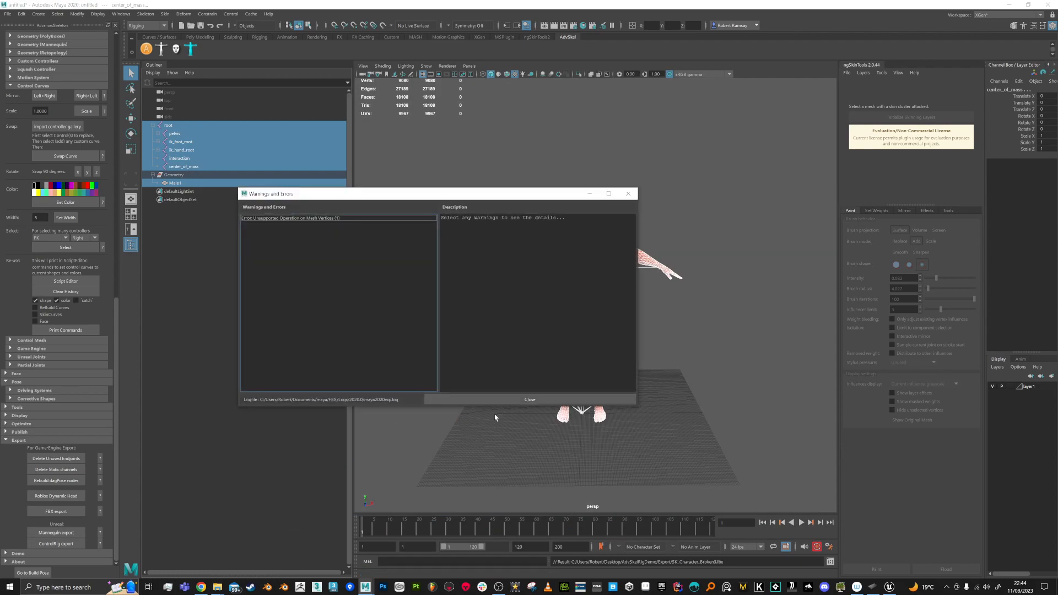
click(530, 400)
Step: Import SK_Character_Broken3.fbx into AdvRigDemo, then close the failure message and Message Log
click(888, 586)
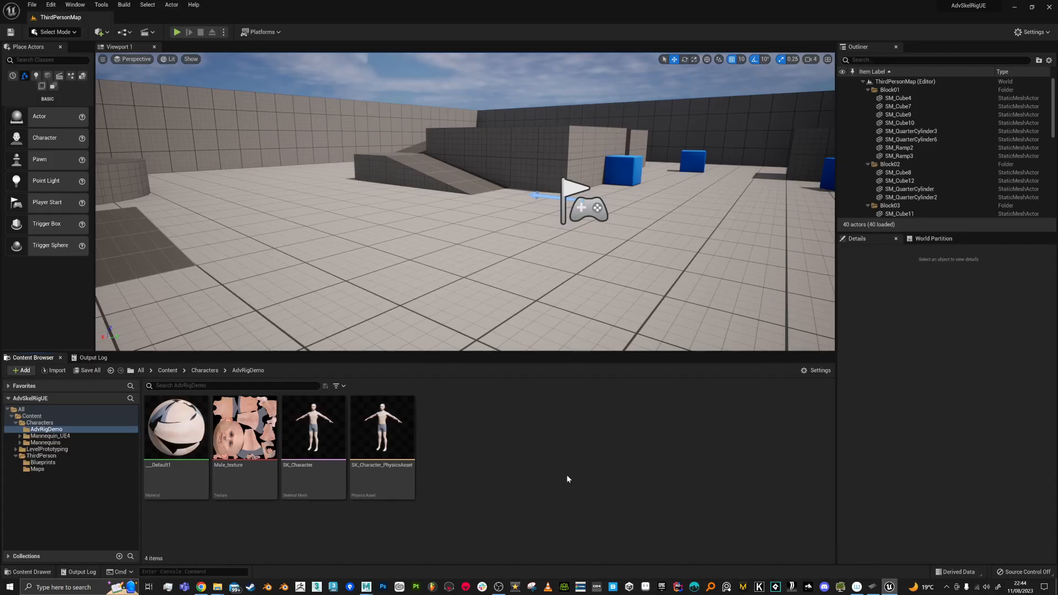
right_click(491, 422)
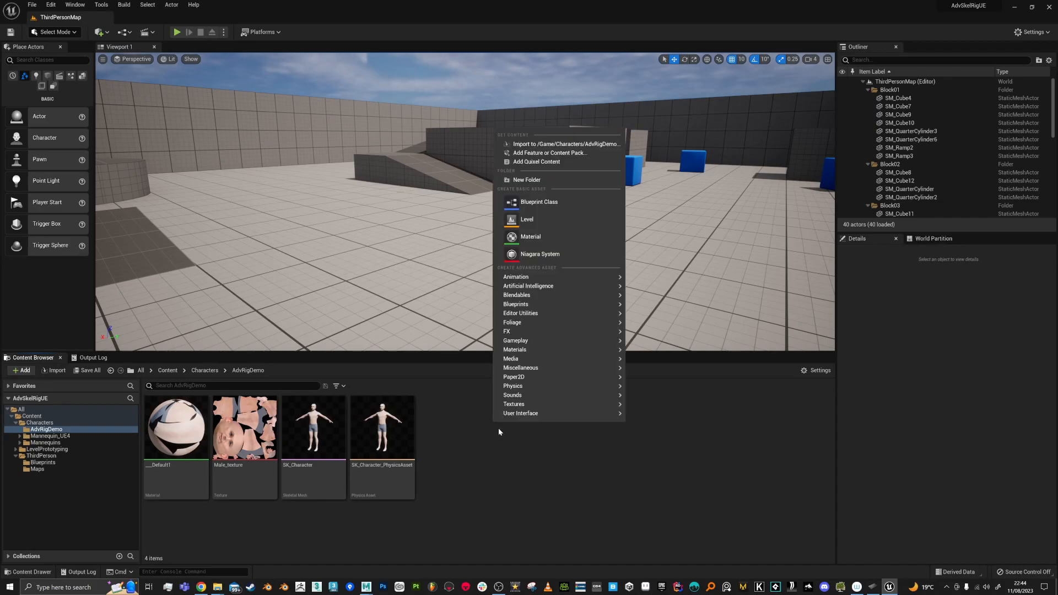
click(543, 145)
click(195, 80)
click(197, 88)
click(617, 379)
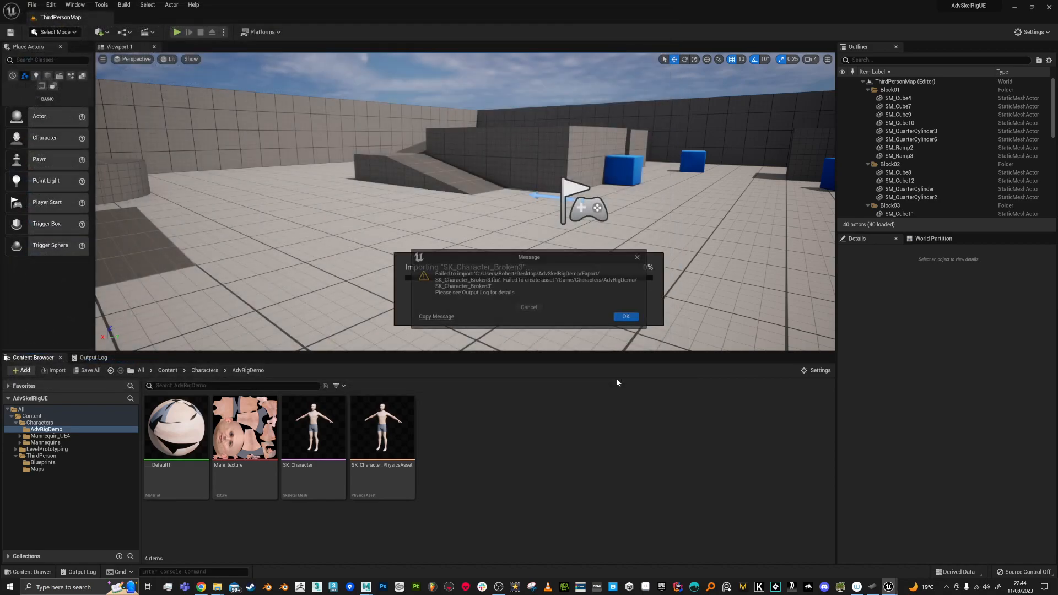
click(627, 317)
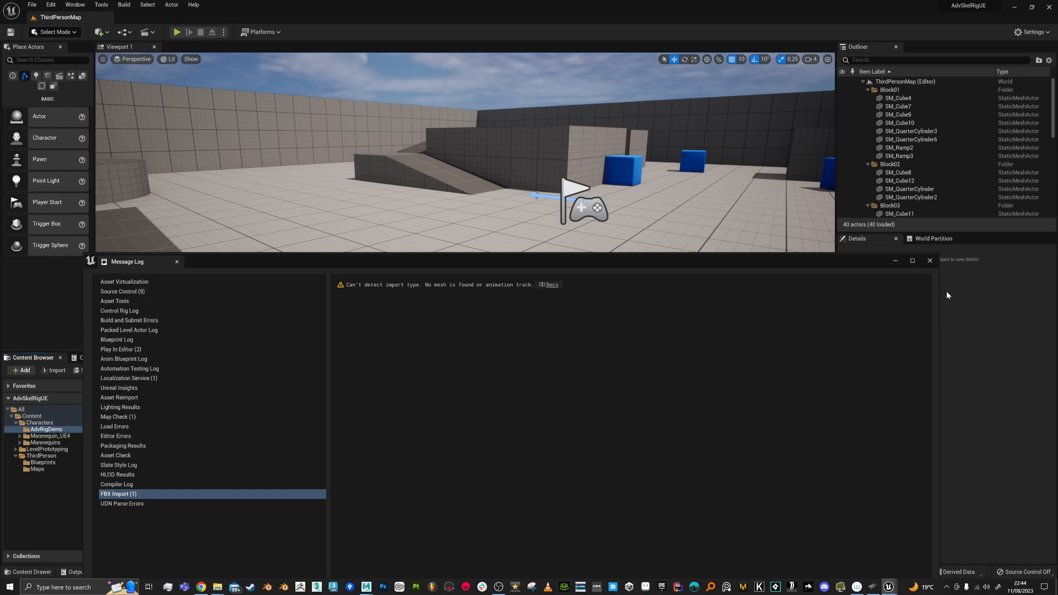
click(930, 261)
Step: Select only the Male1 mesh and export it as test.fbx
key(alt+Tab)
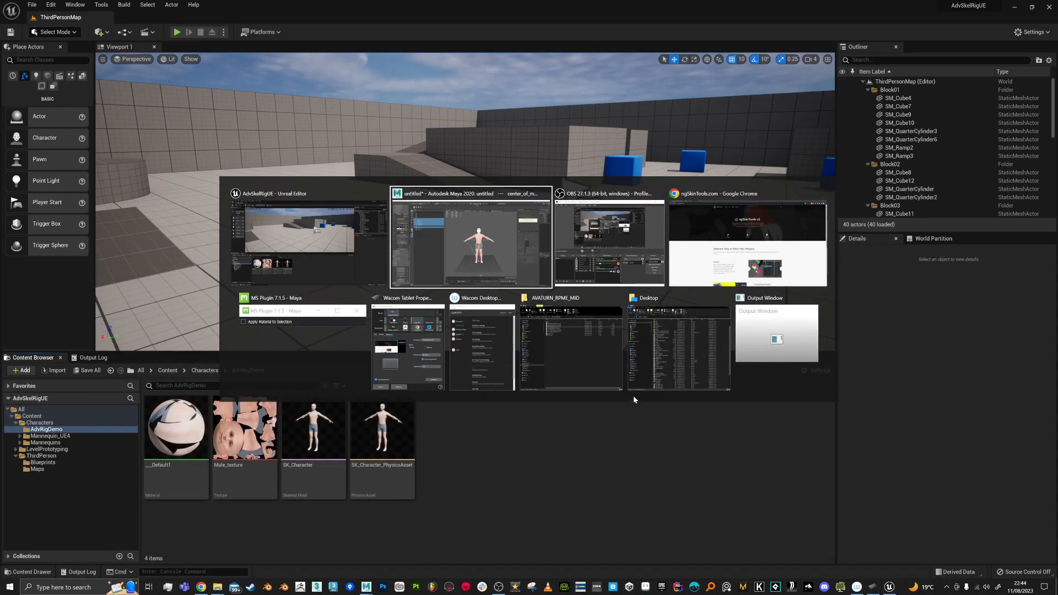
click(598, 310)
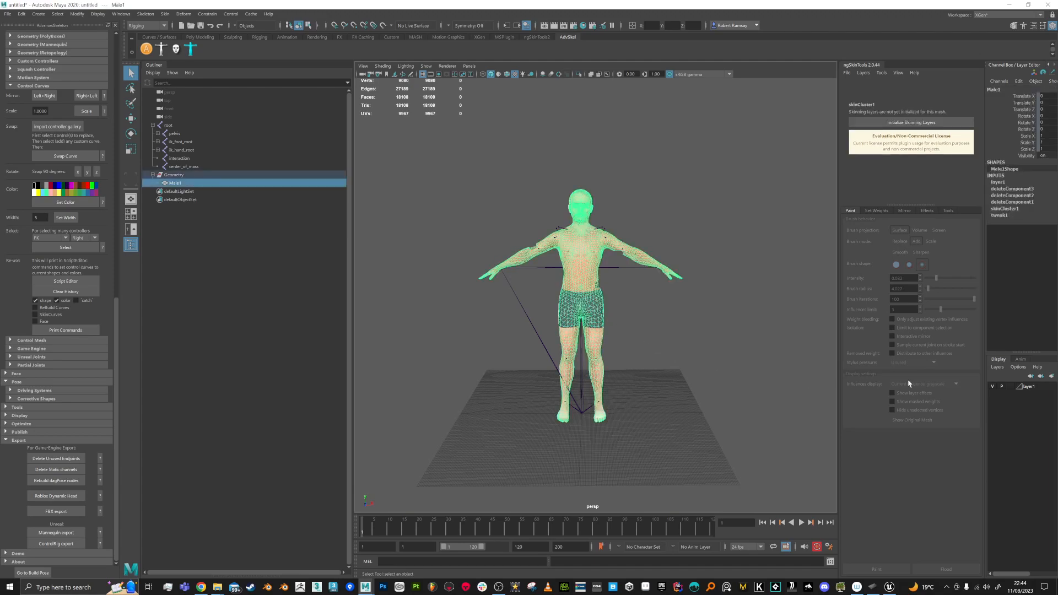
alt+drag(674, 309, 633, 312)
scroll(584, 305, up, 1)
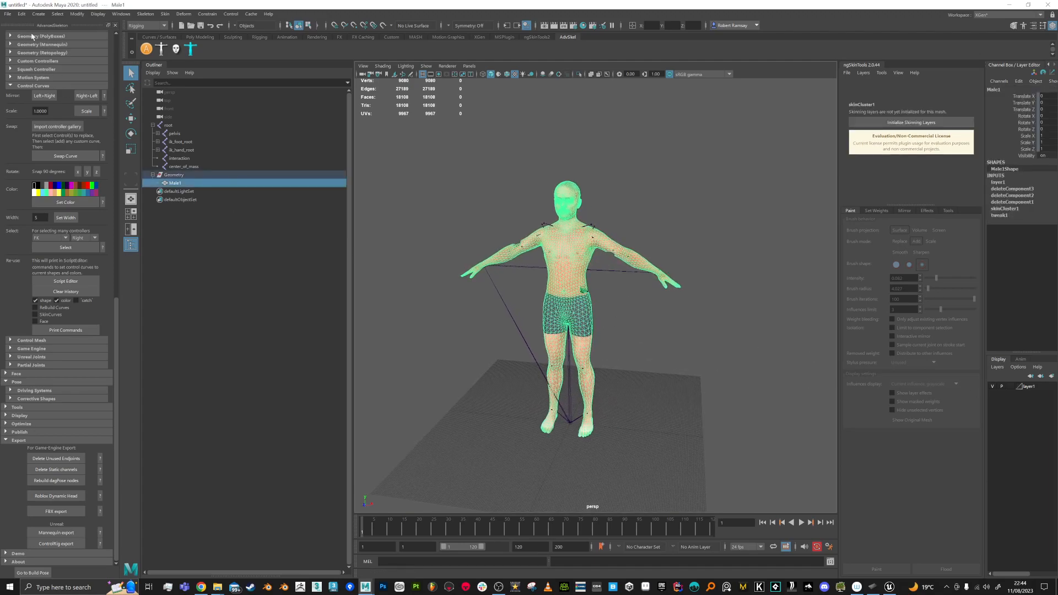
click(10, 15)
click(45, 121)
text(test)
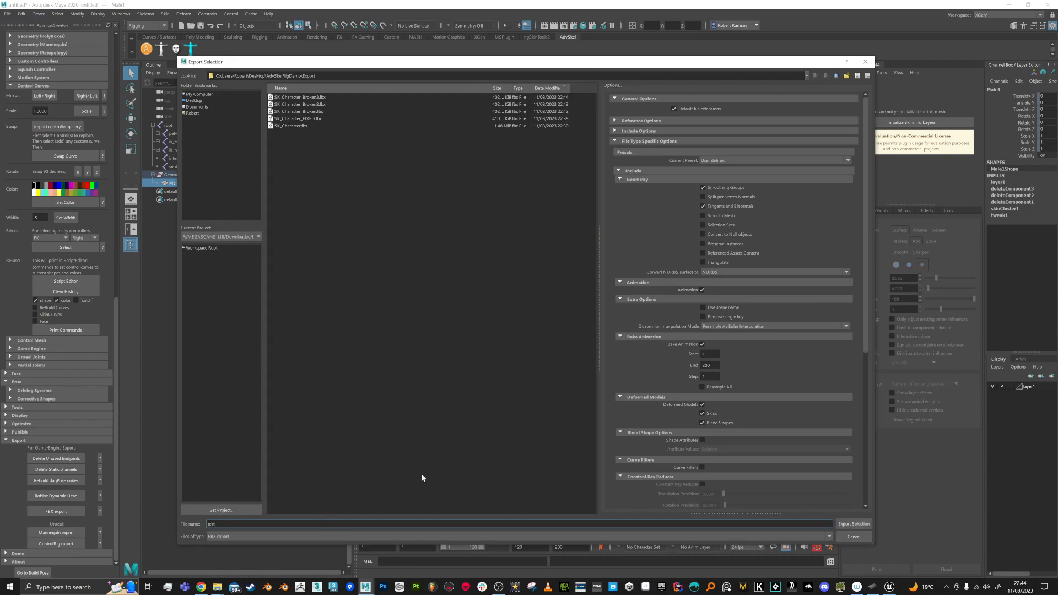
key(Return)
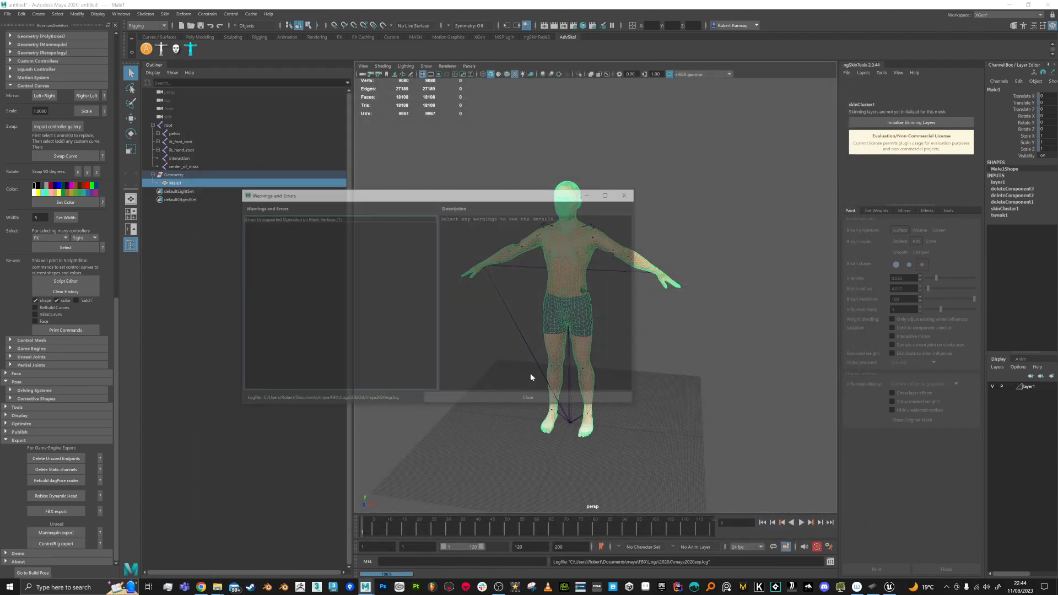
Step: Import test.fbx into AdvRigDemo, then close the failure message and Message Log
key(alt+Tab)
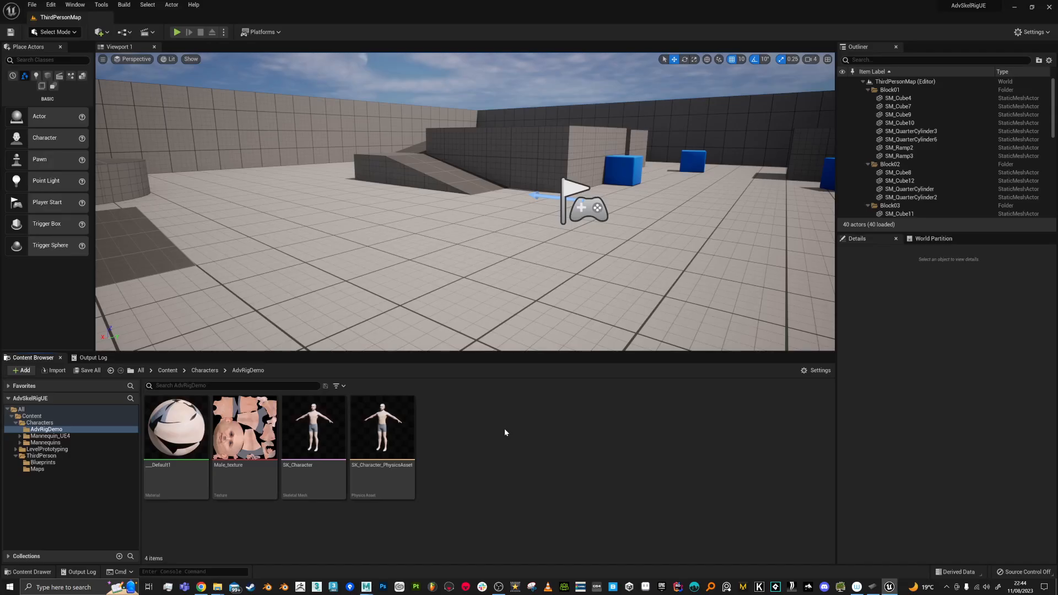
right_click(489, 420)
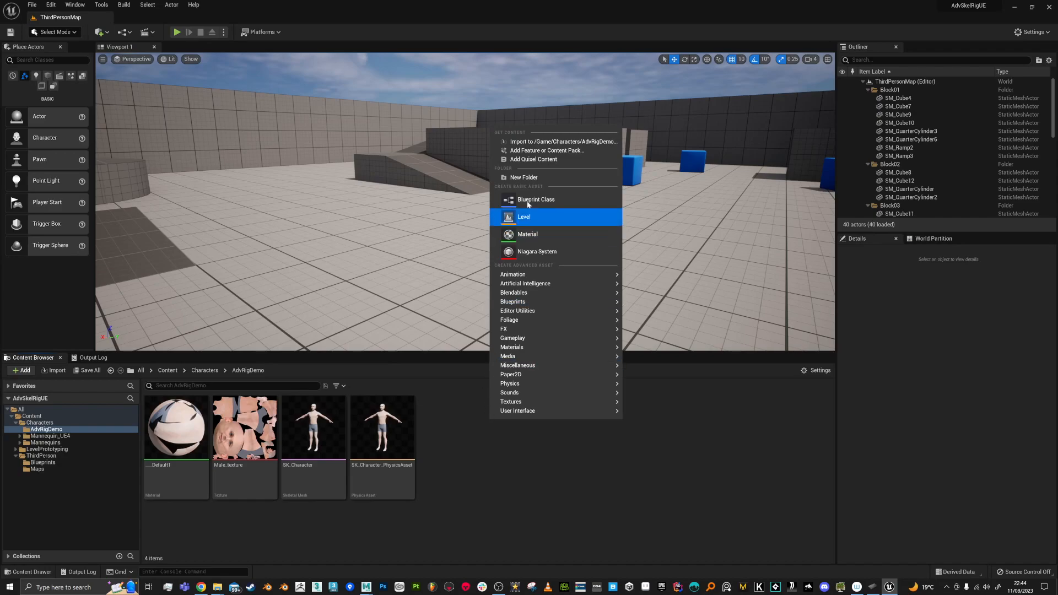
click(530, 141)
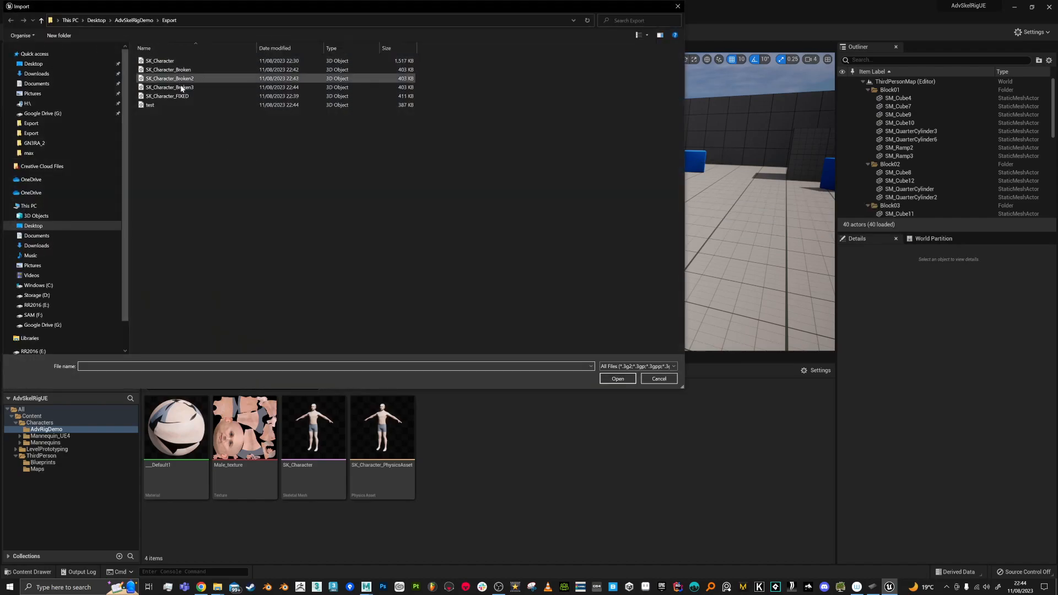
double_click(167, 105)
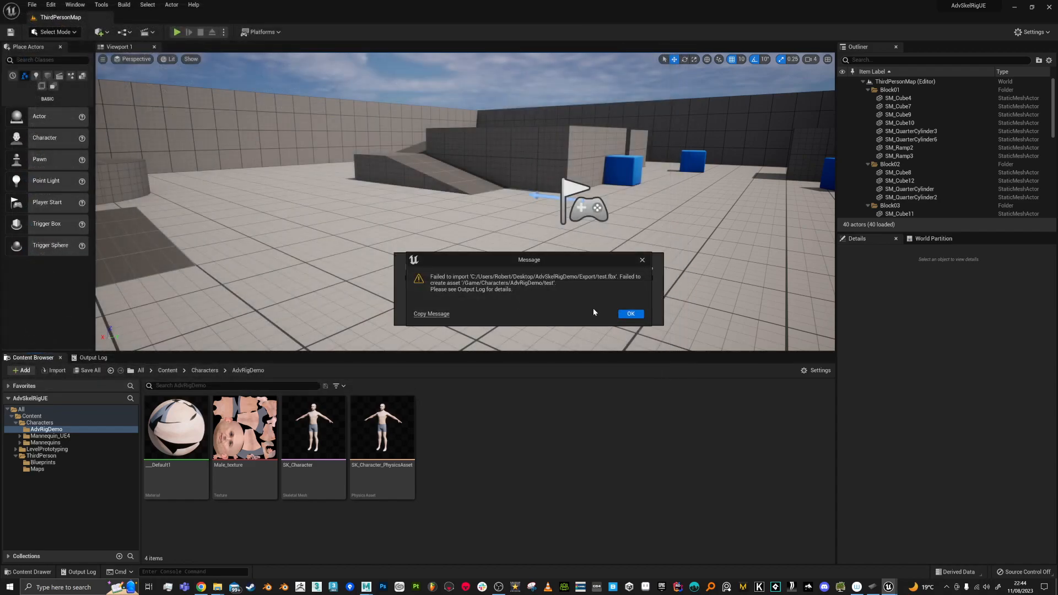
click(629, 314)
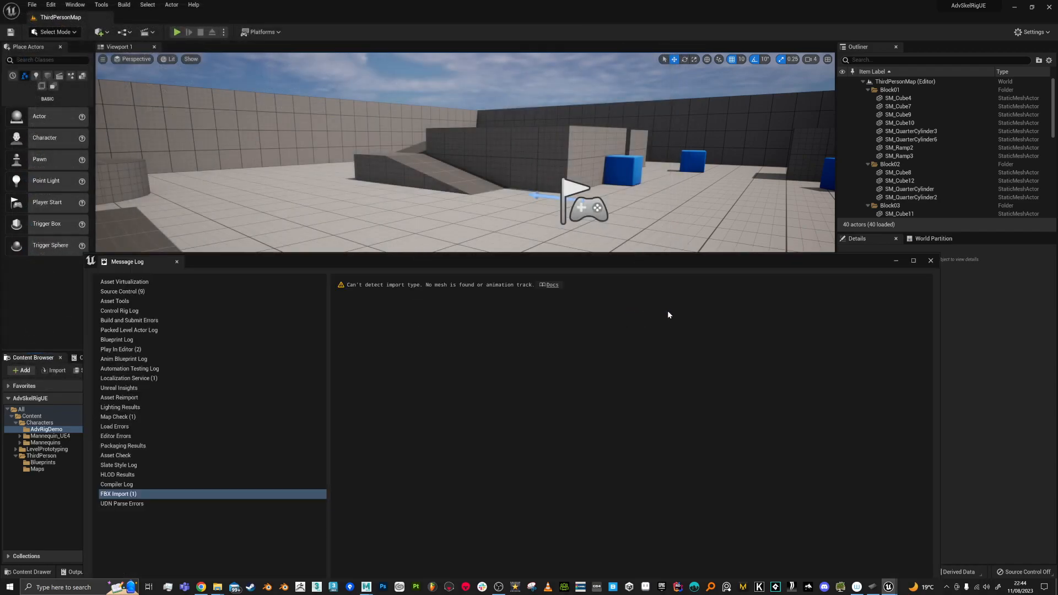
click(931, 260)
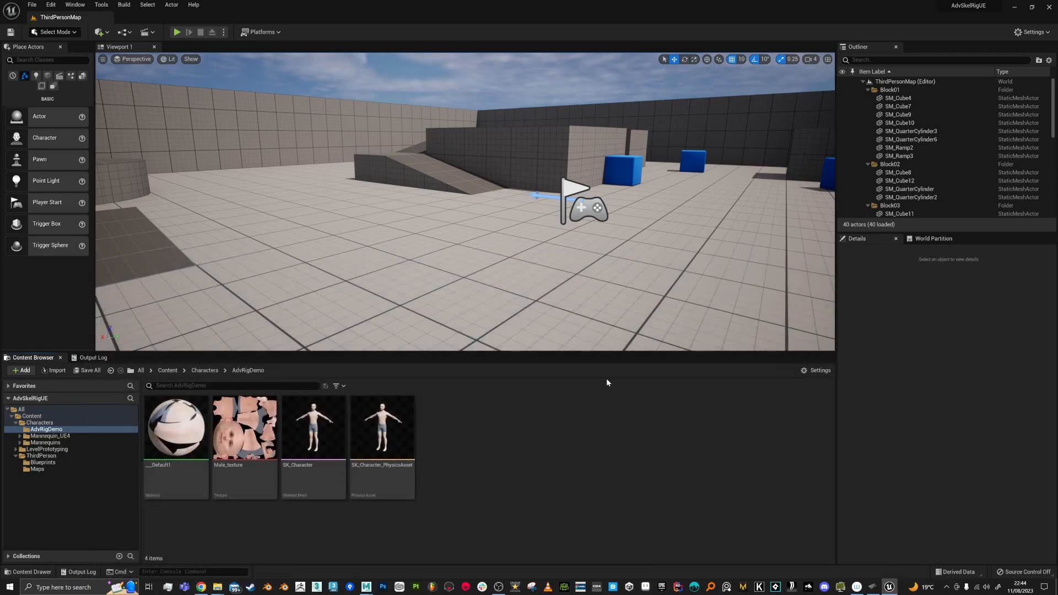
key(alt+Tab)
click(609, 279)
Step: Delete the Male1 mesh's non-deformer history
click(570, 250)
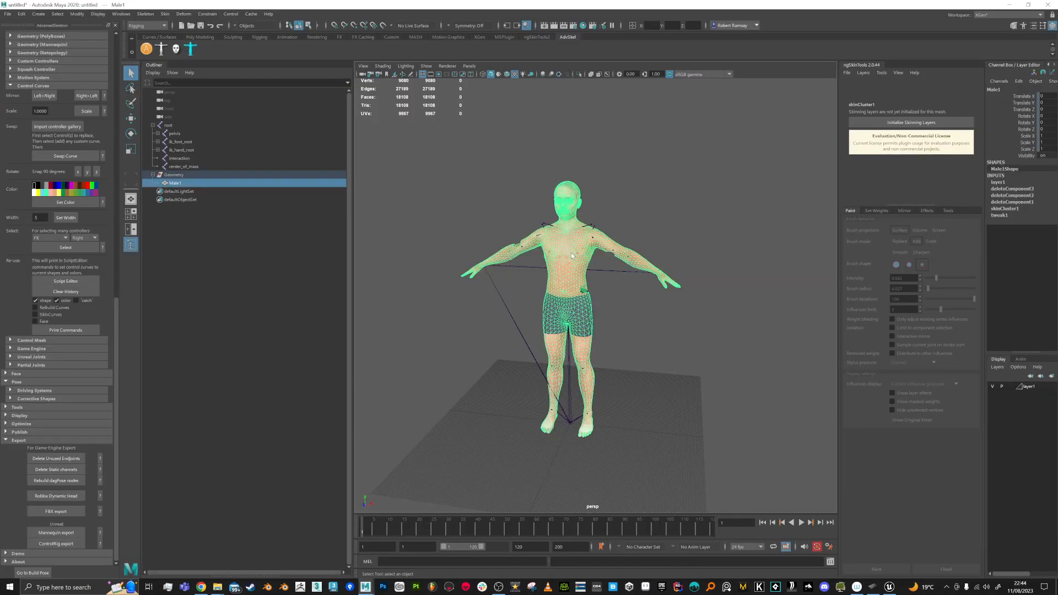
scroll(579, 306, up, 3)
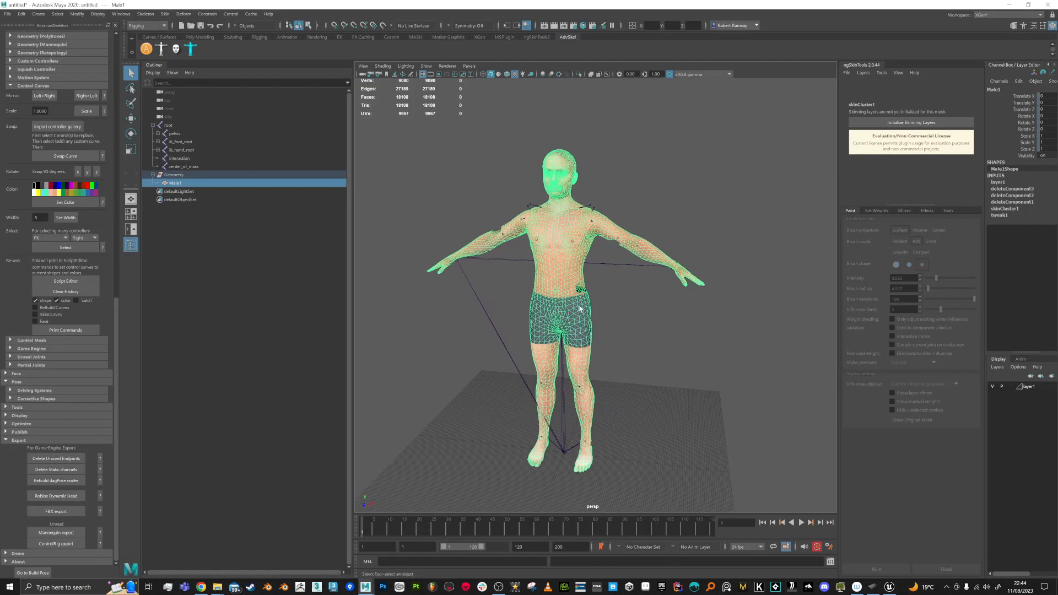
click(22, 13)
mouse_move(46, 112)
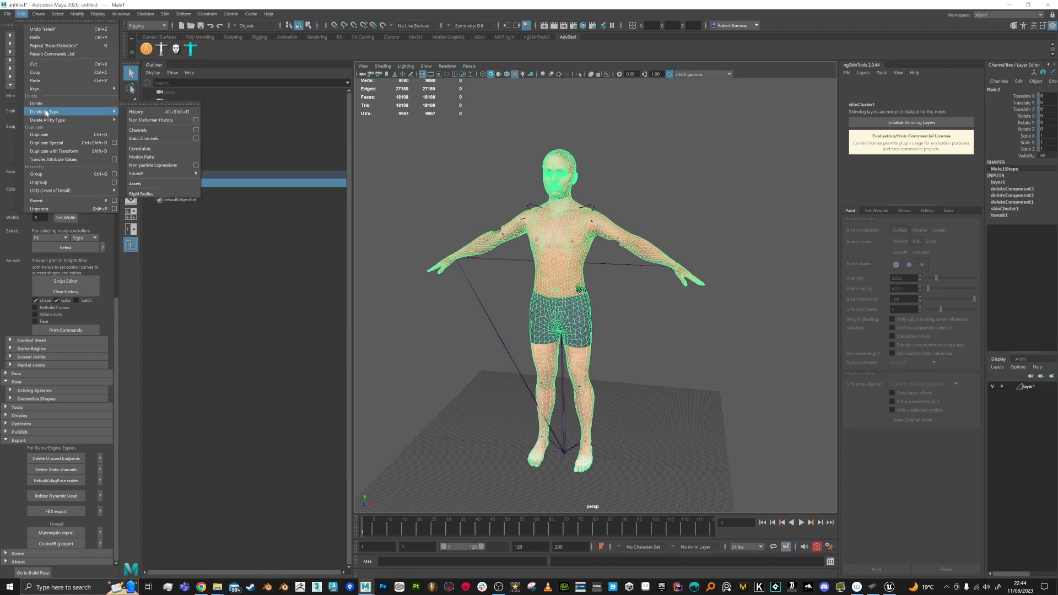
click(156, 120)
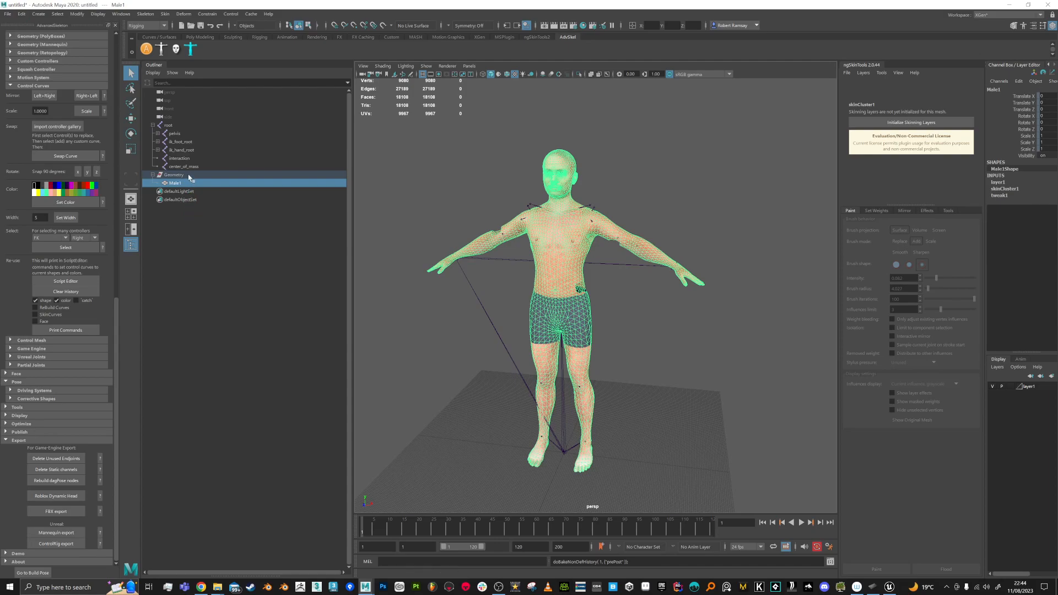
Step: Test the skinning by rotating the pelvis and spine_01 joints, undoing both rotations
click(174, 135)
key(e)
mouse_move(588, 295)
mouse_down()
mouse_move(574, 294)
mouse_move(589, 295)
mouse_up()
key(ctrl+z)
click(157, 134)
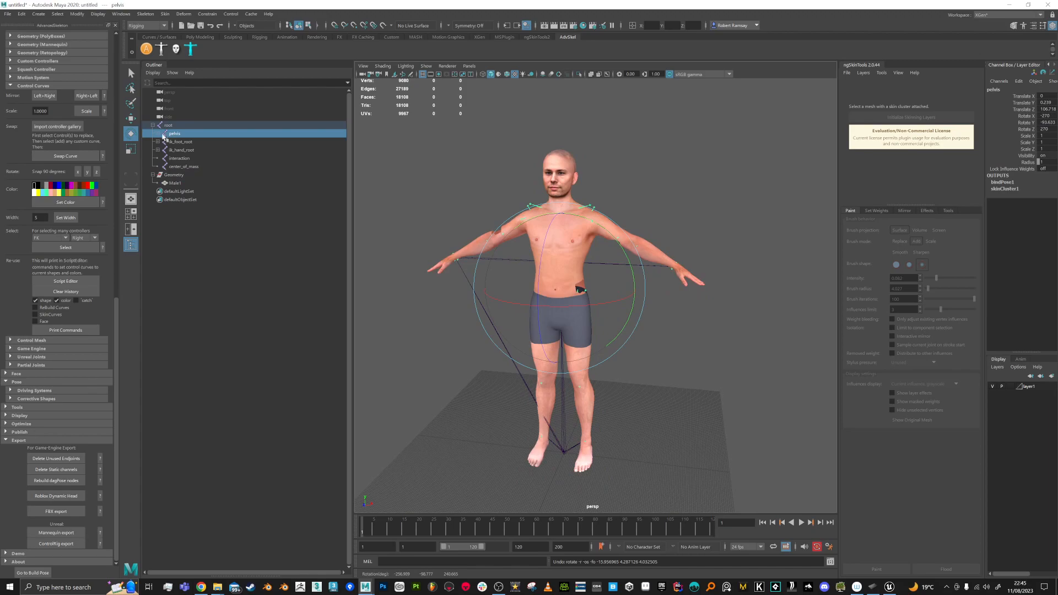
click(177, 143)
drag(513, 236, 557, 265)
key(ctrl+z)
key(q)
click(679, 337)
Step: Select the full root joint hierarchy with Male1 and export the selection over test.fbx
scroll(468, 199, down, 2)
drag(441, 180, 762, 471)
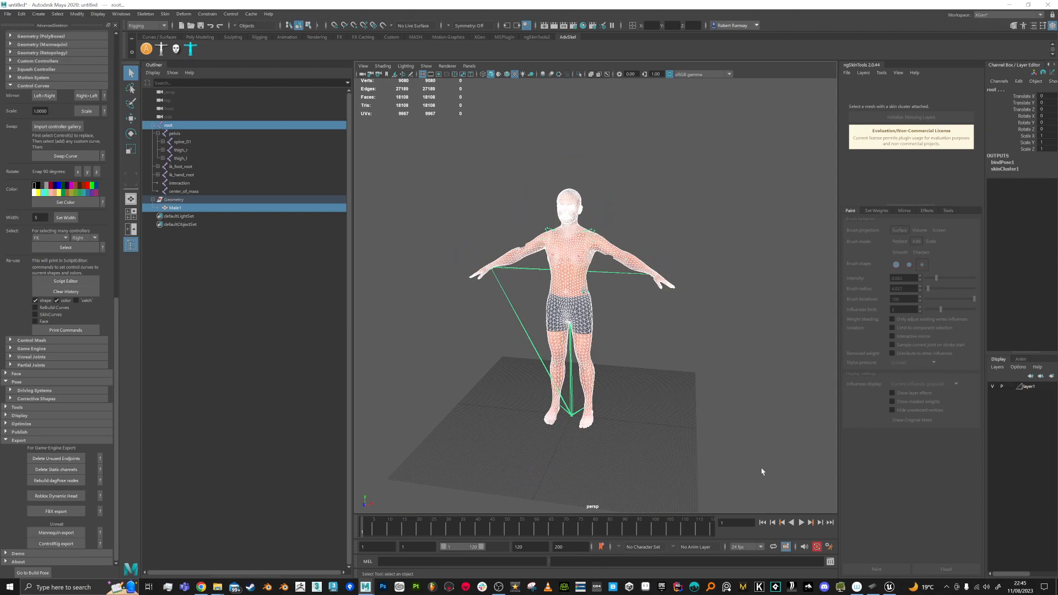
click(57, 16)
click(71, 58)
click(8, 14)
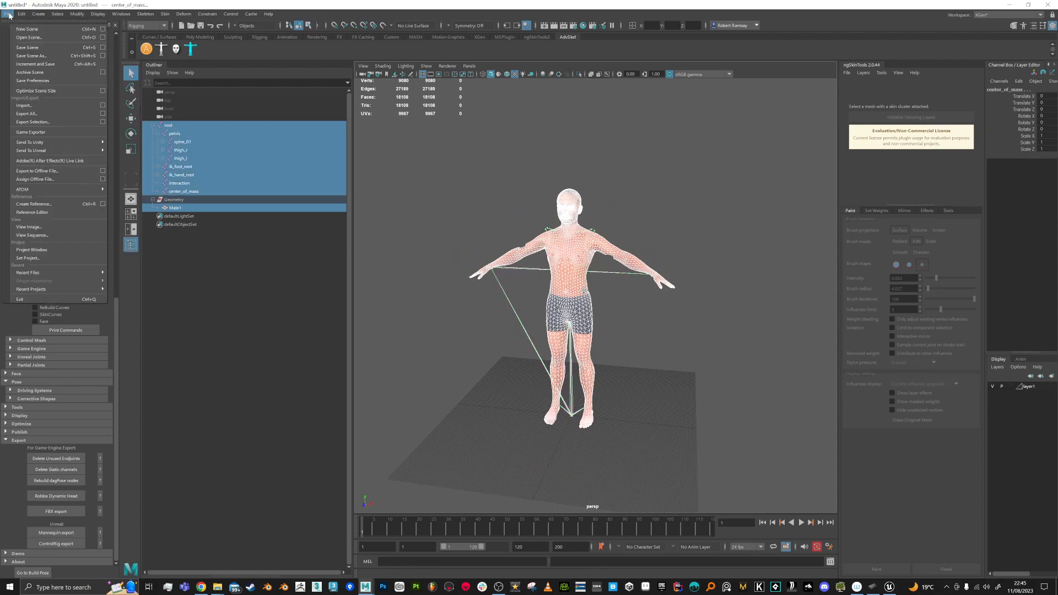
click(61, 128)
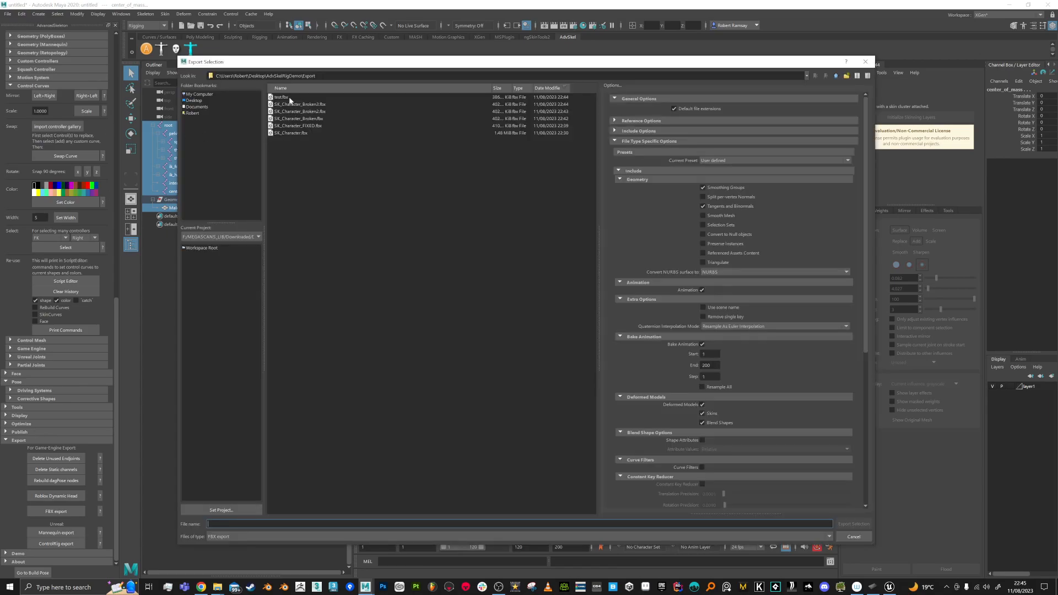
double_click(290, 98)
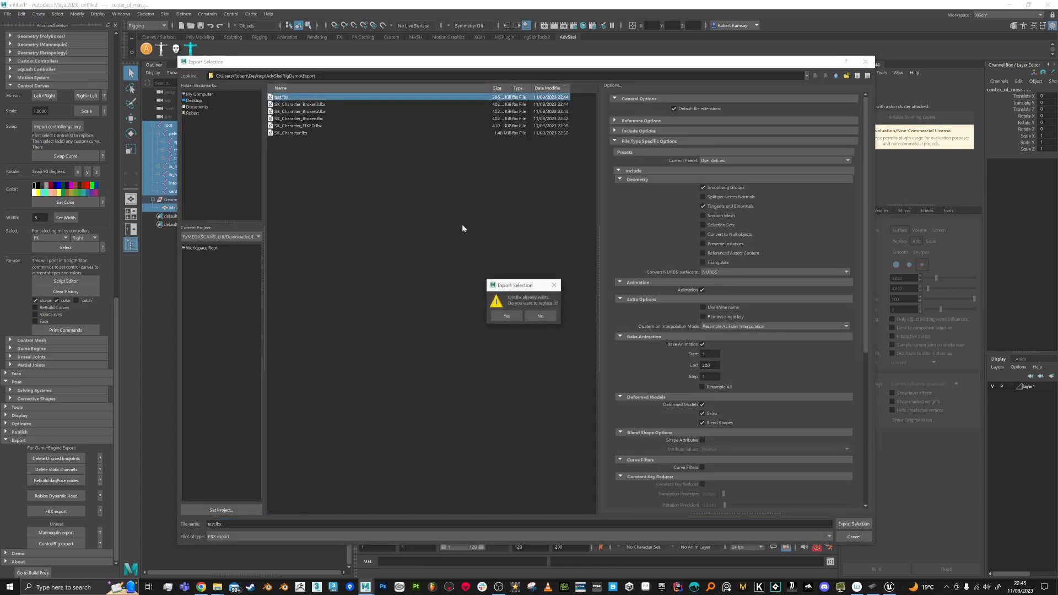
click(506, 315)
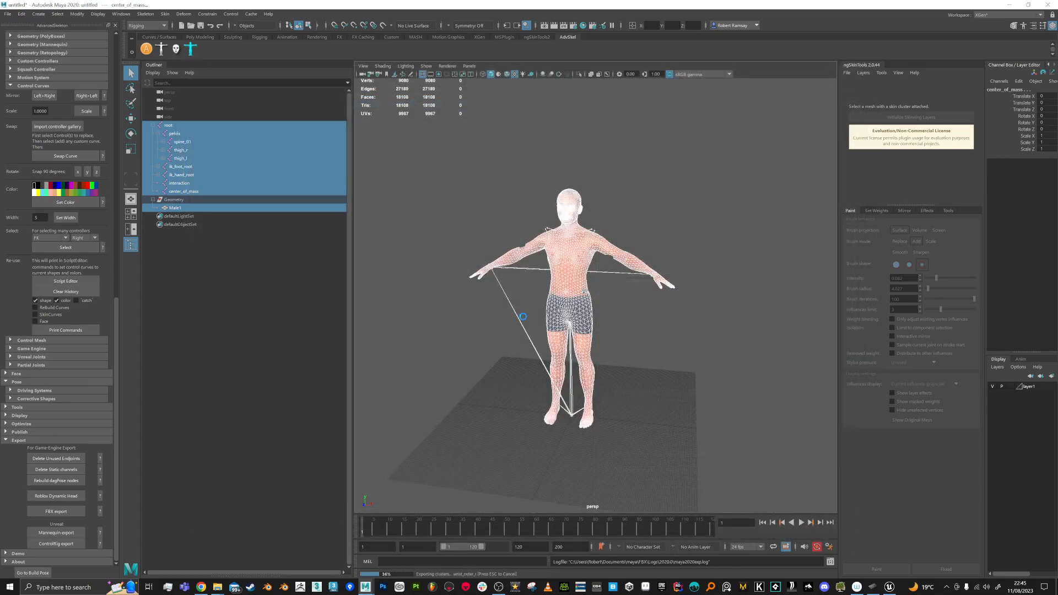
key(alt+Tab)
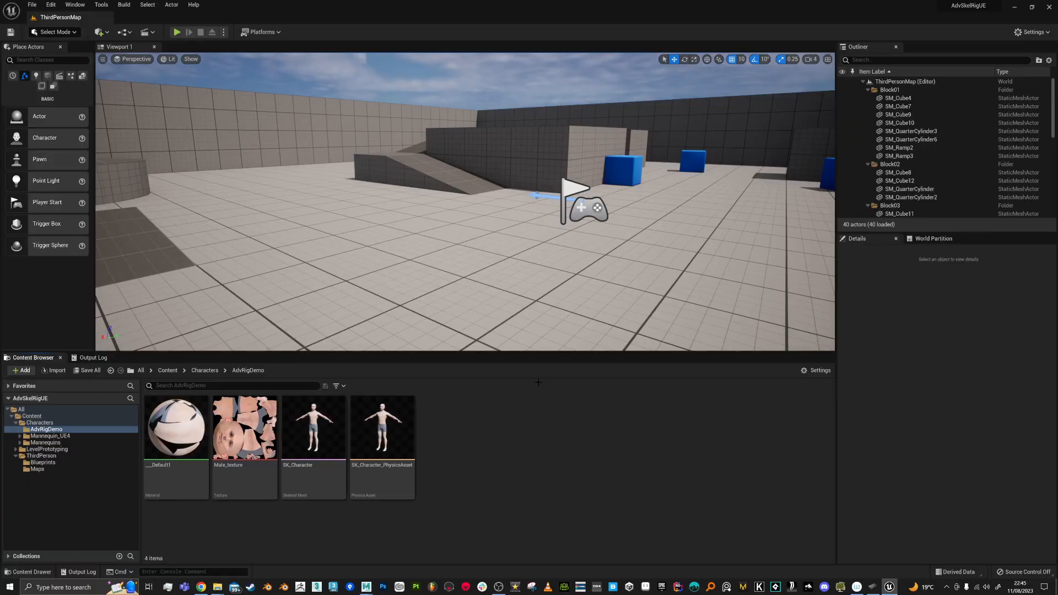
right_click(487, 408)
click(518, 128)
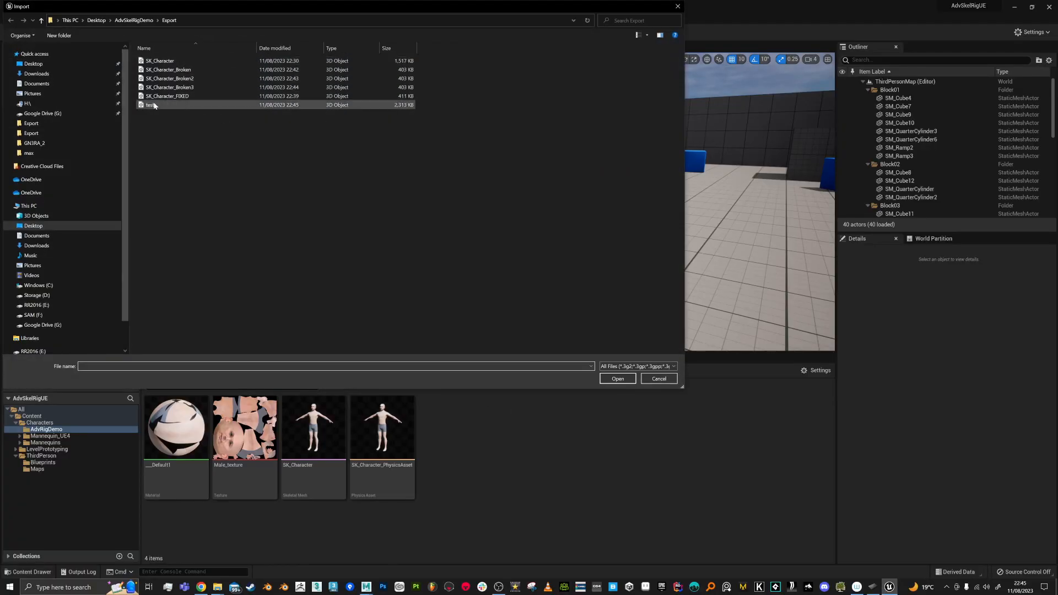
double_click(154, 106)
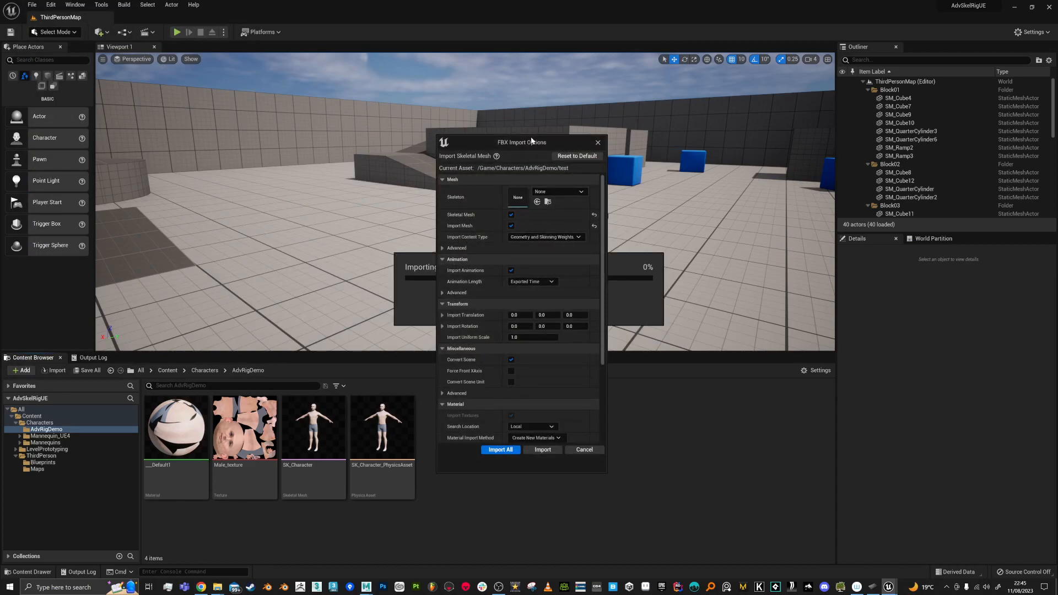
drag(534, 143, 665, 140)
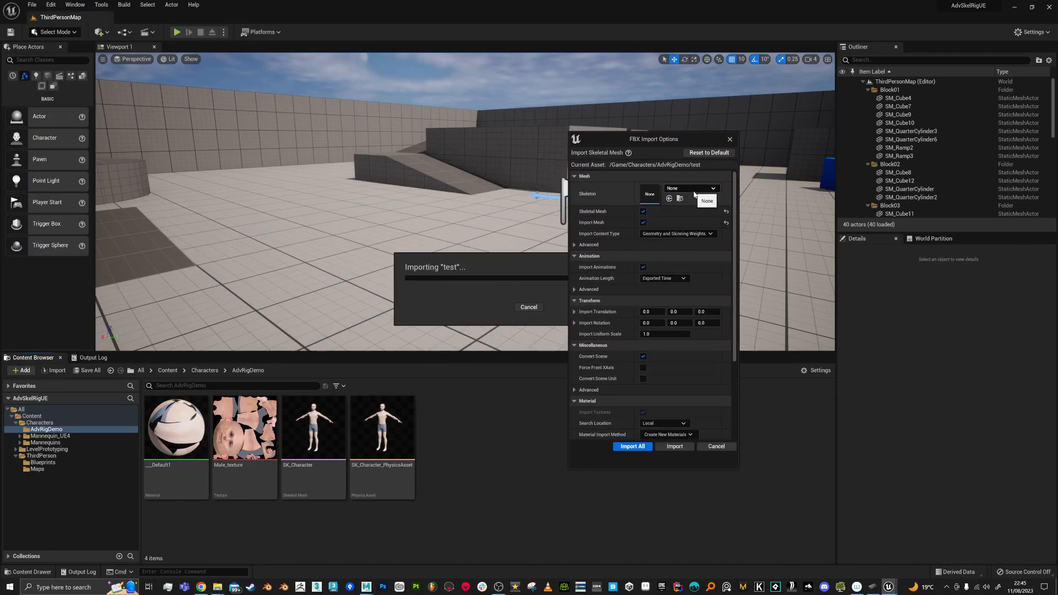
click(692, 189)
click(700, 275)
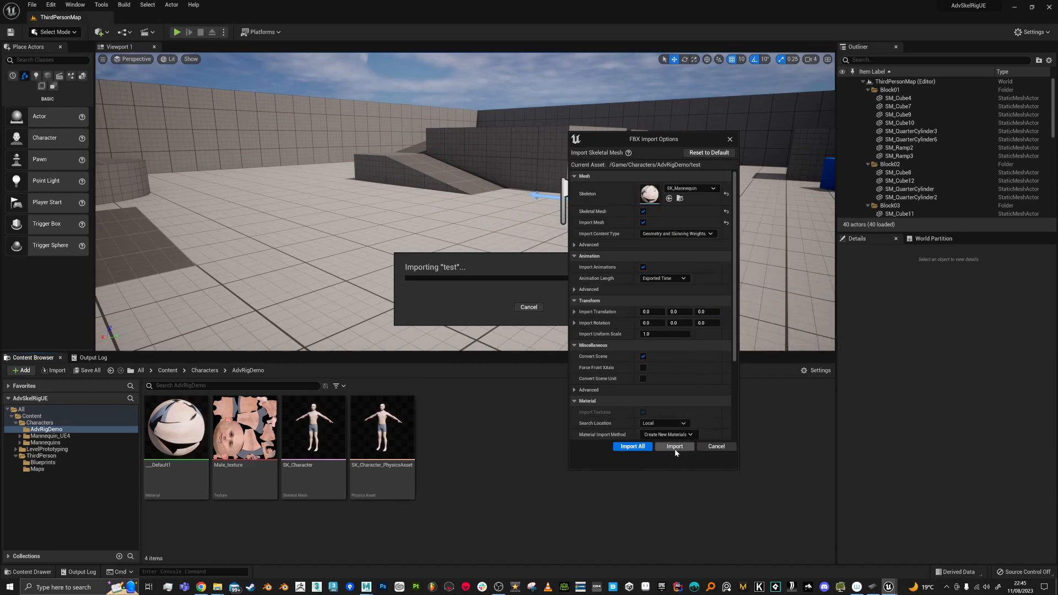
click(717, 446)
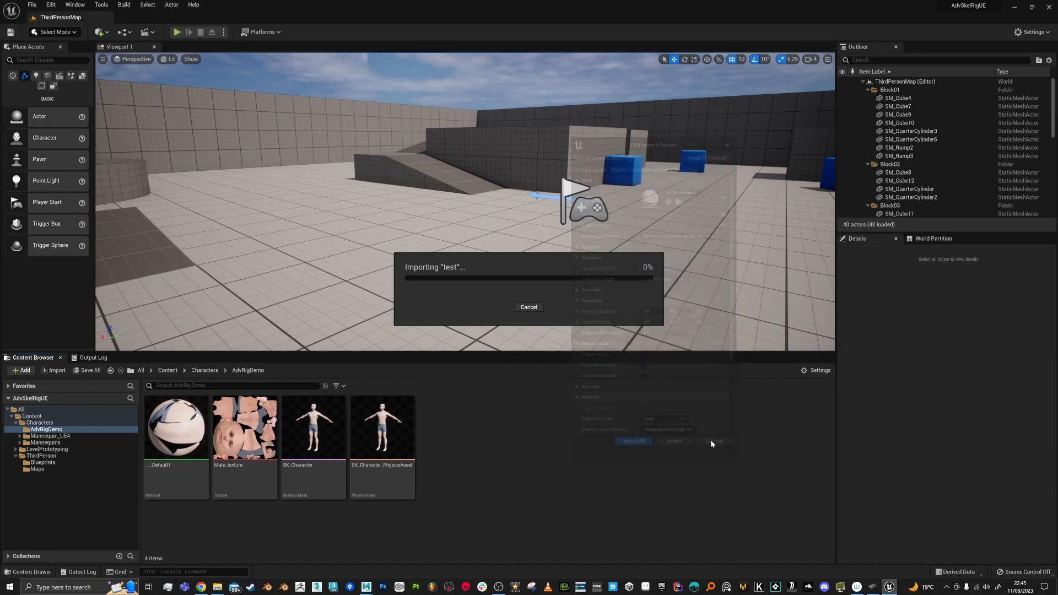
Step: Reimport SK_Character using test.fbx as the new source file
click(931, 261)
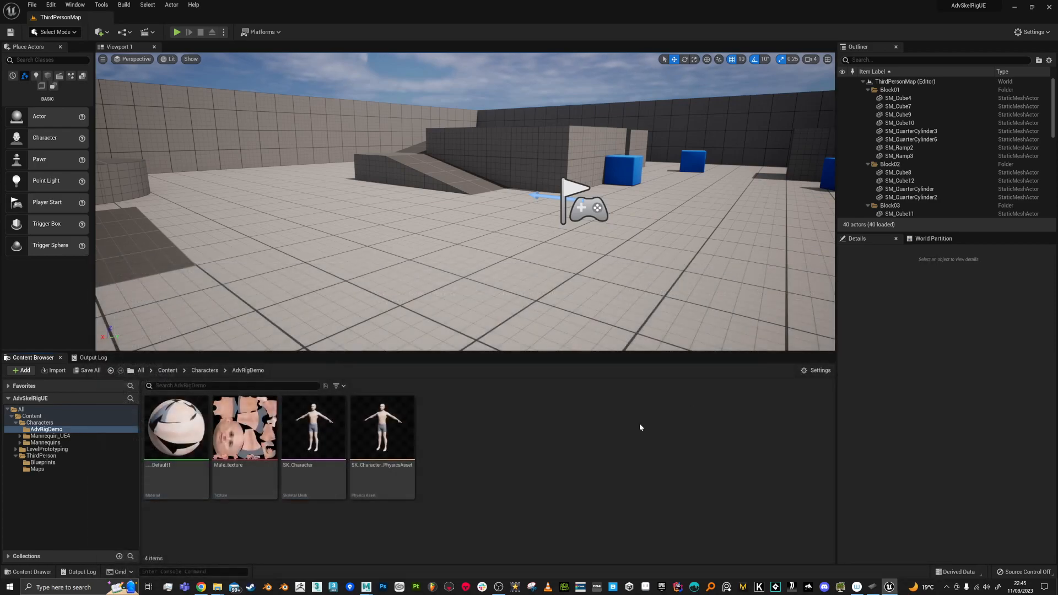
click(304, 441)
right_click(303, 440)
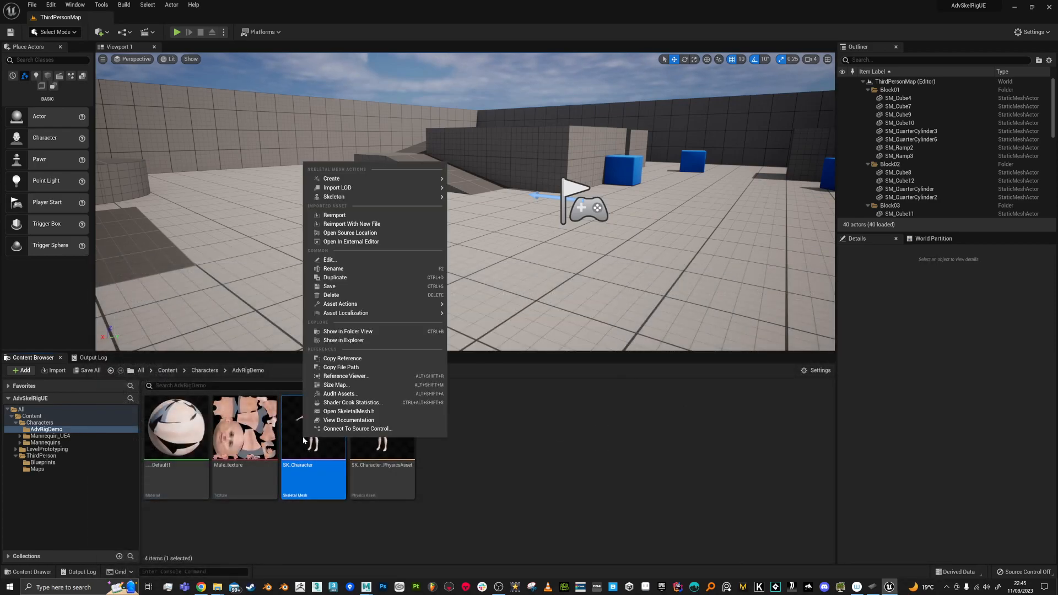
click(350, 224)
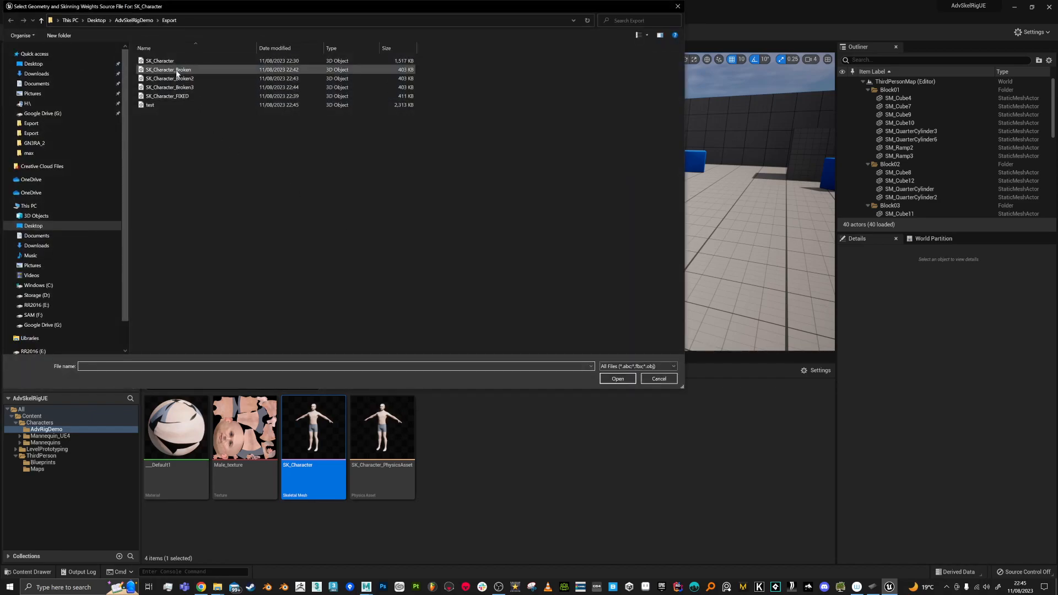
double_click(149, 105)
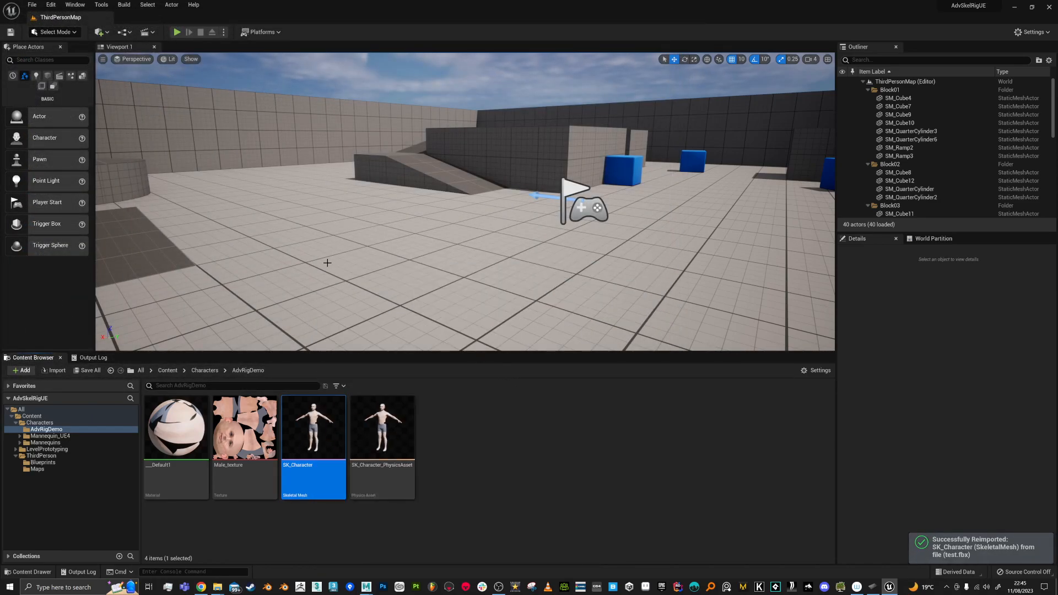
Step: Play-test the level, running the character forward and jumping onto the block
click(177, 32)
key(w)
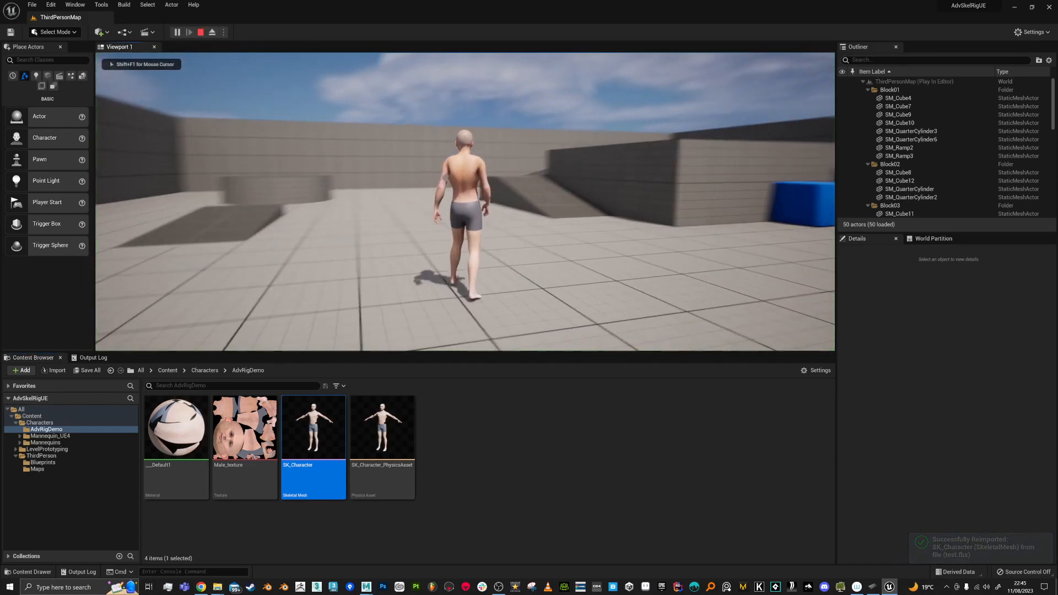
key(w)
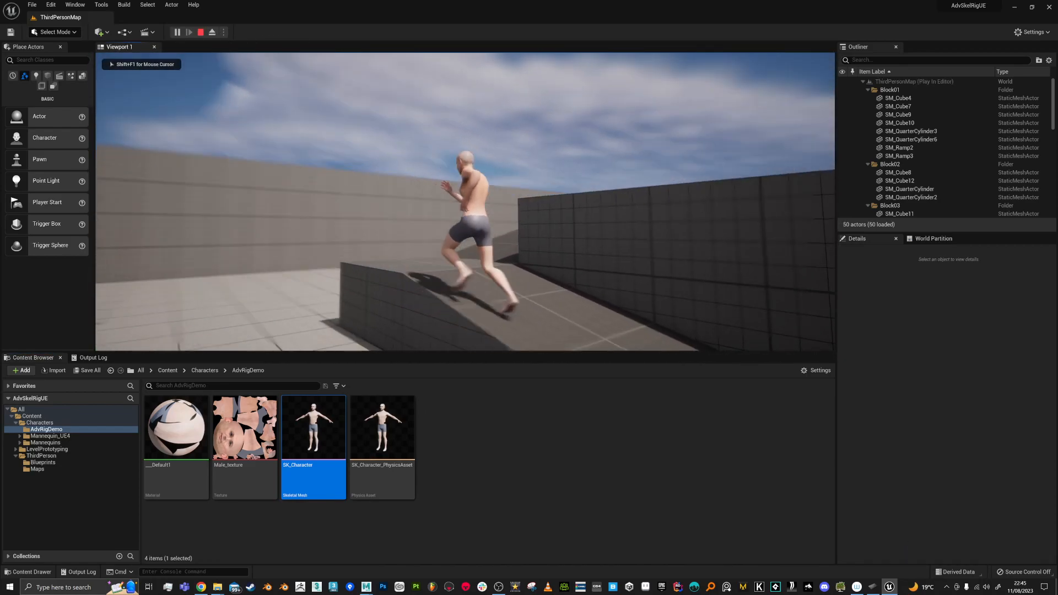
key(w)
key(space)
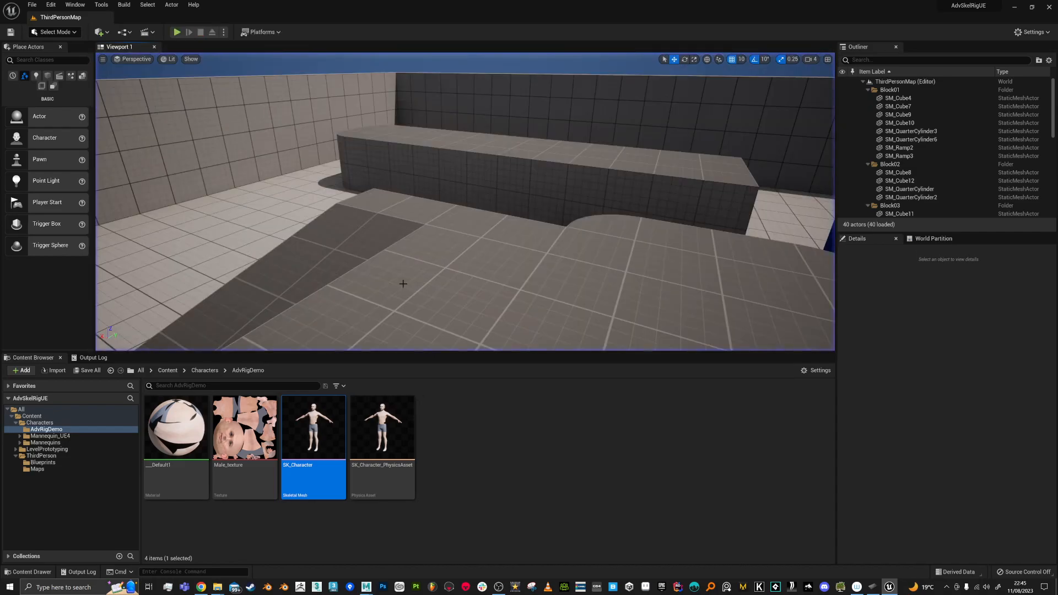
key(alt+Tab)
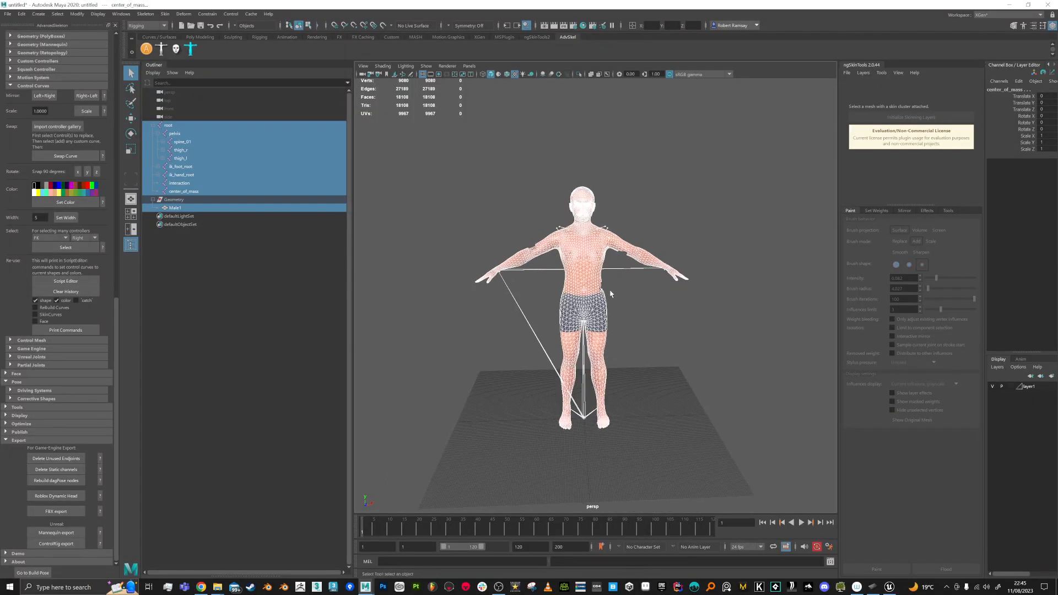
Step: Isolate the Male1 mesh and switch it to face selection mode
click(601, 290)
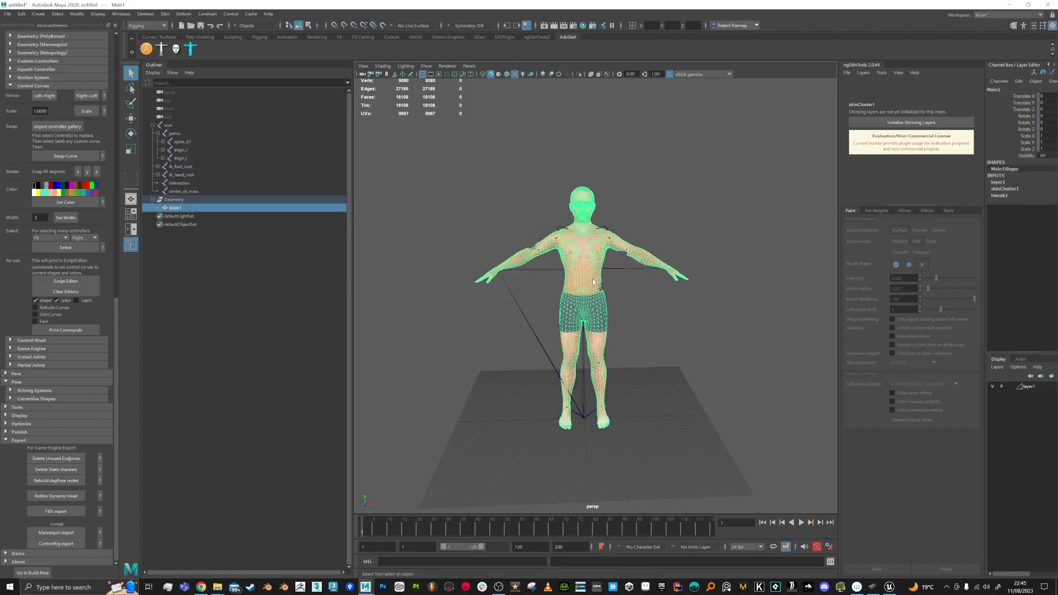
click(578, 74)
alt+drag(618, 255, 614, 257)
alt+right_drag(614, 257, 616, 329)
right_drag(594, 285, 594, 308)
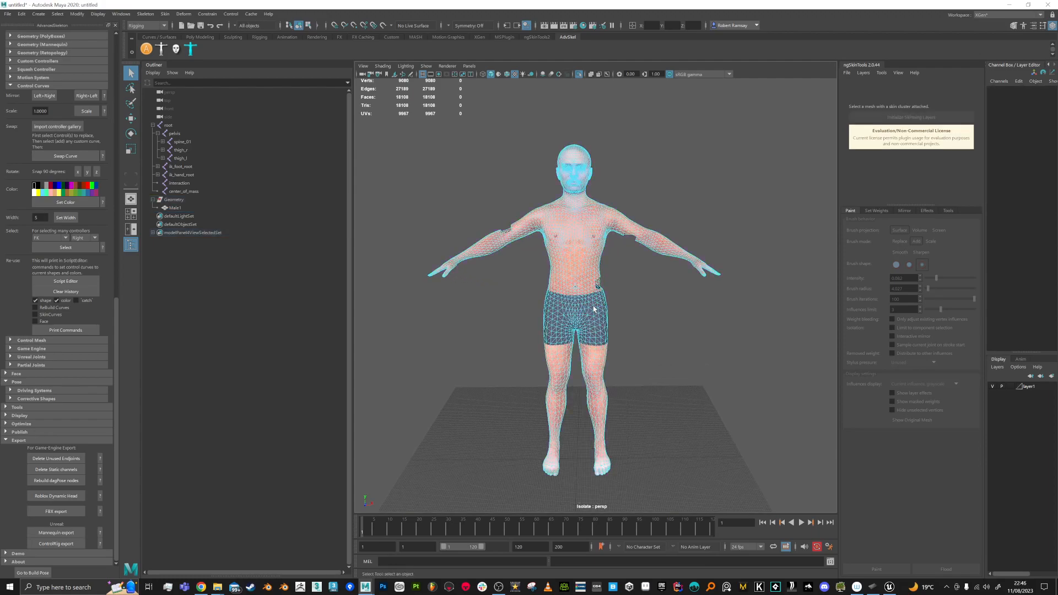
alt+middle_drag(595, 309, 590, 250)
Step: Delete the shorts faces, then the torso and arm faces
drag(624, 217, 515, 349)
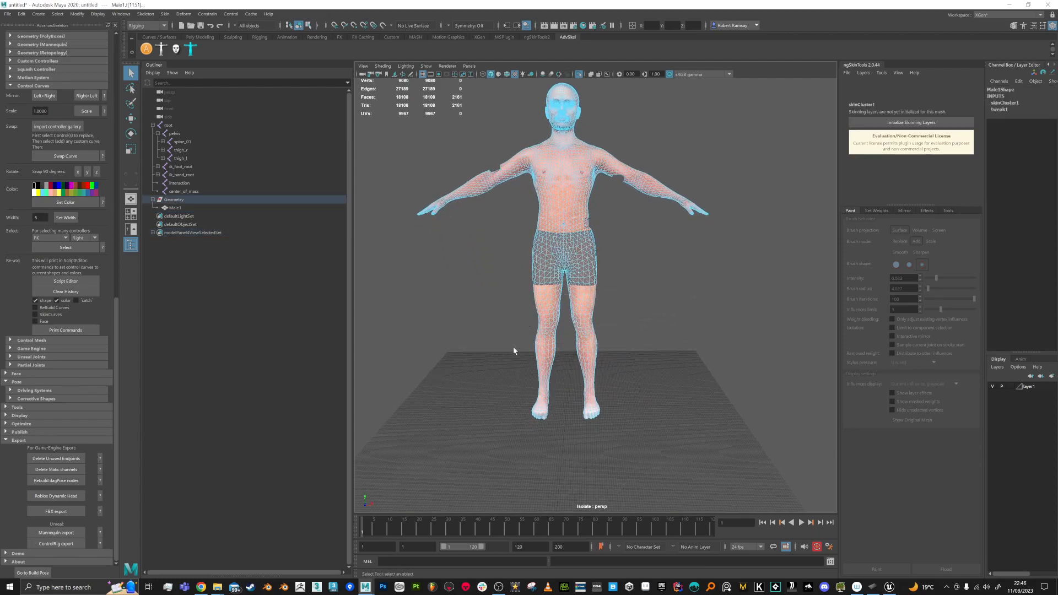
key(Delete)
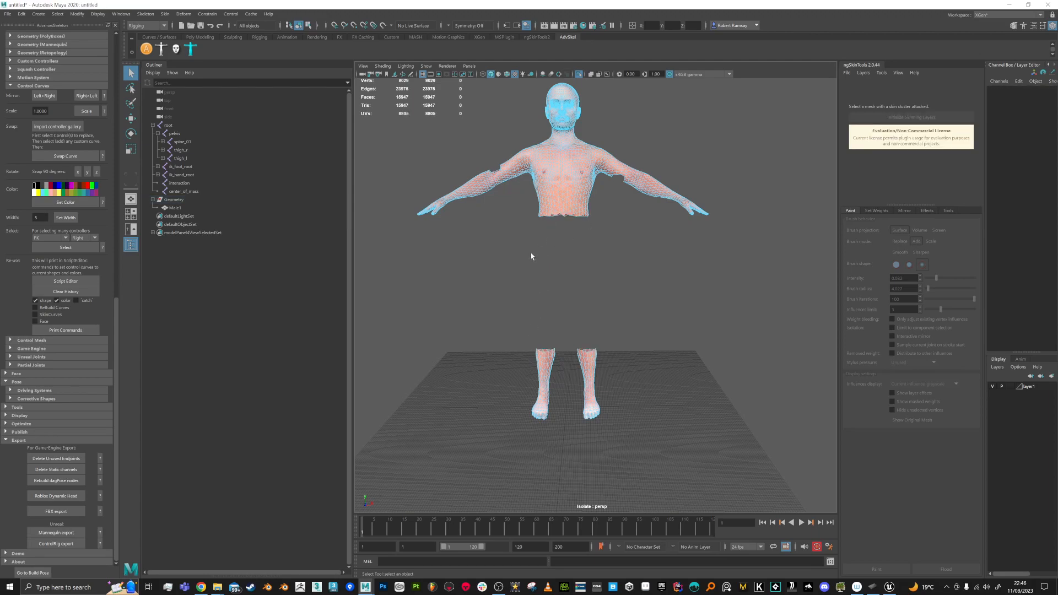
alt+drag(592, 226, 661, 257)
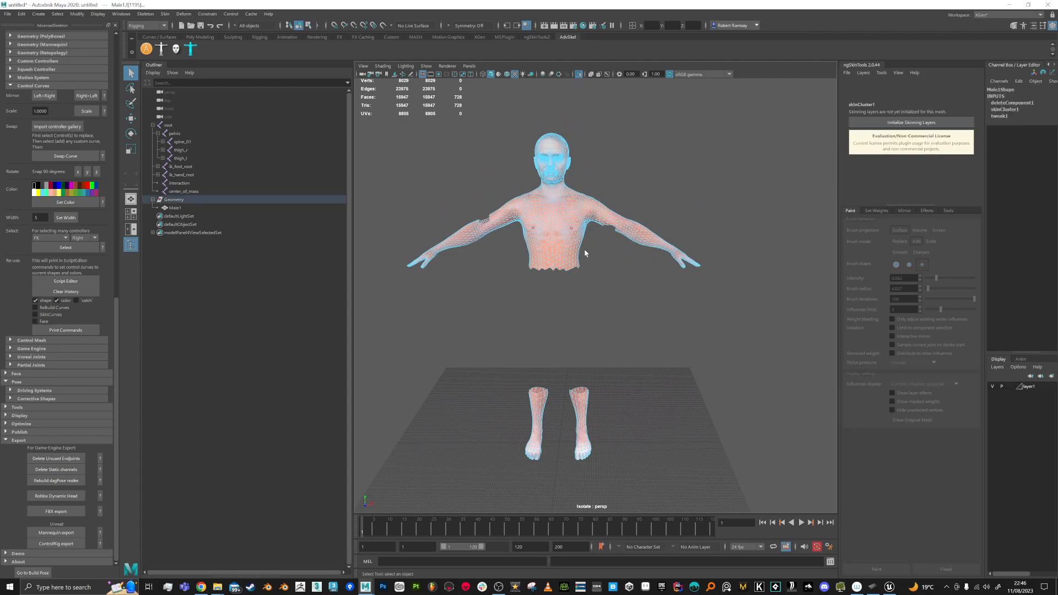
drag(450, 302, 653, 200)
key(Delete)
Step: Delete the neck faces, check the remaining head, hands and lower legs, and return to object mode
alt+drag(606, 243, 666, 179)
key(Delete)
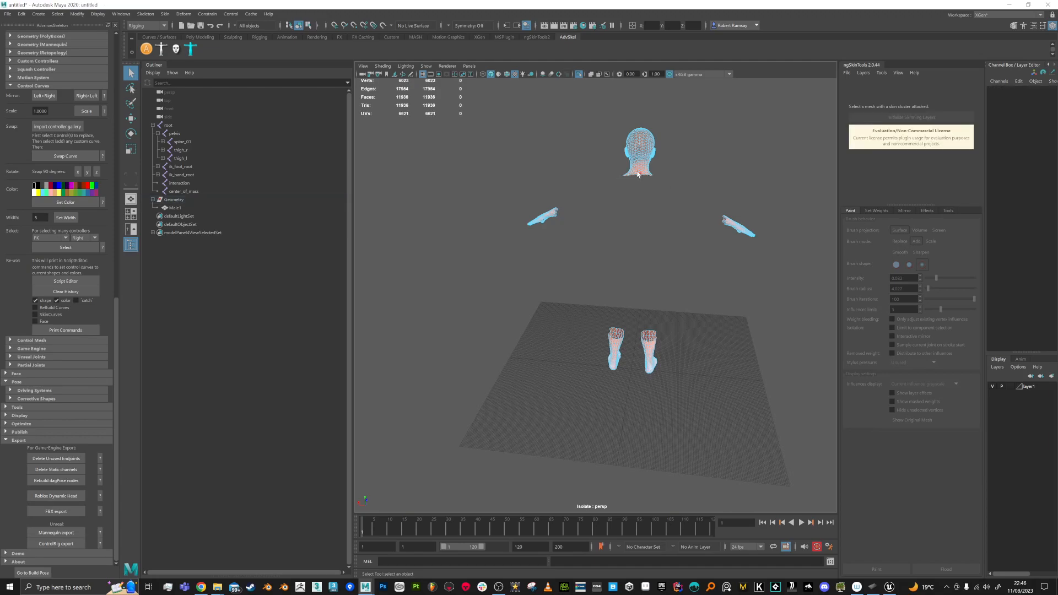
alt+drag(558, 226, 645, 312)
alt+drag(595, 220, 601, 225)
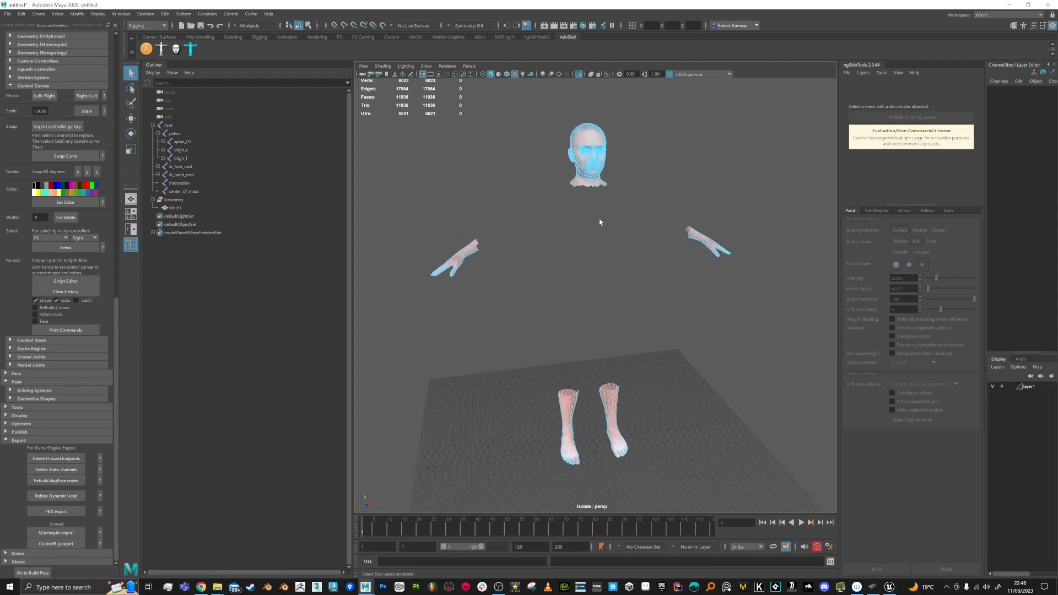
right_drag(589, 184, 615, 173)
Step: Select Male1 and delete its non-deformer history
click(639, 213)
click(590, 183)
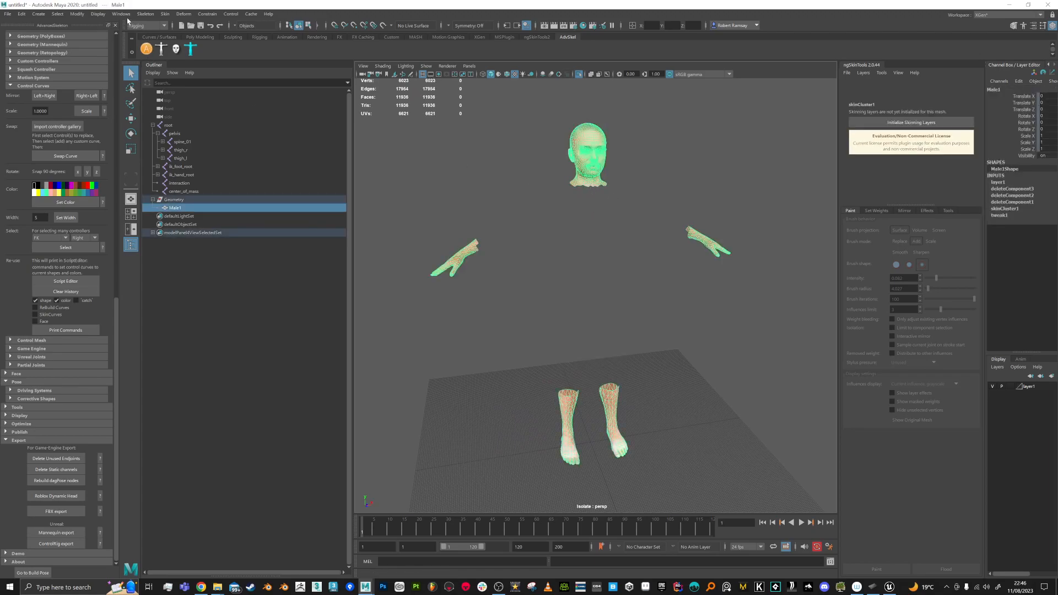
click(8, 14)
mouse_move(23, 15)
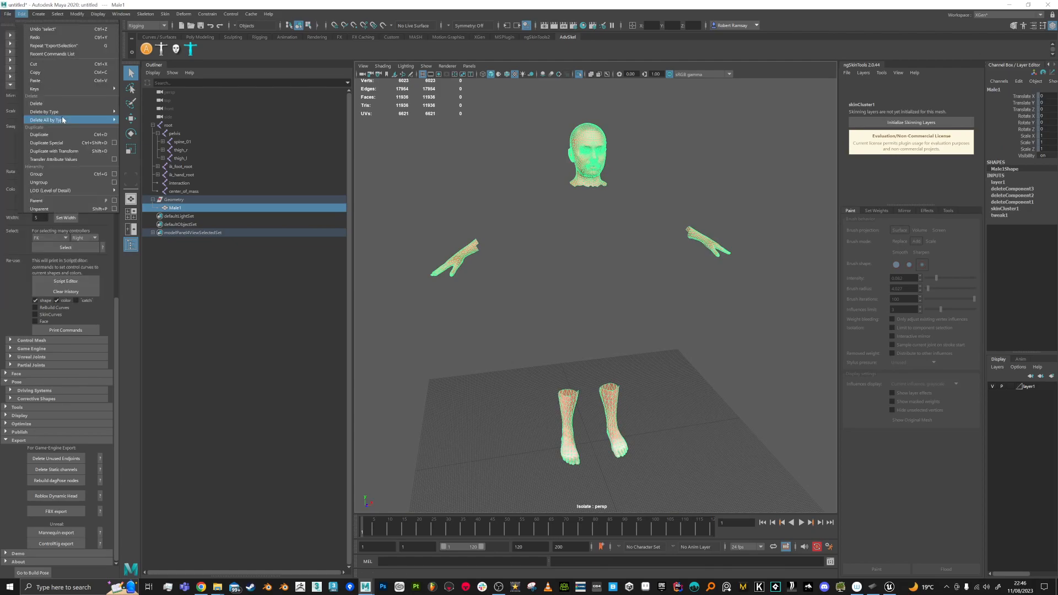
mouse_move(55, 112)
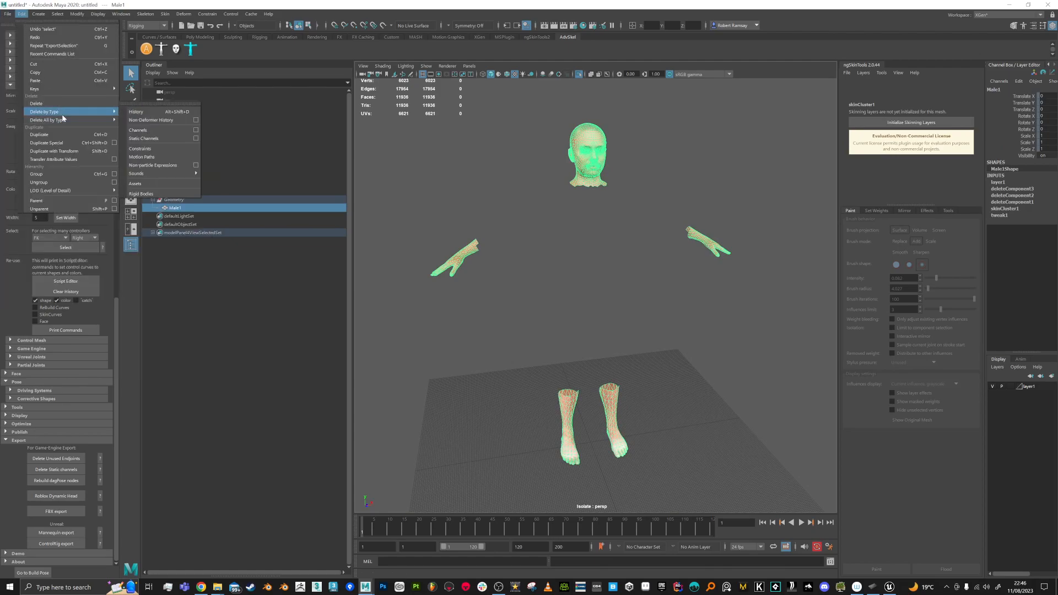
click(160, 121)
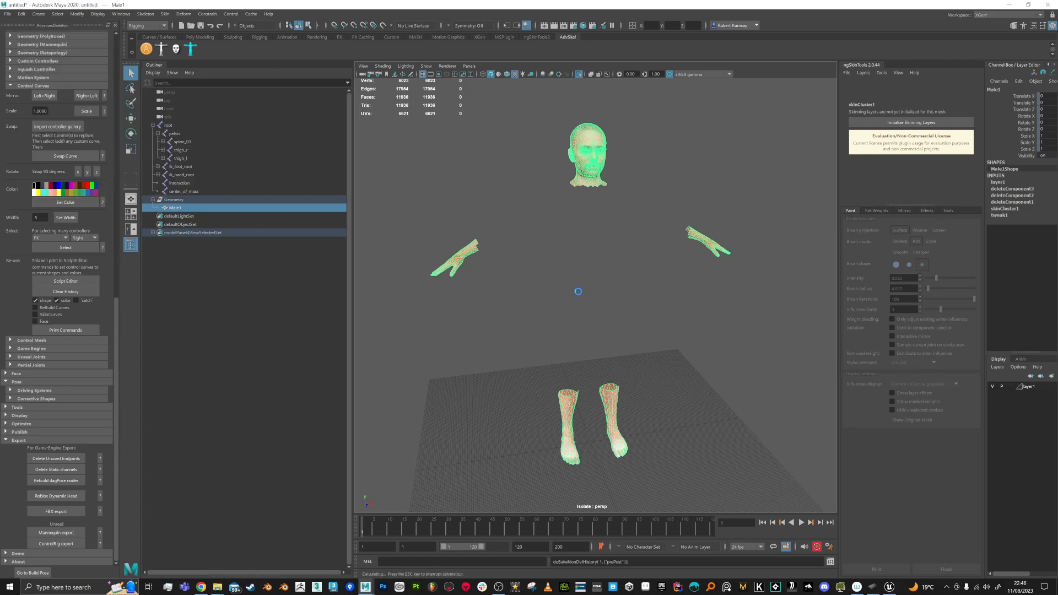
Step: Test the skinning by bending the spine_01 joint, then undo the rotation
click(503, 289)
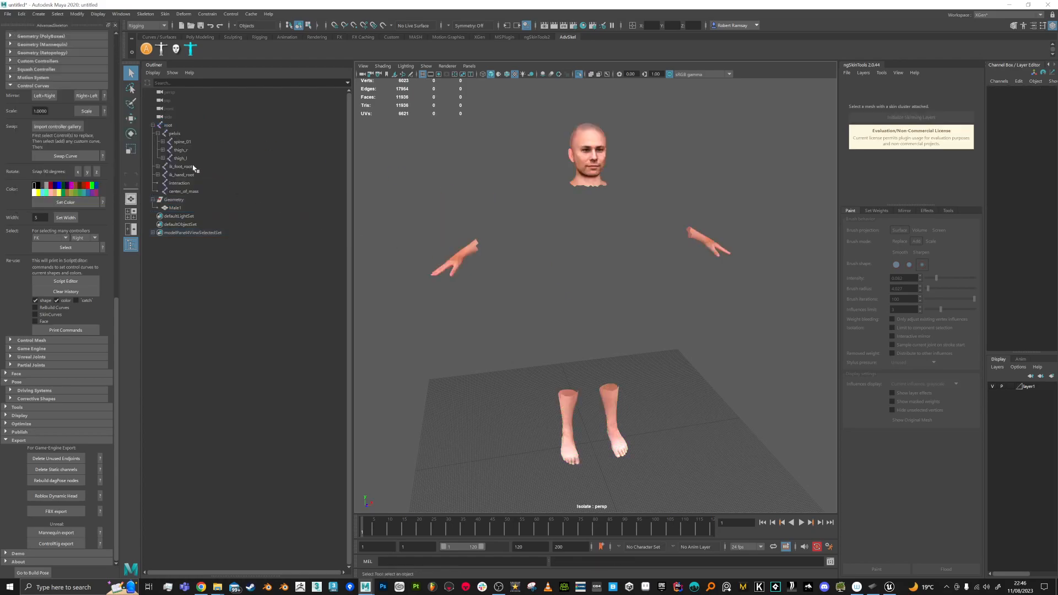
click(181, 142)
key(e)
mouse_move(583, 272)
mouse_down()
mouse_move(557, 252)
mouse_move(601, 263)
mouse_up()
key(ctrl+z)
key(q)
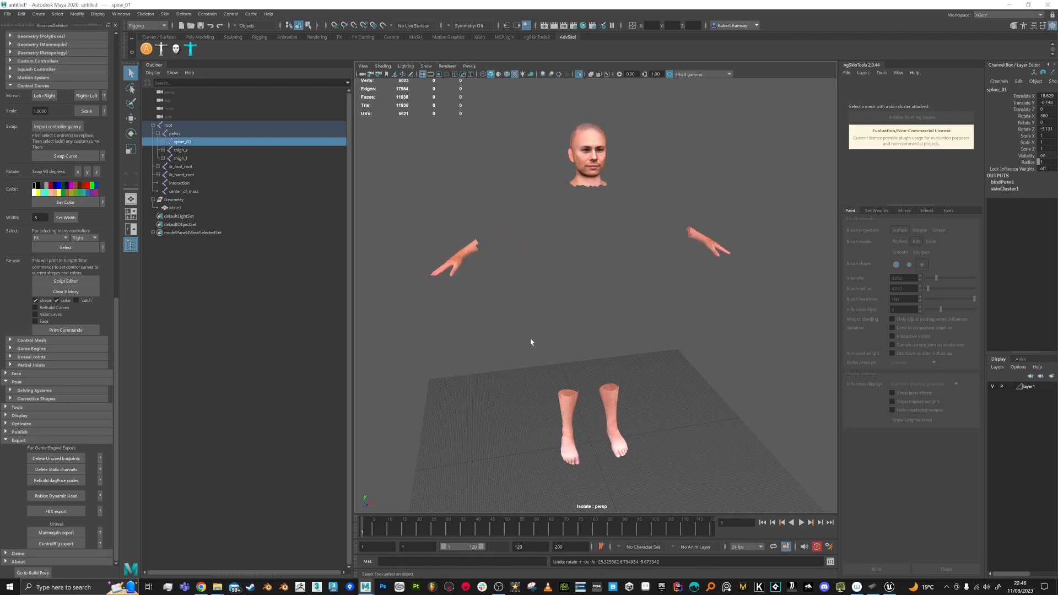
Step: Turn off isolation and select Male1 with the root joint's entire hierarchy
scroll(518, 297, down, 3)
drag(465, 169, 760, 433)
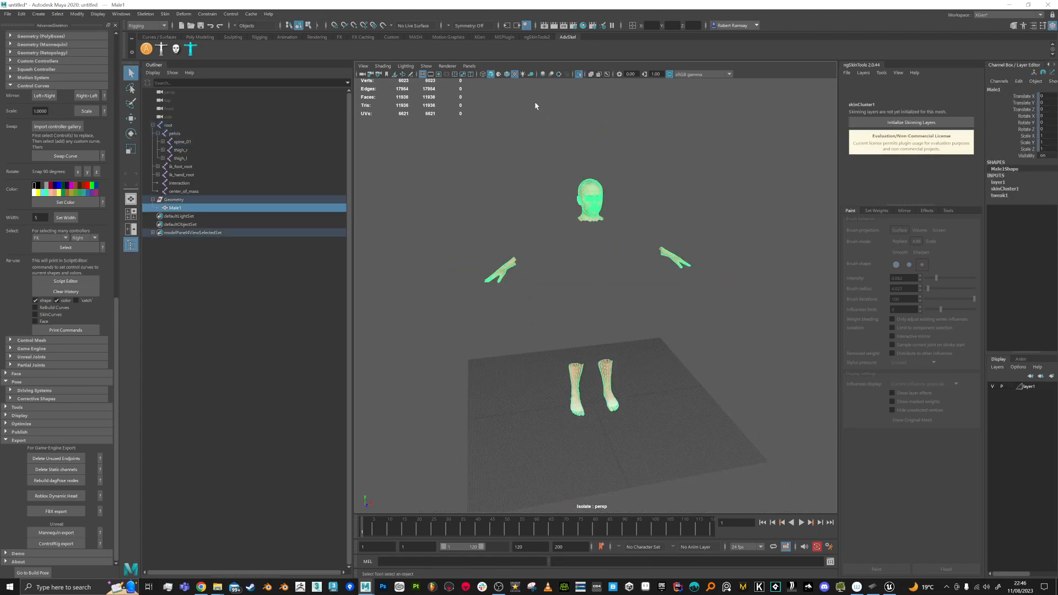
click(579, 75)
click(588, 160)
drag(450, 180, 753, 480)
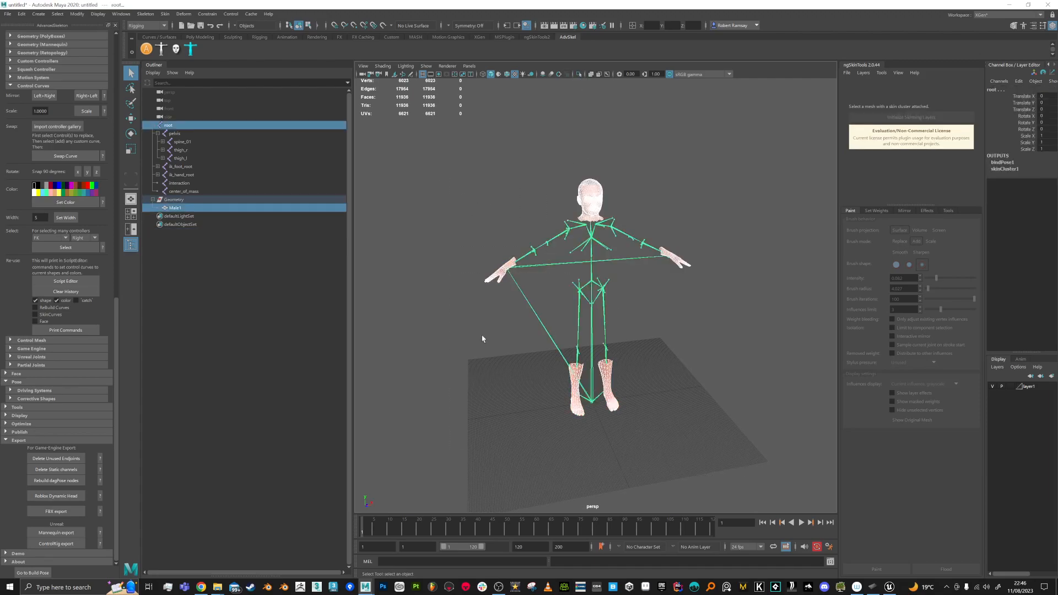
click(57, 14)
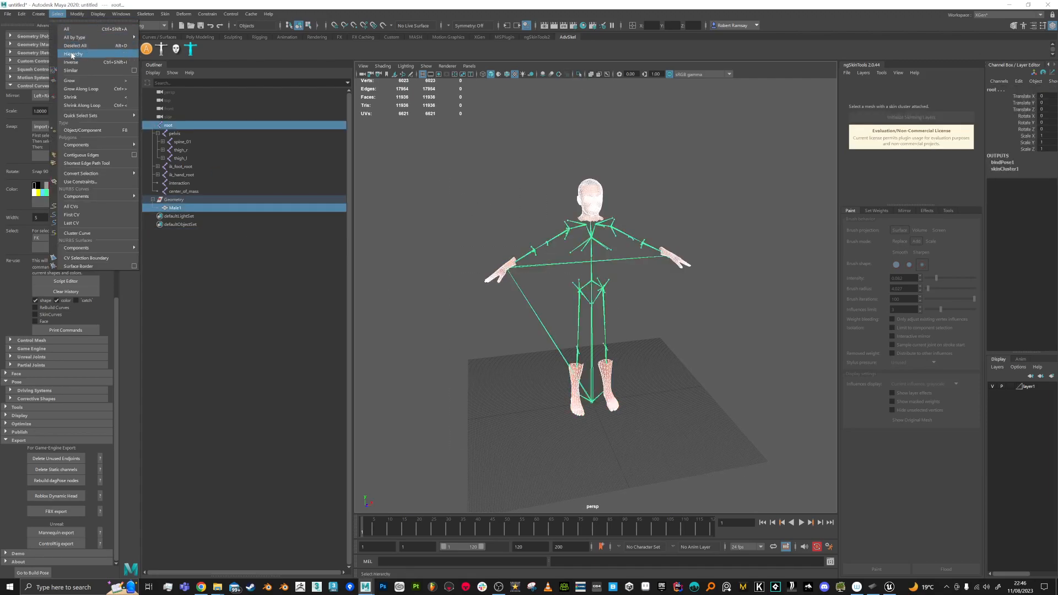
click(73, 57)
Step: Export the selection over test.fbx, replacing the existing file
click(8, 14)
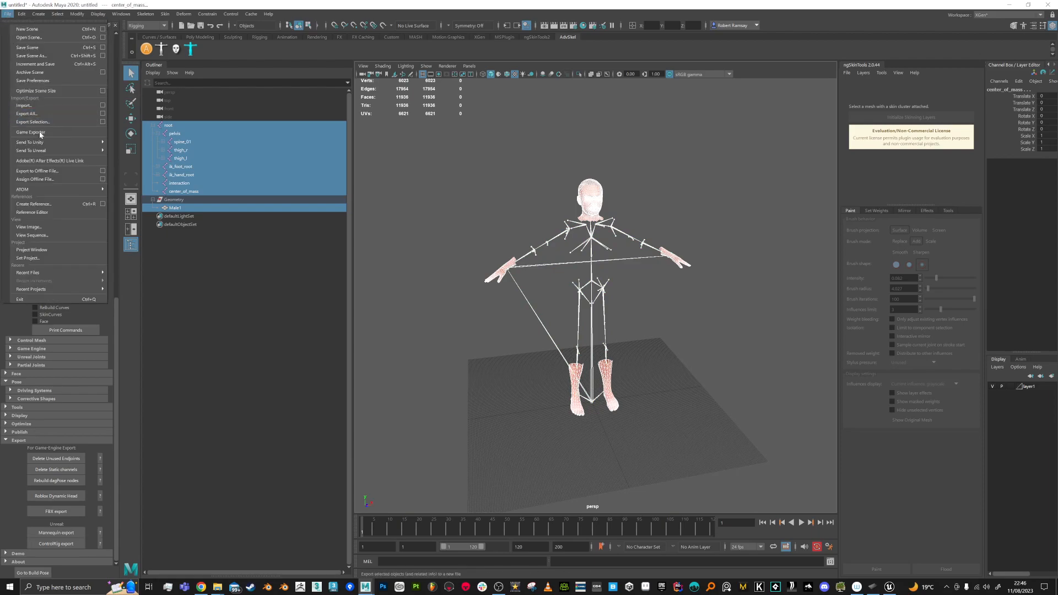
click(44, 125)
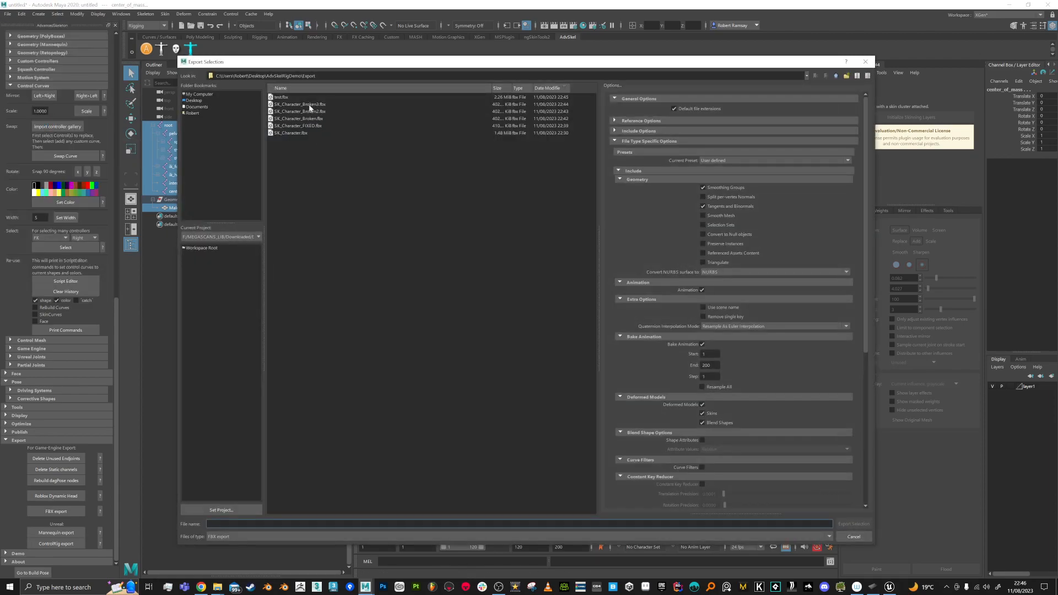
double_click(282, 97)
click(505, 315)
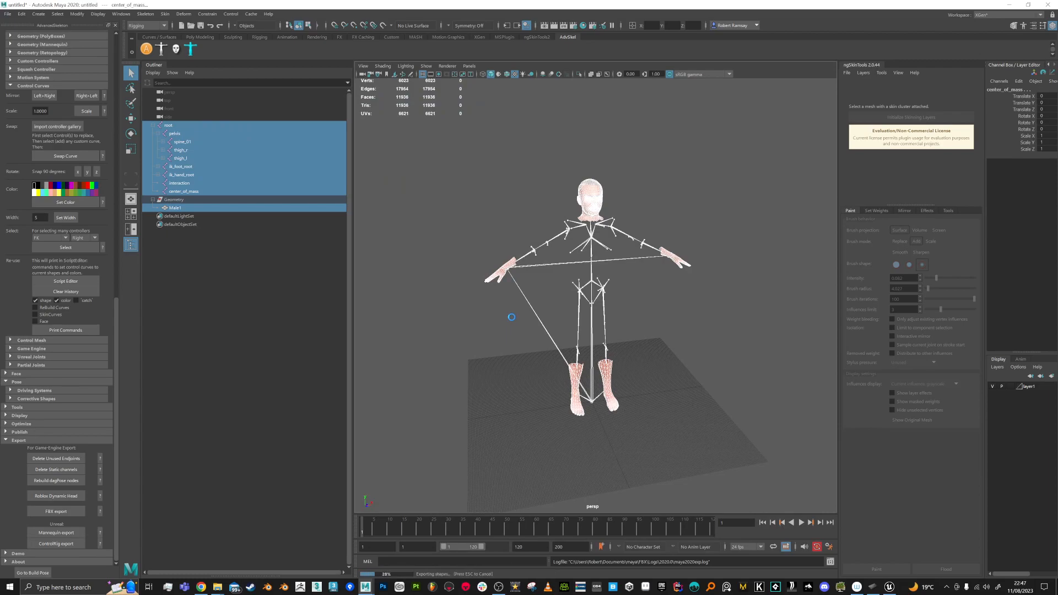
key(alt+Tab)
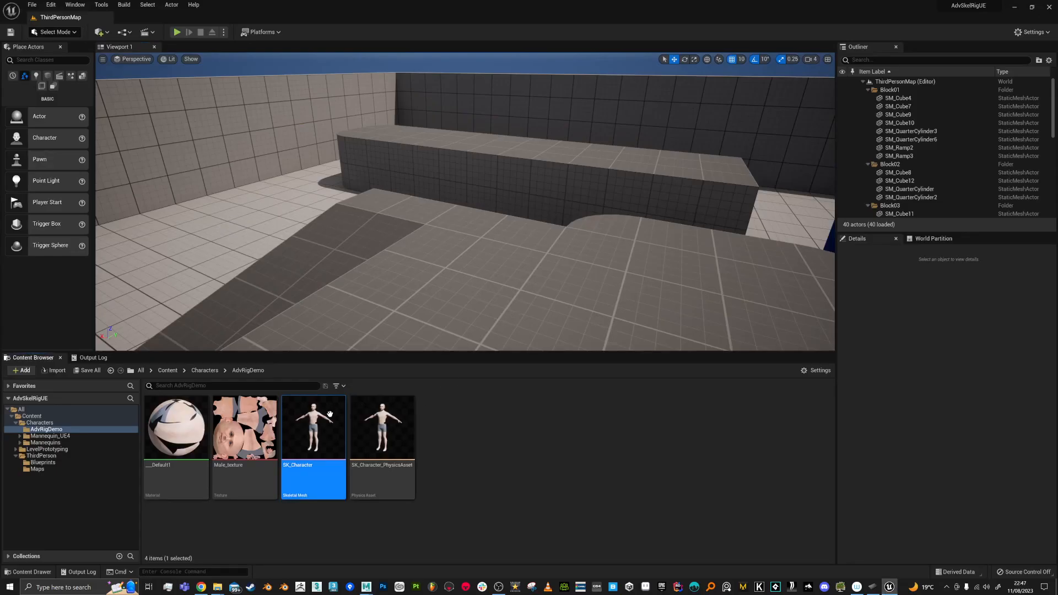
Step: Reimport SK_Character from the updated test.fbx and run it up the ramp in Play mode
right_click(323, 436)
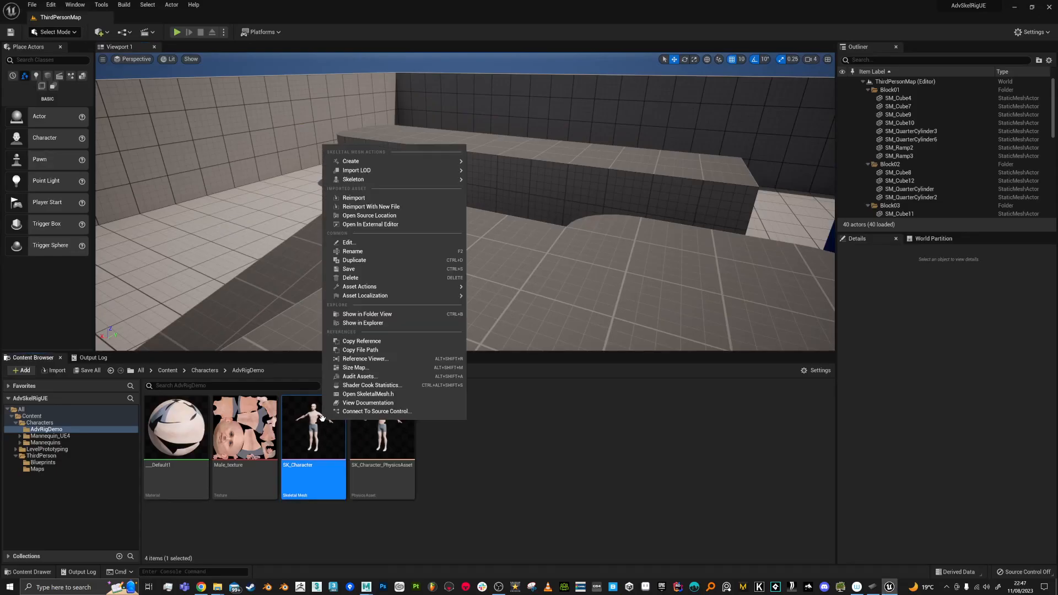
click(362, 198)
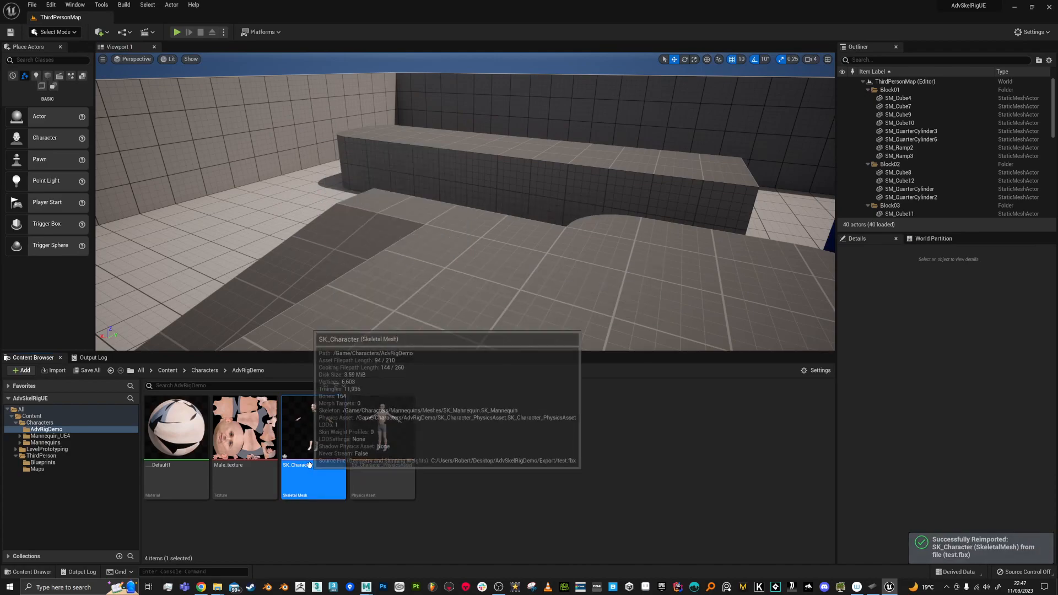
click(176, 32)
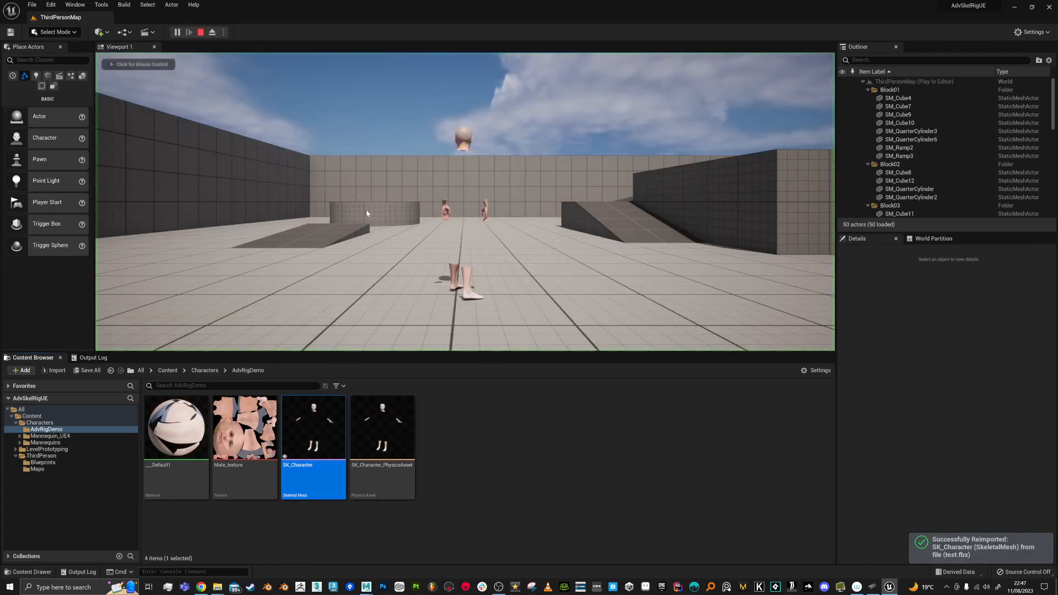
key(w)
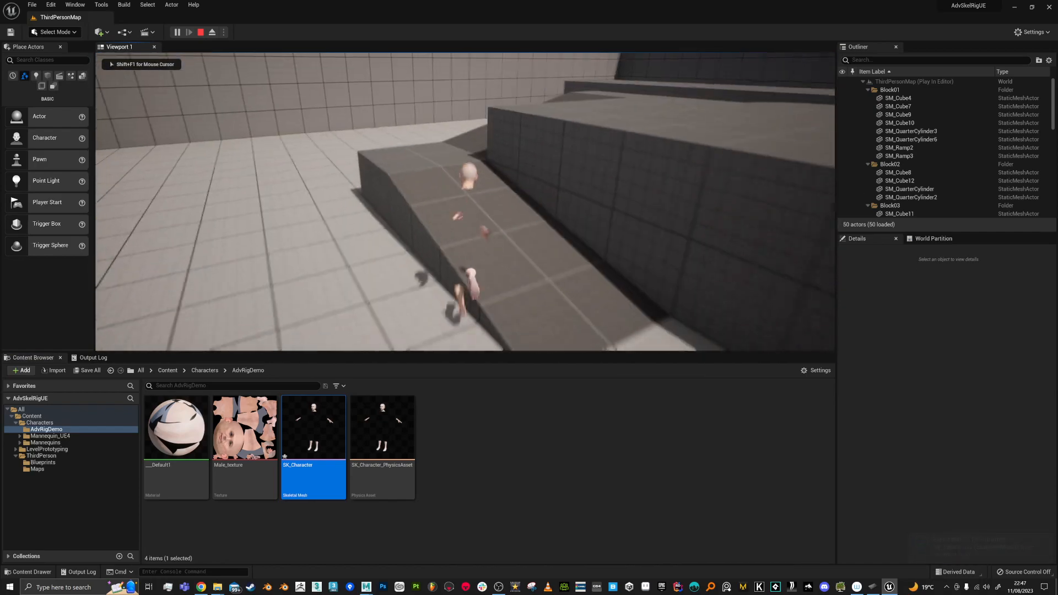
key(w)
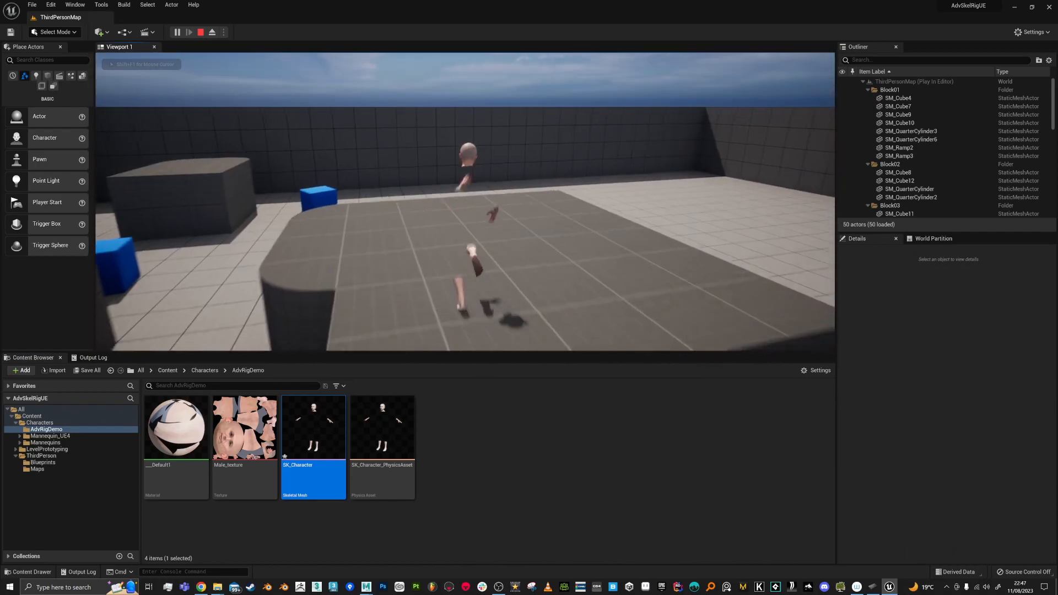
key(s)
key(w)
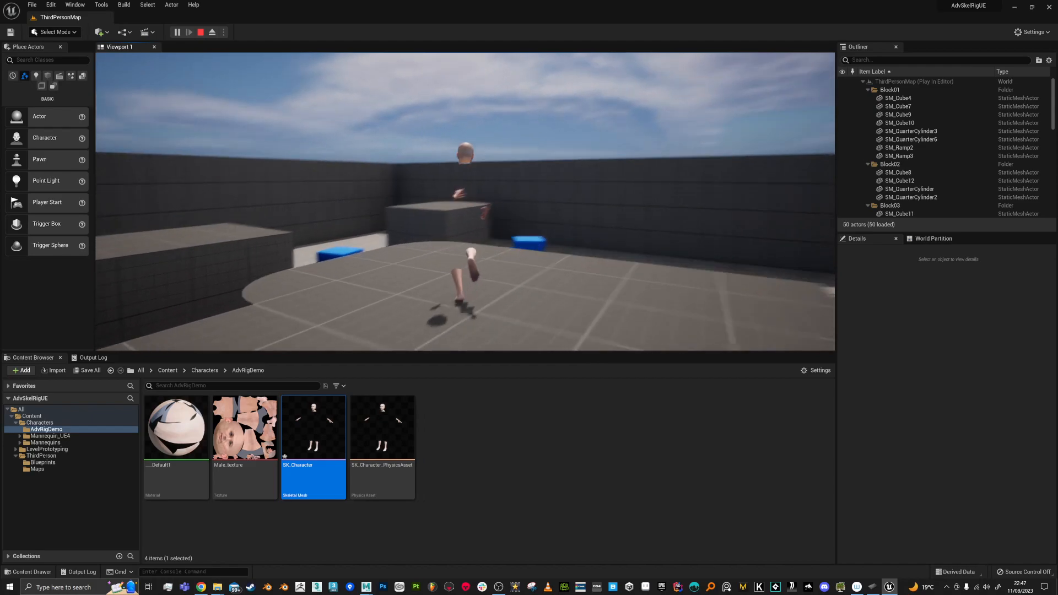
Step: Jump the character onto the blue cube and grey platform, then end the play session
key(space)
key(w)
key(space)
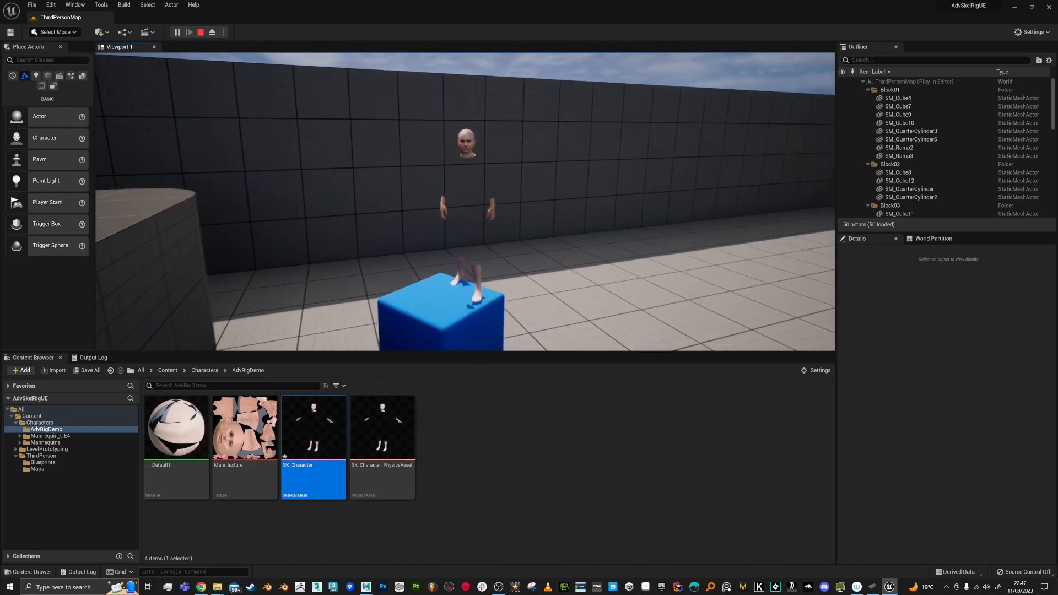
key(w)
key(space)
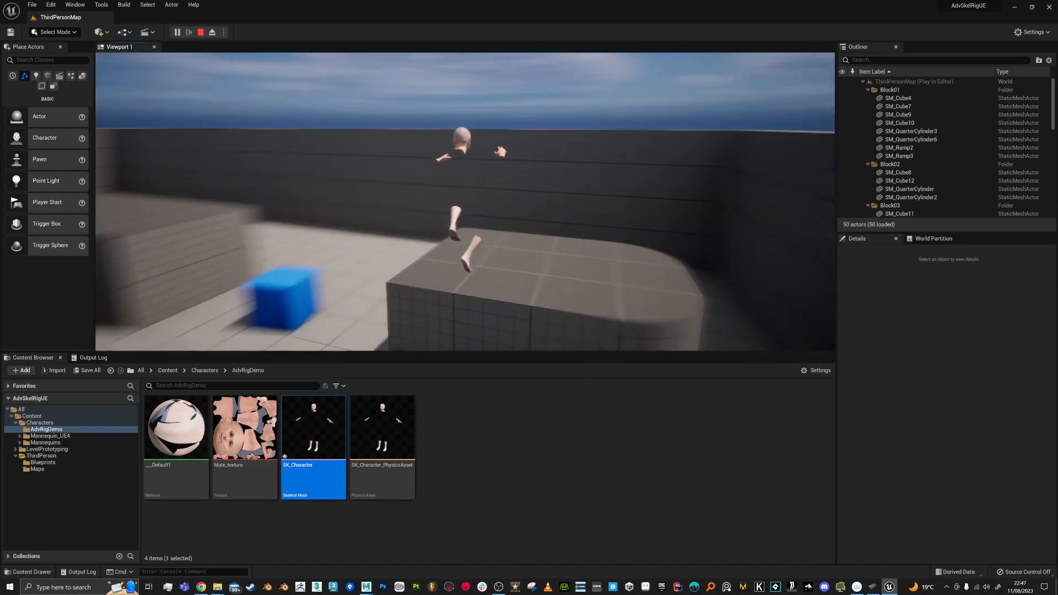
key(space)
key(w)
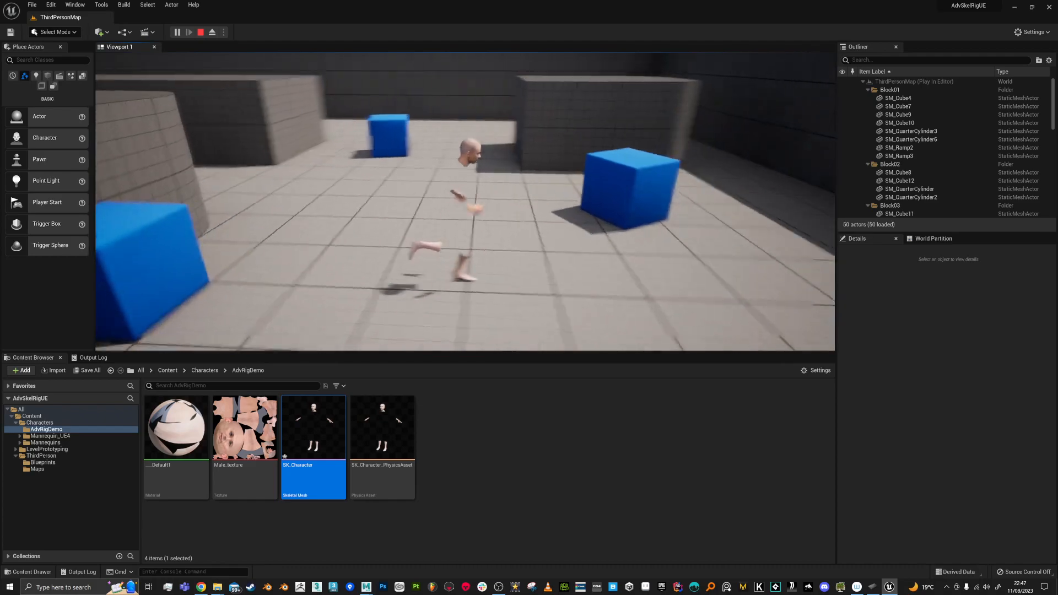
key(Escape)
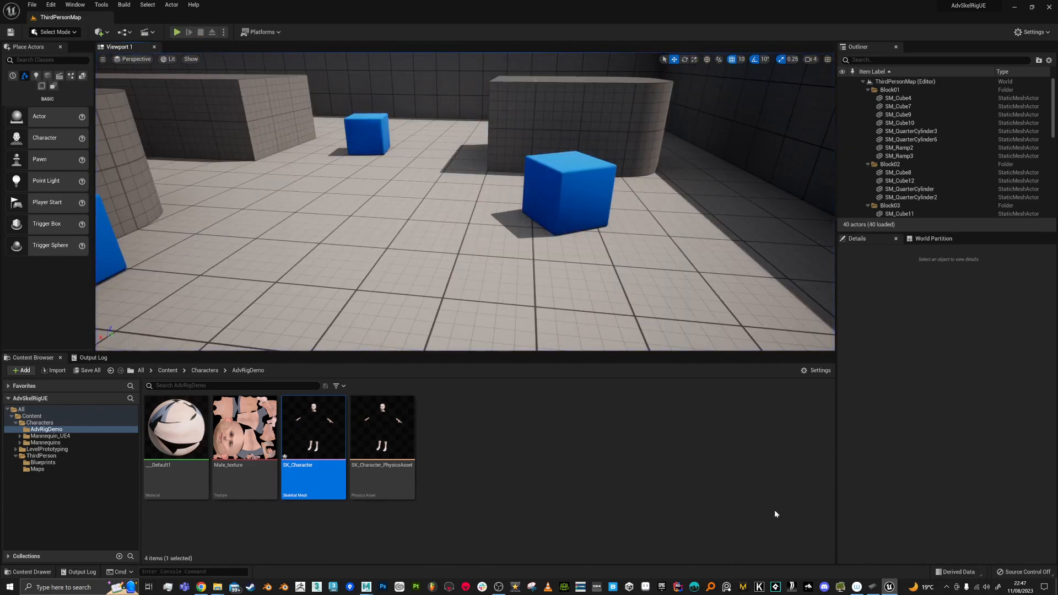
Step: Return to Maya and attempt the AdvancedSkeleton Mannequin export, checking then closing its help
mouse_move(365, 587)
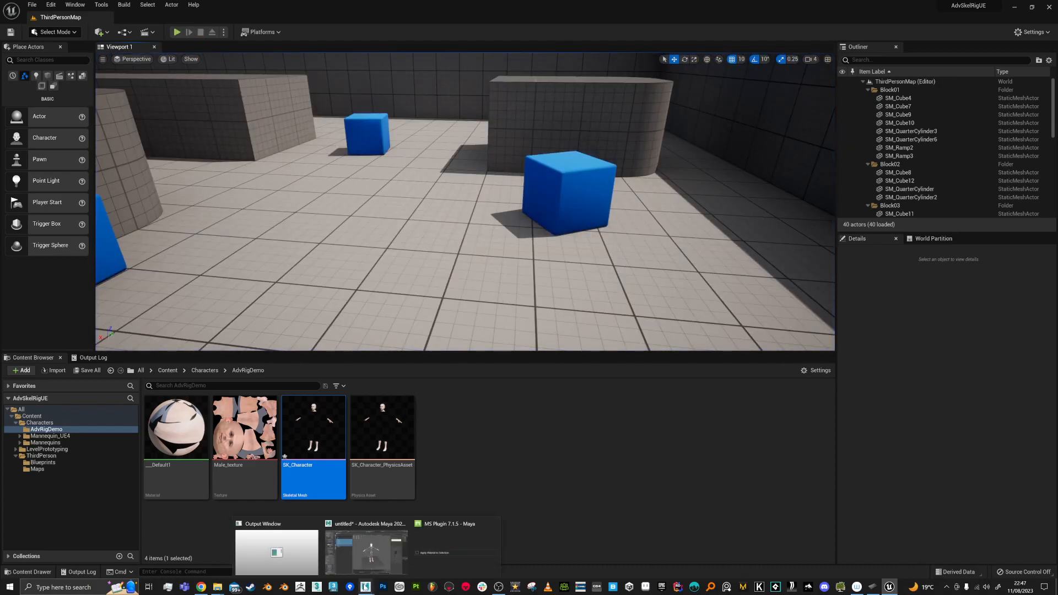
click(365, 551)
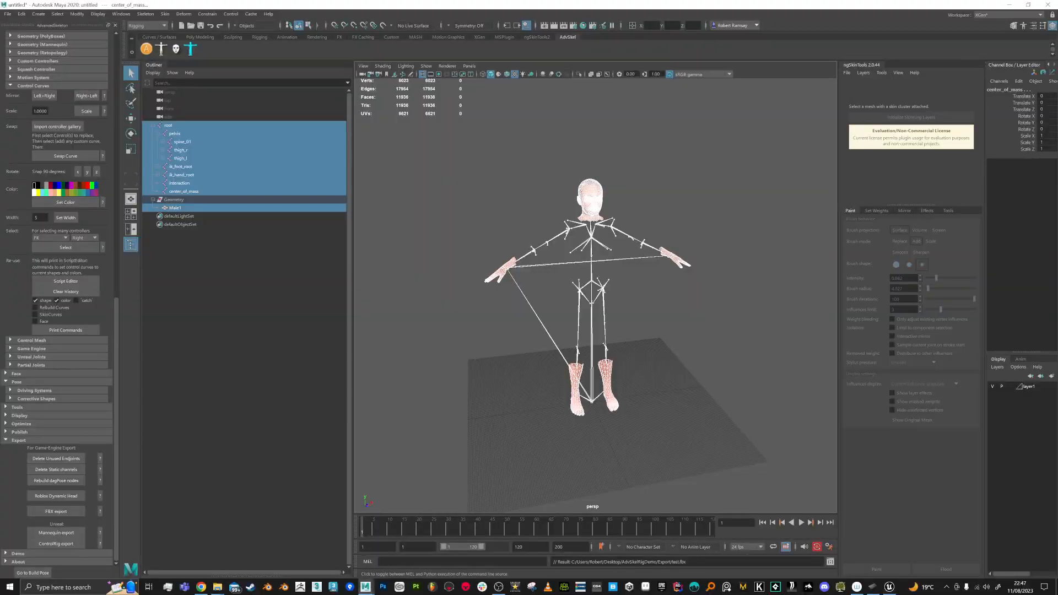
click(7, 15)
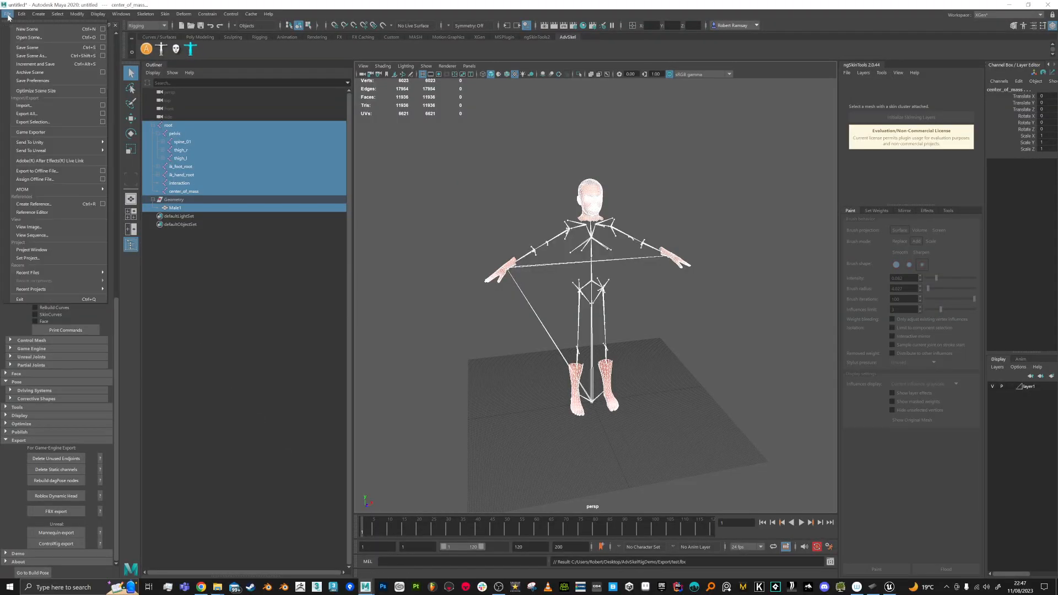
click(8, 16)
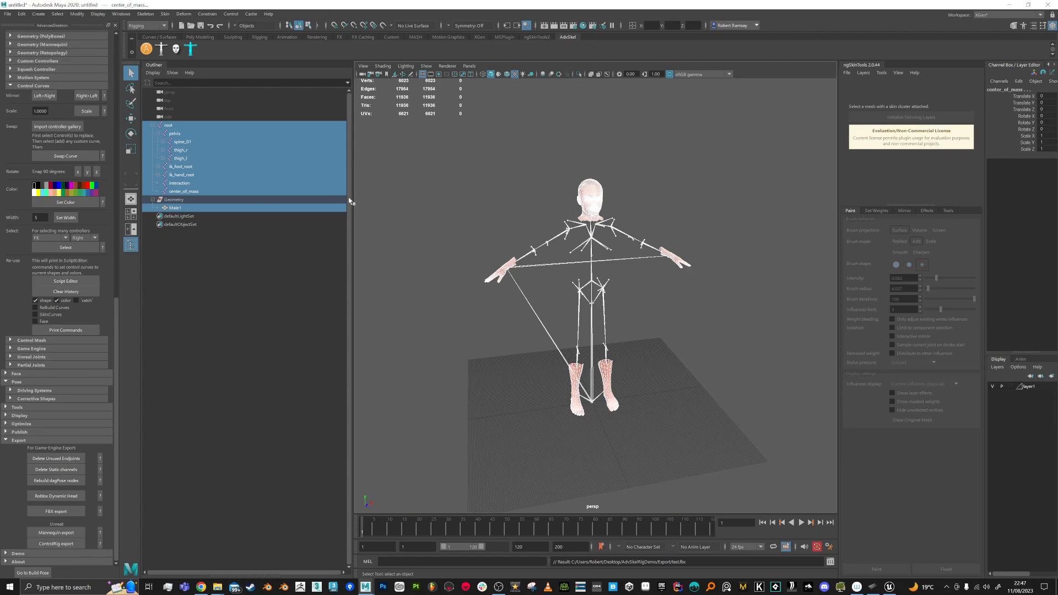
click(82, 533)
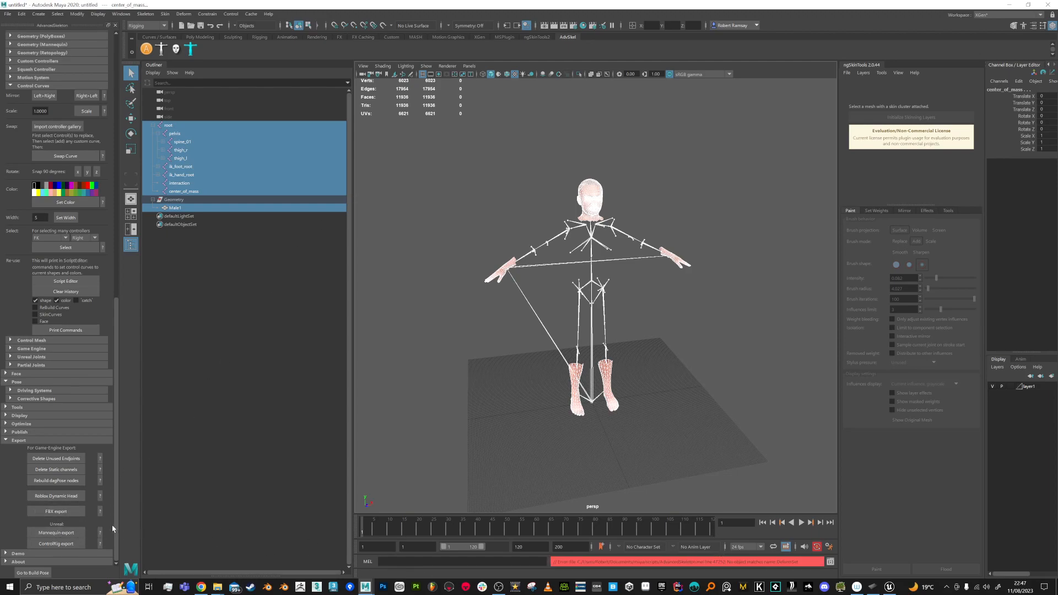
click(100, 532)
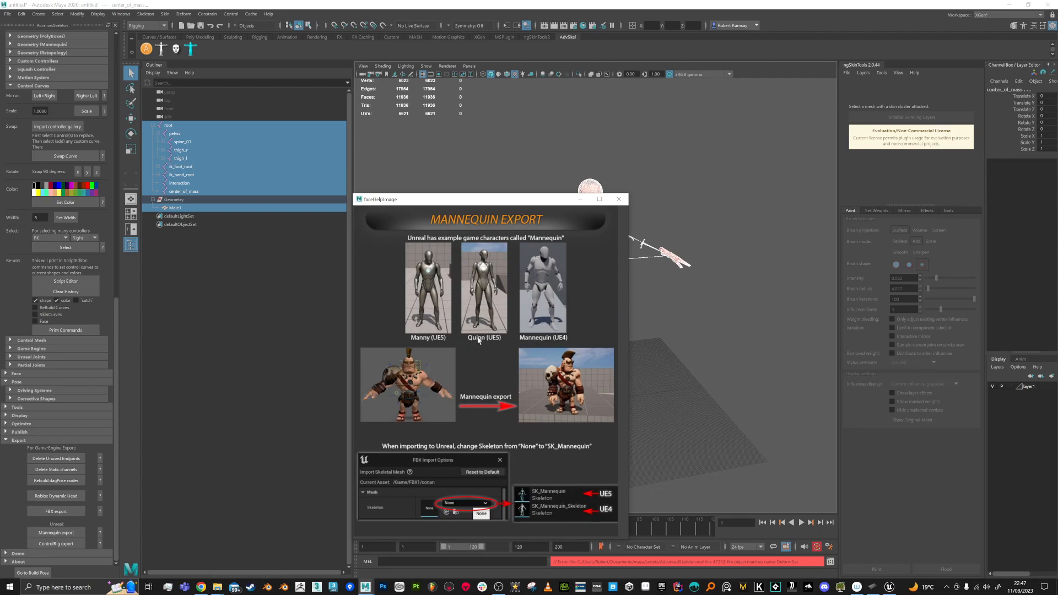
click(619, 199)
Step: Deselect everything and orbit the view to face the trimmed Male1 character
click(752, 349)
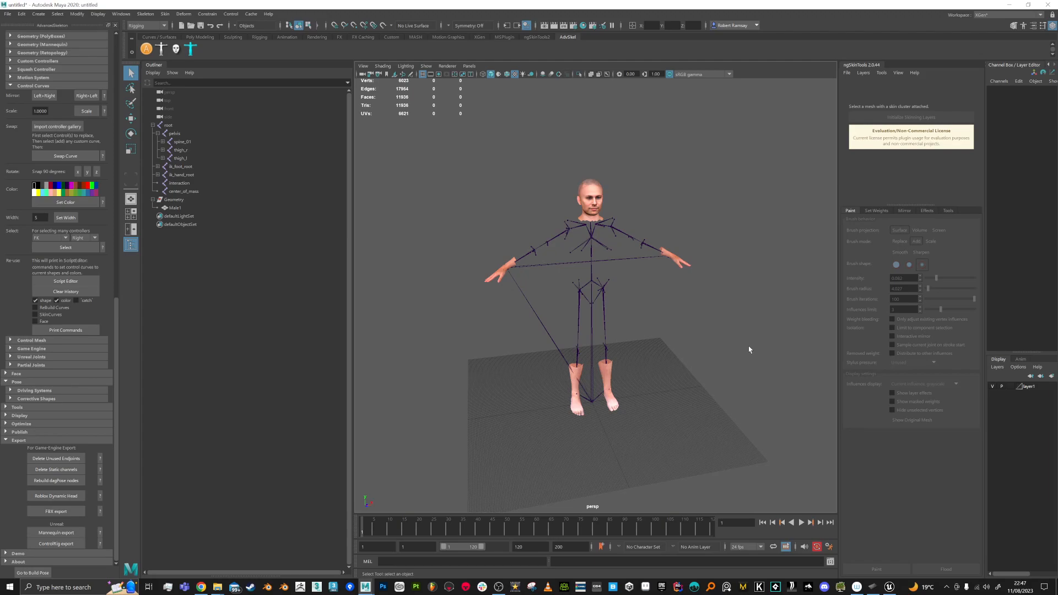
alt+drag(749, 349, 692, 304)
alt+middle_drag(692, 305, 677, 272)
alt+right_drag(678, 272, 681, 297)
alt+drag(681, 297, 689, 302)
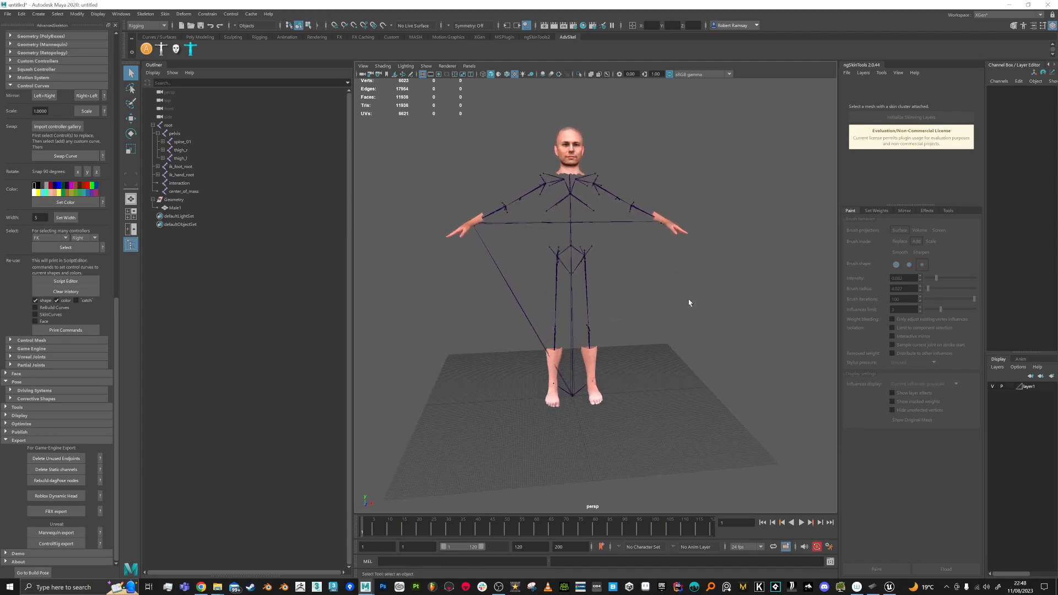